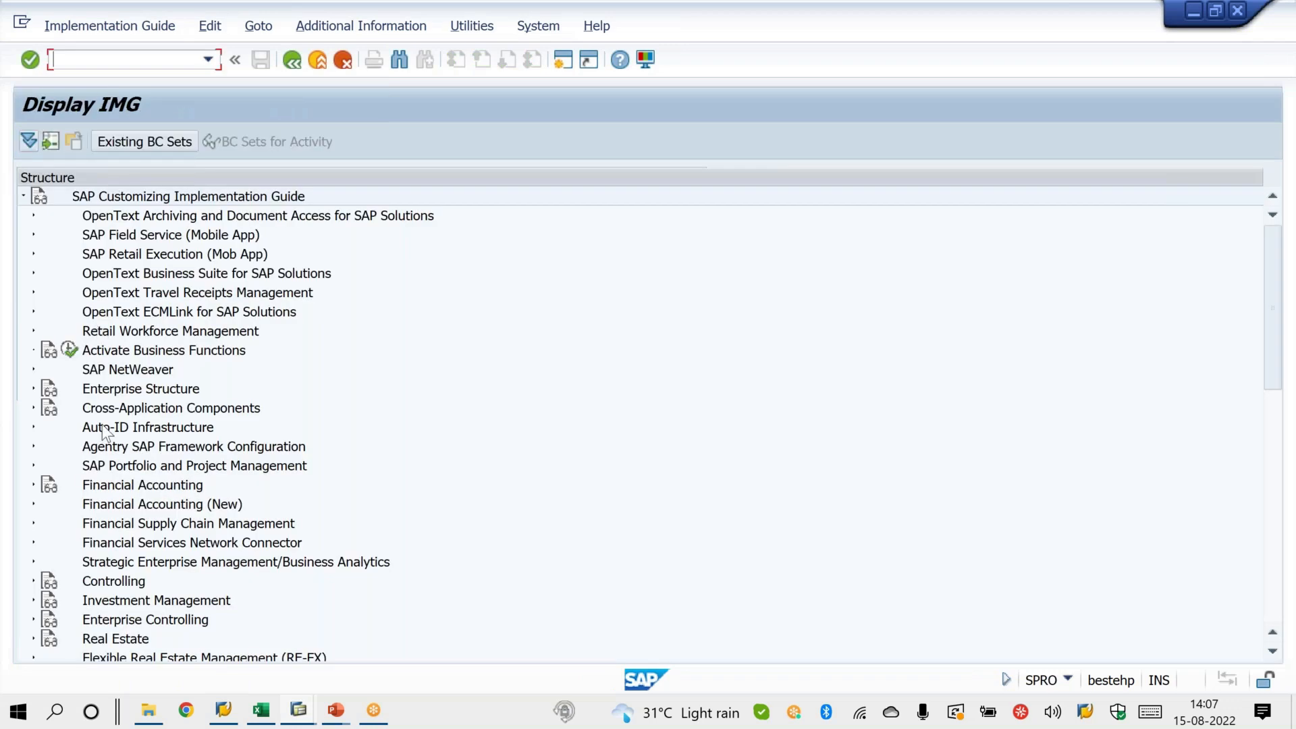
Expand the Sales and Distribution node in the SAP Customizing Implementation Guide.
{"action": "key", "text": "Down"}
{"action": "key", "text": "Down"}
{"action": "key", "text": "Down"}
{"action": "key", "text": "Down"}
{"action": "key", "text": "Down"}
{"action": "key", "text": "Down"}
{"action": "key", "text": "Down"}
{"action": "key", "text": "Down"}
{"action": "key", "text": "Down"}
{"action": "key", "text": "Down"}
{"action": "key", "text": "Down"}
{"action": "key", "text": "Down"}
{"action": "key", "text": "Down"}
{"action": "key", "text": "Down"}
{"action": "key", "text": "Down"}
{"action": "key", "text": "Down"}
{"action": "key", "text": "Down"}
{"action": "key", "text": "Down"}
{"action": "key", "text": "Down"}
{"action": "key", "text": "Down"}
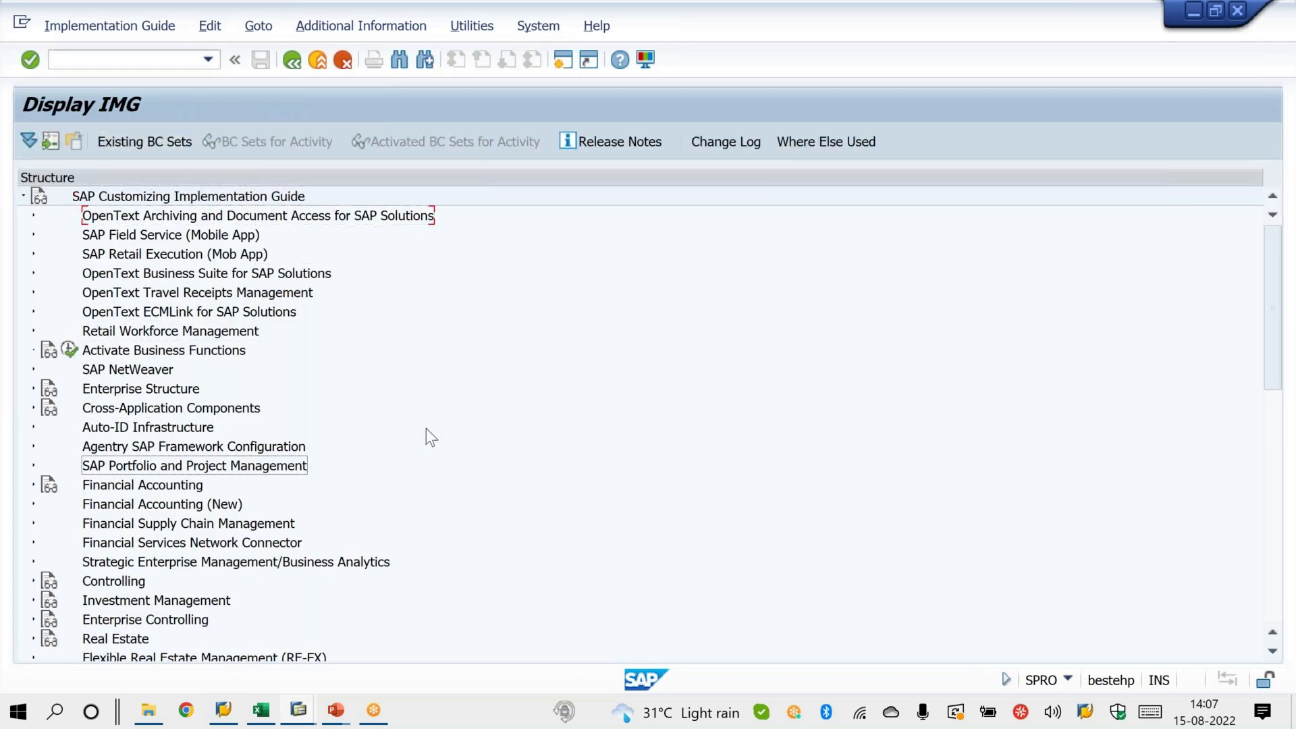
{"action": "key", "text": "Down"}
{"action": "key", "text": "Down"}
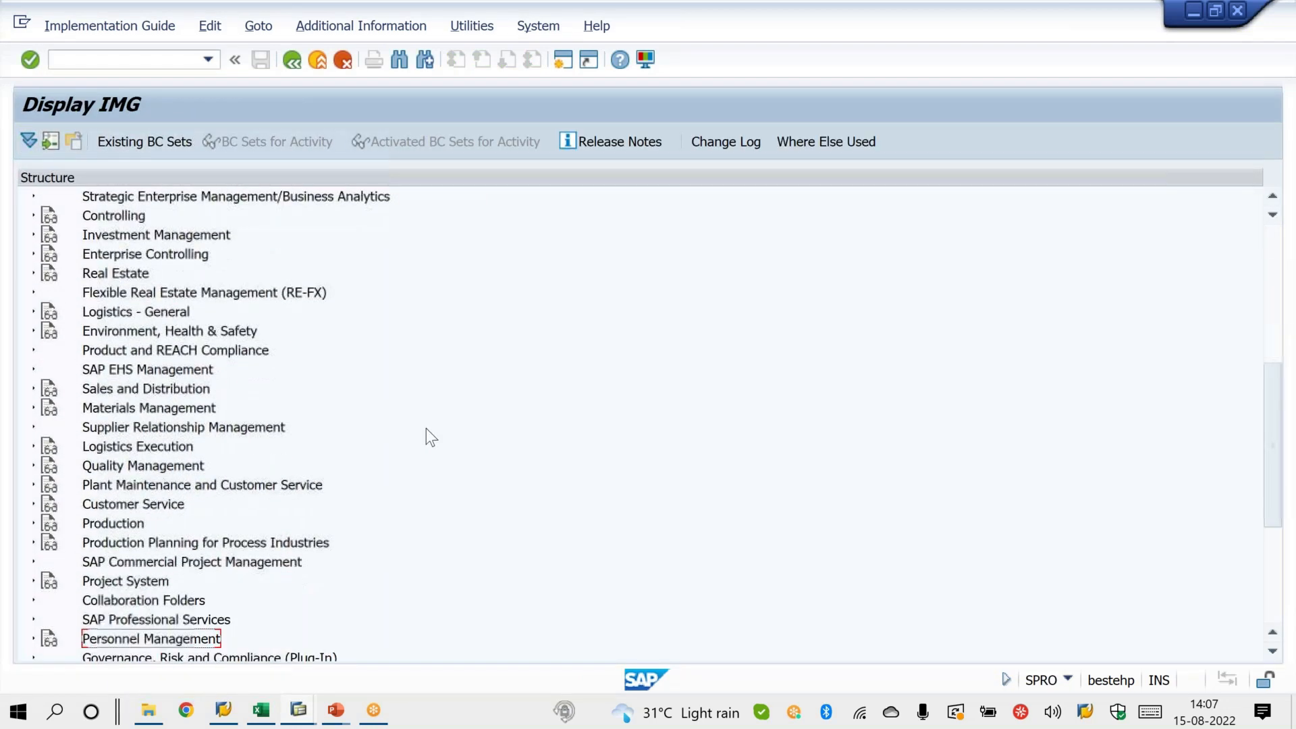
{"action": "left_click", "coordinate": [33, 388]}
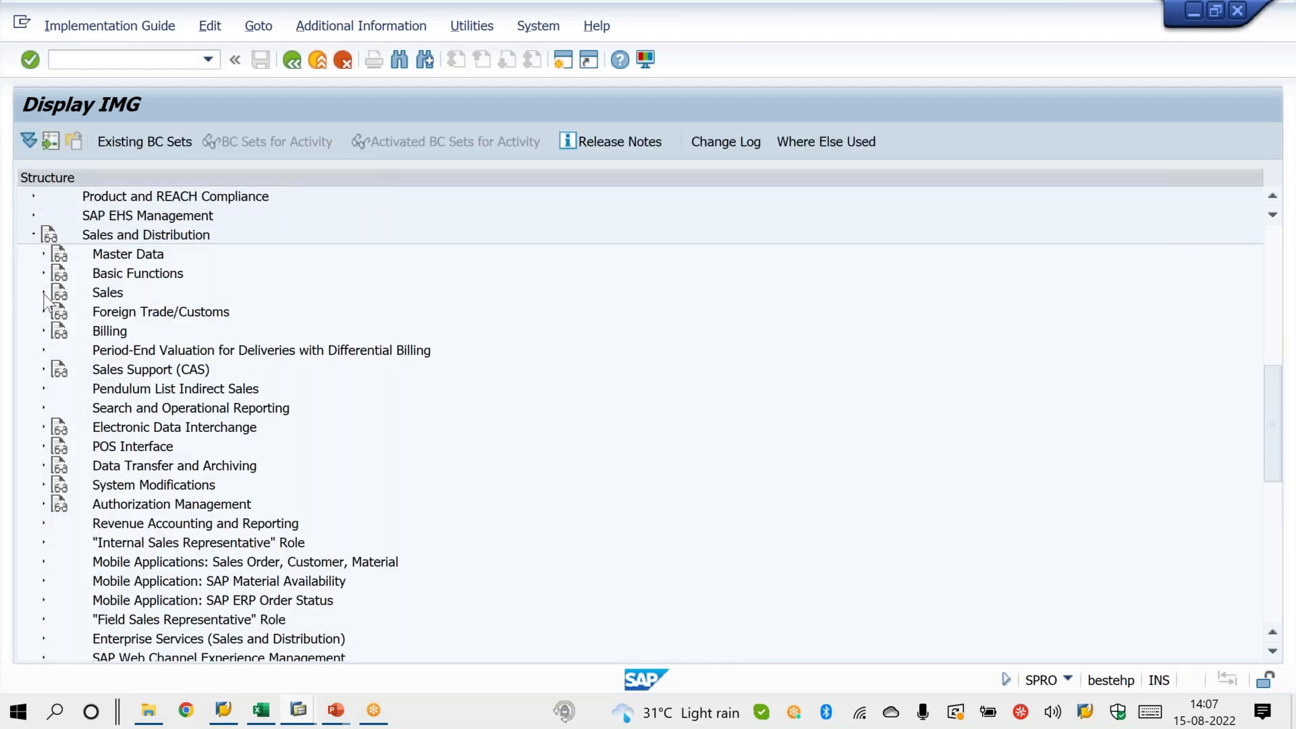
Open Define Number Ranges For Sales Documents under Sales > Sales Documents > Sales Document Header, with its intervals in change mode.
{"action": "left_click", "coordinate": [44, 292]}
{"action": "left_click", "coordinate": [54, 312]}
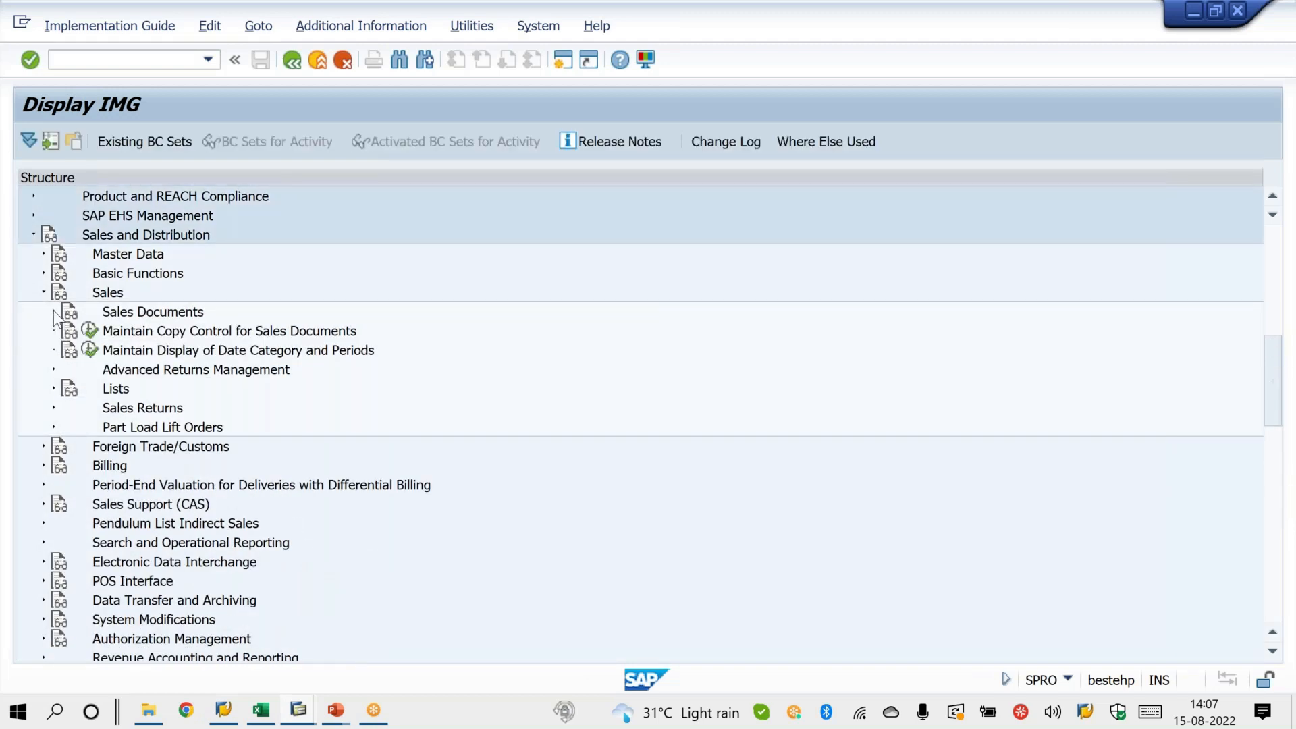
{"action": "left_click", "coordinate": [64, 331]}
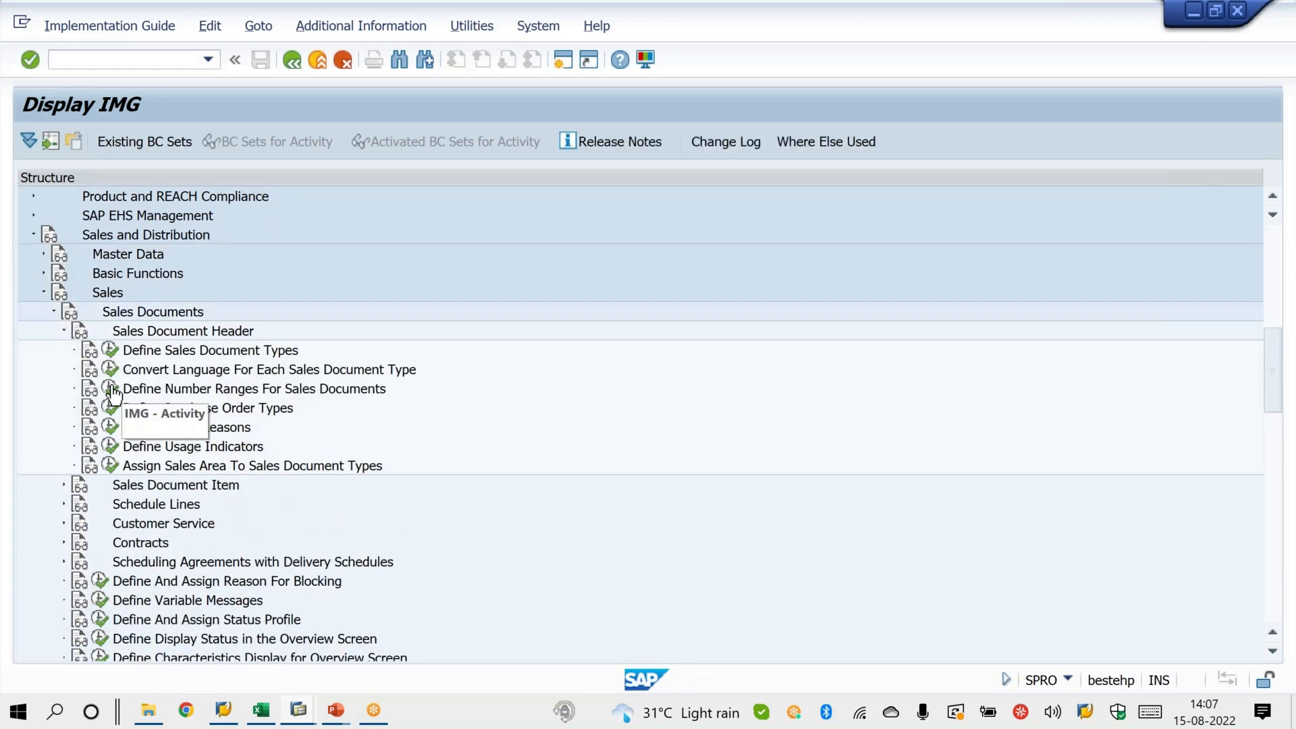
{"action": "left_click", "coordinate": [111, 389]}
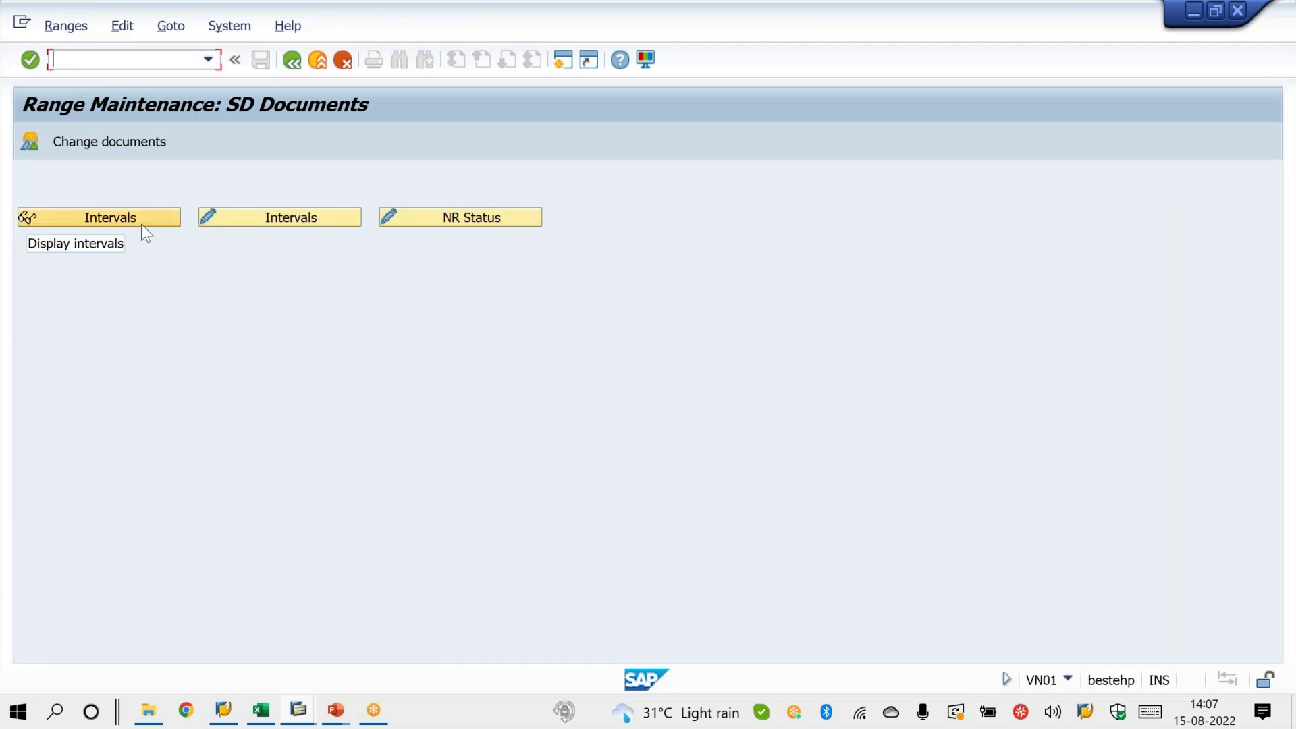
{"action": "left_click", "coordinate": [272, 215]}
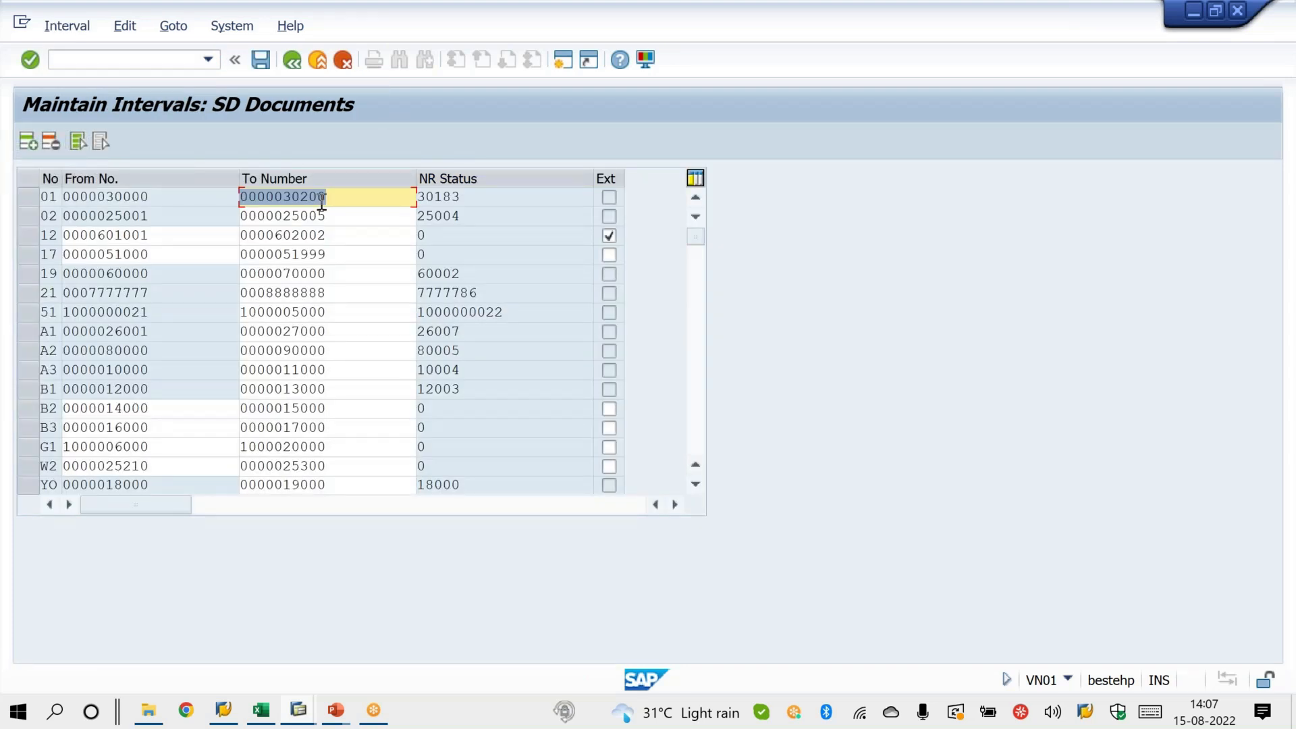
{"action": "left_click", "coordinate": [828, 13]}
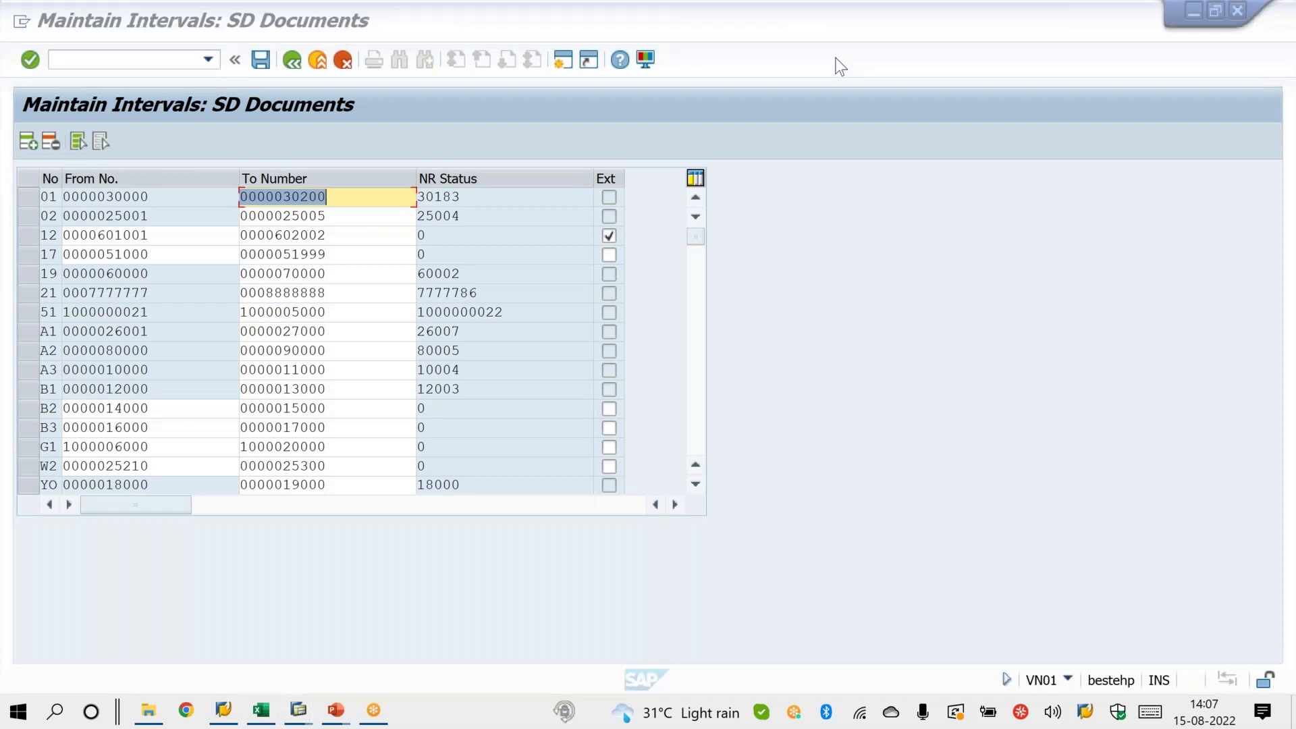
{"action": "left_click", "coordinate": [834, 56]}
{"action": "mouse_move", "coordinate": [1062, 654]}
{"action": "left_mouse_down"}
{"action": "mouse_move", "coordinate": [1040, 644]}
{"action": "mouse_move", "coordinate": [1013, 678]}
{"action": "mouse_move", "coordinate": [1049, 710]}
{"action": "mouse_move", "coordinate": [1052, 633]}
{"action": "mouse_move", "coordinate": [1029, 706]}
{"action": "mouse_move", "coordinate": [1053, 644]}
{"action": "mouse_move", "coordinate": [1069, 671]}
{"action": "mouse_move", "coordinate": [1097, 652]}
{"action": "left_mouse_up"}
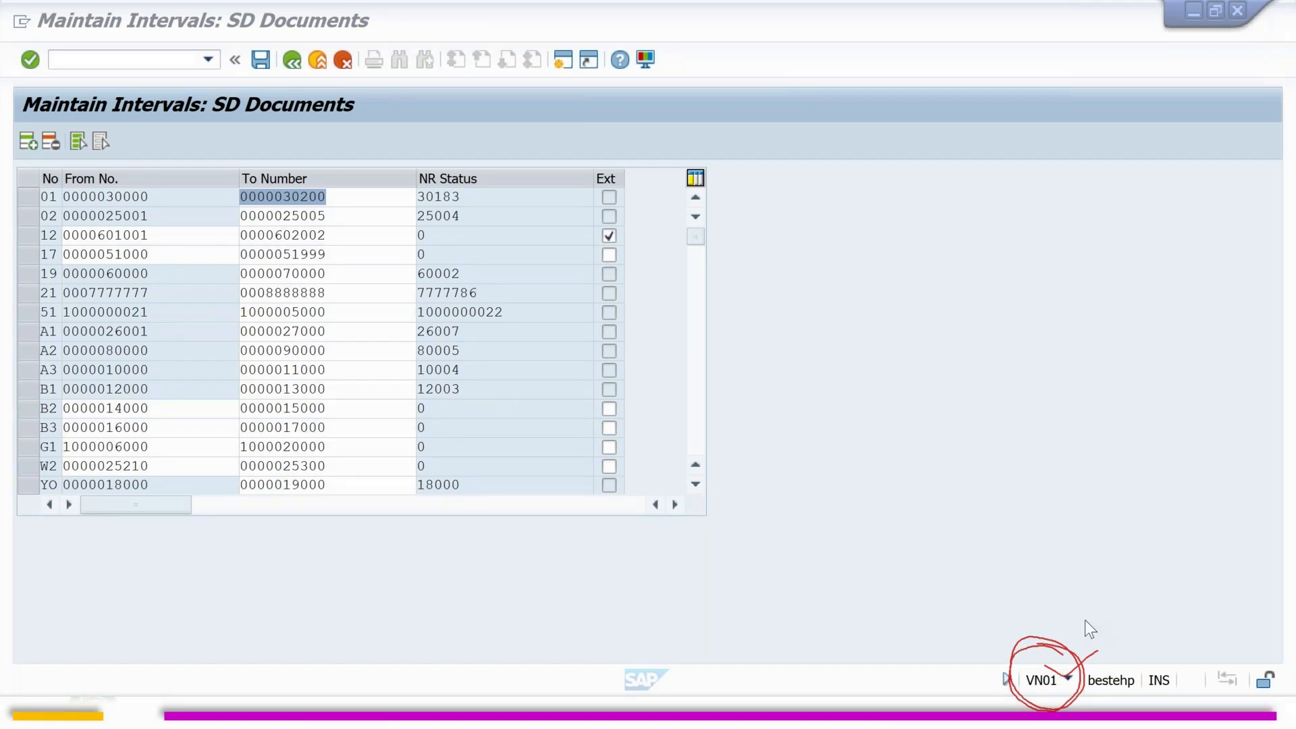
{"action": "left_click", "coordinate": [1093, 595]}
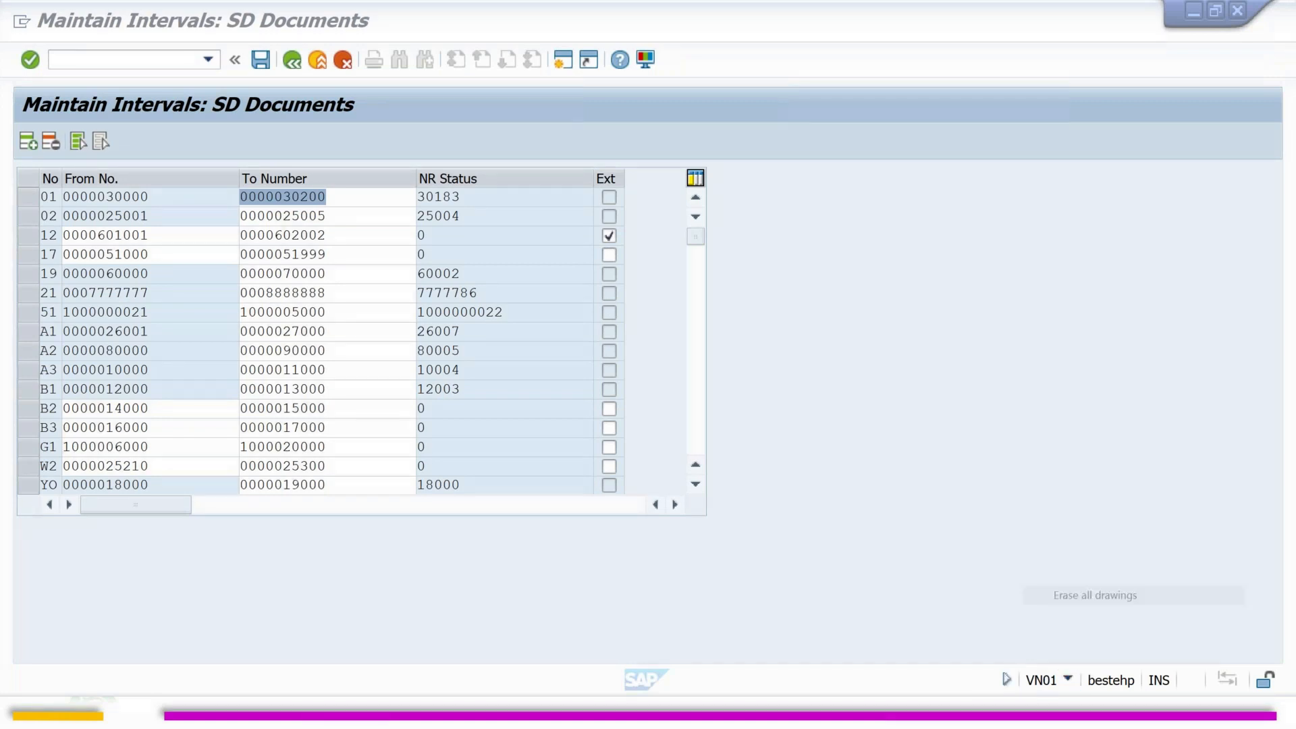
{"action": "key", "text": "Escape"}
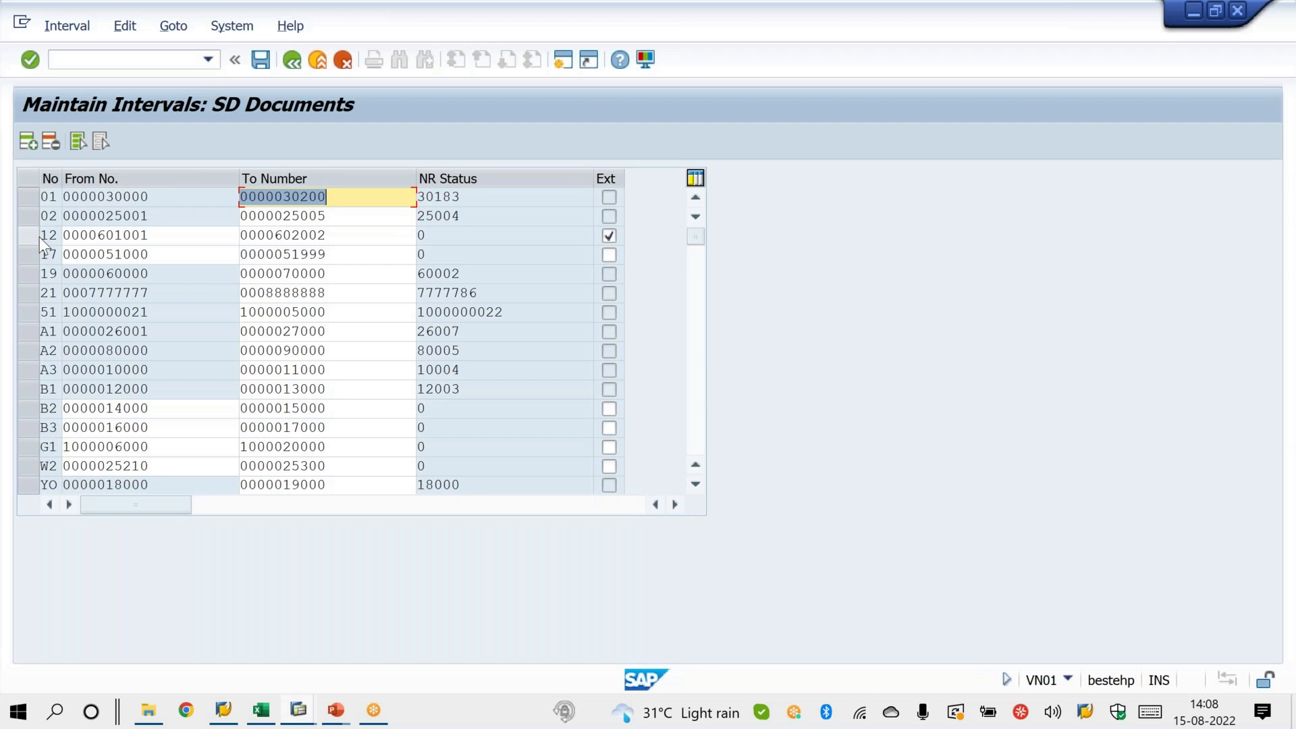
{"action": "left_click", "coordinate": [34, 144]}
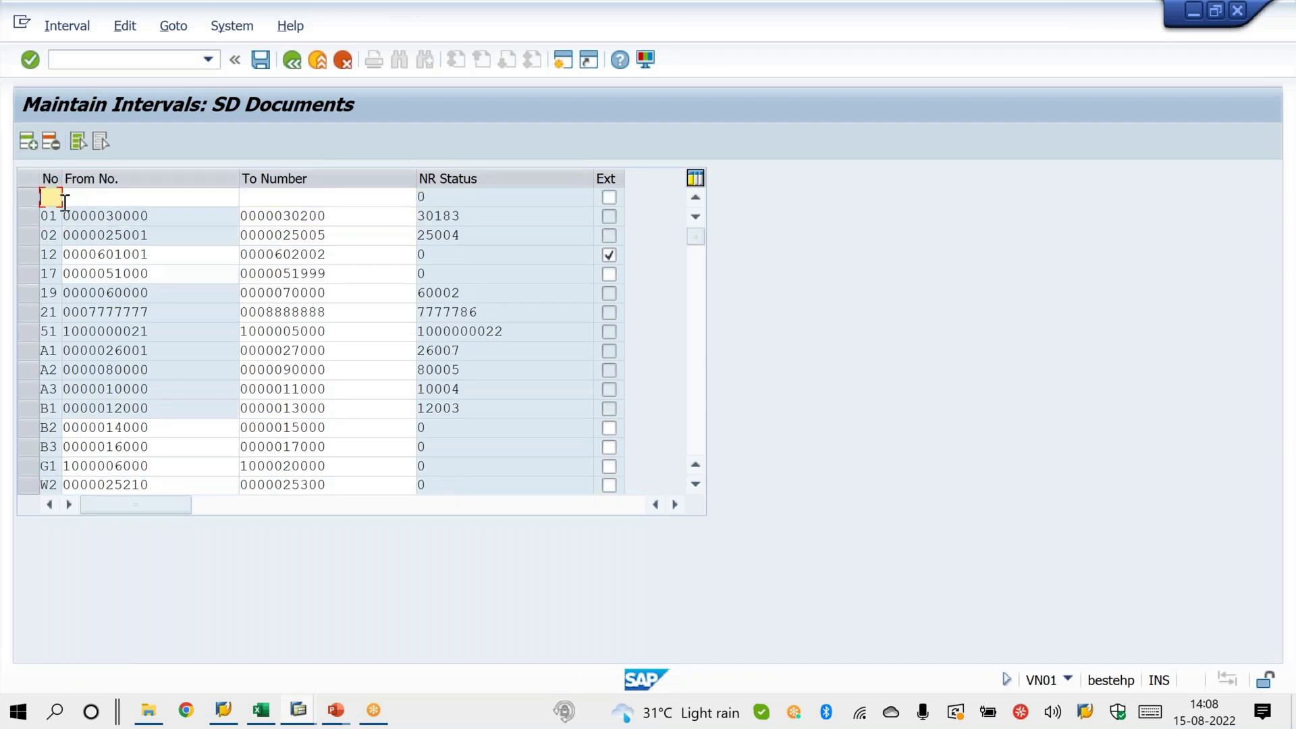
{"action": "type", "text": "M1"}
{"action": "left_click", "coordinate": [182, 197]}
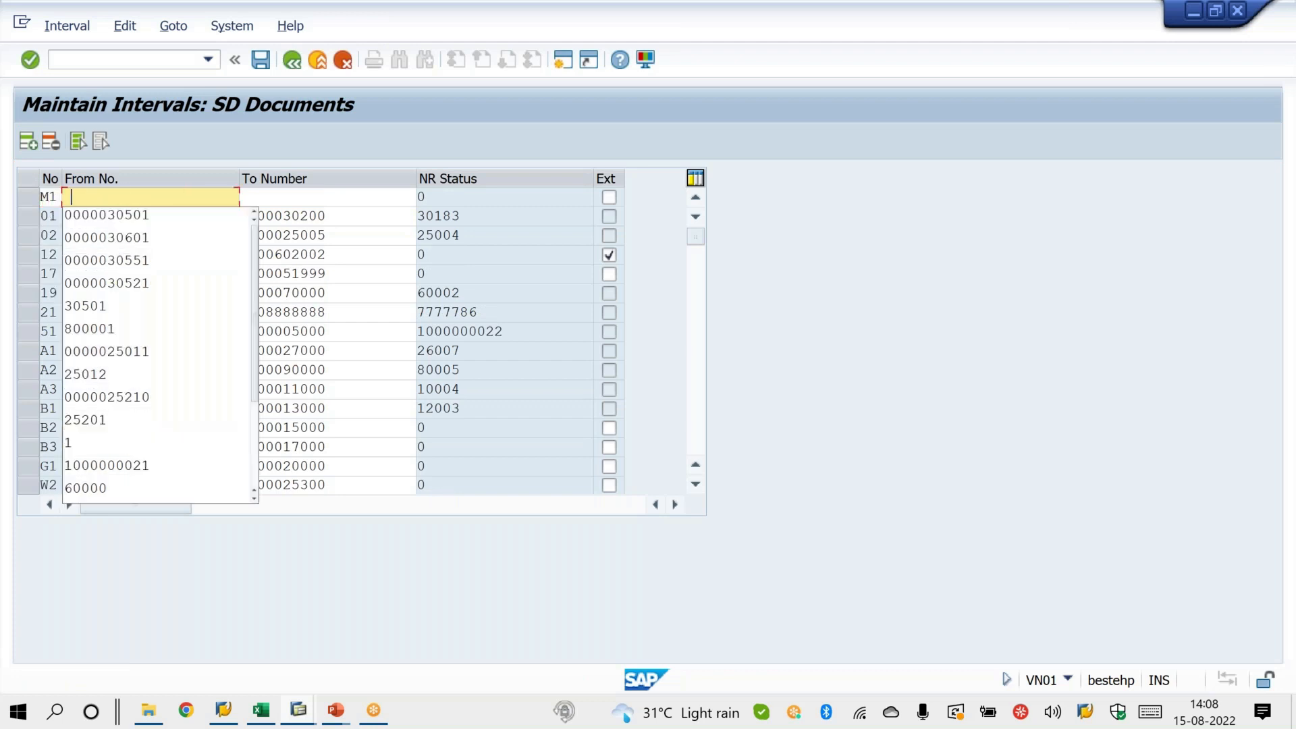
{"action": "key", "text": "Down"}
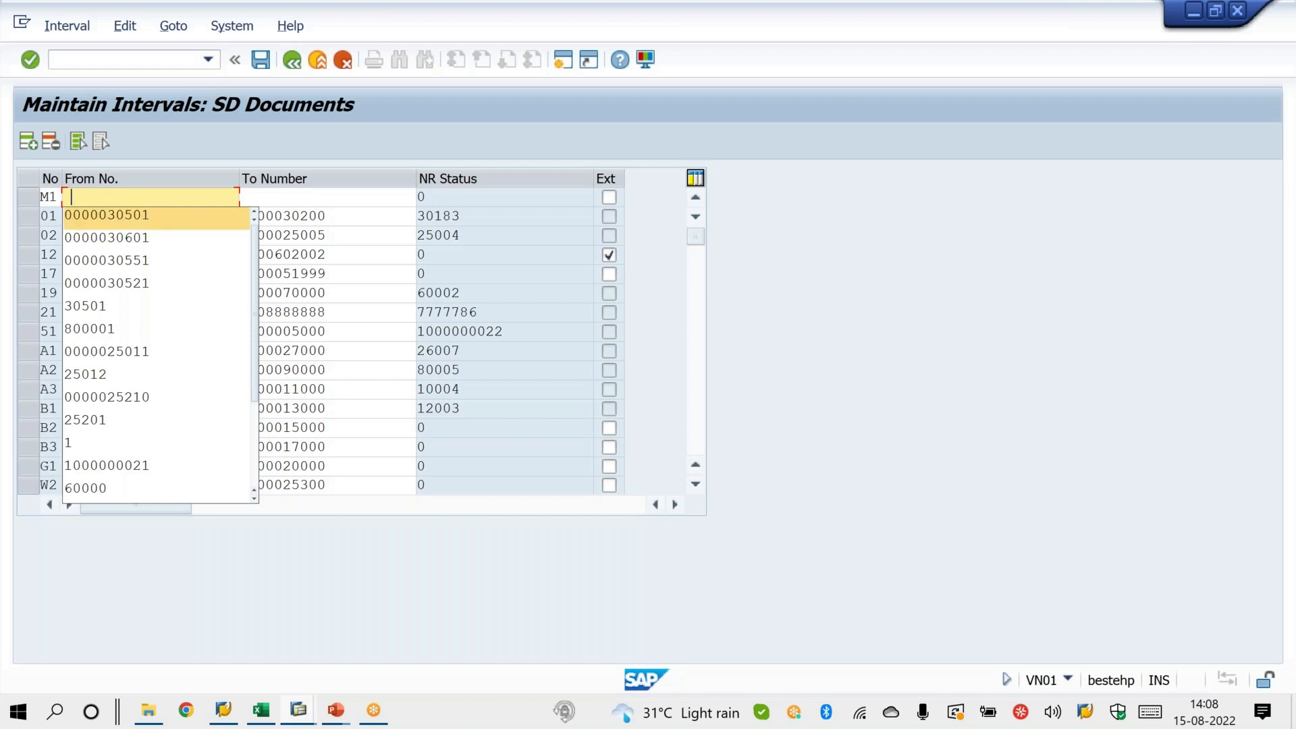
{"action": "key", "text": "Return"}
{"action": "key", "text": "Tab"}
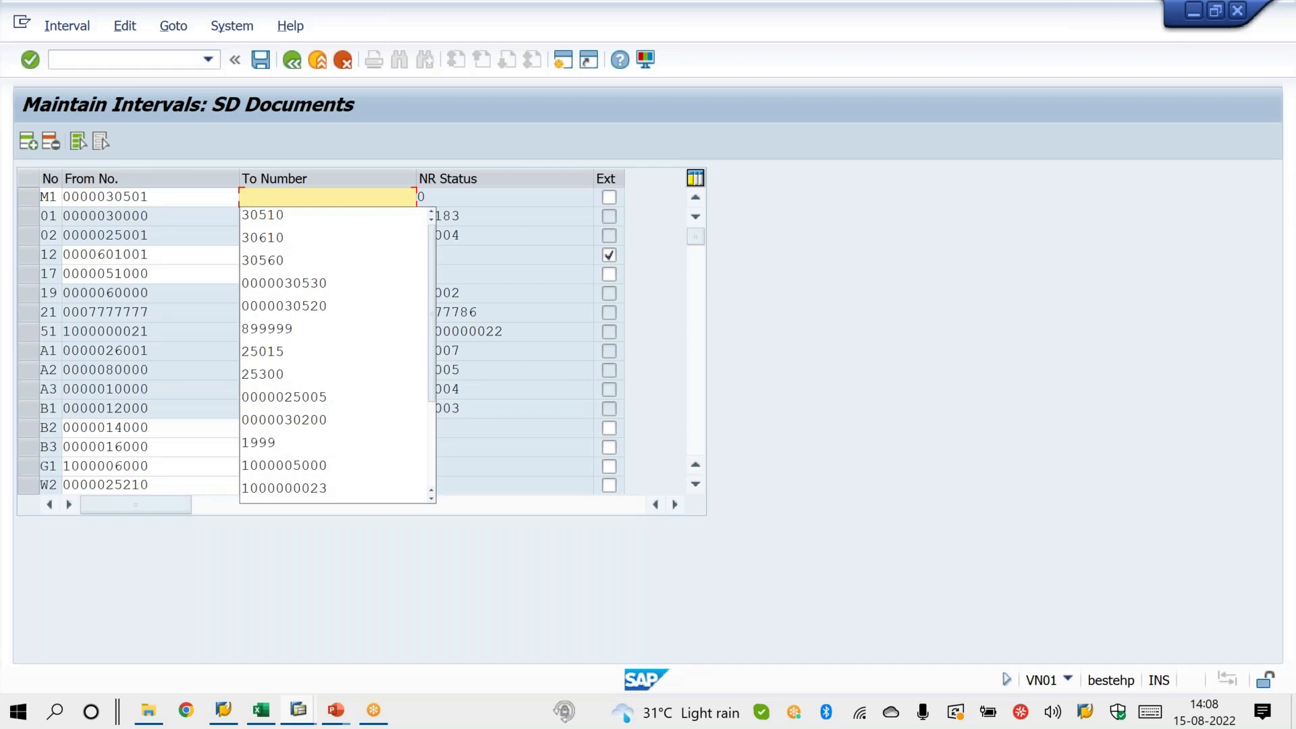
{"action": "key", "text": "Down"}
{"action": "key", "text": "Return"}
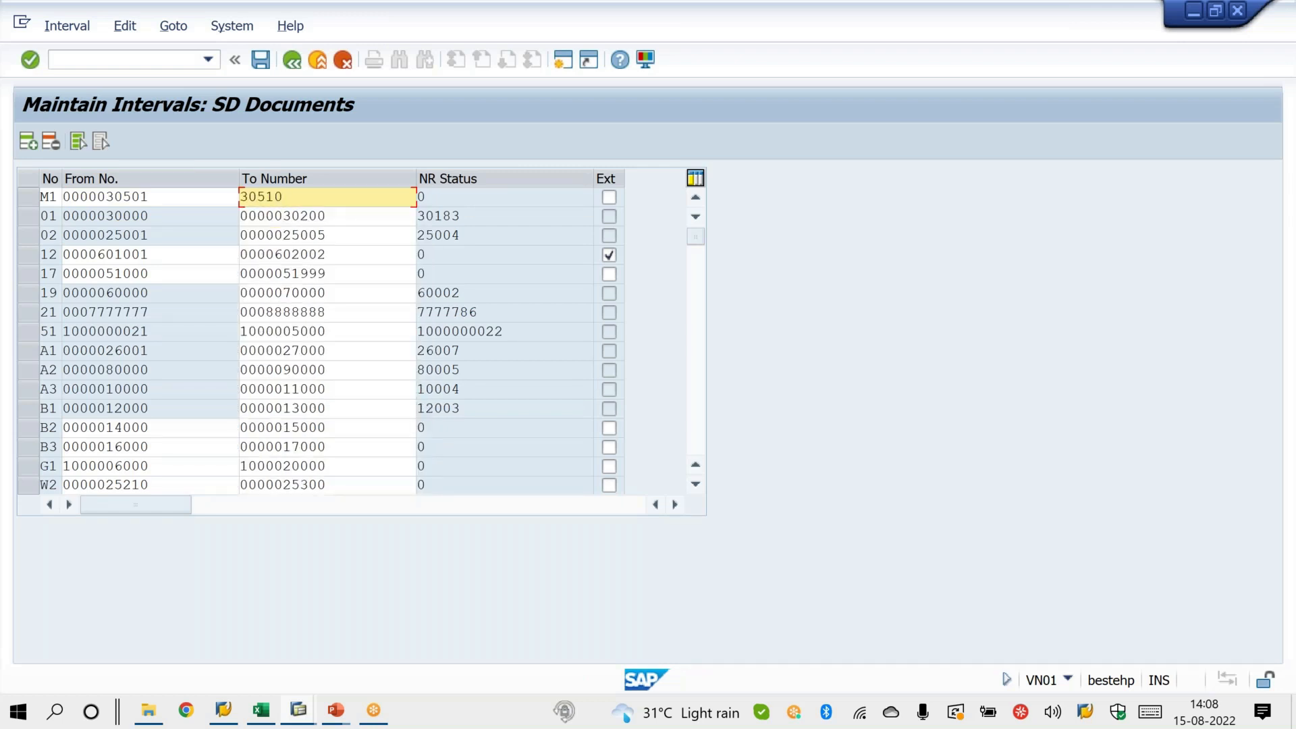
{"action": "left_click_drag", "start_coordinate": [106, 197], "coordinate": [148, 196]}
{"action": "left_click_drag", "start_coordinate": [295, 197], "coordinate": [204, 196]}
{"action": "left_click", "coordinate": [204, 197]}
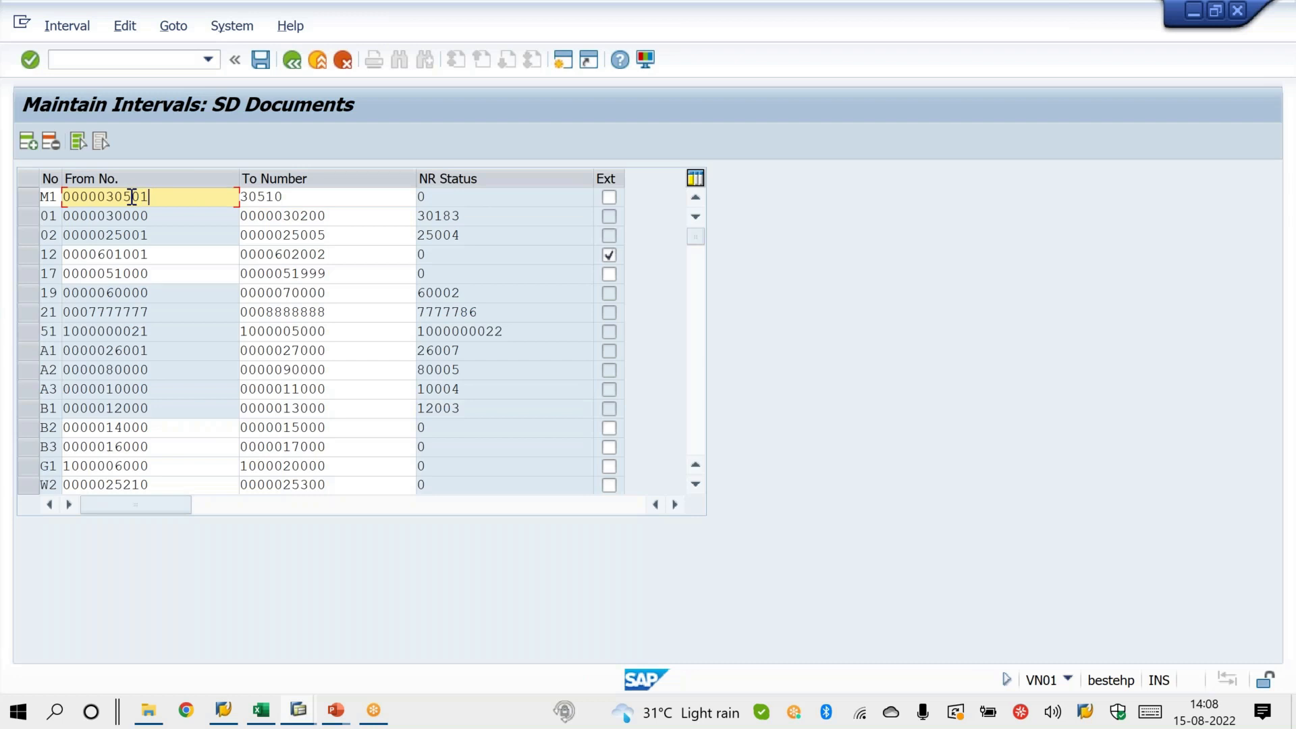
{"action": "key", "text": "BackSpace"}
{"action": "type", "text": "7"}
{"action": "left_click", "coordinate": [265, 196]}
{"action": "key", "text": "BackSpace"}
{"action": "type", "text": "7"}
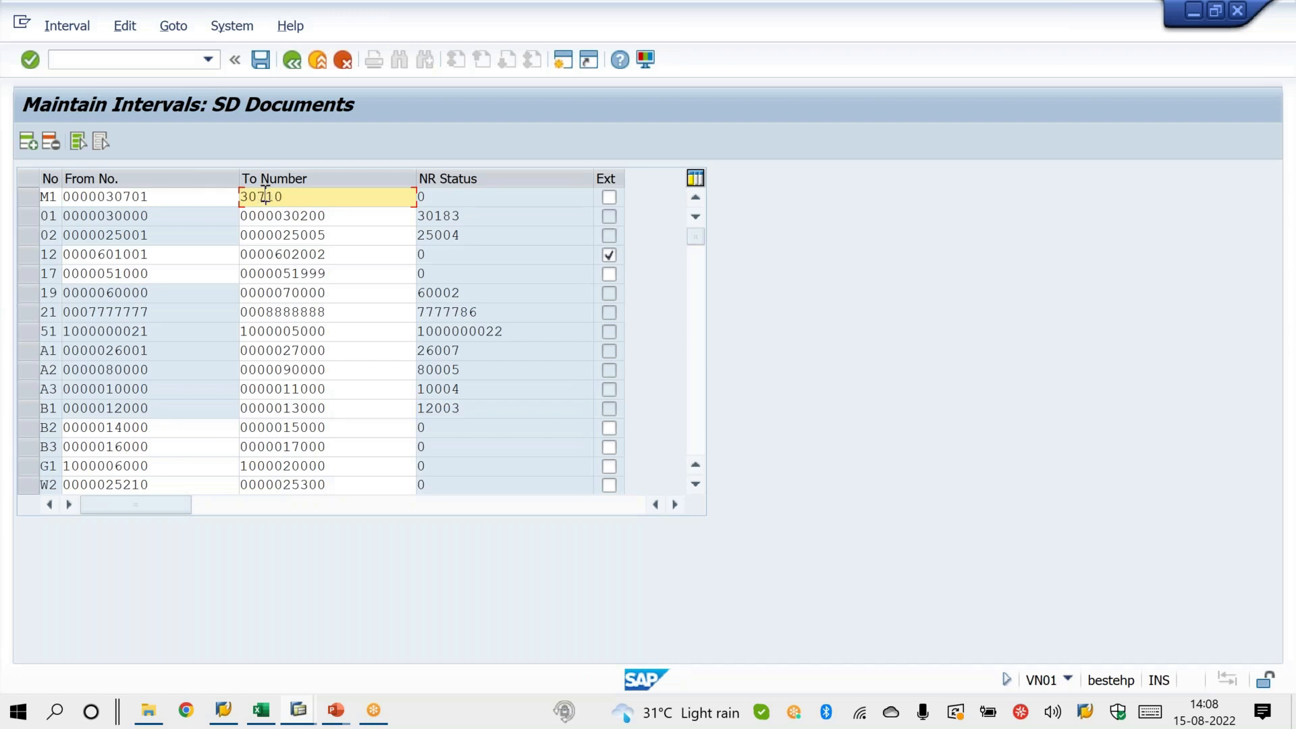
{"action": "key", "text": "Return"}
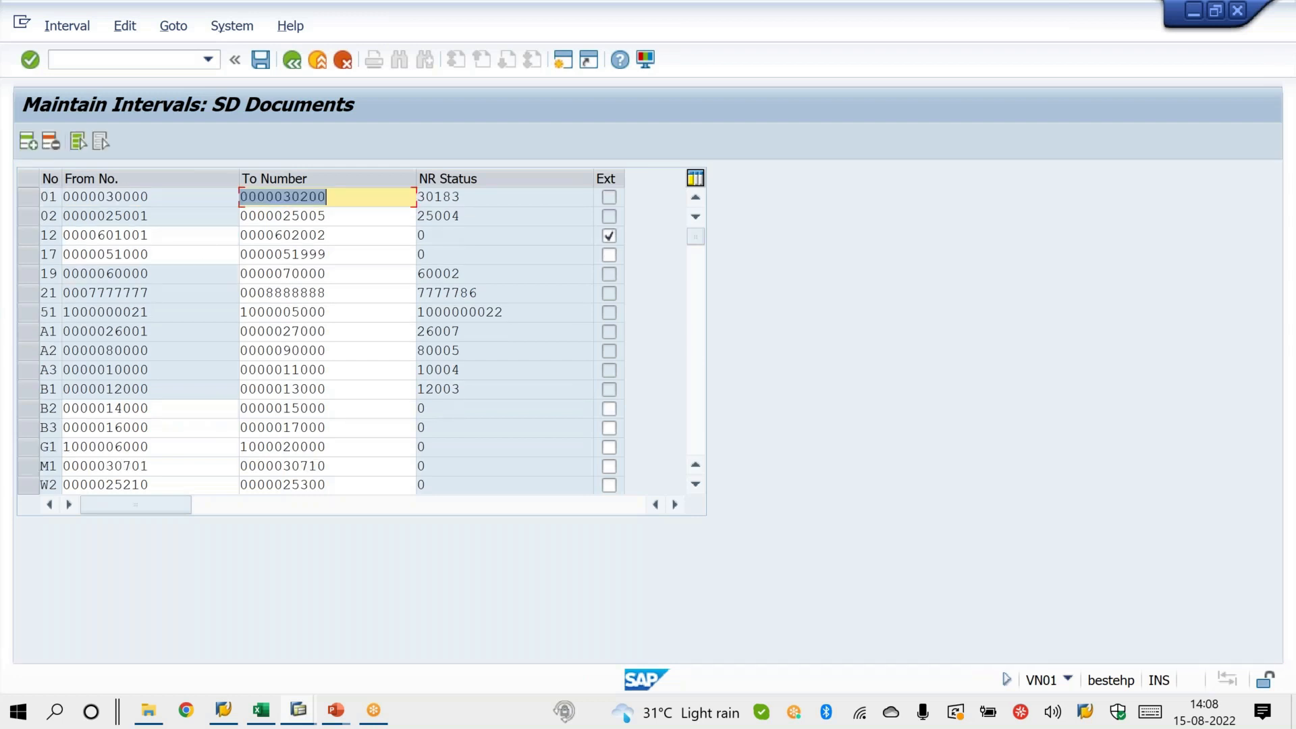
{"action": "left_click", "coordinate": [31, 464]}
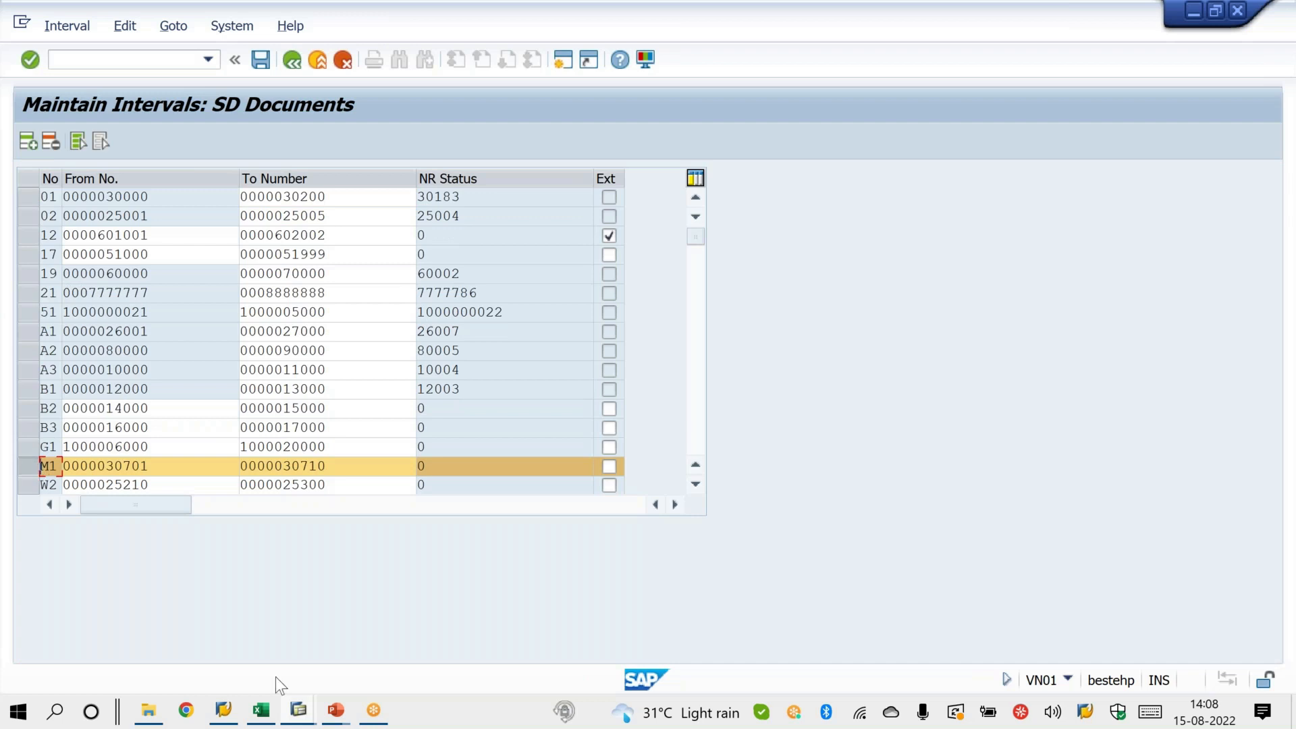
Switch to the SAP Easy Access session and start transaction SE16N for table display.
{"action": "left_click", "coordinate": [295, 715]}
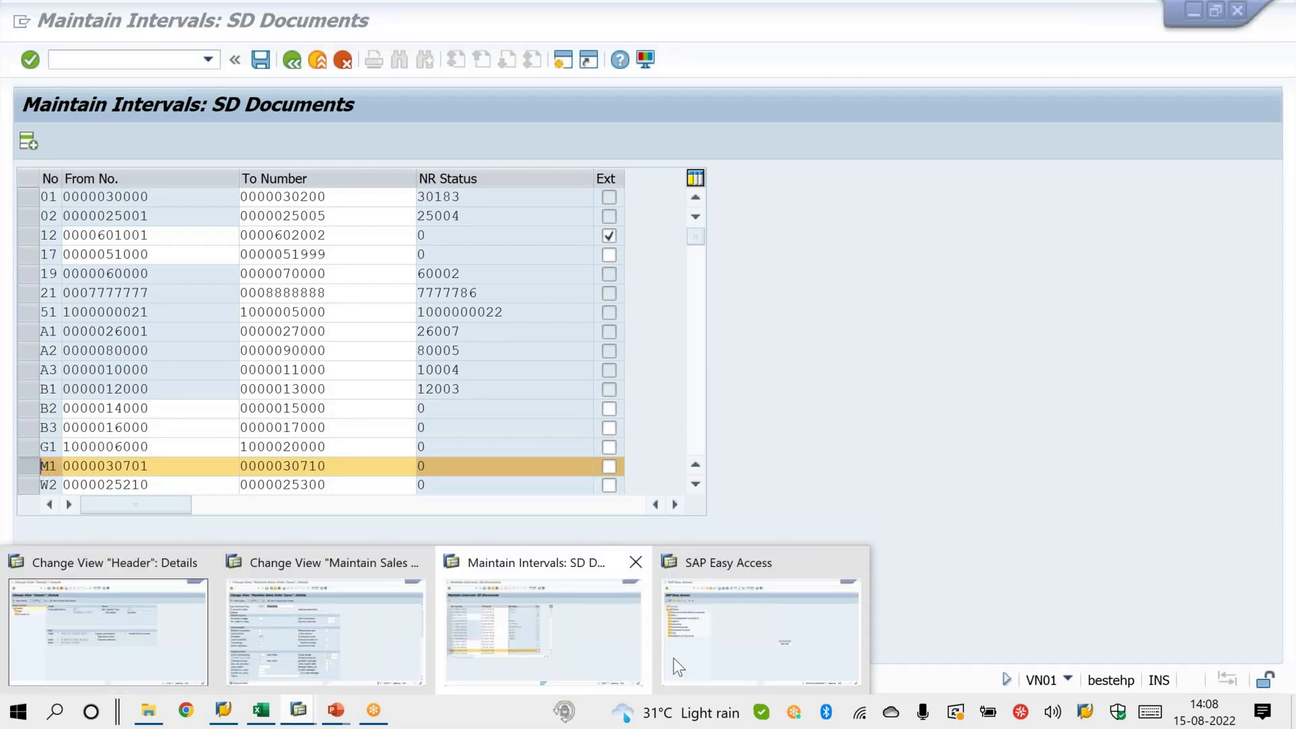
{"action": "left_click", "coordinate": [682, 658]}
{"action": "left_click", "coordinate": [148, 53]}
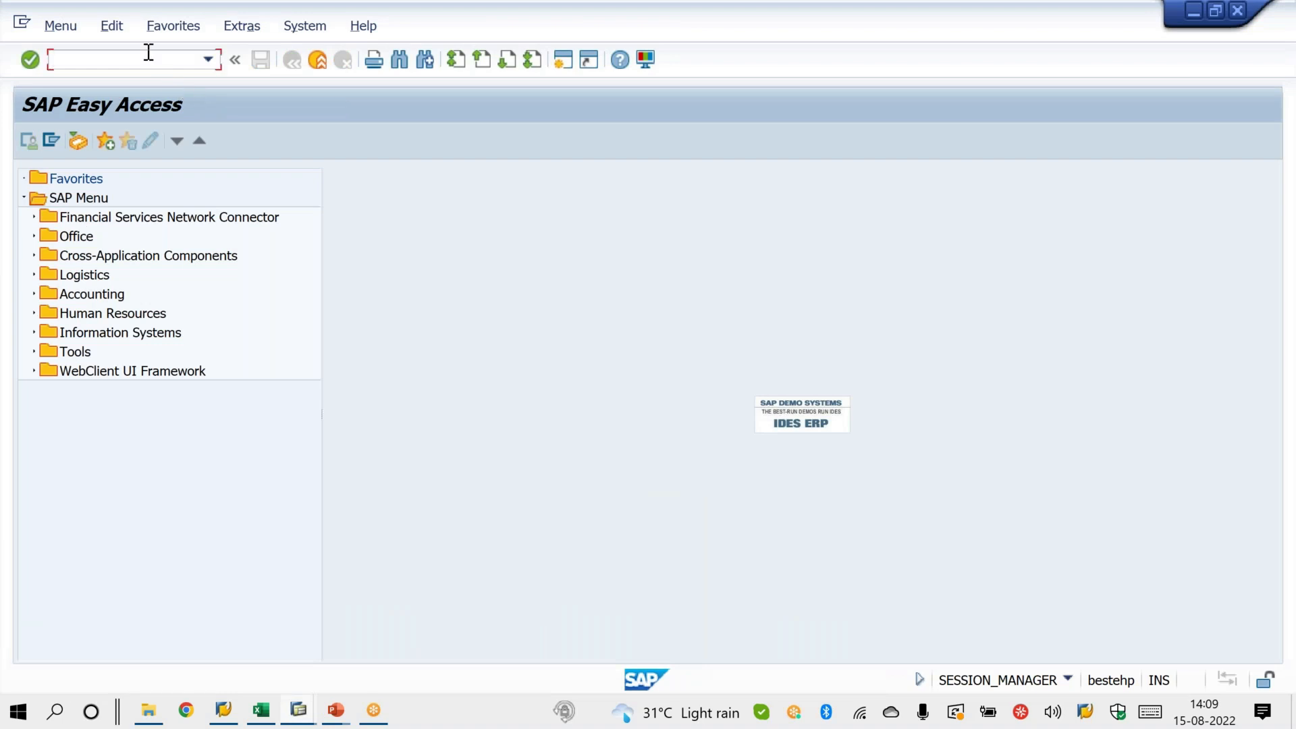
{"action": "key", "text": "alt+Tab"}
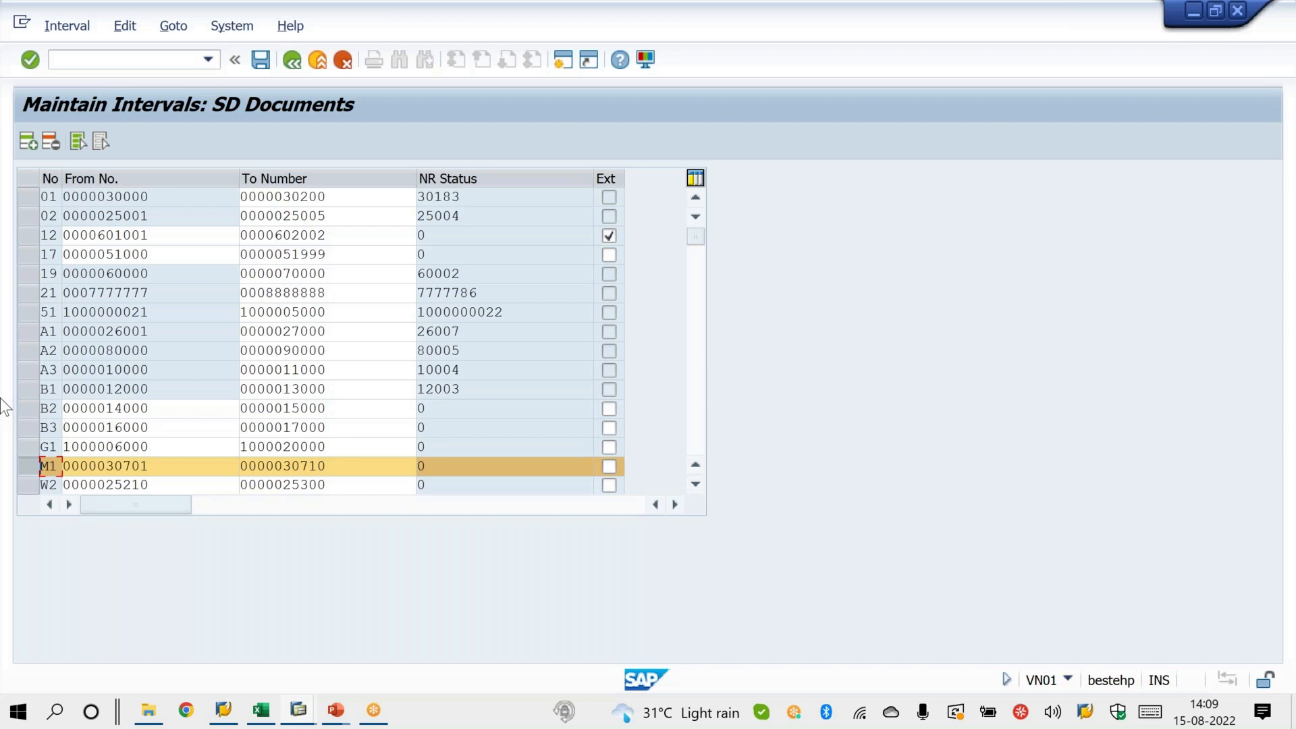
{"action": "key", "text": "shift+F3"}
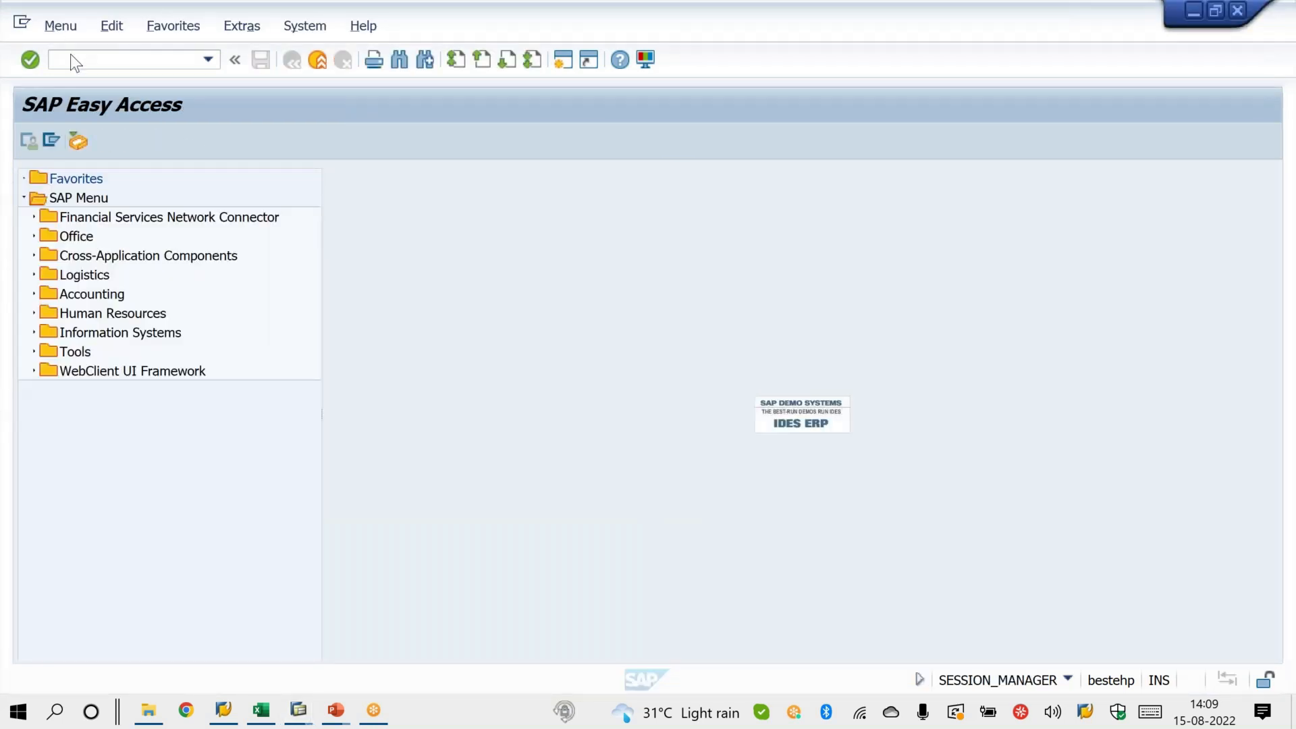
{"action": "left_click", "coordinate": [78, 63]}
{"action": "type", "text": "/NSE17N"}
{"action": "key", "text": "Return"}
{"action": "type", "text": "SE16N"}
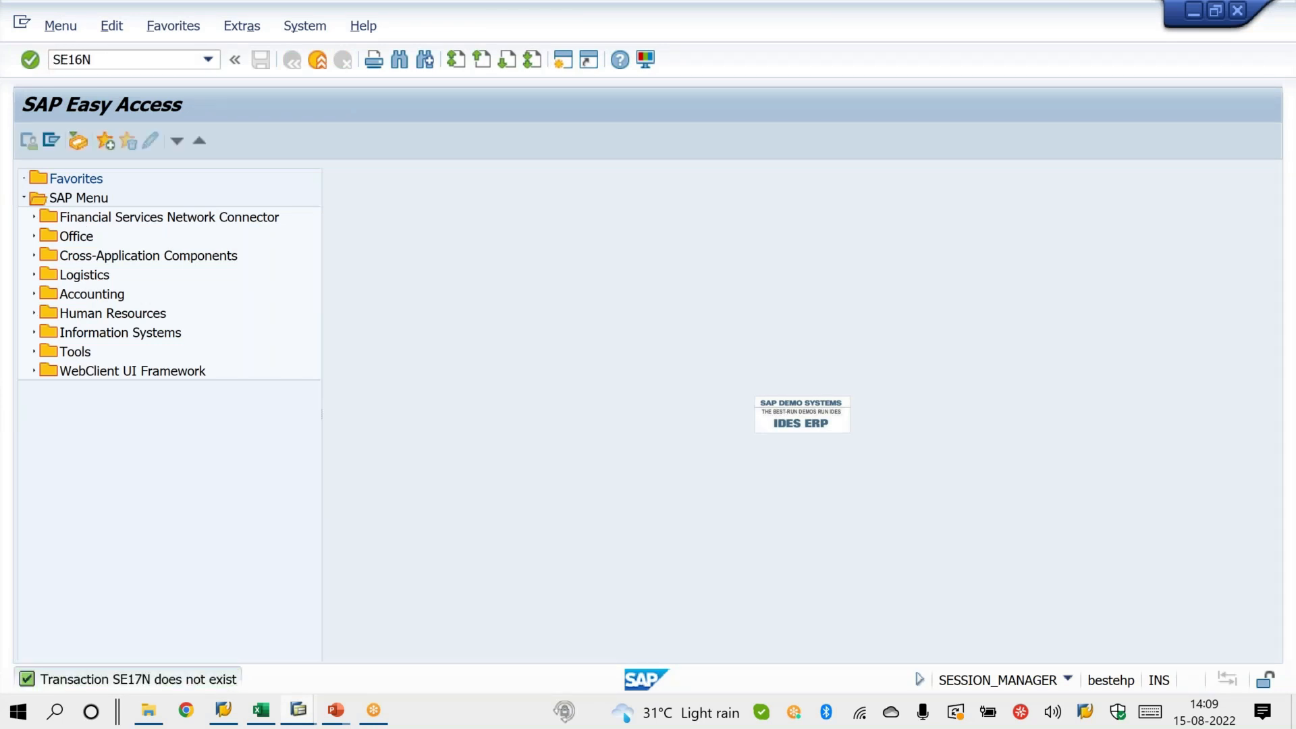
{"action": "key", "text": "Return"}
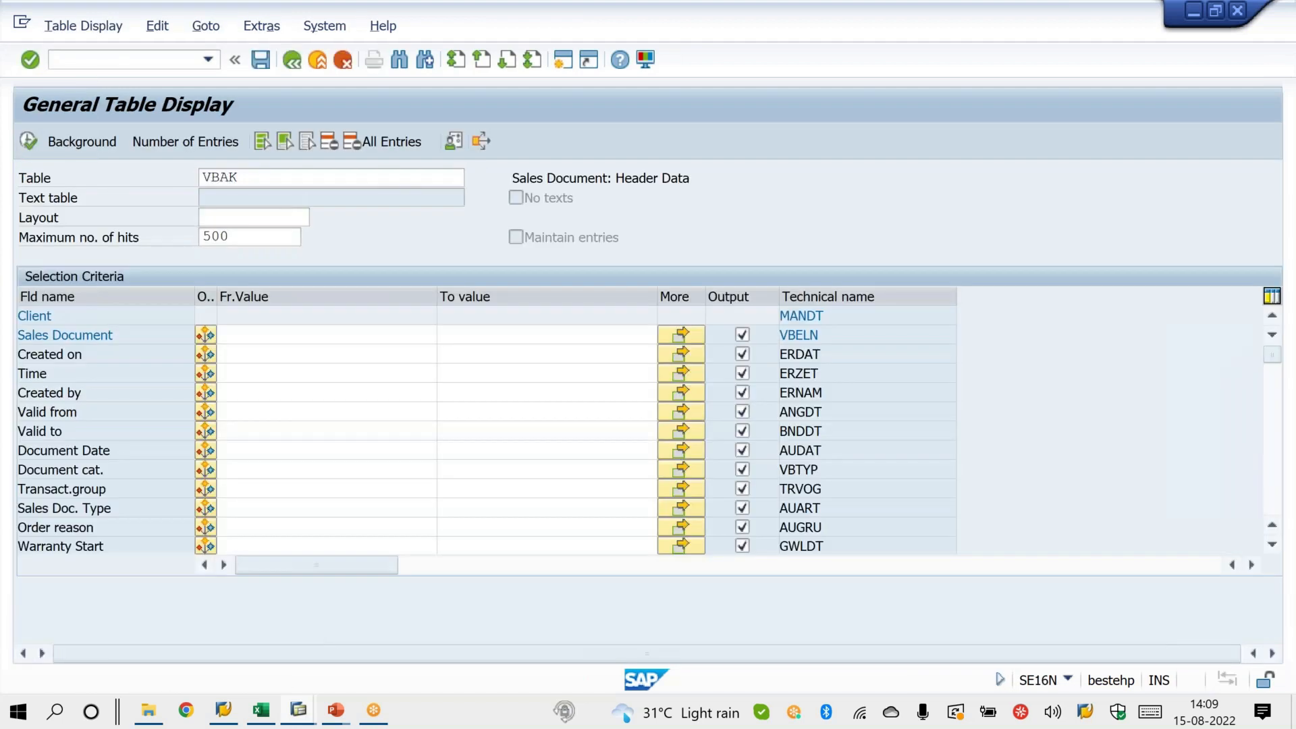
{"action": "left_click", "coordinate": [281, 336]}
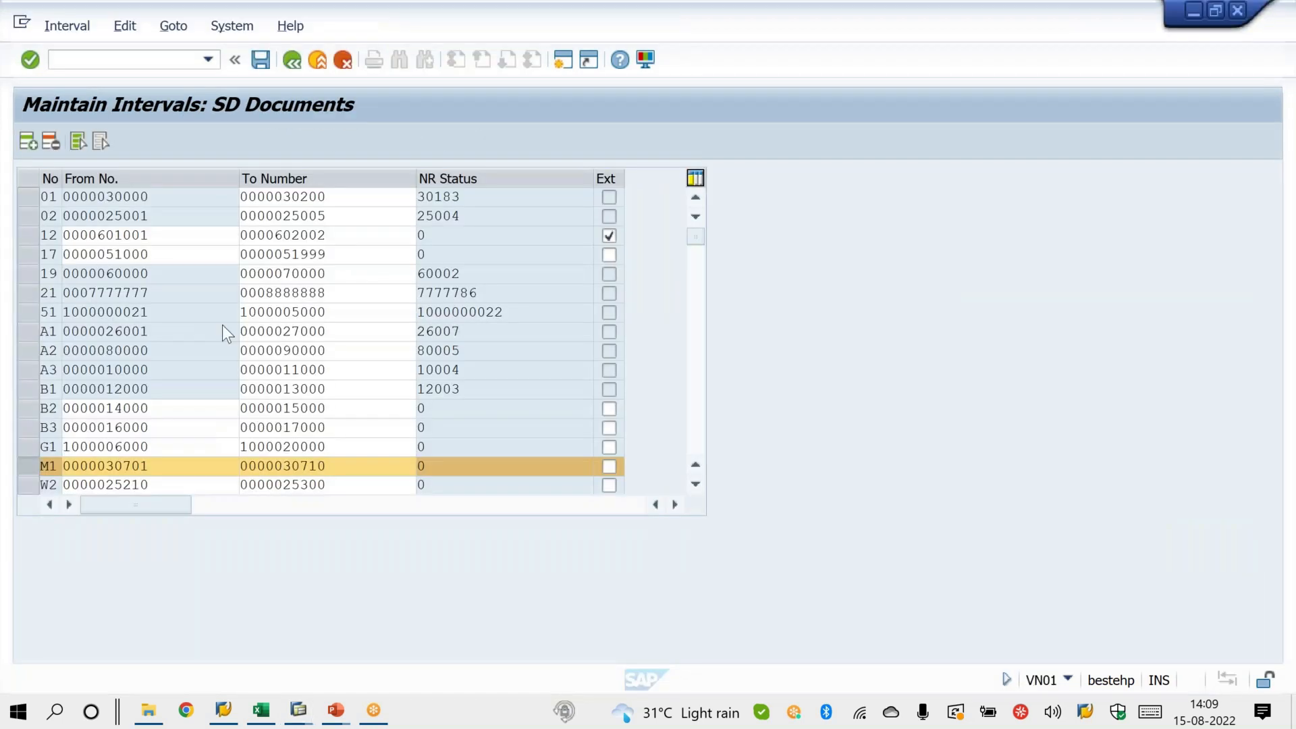
{"action": "left_click", "coordinate": [70, 466]}
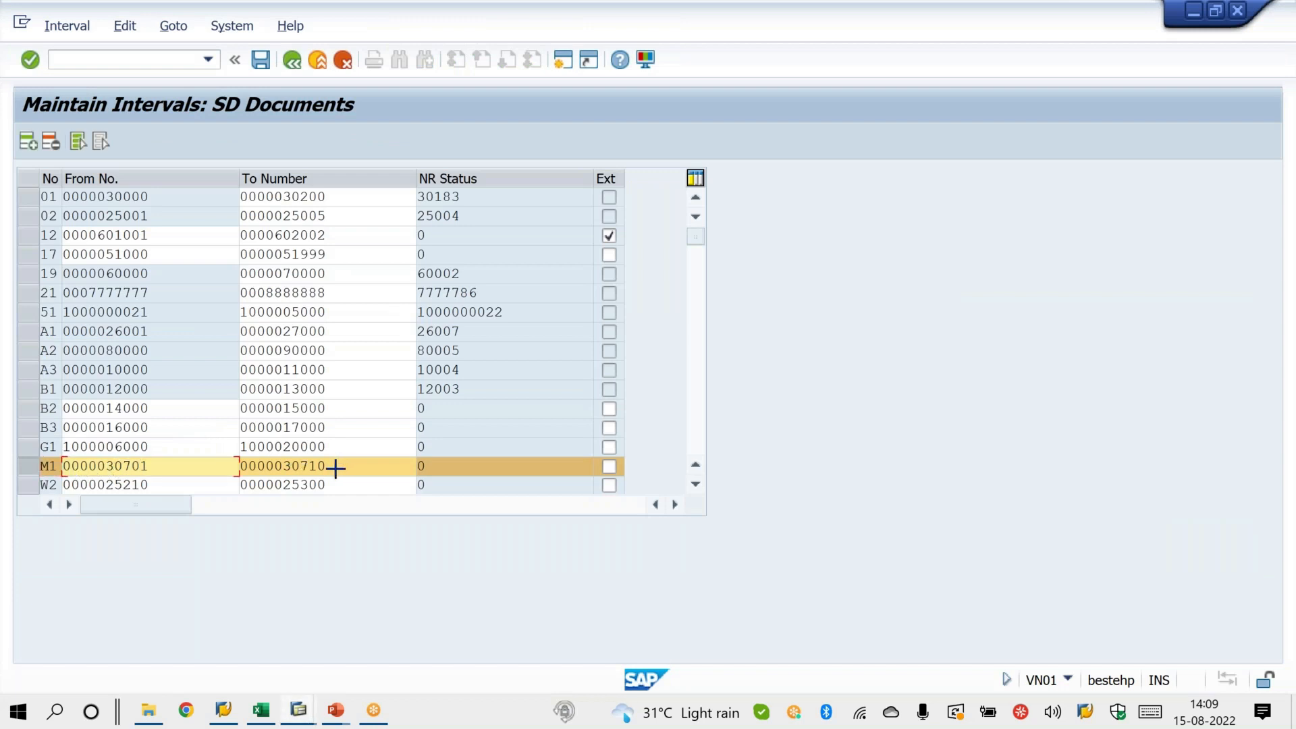
{"action": "key", "text": "ctrl+y"}
{"action": "left_click_drag", "start_coordinate": [59, 465], "coordinate": [292, 470]}
{"action": "key", "text": "ctrl+c"}
{"action": "key", "text": "alt+Tab"}
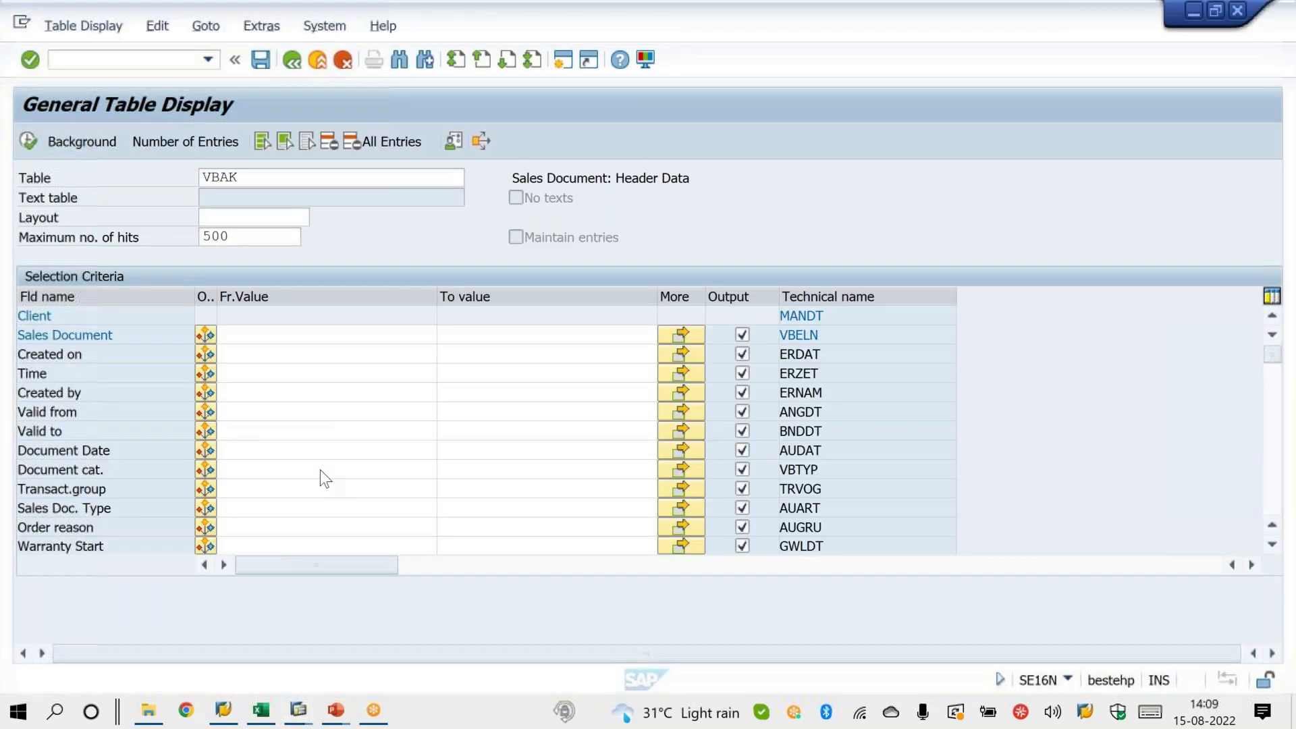
{"action": "left_click", "coordinate": [245, 337]}
{"action": "key", "text": "ctrl+v"}
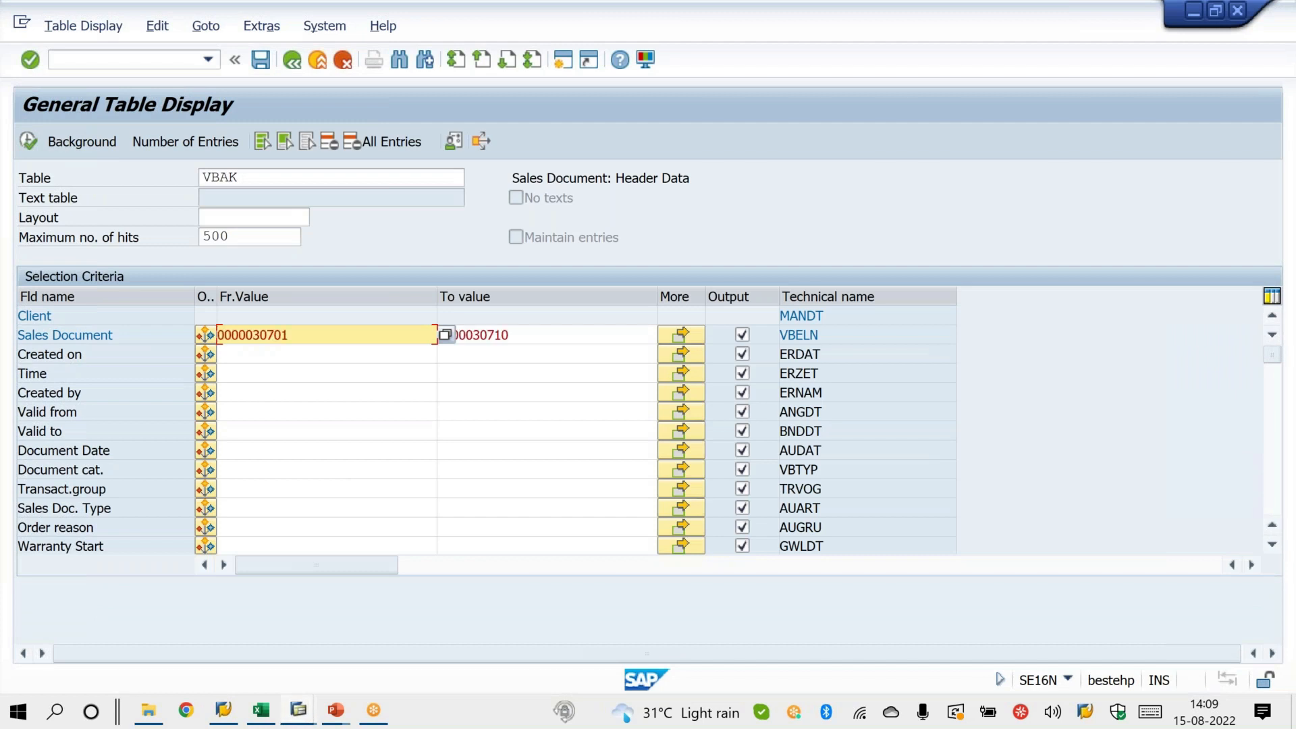
{"action": "left_click", "coordinate": [169, 144]}
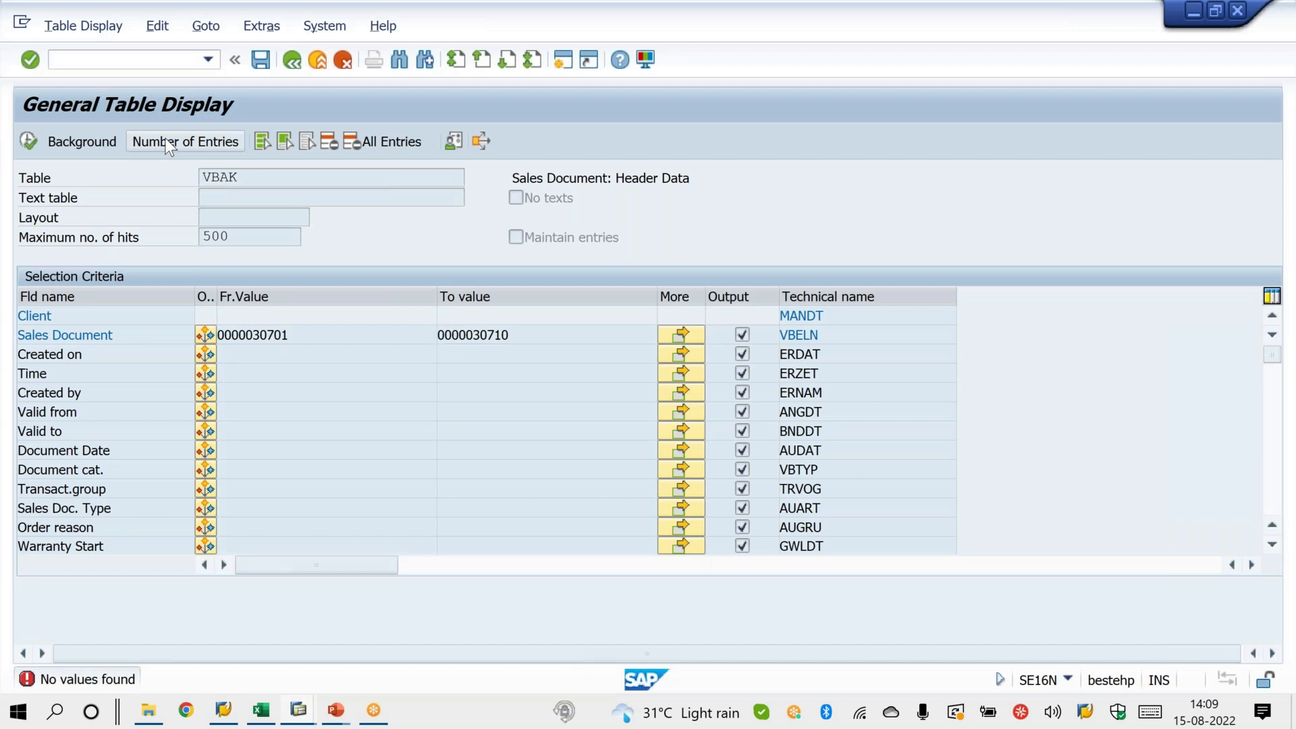
{"action": "left_click", "coordinate": [280, 176]}
{"action": "key", "text": "BackSpace"}
{"action": "key", "text": "BackSpace"}
{"action": "key", "text": "BackSpace"}
{"action": "key", "text": "BackSpace"}
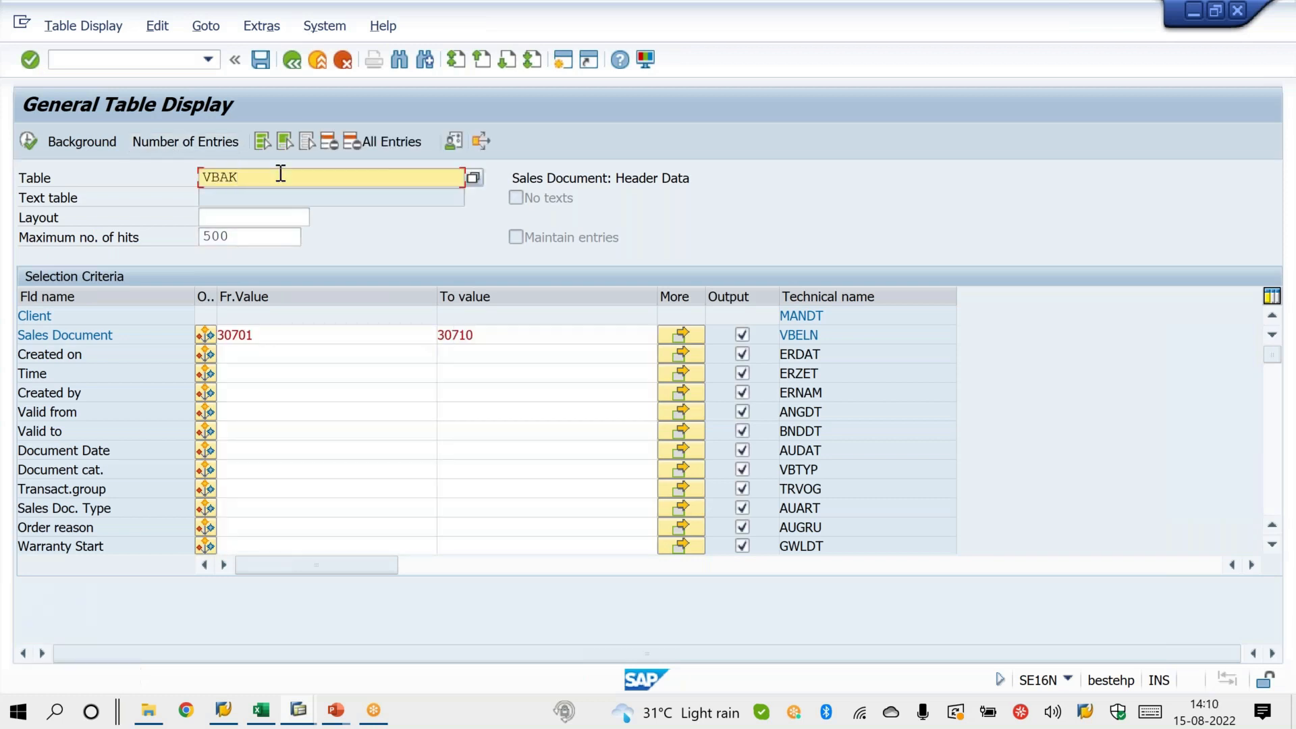
{"action": "type", "text": "LIKP"}
{"action": "key", "text": "Return"}
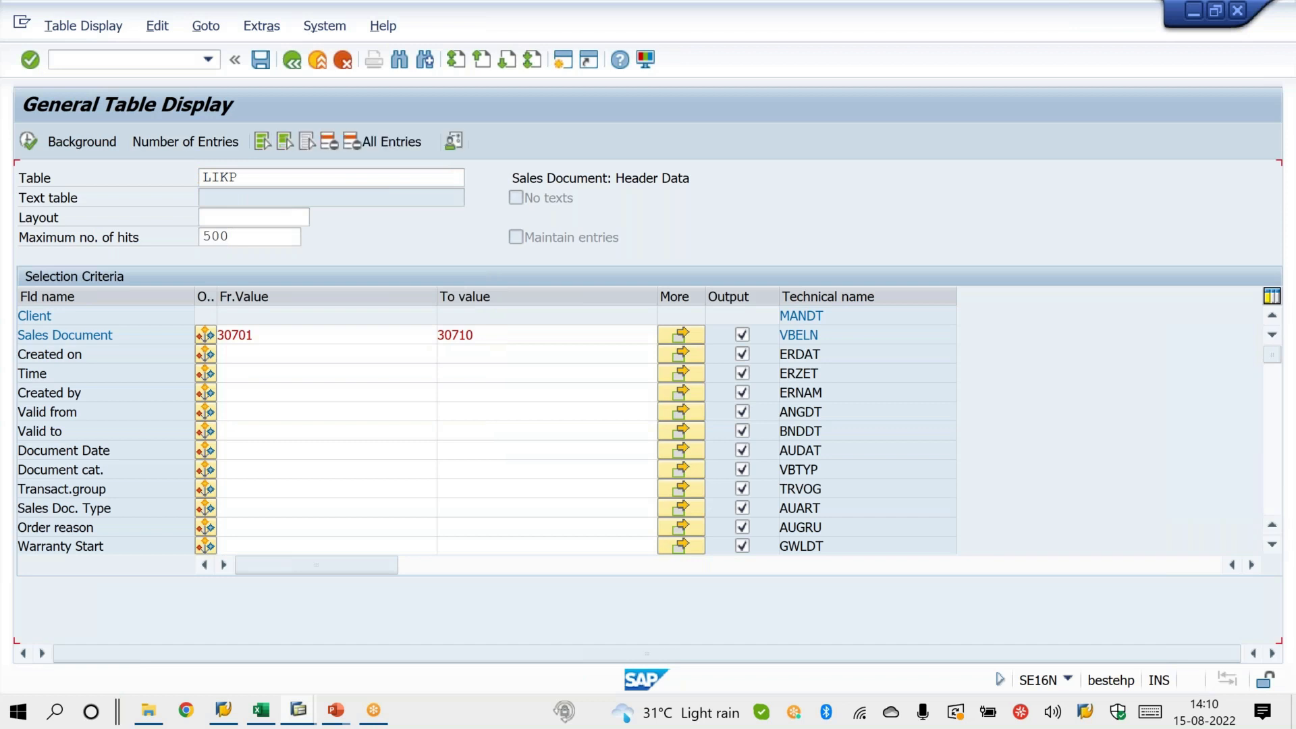
{"action": "left_click", "coordinate": [246, 336]}
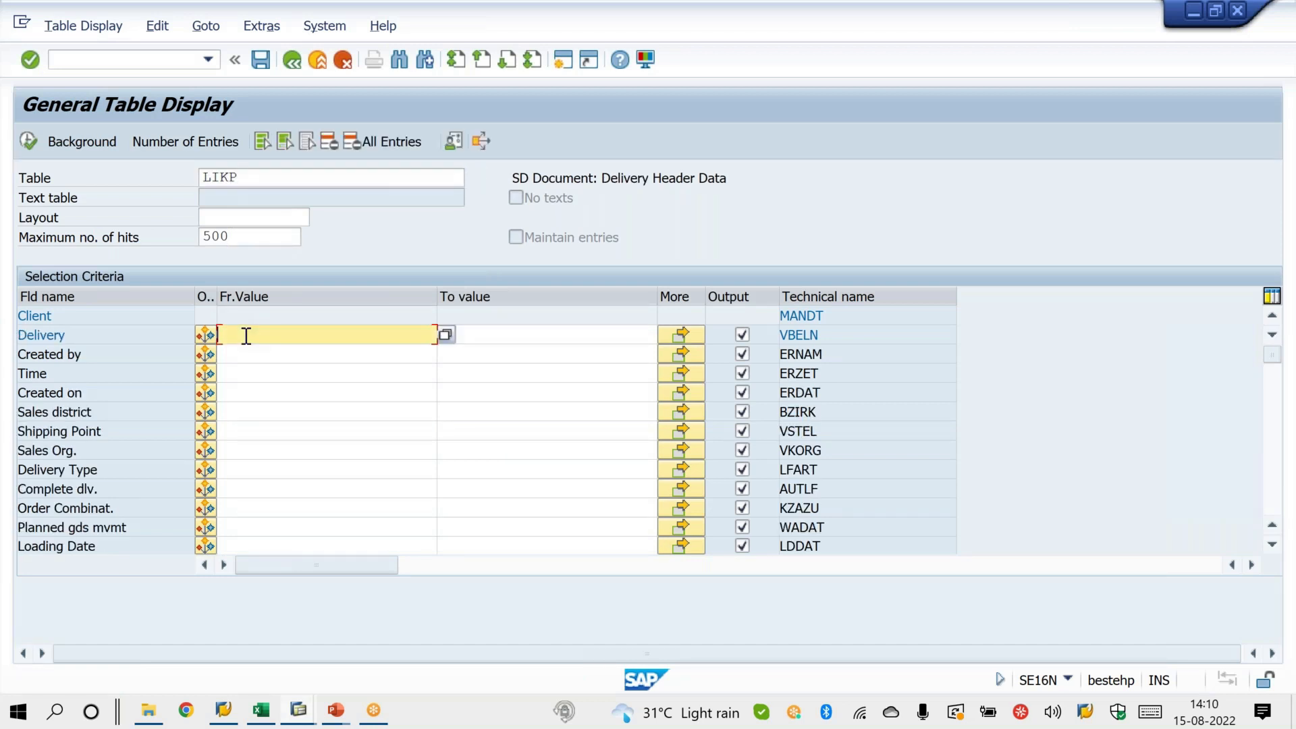
{"action": "key", "text": "ctrl+v"}
{"action": "left_click", "coordinate": [173, 143]}
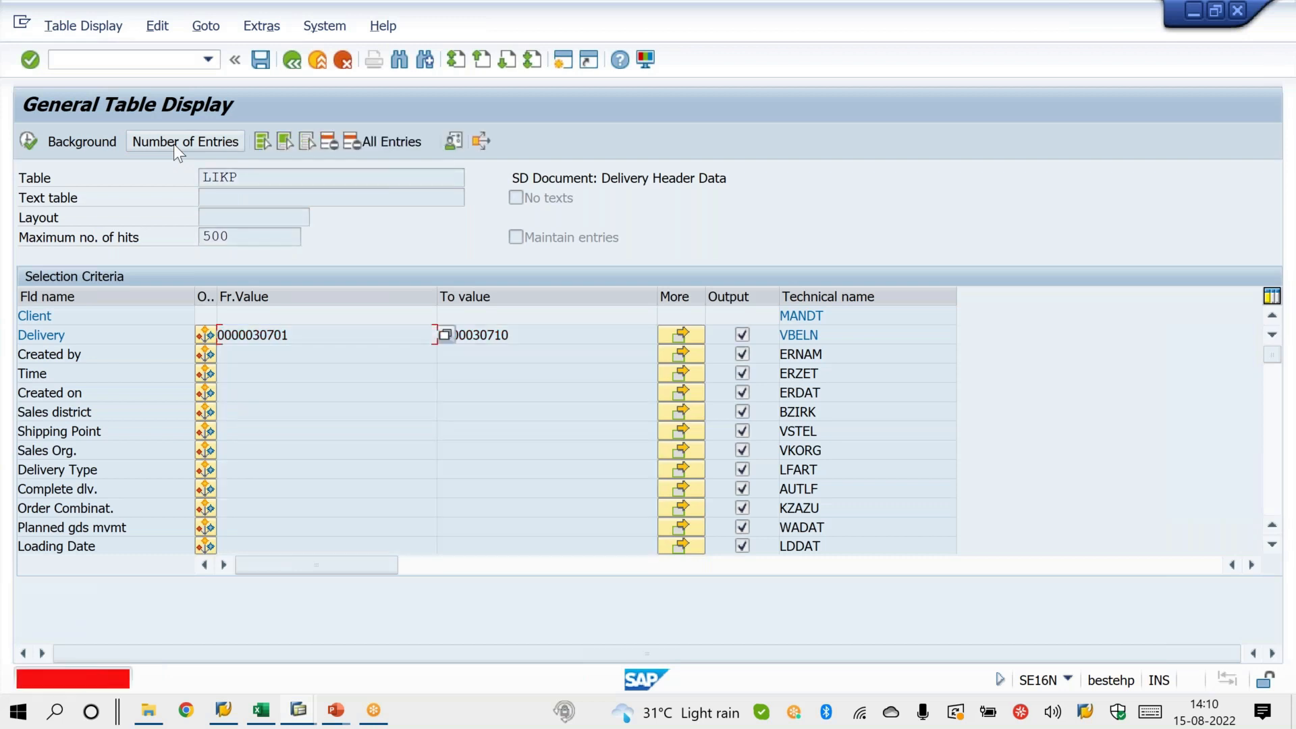
{"action": "key", "text": "Return"}
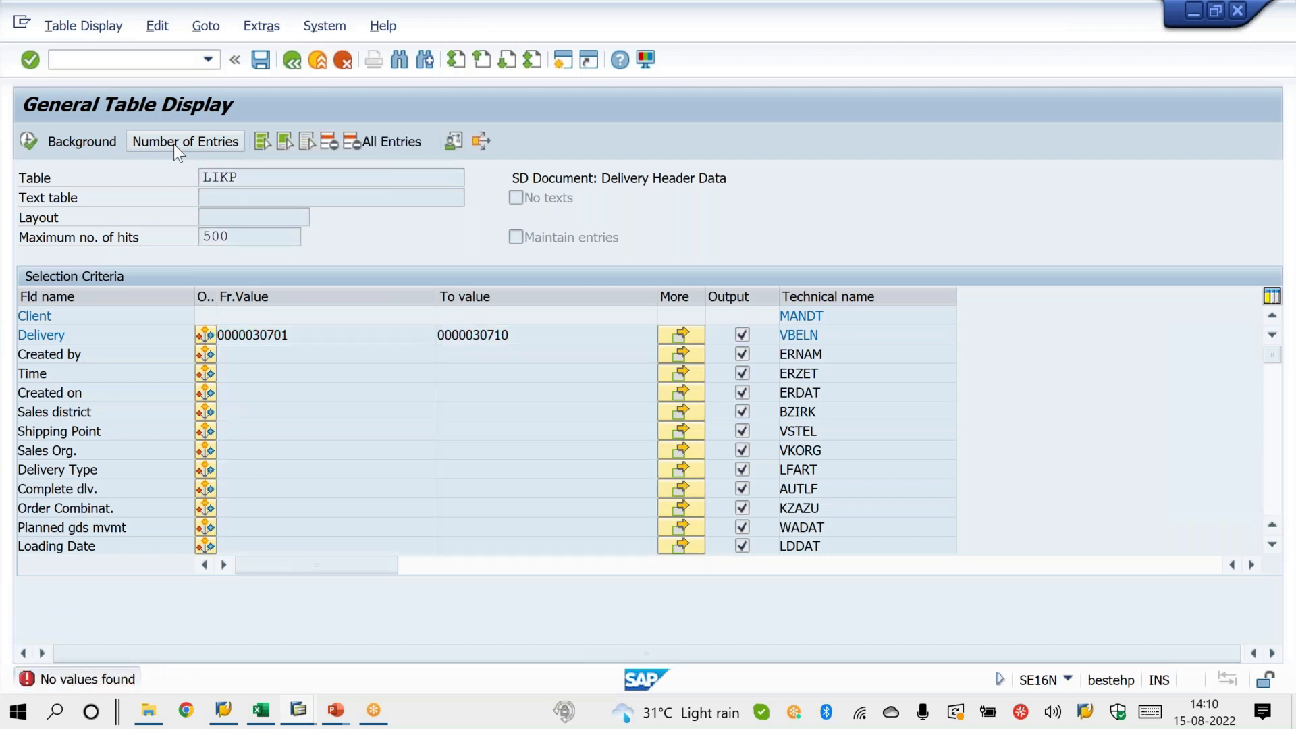
{"action": "double_click", "coordinate": [266, 178]}
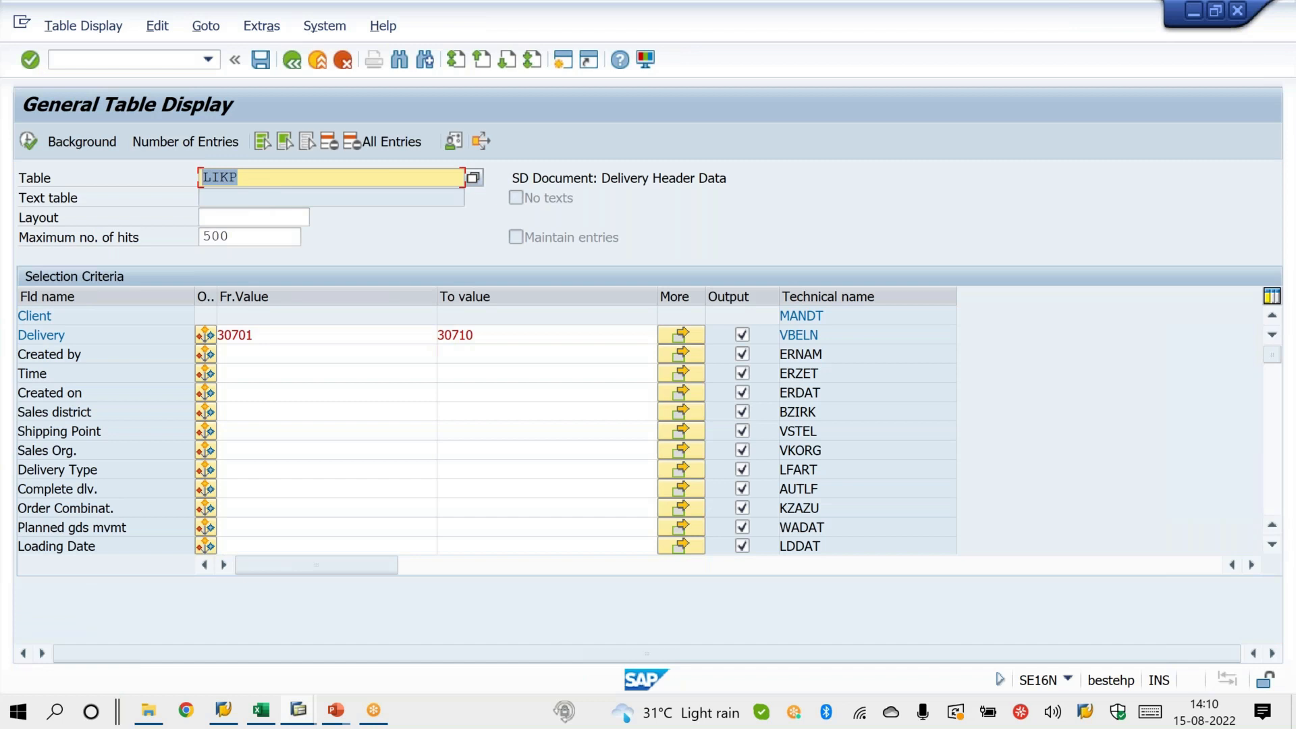
{"action": "type", "text": "VBRK"}
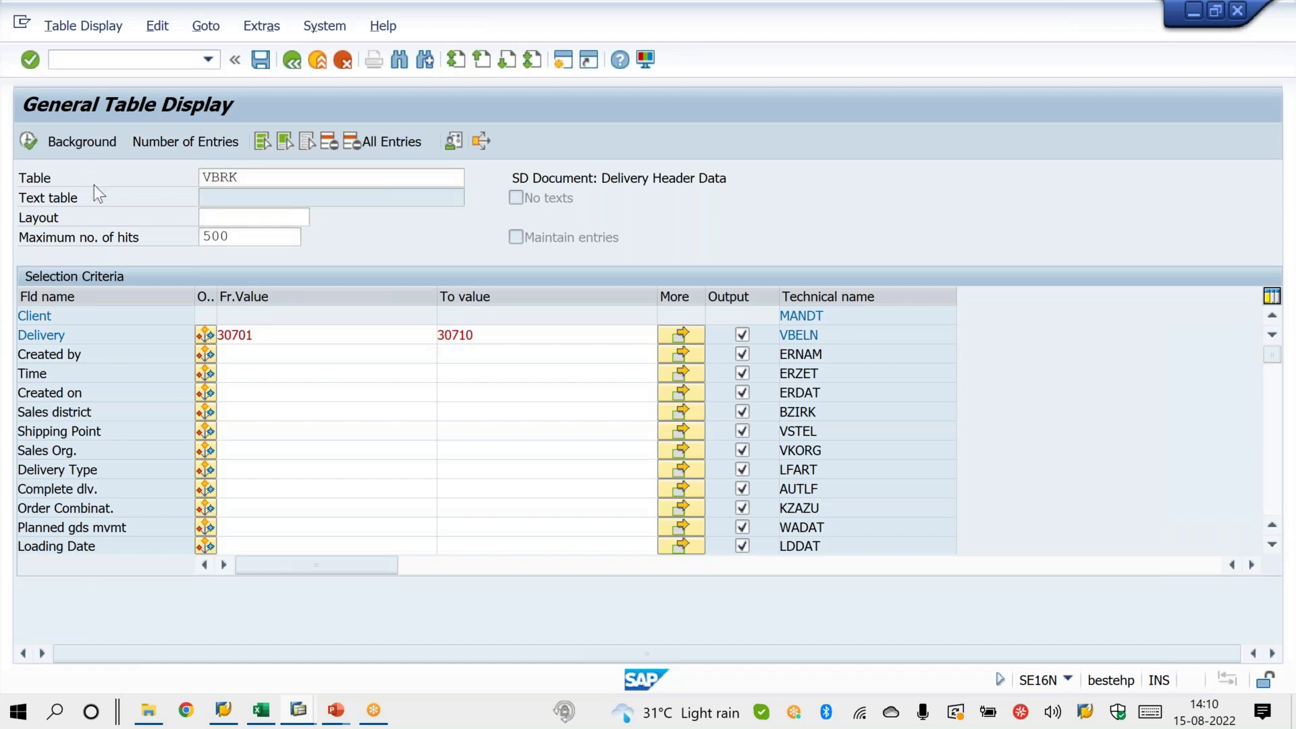
{"action": "key", "text": "Return"}
{"action": "left_click", "coordinate": [270, 332]}
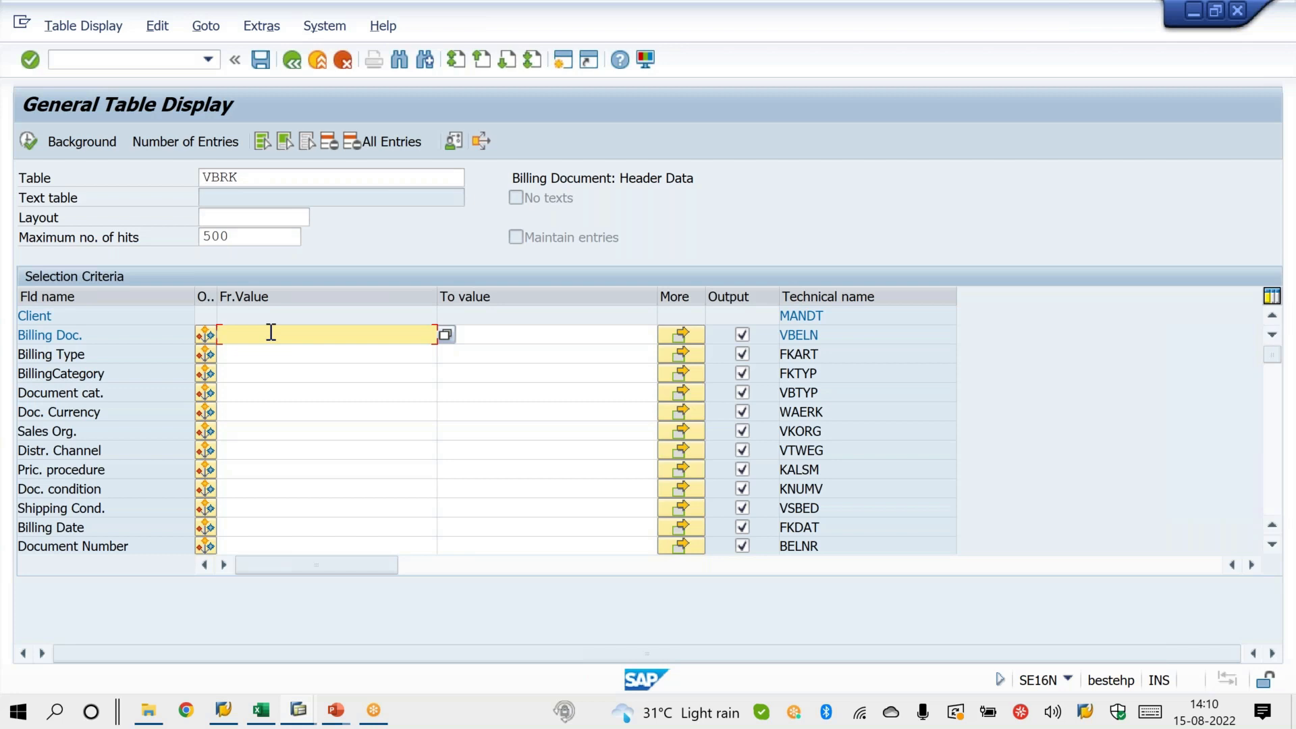
{"action": "left_click", "coordinate": [168, 142]}
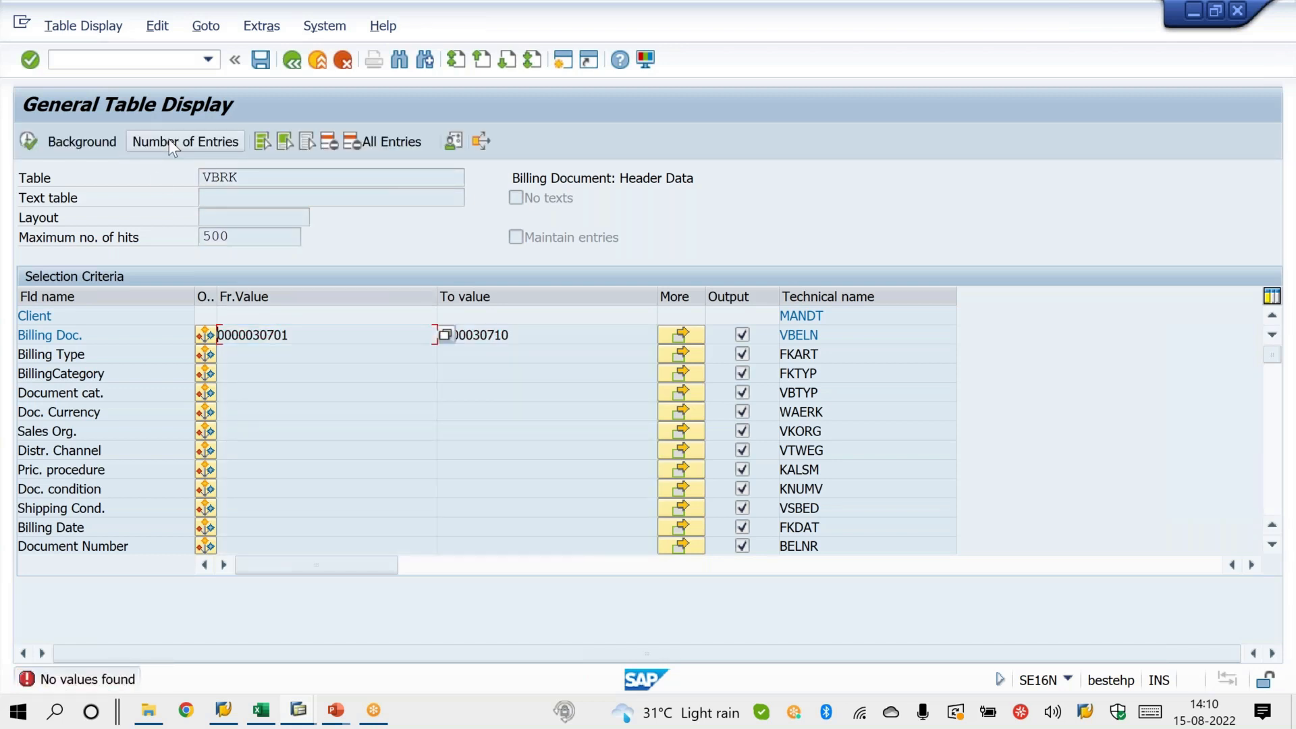
Return to the SD document interval maintenance session and save the M1 interval, acknowledging the transport notice.
{"action": "key", "text": "alt+Tab"}
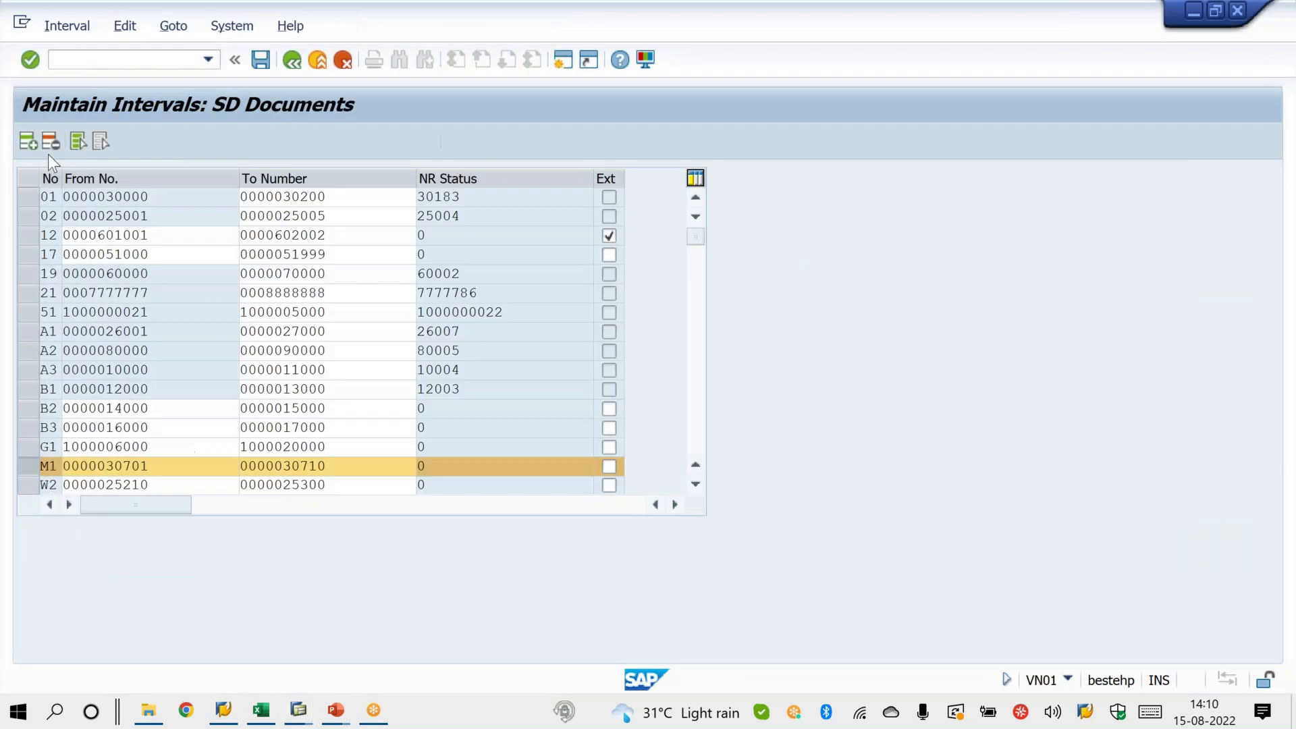
{"action": "left_click", "coordinate": [262, 59]}
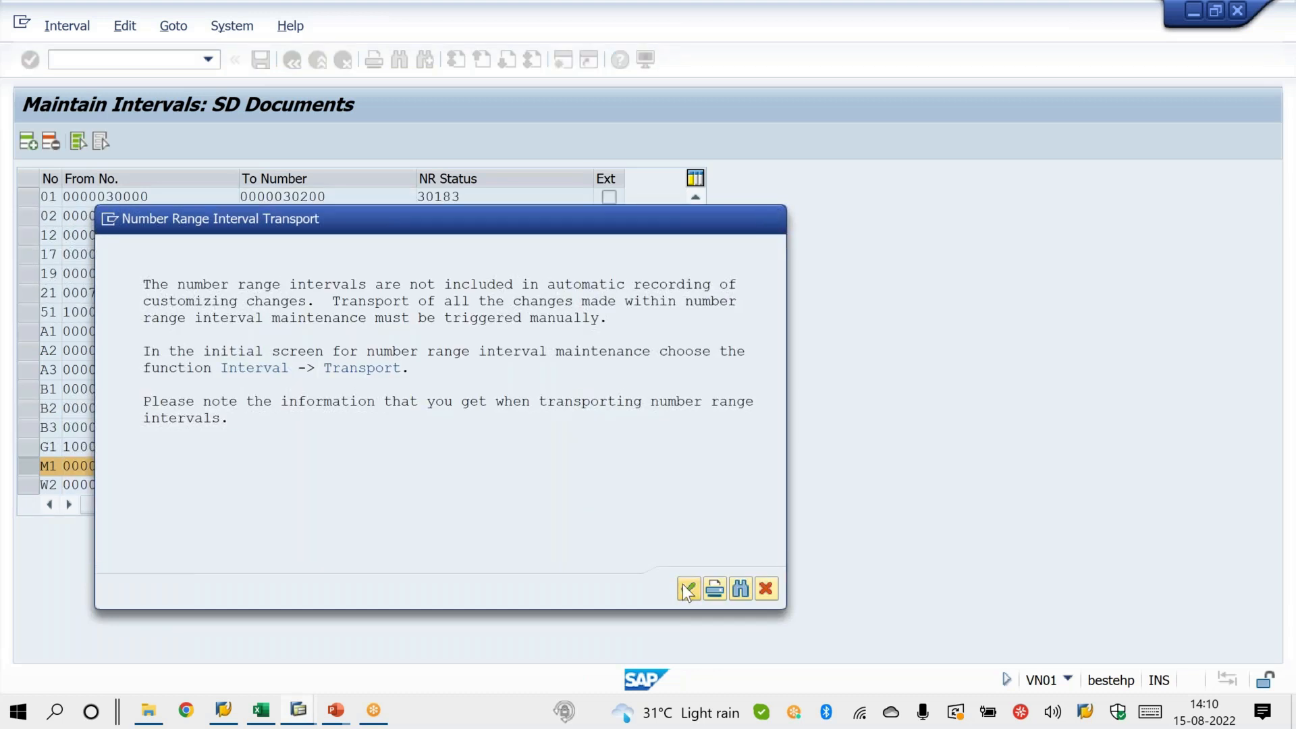
{"action": "left_click", "coordinate": [687, 588]}
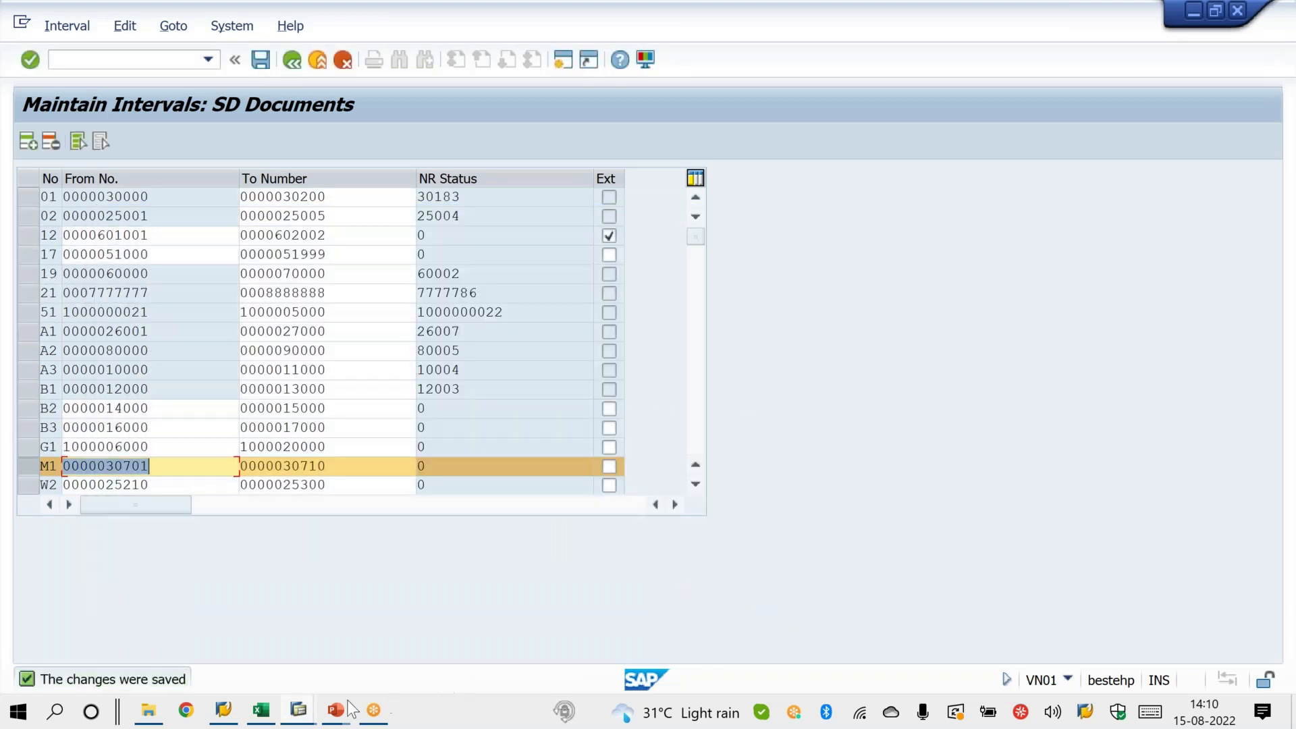
In the sales order types session, assign M1 as the internal number range of document type YOR.
{"action": "left_click", "coordinate": [298, 708]}
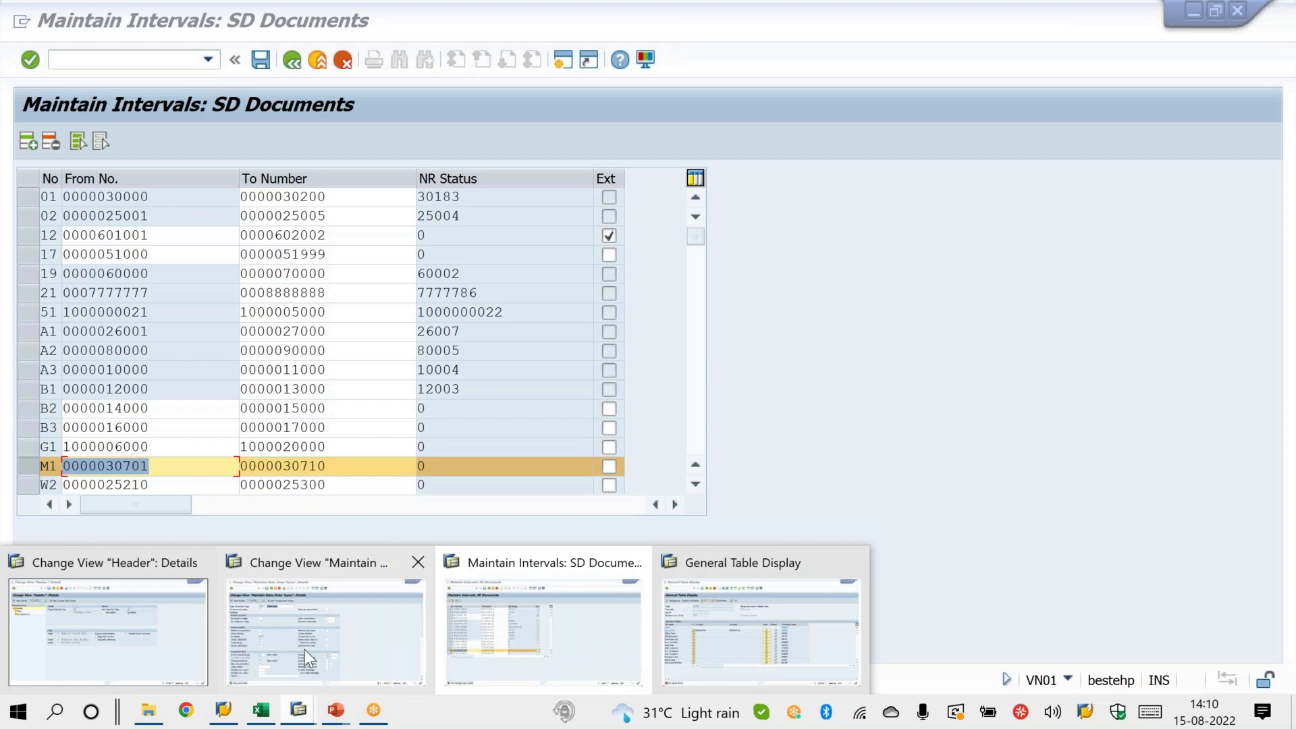
{"action": "left_click", "coordinate": [305, 649]}
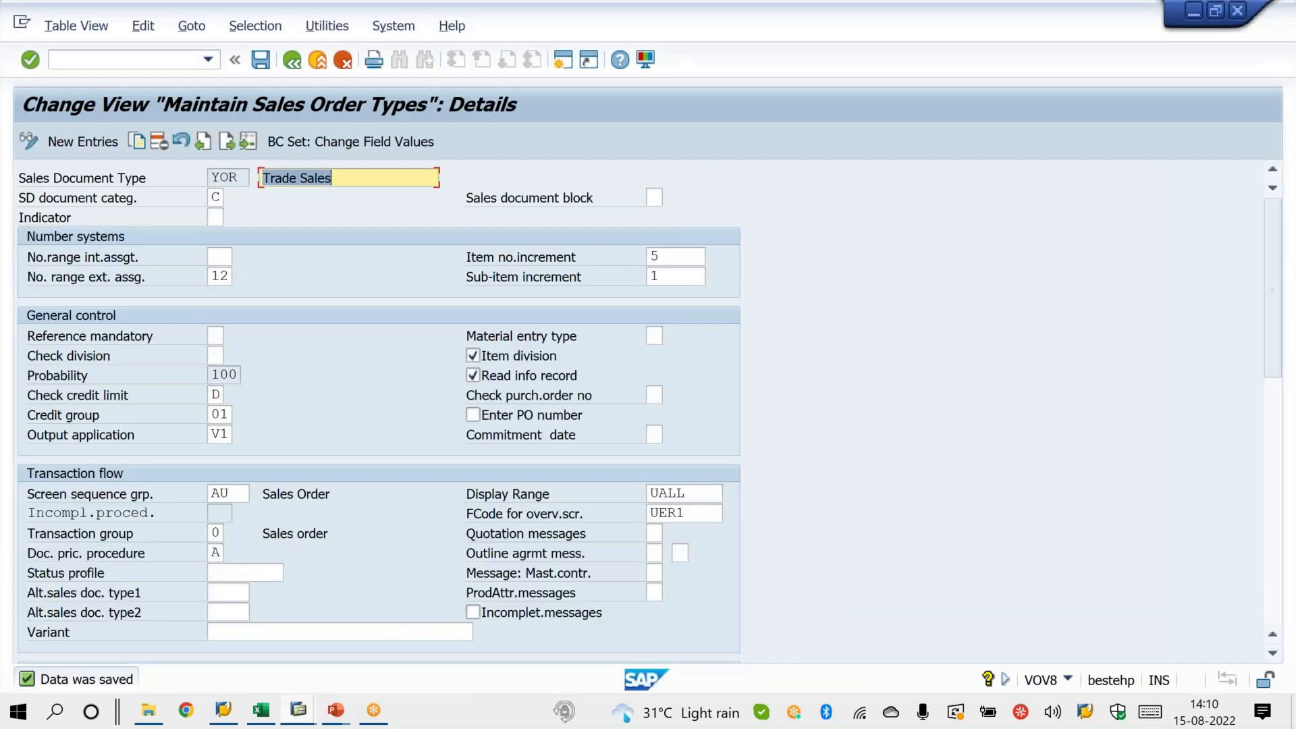
{"action": "left_click", "coordinate": [220, 256]}
{"action": "type", "text": "M1"}
{"action": "key", "text": "Return"}
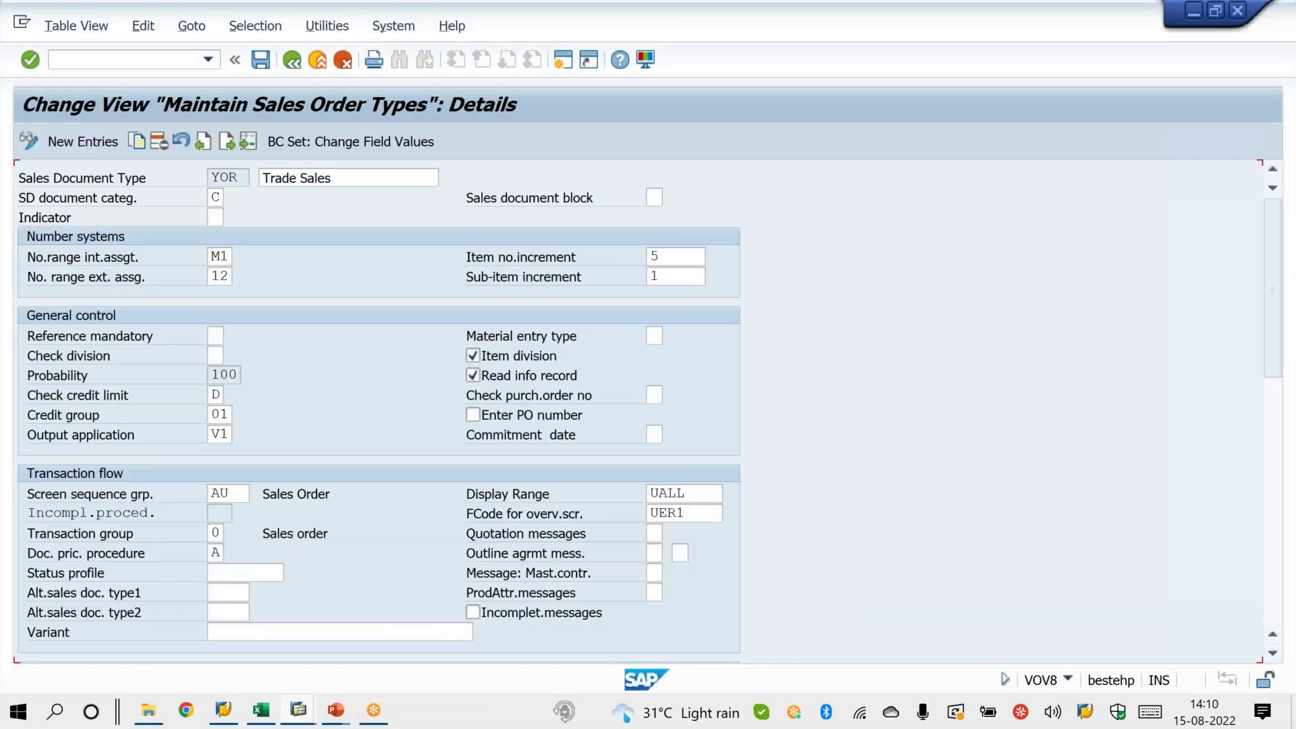
{"action": "key", "text": "alt+Tab"}
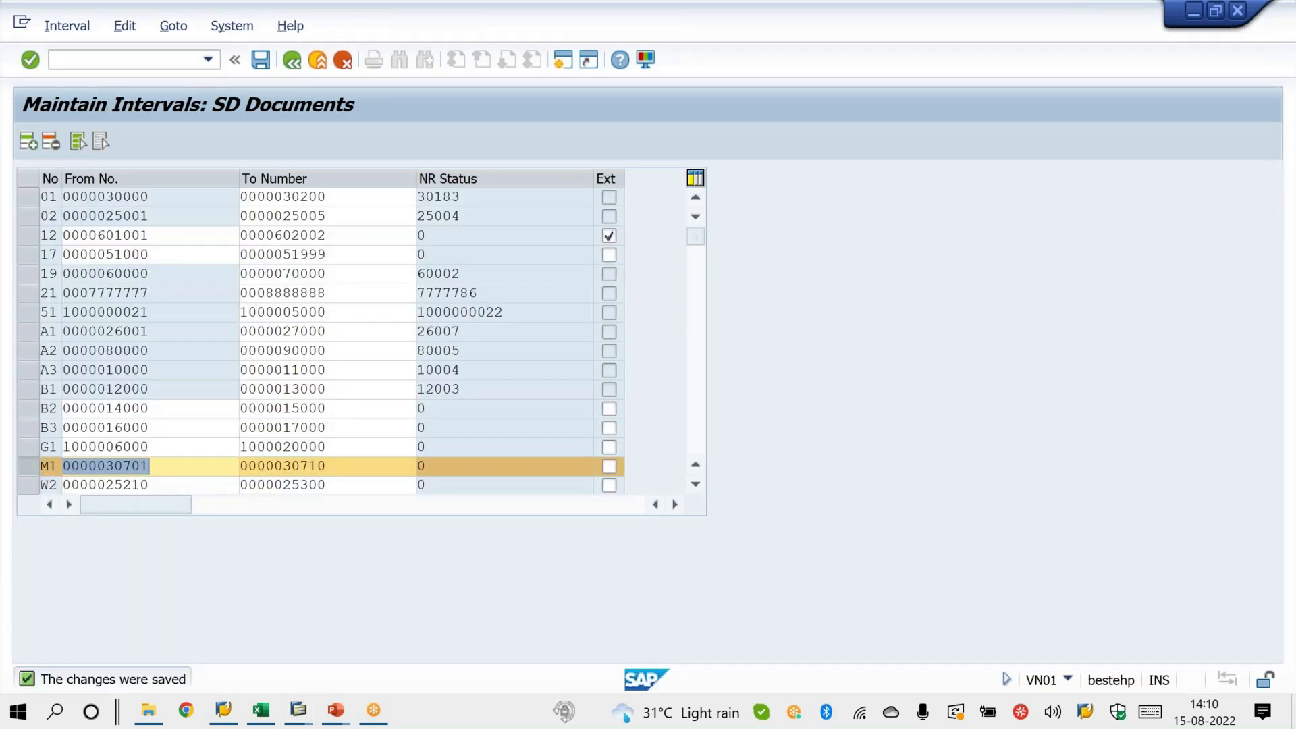
{"action": "key", "text": "alt+Tab"}
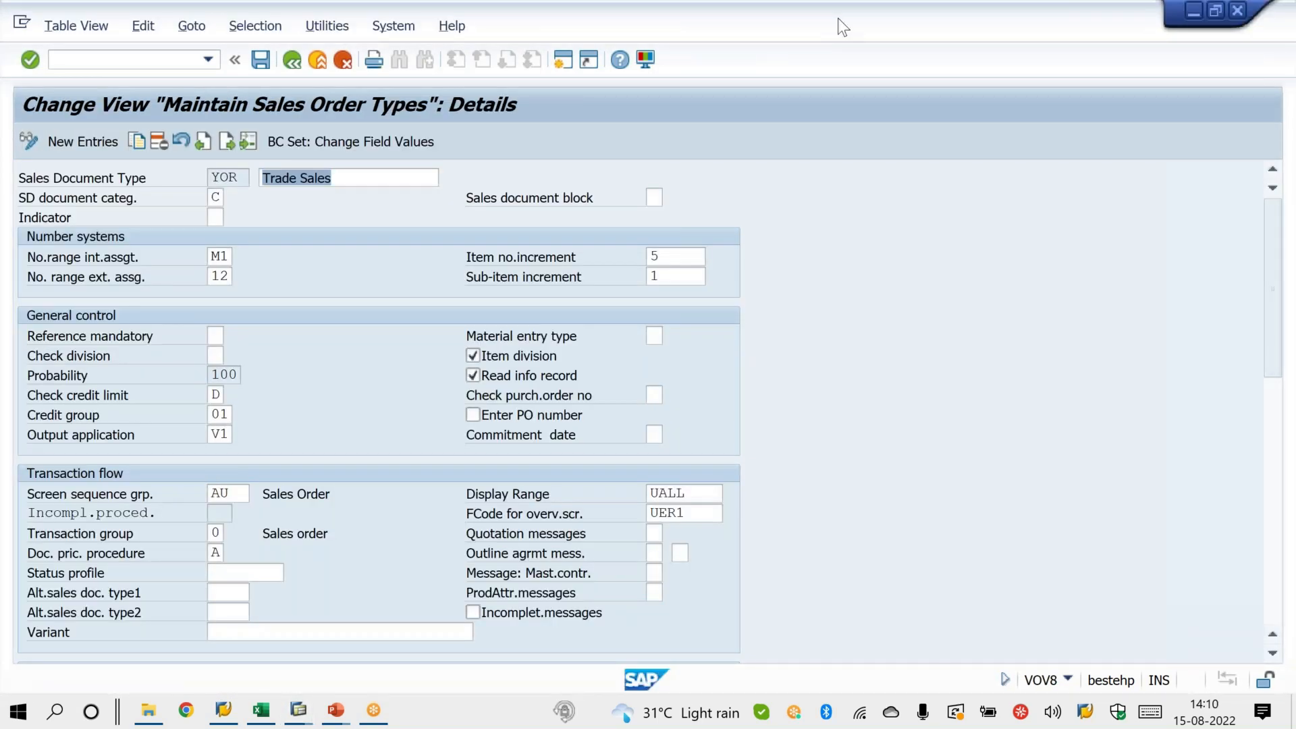
{"action": "left_click", "coordinate": [837, 54]}
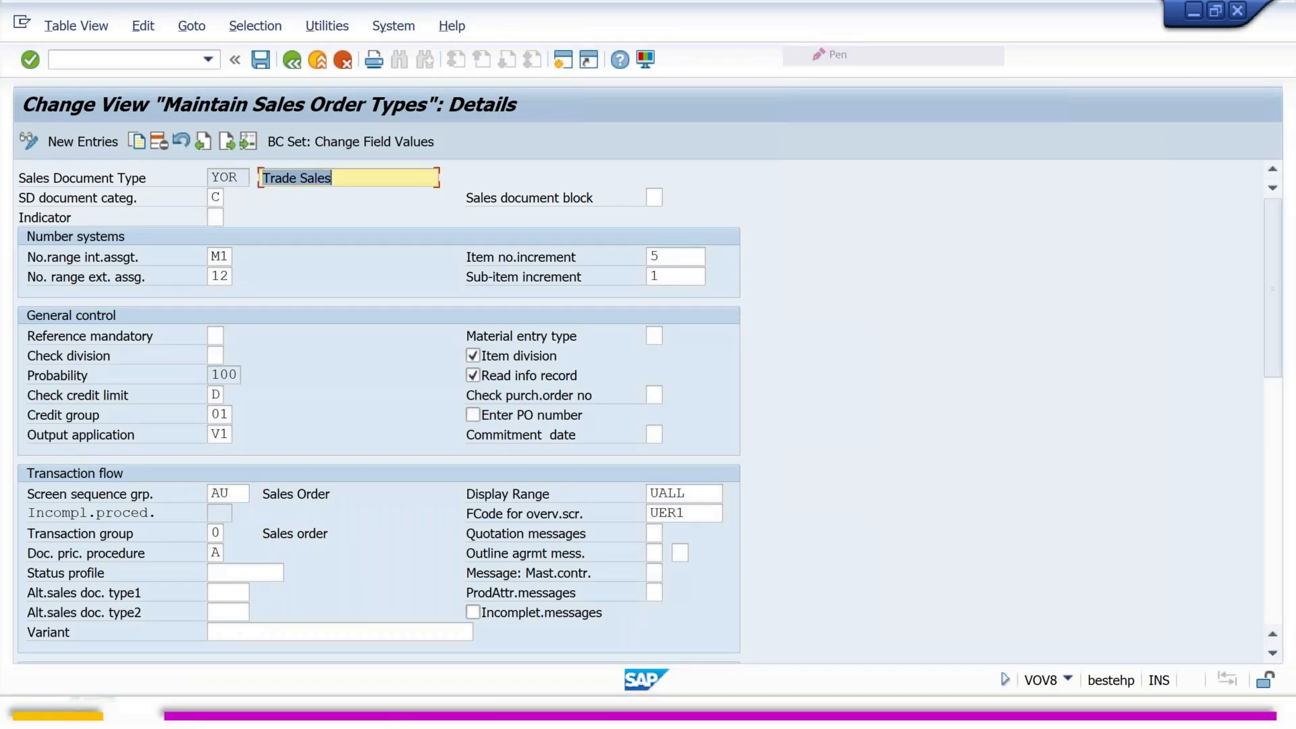
{"action": "left_click_drag", "start_coordinate": [779, 490], "coordinate": [787, 521]}
{"action": "left_click_drag", "start_coordinate": [842, 467], "coordinate": [882, 476]}
{"action": "left_click_drag", "start_coordinate": [865, 474], "coordinate": [890, 457]}
{"action": "left_click_drag", "start_coordinate": [904, 435], "coordinate": [908, 436]}
{"action": "mouse_move", "coordinate": [923, 418]}
{"action": "left_mouse_down"}
{"action": "mouse_move", "coordinate": [937, 445]}
{"action": "mouse_move", "coordinate": [985, 403]}
{"action": "mouse_move", "coordinate": [1018, 406]}
{"action": "left_mouse_up"}
{"action": "mouse_move", "coordinate": [1061, 363]}
{"action": "left_mouse_down"}
{"action": "mouse_move", "coordinate": [1092, 369]}
{"action": "mouse_move", "coordinate": [1107, 347]}
{"action": "left_mouse_up"}
{"action": "mouse_move", "coordinate": [1119, 328]}
{"action": "left_mouse_down"}
{"action": "mouse_move", "coordinate": [1126, 355]}
{"action": "mouse_move", "coordinate": [1140, 322]}
{"action": "left_mouse_up"}
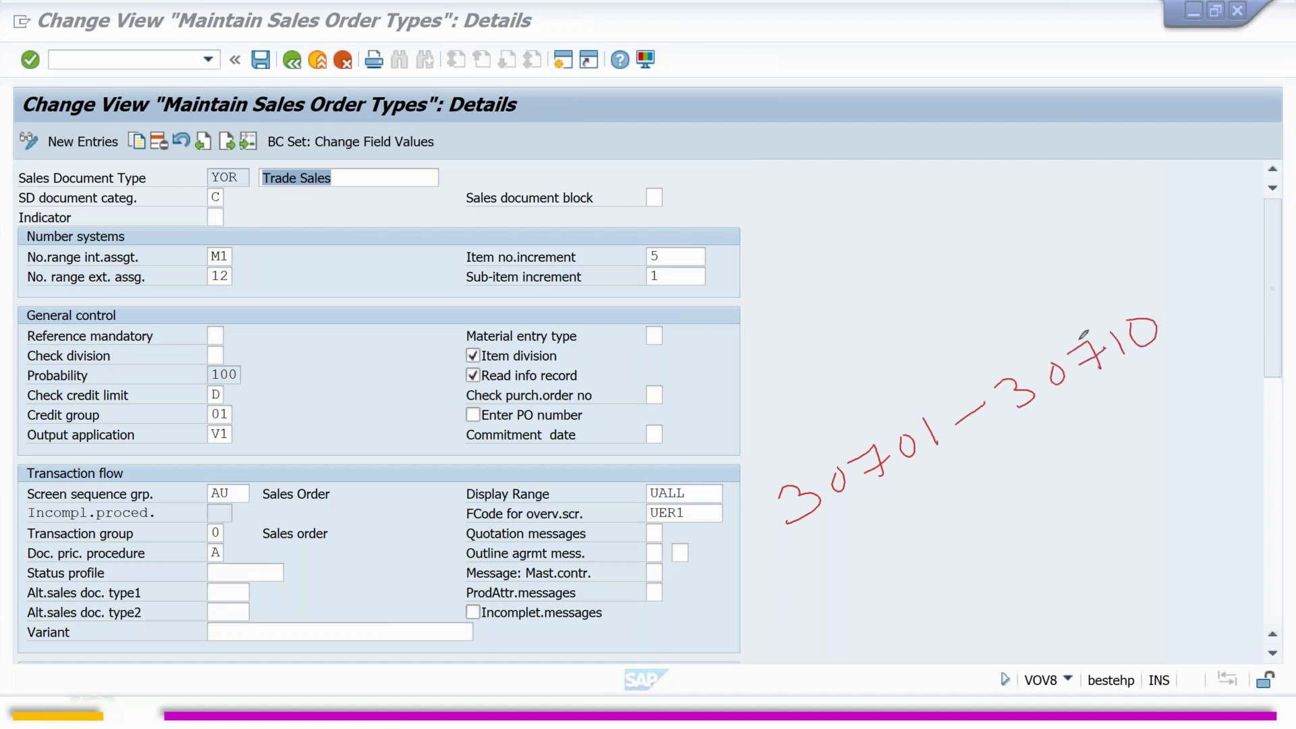
{"action": "left_click_drag", "start_coordinate": [878, 500], "coordinate": [912, 536]}
{"action": "left_click_drag", "start_coordinate": [910, 520], "coordinate": [913, 540]}
{"action": "left_click_drag", "start_coordinate": [938, 407], "coordinate": [945, 439]}
{"action": "mouse_move", "coordinate": [861, 400]}
{"action": "left_mouse_down"}
{"action": "mouse_move", "coordinate": [820, 429]}
{"action": "mouse_move", "coordinate": [925, 533]}
{"action": "mouse_move", "coordinate": [860, 398]}
{"action": "left_mouse_up"}
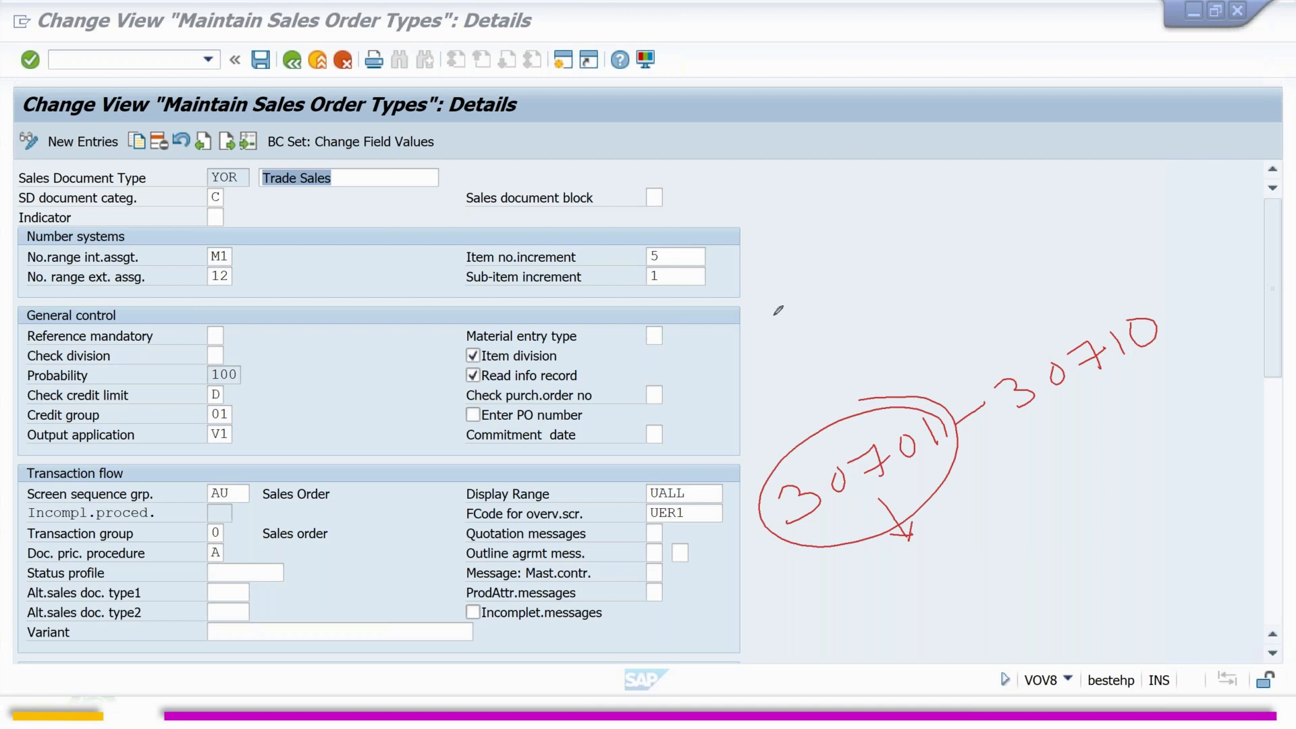
{"action": "left_click", "coordinate": [809, 443]}
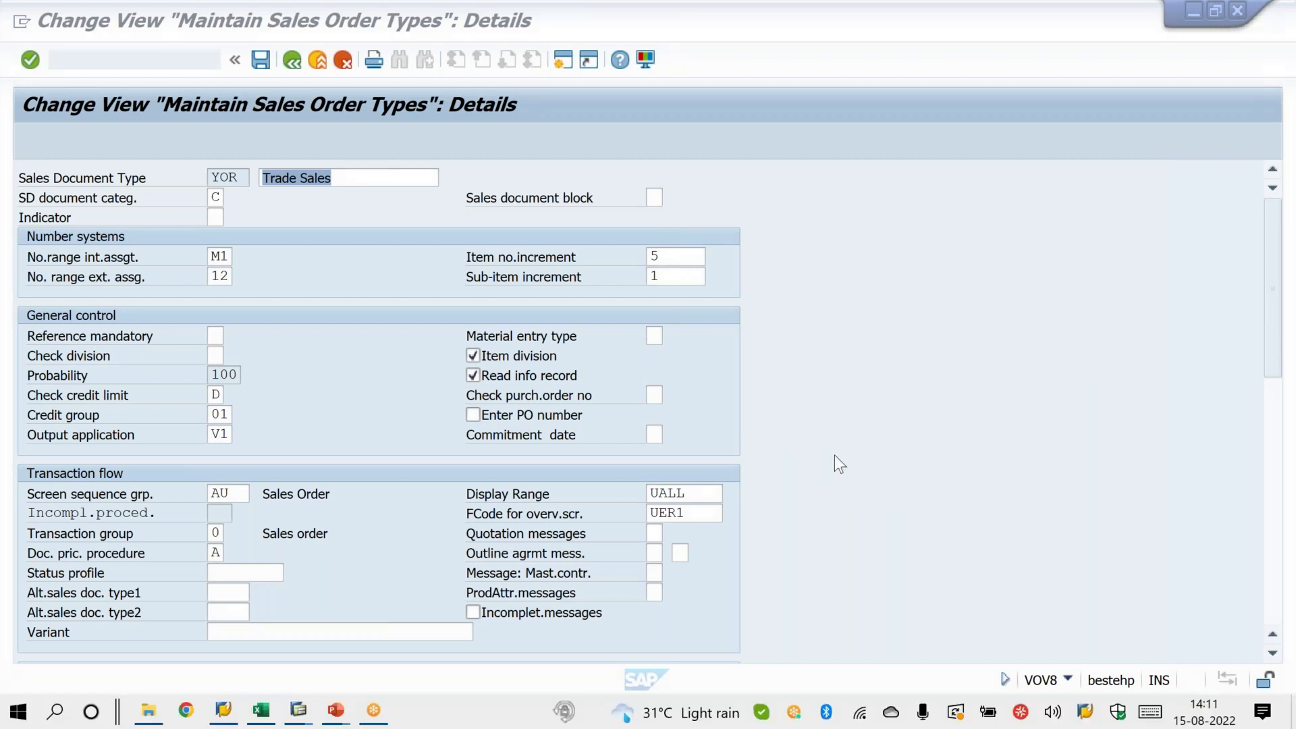
Save document type YOR and start creating a YOR sales order with transaction VA01 in the General Table Display session.
{"action": "left_click", "coordinate": [262, 59]}
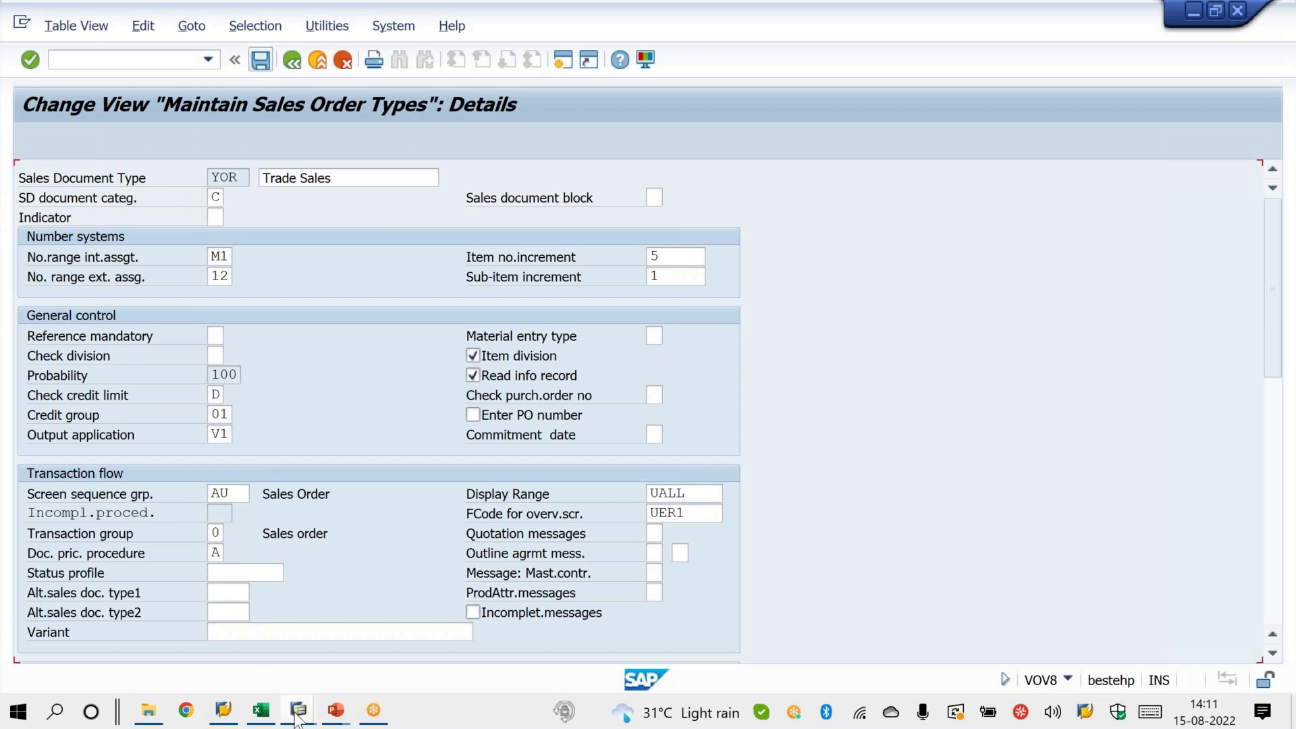
{"action": "mouse_move", "coordinate": [298, 715]}
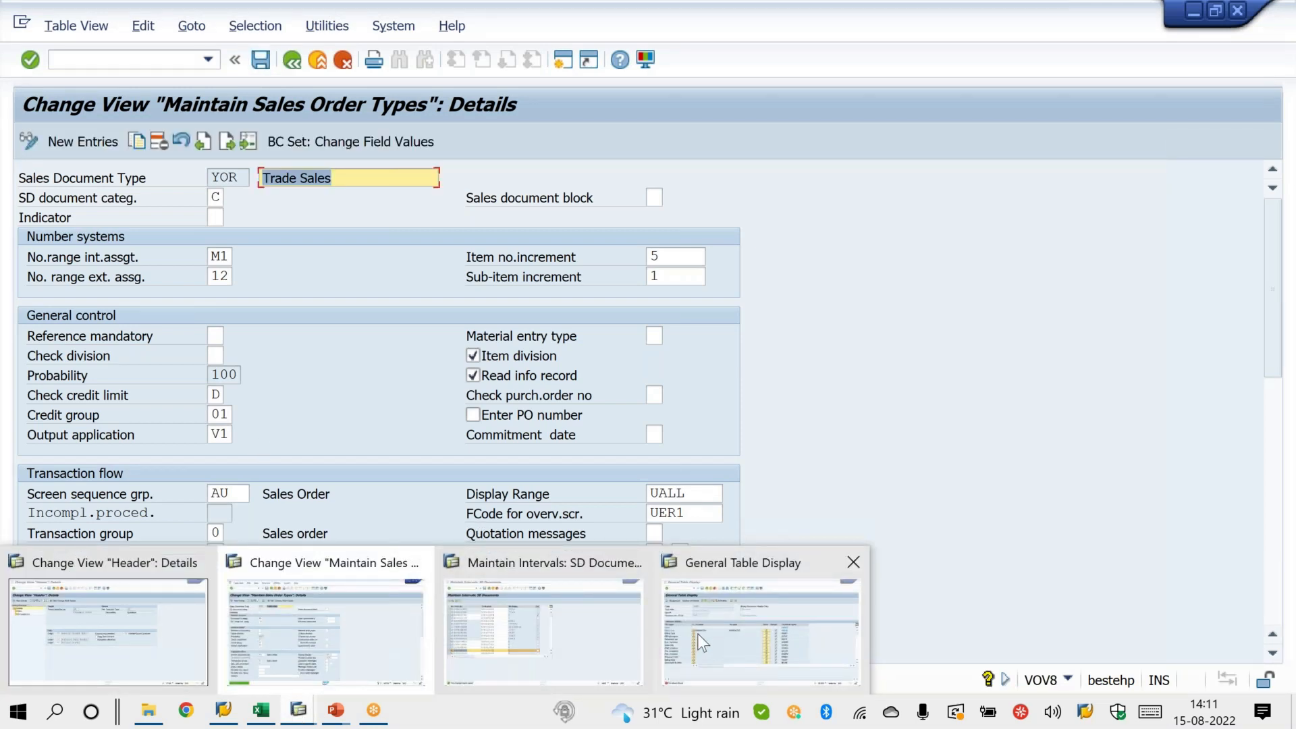
{"action": "left_click", "coordinate": [697, 634]}
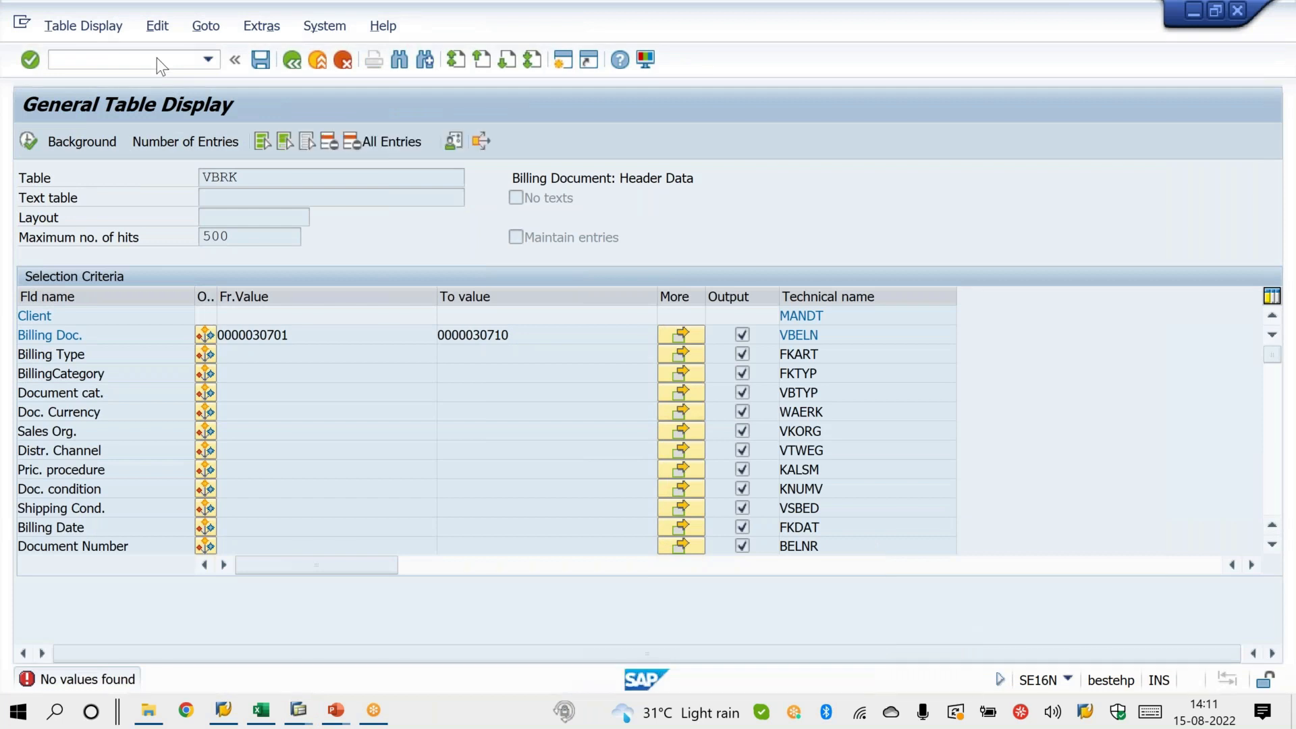
{"action": "left_click", "coordinate": [156, 58]}
{"action": "type", "text": "/NVA0"}
{"action": "key", "text": "Return"}
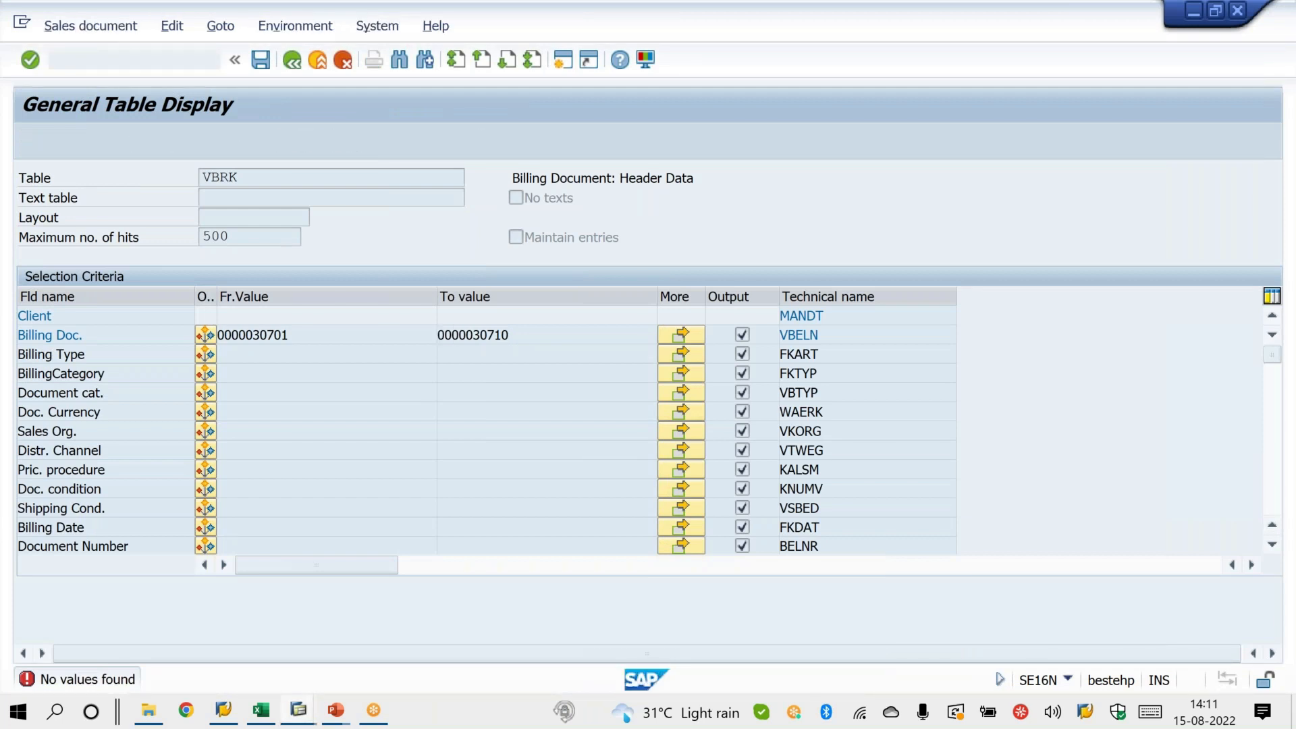
{"action": "key", "text": "Return"}
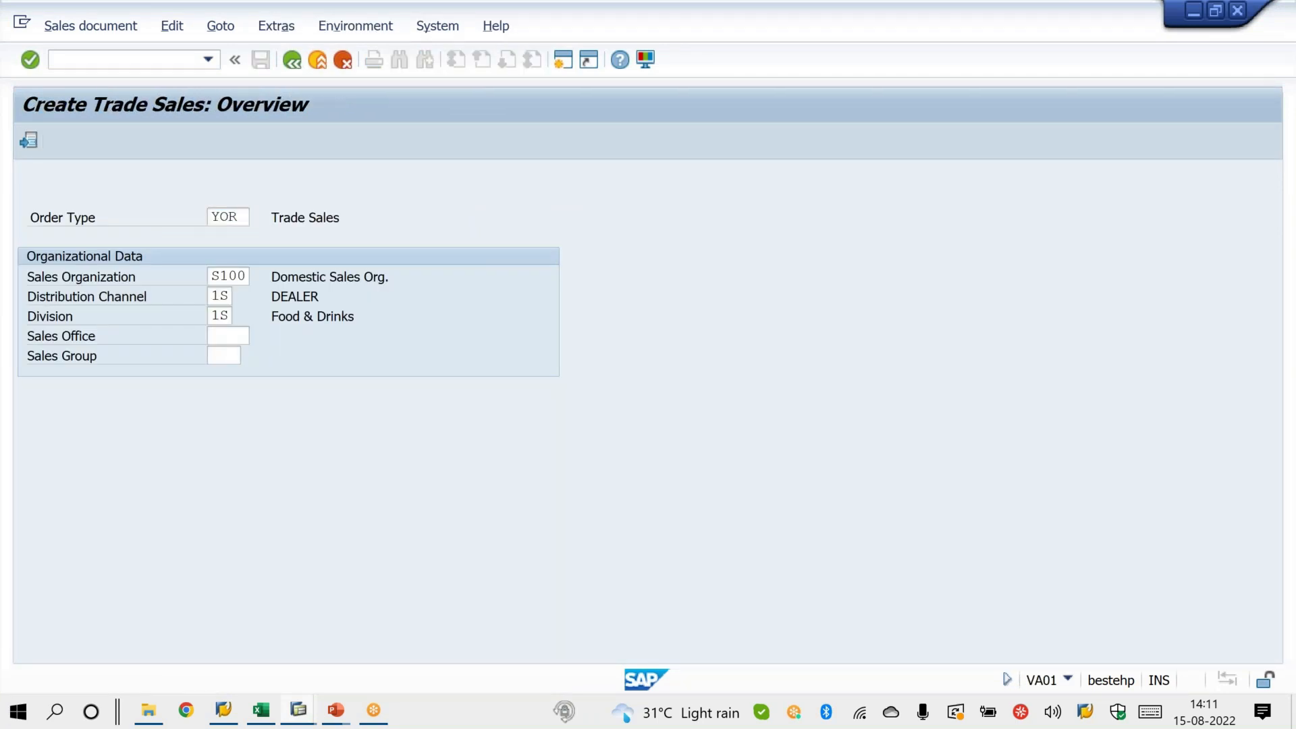
Enter the sold-to party's customer number and an item with material X and quantity 1, and save the trade sales order.
{"action": "type", "text": "25"}
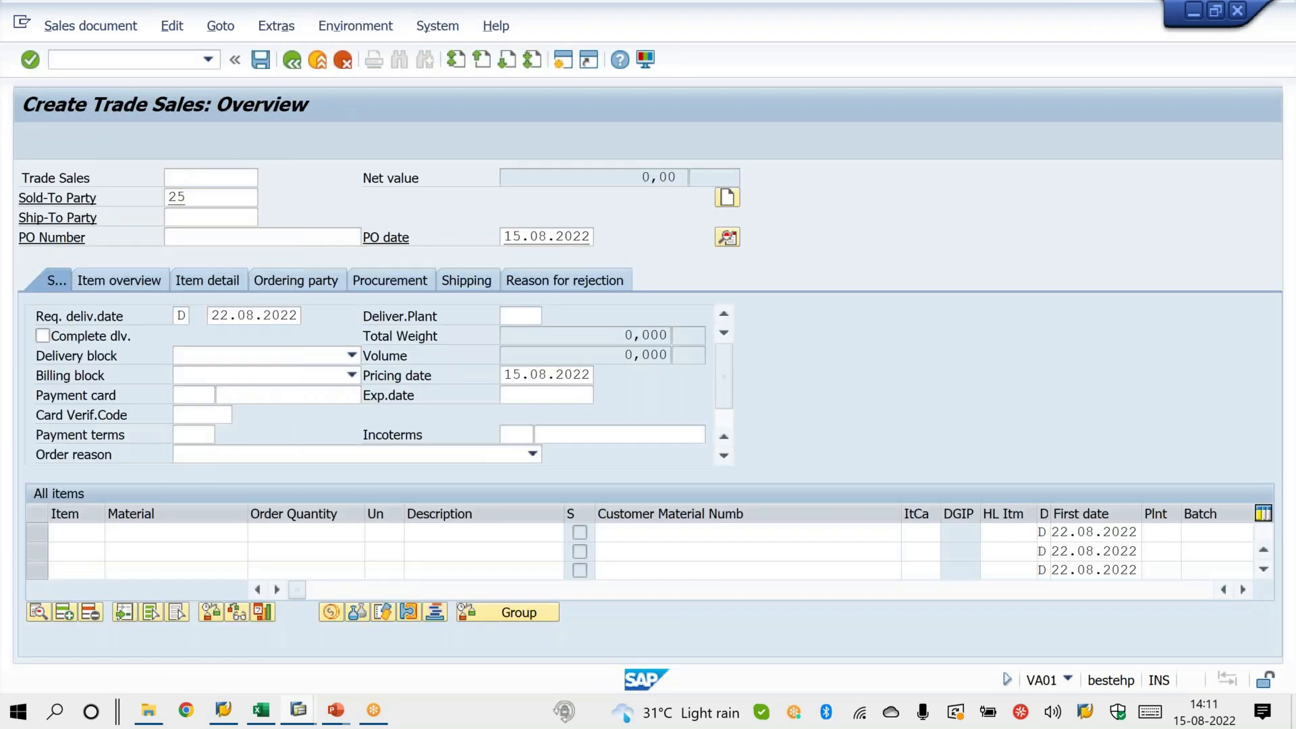
{"action": "key", "text": "Return"}
{"action": "type", "text": "X"}
{"action": "key", "text": "Tab"}
{"action": "type", "text": "1"}
{"action": "key", "text": "Return"}
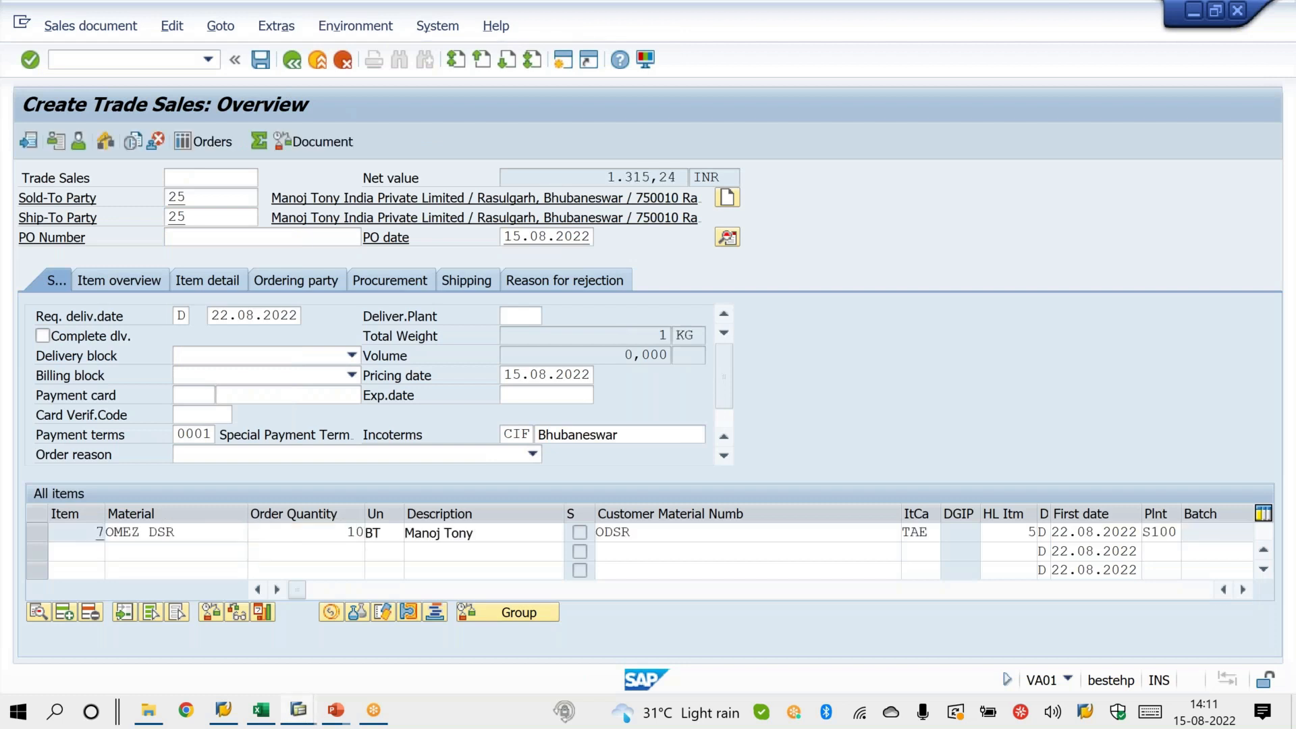
{"action": "key", "text": "ctrl+s"}
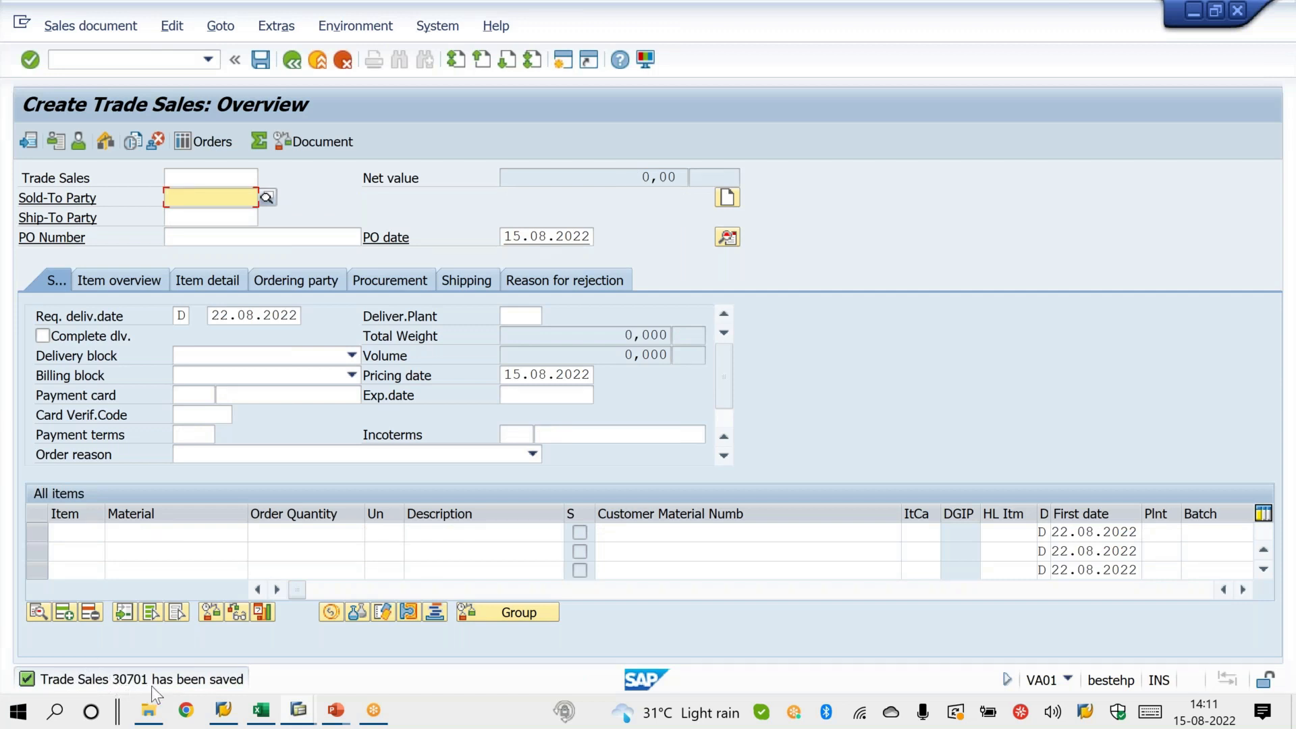
{"action": "left_click", "coordinate": [337, 710]}
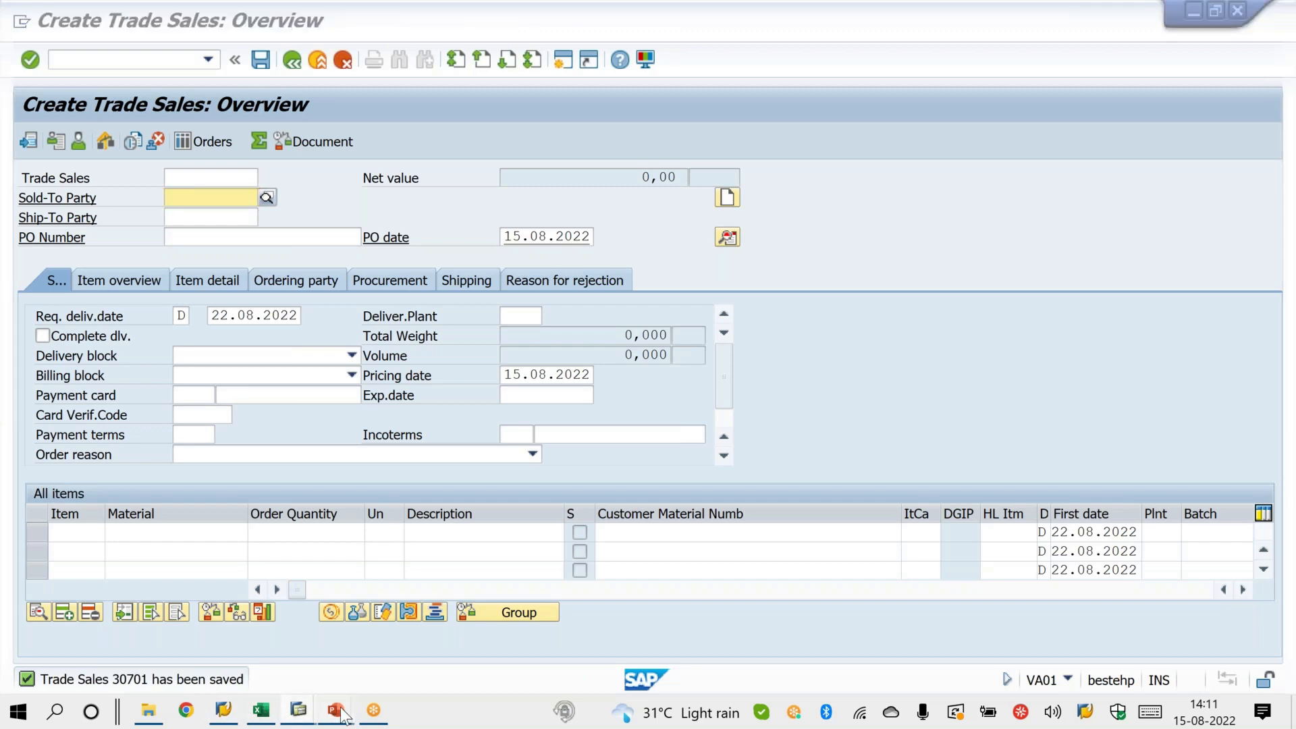
{"action": "left_click", "coordinate": [436, 672]}
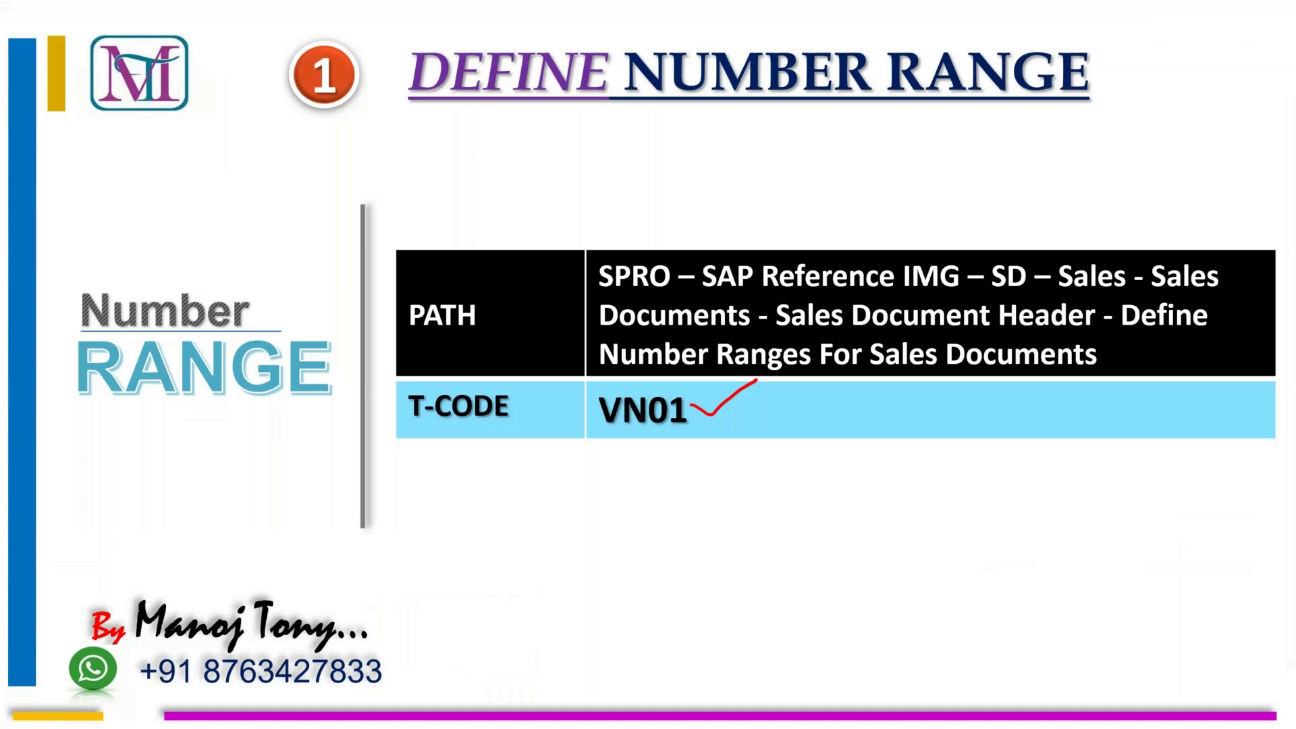
{"action": "key", "text": "Right"}
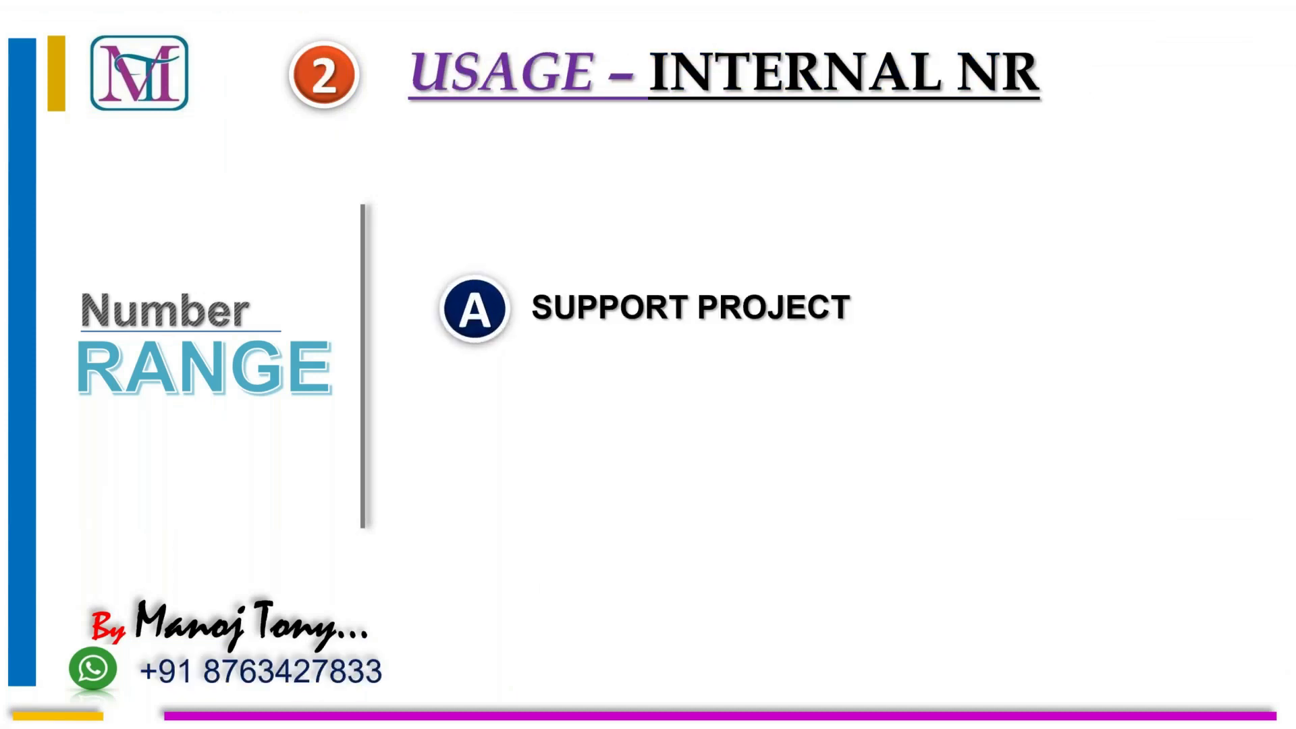
{"action": "key", "text": "Right"}
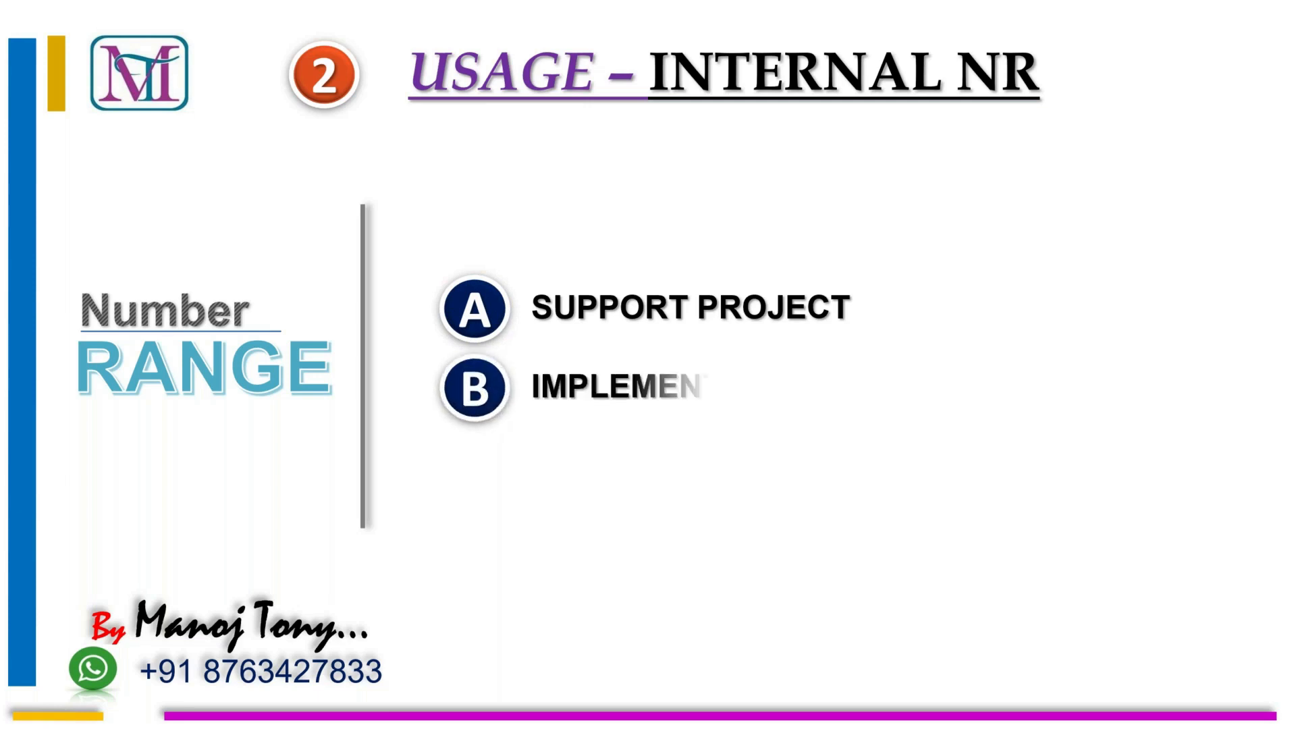
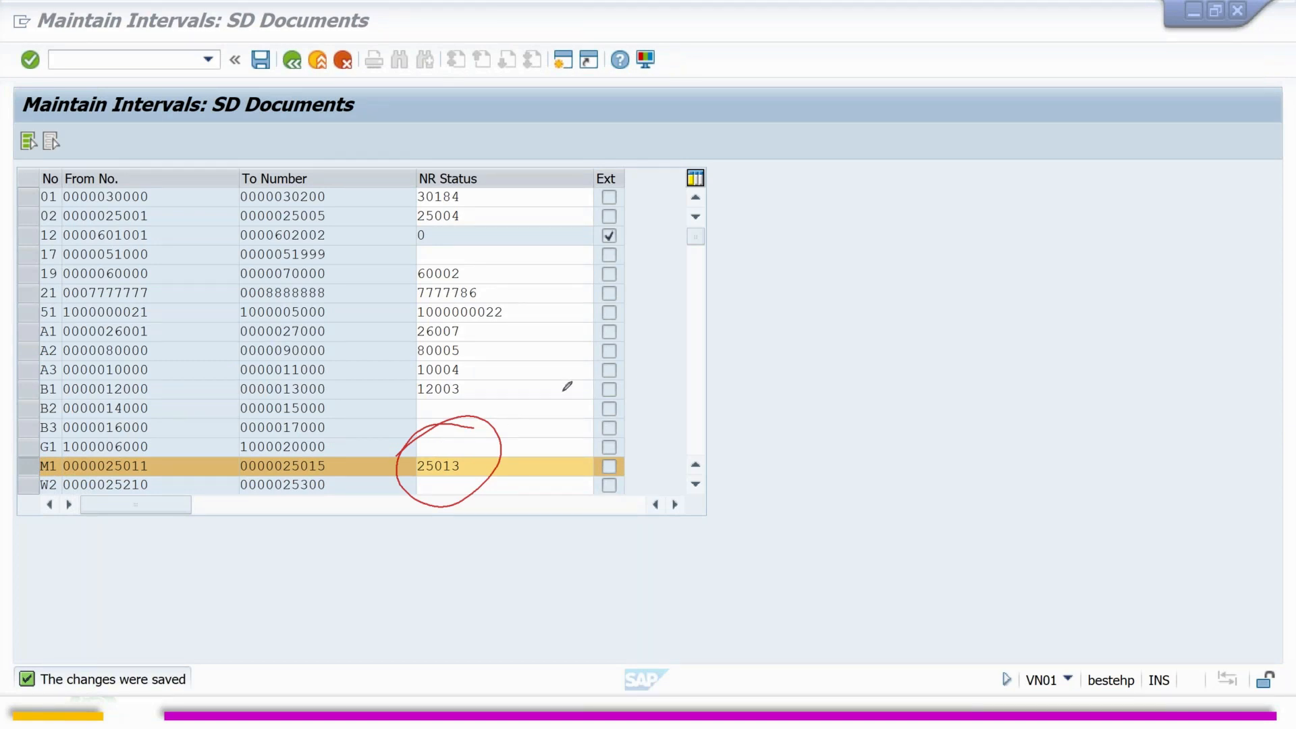
Leave the NR status maintenance, open the SD document intervals for change and try to delete interval M1.
{"action": "left_click", "coordinate": [602, 518]}
{"action": "key", "text": "F3"}
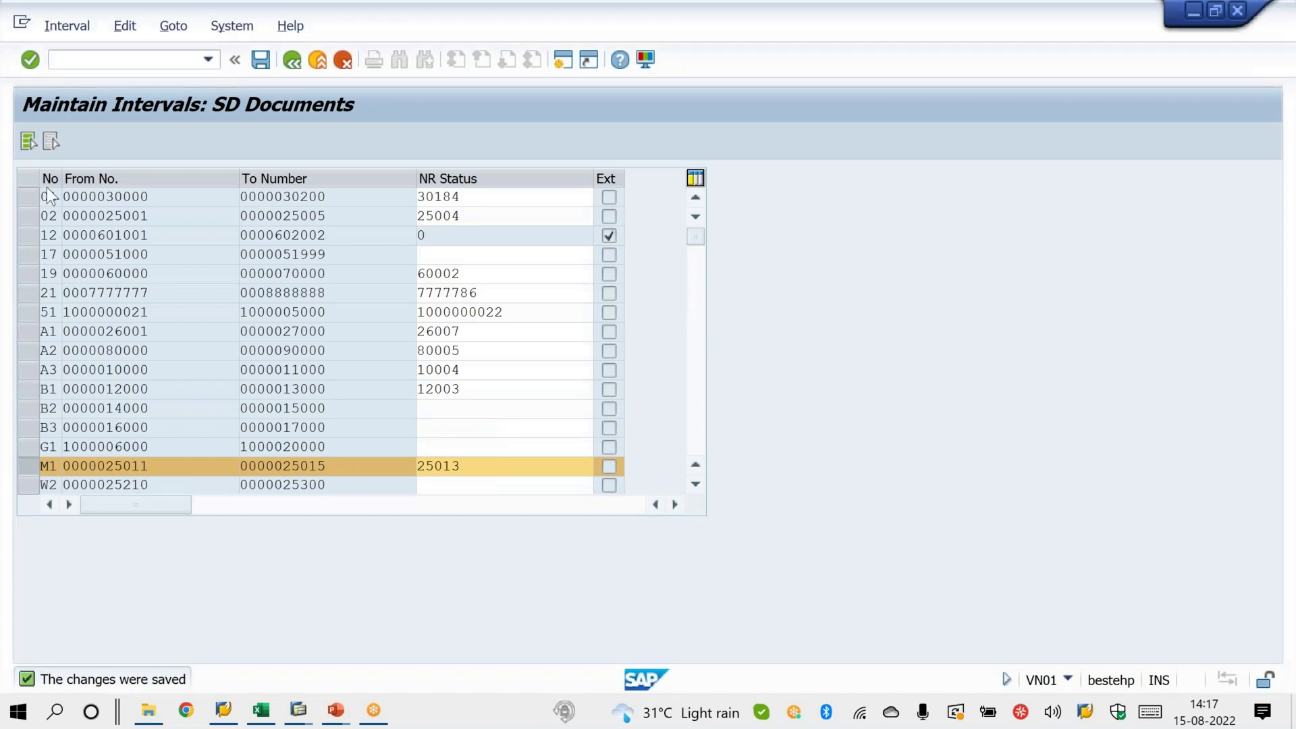
{"action": "left_click", "coordinate": [296, 58]}
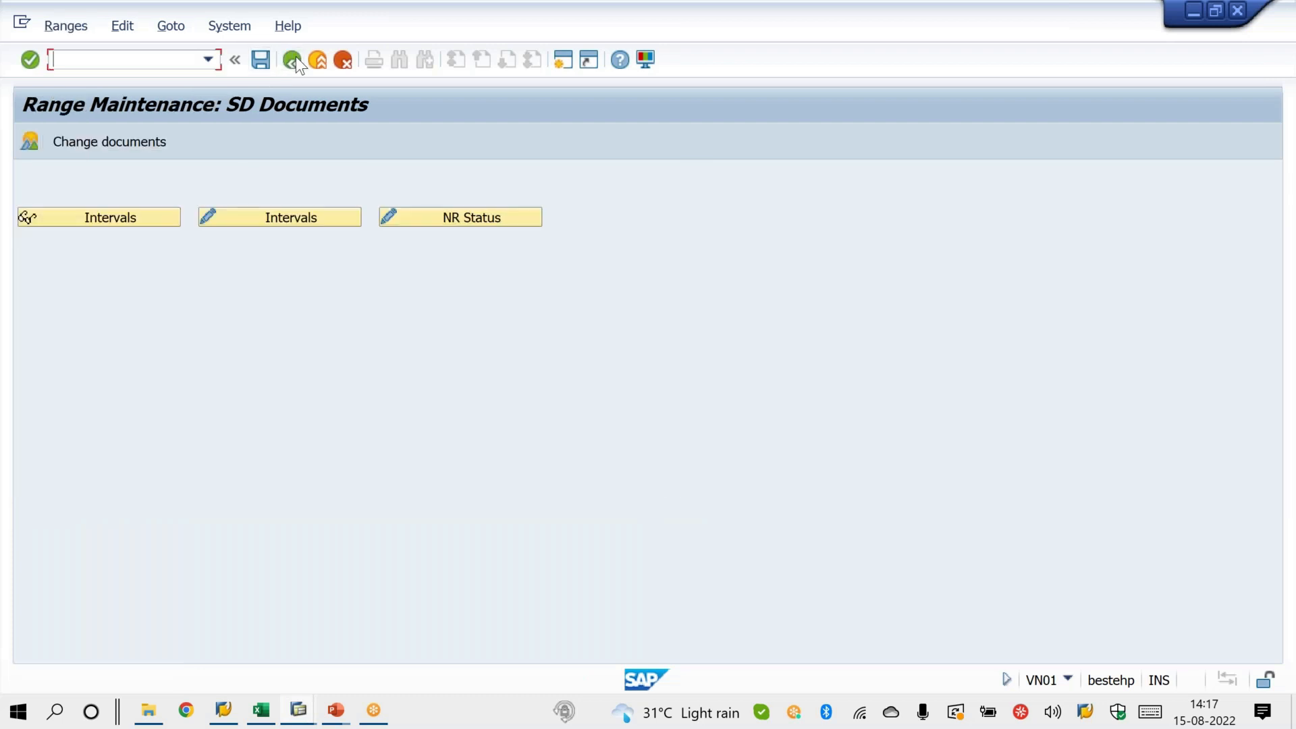
{"action": "left_click", "coordinate": [283, 225]}
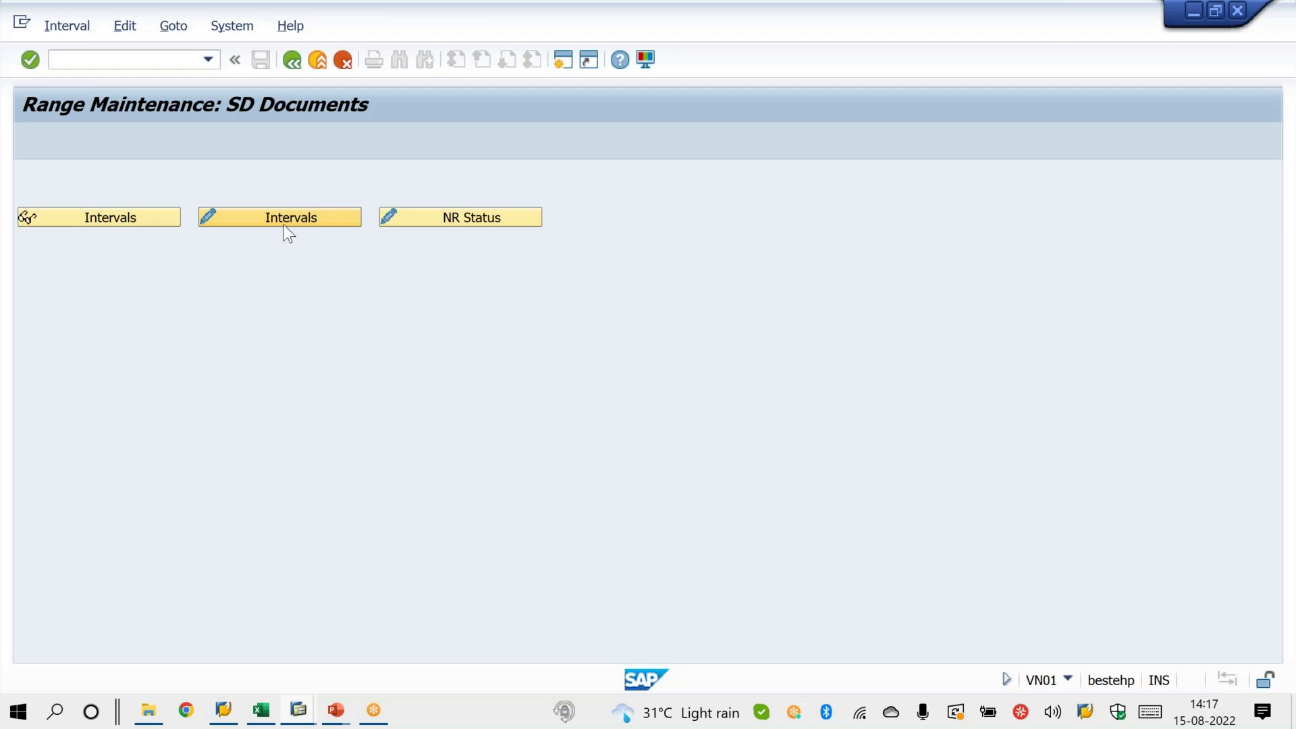
{"action": "left_click", "coordinate": [27, 466]}
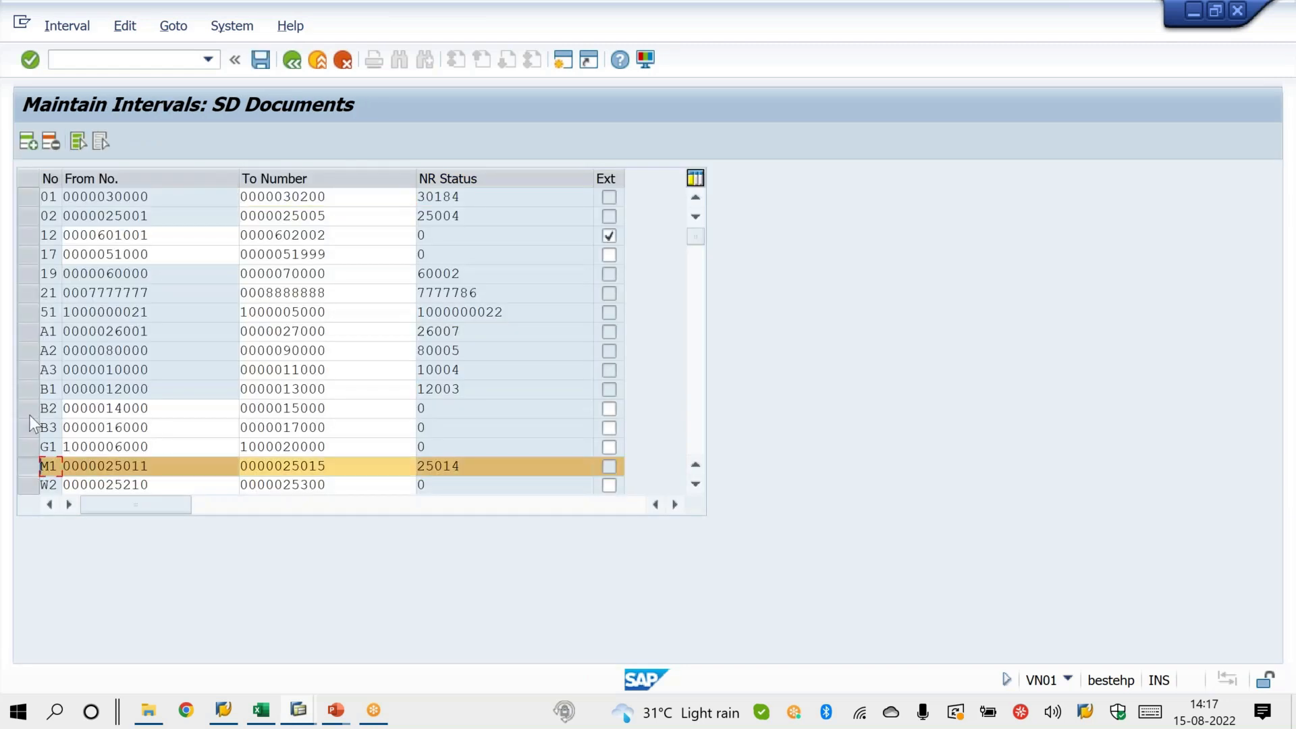
{"action": "left_click", "coordinate": [53, 145]}
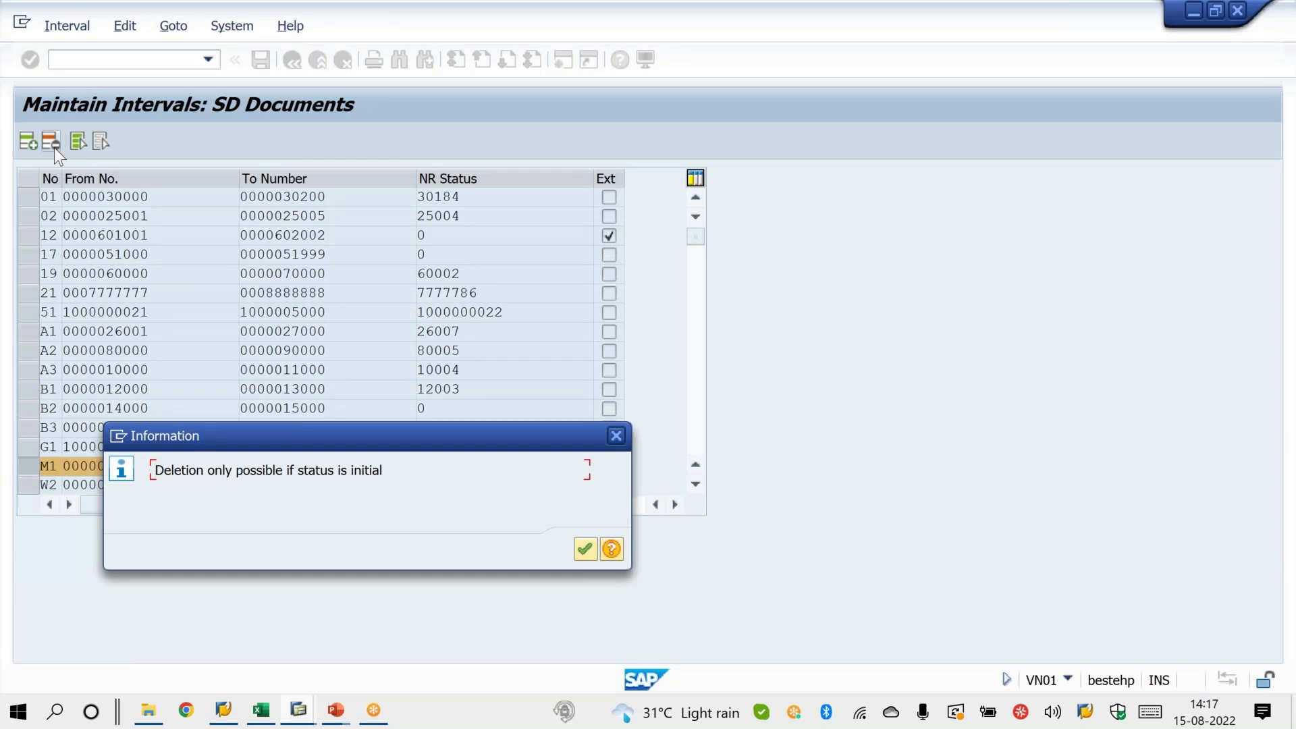
Open the NR status maintenance for SD documents, clear the NR status of interval M1 and save the change.
{"action": "left_click", "coordinate": [616, 437]}
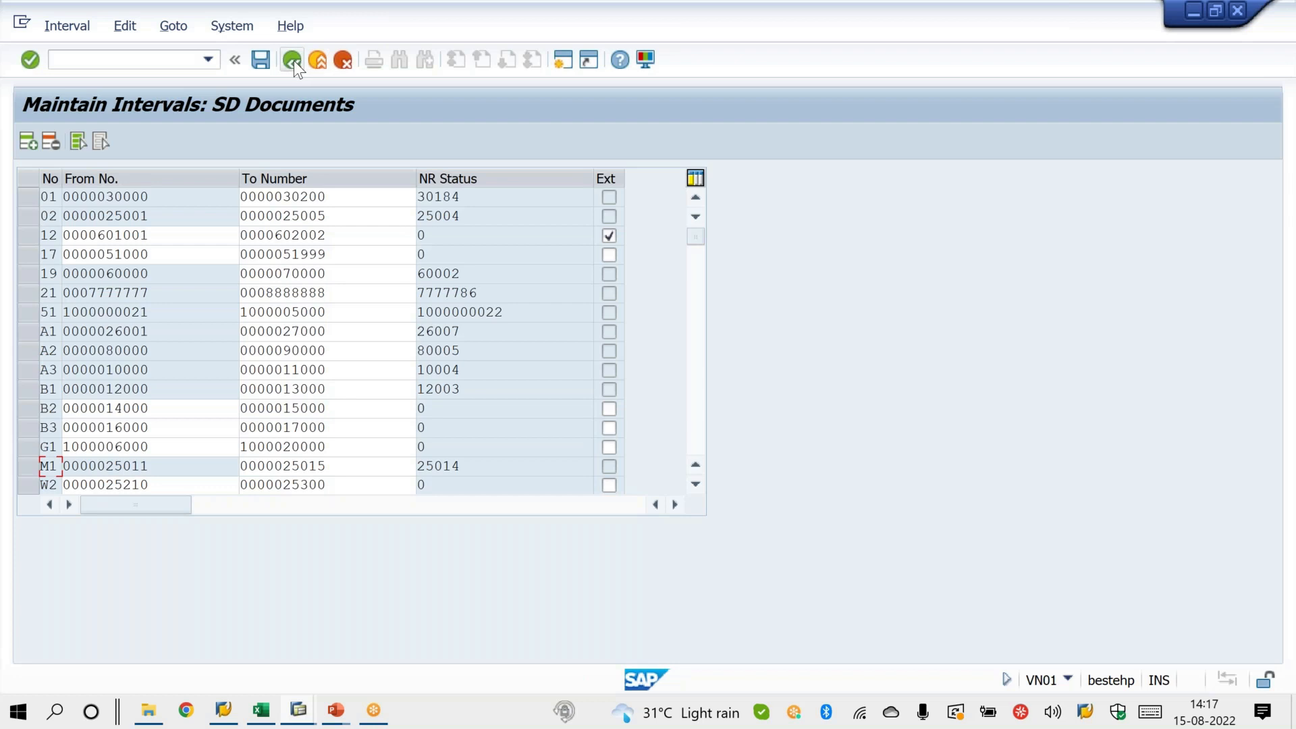
{"action": "left_click", "coordinate": [293, 61]}
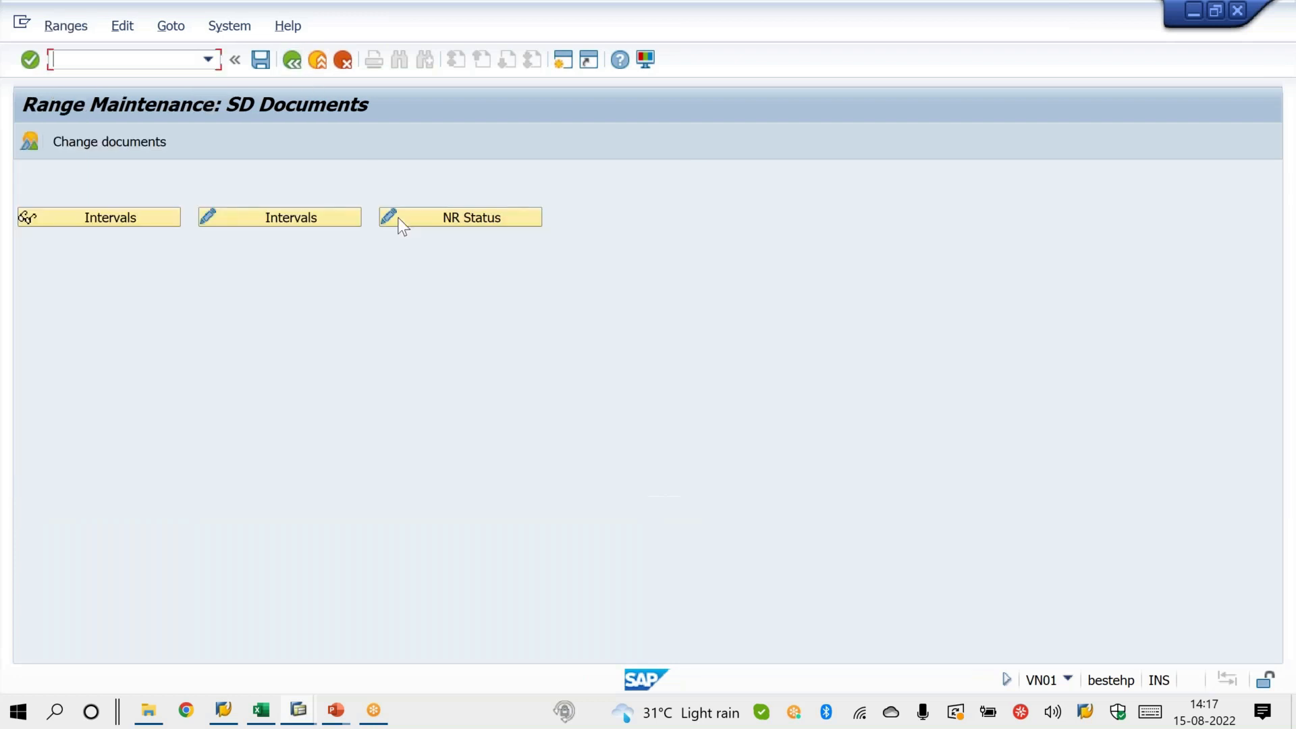
{"action": "left_click", "coordinate": [401, 225]}
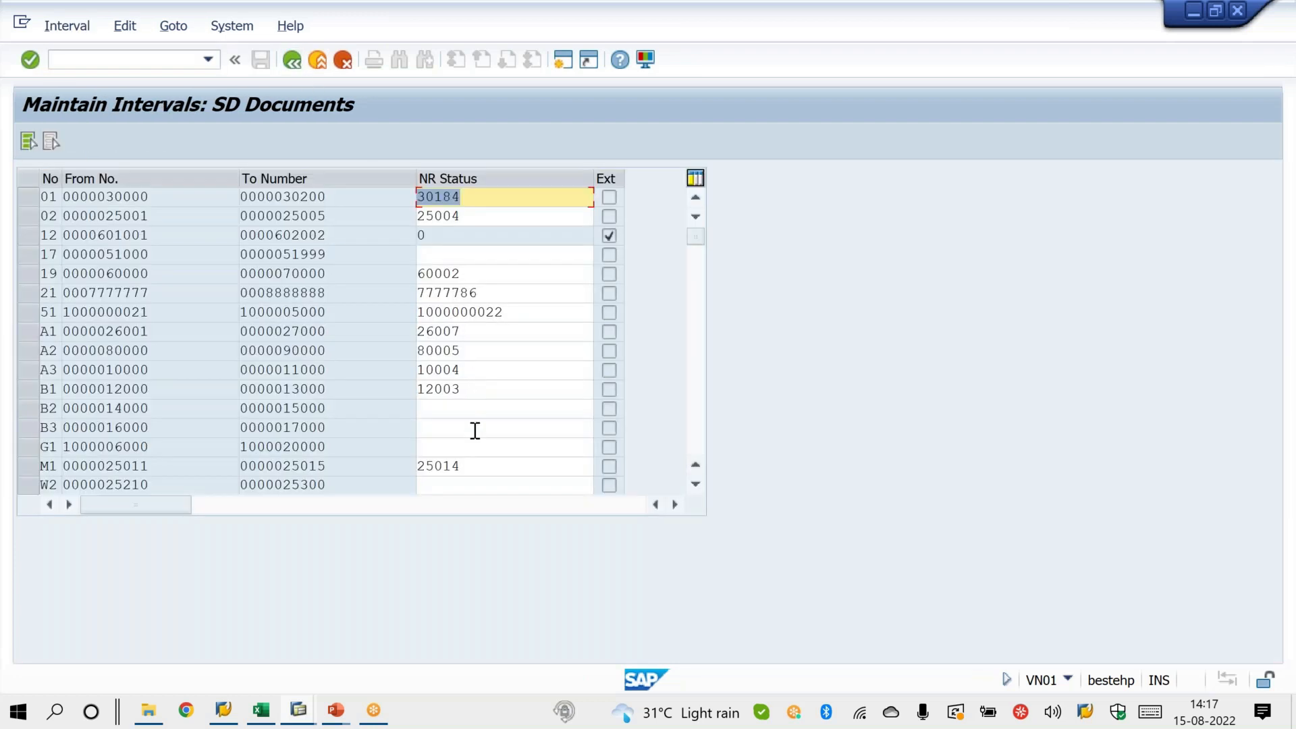
{"action": "double_click", "coordinate": [469, 467]}
{"action": "key", "text": "Delete"}
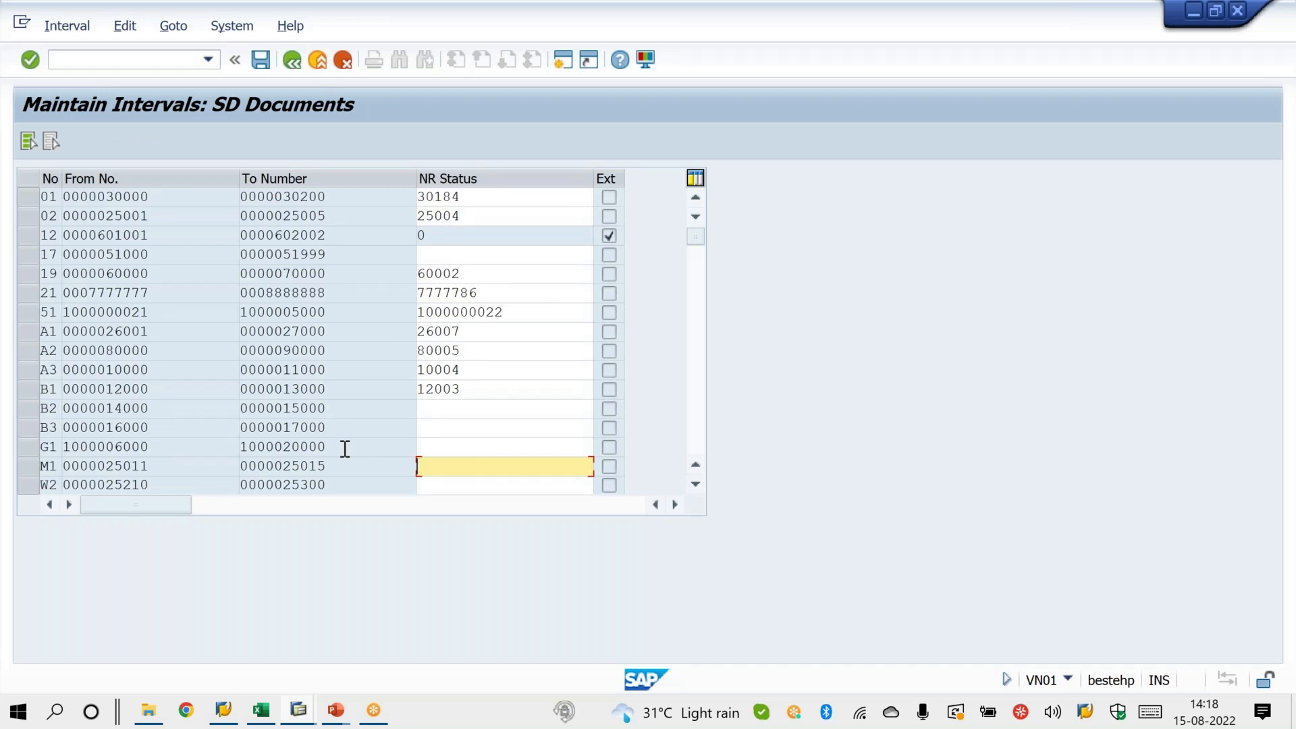
{"action": "key", "text": "Return"}
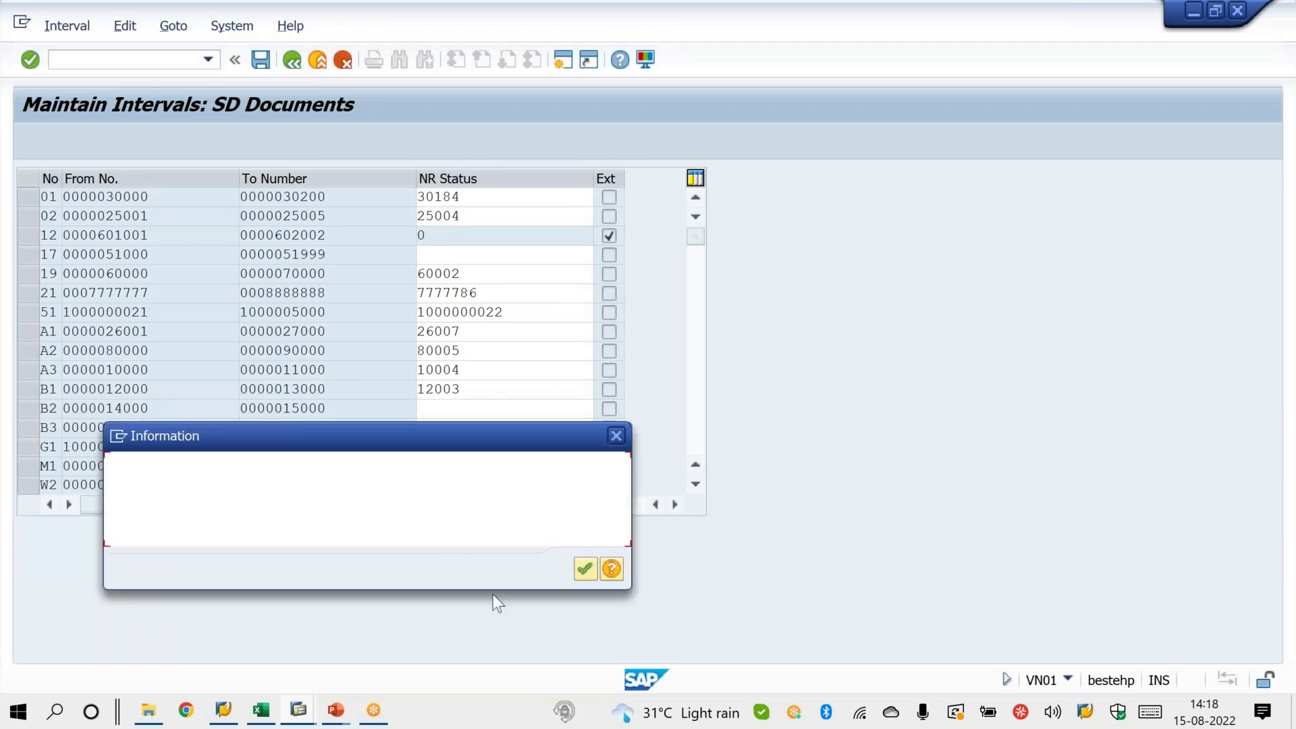
{"action": "left_click", "coordinate": [585, 571]}
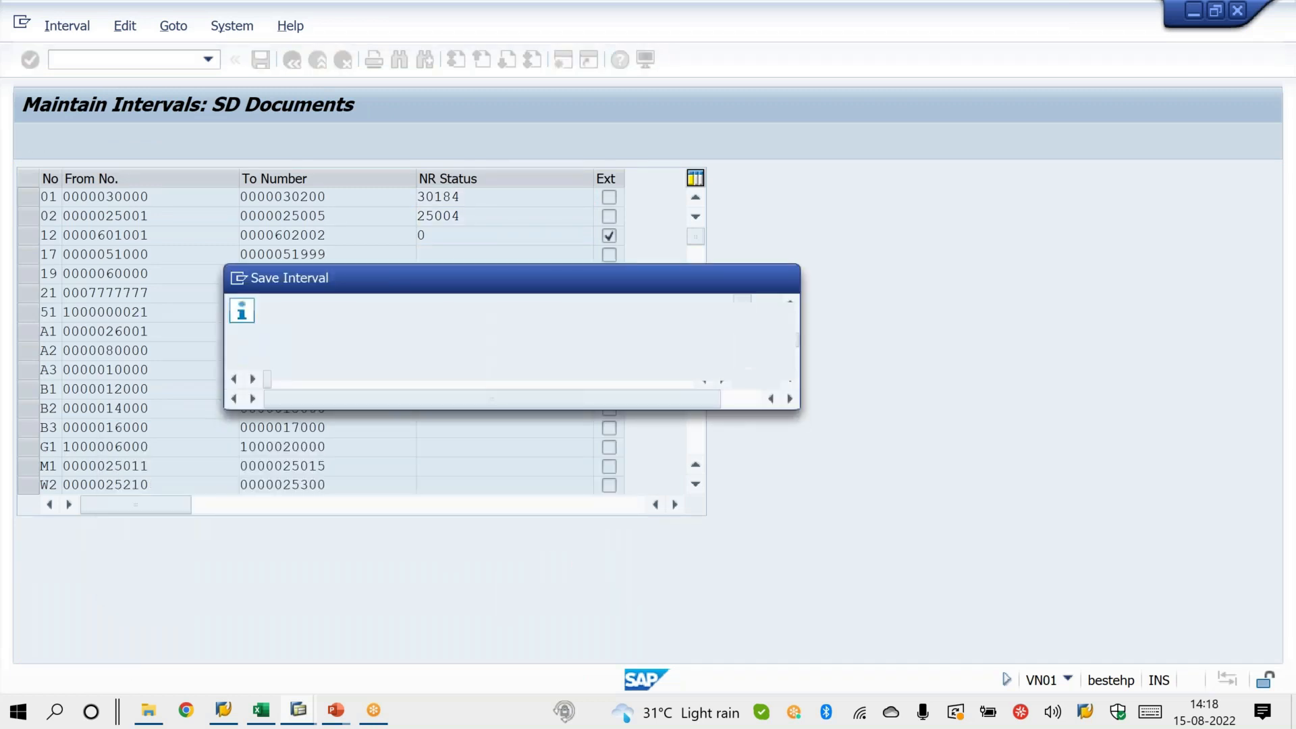
{"action": "left_click", "coordinate": [329, 391]}
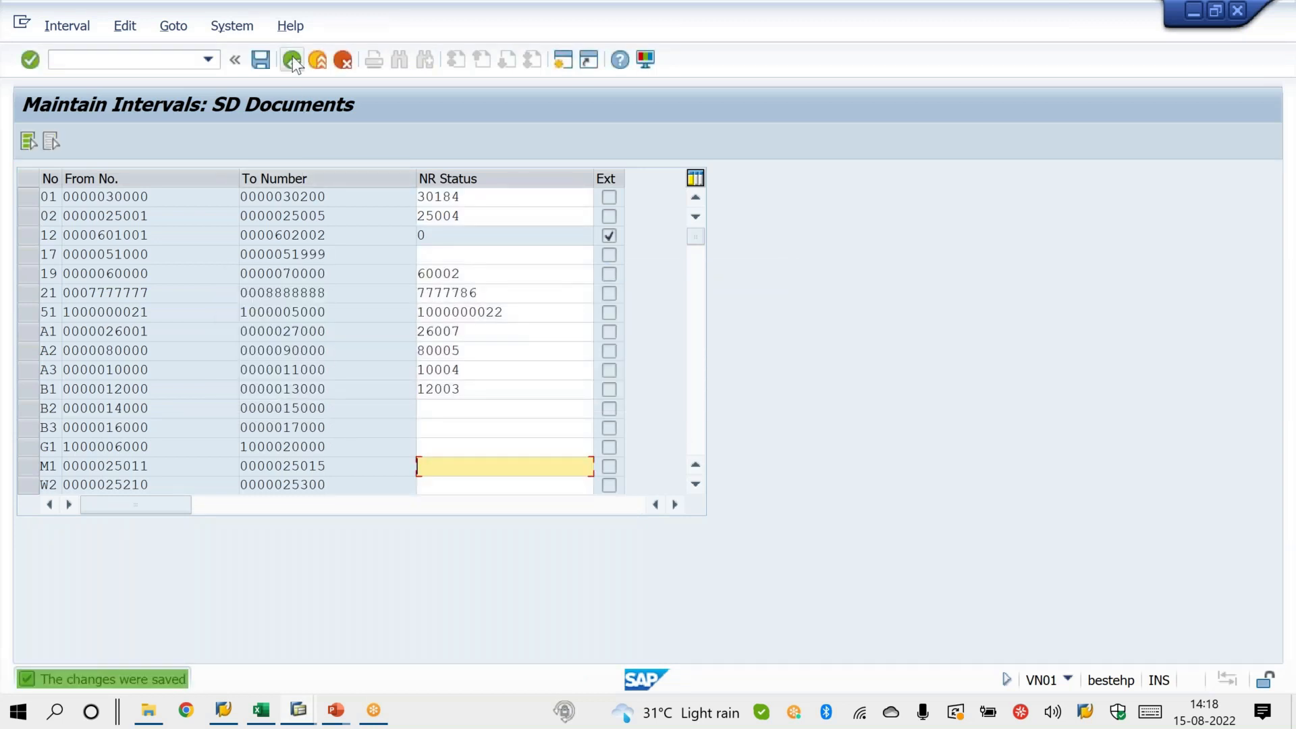
Return to changing the SD document intervals, delete interval M1 and save.
{"action": "left_click", "coordinate": [292, 60]}
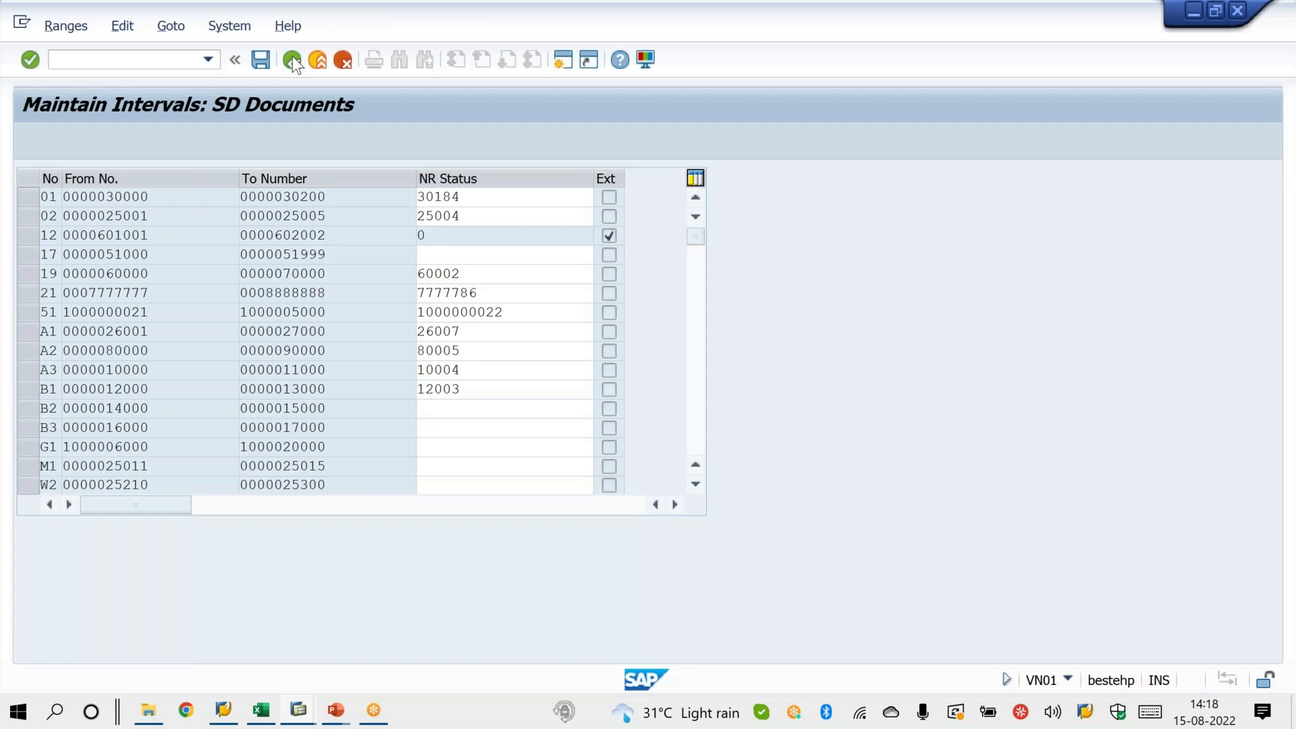
{"action": "left_click", "coordinate": [308, 226]}
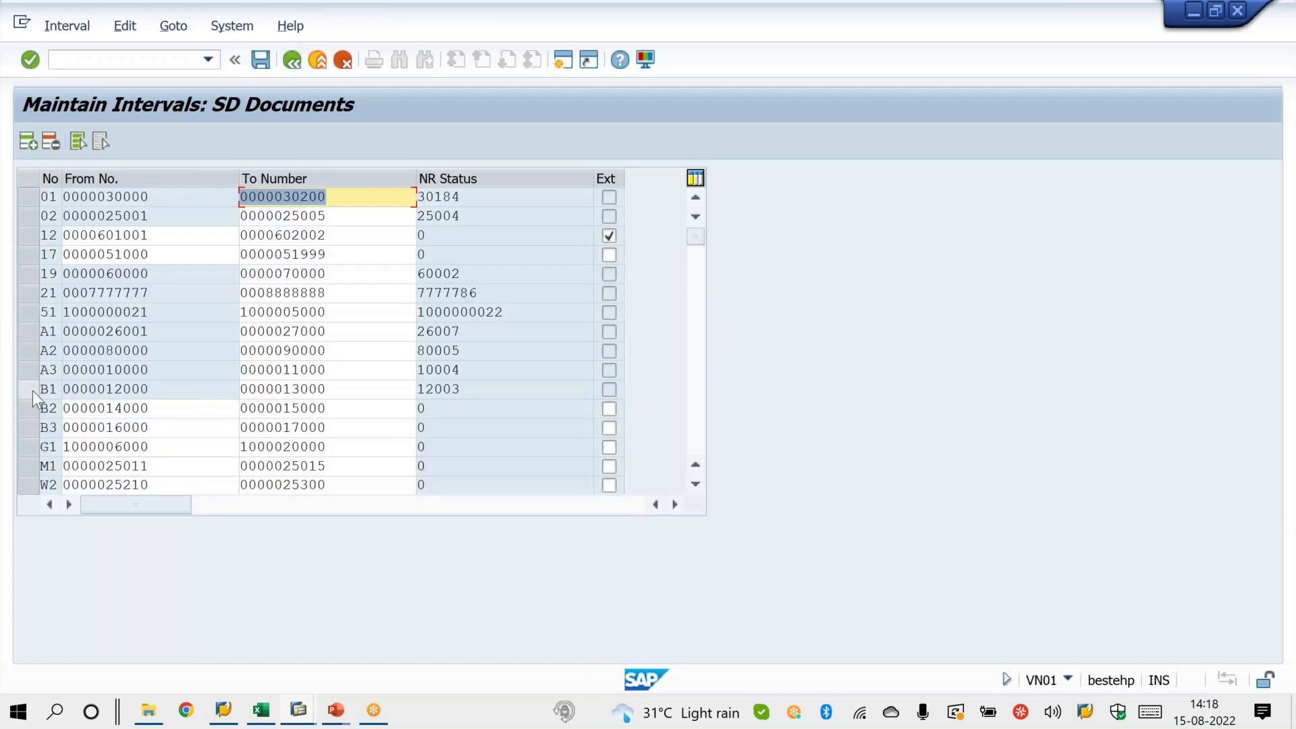
{"action": "left_click", "coordinate": [30, 466]}
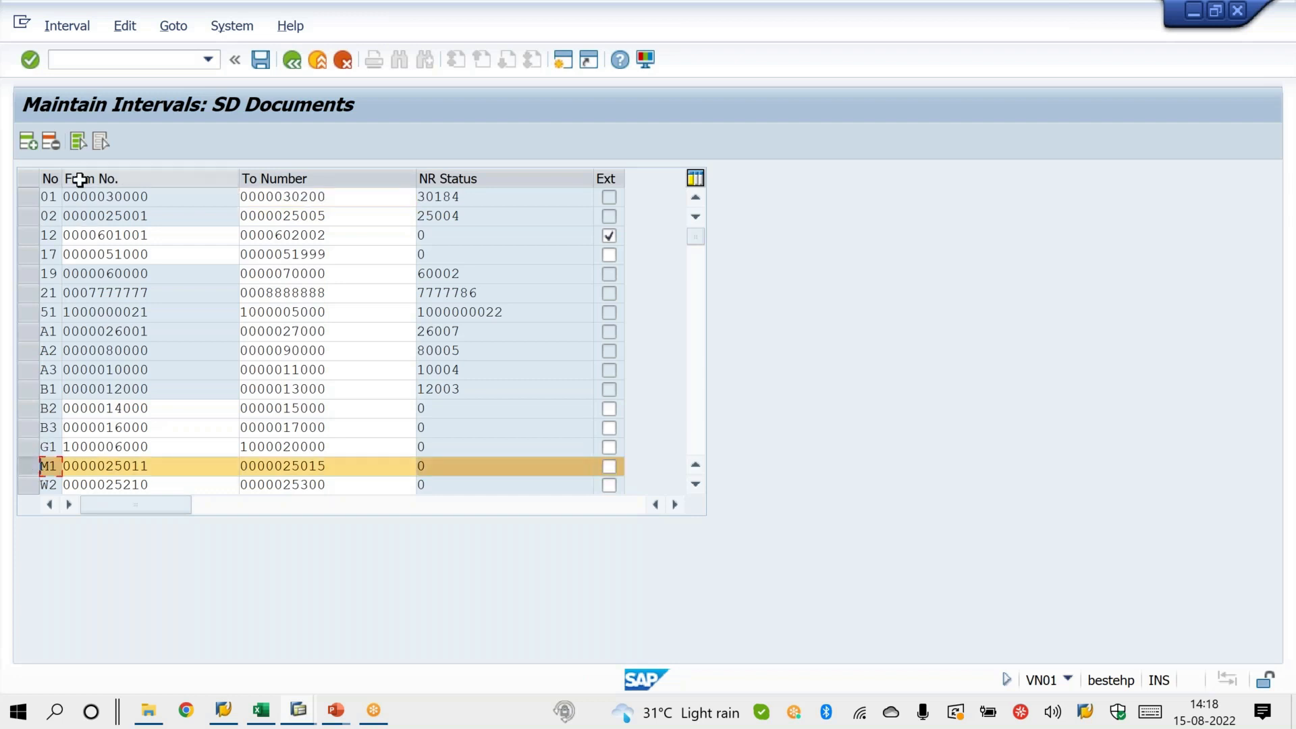
{"action": "left_click", "coordinate": [50, 141]}
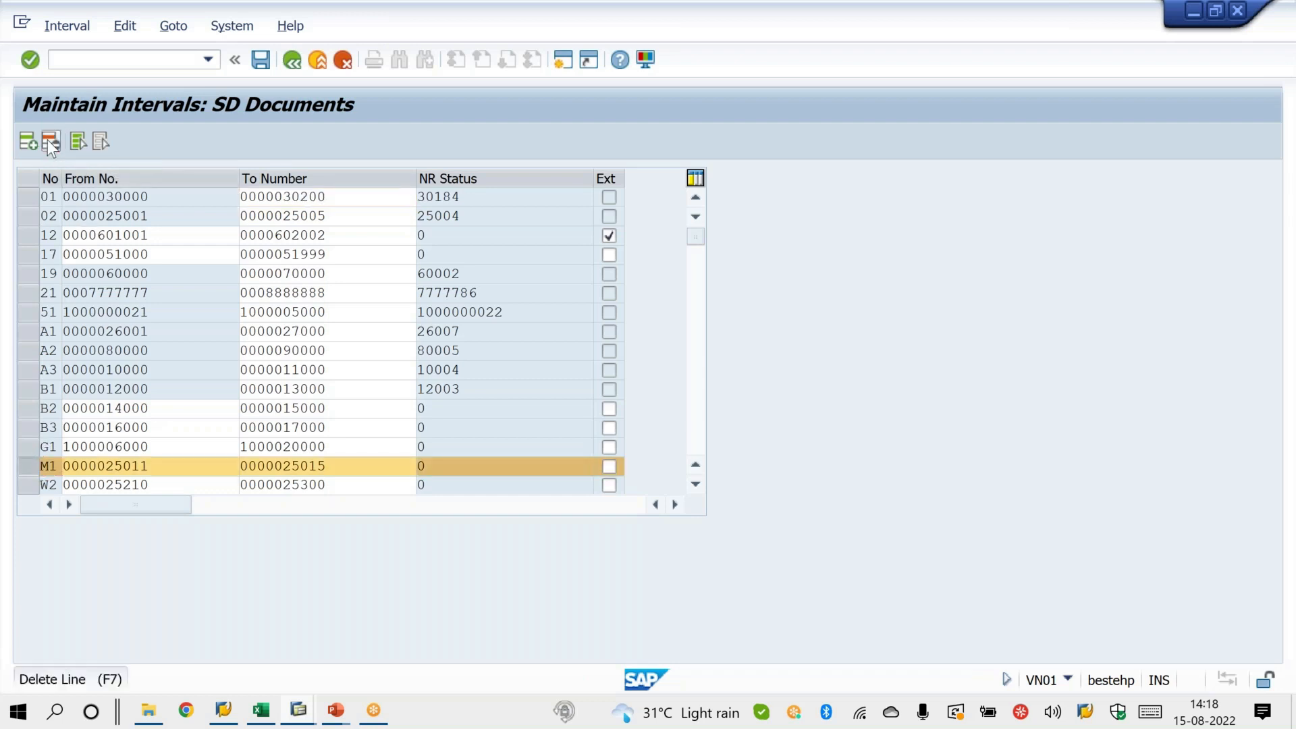
{"action": "left_click", "coordinate": [49, 141]}
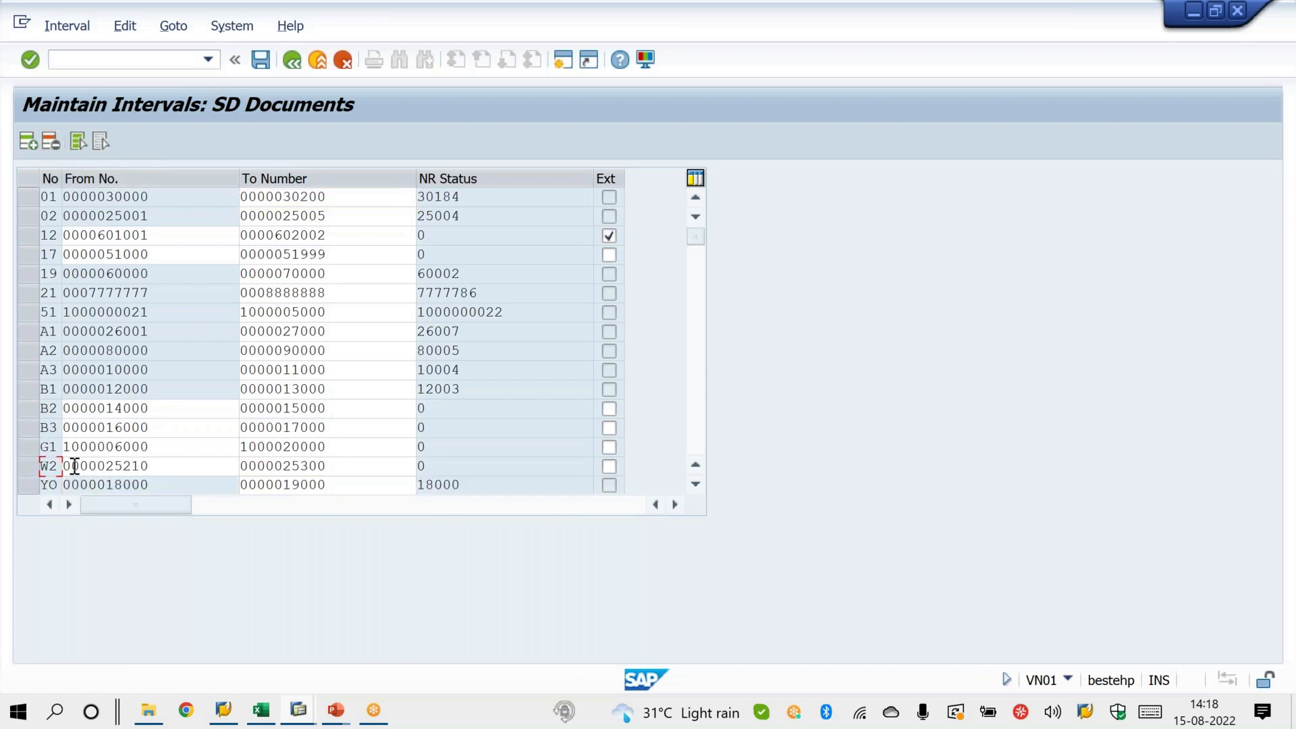
{"action": "left_click", "coordinate": [261, 59]}
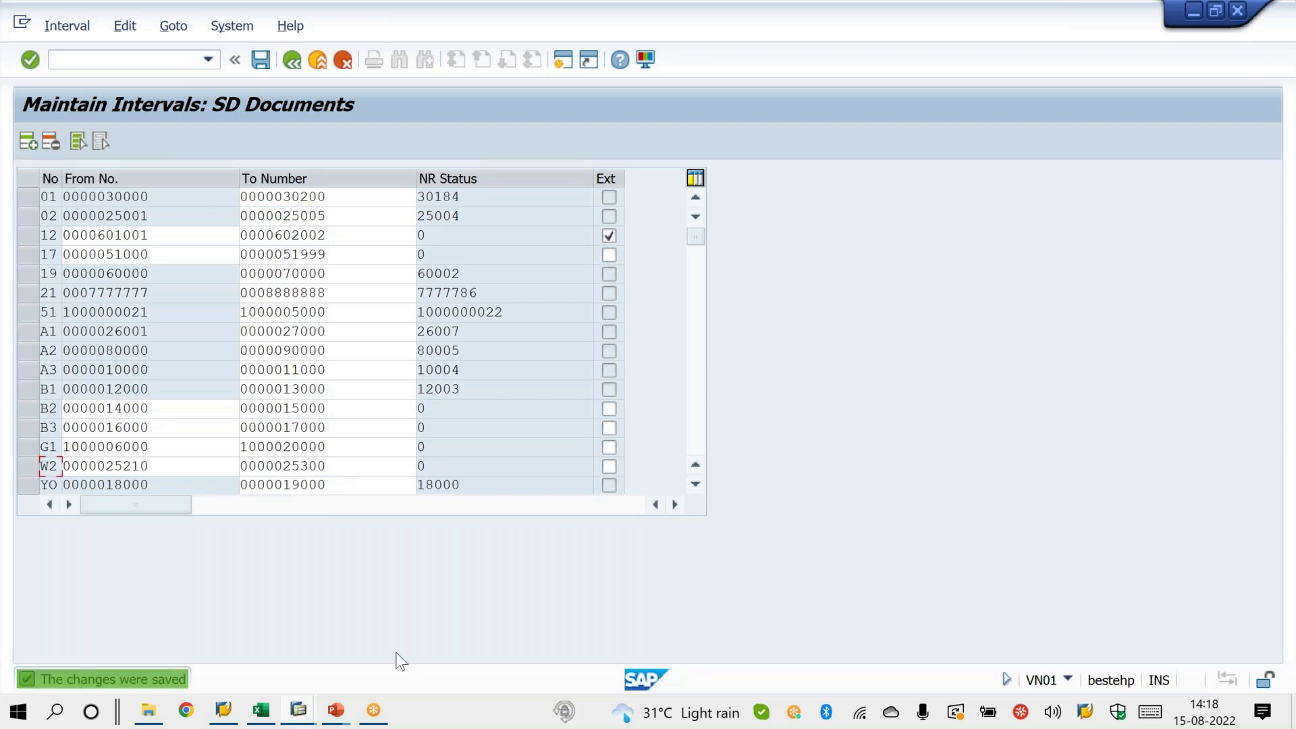
Switch to the PowerPoint slide show and advance from the NR delete slide to the next topic.
{"action": "mouse_move", "coordinate": [336, 710]}
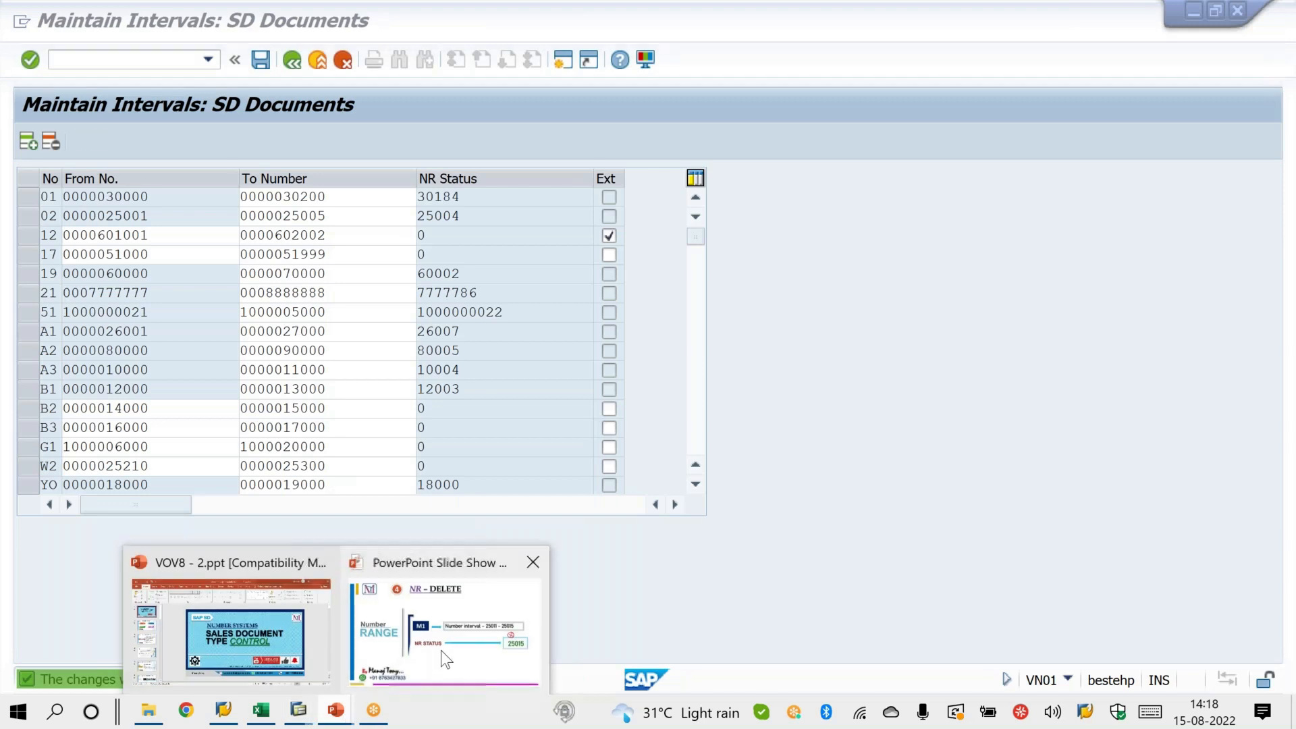
{"action": "left_click", "coordinate": [440, 650]}
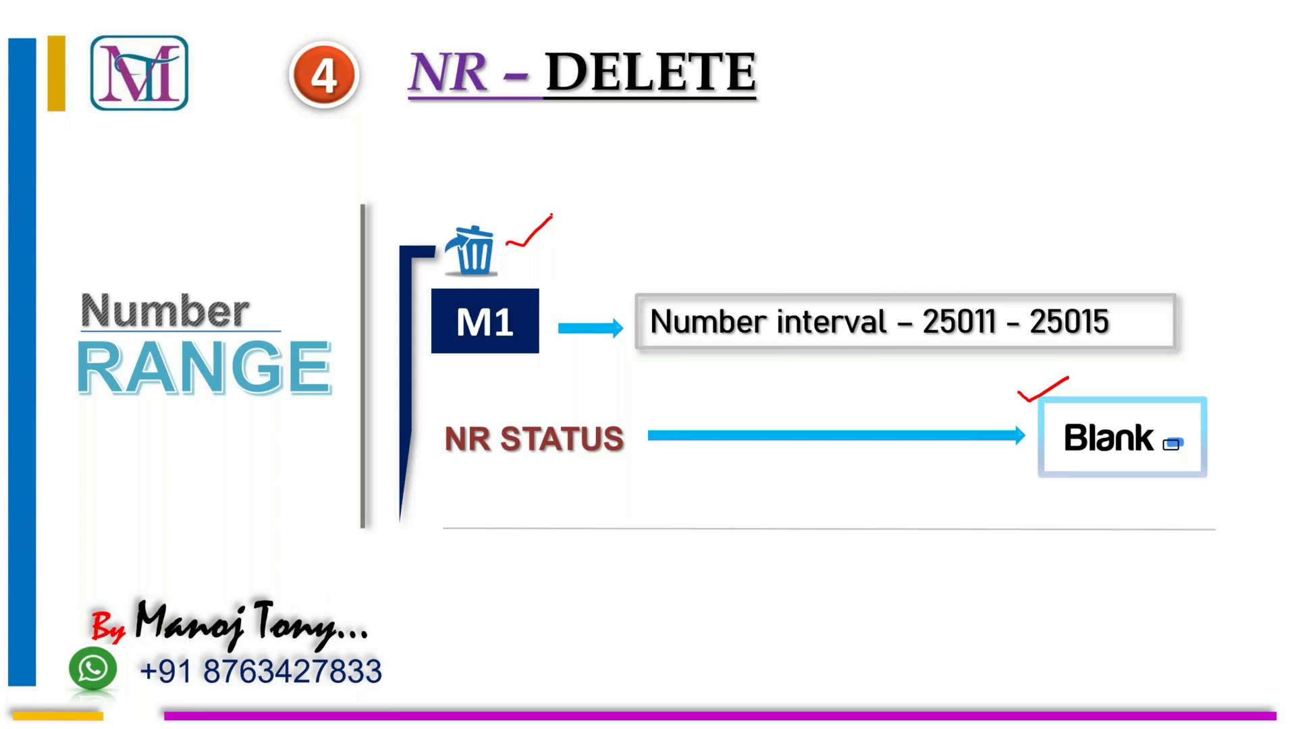
{"action": "key", "text": "Right"}
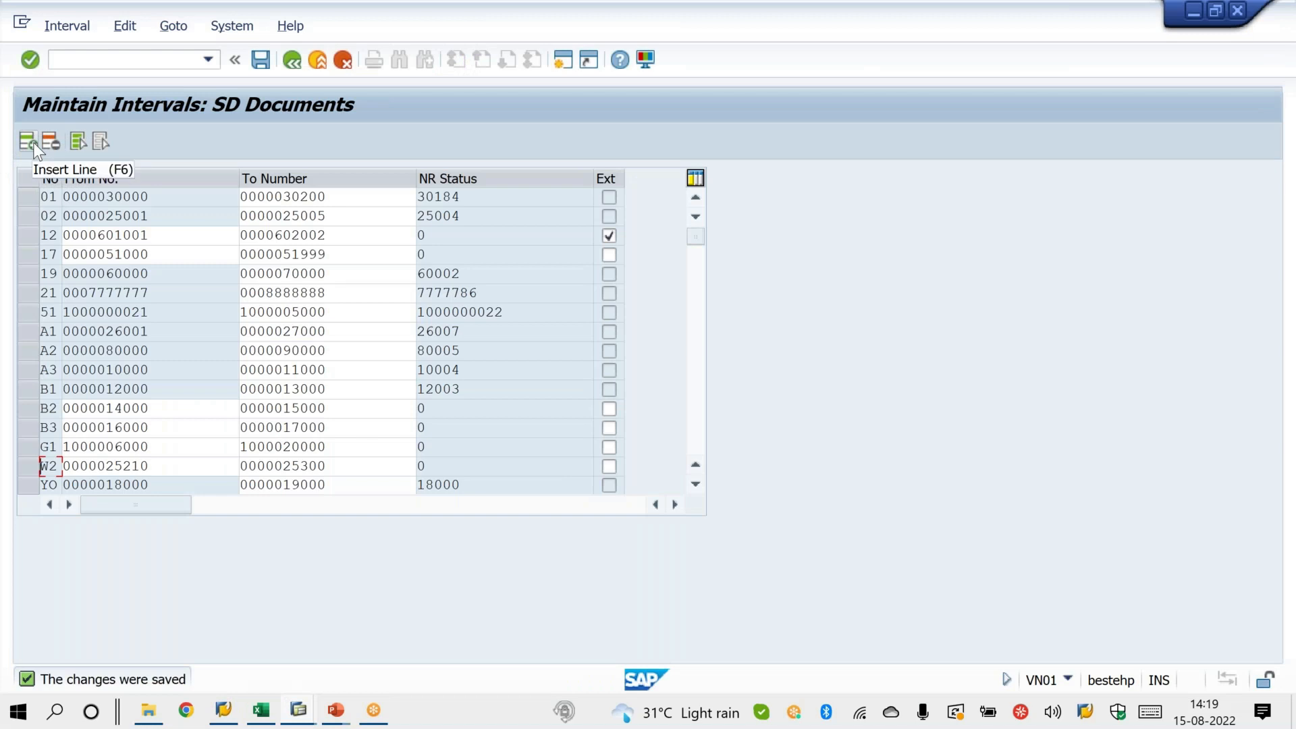
Insert a new line in the SD document intervals and number it M2.
{"action": "left_click", "coordinate": [33, 142]}
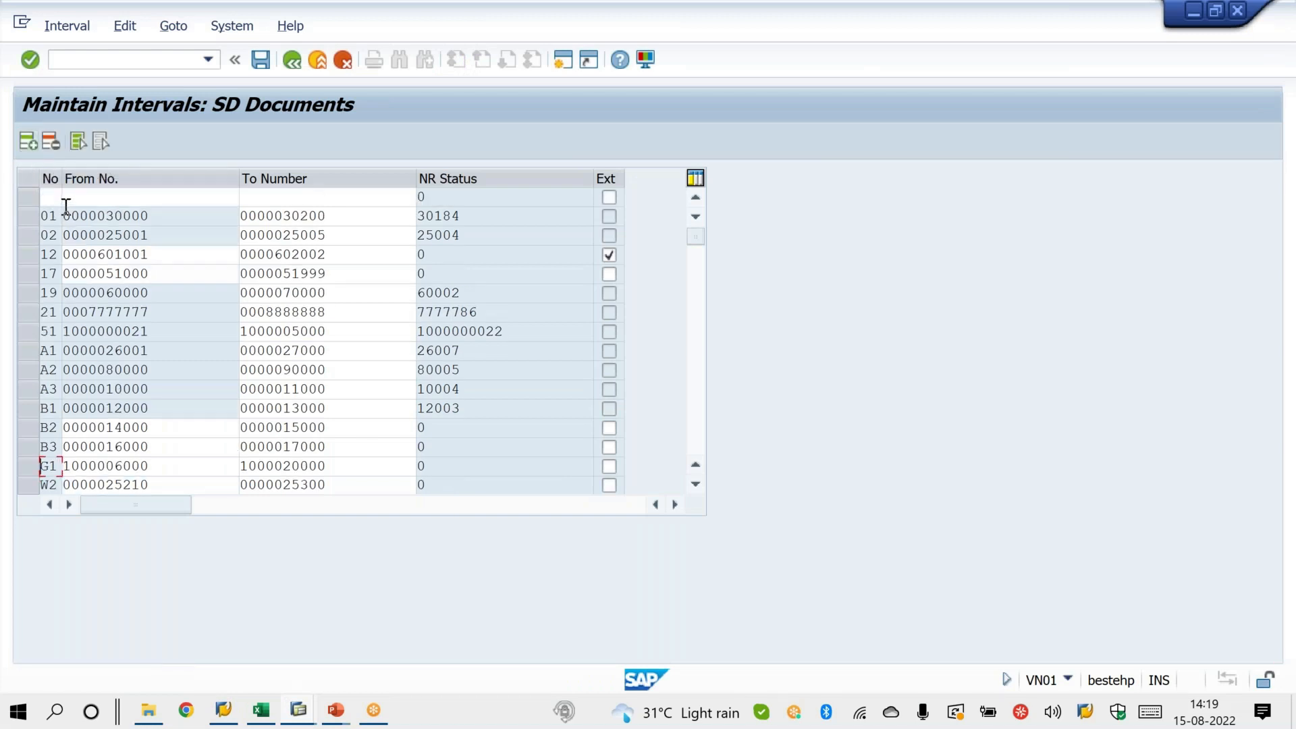
{"action": "left_click", "coordinate": [51, 197]}
{"action": "type", "text": "M1"}
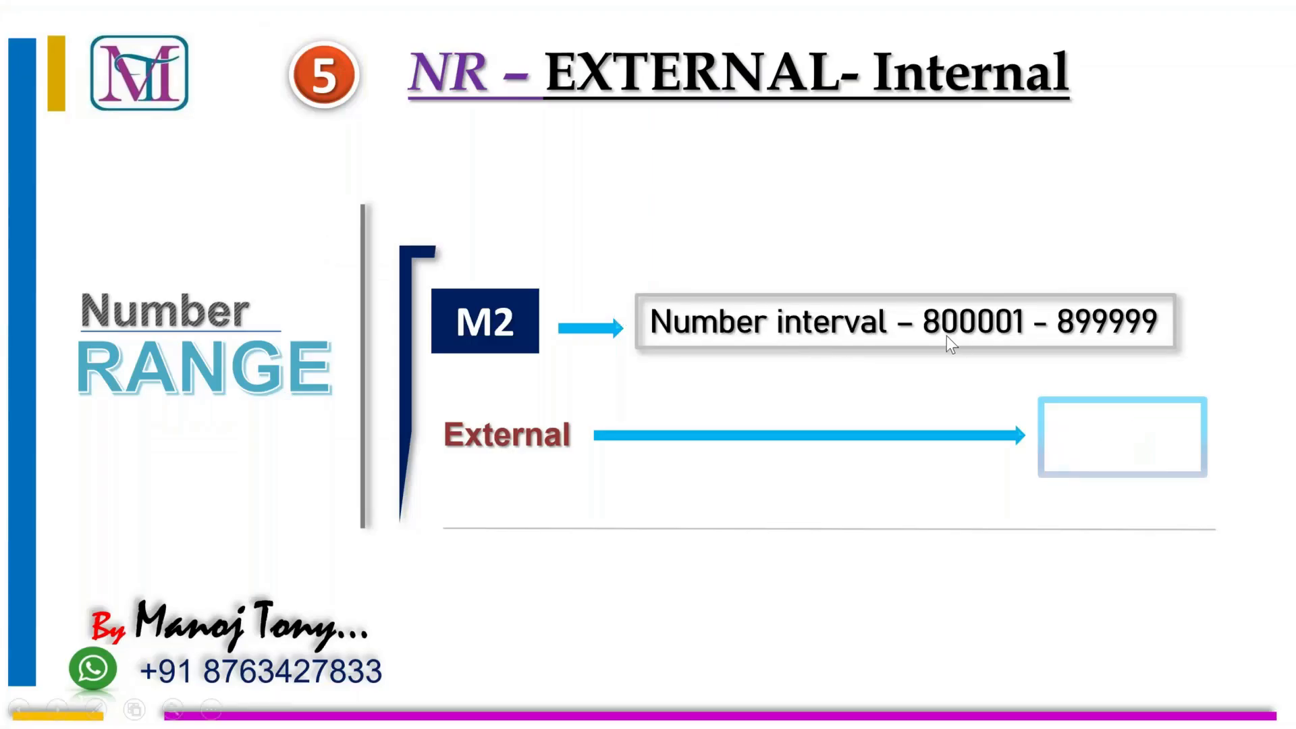
{"action": "key", "text": "alt+Tab"}
Set the M2 interval to run from 800001 to 899999 and confirm the new line.
{"action": "left_click", "coordinate": [151, 197]}
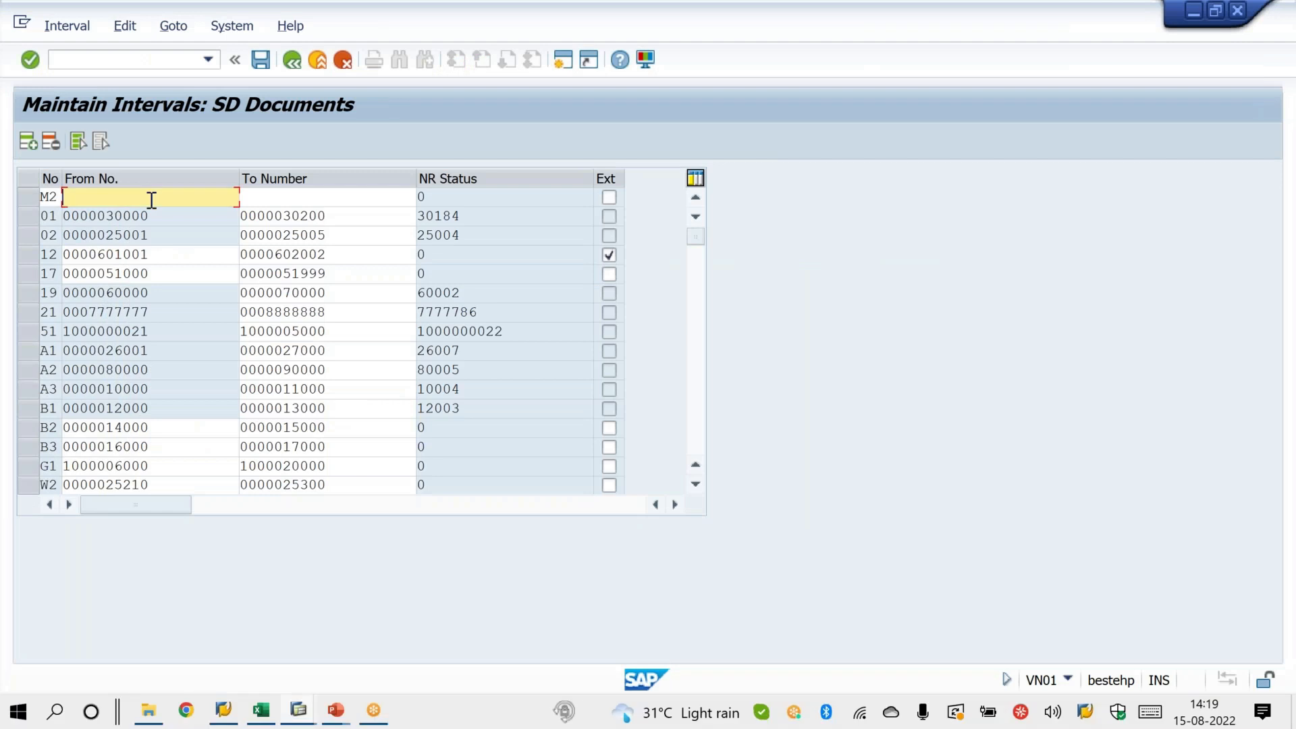
{"action": "type", "text": "800"}
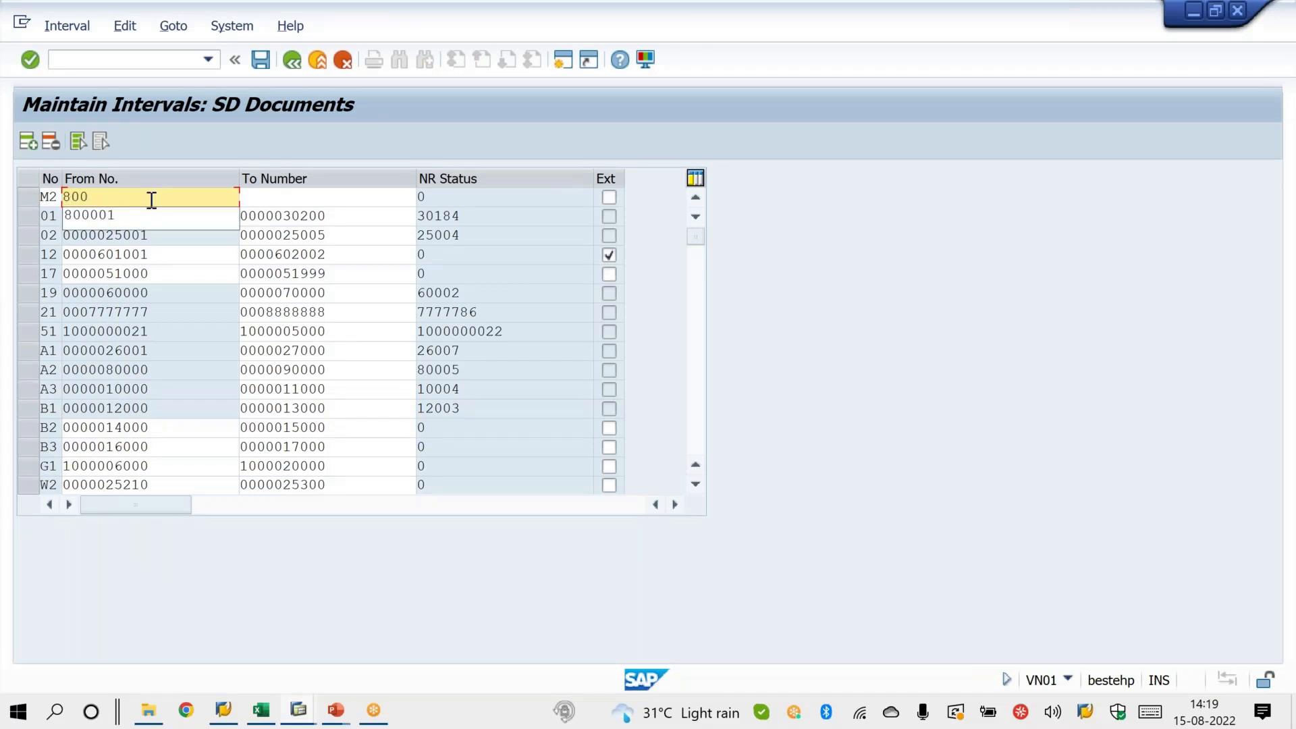
{"action": "key", "text": "Down"}
{"action": "key", "text": "Return"}
{"action": "key", "text": "Tab"}
{"action": "key", "text": "Down"}
{"action": "key", "text": "Down"}
{"action": "key", "text": "Down"}
{"action": "key", "text": "Down"}
{"action": "key", "text": "Down"}
{"action": "key", "text": "Down"}
{"action": "key", "text": "Down"}
{"action": "key", "text": "Down"}
{"action": "key", "text": "Return"}
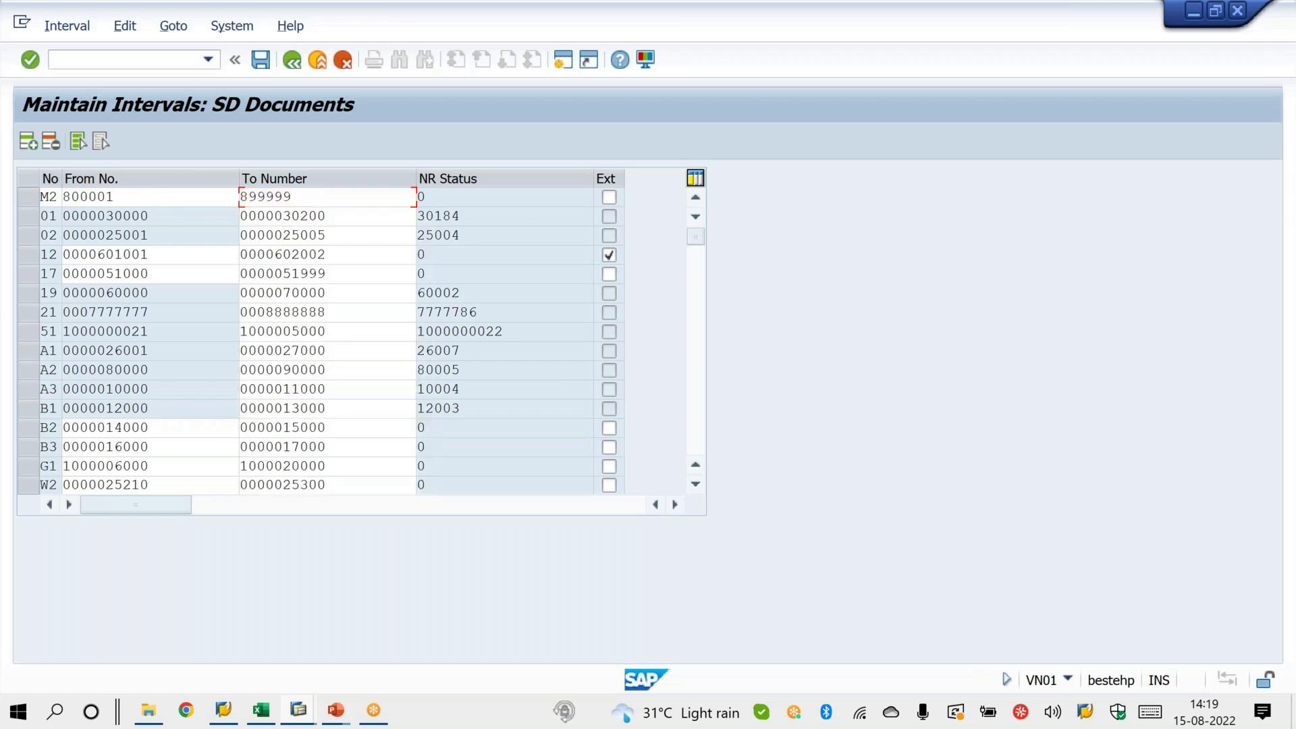
{"action": "key", "text": "Return"}
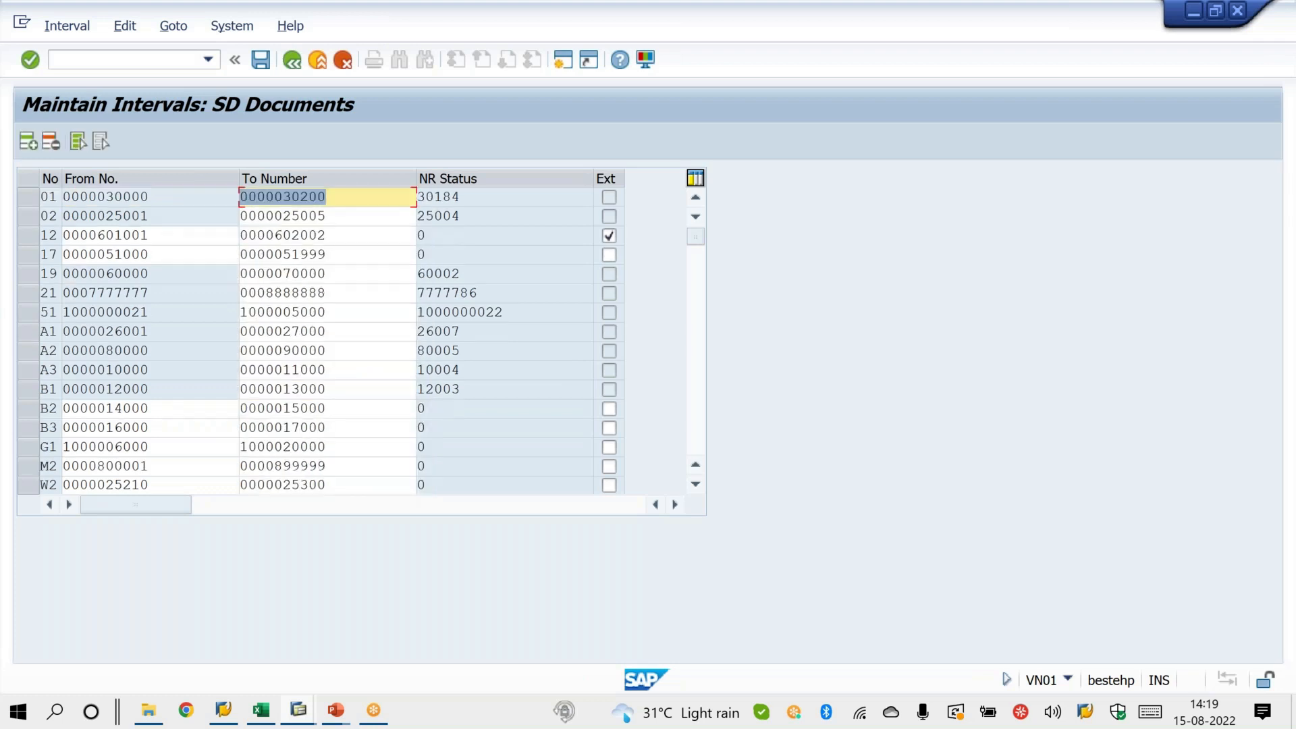
{"action": "left_click", "coordinate": [31, 472]}
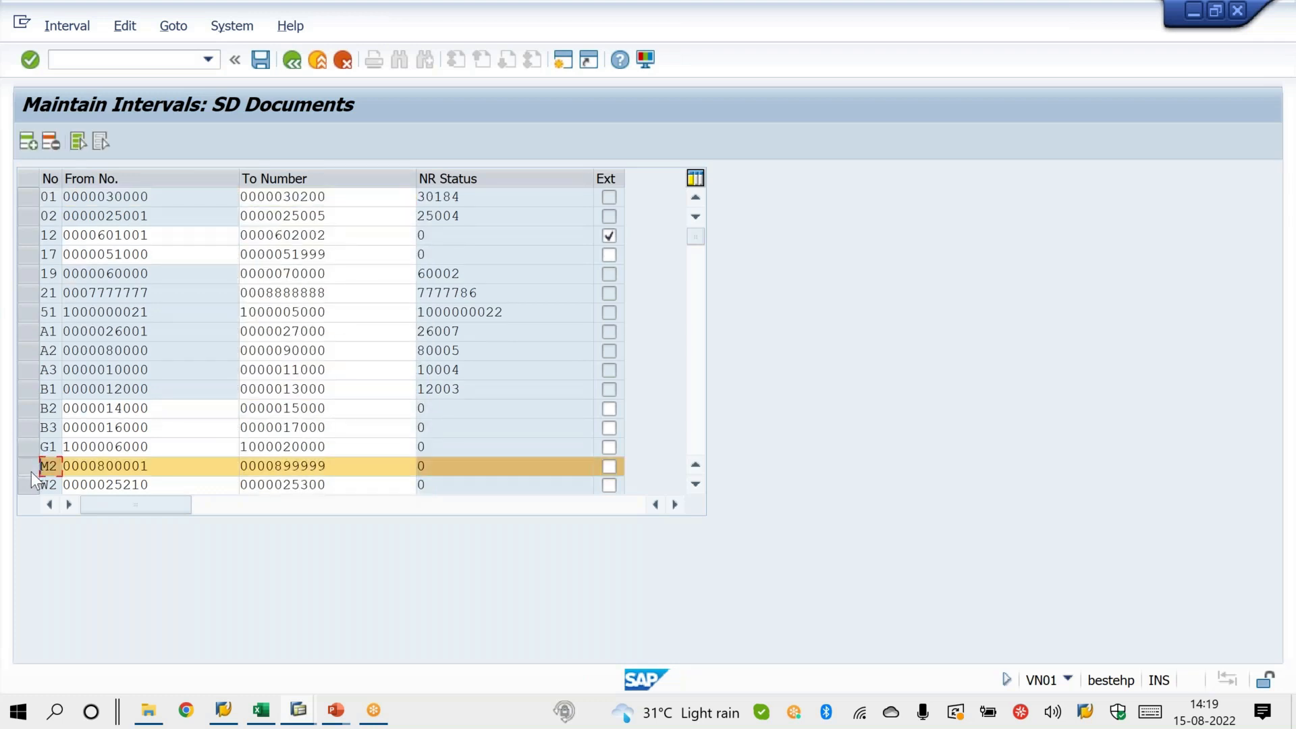
{"action": "left_click", "coordinate": [847, 66]}
{"action": "left_click", "coordinate": [848, 64]}
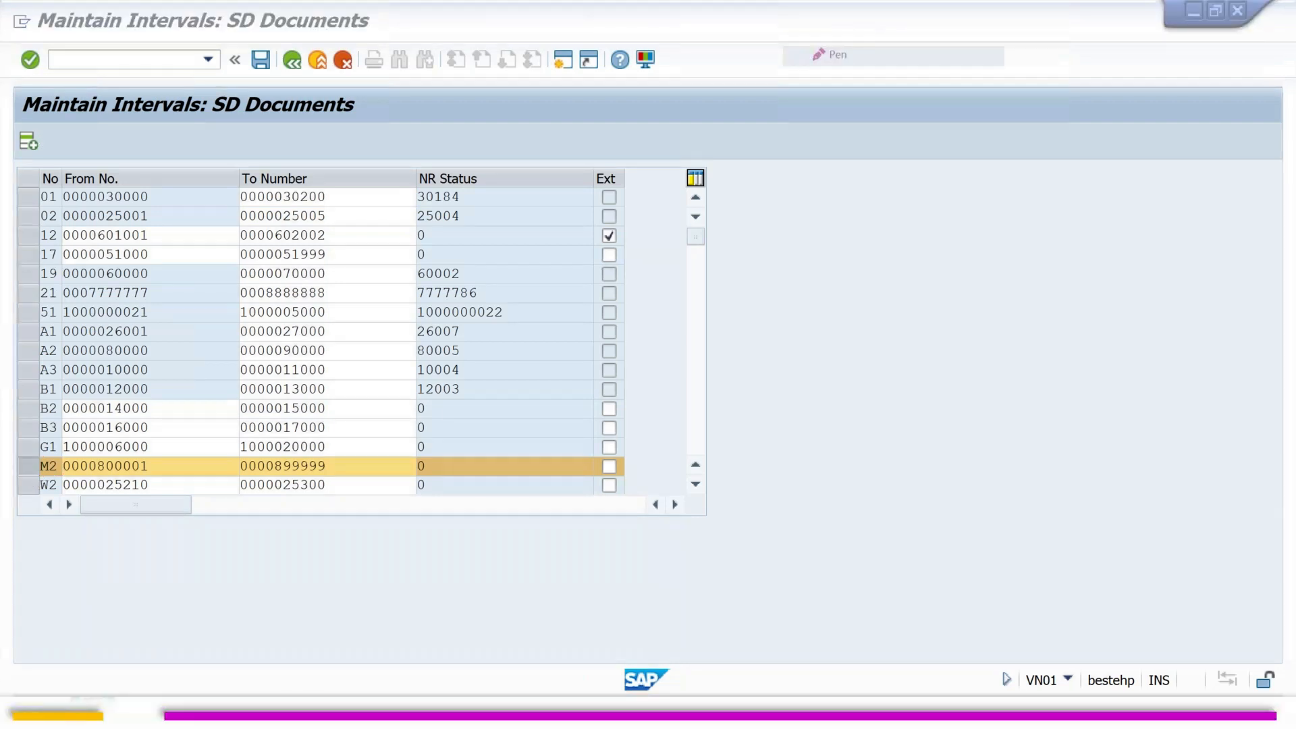
{"action": "left_click_drag", "start_coordinate": [628, 449], "coordinate": [647, 456]}
{"action": "mouse_move", "coordinate": [623, 177]}
{"action": "left_mouse_down"}
{"action": "mouse_move", "coordinate": [637, 183]}
{"action": "mouse_move", "coordinate": [682, 146]}
{"action": "left_mouse_up"}
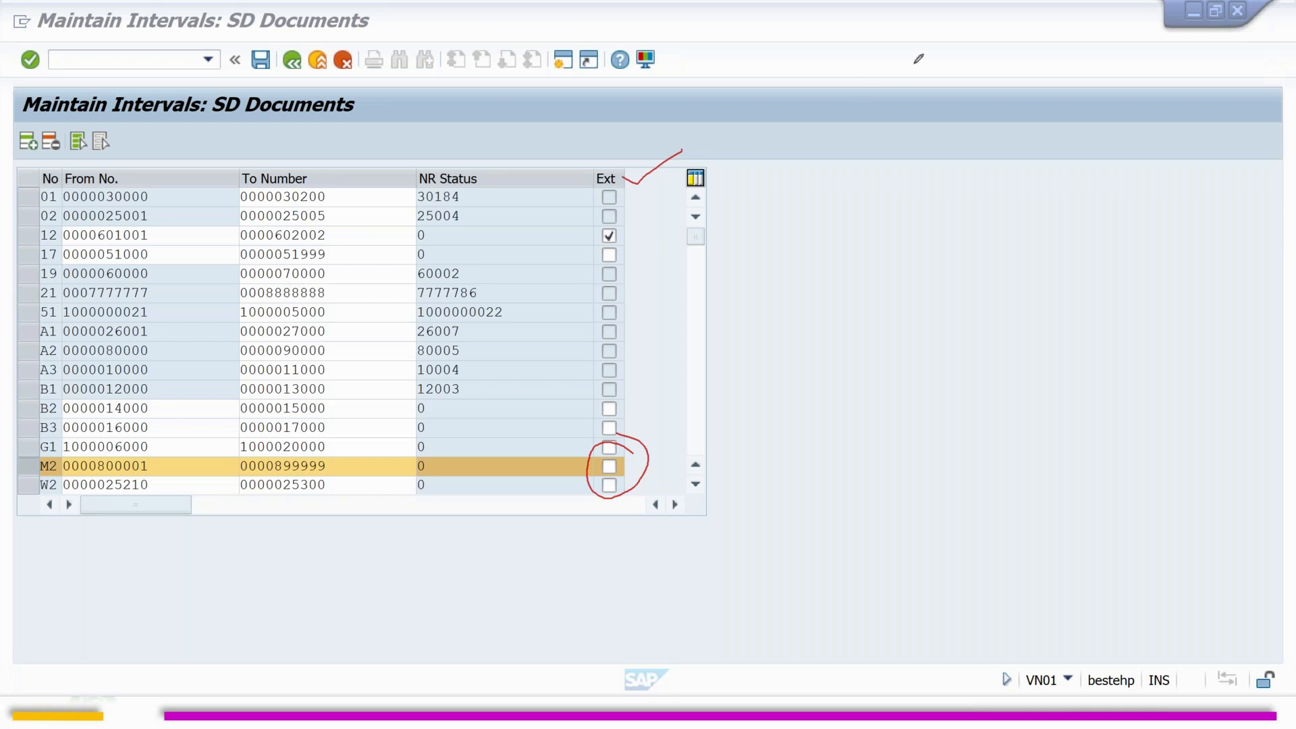
{"action": "left_click", "coordinate": [977, 191]}
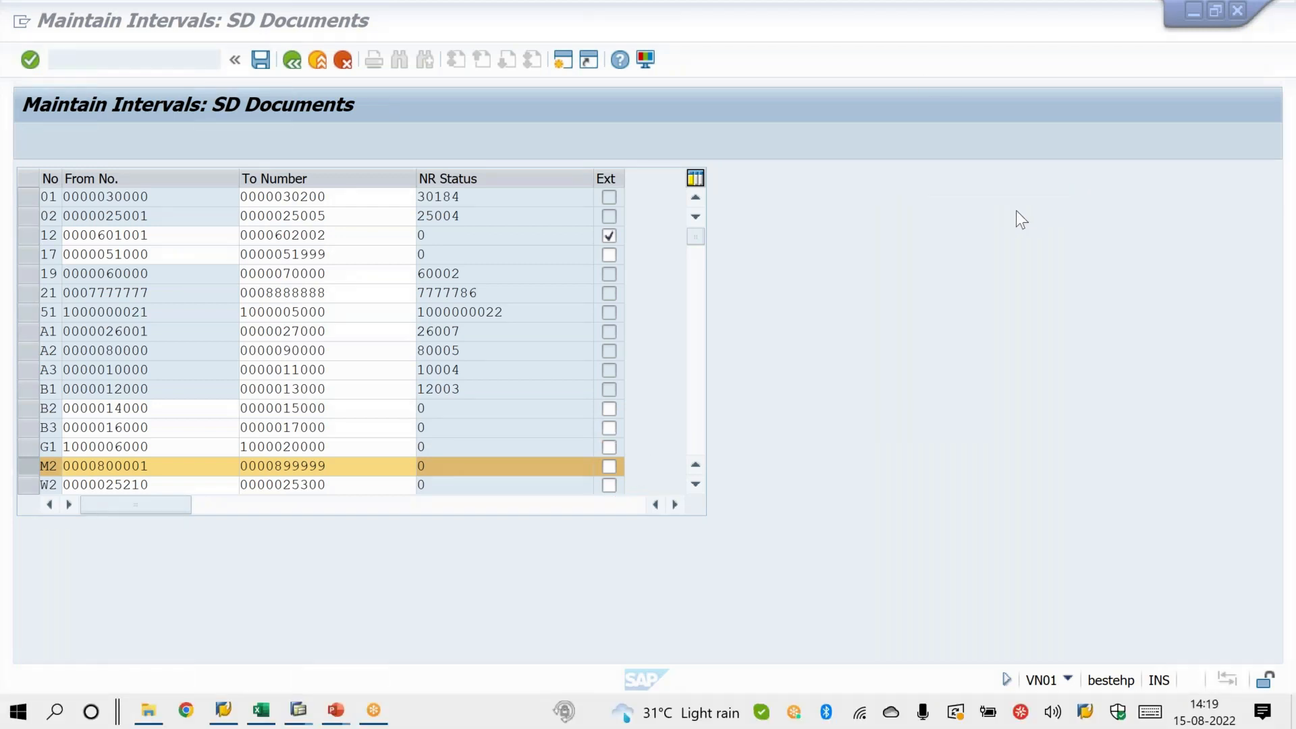
Mark interval M2 as external and save the SD document intervals.
{"action": "left_click", "coordinate": [606, 467]}
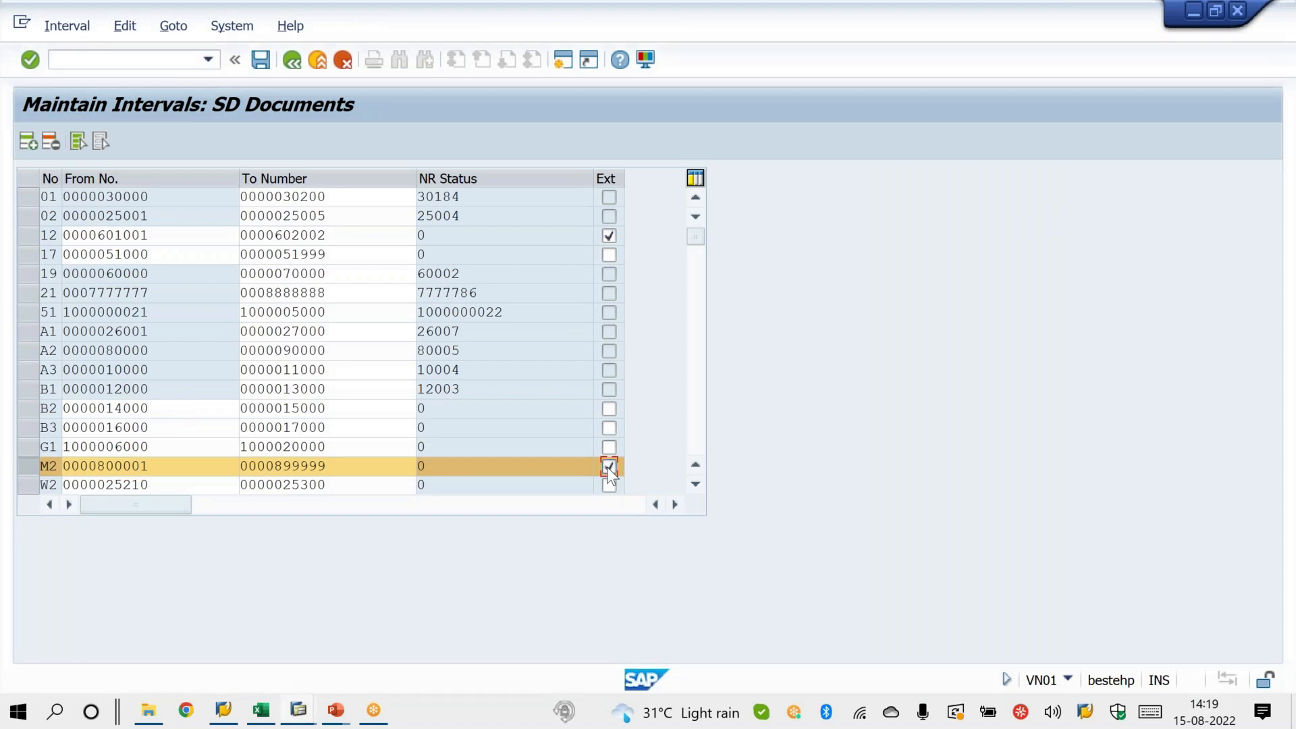
{"action": "key", "text": "ctrl+s"}
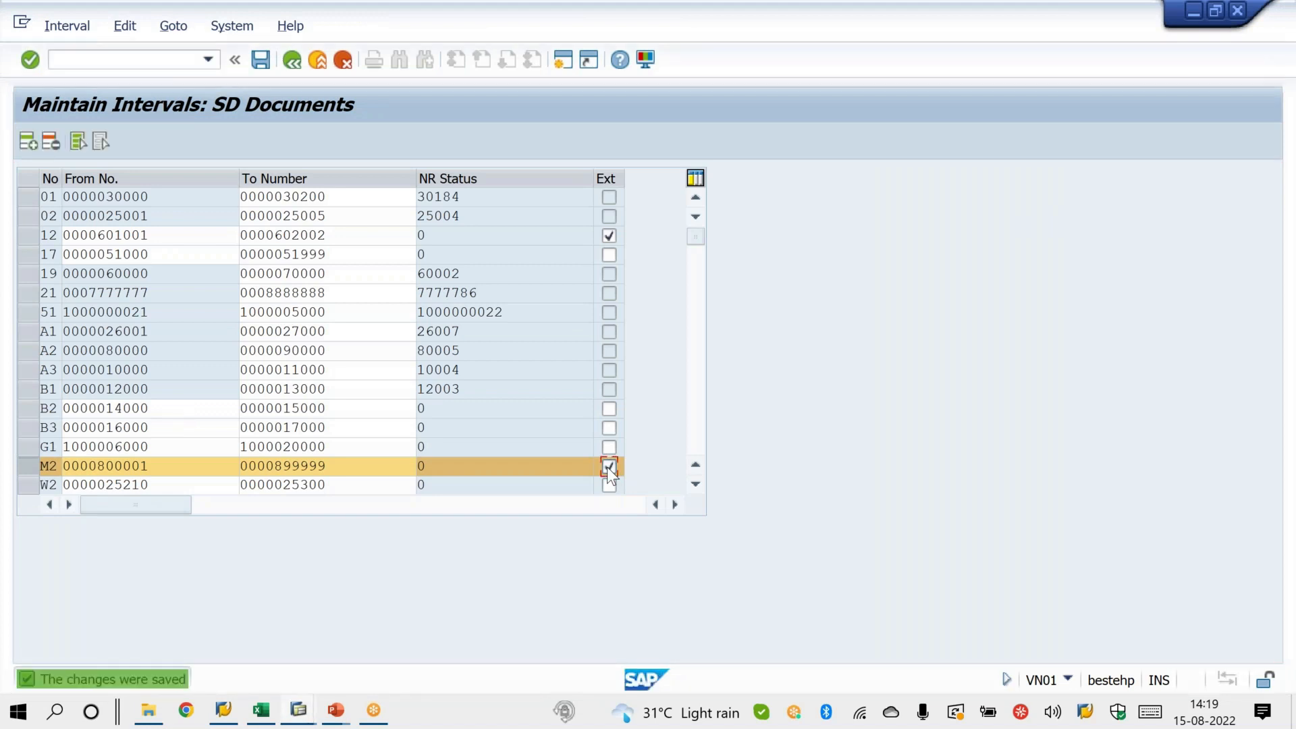
In the sales order types session, clear the internal number range assignment of document type YOR.
{"action": "left_click", "coordinate": [298, 710]}
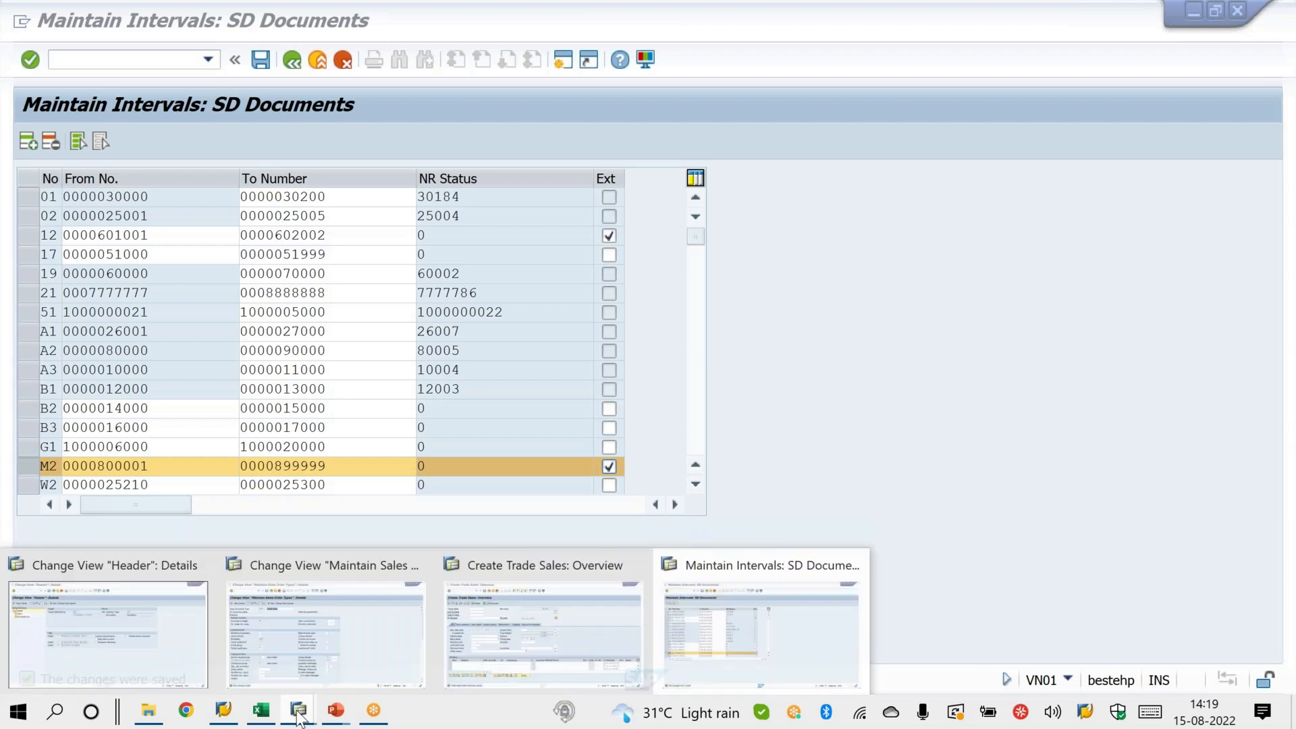
{"action": "left_click", "coordinate": [332, 619]}
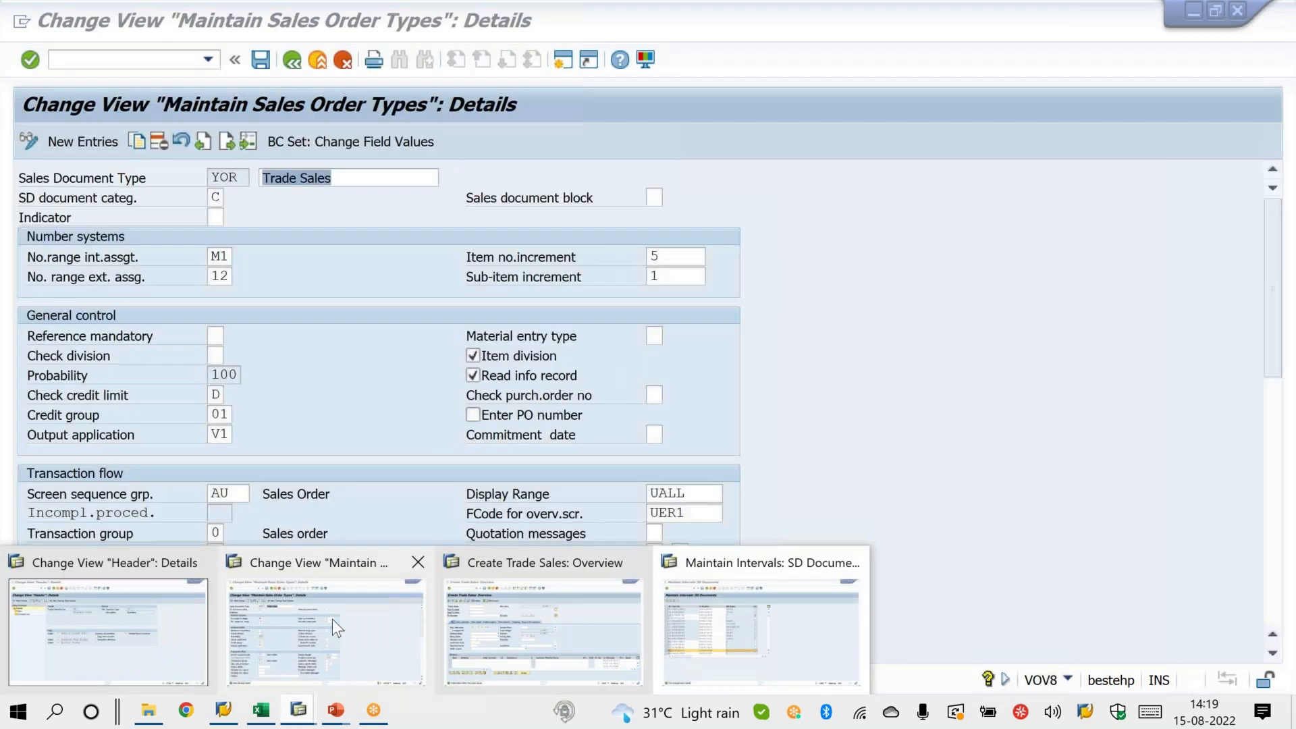
{"action": "left_click_drag", "start_coordinate": [211, 256], "coordinate": [237, 257]}
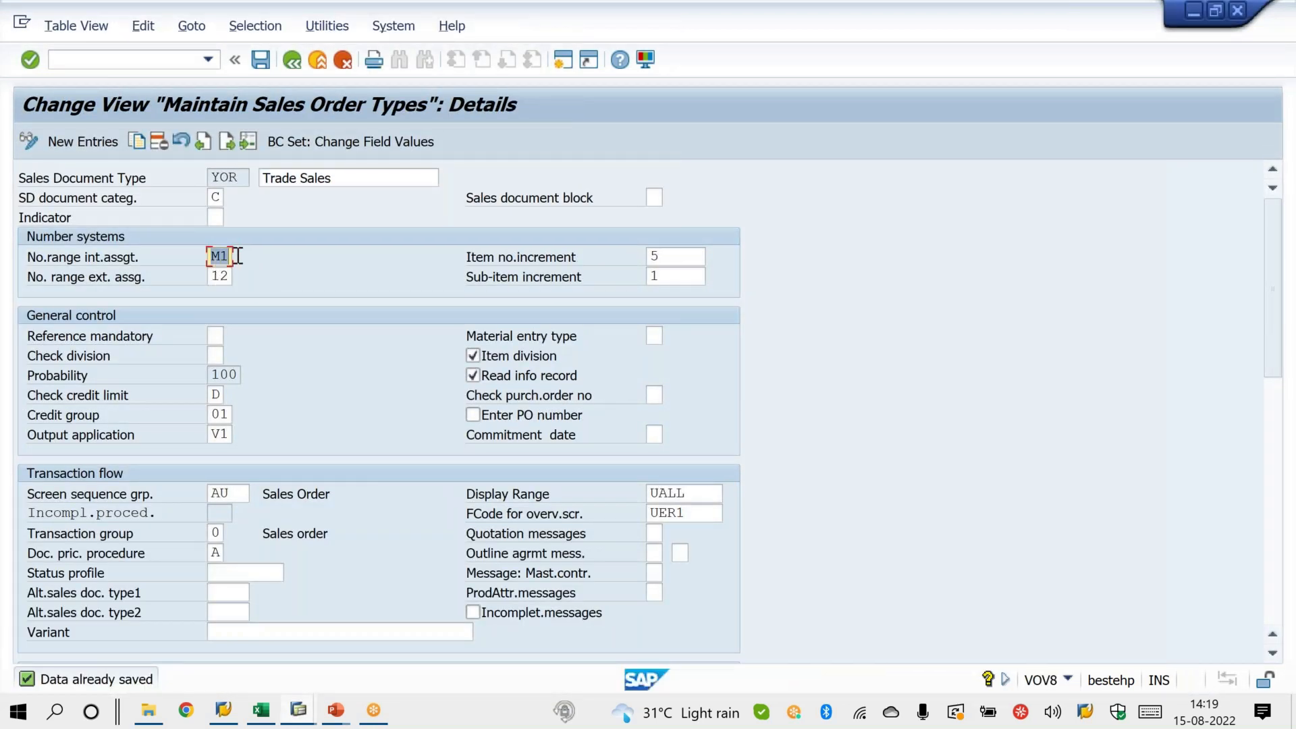
{"action": "key", "text": "BackSpace"}
{"action": "key", "text": "Tab"}
{"action": "key", "text": "Tab"}
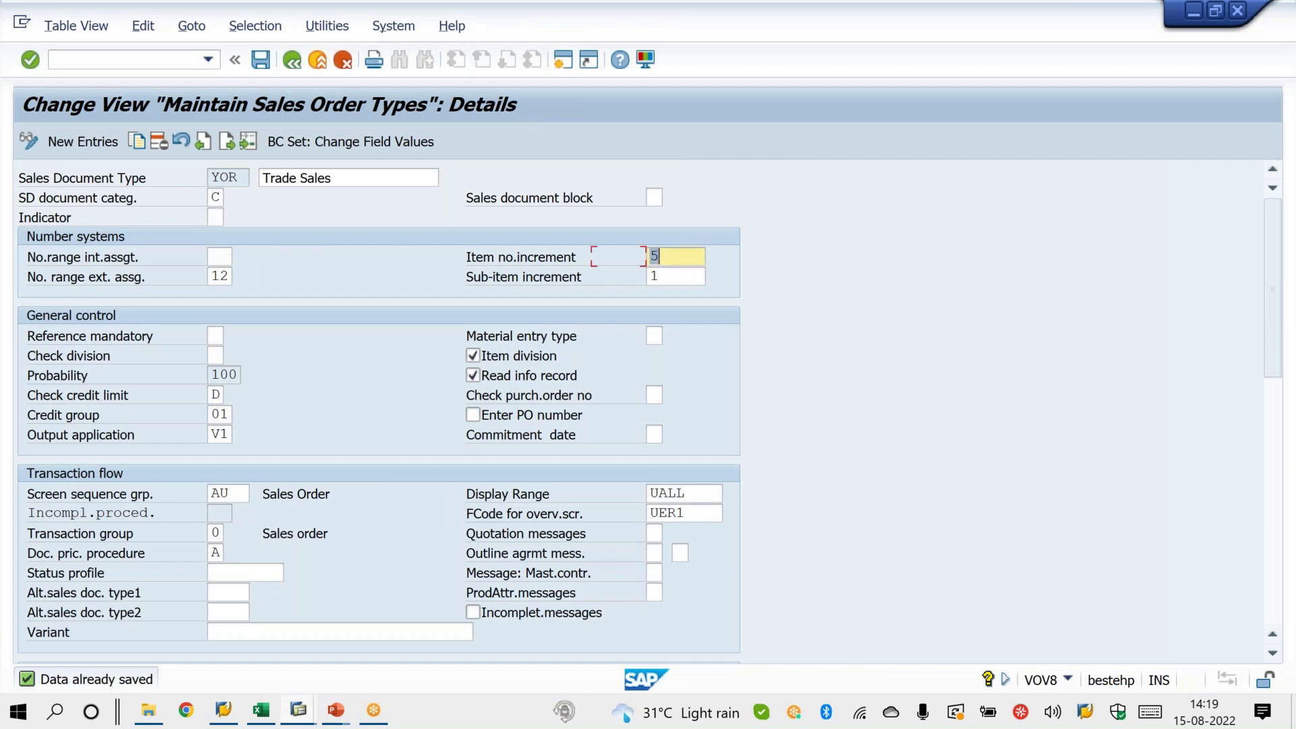
Assign M2 as the external number range of document type YOR and save it.
{"action": "key", "text": "alt+Tab"}
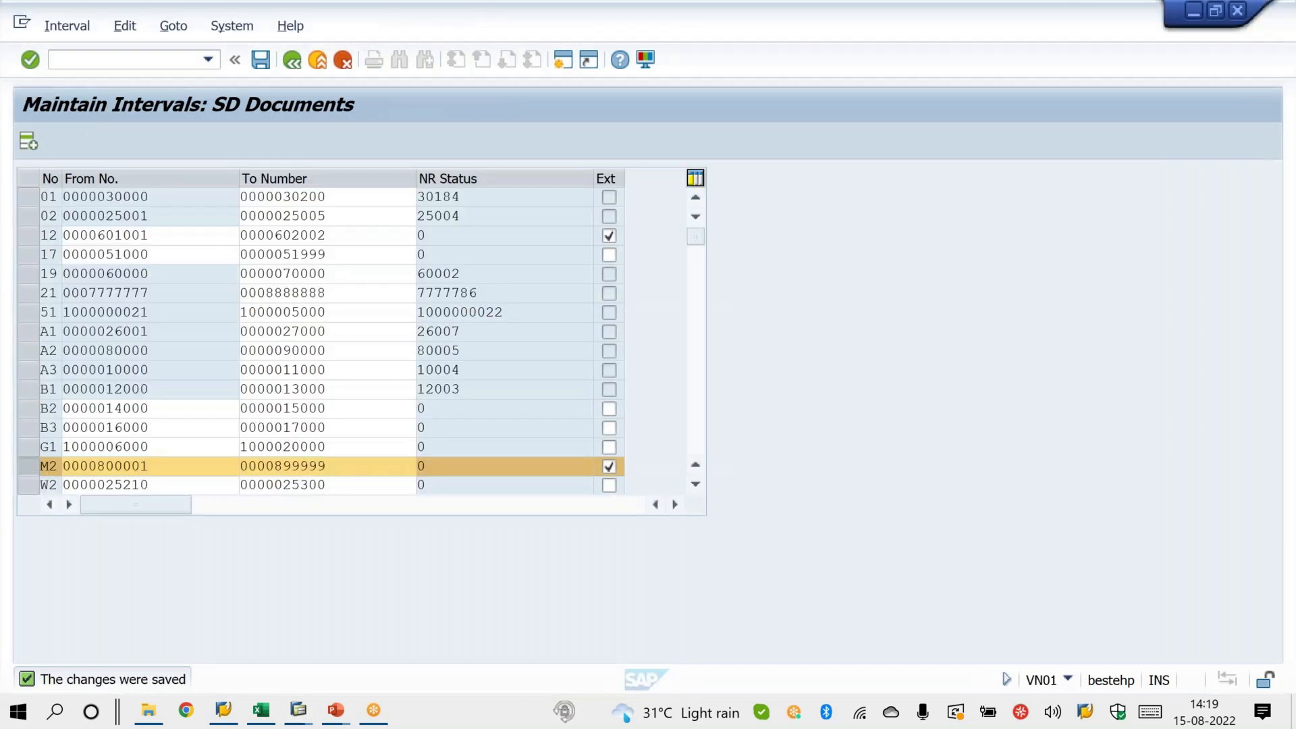
{"action": "key", "text": "alt+Tab"}
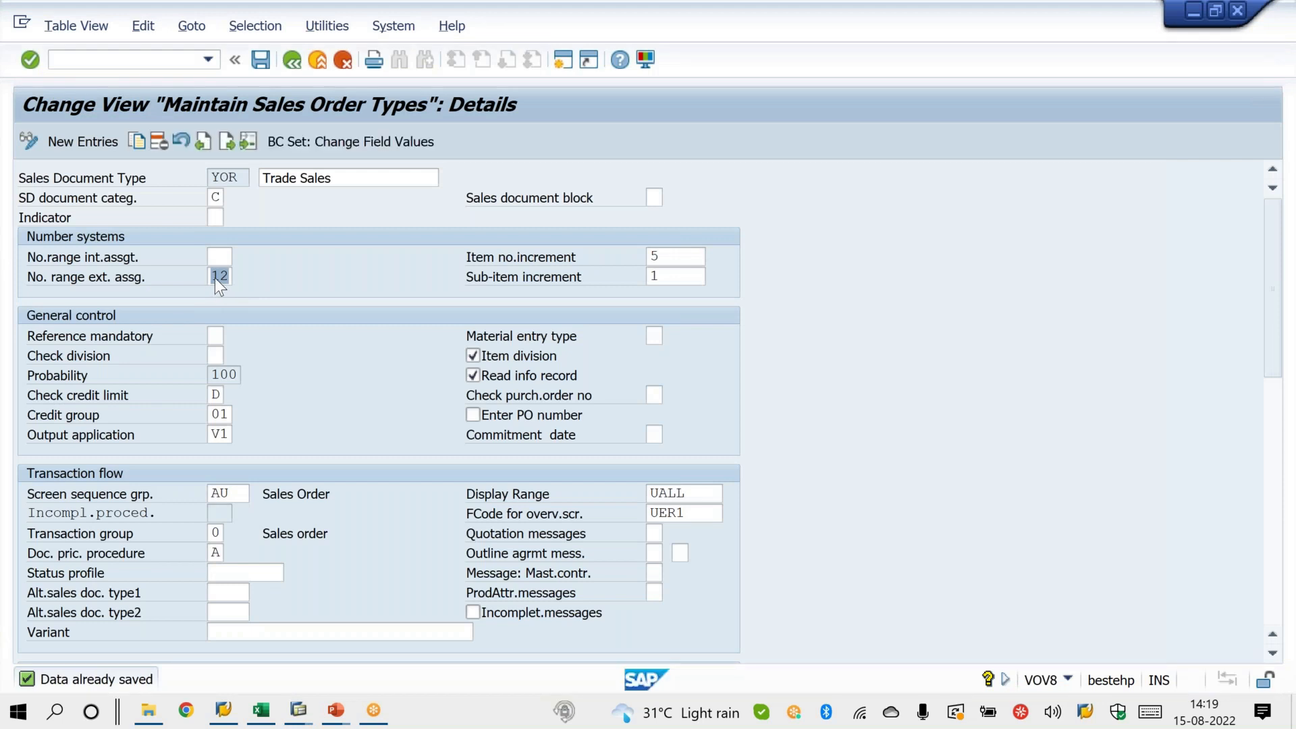
{"action": "type", "text": "M2"}
{"action": "key", "text": "Return"}
{"action": "key", "text": "ctrl+s"}
In the sales order creation session, restart VA01 for the trade sales type and test entering a sold-to party without an order number.
{"action": "left_click", "coordinate": [301, 710]}
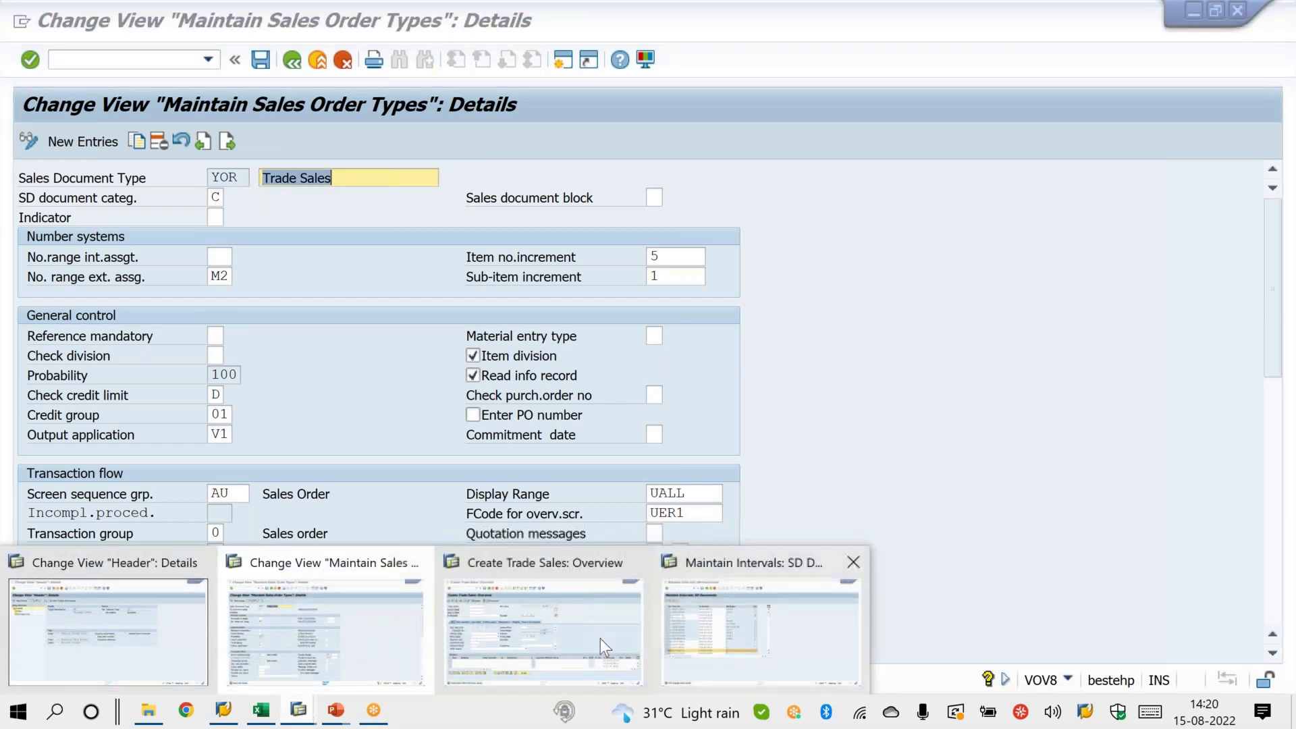
{"action": "left_click", "coordinate": [511, 614]}
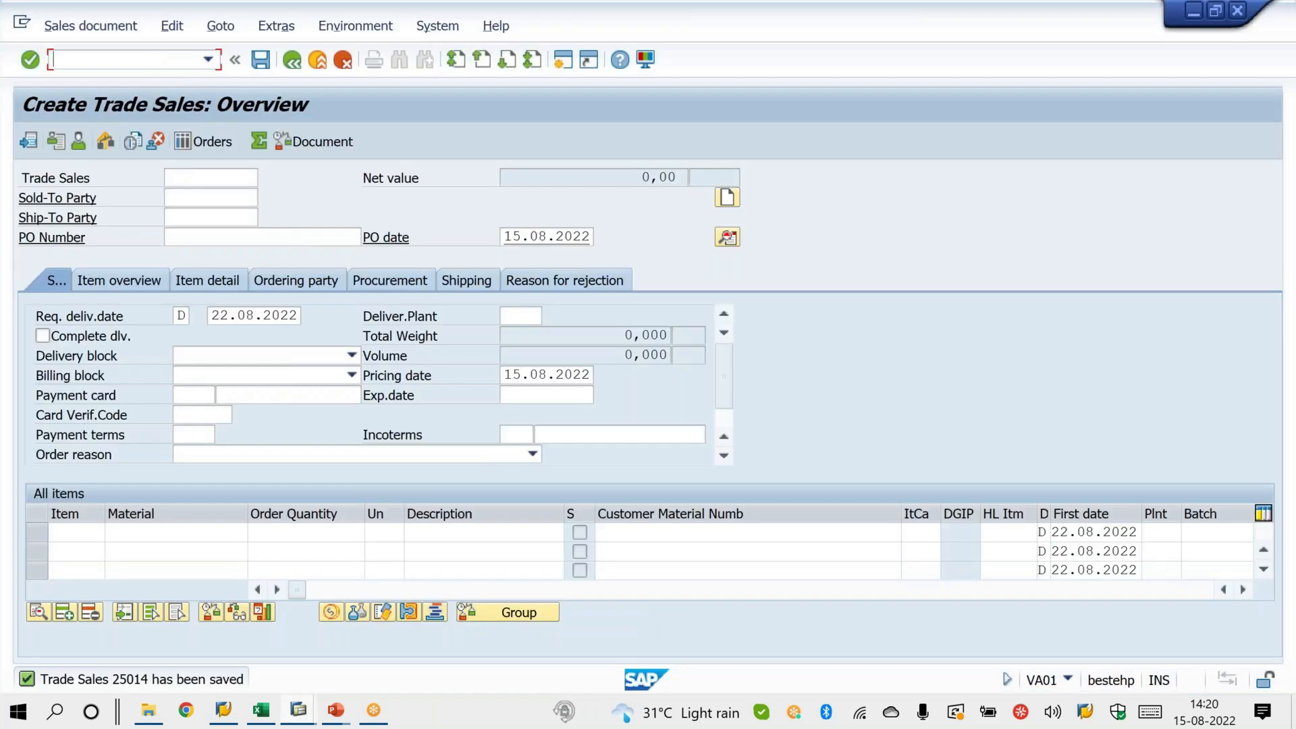
{"action": "type", "text": "/NVA01"}
{"action": "key", "text": "Return"}
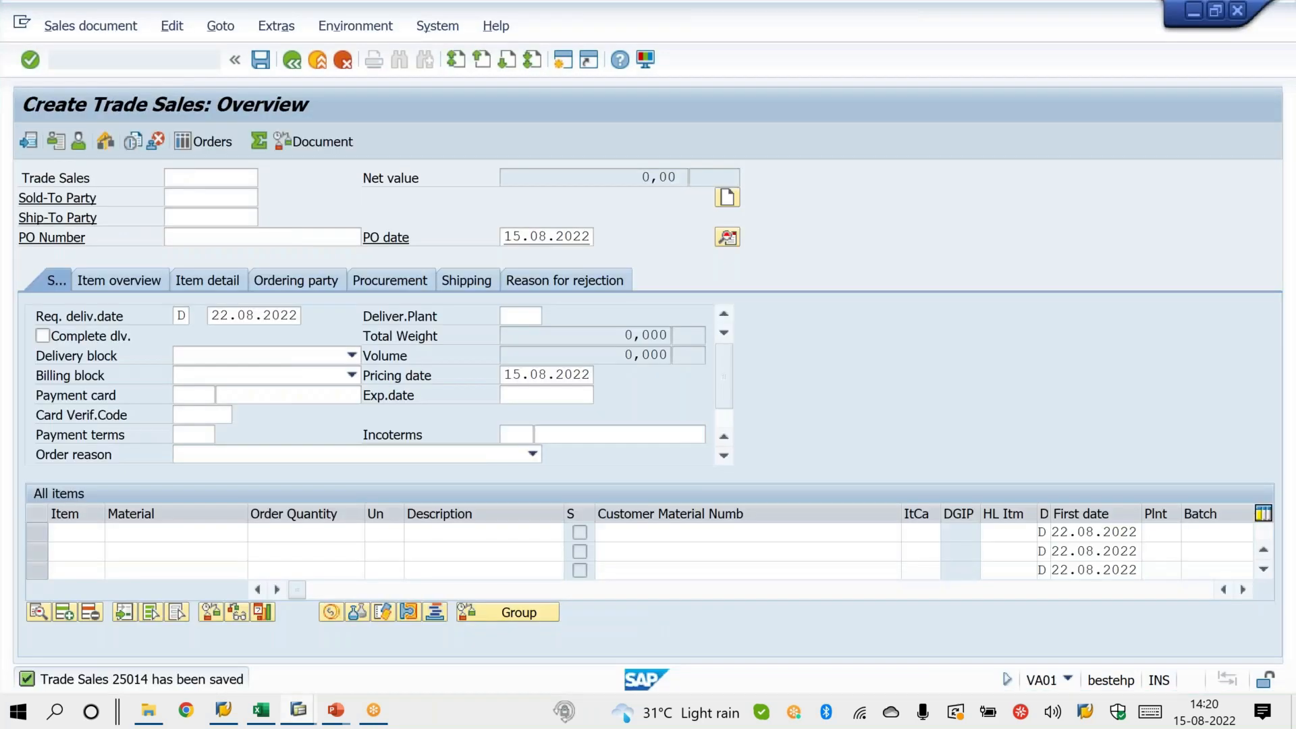
{"action": "key", "text": "Return"}
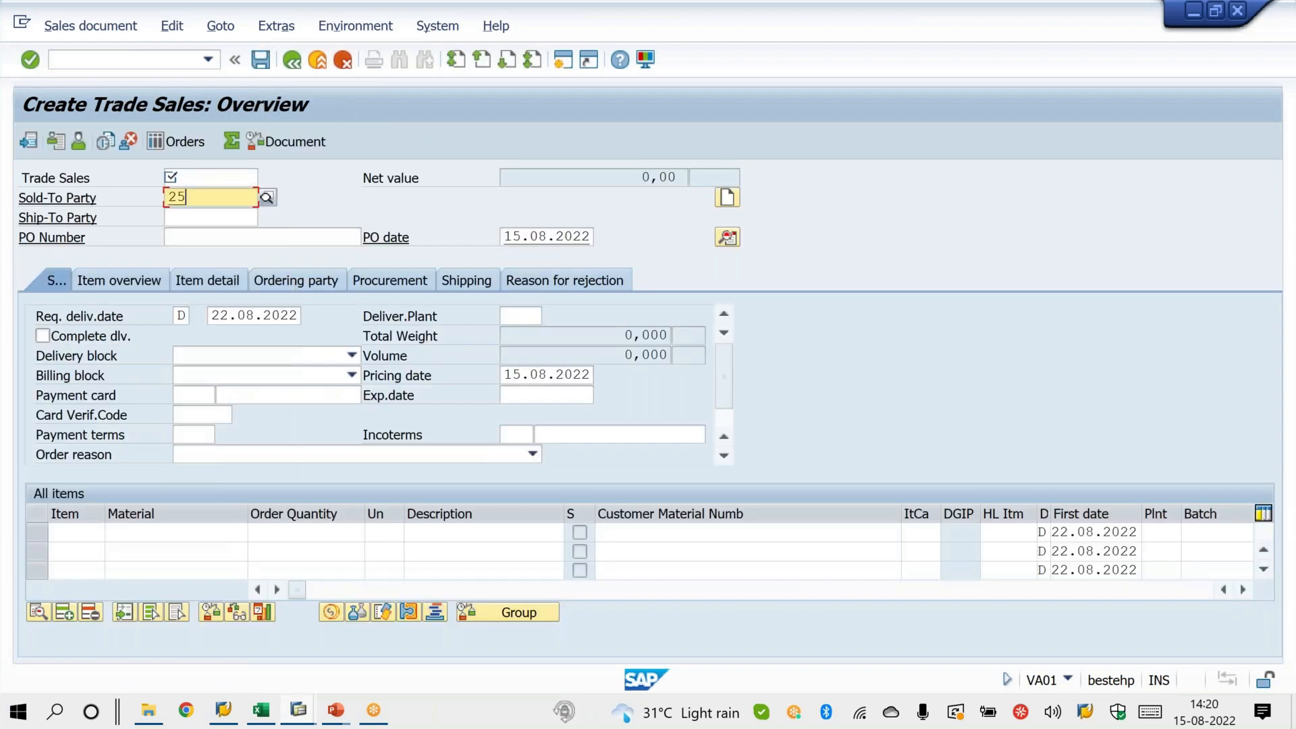
{"action": "type", "text": "25"}
{"action": "key", "text": "Return"}
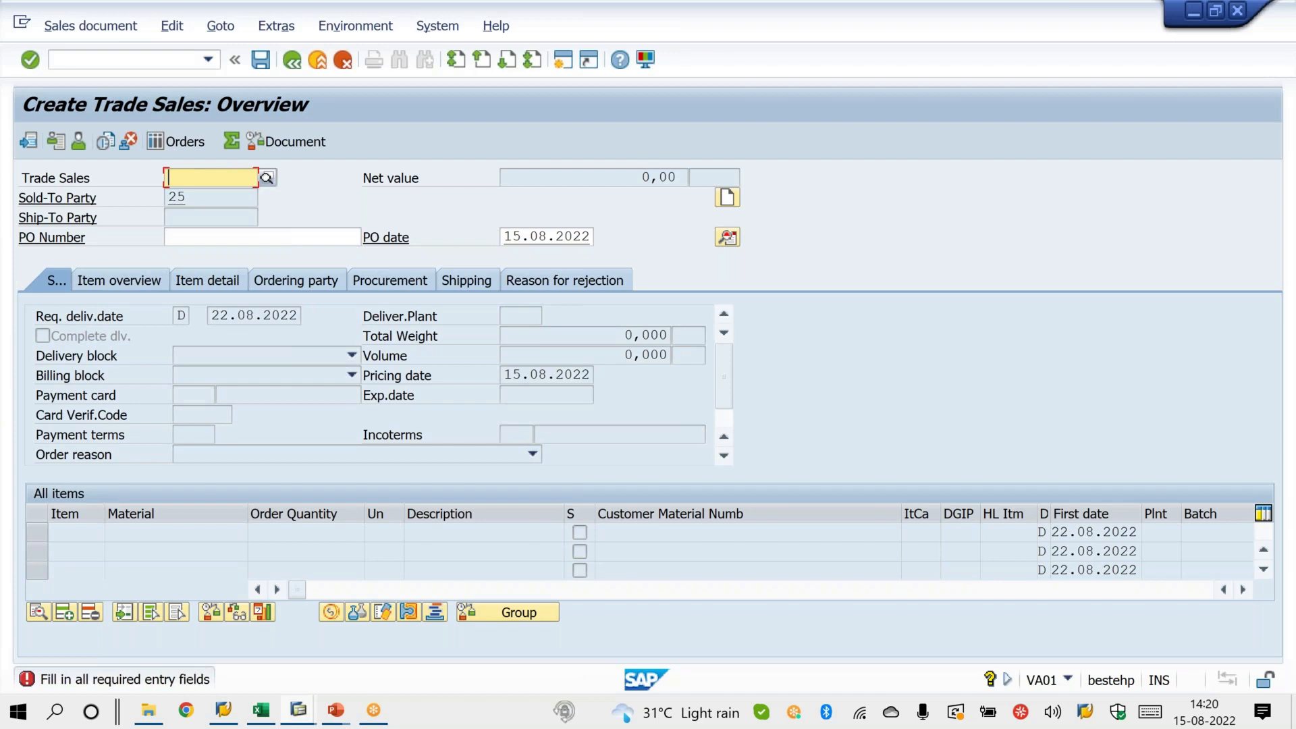
Switch to the LSMW.xlsx workbook in Excel.
{"action": "left_click", "coordinate": [345, 714]}
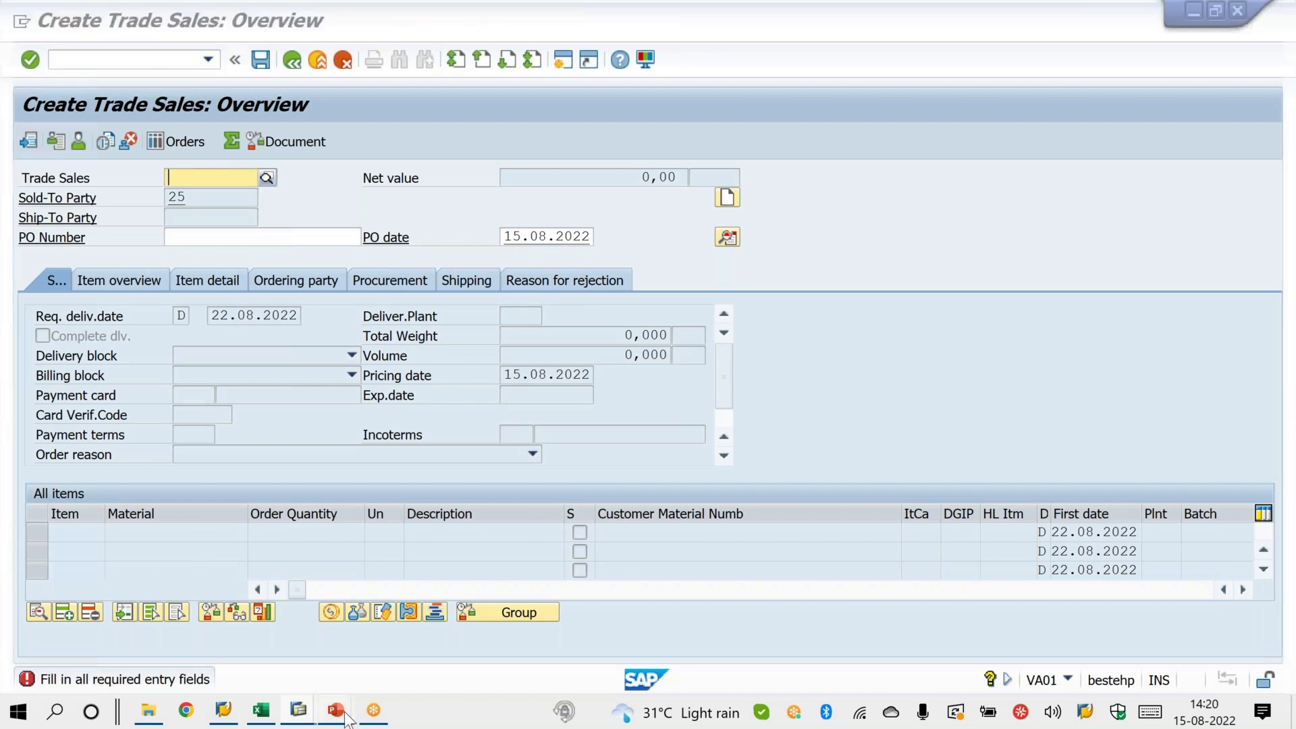
{"action": "left_click", "coordinate": [446, 631]}
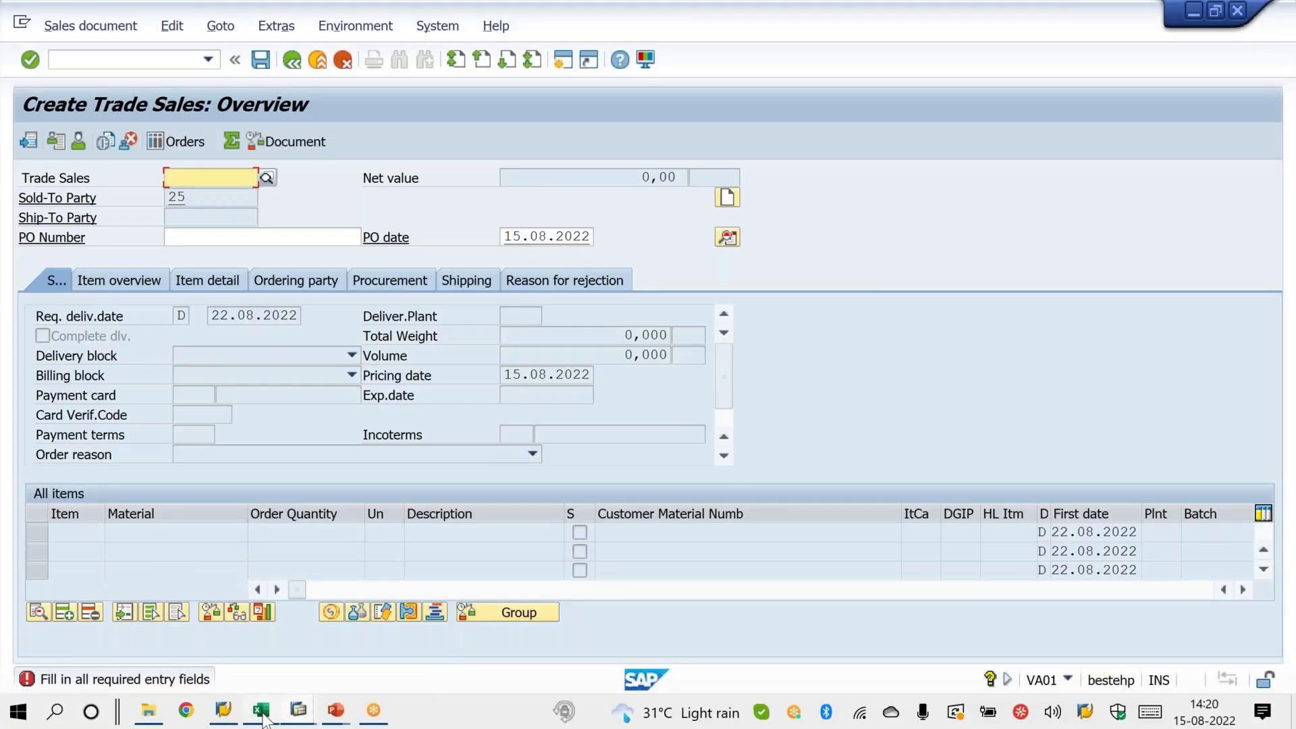
{"action": "mouse_move", "coordinate": [262, 717]}
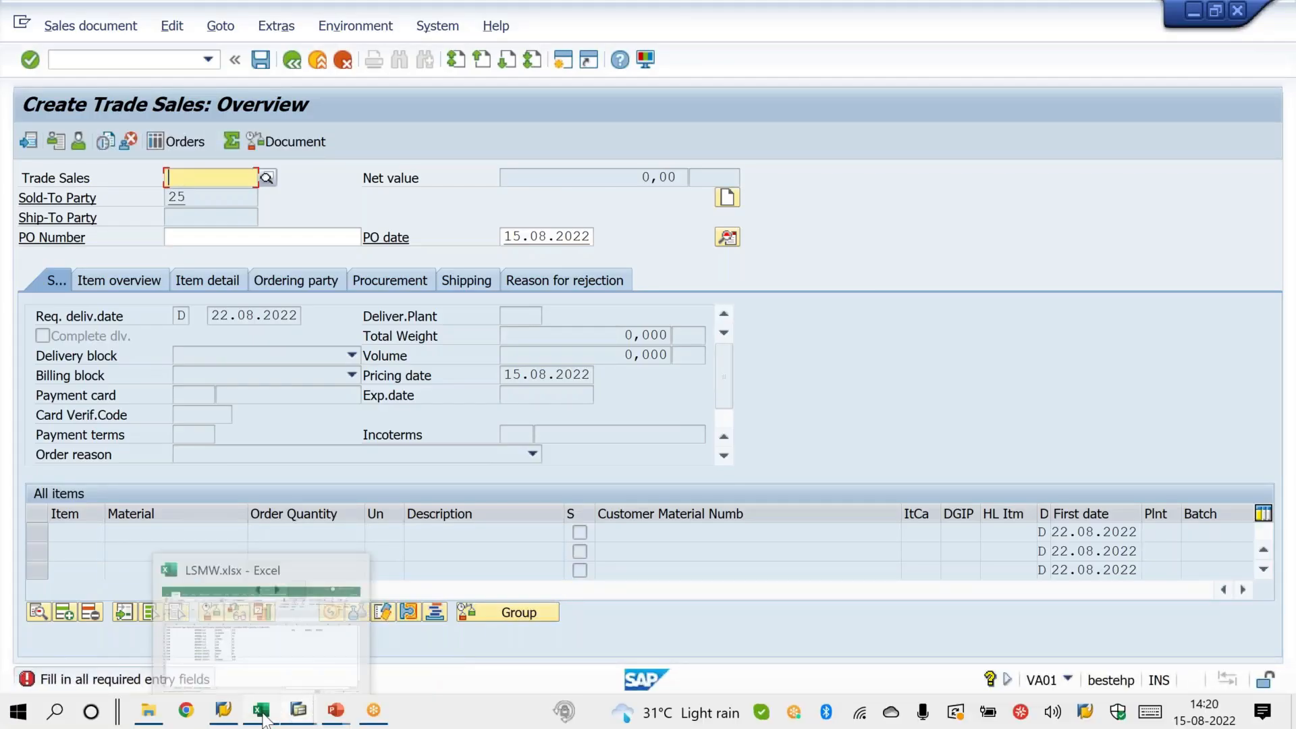
{"action": "left_click", "coordinate": [293, 646]}
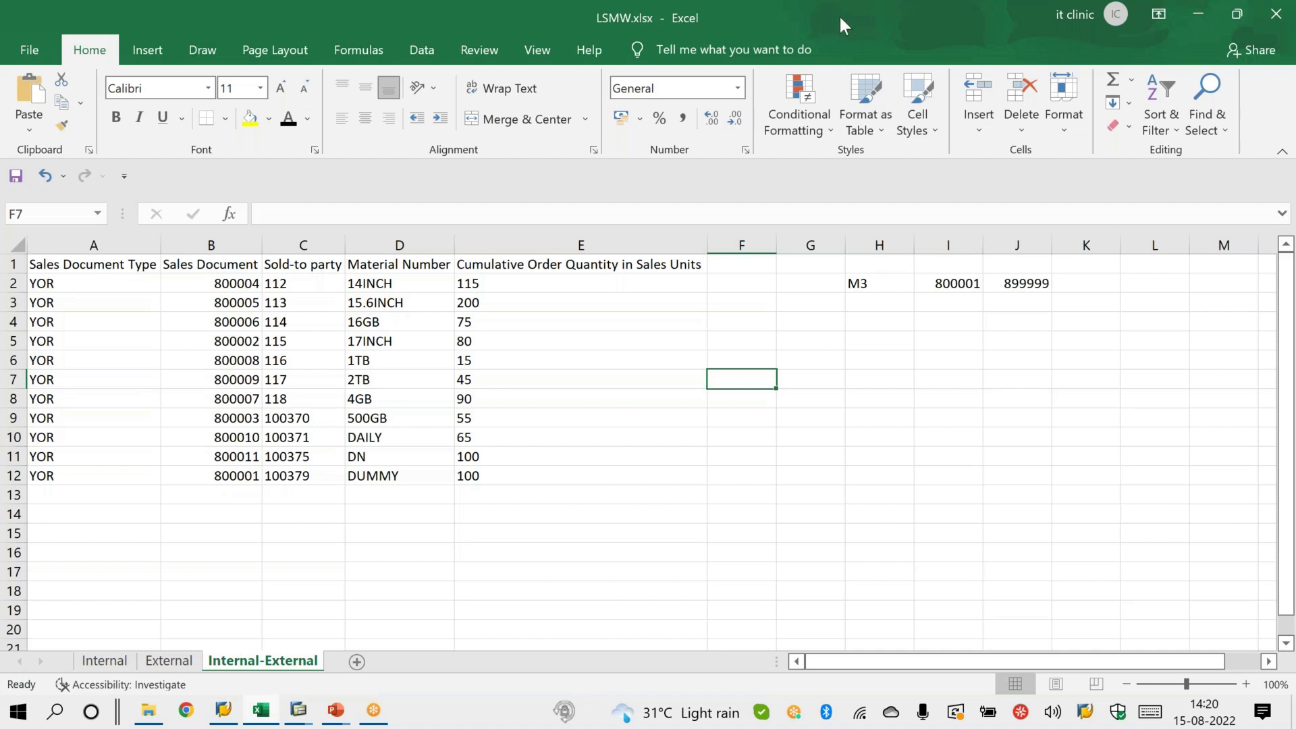
Examine the sales document, sold-to party, material and quantity values of the YOR rows on the Internal-External sheet.
{"action": "left_click_drag", "start_coordinate": [202, 277], "coordinate": [254, 250]}
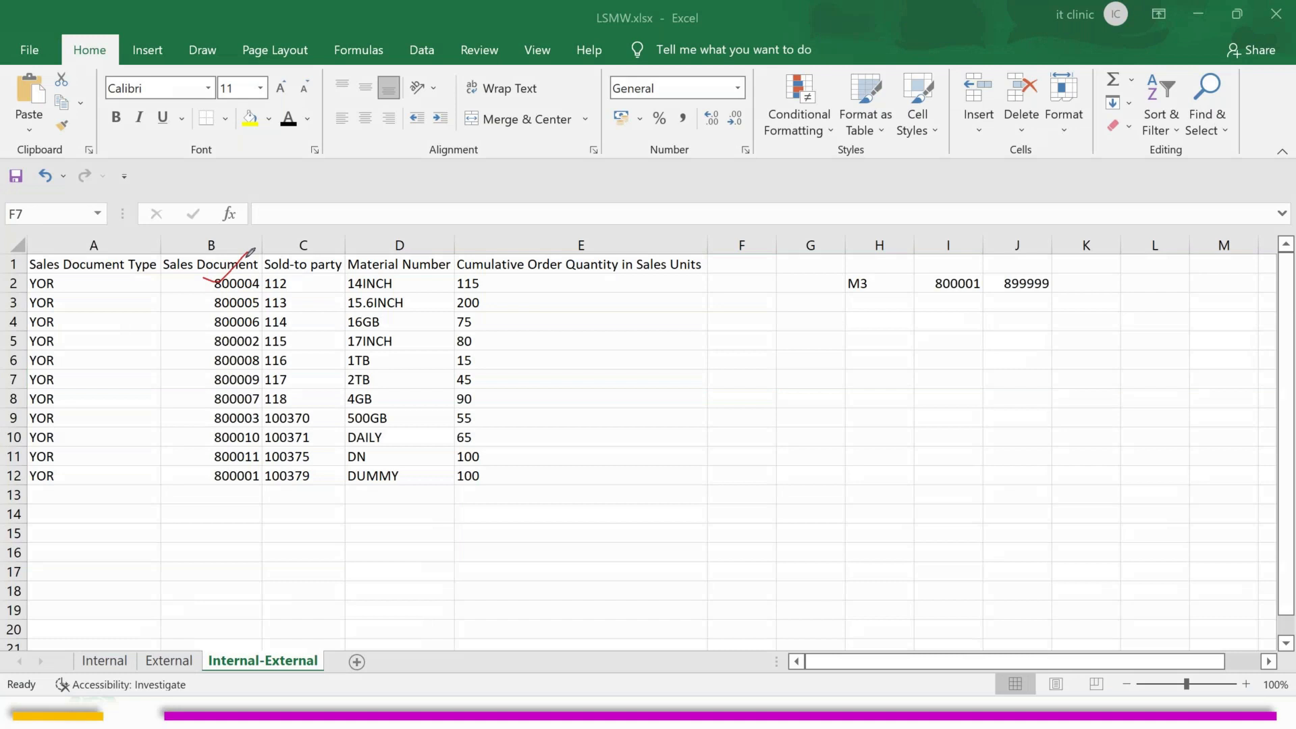
{"action": "mouse_move", "coordinate": [248, 253]}
{"action": "left_mouse_down"}
{"action": "mouse_move", "coordinate": [213, 263]}
{"action": "mouse_move", "coordinate": [241, 295]}
{"action": "mouse_move", "coordinate": [268, 275]}
{"action": "mouse_move", "coordinate": [226, 266]}
{"action": "mouse_move", "coordinate": [298, 279]}
{"action": "mouse_move", "coordinate": [265, 274]}
{"action": "mouse_move", "coordinate": [480, 256]}
{"action": "left_mouse_up"}
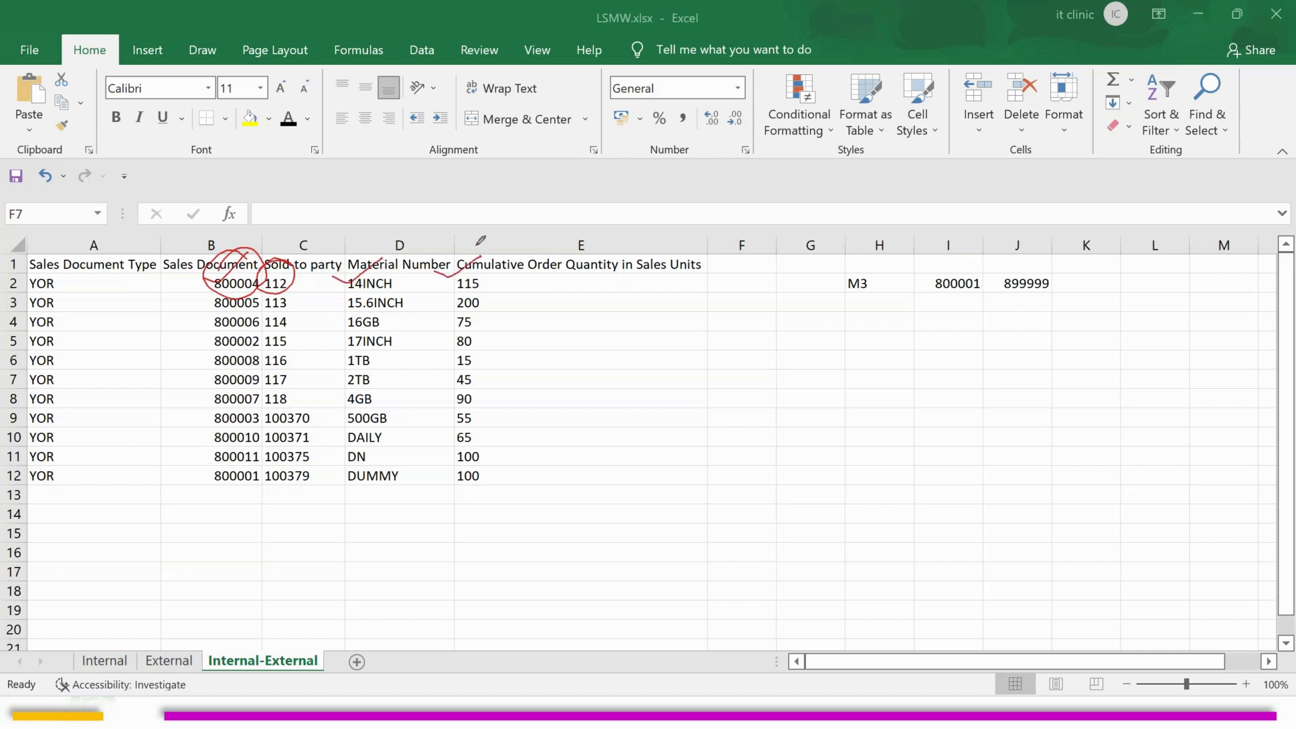
{"action": "mouse_move", "coordinate": [198, 480]}
{"action": "left_mouse_down"}
{"action": "mouse_move", "coordinate": [209, 486]}
{"action": "mouse_move", "coordinate": [226, 461]}
{"action": "mouse_move", "coordinate": [309, 491]}
{"action": "mouse_move", "coordinate": [307, 451]}
{"action": "left_mouse_up"}
{"action": "mouse_move", "coordinate": [398, 475]}
{"action": "left_mouse_down"}
{"action": "mouse_move", "coordinate": [437, 450]}
{"action": "mouse_move", "coordinate": [518, 451]}
{"action": "left_mouse_up"}
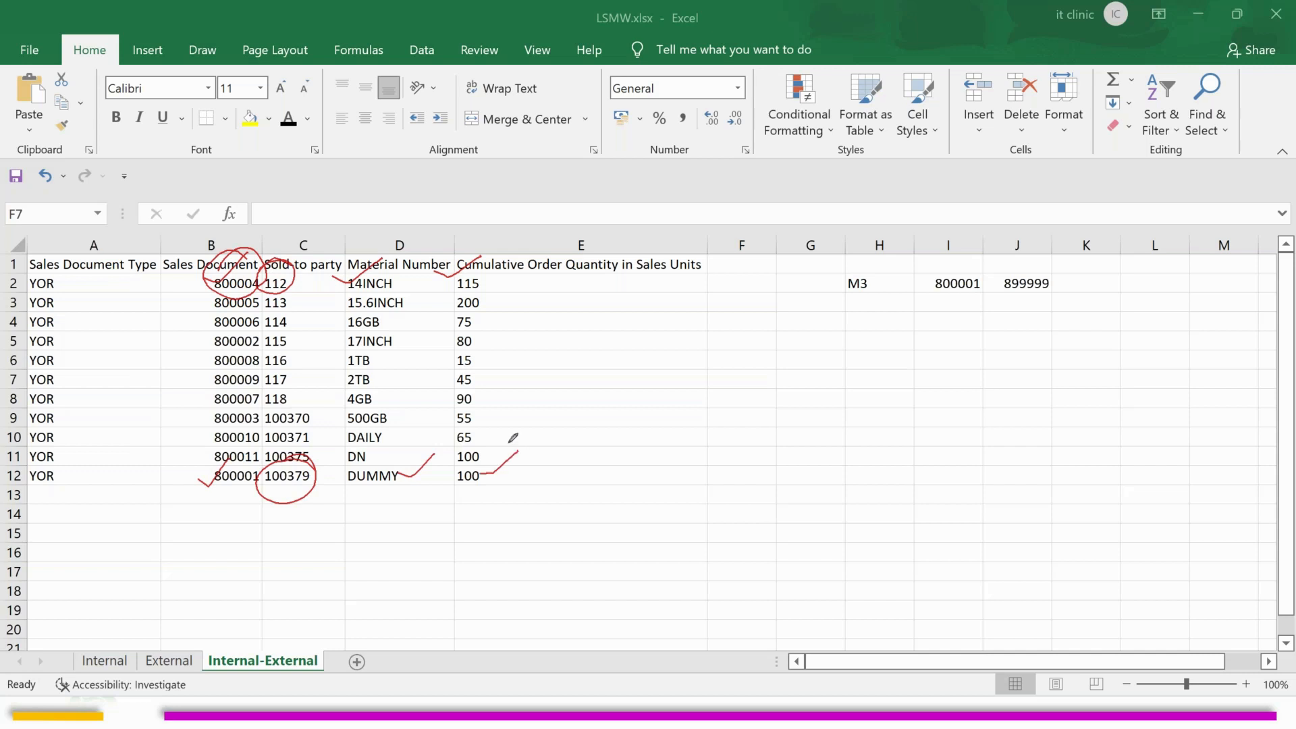
{"action": "right_click", "coordinate": [826, 386]}
{"action": "left_click", "coordinate": [864, 511]}
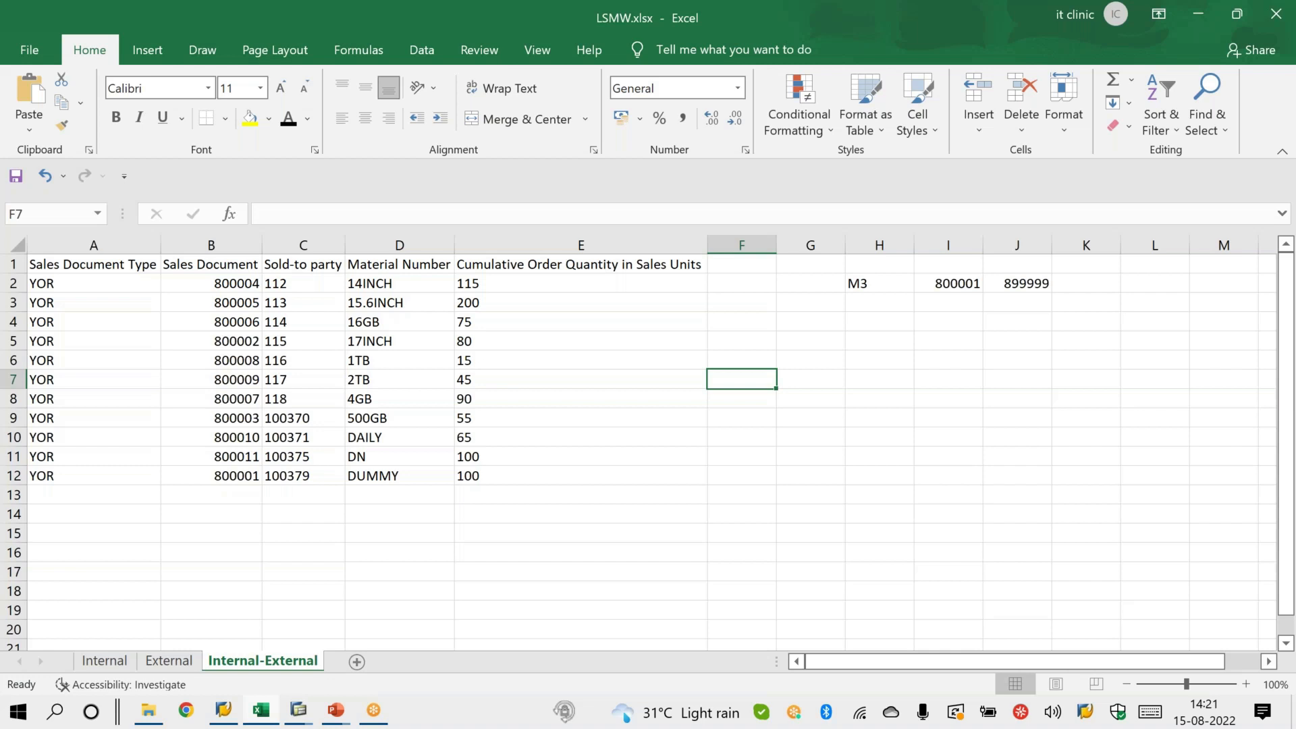
{"action": "left_click", "coordinate": [250, 283]}
{"action": "left_click", "coordinate": [284, 283]}
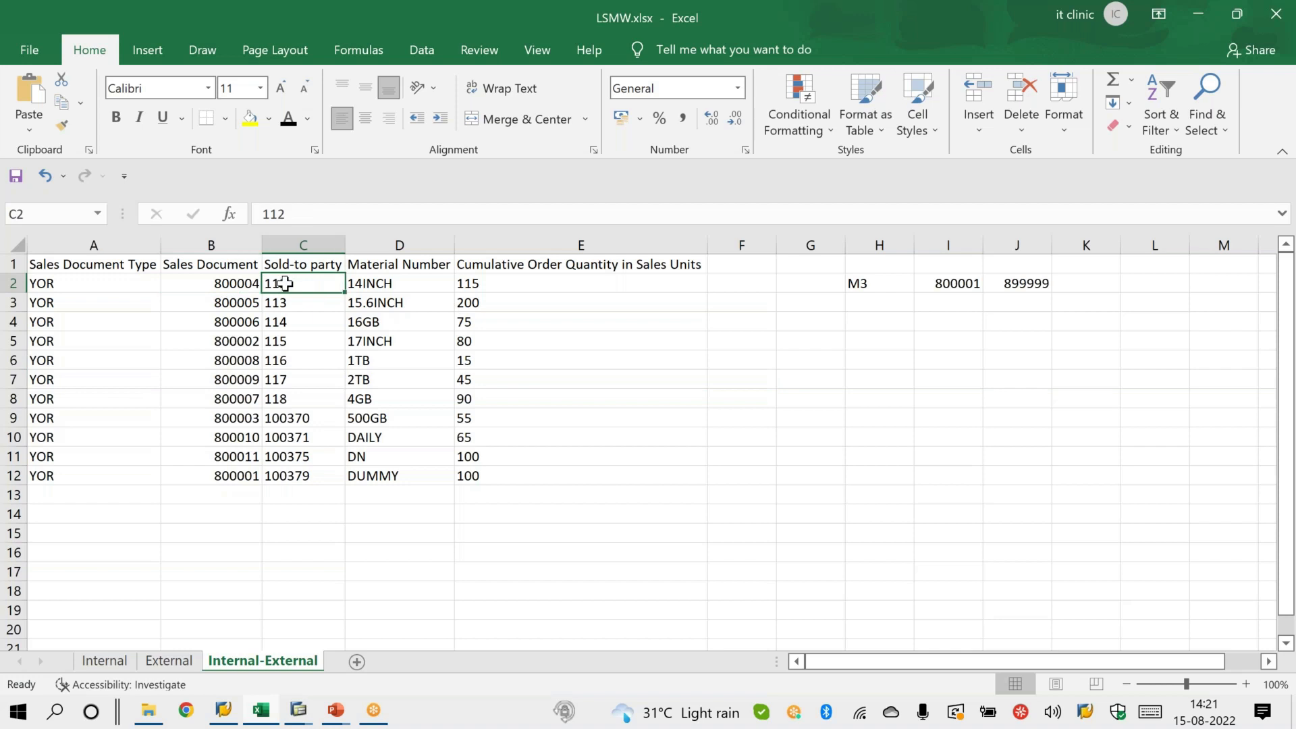
{"action": "left_click", "coordinate": [436, 287]}
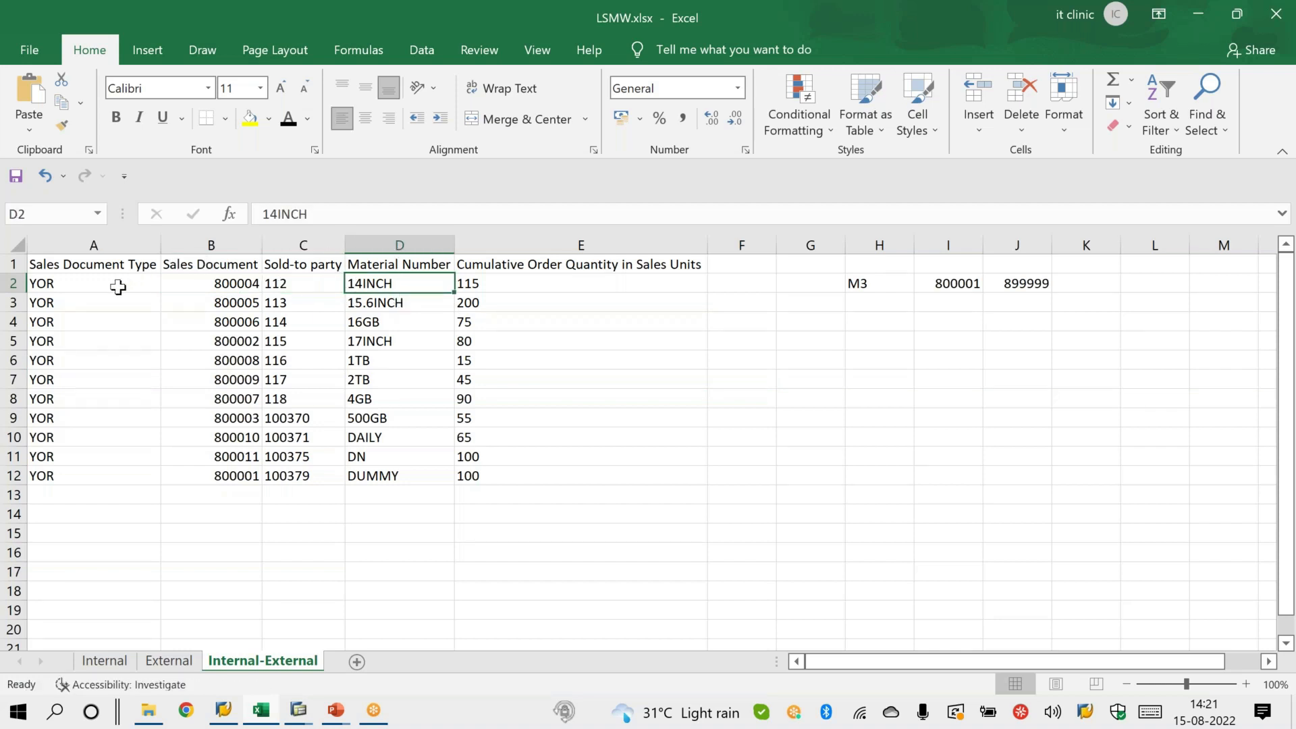
Left-align the YOR order data in A2:E12 and copy it without the header row.
{"action": "left_click_drag", "start_coordinate": [101, 283], "coordinate": [463, 472]}
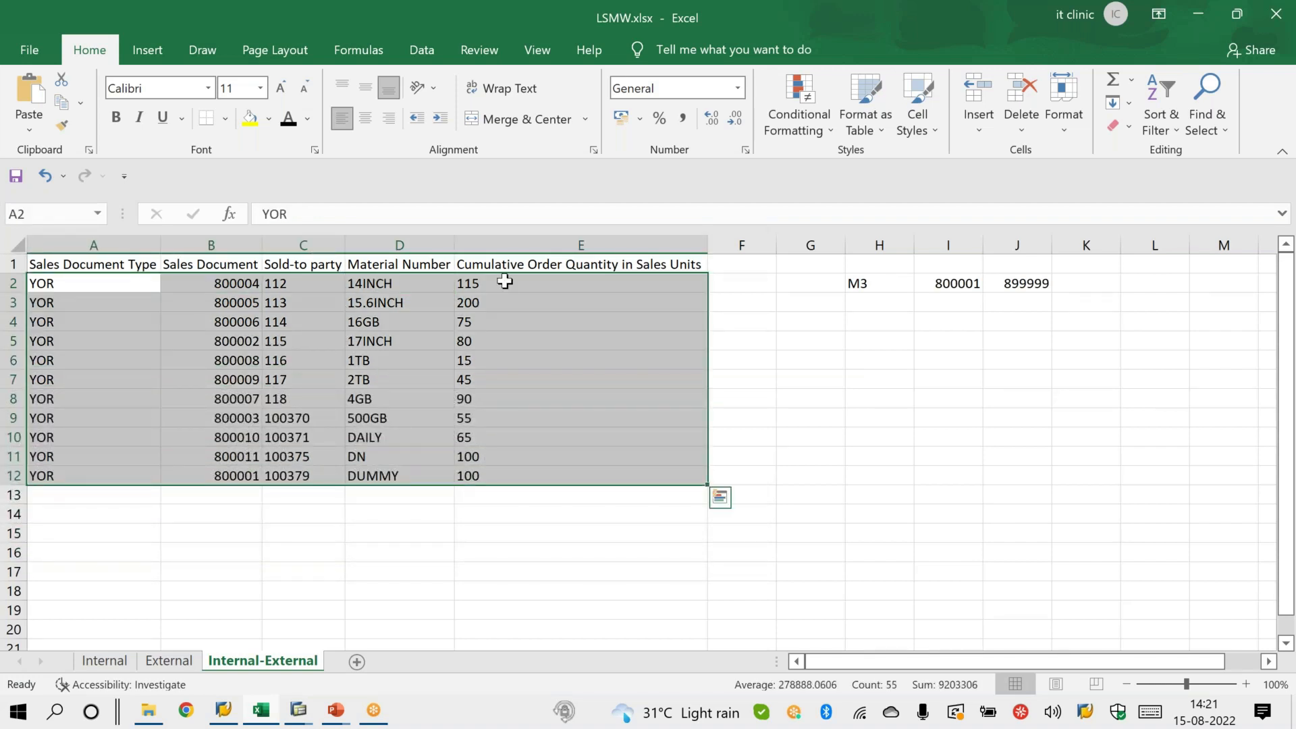
{"action": "left_click", "coordinate": [389, 121]}
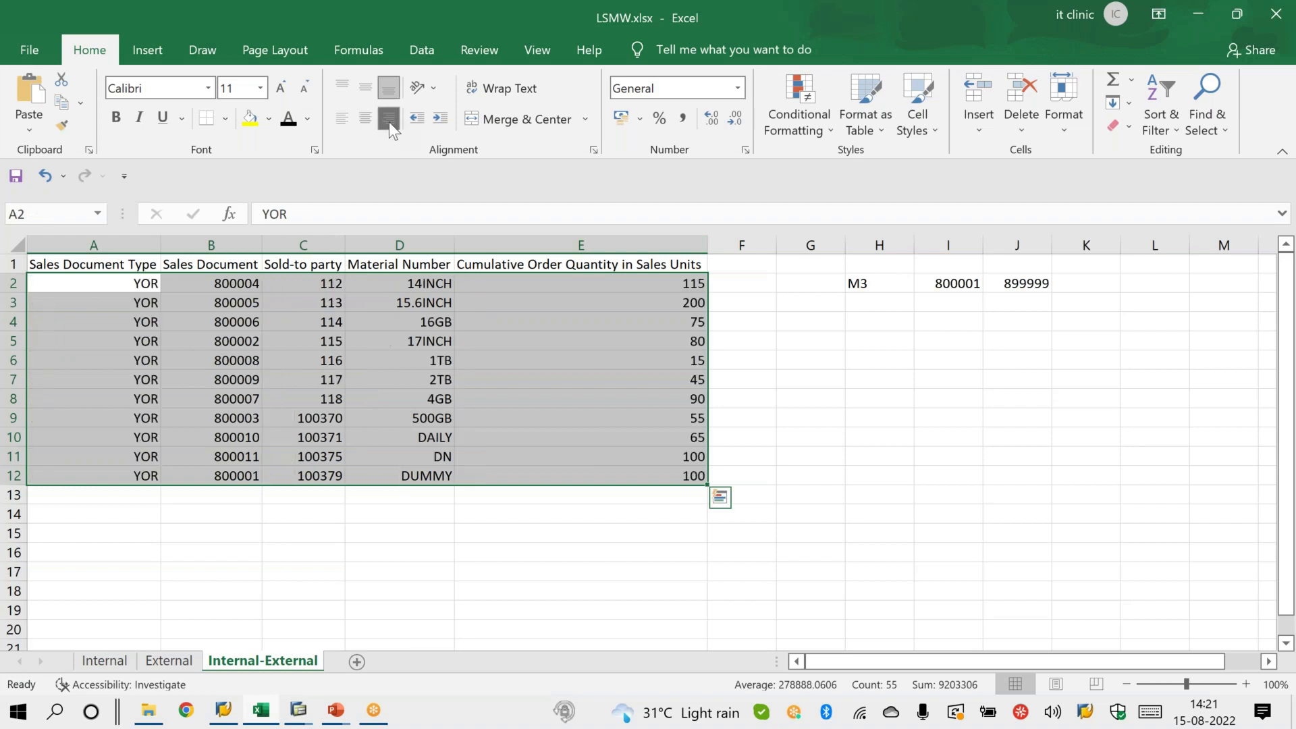
{"action": "left_click", "coordinate": [343, 120]}
{"action": "key", "text": "ctrl+c"}
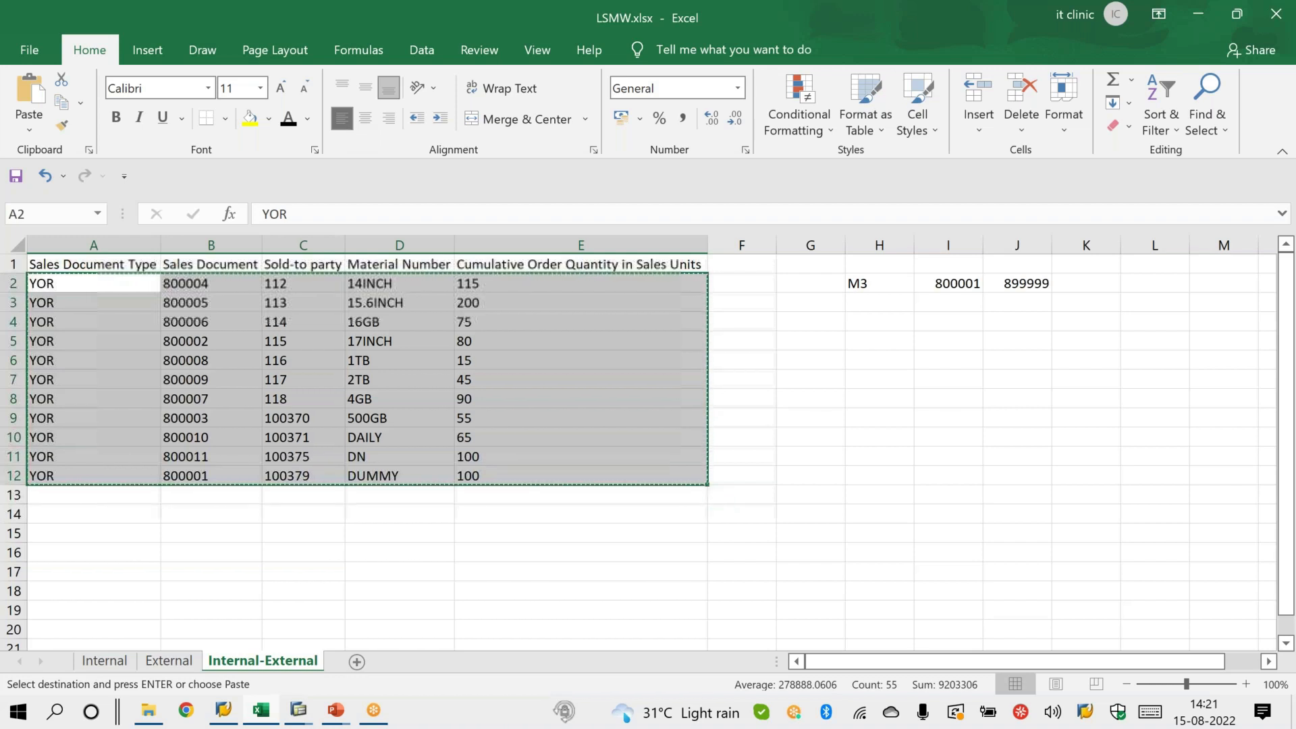
Open Notepad and paste the copied order rows into an empty document.
{"action": "left_click", "coordinate": [56, 710]}
{"action": "type", "text": "NOTE"}
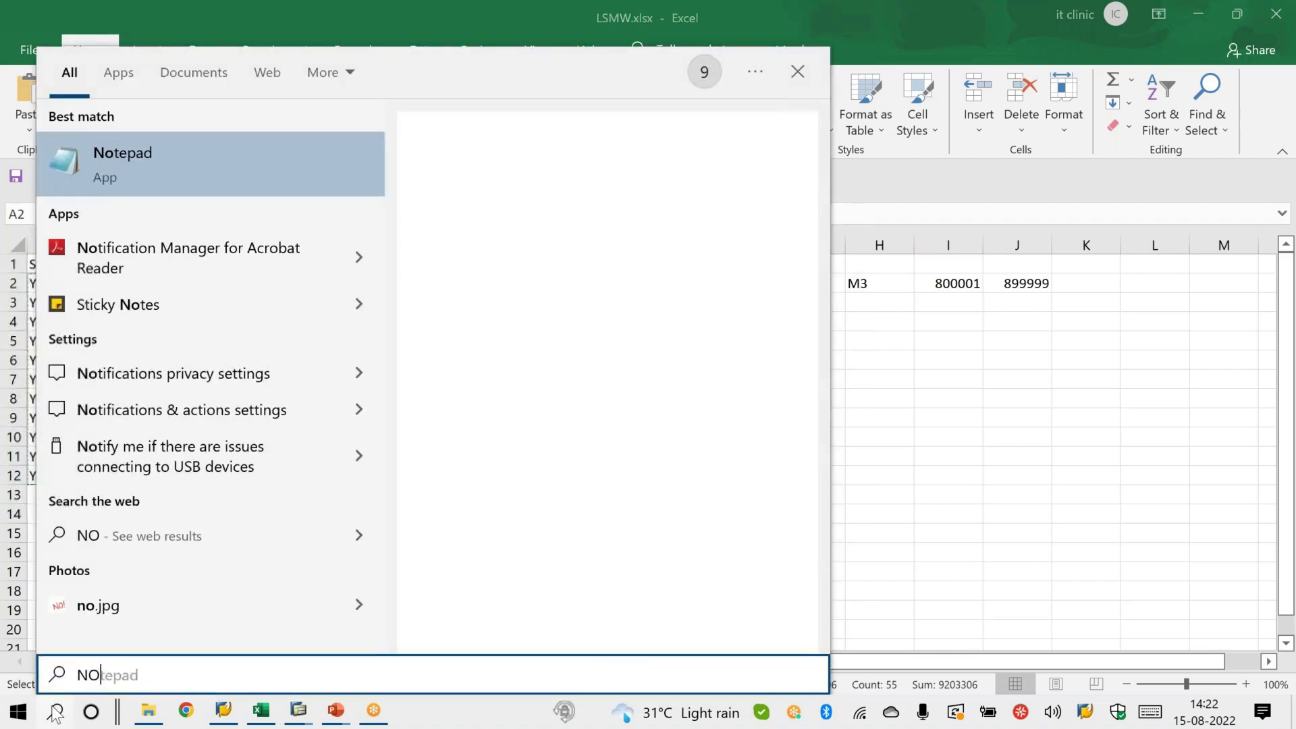
{"action": "left_click", "coordinate": [166, 191]}
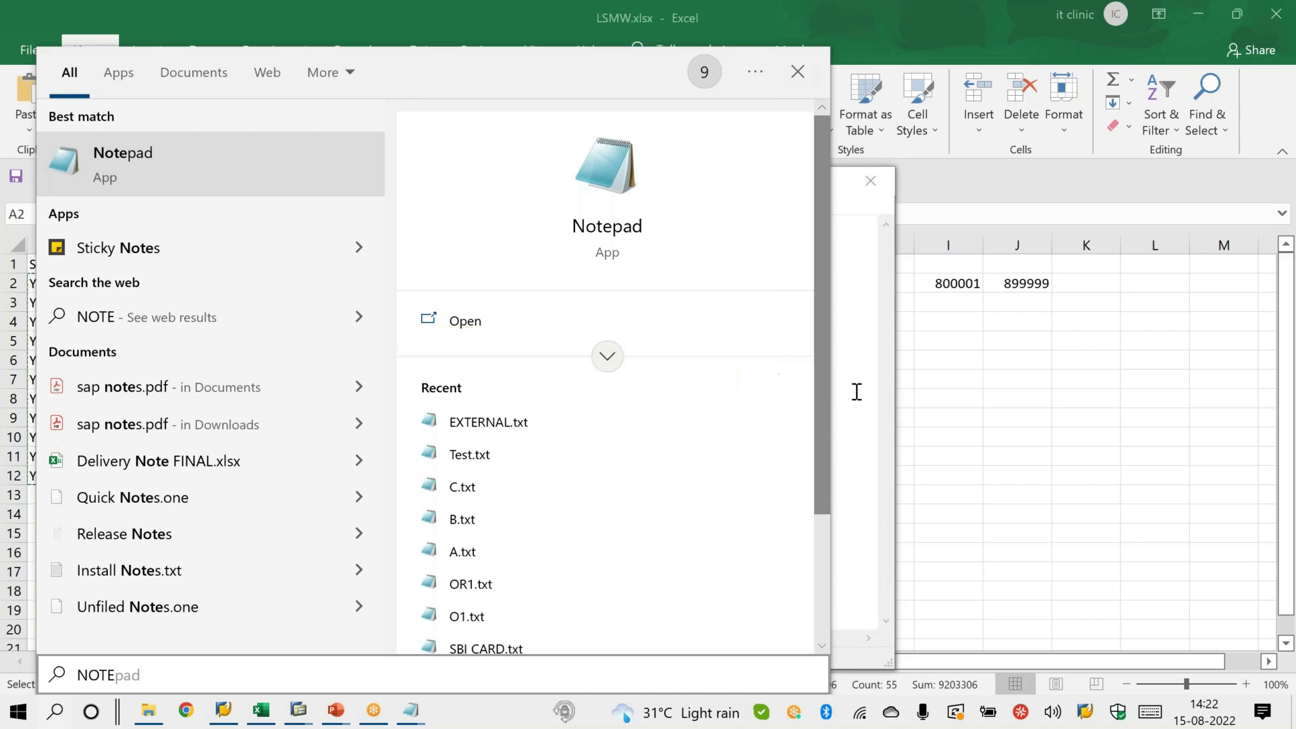
{"action": "left_click", "coordinate": [857, 391]}
{"action": "key", "text": "ctrl+v"}
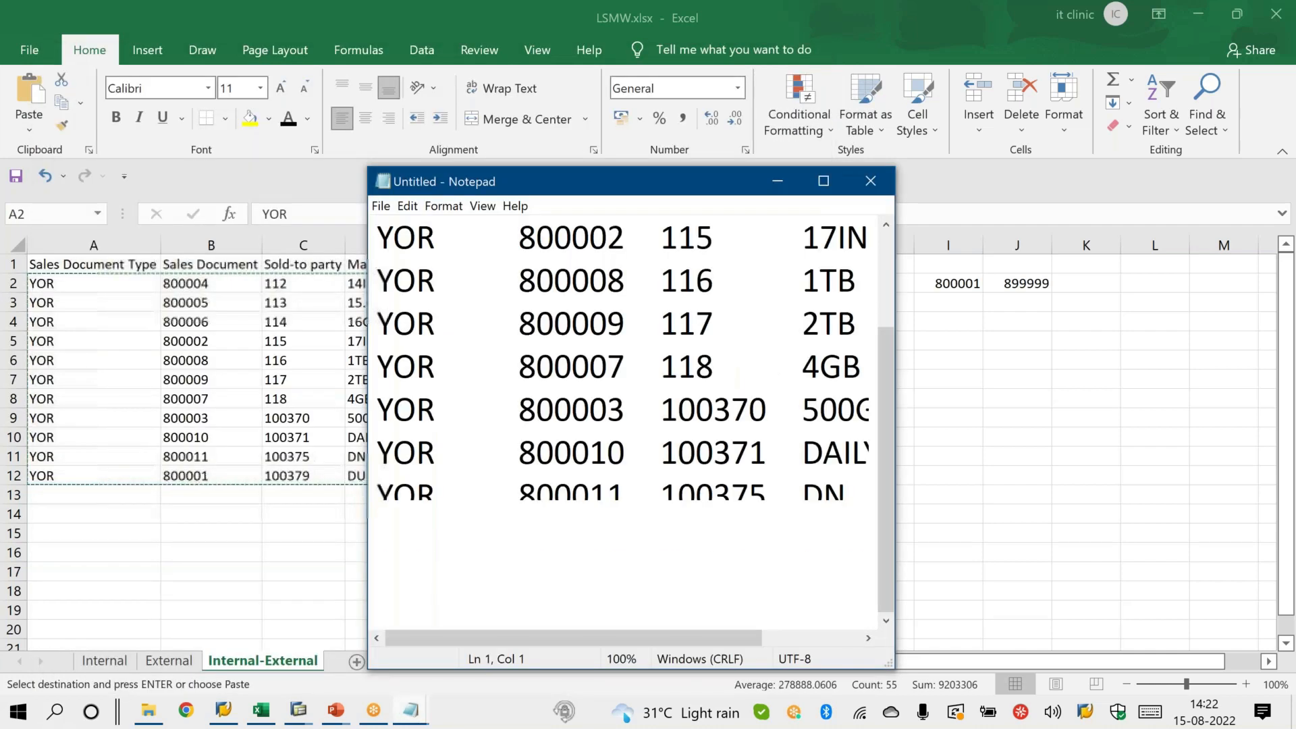
Save the text document as EXTERNAL.txt on the Desktop, replacing the existing file, and close Notepad.
{"action": "key", "text": "ctrl+s"}
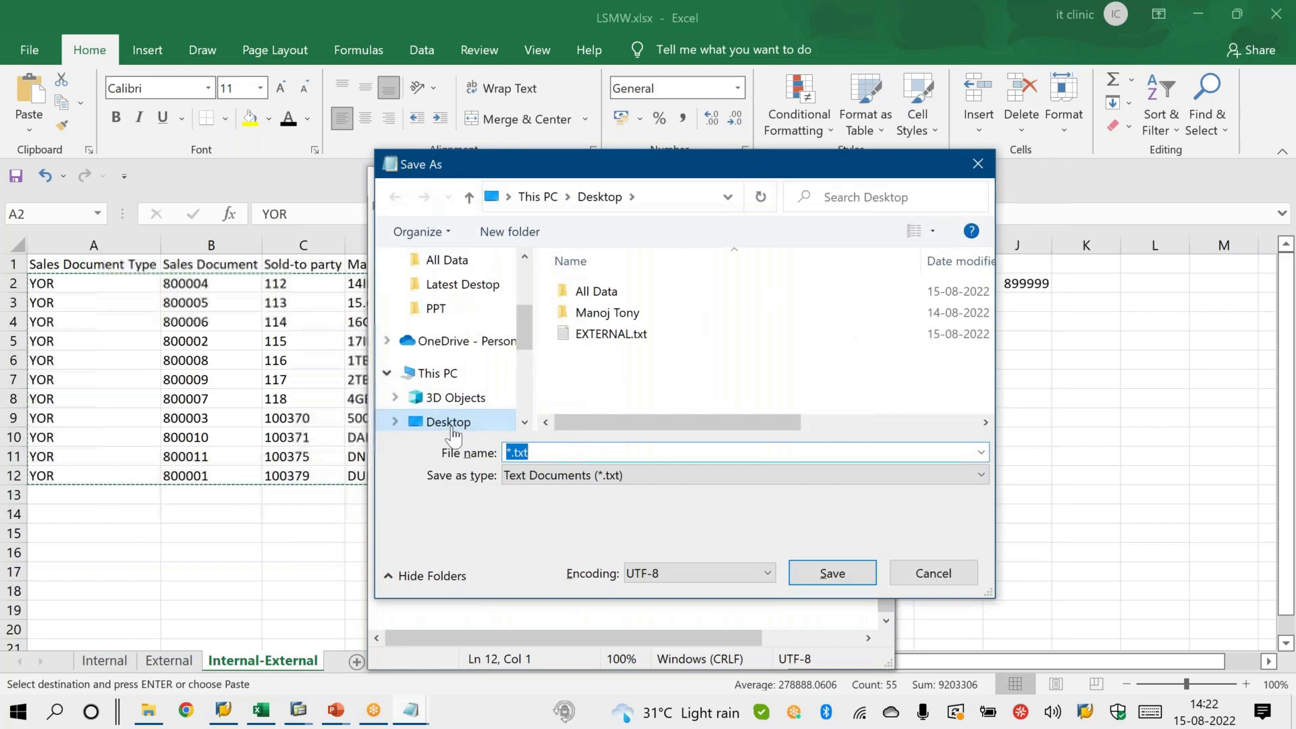
{"action": "left_click", "coordinate": [512, 453]}
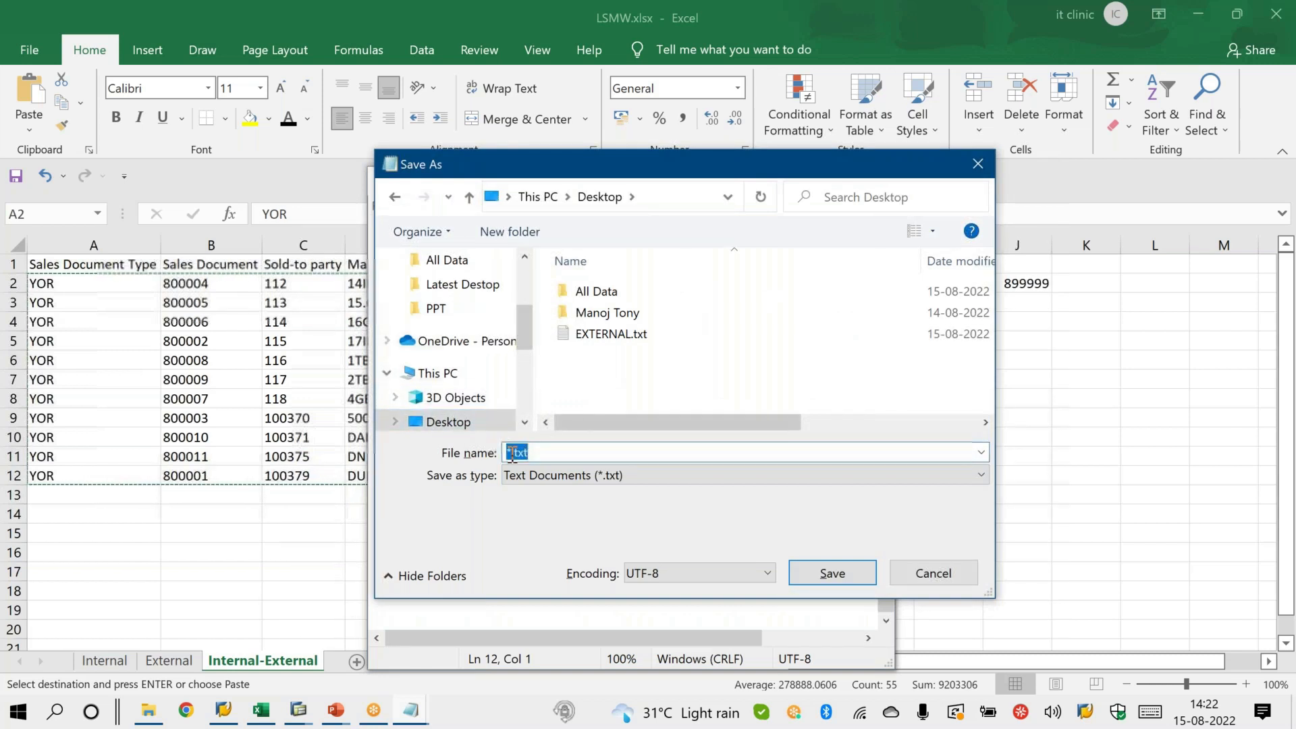
{"action": "left_click", "coordinate": [511, 453]}
{"action": "key", "text": "BackSpace"}
{"action": "key", "text": "BackSpace"}
{"action": "type", "text": "EXTERNAL"}
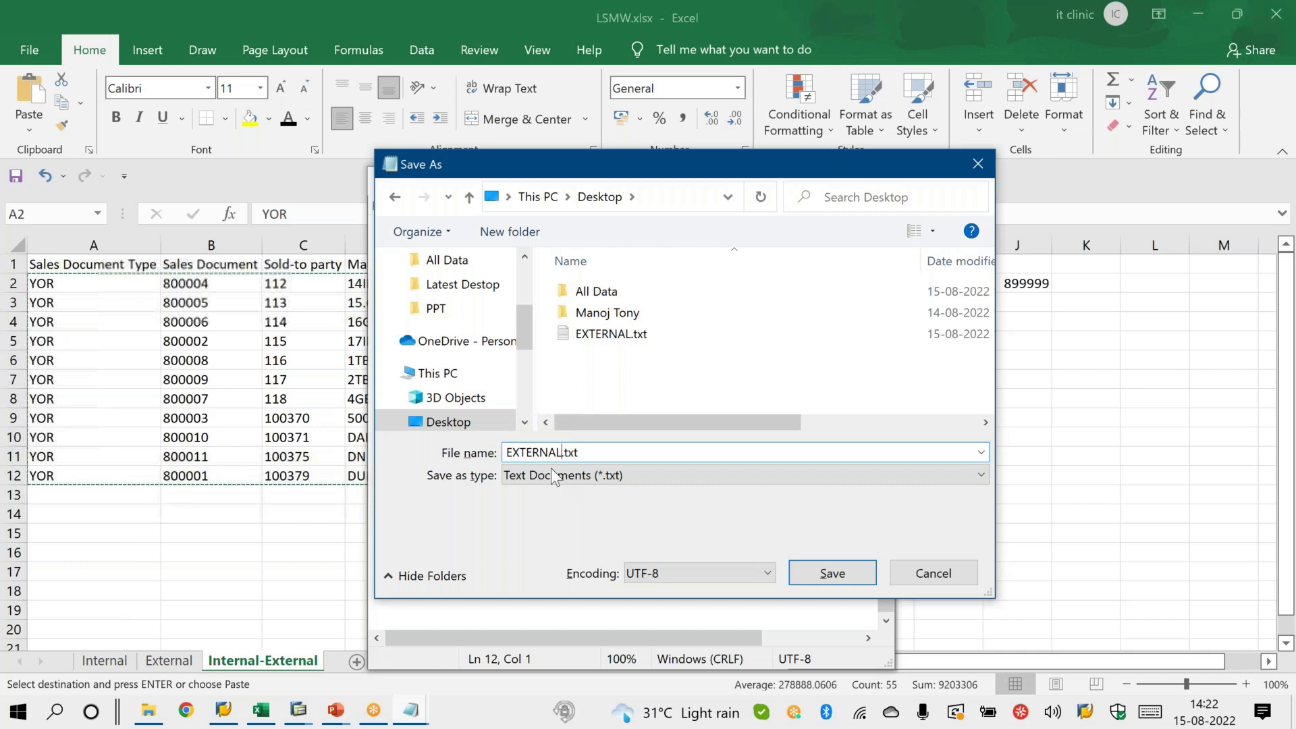
{"action": "left_click", "coordinate": [832, 573]}
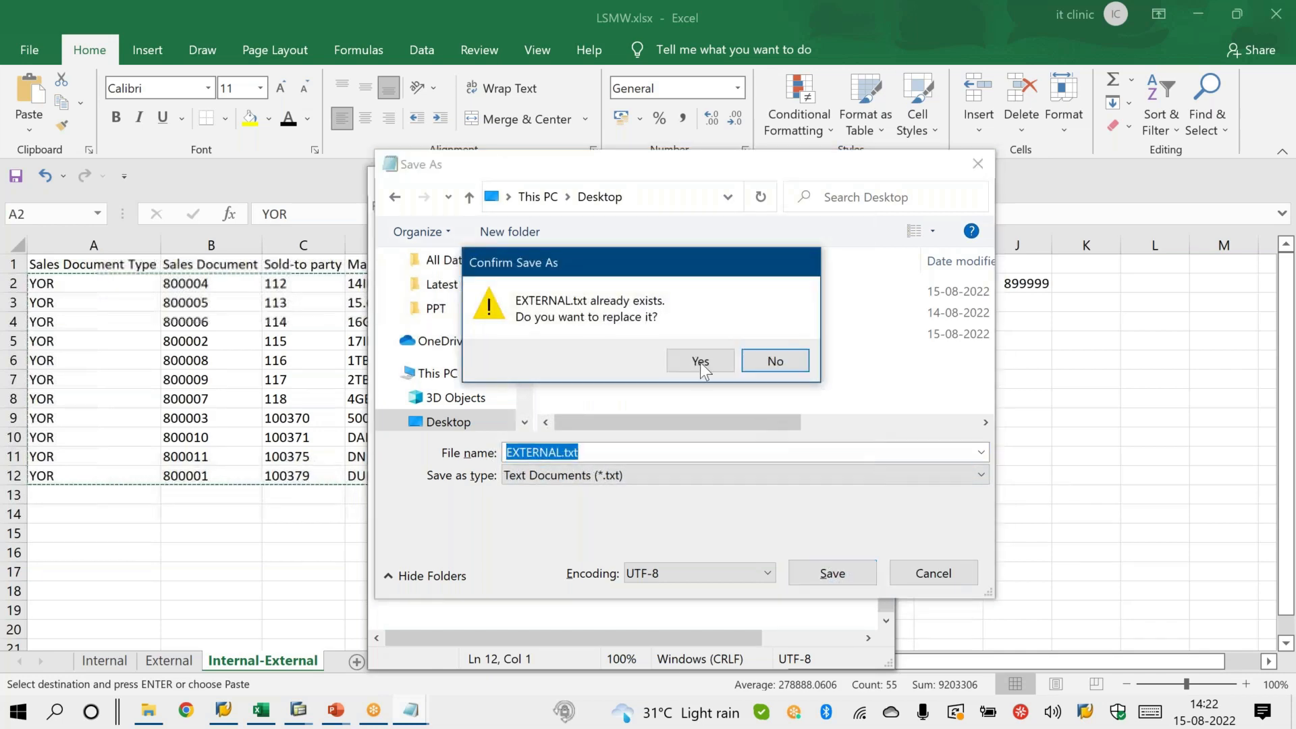
{"action": "left_click", "coordinate": [700, 361]}
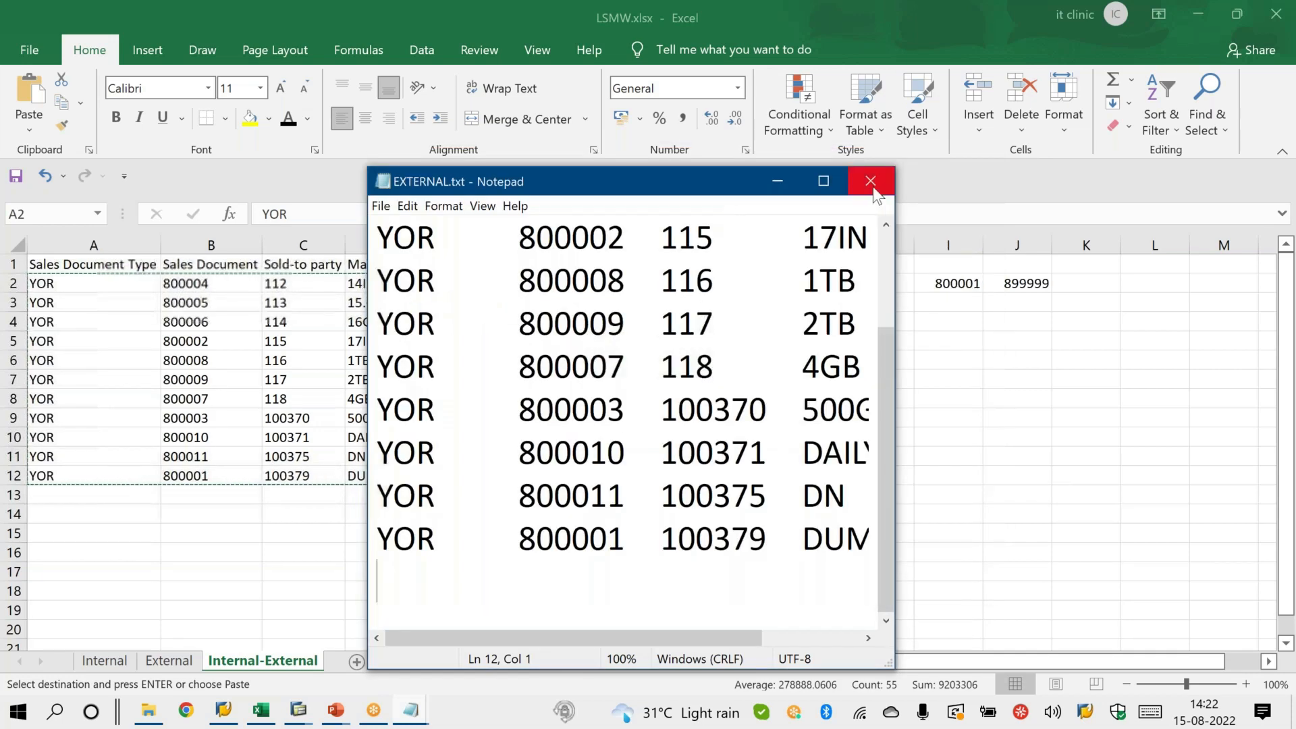
{"action": "key", "text": "ctrl+n"}
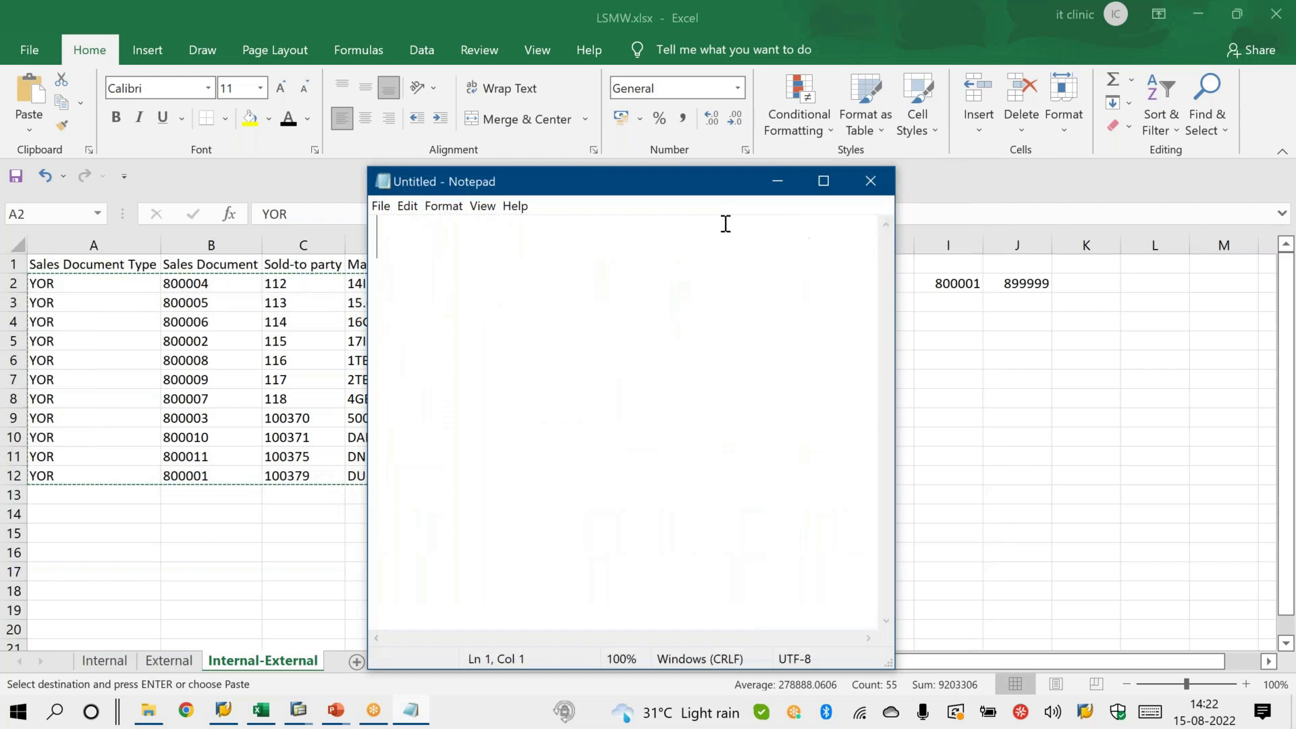
{"action": "left_click", "coordinate": [871, 181]}
Switch to the trade sales session in SAP, start transaction LSMW and open the process steps of project YVA01.
{"action": "left_click", "coordinate": [297, 710]}
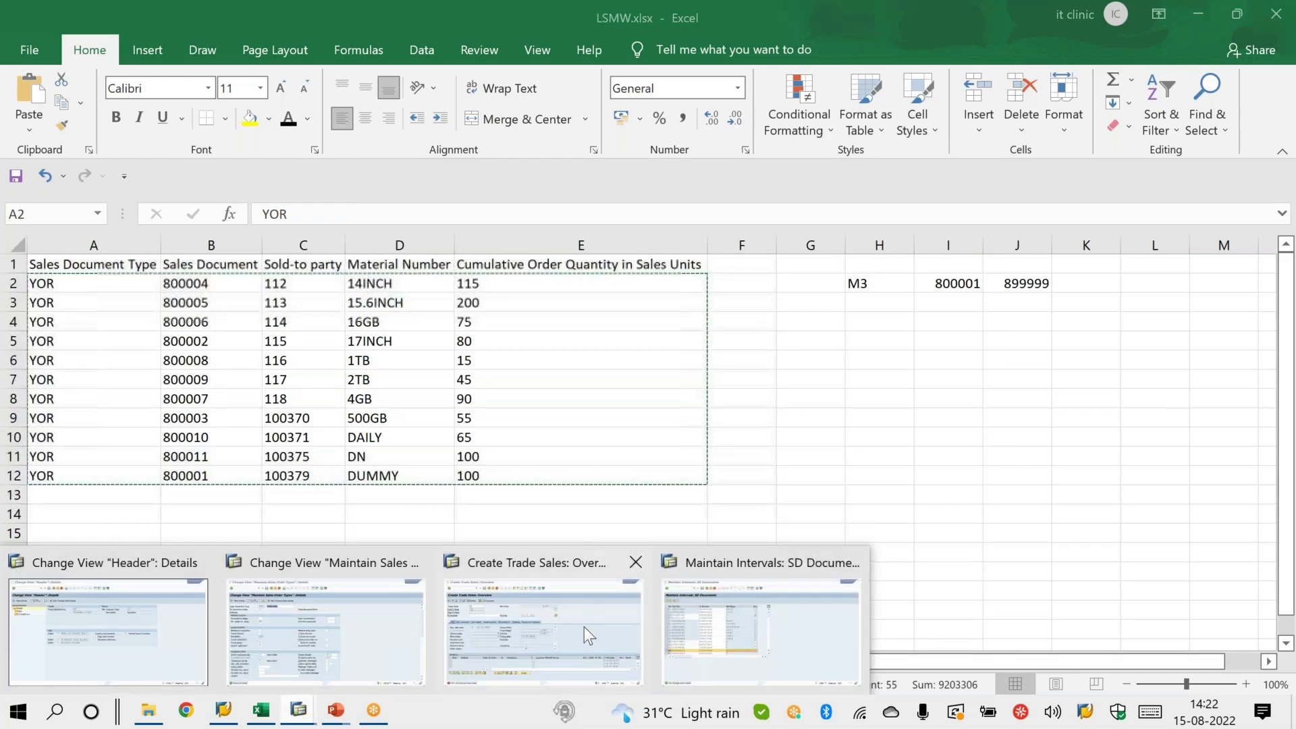
{"action": "left_click", "coordinate": [584, 626]}
{"action": "left_click", "coordinate": [146, 66]}
{"action": "type", "text": "/NLSMW"}
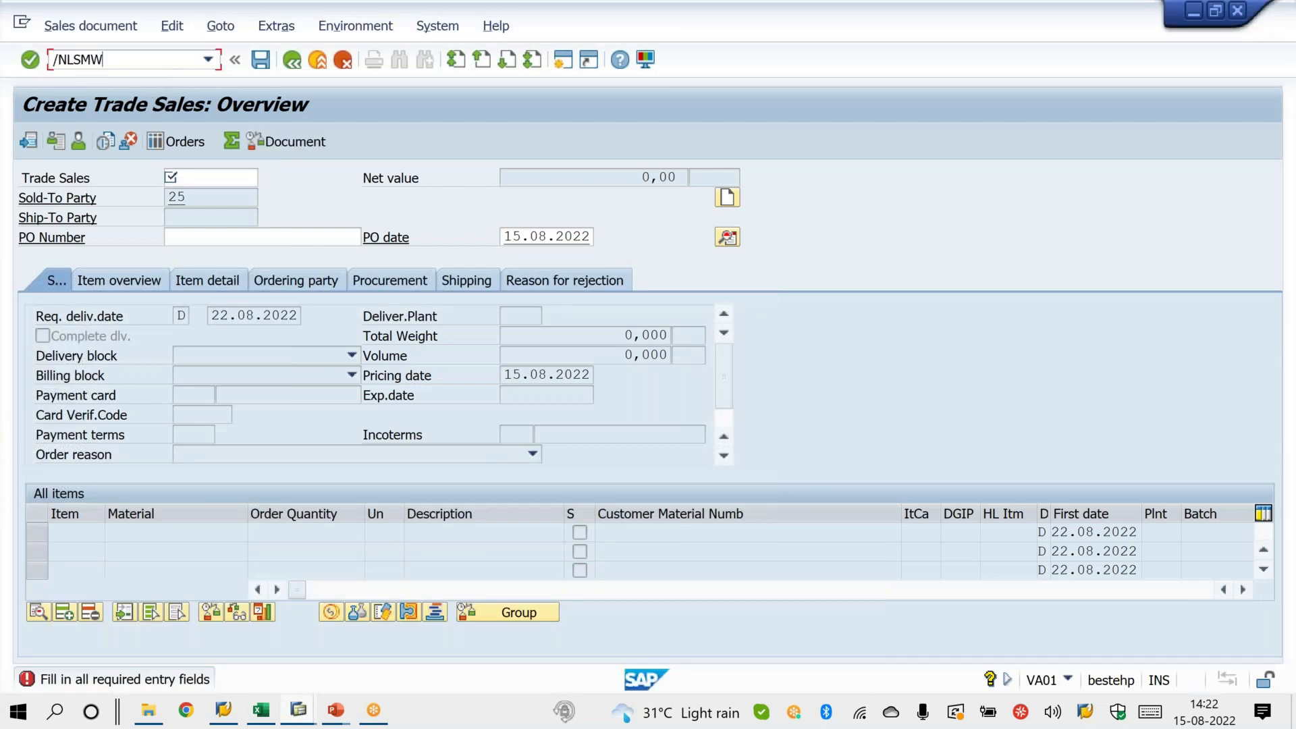
{"action": "key", "text": "Return"}
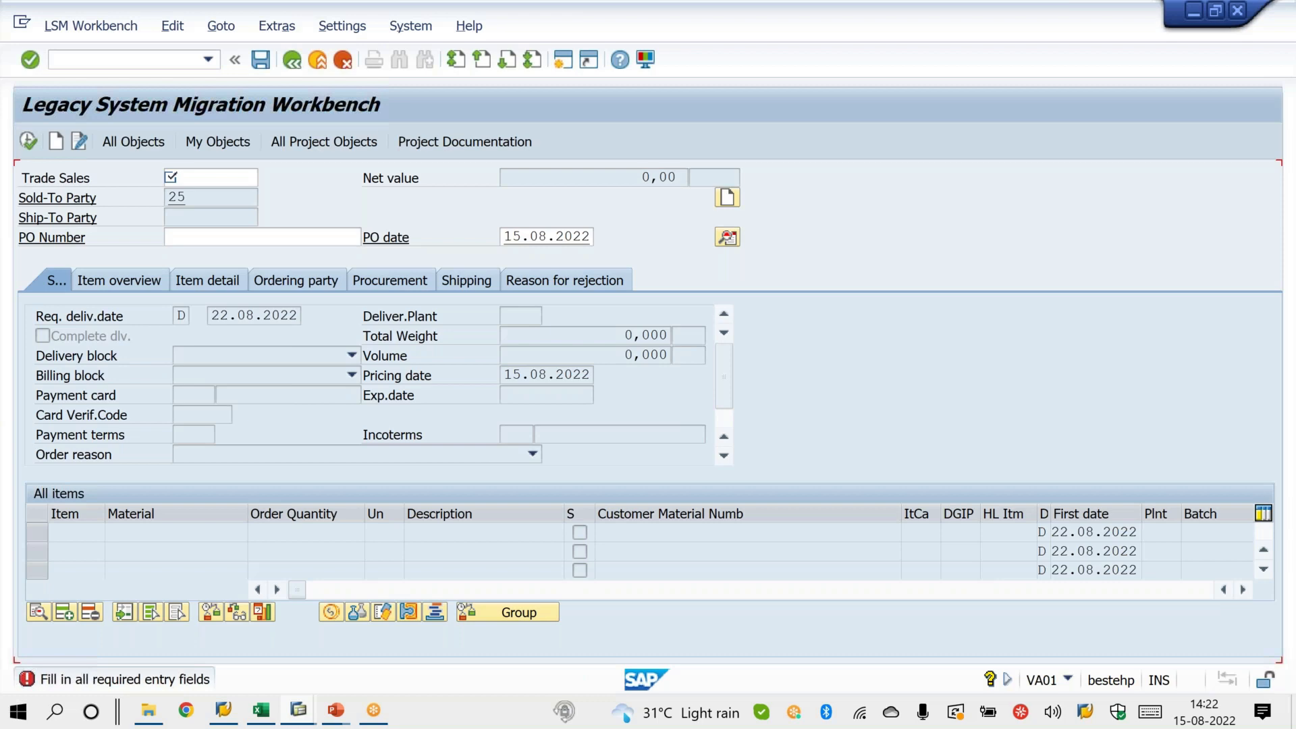
{"action": "left_click", "coordinate": [30, 142]}
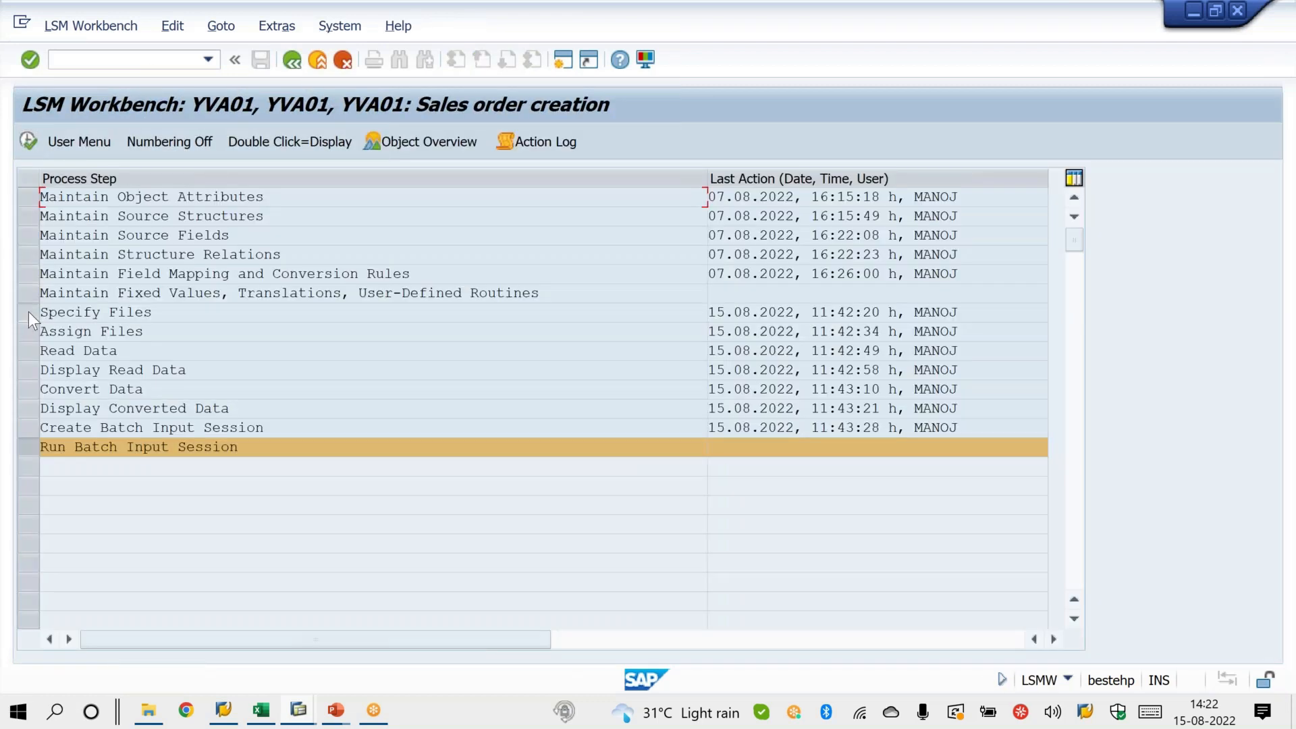
In the Specify Files step, set EXTERNAL.txt from the Desktop as the BATCH legacy data file and save the file settings.
{"action": "left_click", "coordinate": [28, 311]}
{"action": "left_click", "coordinate": [31, 147]}
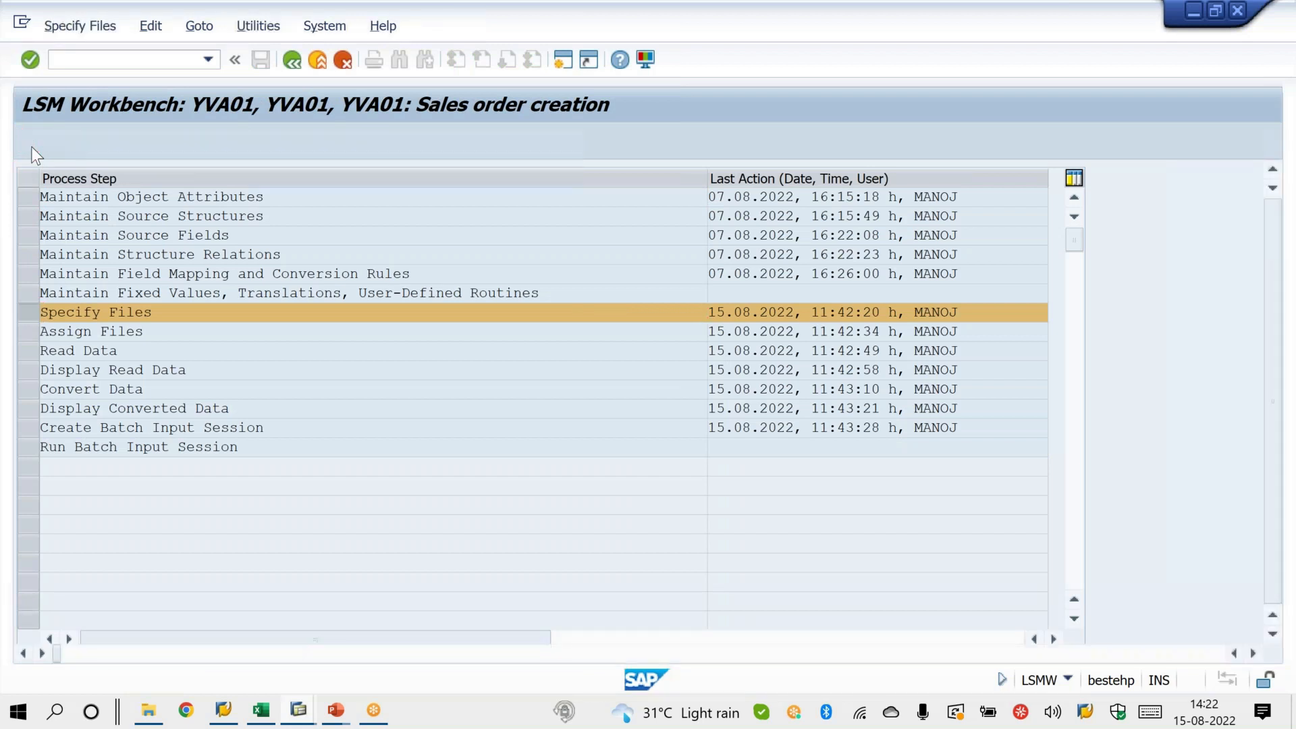
{"action": "left_click", "coordinate": [31, 147]}
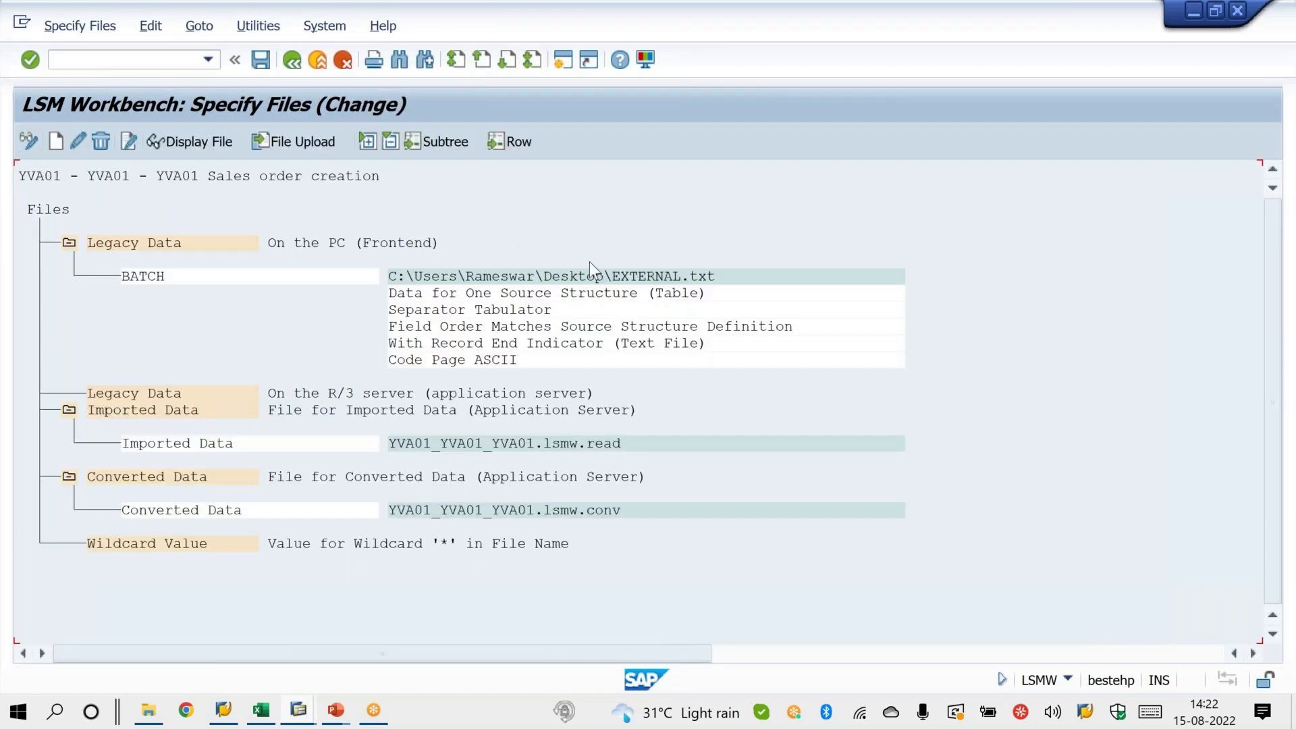
{"action": "double_click", "coordinate": [604, 274]}
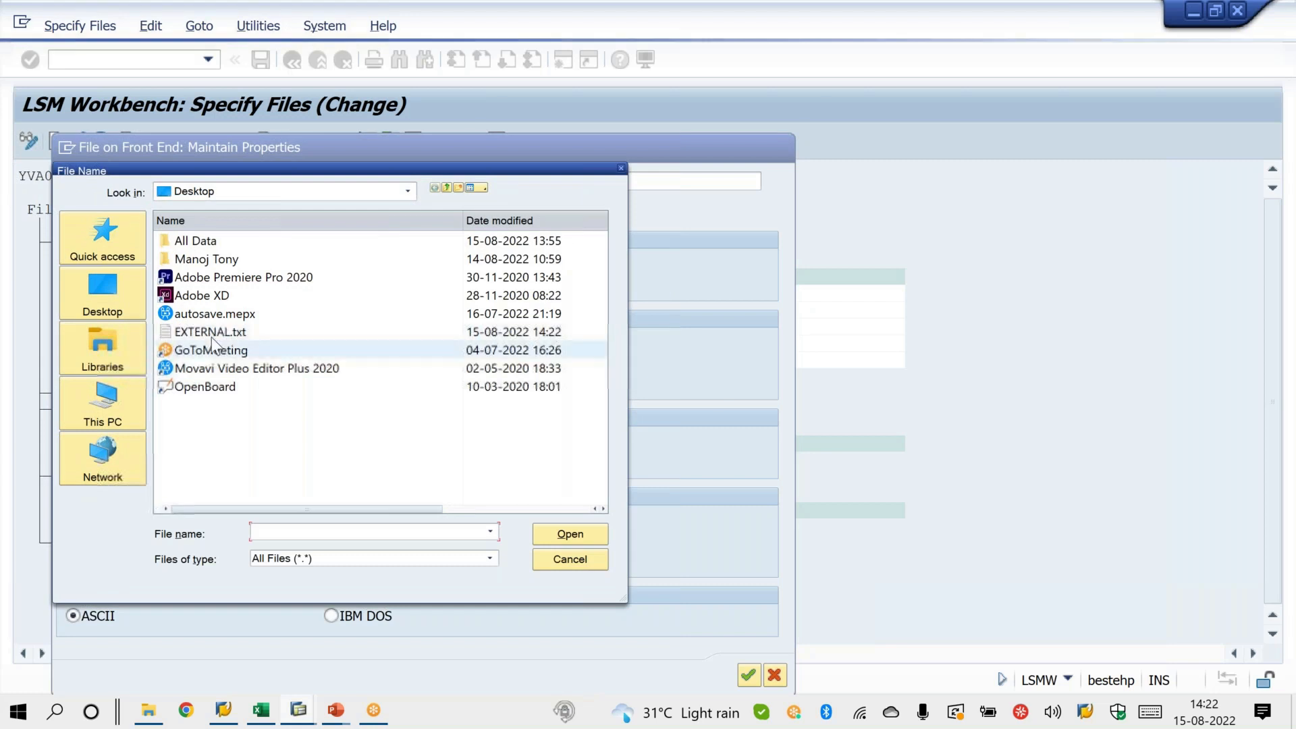
{"action": "double_click", "coordinate": [212, 334]}
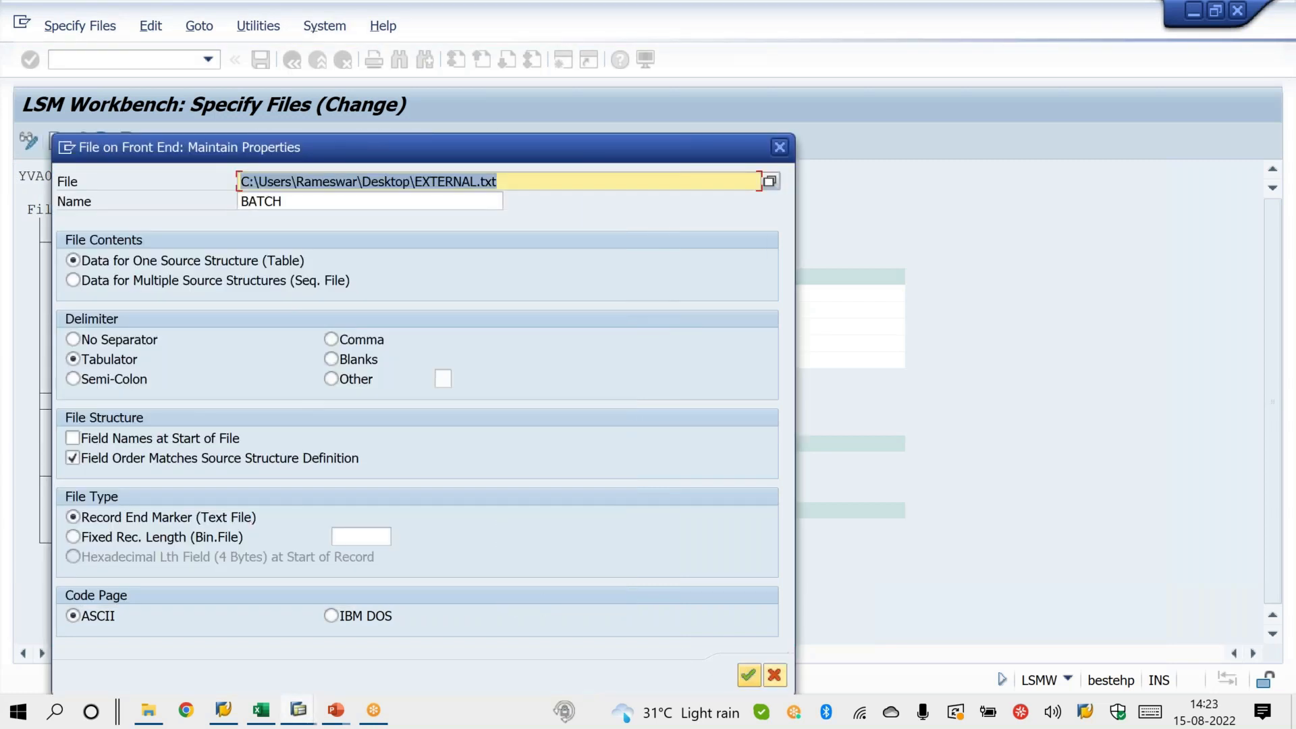
{"action": "left_click", "coordinate": [742, 672]}
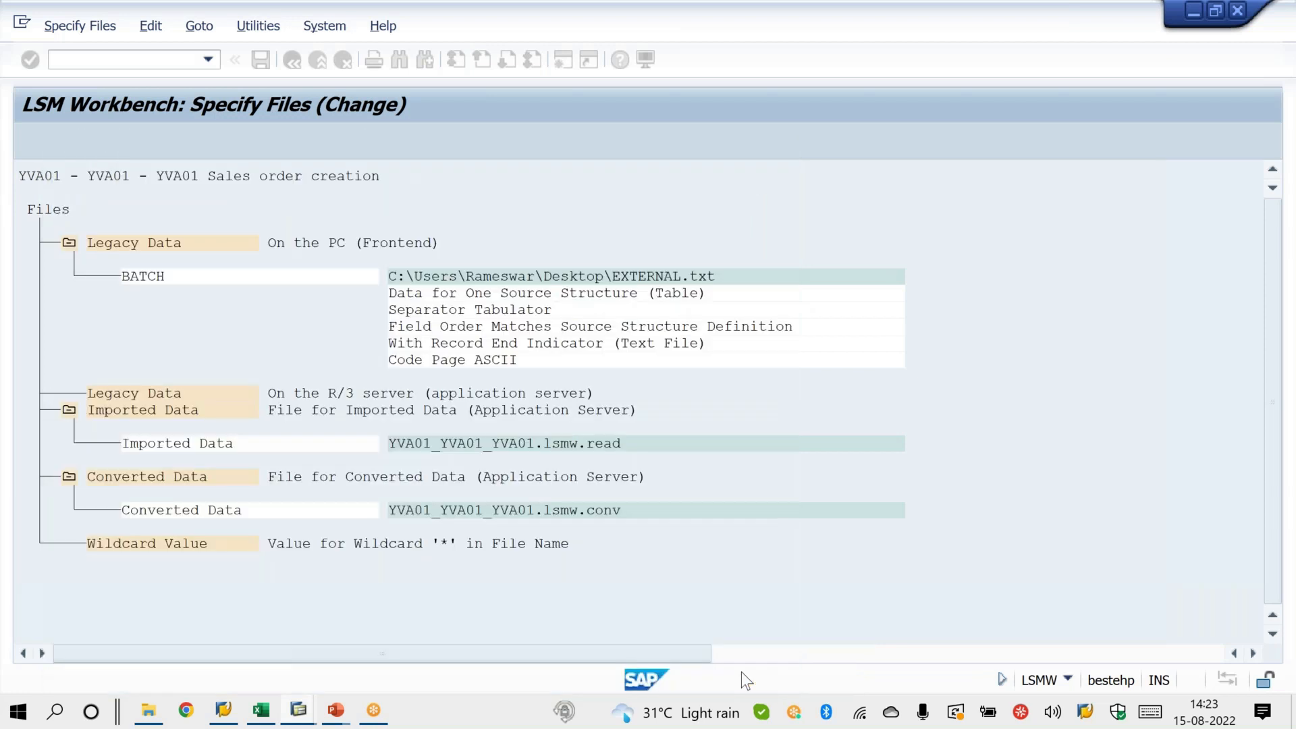
{"action": "left_click", "coordinate": [264, 67]}
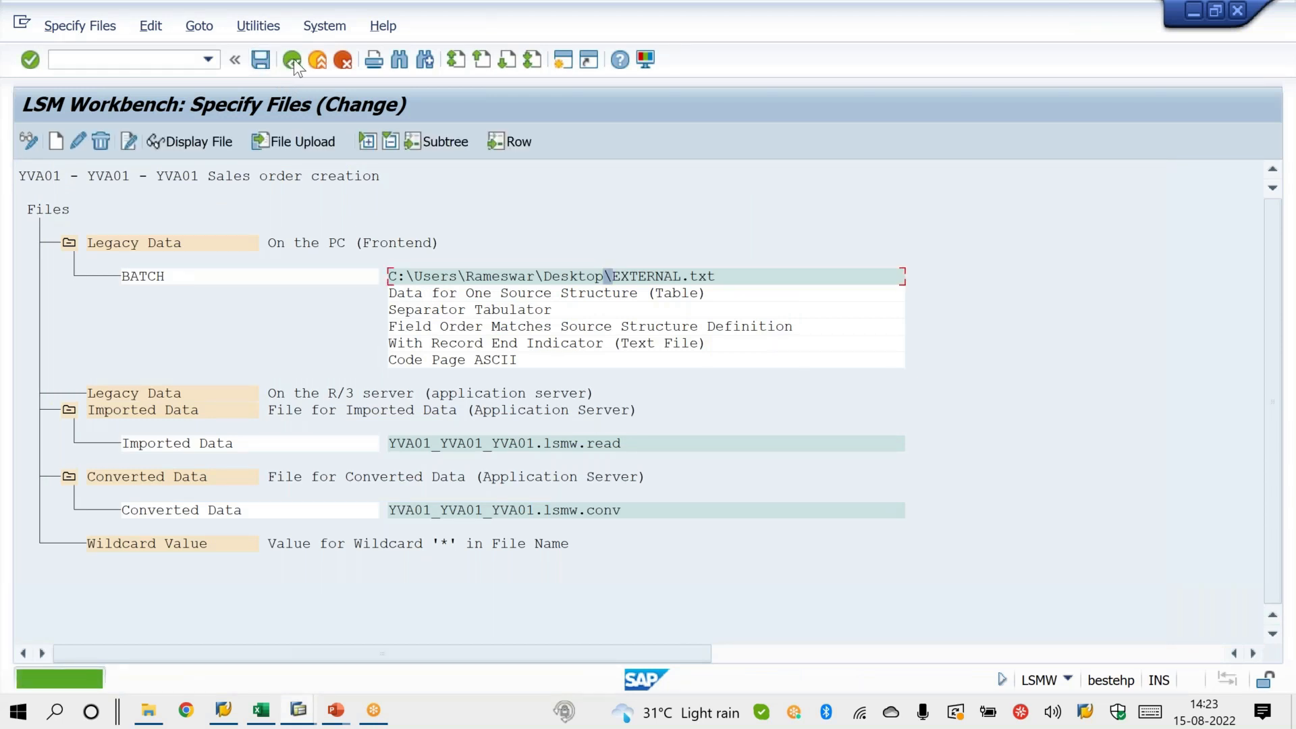
{"action": "left_click", "coordinate": [293, 59]}
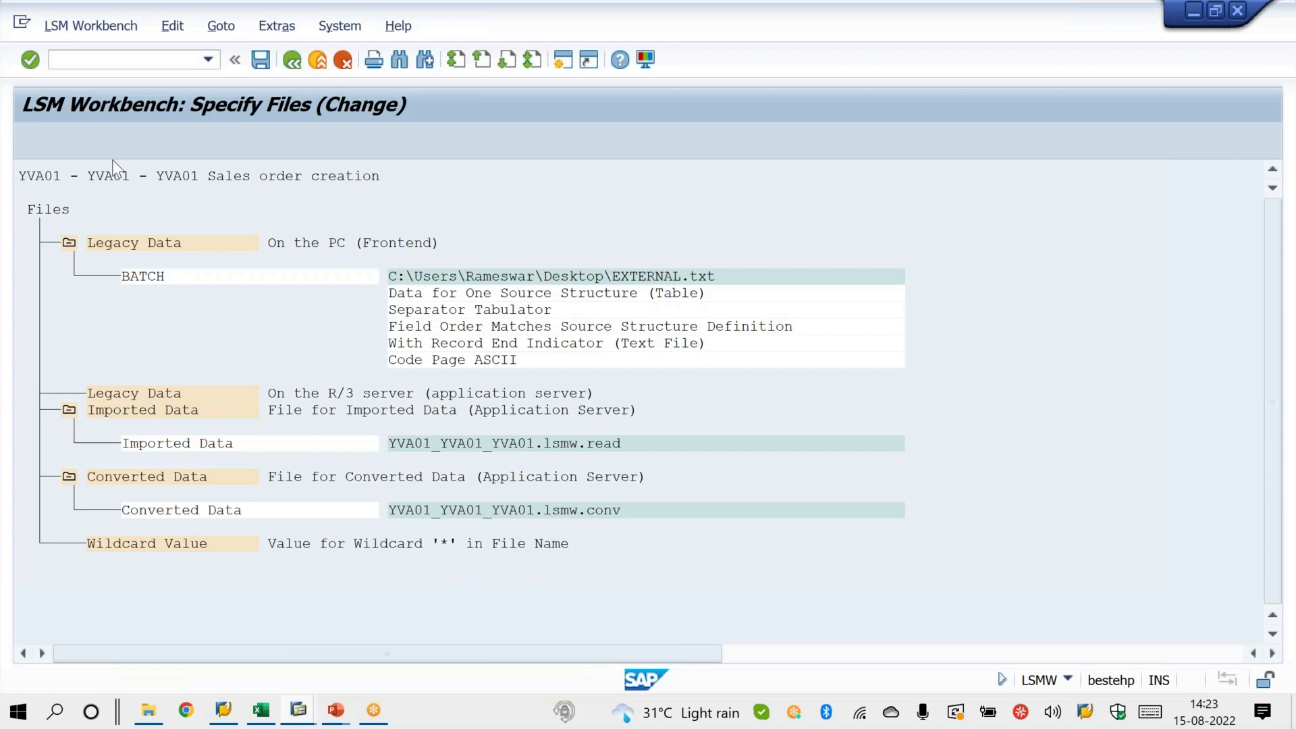
Open the Assign Files step in change mode and save the assignment of EXTERNAL.txt to source structure MKVA01.
{"action": "left_click", "coordinate": [30, 139]}
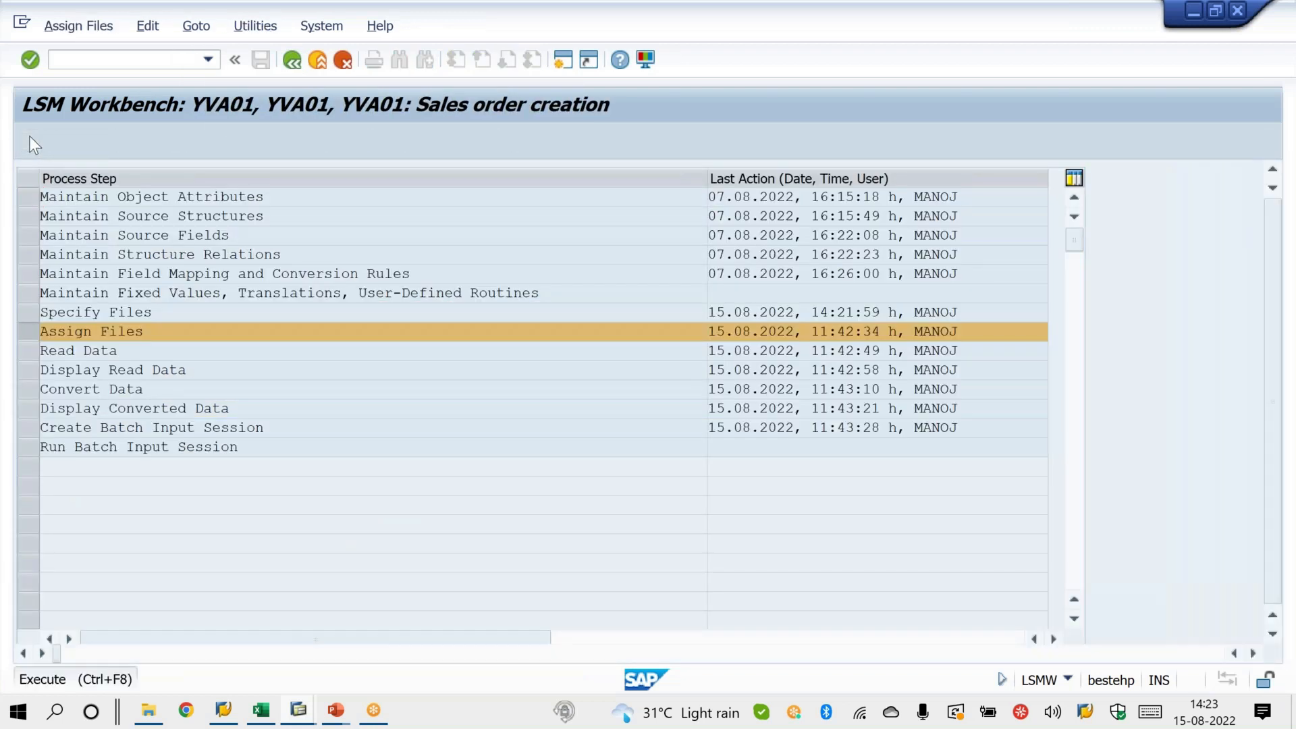
{"action": "left_click", "coordinate": [30, 138]}
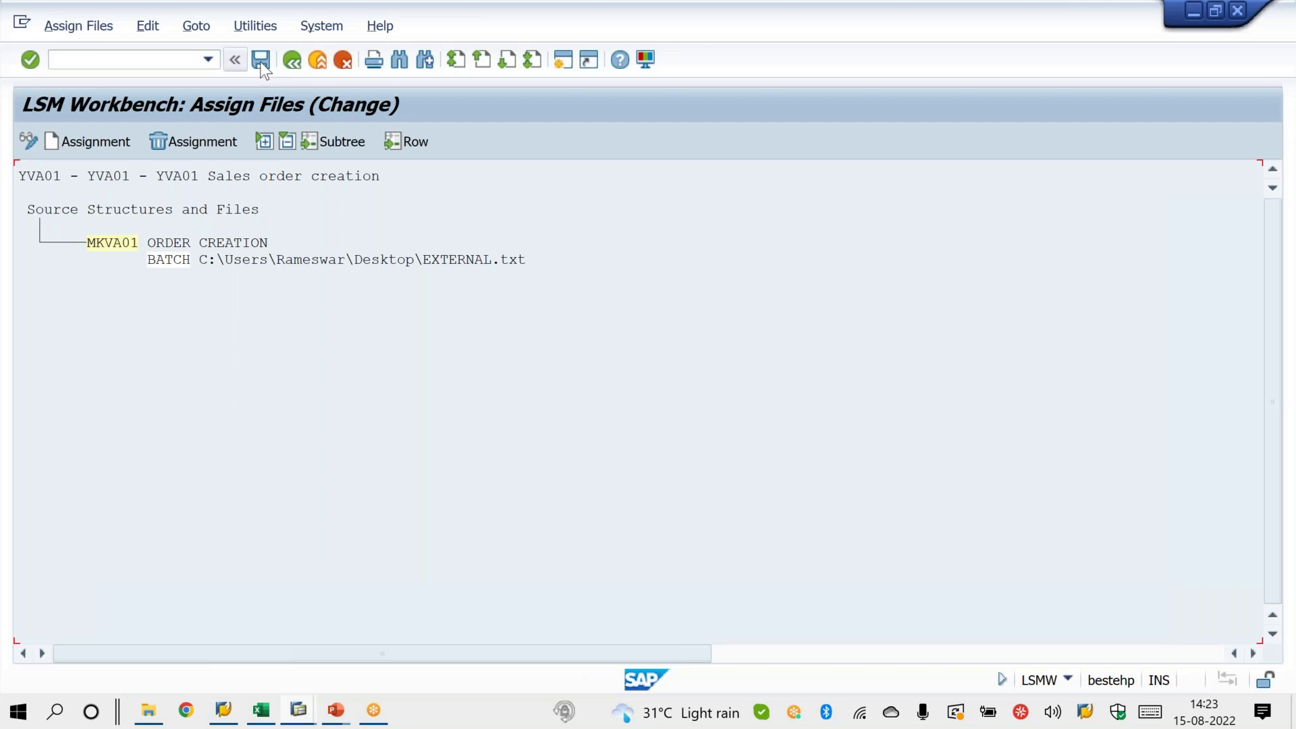
{"action": "left_click", "coordinate": [261, 61]}
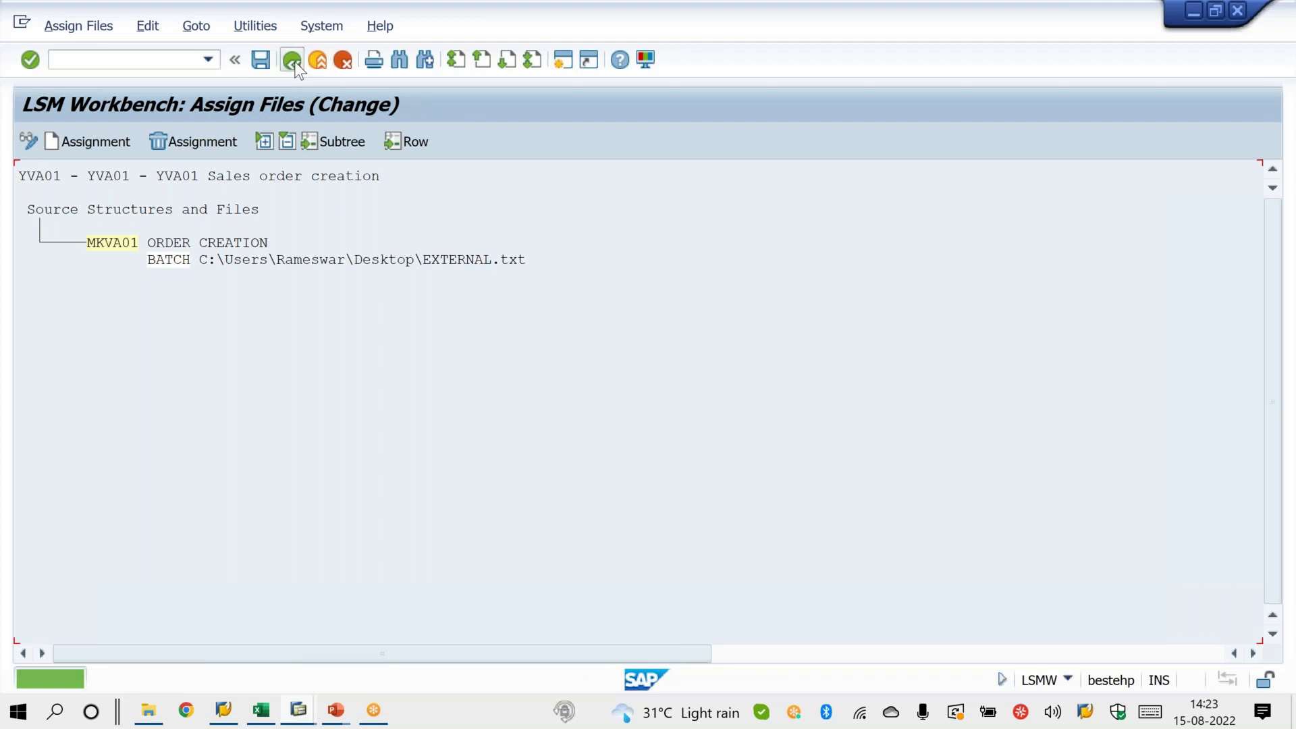
{"action": "left_click", "coordinate": [295, 64]}
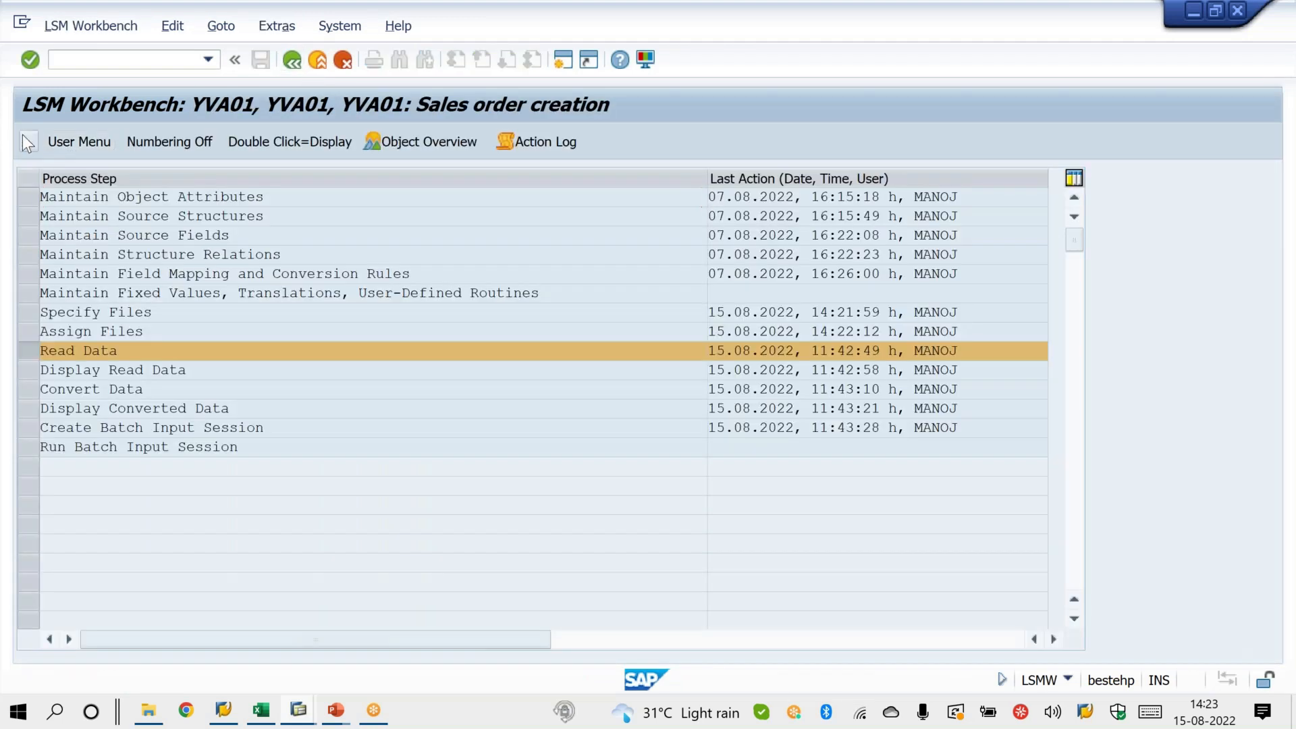
Run the Read Data step for all transactions, allowing access to EXTERNAL.txt, and return to the process steps.
{"action": "left_click", "coordinate": [26, 140]}
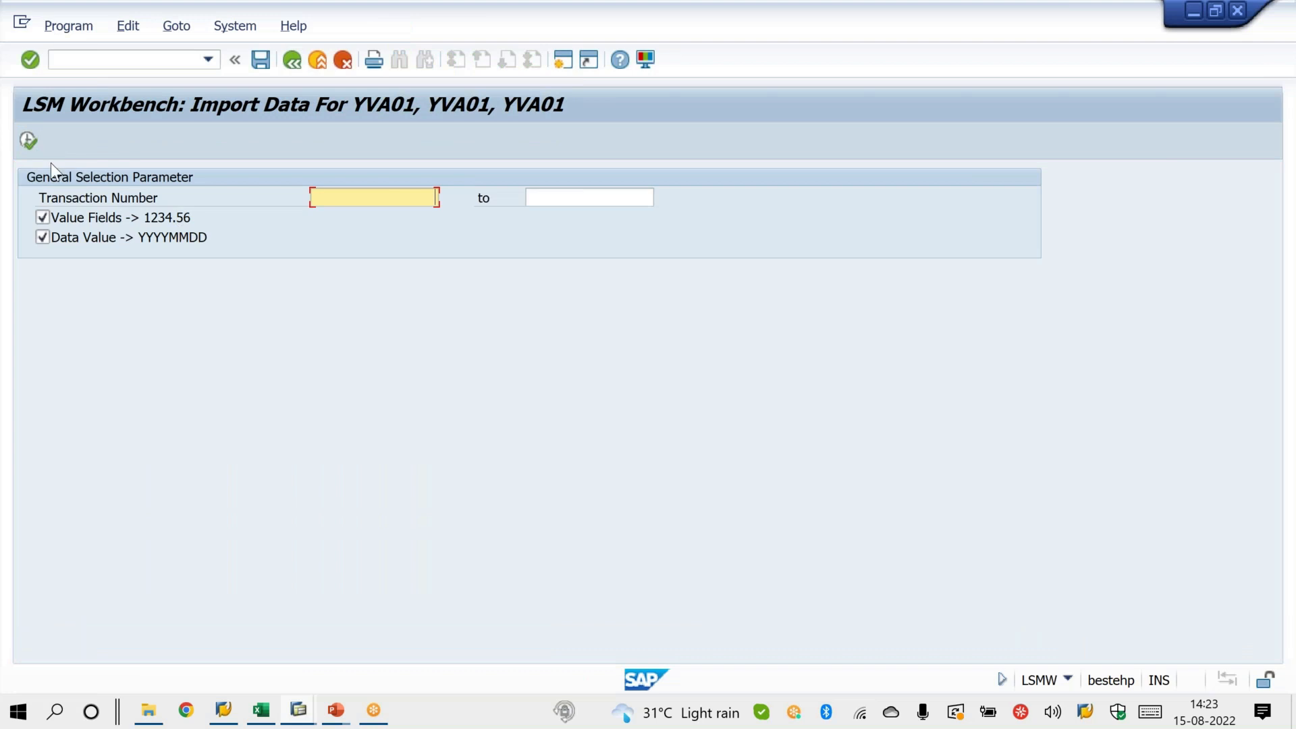
{"action": "left_click", "coordinate": [28, 142]}
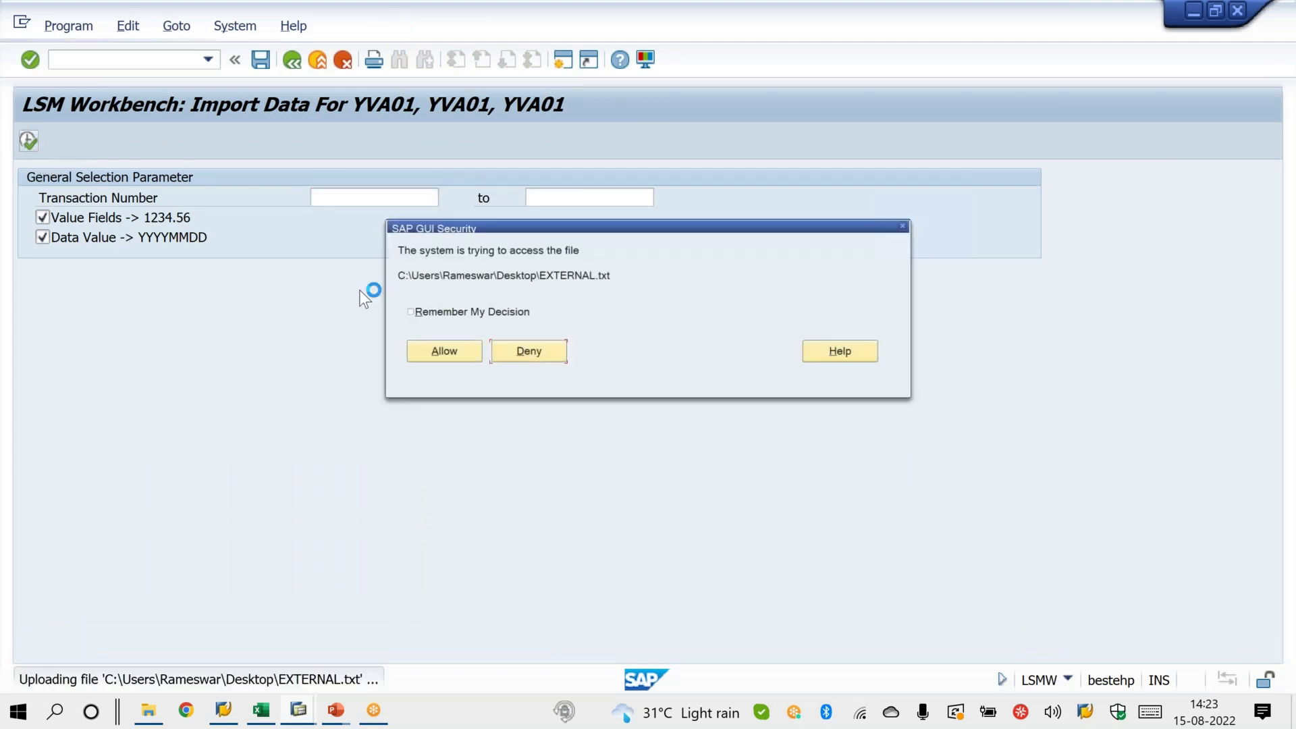
{"action": "left_click", "coordinate": [449, 351]}
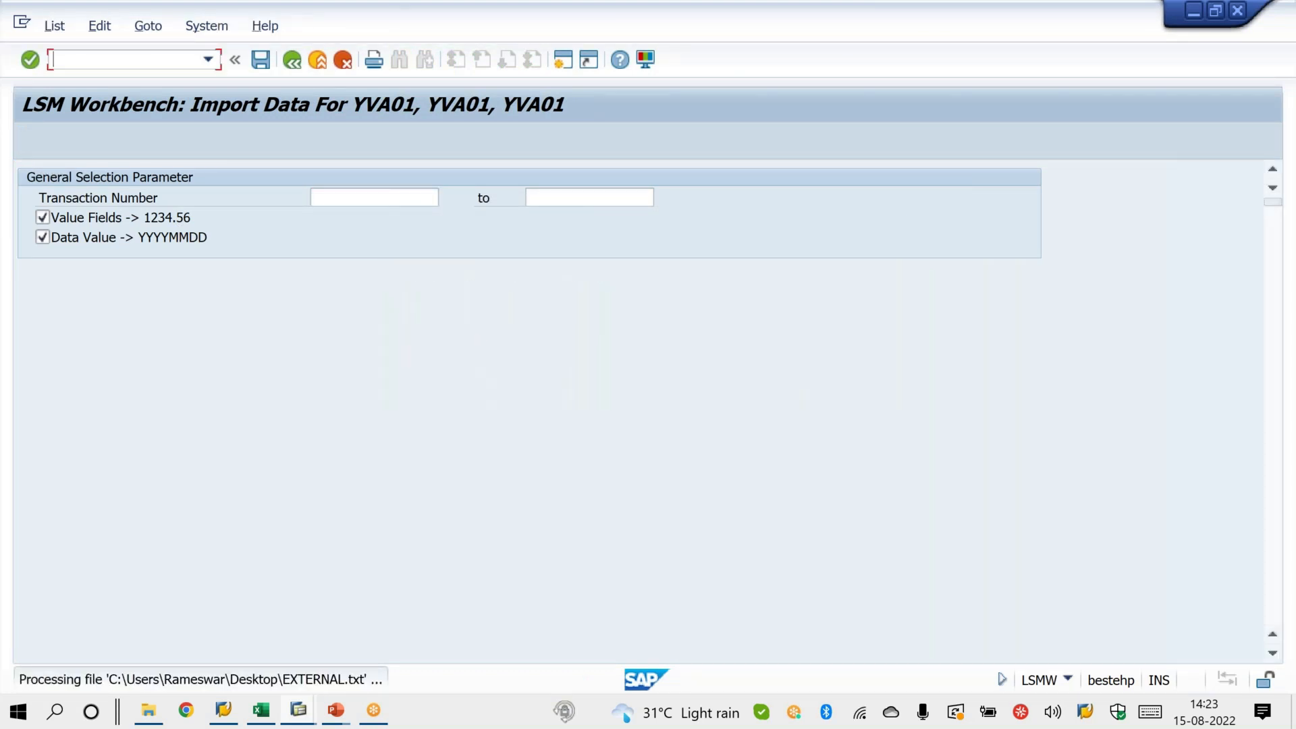
{"action": "left_click", "coordinate": [294, 66]}
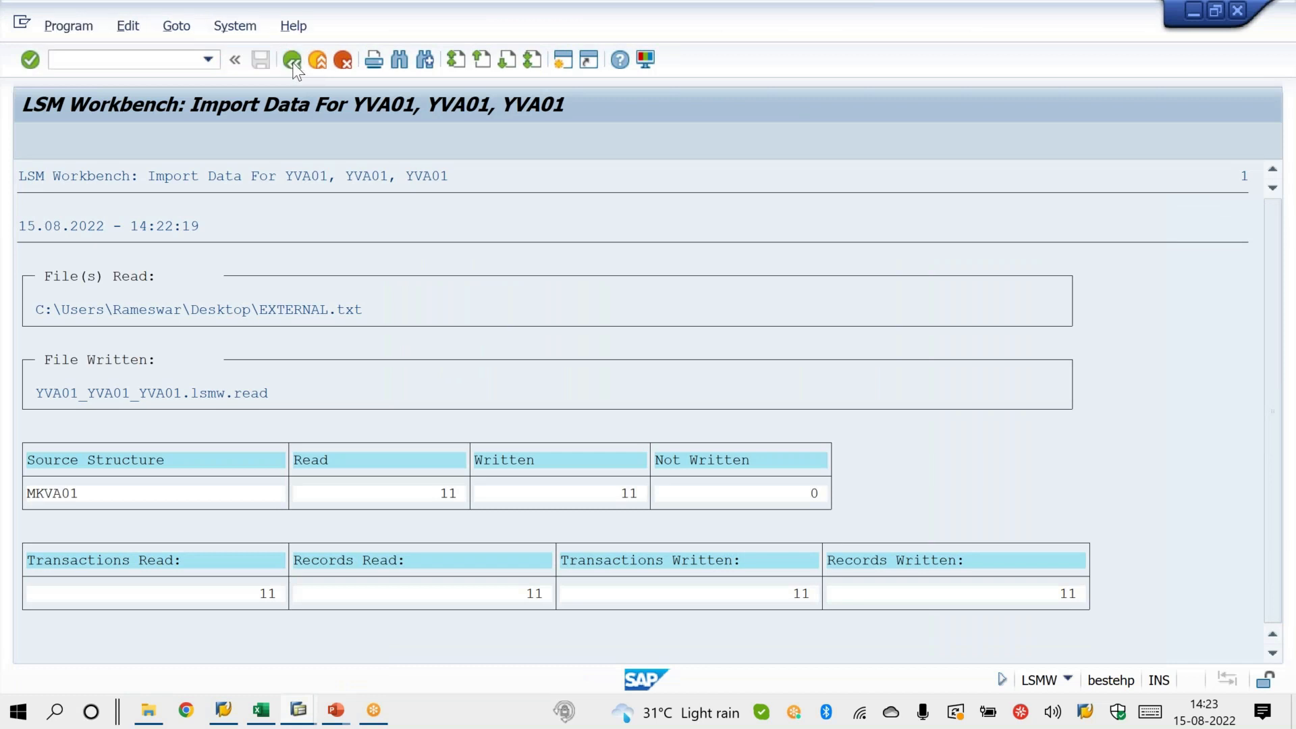
{"action": "left_click", "coordinate": [292, 61]}
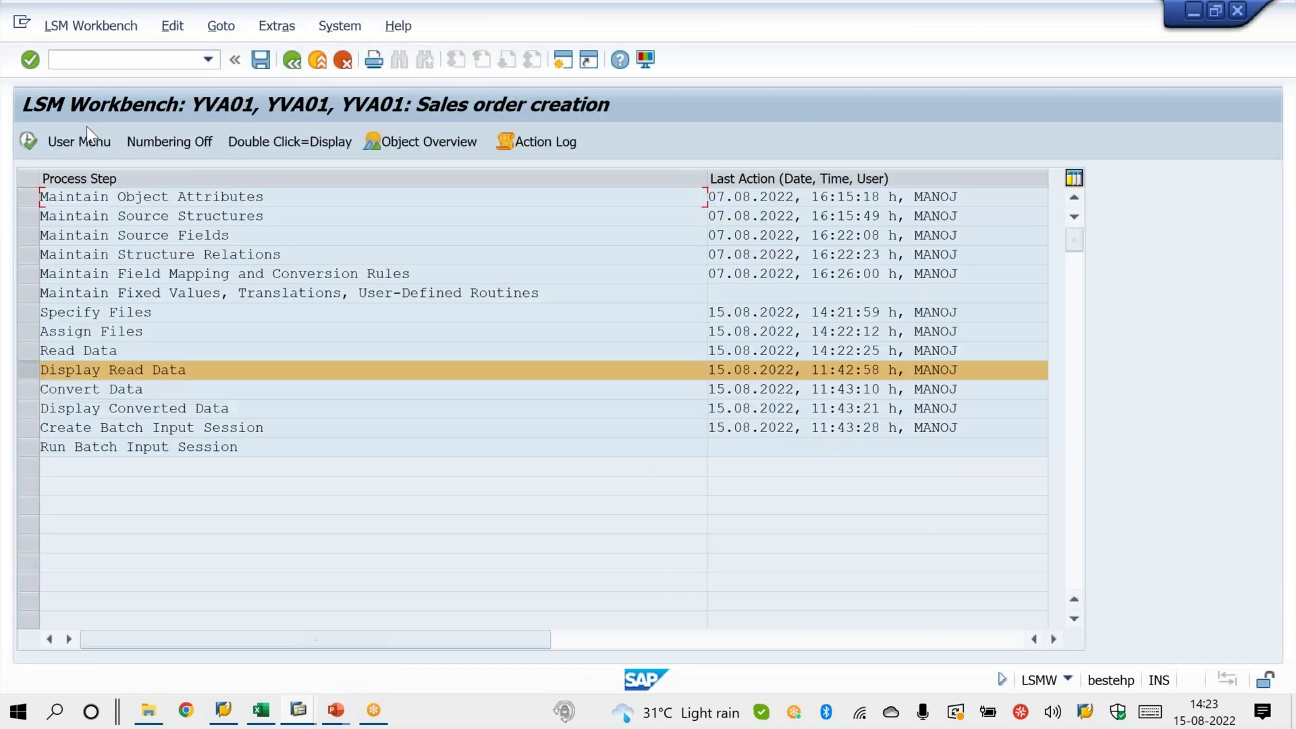
Display the imported records in YVA01_YVA01_YVA01.lsmw.read to check the order data, and return to the process steps.
{"action": "left_click", "coordinate": [31, 136]}
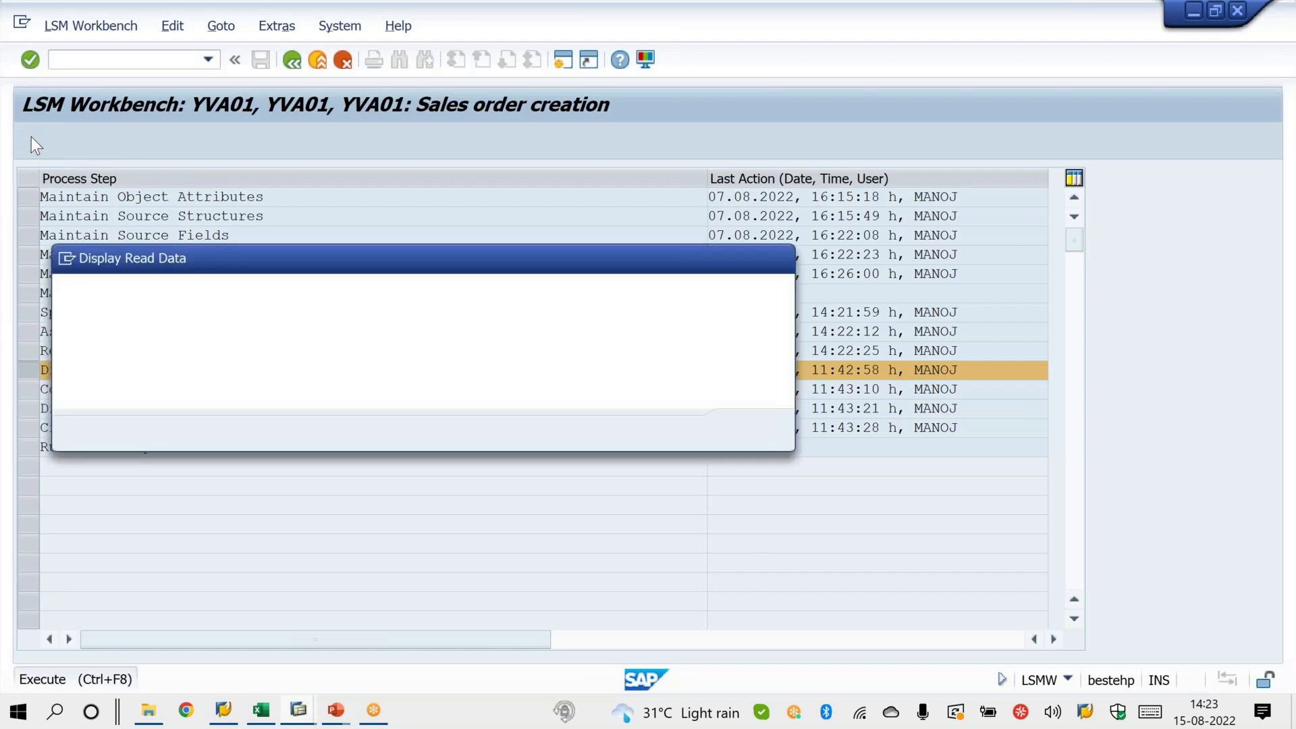
{"action": "left_click", "coordinate": [748, 431]}
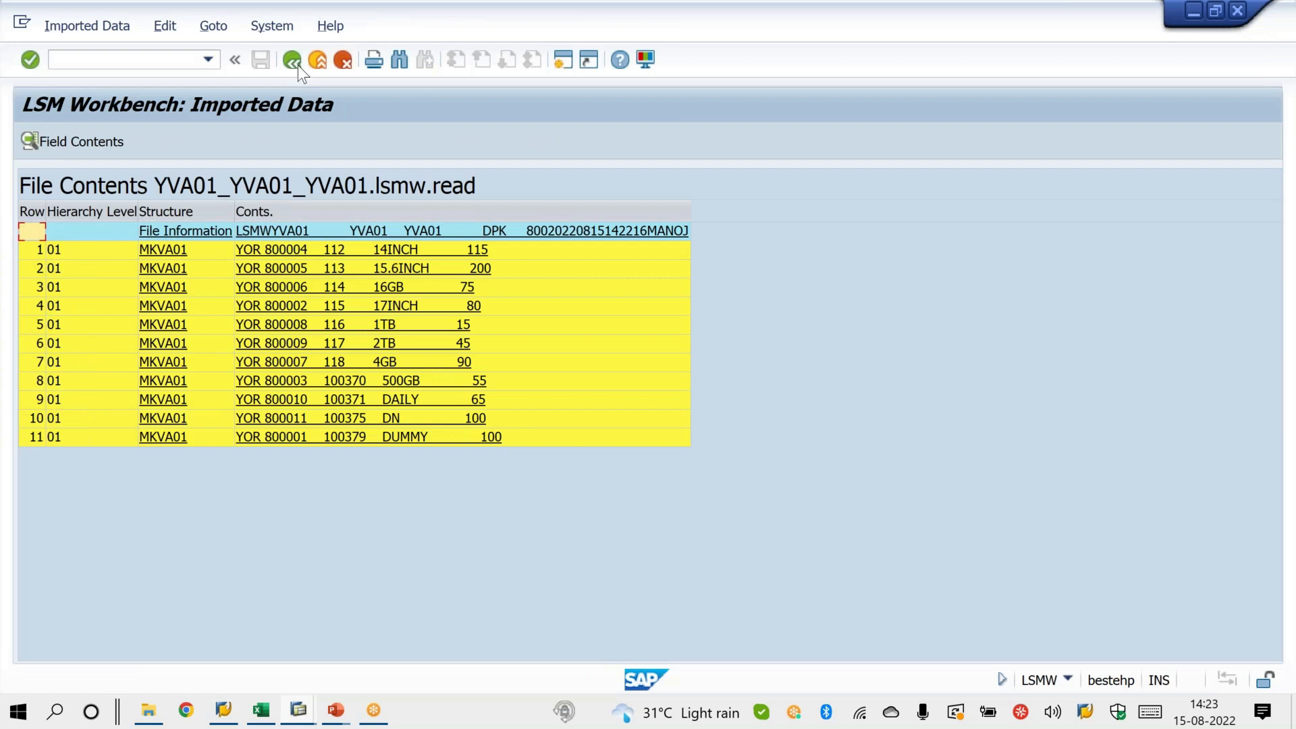
{"action": "left_click", "coordinate": [292, 61]}
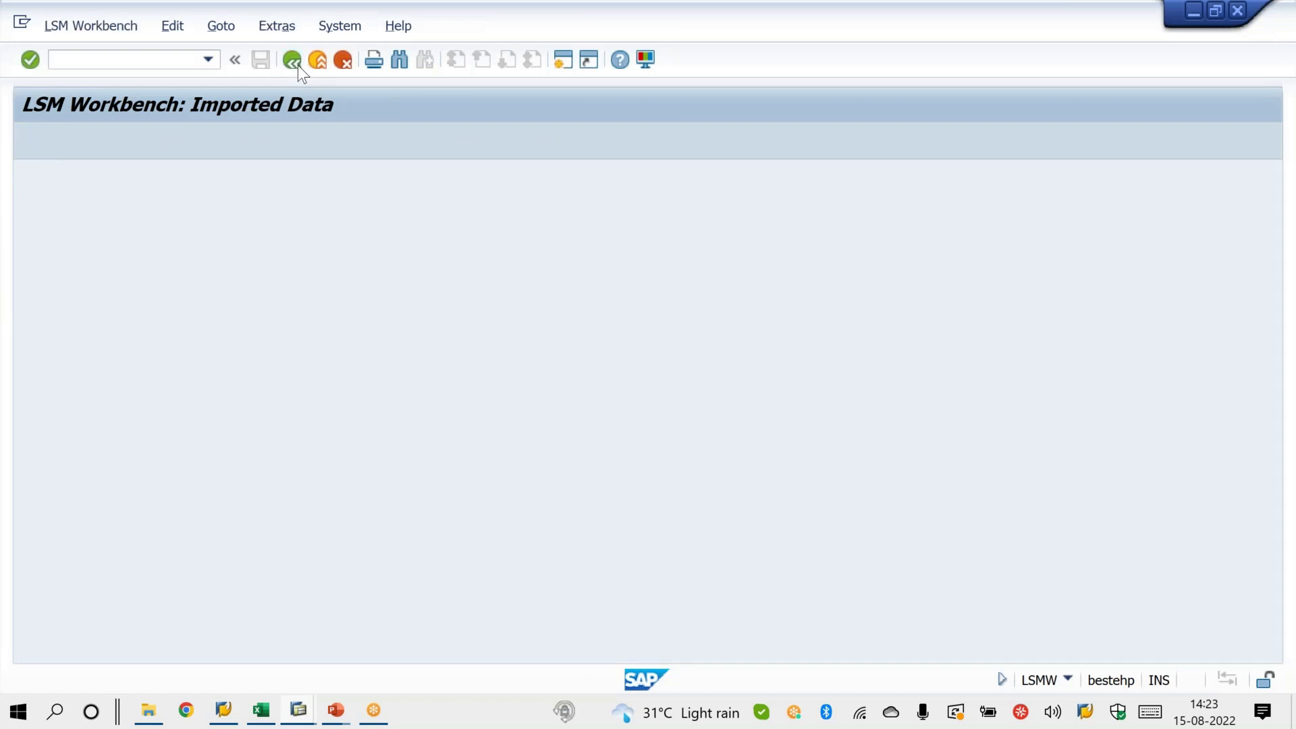
Convert the imported data for all transactions and review the converted records in YVA01_YVA01_YVA01.lsmw.conv.
{"action": "left_click", "coordinate": [27, 139]}
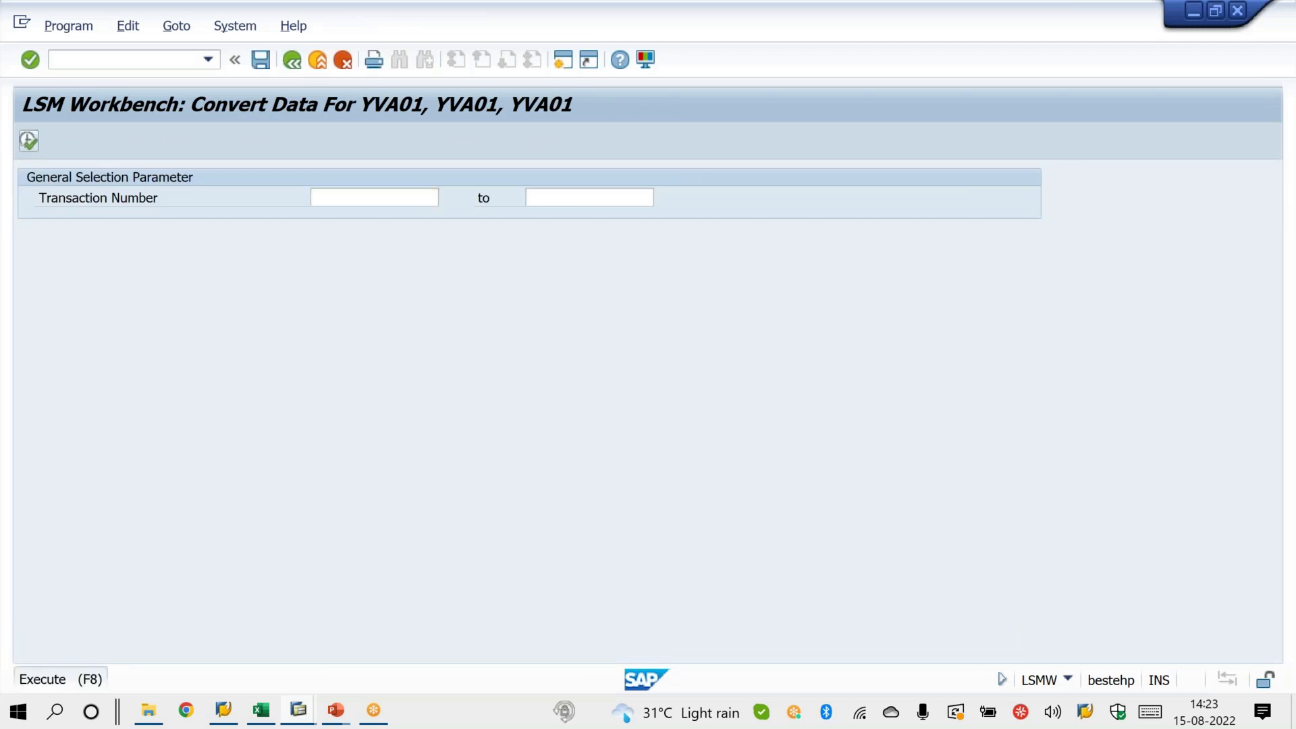
{"action": "left_click", "coordinate": [27, 140]}
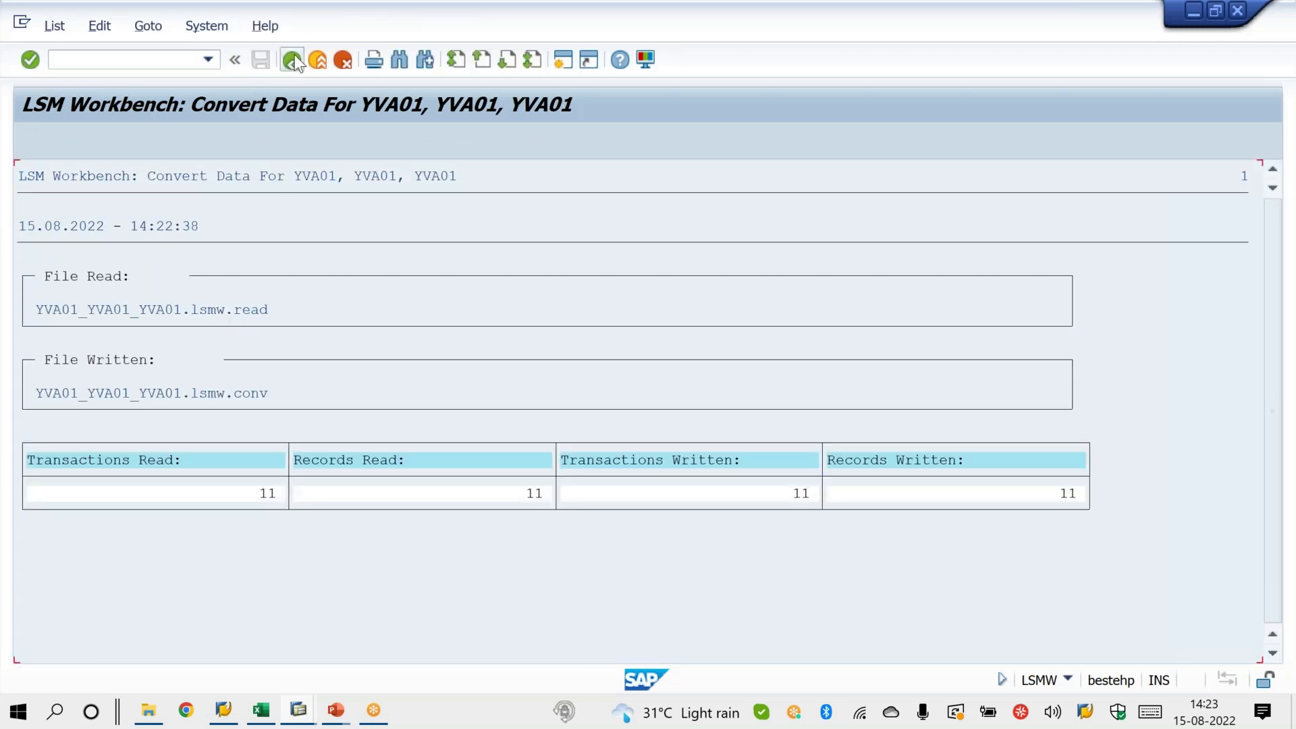
{"action": "left_click", "coordinate": [292, 60]}
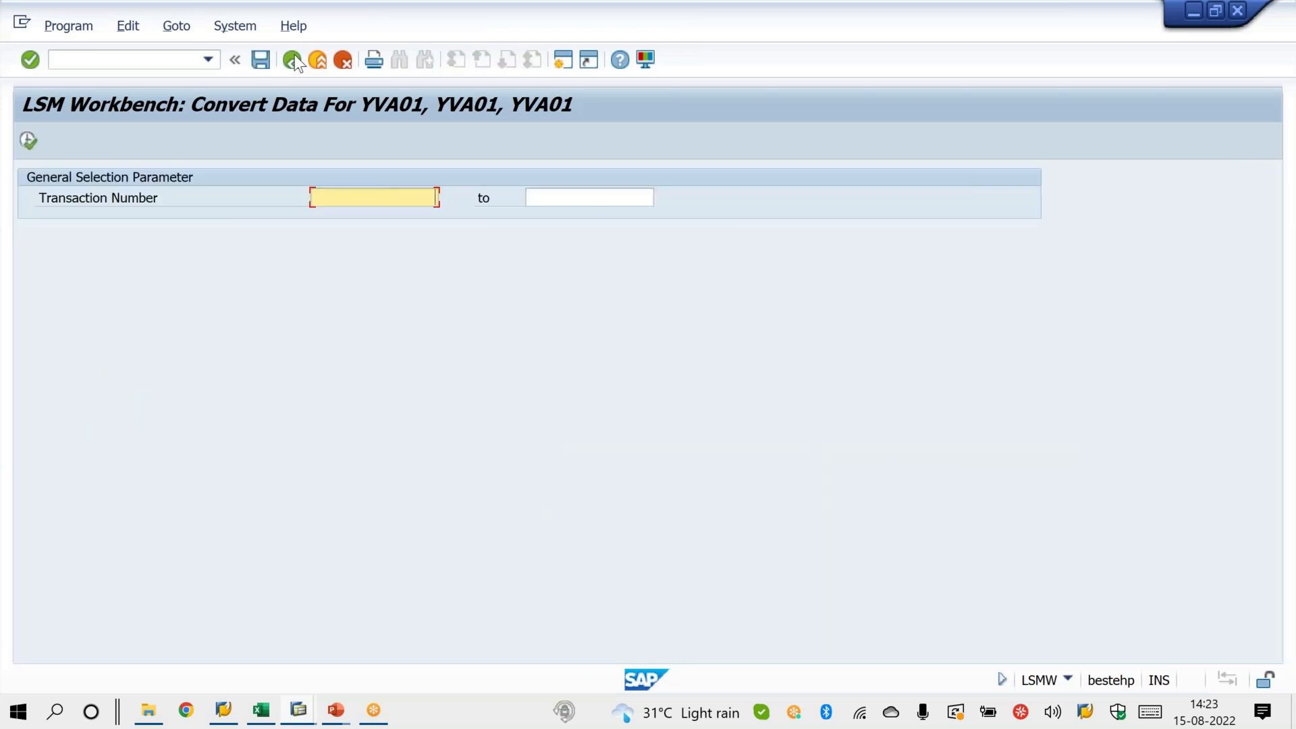
{"action": "left_click", "coordinate": [294, 58]}
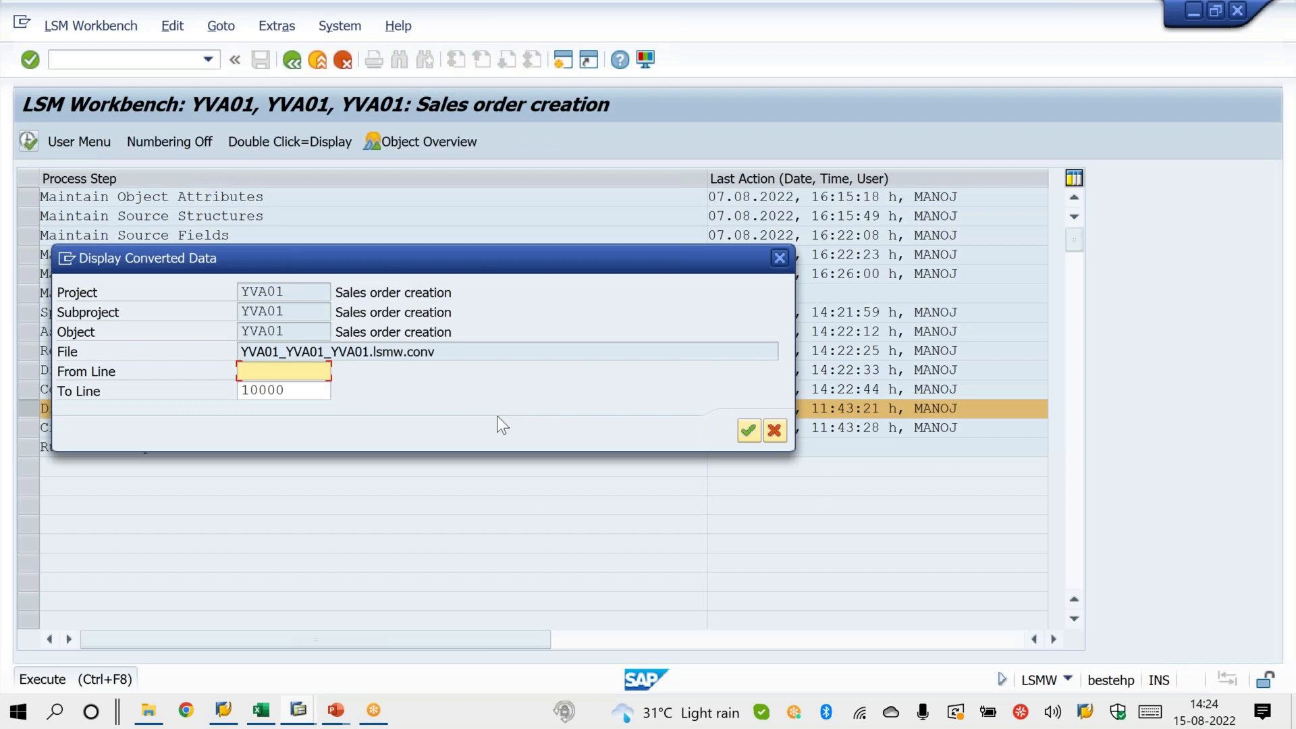
{"action": "left_click", "coordinate": [747, 431]}
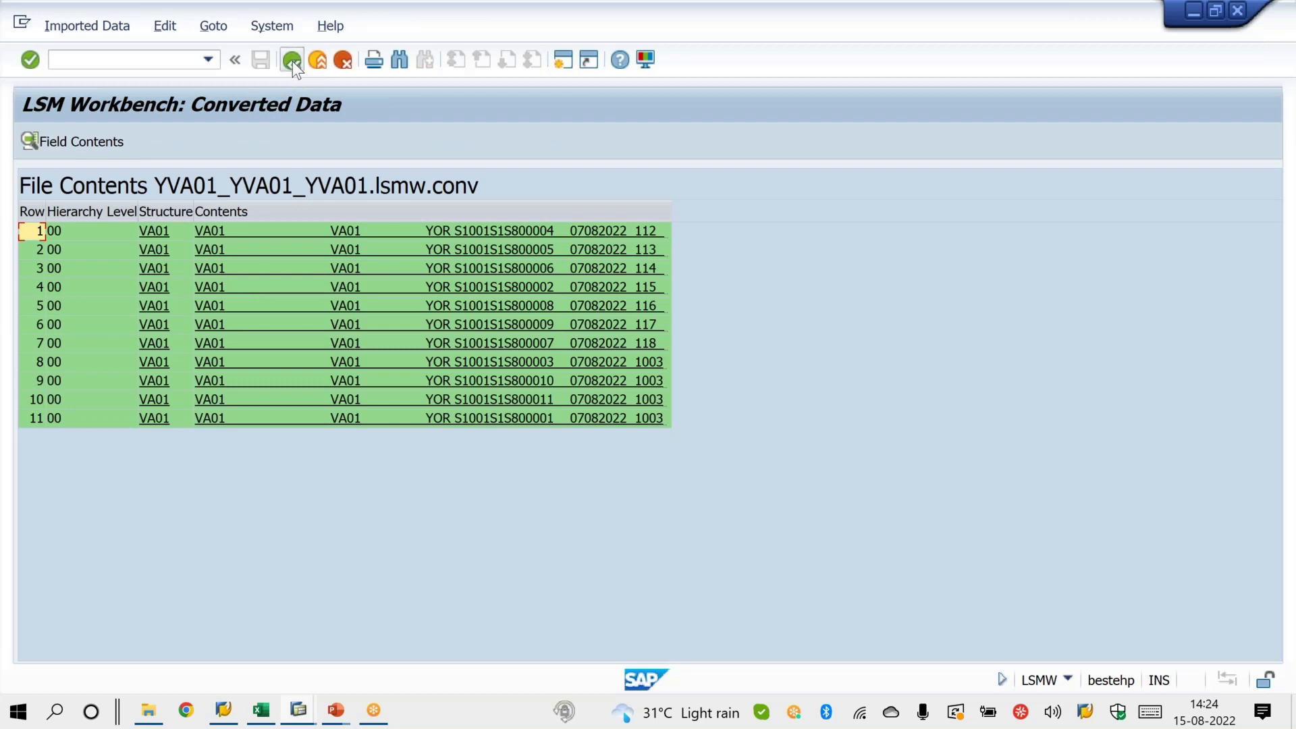
{"action": "left_click", "coordinate": [292, 63]}
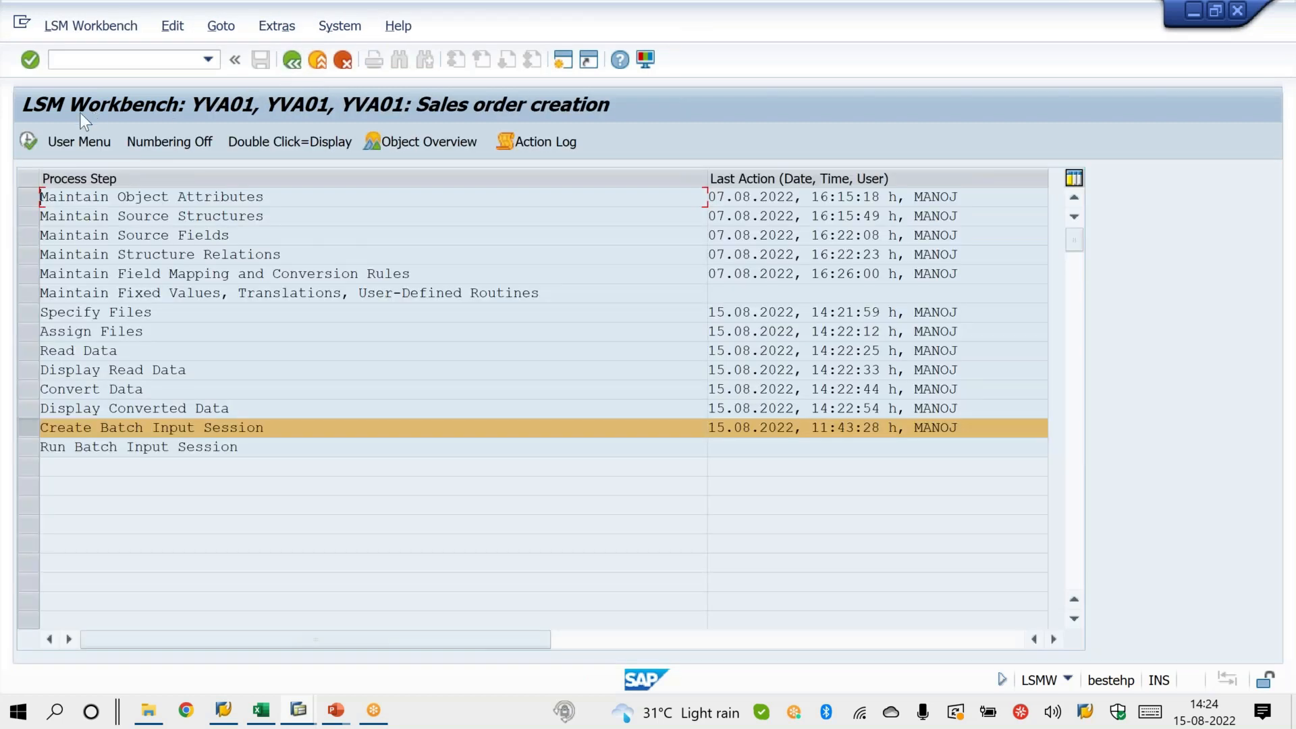
Create the batch input session YVA01 from the converted data file, keeping the proposed folder settings.
{"action": "left_click", "coordinate": [28, 140]}
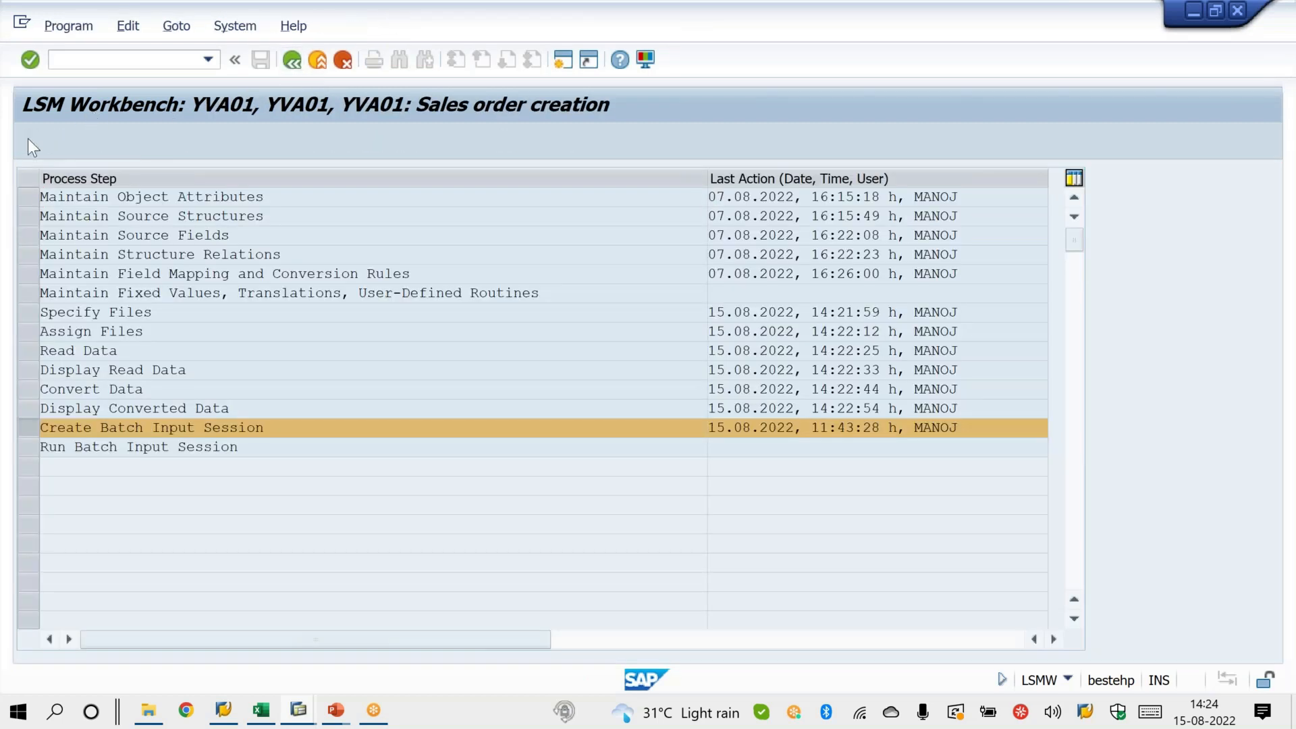
{"action": "left_click", "coordinate": [28, 140]}
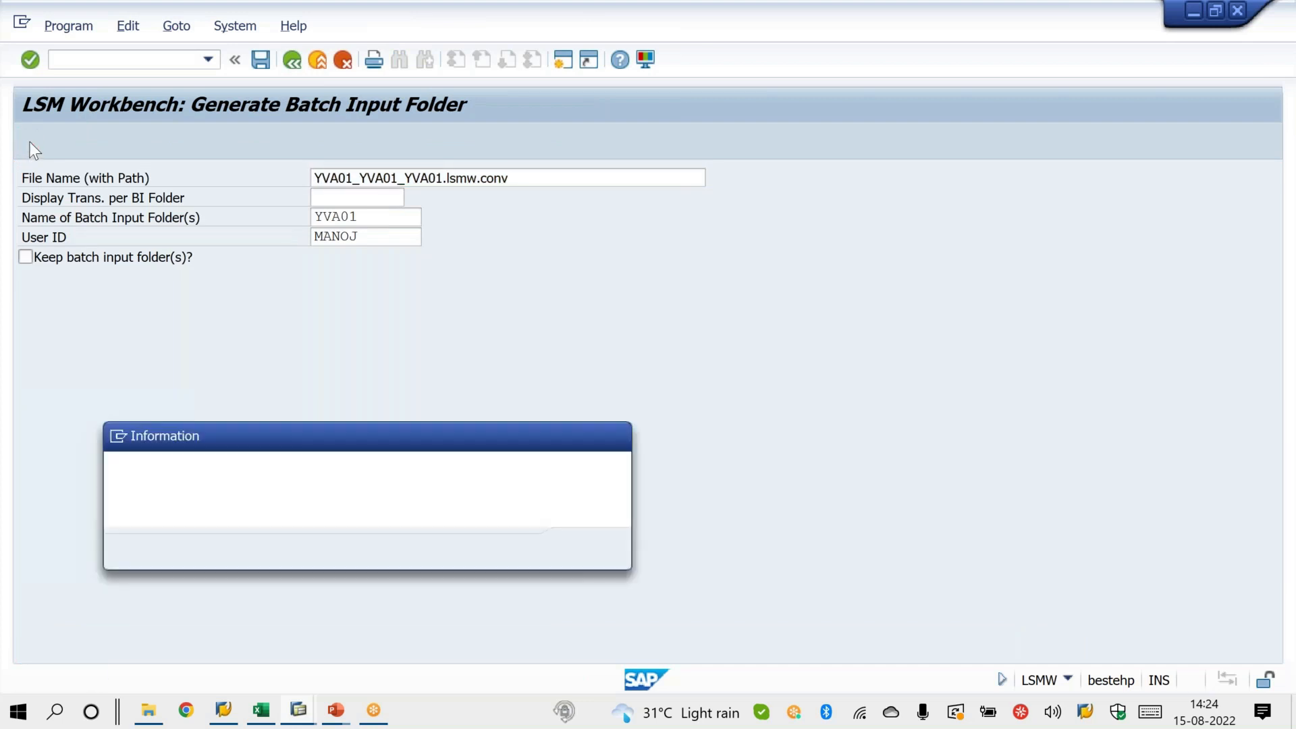
{"action": "left_click", "coordinate": [586, 549]}
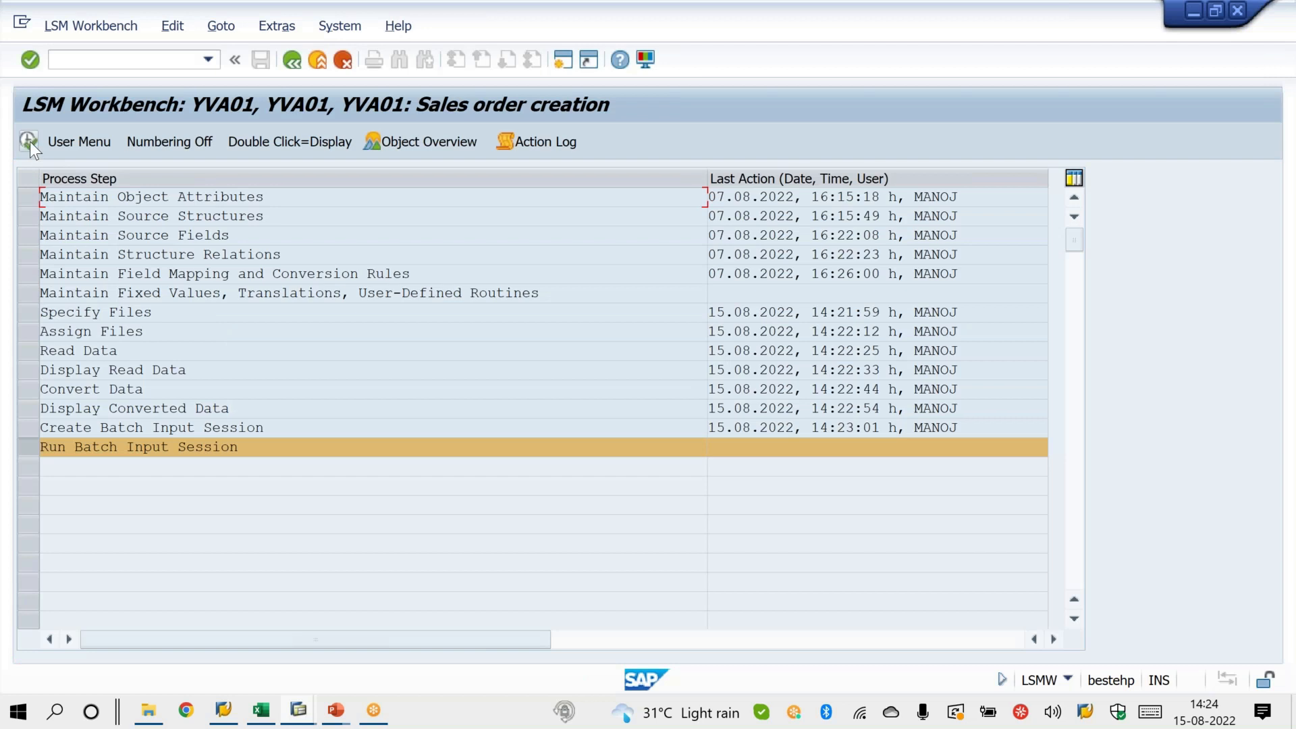
Process the newest YVA01 batch input session in Display errors only mode with Extended log and Expert mode enabled.
{"action": "left_click", "coordinate": [30, 142]}
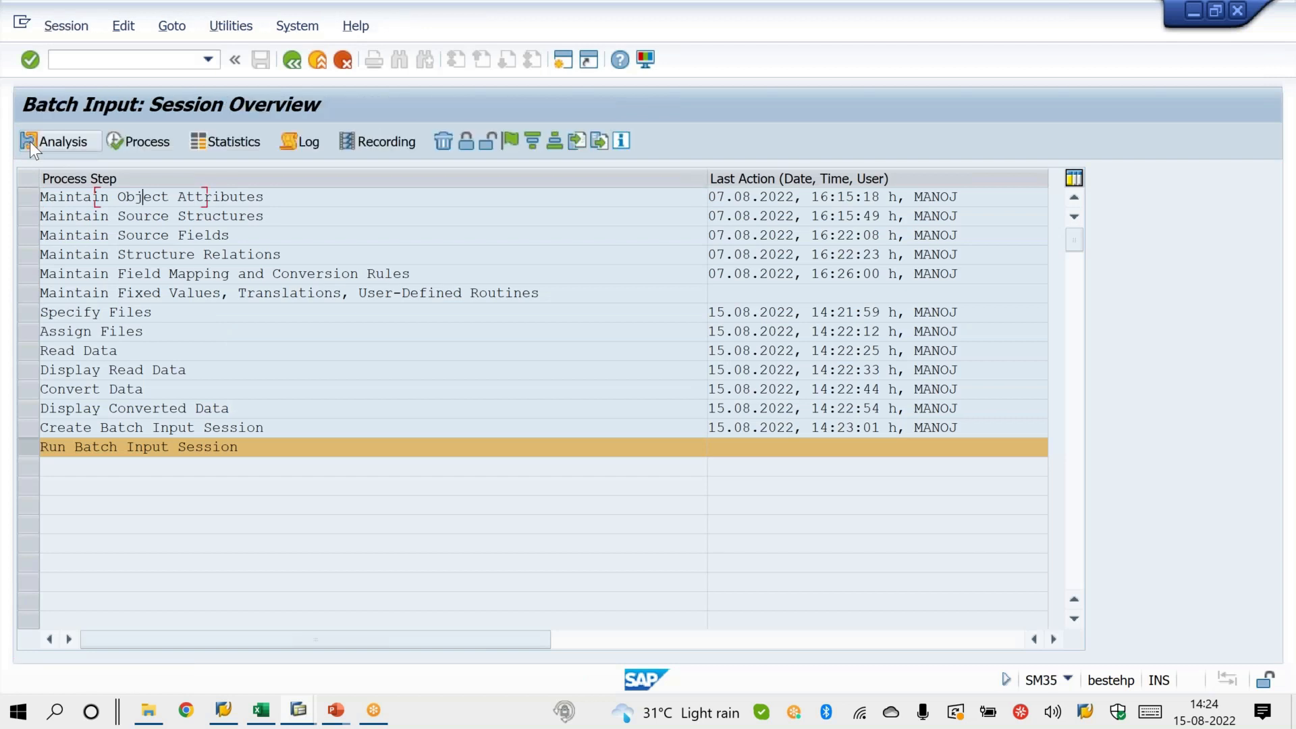
{"action": "left_click", "coordinate": [38, 296]}
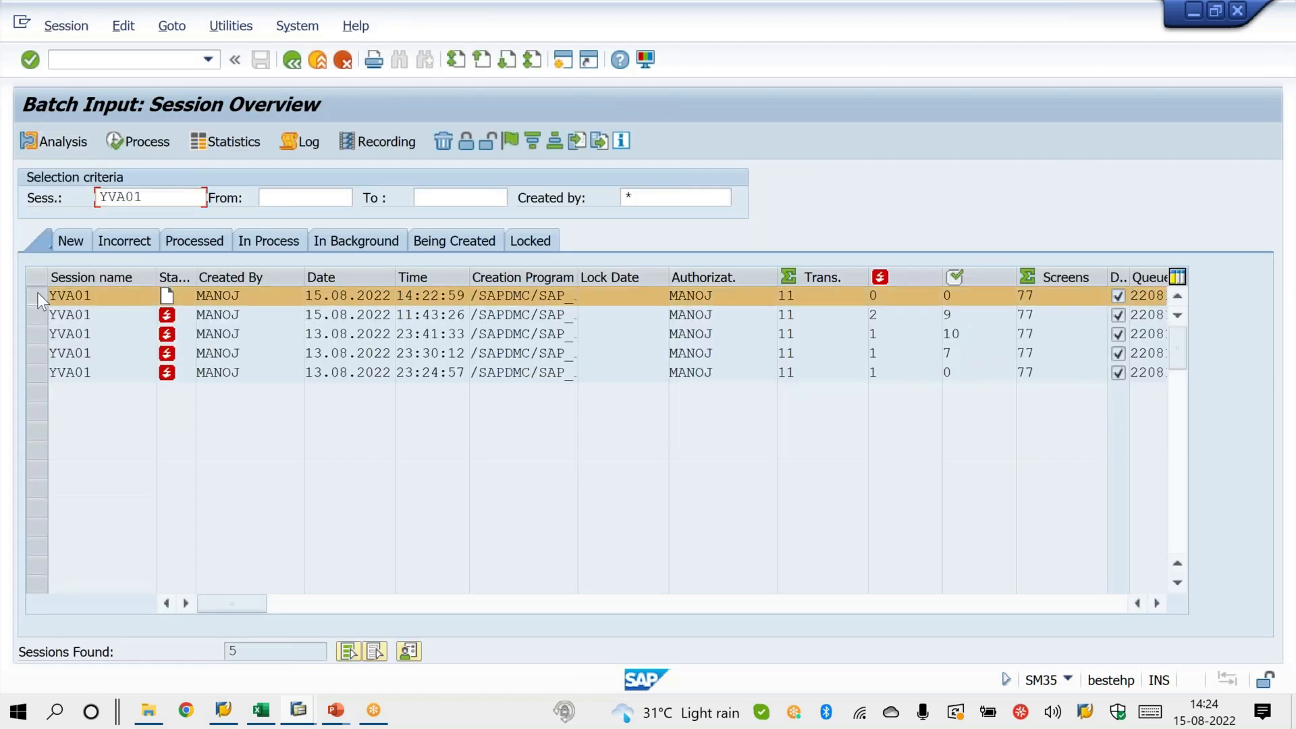
{"action": "left_click", "coordinate": [159, 140]}
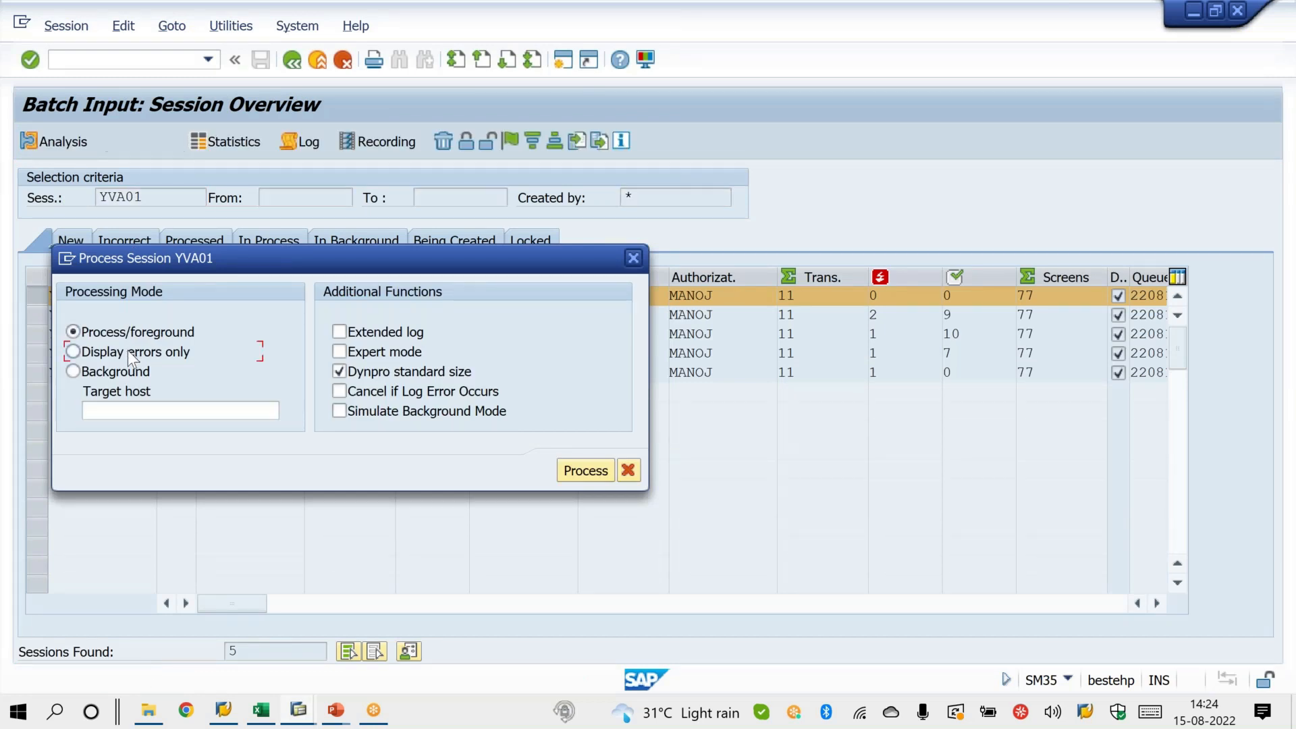
{"action": "left_click", "coordinate": [128, 350]}
{"action": "left_click", "coordinate": [339, 331]}
{"action": "left_click", "coordinate": [339, 351]}
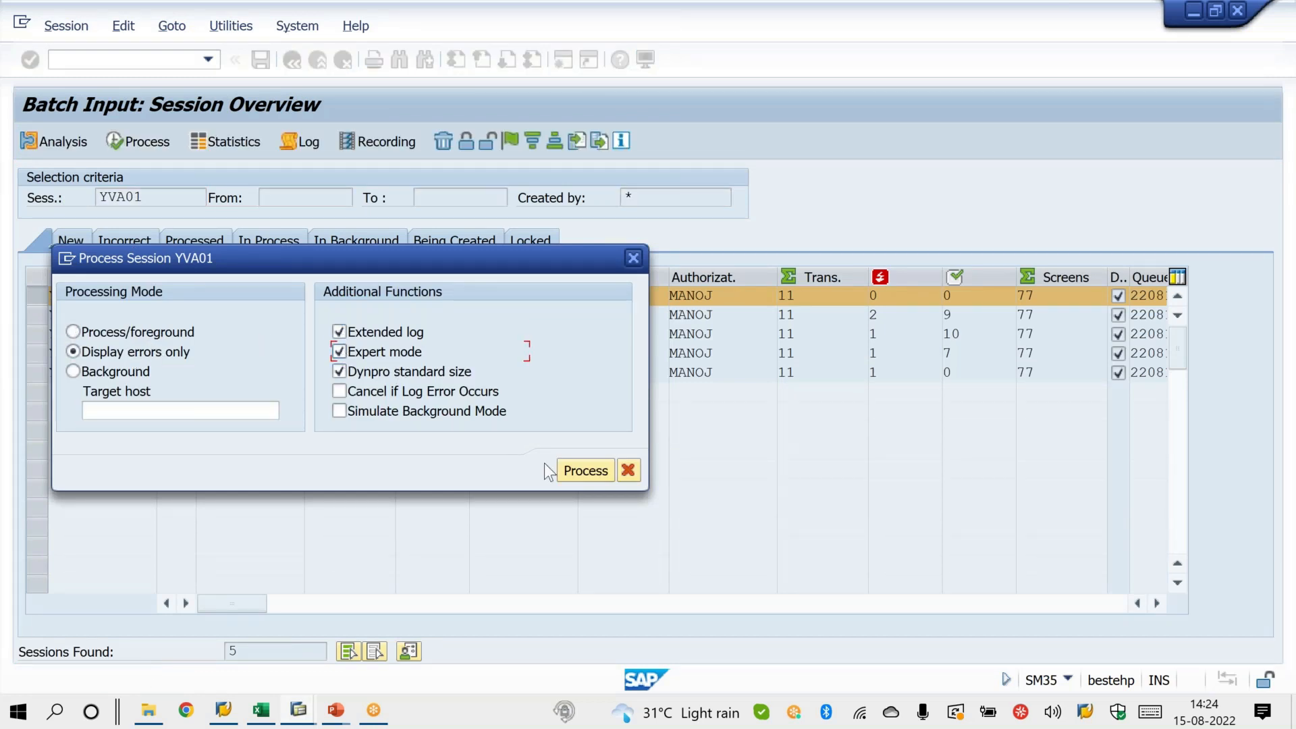
{"action": "left_click", "coordinate": [586, 471]}
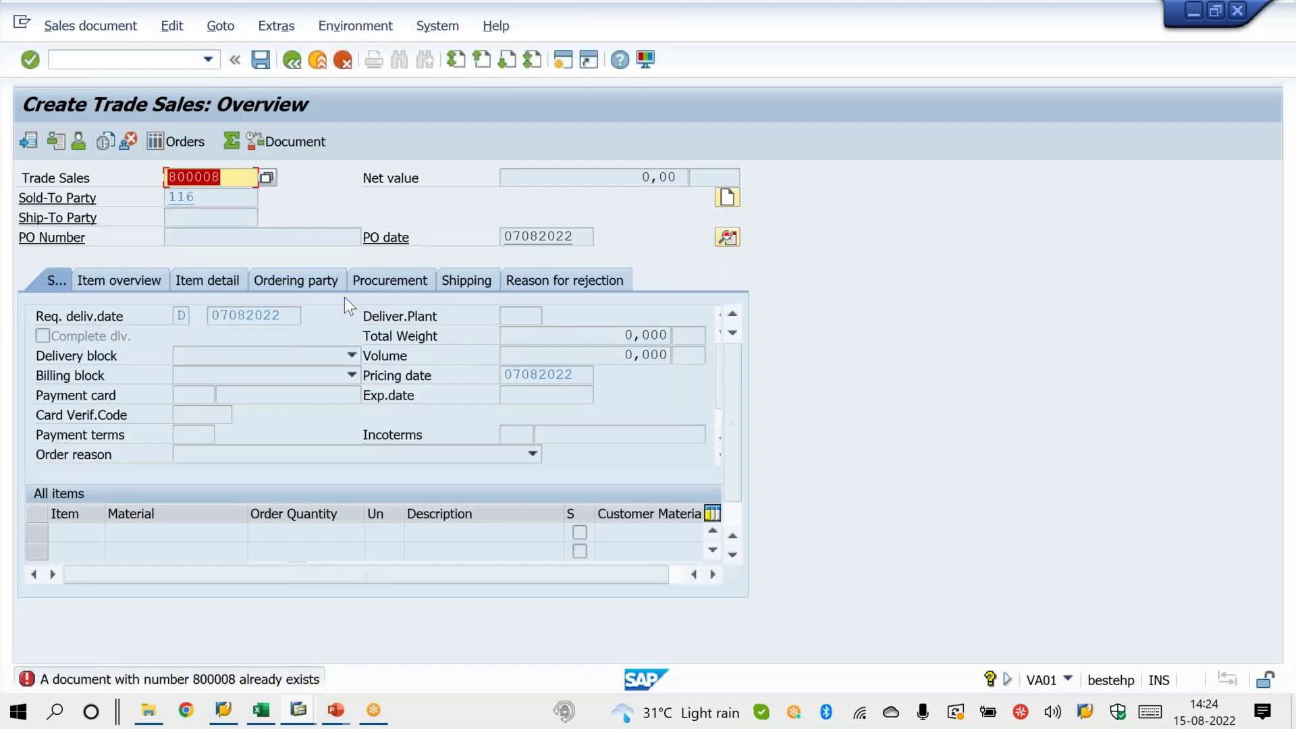
Cancel the batch transaction for the sales order with the duplicate number using command /n and continue to the next erroneous order.
{"action": "left_click", "coordinate": [173, 63]}
{"action": "type", "text": "/n"}
{"action": "key", "text": "Return"}
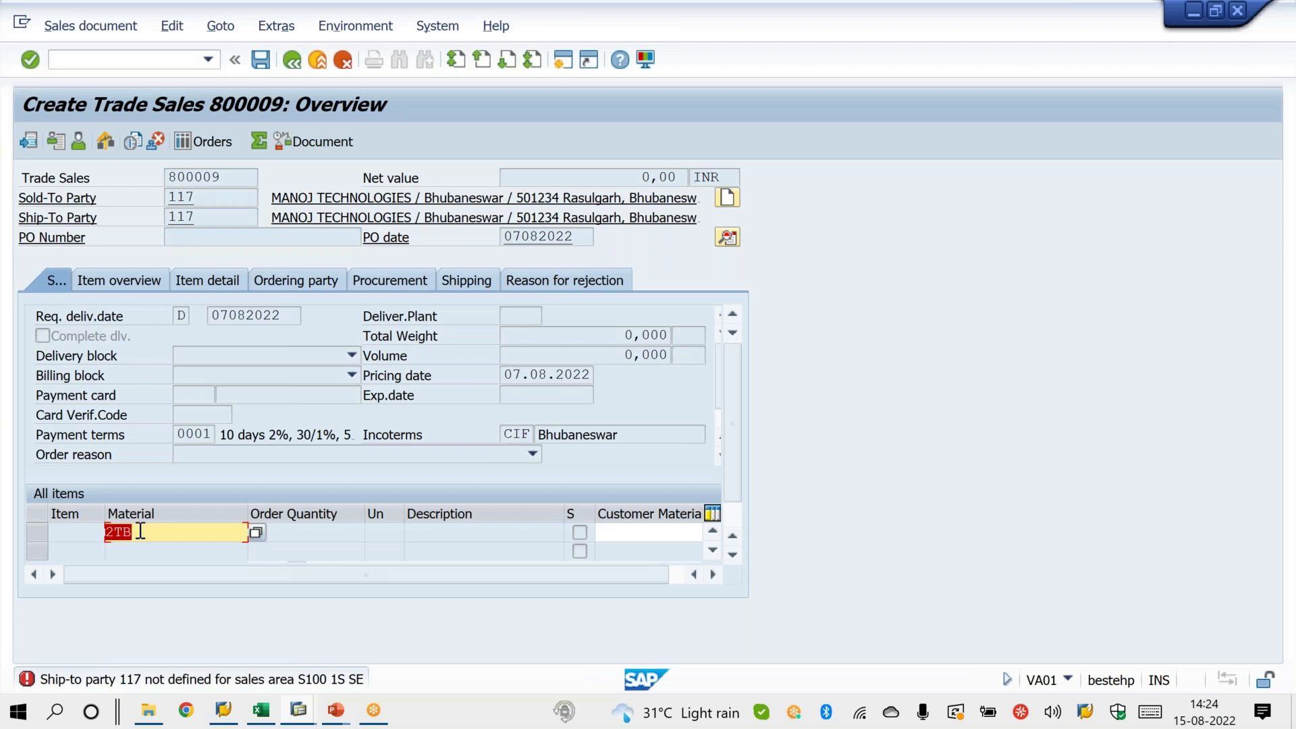
Start the Change Material transaction MM02 in a new session.
{"action": "left_click", "coordinate": [158, 59]}
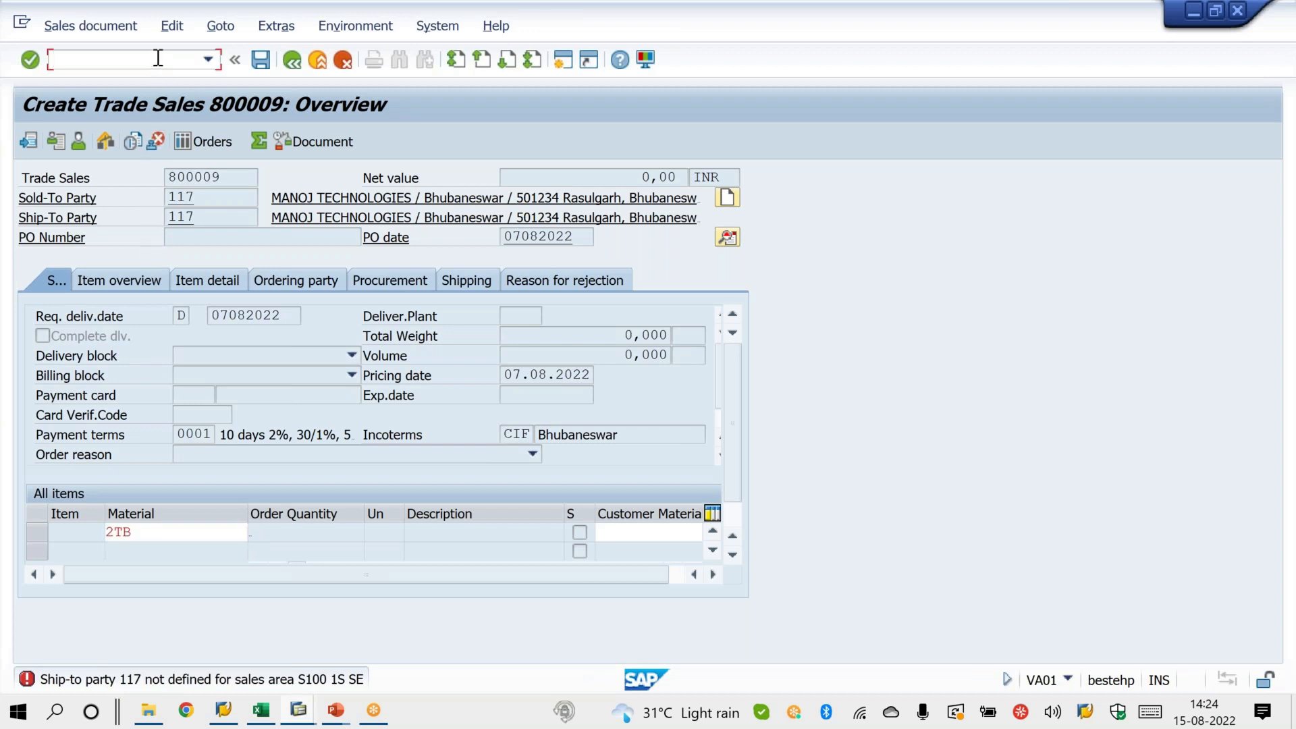
{"action": "left_click", "coordinate": [562, 59]}
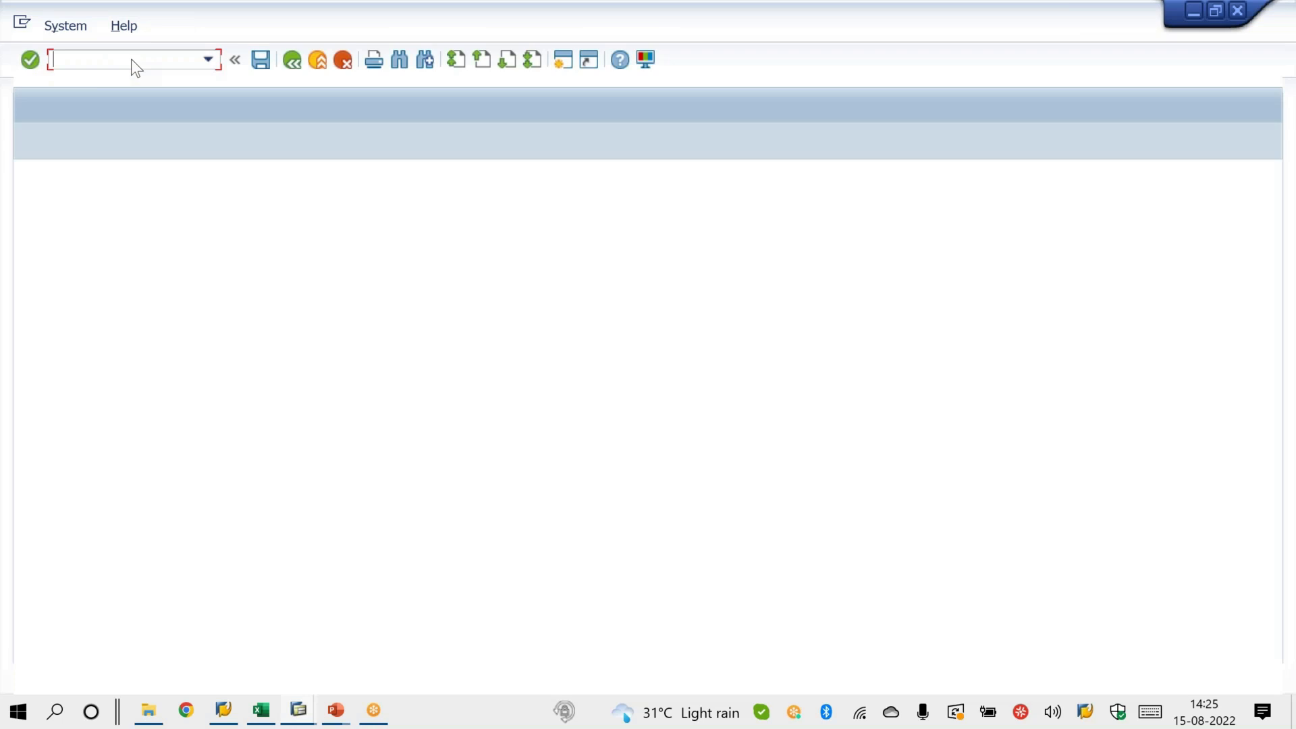
{"action": "type", "text": "MM"}
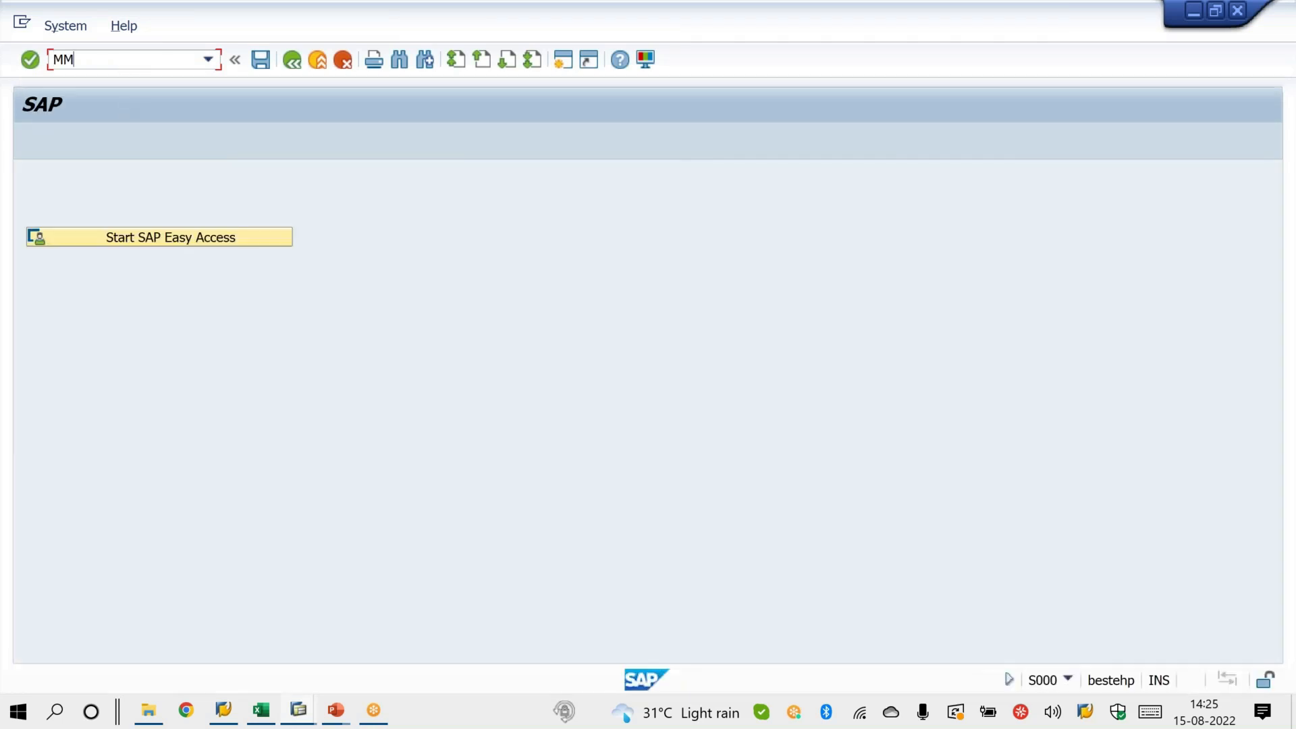
{"action": "type", "text": "02"}
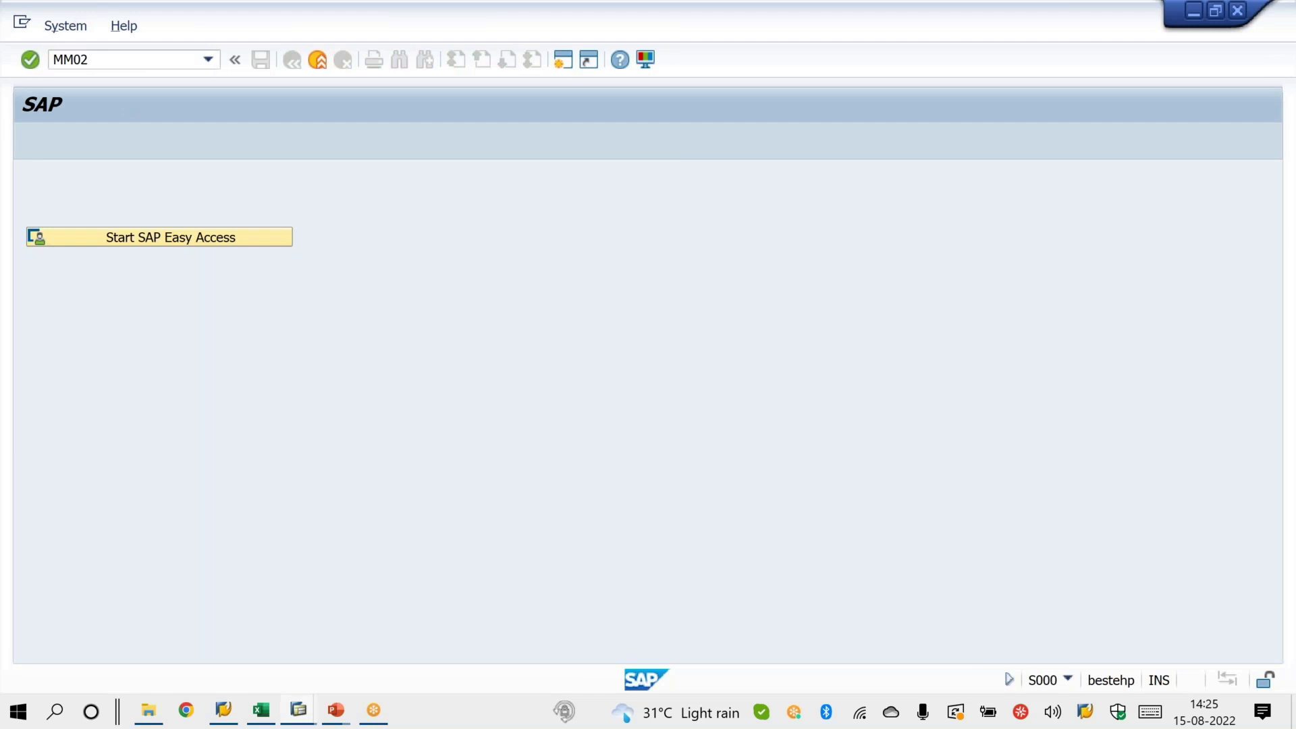
{"action": "key", "text": "Return"}
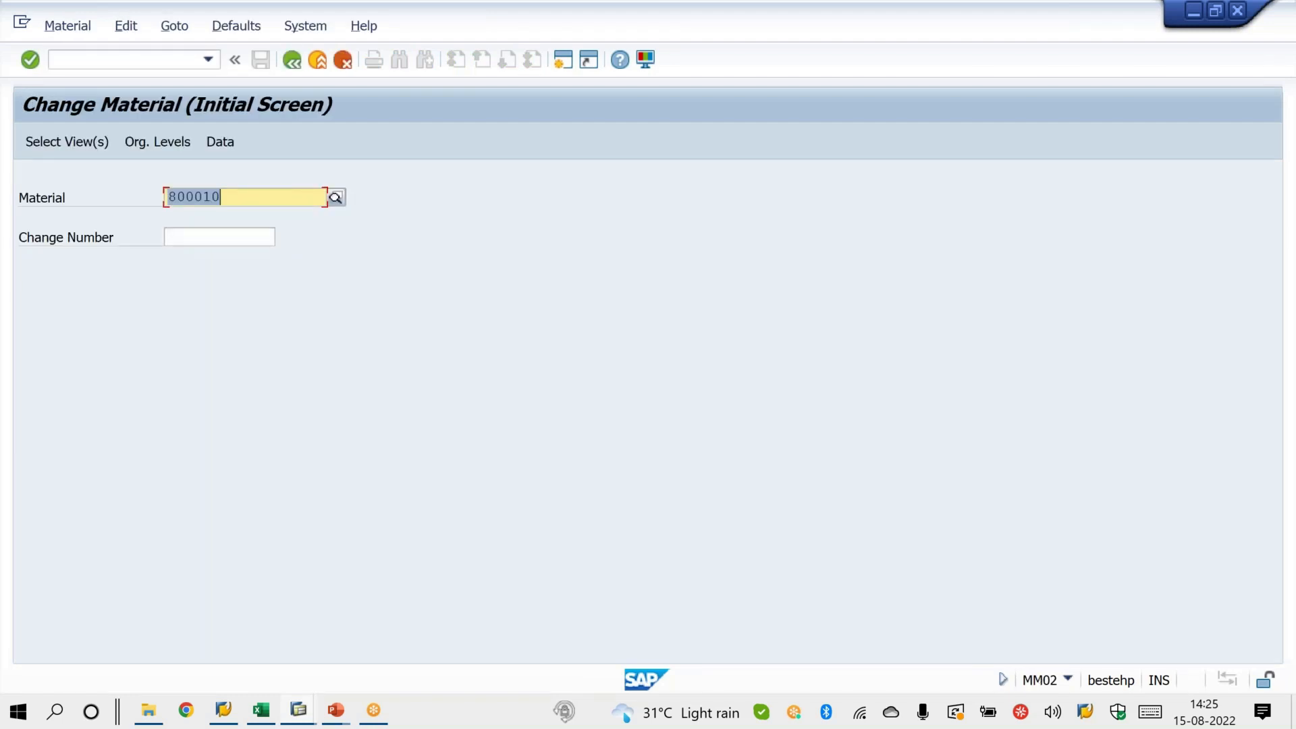
Open material 2TB for changing in the MM02 session, keeping the preselected views and the proposed organizational levels.
{"action": "key", "text": "ctrl+n"}
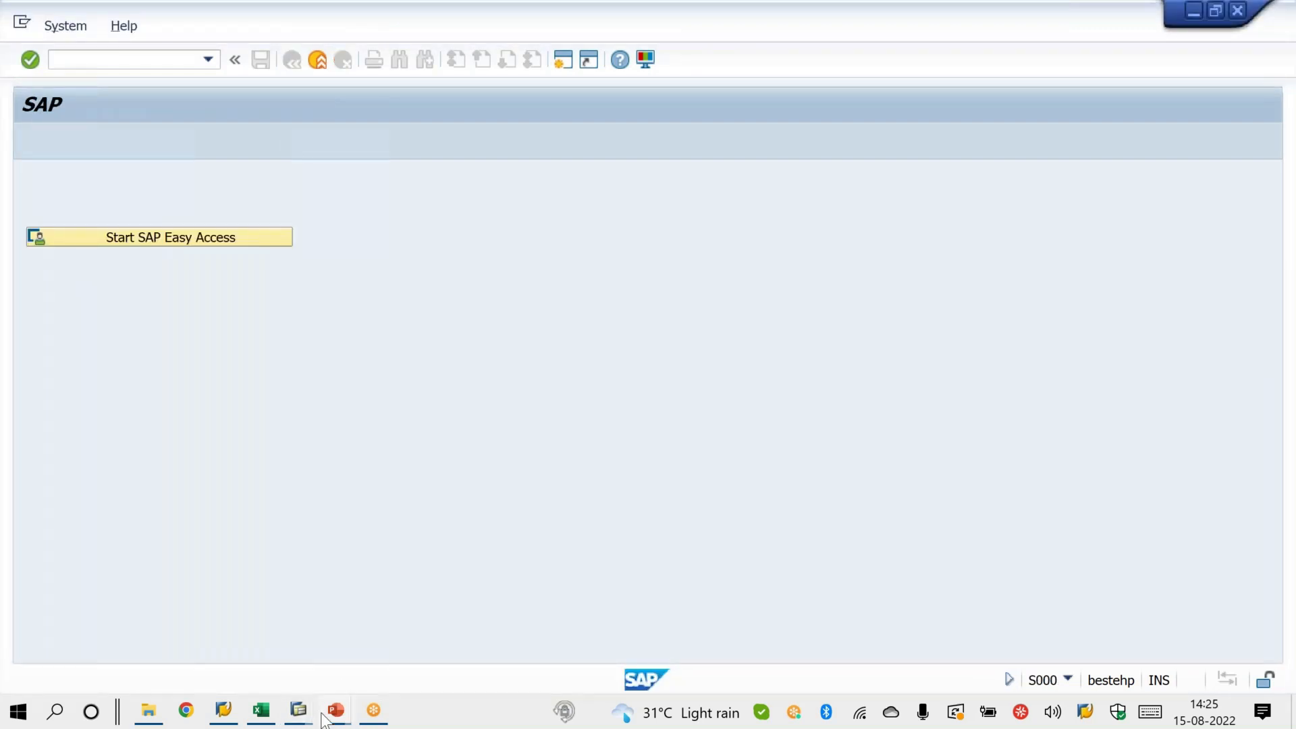
{"action": "mouse_move", "coordinate": [301, 712]}
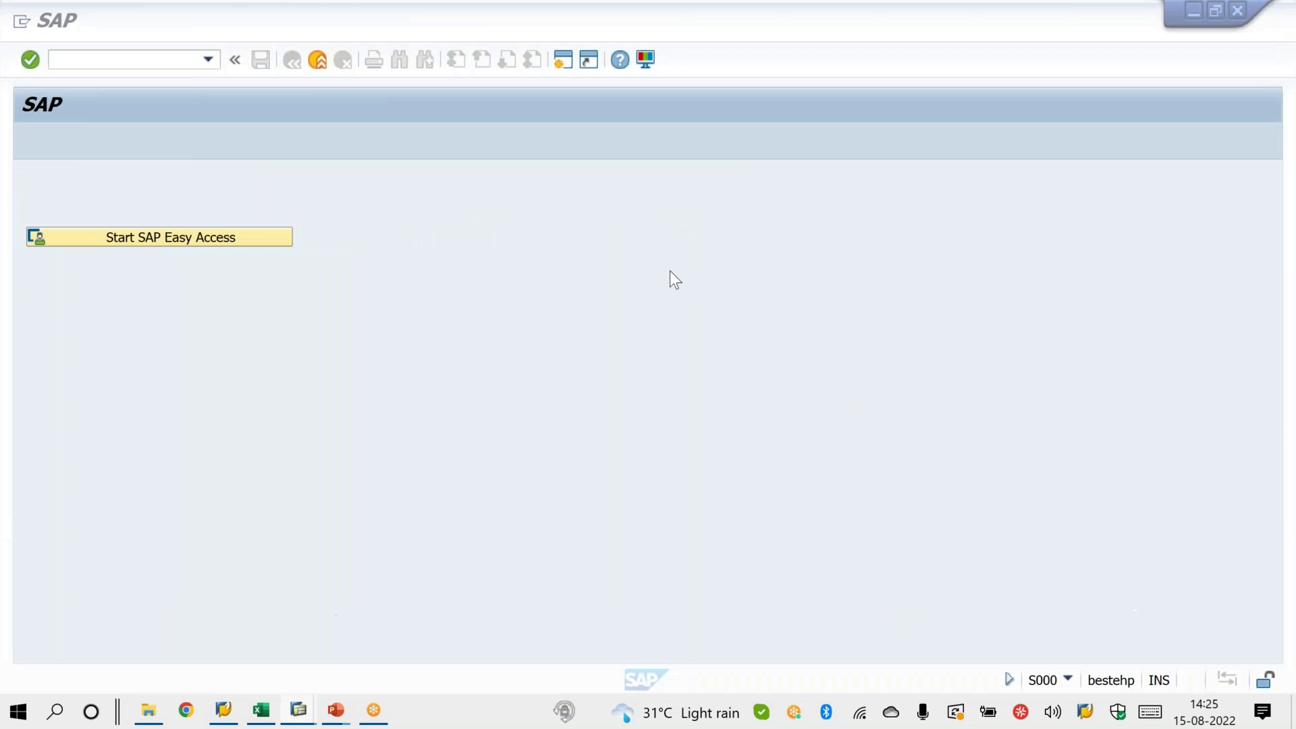
{"action": "left_click", "coordinate": [292, 713]}
{"action": "left_click", "coordinate": [1178, 618]}
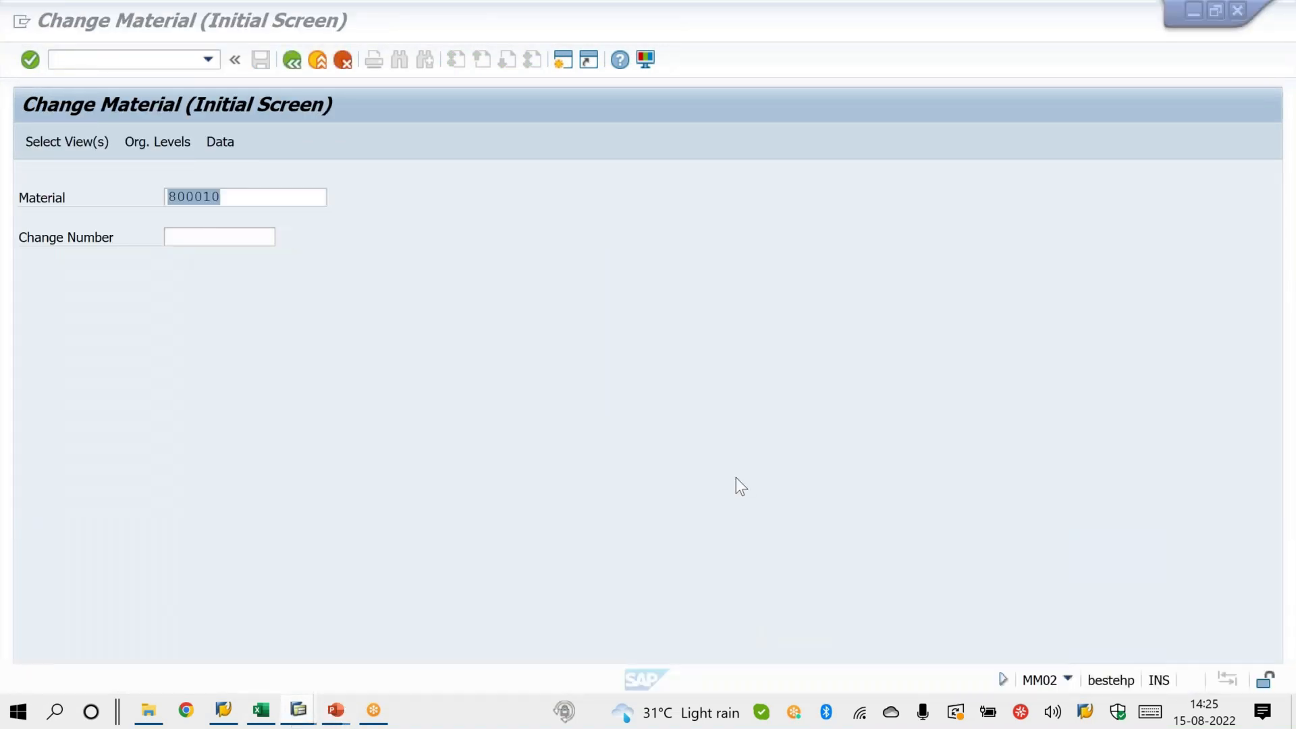
{"action": "type", "text": "2T"}
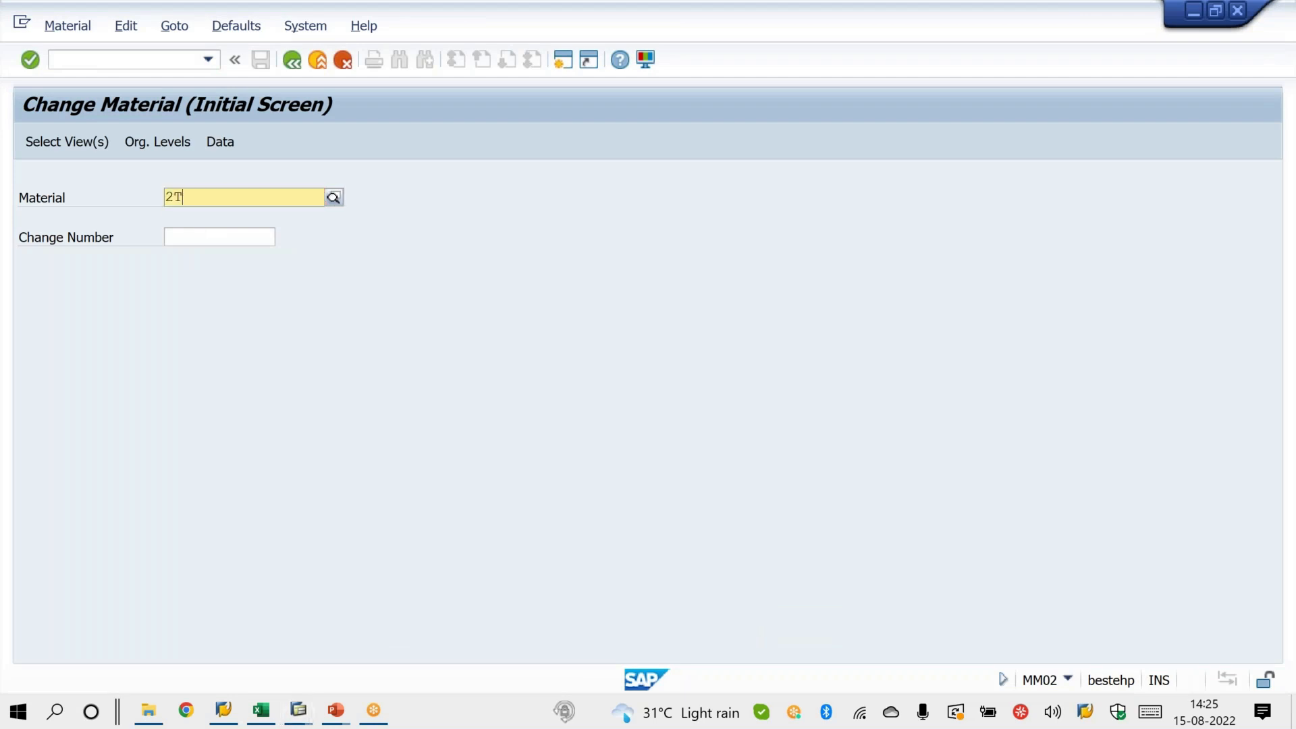
{"action": "key", "text": "Return"}
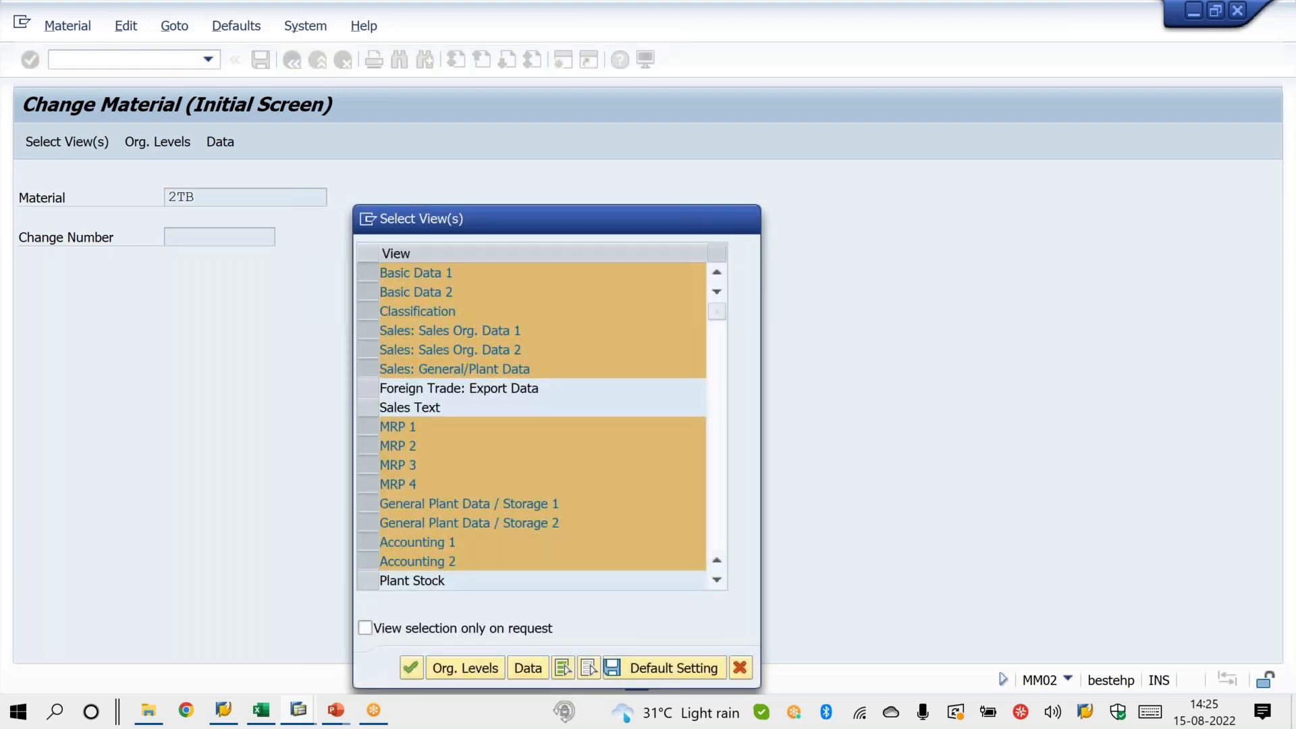
{"action": "key", "text": "Return"}
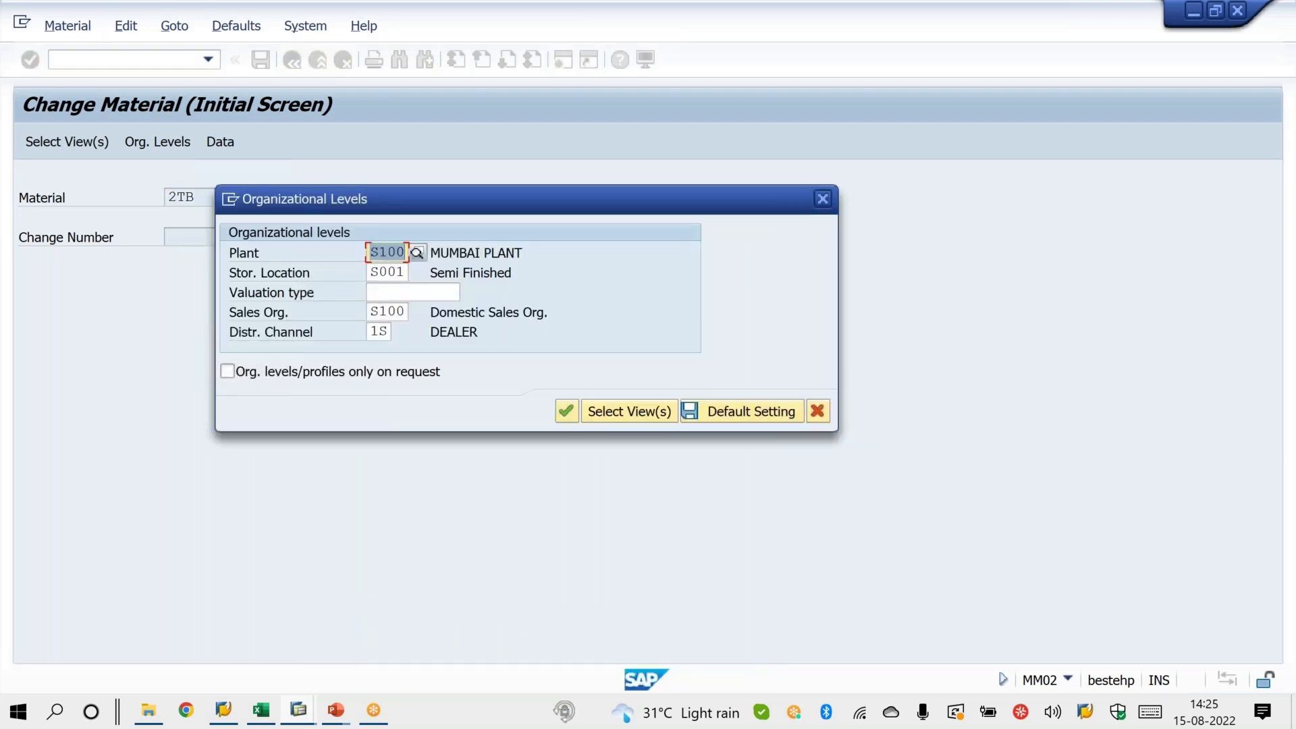
{"action": "key", "text": "Return"}
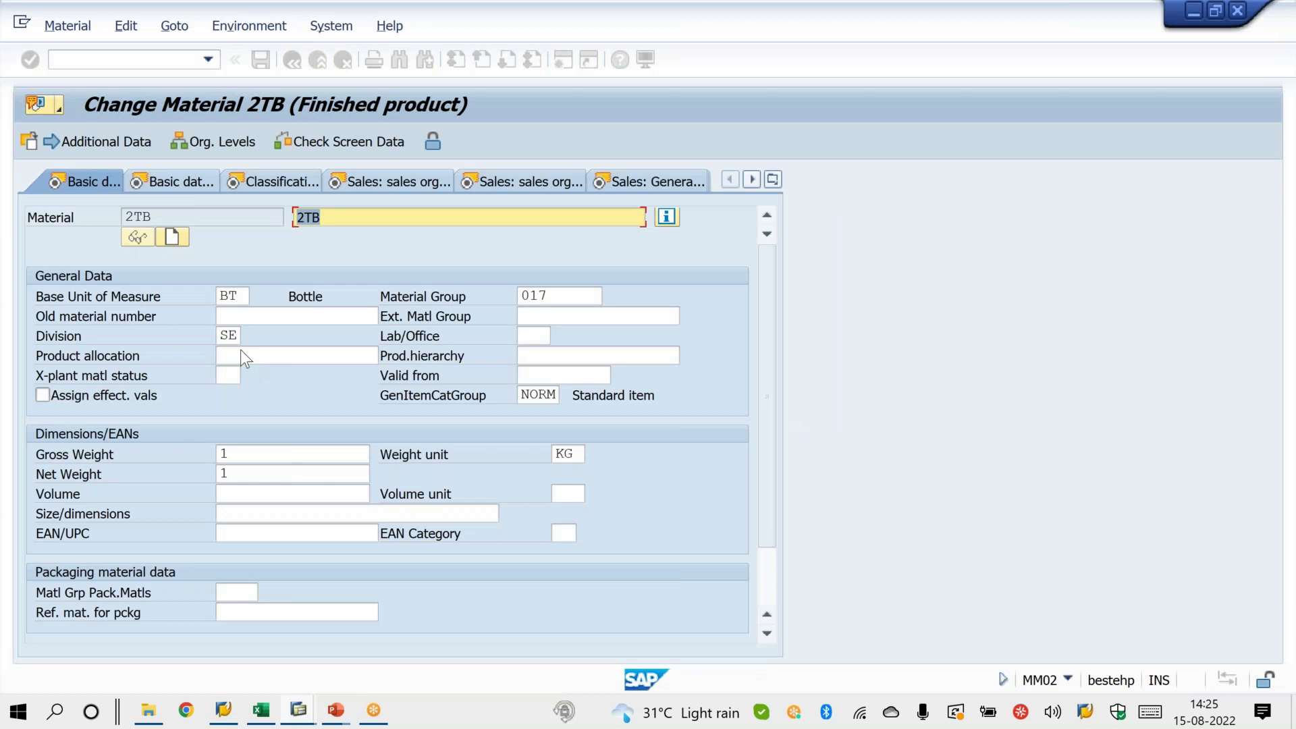
Set the division of material 2TB to 10 in the basic data and save the material.
{"action": "double_click", "coordinate": [228, 336]}
{"action": "type", "text": "10"}
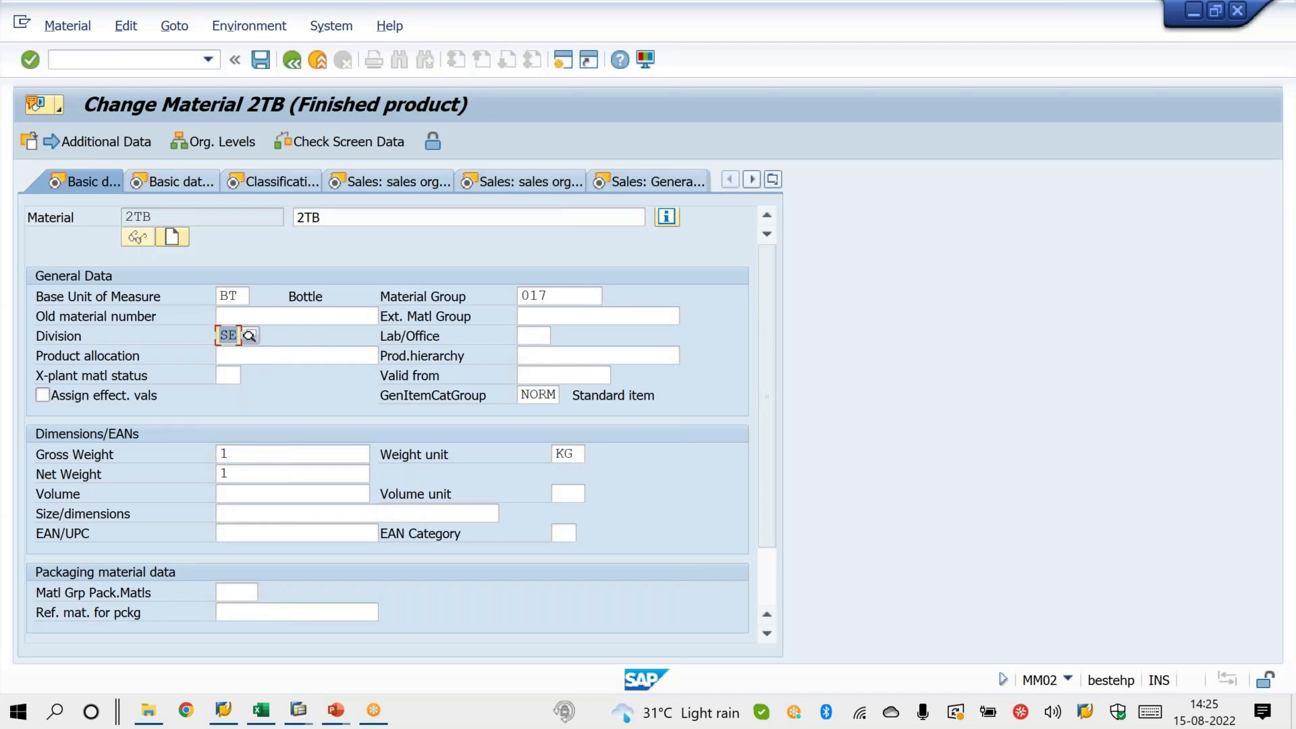
{"action": "key", "text": "Return"}
{"action": "key", "text": "ctrl+s"}
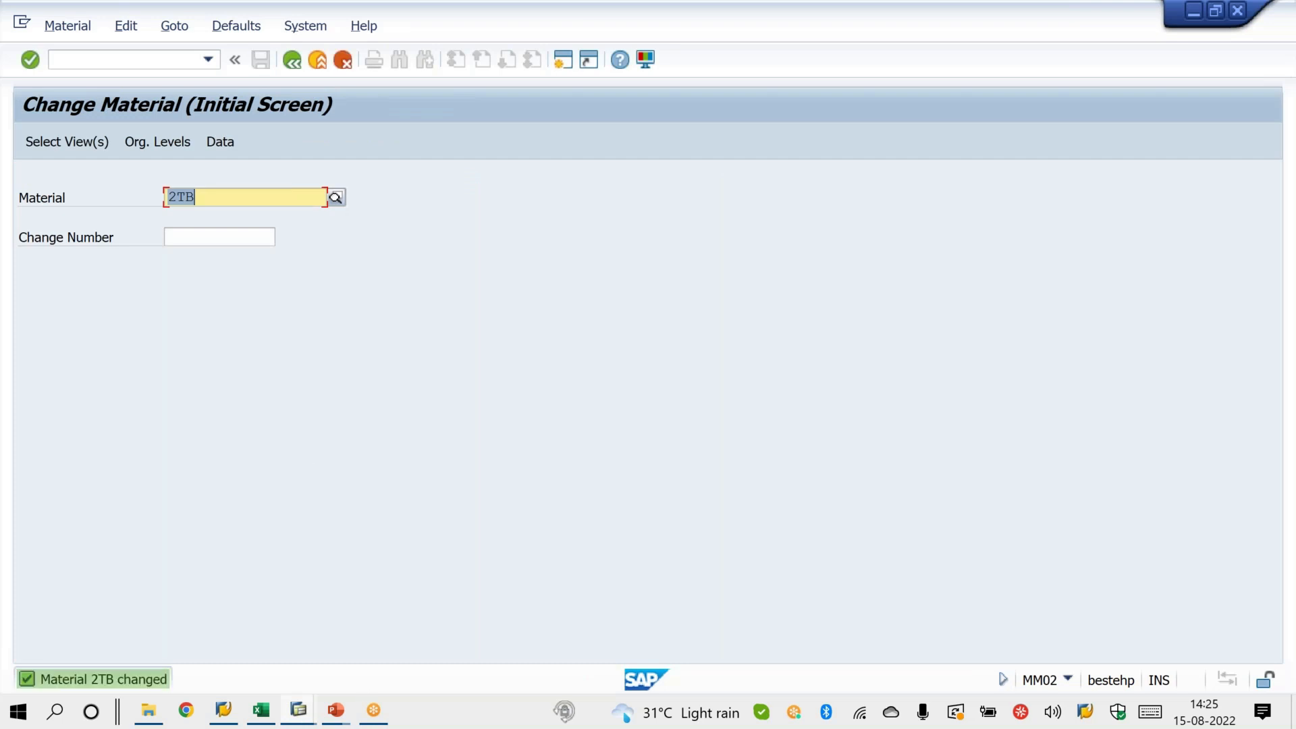
Return to the open Trade Sales order for material 2TB and recheck its item entry.
{"action": "left_click", "coordinate": [298, 710]}
{"action": "mouse_move", "coordinate": [658, 658]}
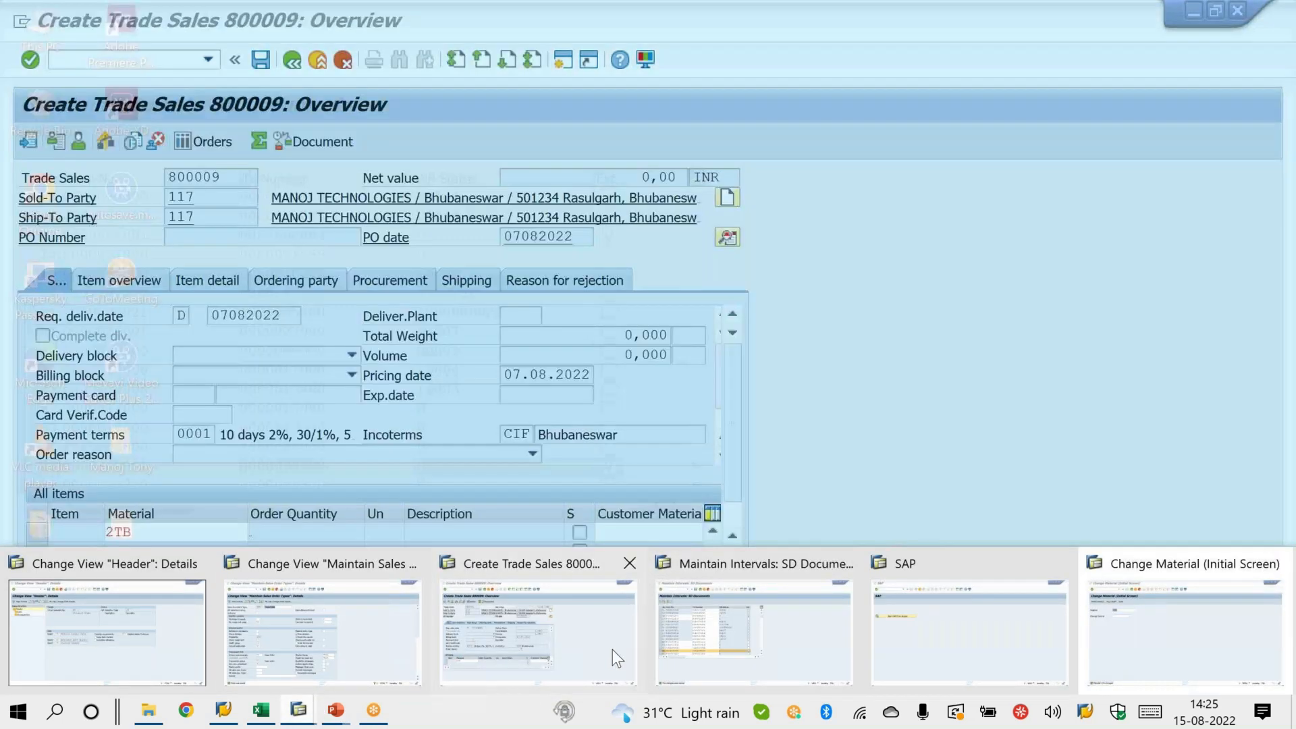
{"action": "left_click", "coordinate": [613, 649]}
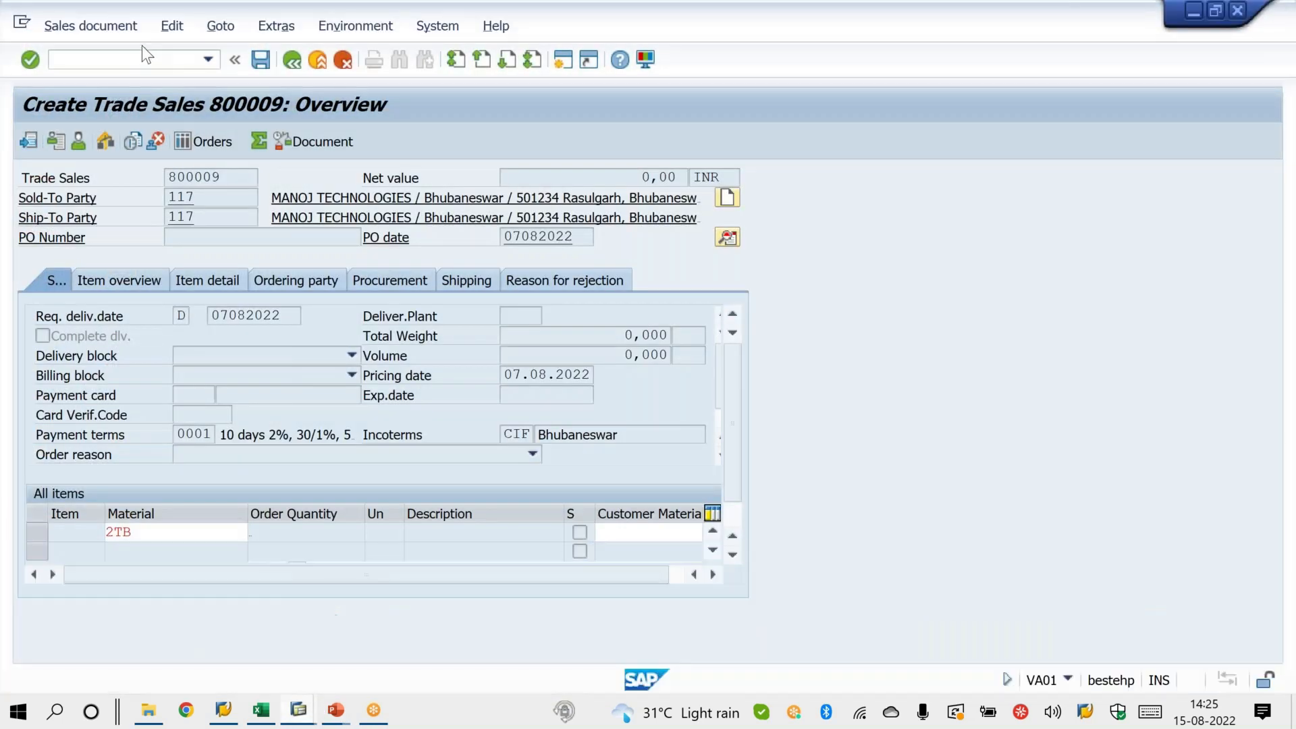
{"action": "left_click", "coordinate": [162, 538]}
{"action": "key", "text": "Return"}
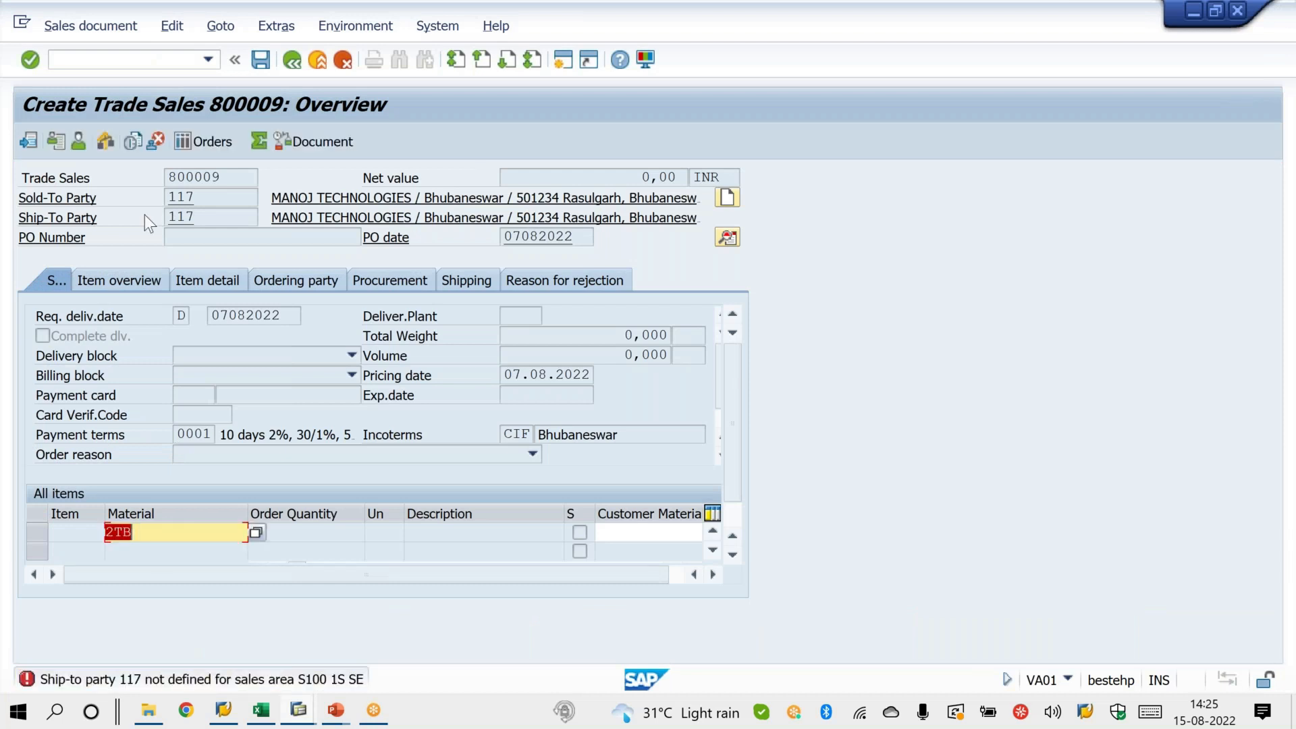
Cancel the open order for material 2TB with command /N and close the batch input information message.
{"action": "left_click", "coordinate": [147, 59]}
{"action": "type", "text": "/N"}
{"action": "key", "text": "Return"}
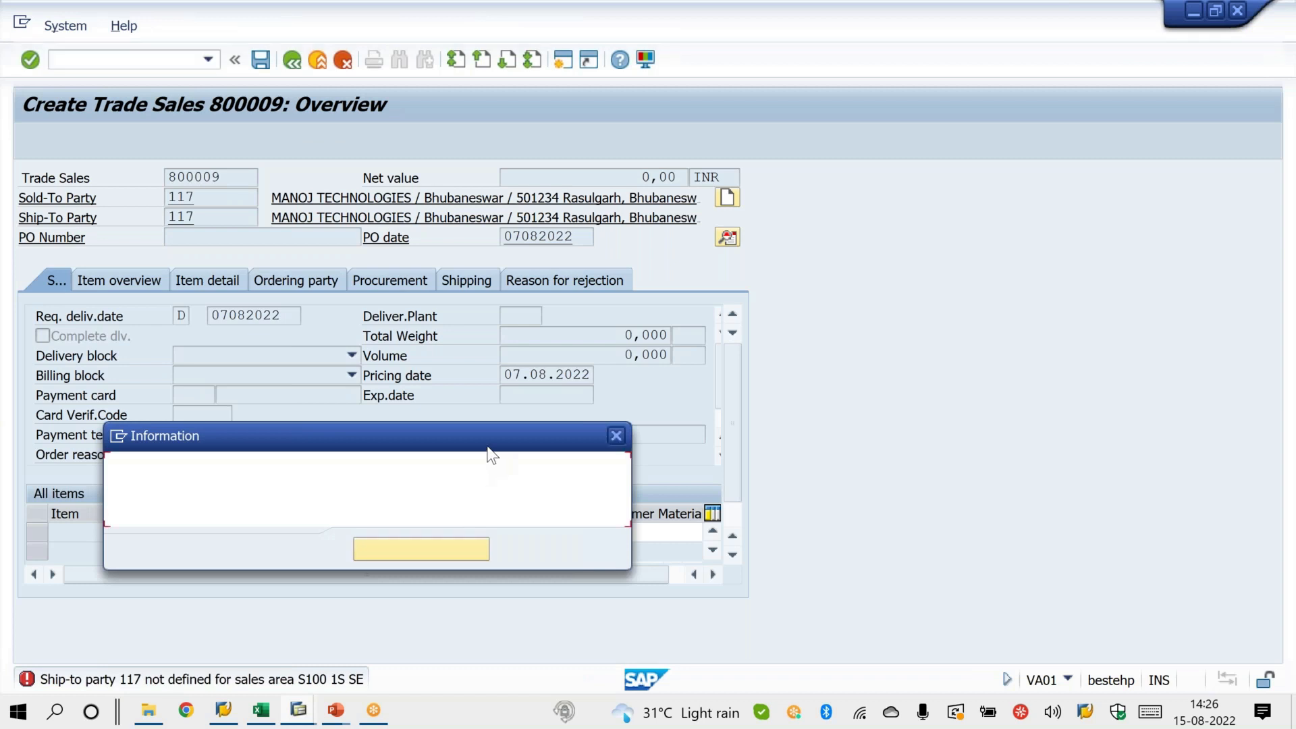
{"action": "left_click", "coordinate": [622, 435]}
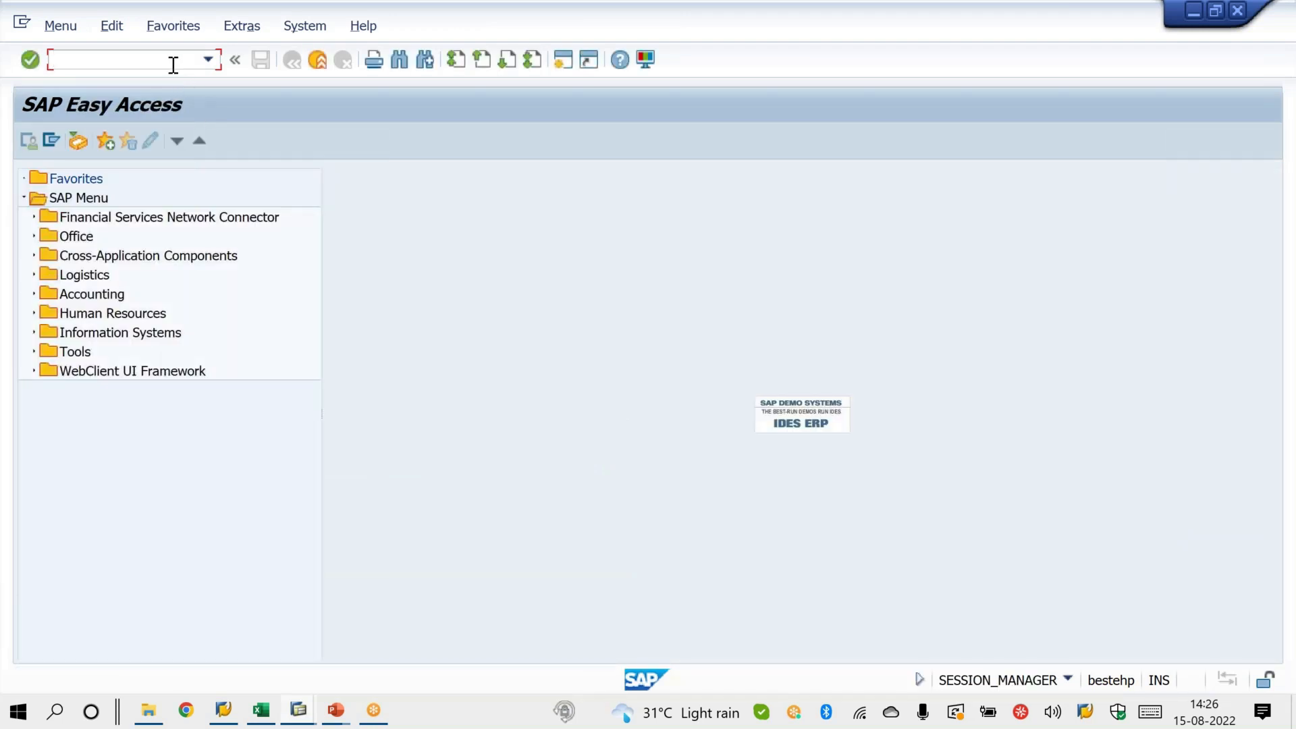
Reopen LSMW project YVA01 and go from its process steps to the batch input session overview.
{"action": "type", "text": "/NLSMW"}
{"action": "key", "text": "Return"}
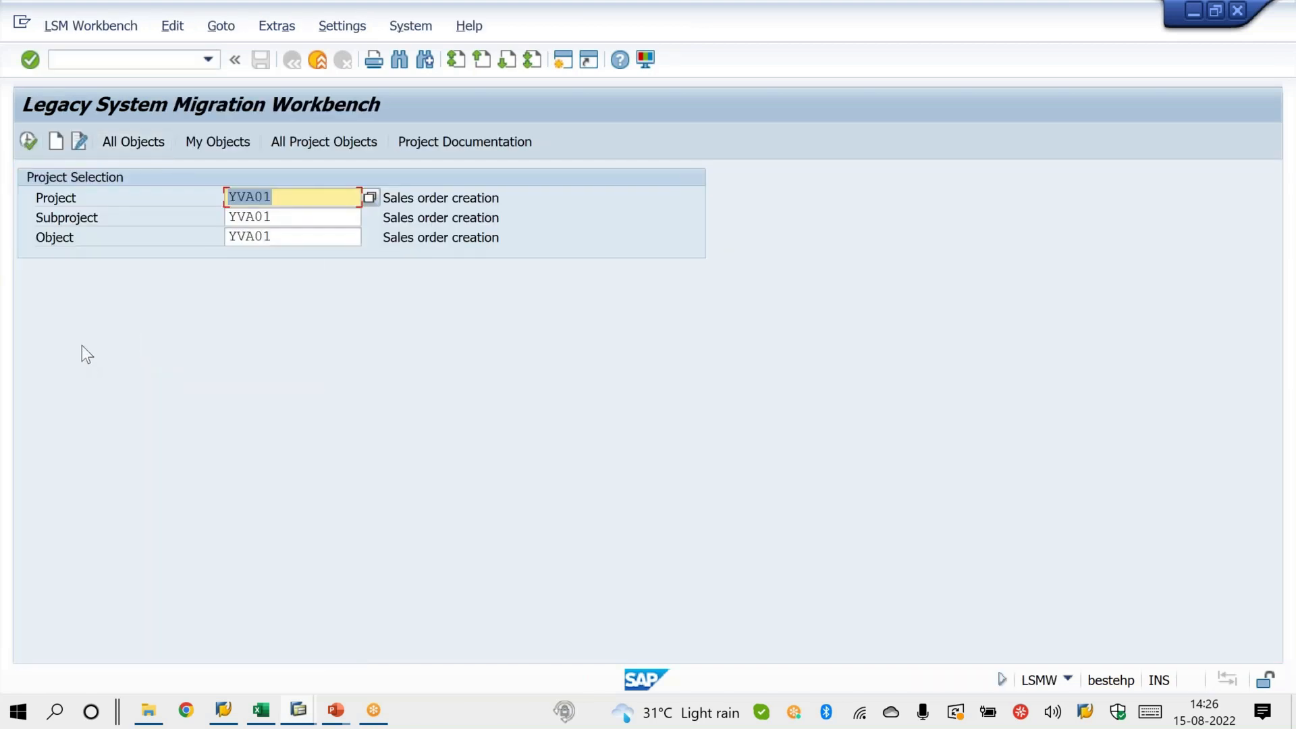
{"action": "left_click", "coordinate": [30, 140]}
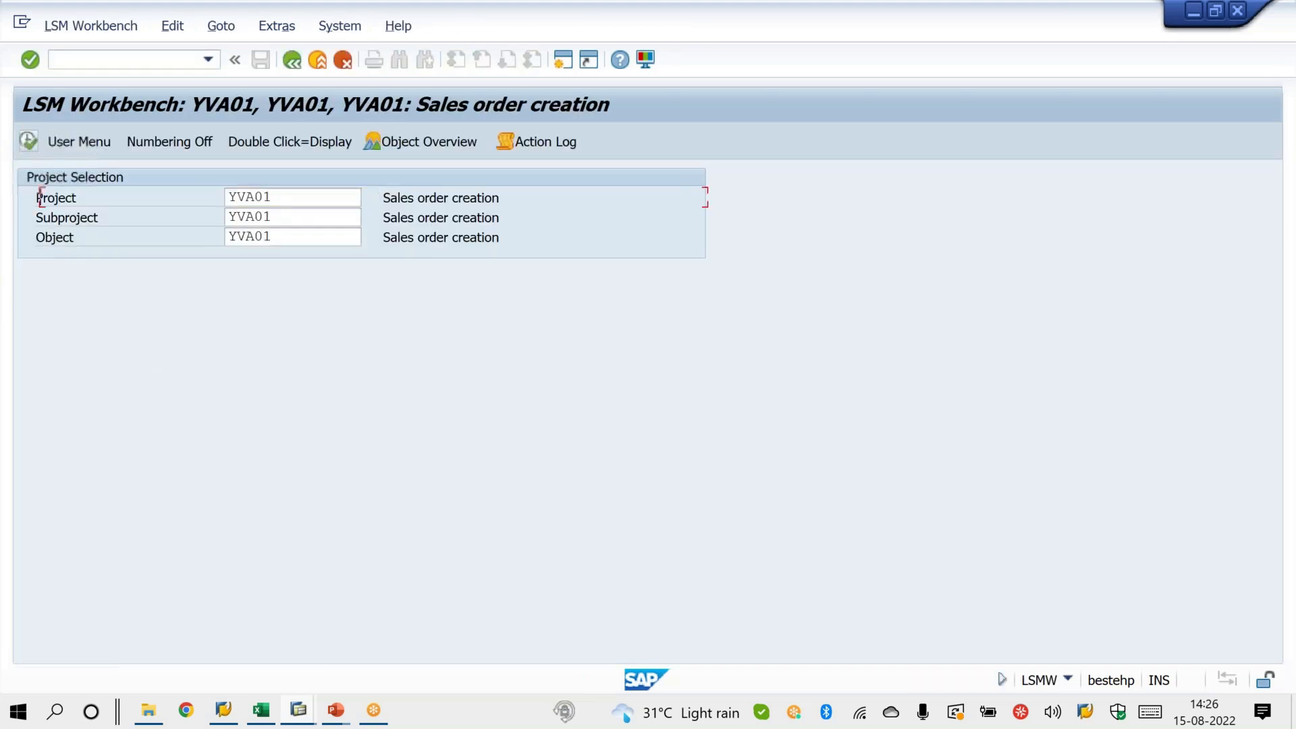
{"action": "left_click", "coordinate": [28, 143]}
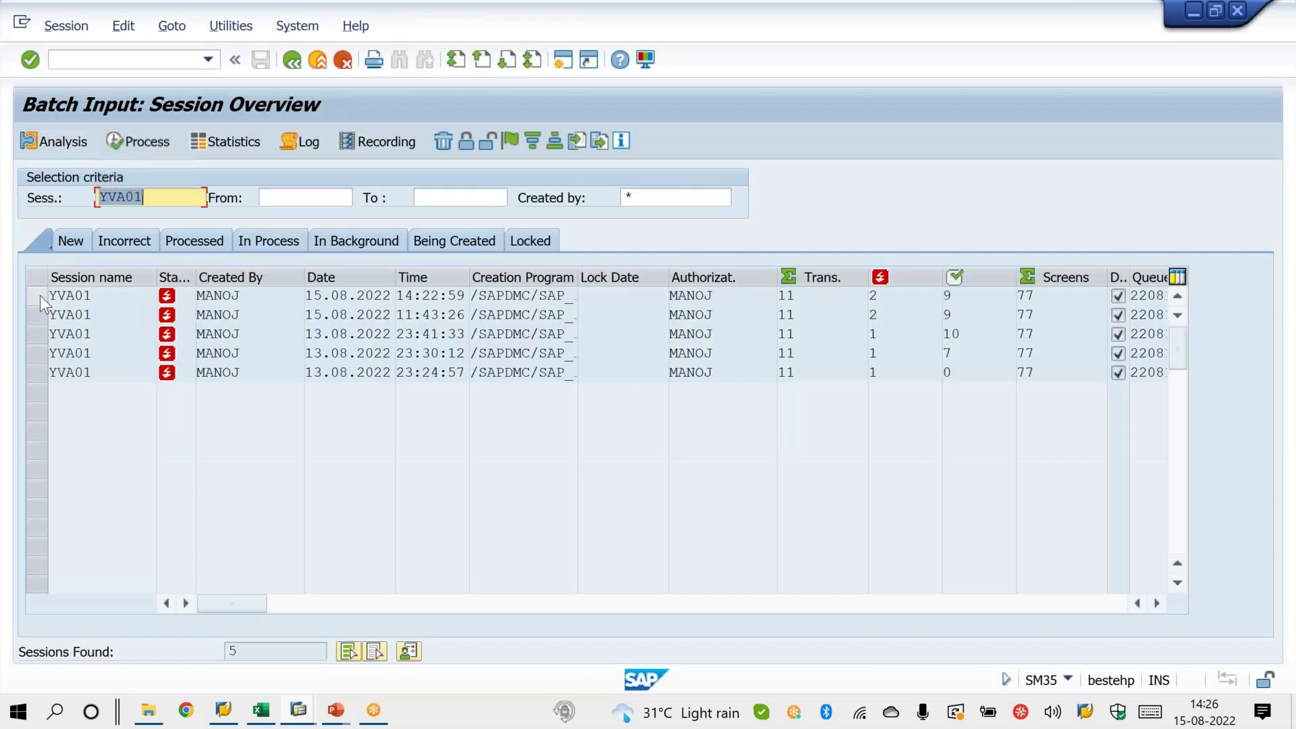
Reprocess the newest YVA01 batch input session in Display errors only mode with Extended log enabled.
{"action": "left_click", "coordinate": [38, 295]}
{"action": "left_click", "coordinate": [116, 141]}
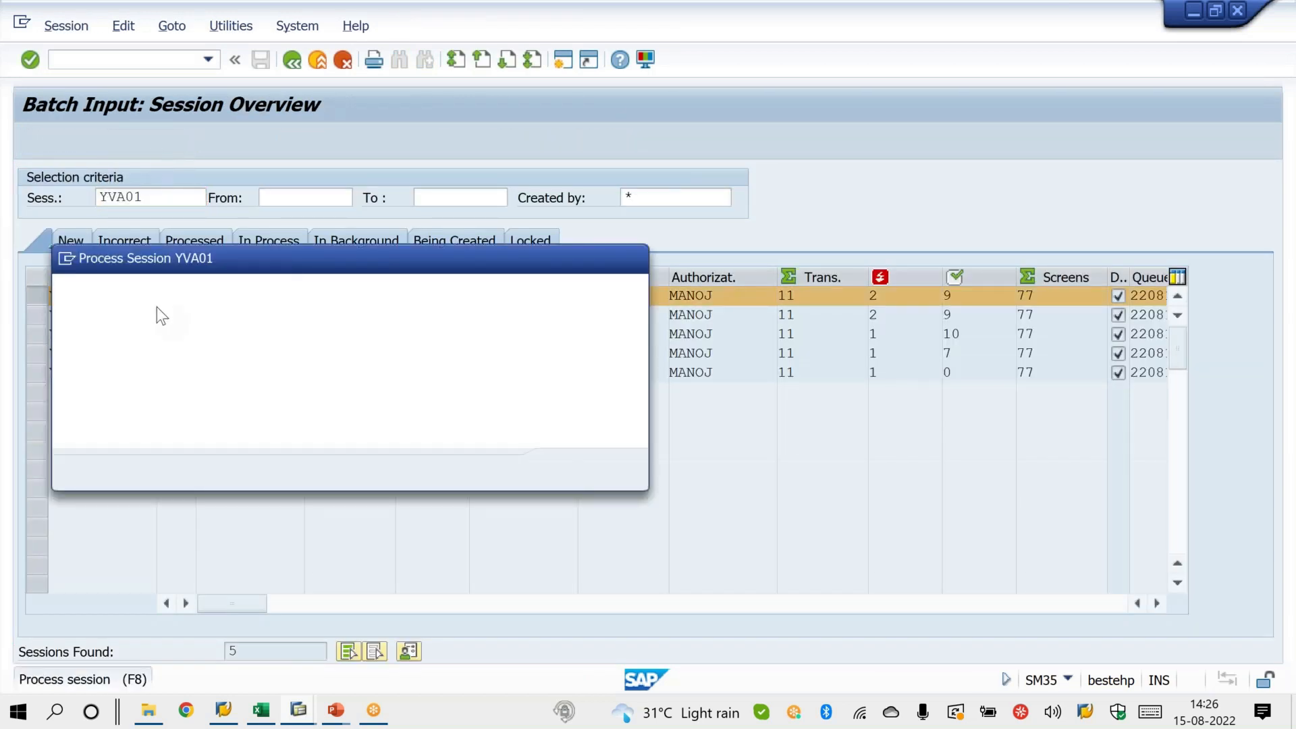
{"action": "left_click", "coordinate": [140, 354]}
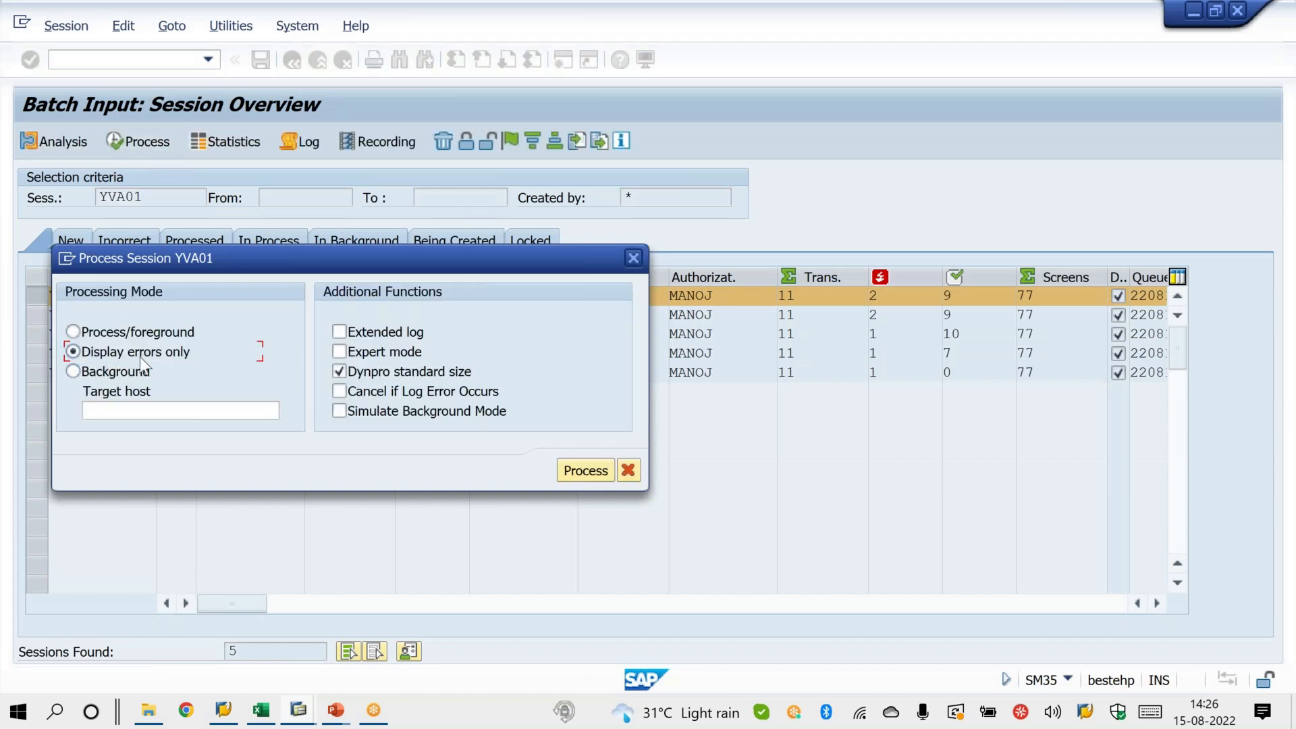
{"action": "left_click", "coordinate": [339, 331]}
{"action": "left_click", "coordinate": [586, 470]}
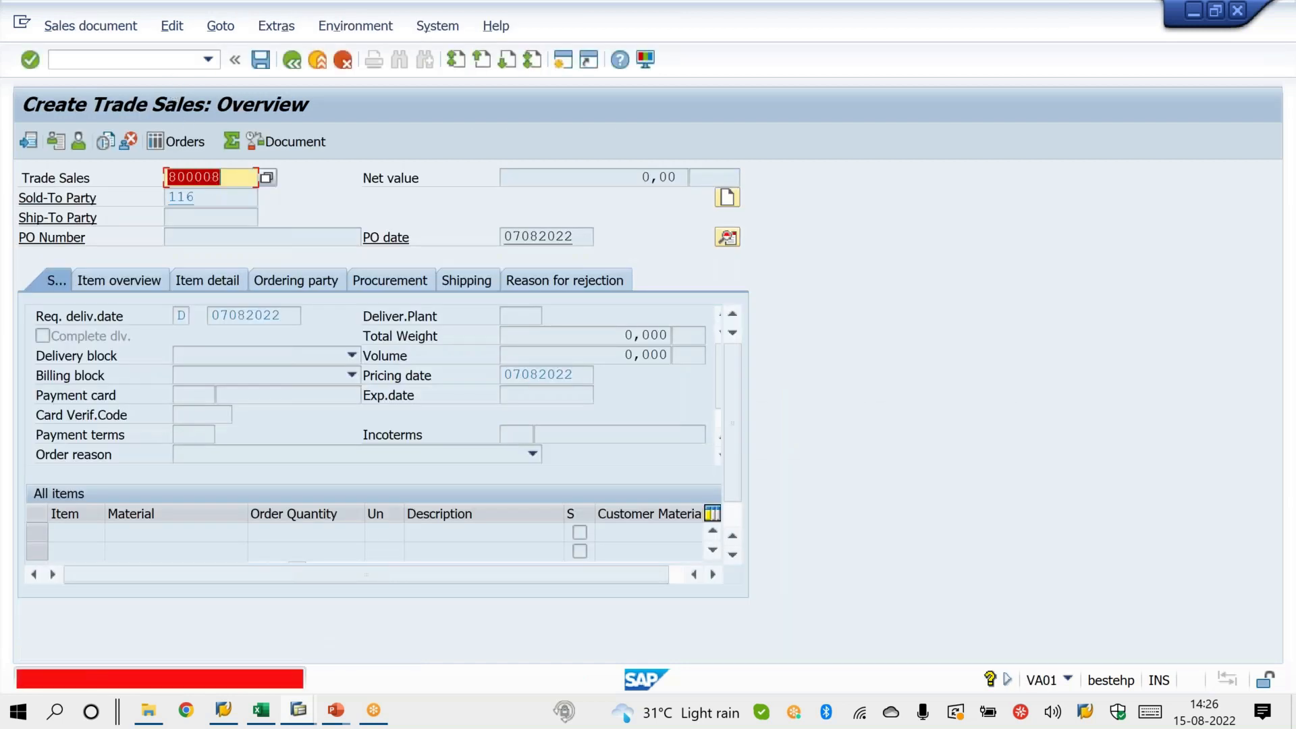
Cancel the order with the duplicate number using command /n and close the batch input information message.
{"action": "left_click", "coordinate": [169, 56]}
{"action": "type", "text": "/n"}
{"action": "key", "text": "Return"}
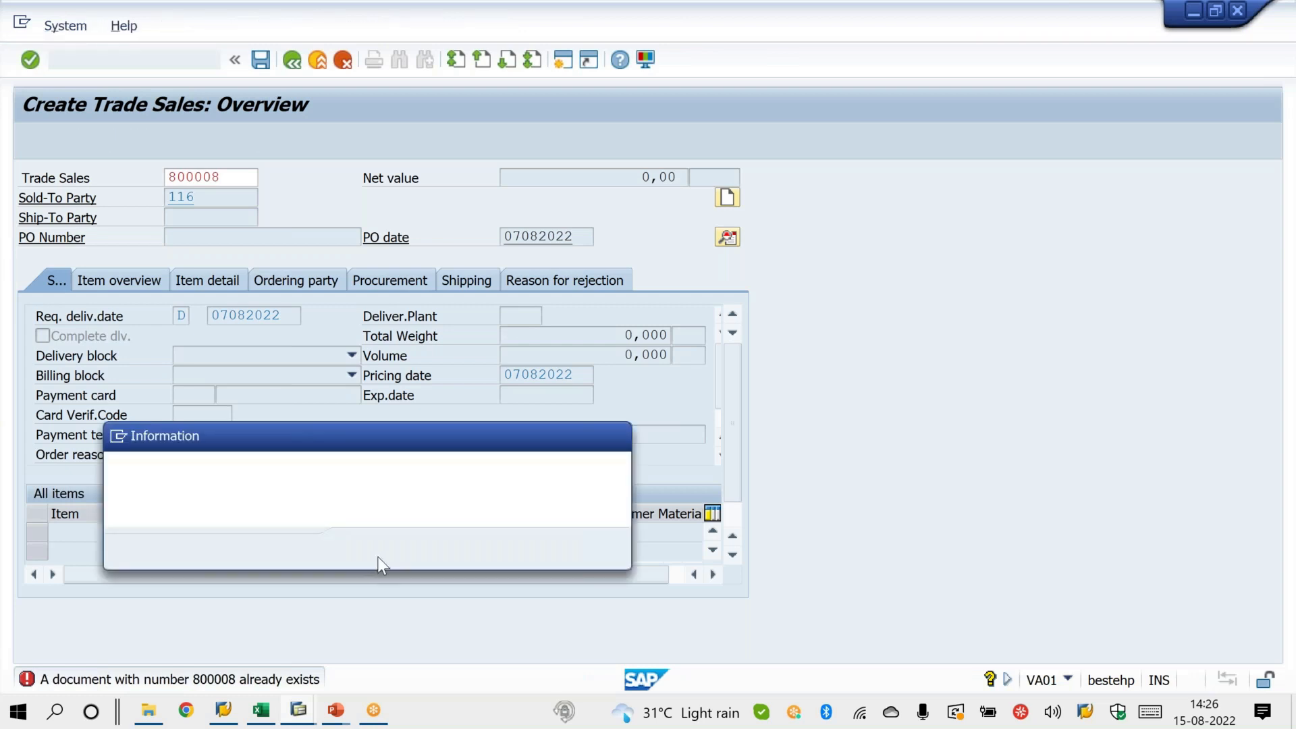
{"action": "left_click", "coordinate": [620, 434]}
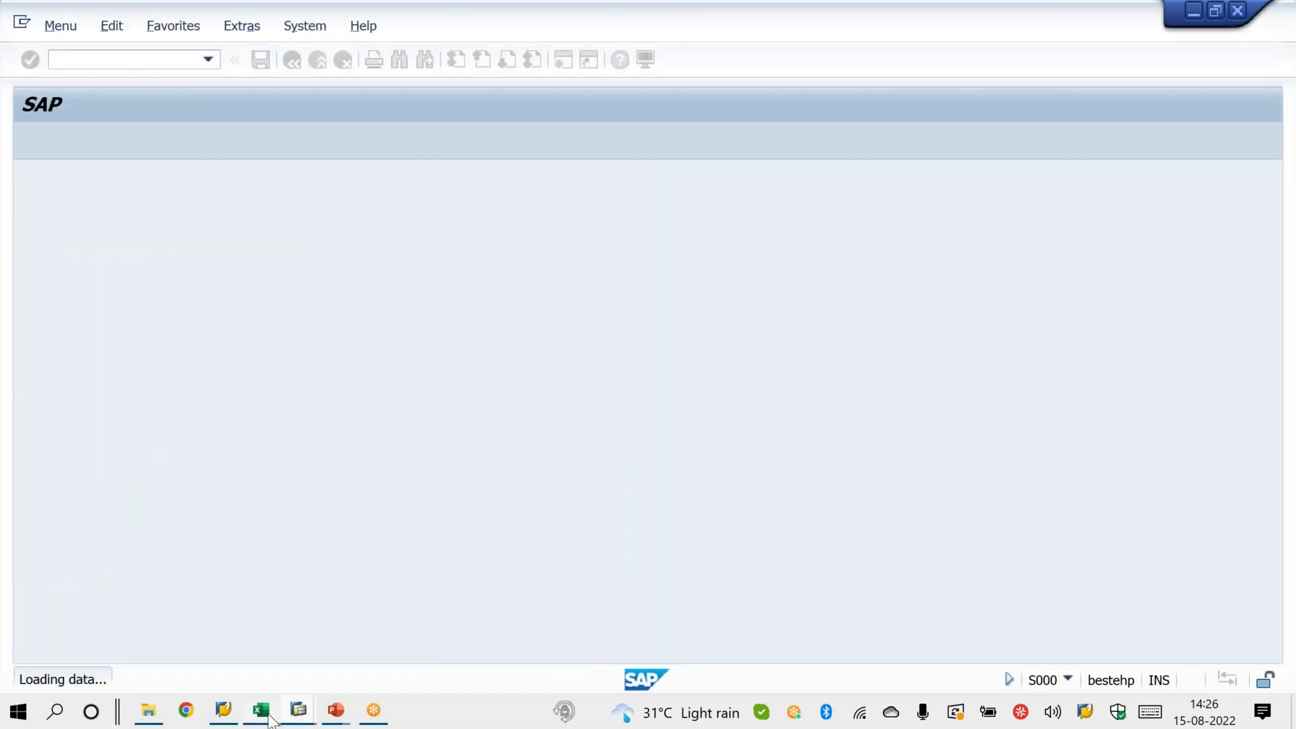
Switch to Excel and copy the Sales Document numbers in B2:B12 of the Internal-External sheet in LSMW.xlsx.
{"action": "left_click", "coordinate": [260, 710]}
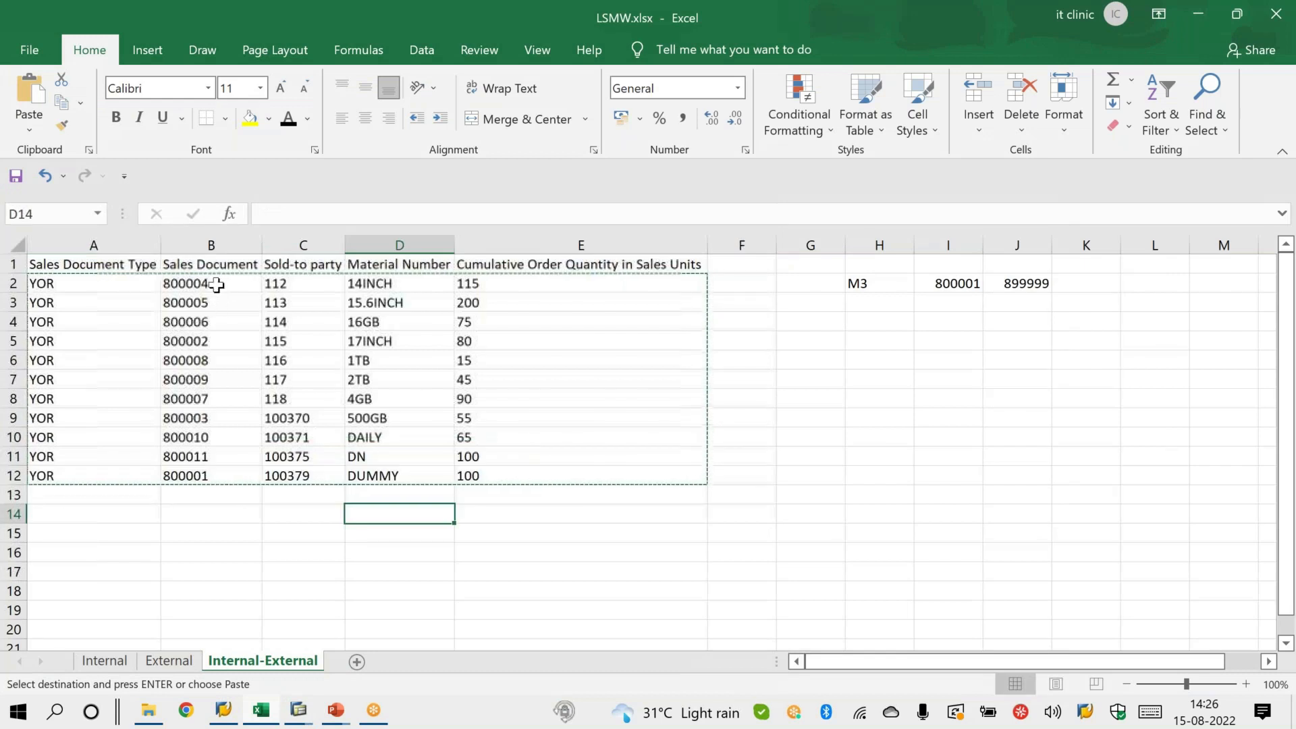
{"action": "left_click_drag", "start_coordinate": [216, 285], "coordinate": [216, 473]}
{"action": "key", "text": "ctrl+c"}
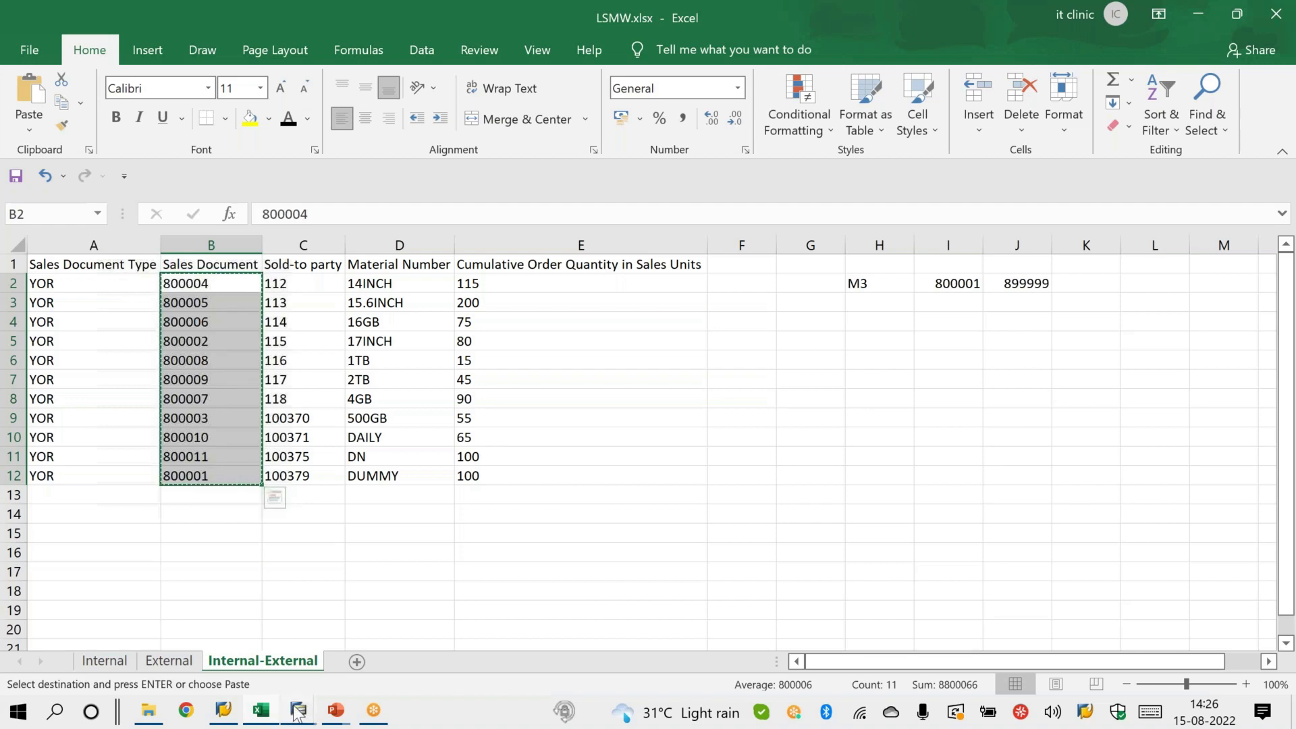
Switch to the SAP Change Material session and start the General Table Display transaction SE16N there.
{"action": "mouse_move", "coordinate": [297, 712]}
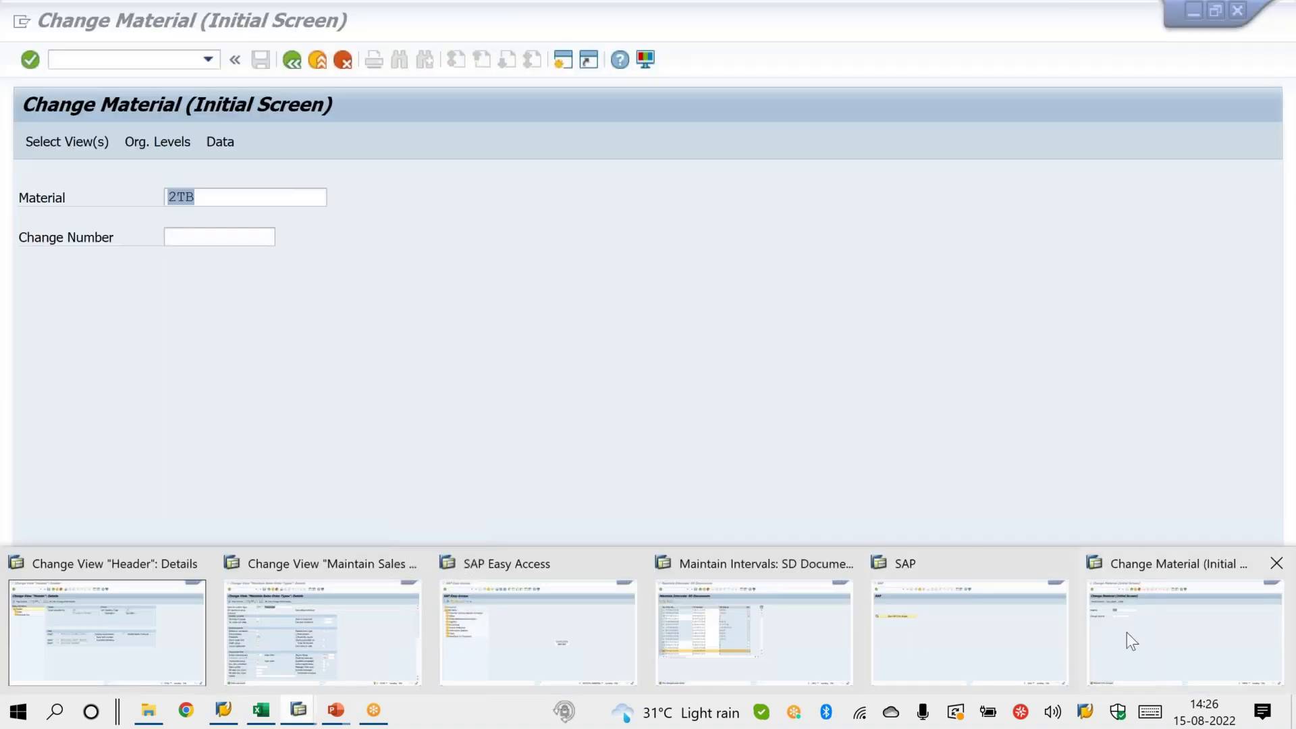
{"action": "left_click", "coordinate": [1127, 633]}
{"action": "left_click", "coordinate": [148, 62]}
{"action": "type", "text": "/NSE16"}
{"action": "key", "text": "Return"}
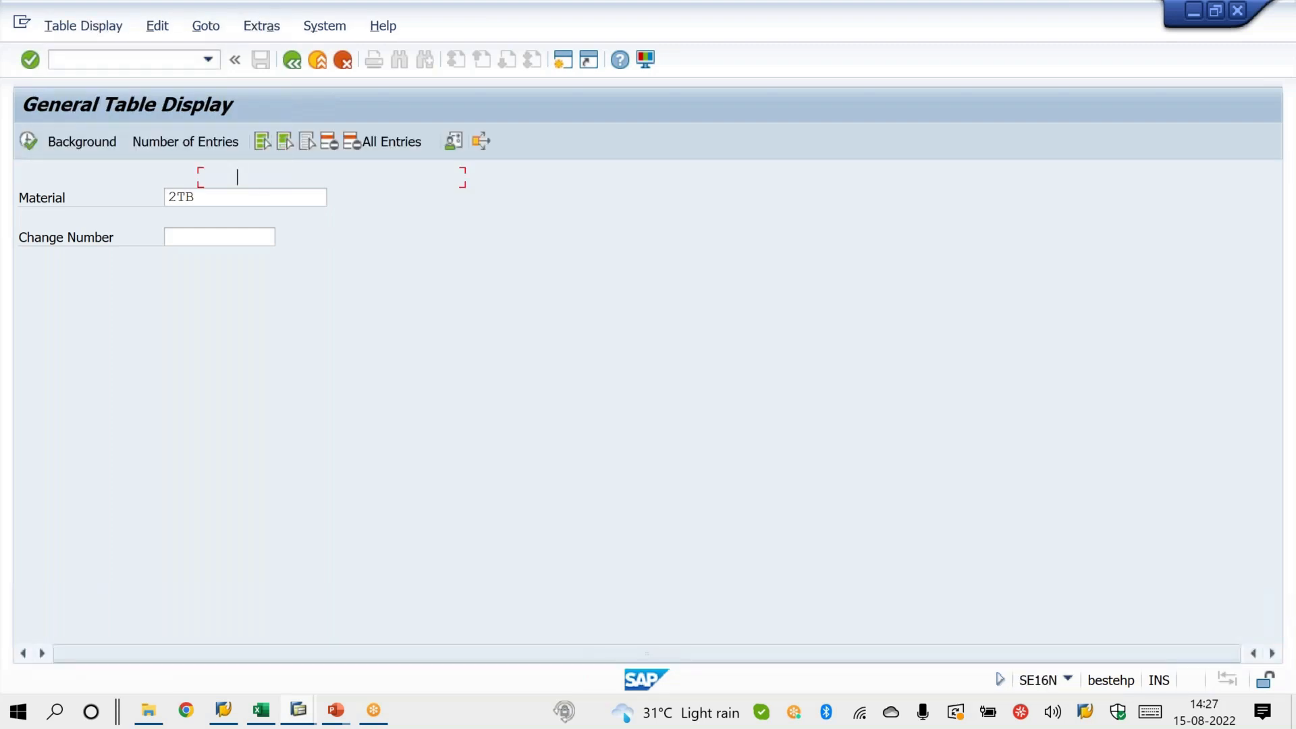
Display the VBAK entries for the copied sales document numbers and sort them in descending order by sales document.
{"action": "type", "text": "VBAK"}
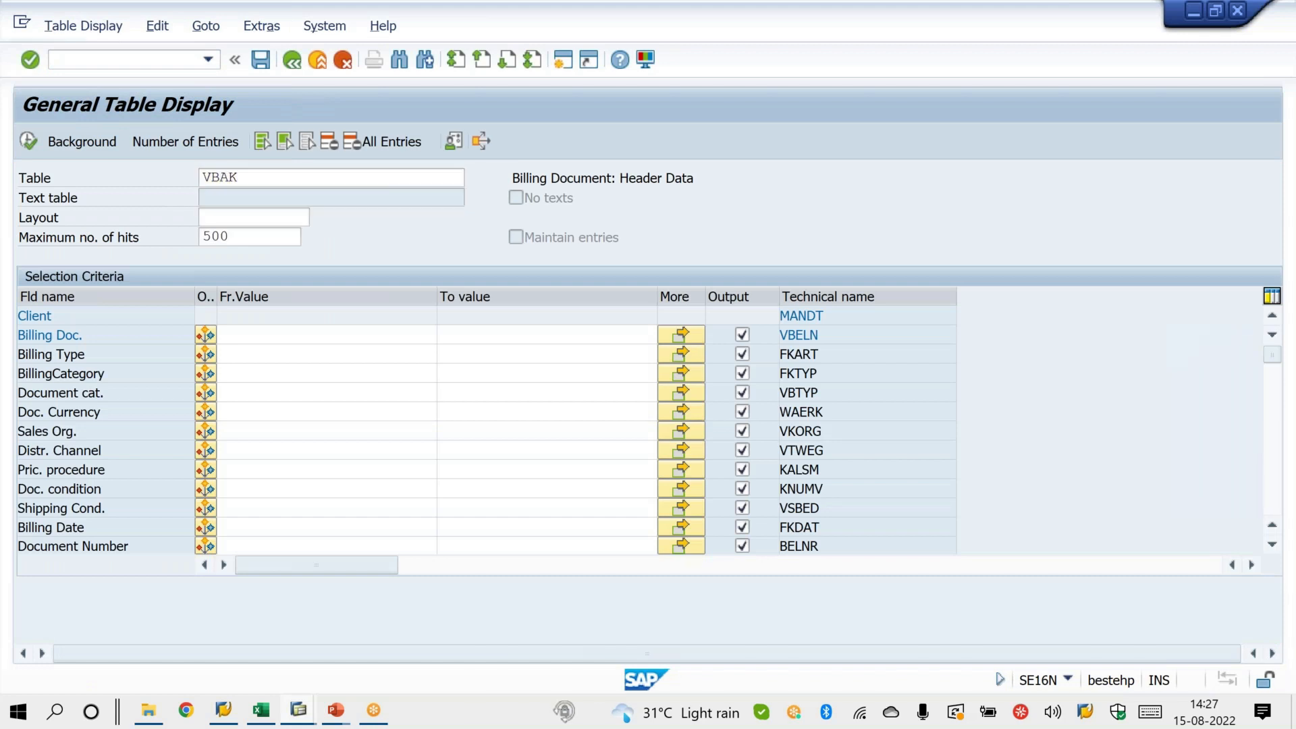
{"action": "key", "text": "Return"}
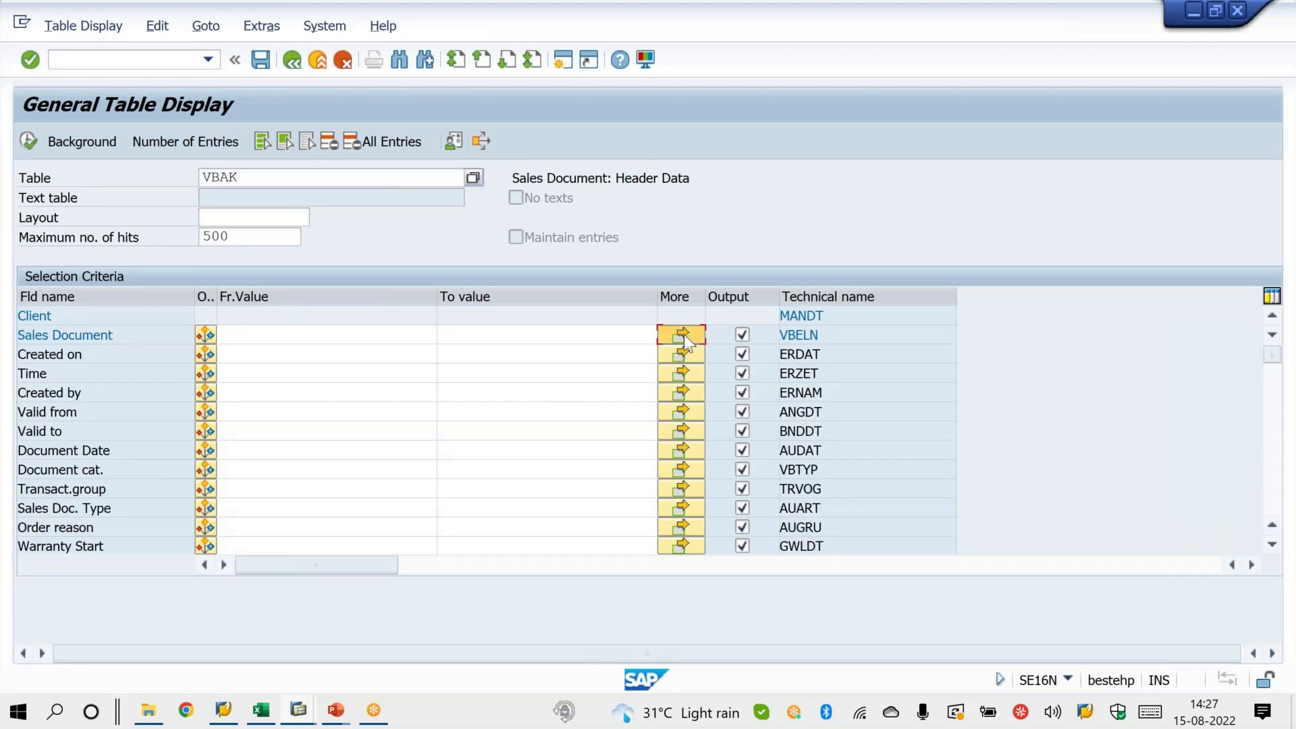
{"action": "left_click", "coordinate": [681, 334]}
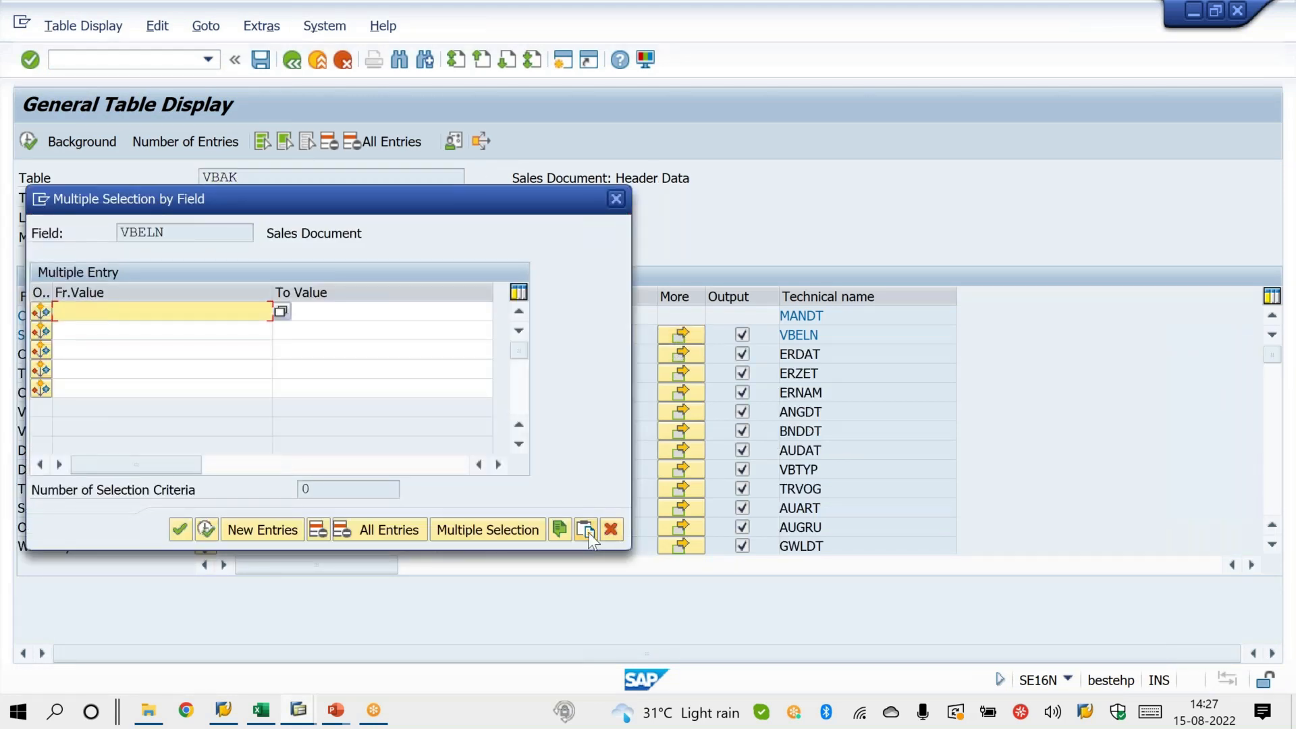
{"action": "left_click", "coordinate": [208, 527]}
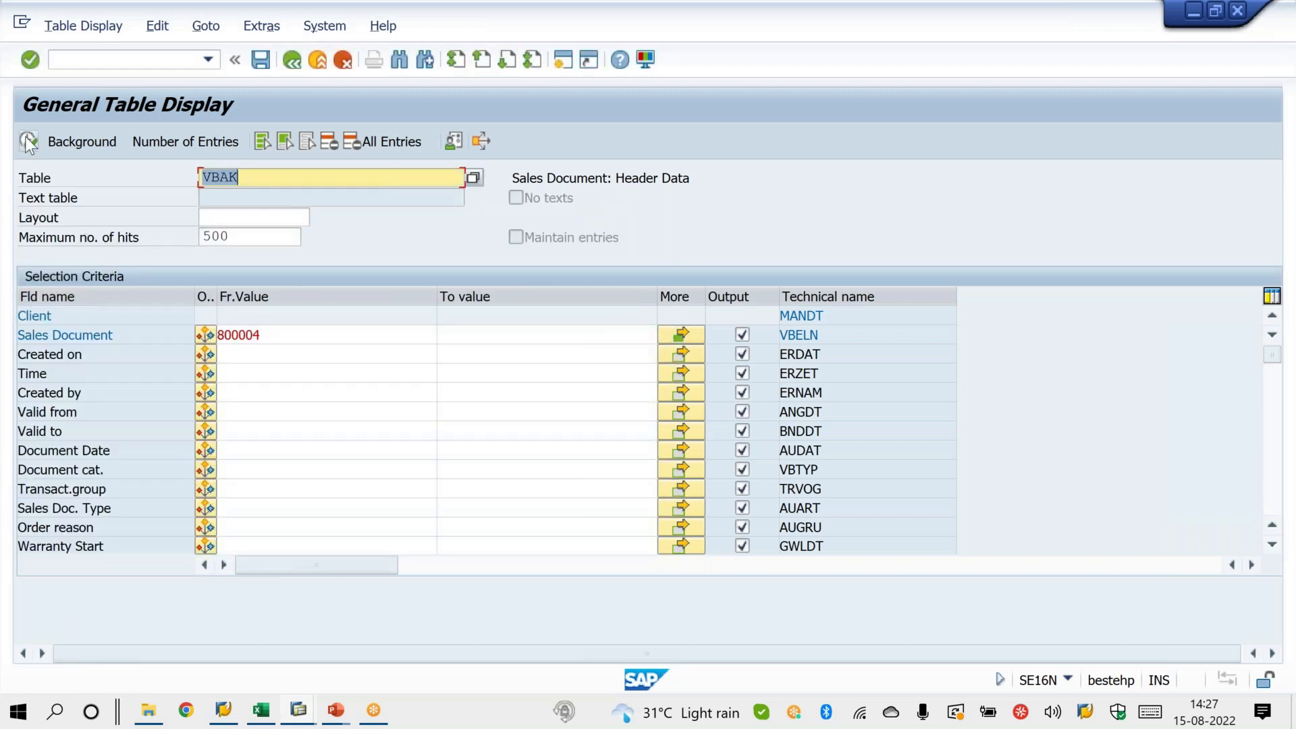
{"action": "left_click", "coordinate": [27, 139]}
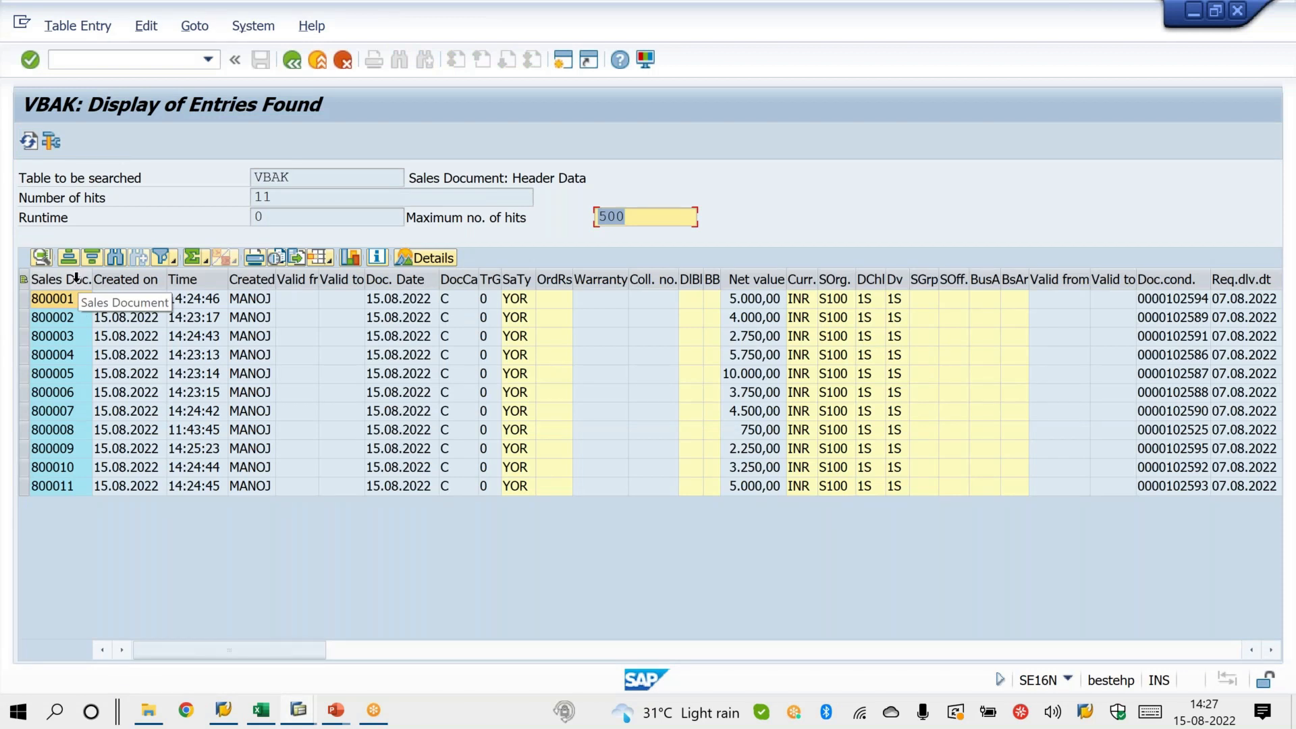
{"action": "left_click", "coordinate": [76, 278]}
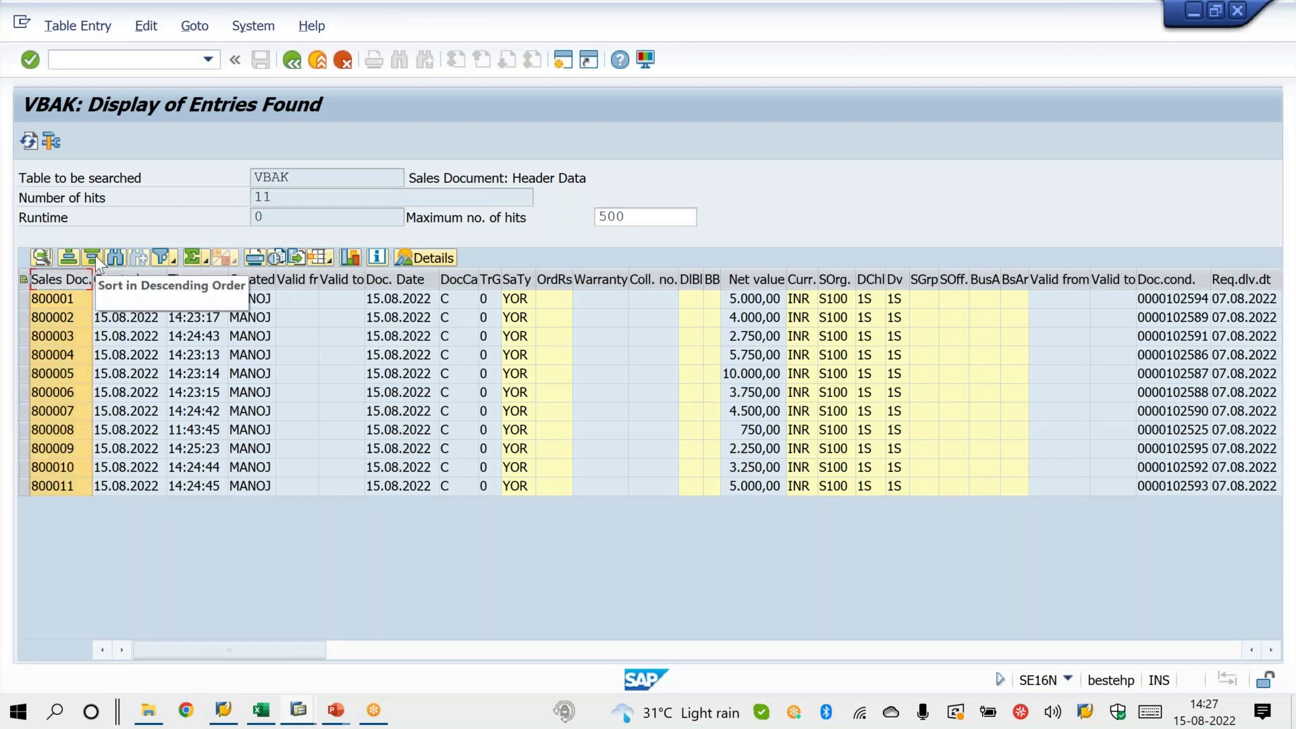
{"action": "left_click", "coordinate": [96, 255]}
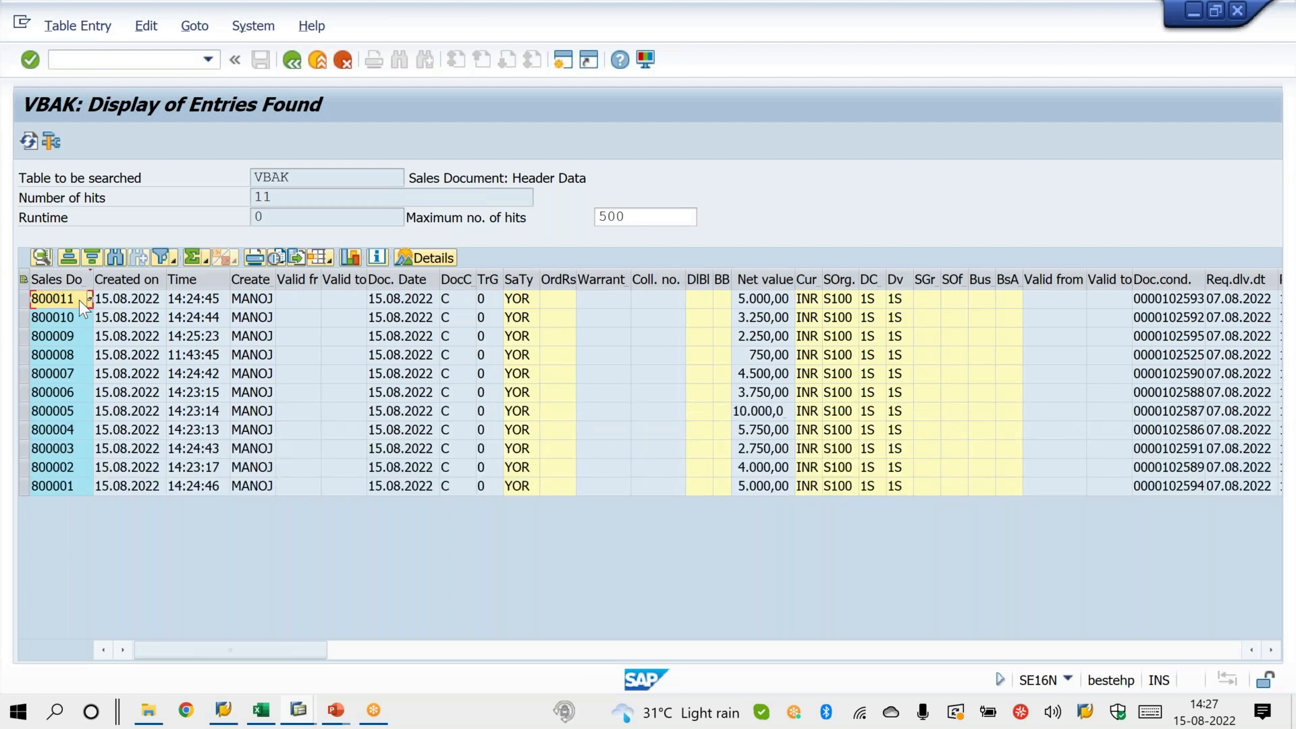
Open a blank Notepad document and paste the highest sales document number from the VBAK list into it.
{"action": "left_click", "coordinate": [58, 712]}
{"action": "type", "text": "NOTE"}
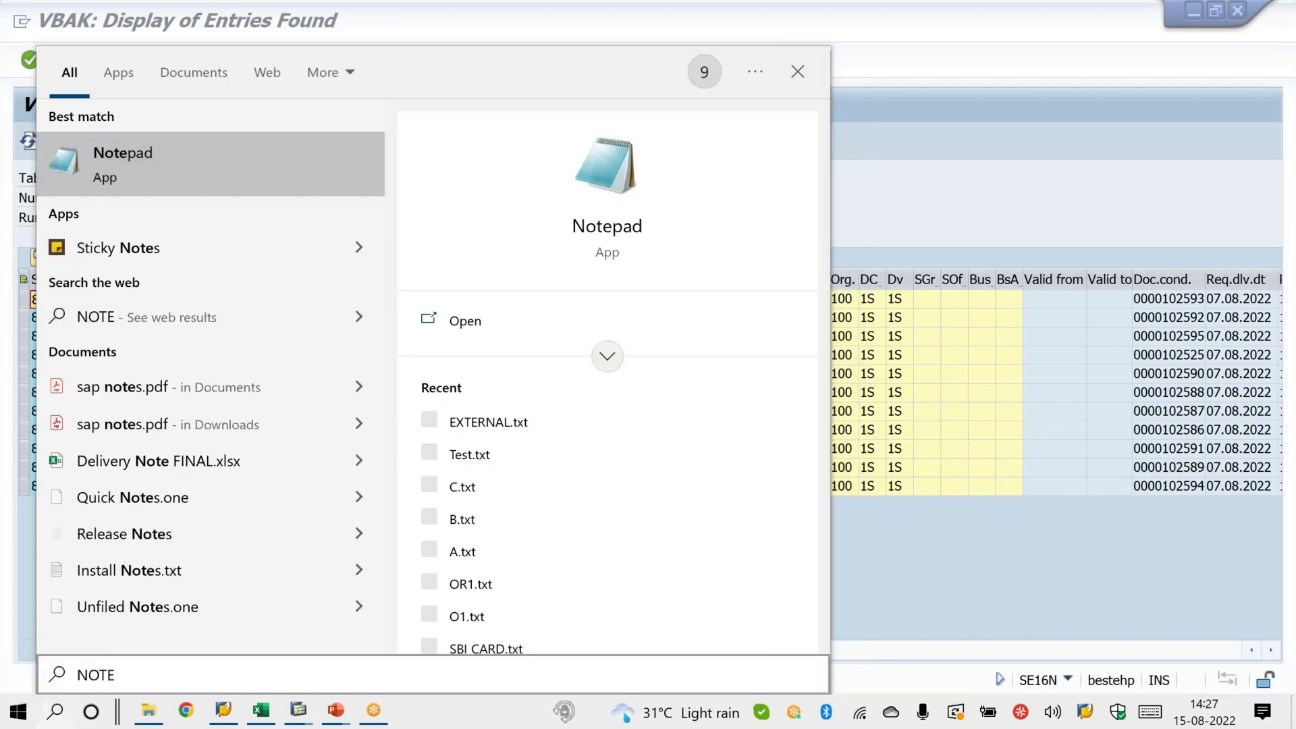
{"action": "key", "text": "Return"}
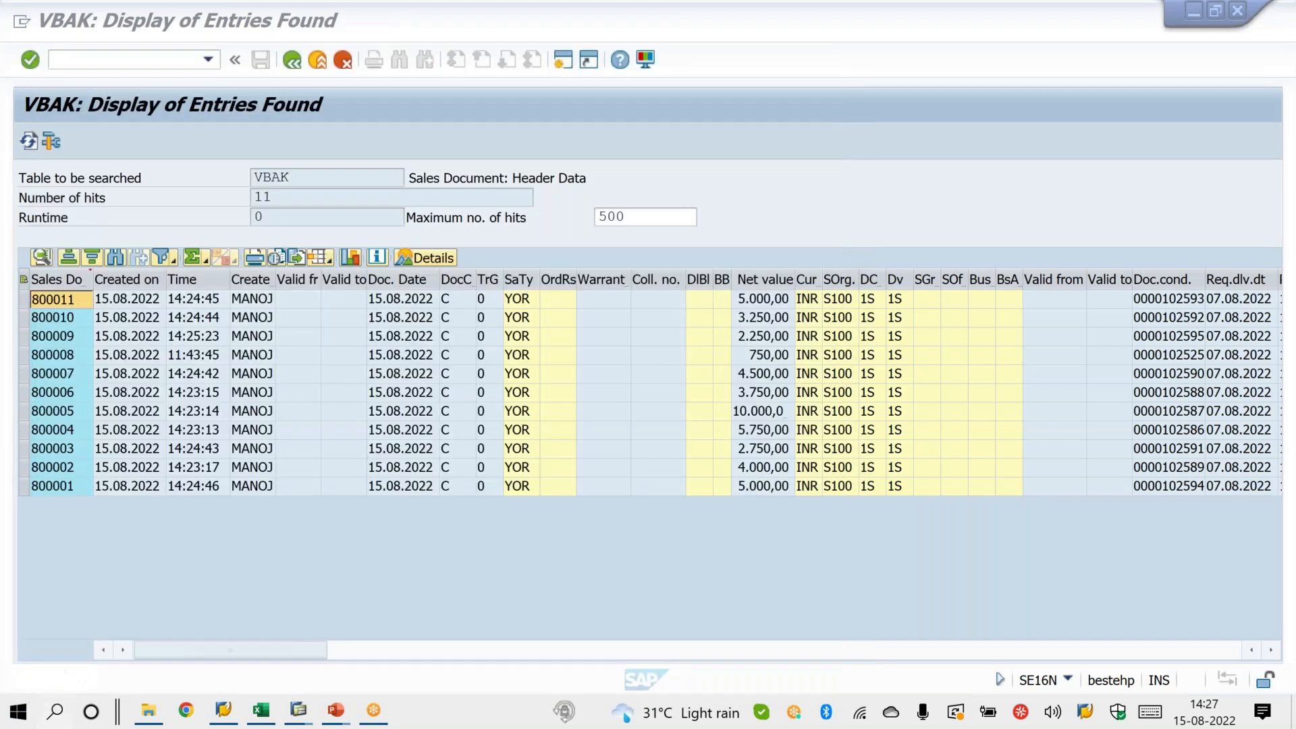
{"action": "key", "text": "ctrl+v"}
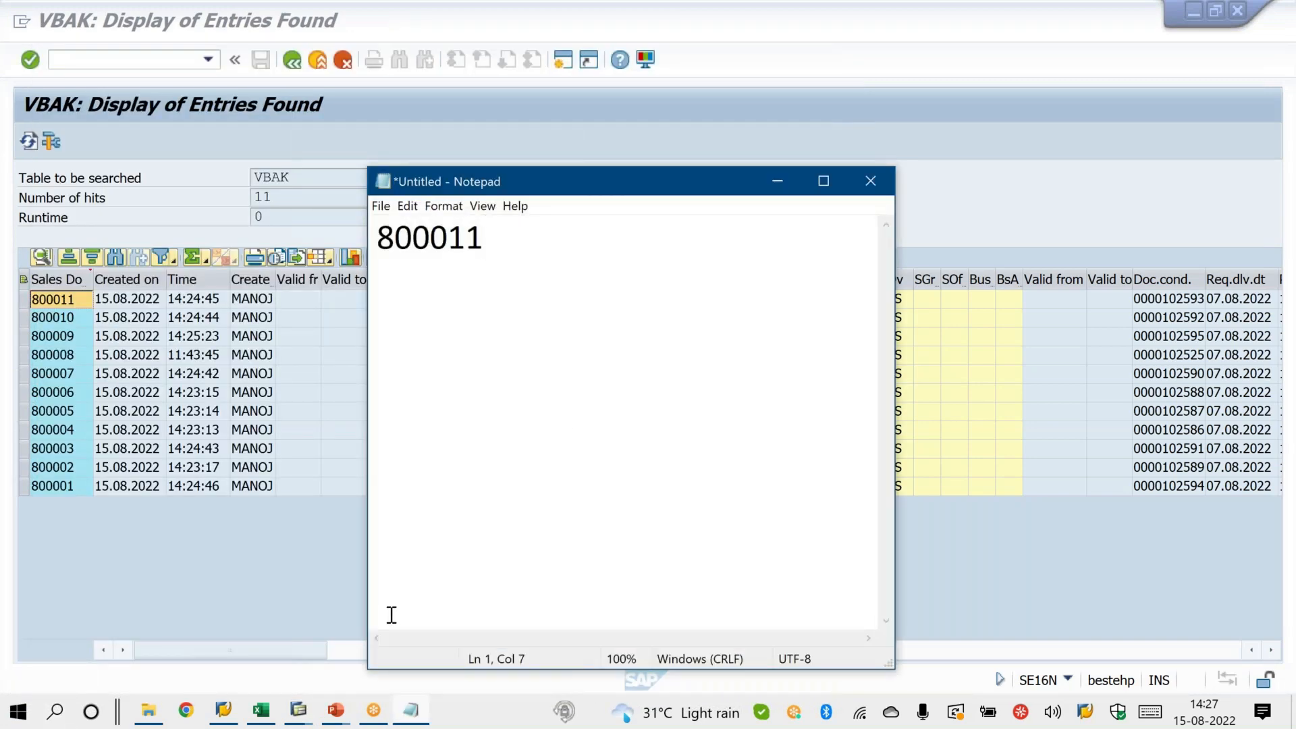
Switch to the PowerPoint slide on external-to-internal number ranges and ink check marks at the empty box and the Internal box.
{"action": "left_click", "coordinate": [336, 710]}
{"action": "left_click", "coordinate": [474, 633]}
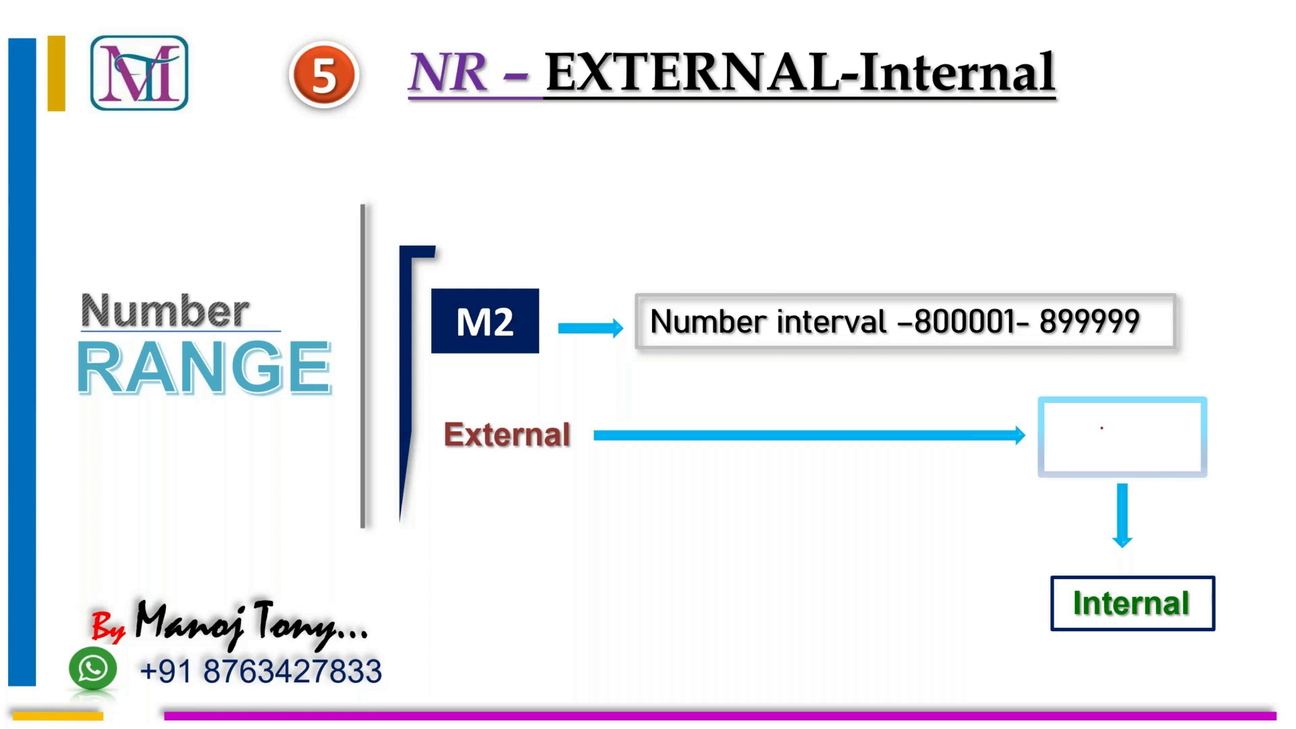
{"action": "left_click_drag", "start_coordinate": [1012, 390], "coordinate": [1077, 374]}
{"action": "mouse_move", "coordinate": [1028, 583]}
{"action": "left_mouse_down"}
{"action": "mouse_move", "coordinate": [1042, 592]}
{"action": "mouse_move", "coordinate": [1087, 555]}
{"action": "left_mouse_up"}
{"action": "key", "text": "alt+Tab"}
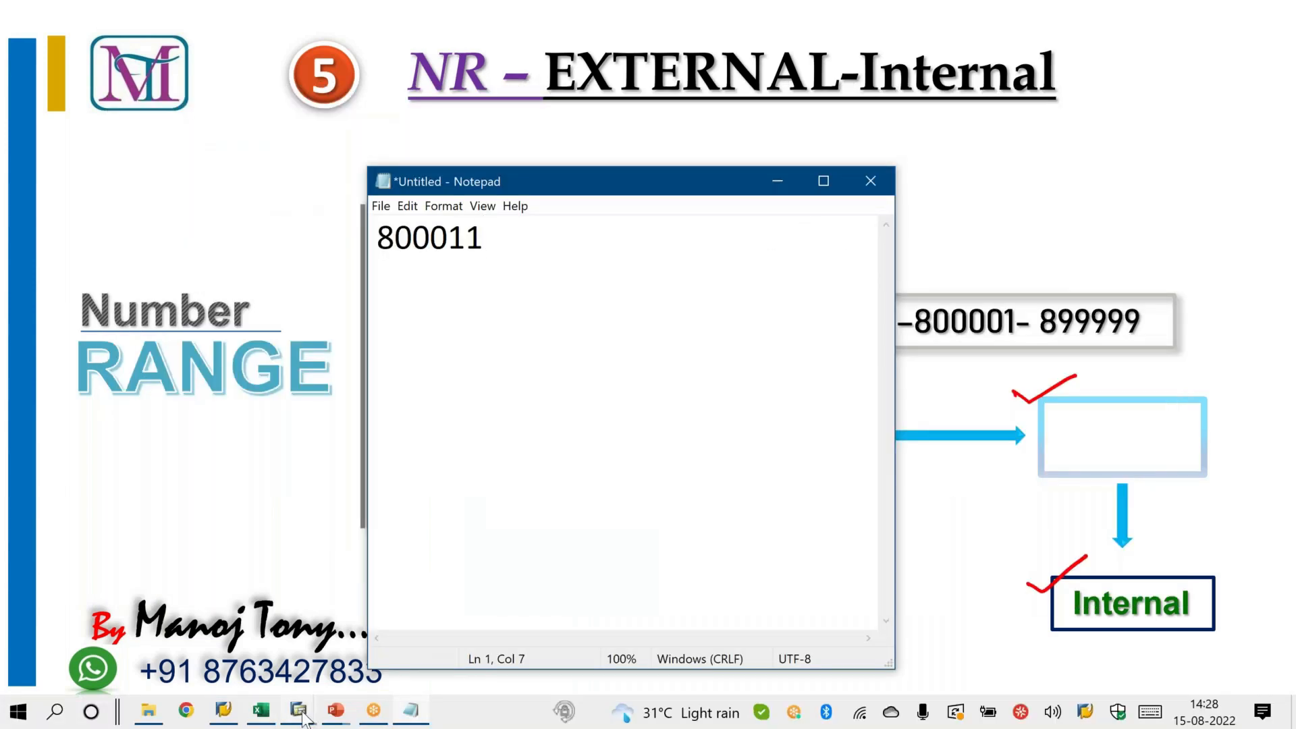
Switch to the SAP SD document number range session, clear the external indicator for interval M2 and save.
{"action": "mouse_move", "coordinate": [302, 716]}
{"action": "left_click", "coordinate": [743, 622]}
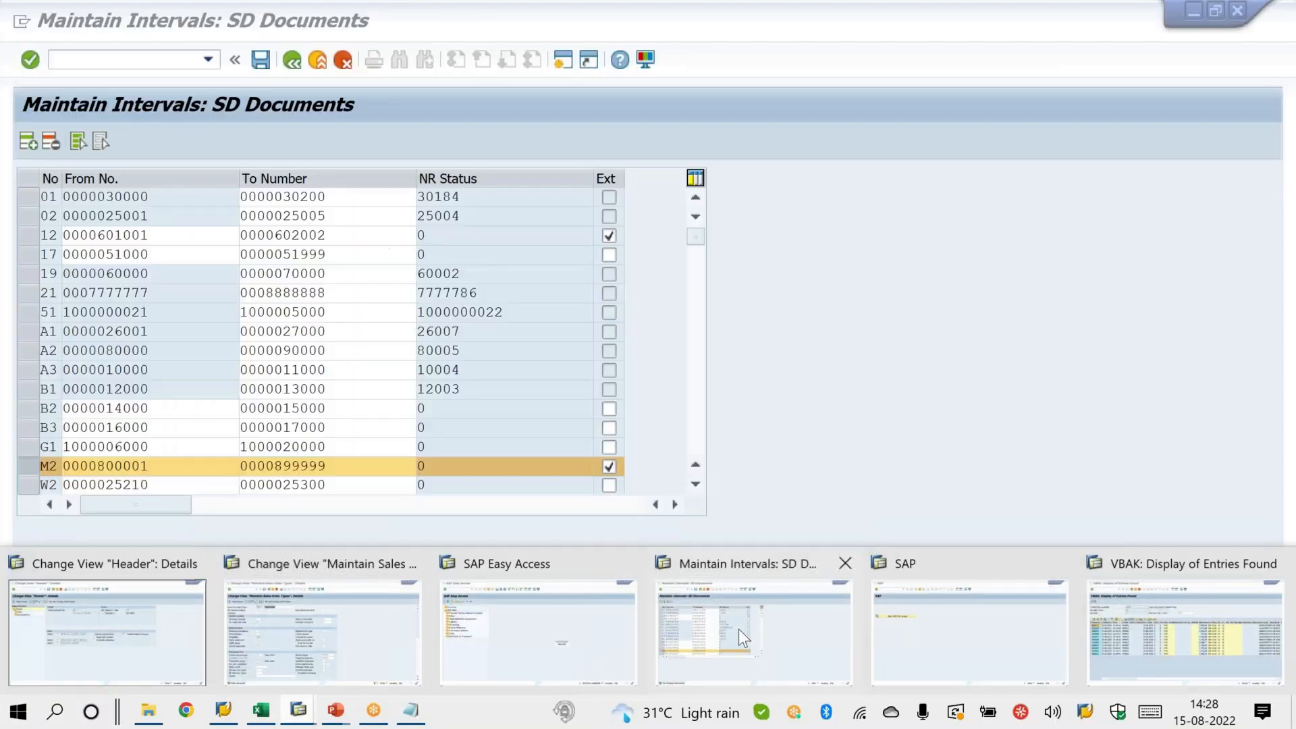
{"action": "left_click", "coordinate": [294, 64]}
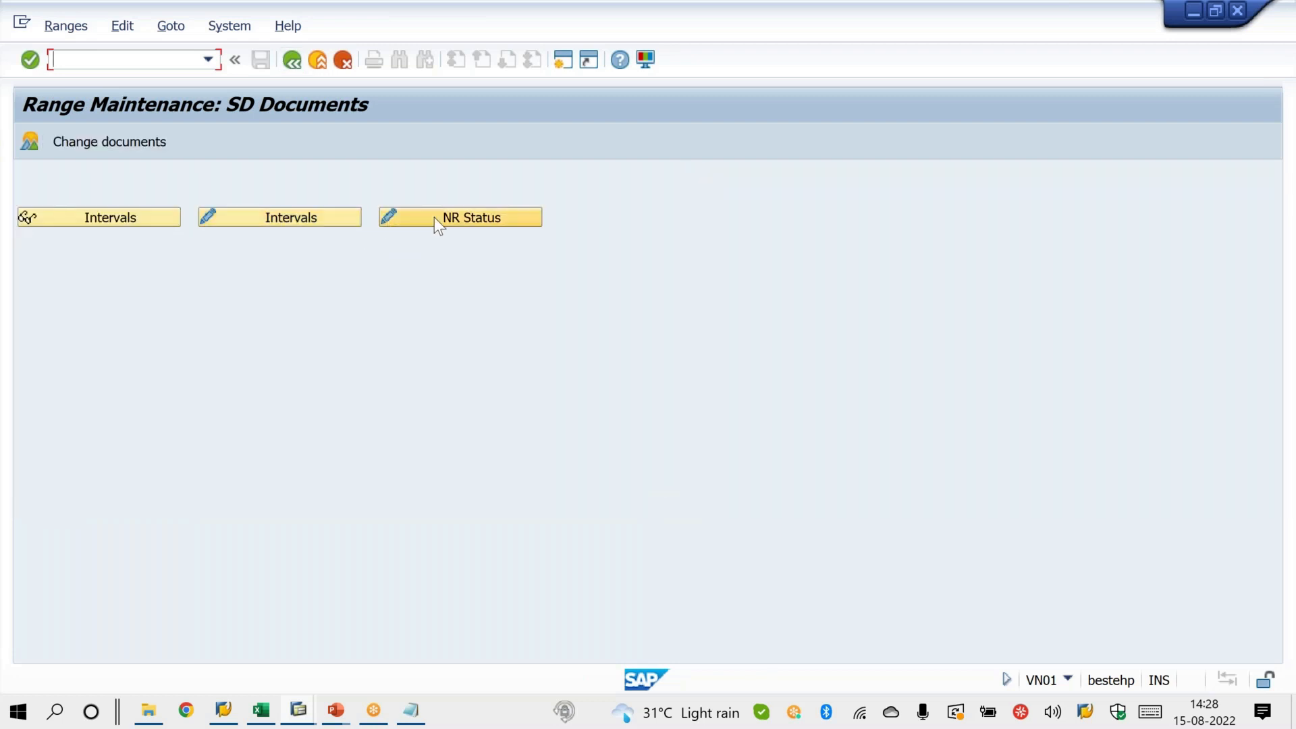
{"action": "left_click", "coordinate": [437, 217]}
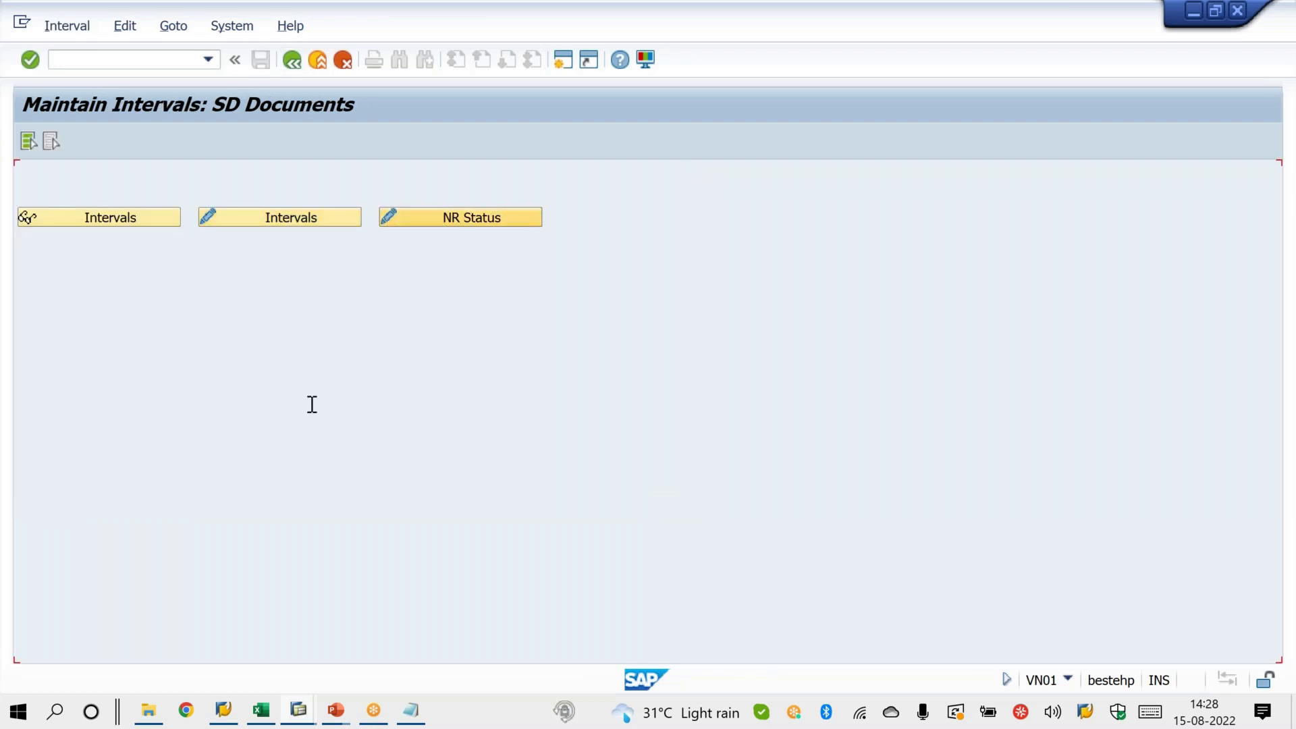
{"action": "left_click", "coordinate": [294, 62]}
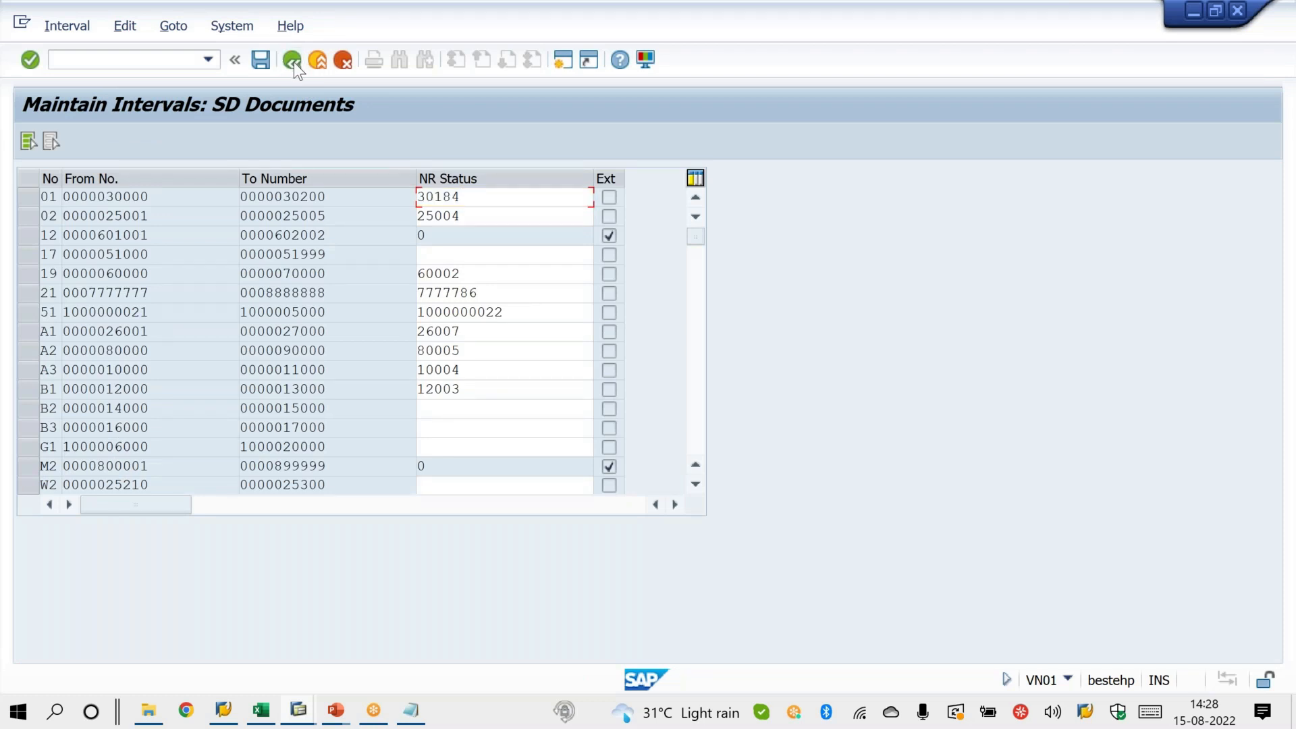
{"action": "left_click", "coordinate": [305, 216]}
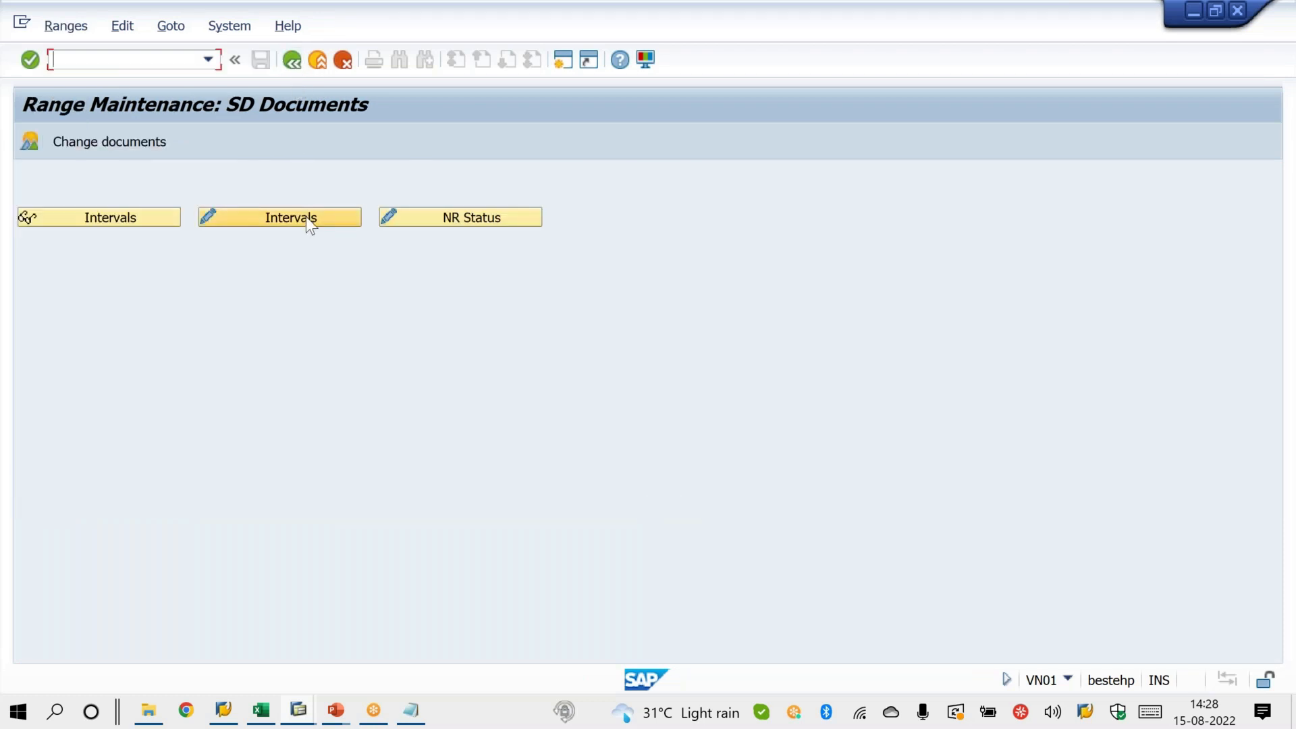
{"action": "left_click", "coordinate": [608, 466]}
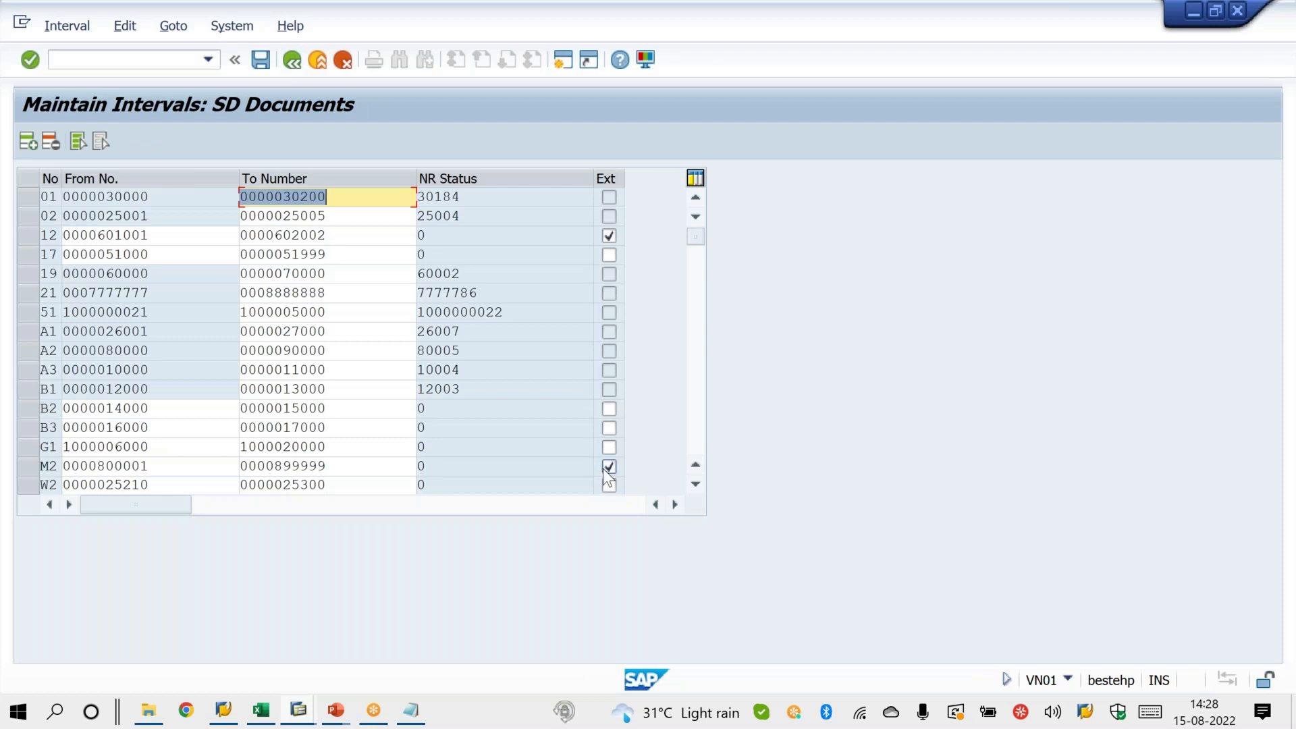
{"action": "key", "text": "ctrl+s"}
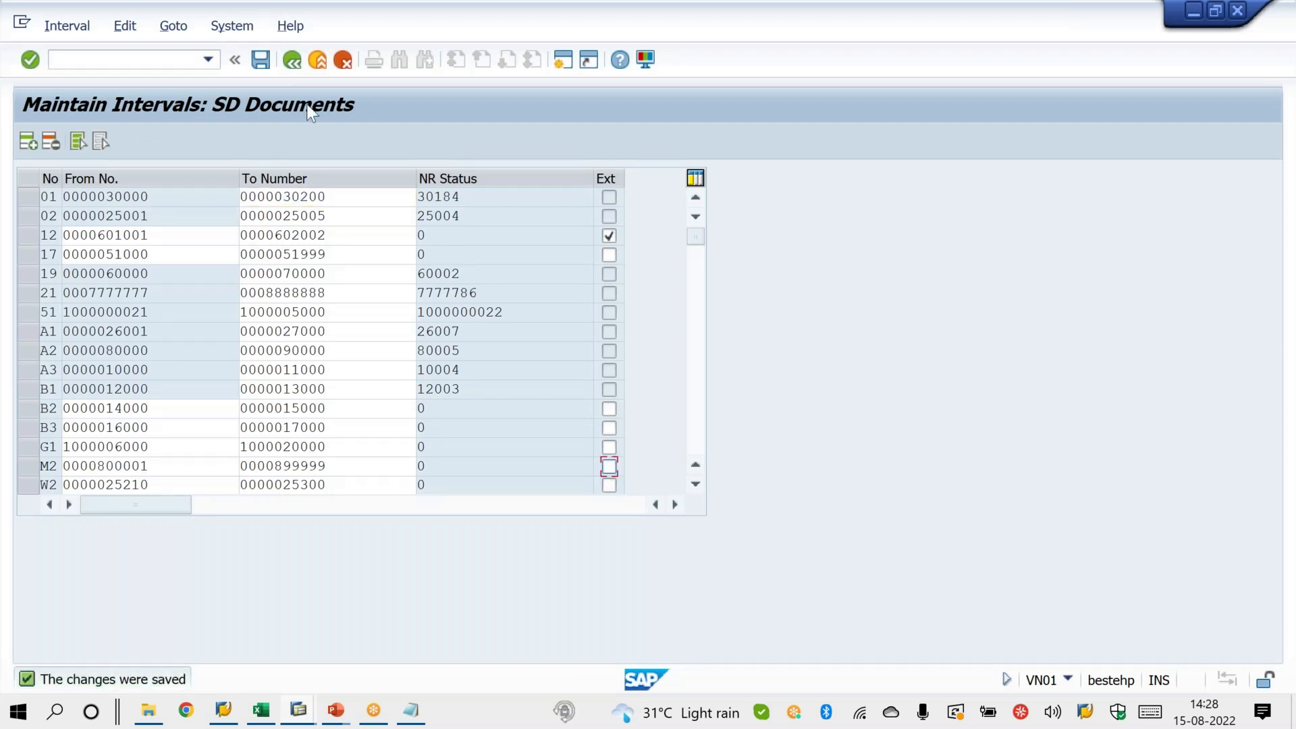
Set the NR status of interval M2 to 800011 and save the change.
{"action": "left_click", "coordinate": [295, 65]}
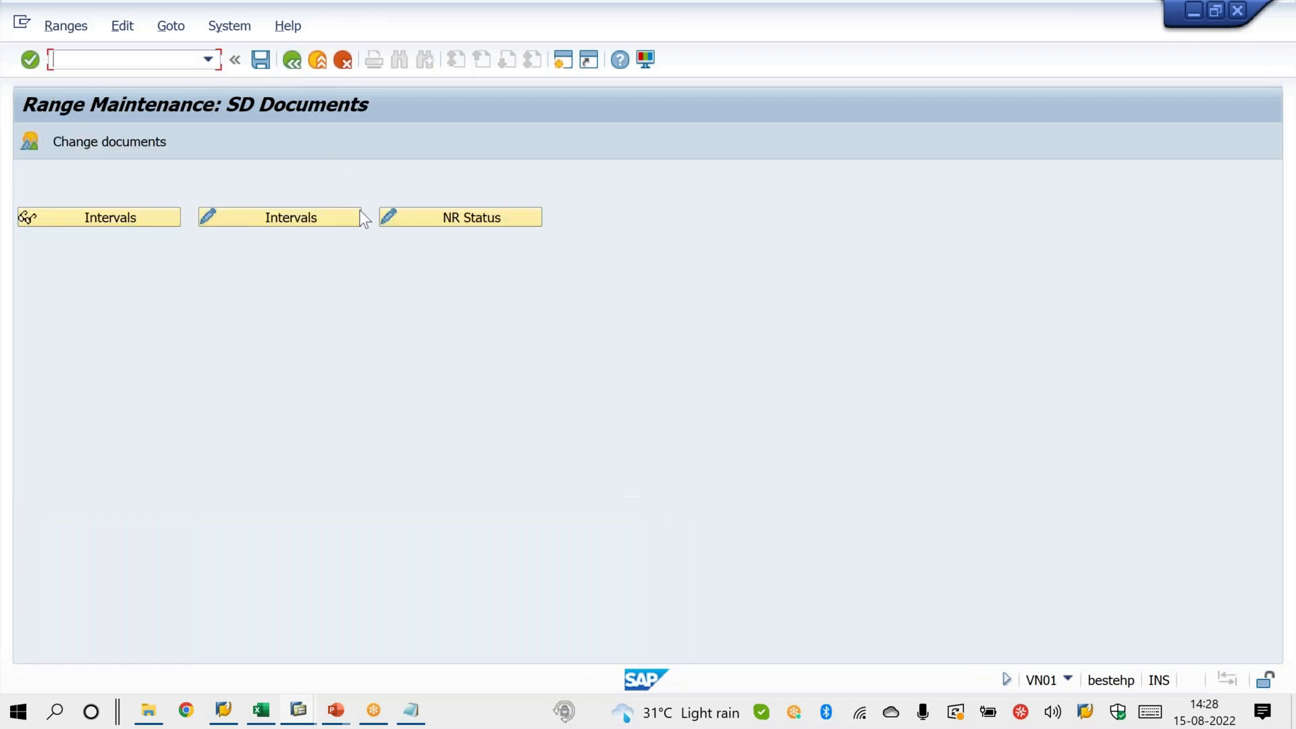
{"action": "left_click", "coordinate": [433, 217]}
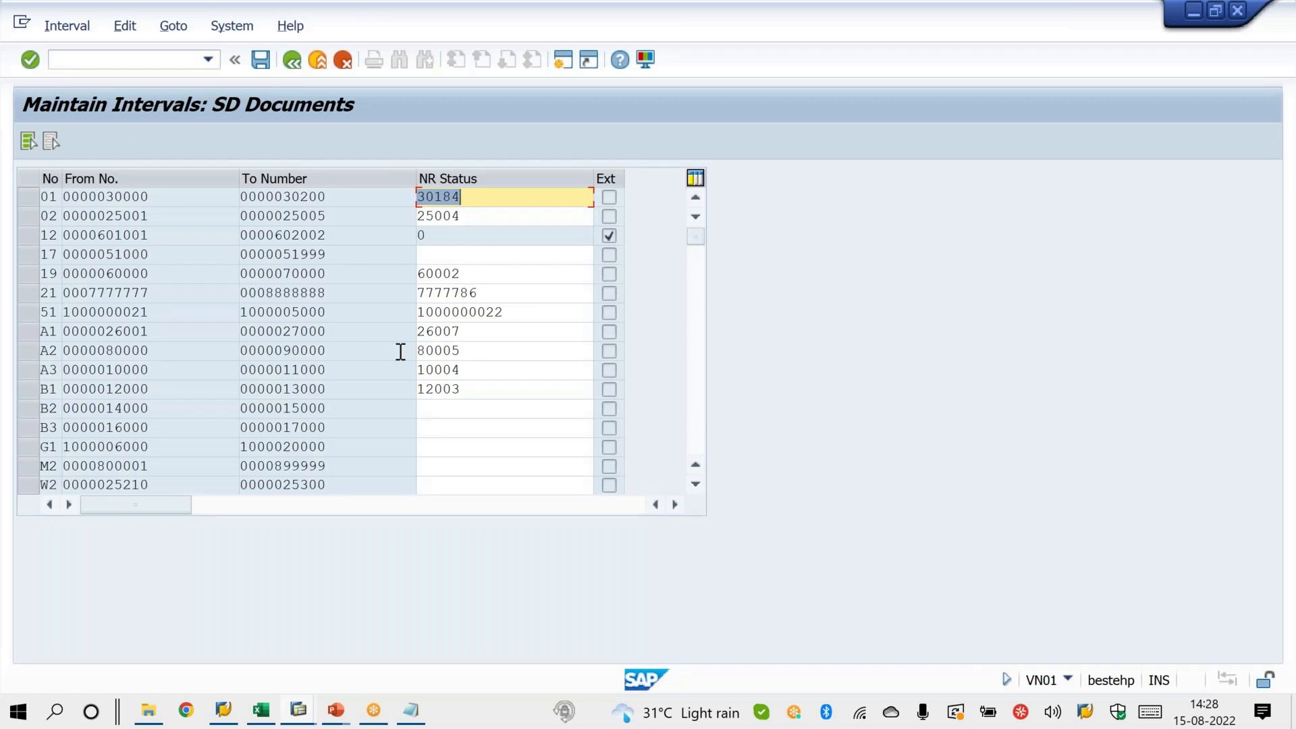
{"action": "left_click", "coordinate": [437, 465]}
{"action": "type", "text": "800011"}
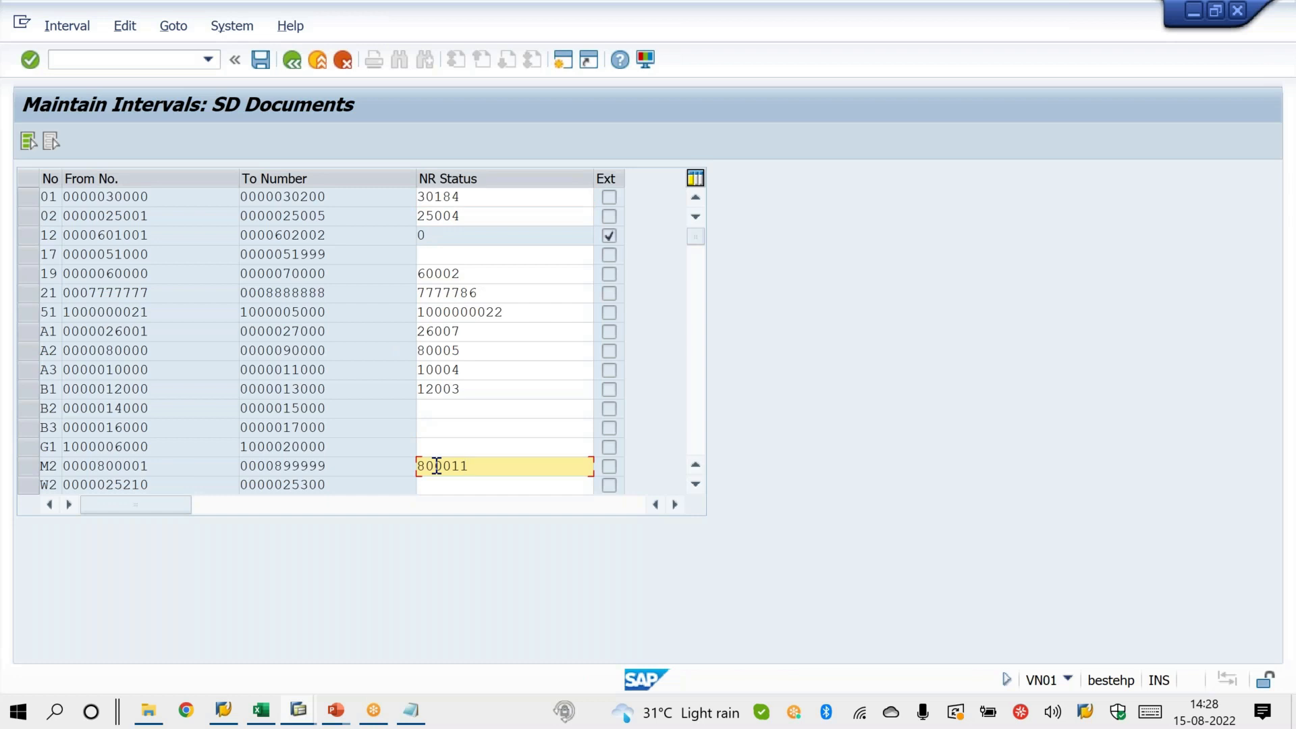
{"action": "key", "text": "ctrl+s"}
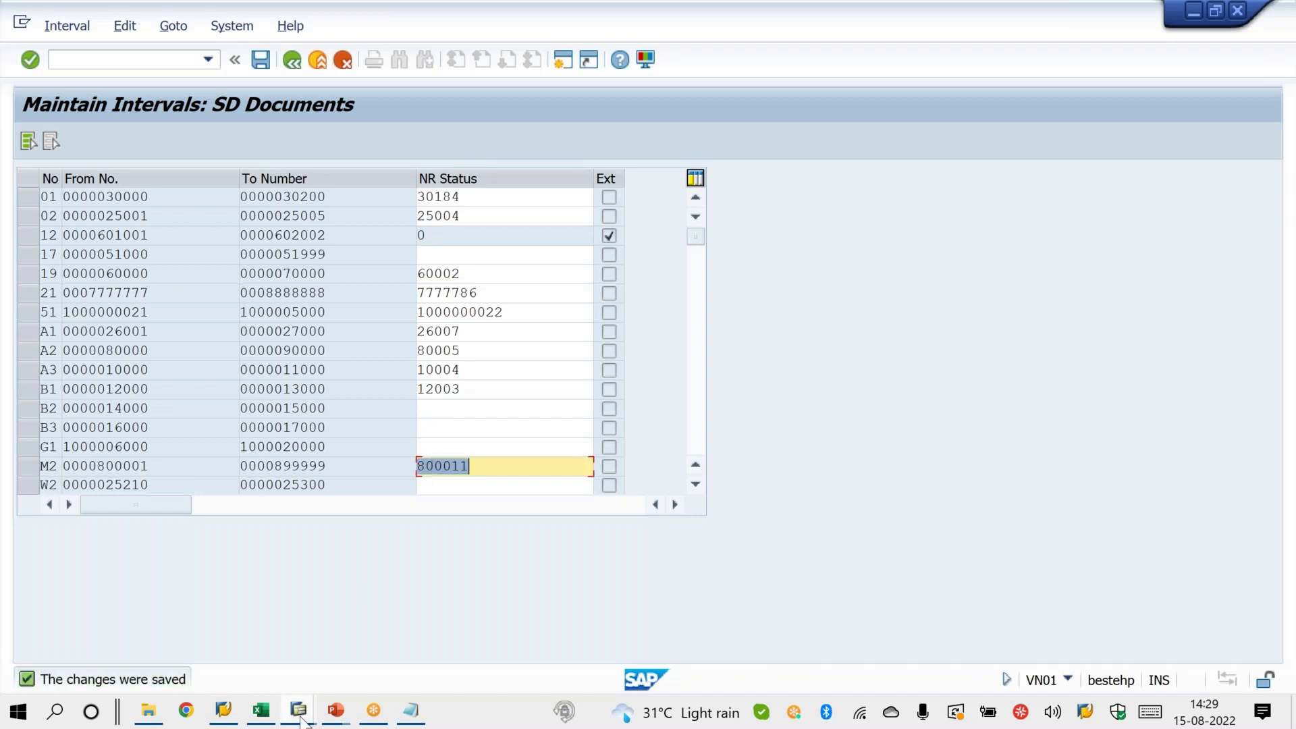
In the sales order type YOR session, remove the external number range and set the internal number range assignment to M2.
{"action": "left_click", "coordinate": [301, 719]}
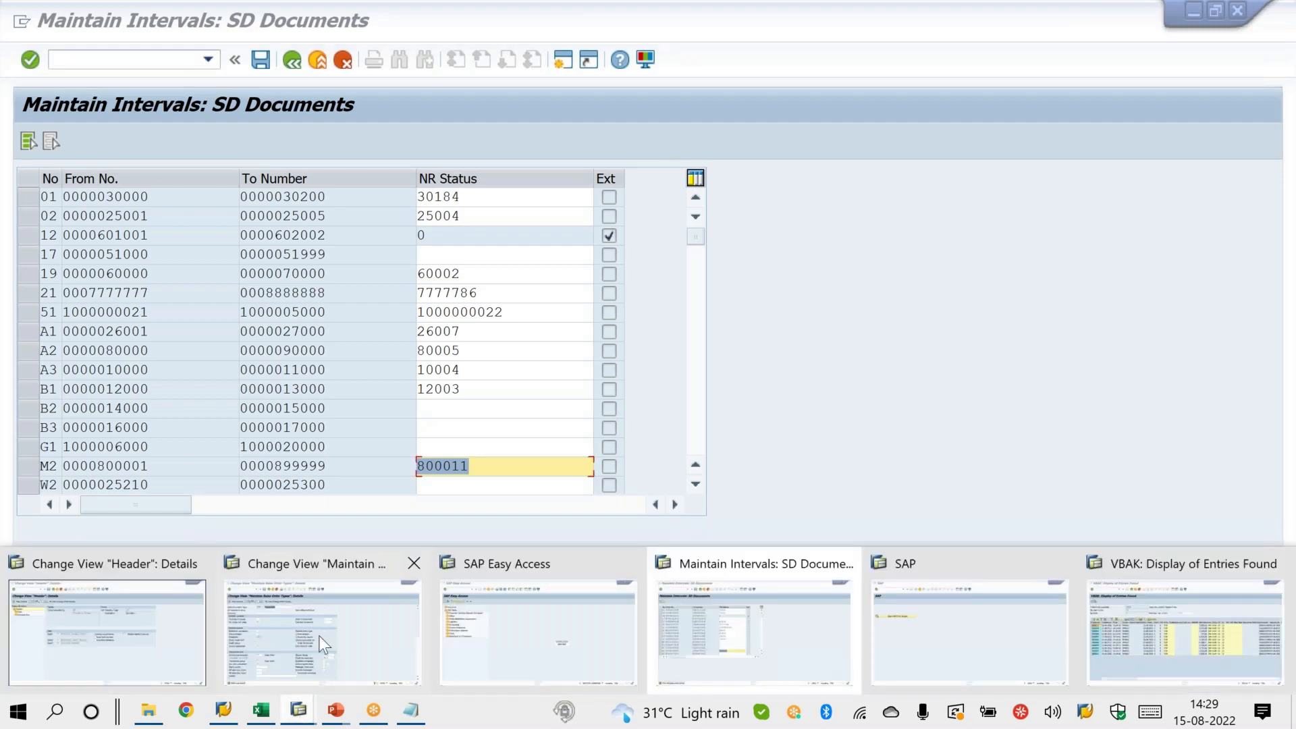
{"action": "left_click", "coordinate": [319, 634]}
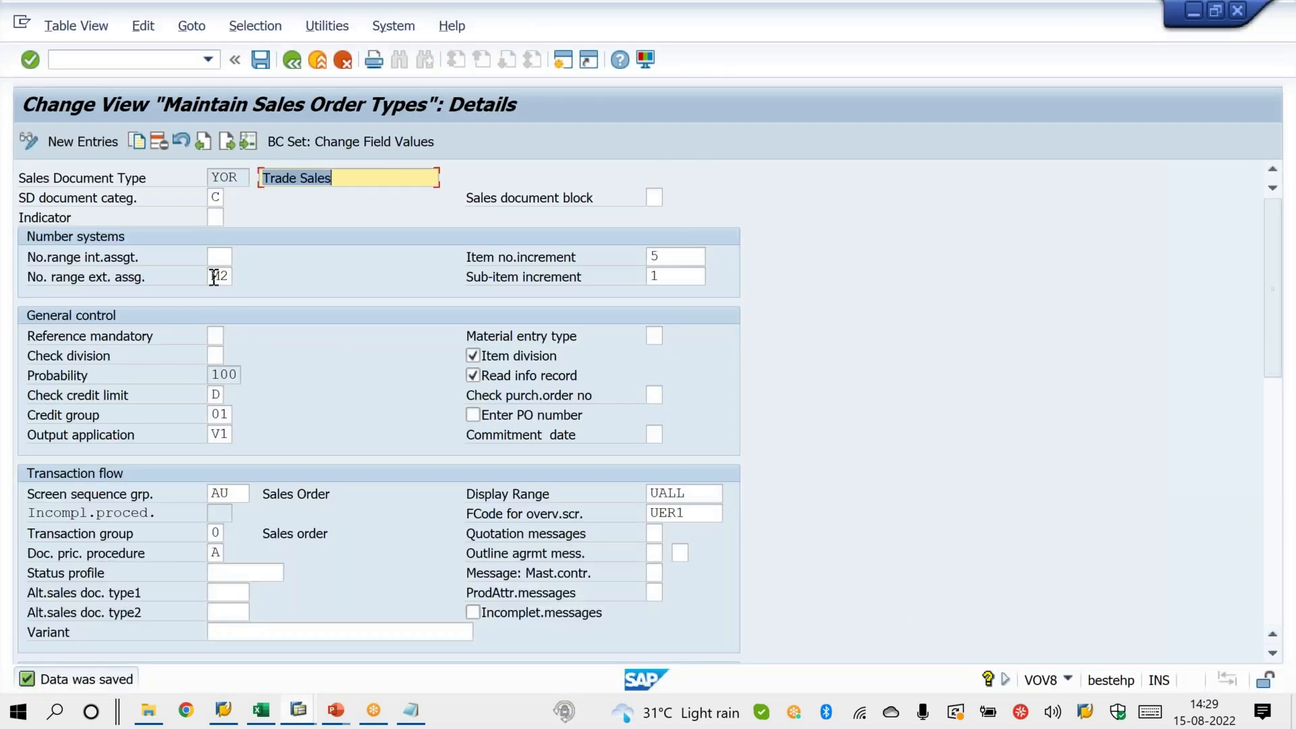
{"action": "double_click", "coordinate": [218, 276]}
{"action": "key", "text": "BackSpace"}
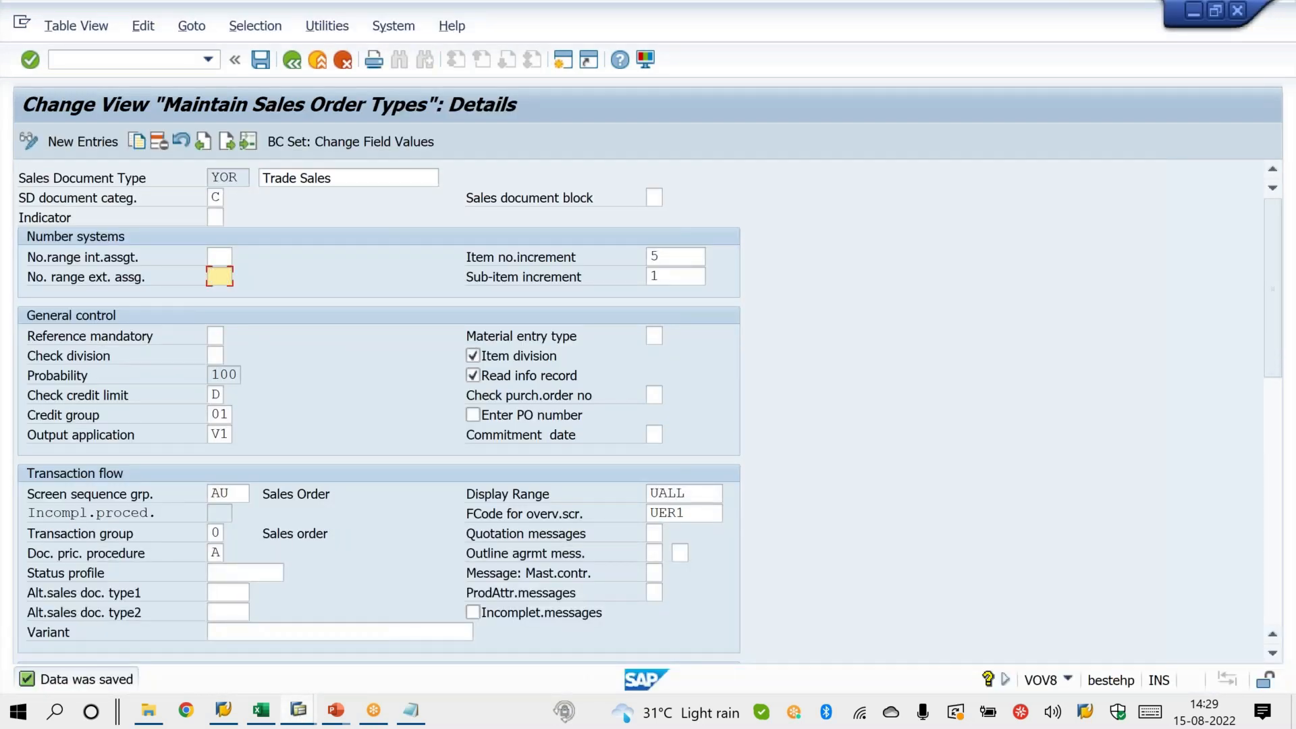
{"action": "left_click", "coordinate": [227, 258]}
{"action": "type", "text": "M2"}
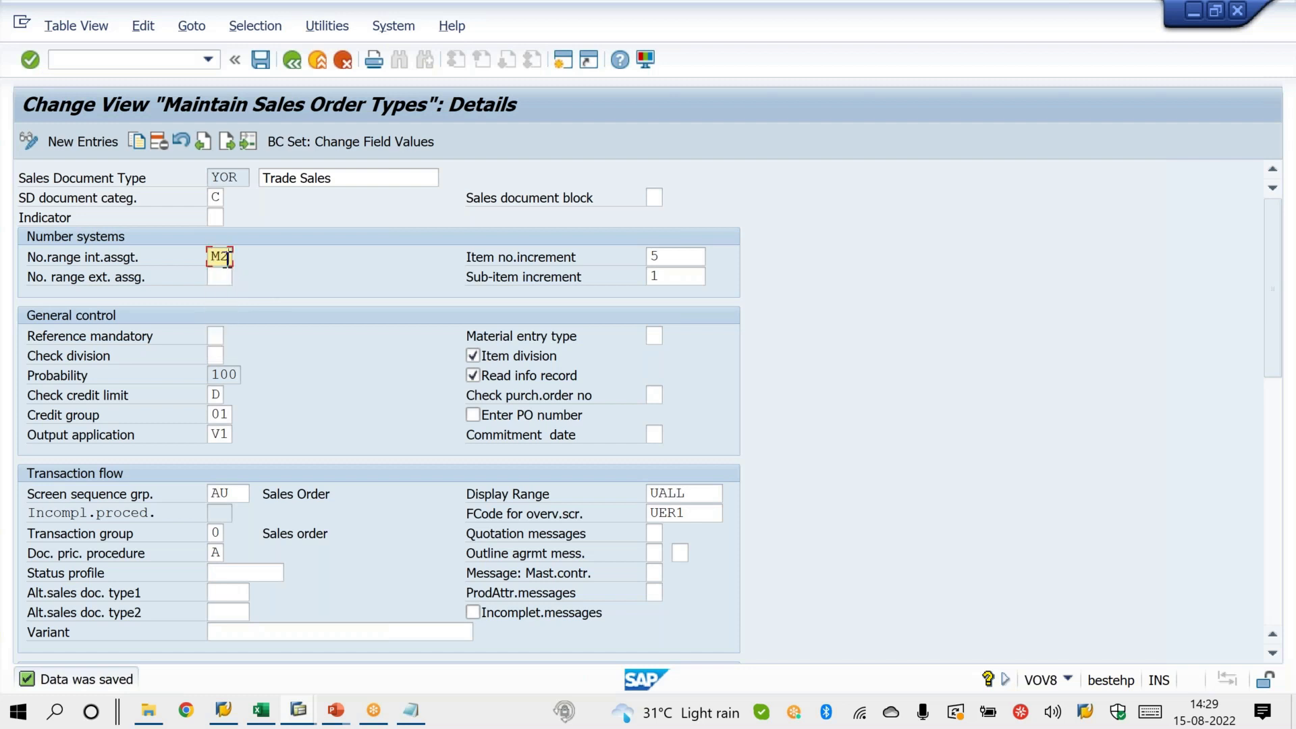
{"action": "key", "text": "Return"}
Set the external number range assignment of order type YOR to 12 and save the order type.
{"action": "left_click", "coordinate": [220, 278]}
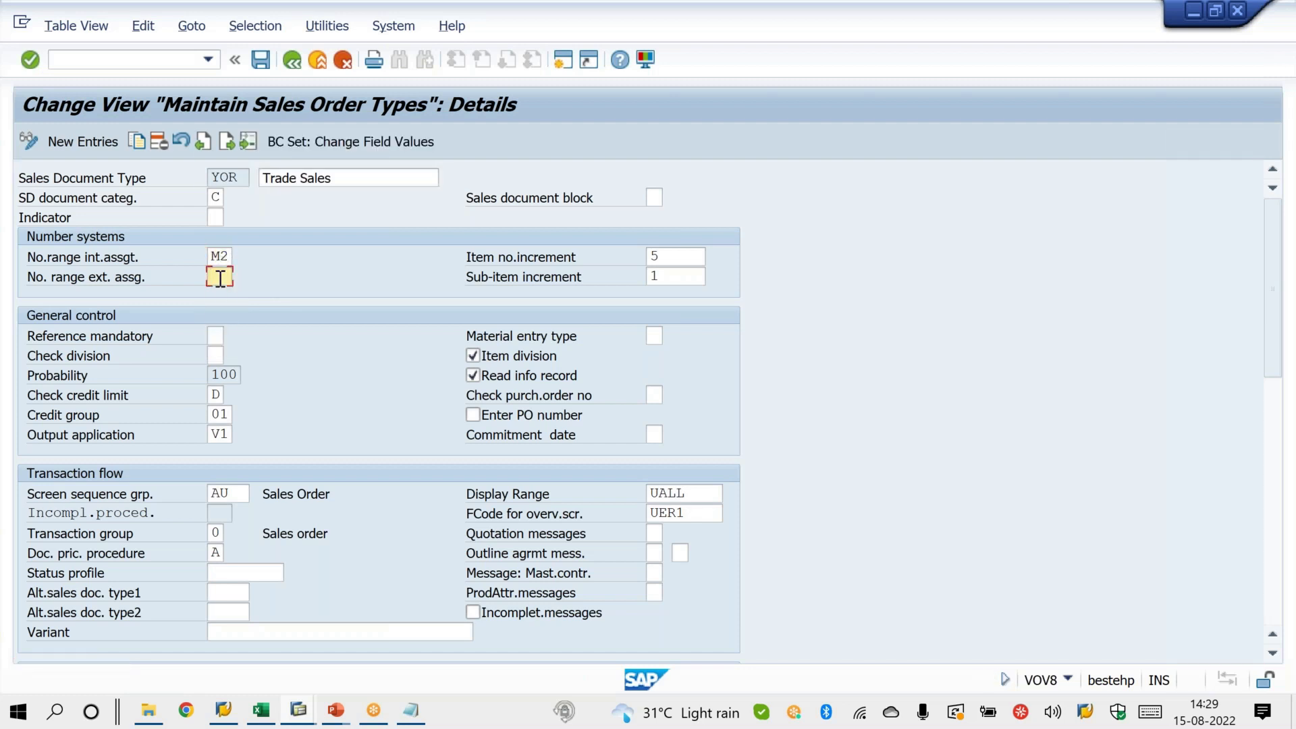
{"action": "key", "text": "BackSpace"}
{"action": "key", "text": "Down"}
{"action": "key", "text": "Down"}
{"action": "key", "text": "Return"}
{"action": "key", "text": "ctrl+s"}
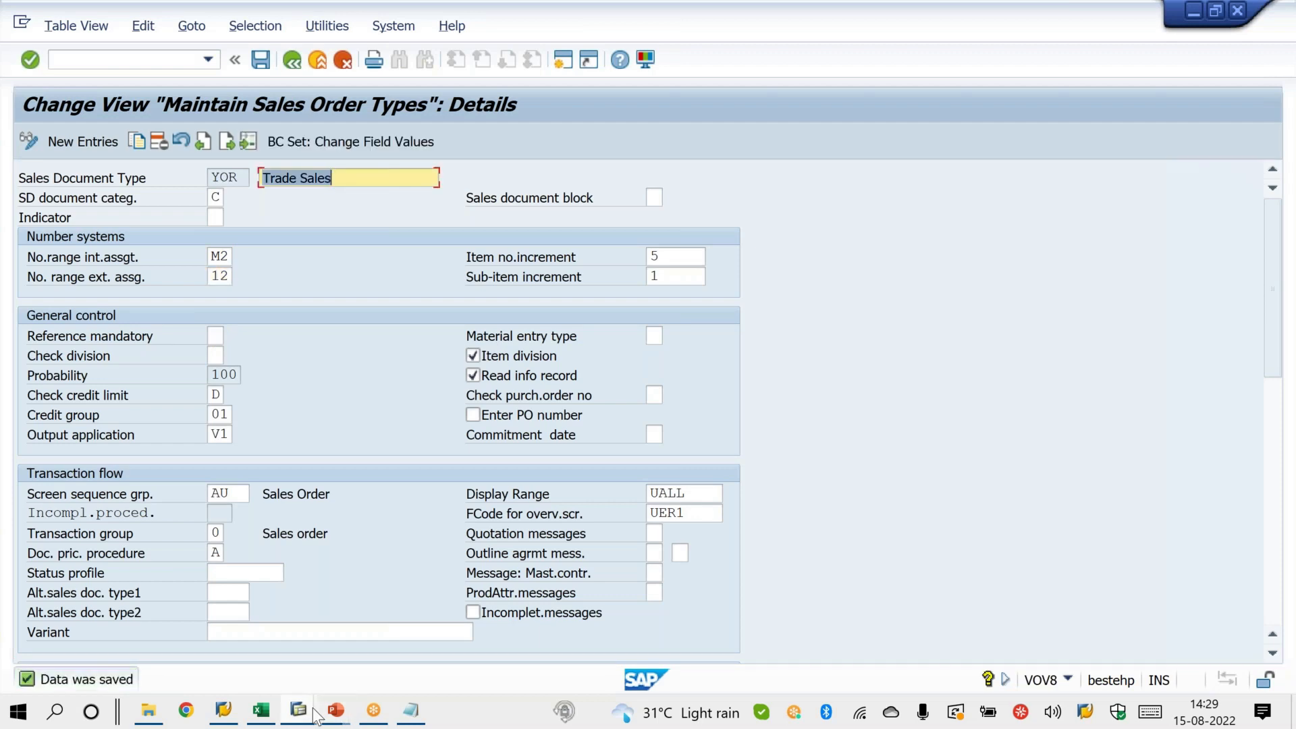
In the VBAK display session, start transaction VA01 and begin a YOR order for sales area S100, 1S, 1S.
{"action": "left_click", "coordinate": [315, 710]}
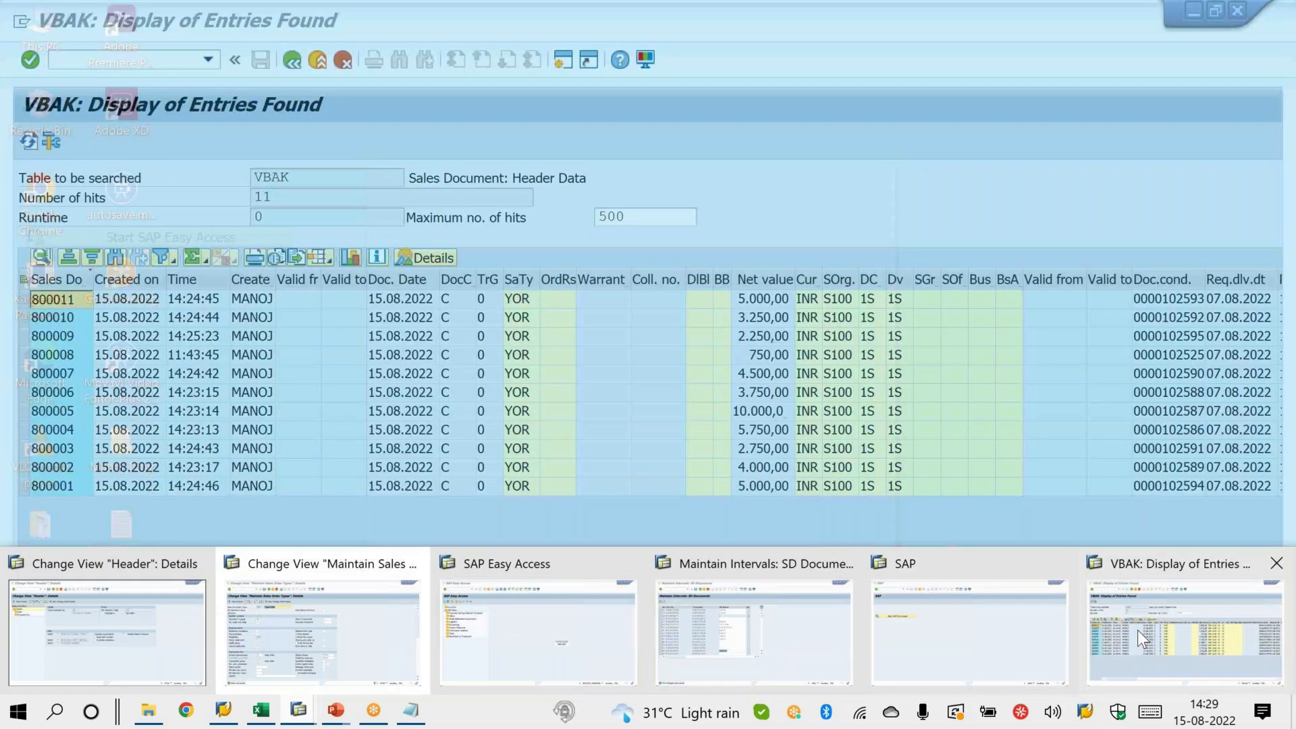
{"action": "left_click", "coordinate": [1137, 630]}
{"action": "left_click", "coordinate": [125, 56]}
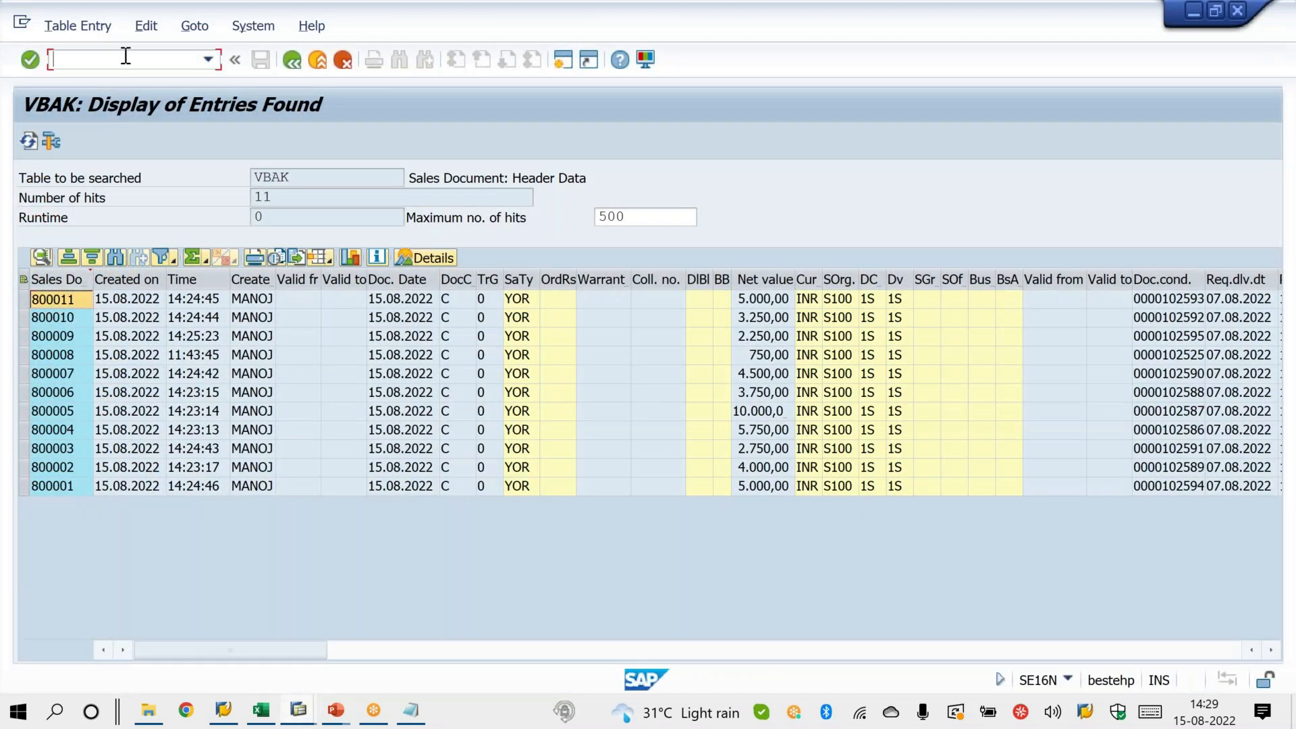
{"action": "type", "text": "/NVA01"}
{"action": "key", "text": "Return"}
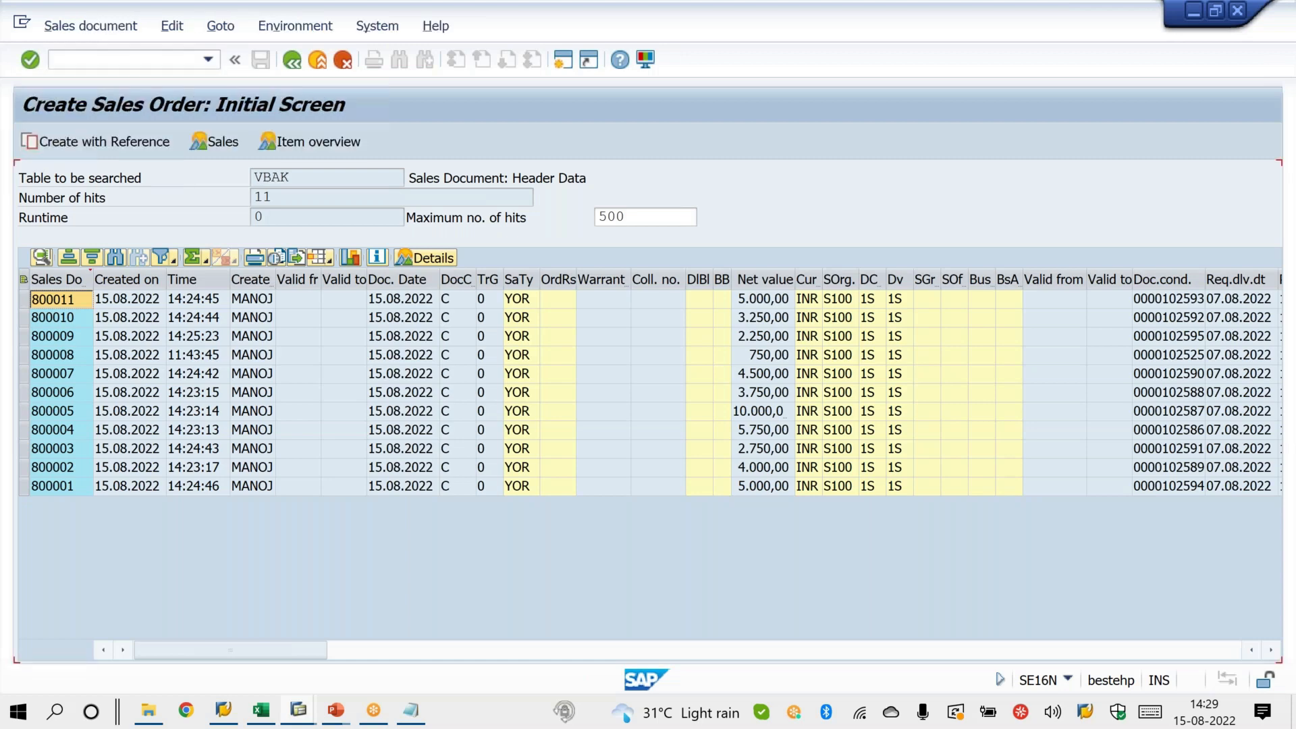
{"action": "key", "text": "Return"}
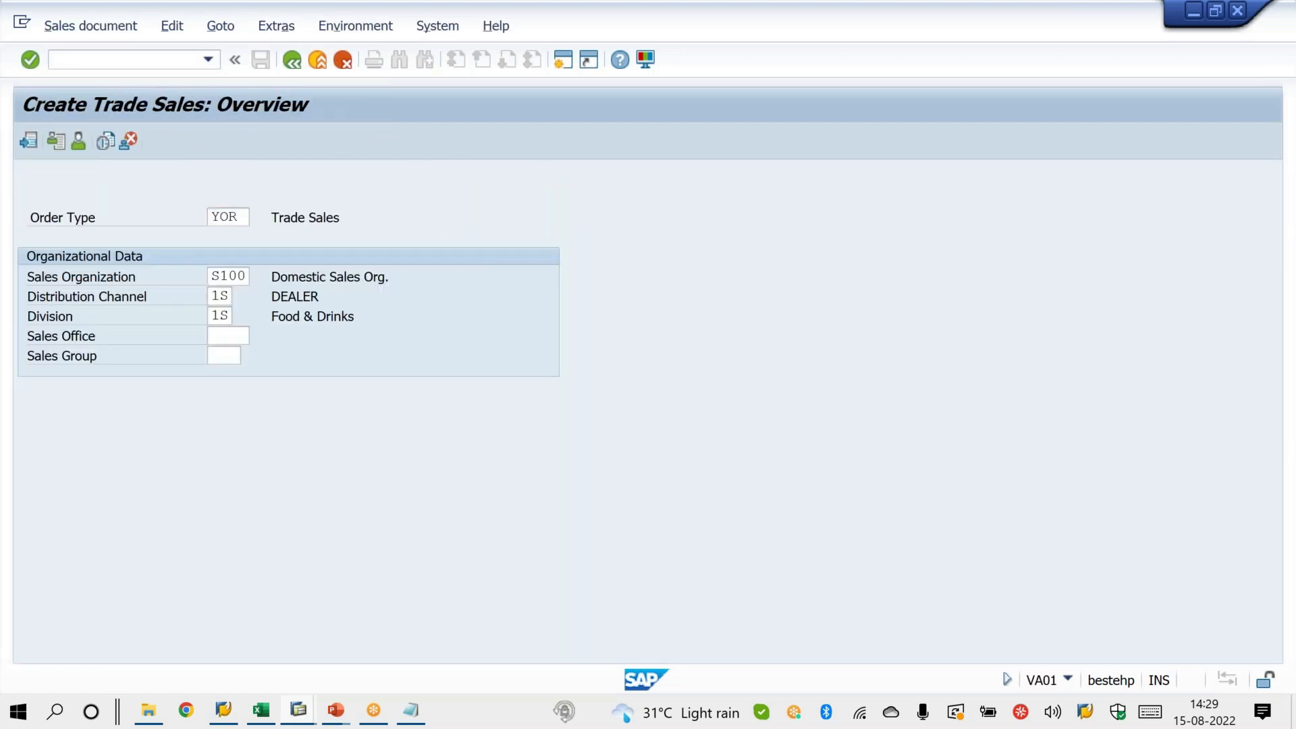
Enter the sold-to party, material and order quantity in the Trade Sales order and save it without an external number.
{"action": "type", "text": "25"}
{"action": "key", "text": "Return"}
{"action": "type", "text": "x"}
{"action": "key", "text": "Tab"}
{"action": "type", "text": "1"}
{"action": "key", "text": "Return"}
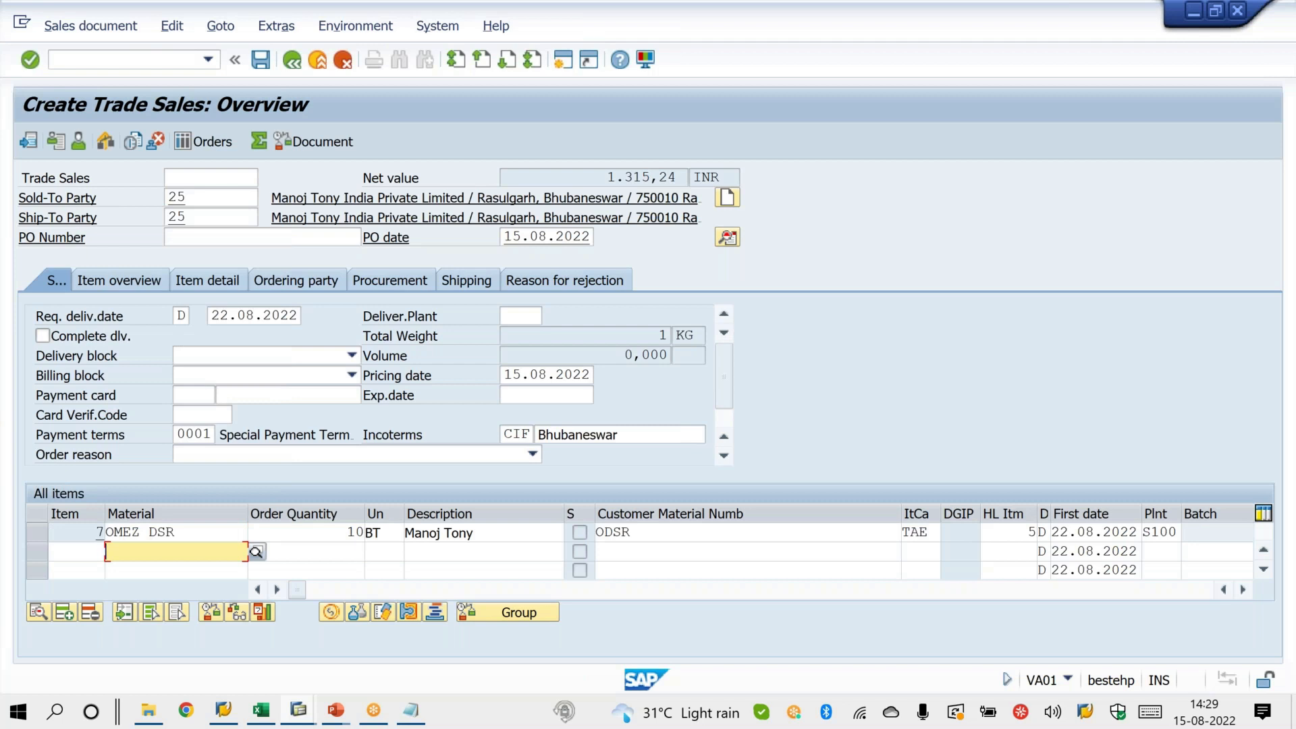
{"action": "key", "text": "ctrl+s"}
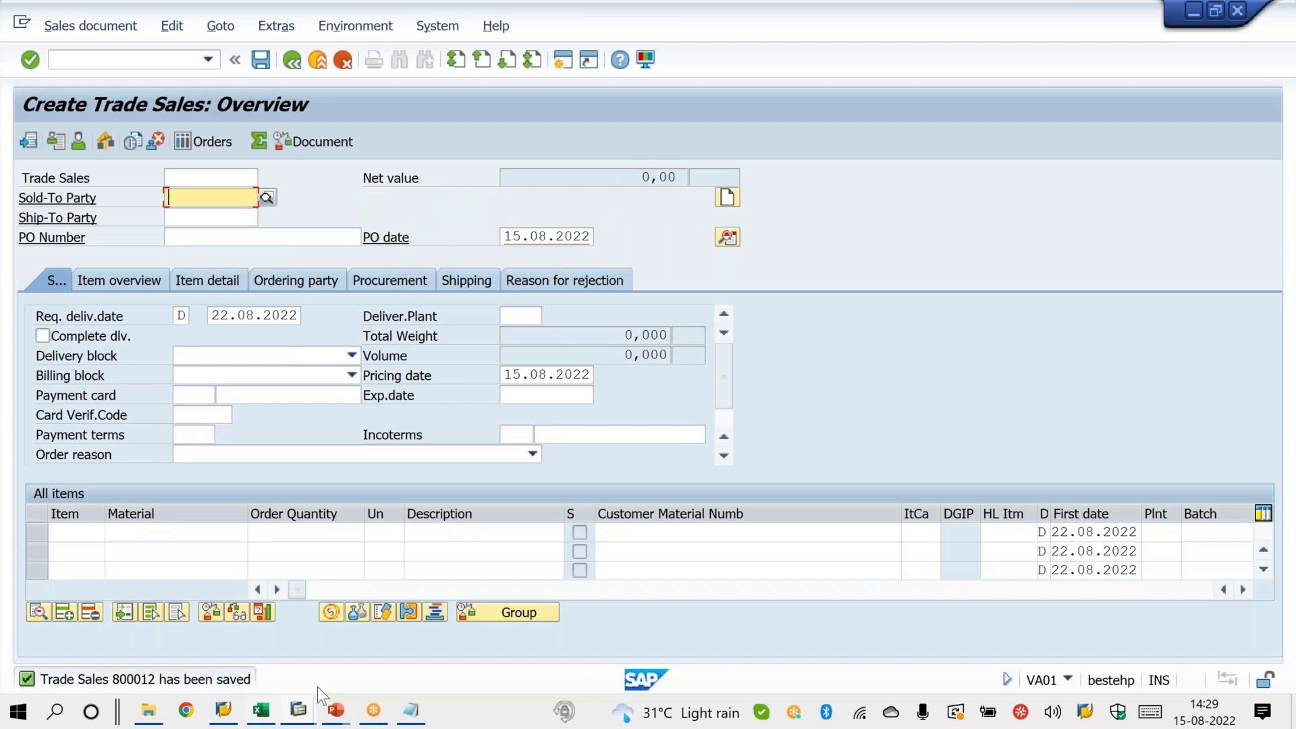
Switch to the PowerPoint slide show and present the control points of number range object RV_BELEG: number length, % warning and the third item.
{"action": "mouse_move", "coordinate": [338, 715]}
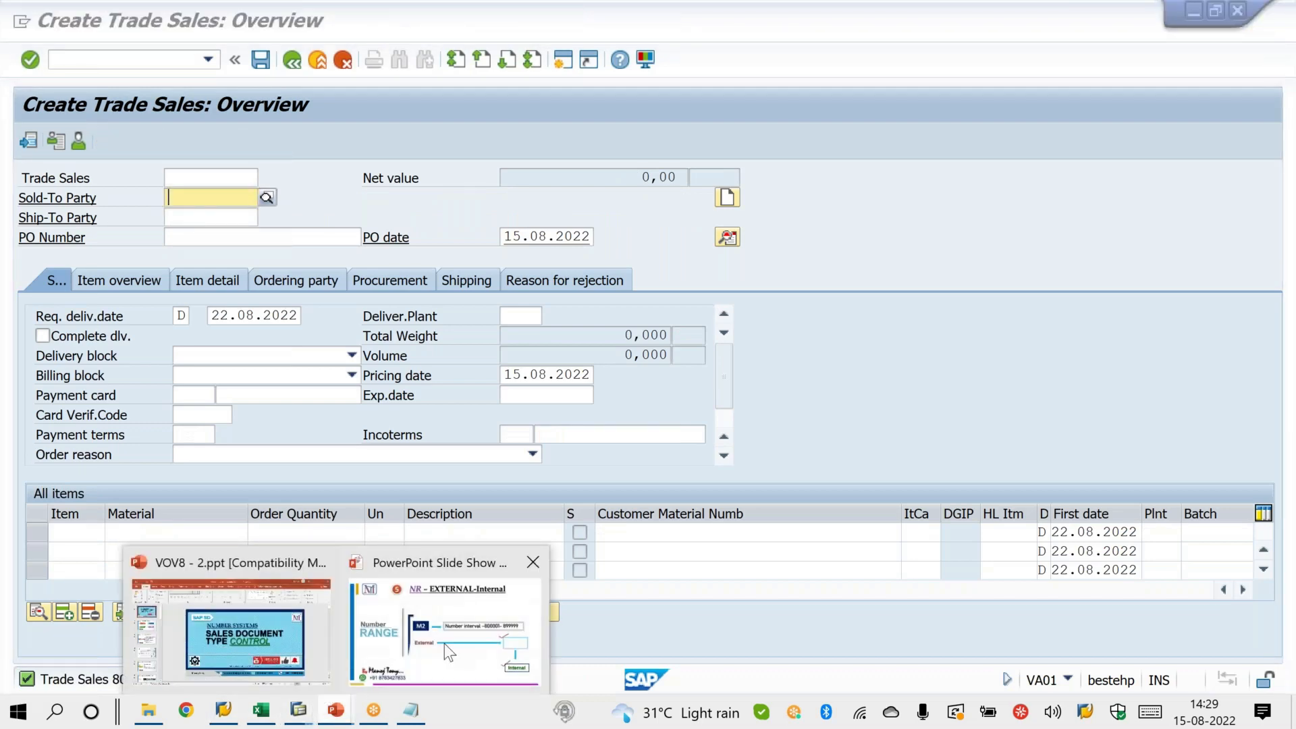
{"action": "left_click", "coordinate": [444, 642]}
{"action": "key", "text": "Right"}
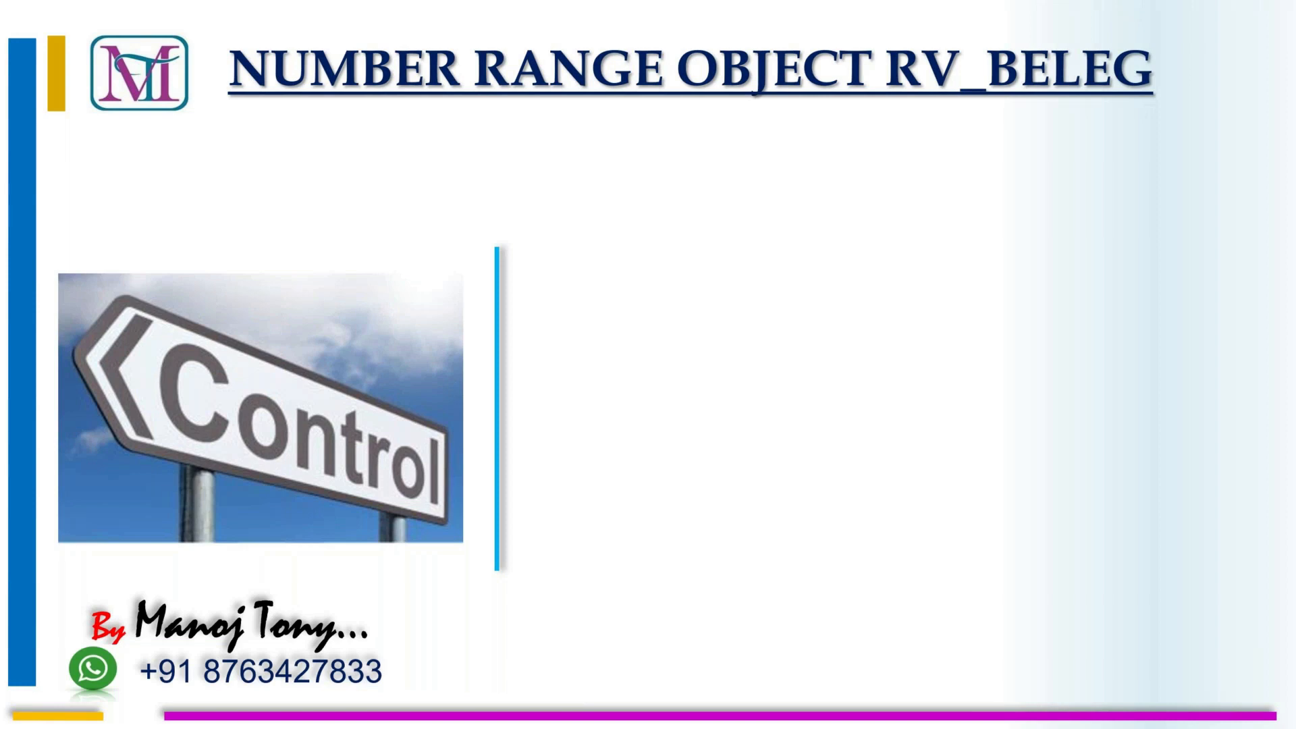
{"action": "key", "text": "Right"}
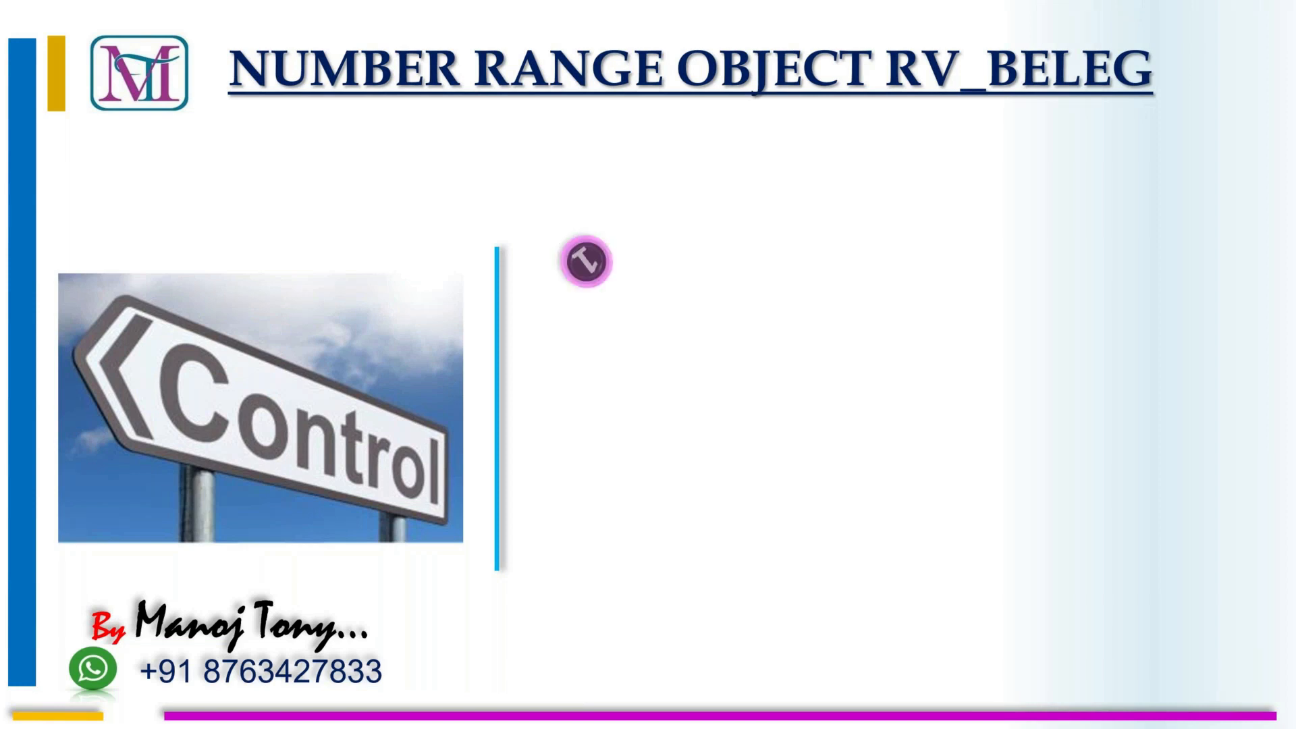
{"action": "key", "text": "Right"}
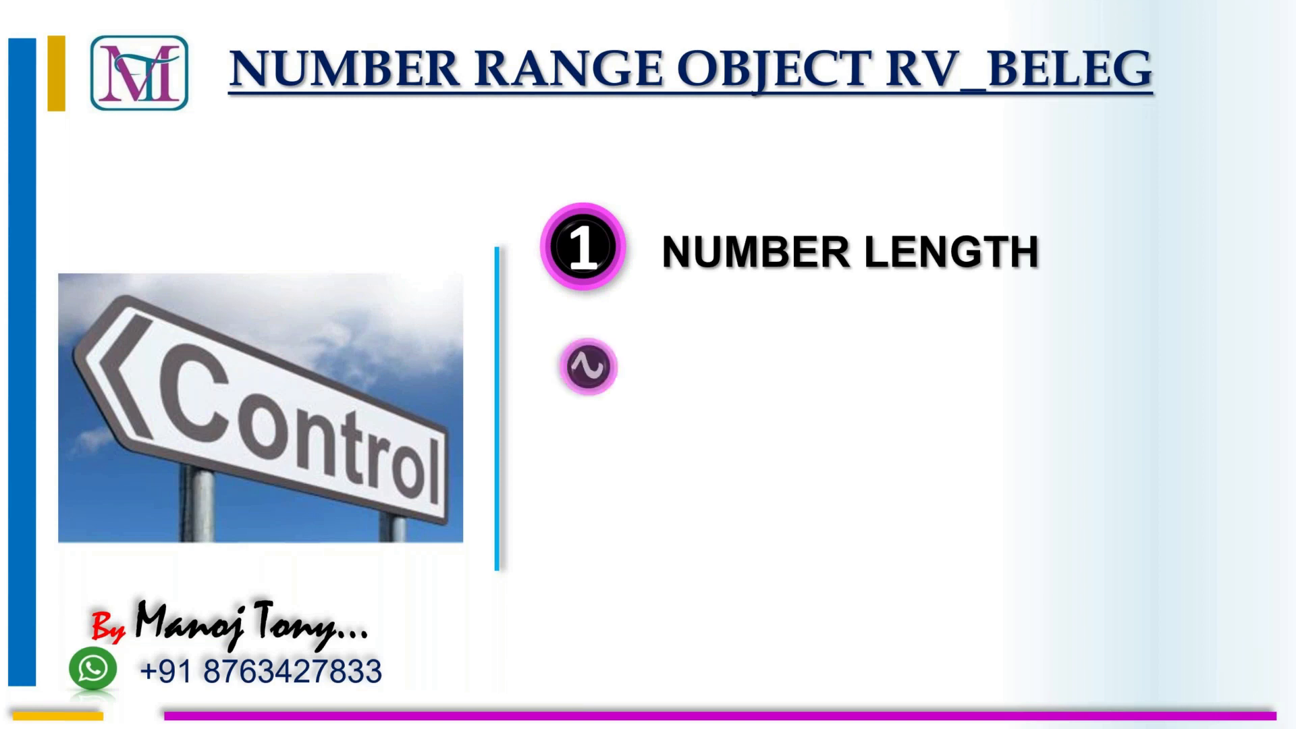
{"action": "key", "text": "Right"}
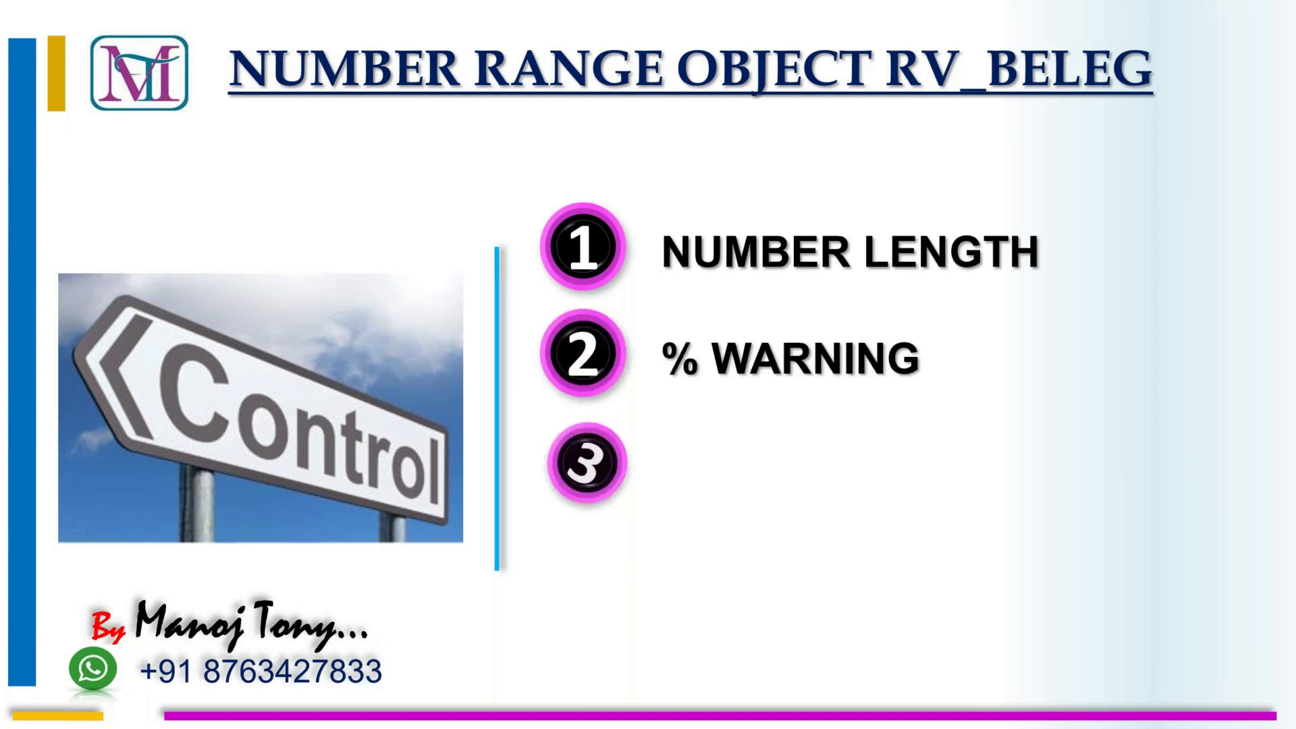
{"action": "key", "text": "Right"}
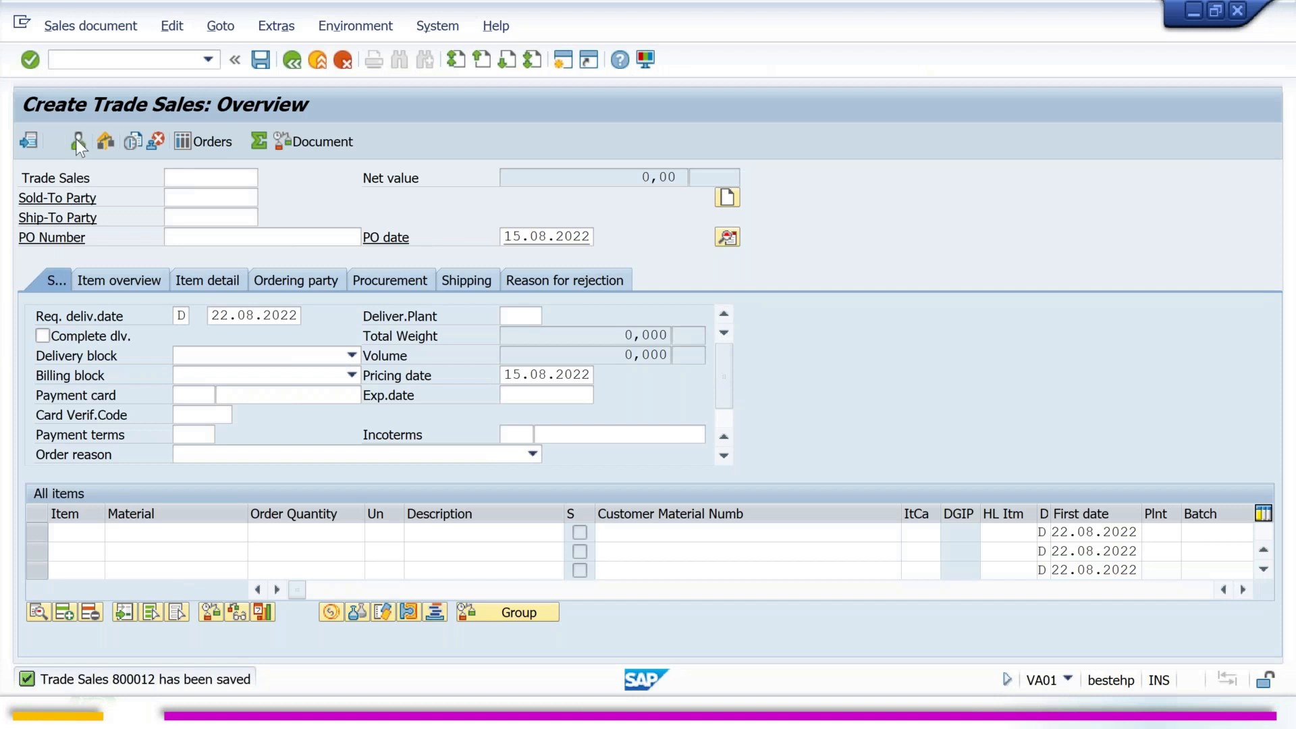
In the SAP Easy Access session, start transaction SNRO and open number range object RV_BELEG for change, acknowledging the repair notice.
{"action": "left_click", "coordinate": [95, 62]}
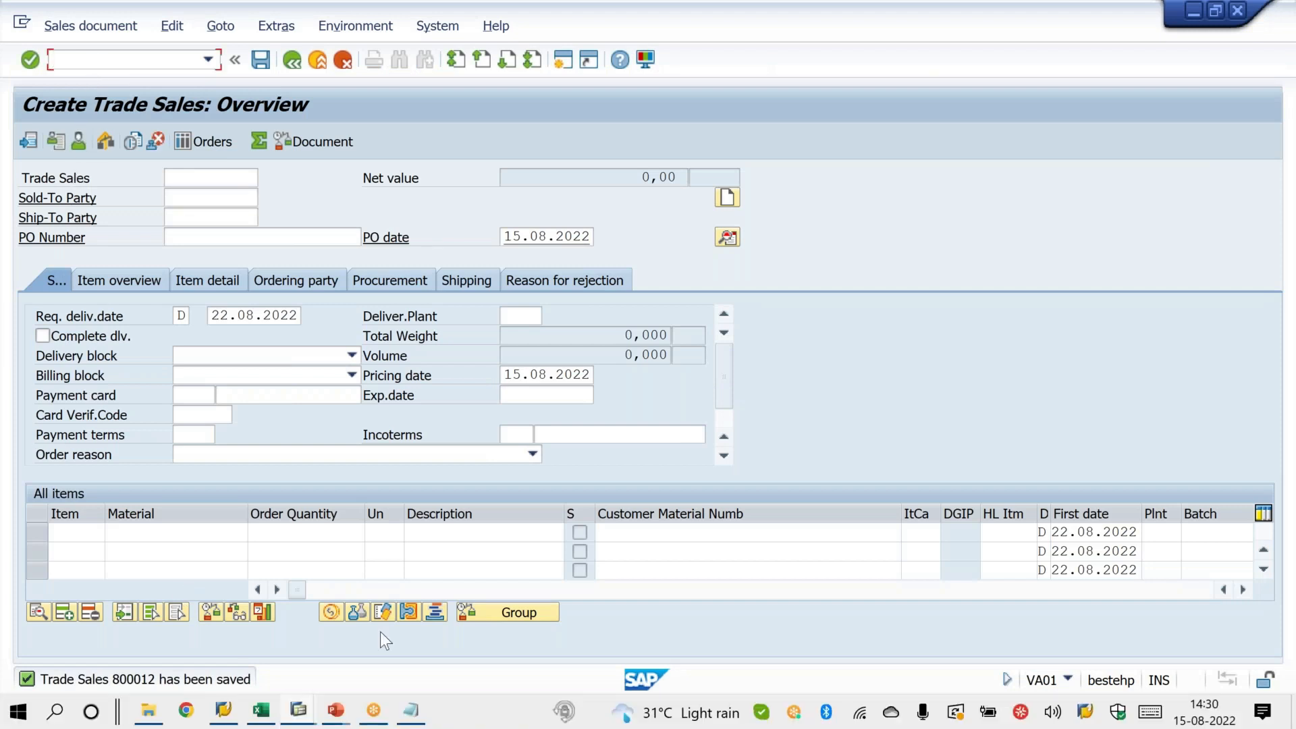
{"action": "mouse_move", "coordinate": [299, 710]}
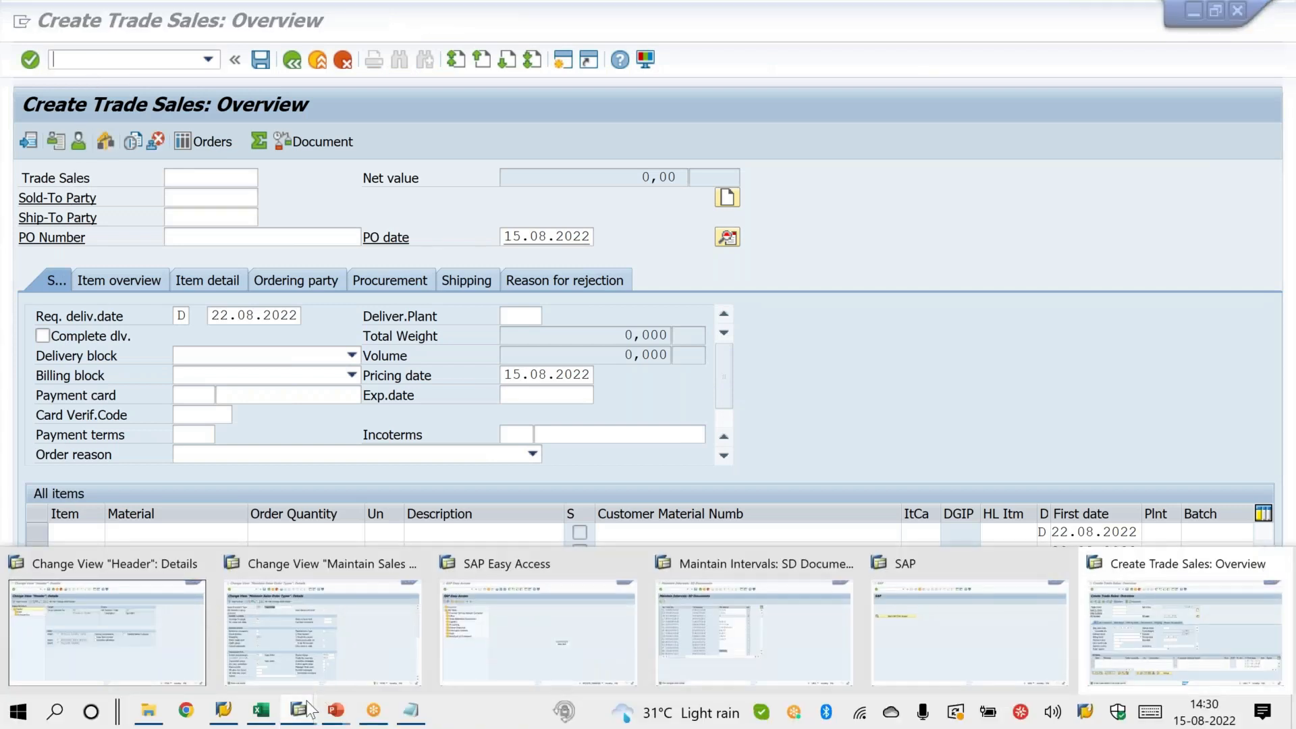
{"action": "left_click", "coordinate": [542, 617]}
{"action": "left_click", "coordinate": [102, 61]}
{"action": "type", "text": "SNRO"}
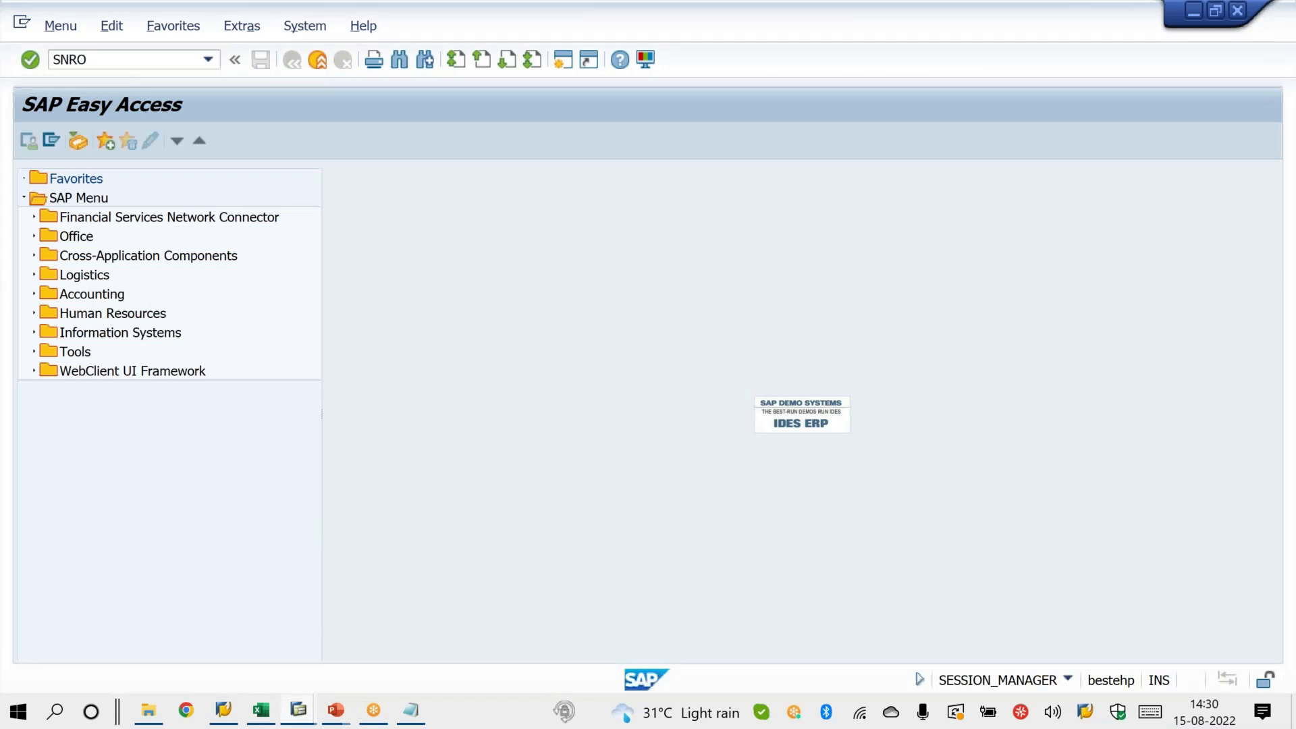
{"action": "key", "text": "Return"}
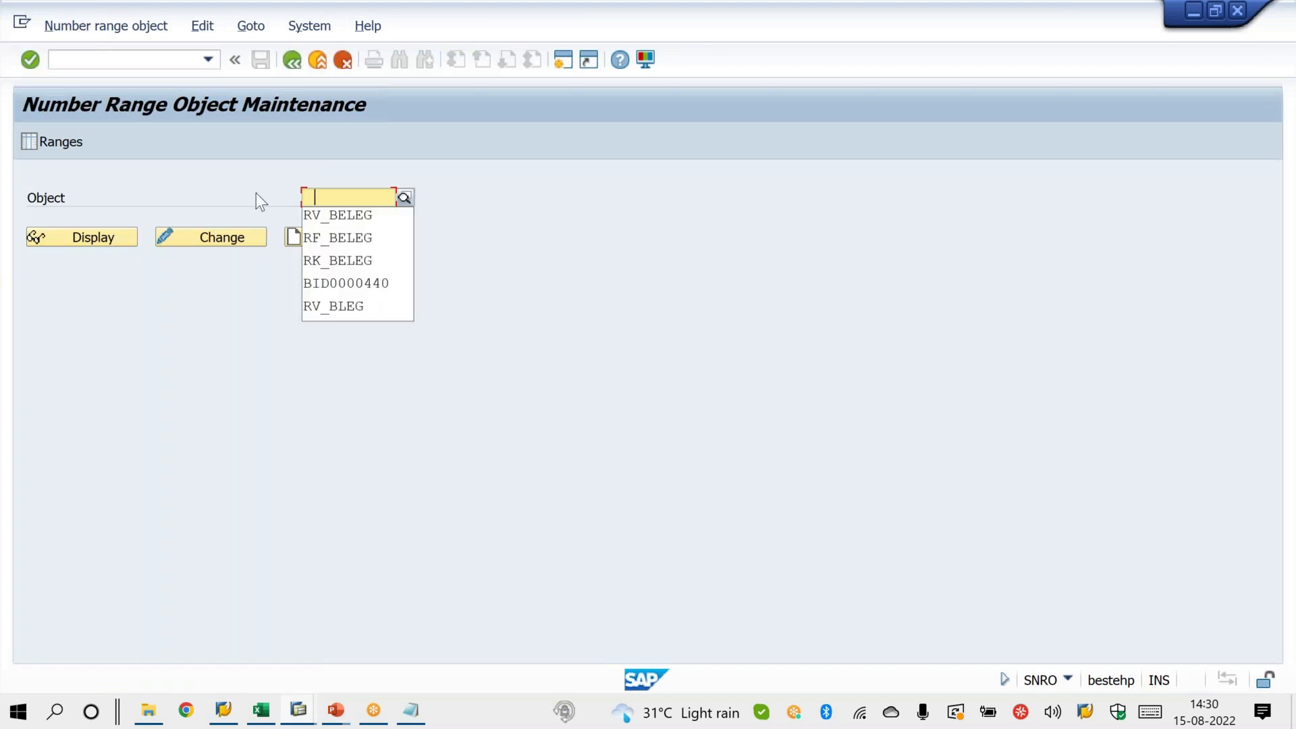
{"action": "left_click", "coordinate": [365, 220]}
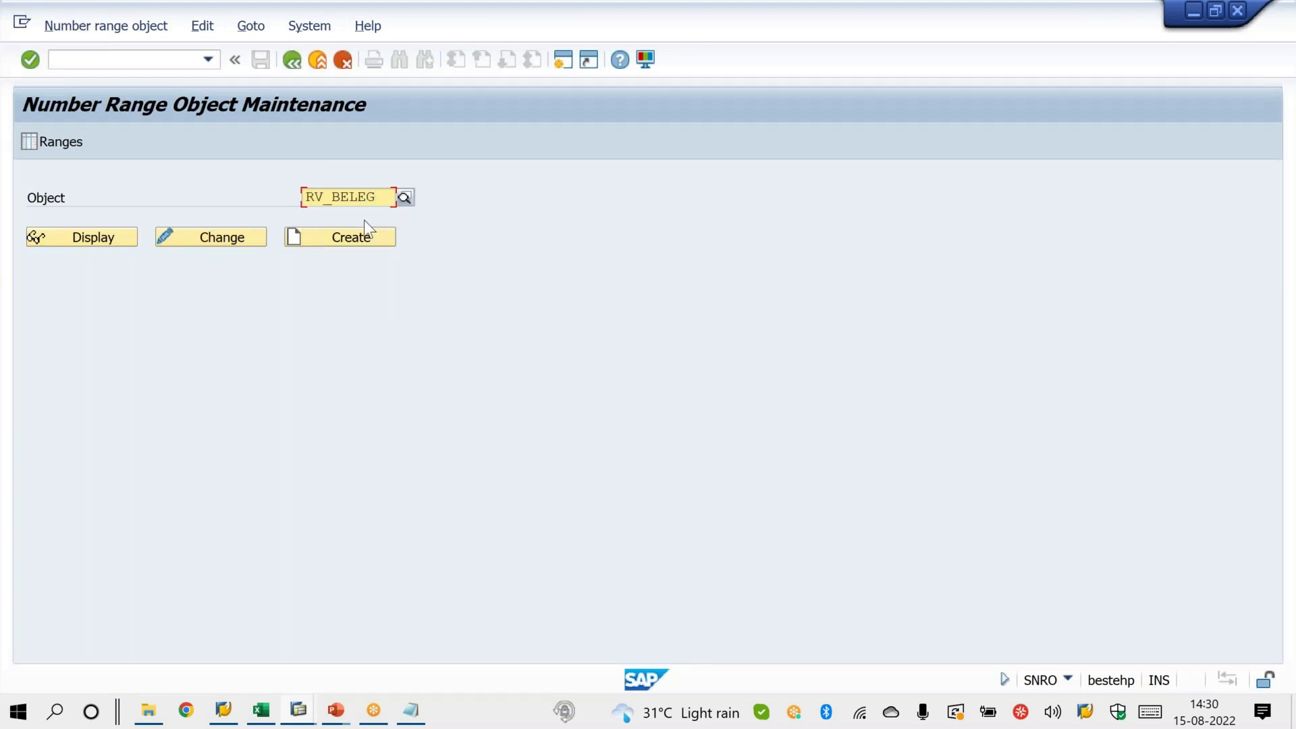
{"action": "left_click", "coordinate": [230, 239]}
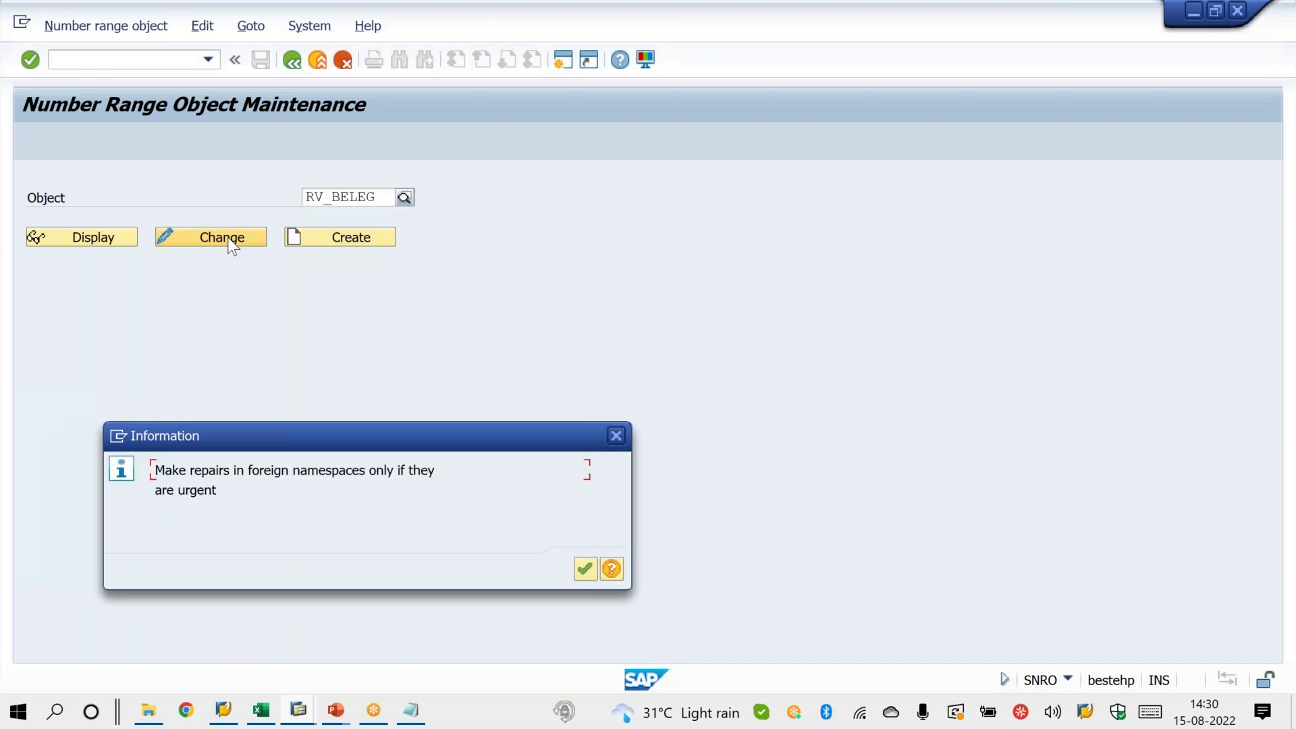
{"action": "left_click", "coordinate": [583, 570]}
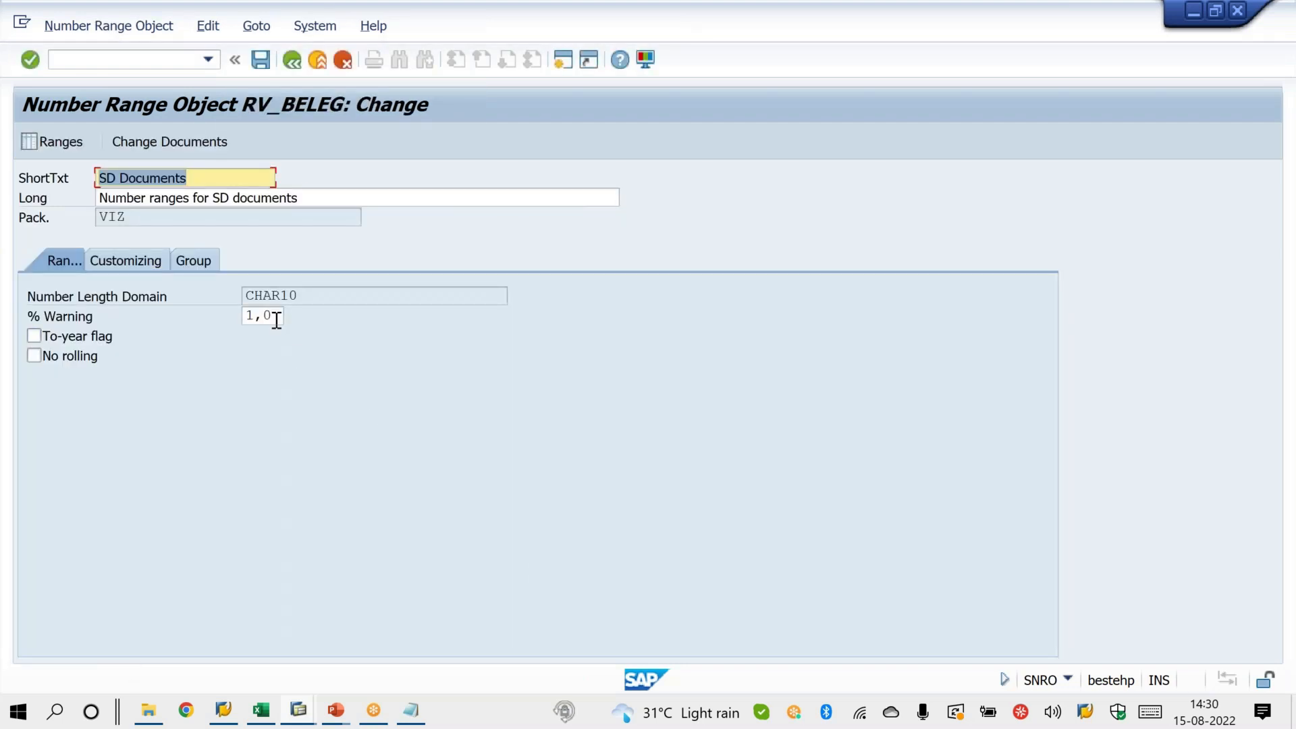
Try a % Warning of 50 for number range object RV_BELEG and replace it with 1.
{"action": "left_click_drag", "start_coordinate": [275, 317], "coordinate": [220, 316]}
{"action": "type", "text": "50"}
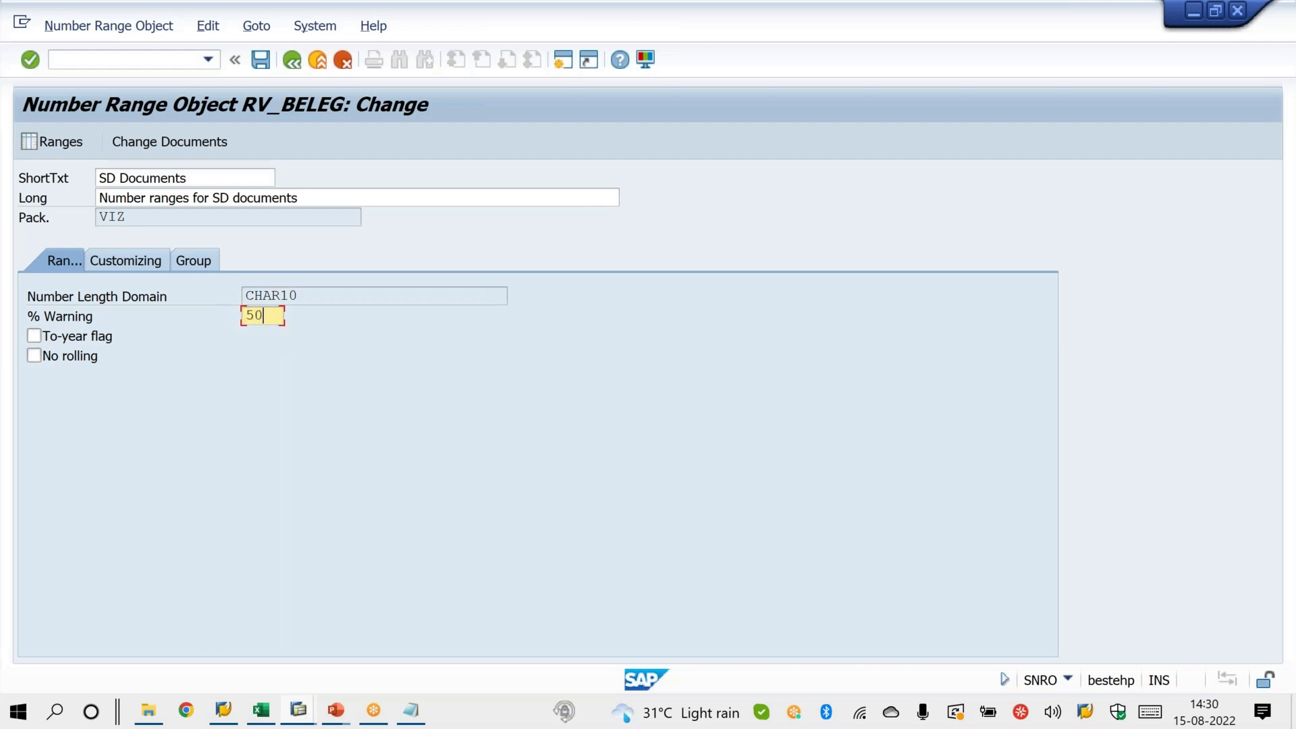
{"action": "key", "text": "BackSpace"}
{"action": "key", "text": "BackSpace"}
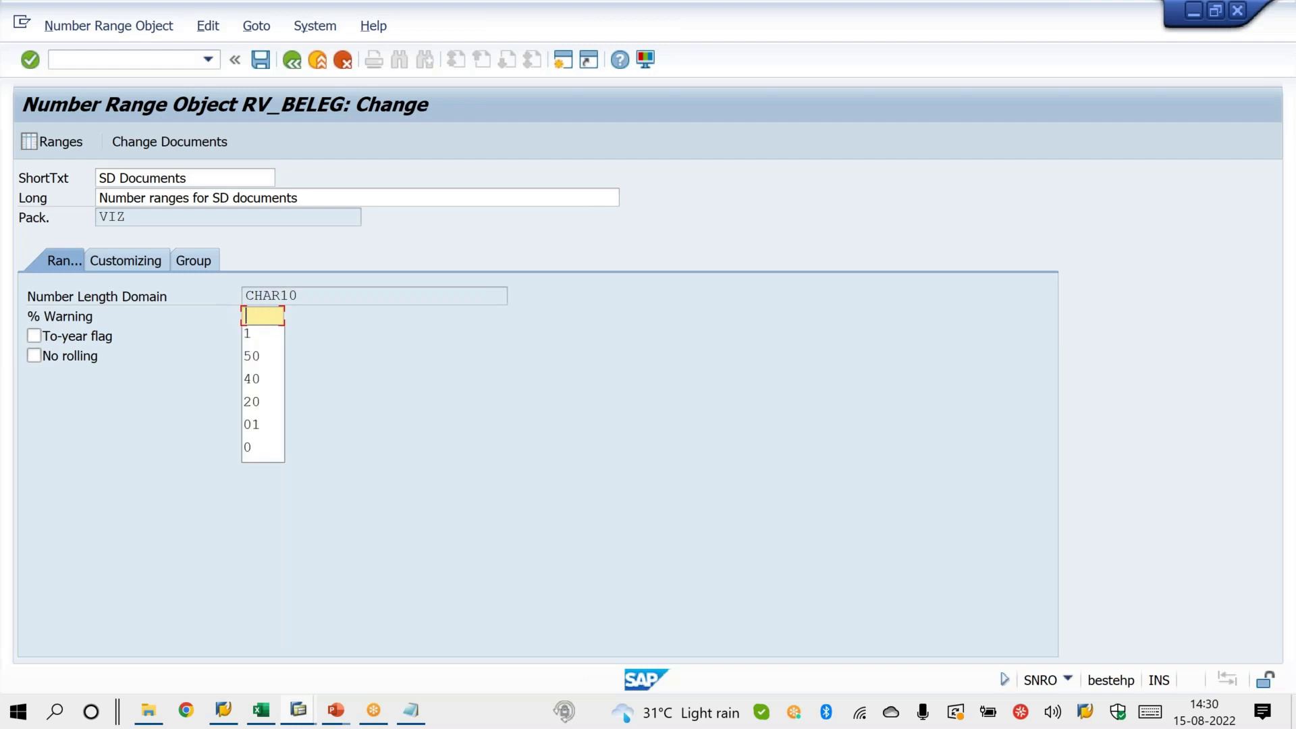
{"action": "key", "text": "Down"}
{"action": "key", "text": "Return"}
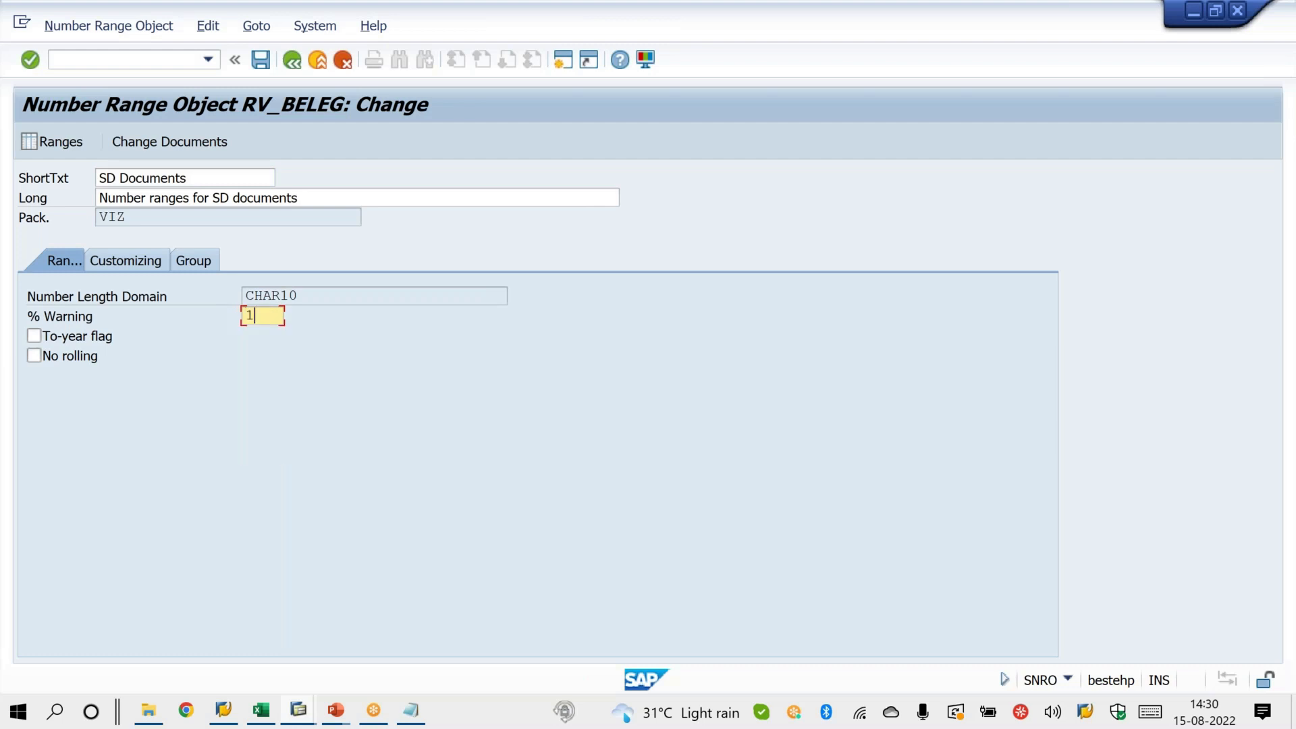
Review RV_BELEG's number length domain against the interval 01 start number in the SD document intervals session, and return to the PowerPoint slide show.
{"action": "left_click", "coordinate": [321, 291]}
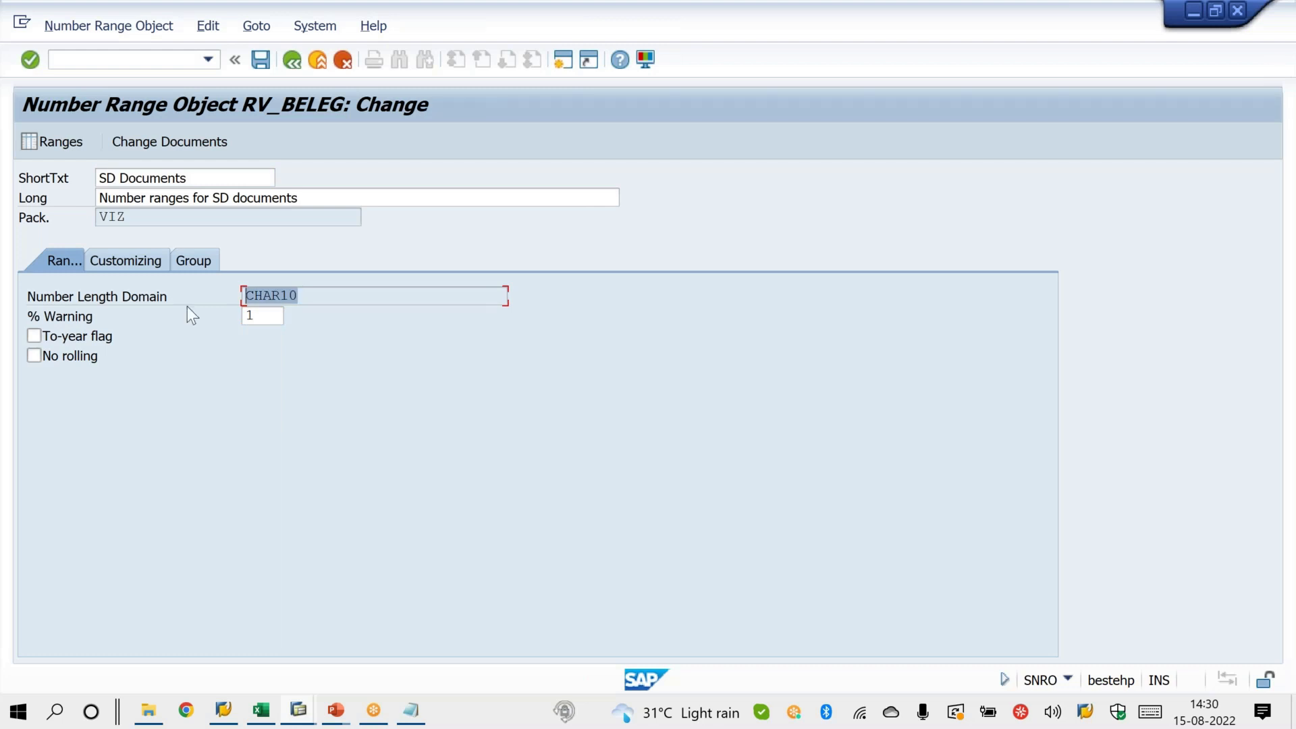
{"action": "left_click", "coordinate": [311, 297]}
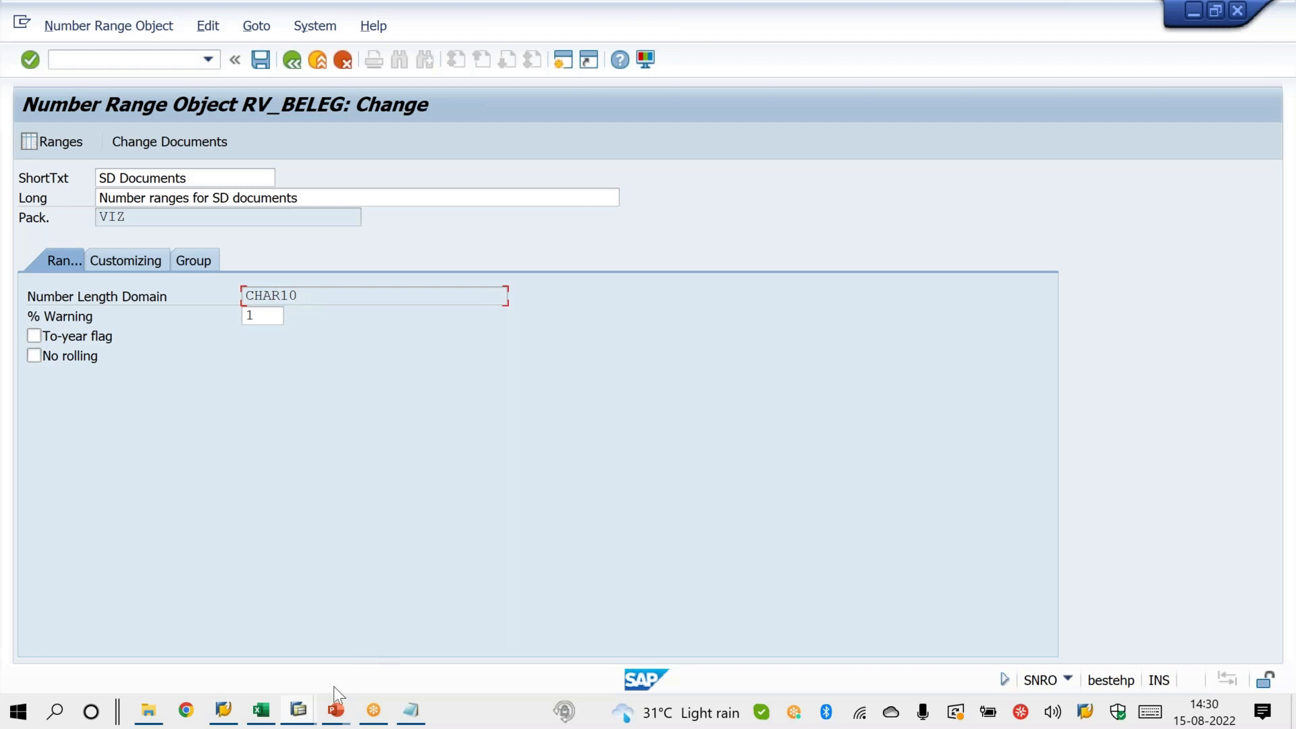
{"action": "left_click", "coordinate": [309, 710]}
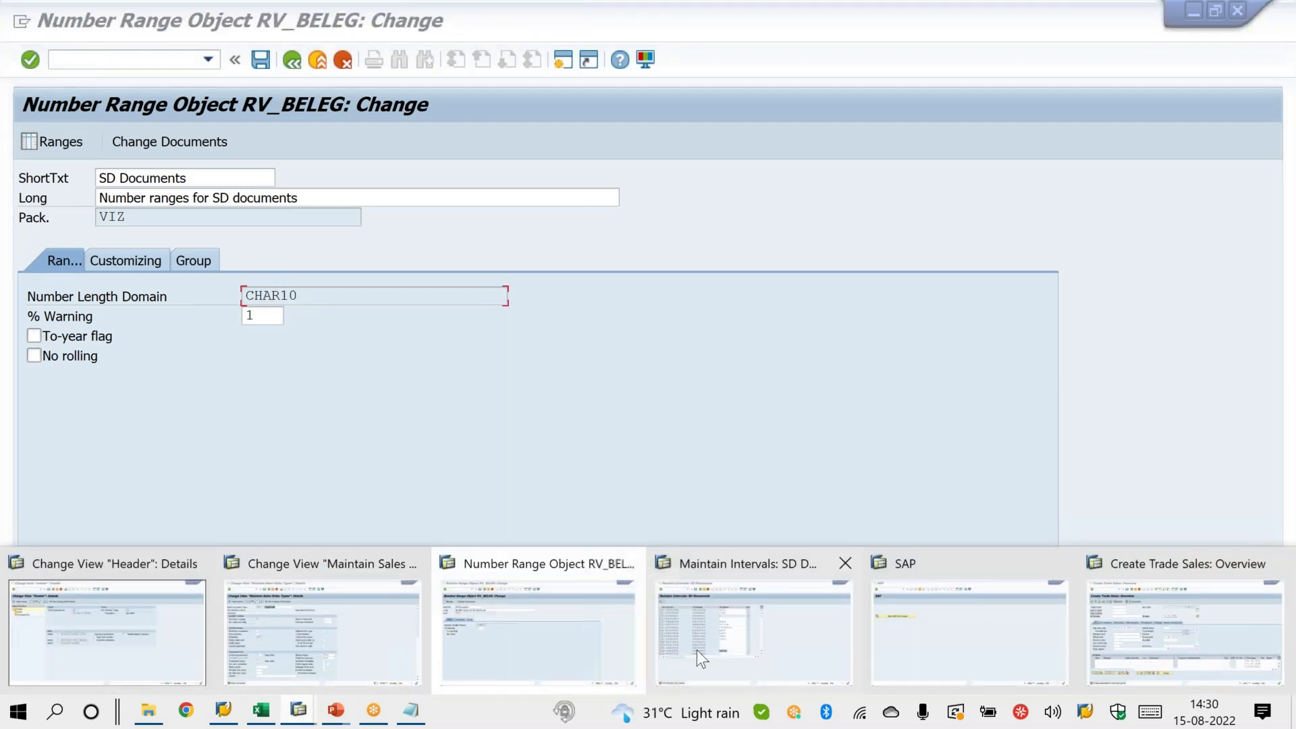
{"action": "left_click", "coordinate": [698, 655]}
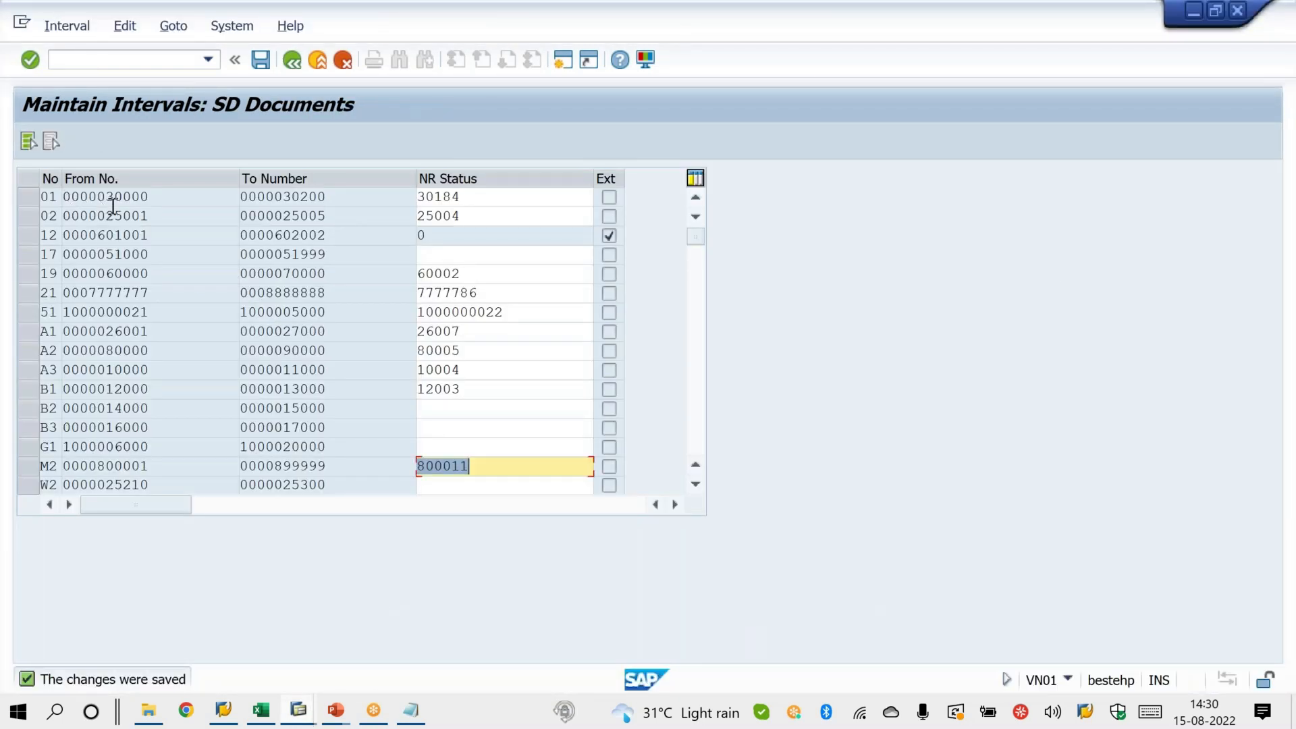
{"action": "left_click_drag", "start_coordinate": [152, 197], "coordinate": [63, 197]}
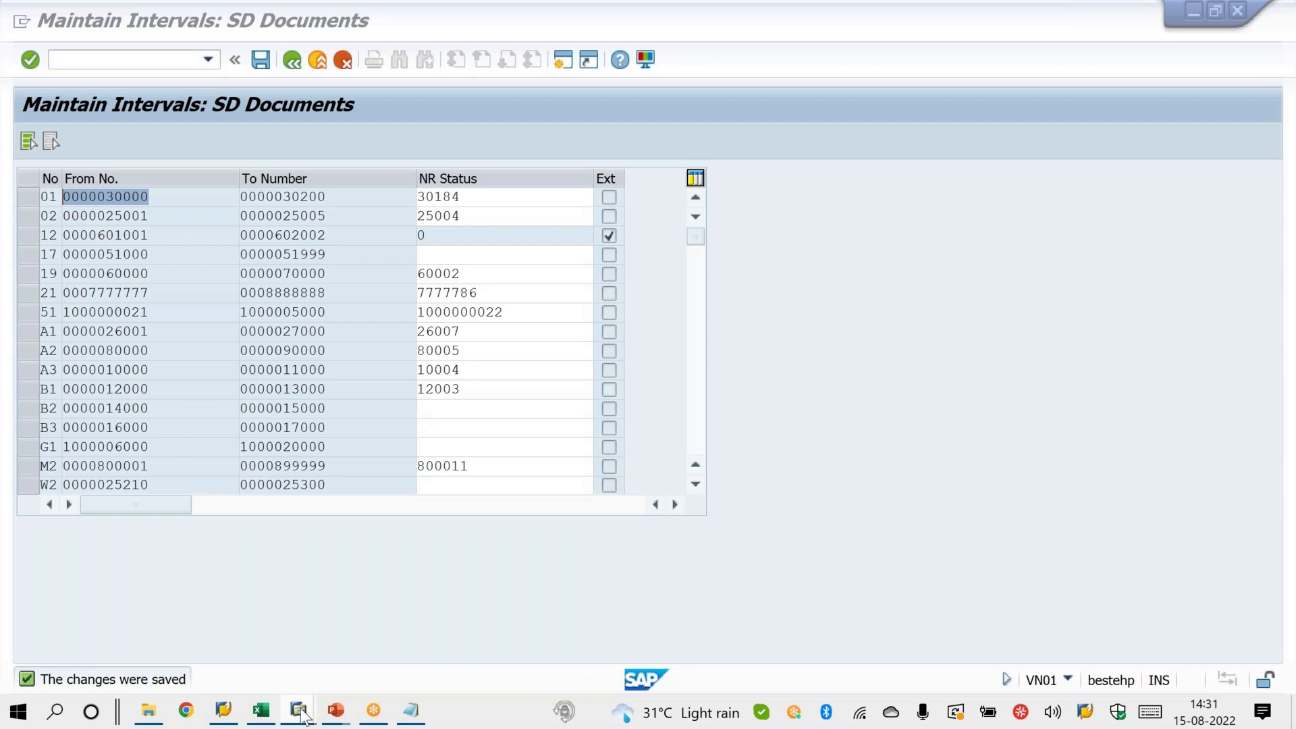
{"action": "mouse_move", "coordinate": [302, 715]}
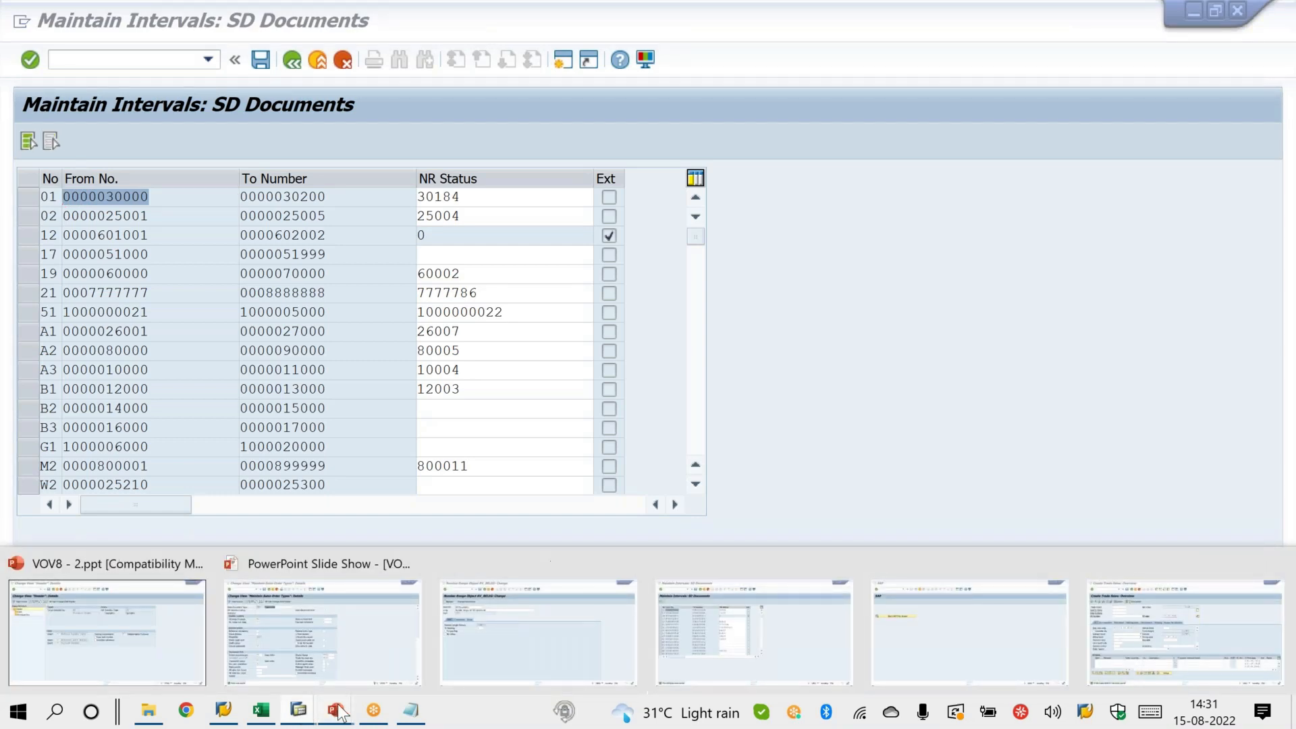
{"action": "left_click", "coordinate": [467, 673]}
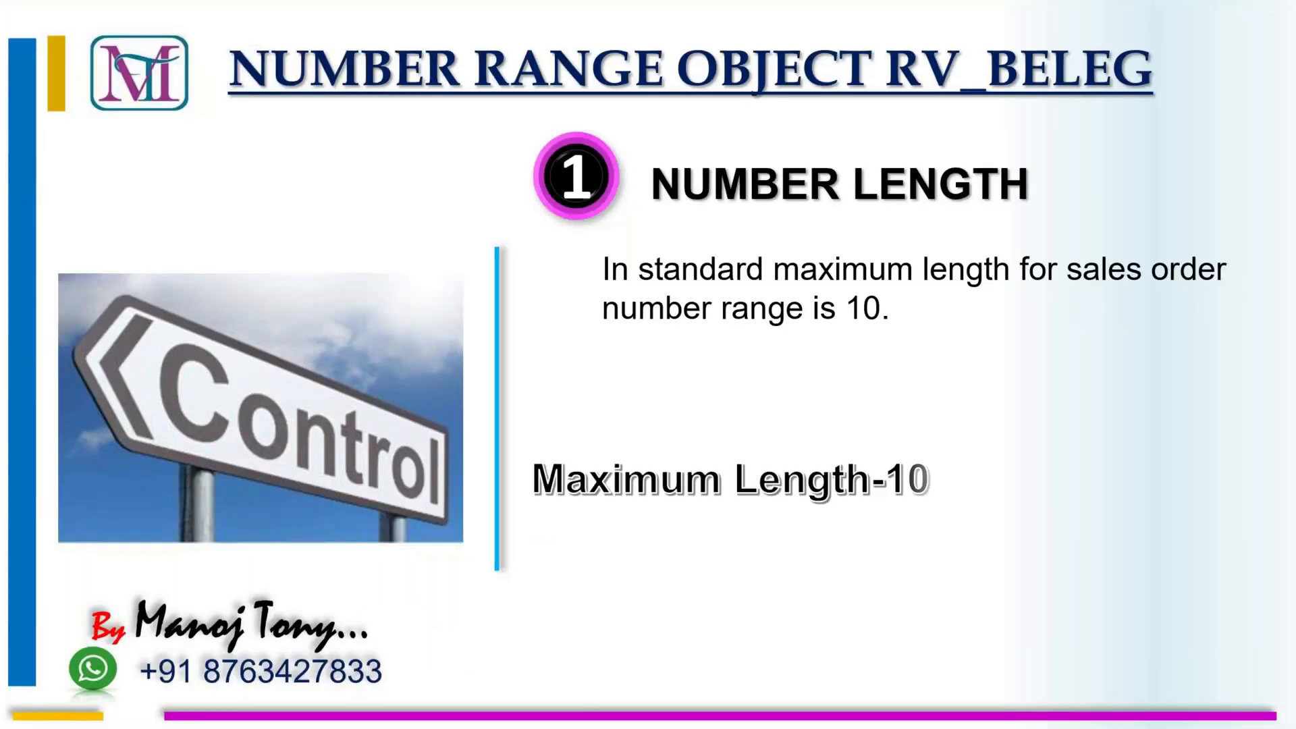
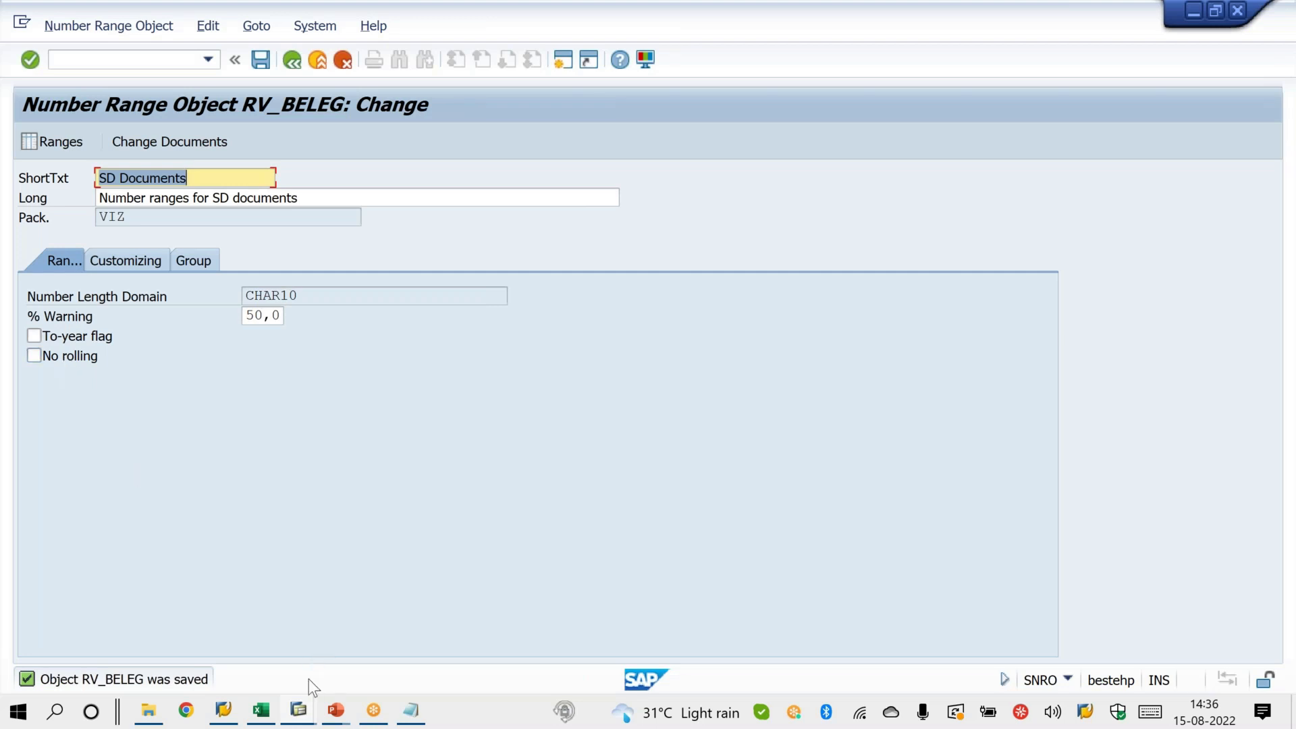
In the SD document intervals session, delete number range interval M3 and save the intervals.
{"action": "mouse_move", "coordinate": [299, 710]}
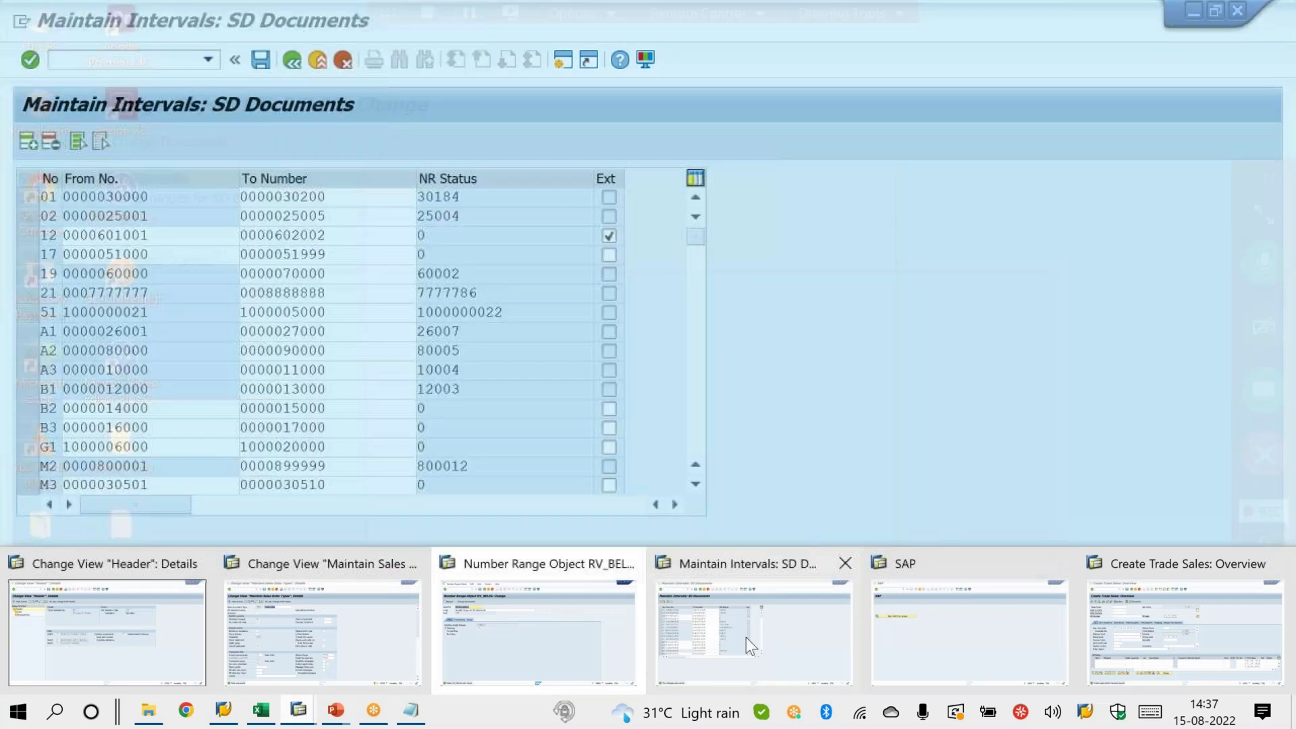
{"action": "left_click", "coordinate": [746, 637]}
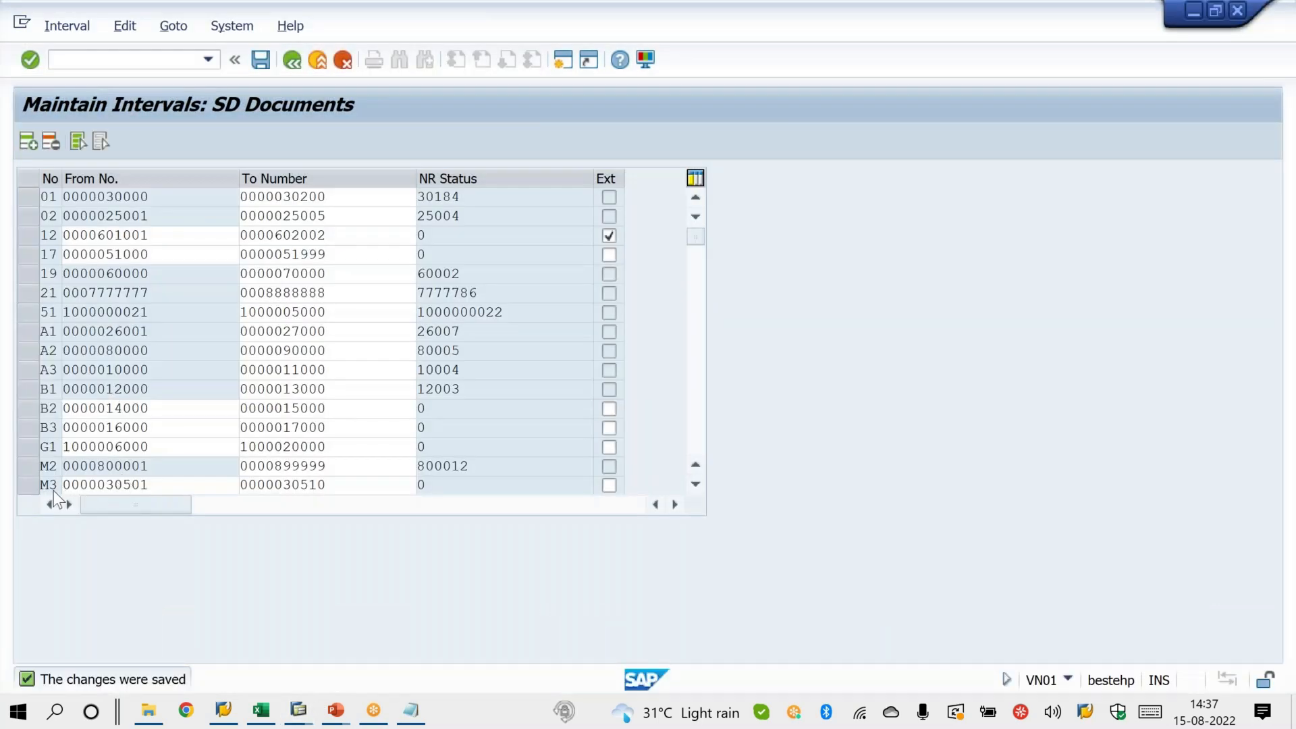
{"action": "left_click", "coordinate": [27, 484]}
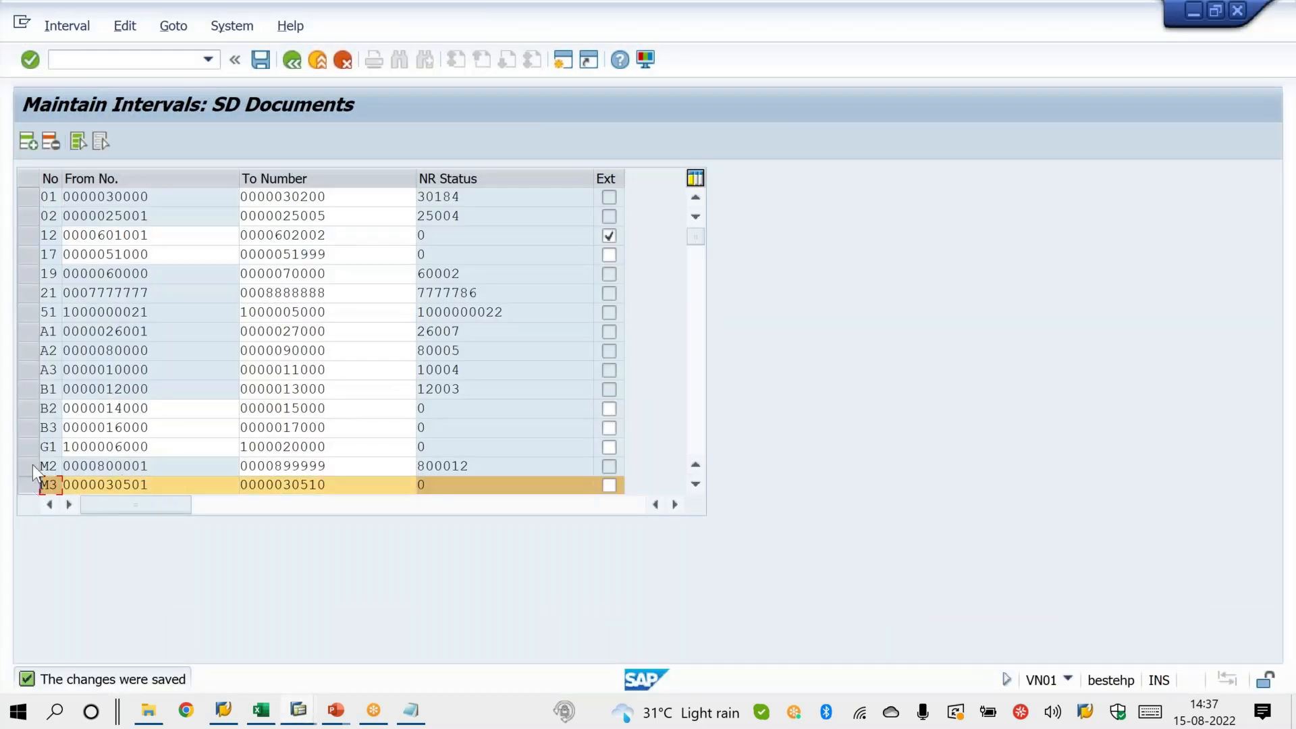
{"action": "left_click", "coordinate": [51, 139]}
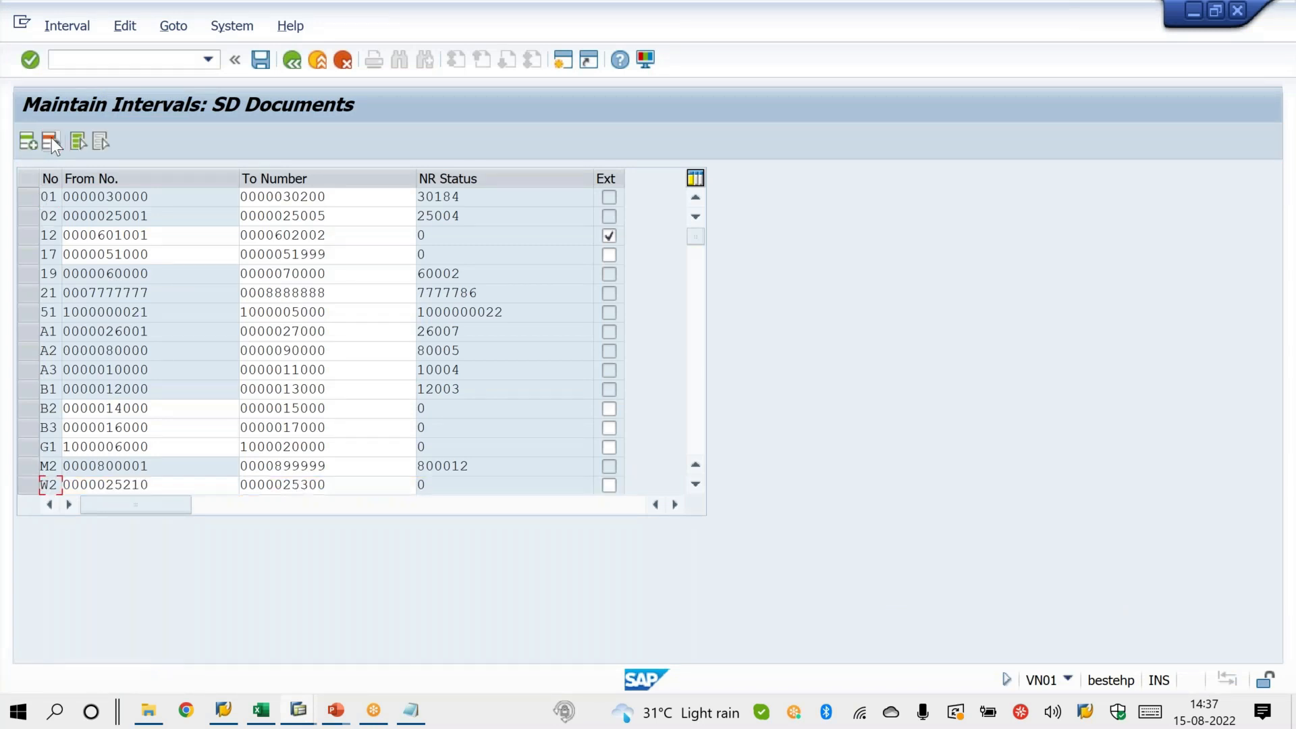
{"action": "left_click", "coordinate": [261, 62]}
Insert a new SD document number range interval M3 and consult the No Rolling slide for its example range.
{"action": "left_click", "coordinate": [26, 139]}
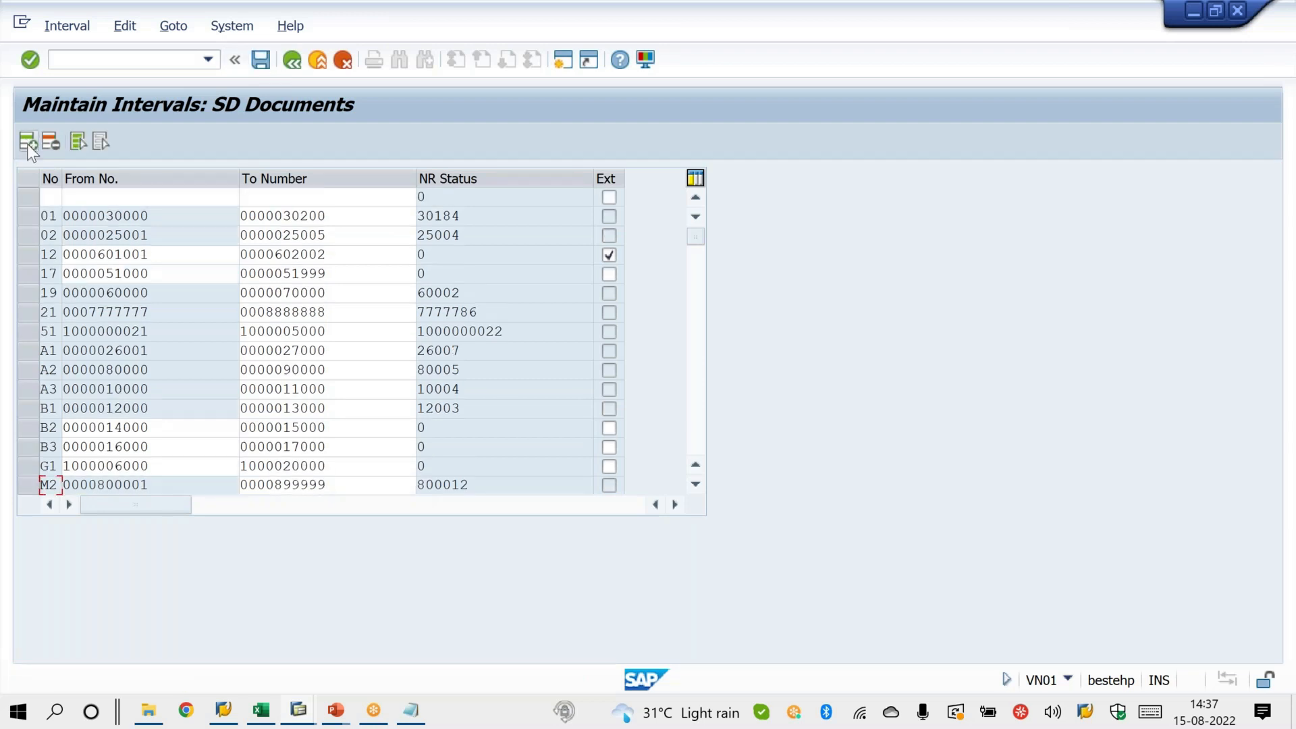
{"action": "left_click", "coordinate": [48, 197]}
{"action": "type", "text": "M3"}
{"action": "key", "text": "Tab"}
{"action": "key", "text": "BackSpace"}
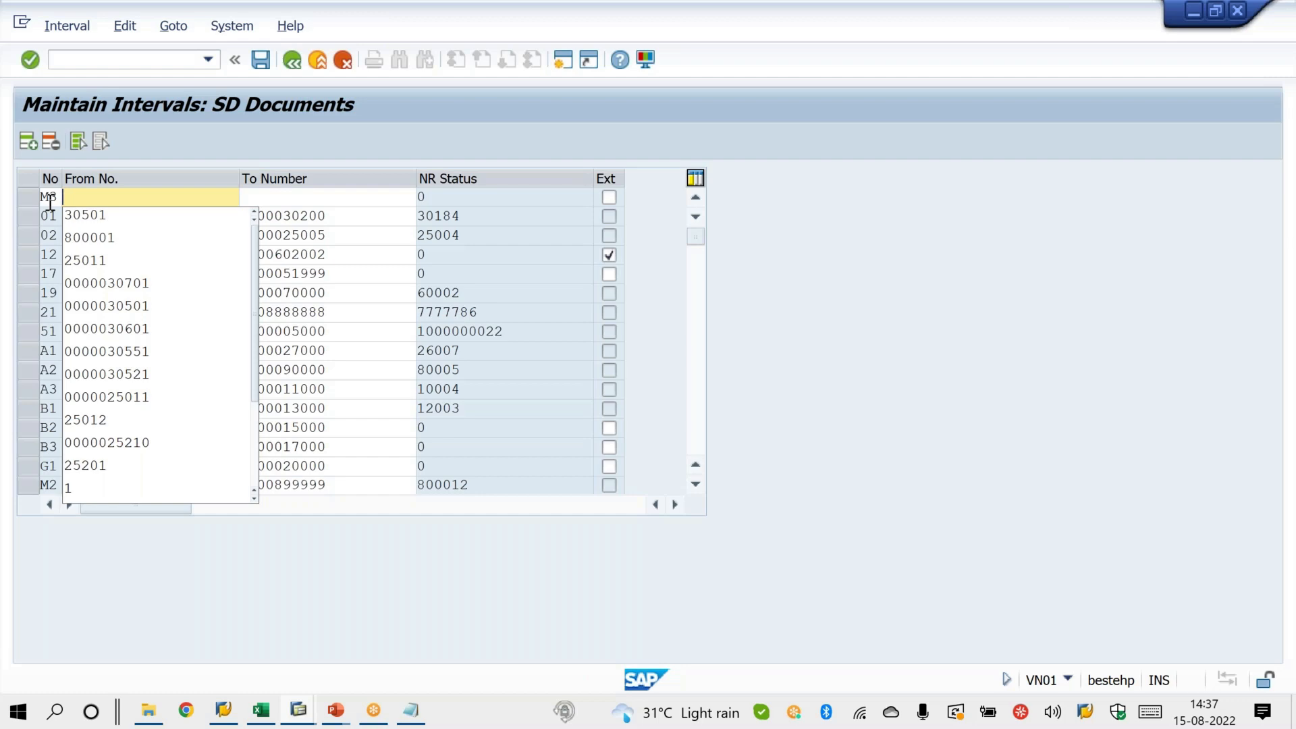
{"action": "key", "text": "alt+Tab"}
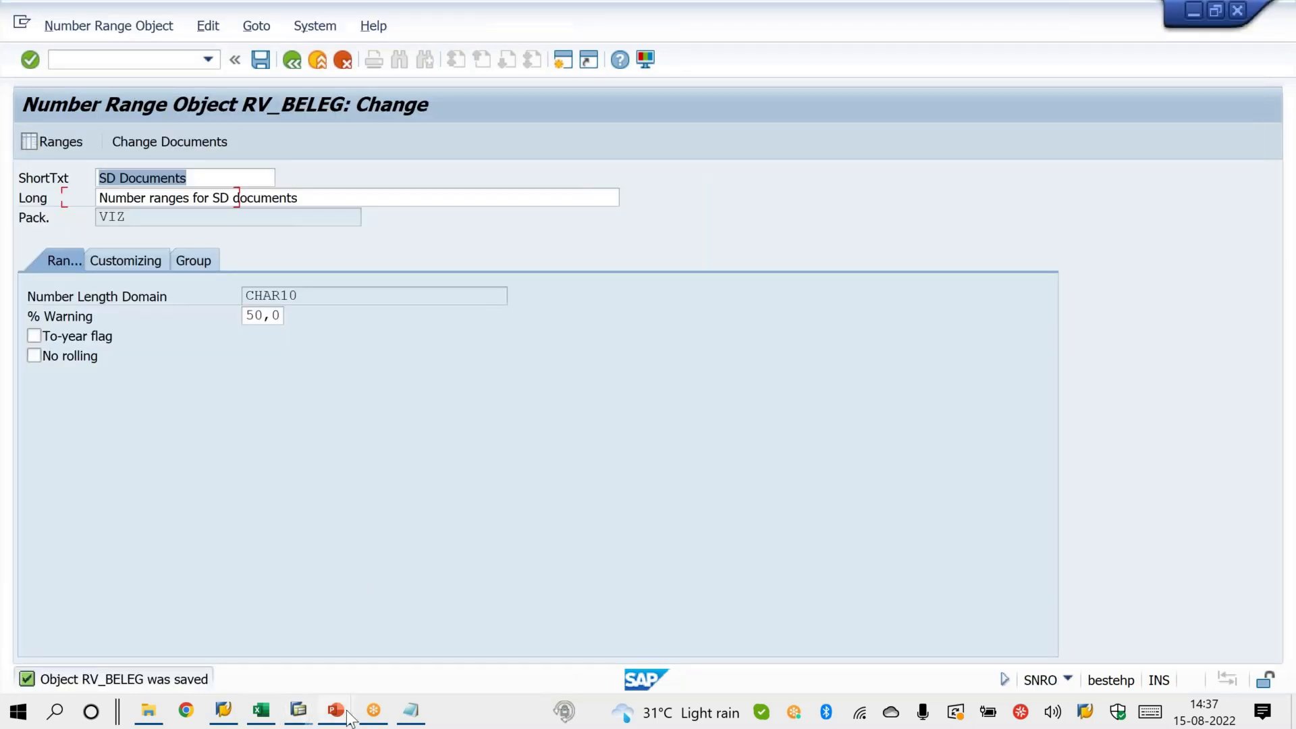
{"action": "mouse_move", "coordinate": [349, 717]}
{"action": "left_click", "coordinate": [466, 635]}
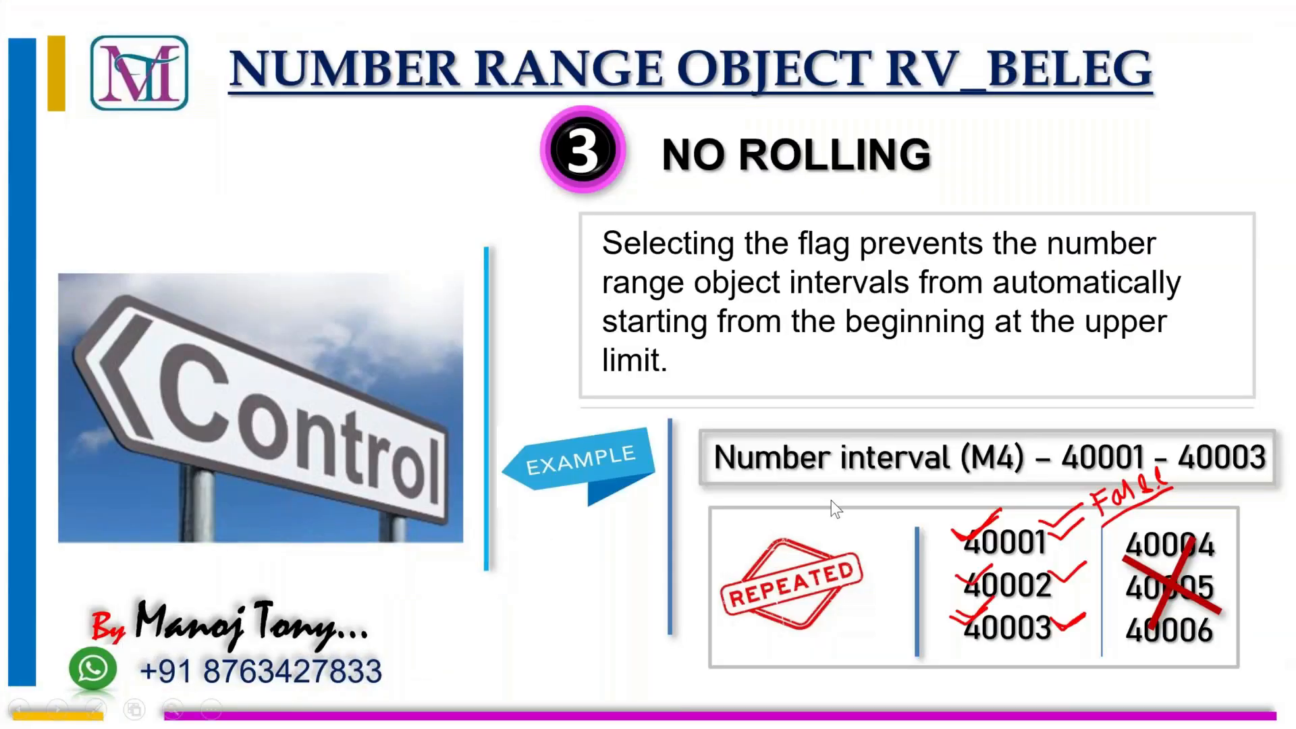
{"action": "key", "text": "alt+Tab"}
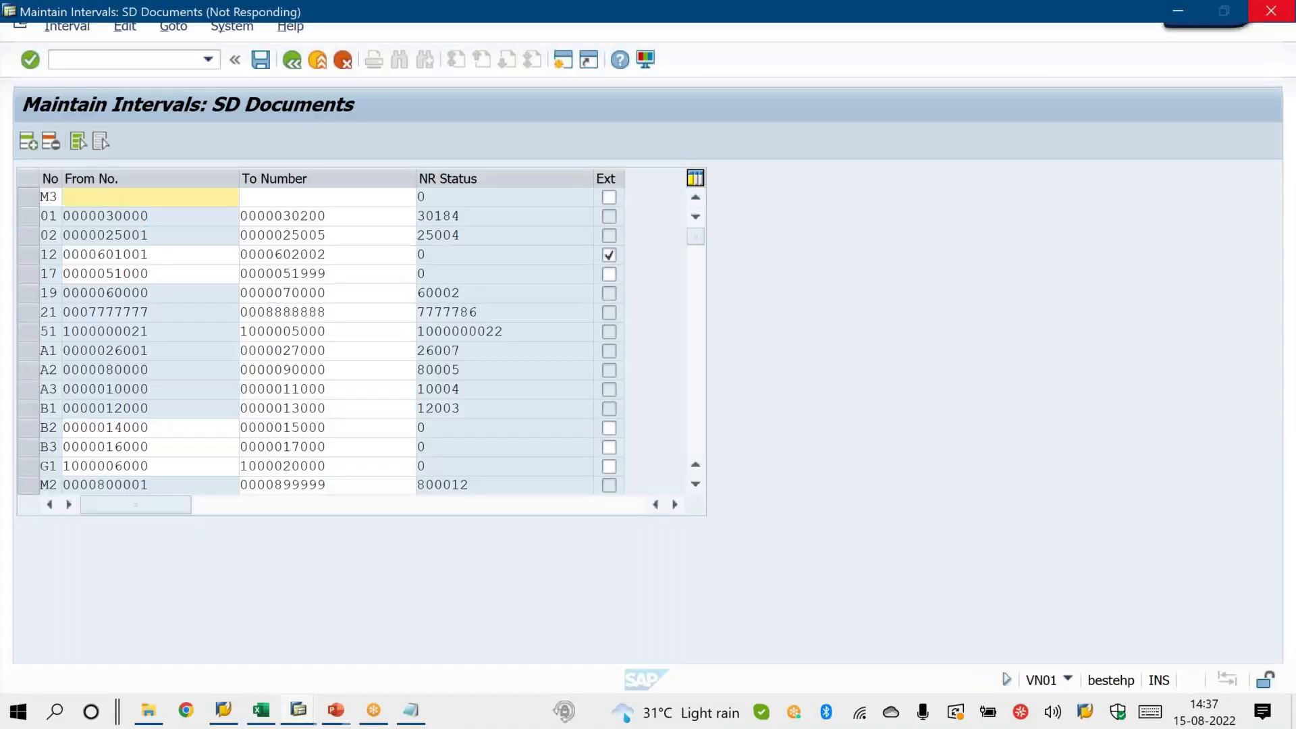
Set interval M3 to run from 40001 to 40003 and save the intervals.
{"action": "left_click", "coordinate": [113, 197]}
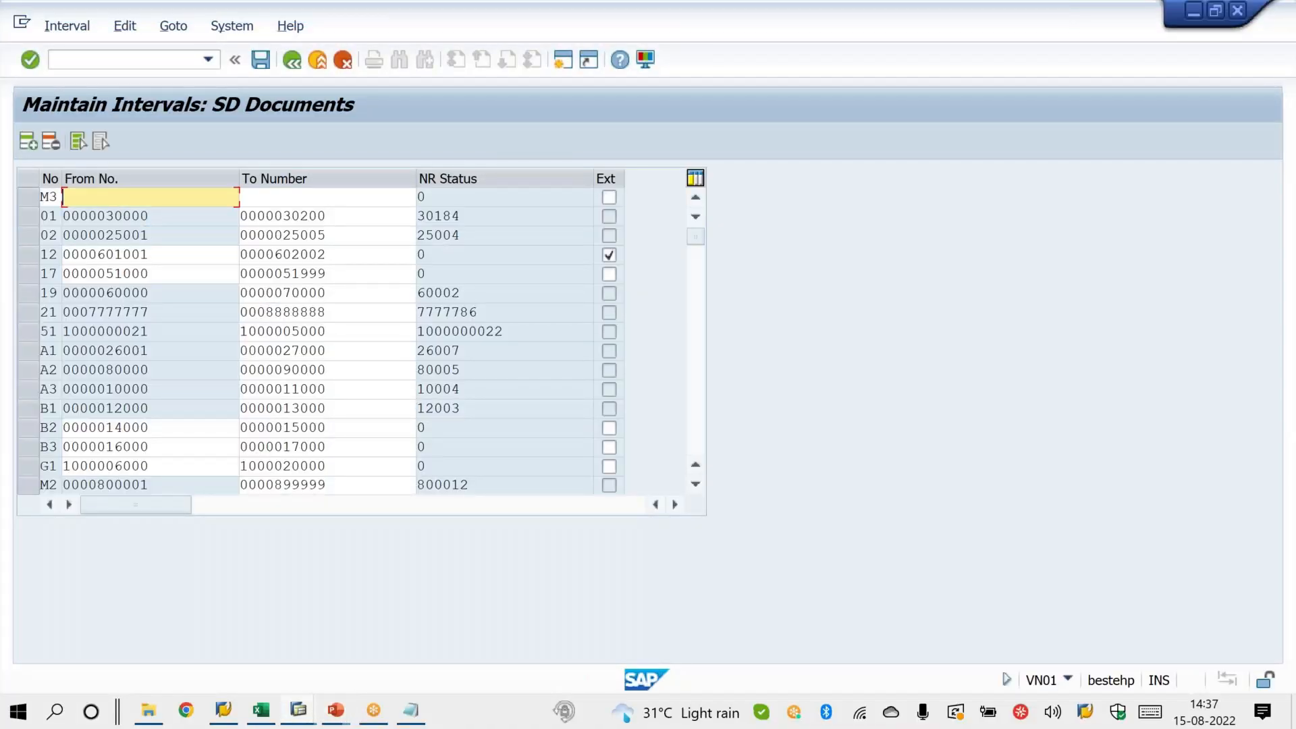
{"action": "type", "text": "40001"}
{"action": "key", "text": "Tab"}
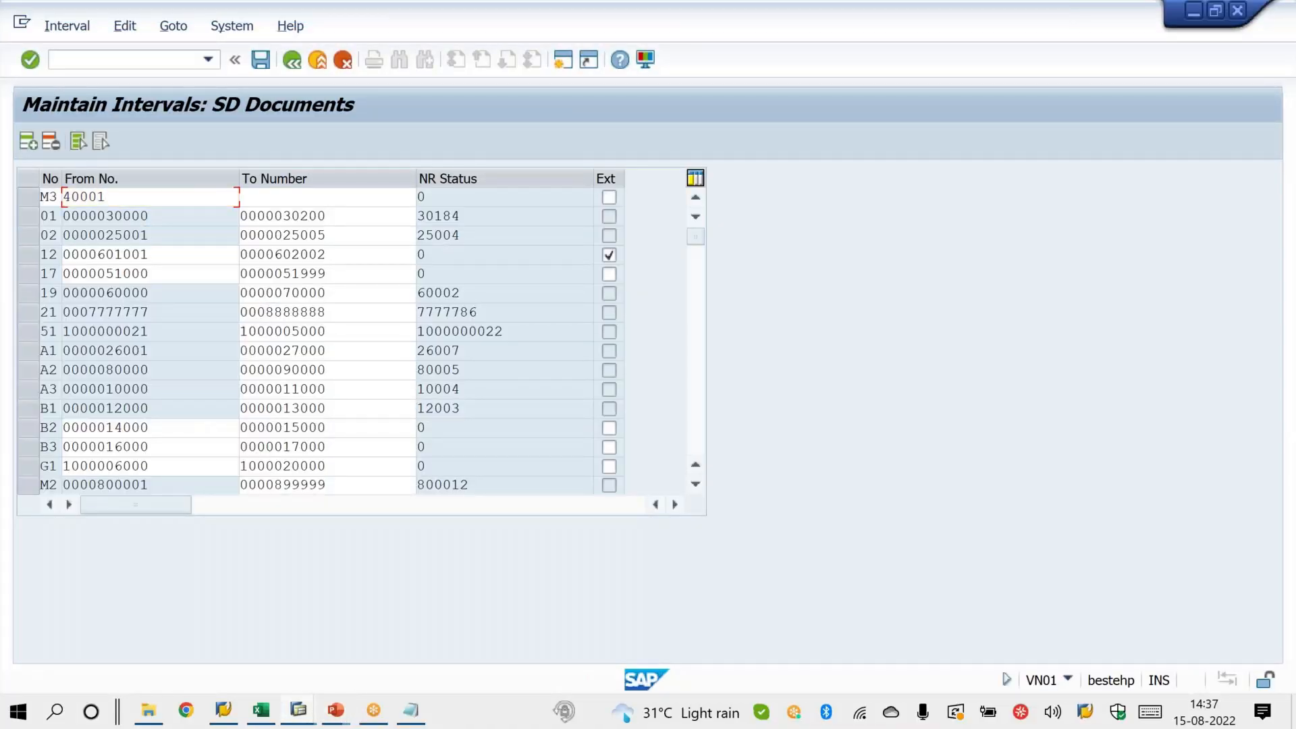
{"action": "type", "text": "4000"}
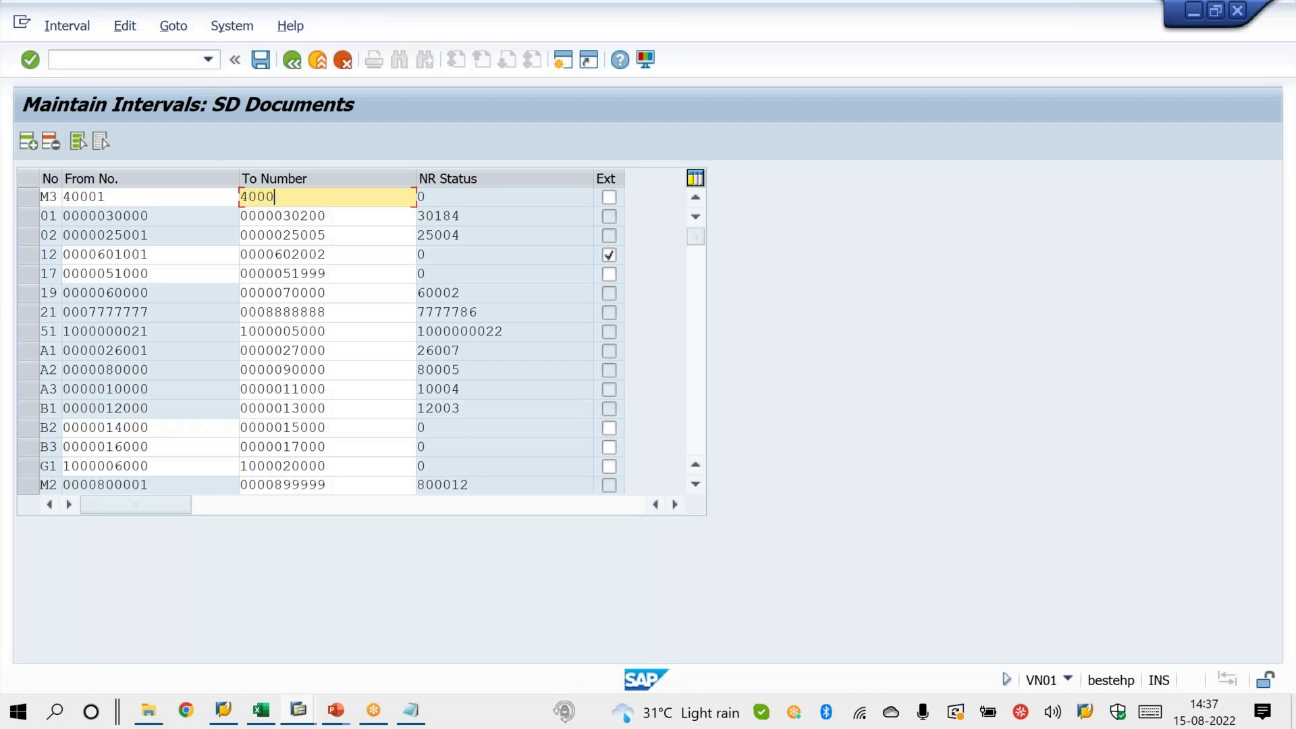
{"action": "type", "text": "3"}
{"action": "key", "text": "Return"}
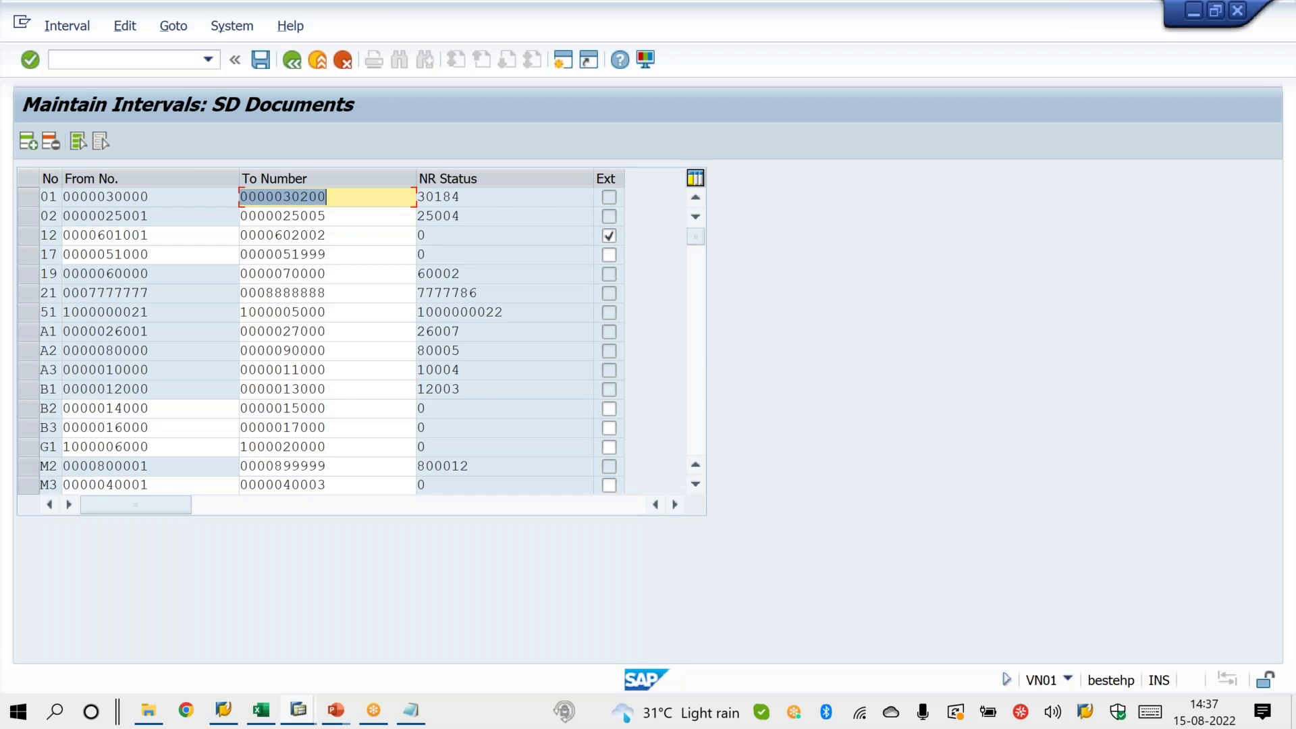
{"action": "key", "text": "ctrl+s"}
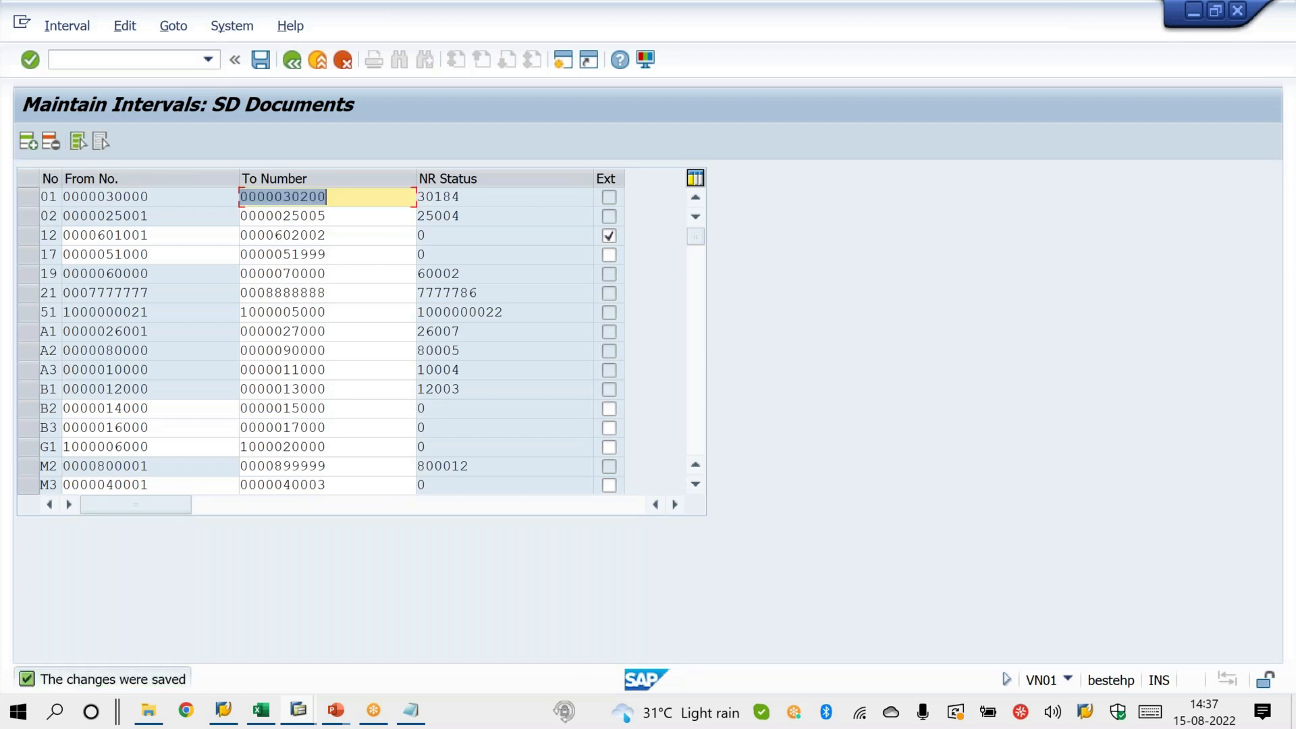
In the sales order types session, clear and re-enter M3 as the internal assignment number range of document type YOR, saving the order type.
{"action": "left_click", "coordinate": [298, 710]}
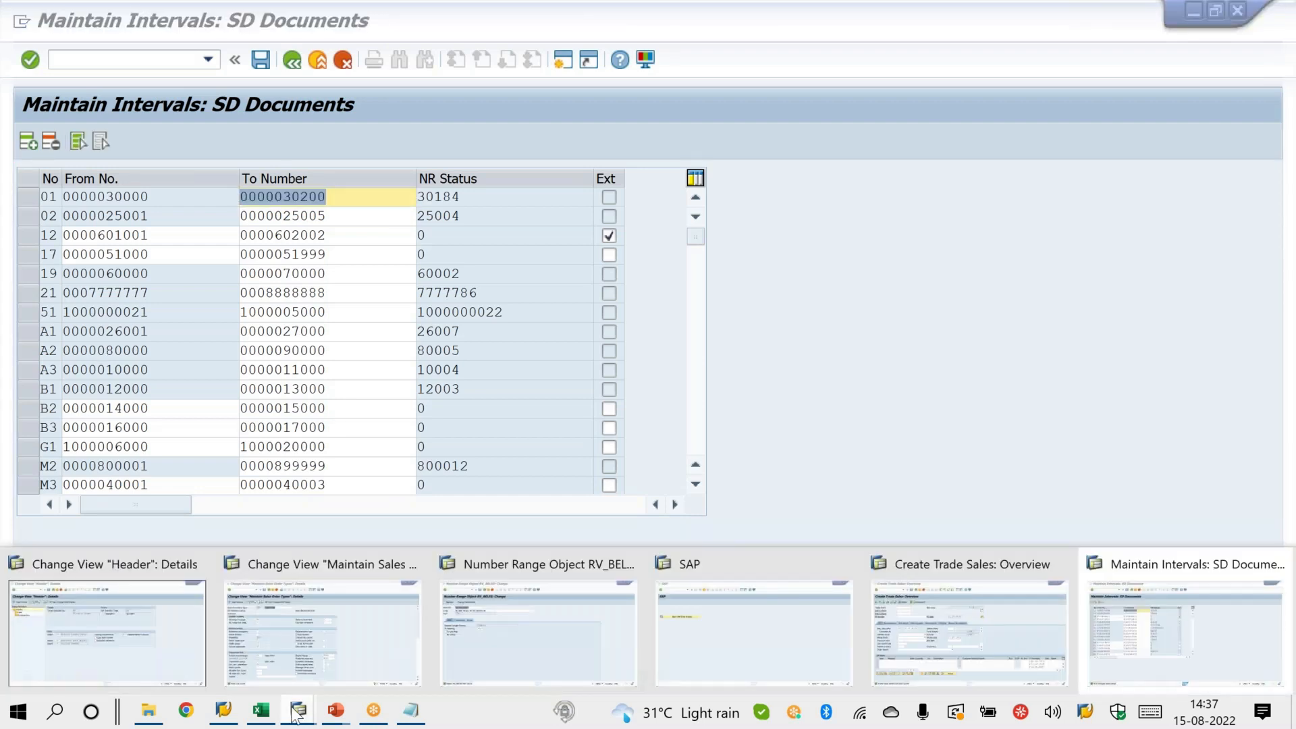
{"action": "left_click", "coordinate": [309, 651]}
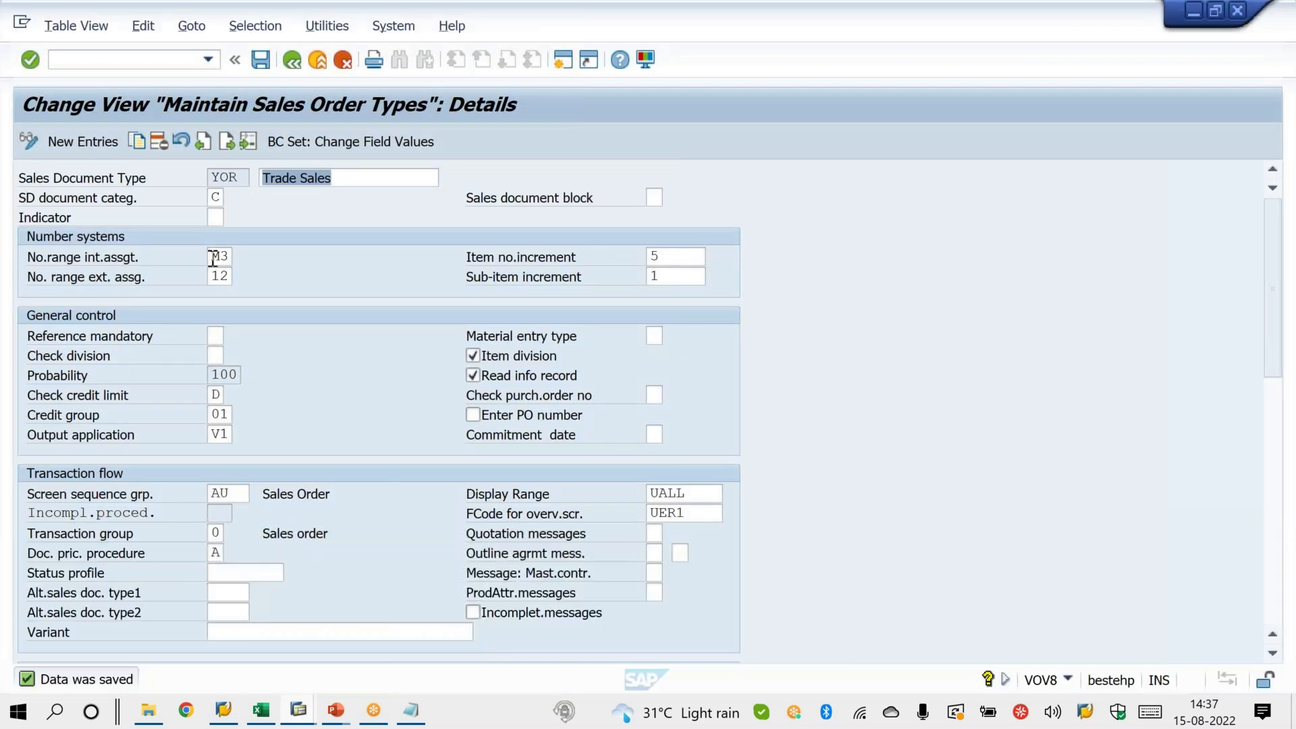
{"action": "left_click", "coordinate": [228, 256]}
{"action": "key", "text": "Delete"}
{"action": "key", "text": "Return"}
{"action": "key", "text": "ctrl+s"}
{"action": "left_click", "coordinate": [222, 259]}
{"action": "type", "text": "M3"}
{"action": "key", "text": "Return"}
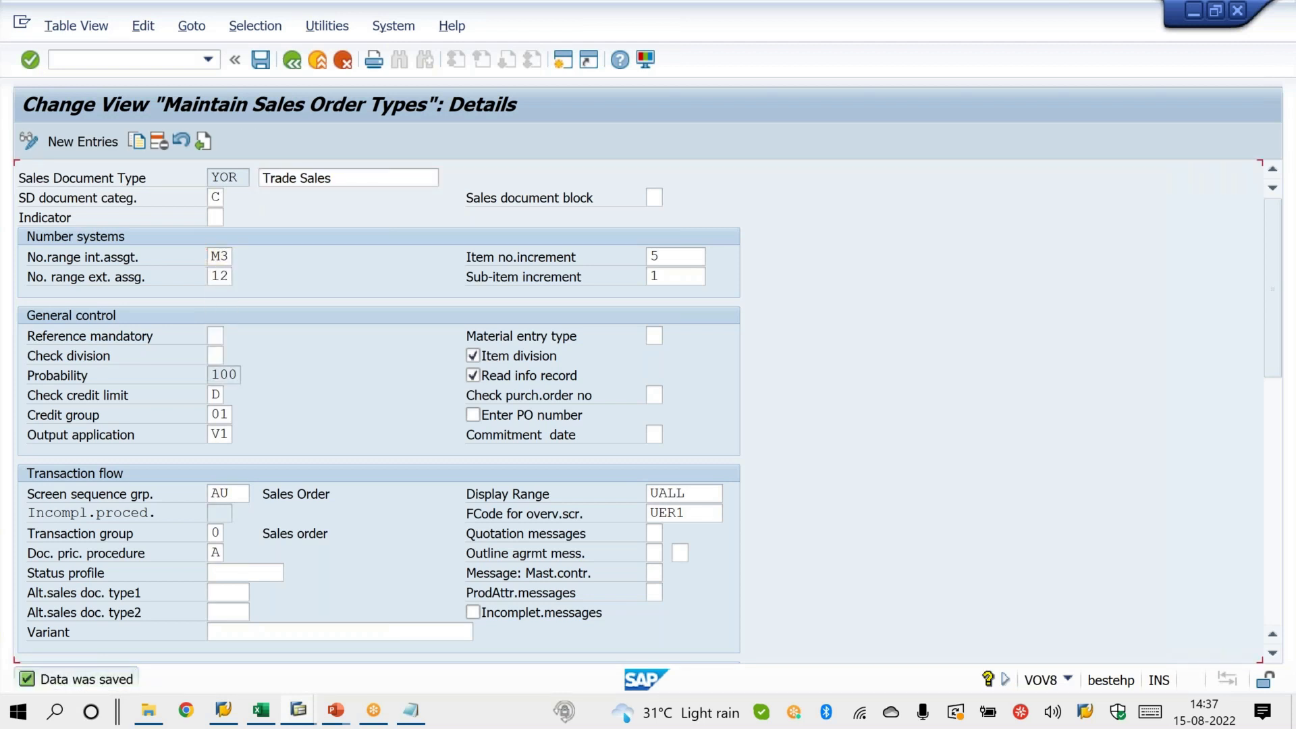
Switch to the Create Trade Sales session and enter the sold-to party for a new order.
{"action": "left_click", "coordinate": [307, 718]}
{"action": "mouse_move", "coordinate": [1084, 633]}
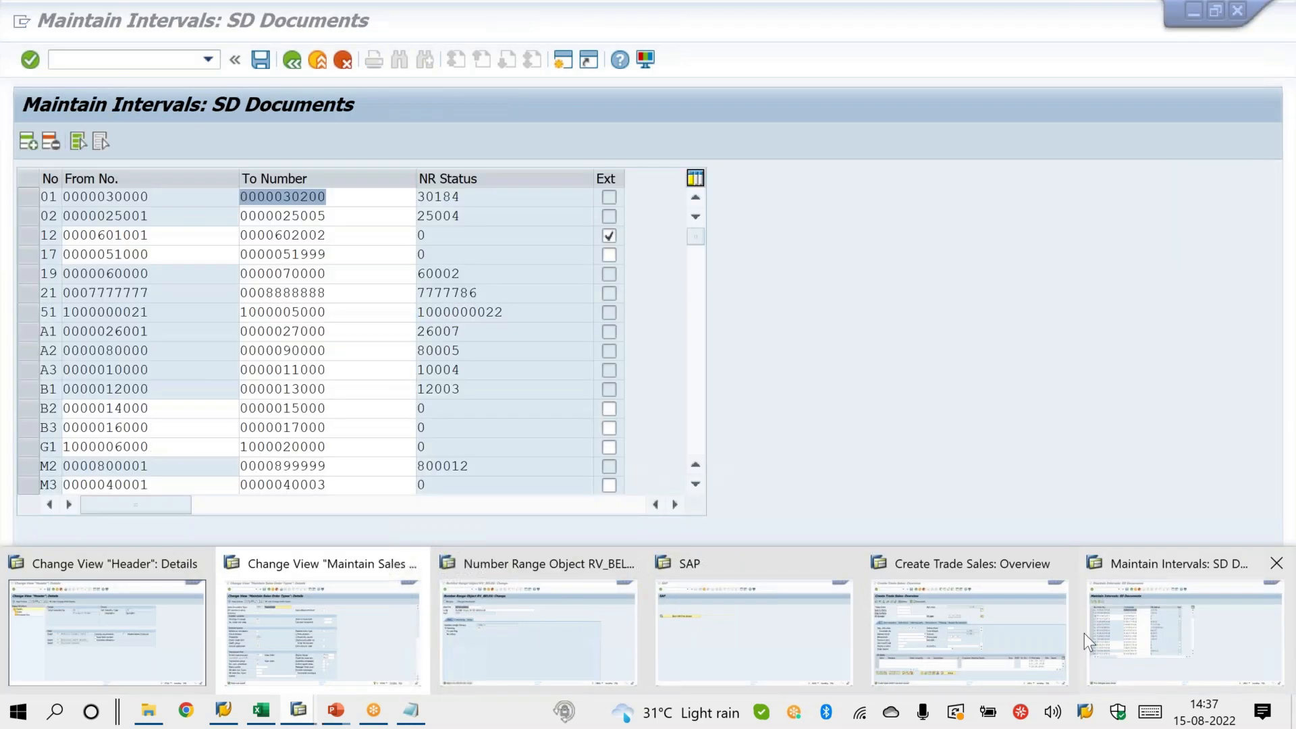
{"action": "left_click", "coordinate": [949, 646]}
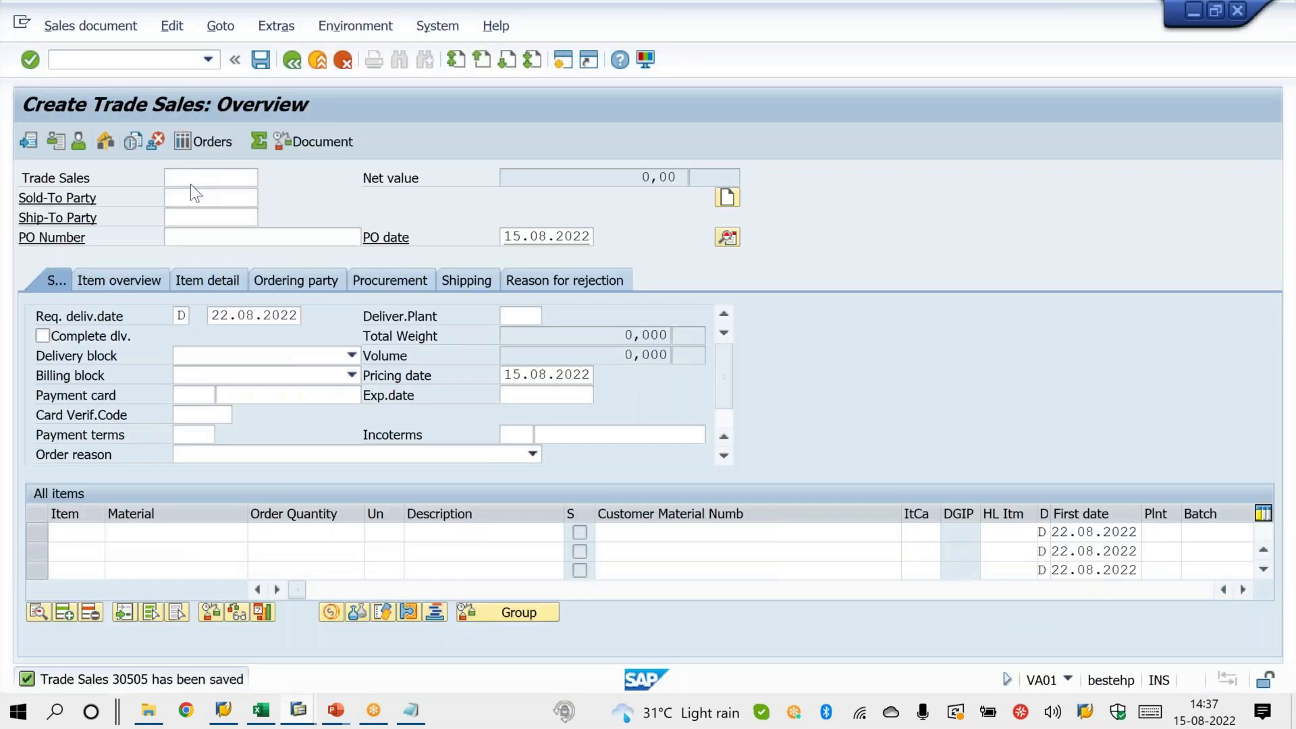
{"action": "left_click", "coordinate": [195, 201]}
{"action": "key", "text": "space"}
{"action": "key", "text": "Down"}
{"action": "key", "text": "Return"}
{"action": "key", "text": "Return"}
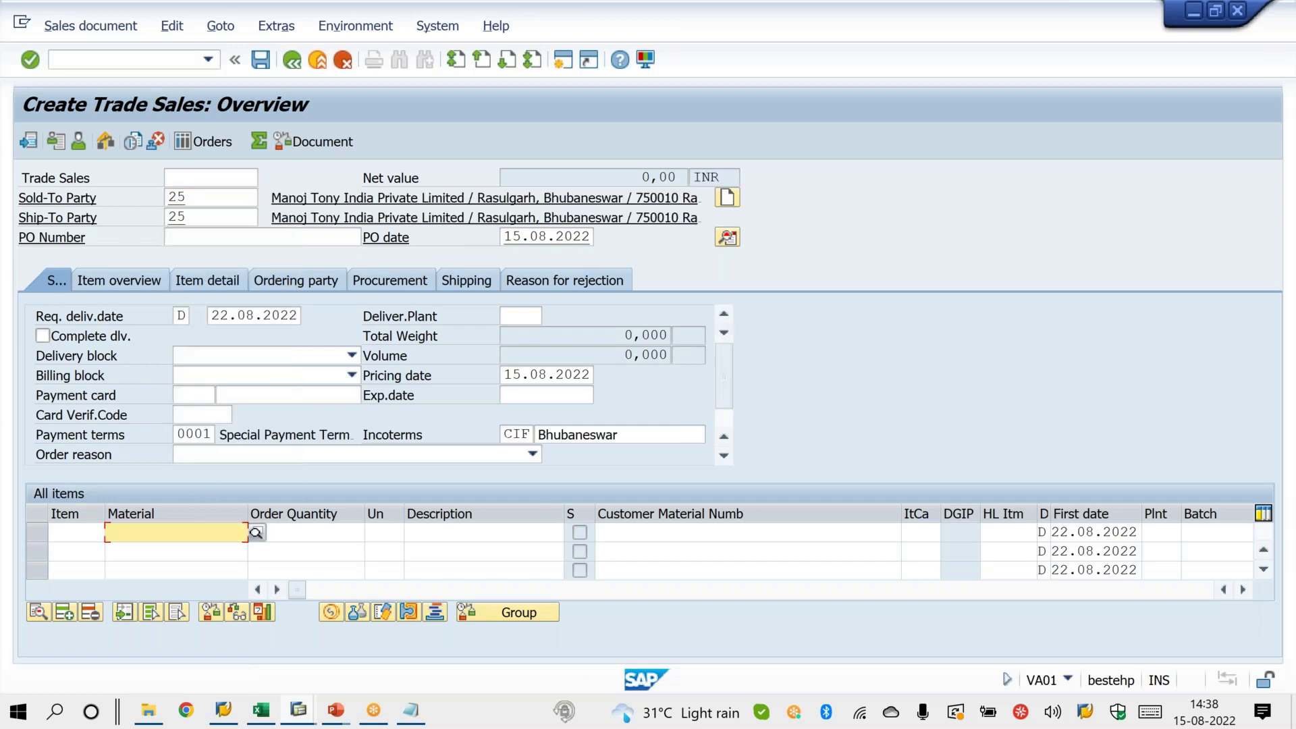
Add material Y with an order quantity of 10 and save the trade sales order.
{"action": "type", "text": "Y"}
{"action": "key", "text": "Tab"}
{"action": "key", "text": "space"}
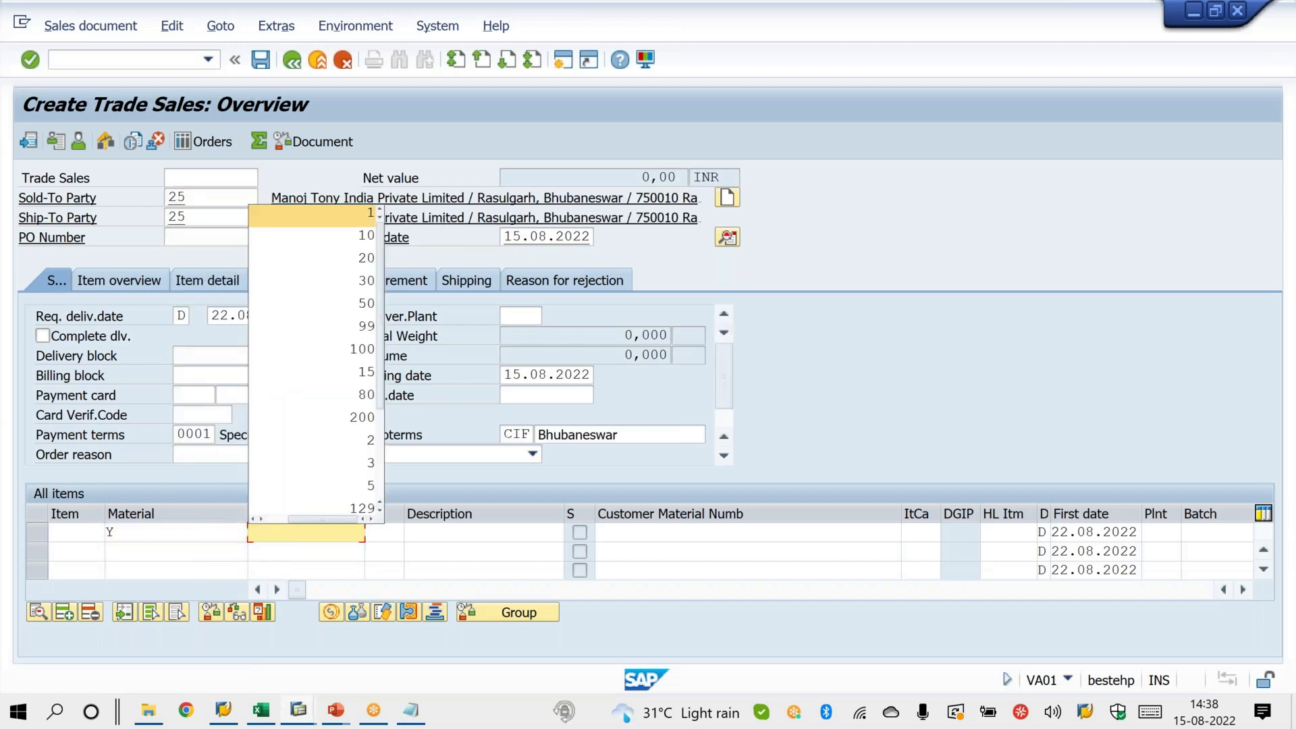
{"action": "key", "text": "Down"}
{"action": "key", "text": "Return"}
{"action": "key", "text": "Return"}
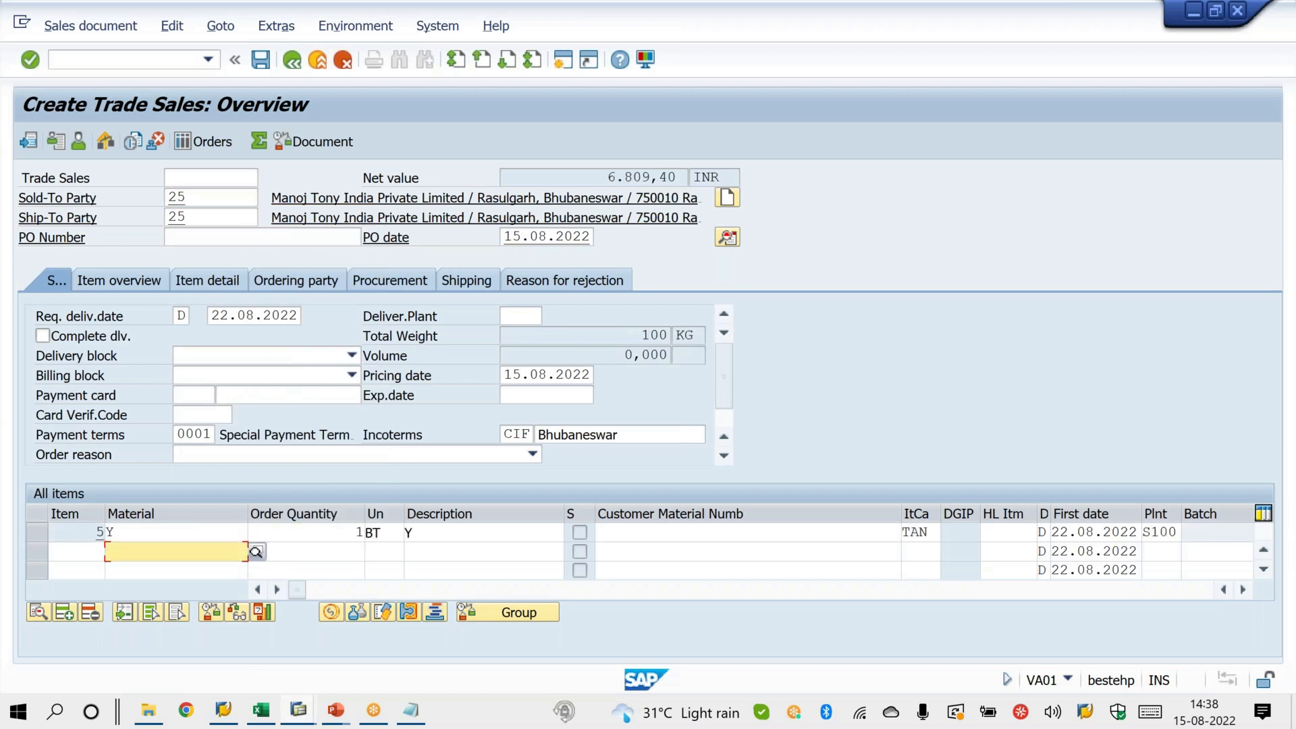
{"action": "left_click", "coordinate": [358, 533]}
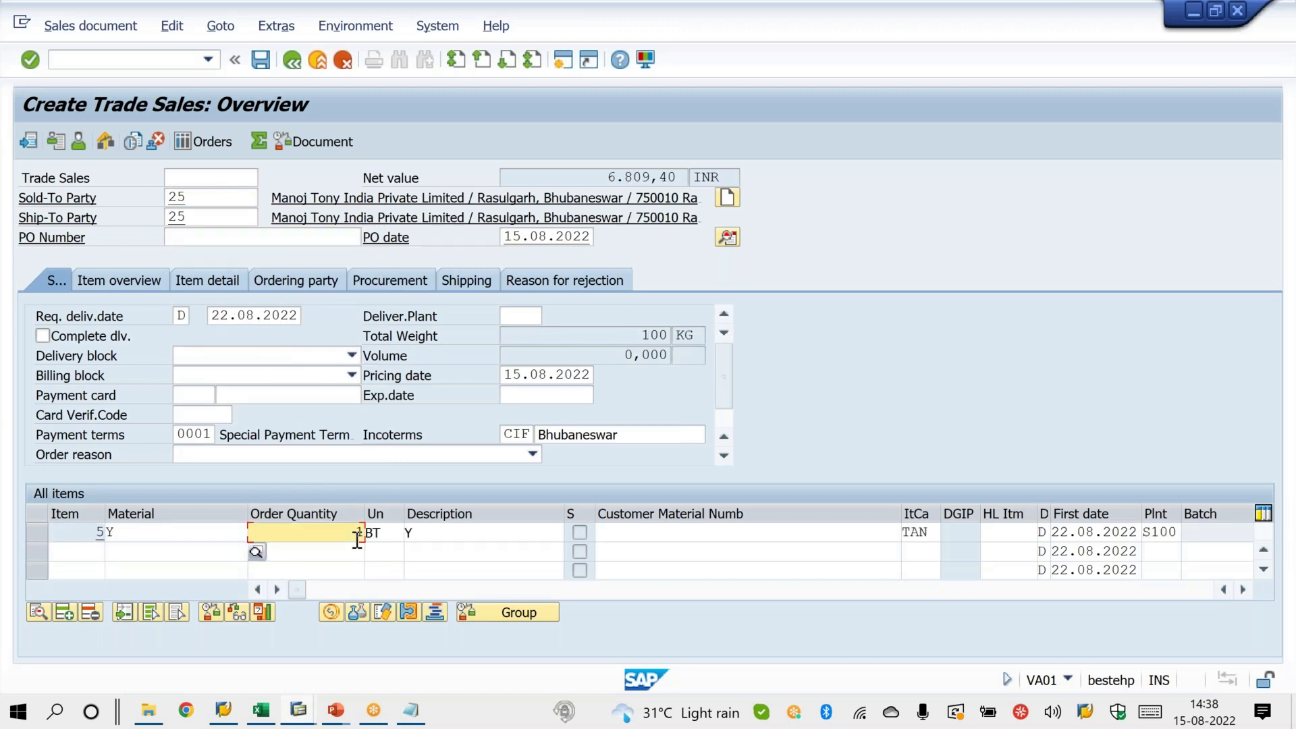
{"action": "type", "text": "10"}
{"action": "key", "text": "Return"}
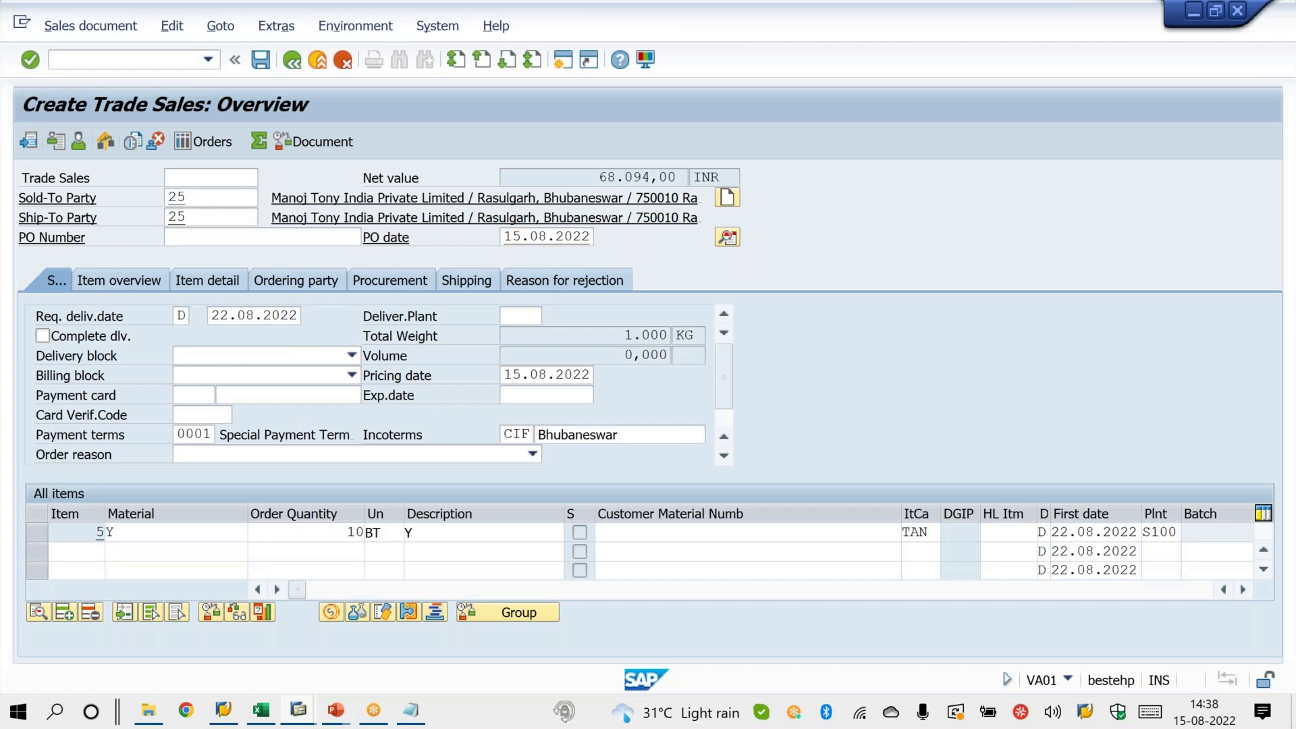
{"action": "key", "text": "ctrl+s"}
Enter the same sold-to party for another trade sales order and add material Y with an order quantity of 10.
{"action": "type", "text": "25"}
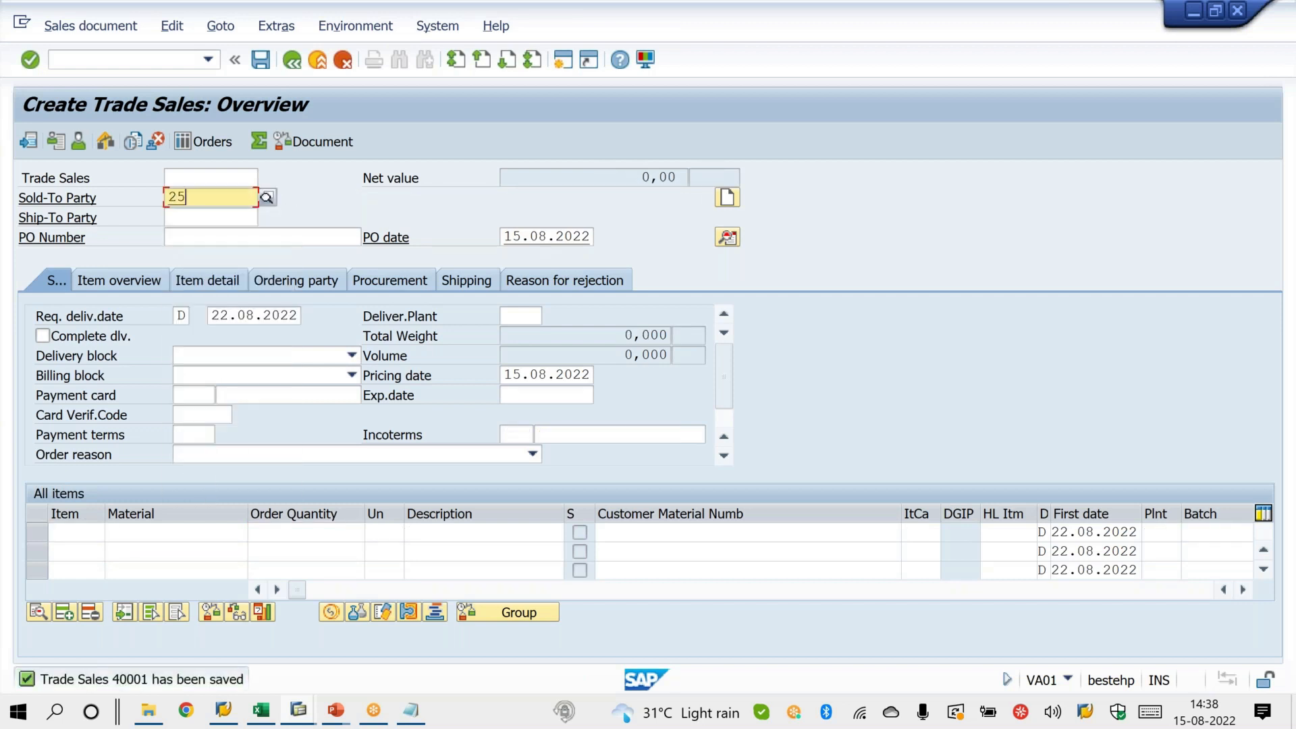
{"action": "key", "text": "Return"}
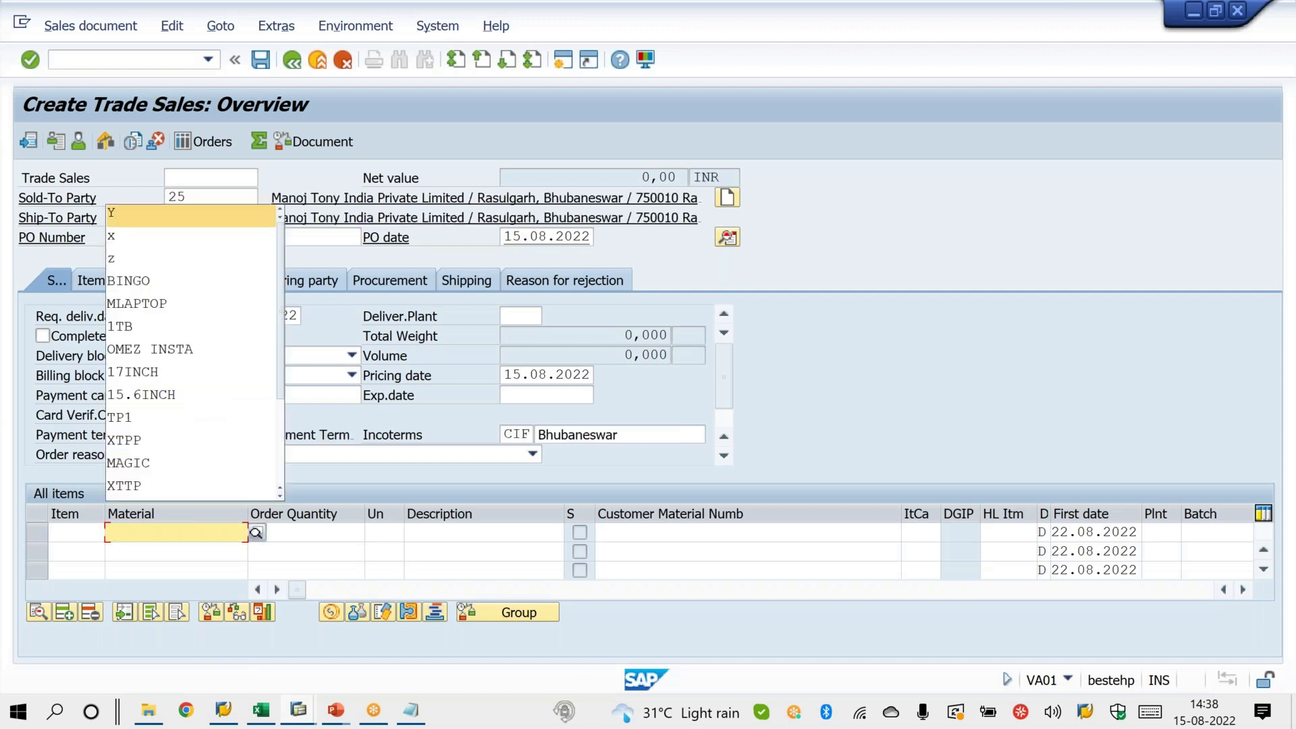
{"action": "key", "text": "Return"}
{"action": "key", "text": "Tab"}
{"action": "key", "text": "Down"}
{"action": "key", "text": "Return"}
{"action": "key", "text": "Return"}
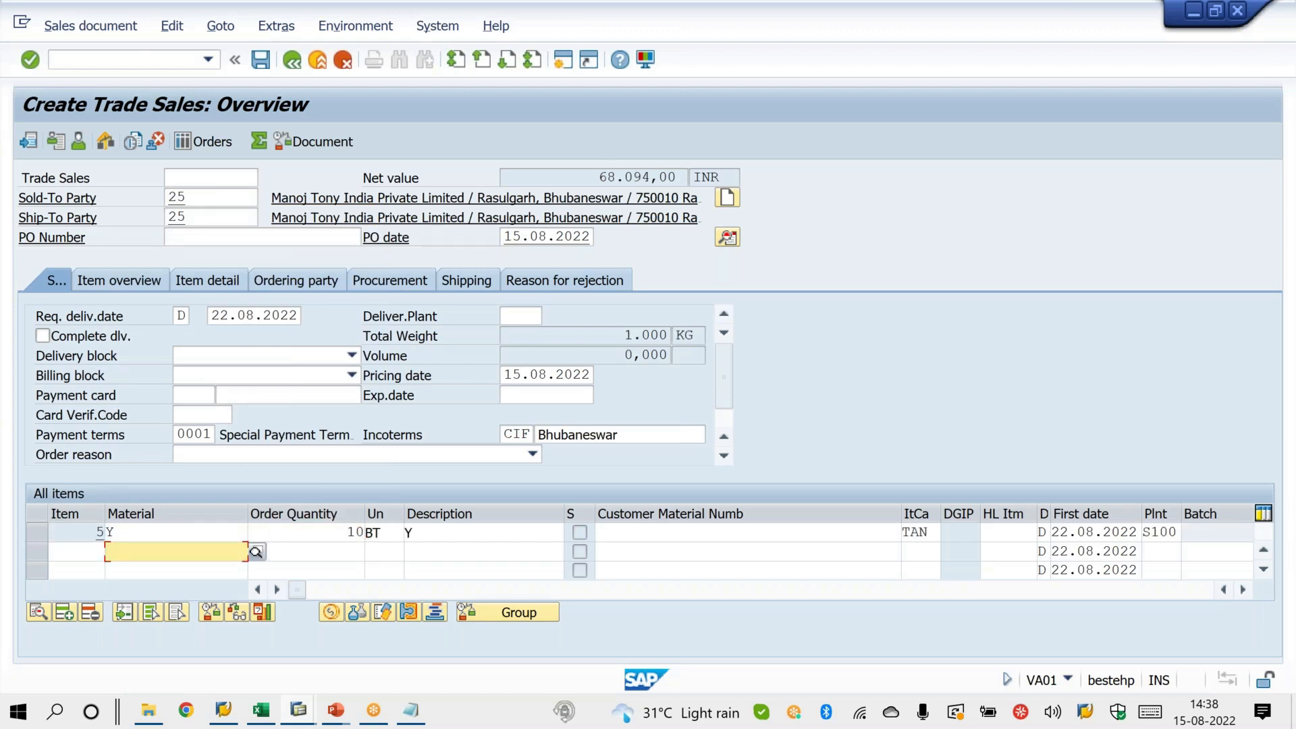
Save the current trade sales order and begin a new one by entering the customer number as sold-to party.
{"action": "key", "text": "Return"}
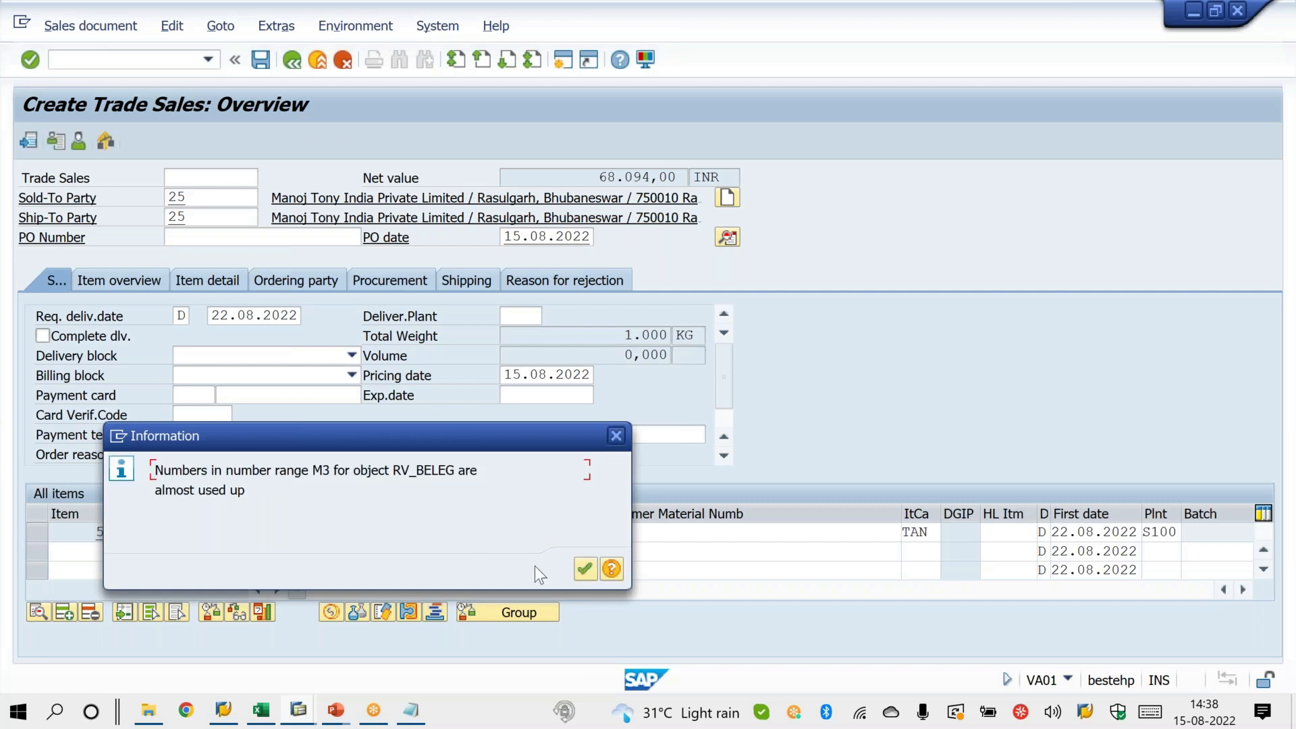
{"action": "left_click", "coordinate": [587, 569]}
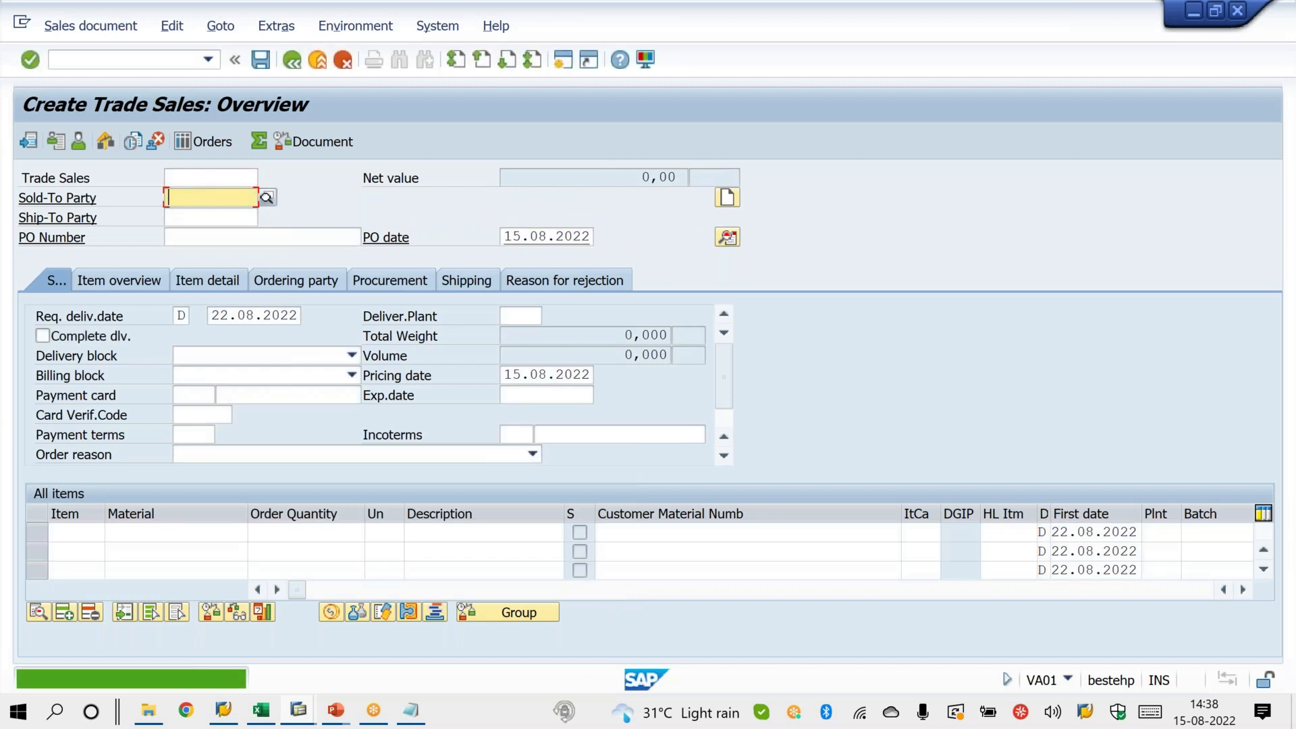
{"action": "key", "text": "Down"}
{"action": "key", "text": "Return"}
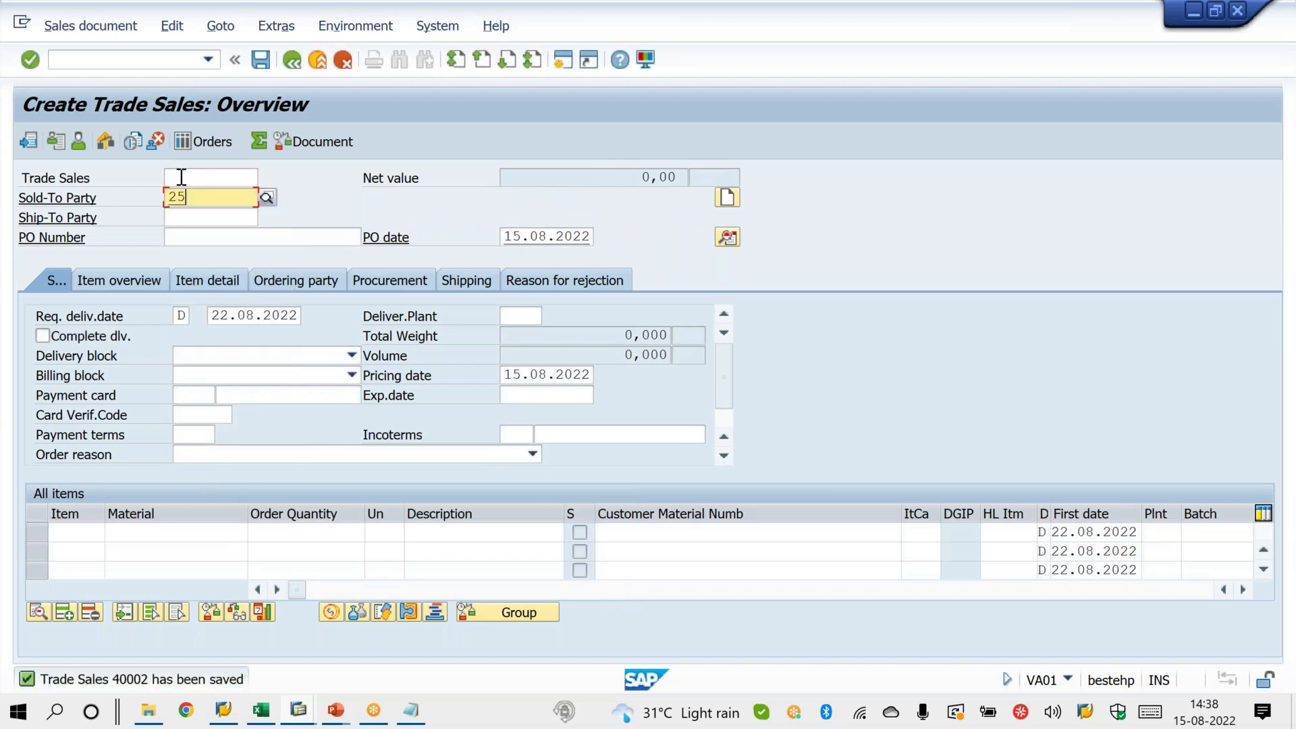
{"action": "key", "text": "Return"}
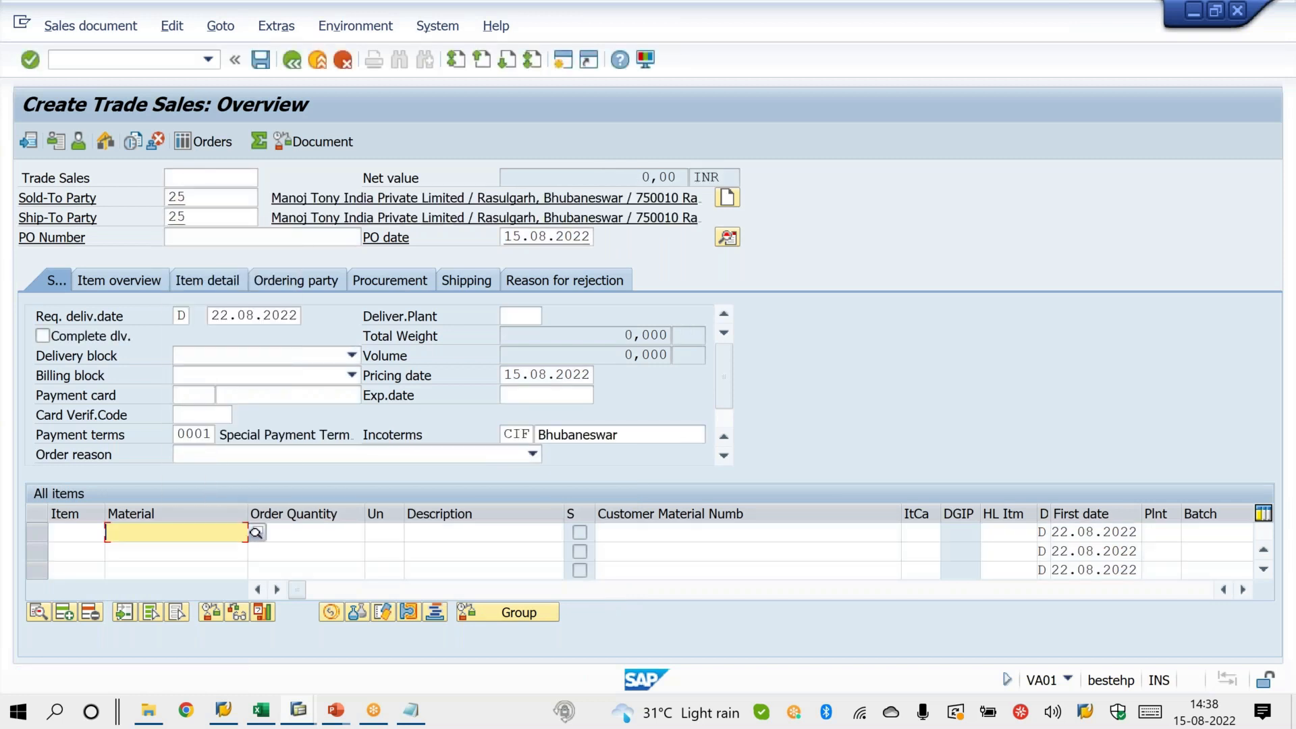
Set the warning percentage of number range object RV_BELEG to 1, save it, and return to the new order.
{"action": "left_click", "coordinate": [298, 710]}
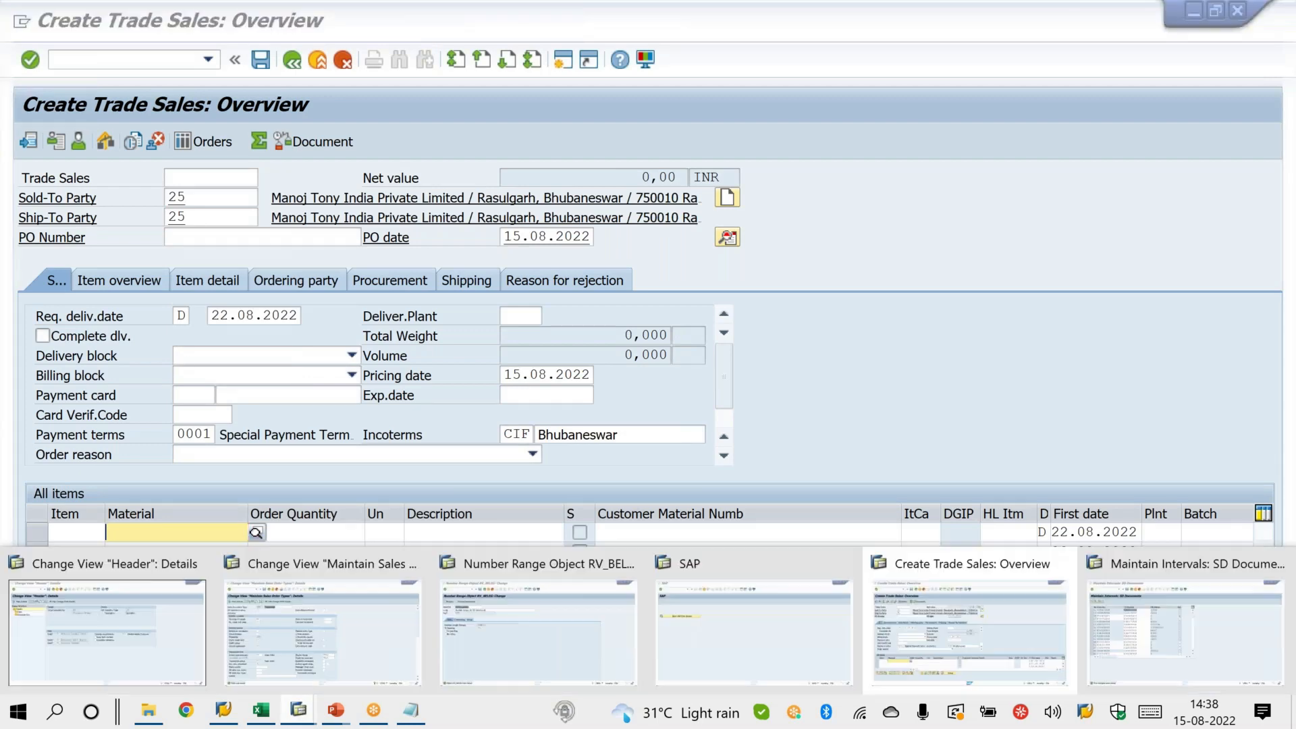
{"action": "left_click", "coordinate": [488, 629]}
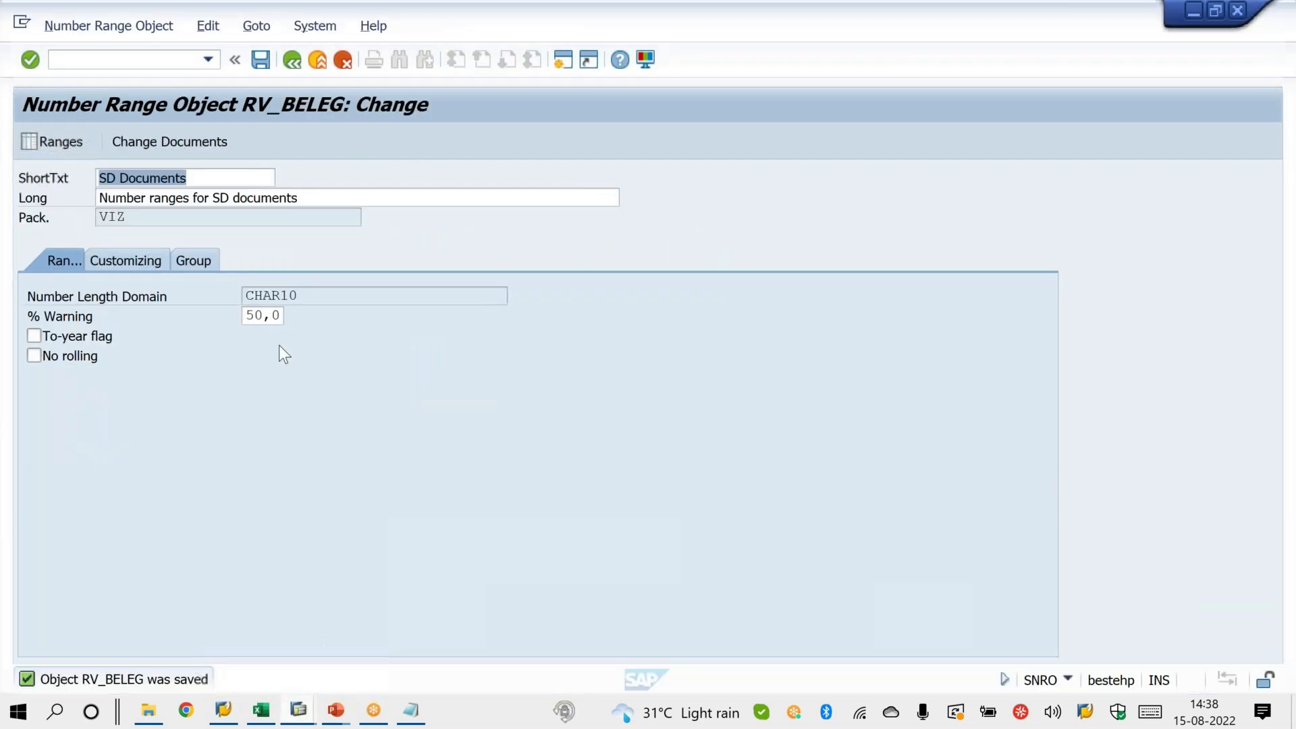
{"action": "double_click", "coordinate": [245, 314]}
{"action": "key", "text": "BackSpace"}
{"action": "key", "text": "Return"}
{"action": "type", "text": "1"}
{"action": "key", "text": "Return"}
{"action": "key", "text": "ctrl+s"}
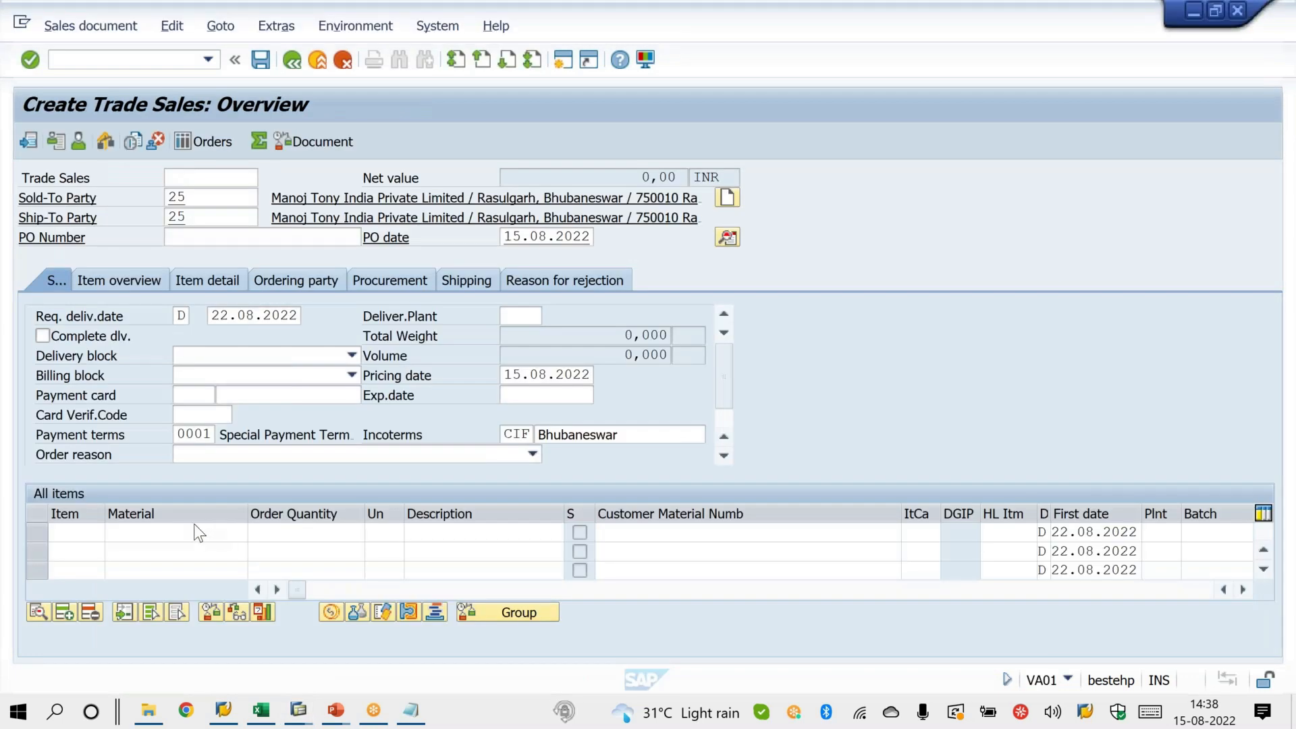
Add an item for material Y with an order quantity of 10 and save the trade sales order.
{"action": "left_click", "coordinate": [195, 532]}
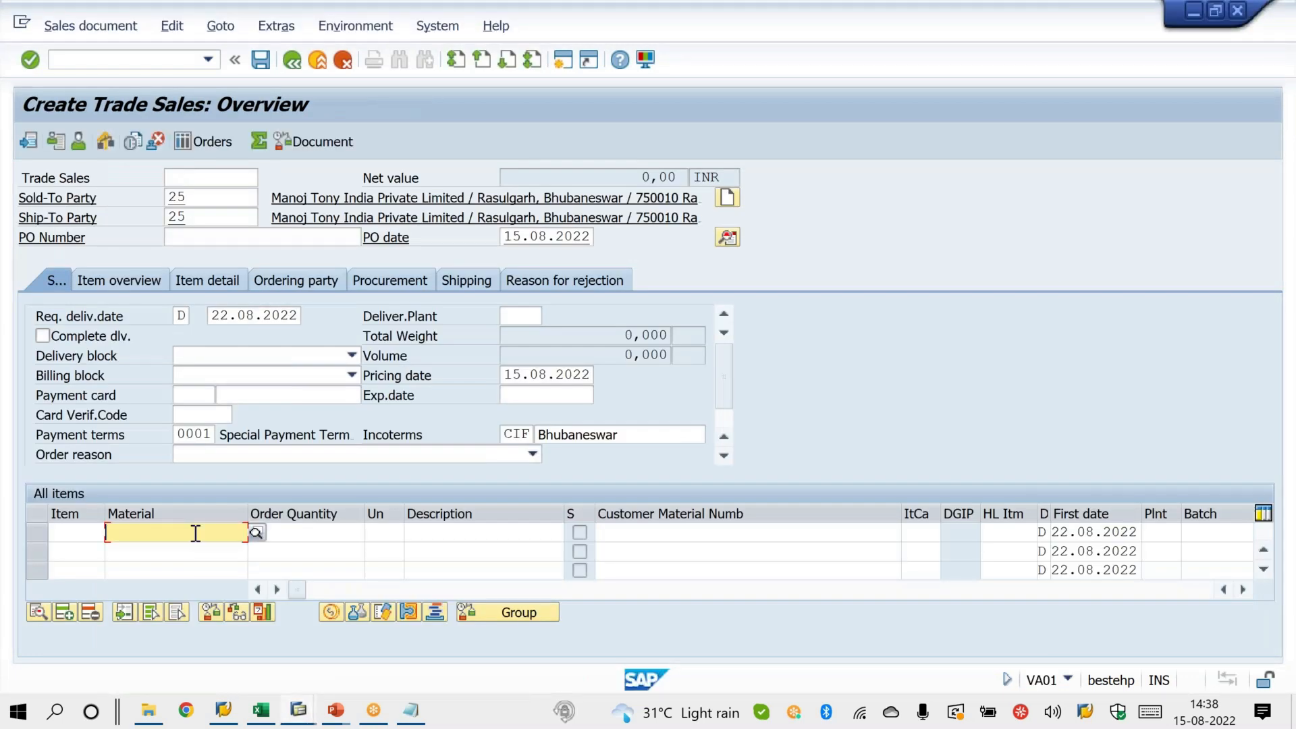
{"action": "type", "text": "Y"}
{"action": "key", "text": "Tab"}
{"action": "type", "text": "10"}
{"action": "key", "text": "Return"}
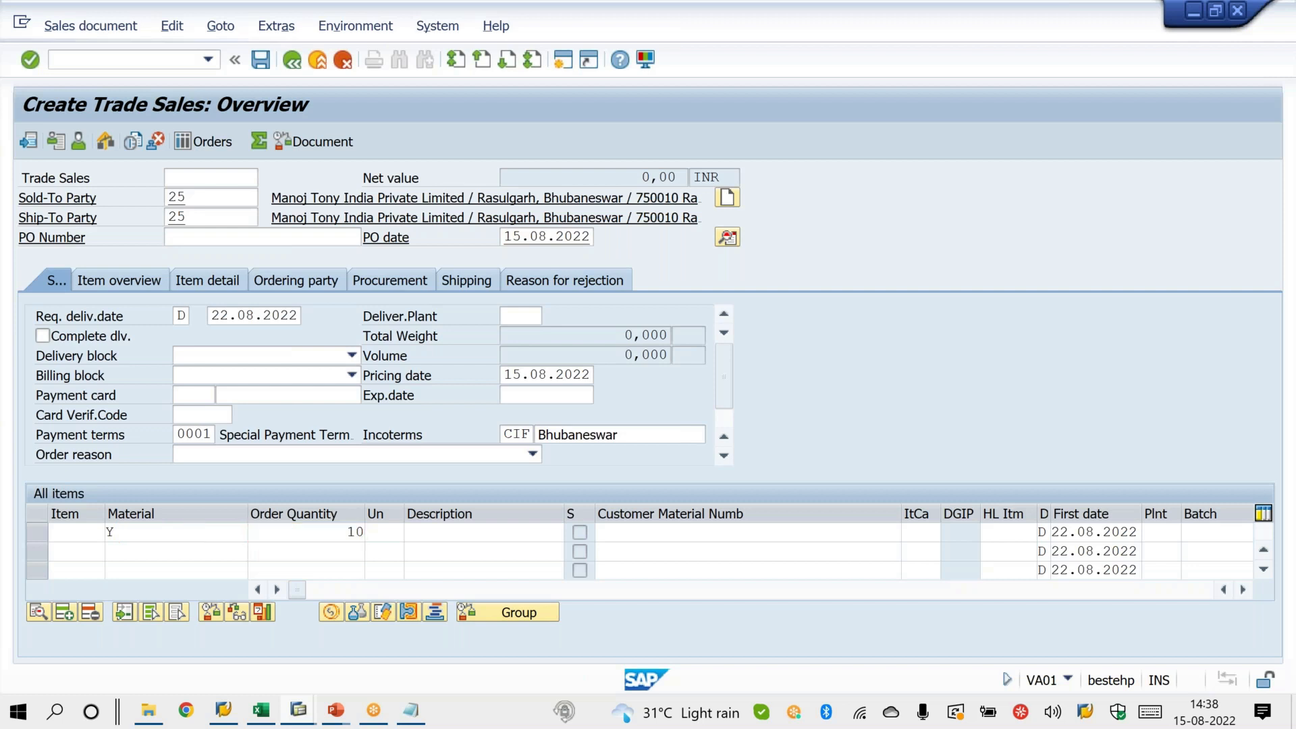
{"action": "key", "text": "ctrl+s"}
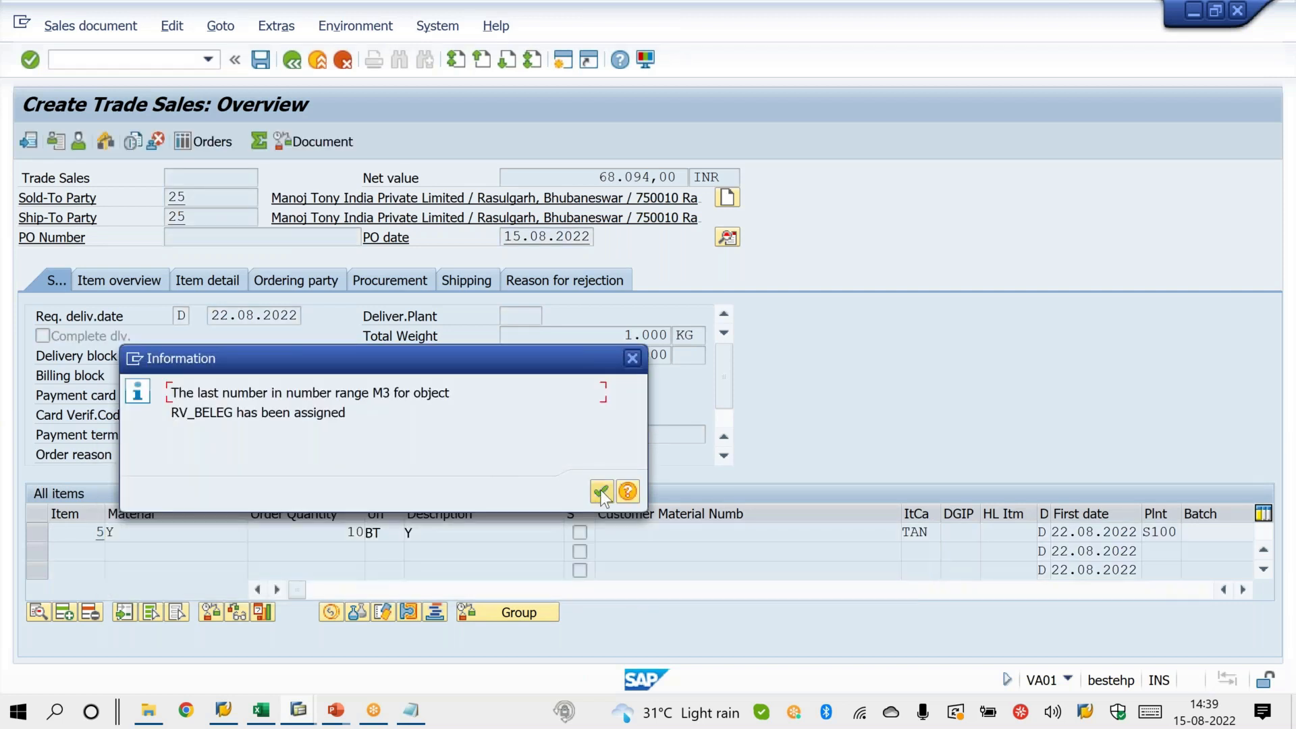
{"action": "left_click", "coordinate": [600, 490]}
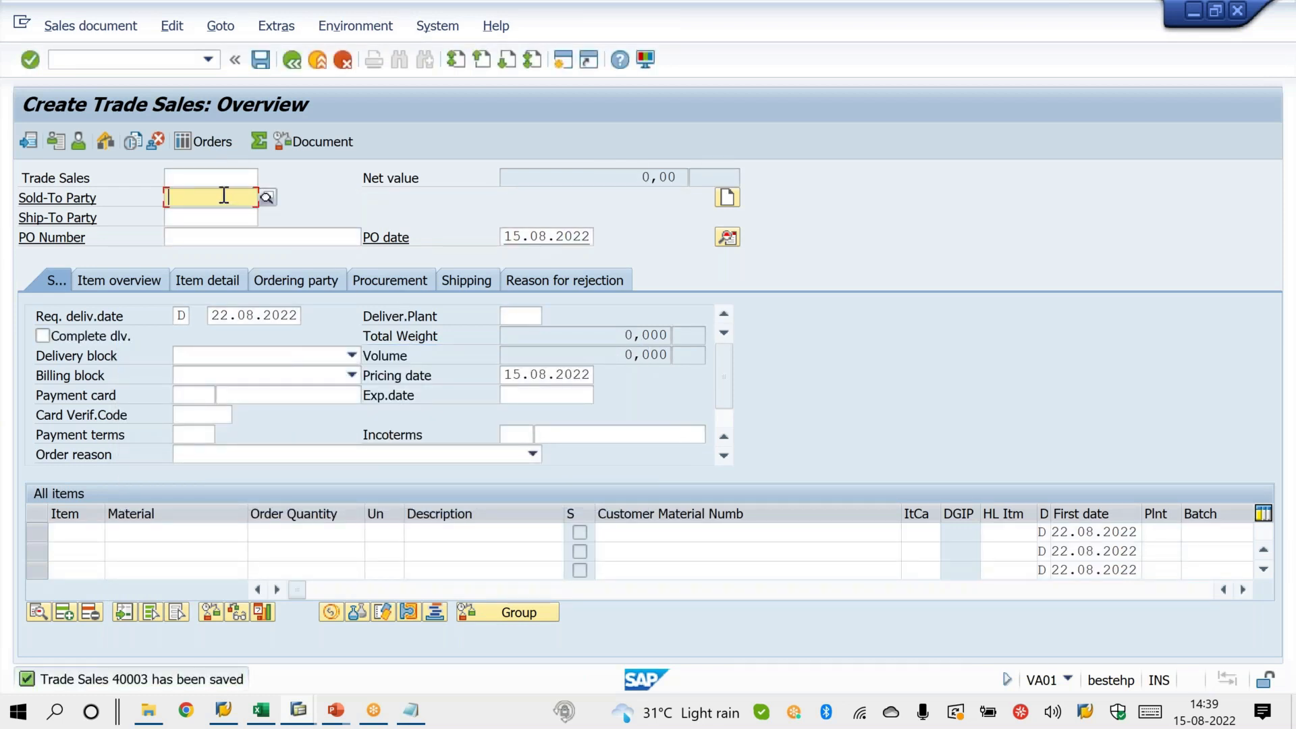
Begin another trade sales order by entering the customer number as sold-to party.
{"action": "type", "text": "/n"}
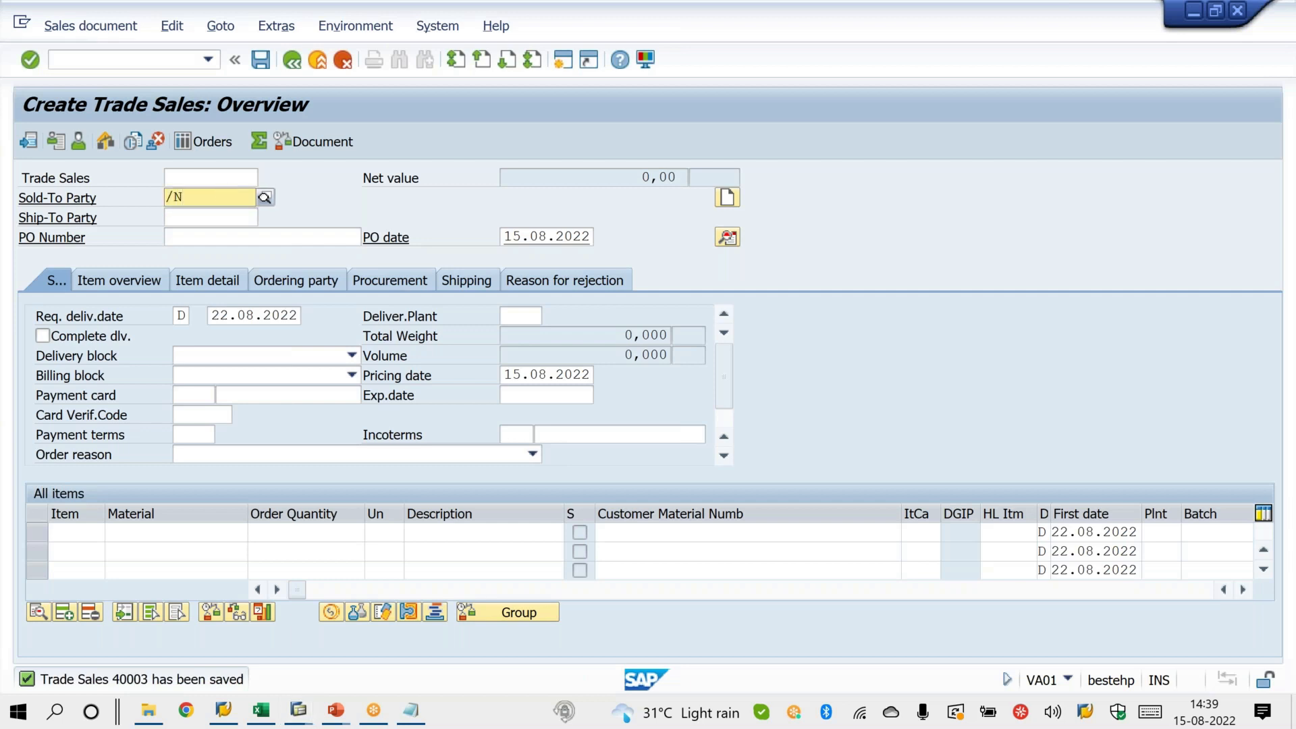
{"action": "key", "text": "Return"}
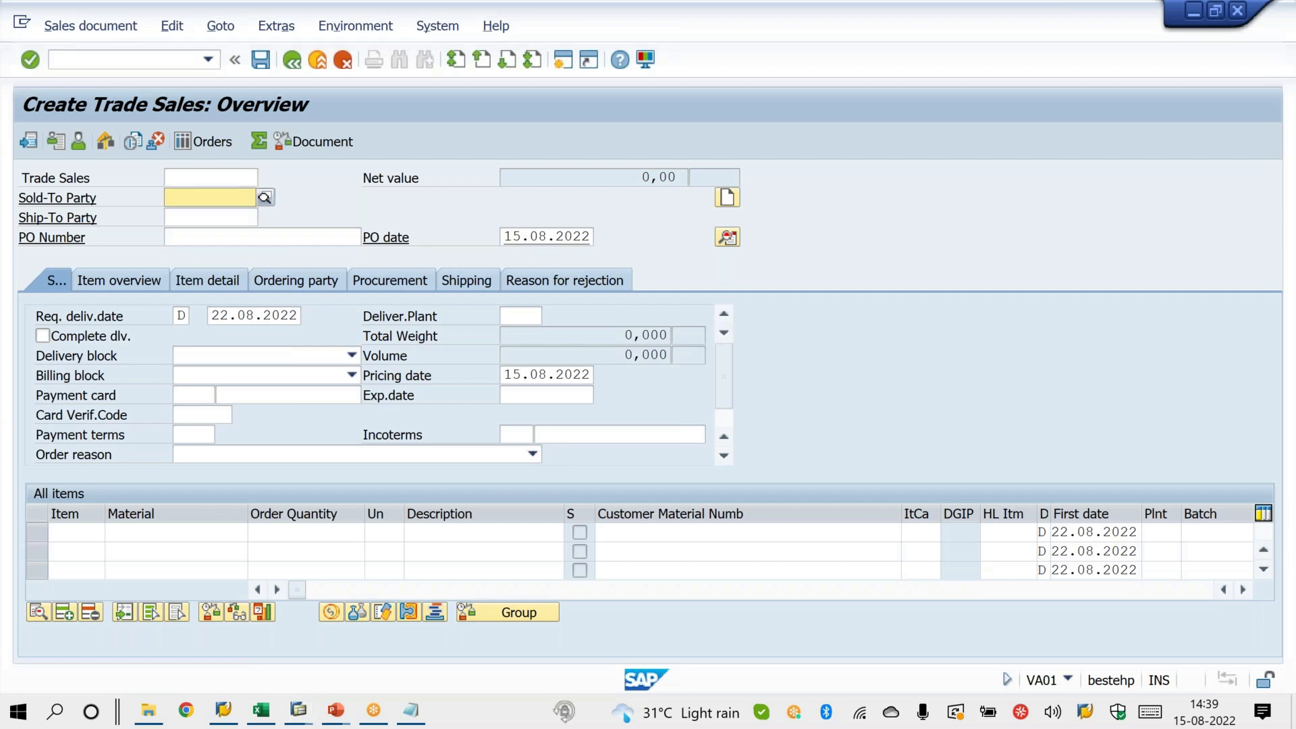
{"action": "type", "text": "25"}
{"action": "key", "text": "Return"}
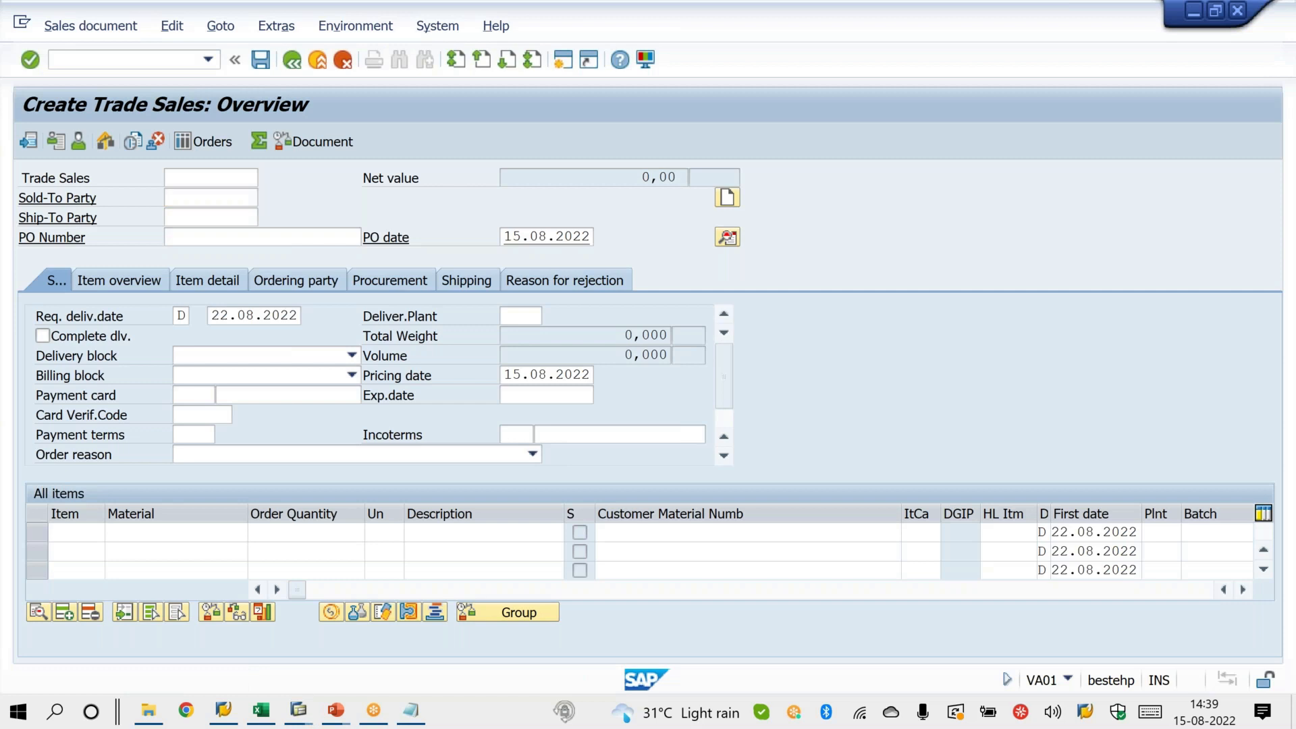
{"action": "key", "text": "Return"}
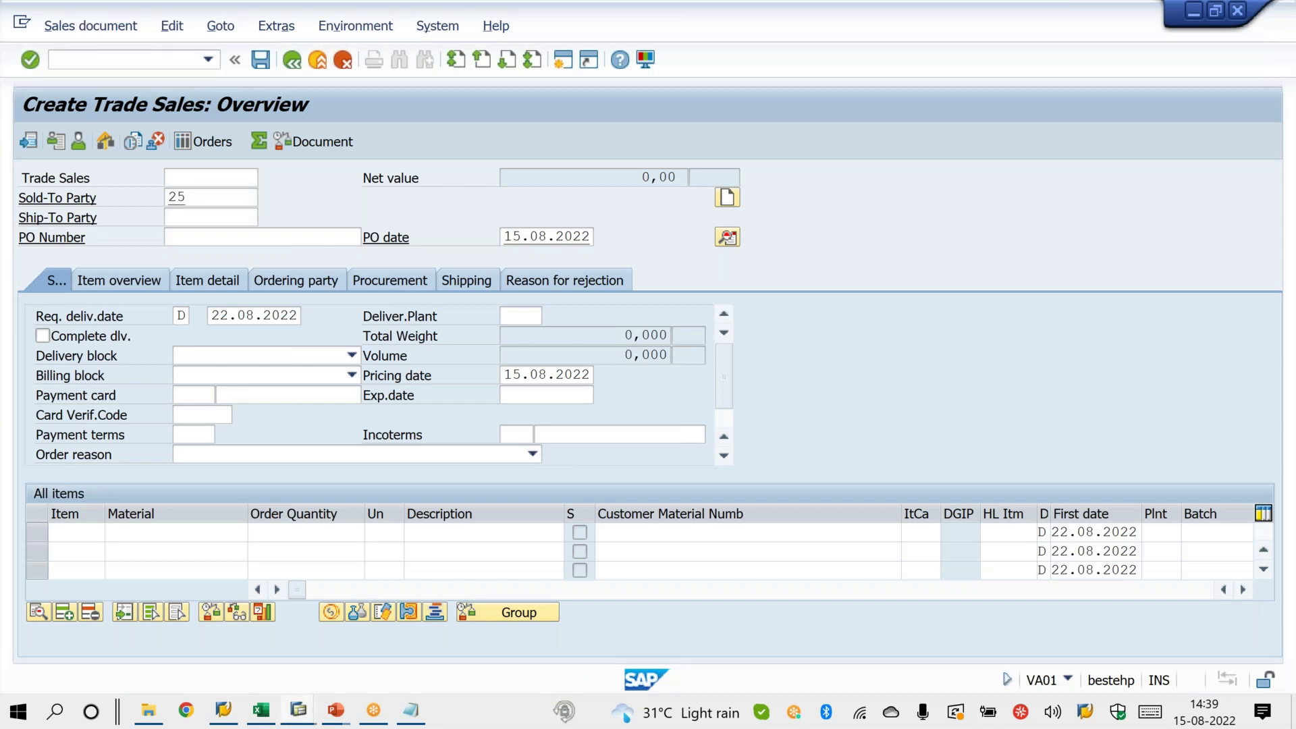
Add an item for material Z with an order quantity of 16 and save the trade sales order.
{"action": "type", "text": "Z"}
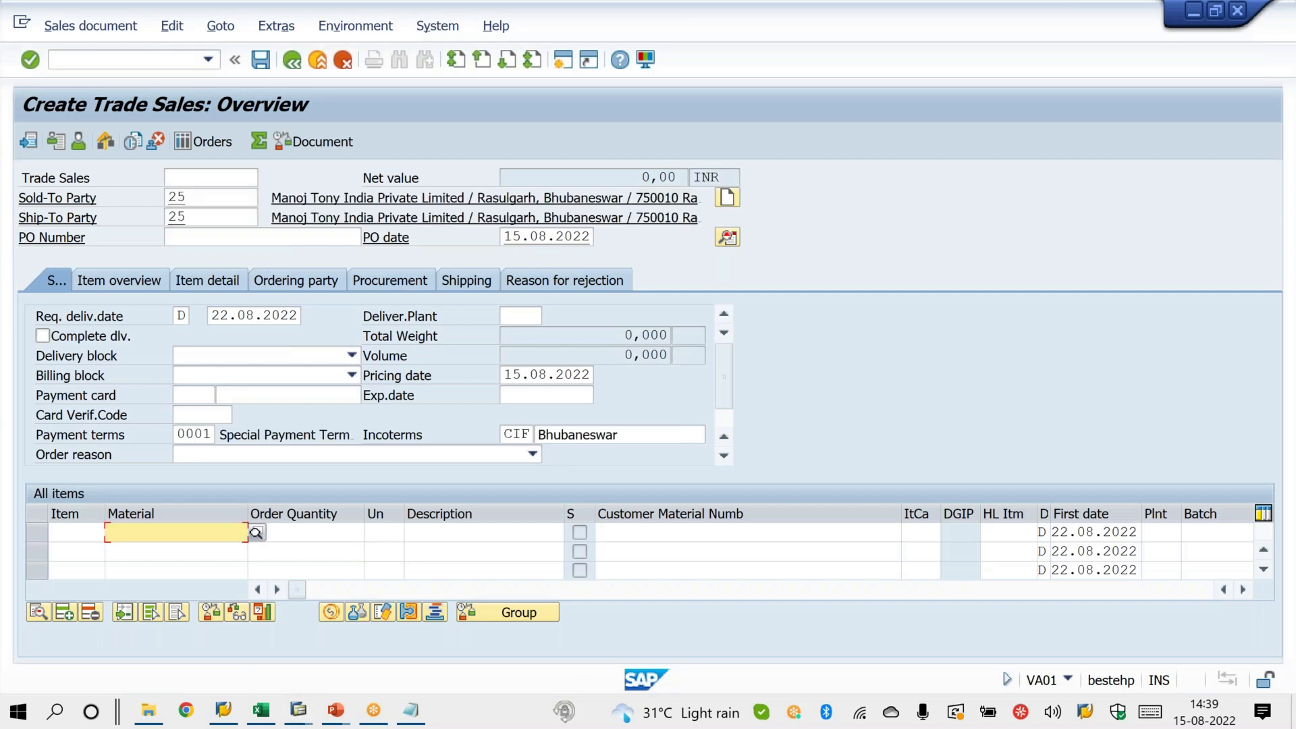
{"action": "key", "text": "Tab"}
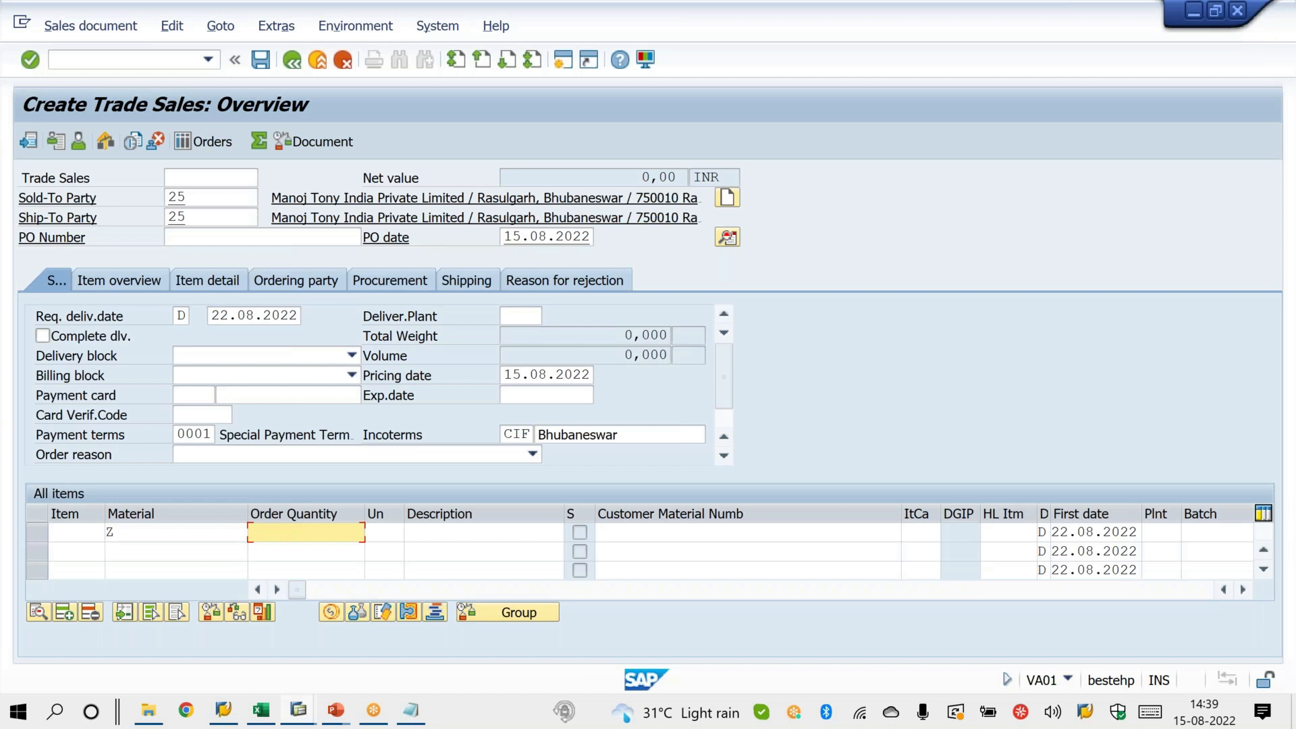
{"action": "type", "text": "16"}
{"action": "key", "text": "Return"}
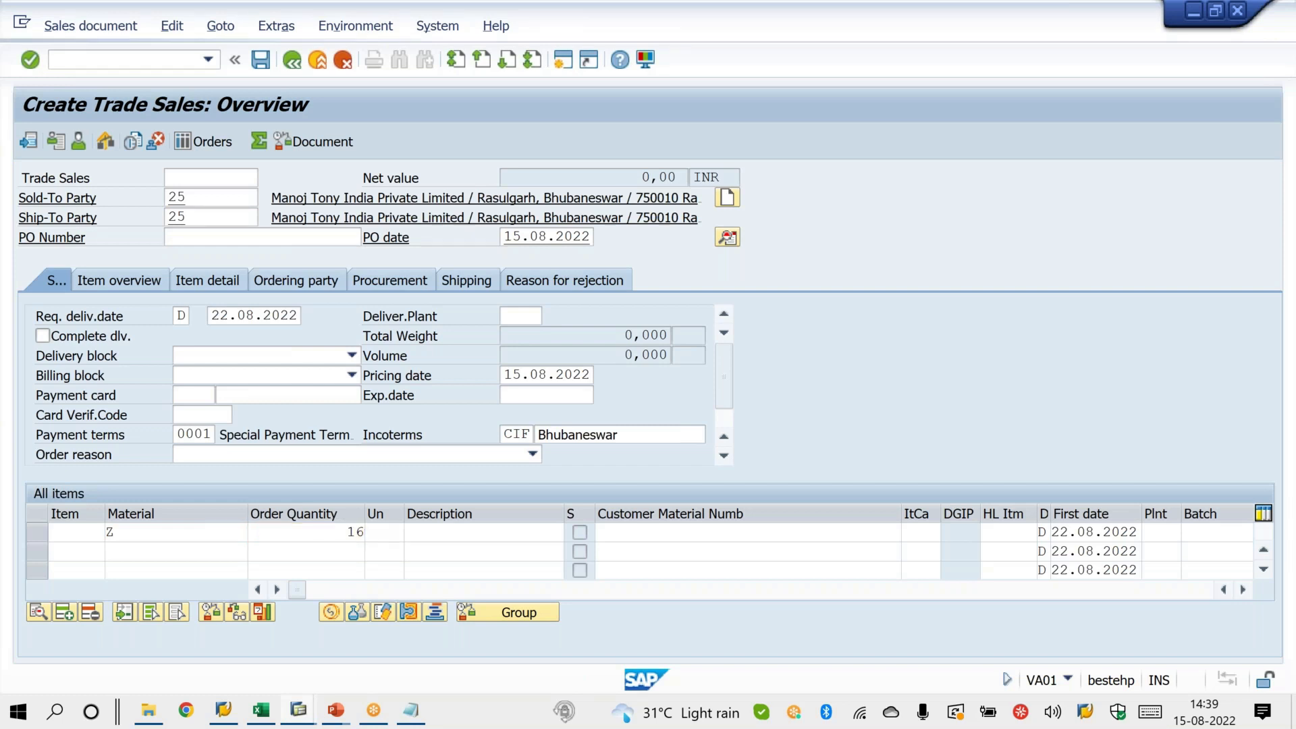
{"action": "key", "text": "Return"}
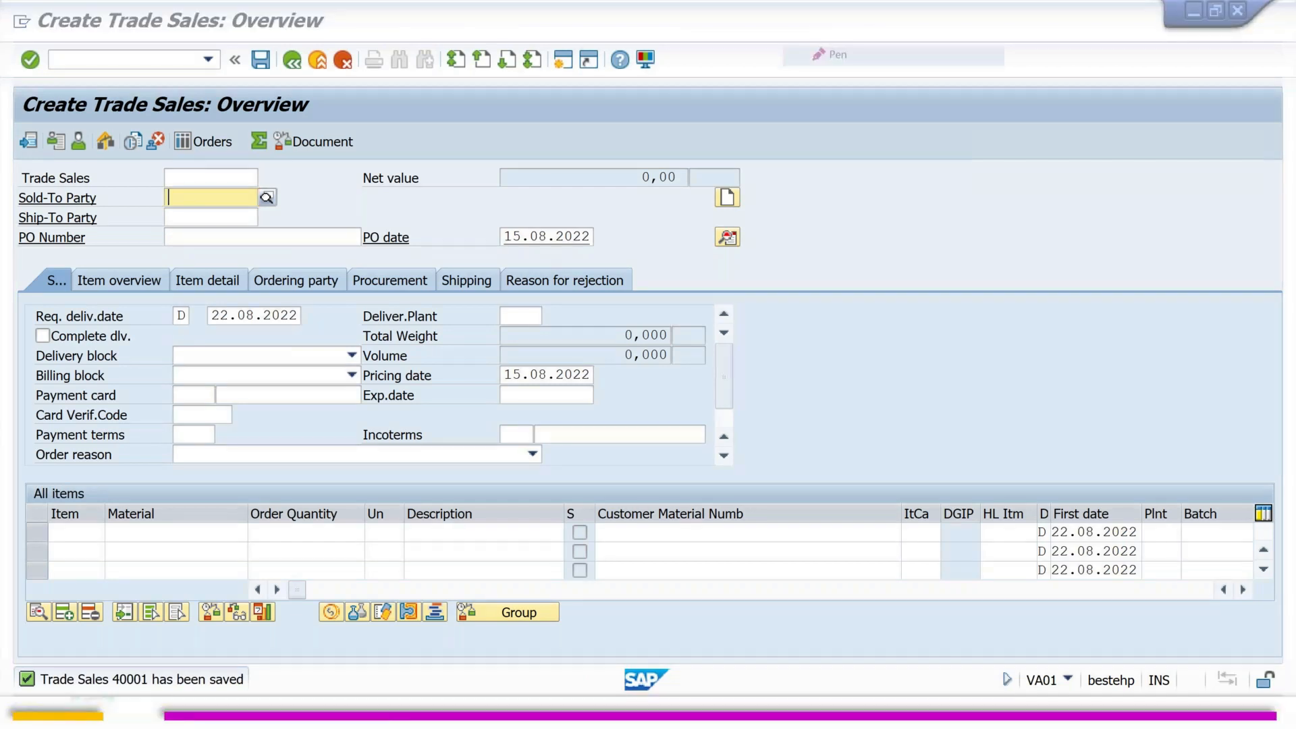
{"action": "mouse_move", "coordinate": [104, 656]}
{"action": "left_mouse_down"}
{"action": "mouse_move", "coordinate": [173, 657]}
{"action": "mouse_move", "coordinate": [227, 575]}
{"action": "left_mouse_up"}
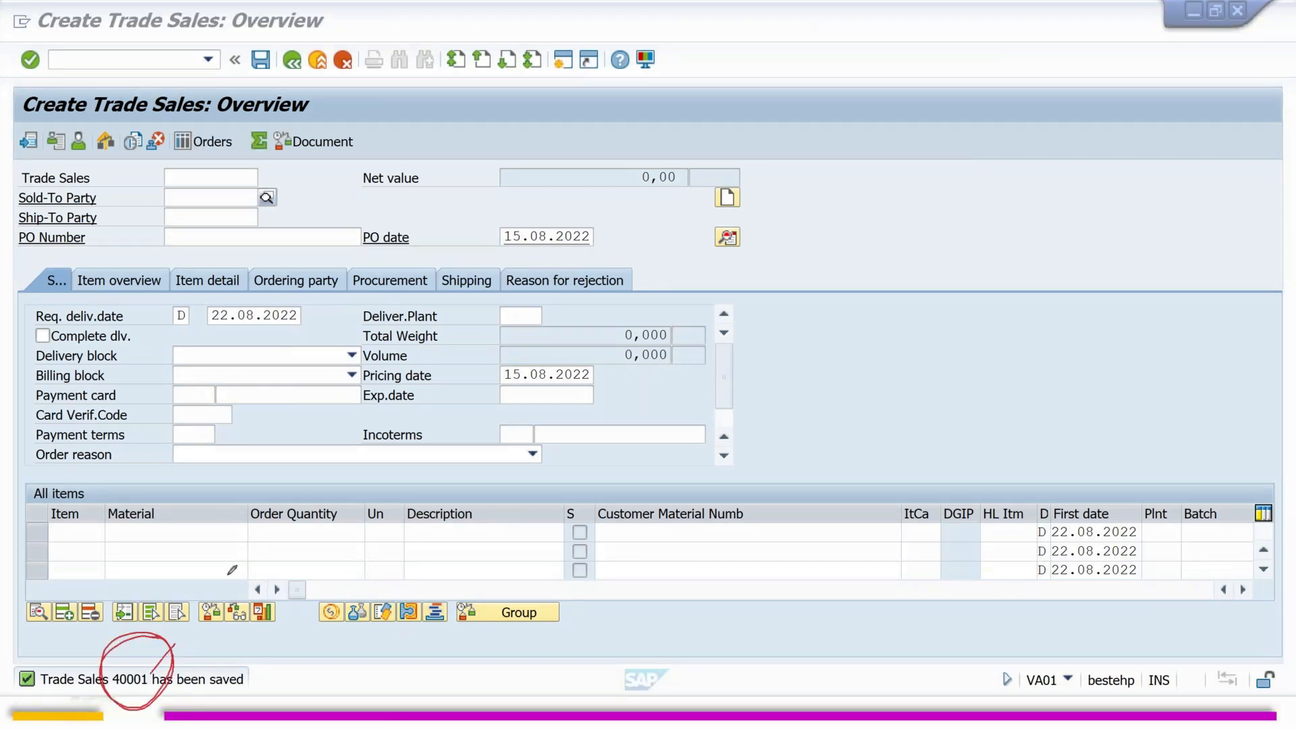
{"action": "mouse_move", "coordinate": [320, 469]}
{"action": "left_mouse_down"}
{"action": "mouse_move", "coordinate": [316, 506]}
{"action": "mouse_move", "coordinate": [424, 378]}
{"action": "mouse_move", "coordinate": [437, 402]}
{"action": "mouse_move", "coordinate": [417, 416]}
{"action": "left_mouse_up"}
{"action": "mouse_move", "coordinate": [343, 544]}
{"action": "left_mouse_down"}
{"action": "mouse_move", "coordinate": [365, 526]}
{"action": "mouse_move", "coordinate": [399, 533]}
{"action": "mouse_move", "coordinate": [427, 490]}
{"action": "mouse_move", "coordinate": [453, 478]}
{"action": "left_mouse_up"}
{"action": "mouse_move", "coordinate": [465, 443]}
{"action": "left_mouse_down"}
{"action": "mouse_move", "coordinate": [469, 467]}
{"action": "mouse_move", "coordinate": [454, 425]}
{"action": "mouse_move", "coordinate": [469, 432]}
{"action": "left_mouse_up"}
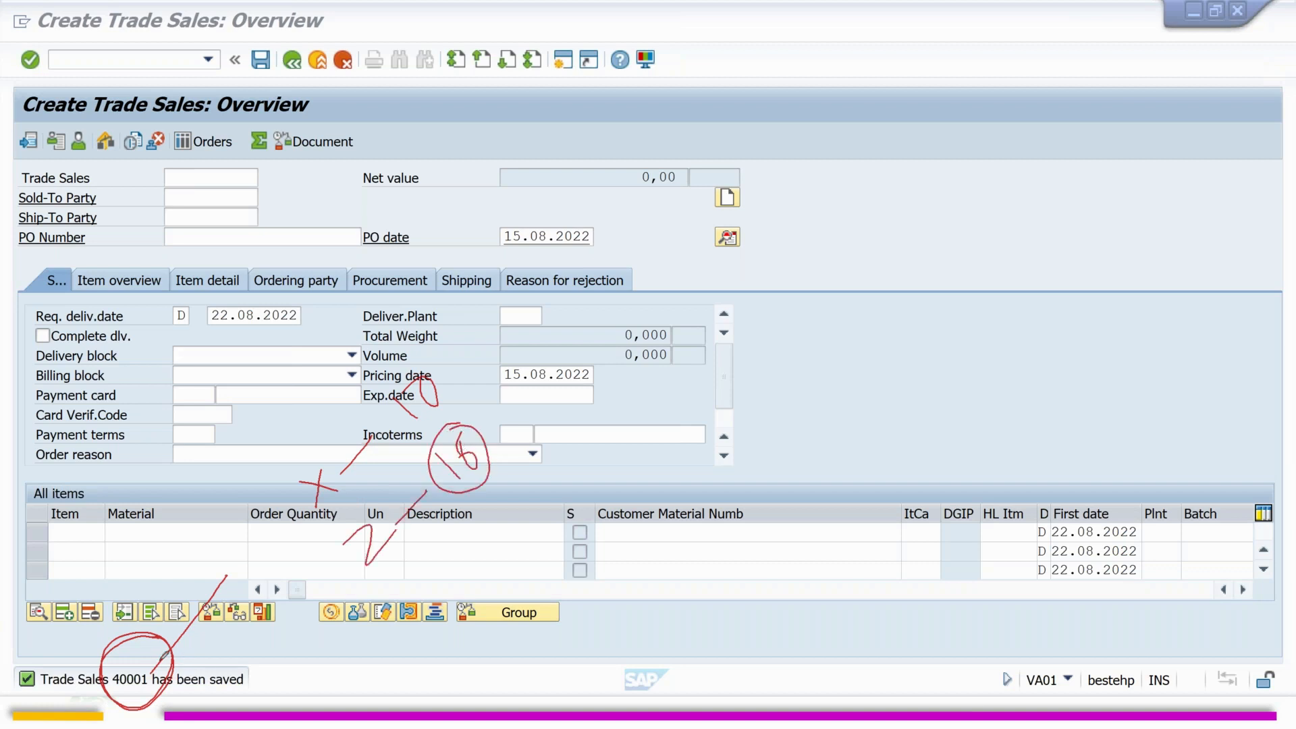
{"action": "left_click_drag", "start_coordinate": [157, 669], "coordinate": [192, 616]}
{"action": "key", "text": "Escape"}
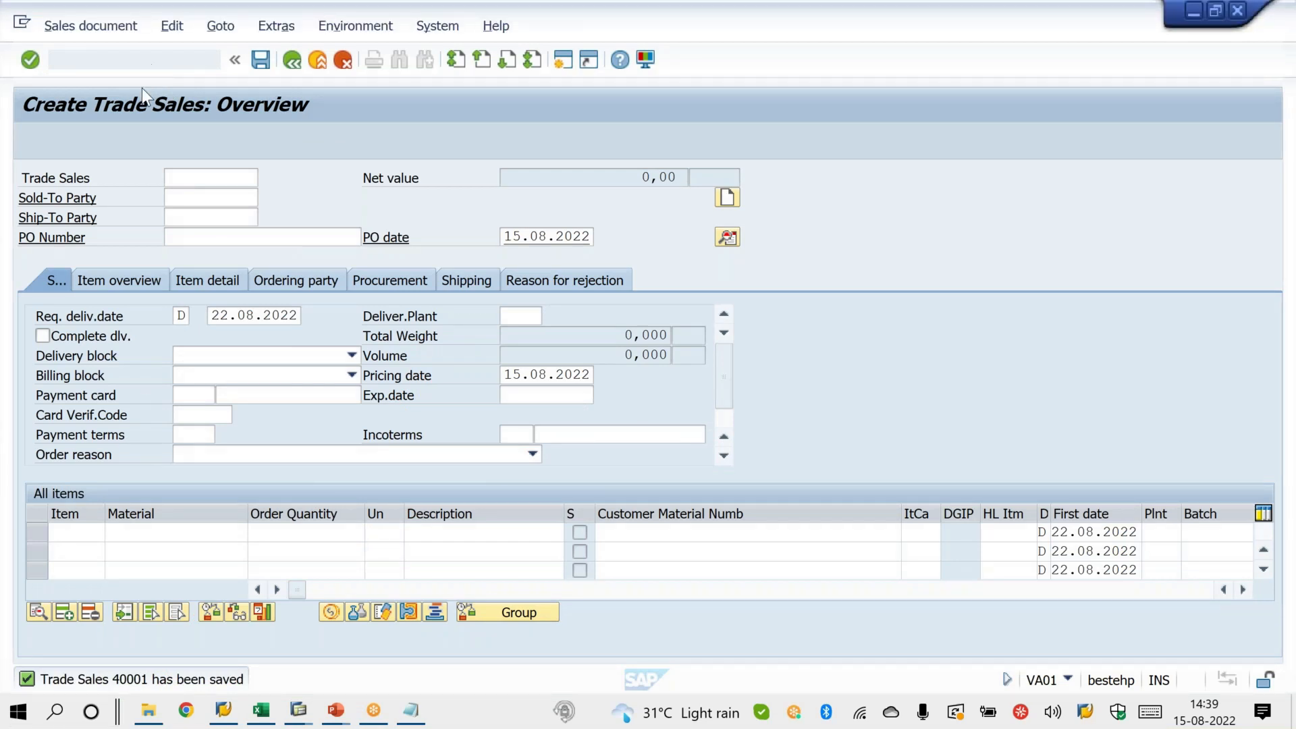
Open the just-saved trade sales order with transaction VA02 and check its item's material and order quantity.
{"action": "left_click", "coordinate": [135, 60]}
{"action": "type", "text": "/NVA02"}
{"action": "key", "text": "Return"}
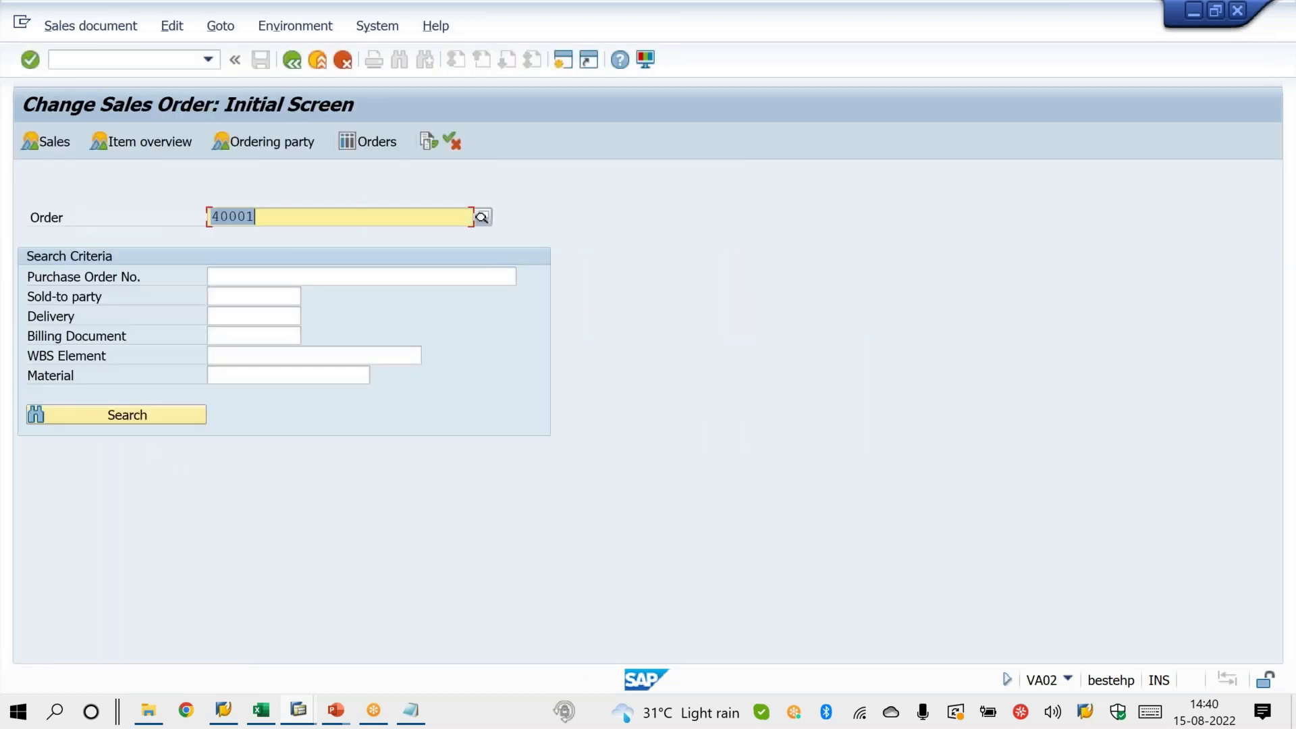
{"action": "key", "text": "Return"}
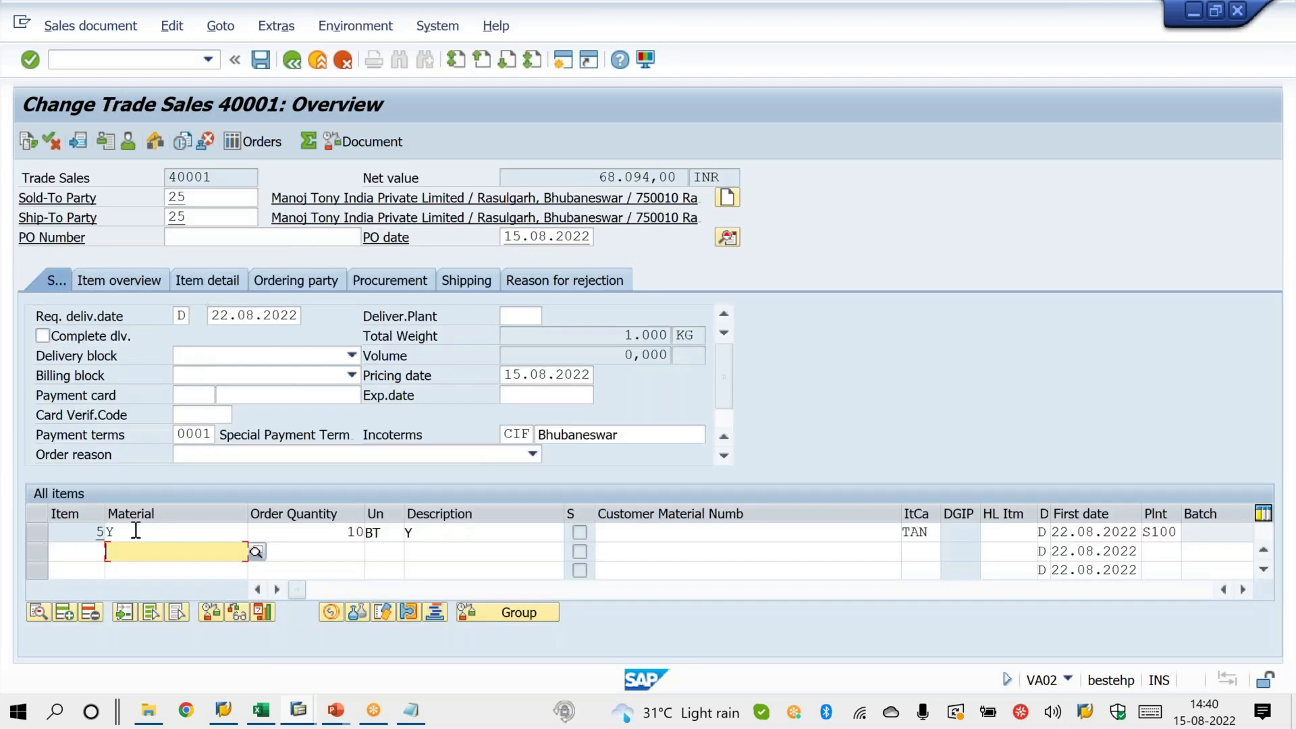
{"action": "double_click", "coordinate": [133, 531]}
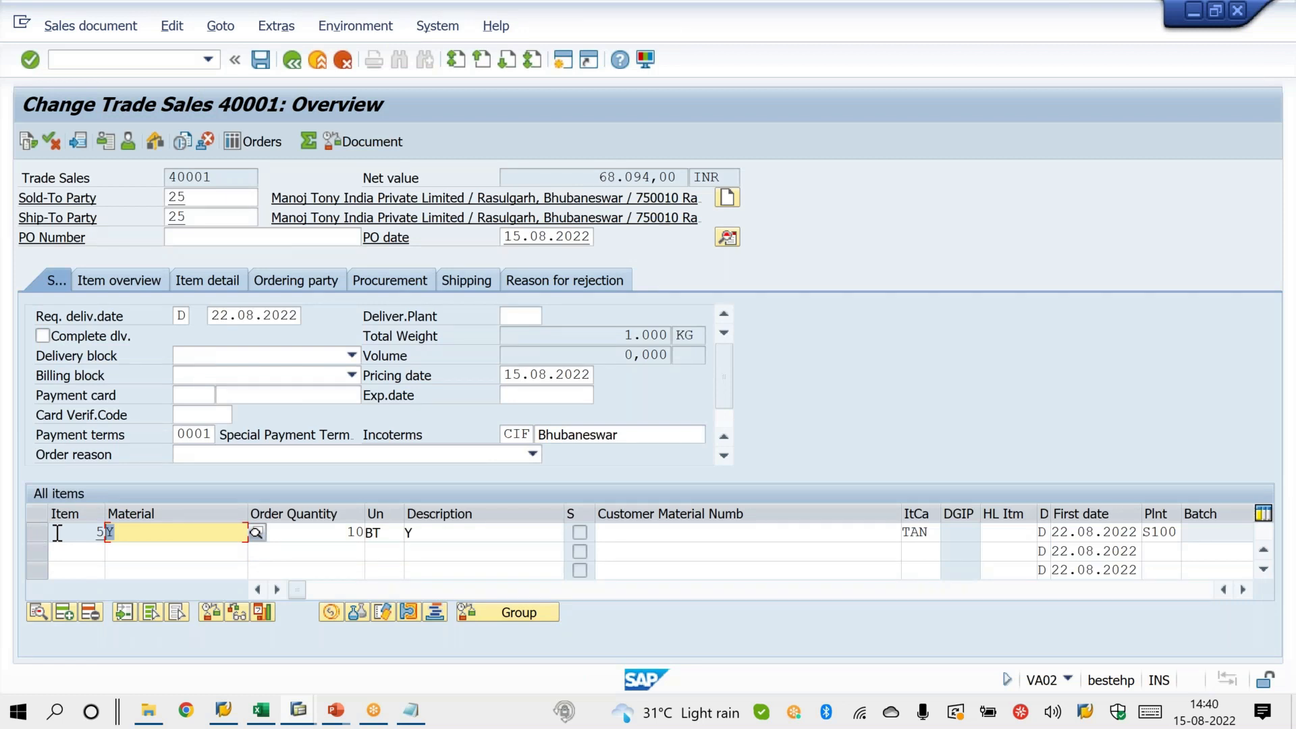
{"action": "double_click", "coordinate": [318, 533]}
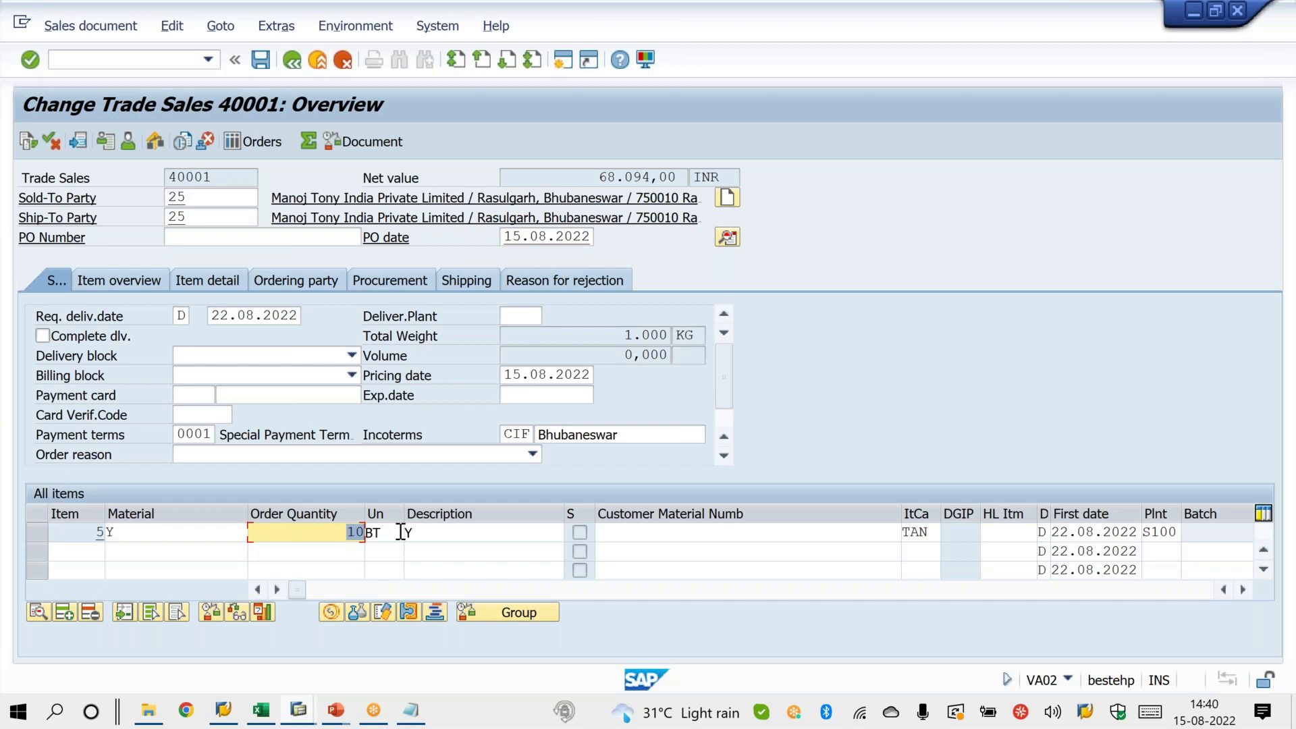
Open the trade sales order with the next number in VA02 and check its item's material and quantity.
{"action": "left_click", "coordinate": [162, 58]}
{"action": "type", "text": "/NVA02"}
{"action": "key", "text": "Return"}
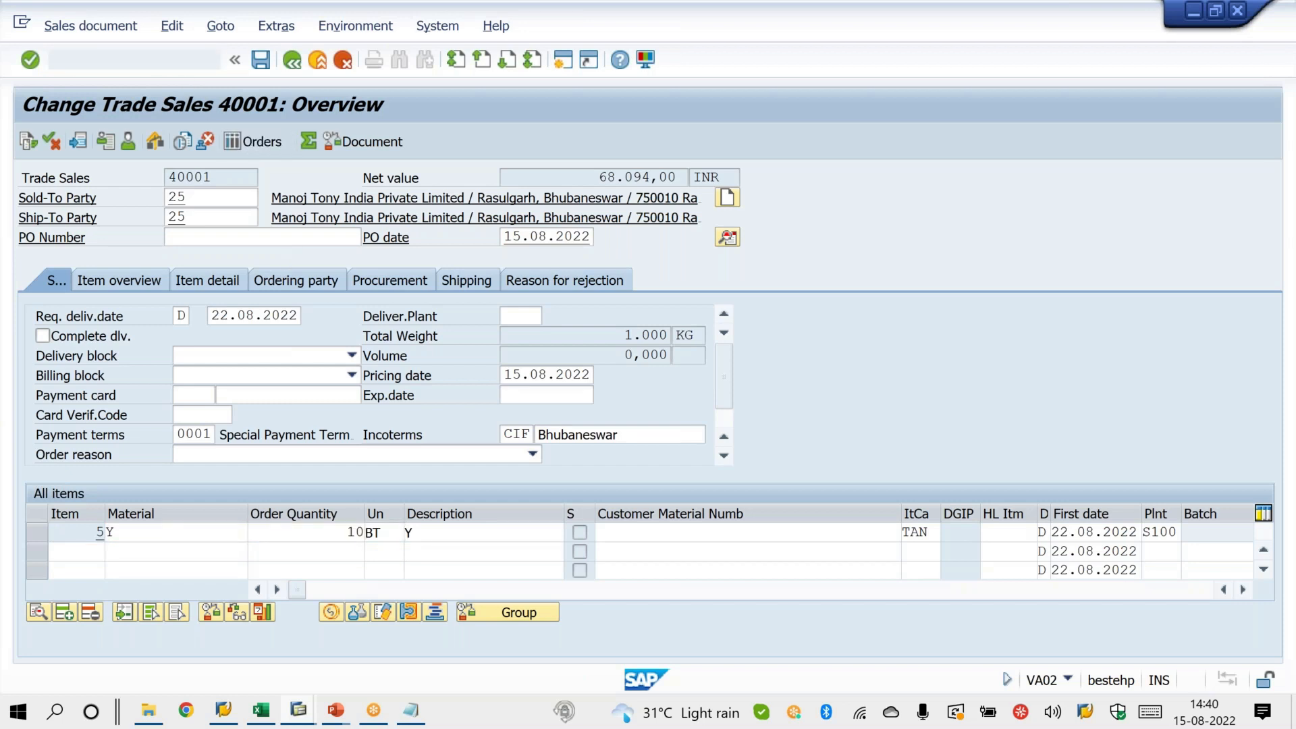
{"action": "left_click", "coordinate": [261, 214]}
{"action": "key", "text": "BackSpace"}
{"action": "type", "text": "2"}
{"action": "key", "text": "Return"}
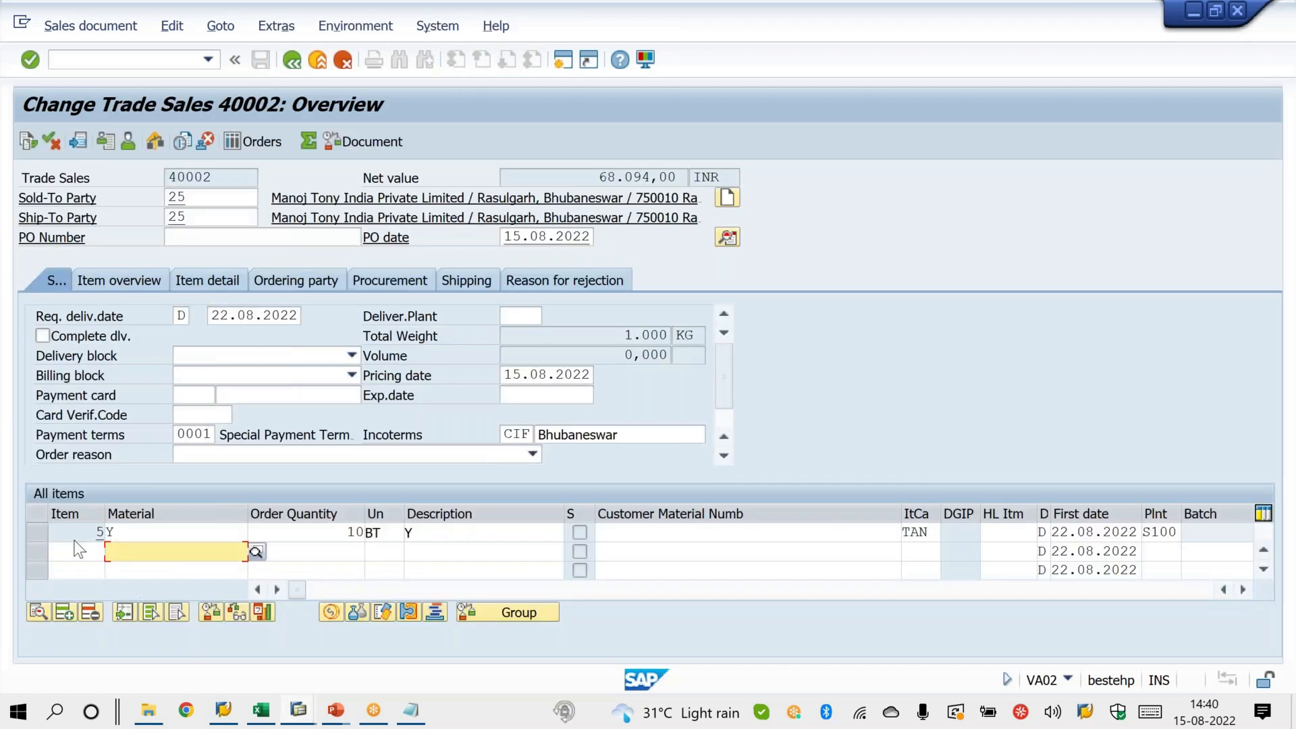
{"action": "left_click", "coordinate": [34, 529]}
{"action": "left_click_drag", "start_coordinate": [324, 535], "coordinate": [418, 525]}
{"action": "left_click_drag", "start_coordinate": [215, 174], "coordinate": [124, 184]}
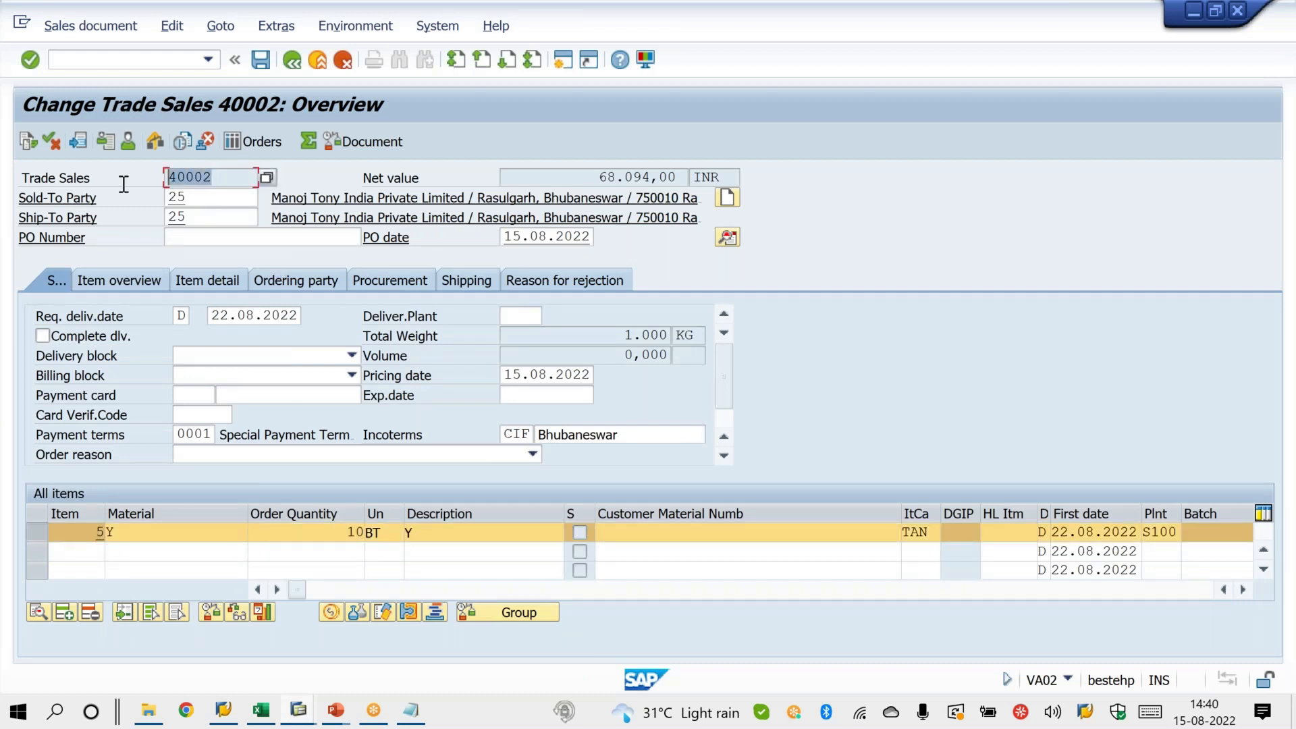
Start a new YOR trade sales order with transaction VA01 and enter the customer number as sold-to party.
{"action": "left_click", "coordinate": [181, 58]}
{"action": "type", "text": "/NVA01"}
{"action": "key", "text": "Return"}
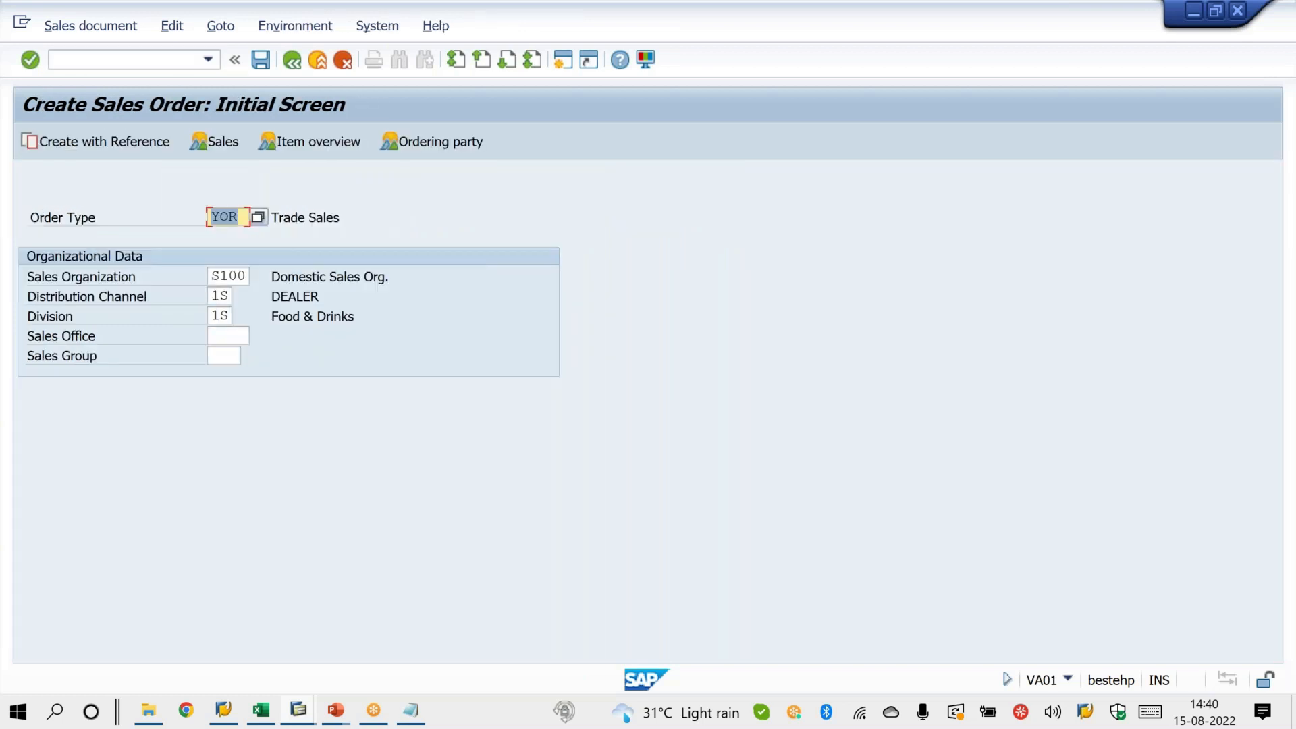
{"action": "key", "text": "Return"}
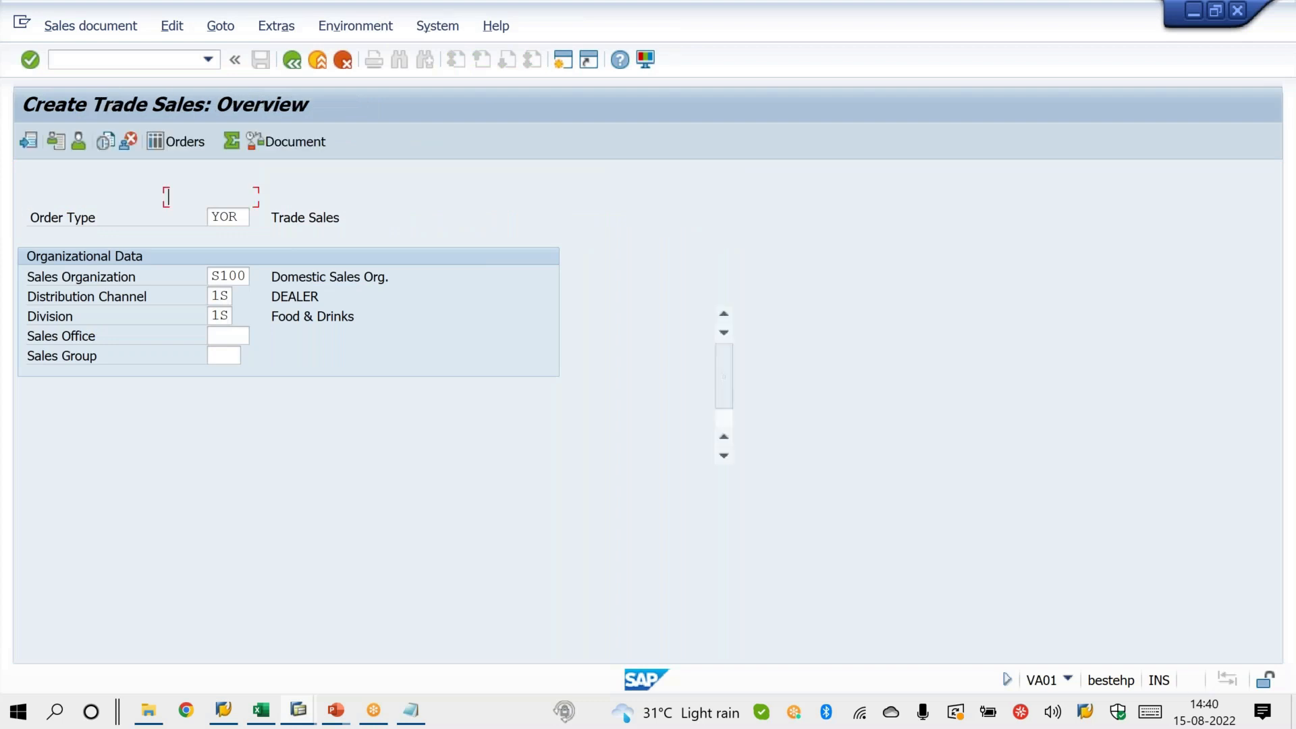
{"action": "type", "text": "25"}
{"action": "key", "text": "Return"}
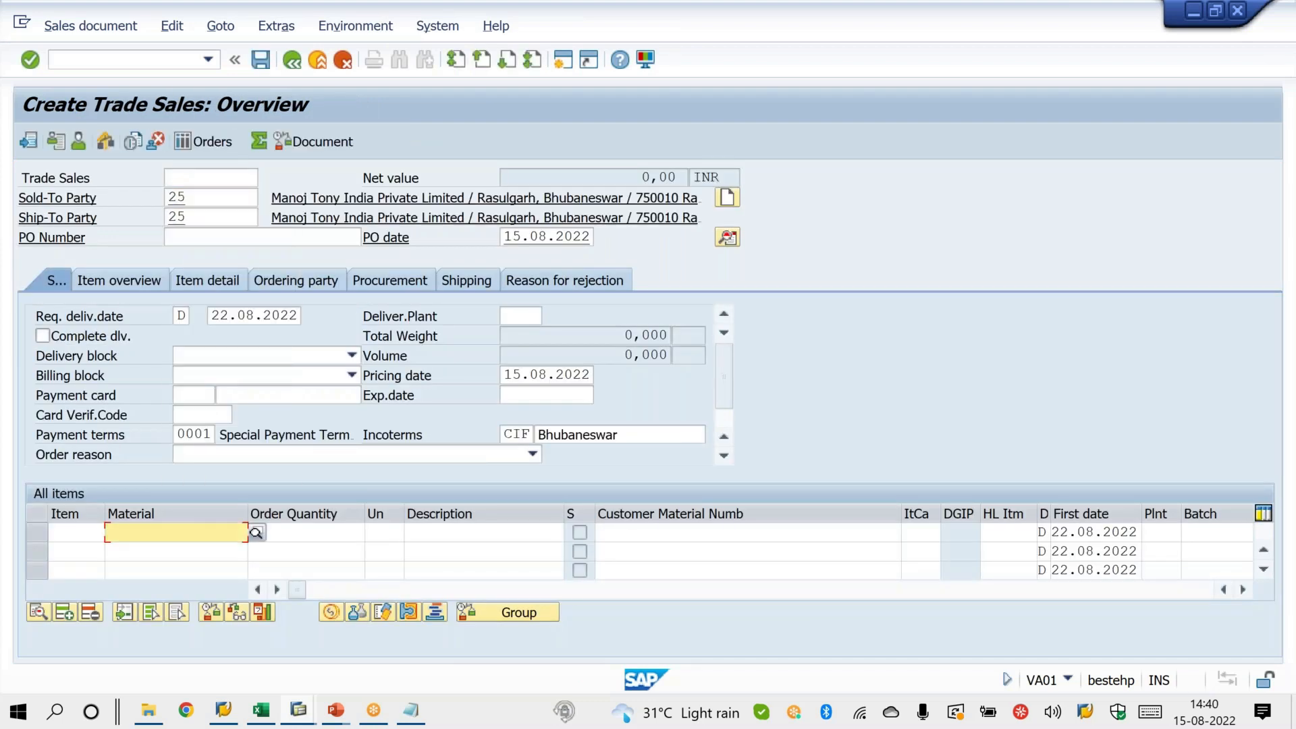
Add an item for material Z with an order quantity of 91 and save the new trade sales order.
{"action": "type", "text": "Z"}
{"action": "key", "text": "Return"}
{"action": "left_click", "coordinate": [348, 530]}
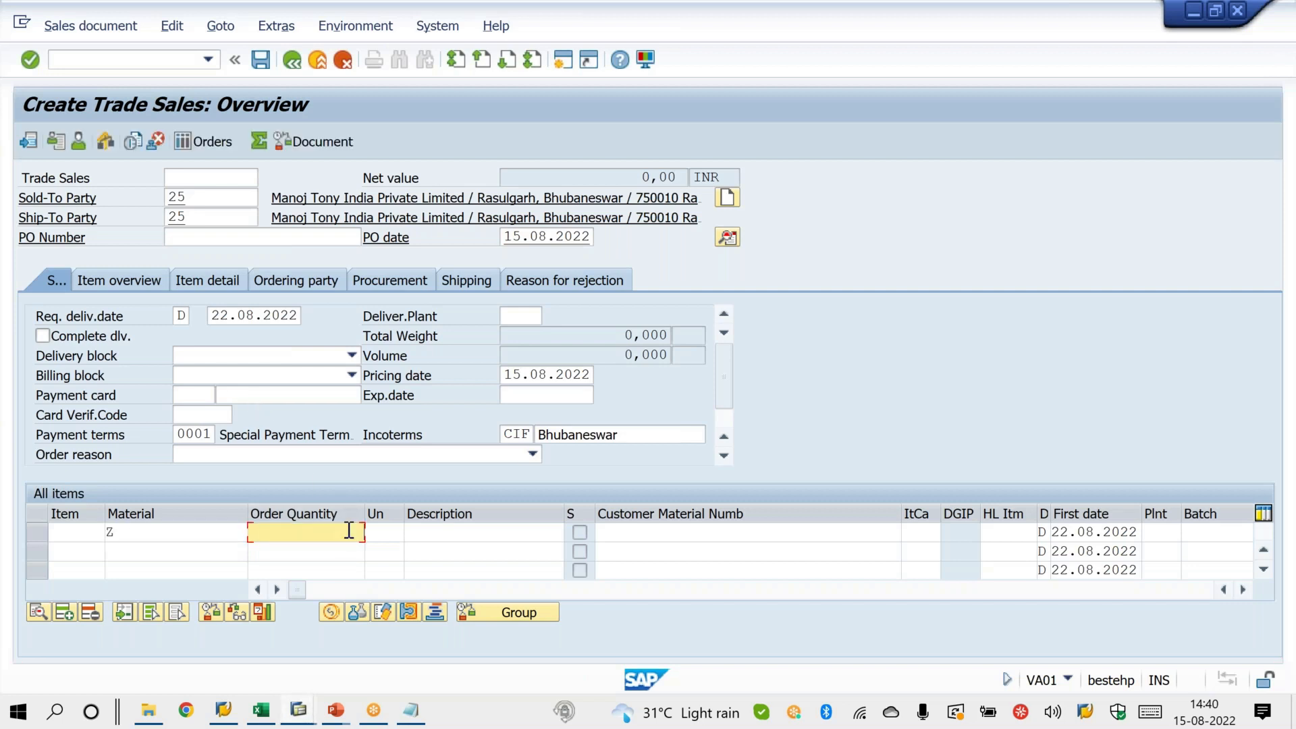
{"action": "type", "text": "91"}
{"action": "key", "text": "Return"}
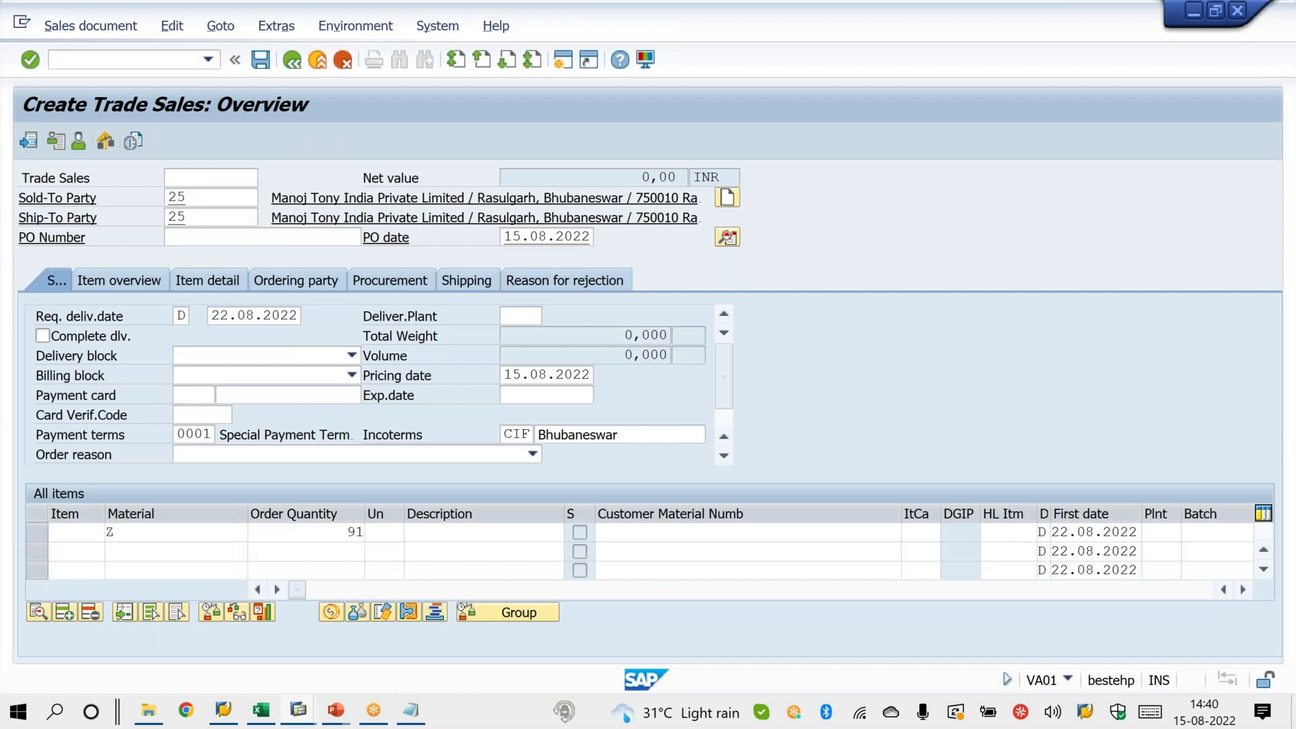
{"action": "key", "text": "ctrl+s"}
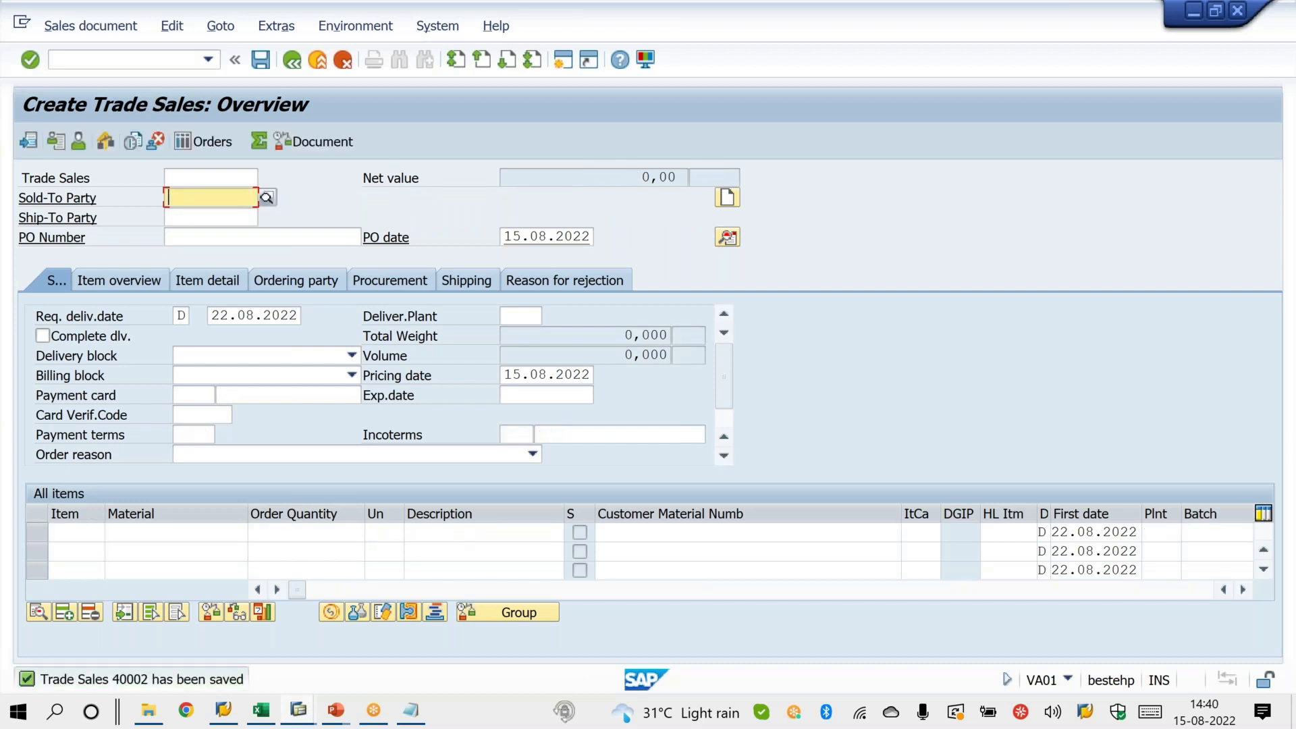
{"action": "key", "text": "alt+Tab"}
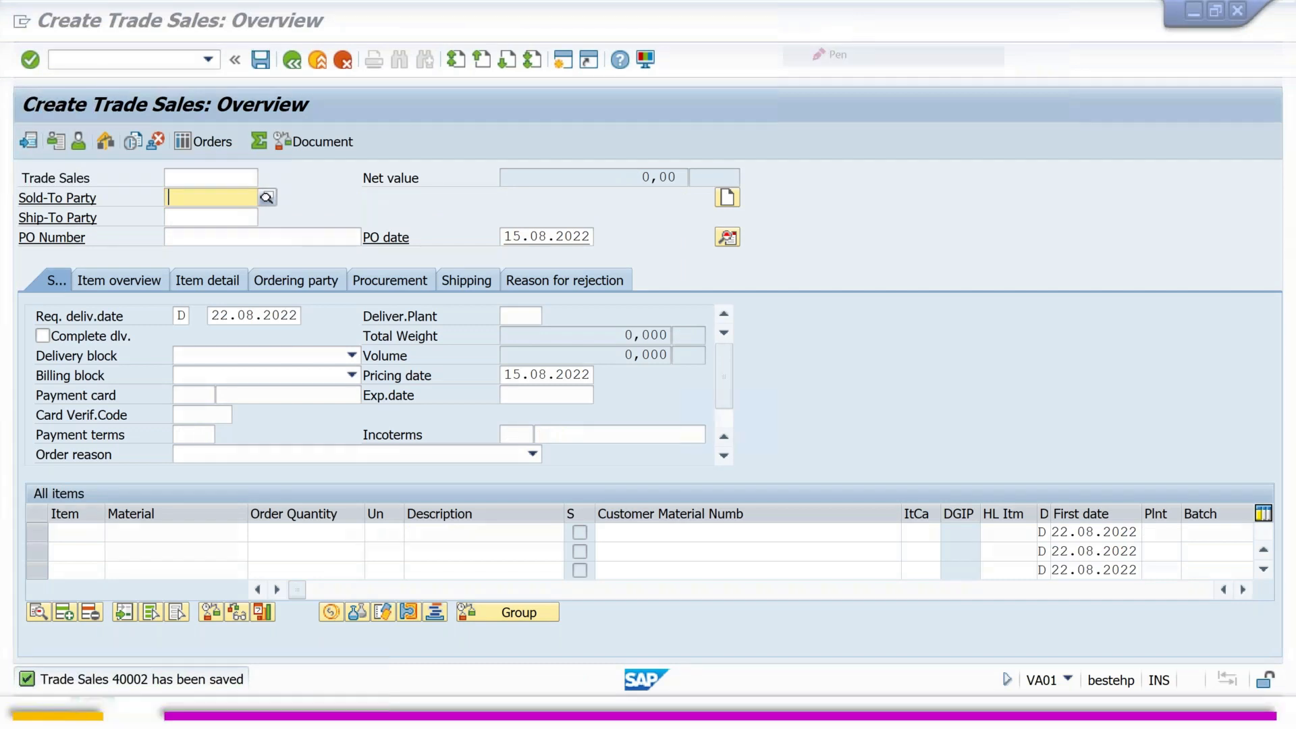
{"action": "mouse_move", "coordinate": [110, 649]}
{"action": "left_mouse_down"}
{"action": "mouse_move", "coordinate": [135, 717]}
{"action": "mouse_move", "coordinate": [107, 661]}
{"action": "left_mouse_up"}
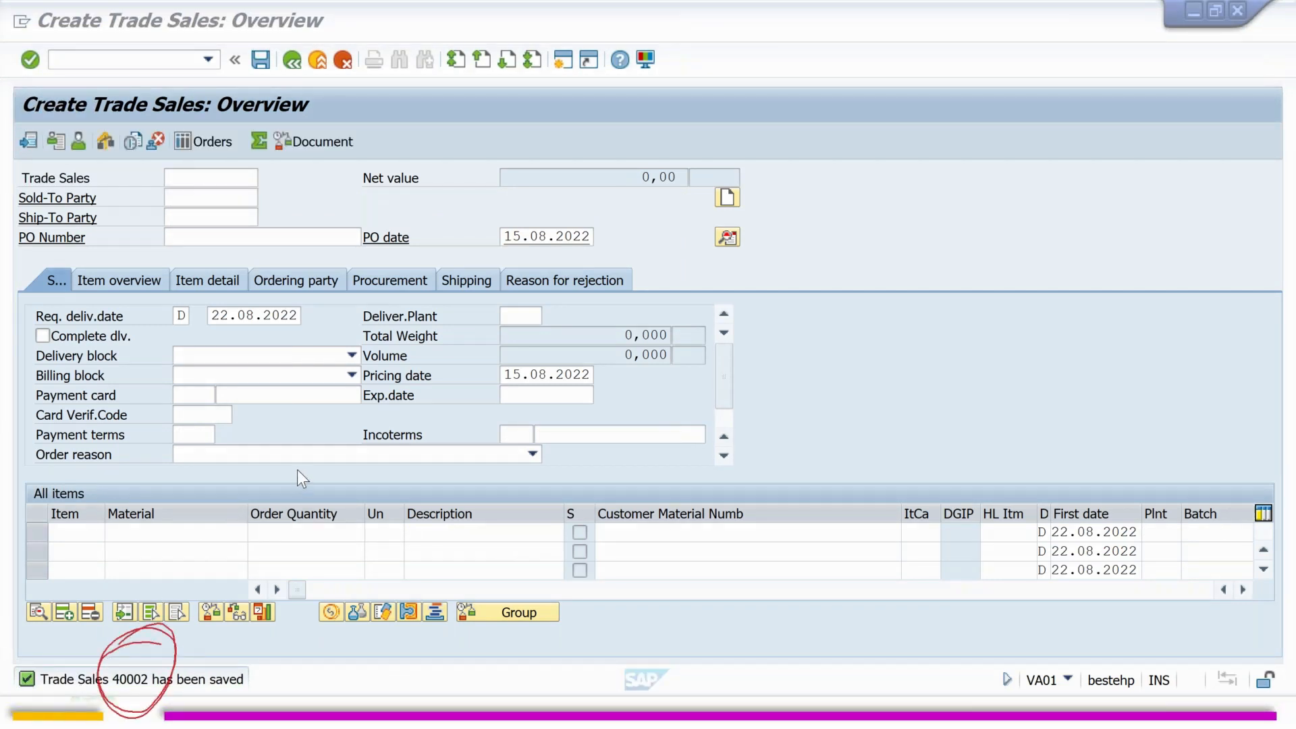
{"action": "key", "text": "Escape"}
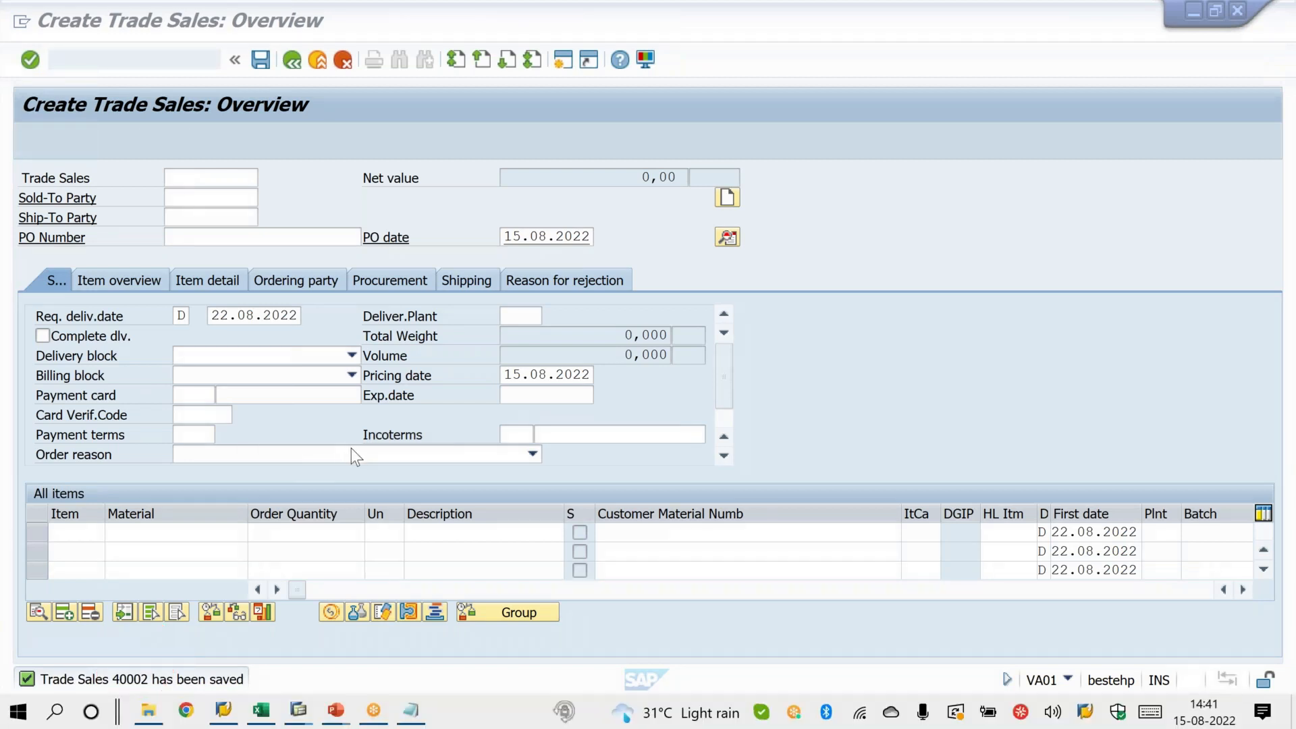
Reopen the last saved trade sales order in VA02 and select its item to check the material and order quantity.
{"action": "left_click", "coordinate": [119, 62]}
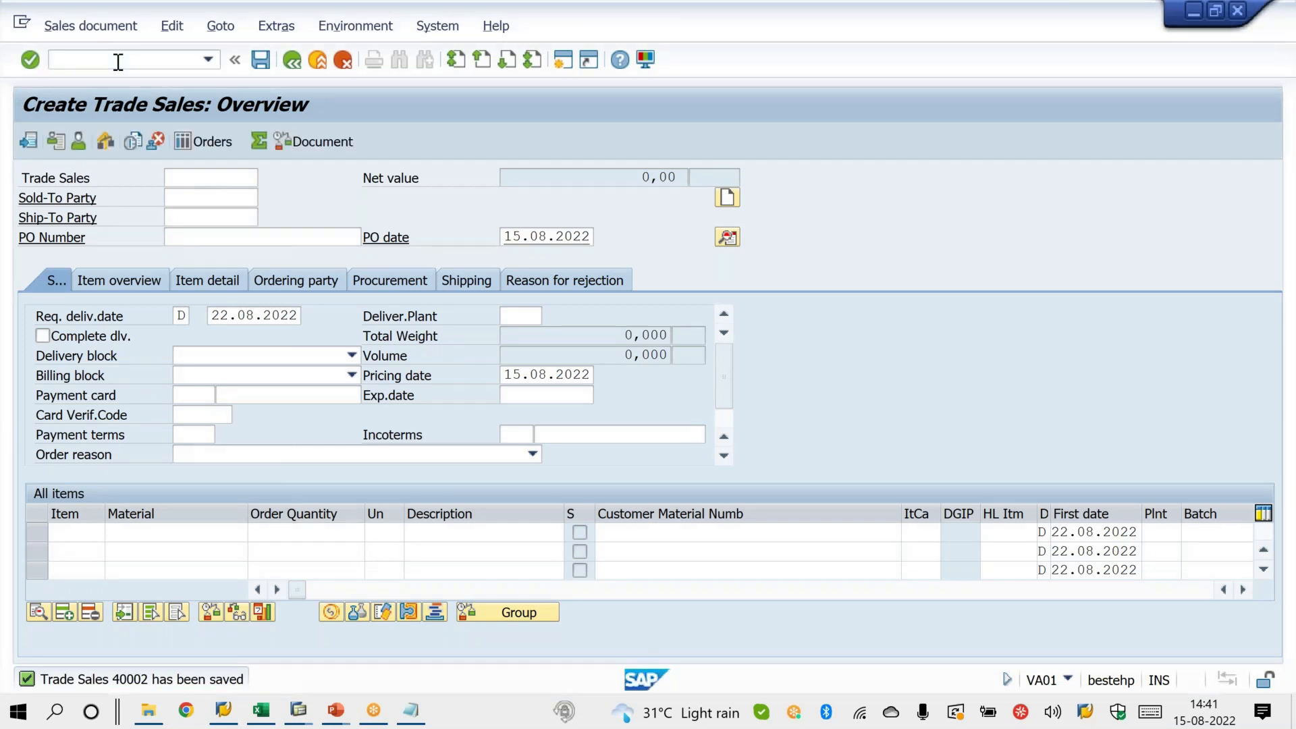
{"action": "type", "text": "/nva01"}
{"action": "key", "text": "Return"}
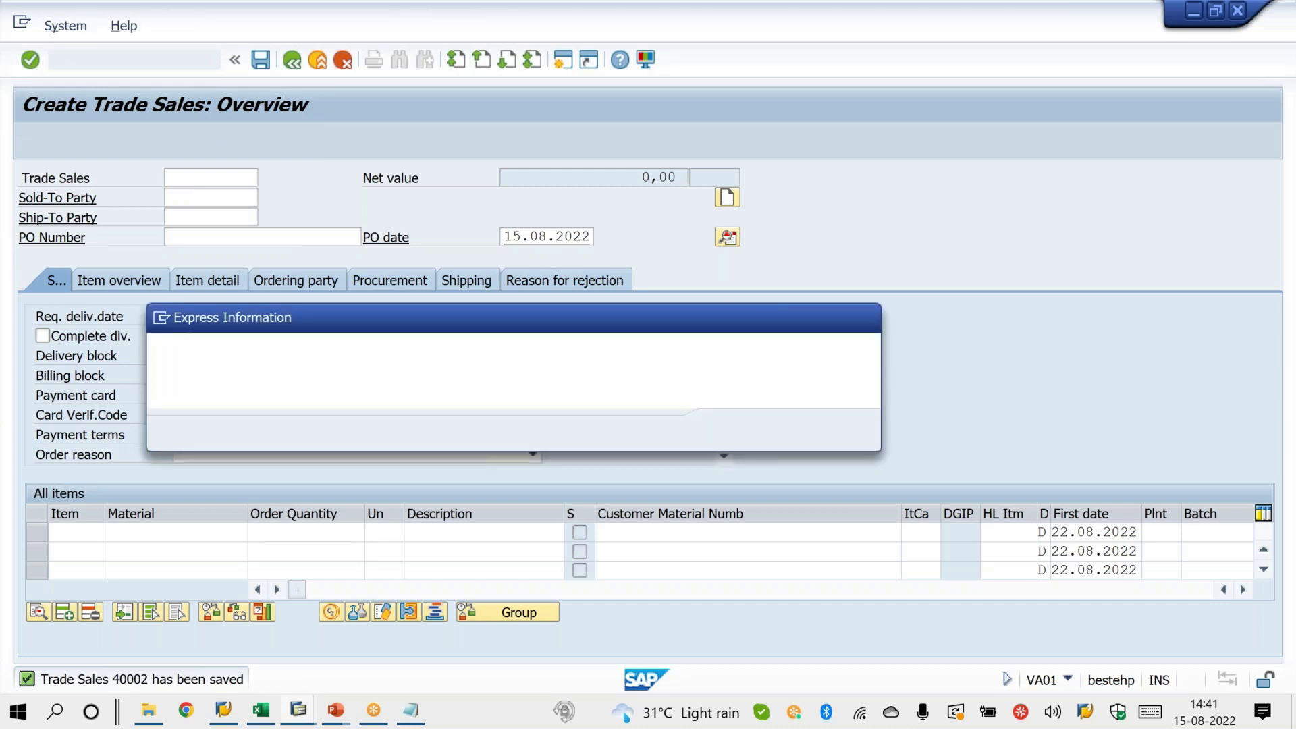
{"action": "key", "text": "Return"}
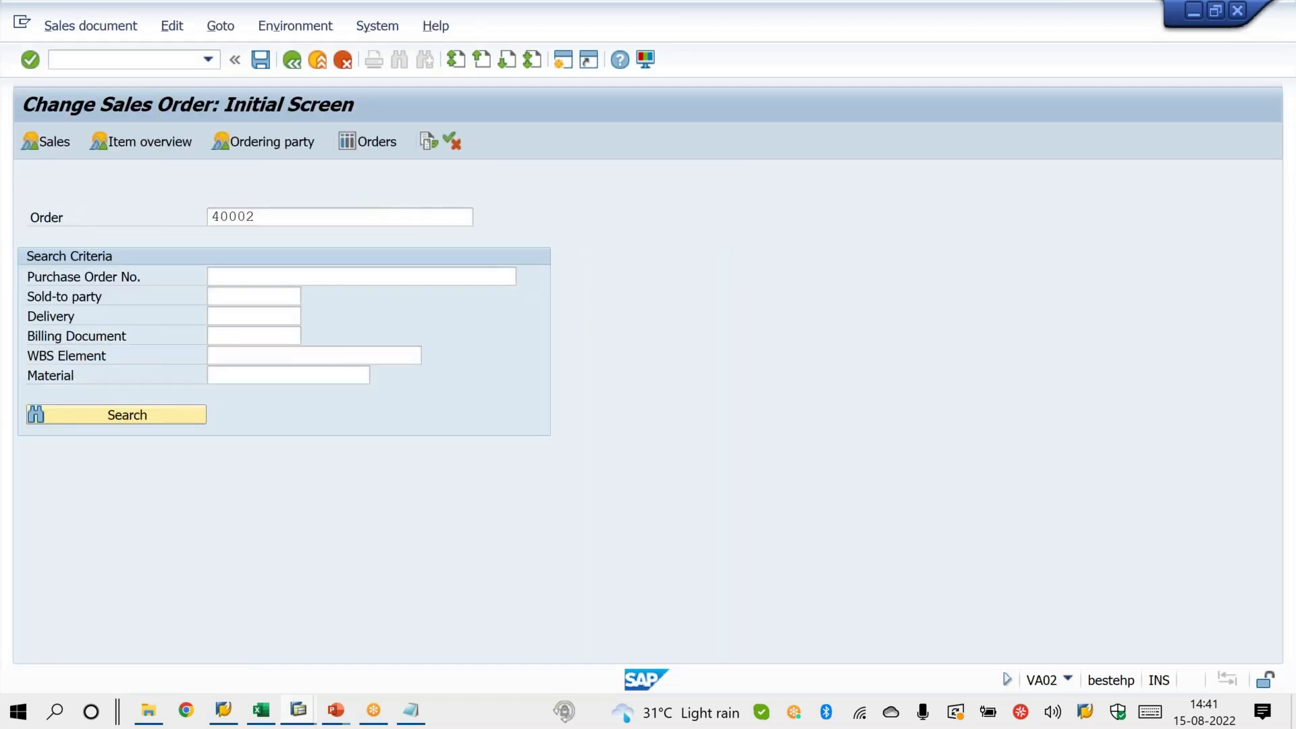
{"action": "key", "text": "Return"}
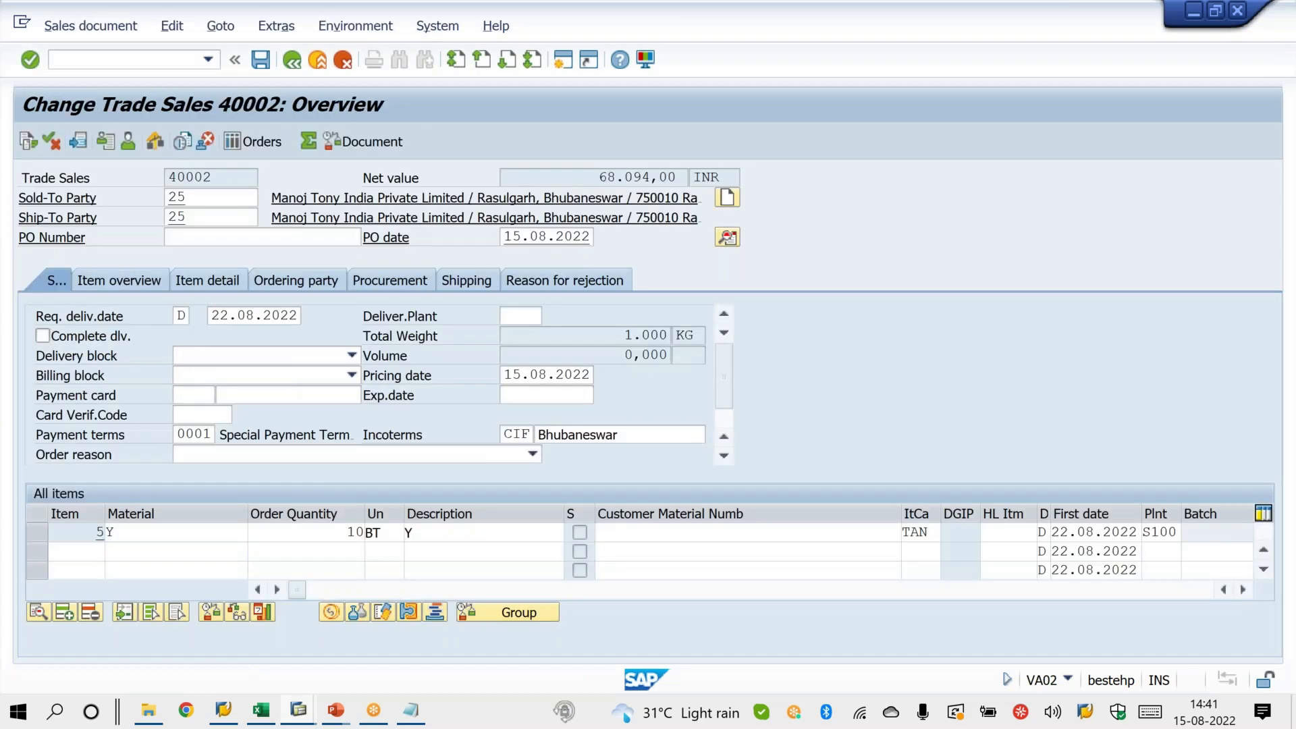
{"action": "left_click", "coordinate": [38, 533]}
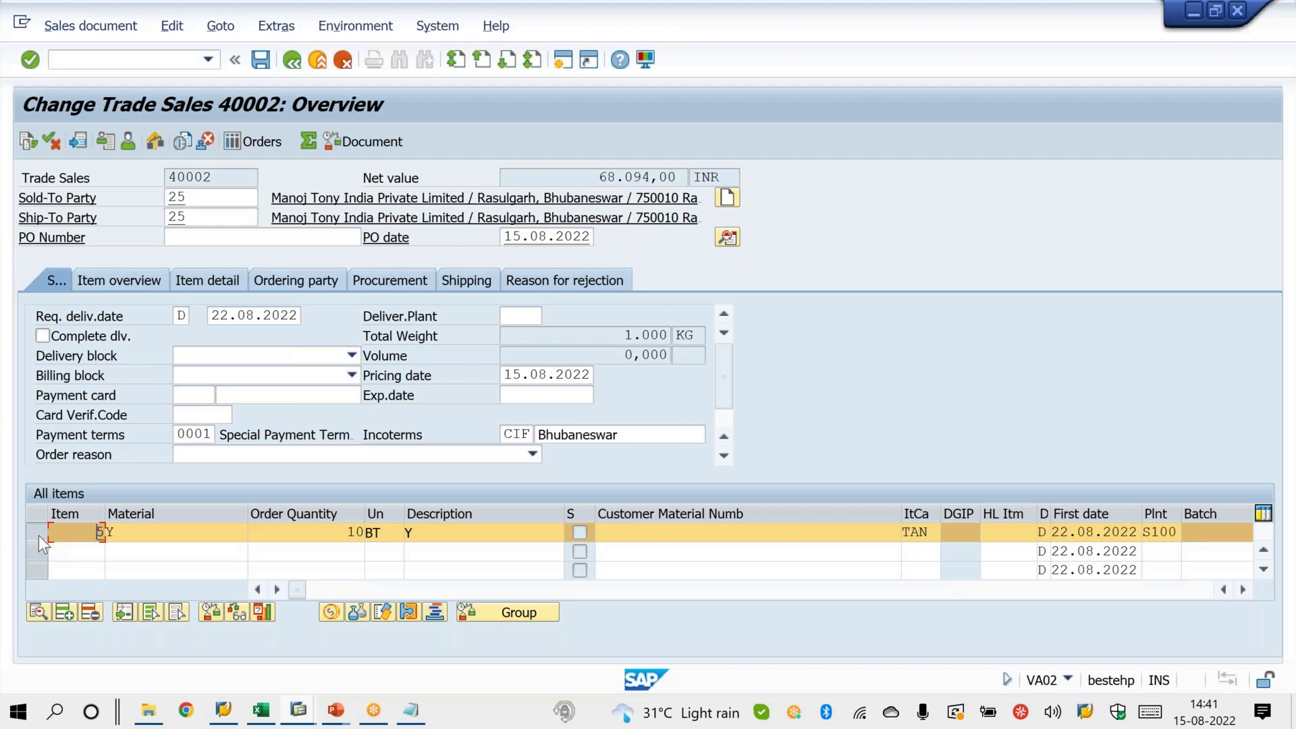
Switch to number range object RV_BELEG, turn on its No rolling option and save the object.
{"action": "mouse_move", "coordinate": [299, 710]}
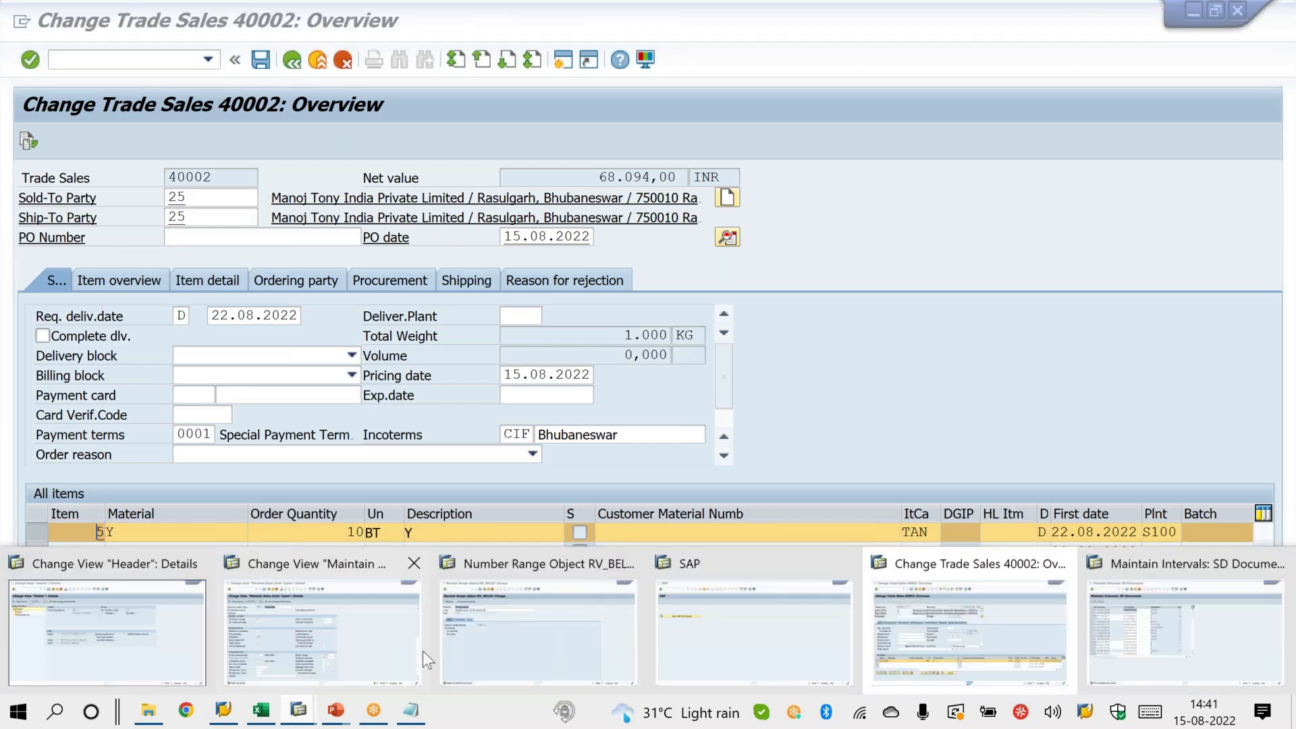
{"action": "left_click", "coordinate": [463, 653]}
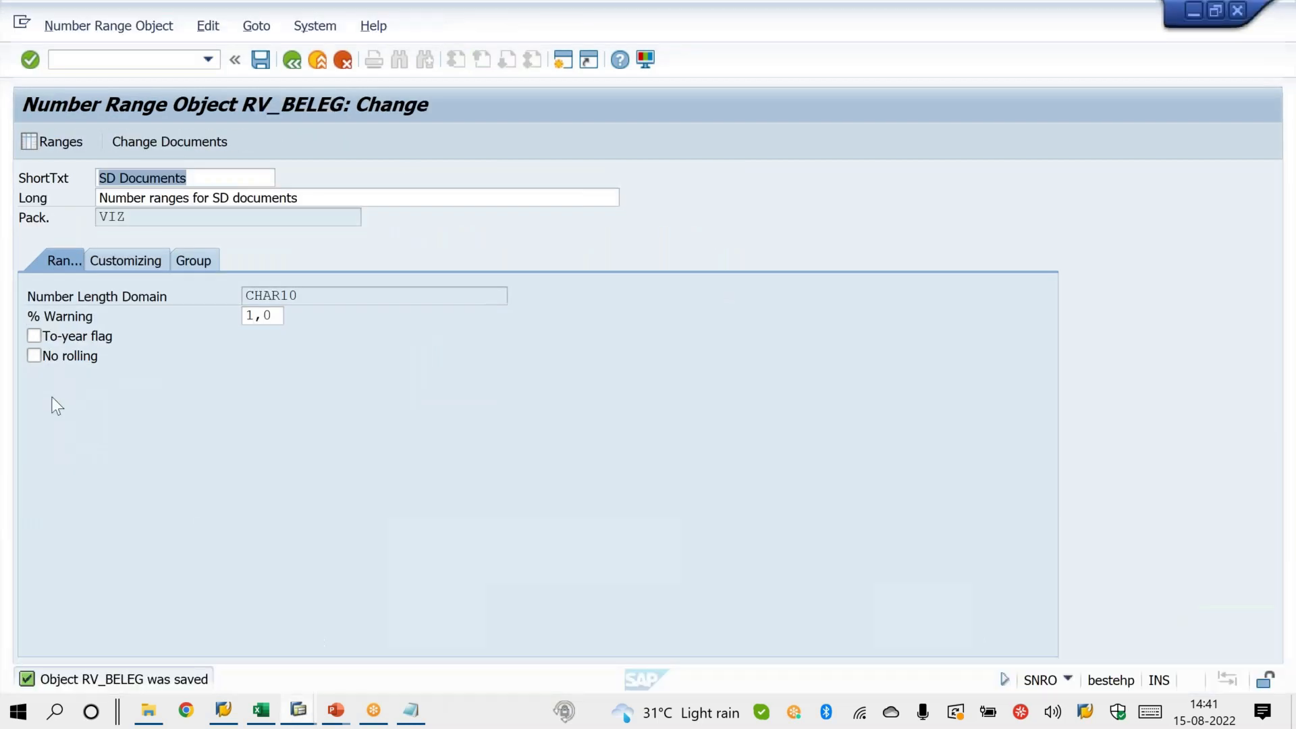
{"action": "left_click", "coordinate": [34, 356]}
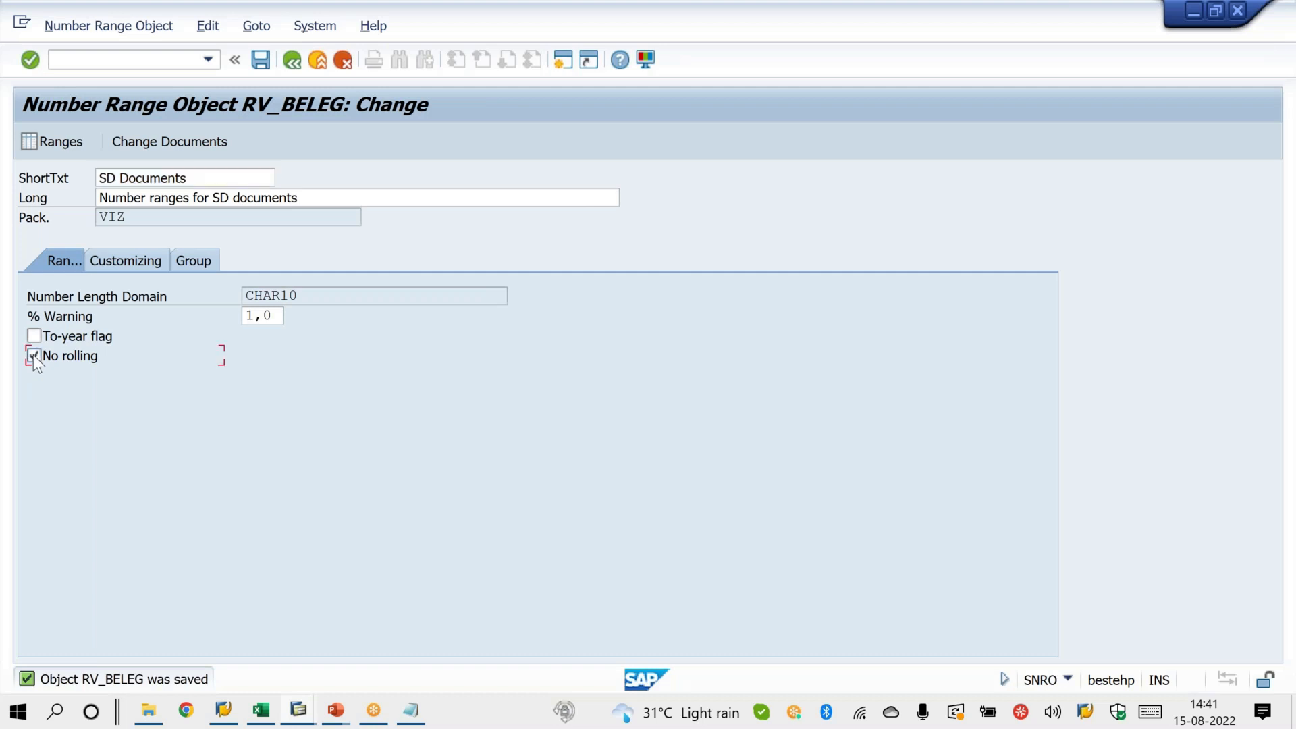
{"action": "left_click", "coordinate": [260, 61]}
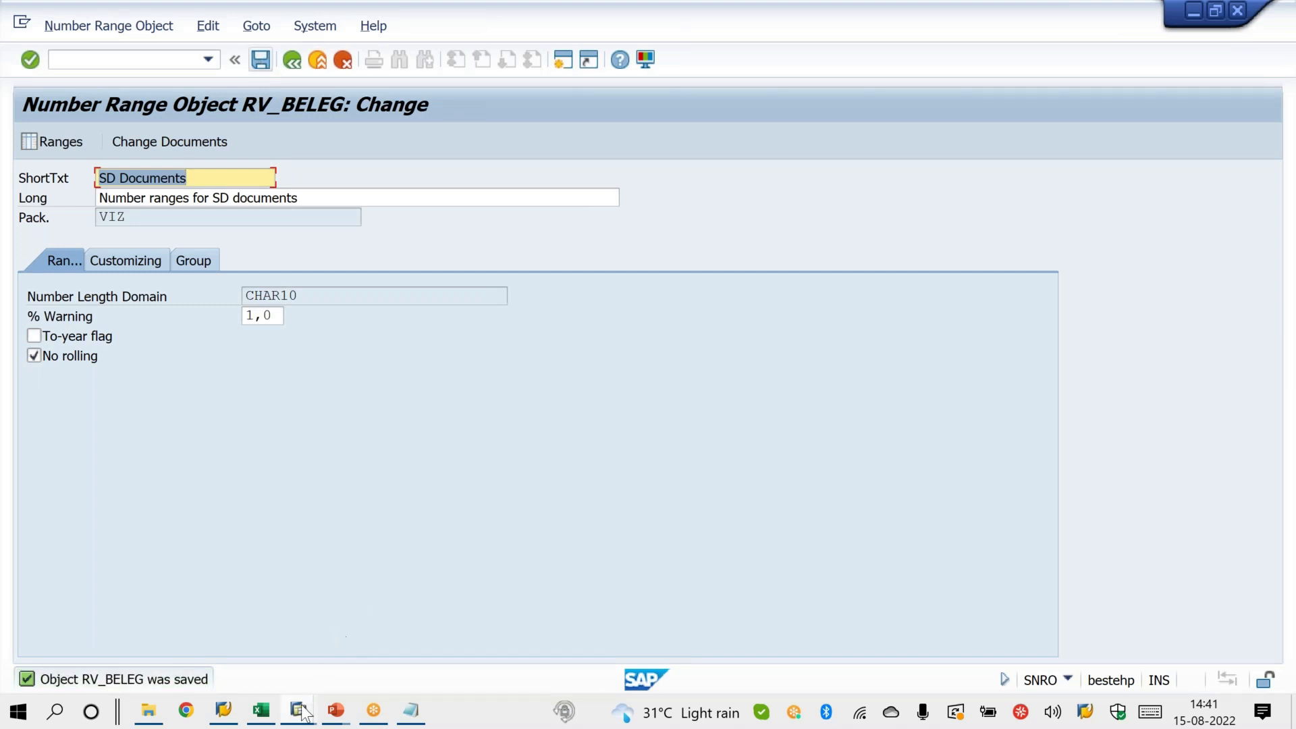
Delete interval M3 from the SD Documents number range intervals and save the change.
{"action": "mouse_move", "coordinate": [303, 712]}
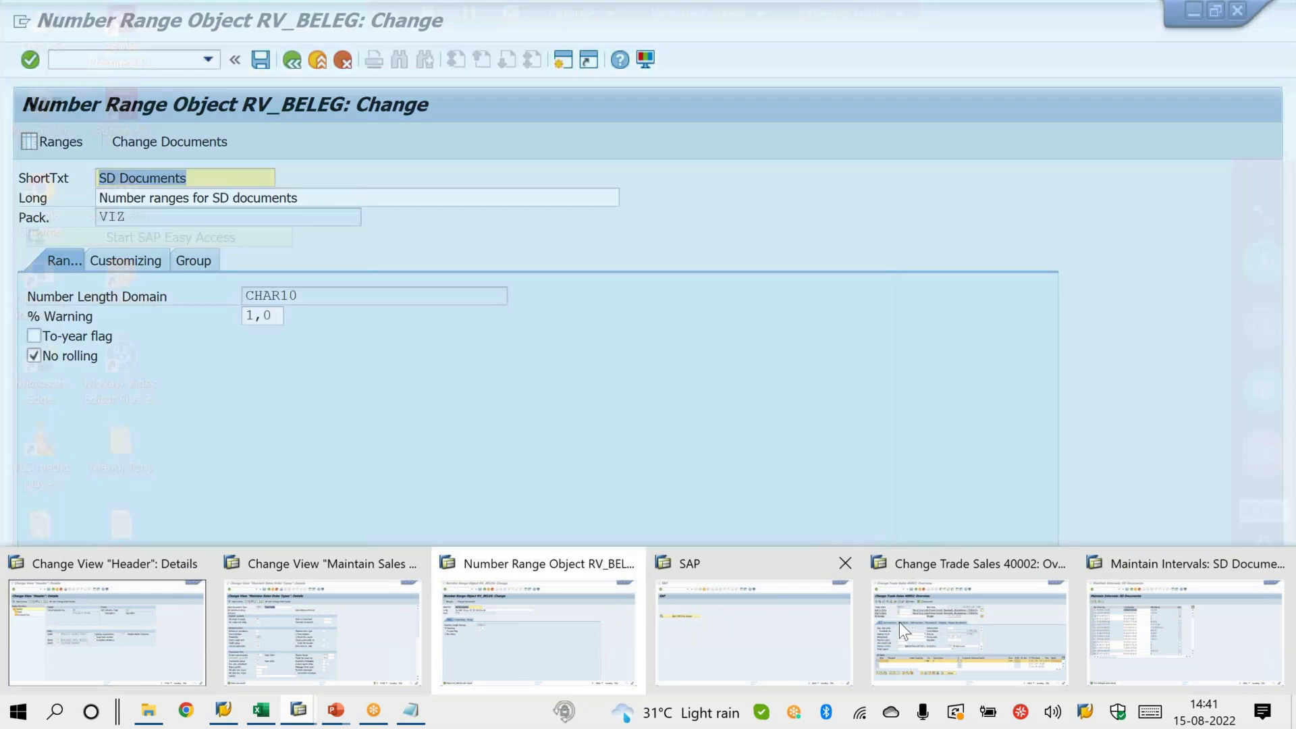
{"action": "mouse_move", "coordinate": [914, 625]}
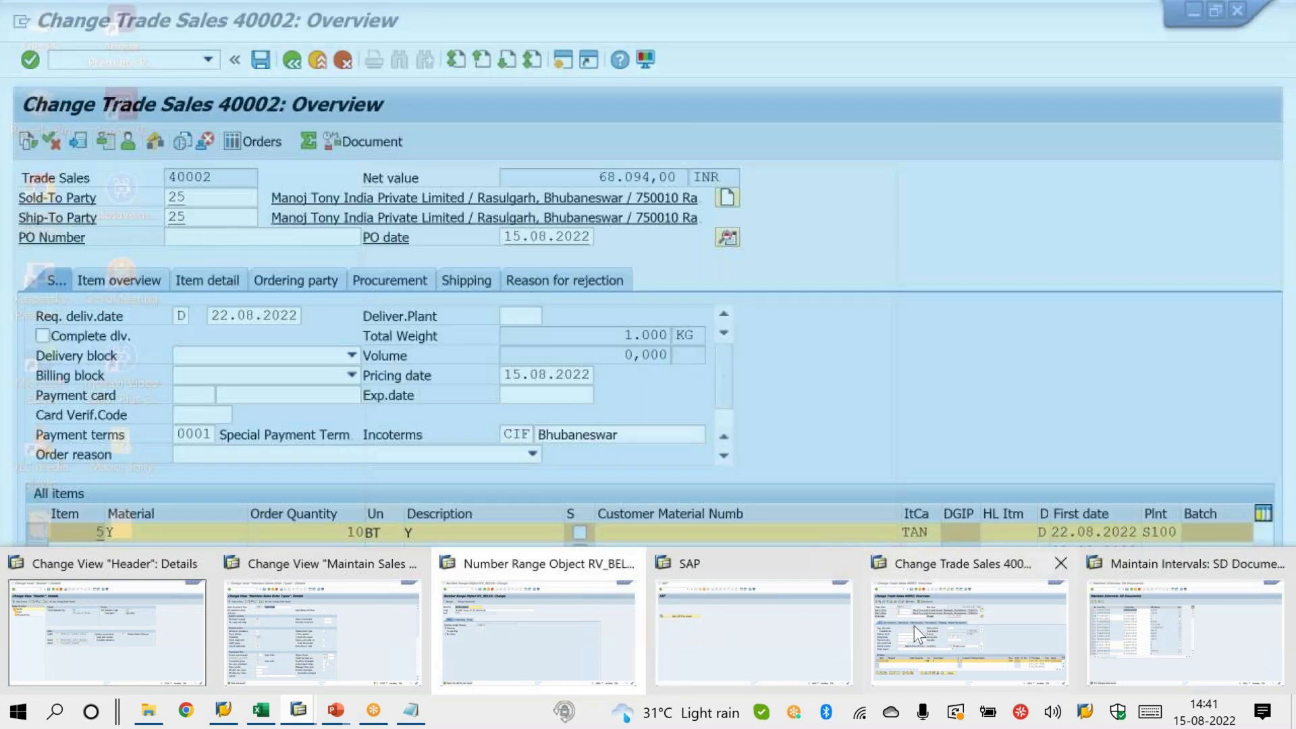
{"action": "left_click", "coordinate": [1112, 614]}
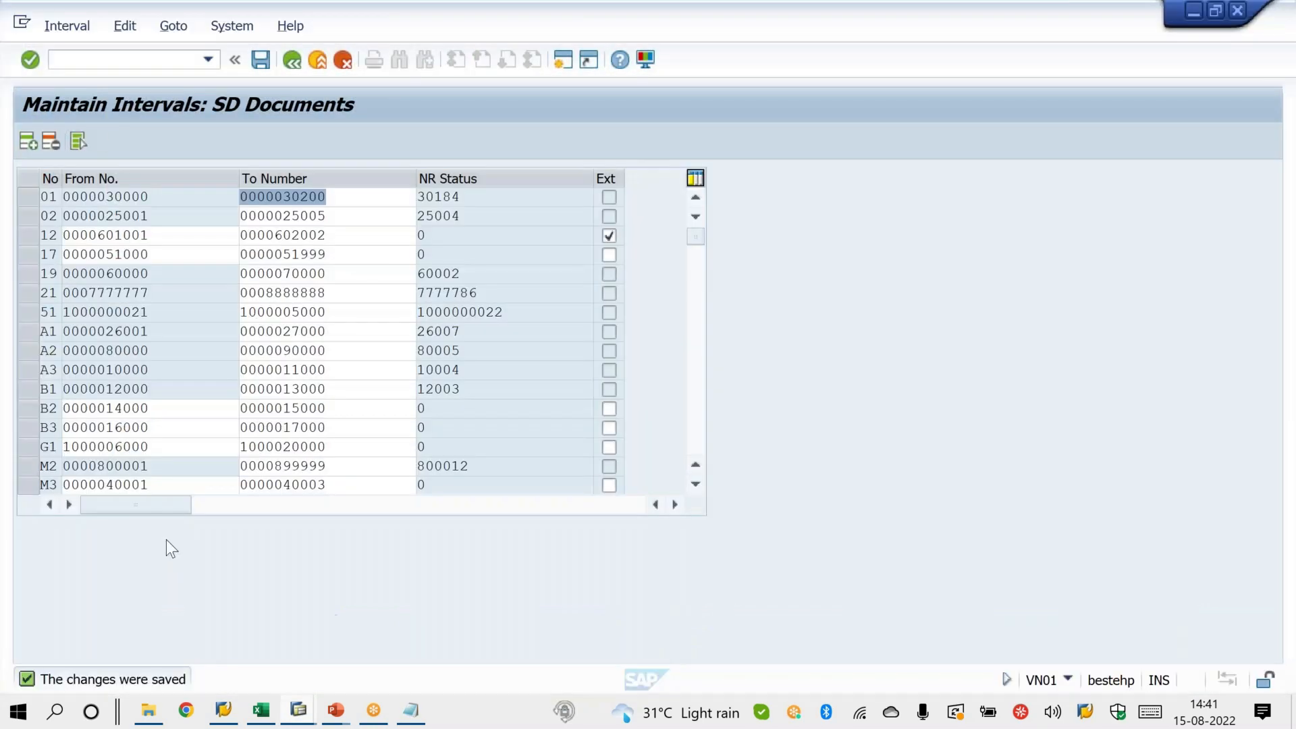
{"action": "left_click", "coordinate": [30, 489]}
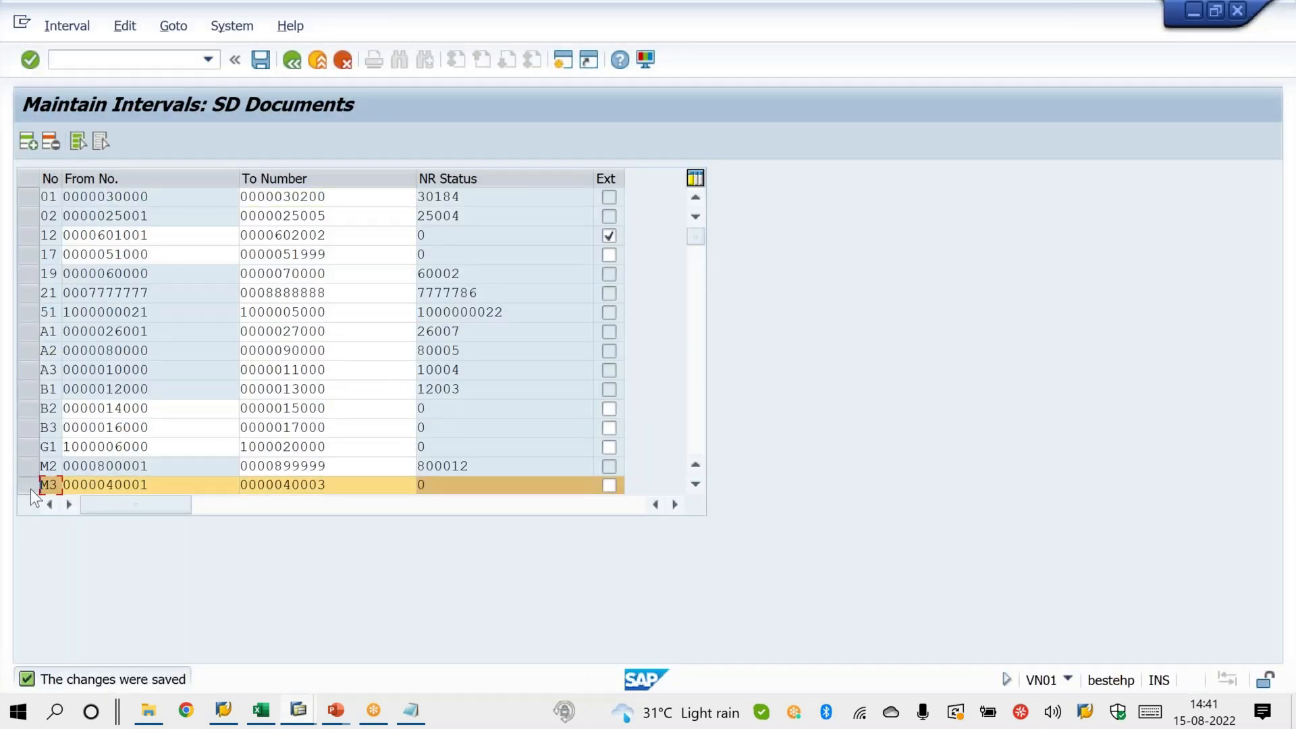
{"action": "left_click", "coordinate": [56, 143]}
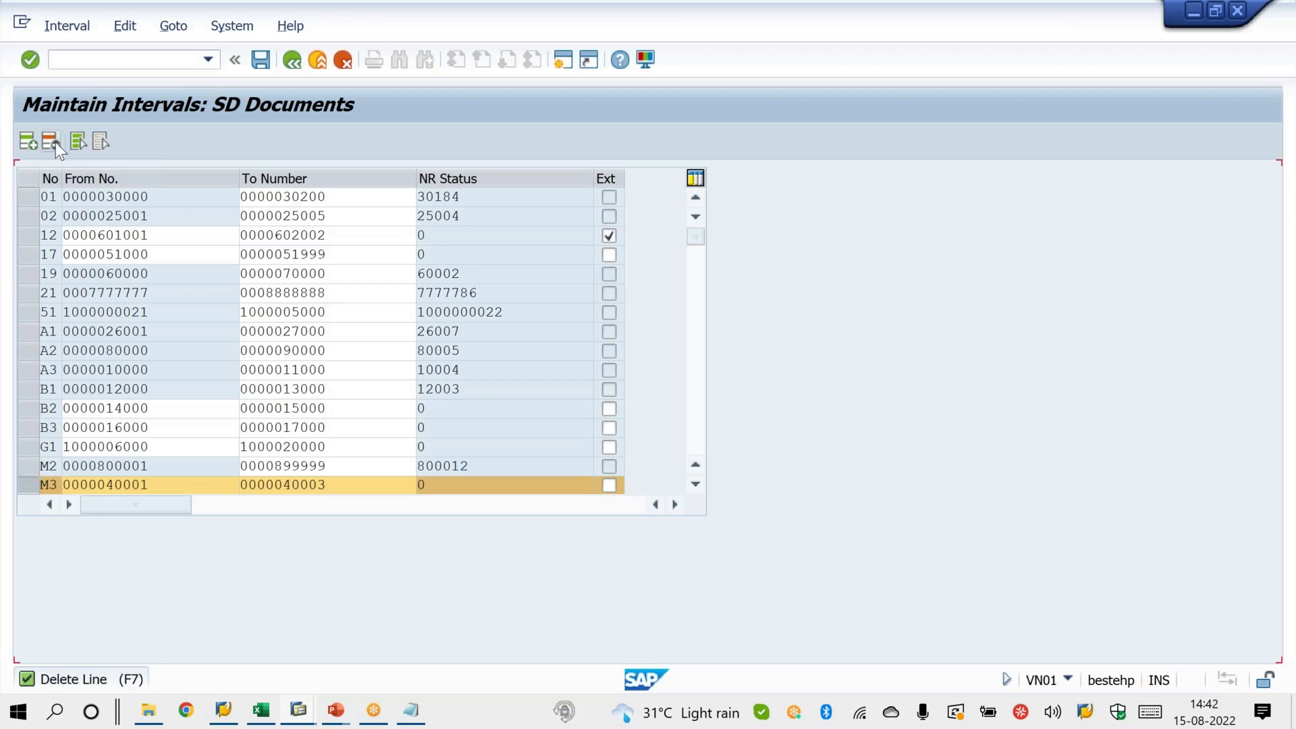
{"action": "left_click", "coordinate": [261, 66]}
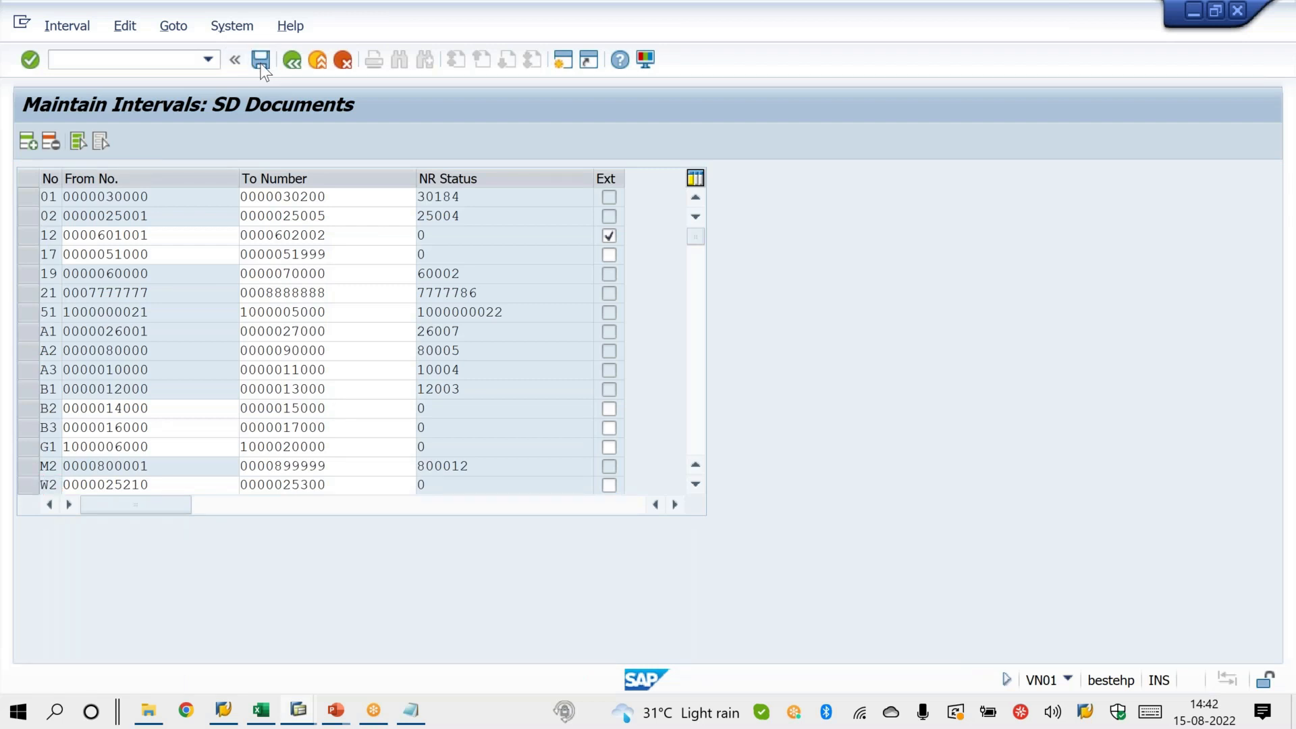
Insert a new SD Documents interval M3 running from 40004 to 40006 and save it.
{"action": "left_click", "coordinate": [29, 144]}
{"action": "left_click", "coordinate": [55, 202]}
{"action": "type", "text": "M3"}
{"action": "key", "text": "Tab"}
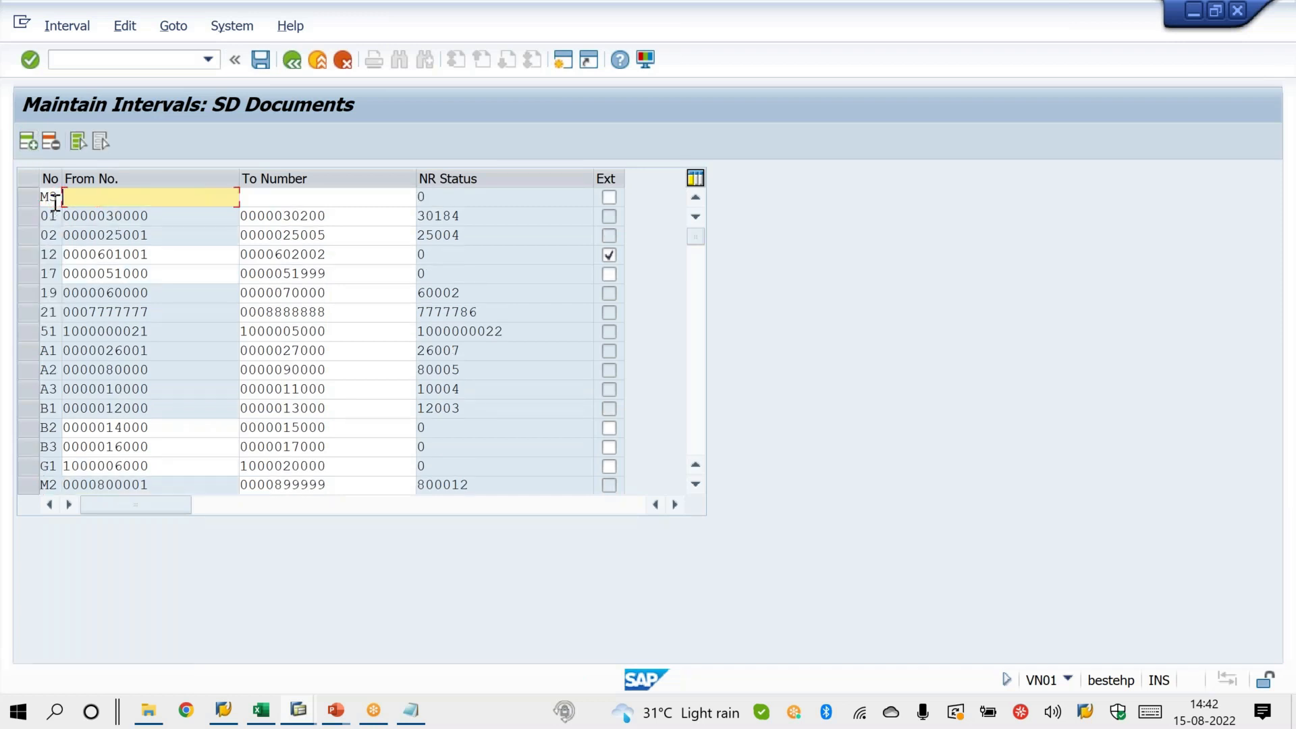
{"action": "type", "text": "40004"}
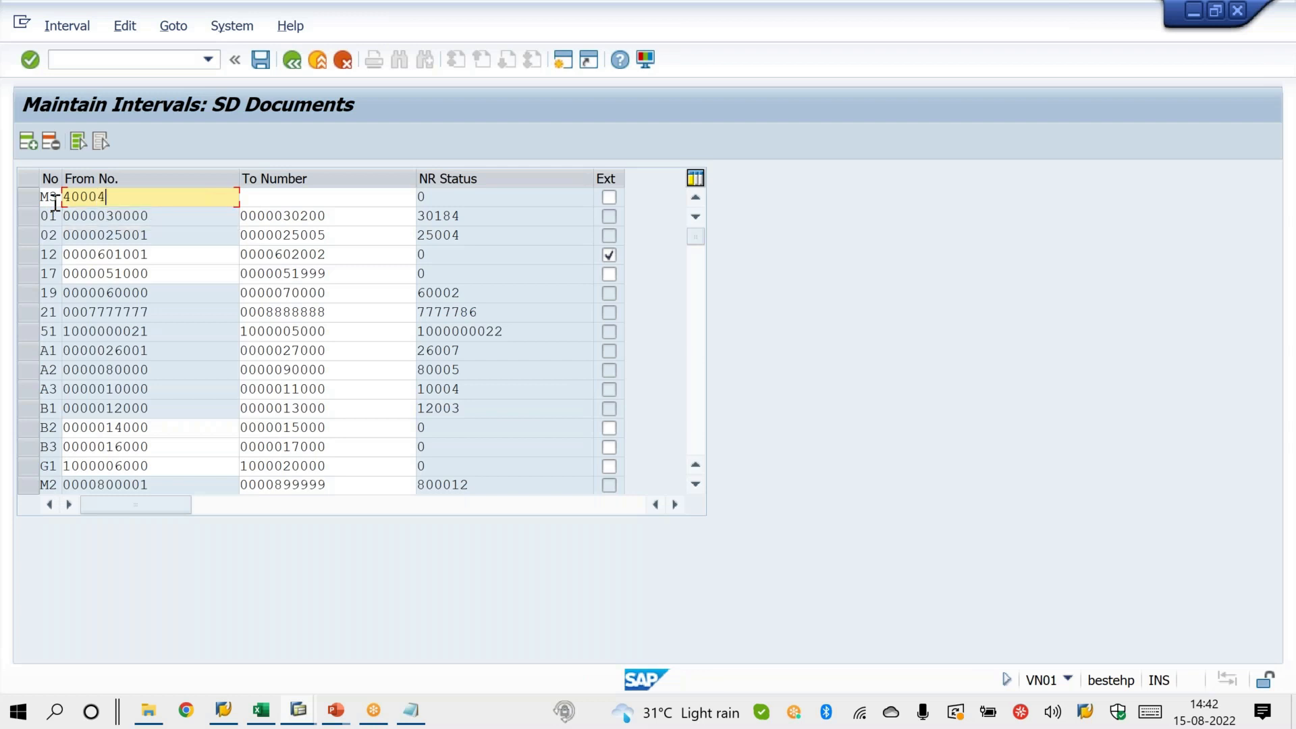
{"action": "key", "text": "Tab"}
{"action": "type", "text": "40003"}
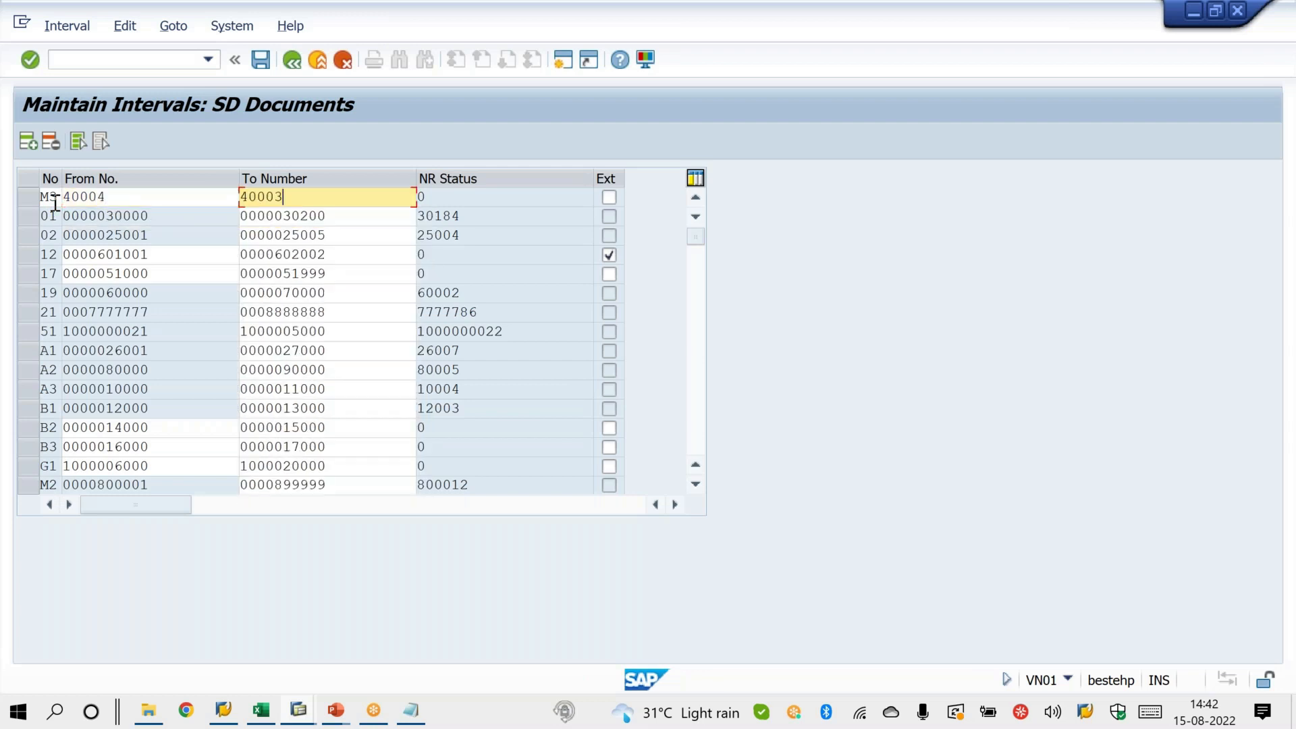
{"action": "key", "text": "BackSpace"}
{"action": "type", "text": "4"}
{"action": "key", "text": "BackSpace"}
{"action": "type", "text": "6"}
{"action": "key", "text": "Return"}
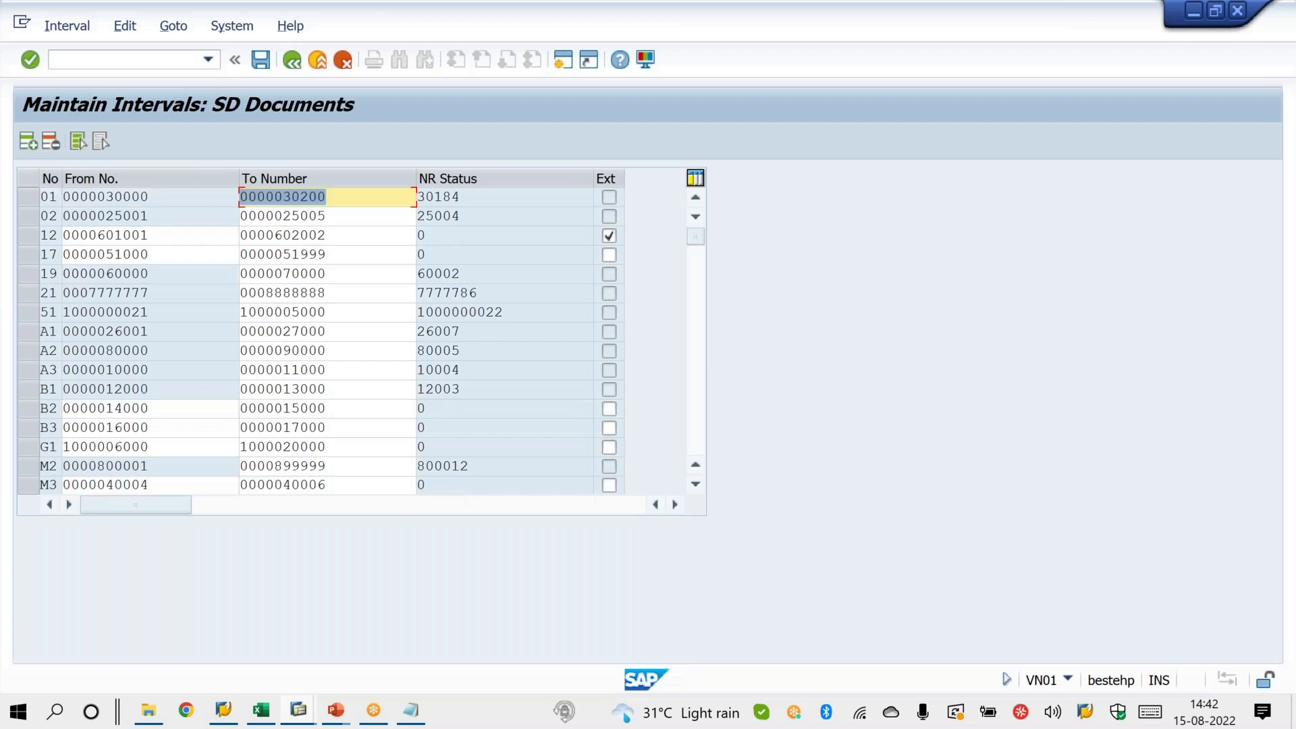
{"action": "key", "text": "ctrl+s"}
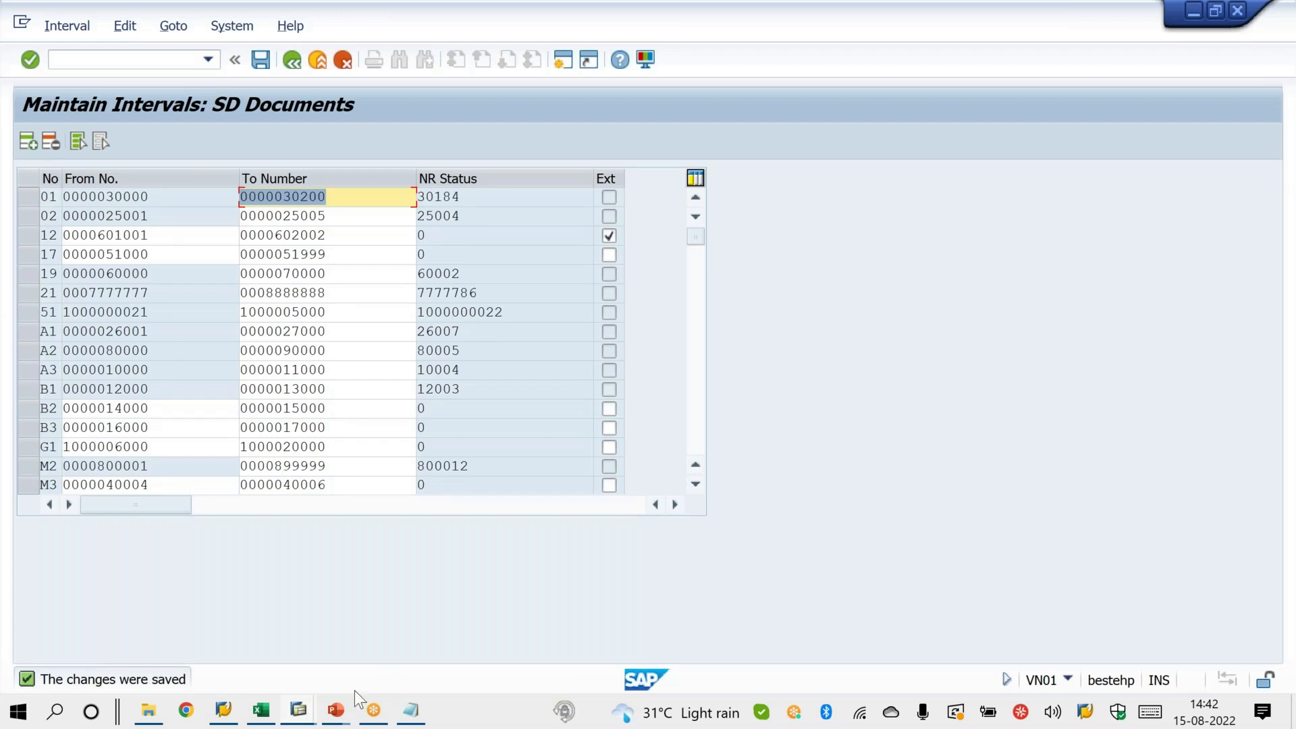
{"action": "left_click_drag", "start_coordinate": [309, 714], "coordinate": [505, 710]}
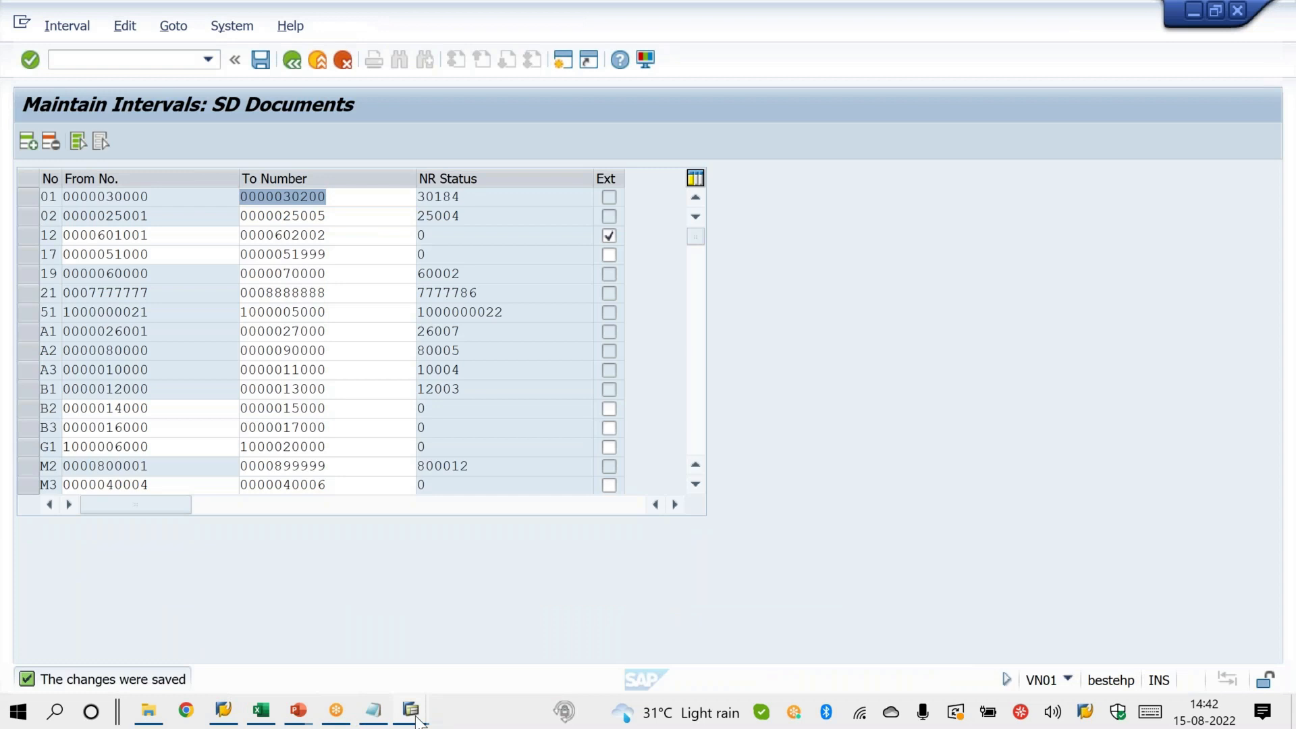
{"action": "left_click", "coordinate": [411, 709]}
{"action": "left_click", "coordinate": [979, 638]}
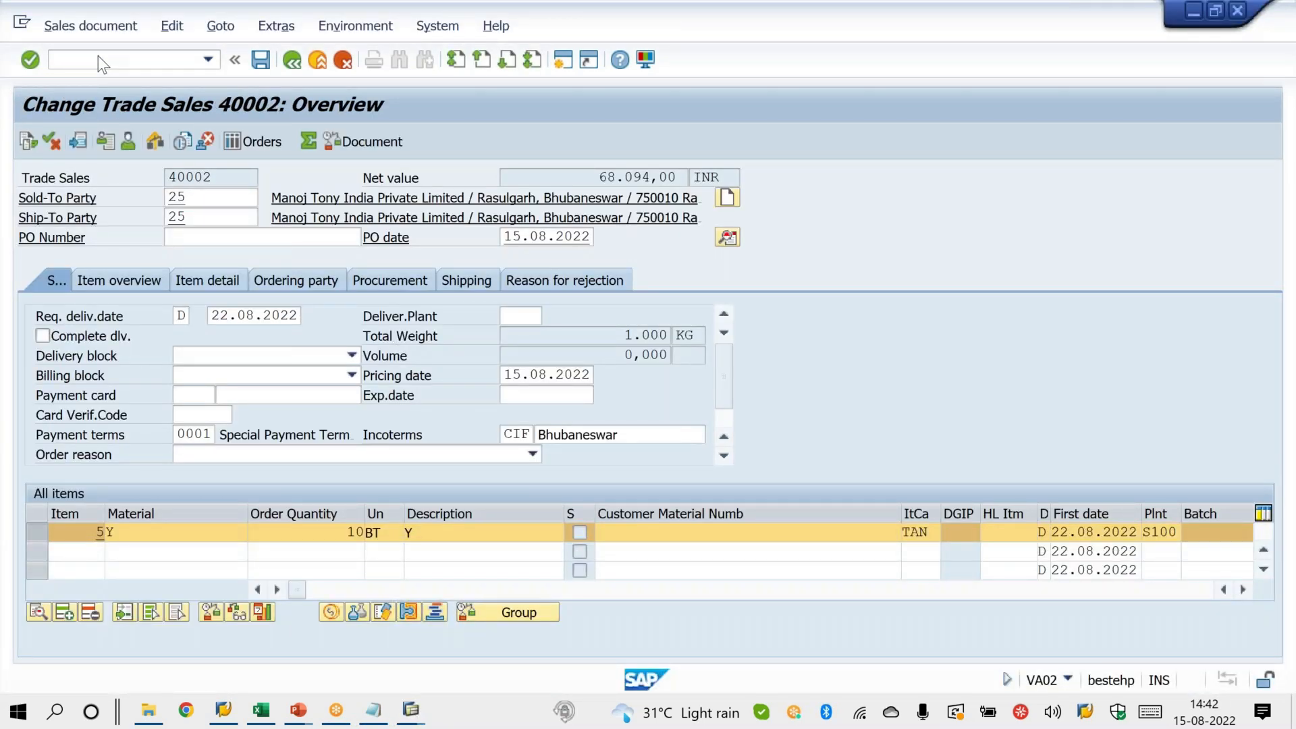
{"action": "left_click", "coordinate": [839, 17]}
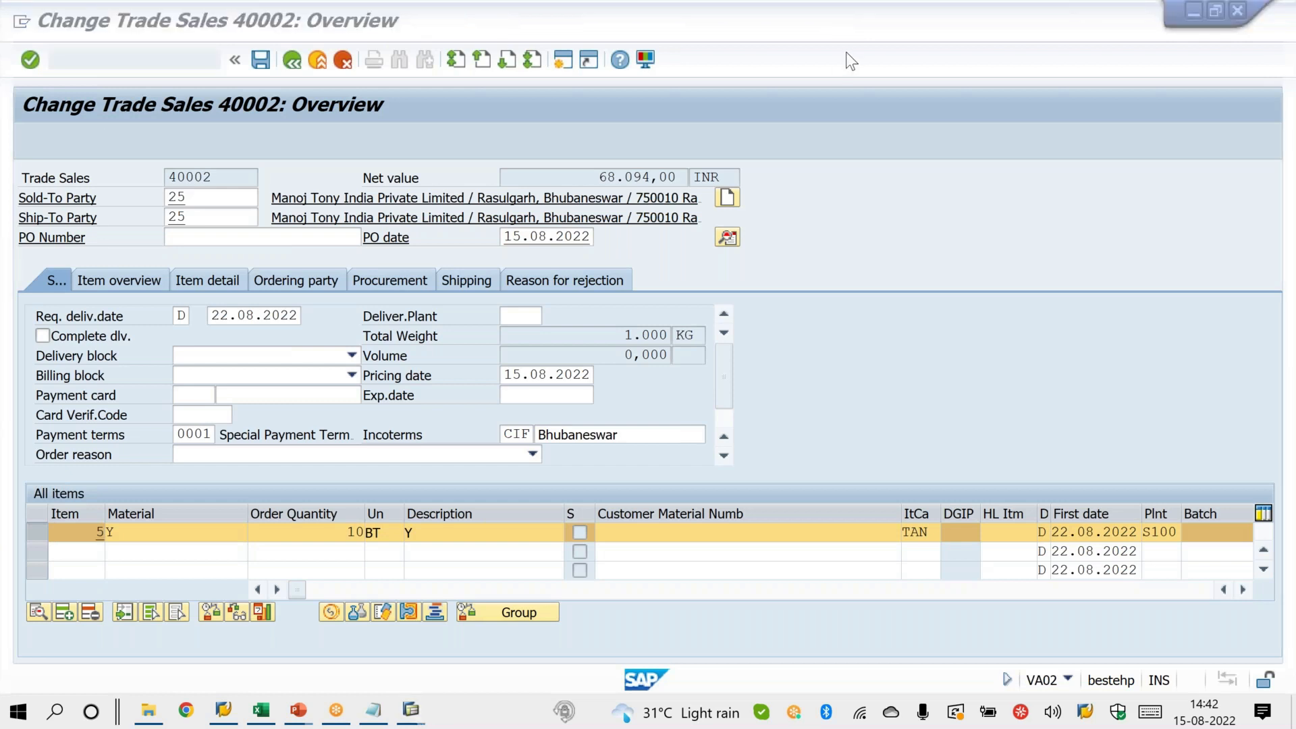
{"action": "left_click", "coordinate": [845, 51]}
{"action": "left_click_drag", "start_coordinate": [754, 328], "coordinate": [793, 351]}
{"action": "mouse_move", "coordinate": [803, 305]}
{"action": "left_mouse_down"}
{"action": "mouse_move", "coordinate": [845, 271]}
{"action": "mouse_move", "coordinate": [871, 277]}
{"action": "left_mouse_up"}
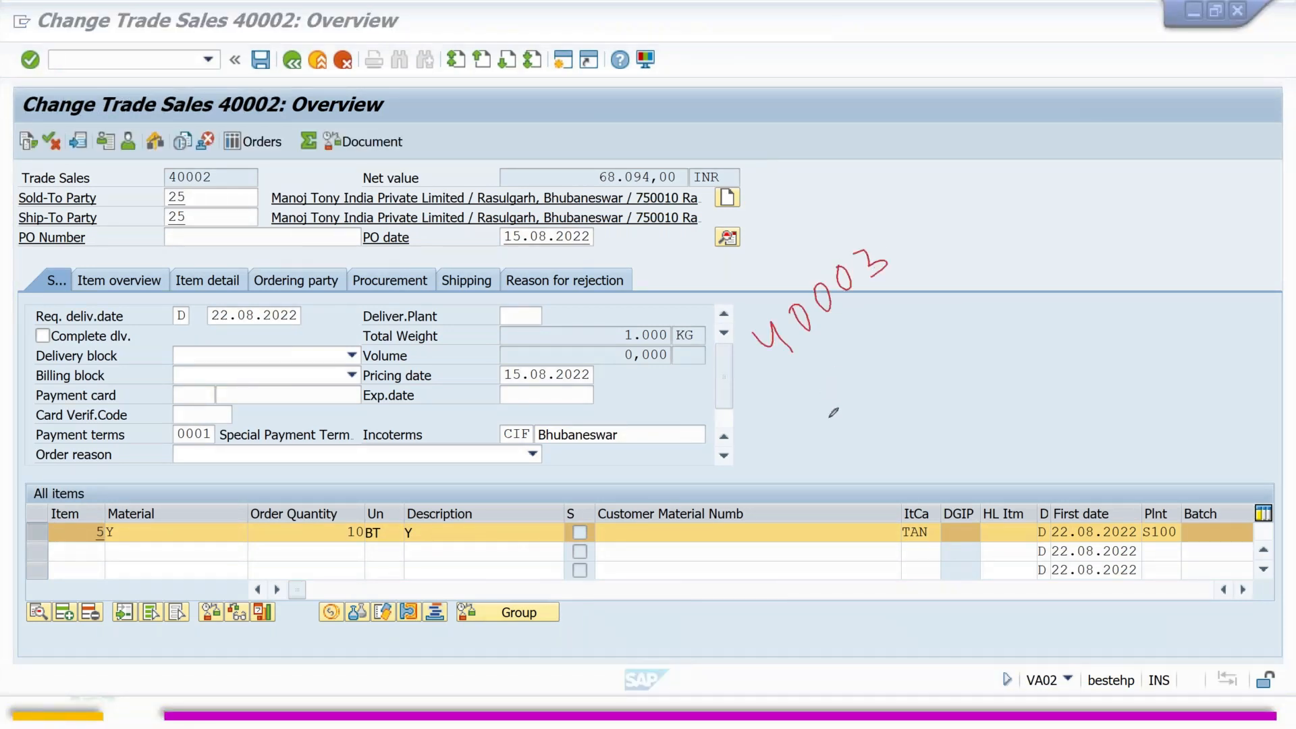
{"action": "mouse_move", "coordinate": [830, 424]}
{"action": "left_mouse_down"}
{"action": "mouse_move", "coordinate": [870, 438]}
{"action": "mouse_move", "coordinate": [899, 379]}
{"action": "mouse_move", "coordinate": [945, 372]}
{"action": "mouse_move", "coordinate": [935, 394]}
{"action": "left_mouse_up"}
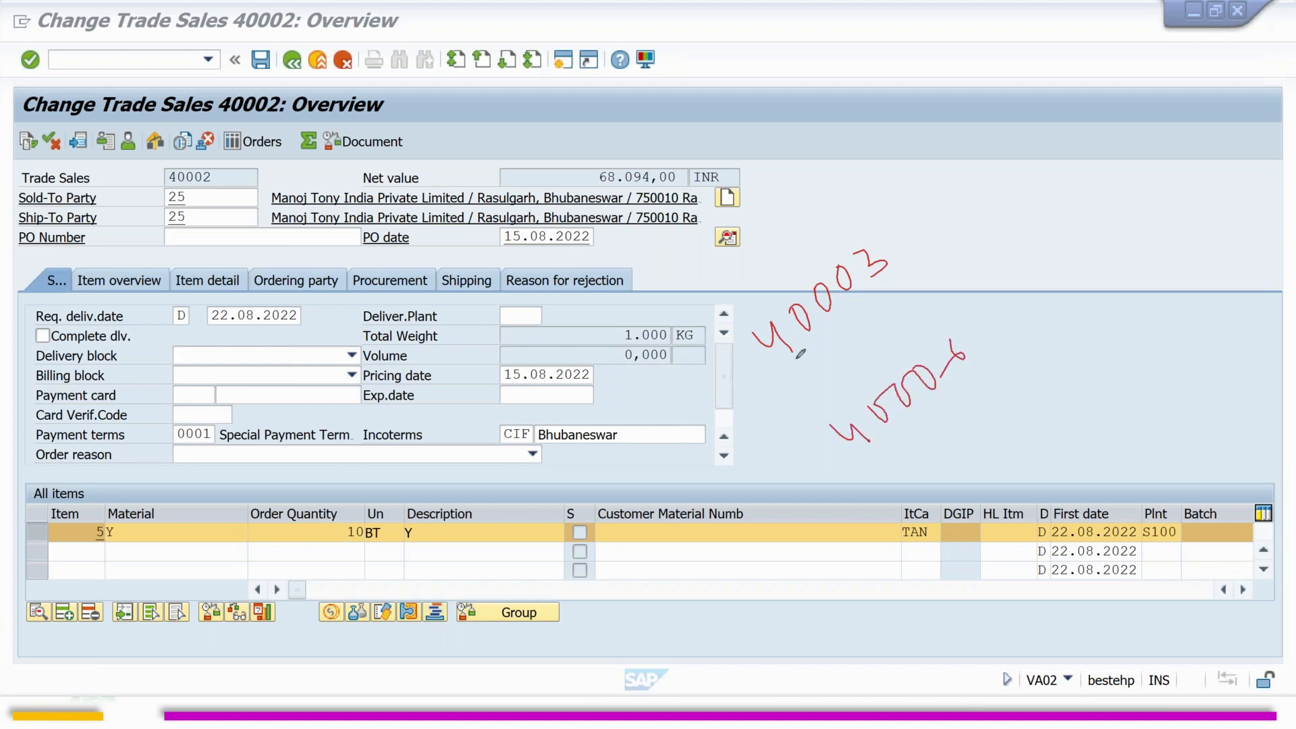
{"action": "left_click_drag", "start_coordinate": [790, 363], "coordinate": [888, 272]}
{"action": "mouse_move", "coordinate": [914, 208]}
{"action": "left_mouse_down"}
{"action": "mouse_move", "coordinate": [928, 190]}
{"action": "mouse_move", "coordinate": [952, 198]}
{"action": "mouse_move", "coordinate": [980, 128]}
{"action": "mouse_move", "coordinate": [1013, 145]}
{"action": "mouse_move", "coordinate": [1009, 132]}
{"action": "left_mouse_up"}
{"action": "mouse_move", "coordinate": [1047, 67]}
{"action": "left_mouse_down"}
{"action": "mouse_move", "coordinate": [1102, 64]}
{"action": "mouse_move", "coordinate": [1149, 13]}
{"action": "left_mouse_up"}
{"action": "left_click_drag", "start_coordinate": [876, 457], "coordinate": [977, 367]}
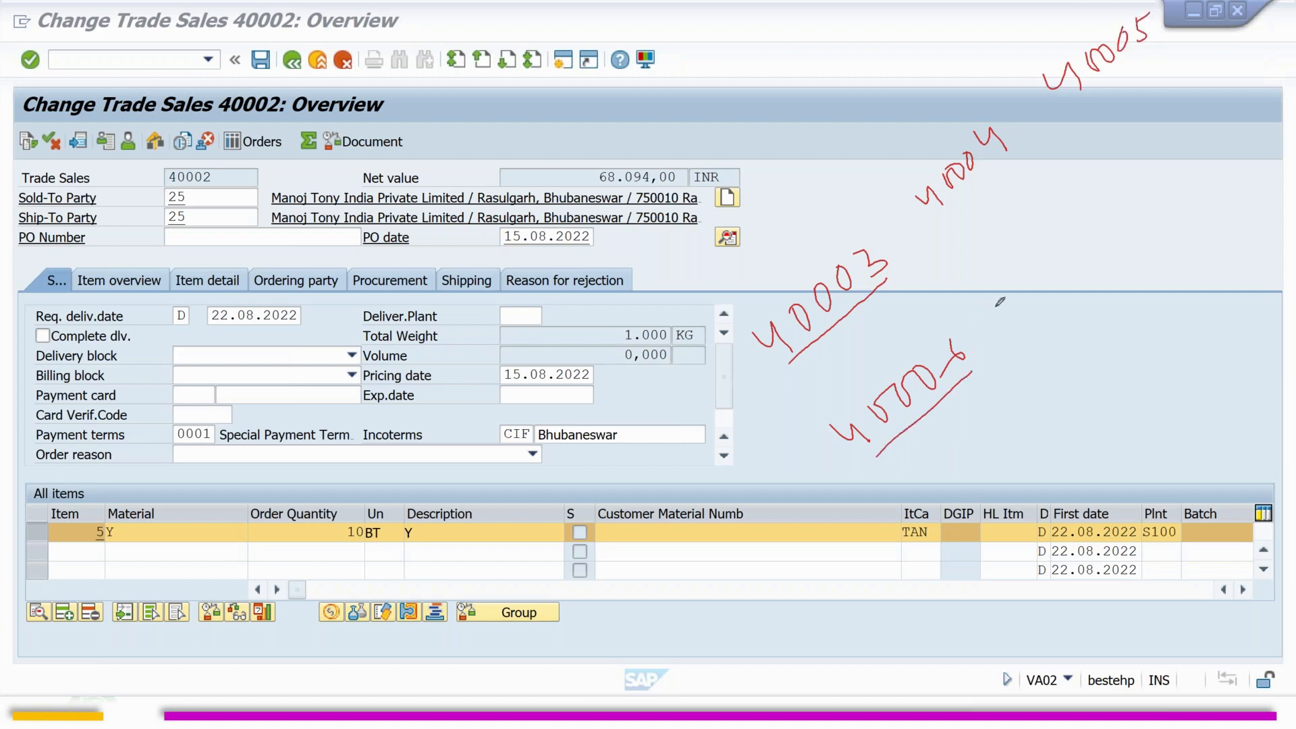
{"action": "left_click_drag", "start_coordinate": [1042, 270], "coordinate": [1036, 312]}
{"action": "left_click_drag", "start_coordinate": [1020, 287], "coordinate": [1057, 304]}
{"action": "mouse_move", "coordinate": [839, 430]}
{"action": "left_mouse_down"}
{"action": "mouse_move", "coordinate": [824, 451]}
{"action": "mouse_move", "coordinate": [786, 437]}
{"action": "mouse_move", "coordinate": [788, 346]}
{"action": "left_mouse_up"}
{"action": "left_click_drag", "start_coordinate": [768, 332], "coordinate": [793, 328]}
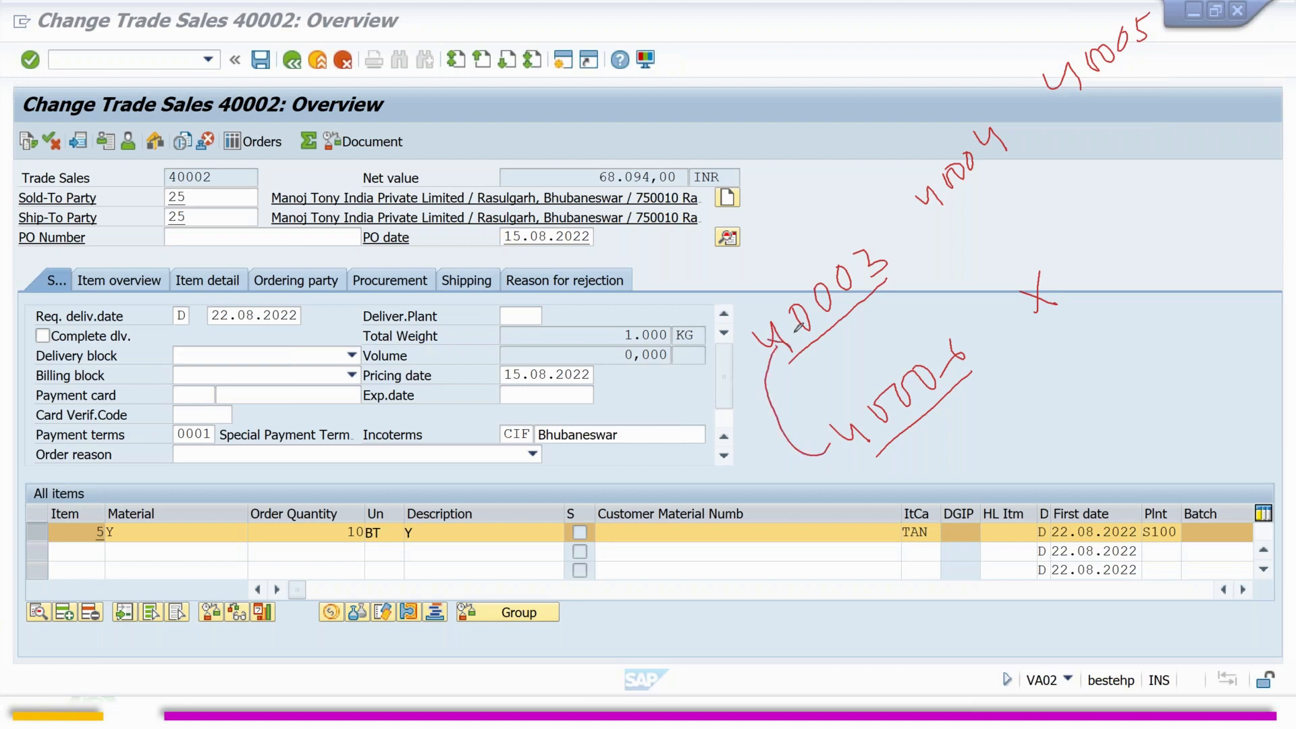
{"action": "mouse_move", "coordinate": [839, 250]}
{"action": "left_mouse_down"}
{"action": "mouse_move", "coordinate": [877, 165]}
{"action": "mouse_move", "coordinate": [935, 154]}
{"action": "left_mouse_up"}
{"action": "mouse_move", "coordinate": [926, 142]}
{"action": "left_mouse_down"}
{"action": "mouse_move", "coordinate": [930, 163]}
{"action": "mouse_move", "coordinate": [1027, 62]}
{"action": "mouse_move", "coordinate": [1034, 70]}
{"action": "mouse_move", "coordinate": [962, 282]}
{"action": "mouse_move", "coordinate": [982, 301]}
{"action": "left_mouse_up"}
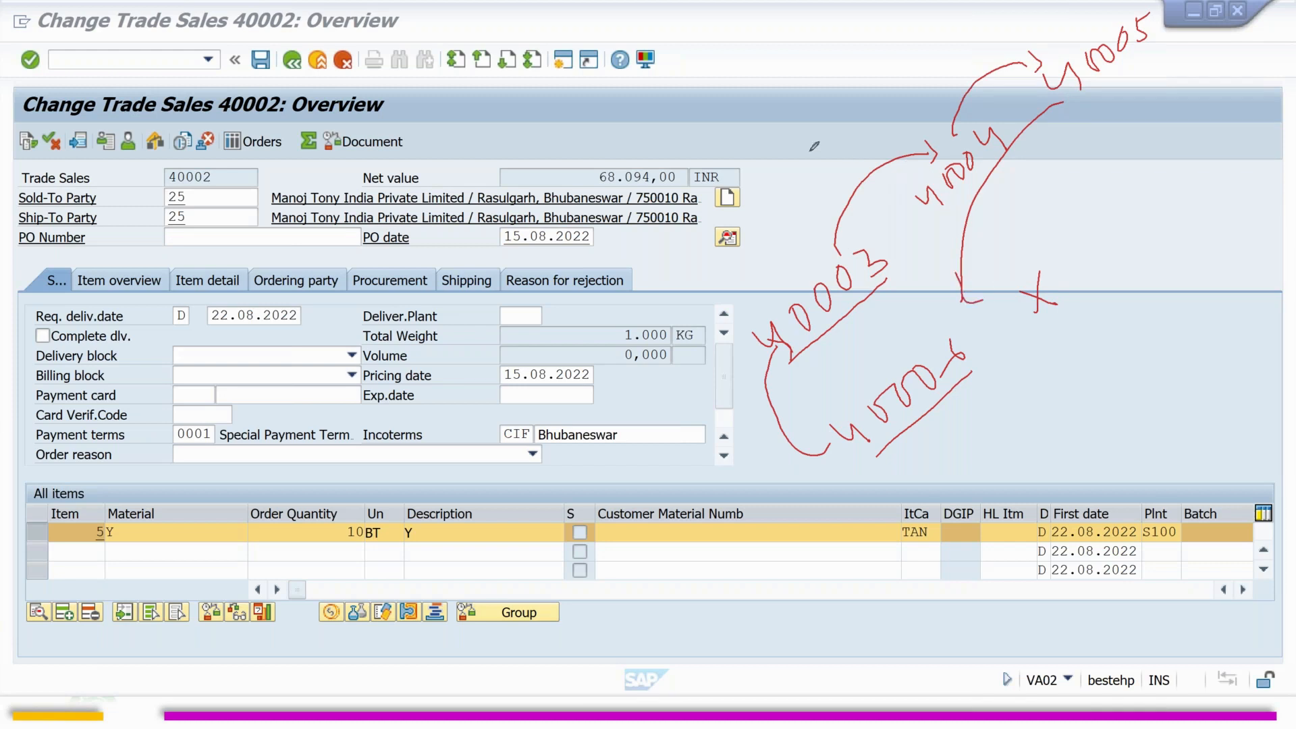
{"action": "key", "text": "Escape"}
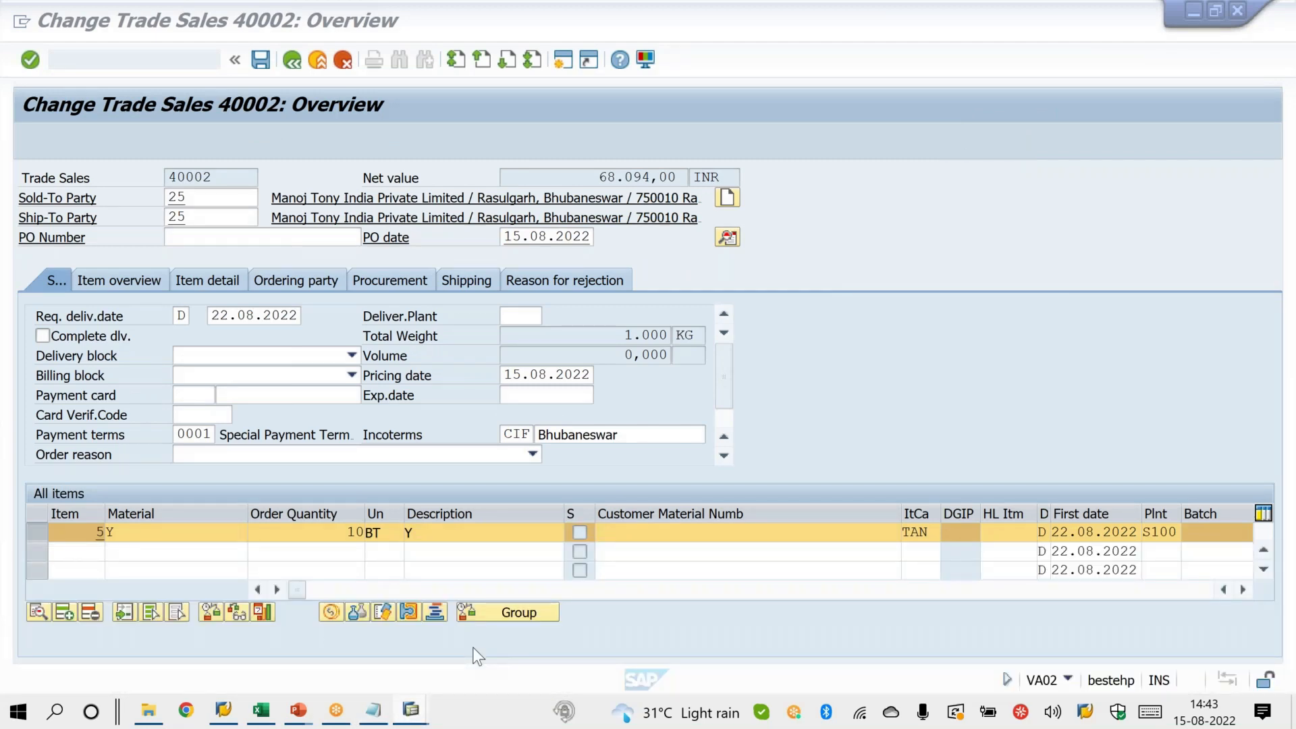
Return to number range object RV_BELEG and save it again with the No rolling option on.
{"action": "key", "text": "alt+Tab"}
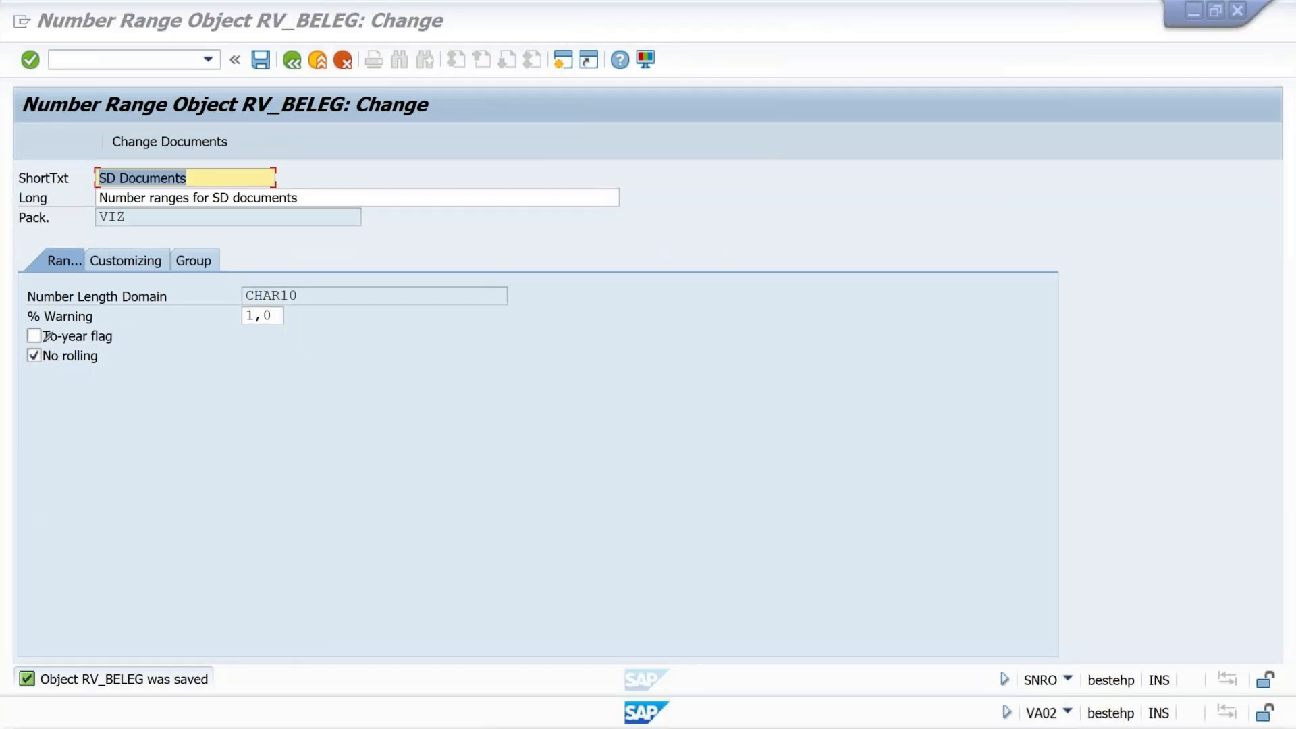
{"action": "left_click_drag", "start_coordinate": [32, 347], "coordinate": [15, 356]}
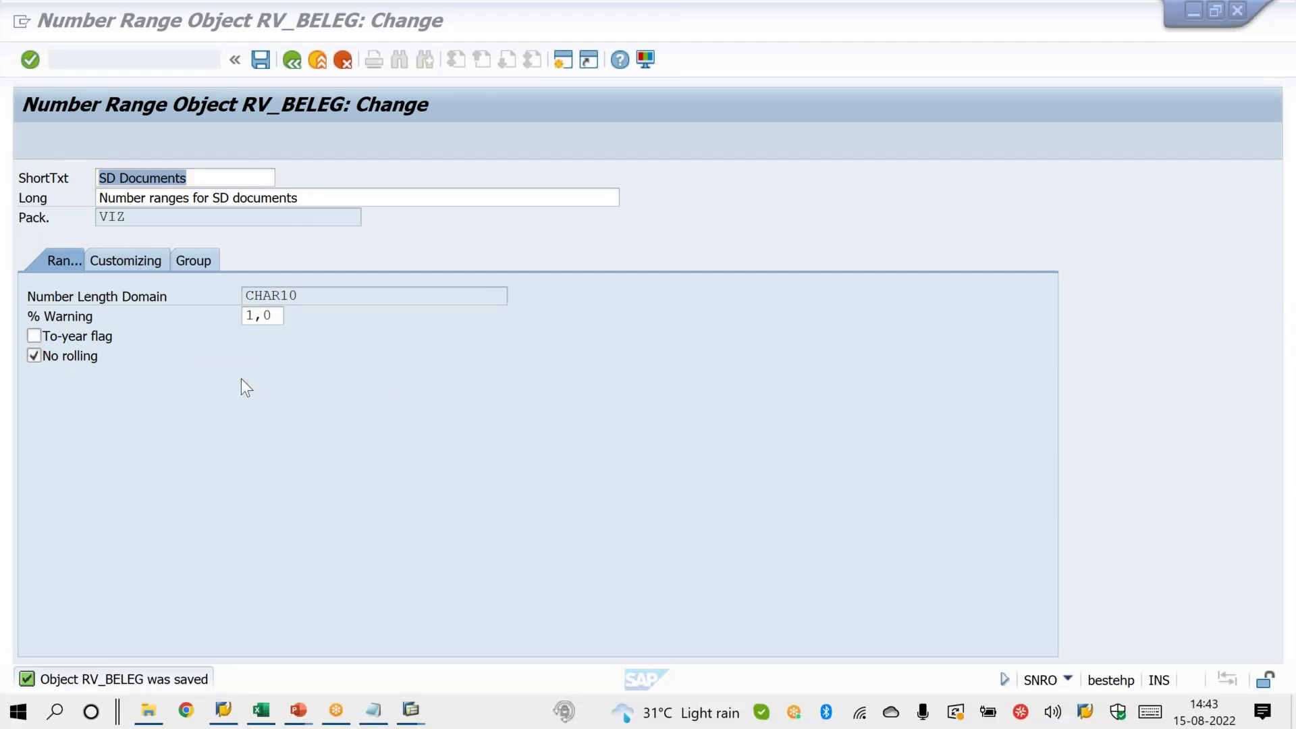
{"action": "left_click", "coordinate": [261, 57]}
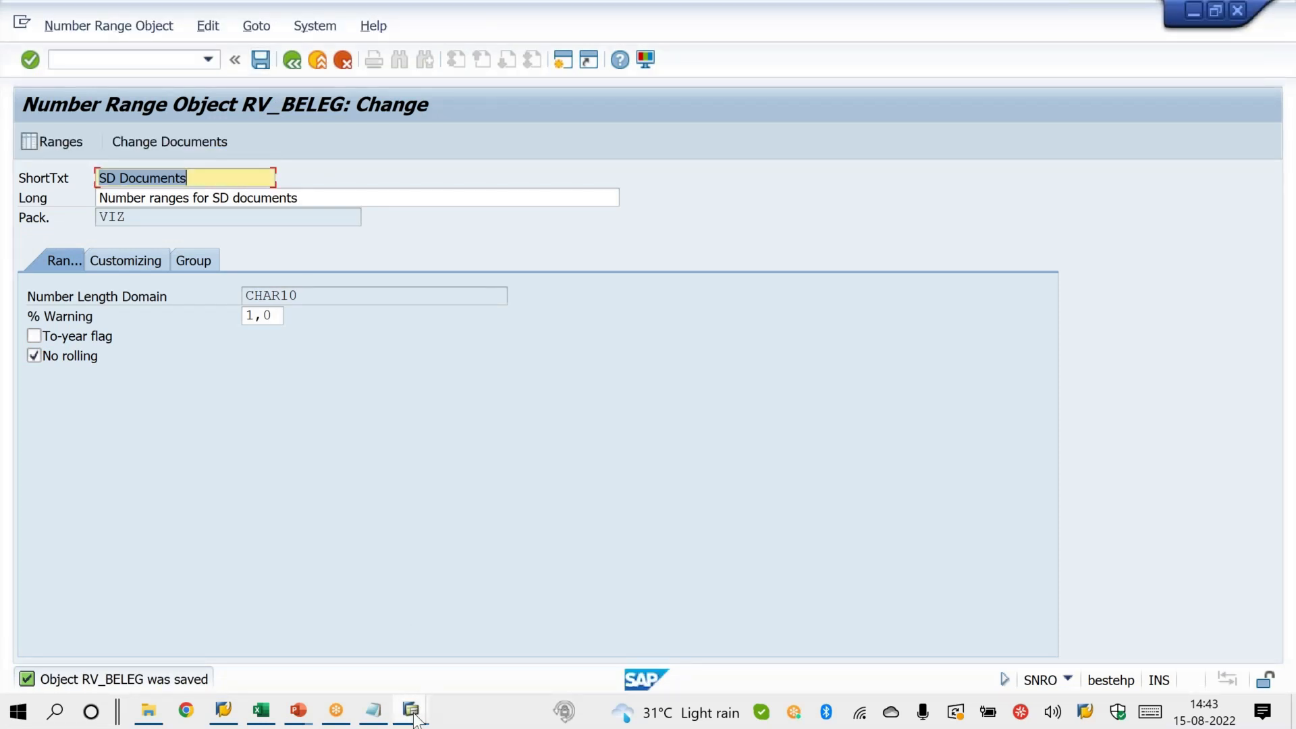
Switch to the sales order session and start creating a new Trade Sales order with transaction VA01.
{"action": "mouse_move", "coordinate": [412, 712]}
{"action": "left_click", "coordinate": [949, 665]}
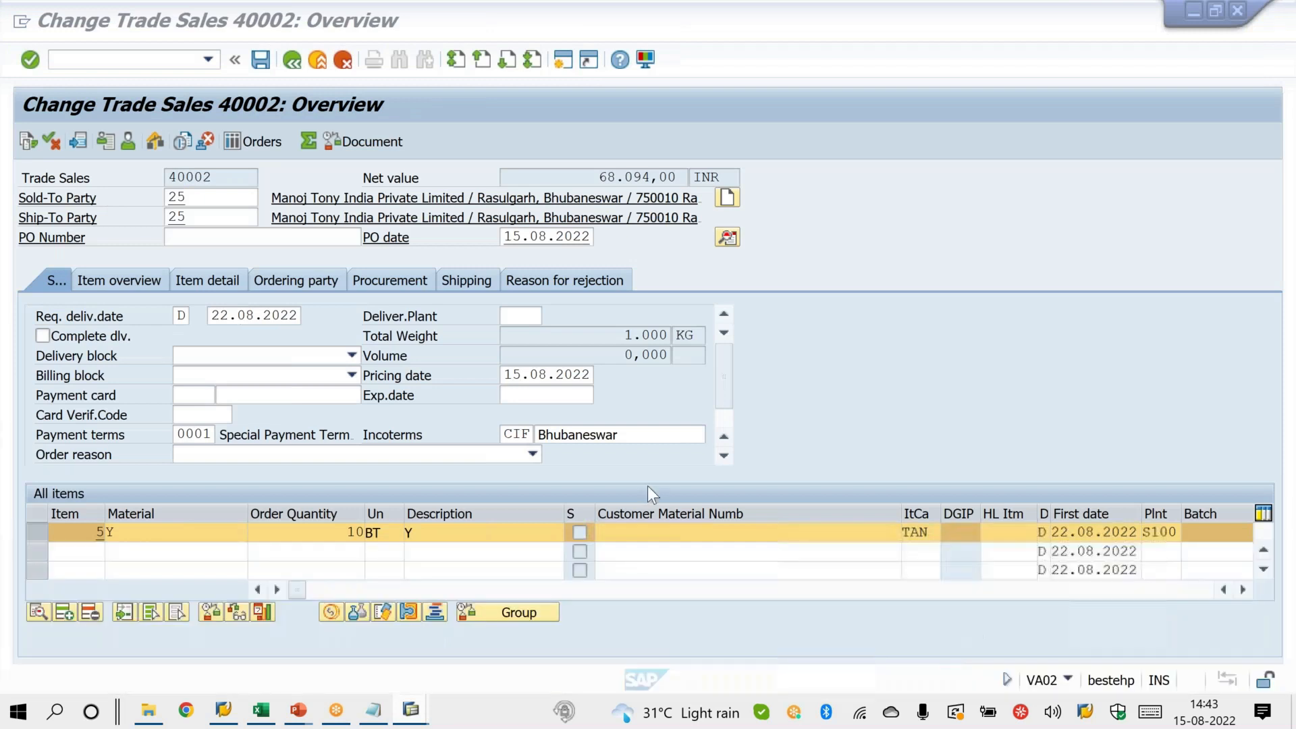
{"action": "left_click", "coordinate": [104, 62]}
{"action": "type", "text": "/"}
{"action": "type", "text": "1"}
{"action": "key", "text": "Return"}
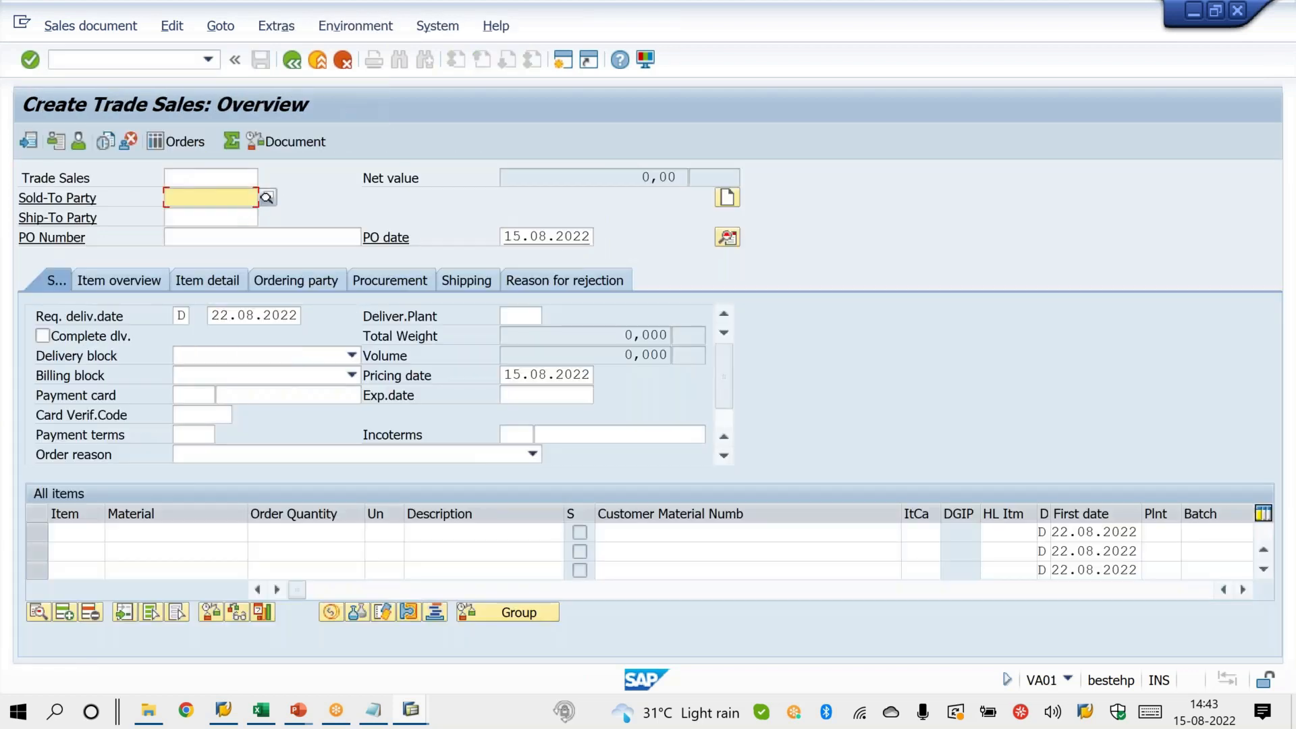
Enter the sold-to party number and material Y with order quantity 1, and save the Trade Sales order.
{"action": "type", "text": "25"}
{"action": "key", "text": "Return"}
{"action": "key", "text": "Tab"}
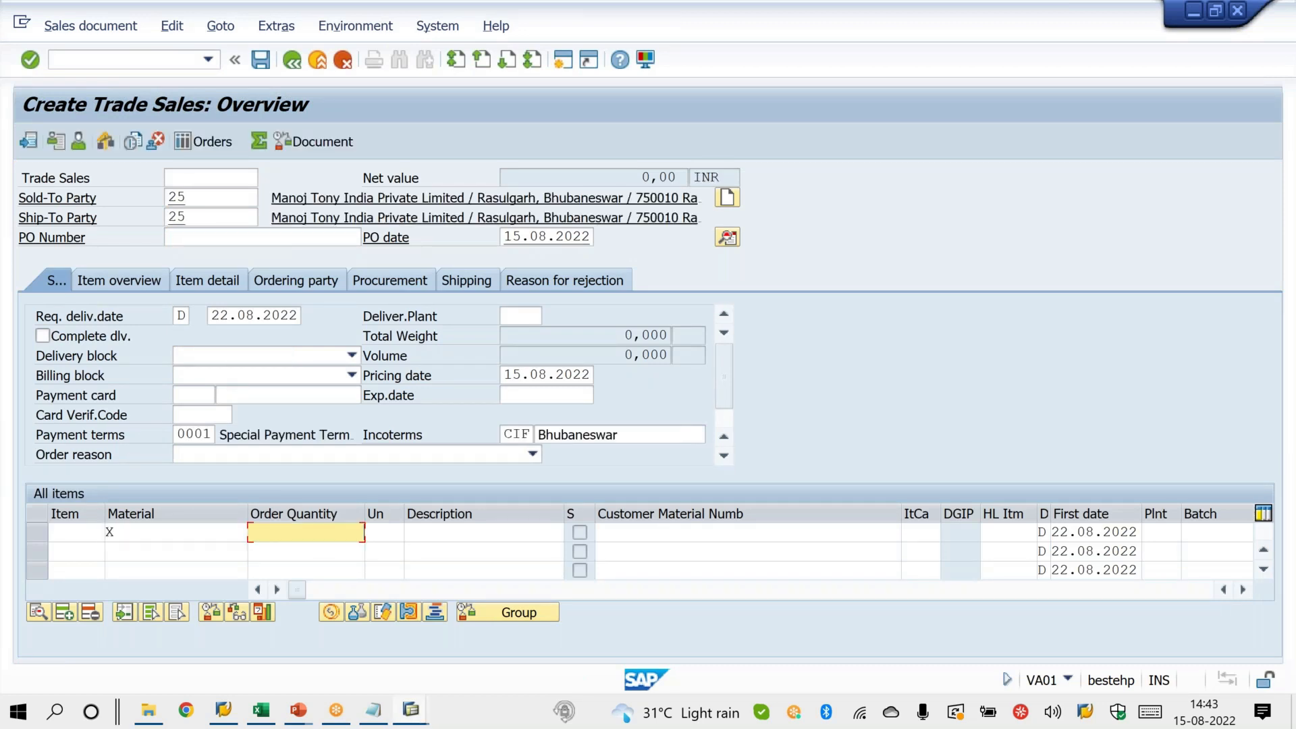
{"action": "double_click", "coordinate": [136, 536]}
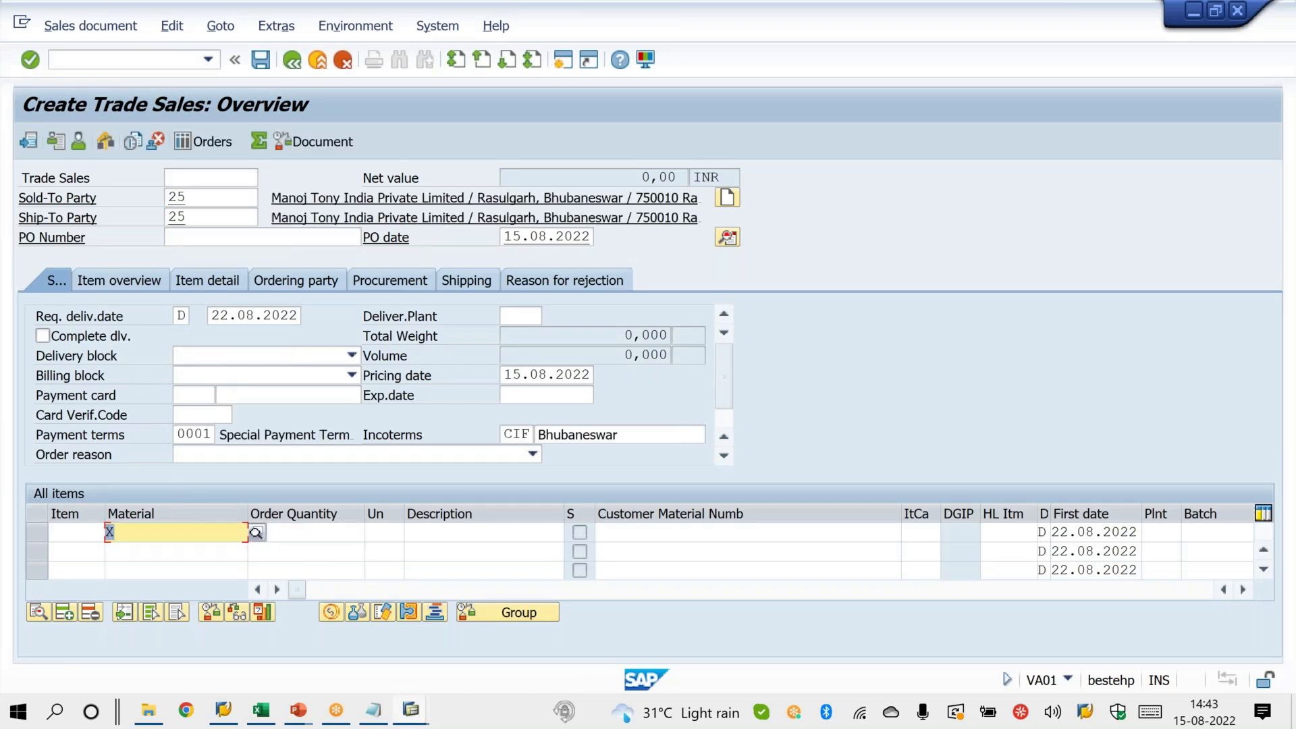
{"action": "type", "text": "Y"}
{"action": "key", "text": "Tab"}
{"action": "type", "text": "1"}
{"action": "key", "text": "Return"}
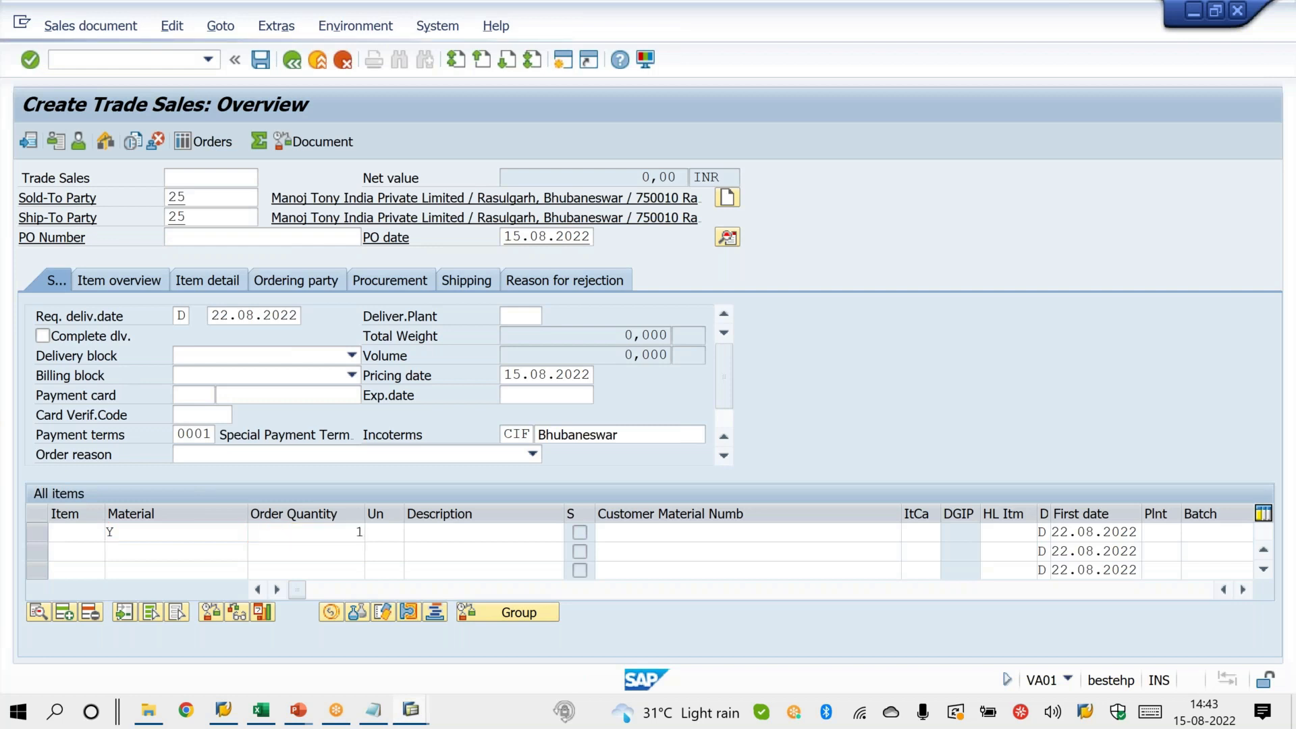
{"action": "key", "text": "ctrl+s"}
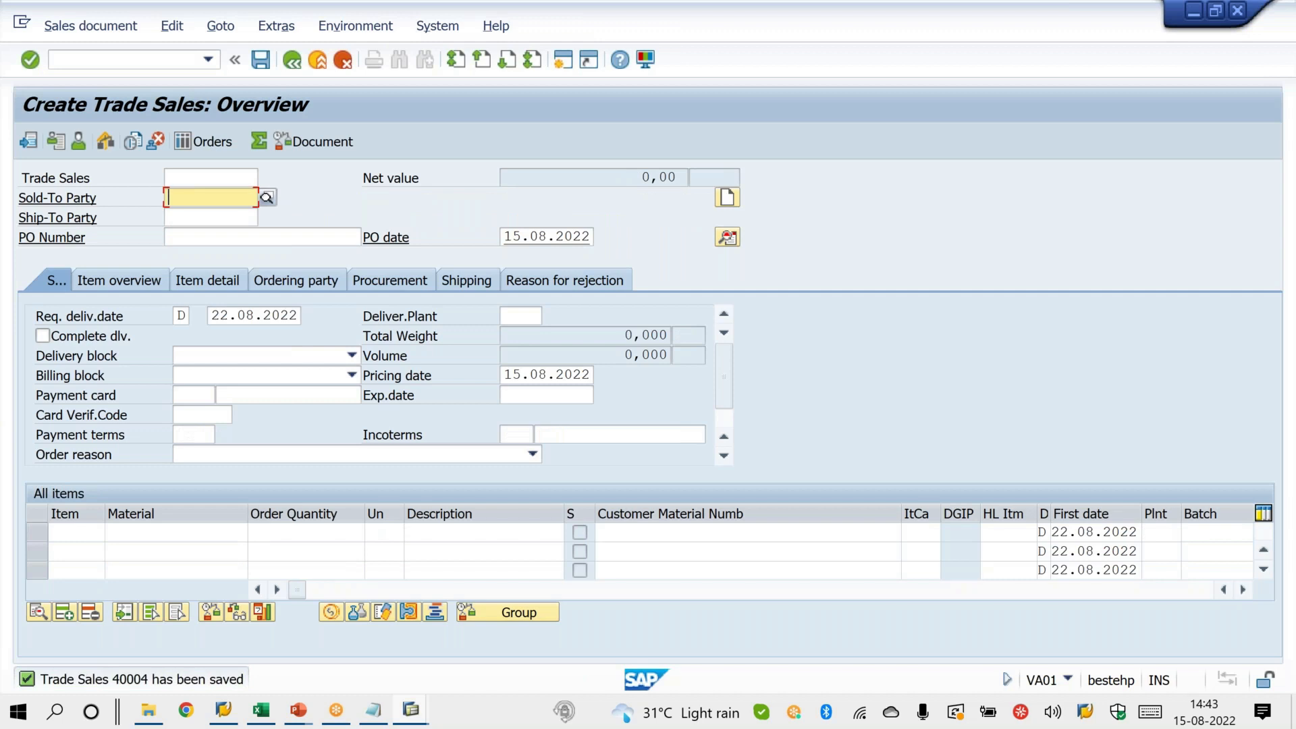
Create and save a second Trade Sales order for the same sold-to party with material Y, quantity 1.
{"action": "left_click", "coordinate": [197, 200]}
{"action": "type", "text": "25"}
{"action": "key", "text": "Return"}
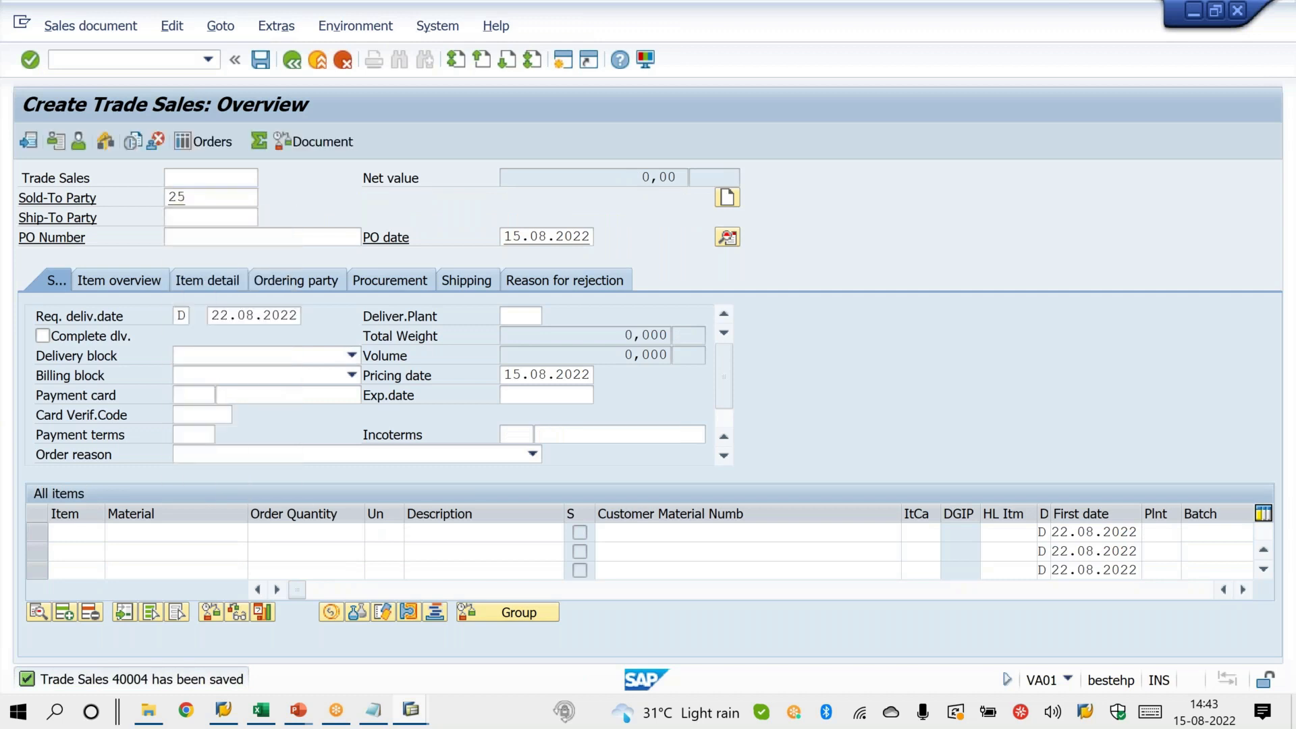
{"action": "key", "text": "Down"}
{"action": "key", "text": "Down"}
{"action": "key", "text": "Tab"}
{"action": "type", "text": "1"}
{"action": "key", "text": "Return"}
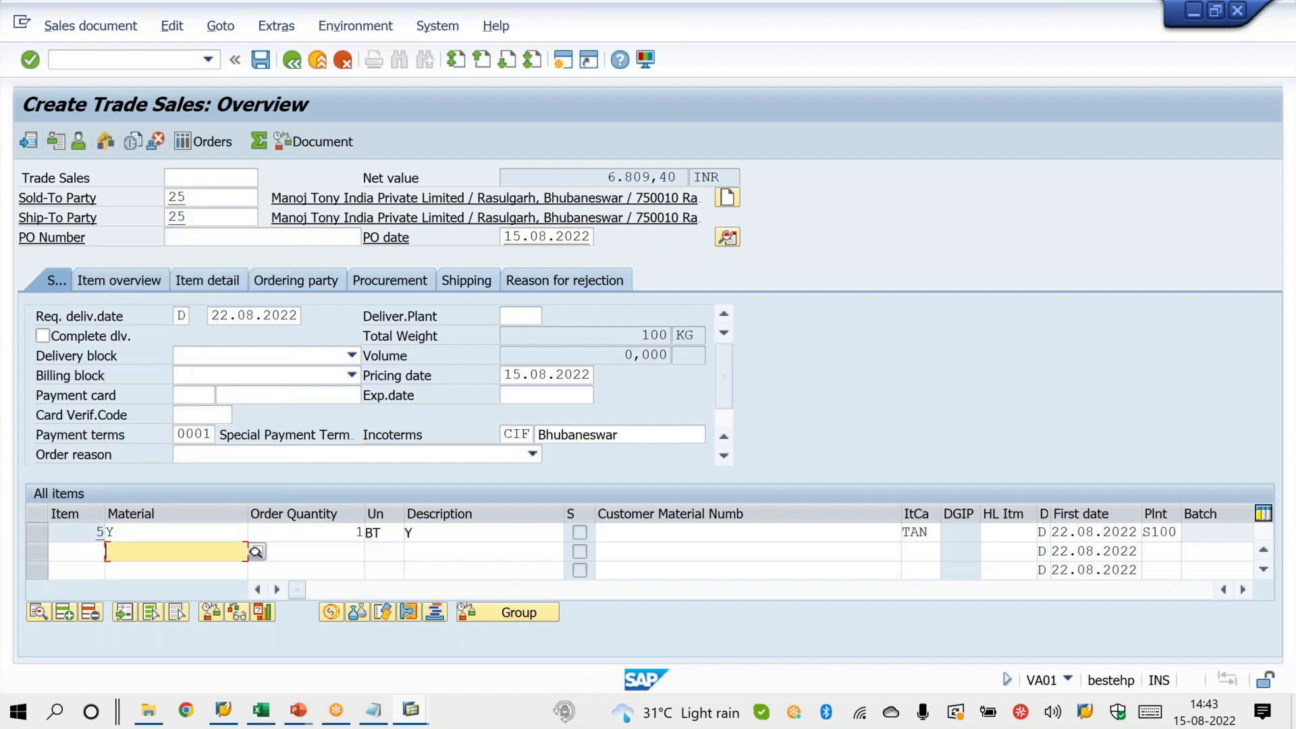
{"action": "key", "text": "ctrl+s"}
Create a third Trade Sales order with the same customer, material Y and quantity 1, save it and acknowledge the information message.
{"action": "key", "text": "Down"}
{"action": "key", "text": "Down"}
{"action": "key", "text": "Return"}
{"action": "key", "text": "Return"}
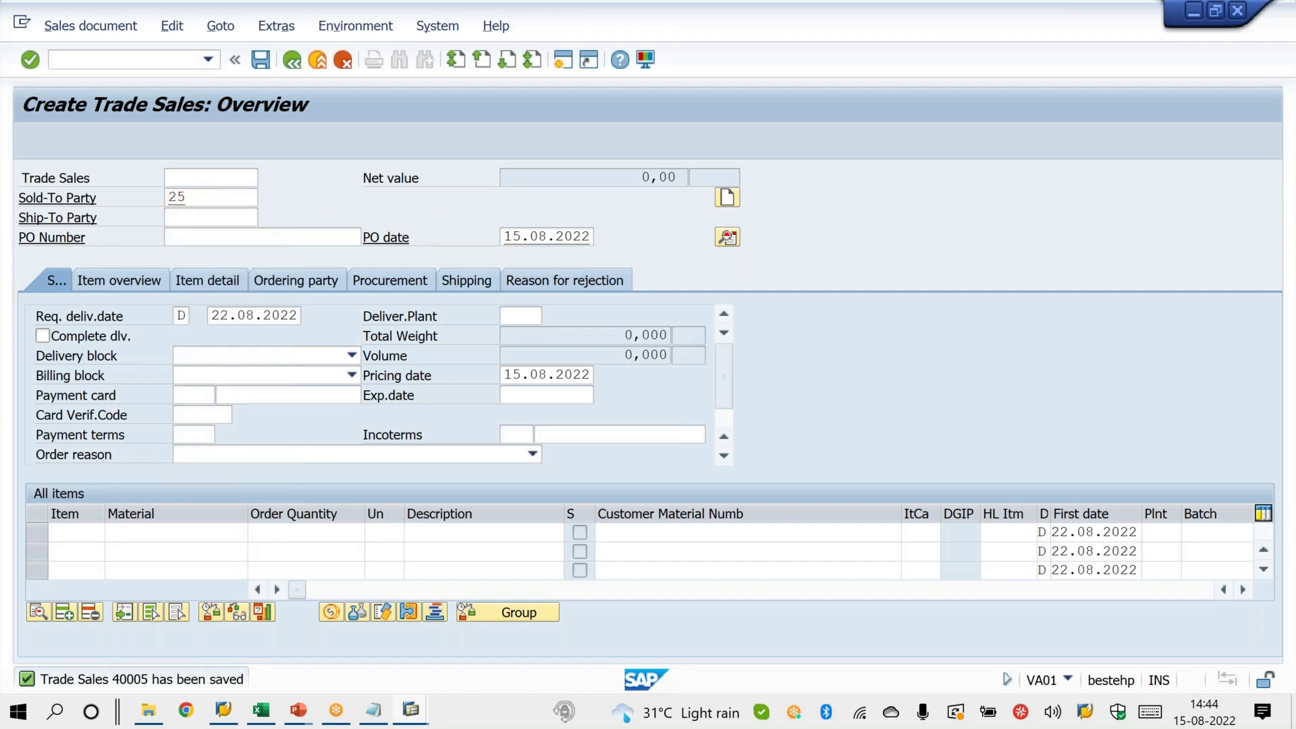
{"action": "key", "text": "Down"}
{"action": "key", "text": "Down"}
{"action": "key", "text": "Return"}
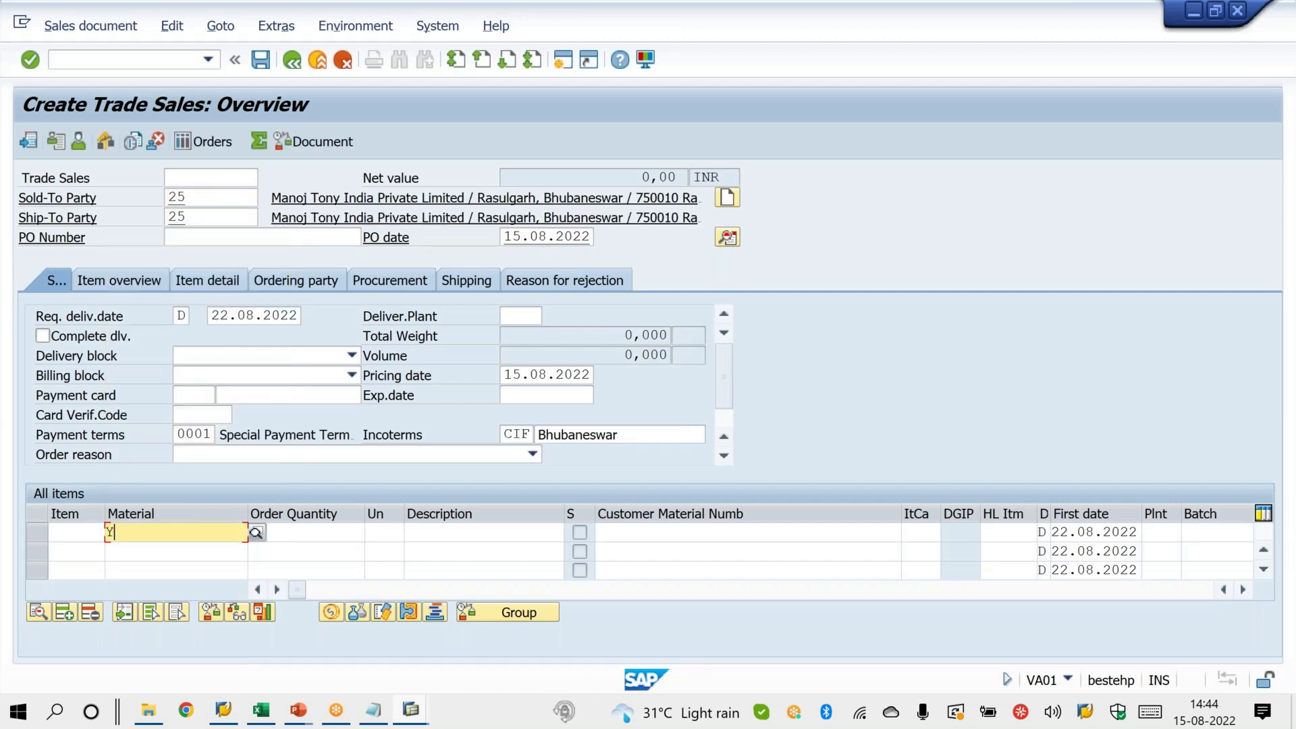
{"action": "key", "text": "Tab"}
{"action": "key", "text": "Return"}
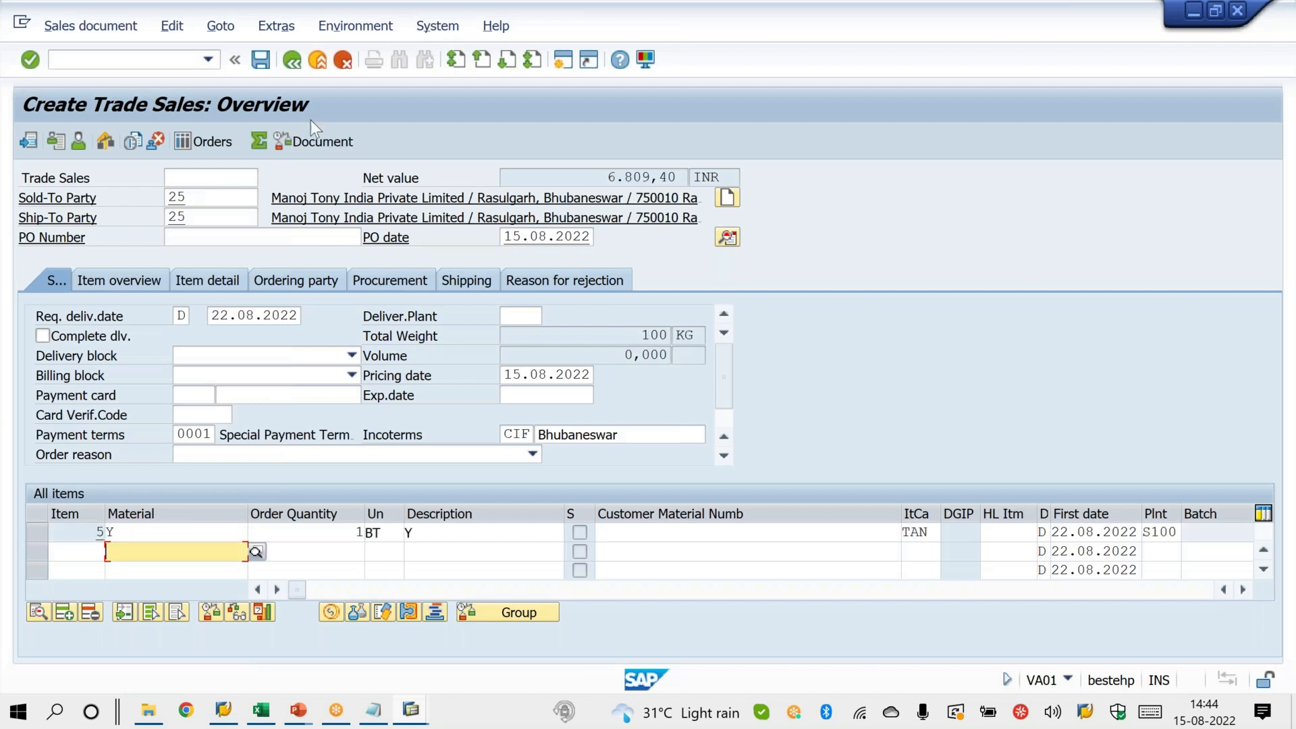
{"action": "left_click", "coordinate": [260, 60]}
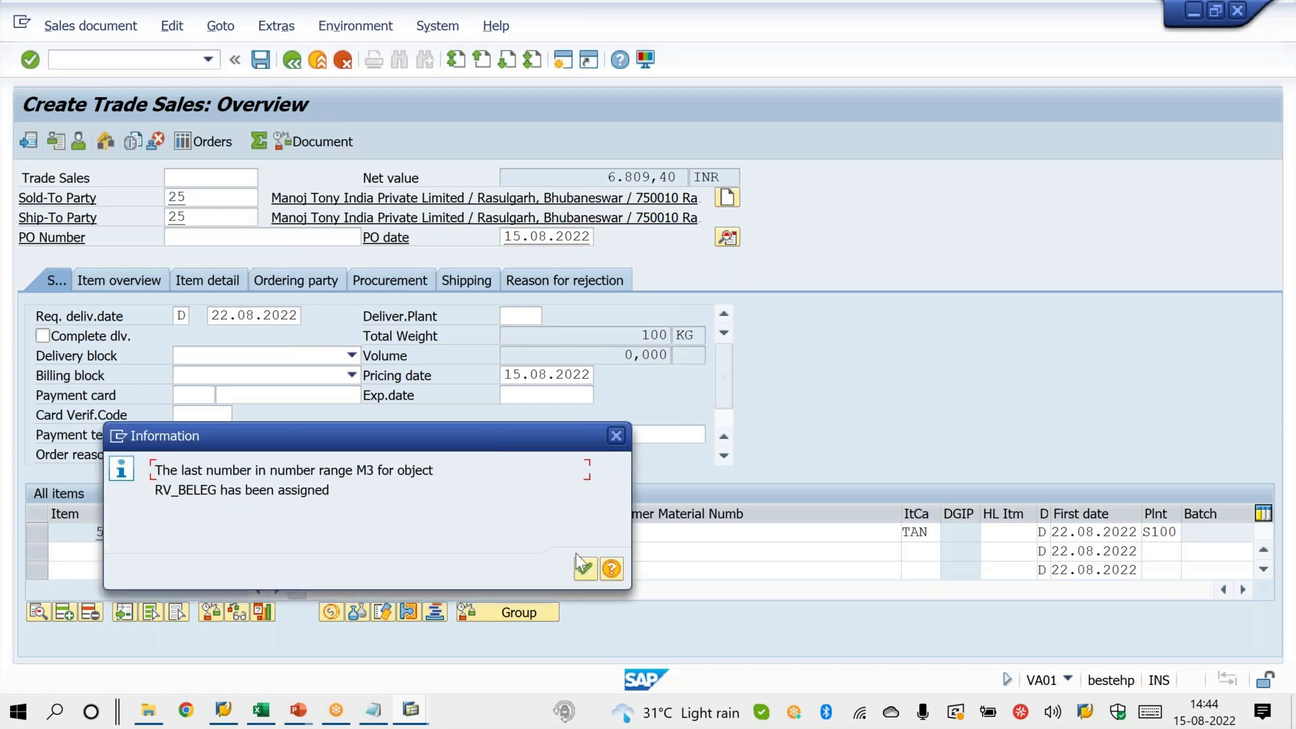
{"action": "left_click", "coordinate": [586, 569]}
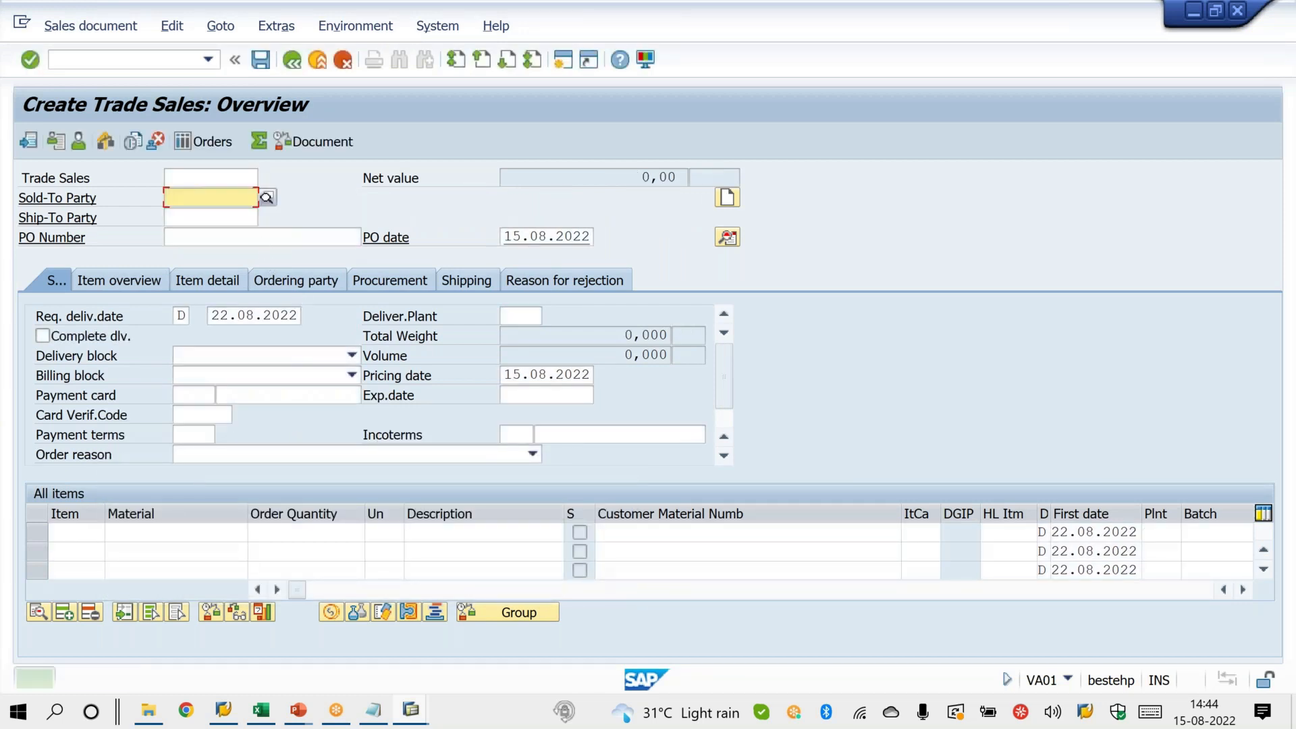
Try to save a fourth Trade Sales order for the same sold-to party with material Y, quantity 1.
{"action": "key", "text": "Down"}
{"action": "key", "text": "Down"}
{"action": "key", "text": "Return"}
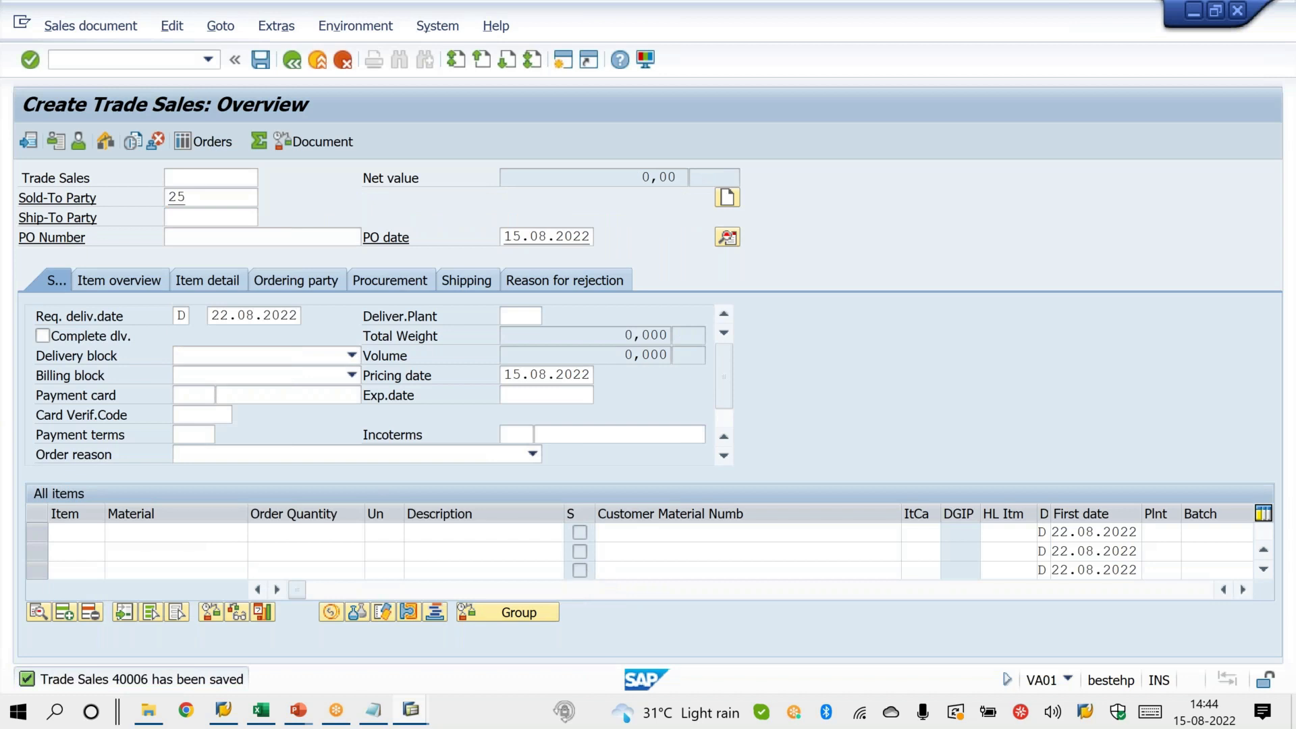
{"action": "key", "text": "Return"}
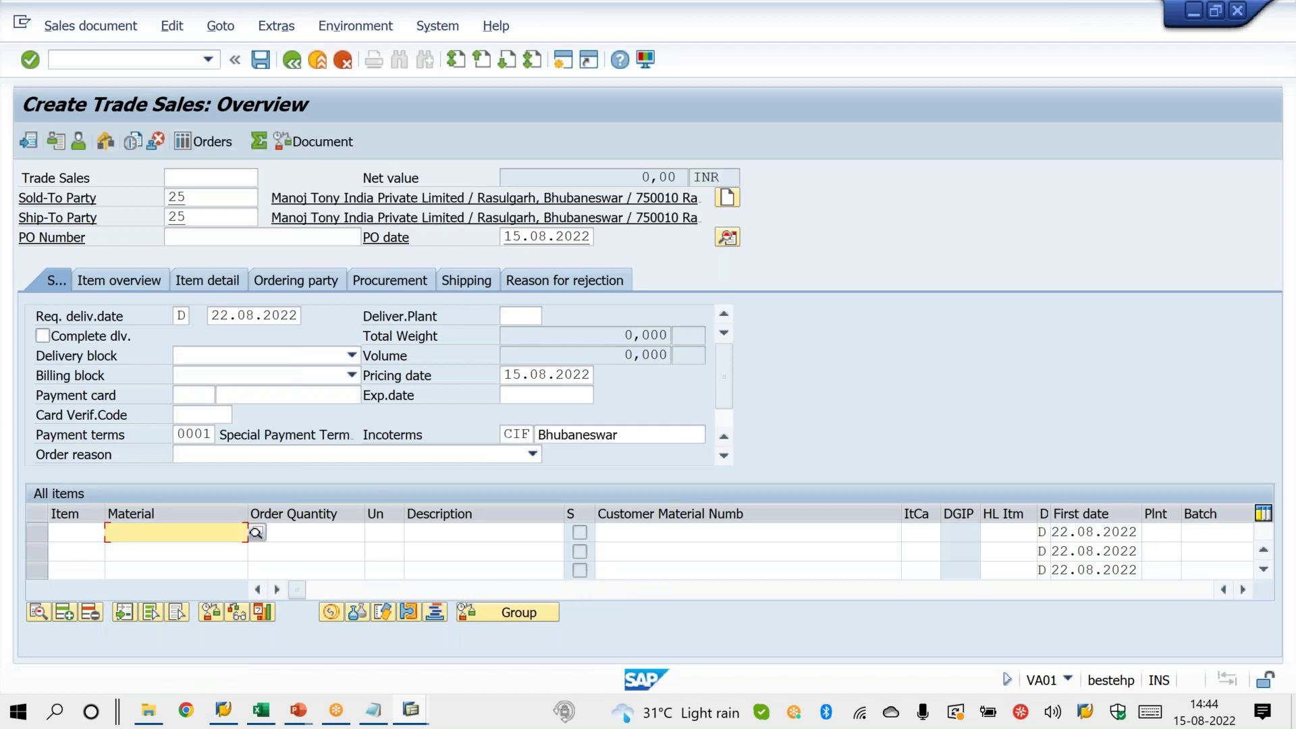
{"action": "type", "text": "Y"}
{"action": "key", "text": "Tab"}
{"action": "type", "text": "1"}
{"action": "key", "text": "Return"}
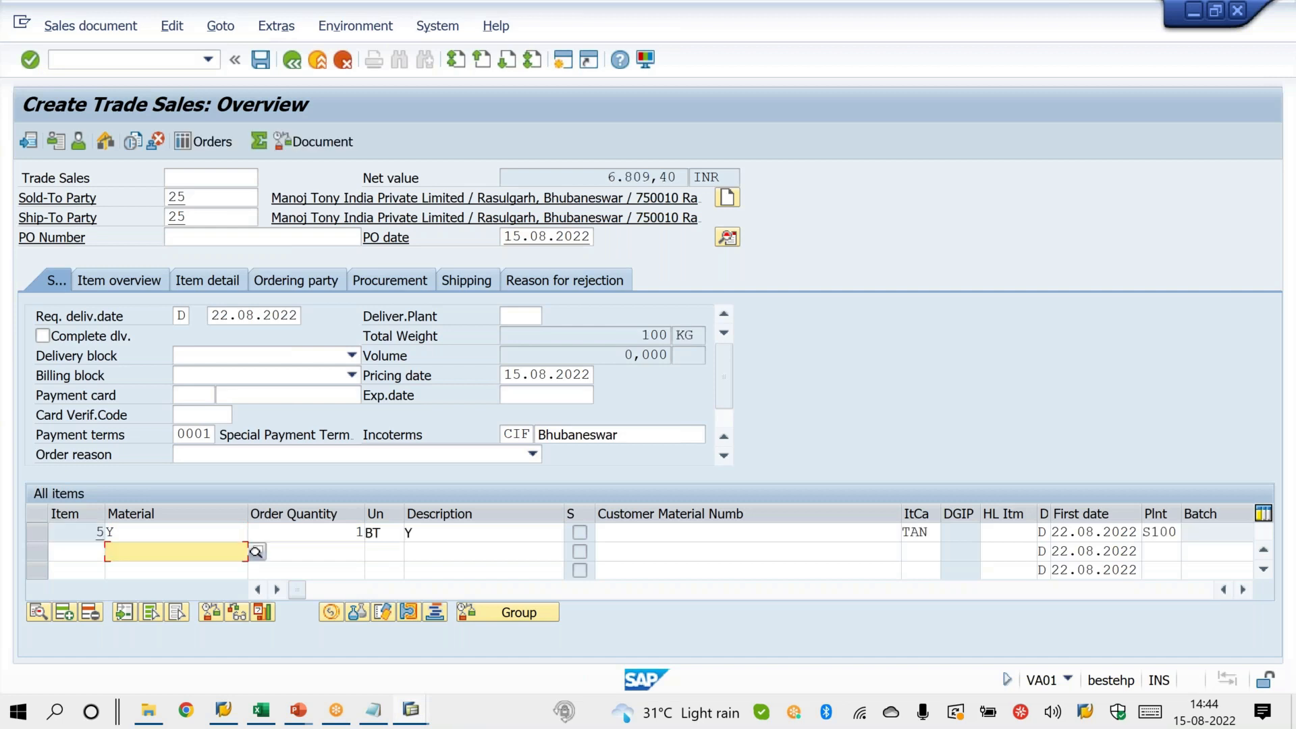
{"action": "key", "text": "ctrl+s"}
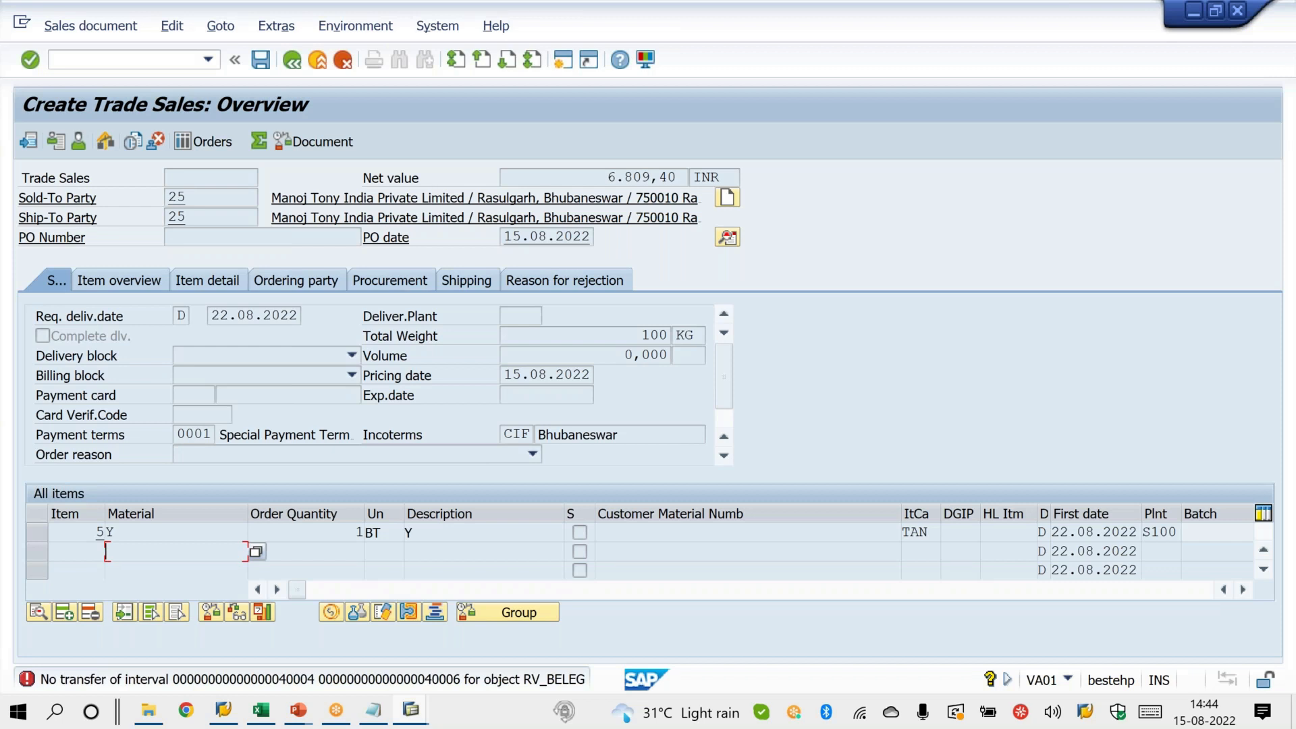
Circle the interval limits 40004 and 40006 in the status message with the pen, and clear the marks.
{"action": "left_click", "coordinate": [844, 28]}
{"action": "left_click", "coordinate": [852, 57]}
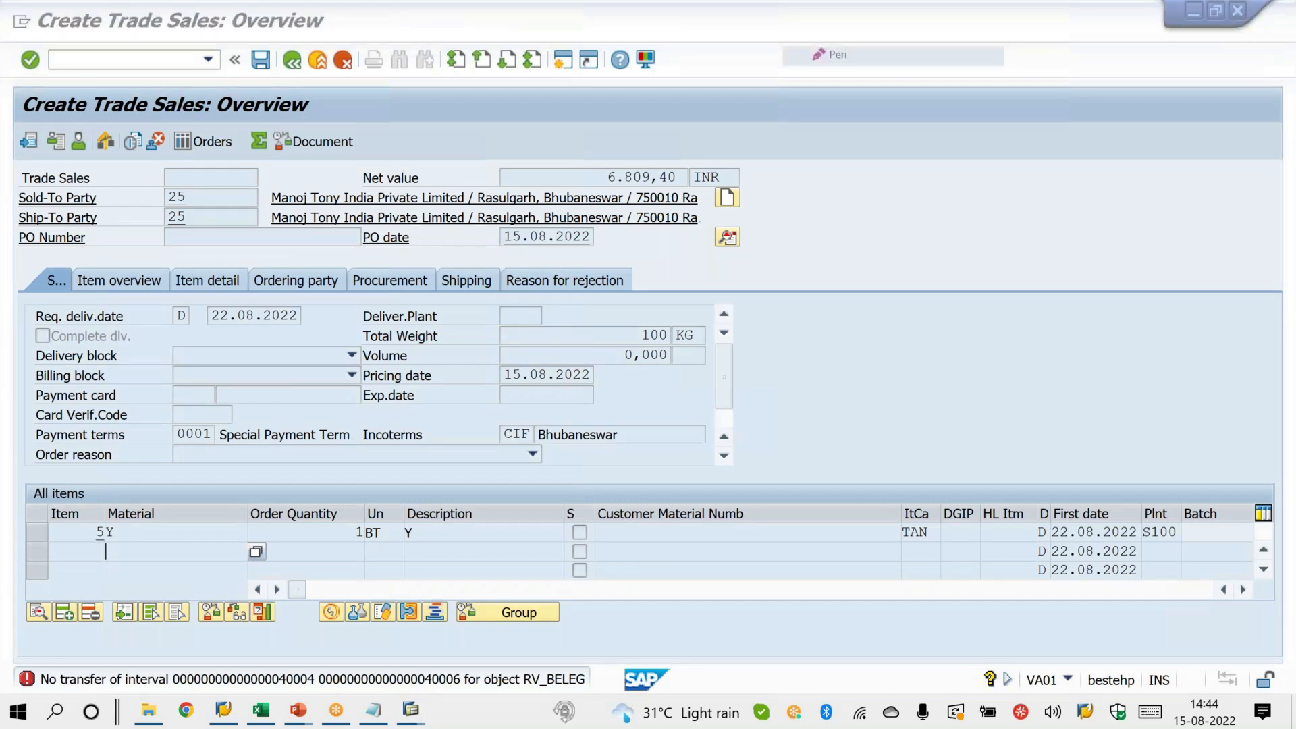
{"action": "left_click_drag", "start_coordinate": [304, 648], "coordinate": [296, 647]}
{"action": "mouse_move", "coordinate": [466, 643]}
{"action": "left_mouse_down"}
{"action": "mouse_move", "coordinate": [437, 701]}
{"action": "mouse_move", "coordinate": [472, 645]}
{"action": "left_mouse_up"}
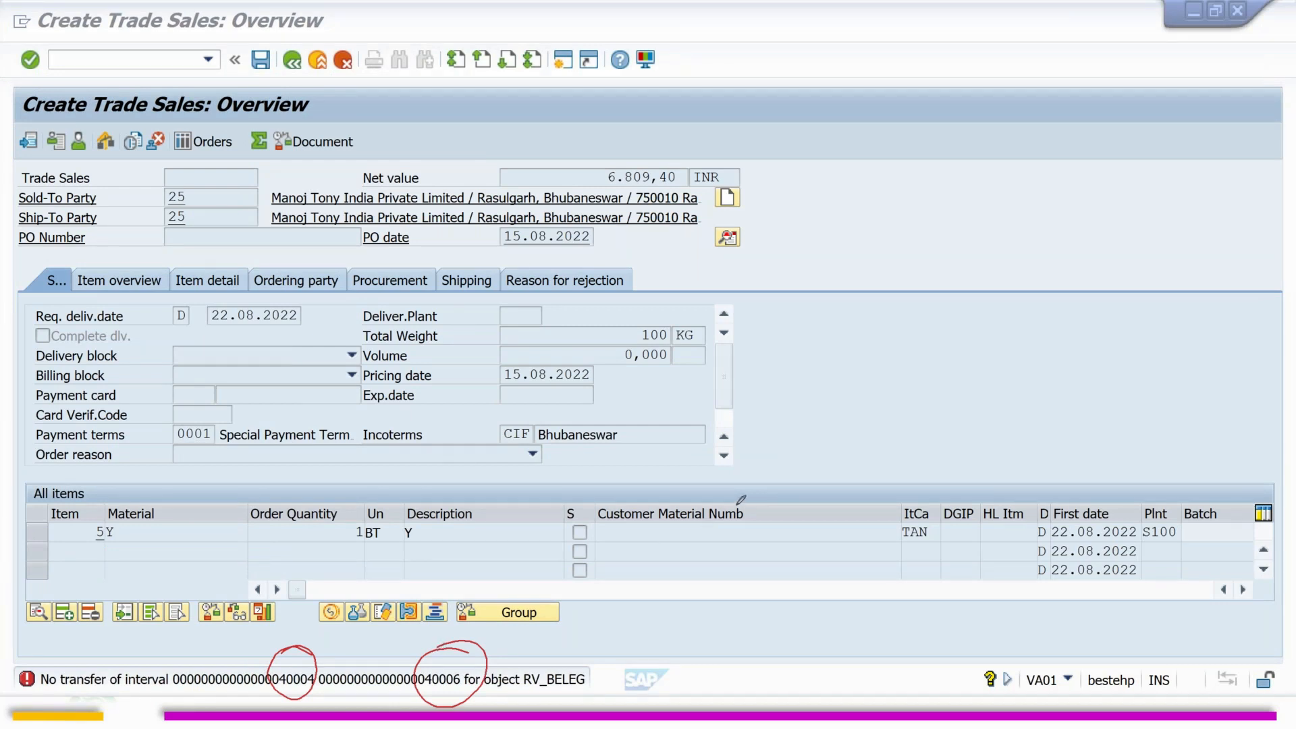
{"action": "key", "text": "Escape"}
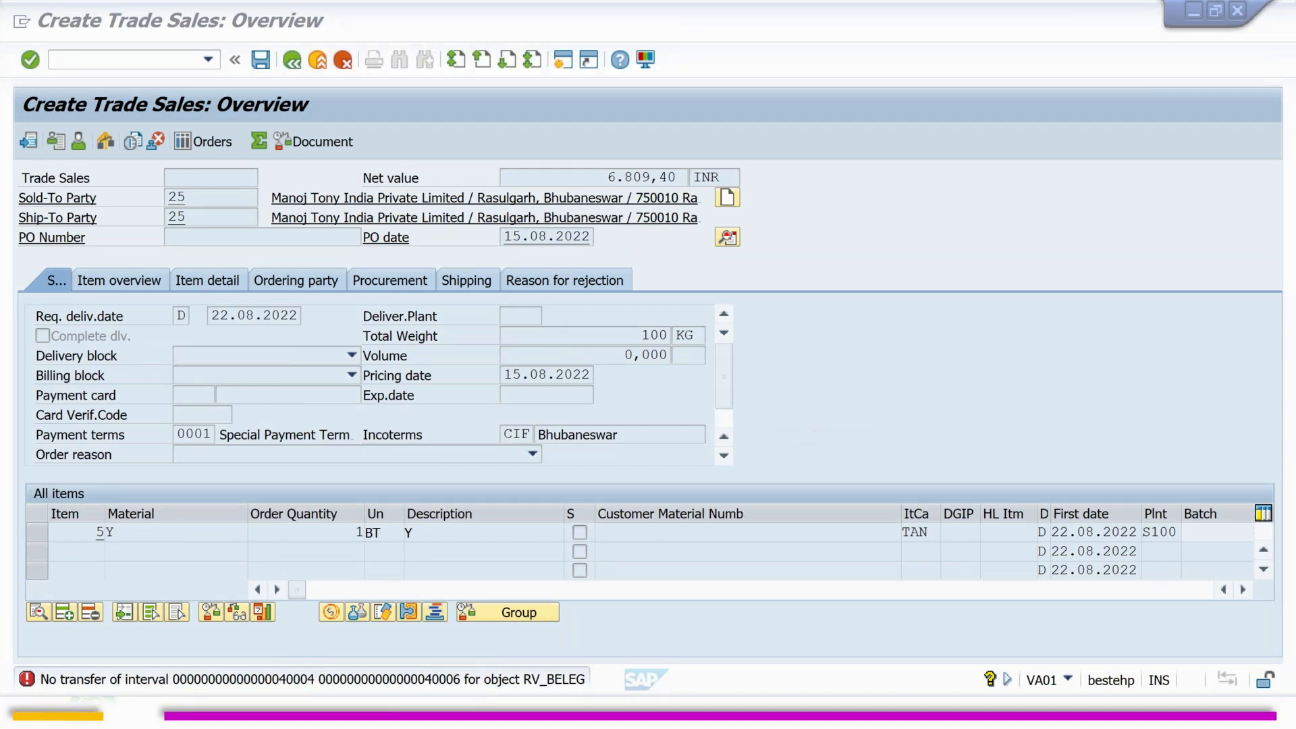
{"action": "key", "text": "Escape"}
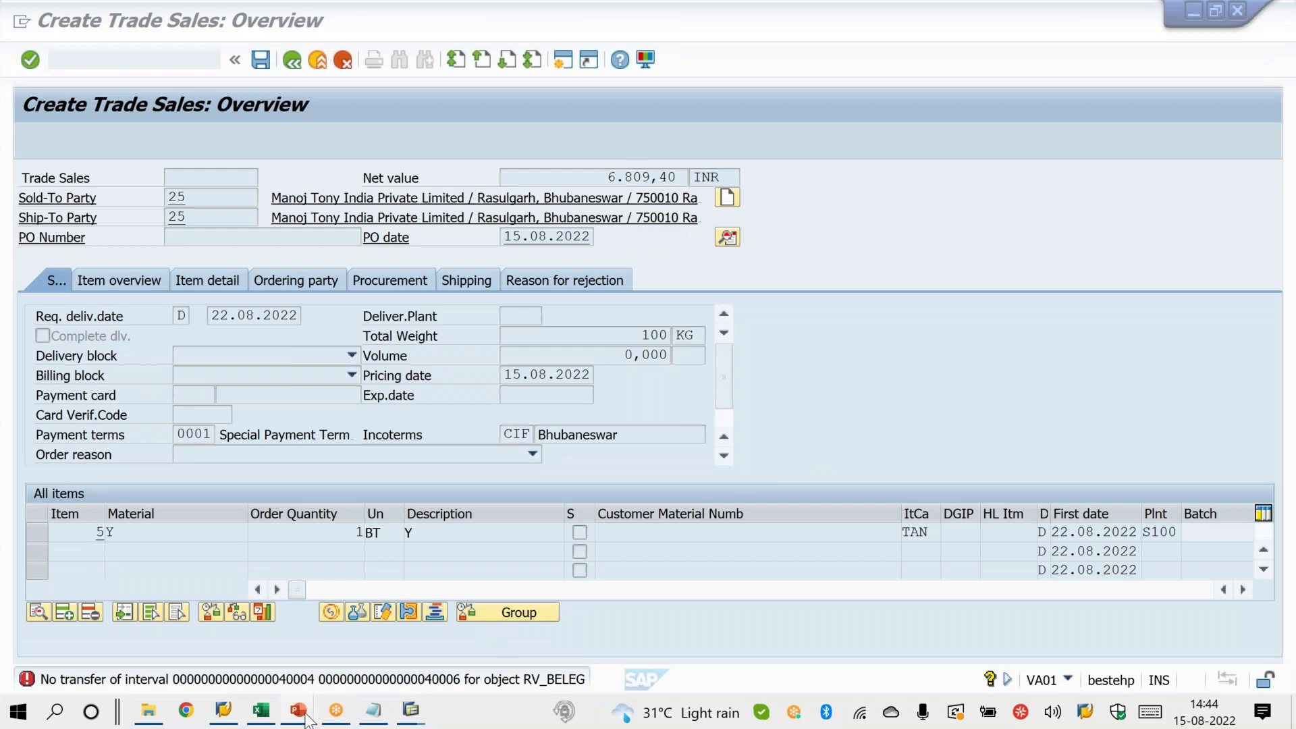
Switch to the PowerPoint slide show on the No Rolling option and advance it.
{"action": "mouse_move", "coordinate": [305, 719]}
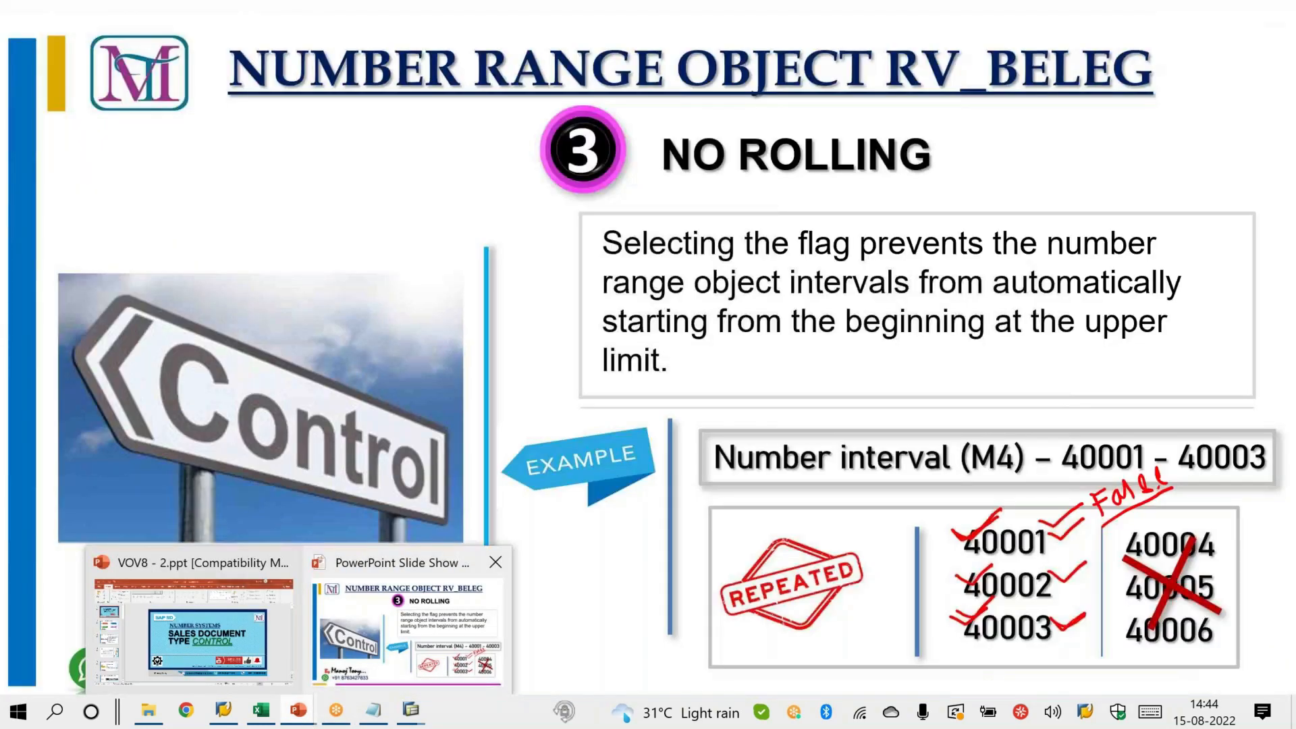
{"action": "left_click", "coordinate": [420, 678]}
{"action": "key", "text": "Right"}
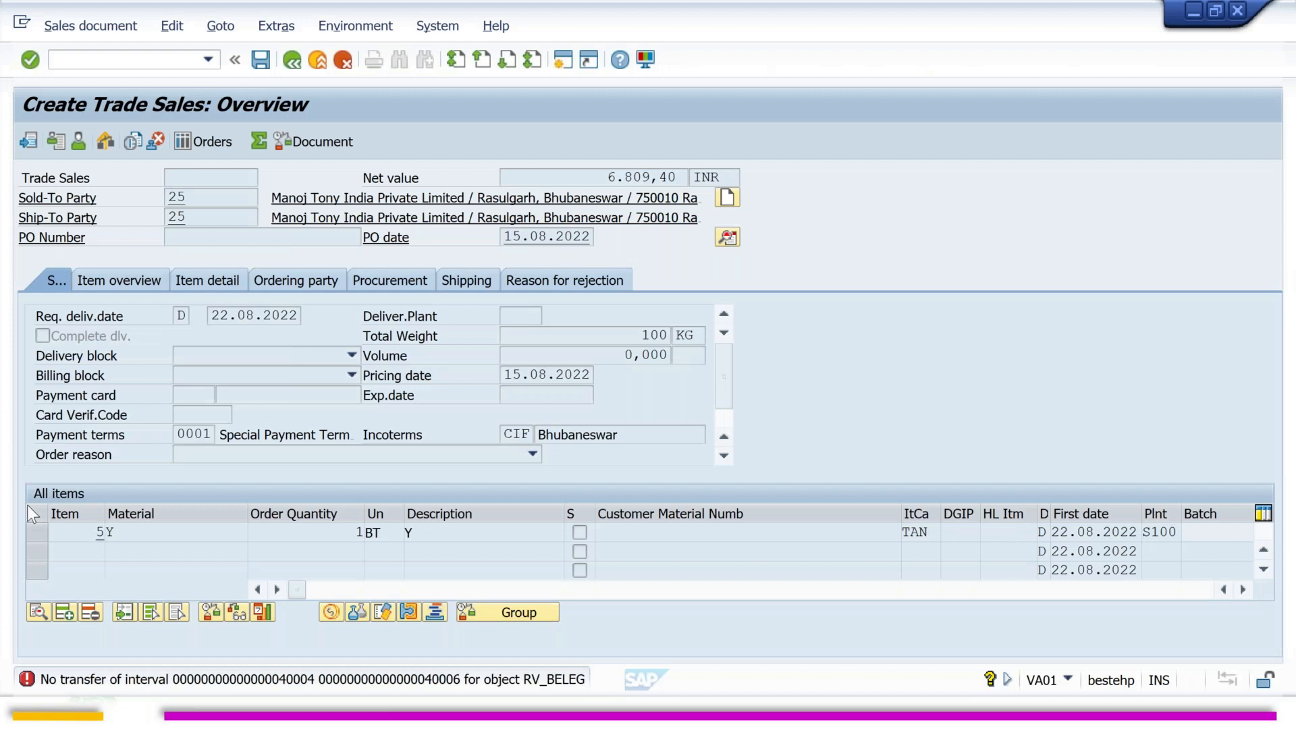
Start a goods receipt in transaction MB1C with movement type 561, plant TEST and storage location TEST.
{"action": "left_click", "coordinate": [108, 54]}
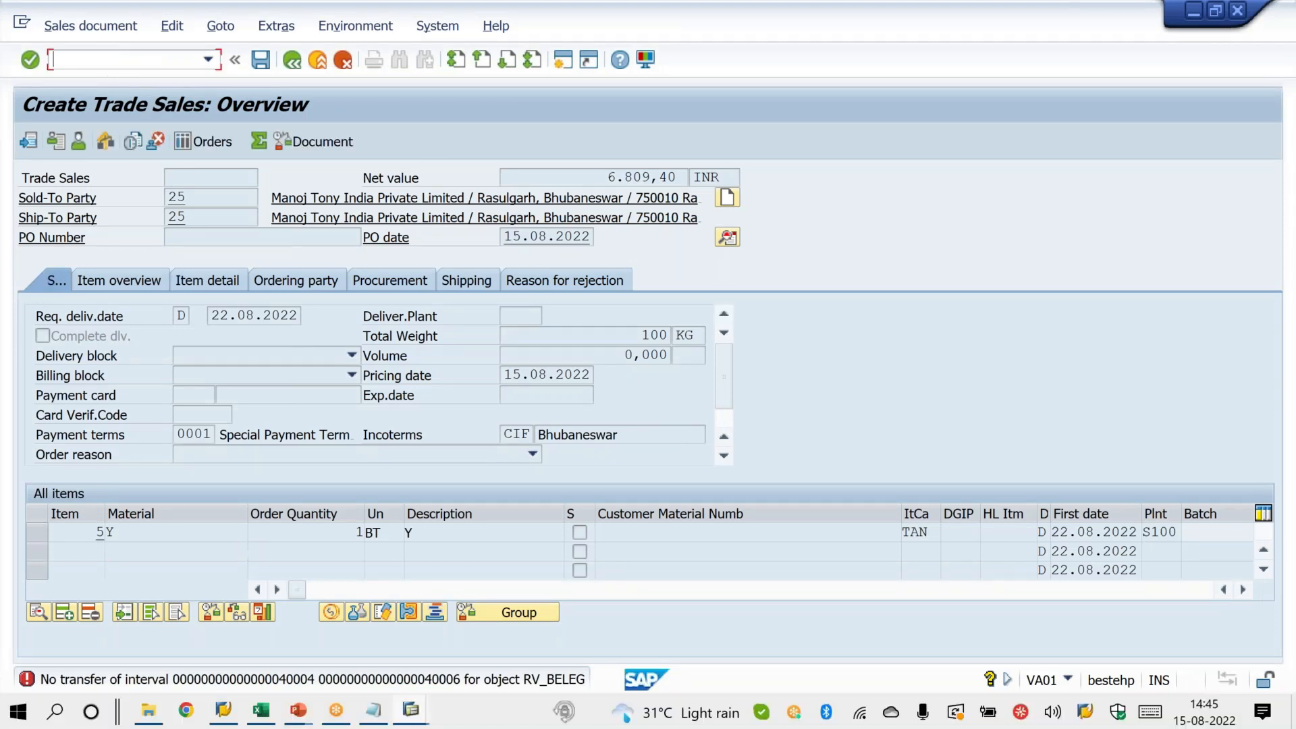
{"action": "type", "text": "/NMB1C"}
{"action": "key", "text": "Return"}
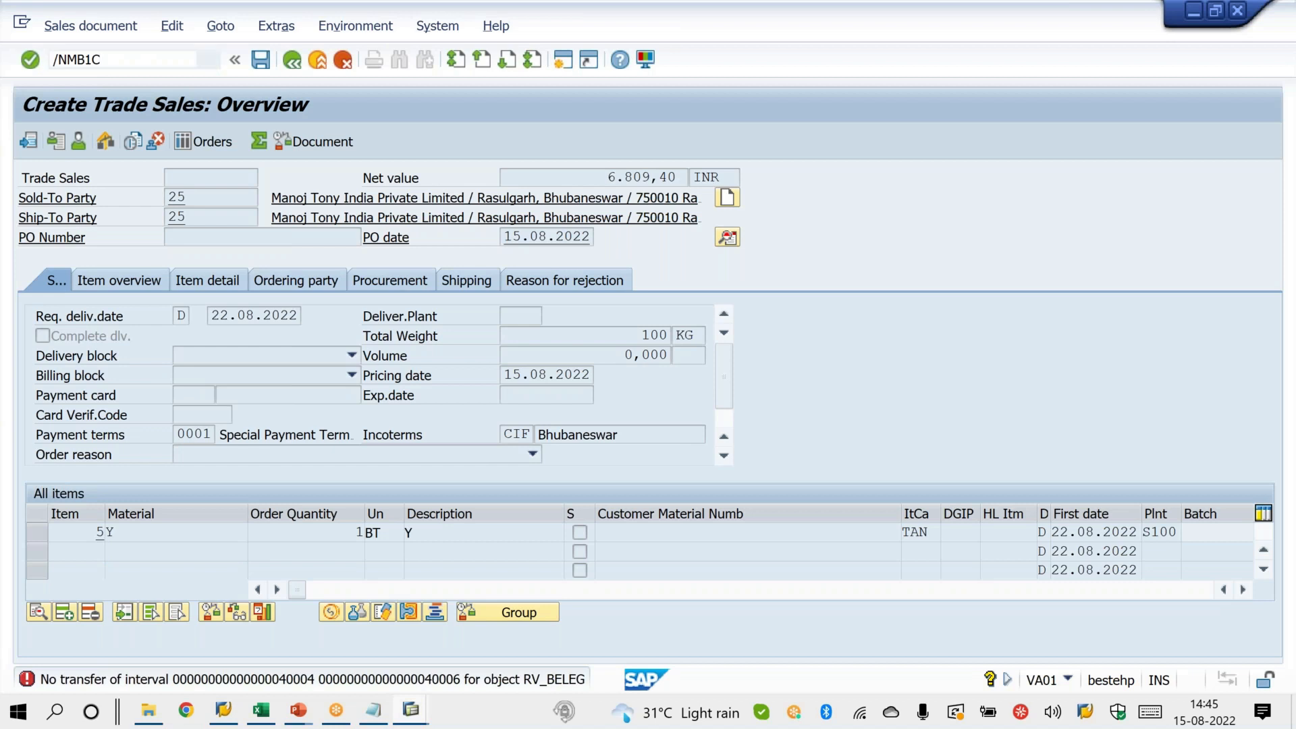
{"action": "key", "text": "Down"}
{"action": "key", "text": "Tab"}
{"action": "key", "text": "Tab"}
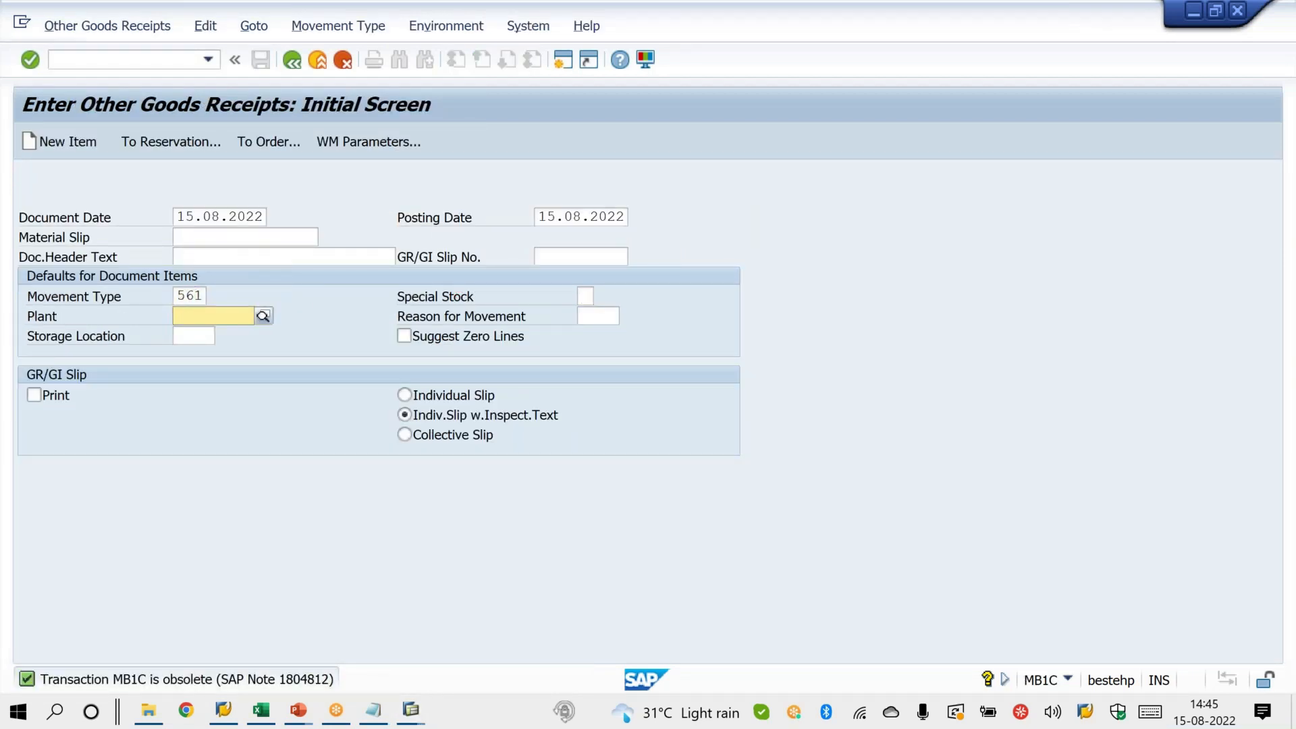
{"action": "key", "text": "Down"}
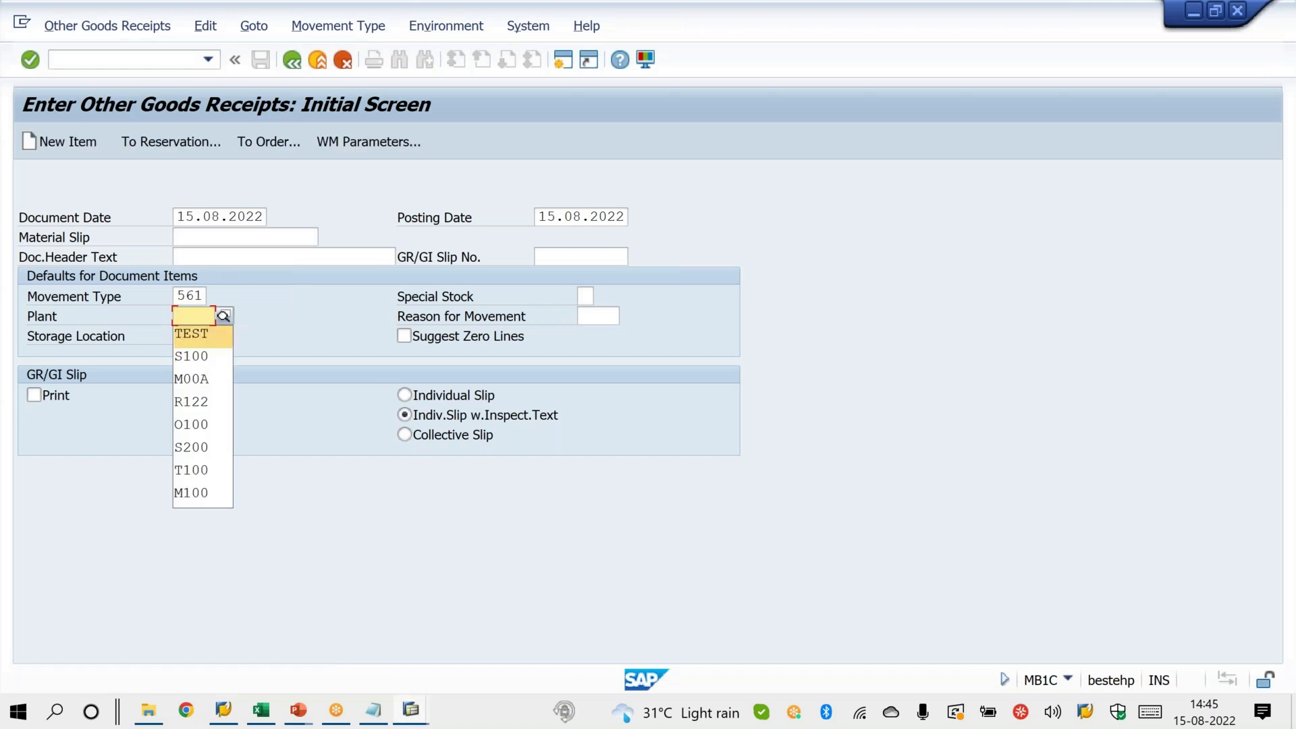
{"action": "key", "text": "Return"}
{"action": "key", "text": "Tab"}
{"action": "key", "text": "Down"}
{"action": "key", "text": "Return"}
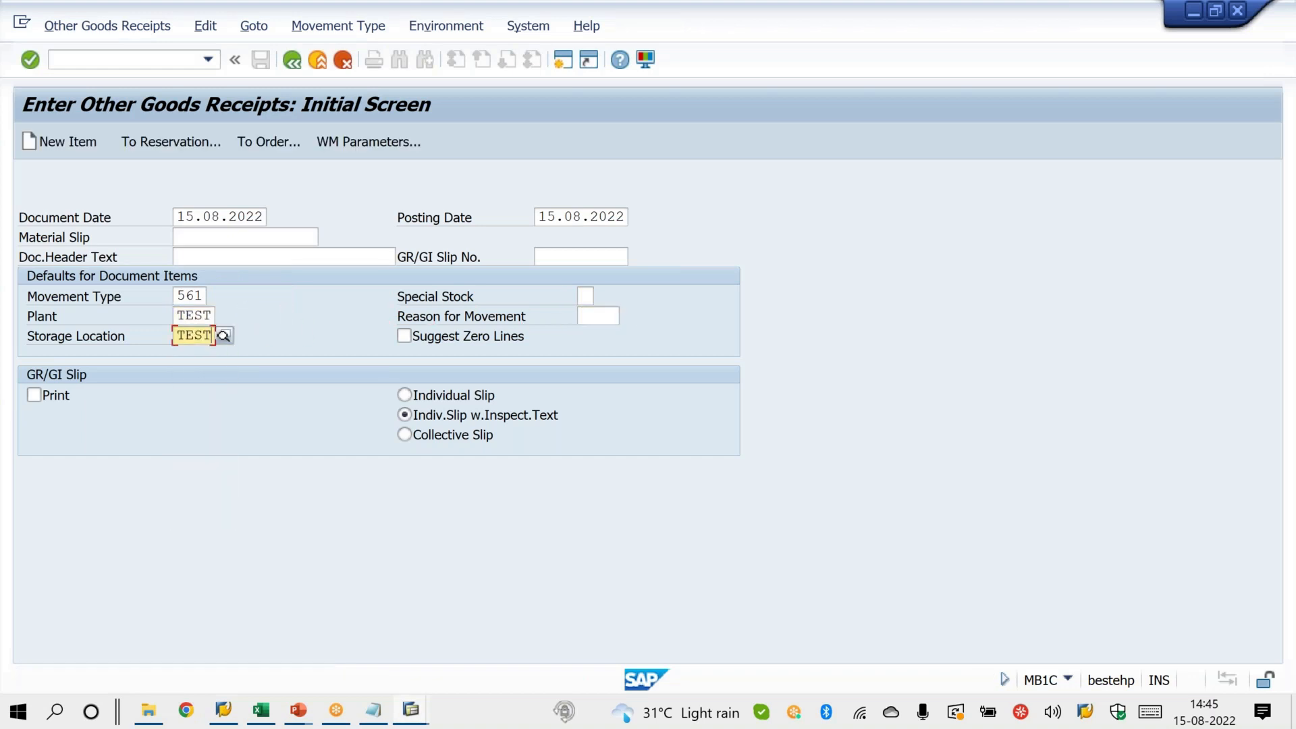
{"action": "key", "text": "Return"}
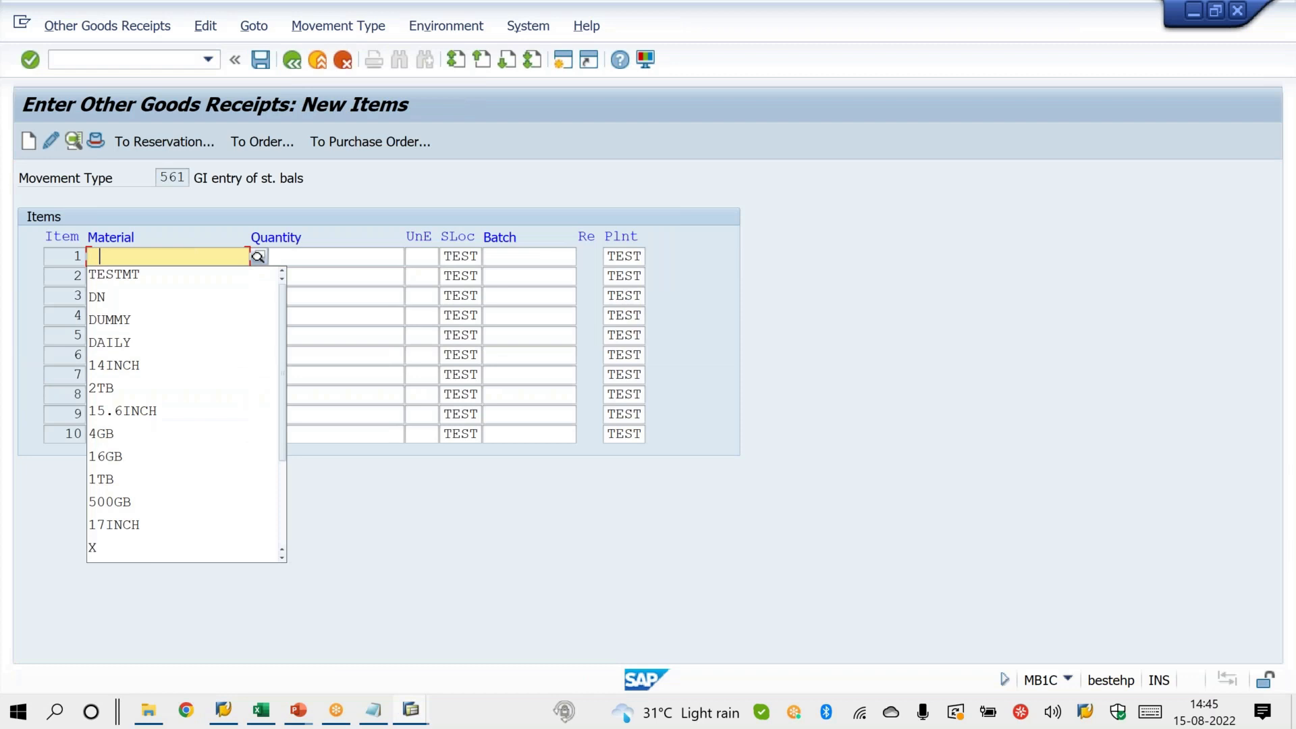
Enter material TESTMT with quantity 1000 as the first item and try to post the goods receipt.
{"action": "key", "text": "Down"}
{"action": "key", "text": "Return"}
{"action": "key", "text": "Tab"}
{"action": "key", "text": "Down"}
{"action": "key", "text": "Return"}
{"action": "key", "text": "Return"}
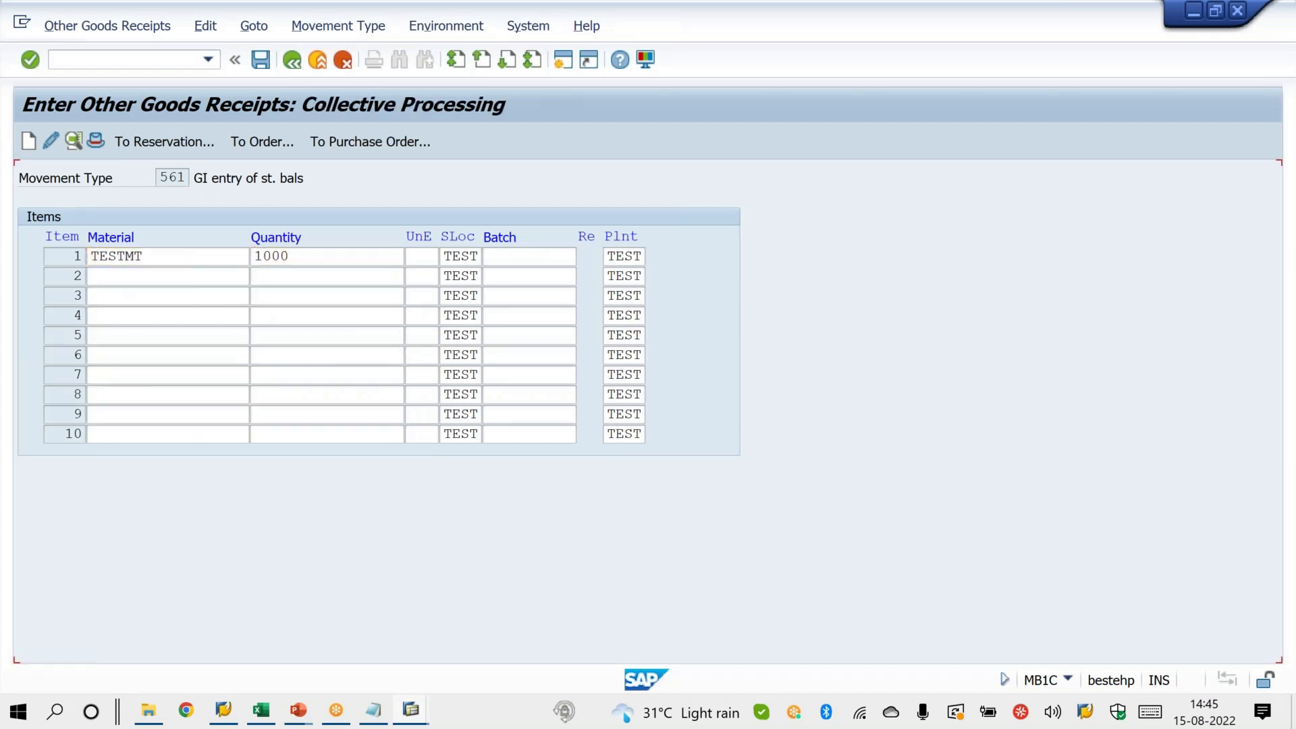
{"action": "left_click", "coordinate": [259, 60]}
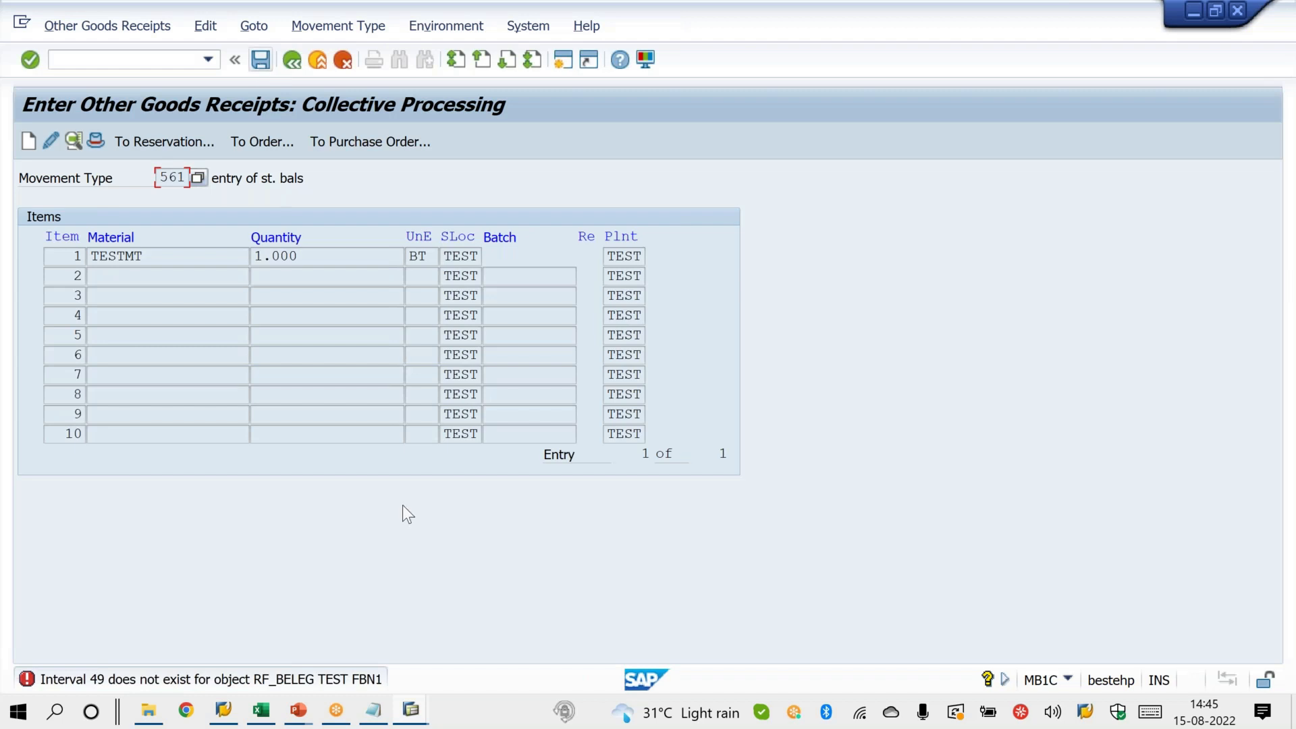
Switch to the empty SAP session and open accounting document number range maintenance with transaction FBN1.
{"action": "left_click", "coordinate": [410, 710]}
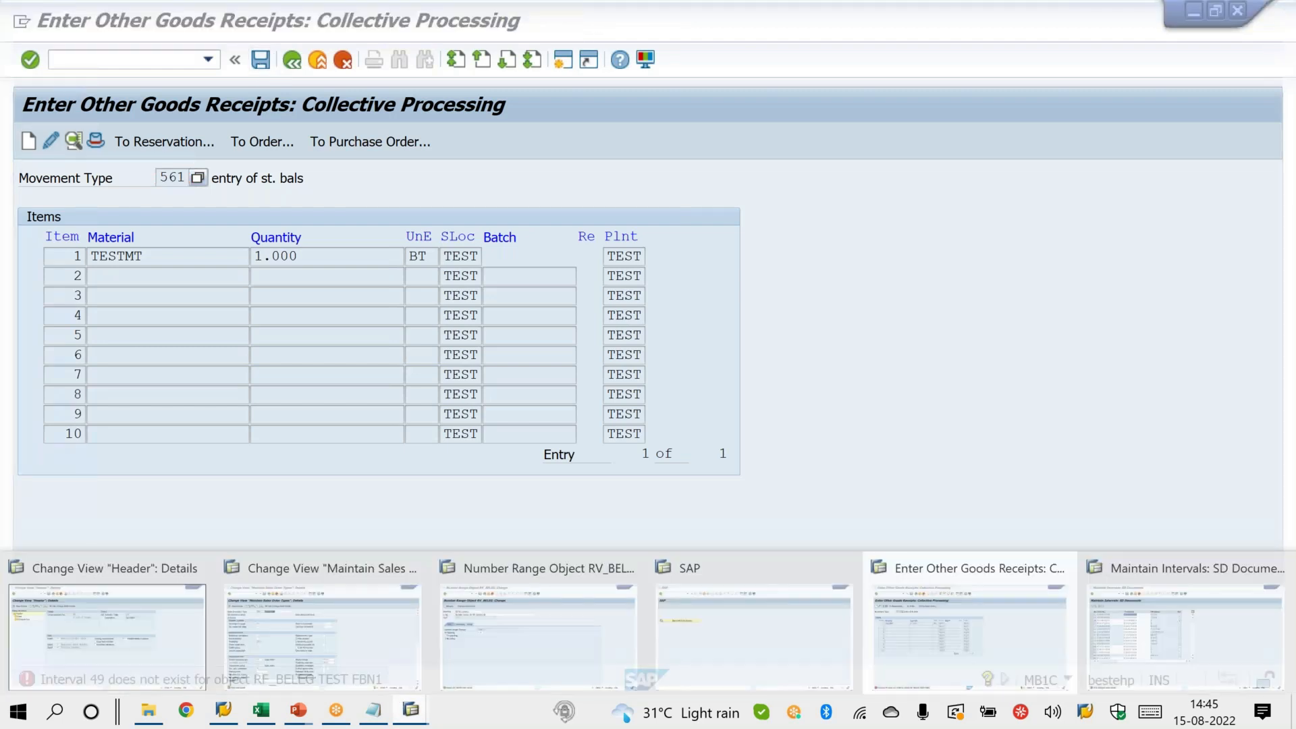
{"action": "left_click", "coordinate": [731, 629]}
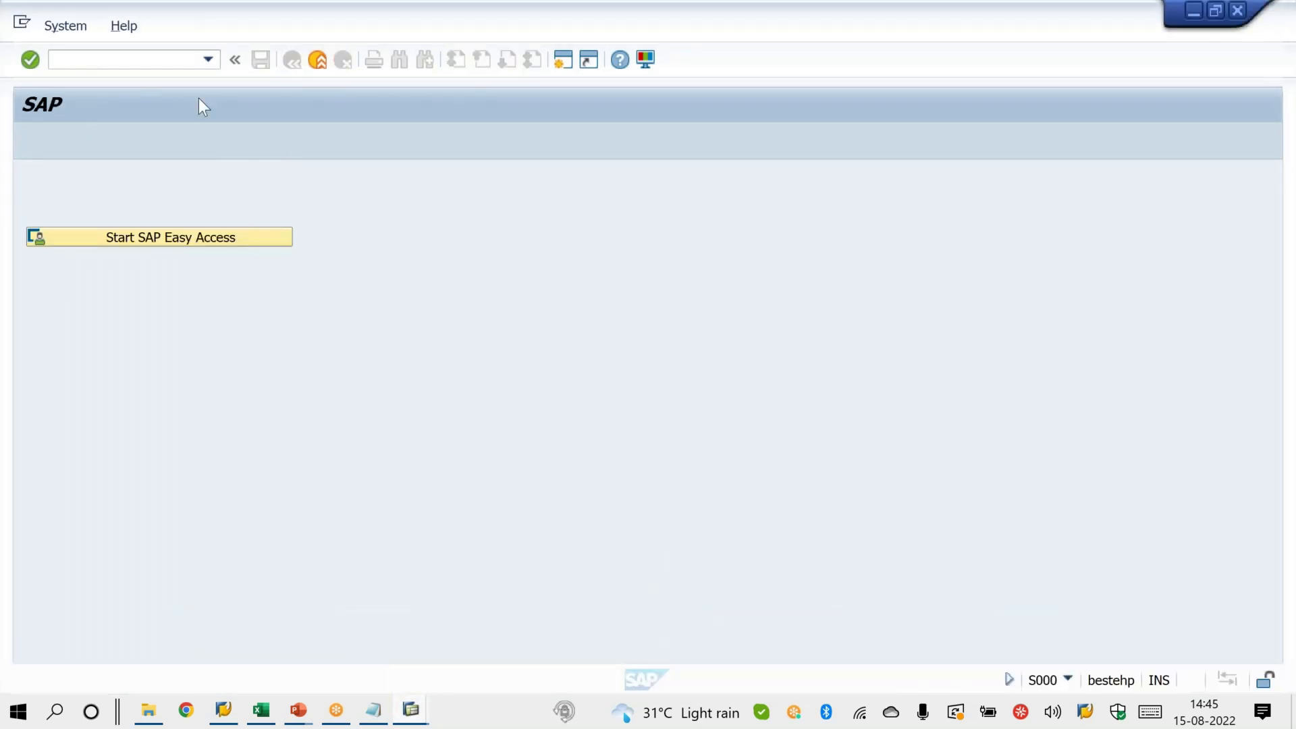
{"action": "left_click", "coordinate": [152, 63]}
{"action": "type", "text": "/NFBN1"}
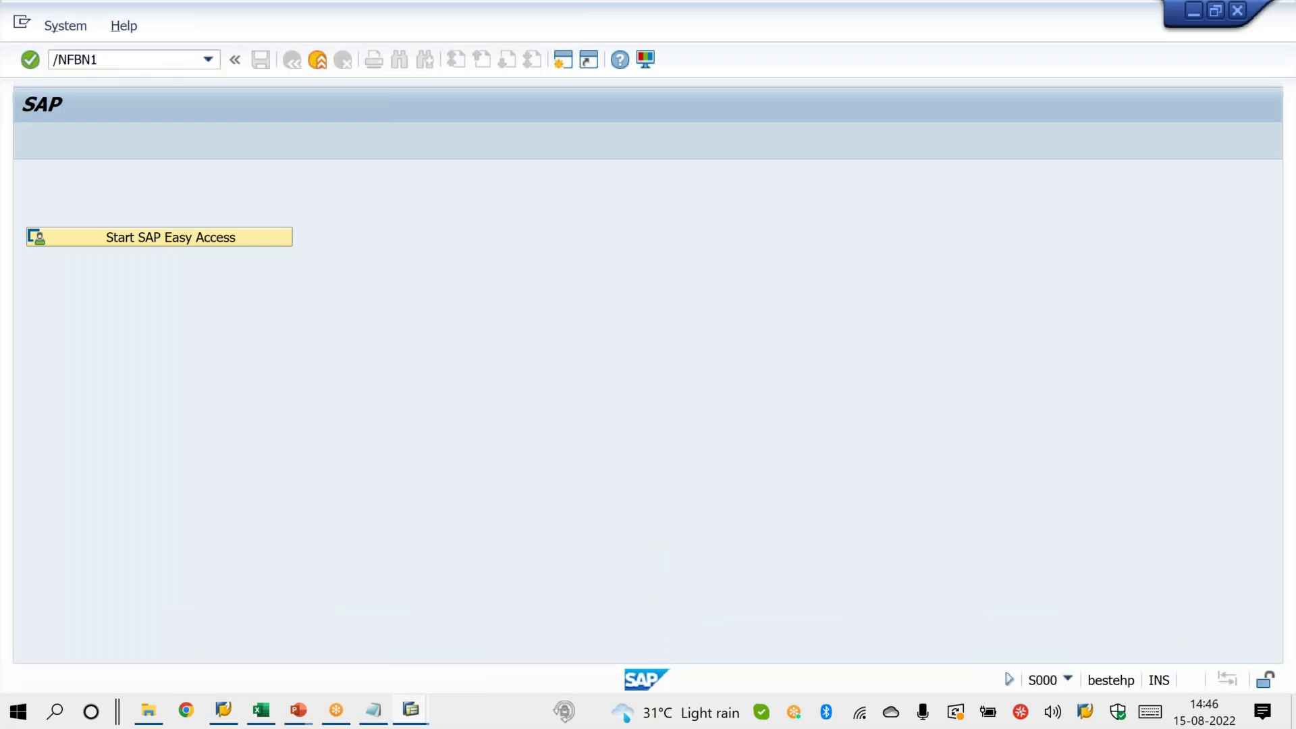
{"action": "key", "text": "Return"}
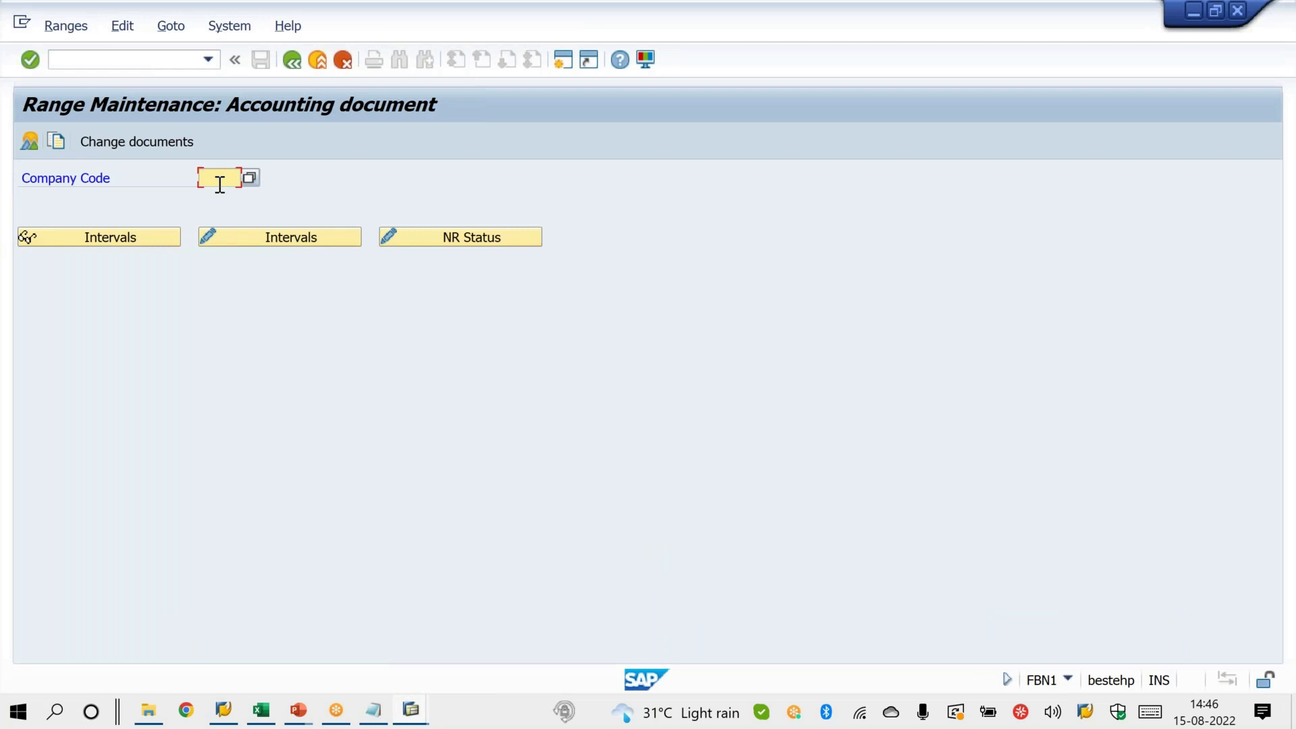
Try to open the accounting document number intervals of company code TEST for editing, and return to the initial screen.
{"action": "type", "text": "TEST"}
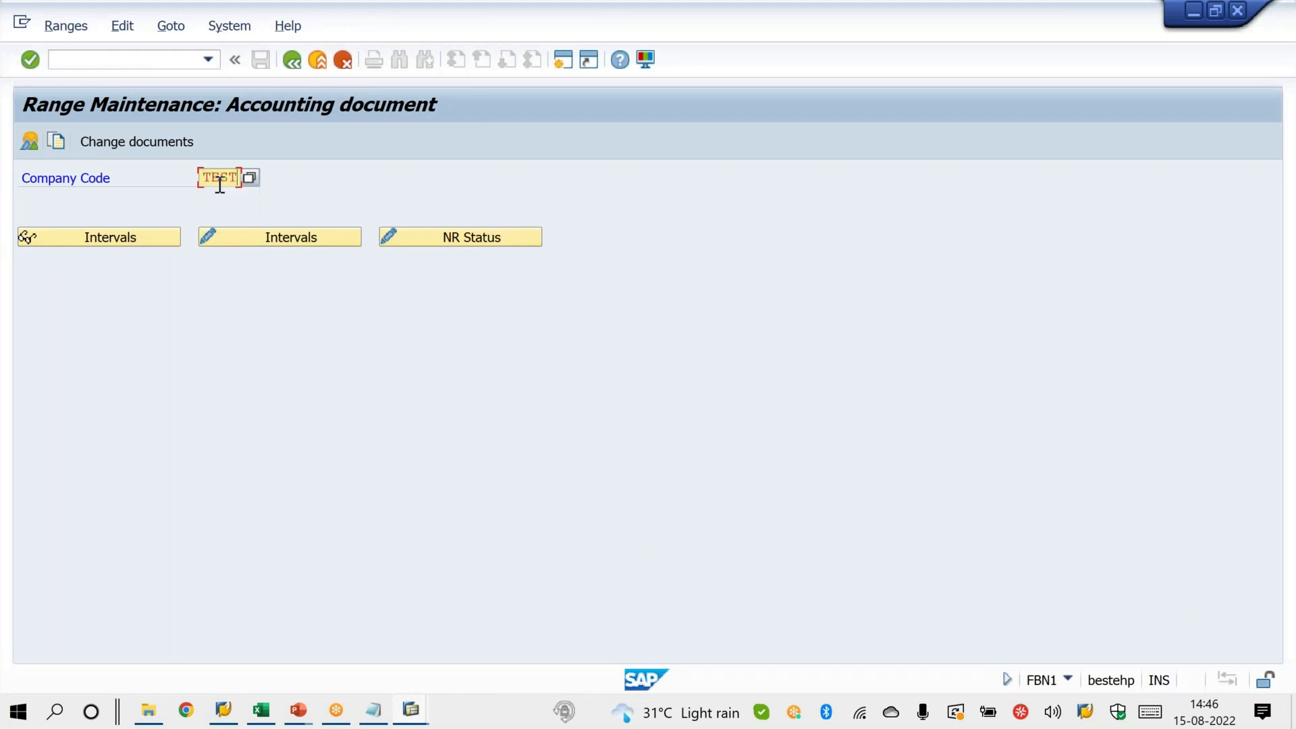
{"action": "left_click", "coordinate": [300, 247]}
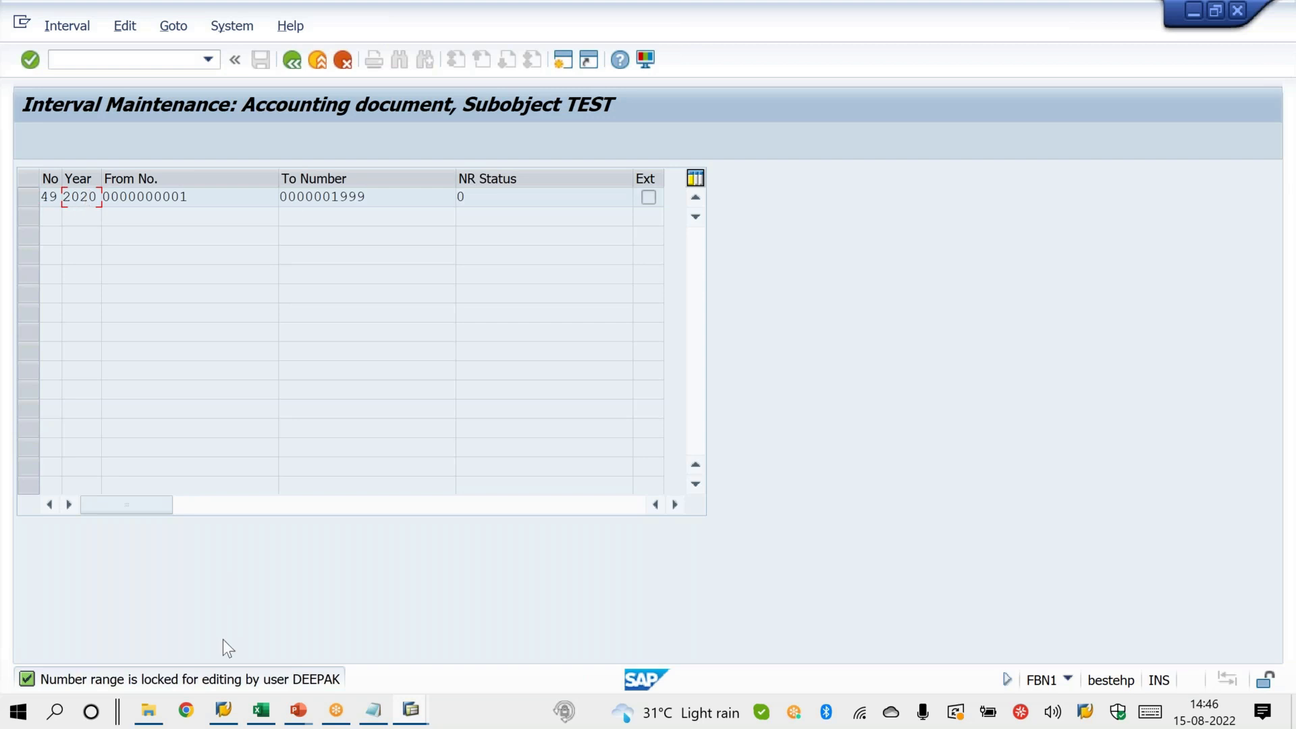
{"action": "left_click", "coordinate": [295, 63]}
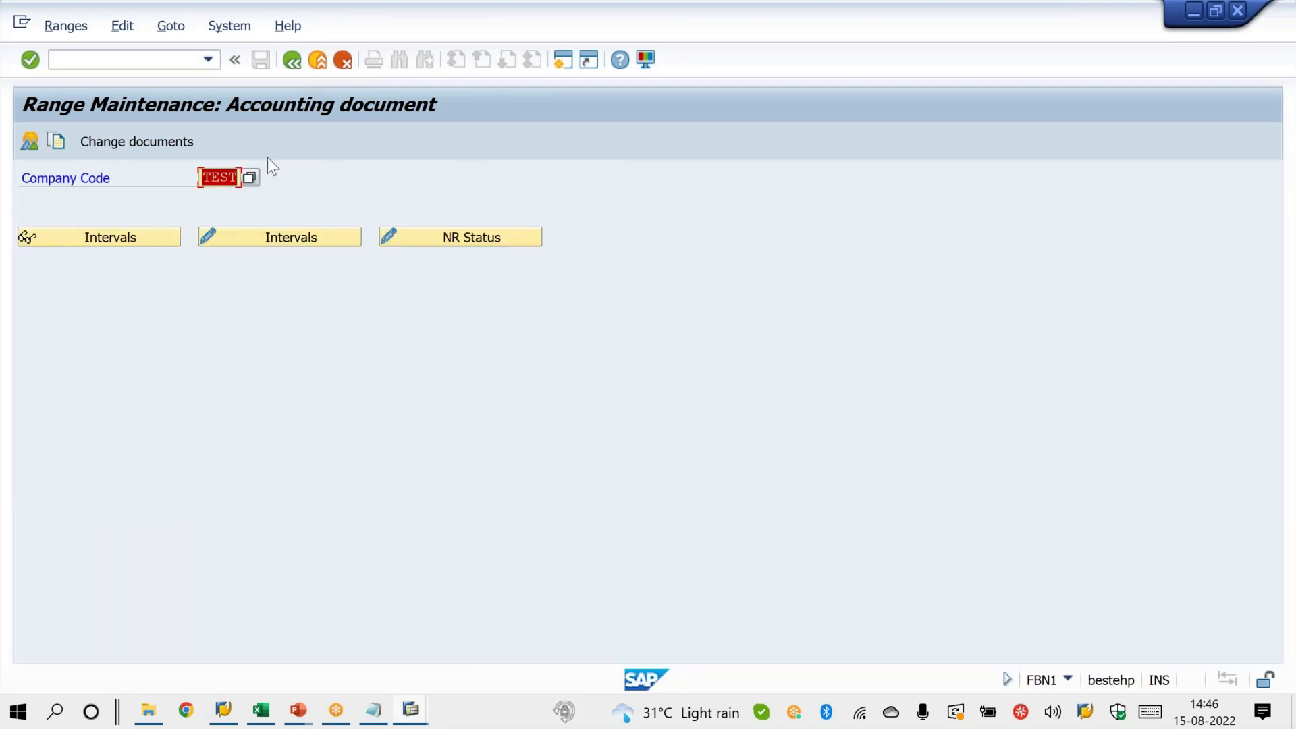
Open transaction SM12 in the number range session and list the lock entries of the user blocking the range.
{"action": "left_click", "coordinate": [416, 715]}
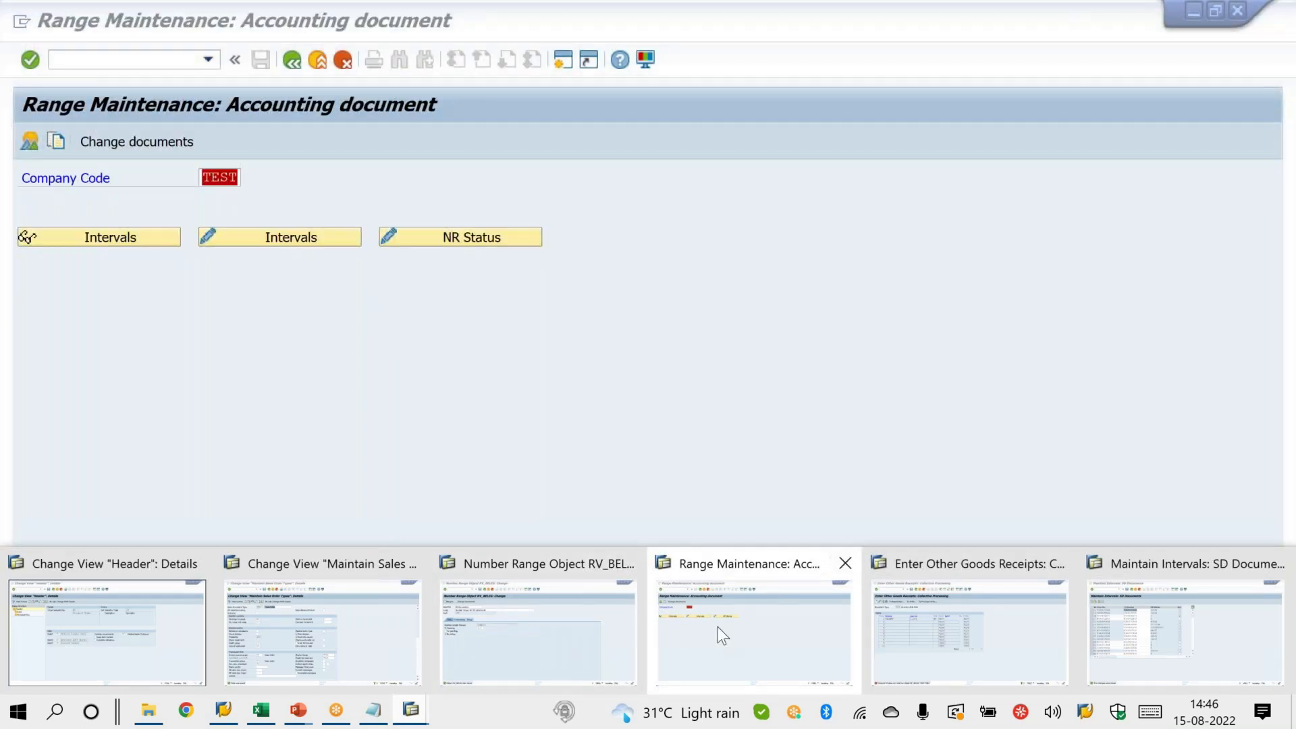
{"action": "left_click", "coordinate": [718, 627]}
{"action": "left_click", "coordinate": [129, 62]}
{"action": "type", "text": "/NSM12"}
{"action": "key", "text": "Return"}
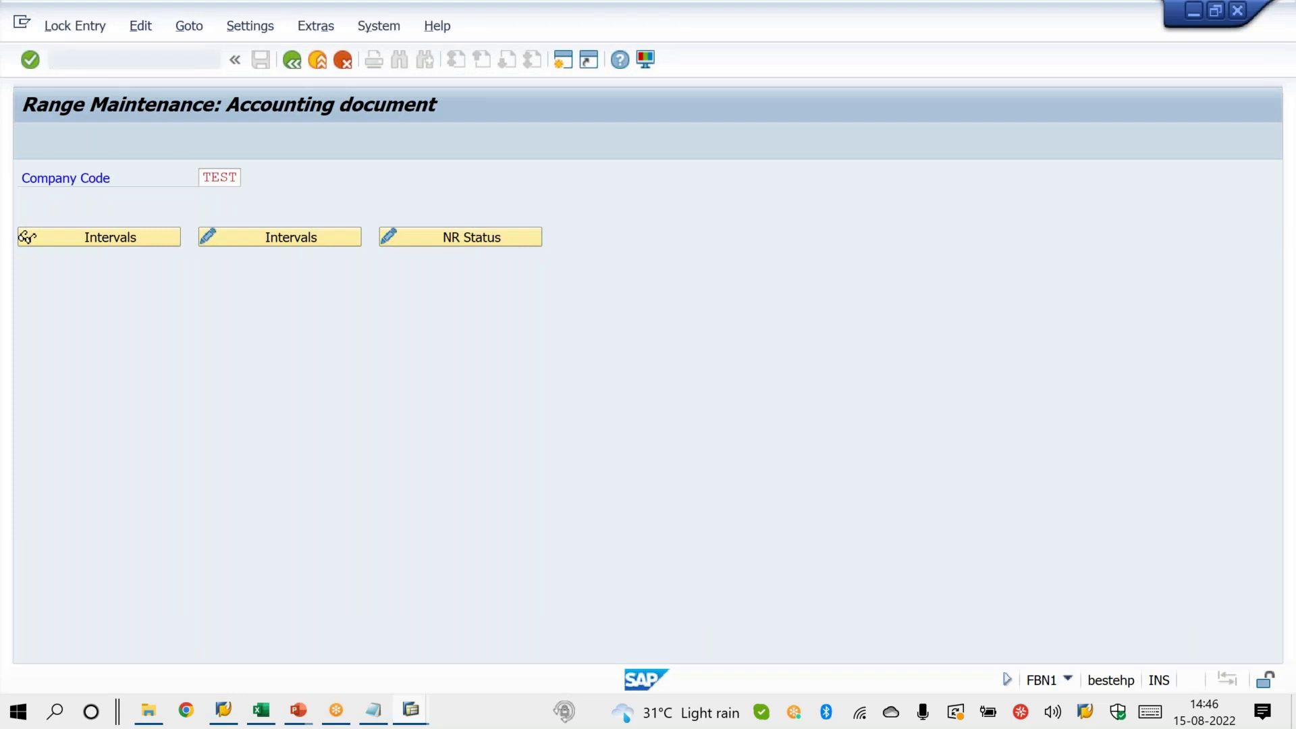
{"action": "double_click", "coordinate": [260, 275]}
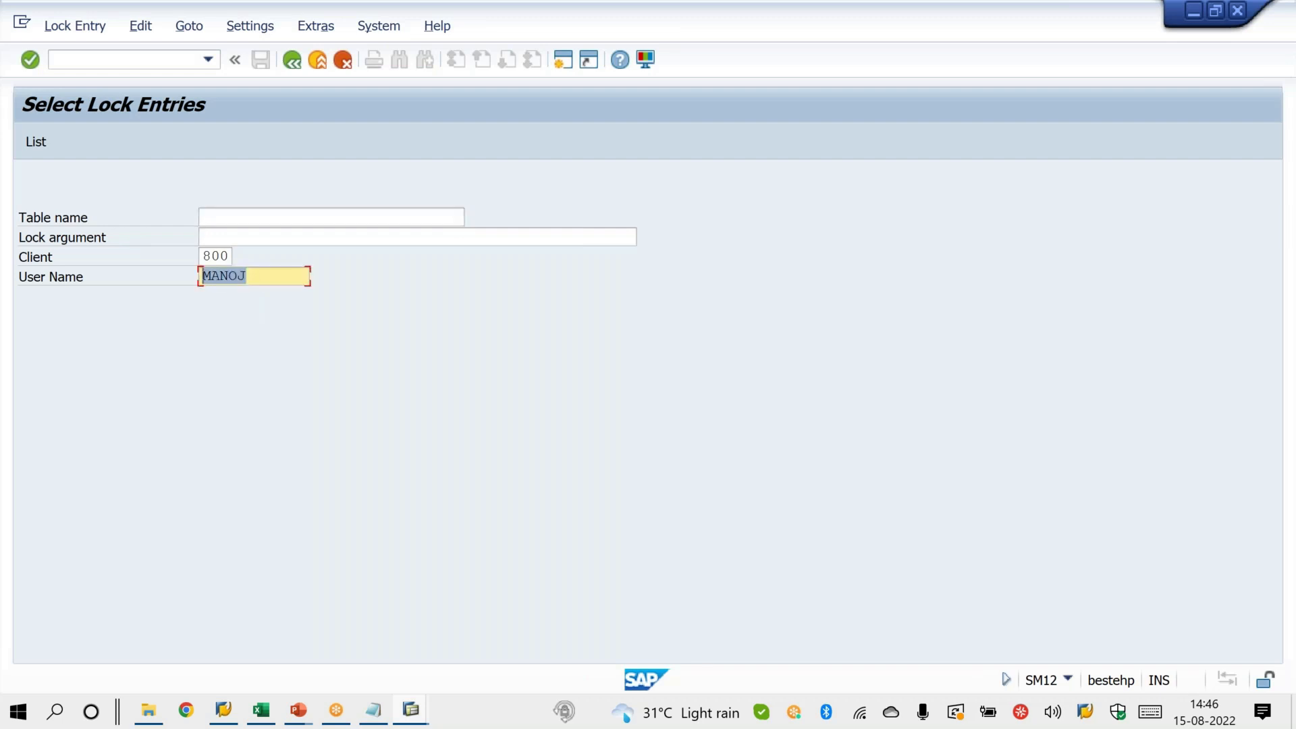
{"action": "type", "text": "DEEPAK"}
{"action": "key", "text": "Return"}
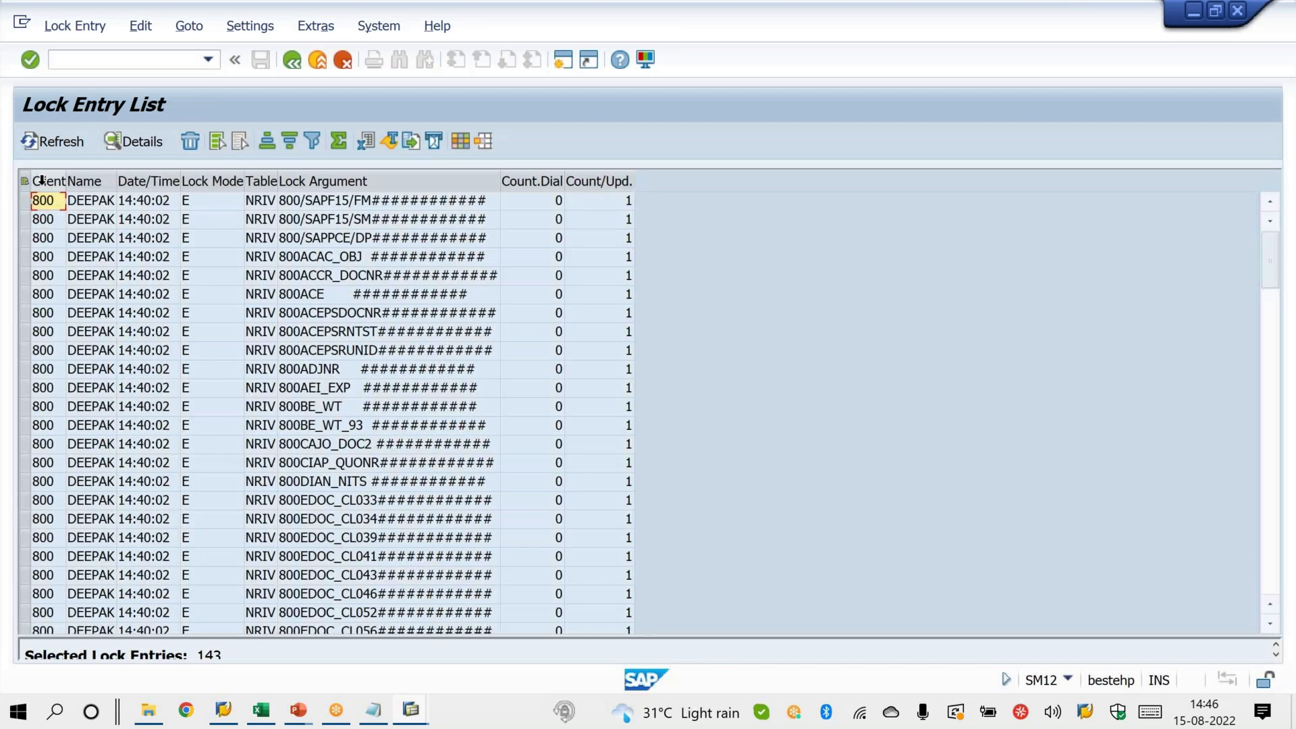
Select all of that user's lock entries, delete them and close the help window.
{"action": "left_click", "coordinate": [27, 180]}
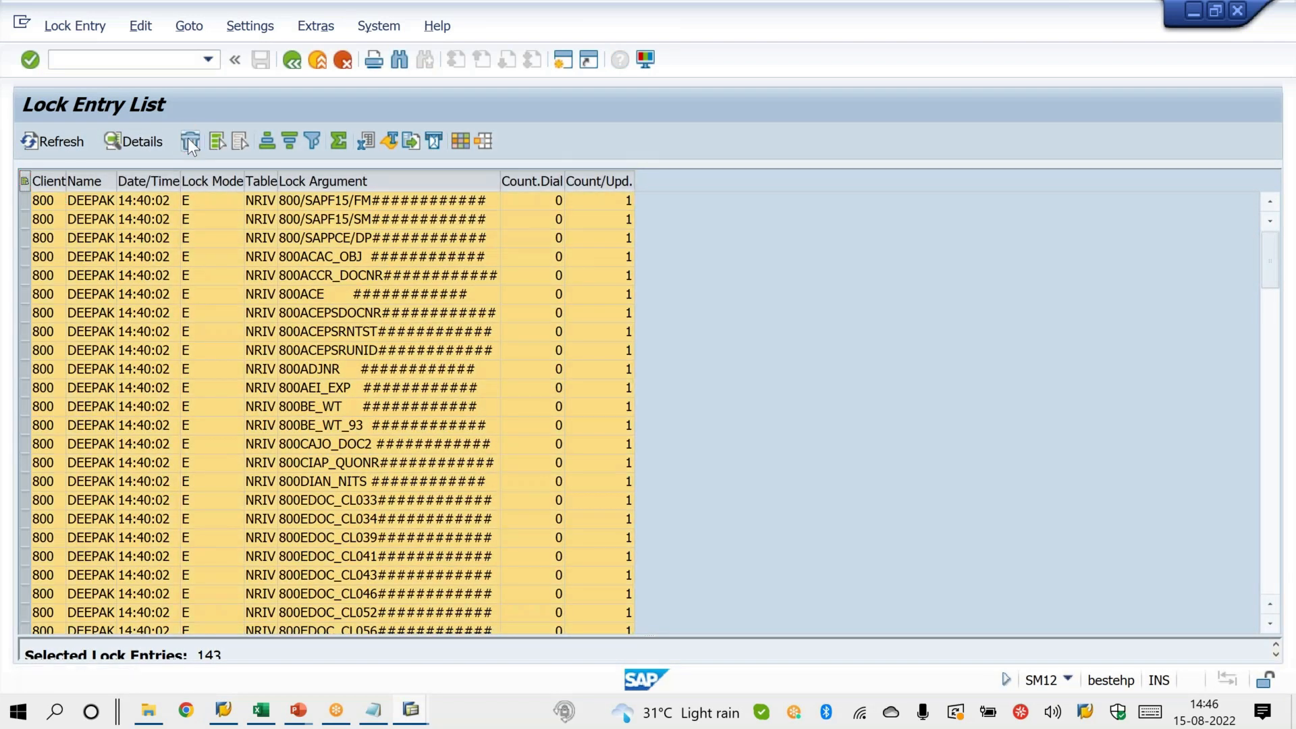
{"action": "left_click", "coordinate": [189, 142]}
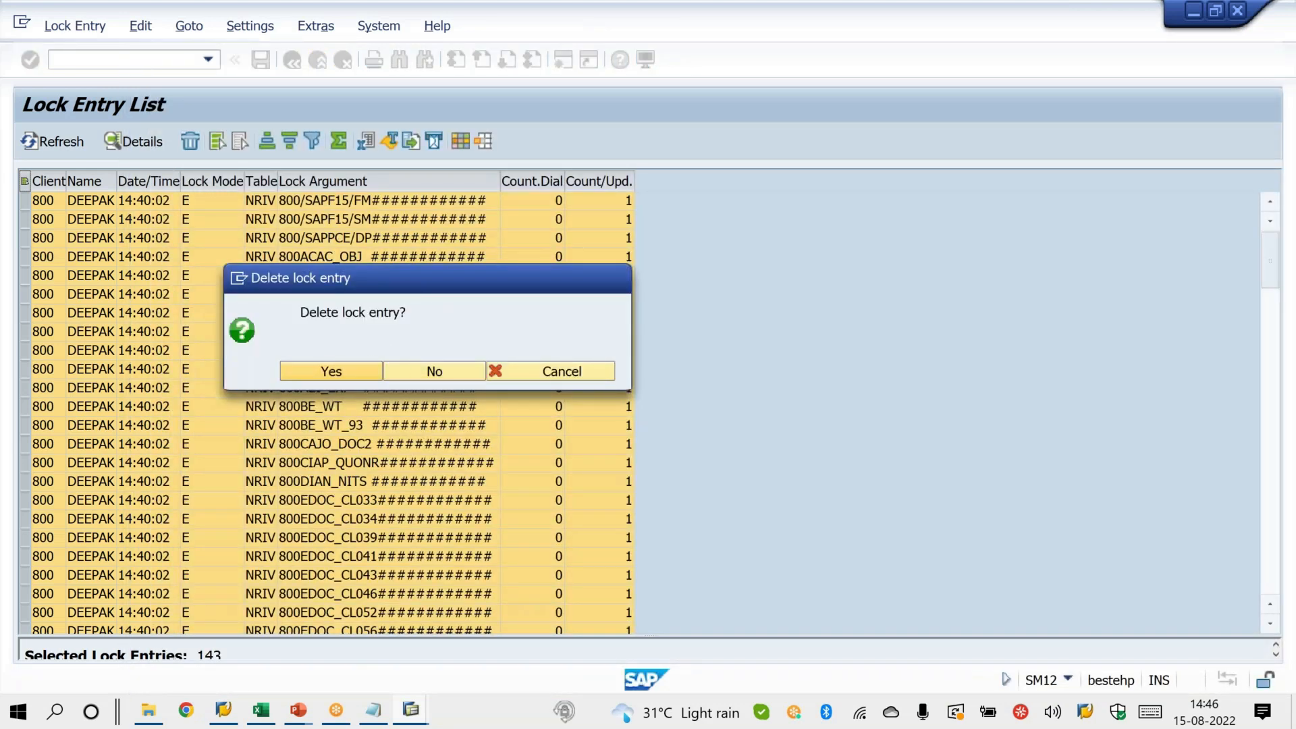
{"action": "left_click", "coordinate": [331, 371]}
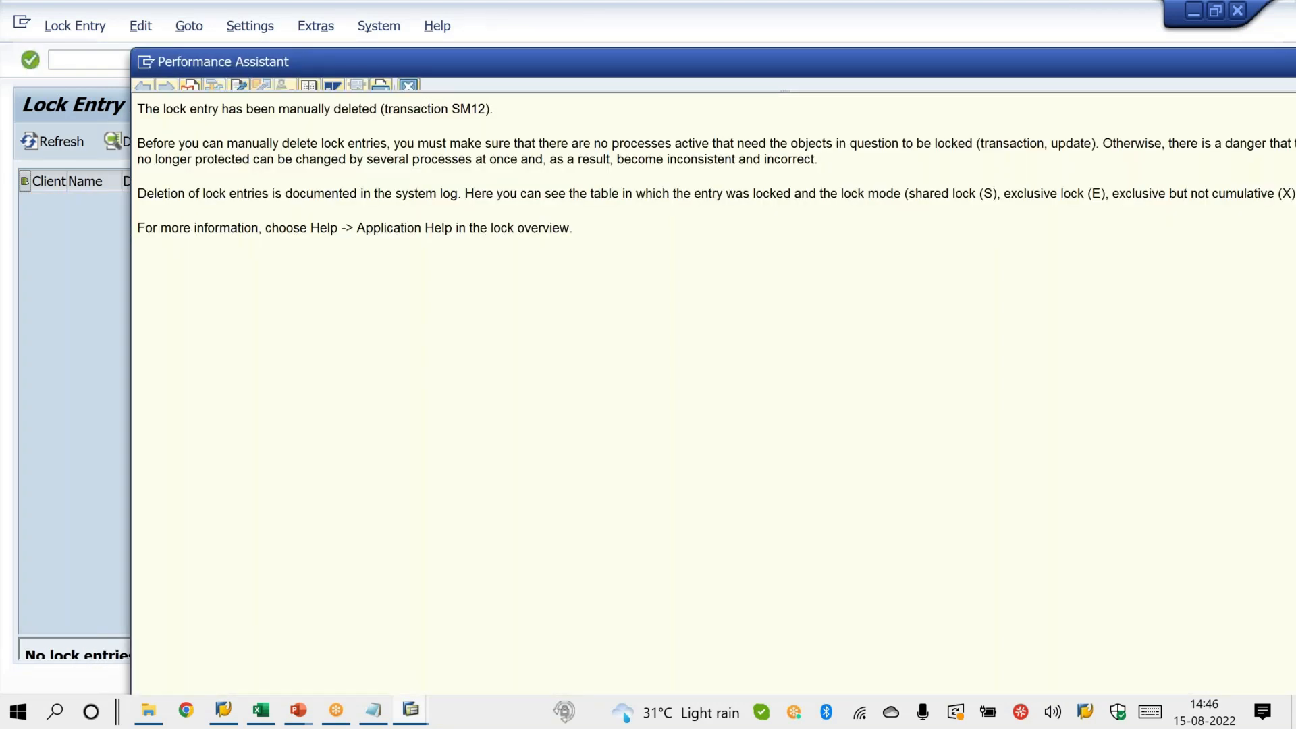
{"action": "key", "text": "Escape"}
Reopen transaction FBN1 and open the number intervals of company code TEST for editing.
{"action": "left_click", "coordinate": [155, 57]}
{"action": "type", "text": "/N"}
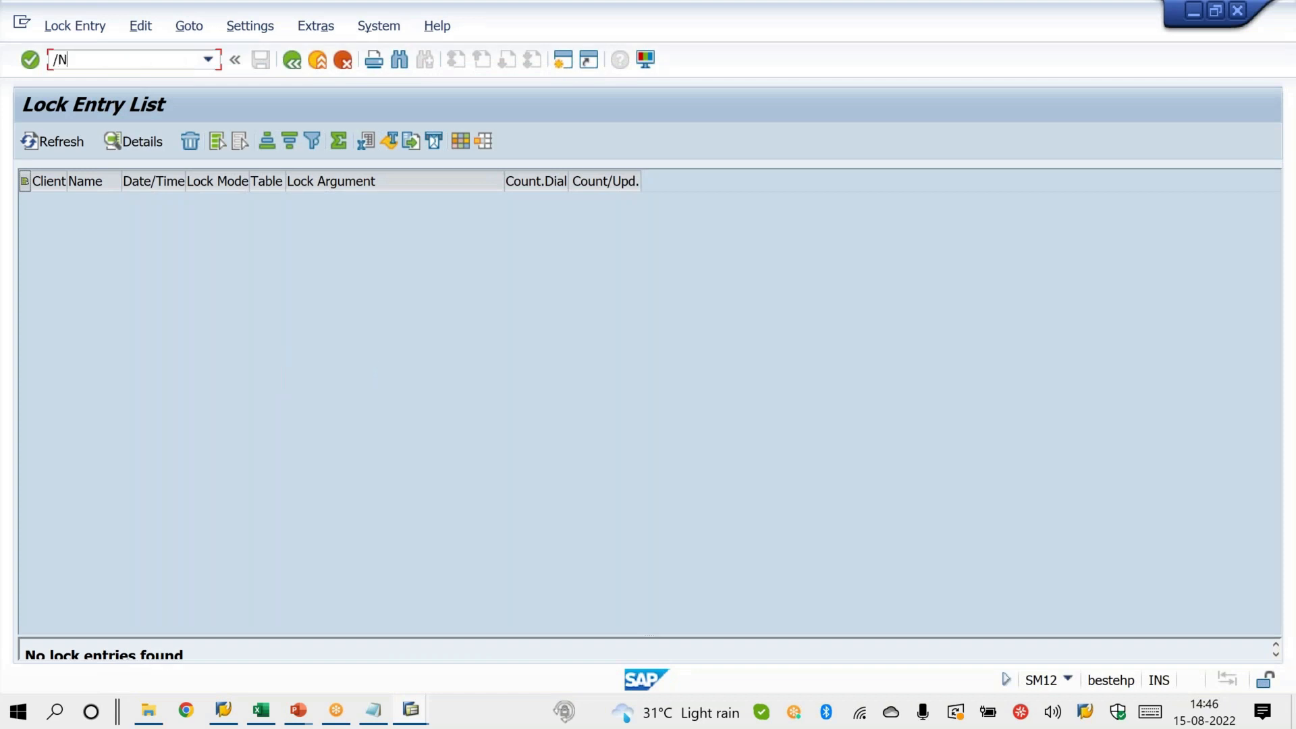
{"action": "type", "text": "F"}
{"action": "key", "text": "Return"}
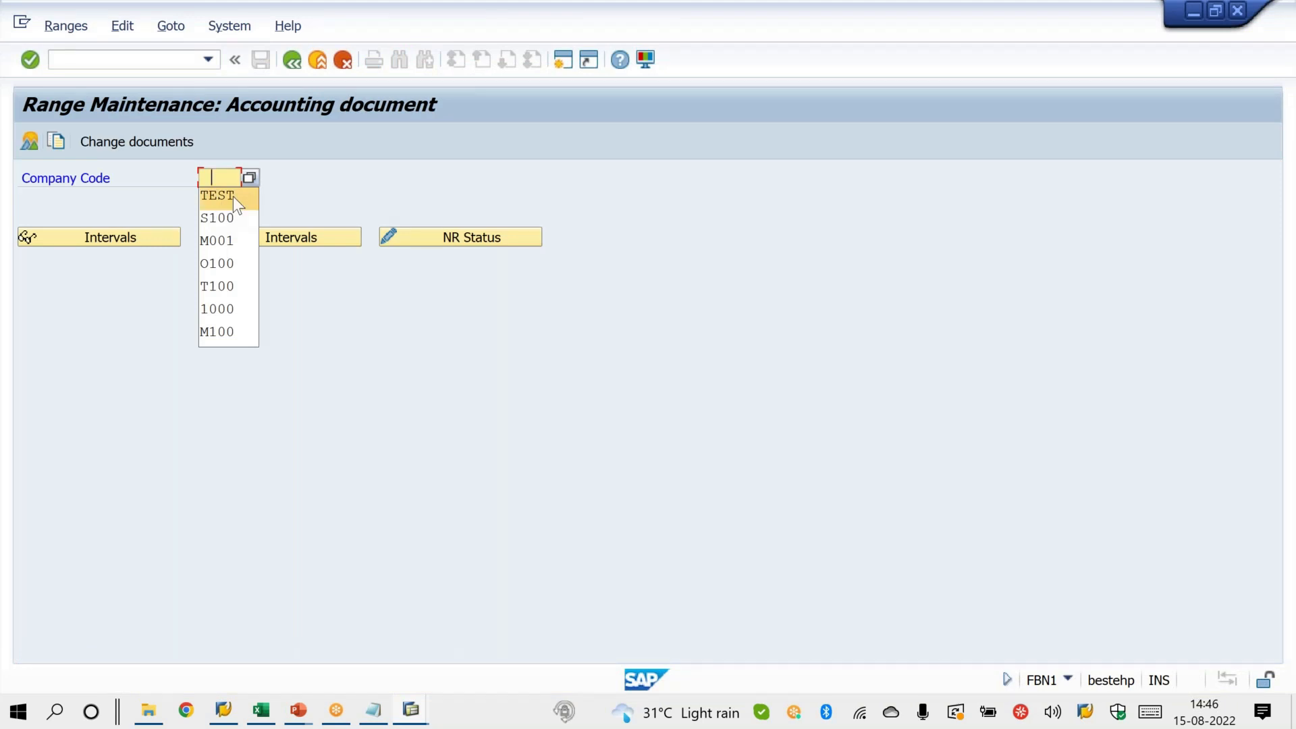
{"action": "left_click", "coordinate": [233, 197]}
{"action": "left_click", "coordinate": [272, 242]}
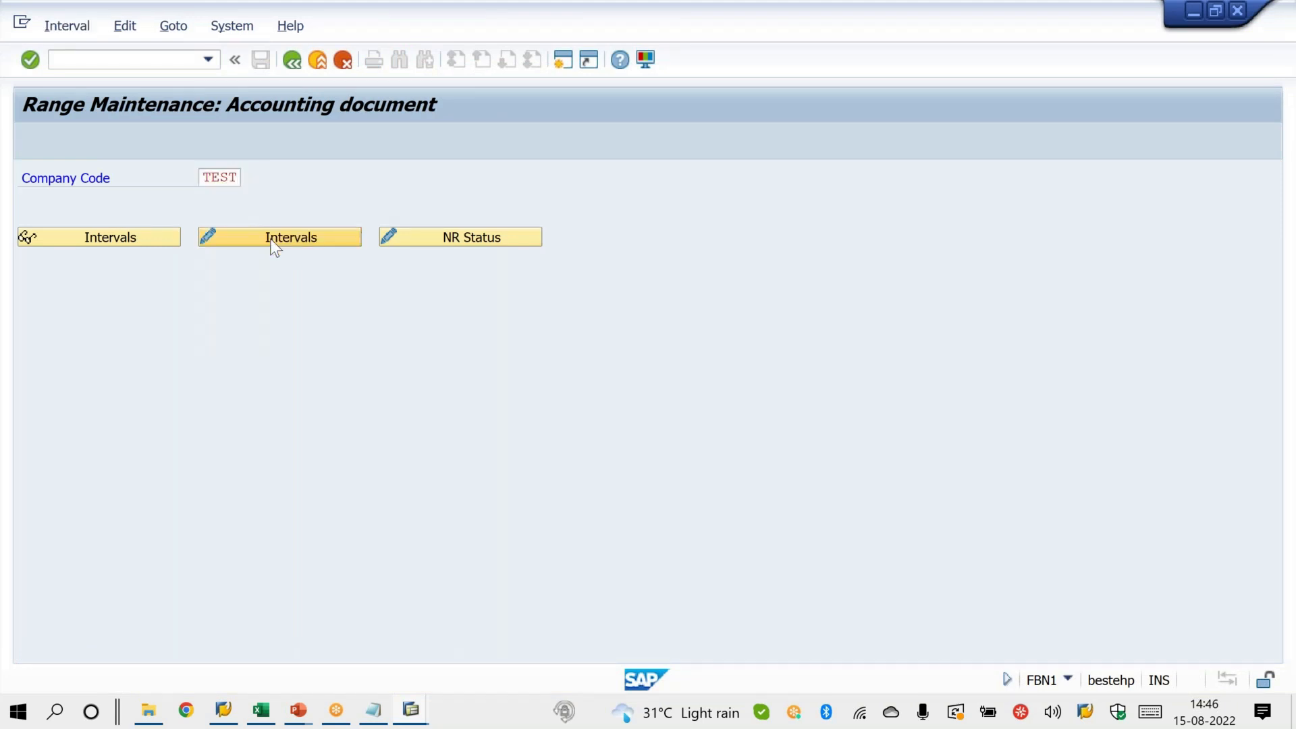
Insert interval 49 for year 2021 with numbers from 2000 to 2999.
{"action": "left_click", "coordinate": [32, 148]}
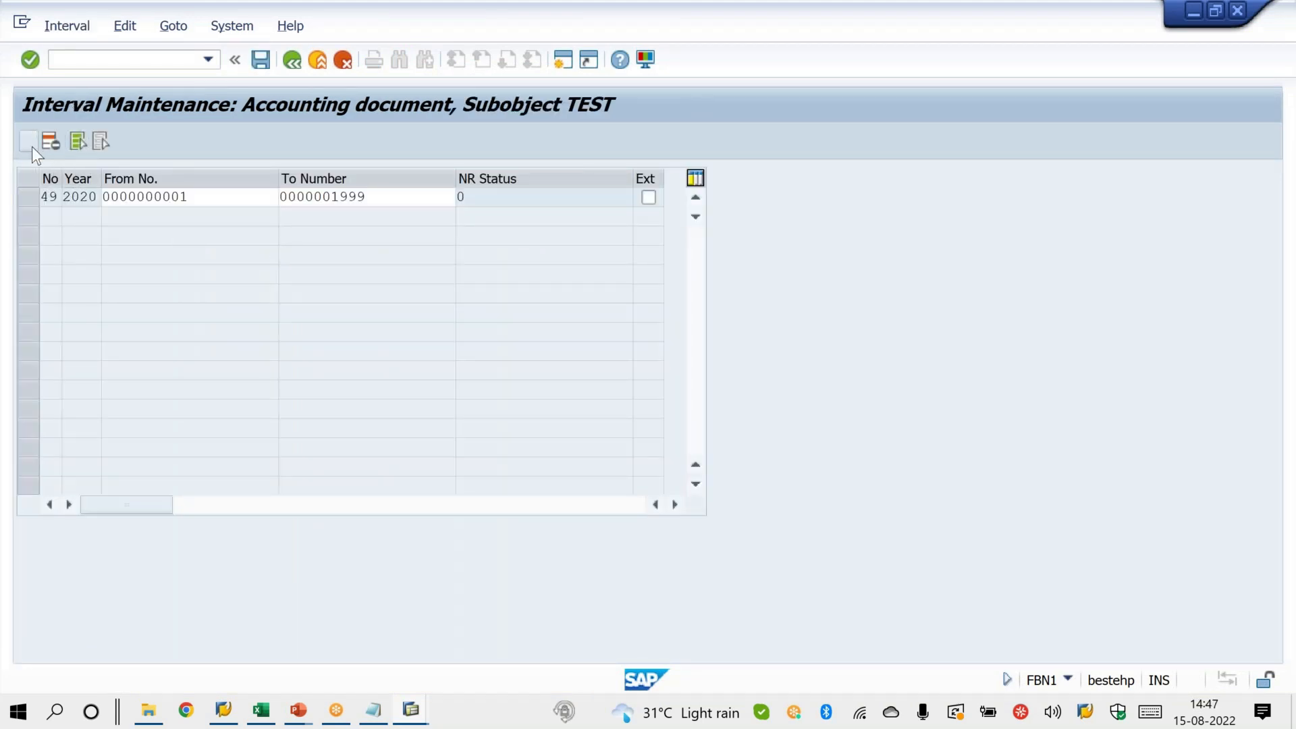
{"action": "type", "text": "49"}
{"action": "key", "text": "Tab"}
{"action": "type", "text": "2021"}
{"action": "key", "text": "Tab"}
{"action": "type", "text": "2000"}
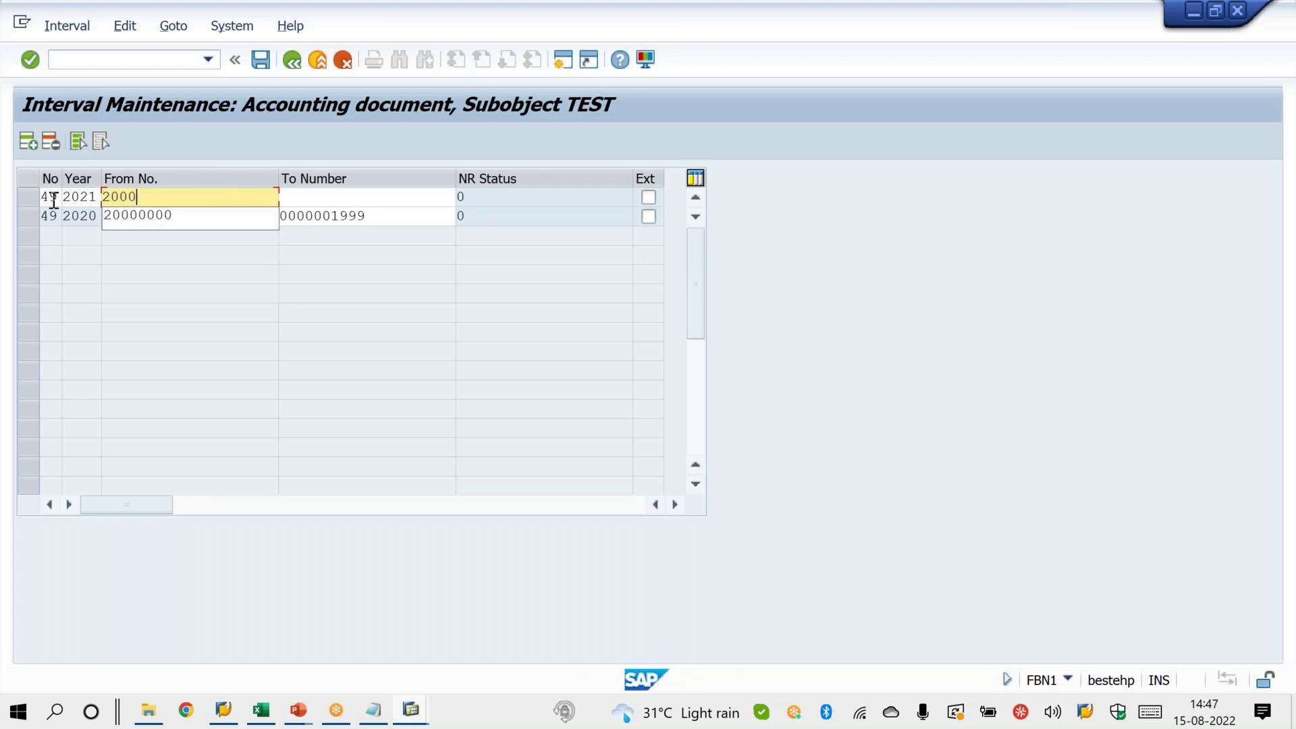
{"action": "key", "text": "Tab"}
{"action": "type", "text": "2999"}
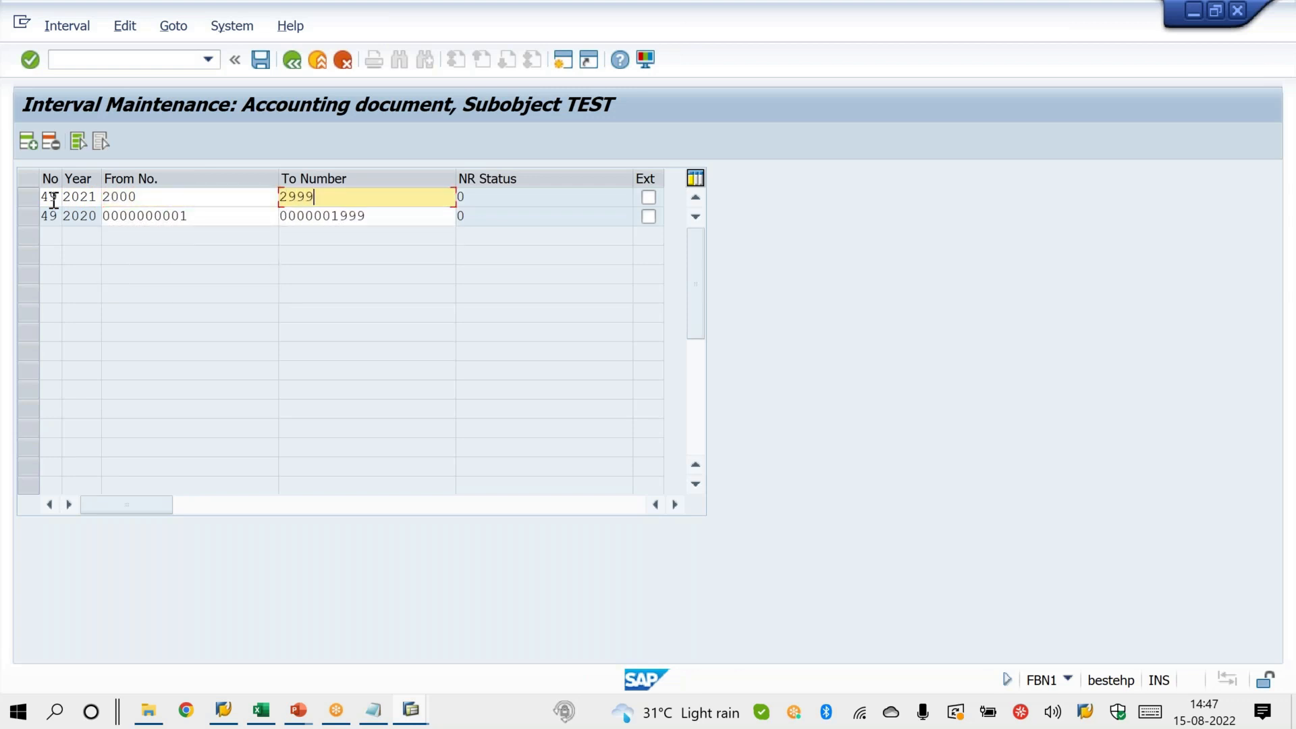
{"action": "key", "text": "Return"}
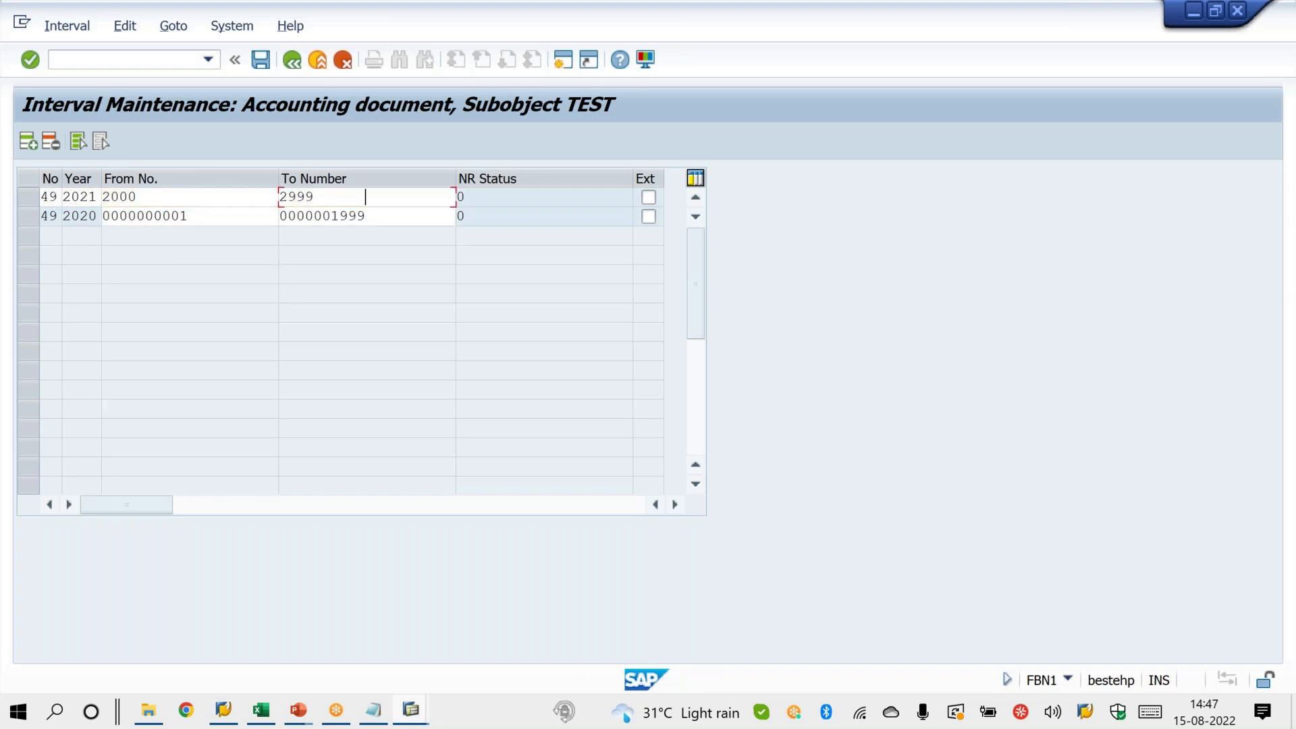
Save the intervals, accept the transport notice and leave number range maintenance.
{"action": "key", "text": "ctrl+s"}
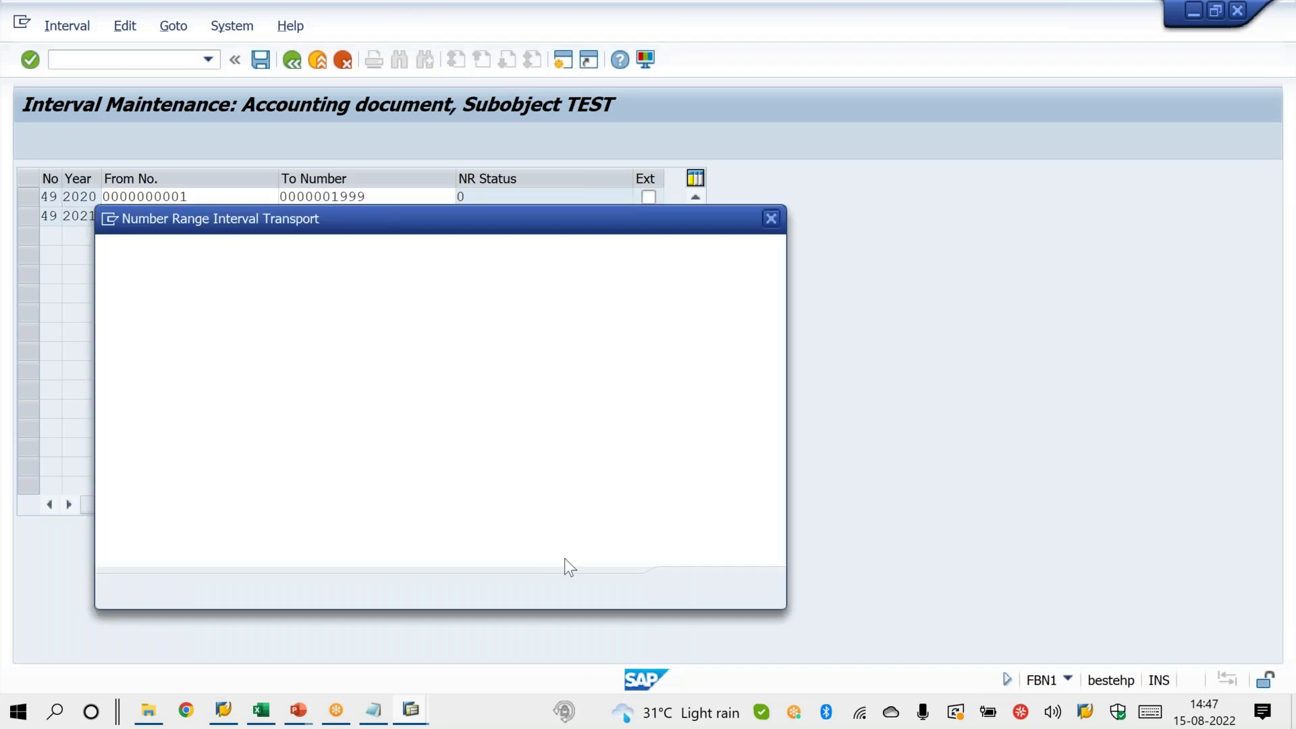
{"action": "left_click", "coordinate": [689, 589]}
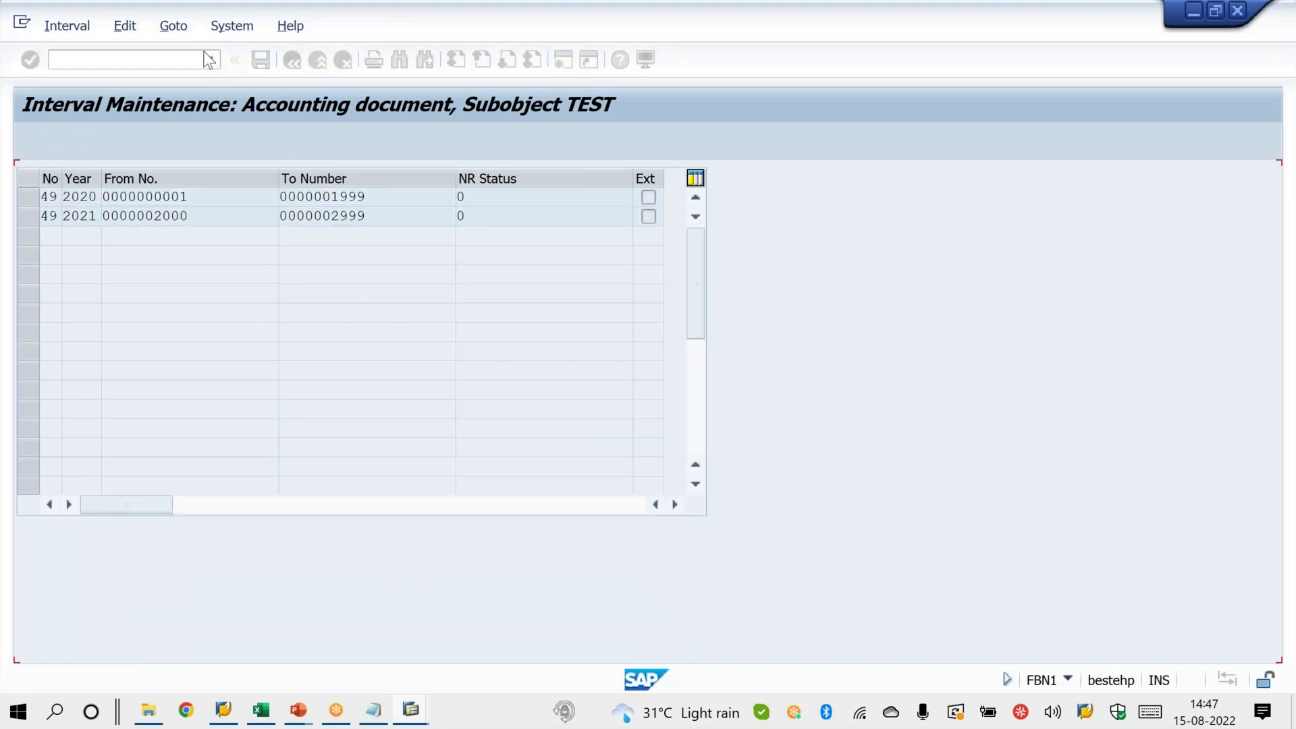
{"action": "left_click", "coordinate": [208, 59]}
{"action": "left_click", "coordinate": [164, 61]}
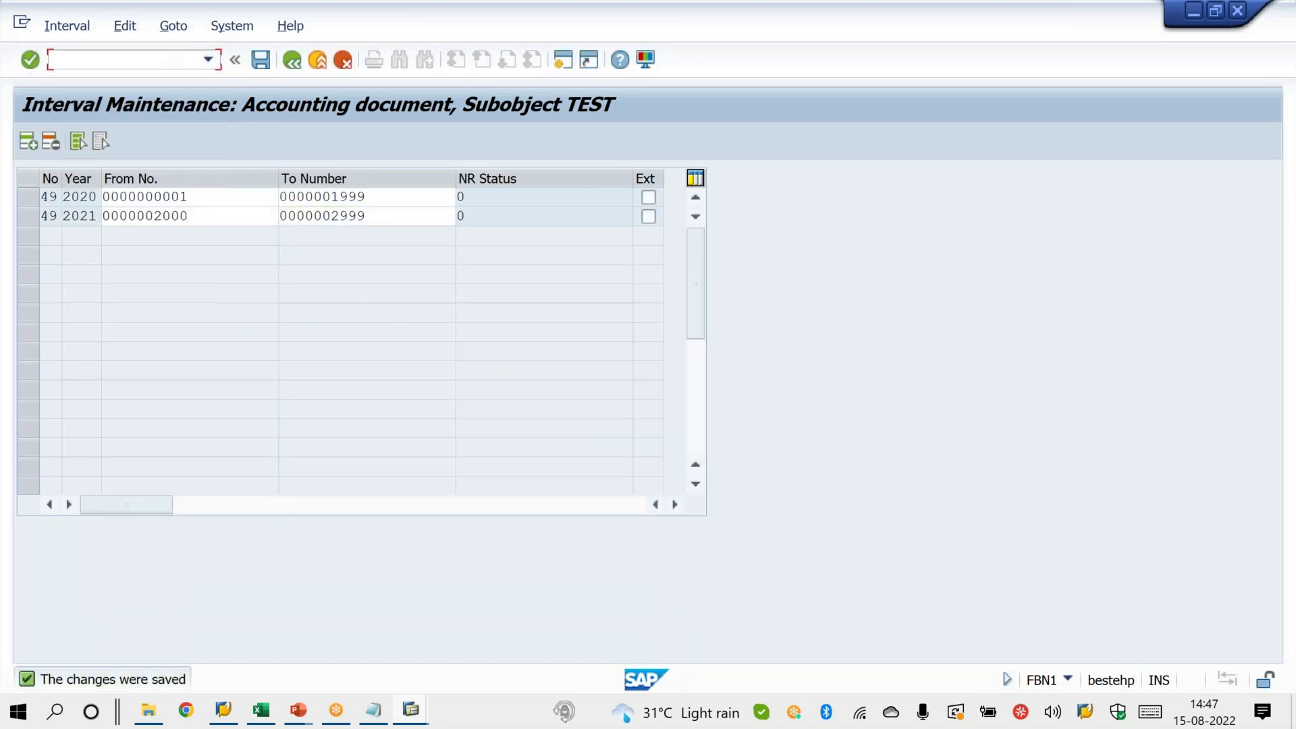
{"action": "type", "text": "/n"}
{"action": "key", "text": "Return"}
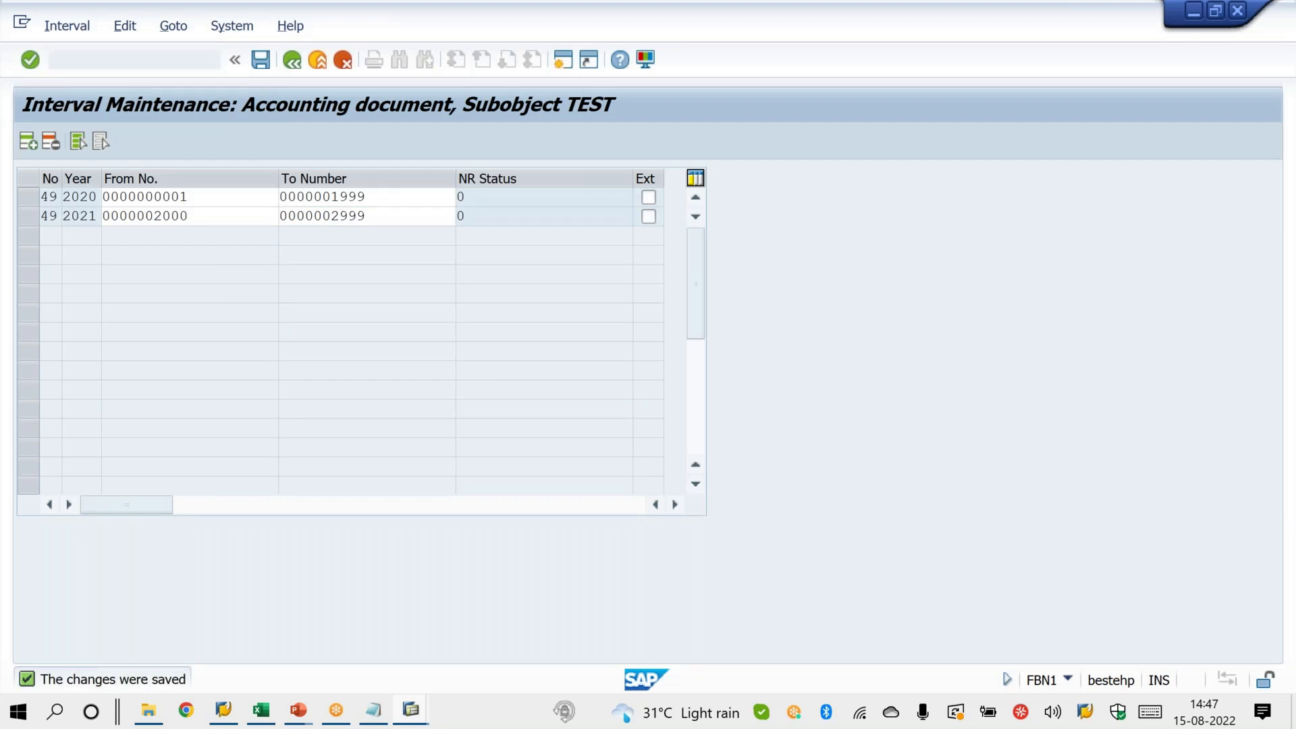
Switch to the goods receipt session and restart MB1C with movement type 561, plant TEST and storage location TEST.
{"action": "mouse_move", "coordinate": [420, 714]}
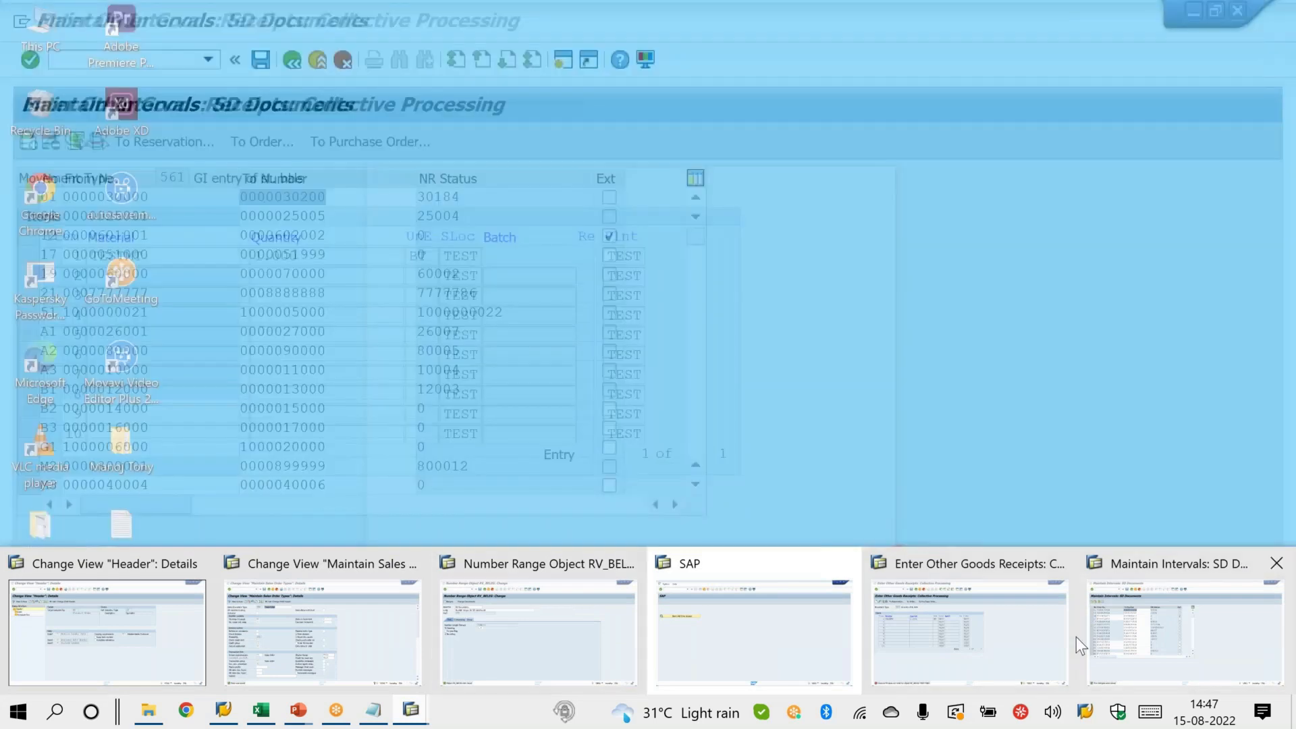
{"action": "left_click", "coordinate": [1064, 635]}
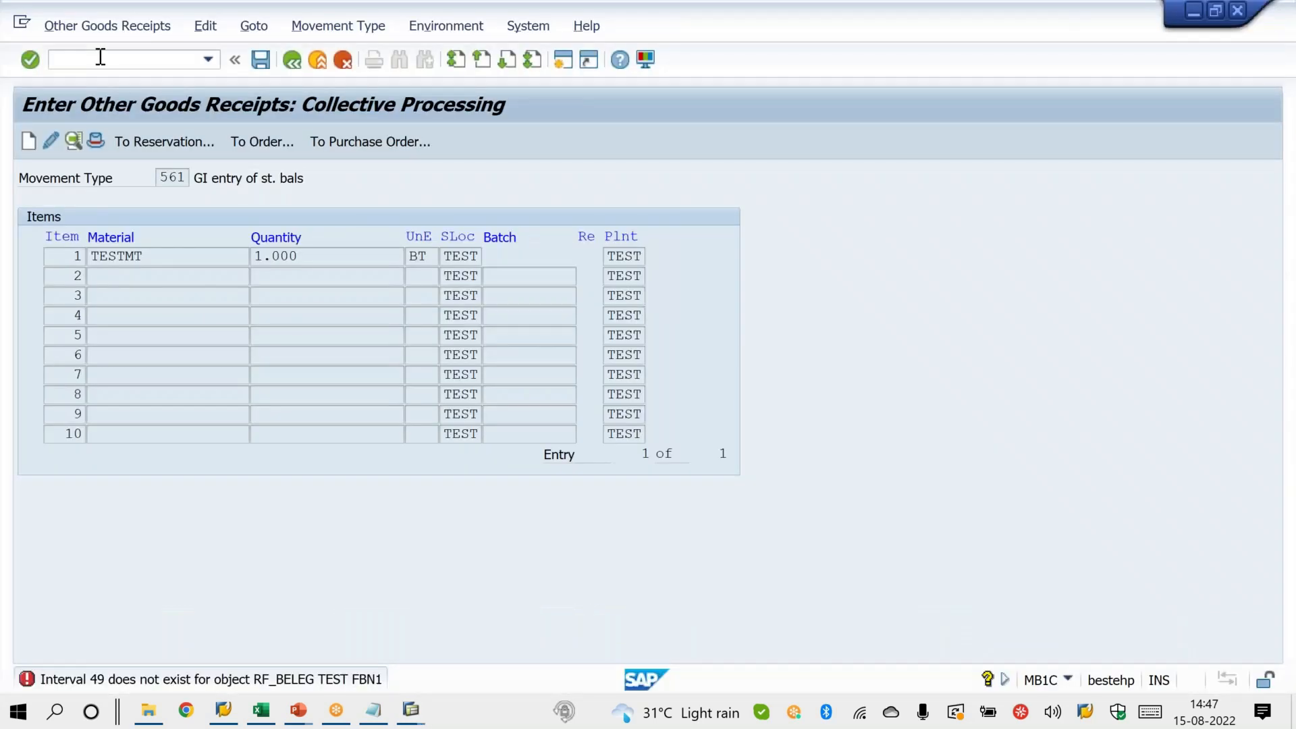
{"action": "left_click", "coordinate": [100, 57]}
{"action": "type", "text": "/NMB1C"}
{"action": "key", "text": "Return"}
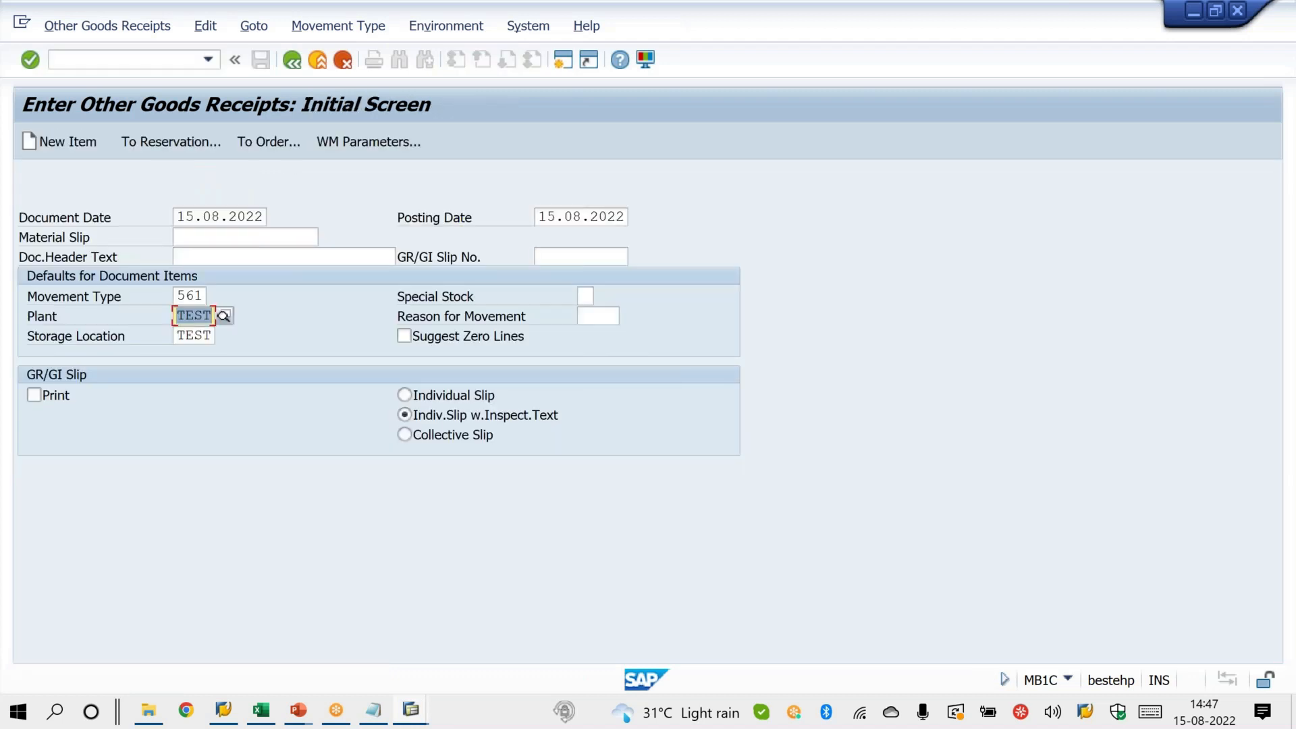
{"action": "key", "text": "Return"}
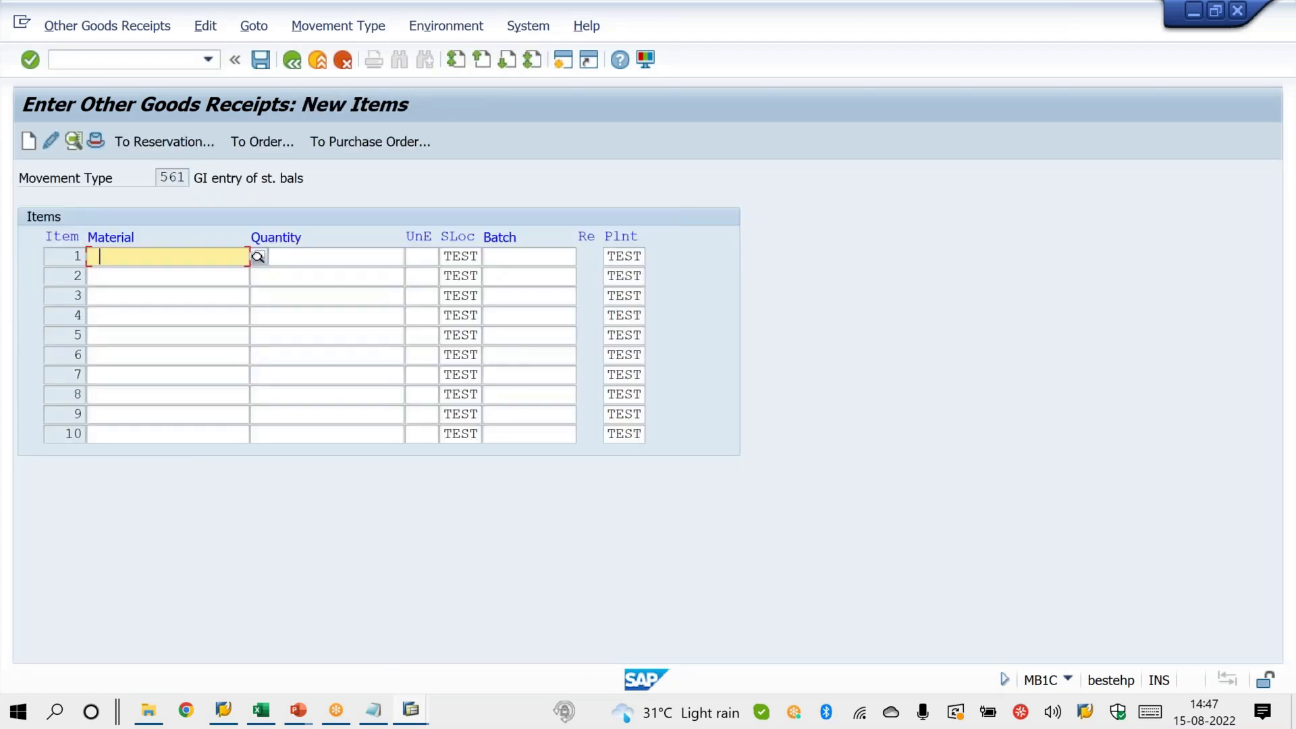
Enter material TESTMT with quantity 1000 as item 1 and try to post the goods receipt again.
{"action": "key", "text": "Return"}
{"action": "key", "text": "Tab"}
{"action": "key", "text": "Return"}
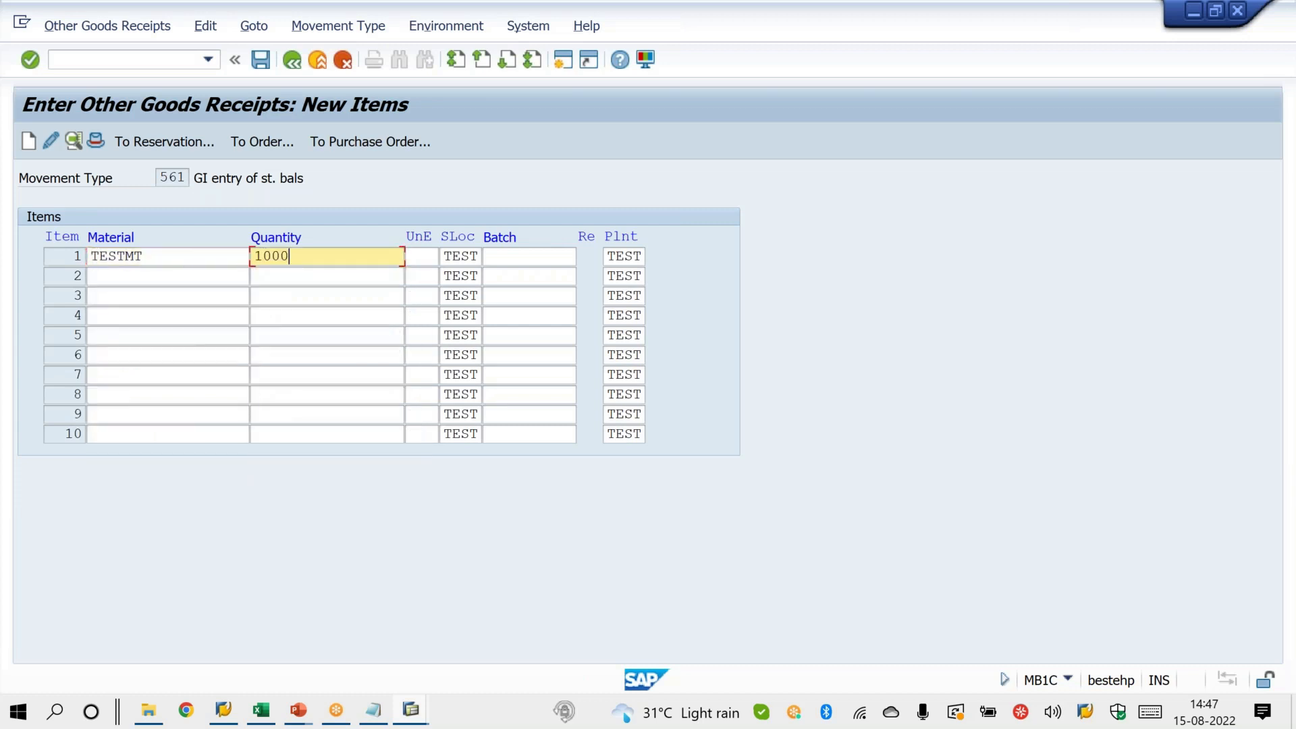
{"action": "key", "text": "Return"}
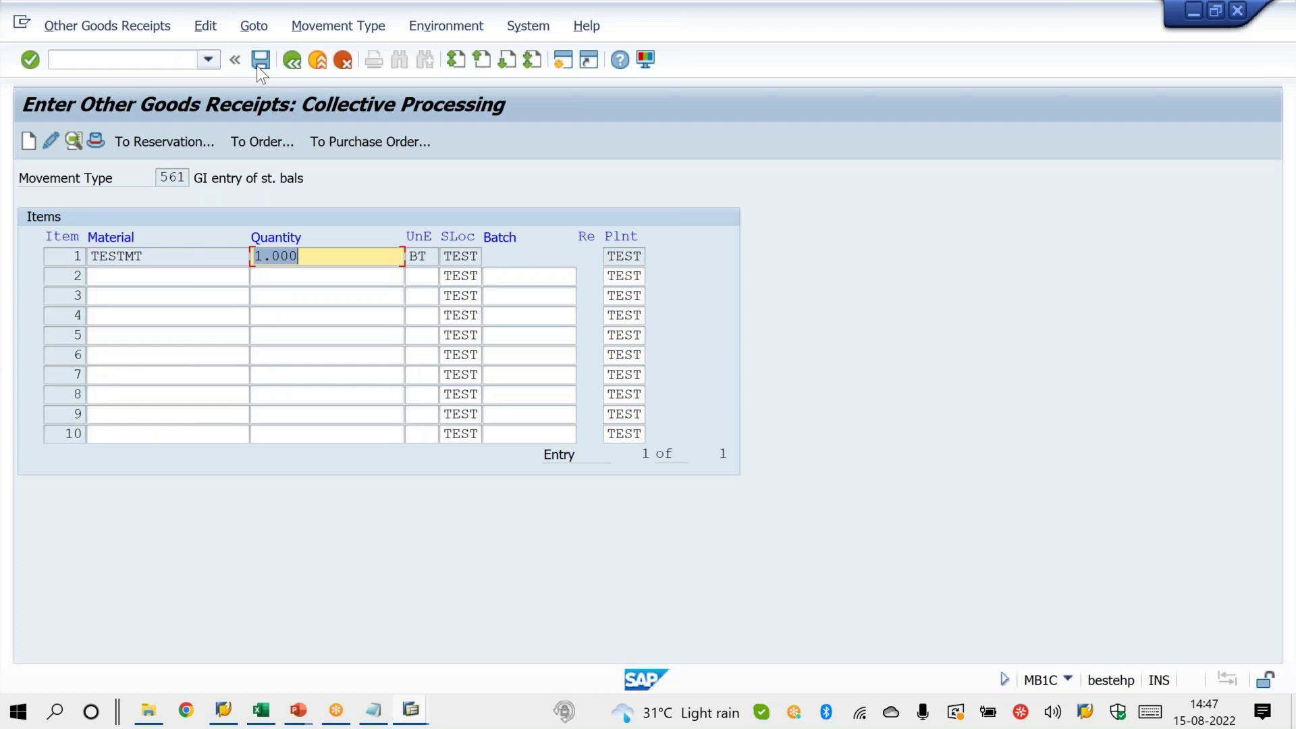
{"action": "left_click", "coordinate": [257, 66]}
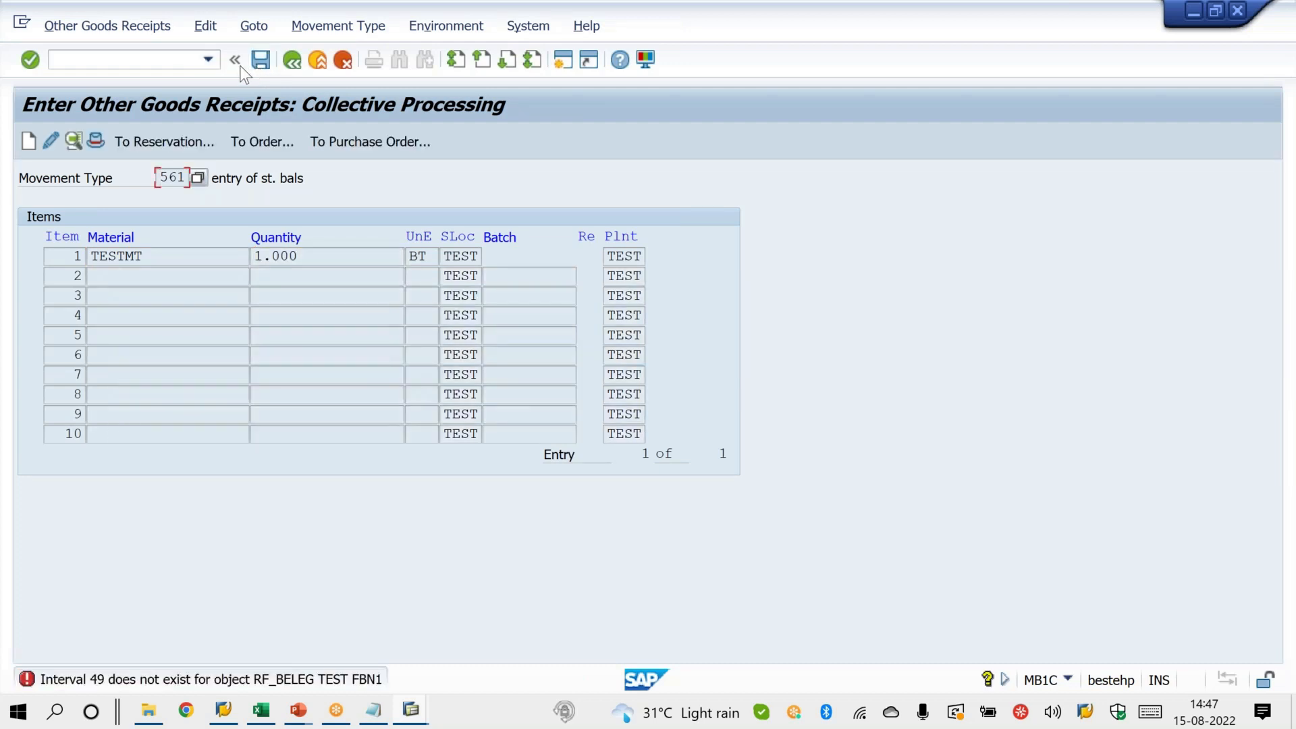
Leave the goods receipt for transaction FBN1 and open the accounting document intervals of company code TEST for editing.
{"action": "left_click", "coordinate": [208, 61]}
{"action": "left_click", "coordinate": [182, 73]}
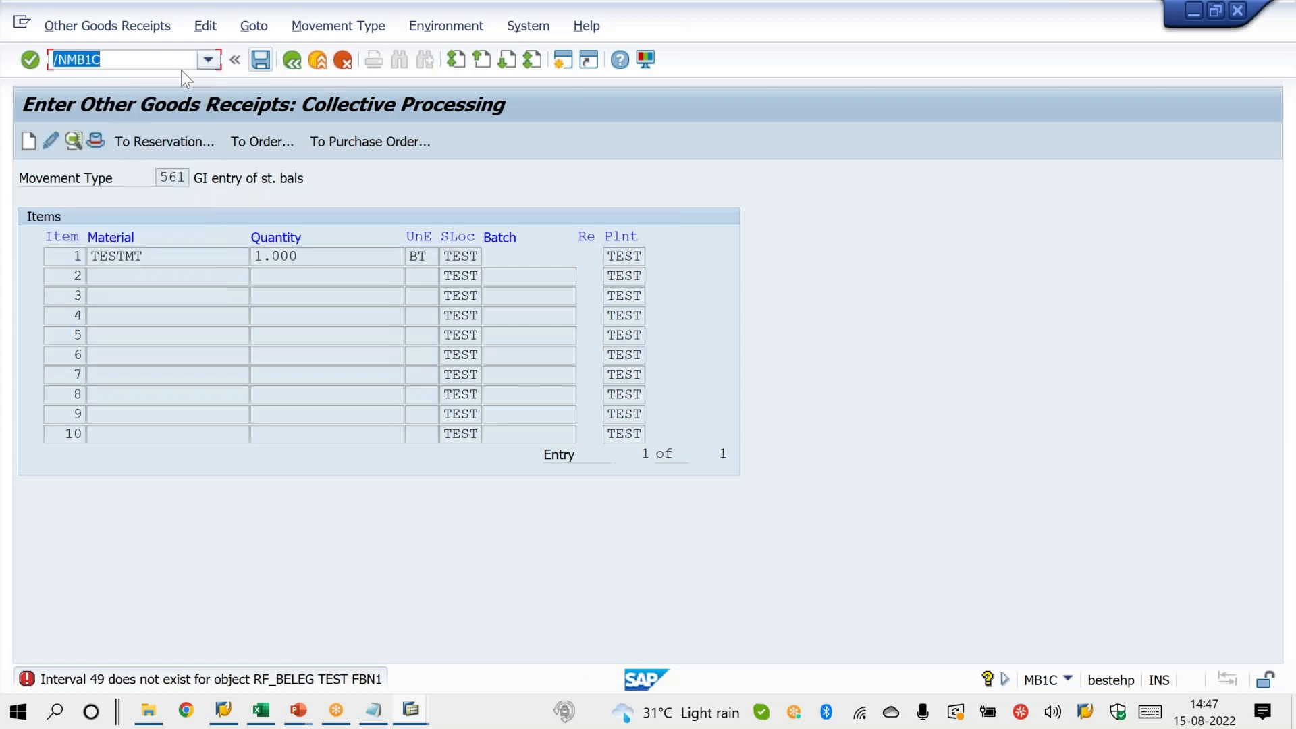
{"action": "left_click", "coordinate": [208, 60]}
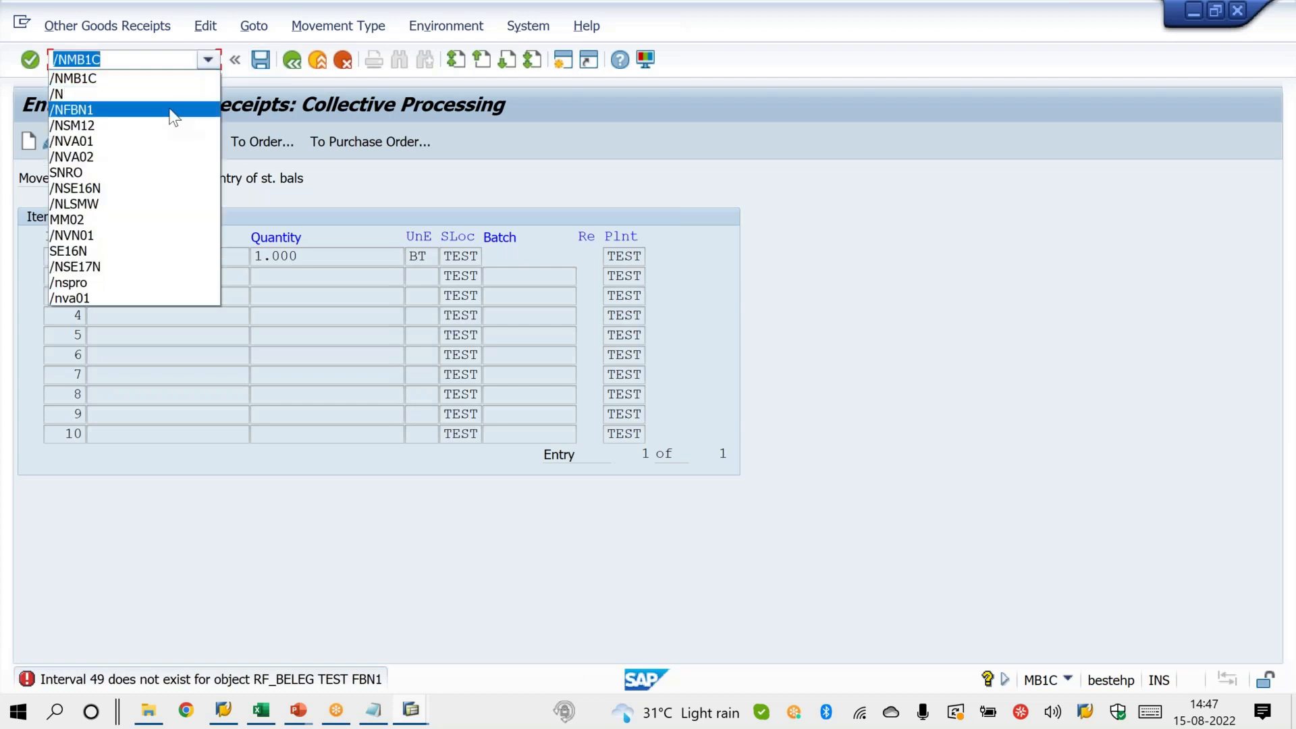
{"action": "left_click", "coordinate": [170, 110]}
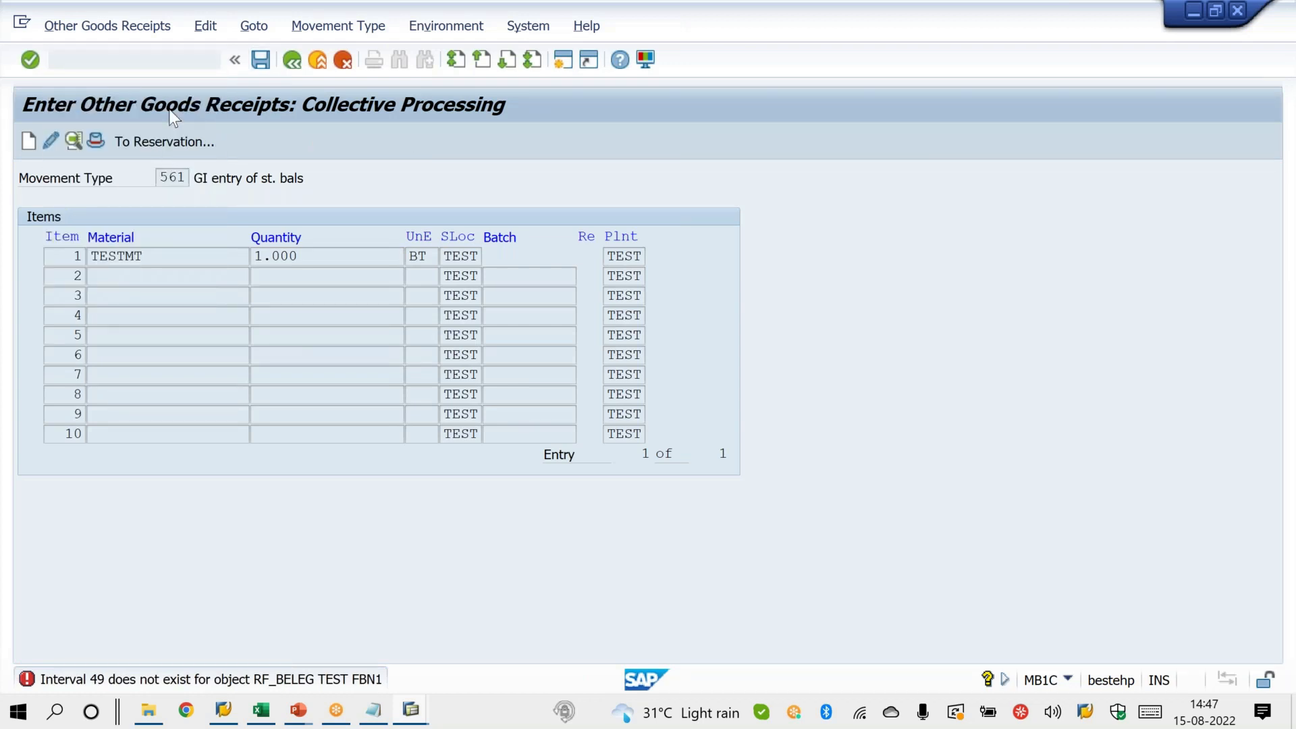
{"action": "left_click", "coordinate": [211, 178]}
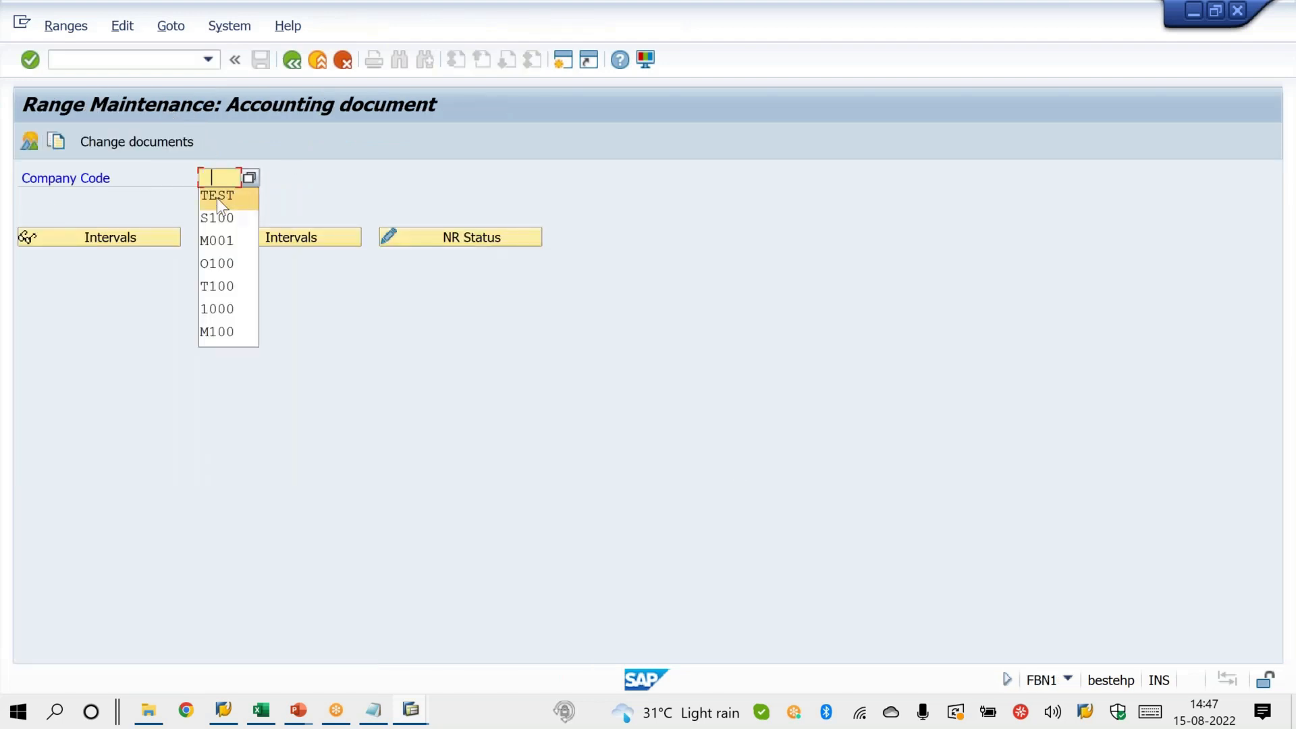
{"action": "left_click", "coordinate": [214, 197]}
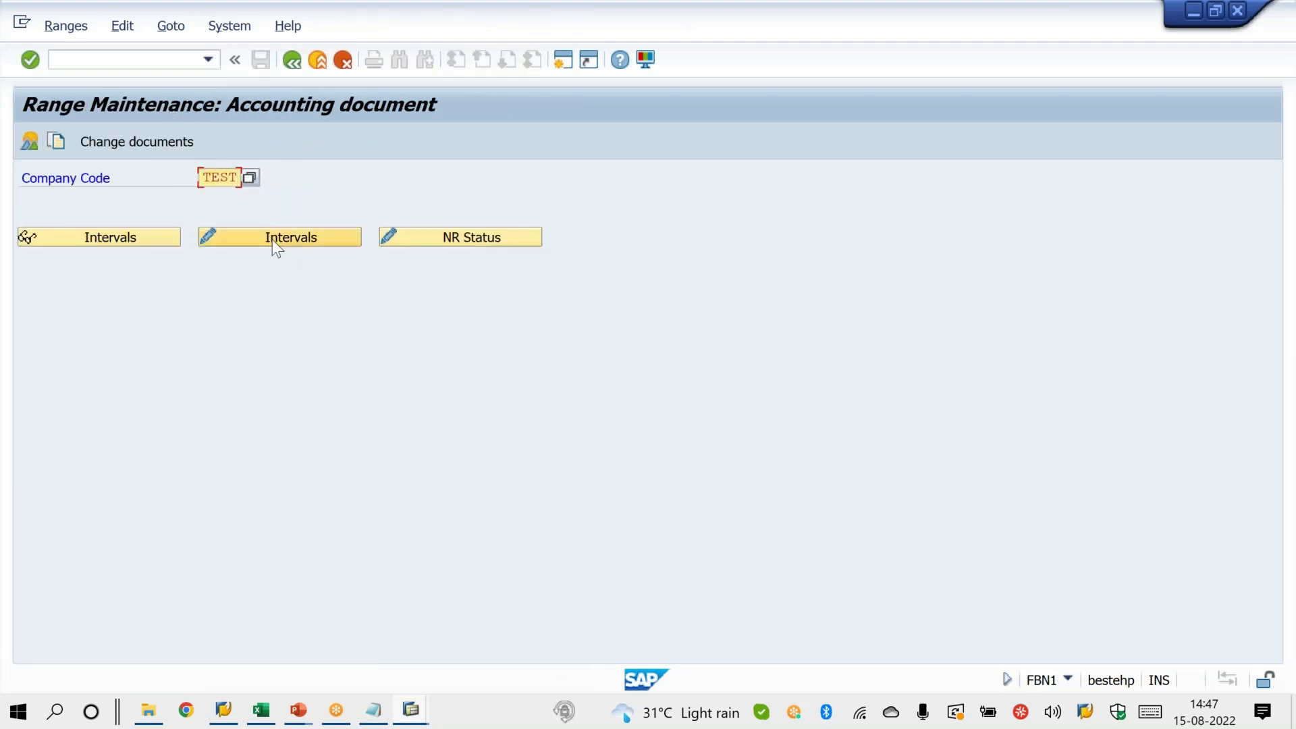
{"action": "left_click", "coordinate": [273, 239]}
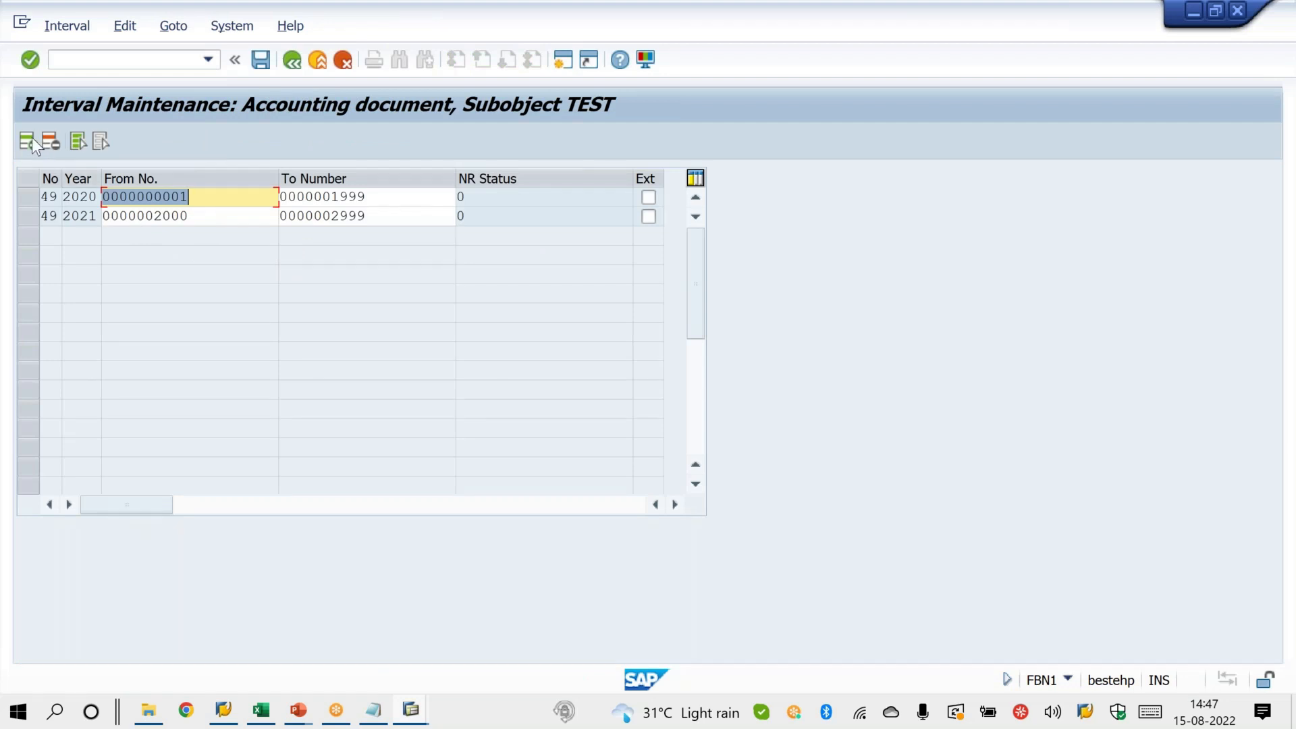
Insert interval 49 for year 2022 with numbers from 3000 to 3999.
{"action": "left_click", "coordinate": [28, 138]}
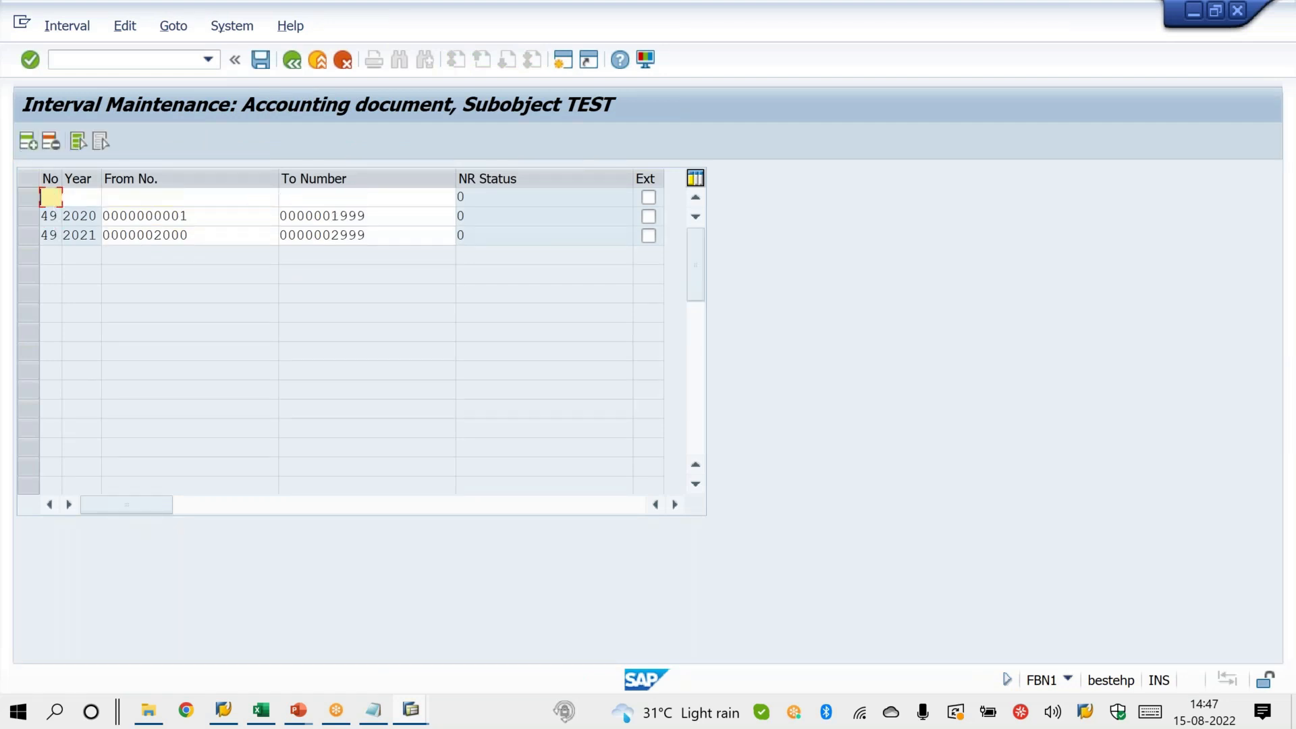
{"action": "type", "text": "2022"}
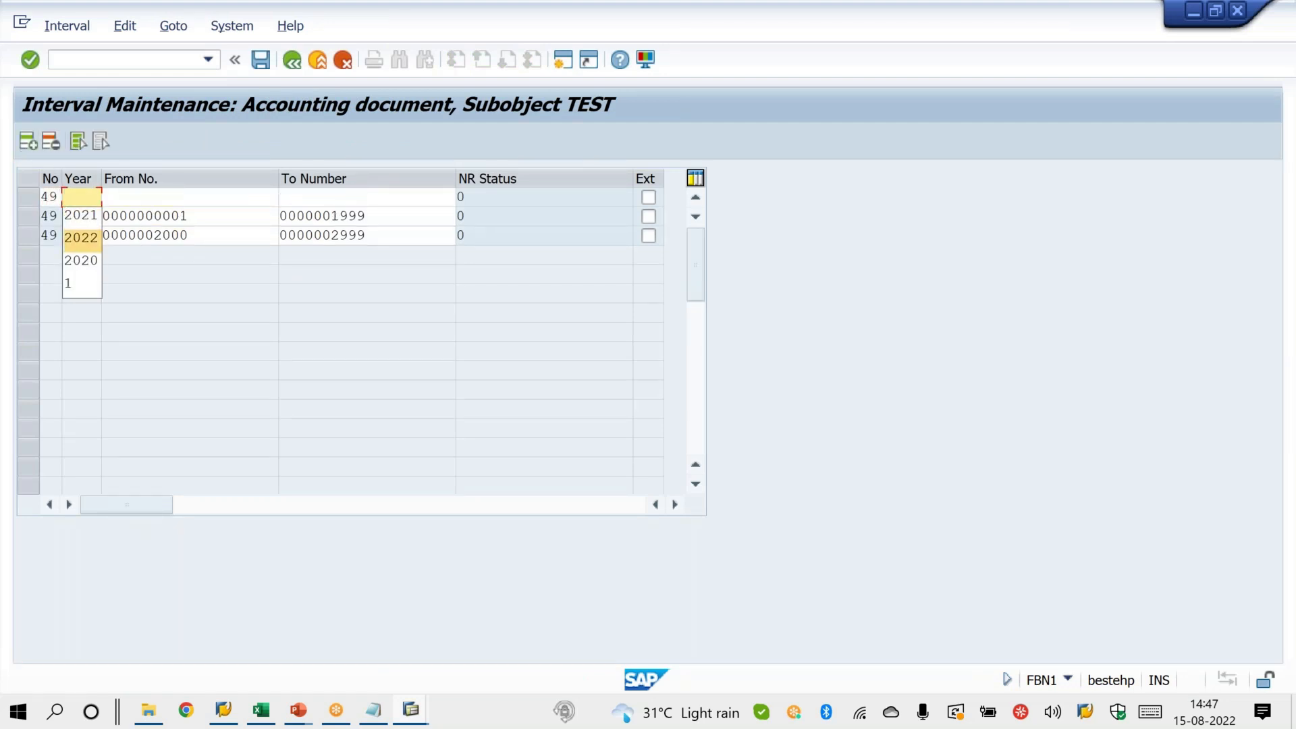
{"action": "key", "text": "Tab"}
{"action": "type", "text": "3000"}
{"action": "key", "text": "Tab"}
{"action": "type", "text": "3999"}
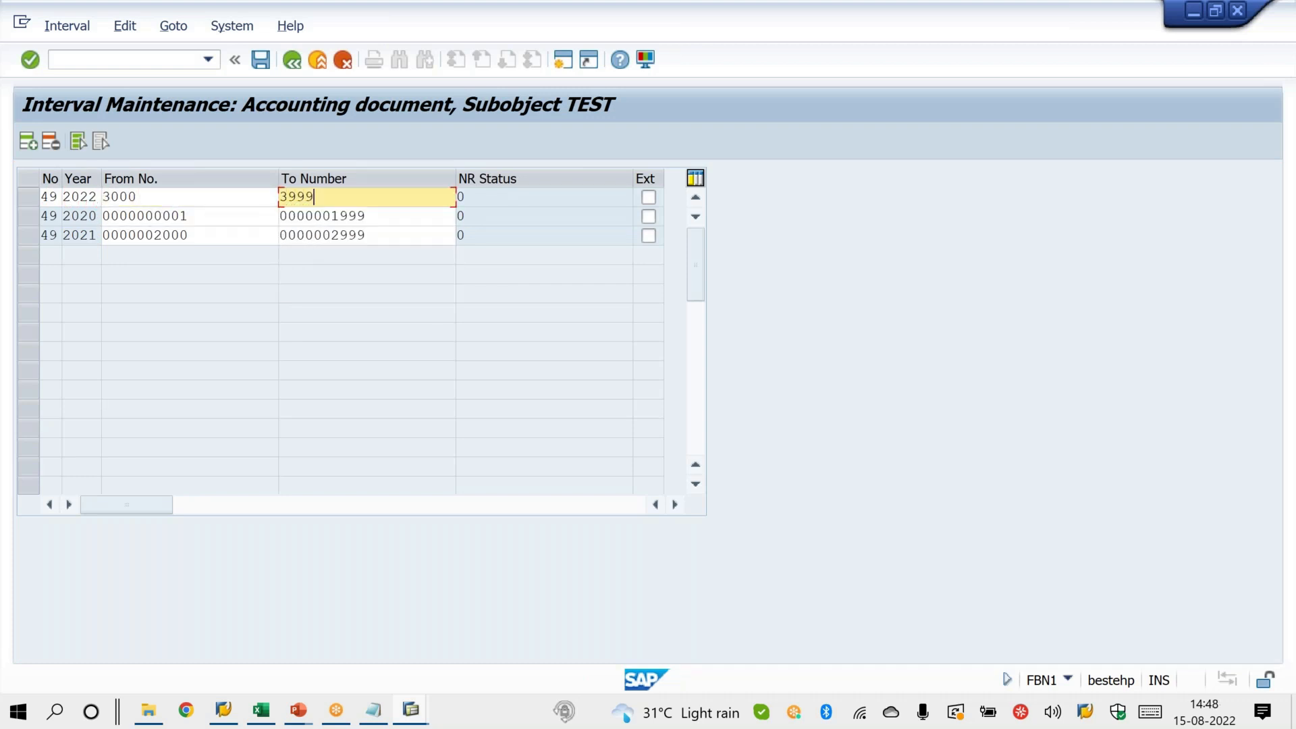
{"action": "key", "text": "Return"}
Save the new 2022 interval, accept the transport notice and exit to the SAP start screen.
{"action": "key", "text": "ctrl+s"}
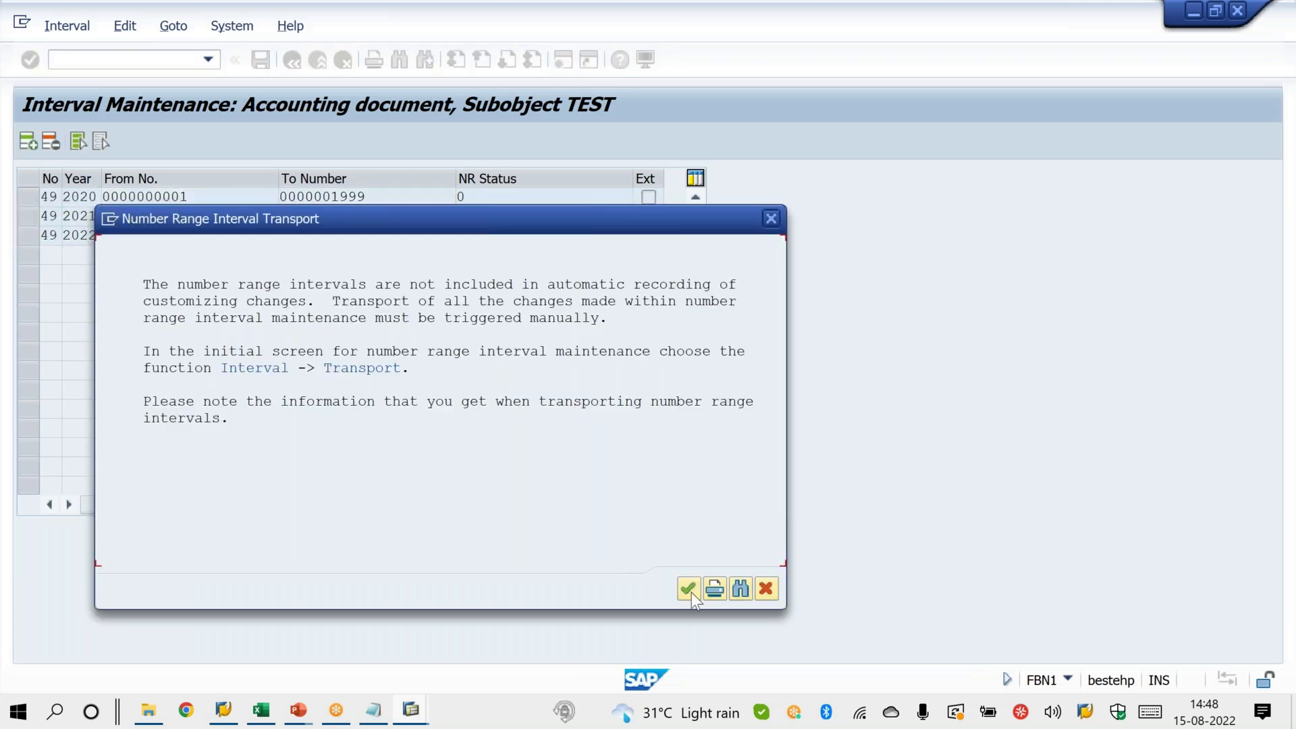
{"action": "key", "text": "Return"}
{"action": "left_click", "coordinate": [177, 61]}
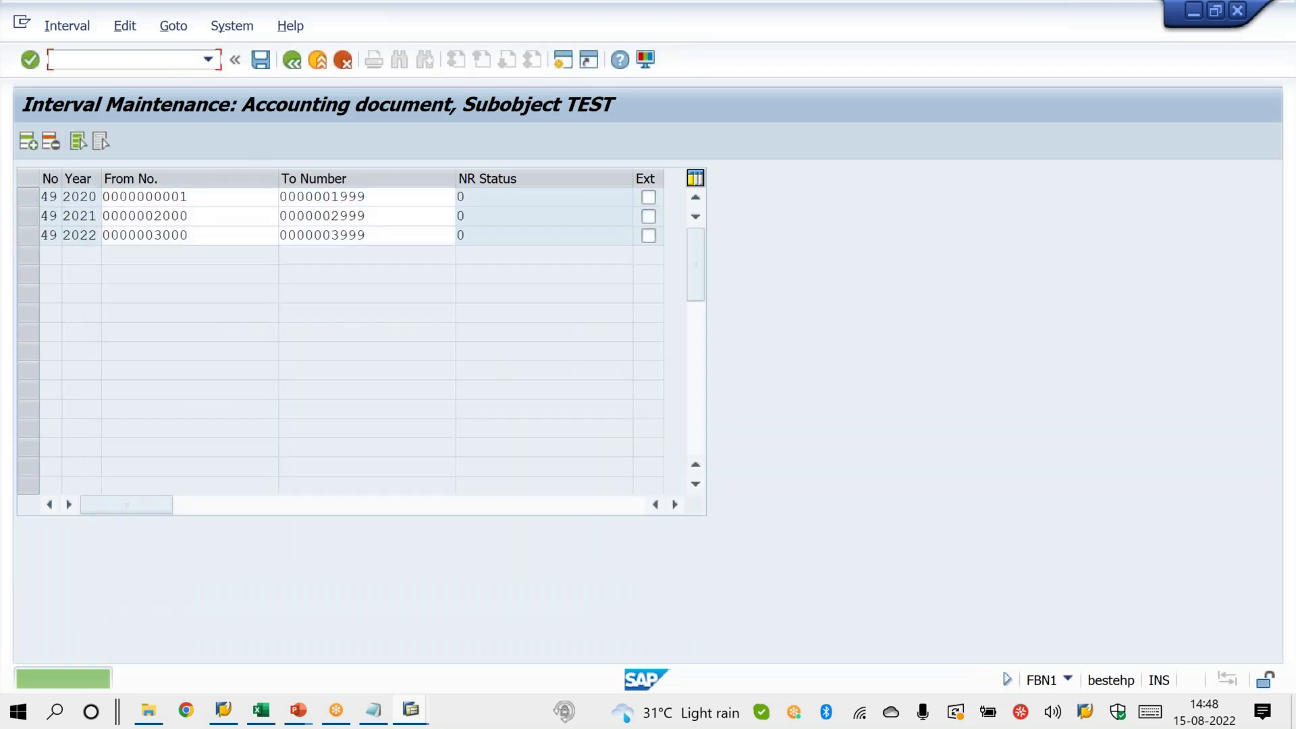
{"action": "type", "text": "/N"}
{"action": "key", "text": "Return"}
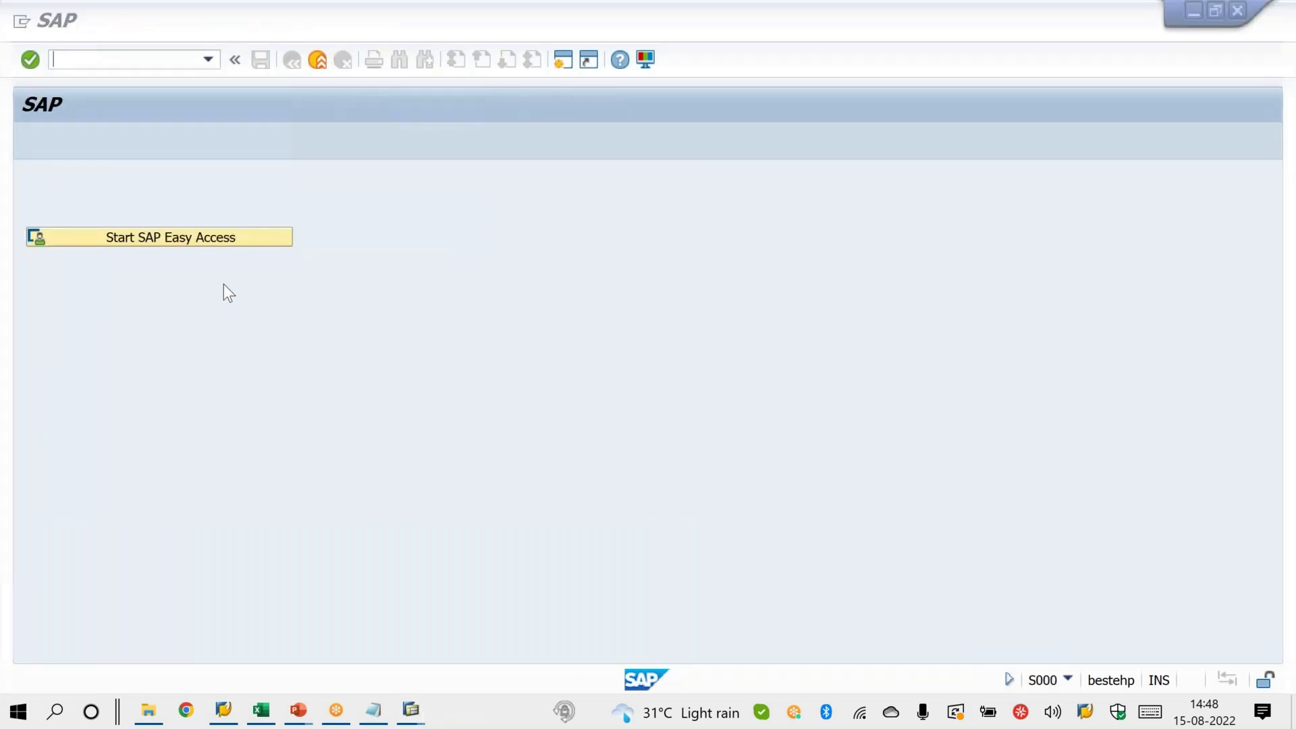
Switch to the other SAP session and start MB1C item entry with movement type 561, plant TEST and storage location TEST.
{"action": "left_click", "coordinate": [420, 719]}
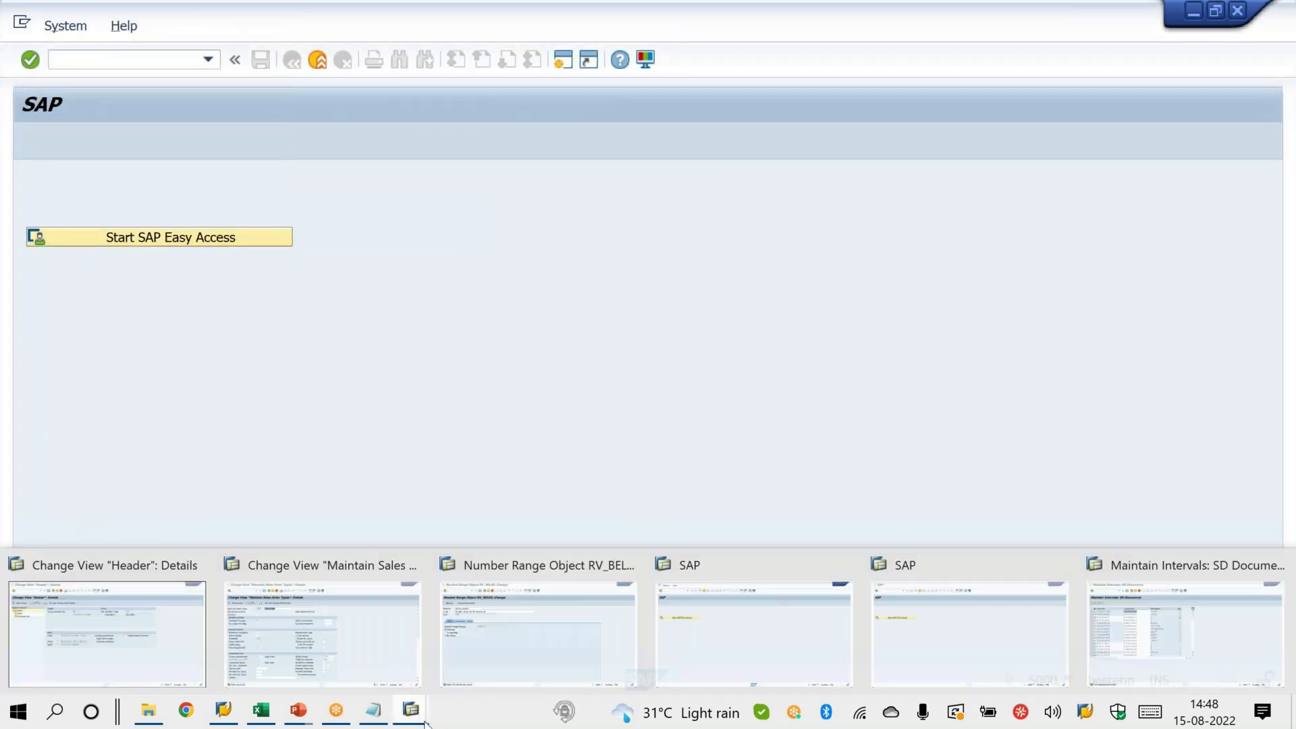
{"action": "left_click", "coordinate": [969, 631]}
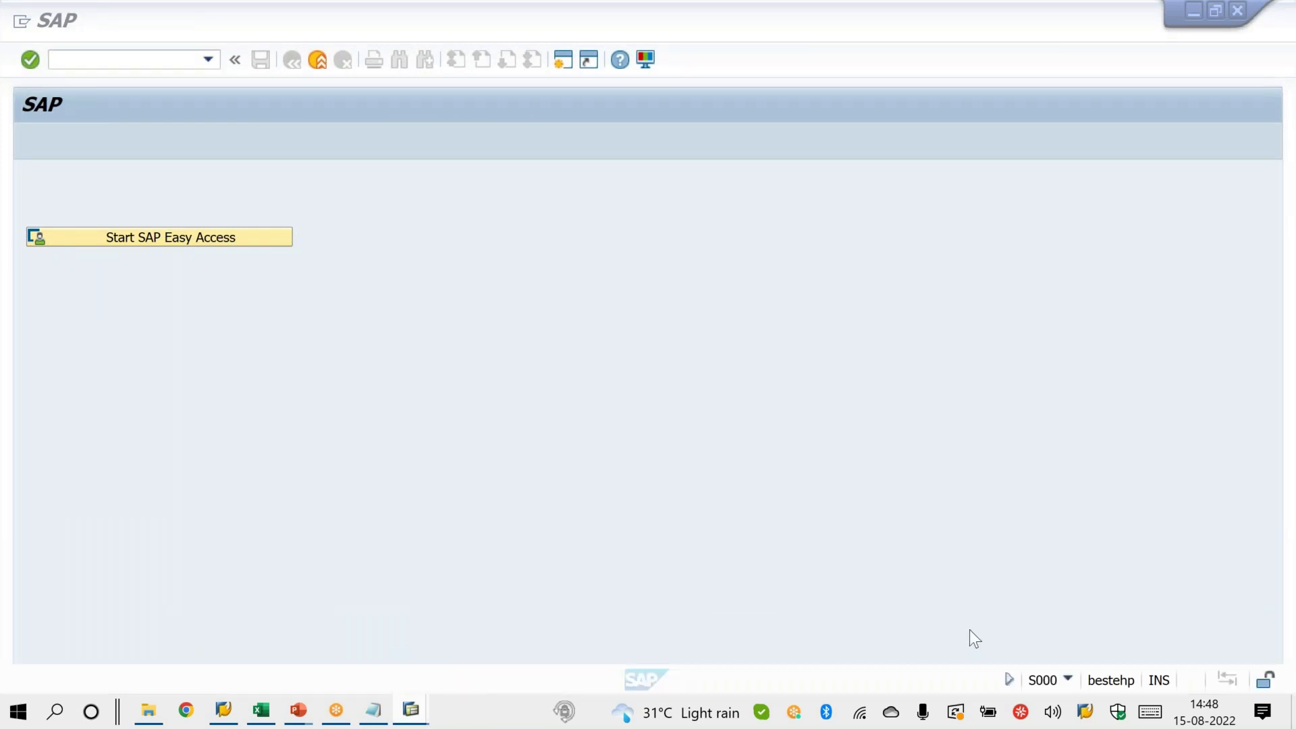
{"action": "left_click", "coordinate": [135, 54]}
{"action": "type", "text": "/NMB1C"}
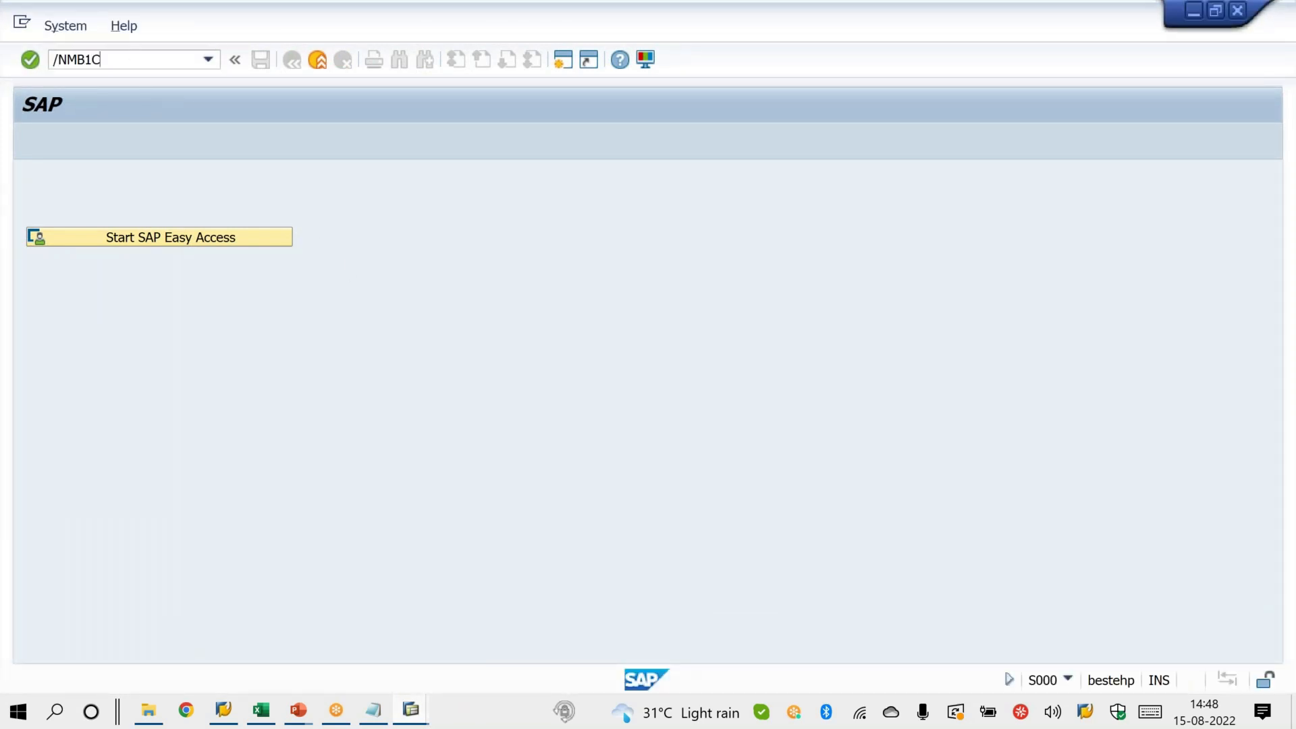
{"action": "key", "text": "Return"}
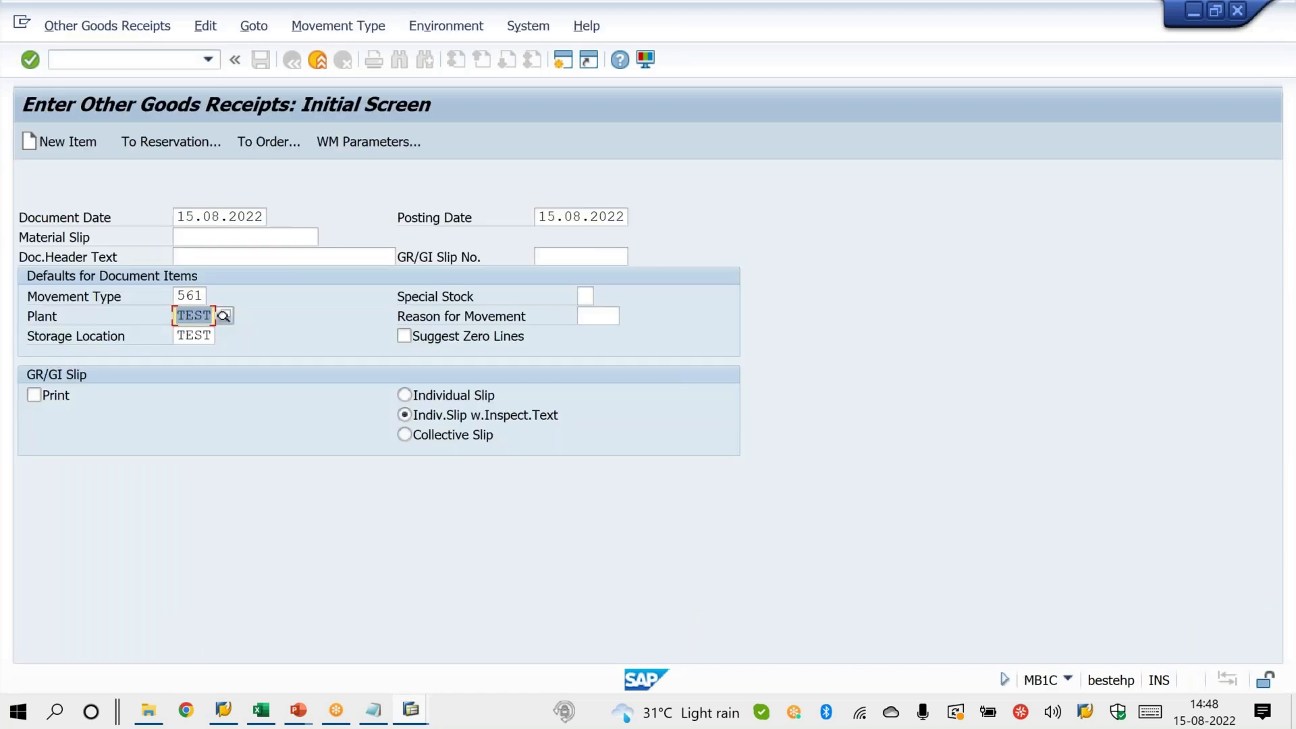
{"action": "key", "text": "Return"}
Enter material TESTMT with quantity 1000 as item 1 and post the goods receipt.
{"action": "key", "text": "space"}
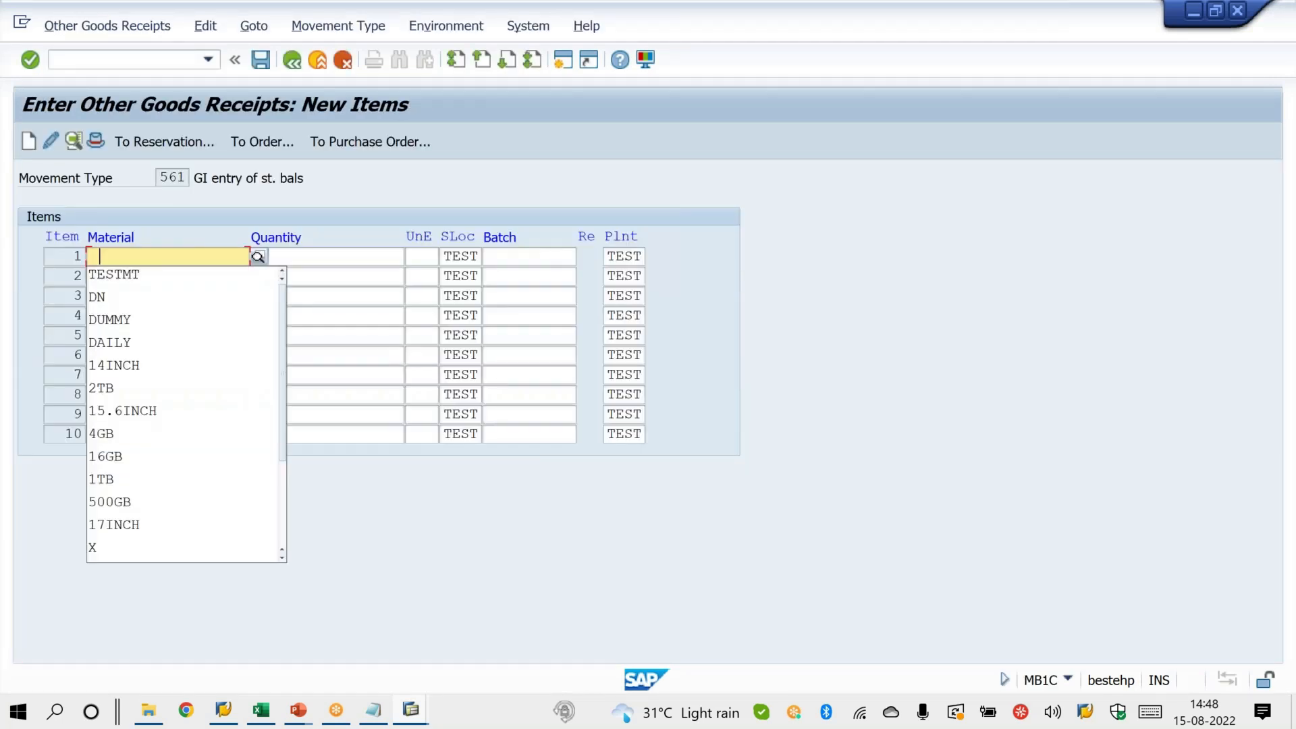
{"action": "key", "text": "Down"}
{"action": "key", "text": "Tab"}
{"action": "key", "text": "space"}
{"action": "key", "text": "Down"}
{"action": "key", "text": "Return"}
{"action": "key", "text": "Return"}
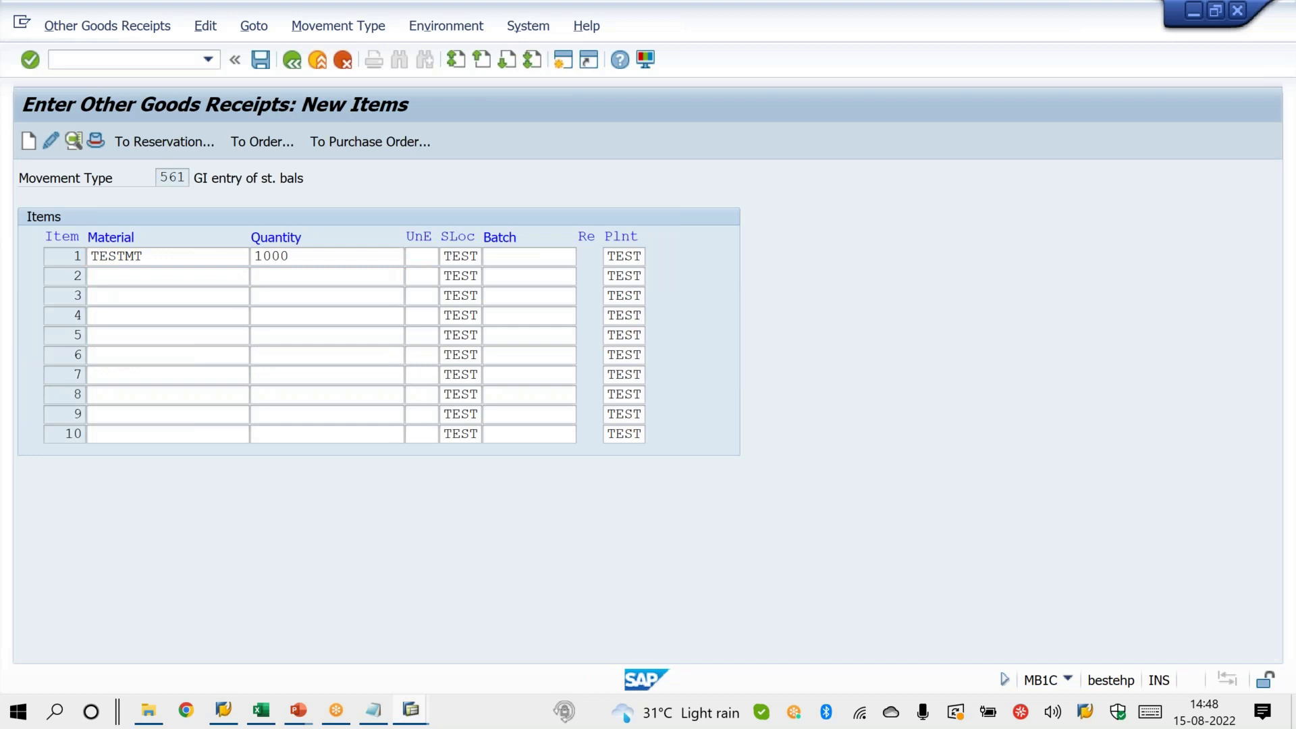
{"action": "left_click", "coordinate": [256, 58]}
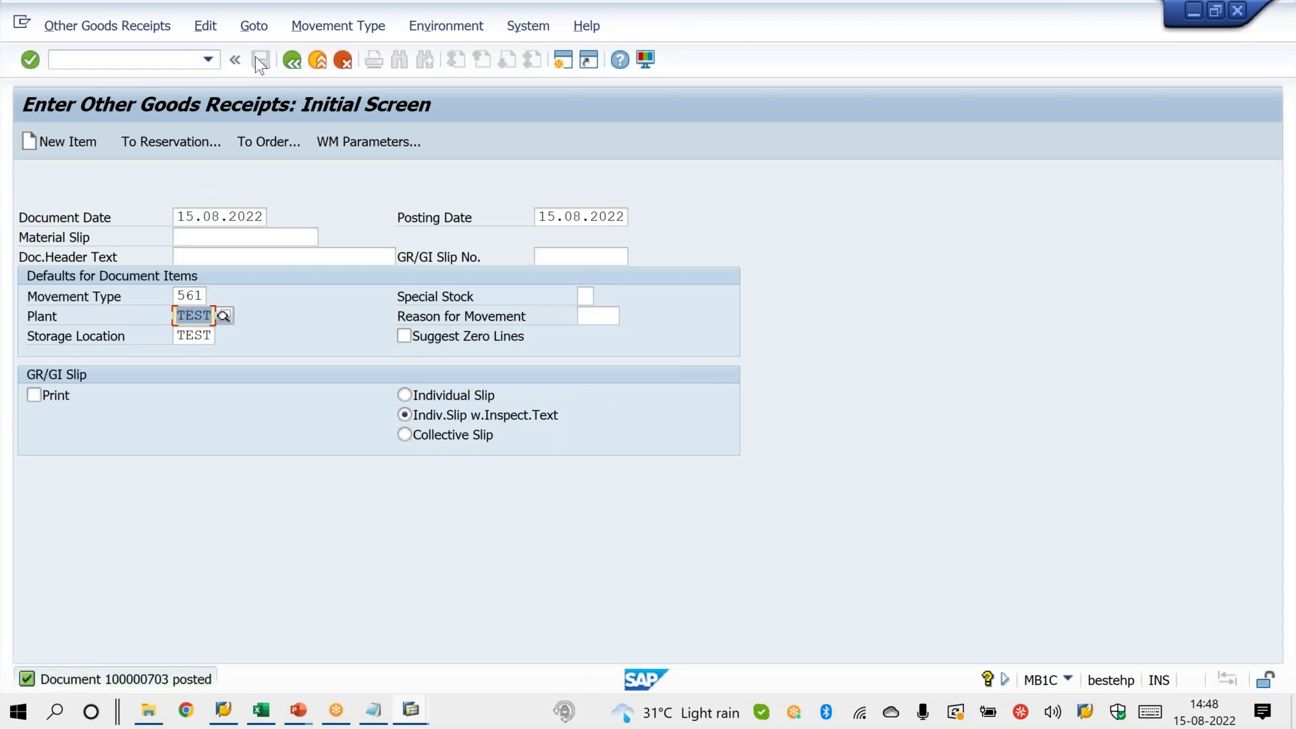
Start VL01N, try to create an outbound delivery for the proposed sales order and return to the initial screen.
{"action": "left_click", "coordinate": [189, 64]}
{"action": "type", "text": "/nmb03"}
{"action": "key", "text": "Return"}
{"action": "type", "text": "/NVL01N"}
{"action": "key", "text": "Return"}
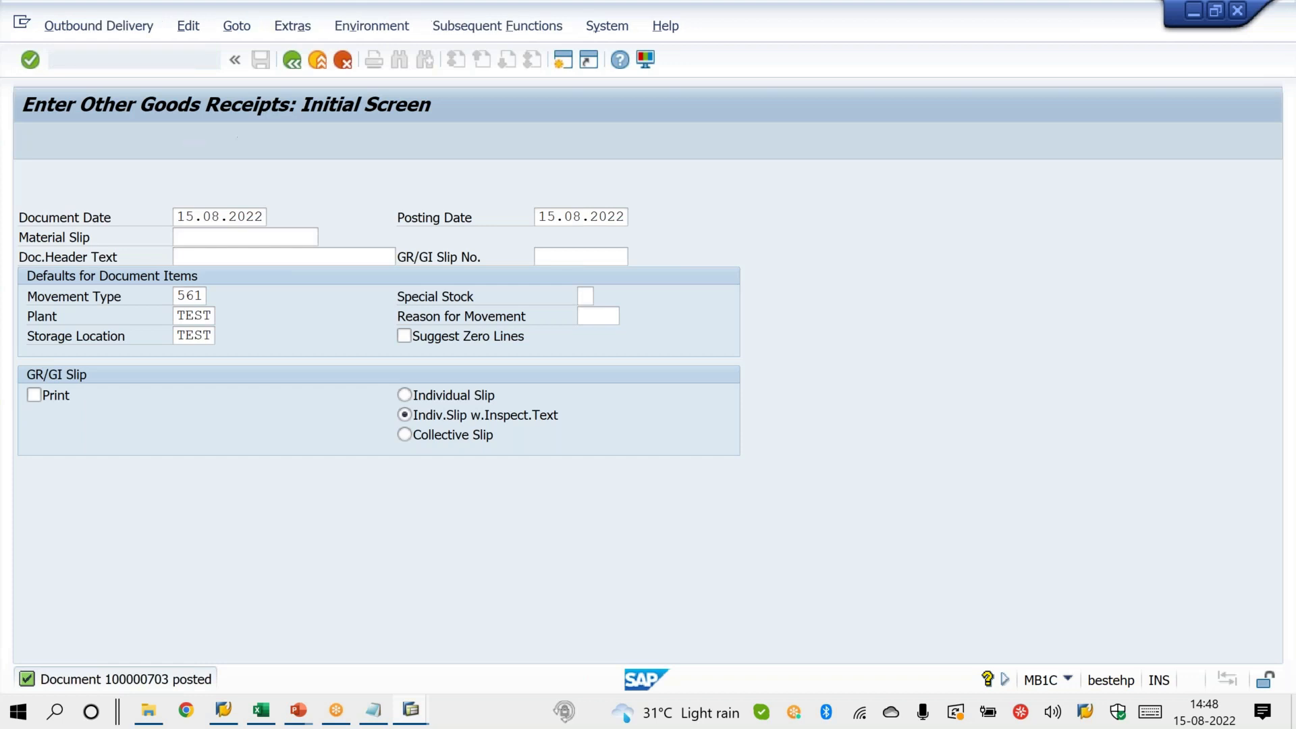
{"action": "key", "text": "Return"}
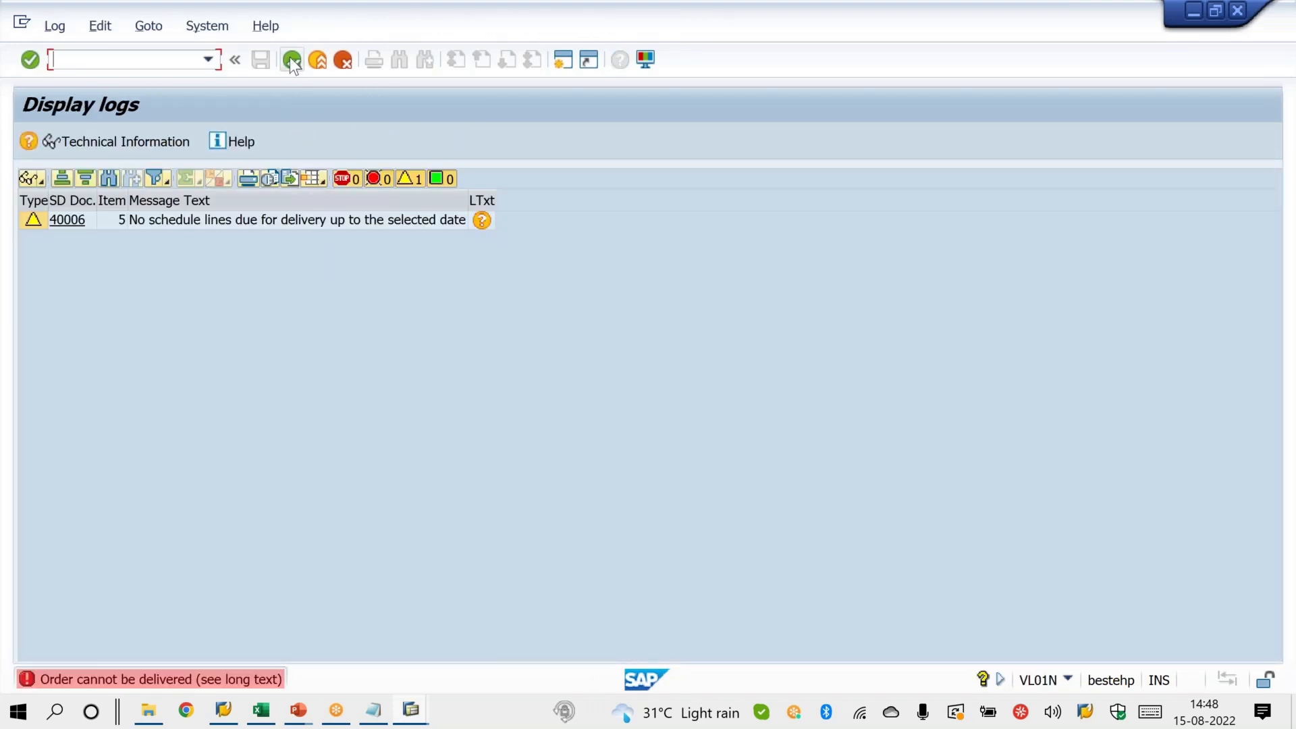
{"action": "left_click", "coordinate": [291, 60]}
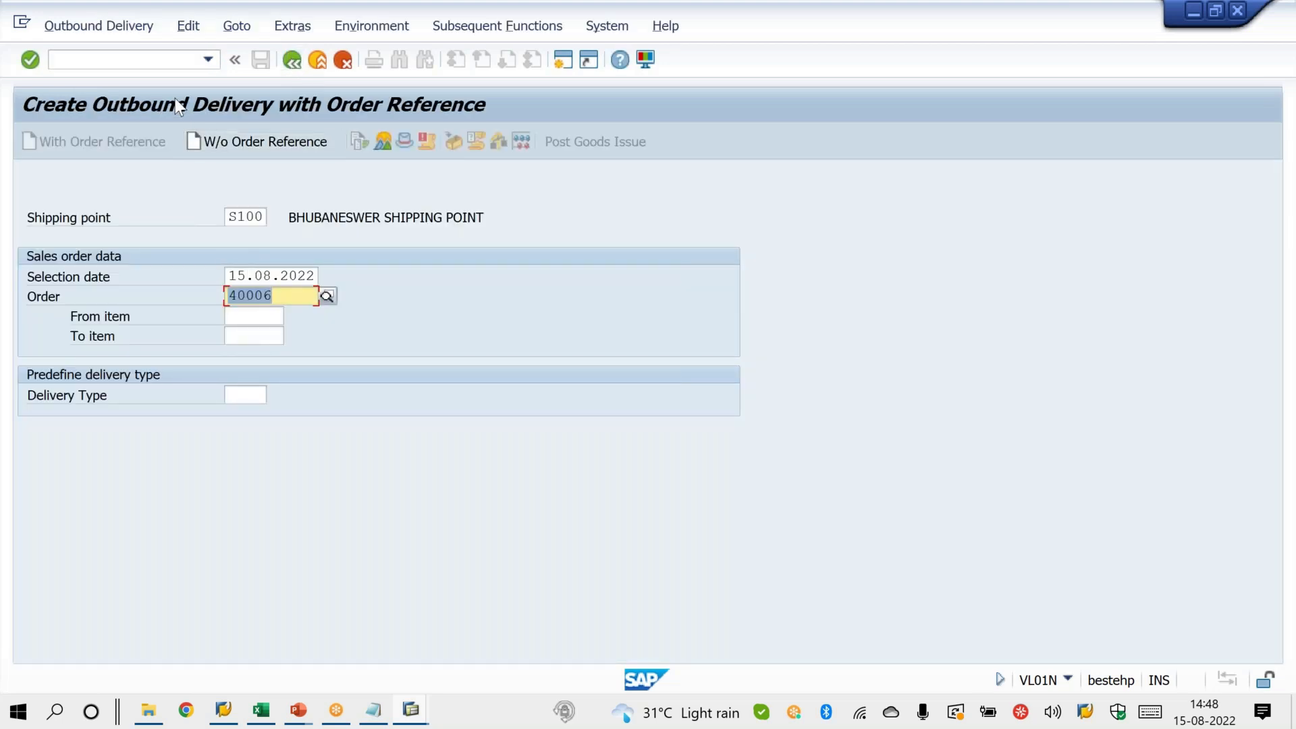
Change the last digit of the order number to 1, try to create the delivery and go back.
{"action": "left_click", "coordinate": [286, 297]}
{"action": "key", "text": "BackSpace"}
{"action": "type", "text": "1"}
{"action": "key", "text": "Return"}
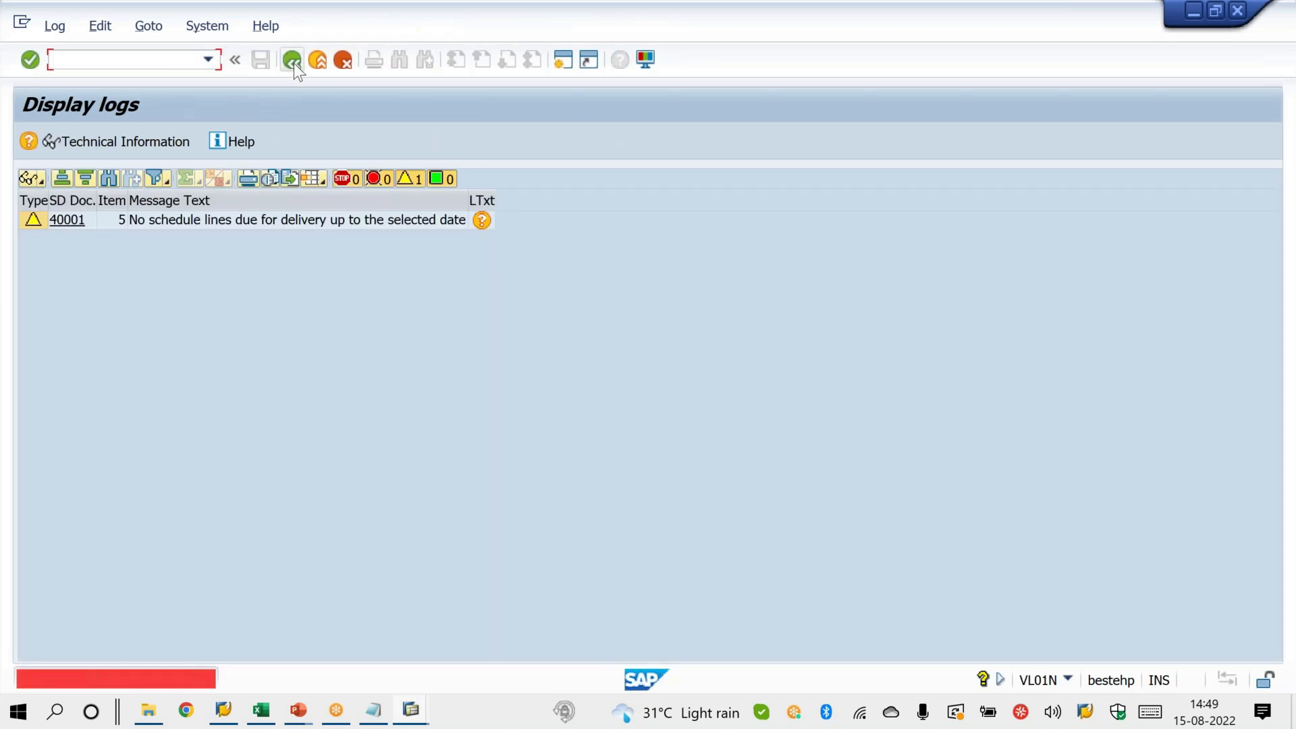
{"action": "left_click", "coordinate": [292, 61]}
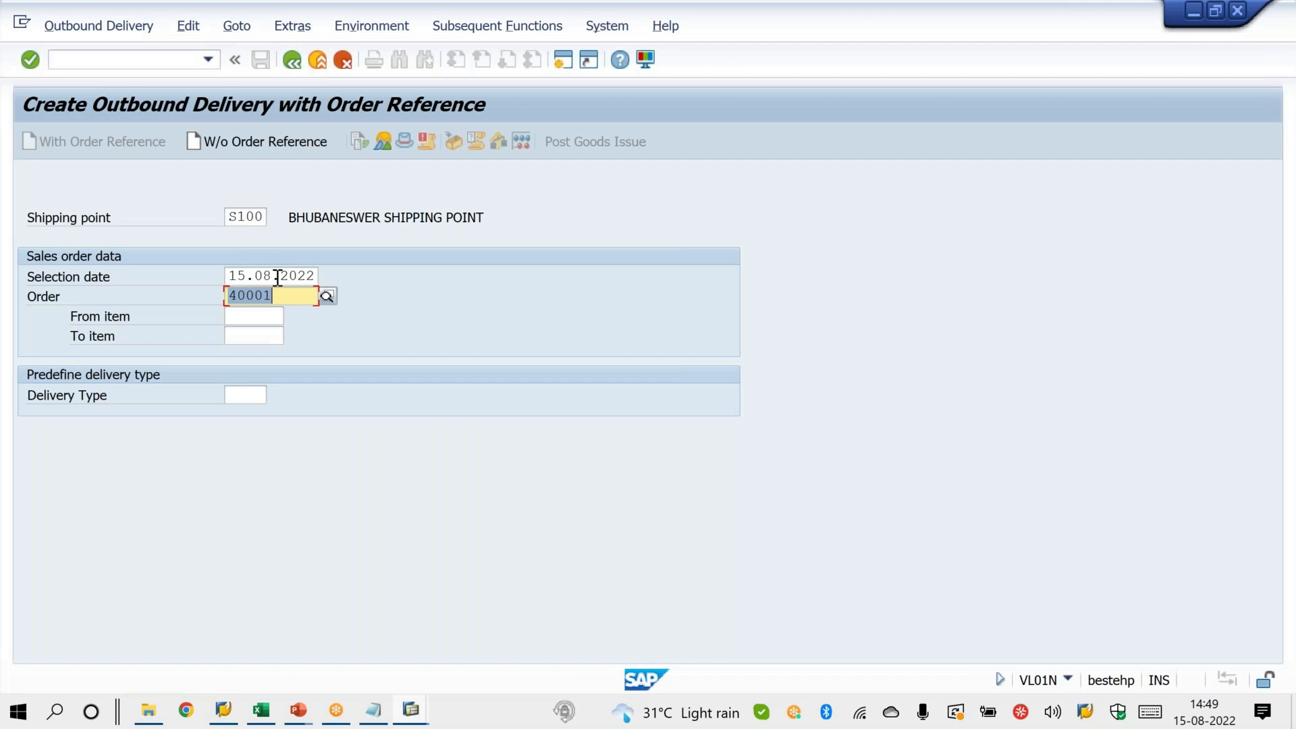
Pick another selection date from the calendar and create the outbound delivery with reference to the order.
{"action": "left_click", "coordinate": [277, 278]}
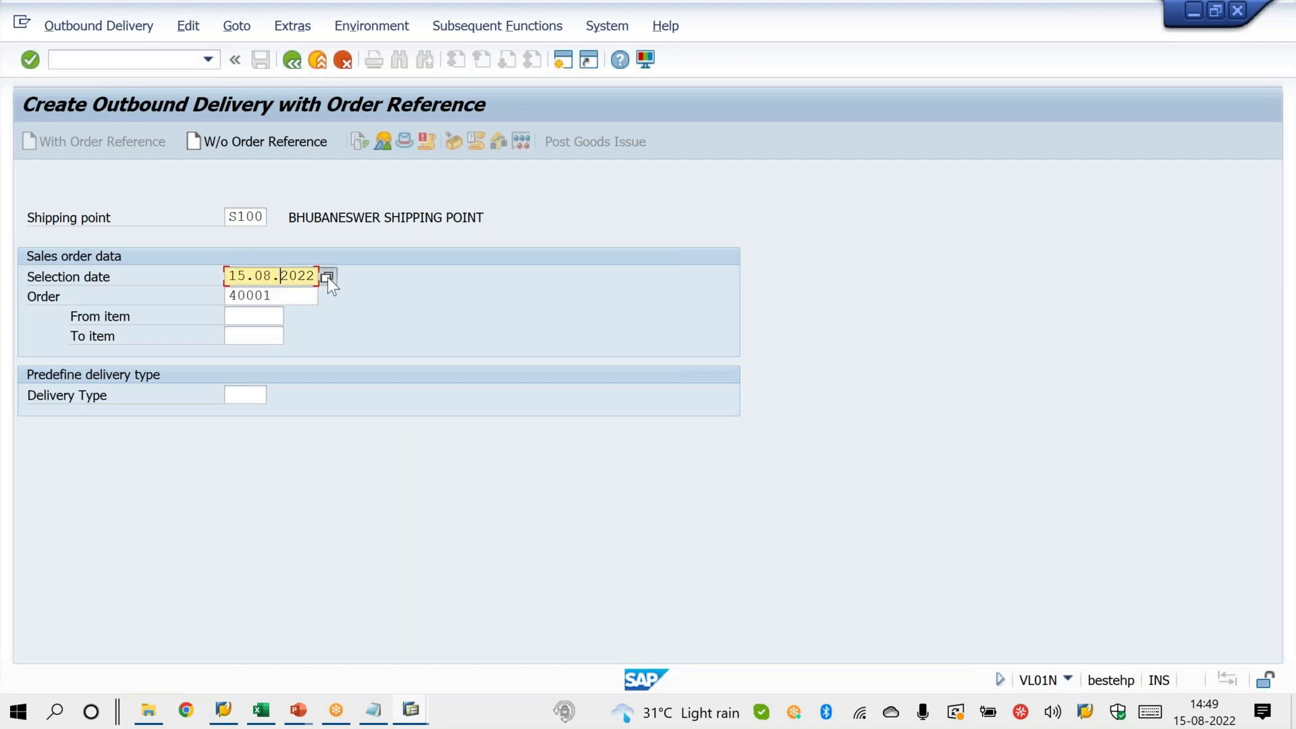
{"action": "key", "text": "Return"}
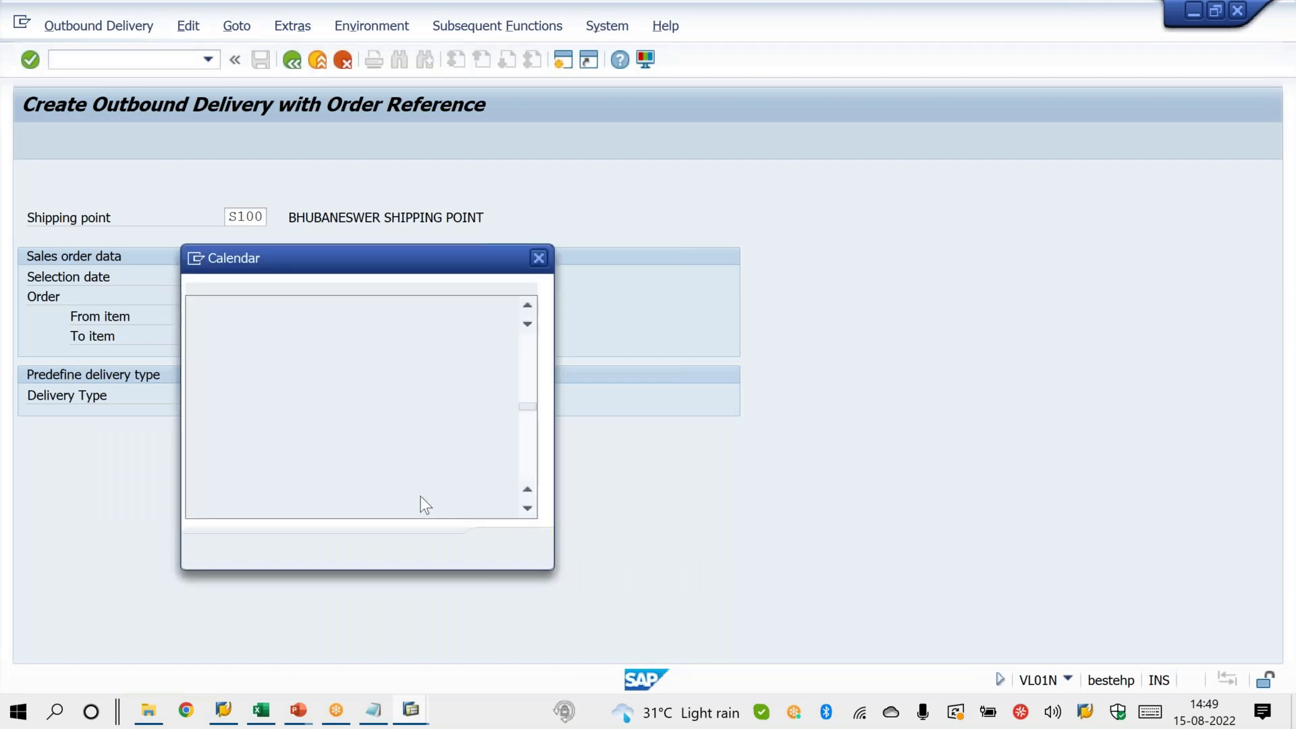
{"action": "double_click", "coordinate": [316, 493]}
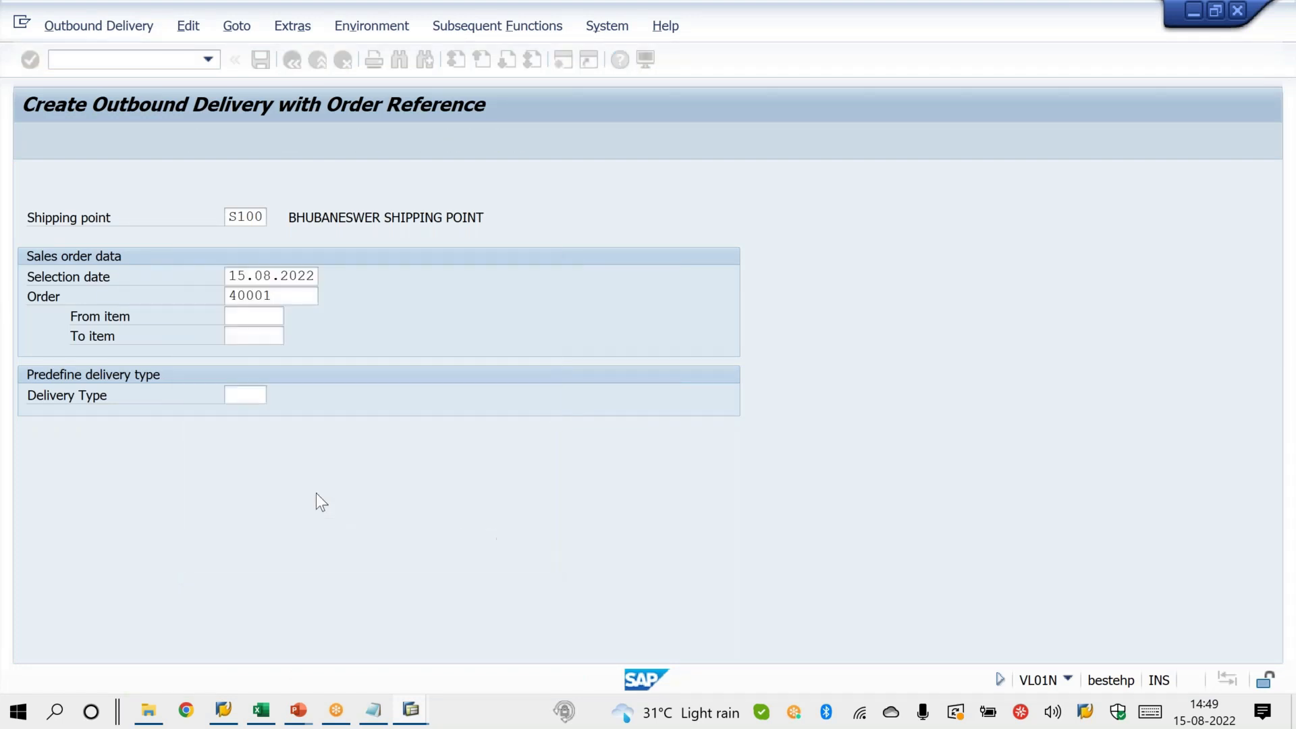
{"action": "key", "text": "Return"}
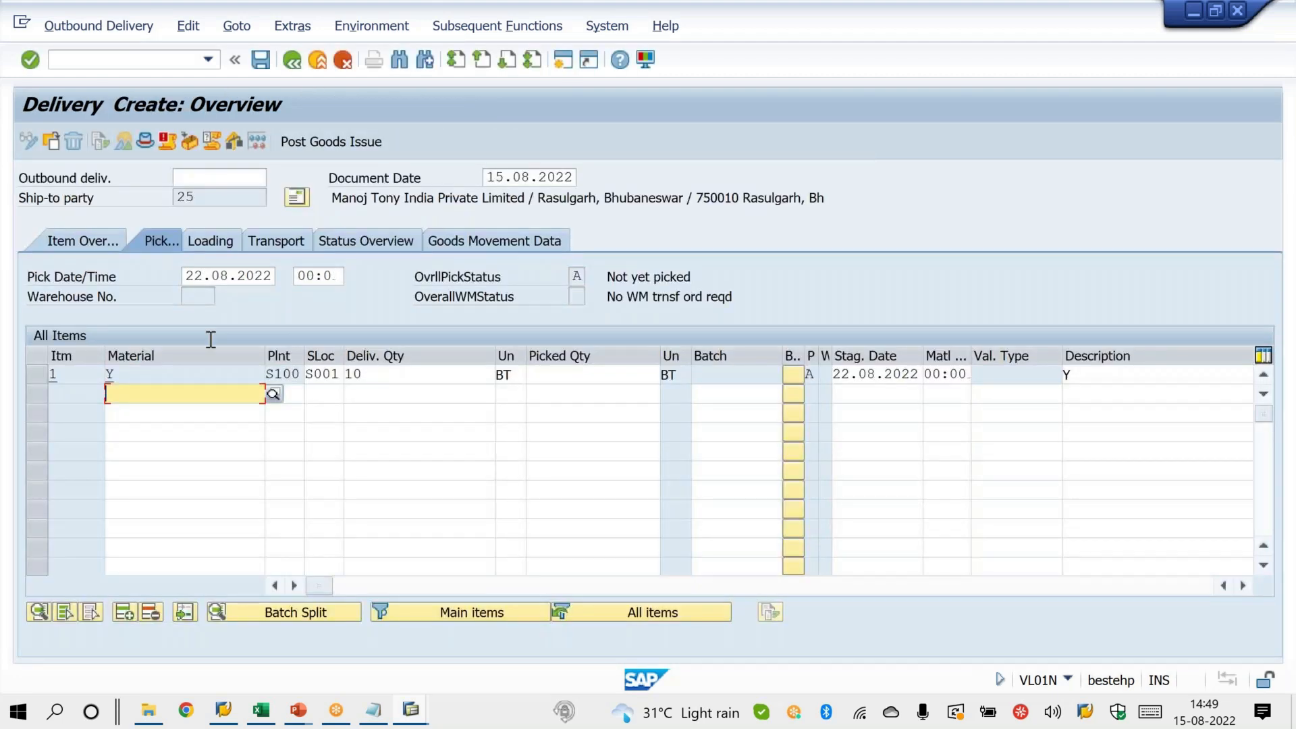
Set the picked quantity of material Y to 10 and try to post the goods issue.
{"action": "left_click", "coordinate": [570, 373]}
{"action": "type", "text": "10"}
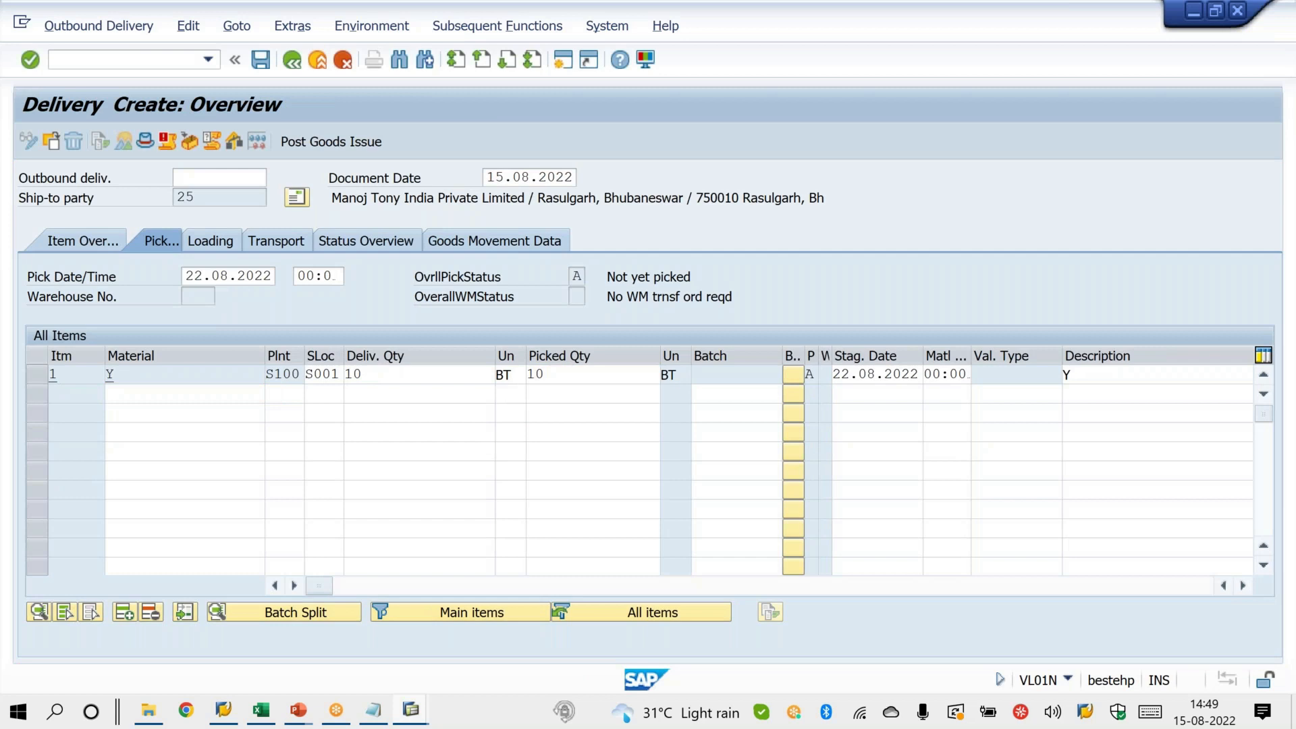
{"action": "key", "text": "Return"}
{"action": "left_click", "coordinate": [342, 141]}
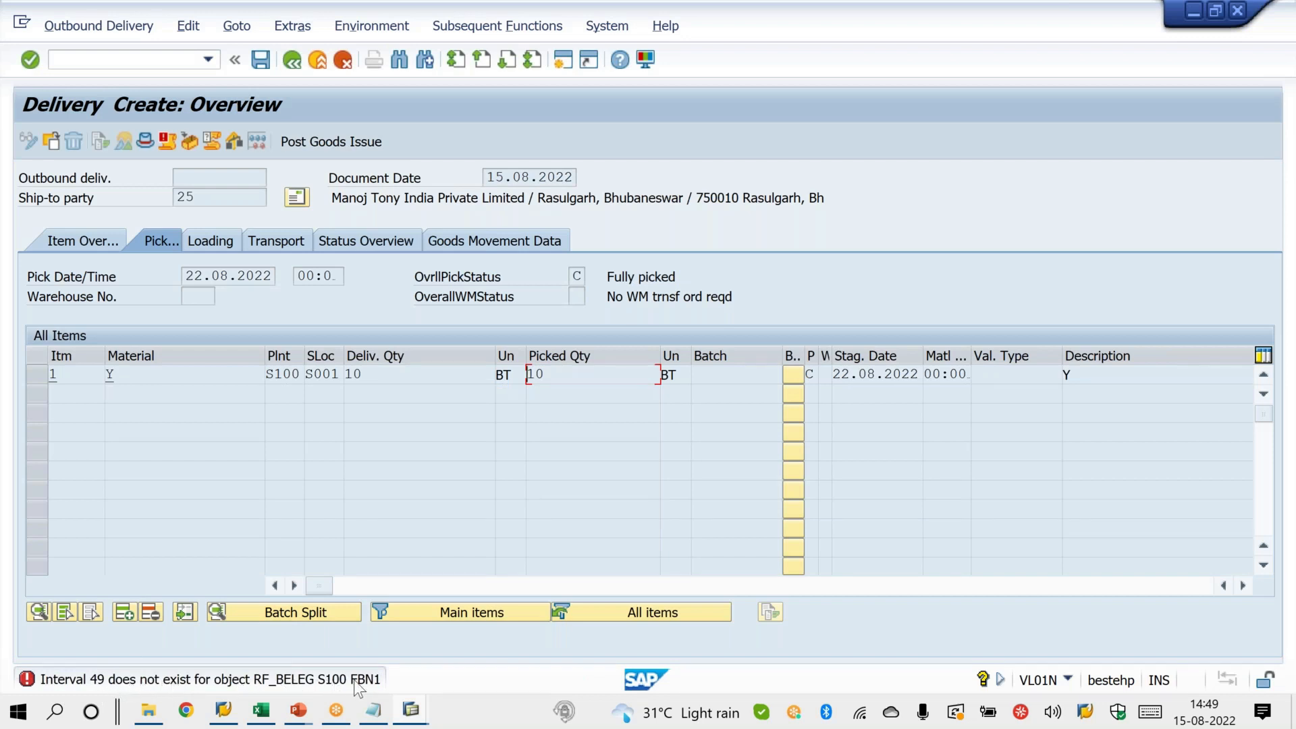
{"action": "left_click", "coordinate": [833, 17]}
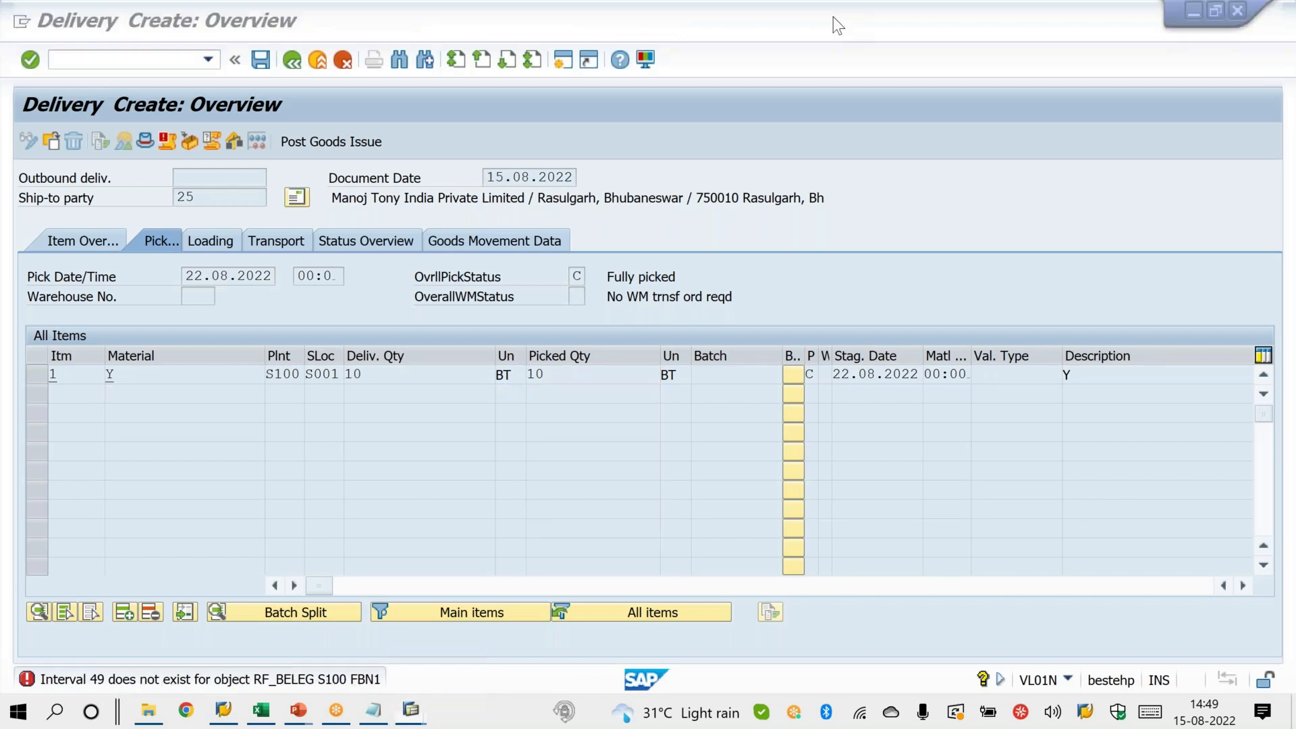
{"action": "left_click", "coordinate": [847, 58]}
{"action": "mouse_move", "coordinate": [351, 650]}
{"action": "left_mouse_down"}
{"action": "mouse_move", "coordinate": [341, 656]}
{"action": "mouse_move", "coordinate": [394, 583]}
{"action": "left_mouse_up"}
{"action": "left_click_drag", "start_coordinate": [407, 539], "coordinate": [424, 566]}
{"action": "mouse_move", "coordinate": [395, 556]}
{"action": "left_mouse_down"}
{"action": "mouse_move", "coordinate": [412, 540]}
{"action": "mouse_move", "coordinate": [442, 547]}
{"action": "left_mouse_up"}
{"action": "mouse_move", "coordinate": [432, 517]}
{"action": "left_mouse_down"}
{"action": "mouse_move", "coordinate": [451, 505]}
{"action": "mouse_move", "coordinate": [456, 520]}
{"action": "left_mouse_up"}
{"action": "mouse_move", "coordinate": [445, 545]}
{"action": "left_mouse_down"}
{"action": "mouse_move", "coordinate": [469, 533]}
{"action": "mouse_move", "coordinate": [452, 550]}
{"action": "left_mouse_up"}
{"action": "mouse_move", "coordinate": [492, 501]}
{"action": "left_mouse_down"}
{"action": "mouse_move", "coordinate": [511, 493]}
{"action": "mouse_move", "coordinate": [511, 471]}
{"action": "left_mouse_up"}
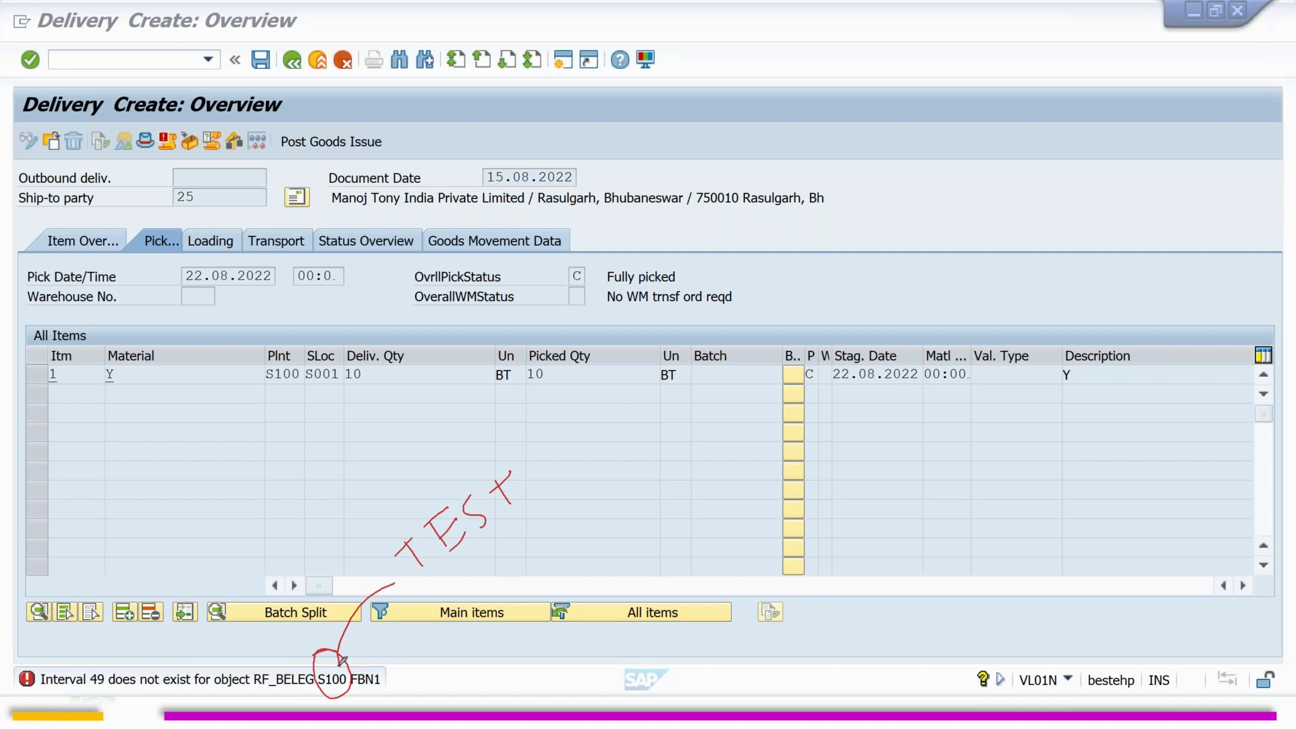
{"action": "left_click_drag", "start_coordinate": [334, 660], "coordinate": [388, 615]}
{"action": "key", "text": "Escape"}
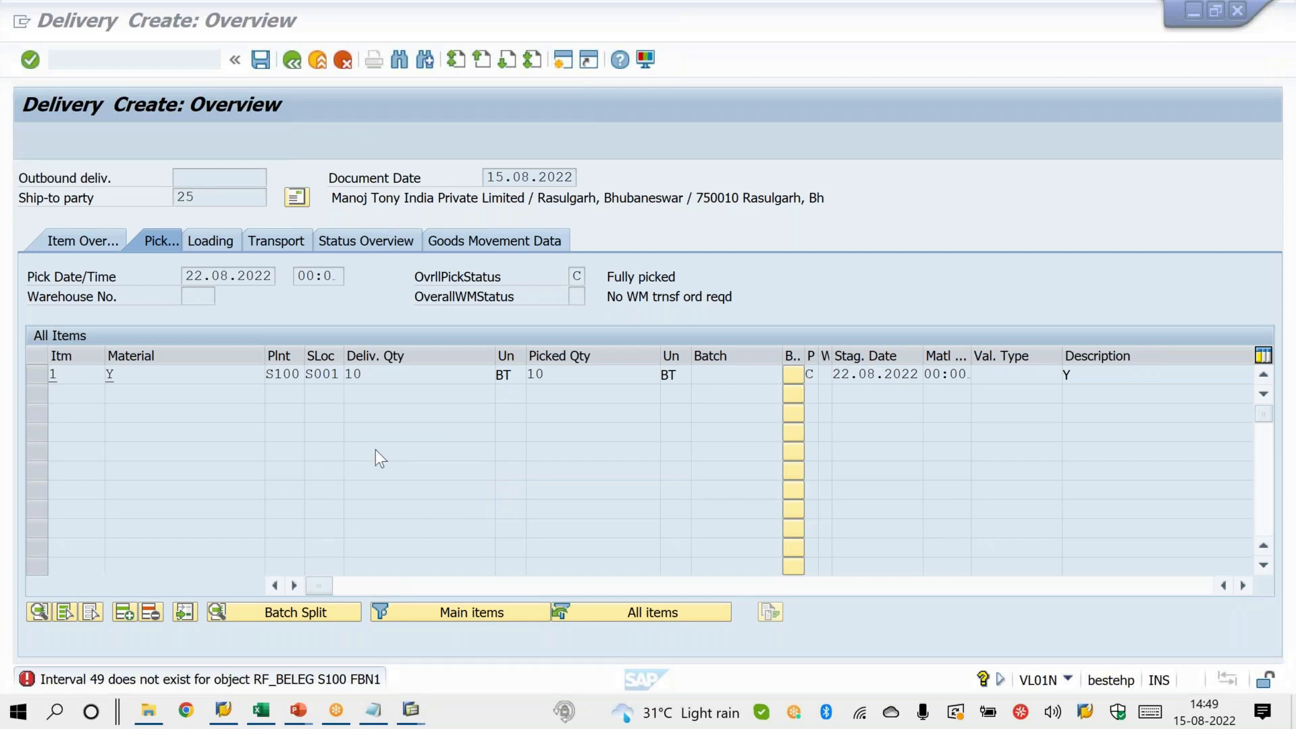
Leave the outbound delivery and start accounting document number range maintenance with transaction FBN1.
{"action": "left_click", "coordinate": [147, 62]}
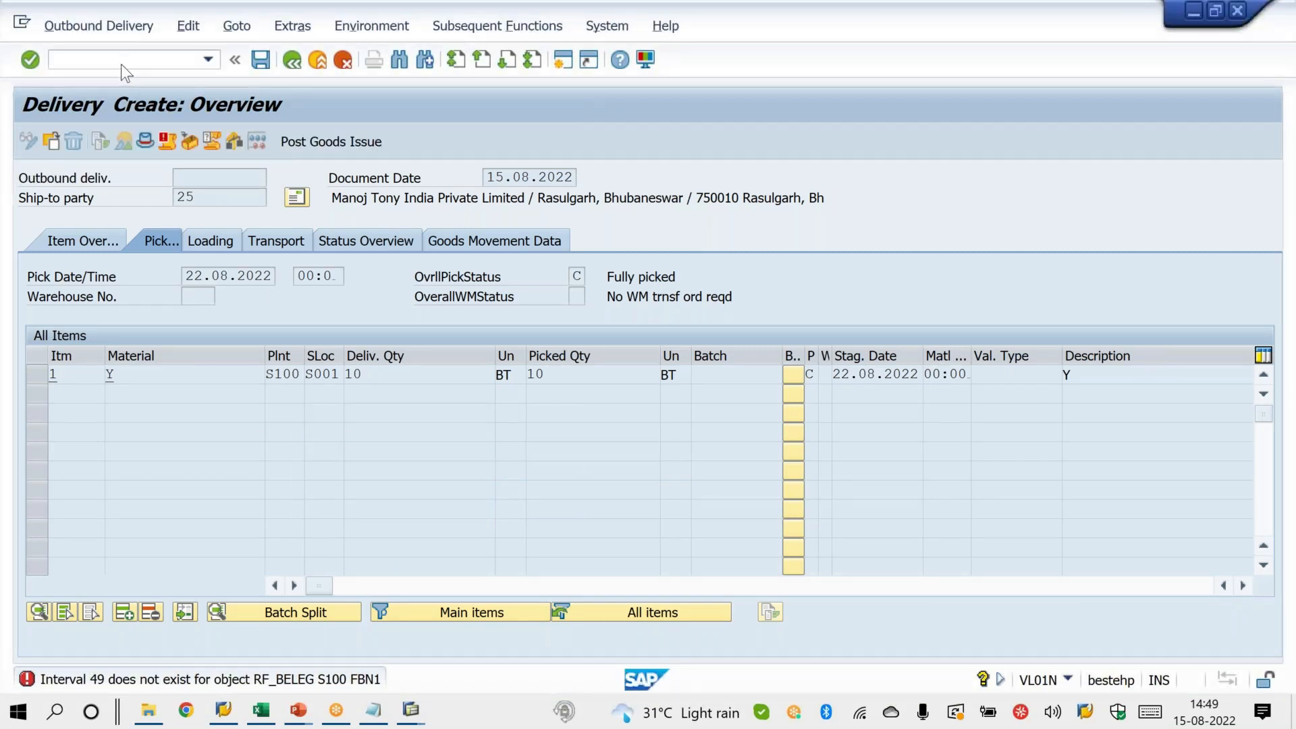
{"action": "left_click", "coordinate": [120, 61]}
{"action": "type", "text": "/NFBN1"}
{"action": "key", "text": "Return"}
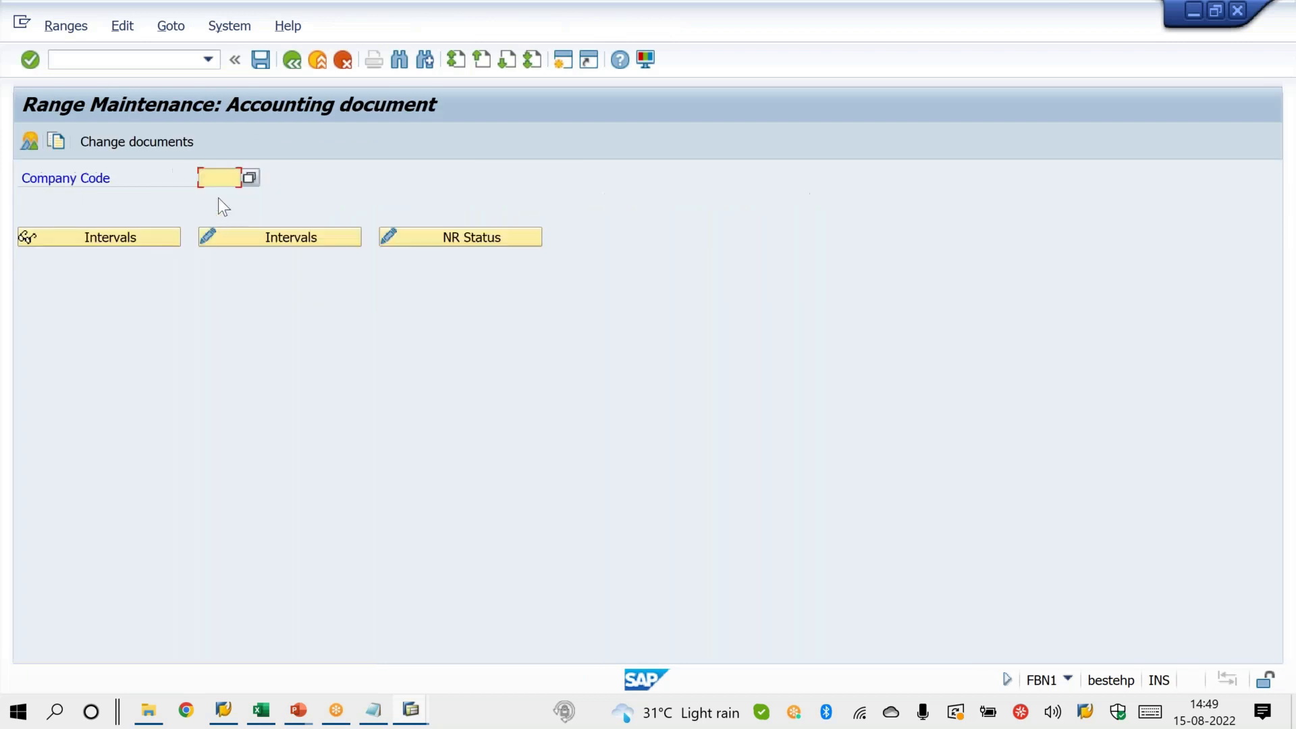
Open the accounting document number range intervals of company code S100 for editing.
{"action": "type", "text": "S1"}
{"action": "left_click", "coordinate": [223, 200]}
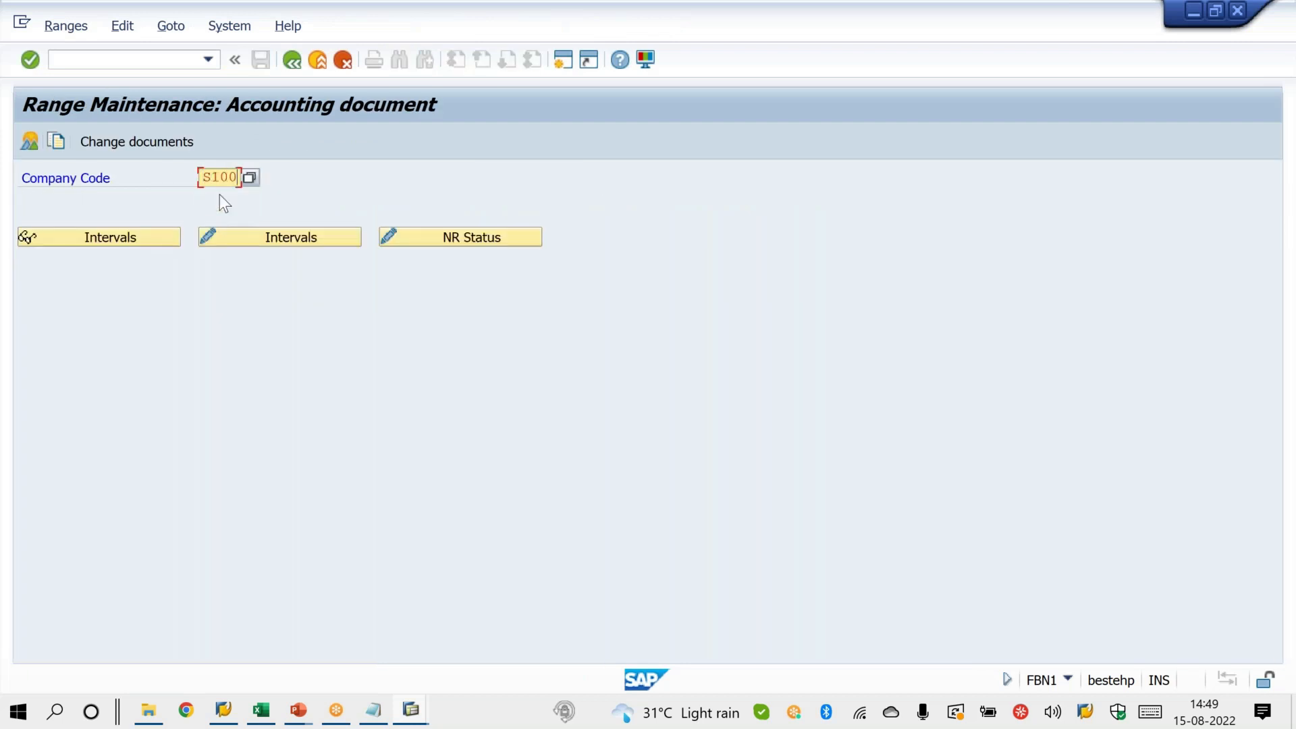
{"action": "left_click", "coordinate": [303, 241]}
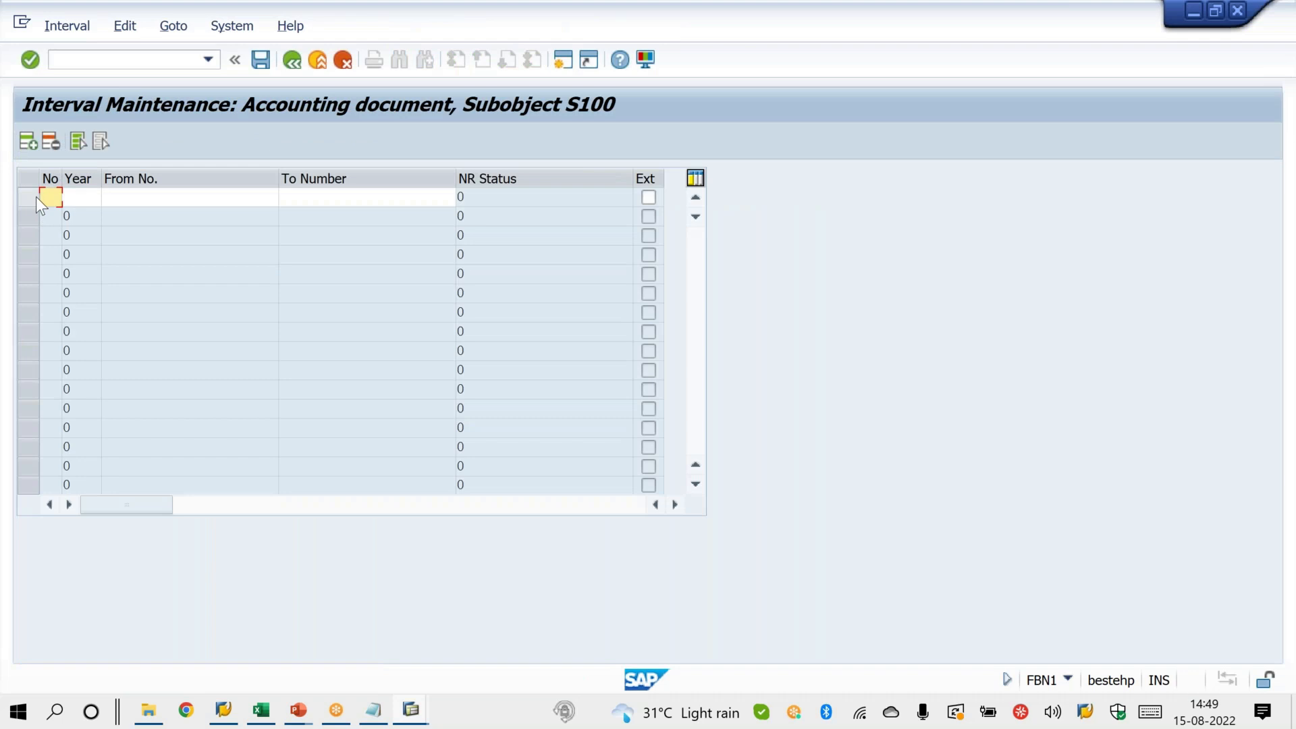
Add interval 49 for year 2021 with numbers 1 to 1999 and save it.
{"action": "type", "text": "49"}
{"action": "key", "text": "Tab"}
{"action": "type", "text": "2021"}
{"action": "key", "text": "Tab"}
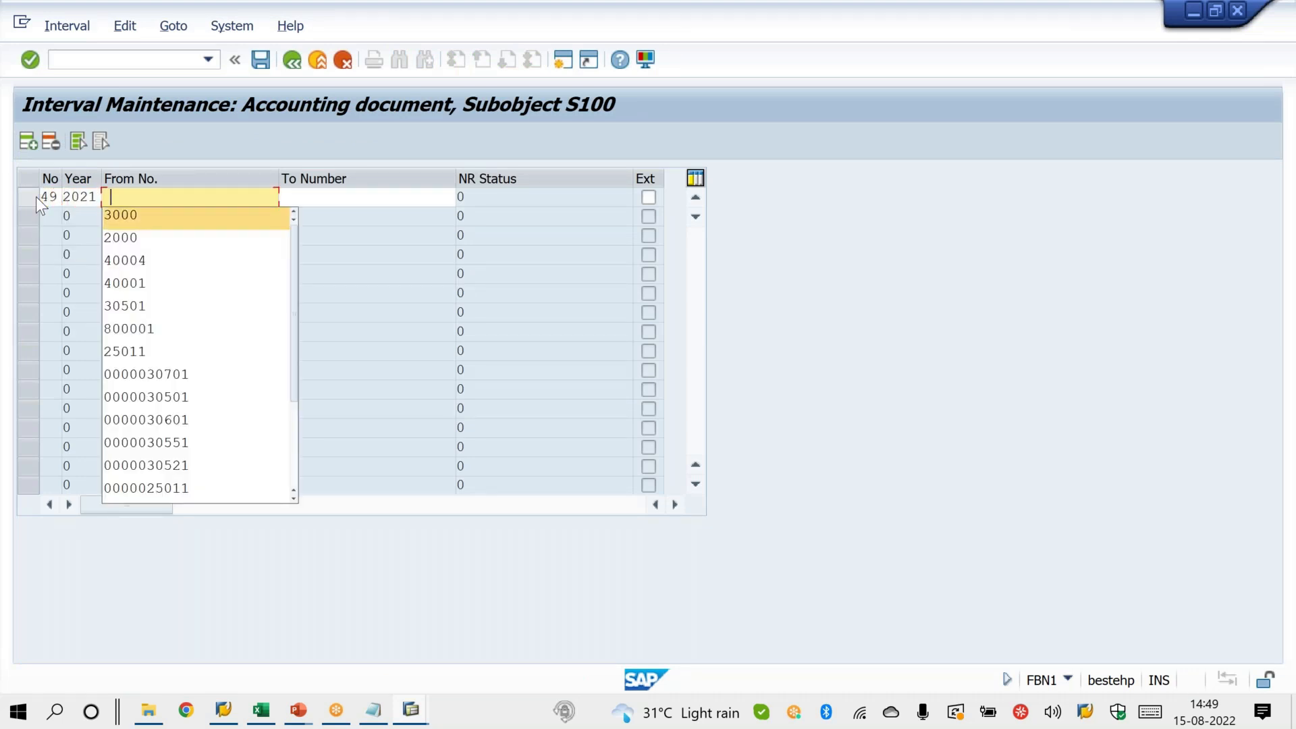
{"action": "type", "text": "1"}
{"action": "key", "text": "Tab"}
{"action": "type", "text": "1999"}
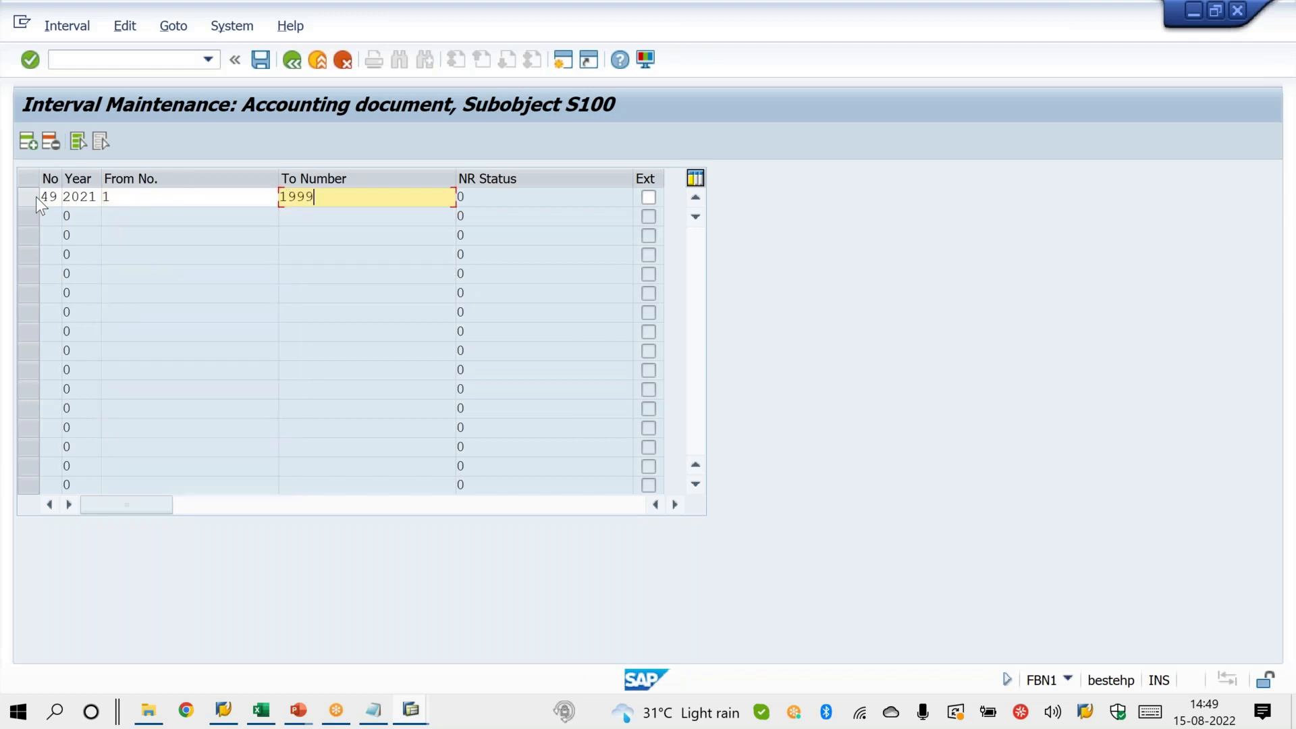
{"action": "key", "text": "Return"}
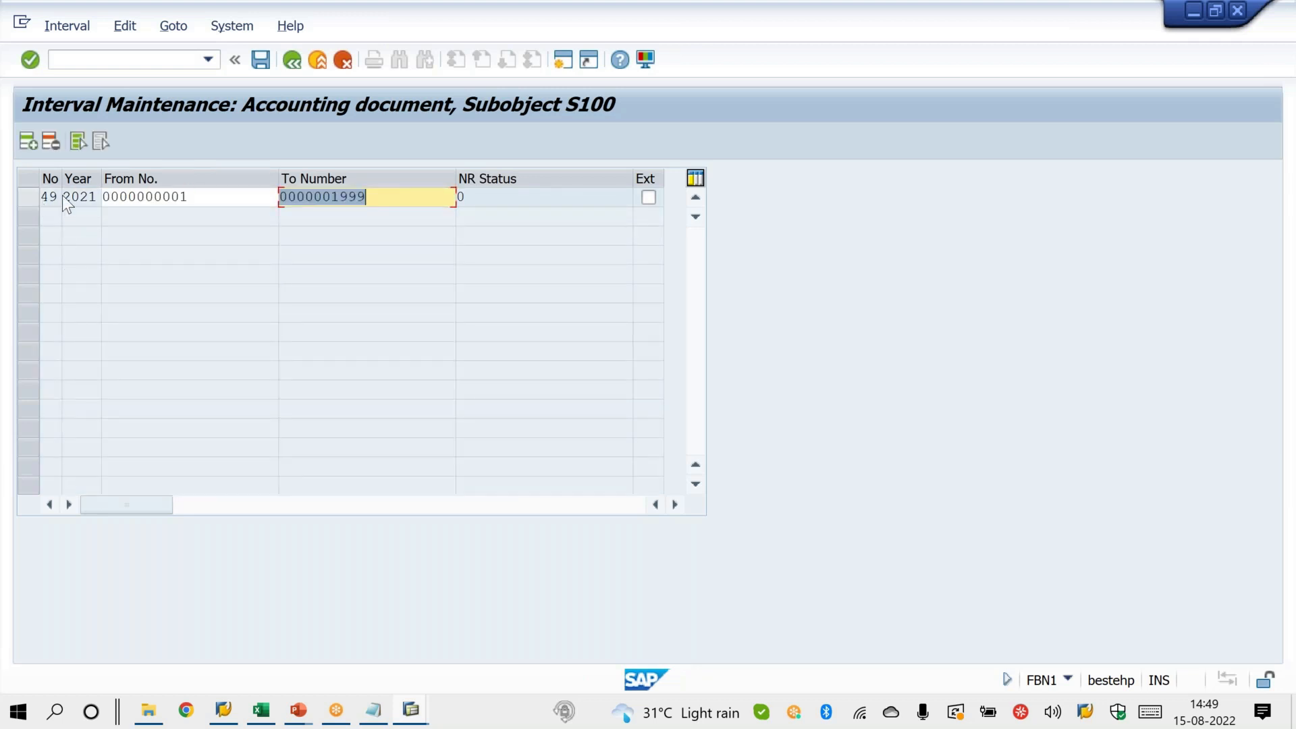
{"action": "left_click_drag", "start_coordinate": [64, 196], "coordinate": [99, 197]}
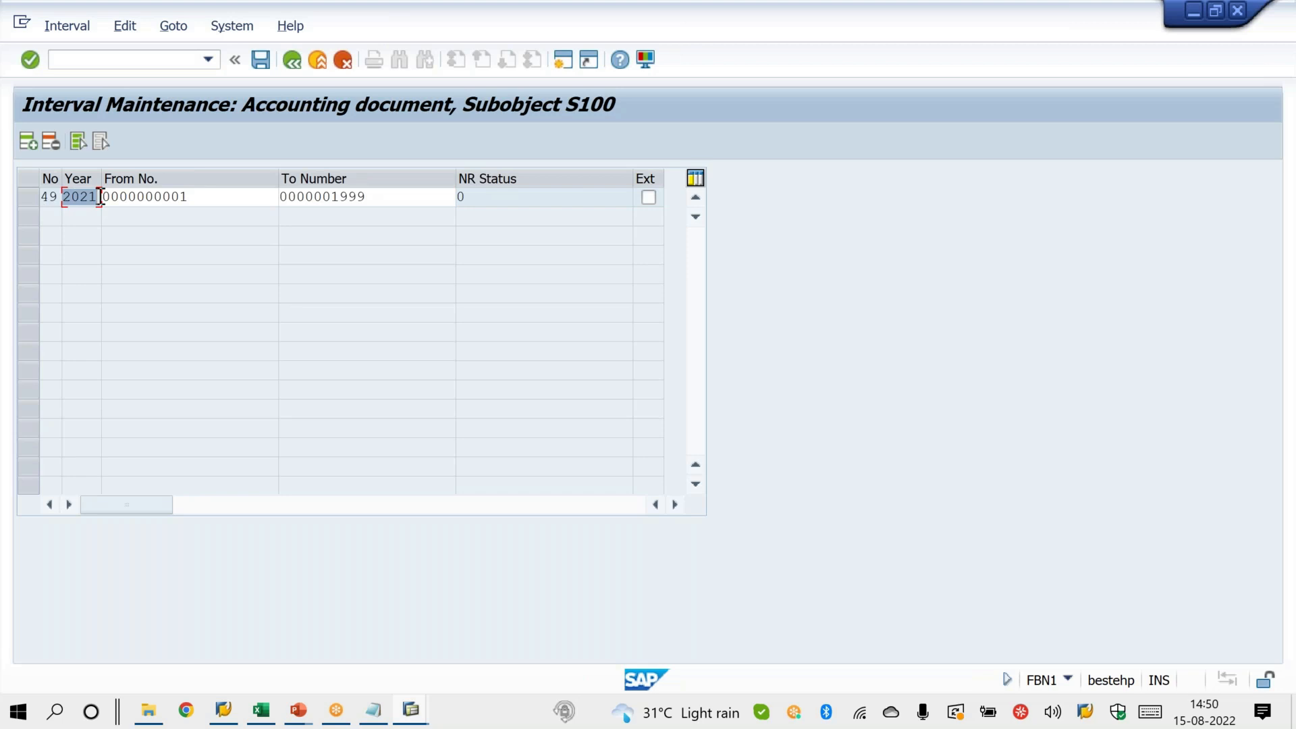
{"action": "key", "text": "ctrl+s"}
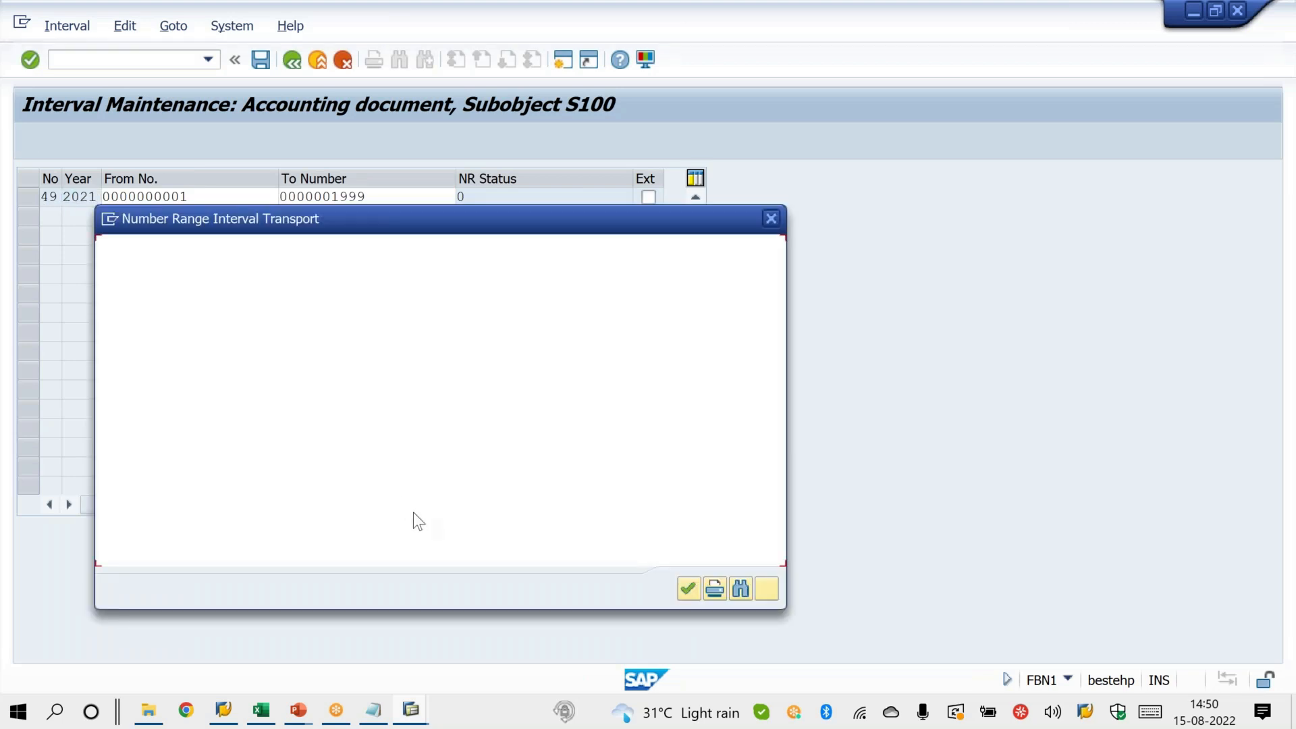
{"action": "left_click", "coordinate": [686, 589]}
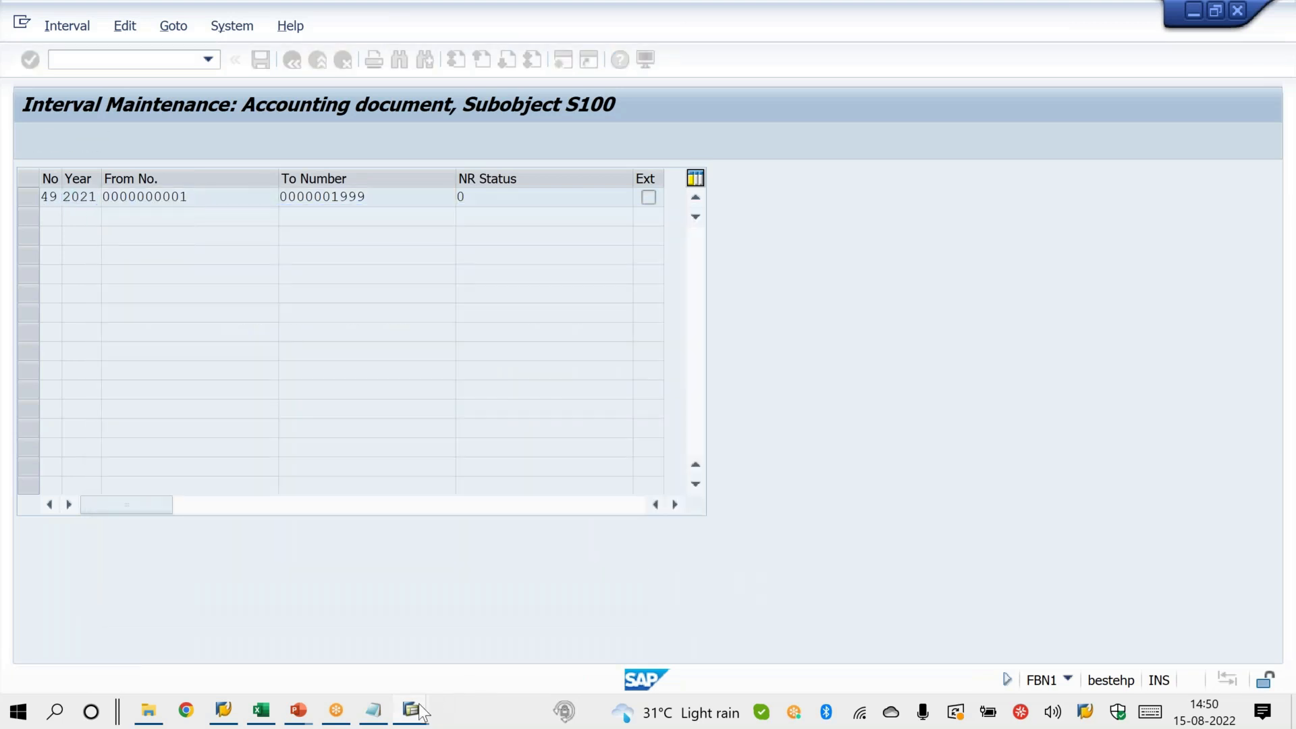
{"action": "mouse_move", "coordinate": [419, 704]}
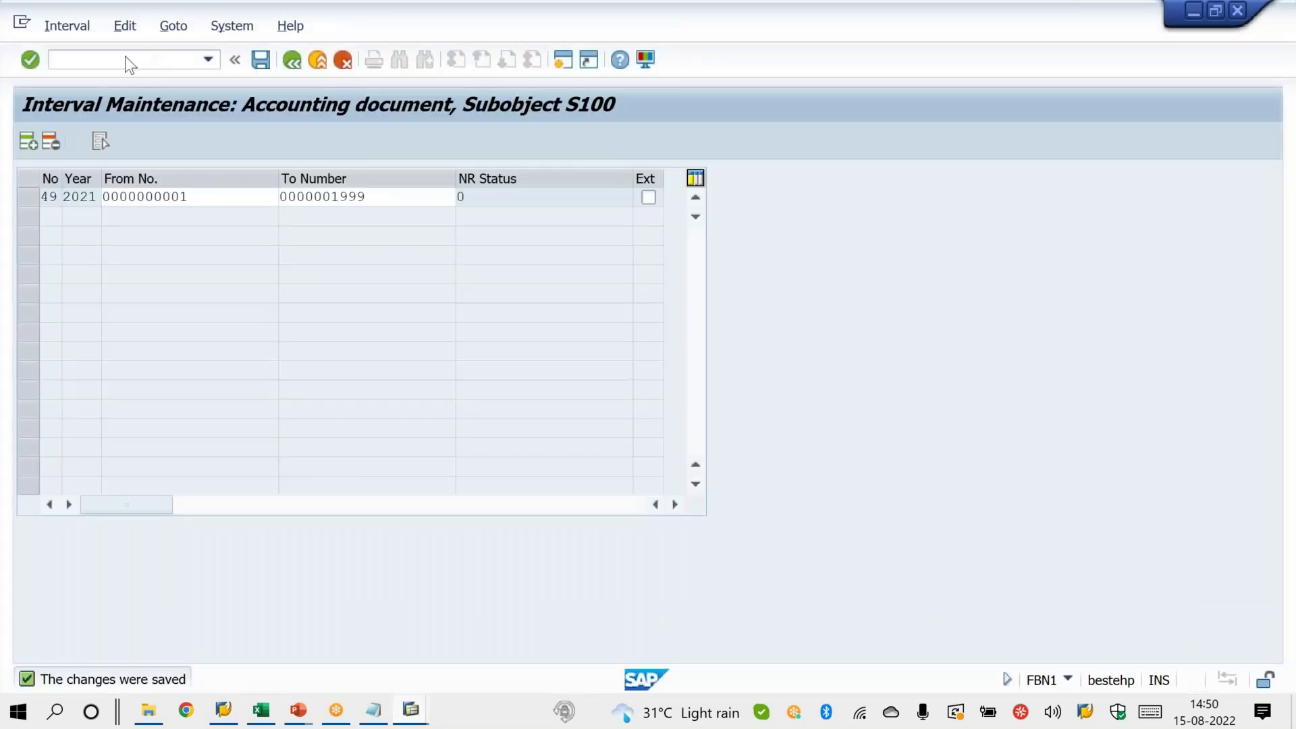
Start transaction VL01N and create the outbound delivery with reference to the preset order.
{"action": "left_click", "coordinate": [125, 59]}
{"action": "type", "text": "/nva05n"}
{"action": "key", "text": "Return"}
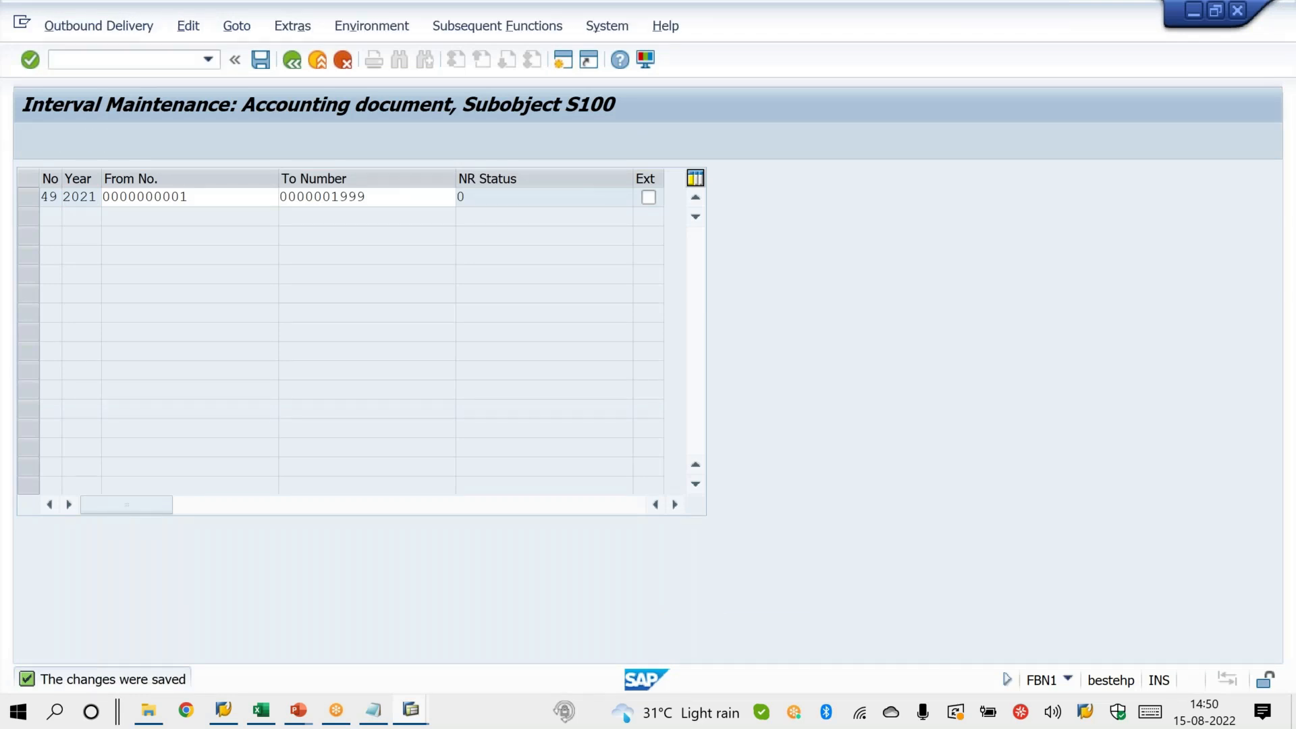
{"action": "key", "text": "Return"}
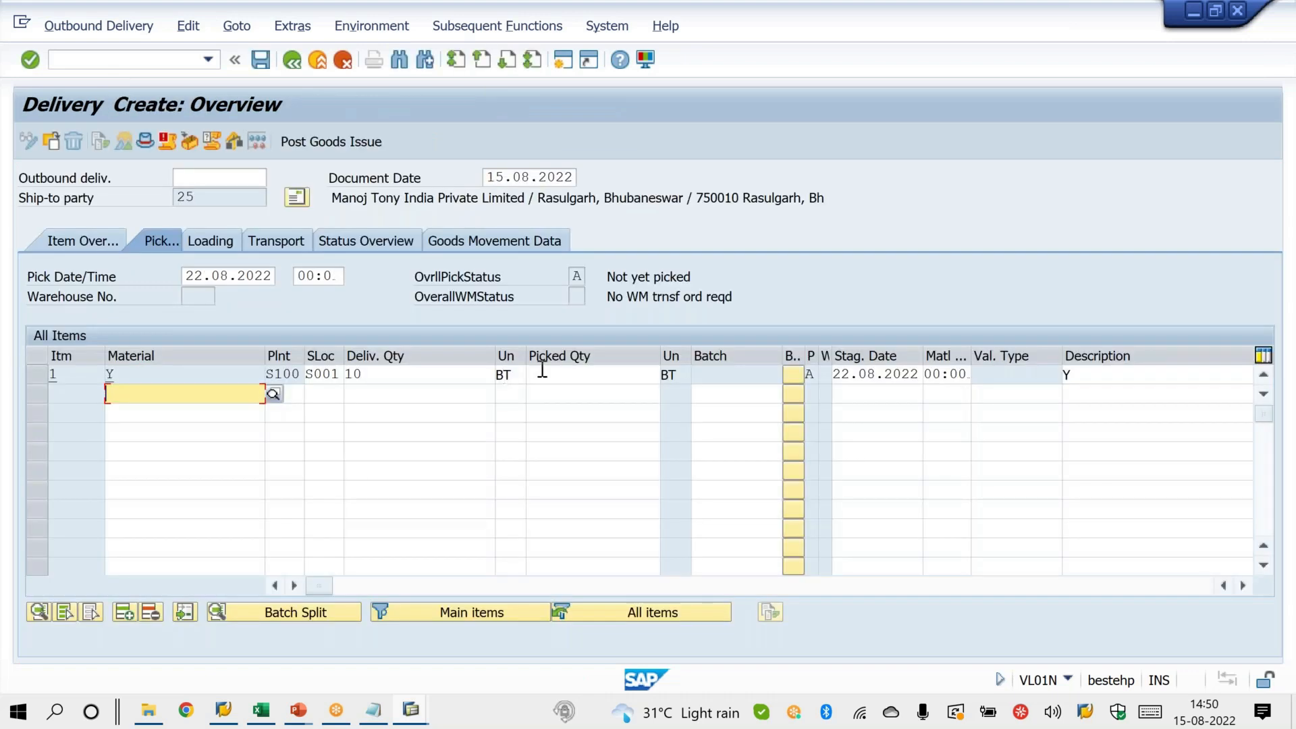
Set the picked quantity of material Y to 10 and try to post the goods issue.
{"action": "left_click", "coordinate": [541, 374]}
{"action": "type", "text": "10"}
{"action": "key", "text": "Return"}
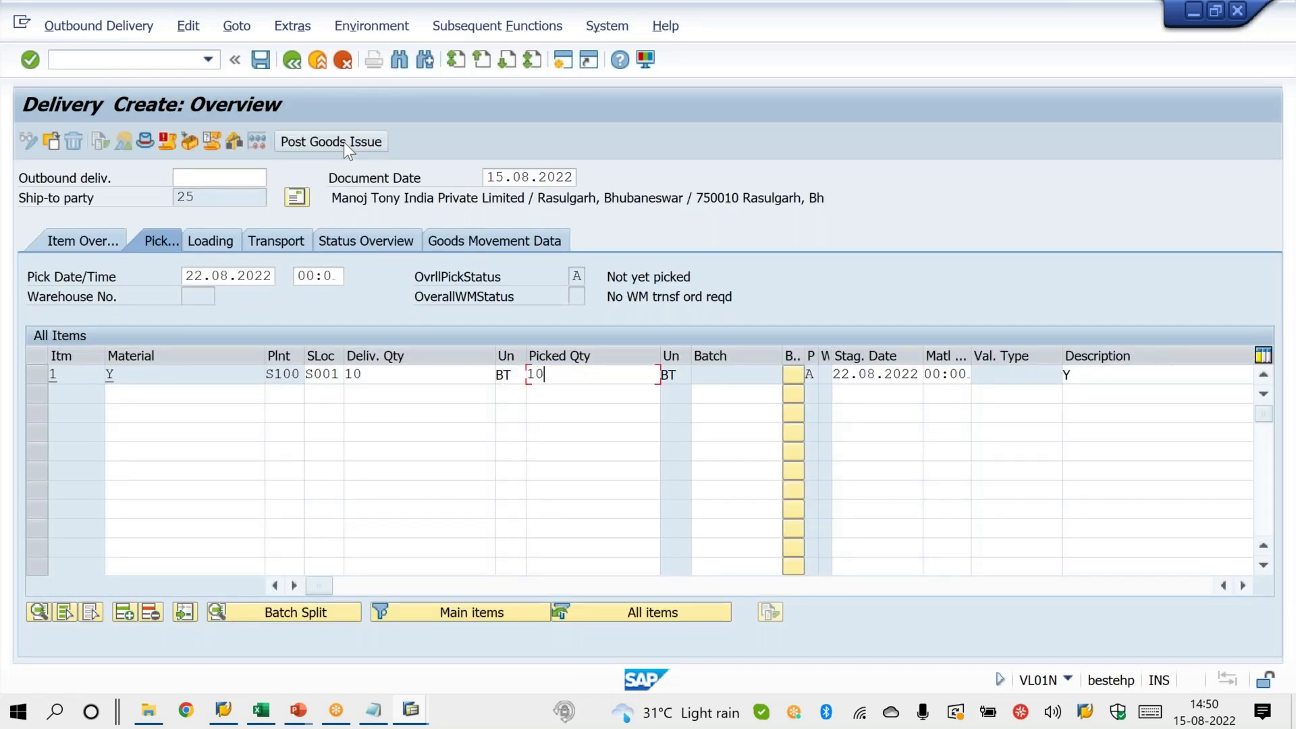
{"action": "left_click", "coordinate": [343, 142]}
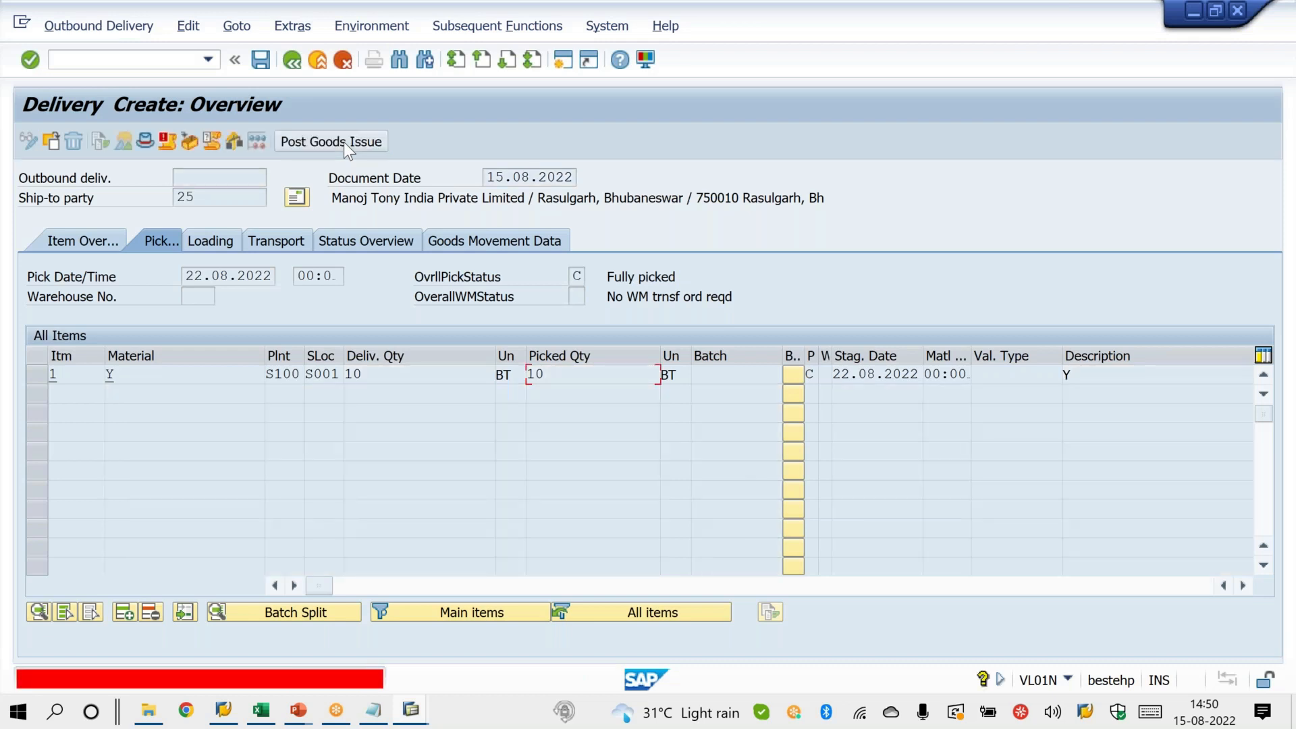
Start transaction FBN1 and reopen the accounting document intervals of company code S100 for editing.
{"action": "left_click", "coordinate": [173, 64]}
{"action": "type", "text": "/NFBN1"}
{"action": "key", "text": "Return"}
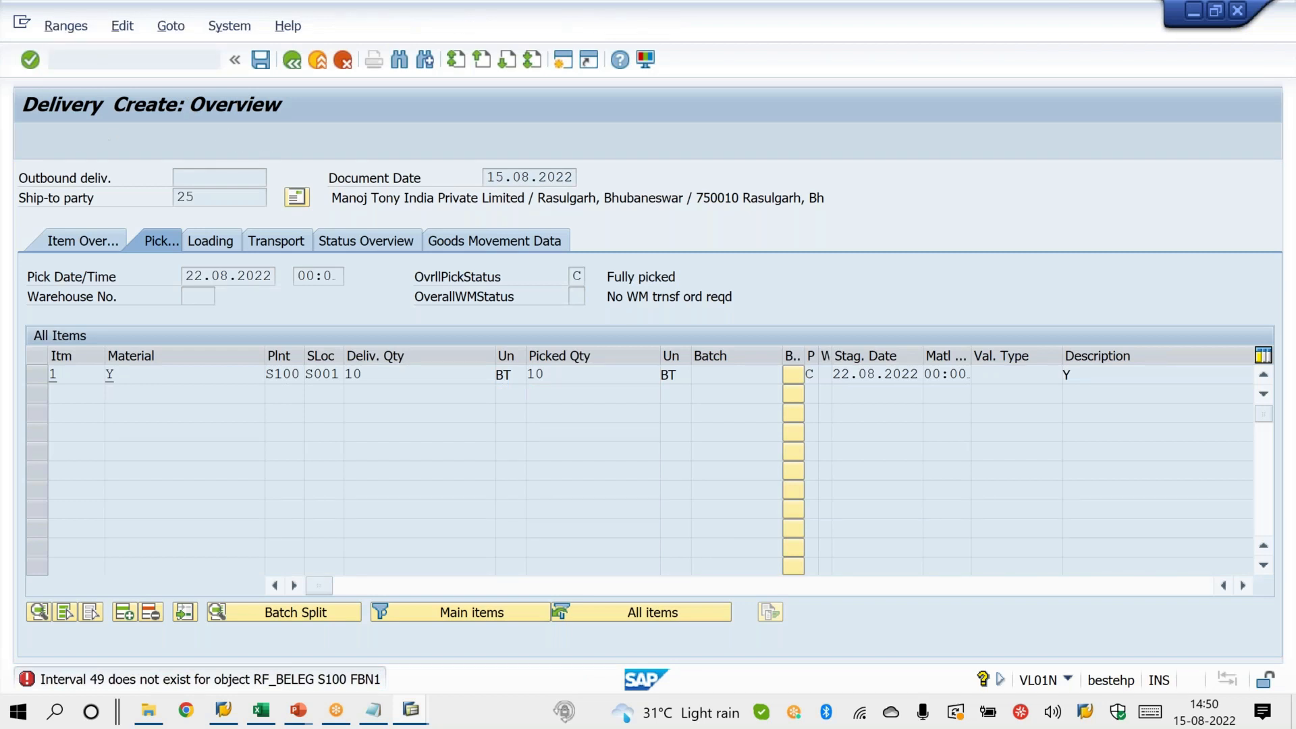
{"action": "left_click", "coordinate": [211, 177]}
{"action": "left_click", "coordinate": [216, 195]}
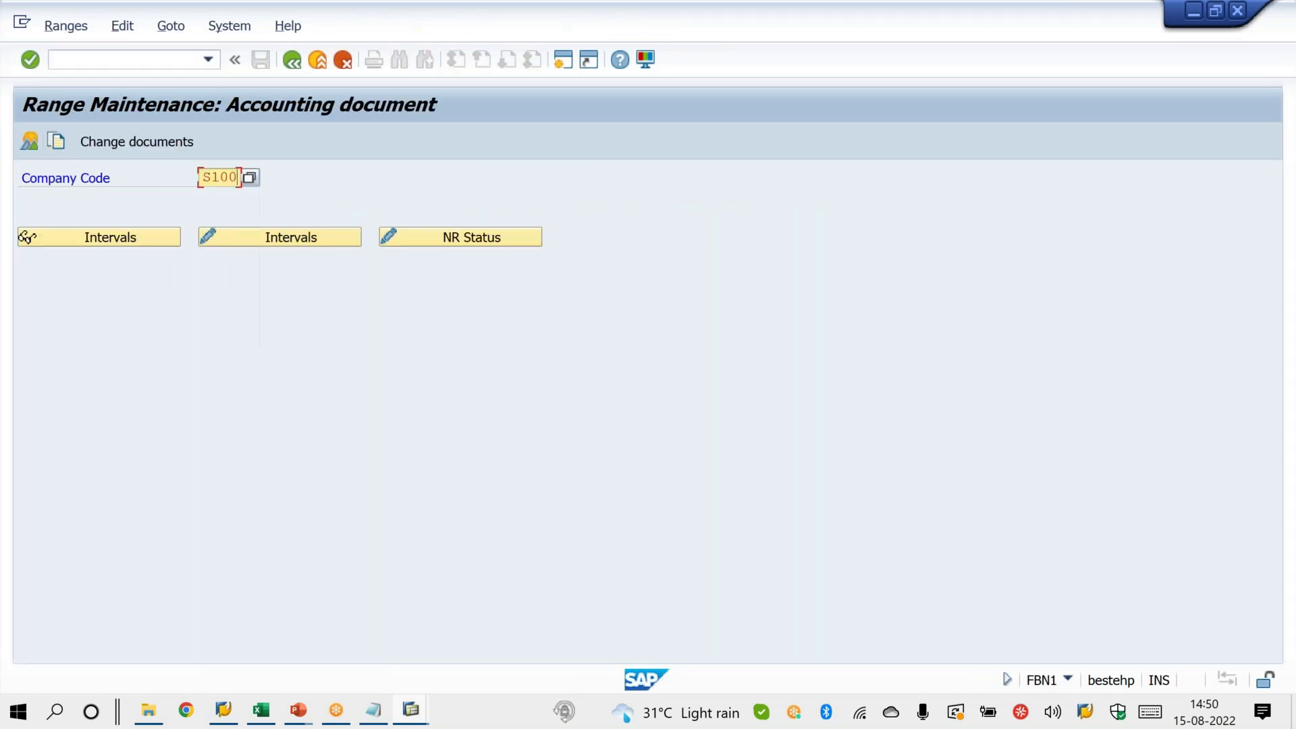
{"action": "left_click", "coordinate": [315, 240]}
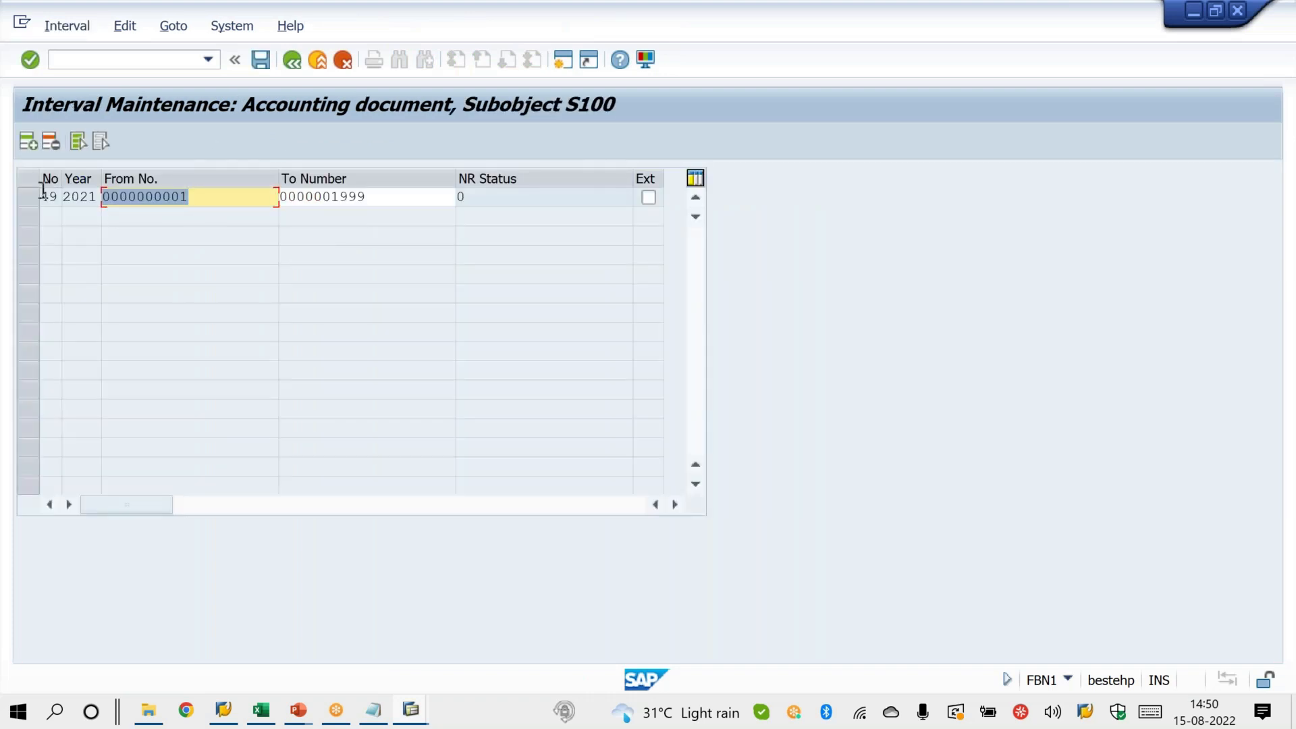
Insert another interval 49 for year 2022 with numbers 2000 to 2999 and save it.
{"action": "left_click", "coordinate": [32, 143]}
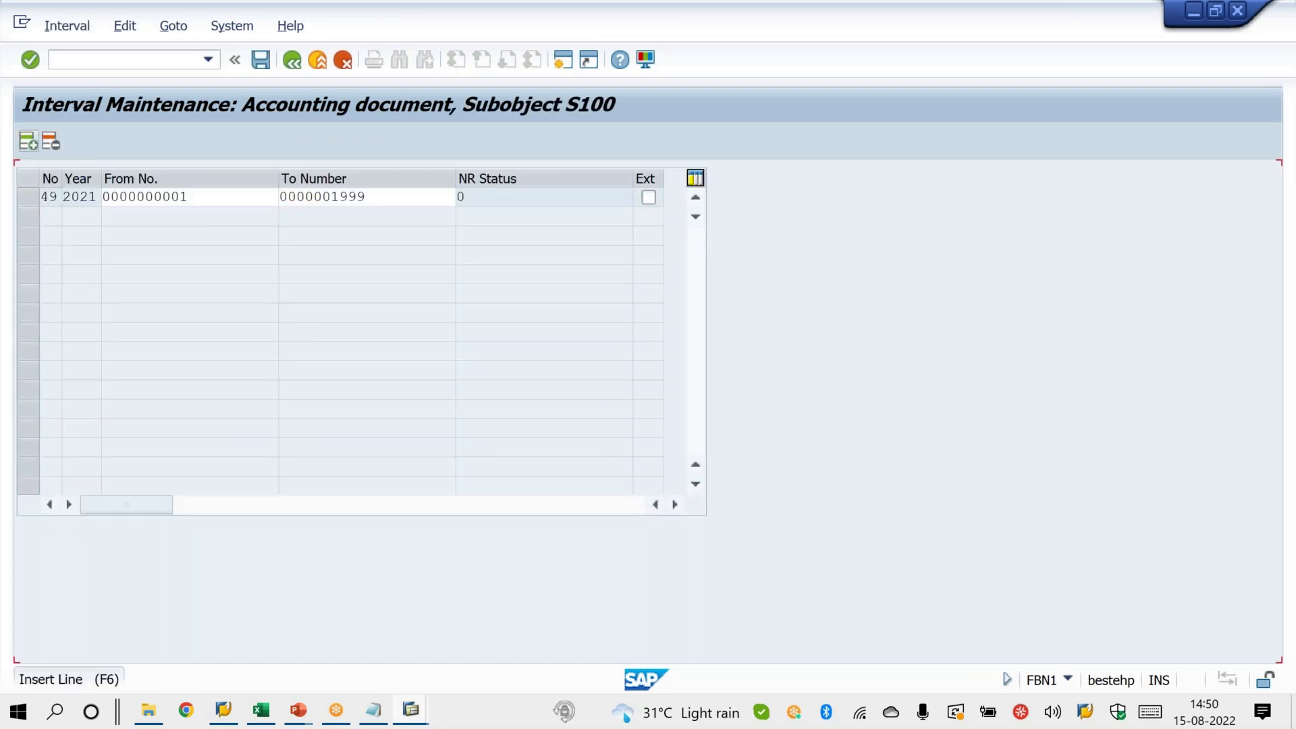
{"action": "type", "text": "49"}
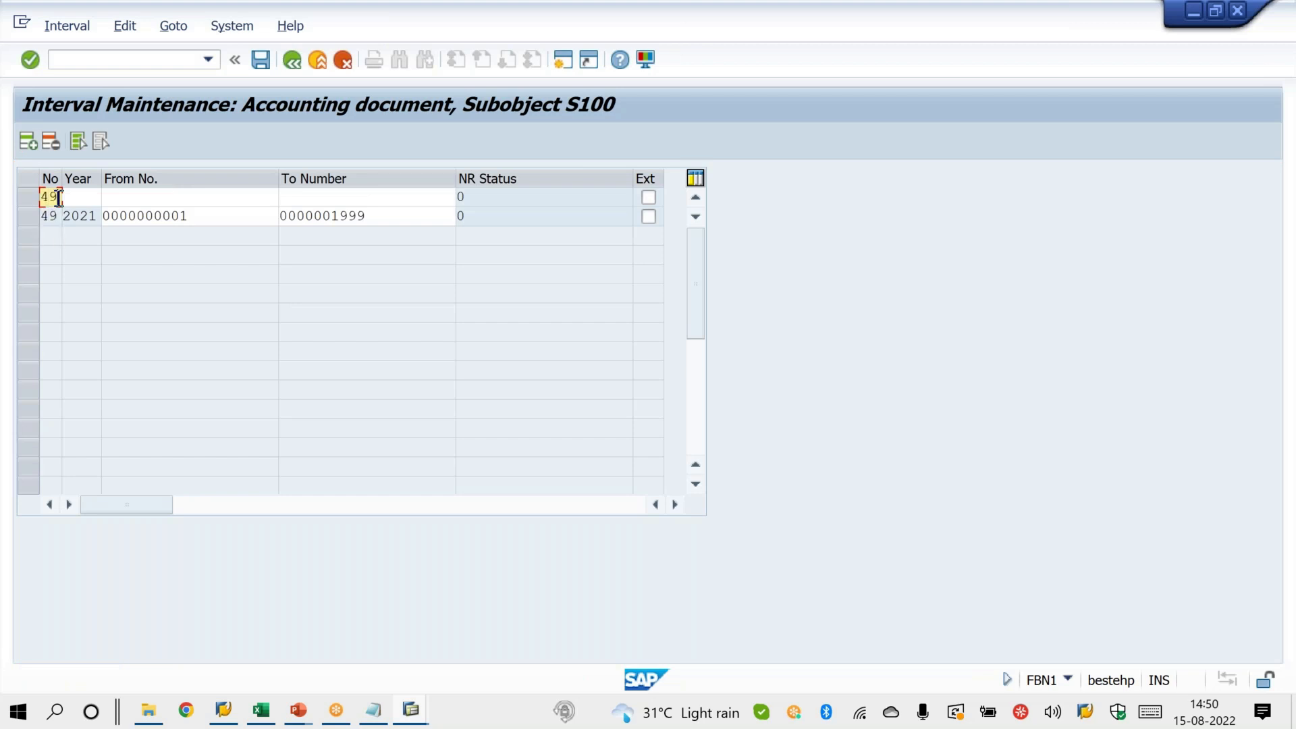
{"action": "type", "text": "2022"}
{"action": "type", "text": "2000"}
{"action": "key", "text": "Tab"}
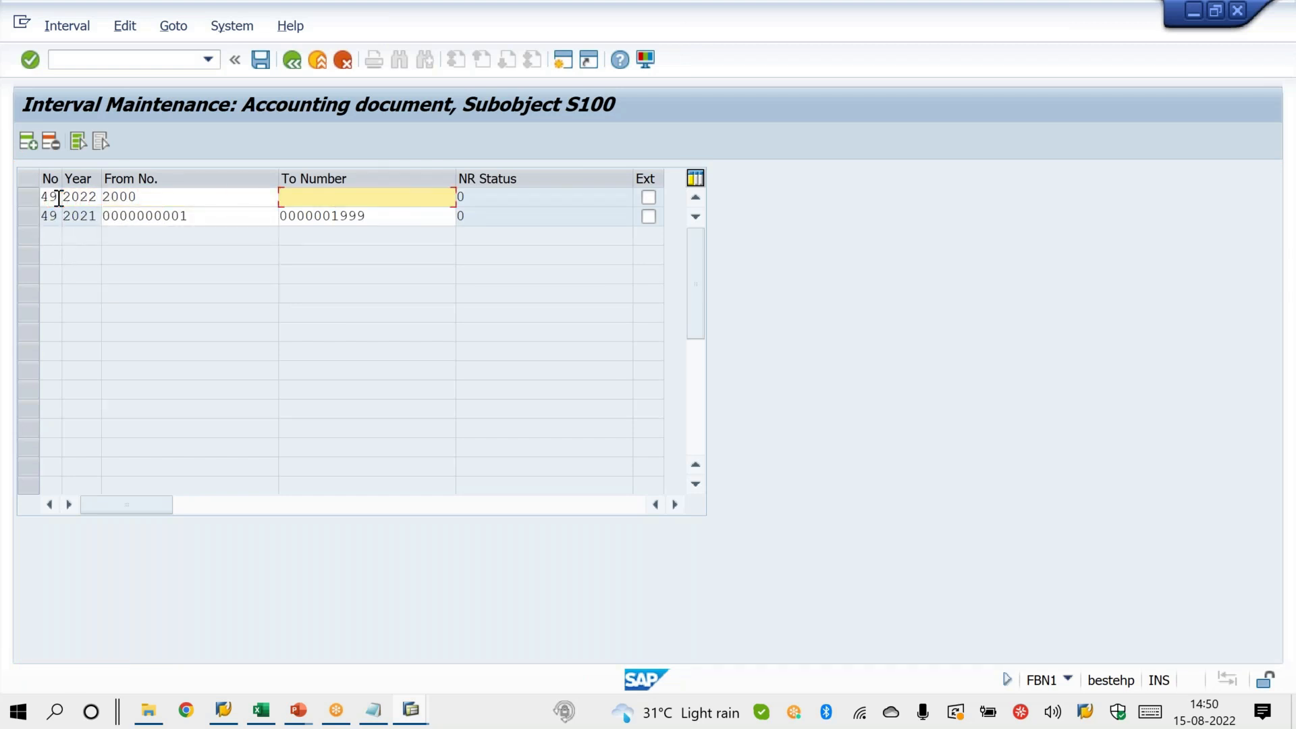
{"action": "type", "text": "2999"}
{"action": "key", "text": "Return"}
{"action": "key", "text": "ctrl+s"}
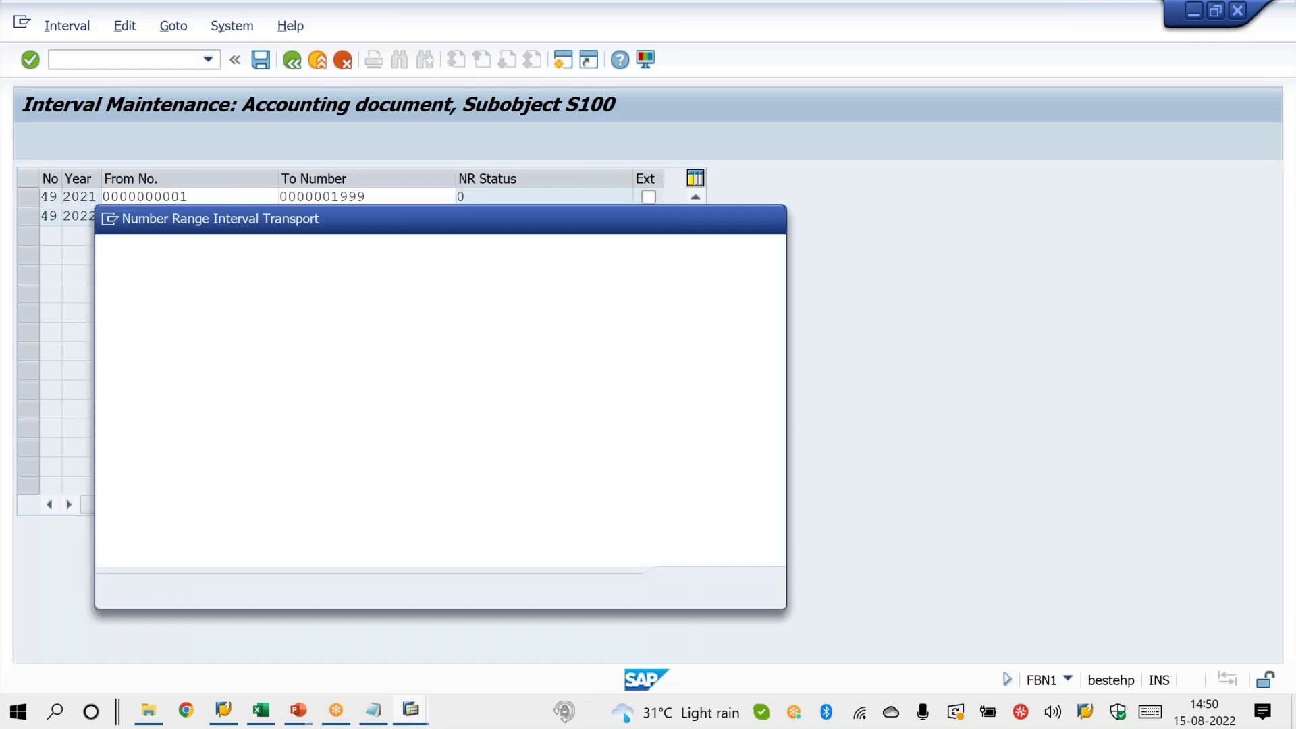
{"action": "left_click", "coordinate": [686, 590]}
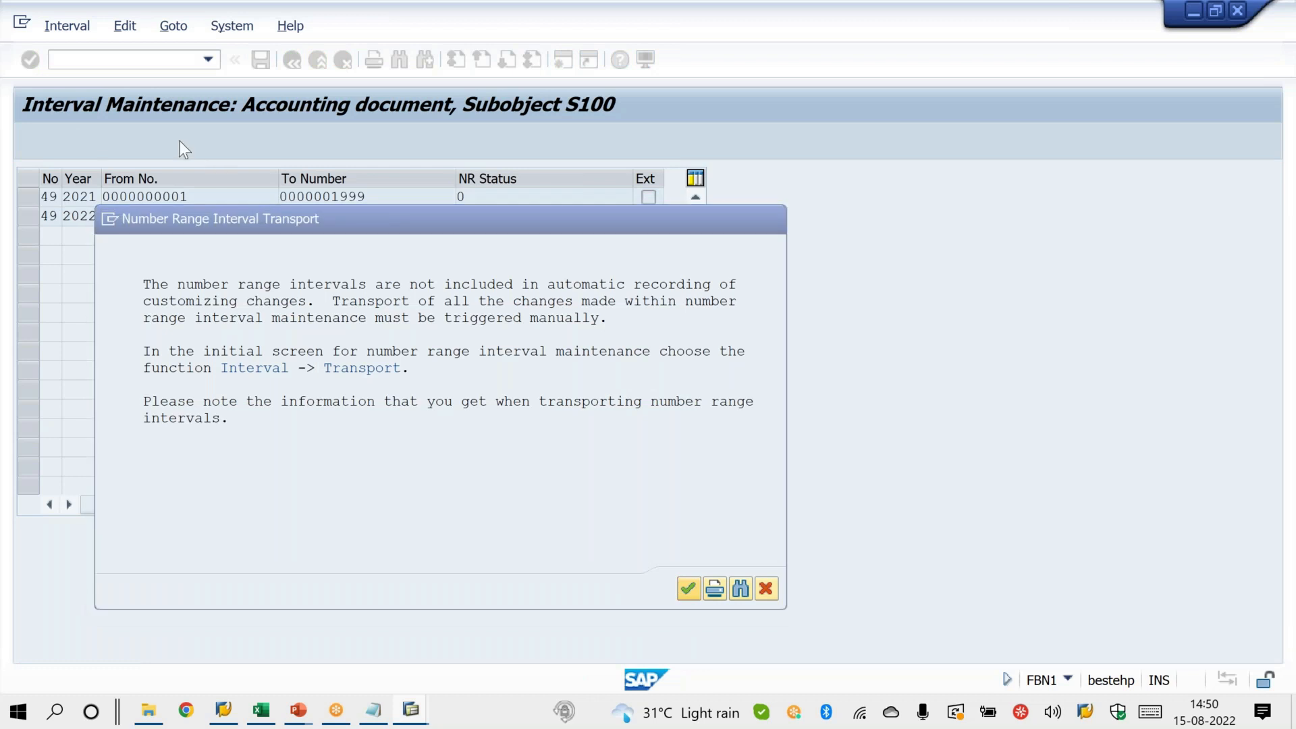
Go back to transaction VL01N and create the outbound delivery for the preset order and selection date.
{"action": "left_click", "coordinate": [146, 58]}
{"action": "type", "text": "/N"}
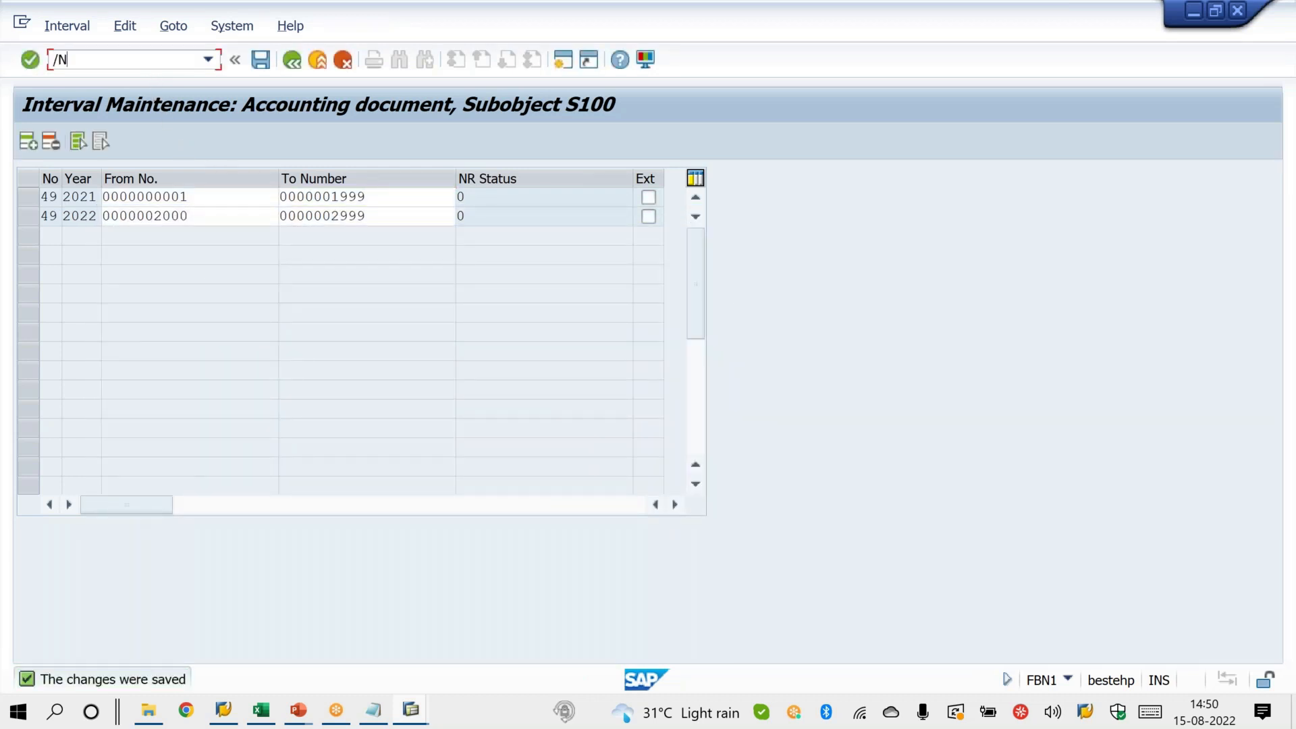
{"action": "type", "text": "VL01N"}
{"action": "key", "text": "Return"}
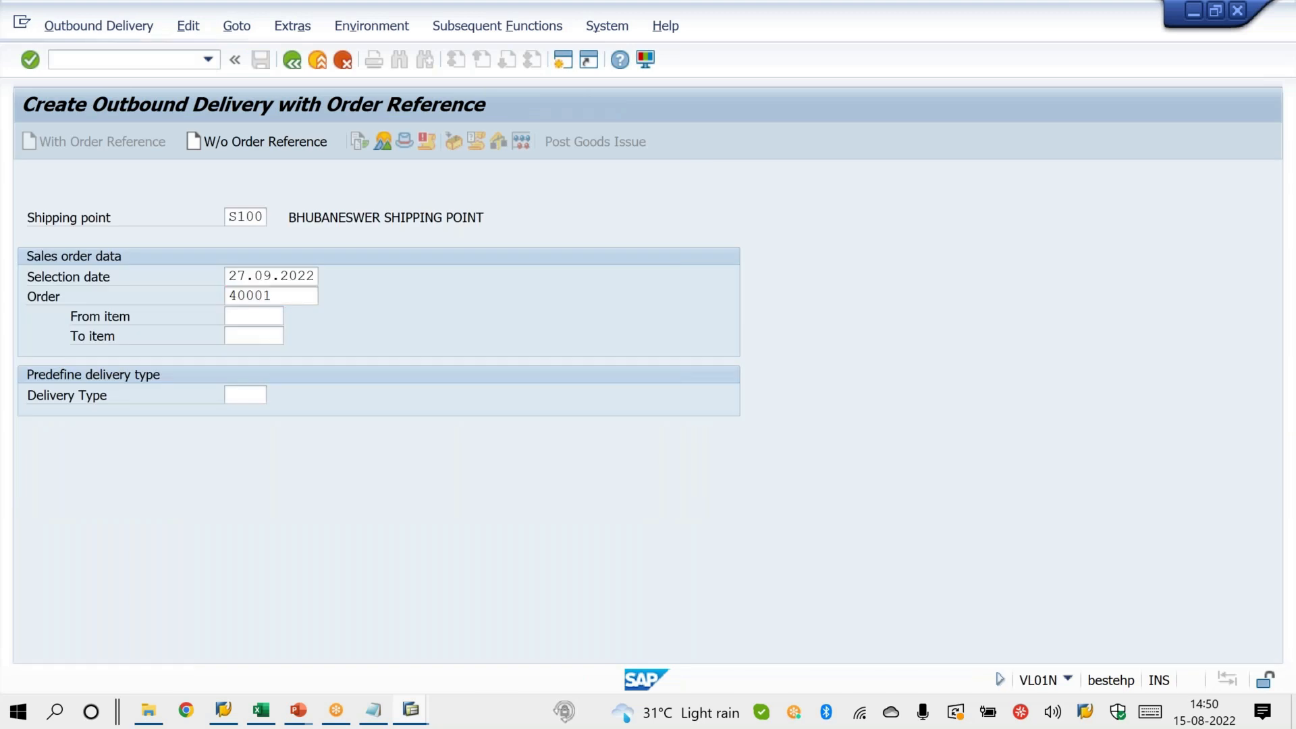
{"action": "key", "text": "Return"}
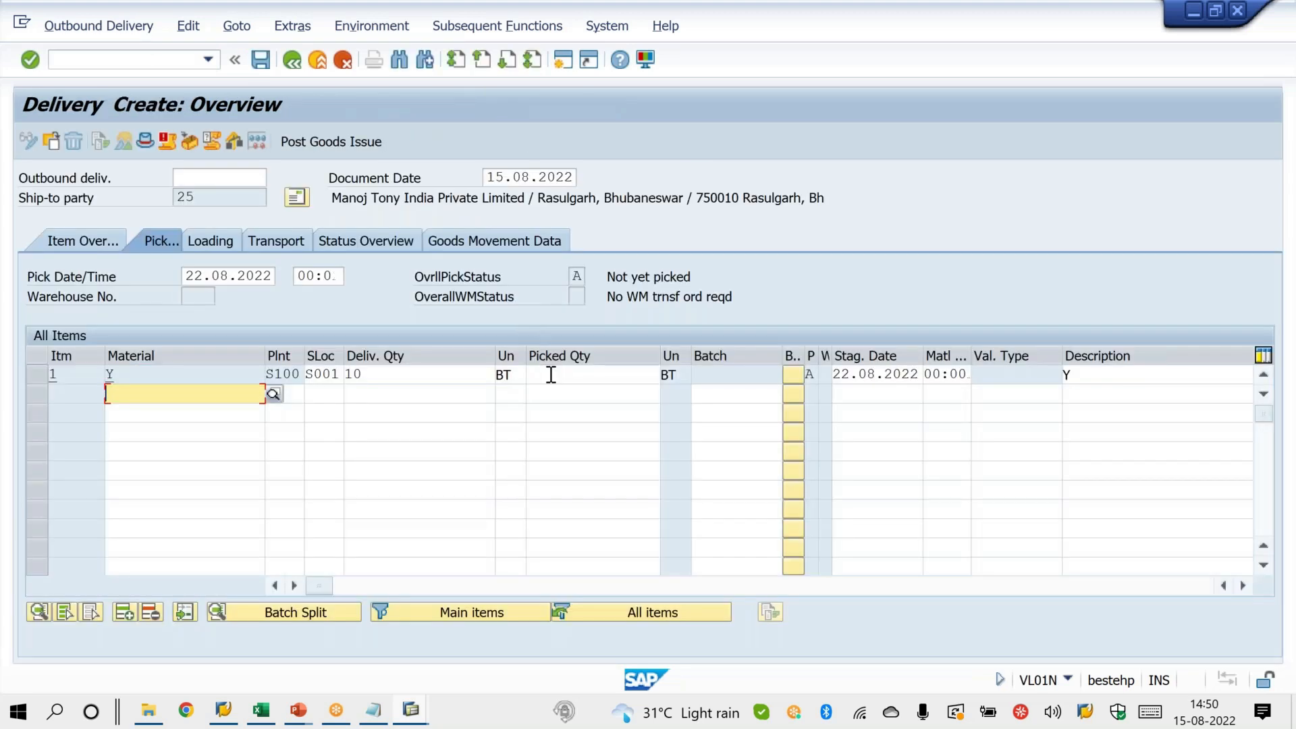
Enter a picked quantity of 10 for material Y and try to post the delivery's goods issue.
{"action": "left_click", "coordinate": [551, 374]}
{"action": "type", "text": "10"}
{"action": "key", "text": "Return"}
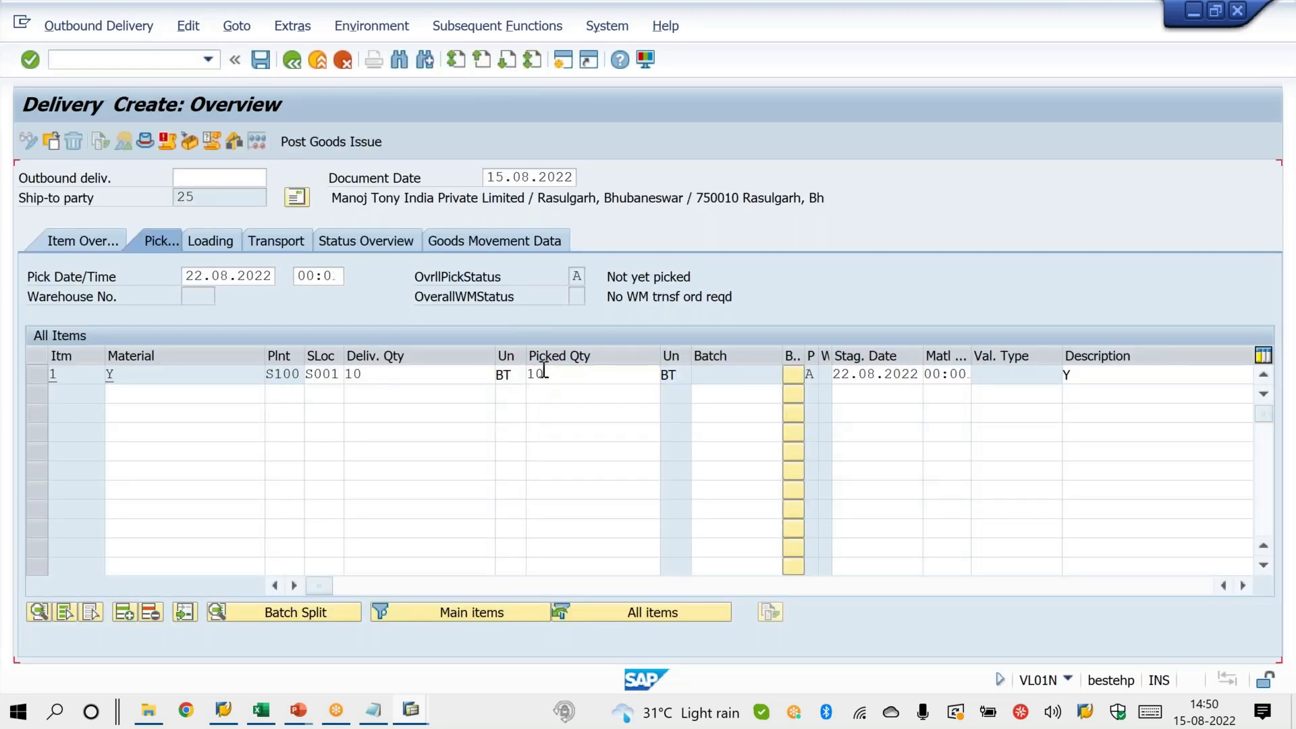
{"action": "left_click", "coordinate": [343, 143]}
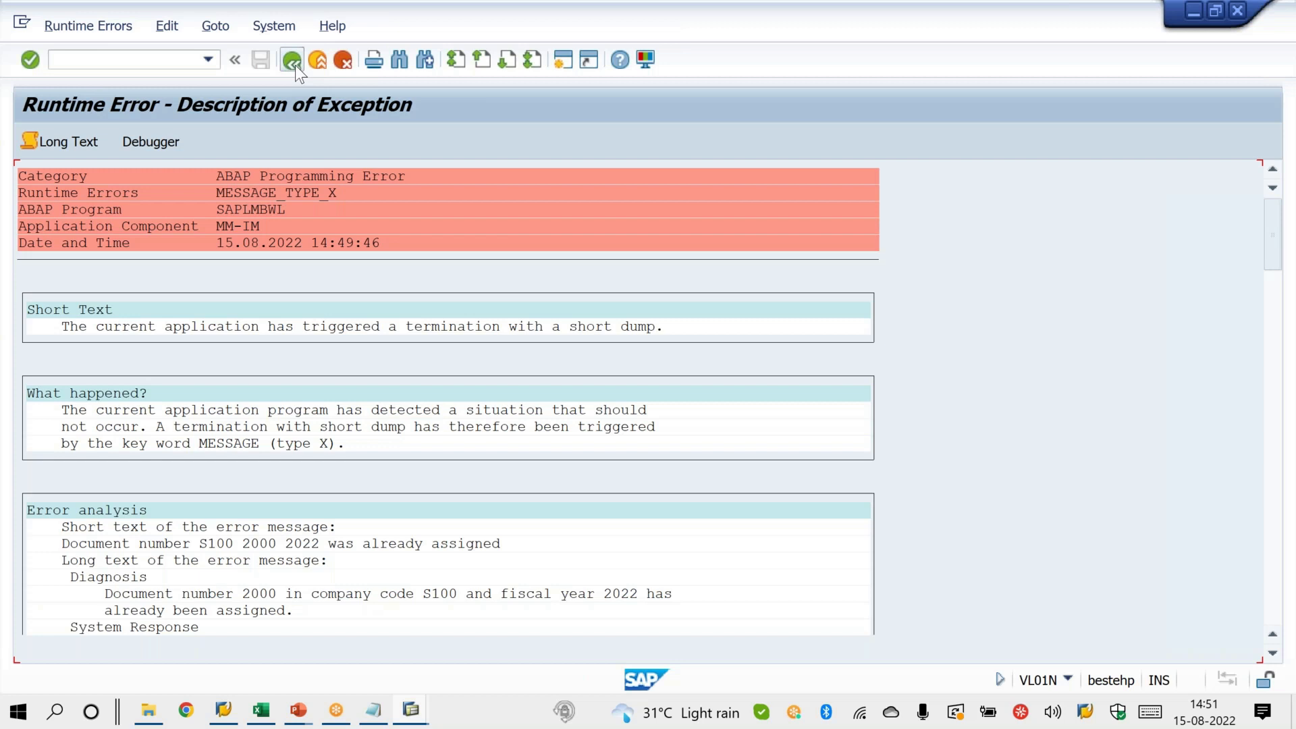
Leave the runtime error description for SAP Easy Access and switch to the PowerPoint slide on the to-year flag.
{"action": "left_click", "coordinate": [294, 64]}
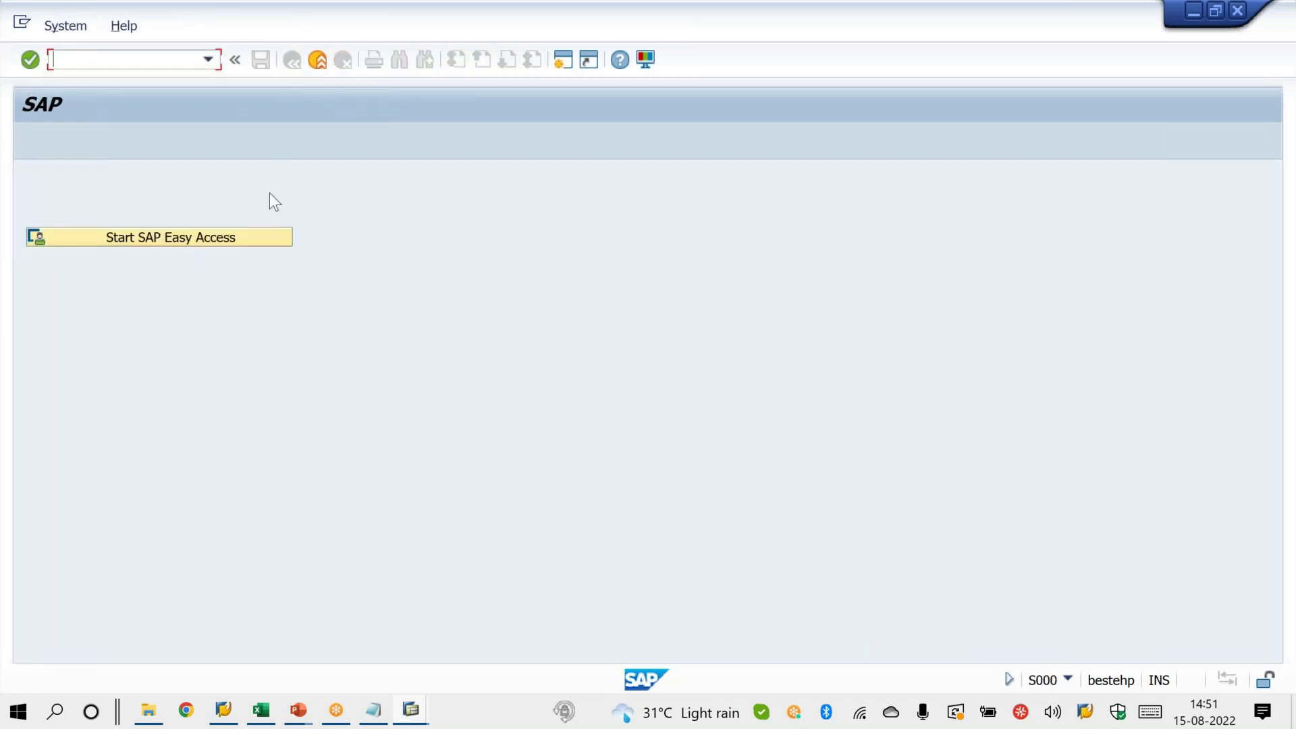
{"action": "left_click", "coordinate": [271, 235]}
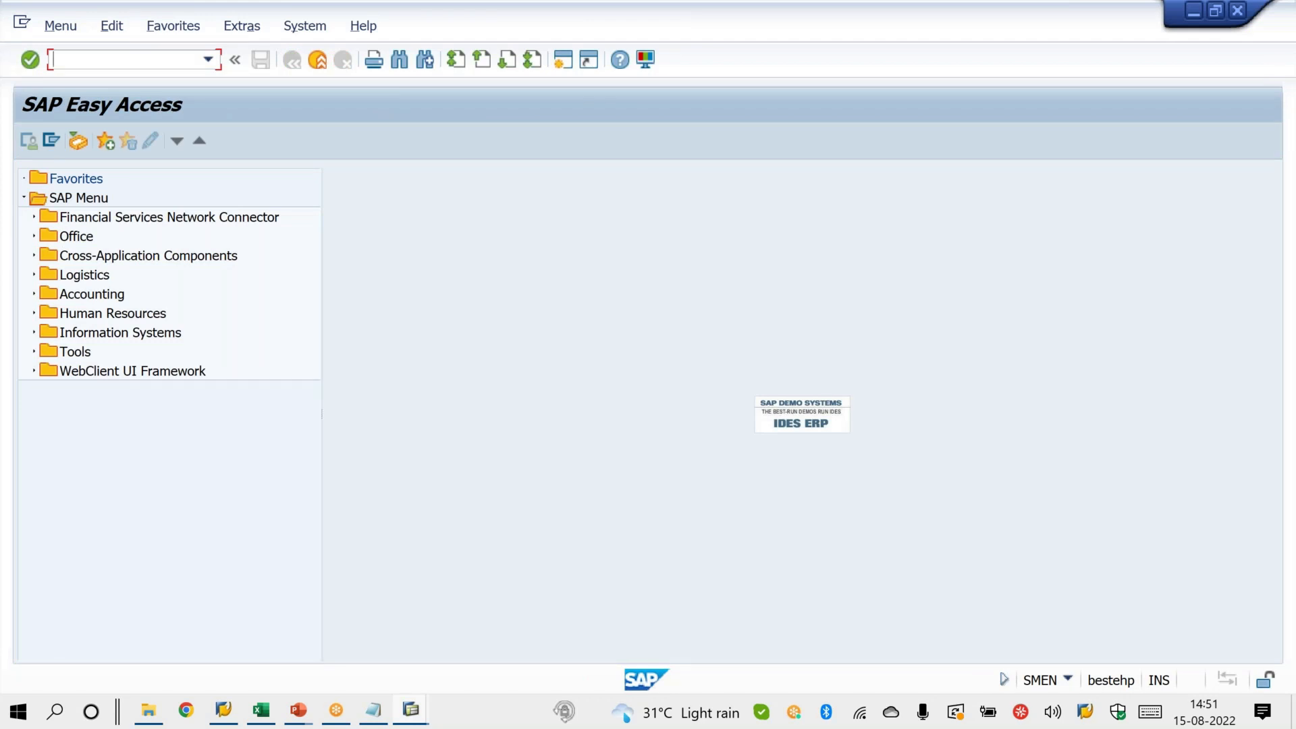
{"action": "left_click", "coordinate": [413, 716]}
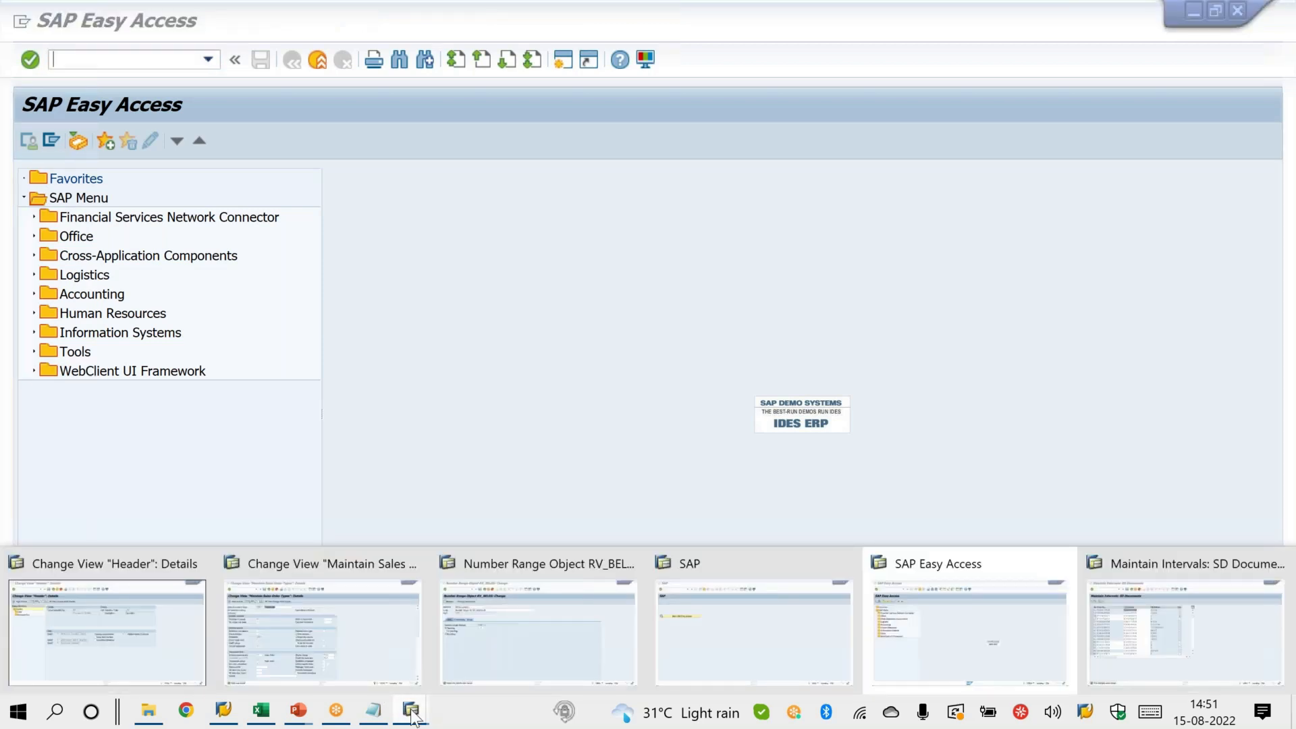
{"action": "mouse_move", "coordinate": [297, 710]}
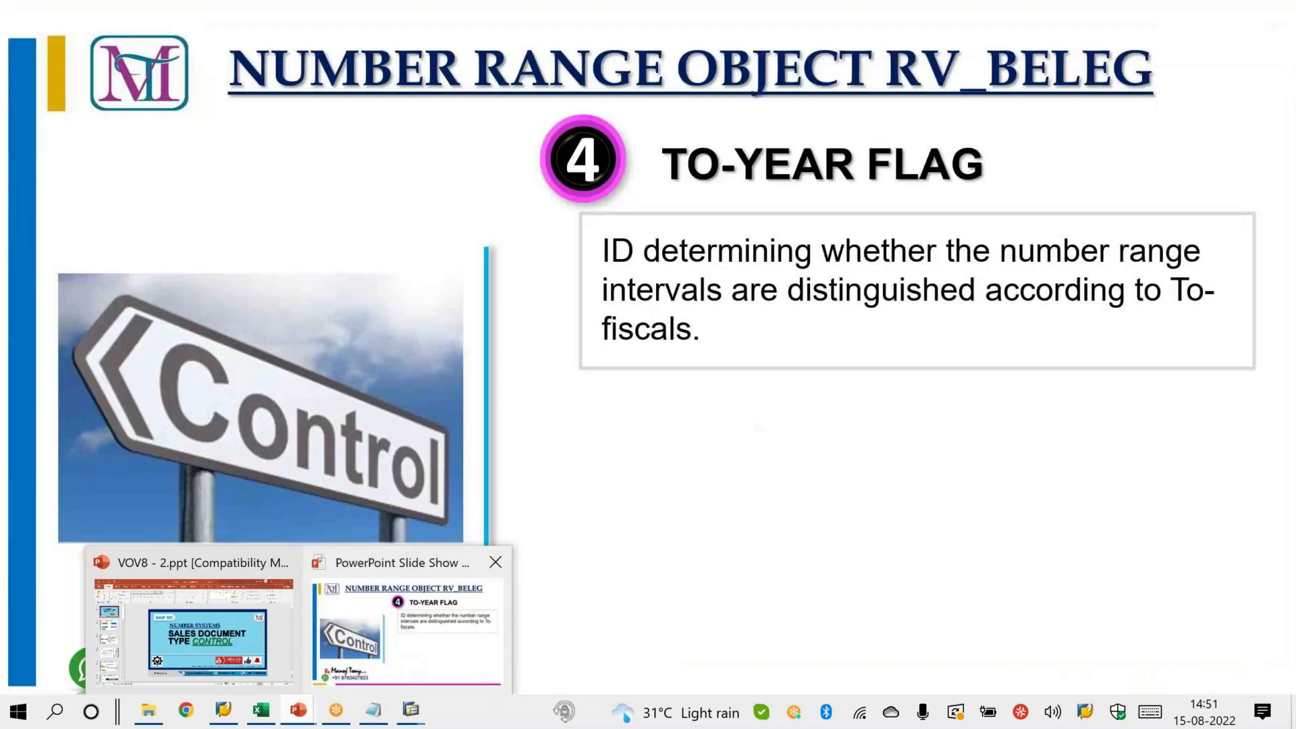
{"action": "left_click", "coordinate": [395, 657]}
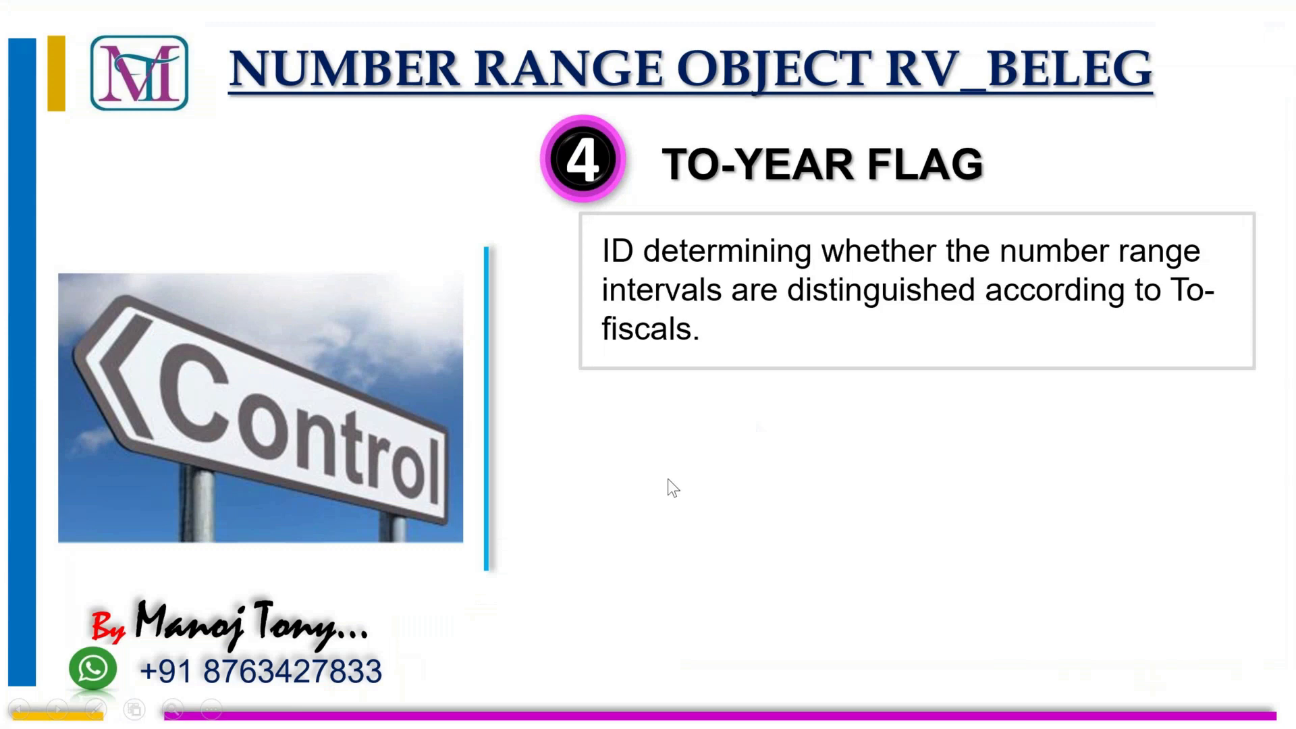
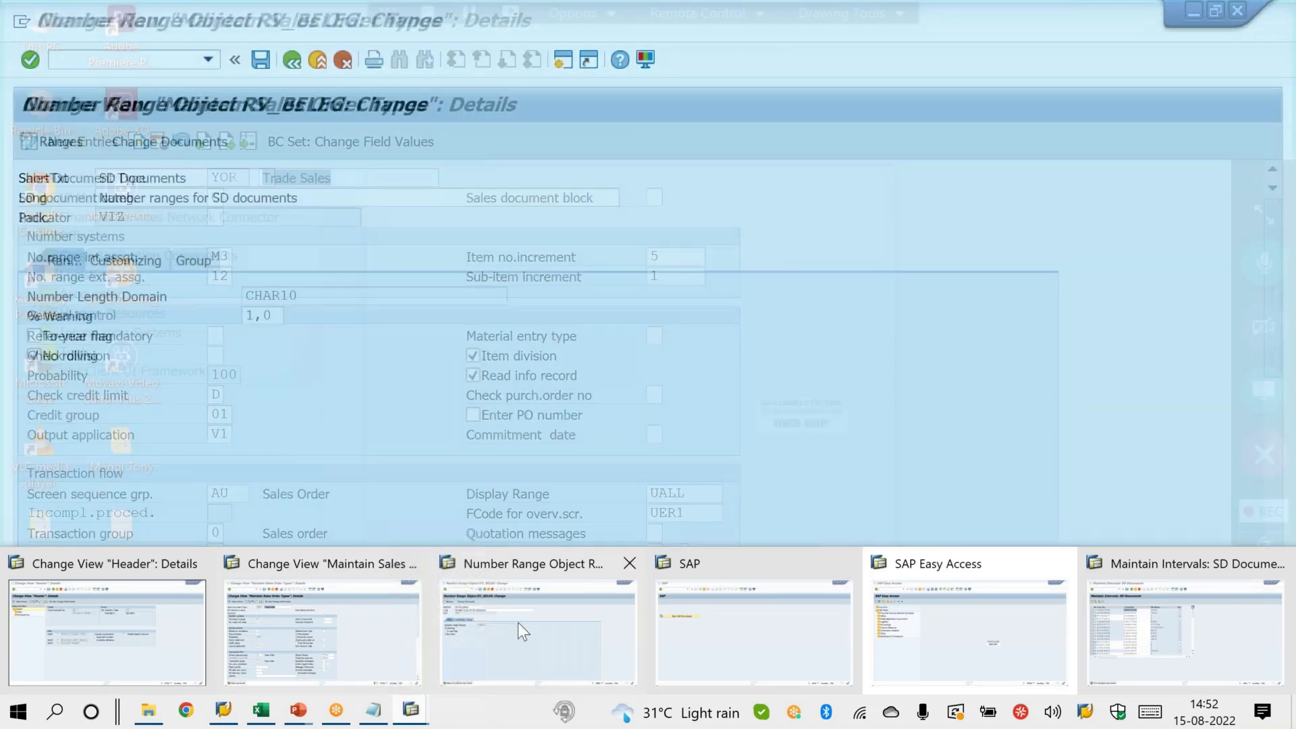
Switch to the SAP session with number range object RV_BELEG and examine its To-year flag, circling it as a marker.
{"action": "left_click", "coordinate": [517, 622]}
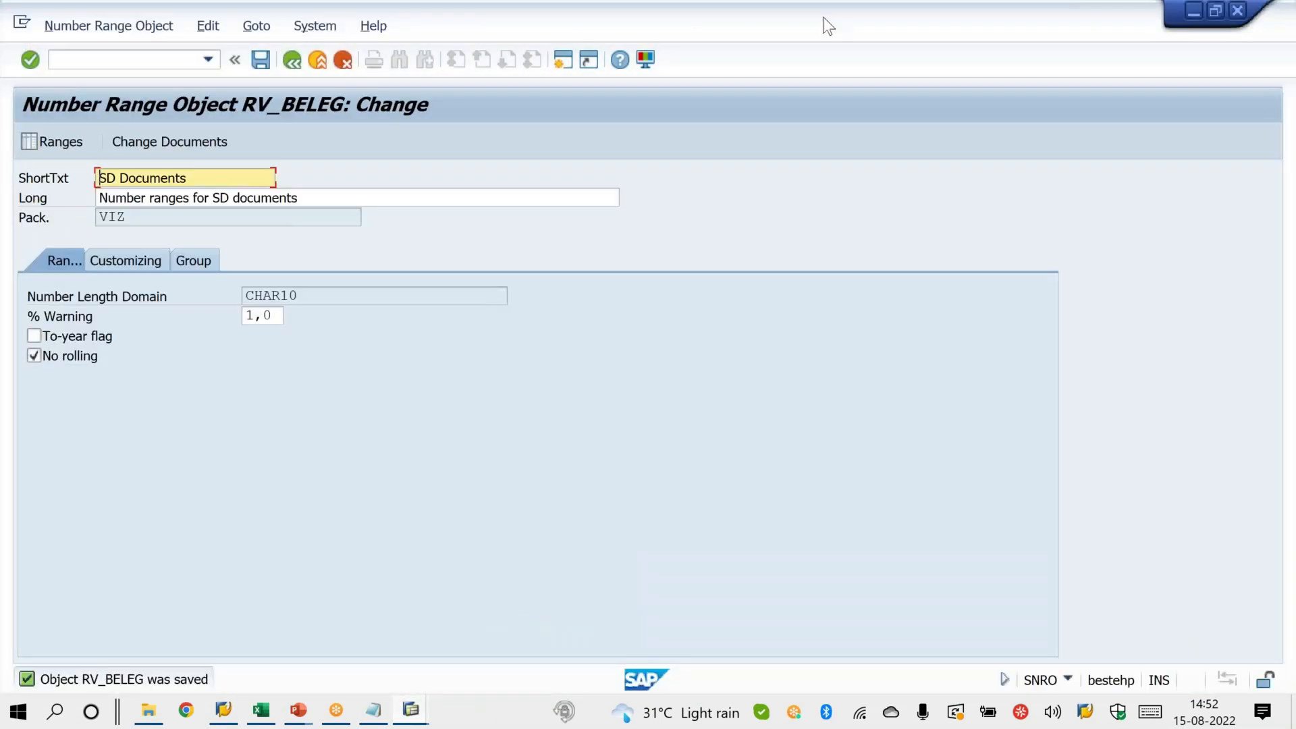
{"action": "left_click", "coordinate": [834, 60]}
{"action": "mouse_move", "coordinate": [46, 315]}
{"action": "left_mouse_down"}
{"action": "mouse_move", "coordinate": [20, 325]}
{"action": "mouse_move", "coordinate": [57, 324]}
{"action": "mouse_move", "coordinate": [21, 334]}
{"action": "mouse_move", "coordinate": [54, 322]}
{"action": "left_mouse_up"}
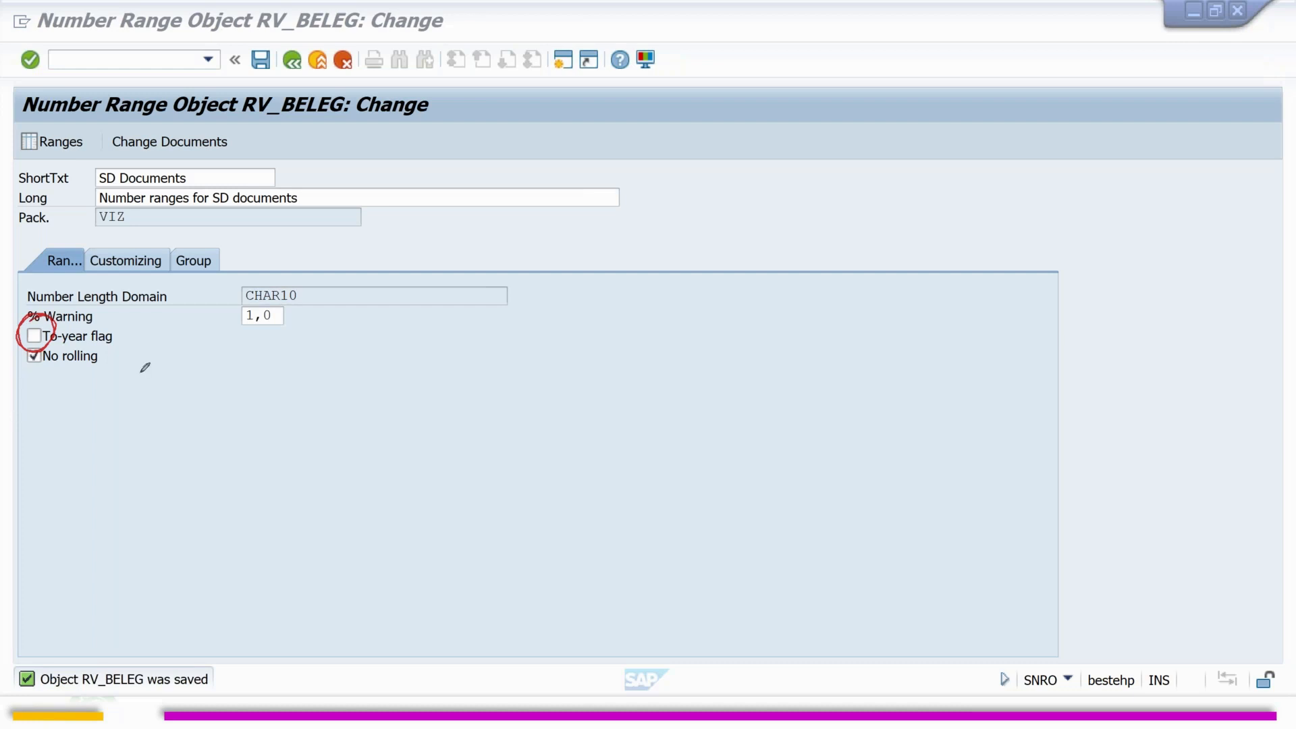
{"action": "left_click", "coordinate": [221, 502]}
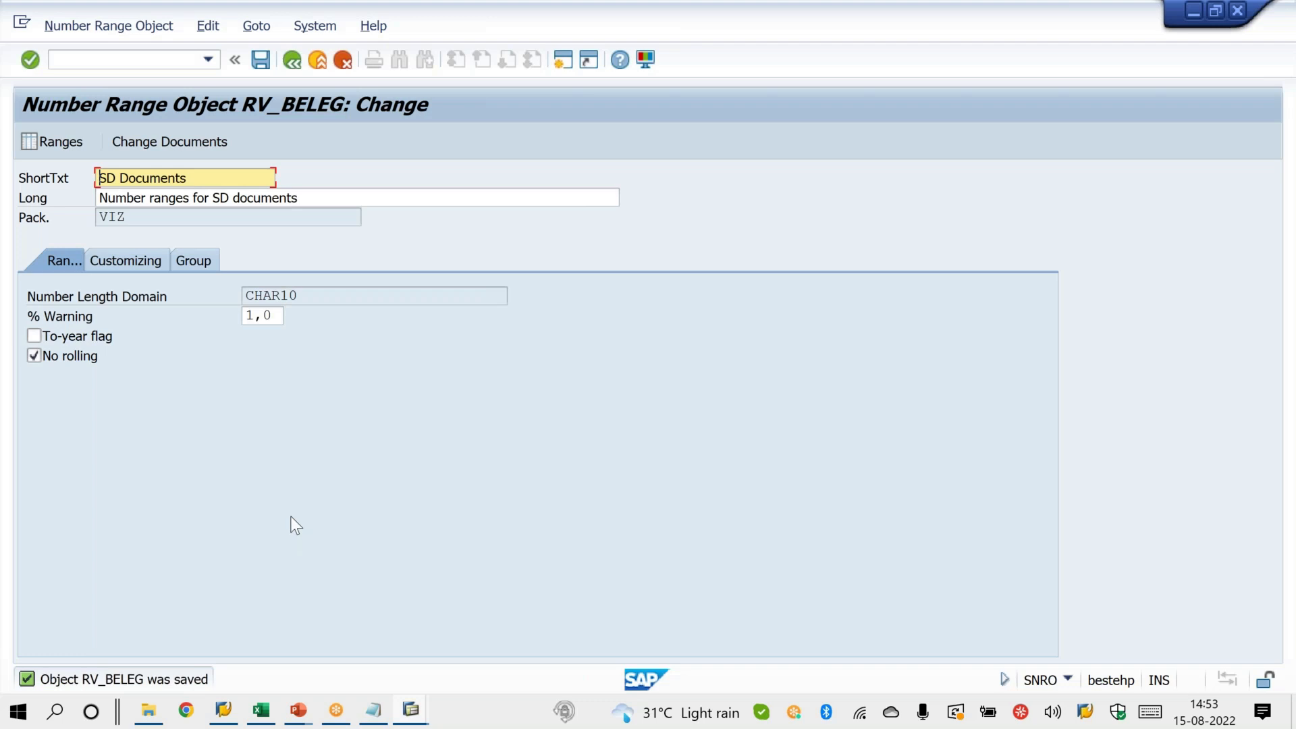
Try to activate the To-year flag of number range object RV_BELEG.
{"action": "left_click", "coordinate": [38, 337]}
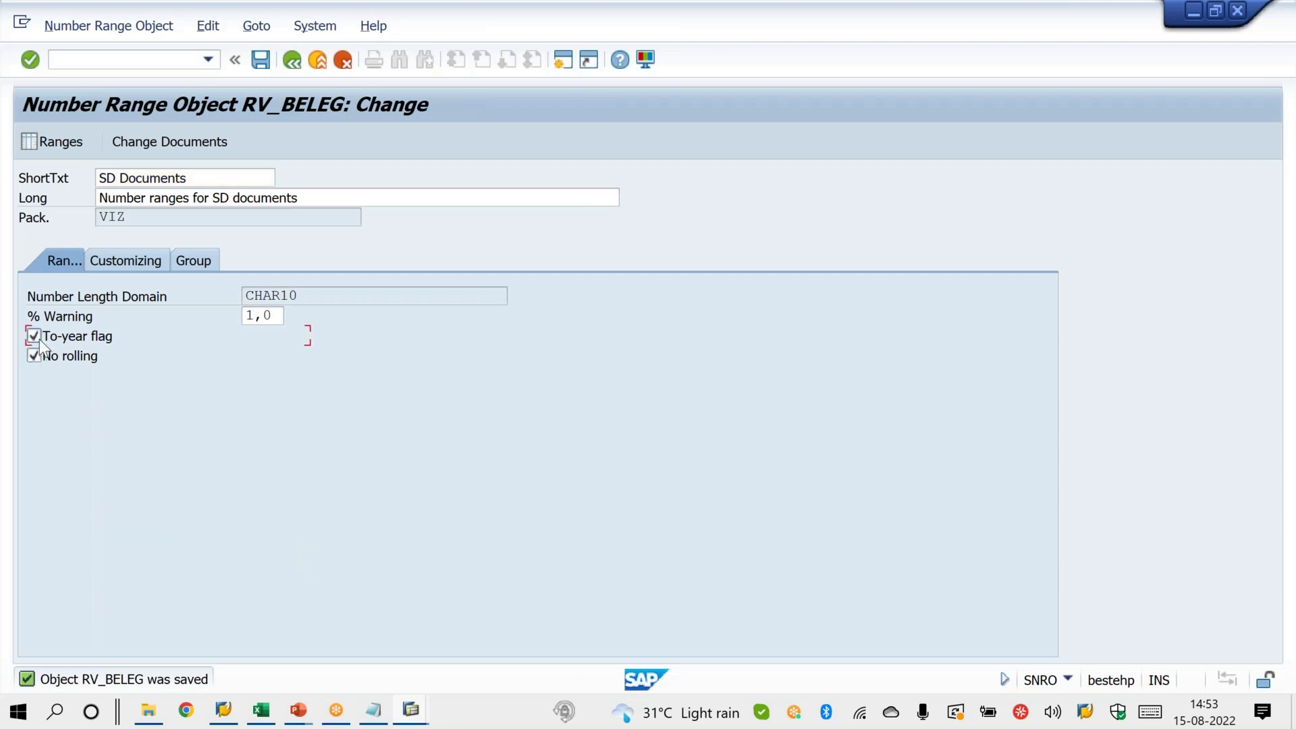
{"action": "left_click", "coordinate": [39, 339]}
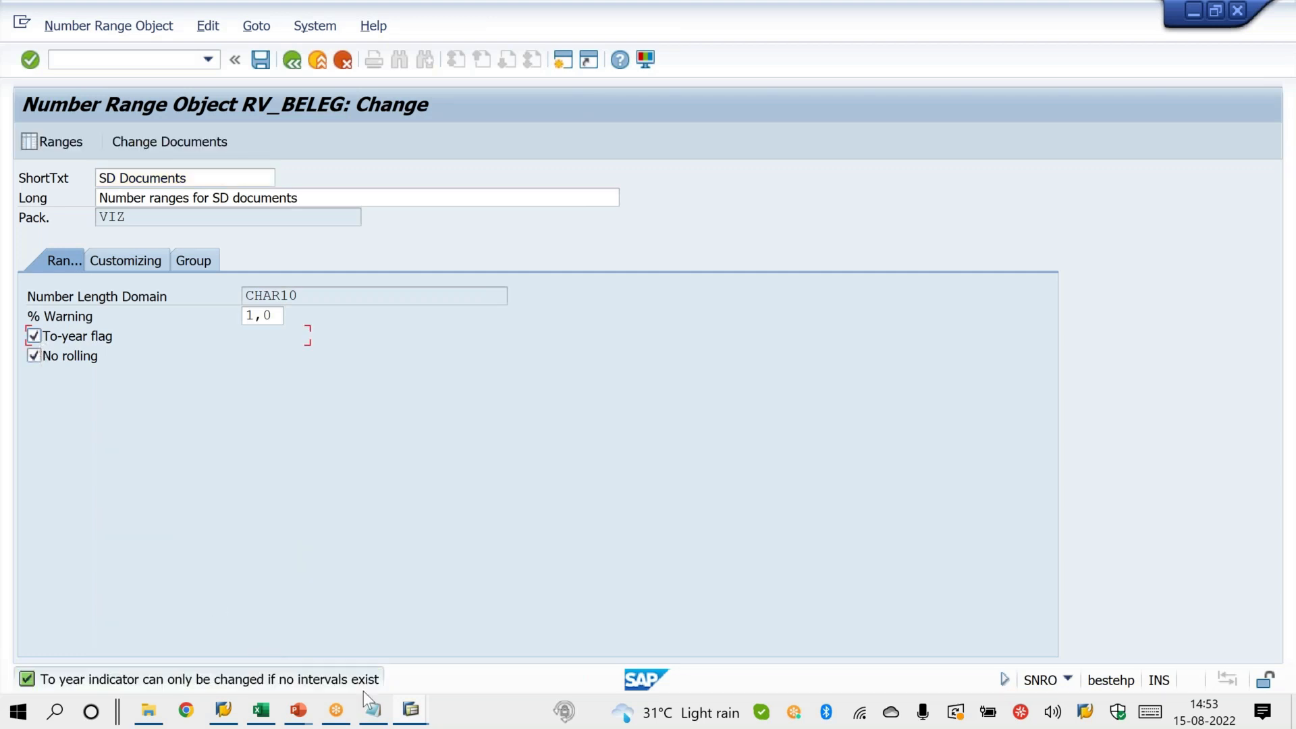
Switch to the SD Documents interval maintenance and capture the interval table with Snipping Tool.
{"action": "mouse_move", "coordinate": [410, 717]}
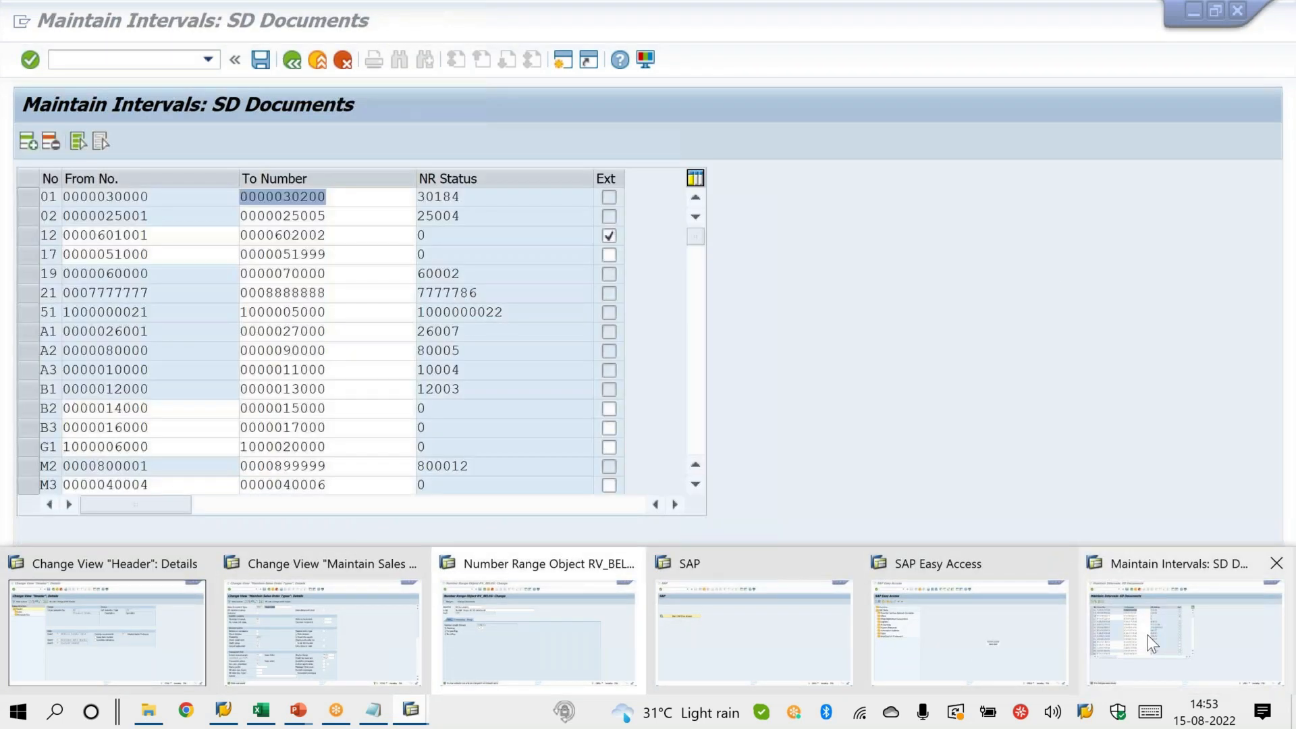
{"action": "left_click", "coordinate": [1151, 644]}
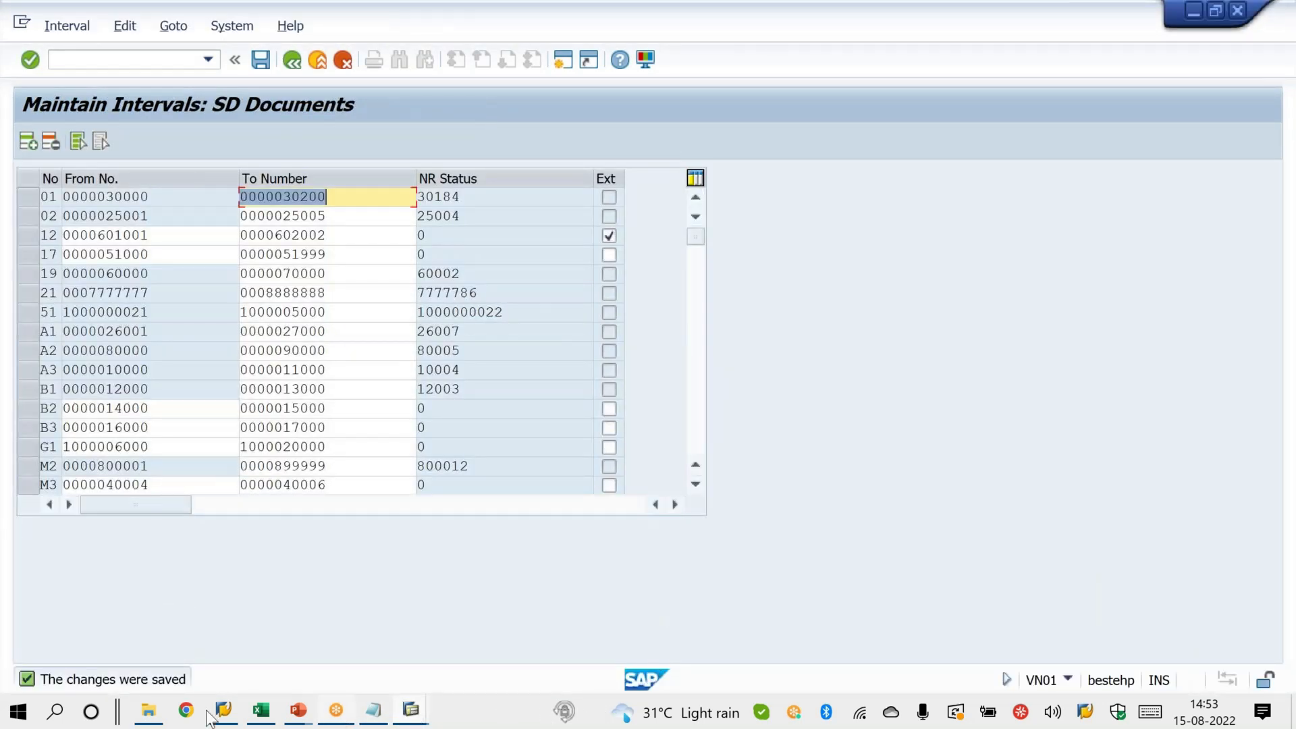
{"action": "left_click", "coordinate": [57, 711]}
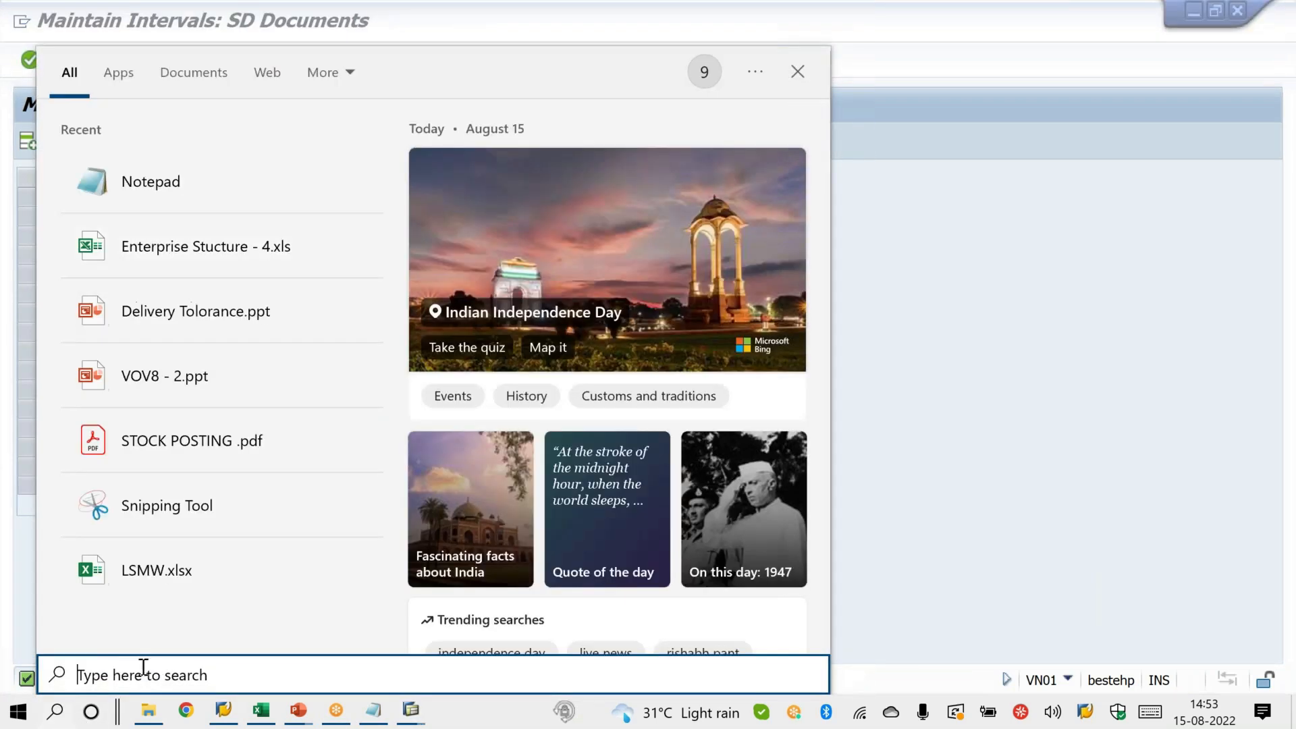
{"action": "left_click", "coordinate": [164, 519]}
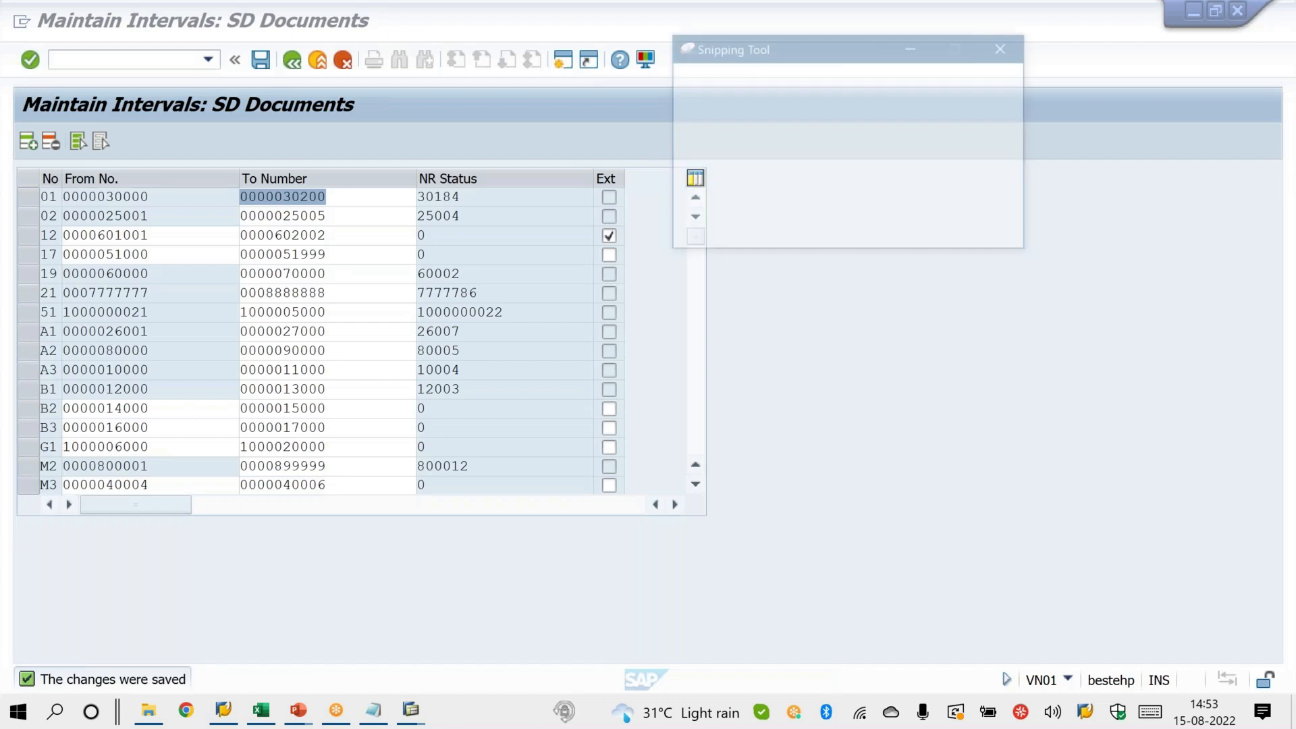
{"action": "left_click", "coordinate": [692, 78]}
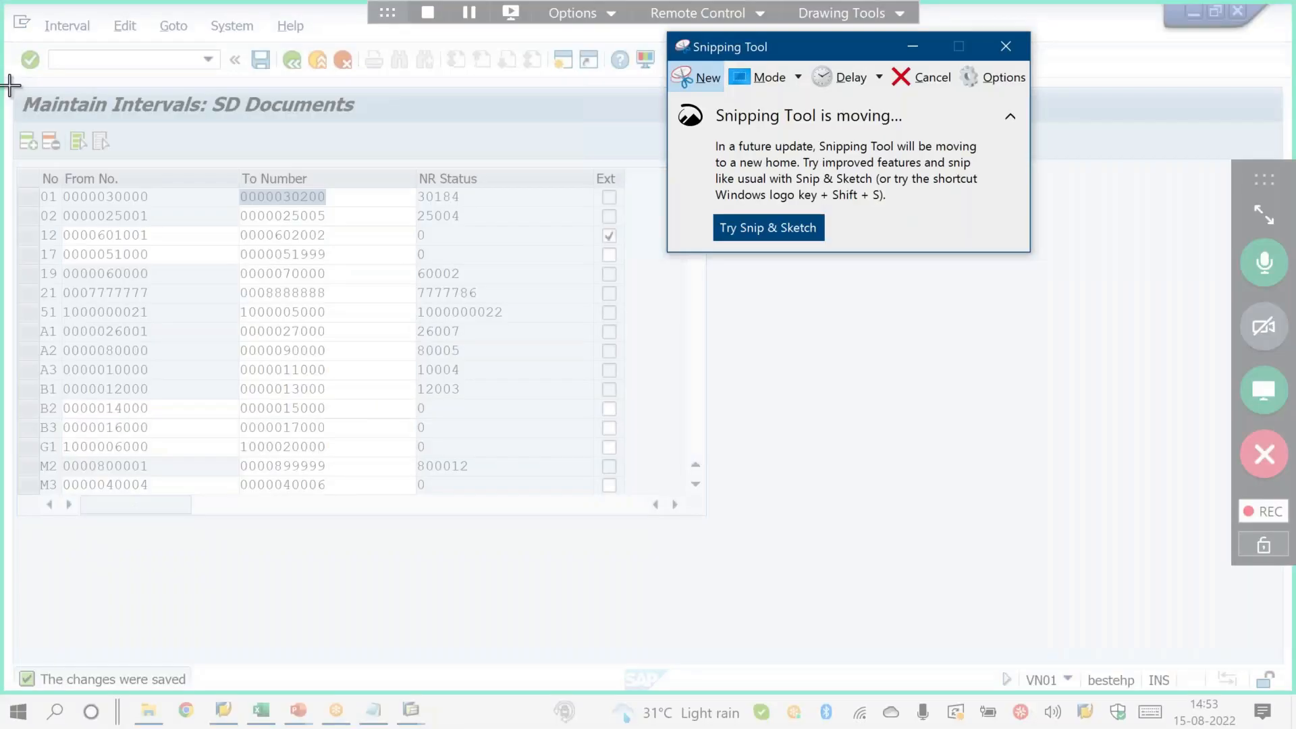
{"action": "left_click_drag", "start_coordinate": [9, 86], "coordinate": [744, 540]}
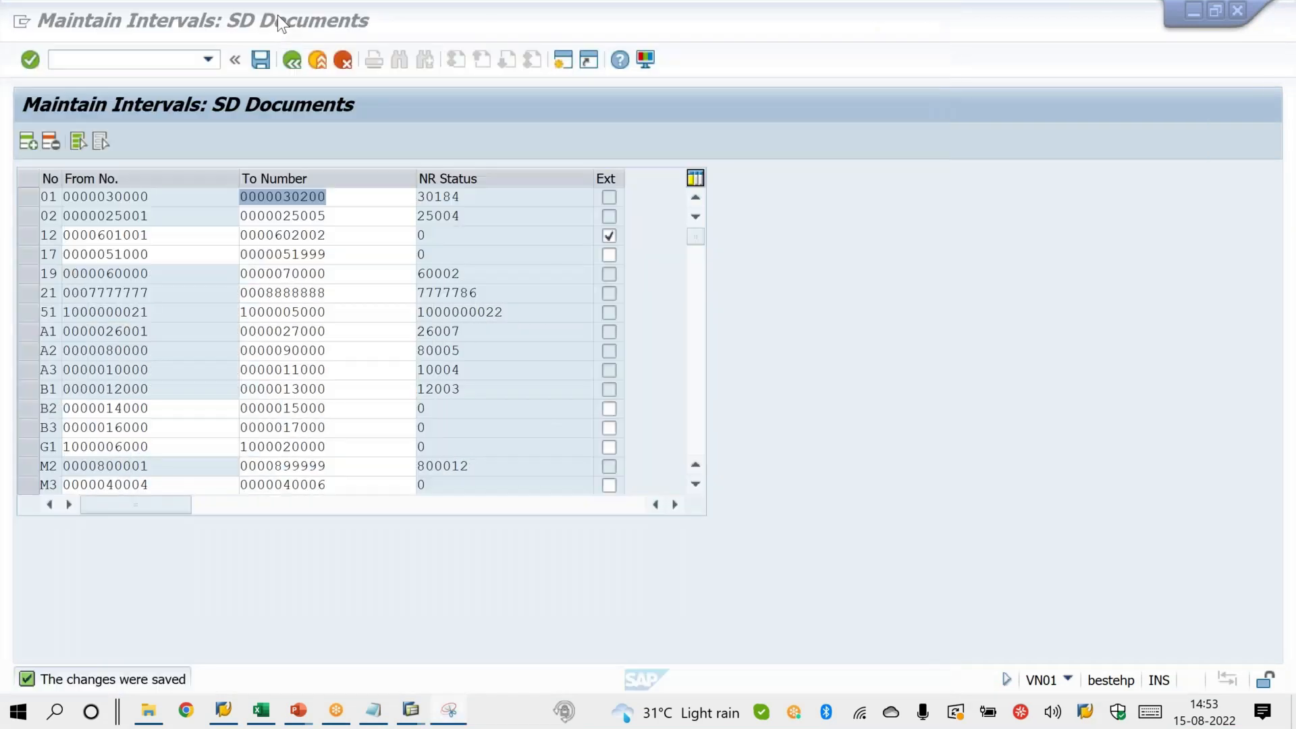
{"action": "left_click", "coordinate": [277, 15]}
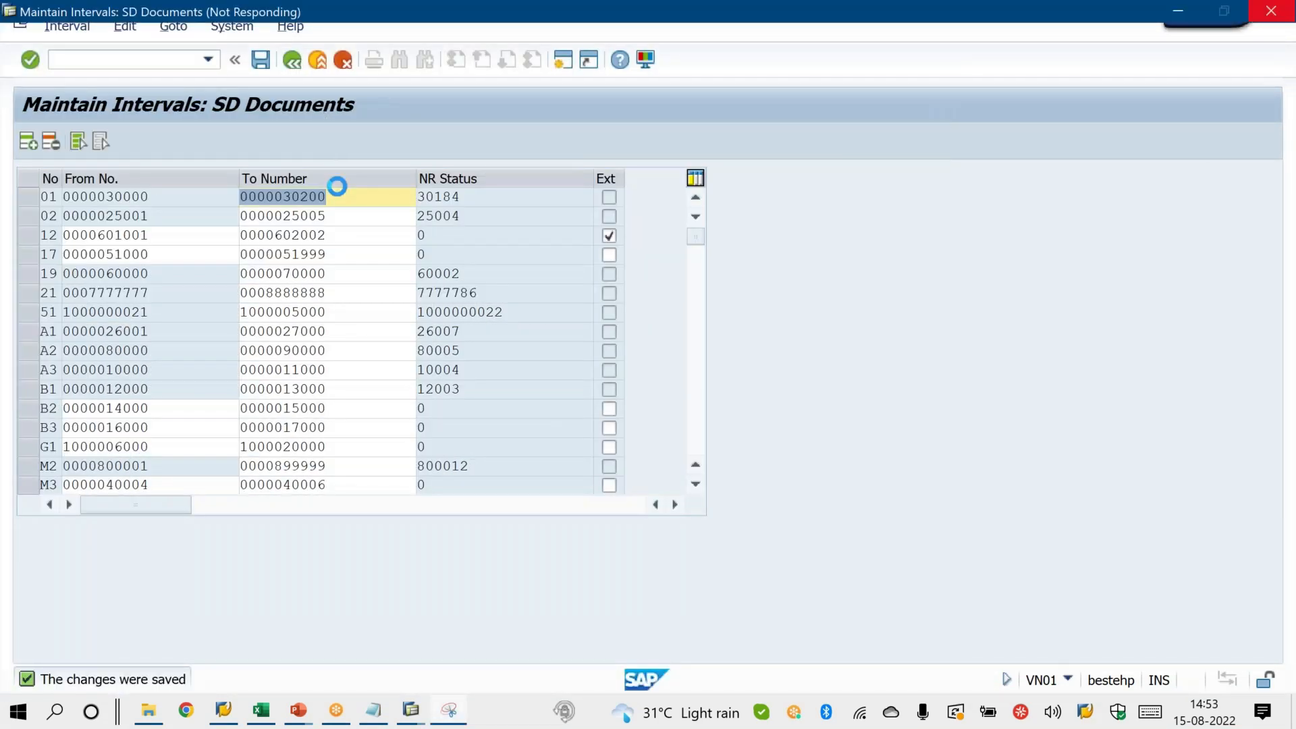
Open the SD Documents NR status for change and clear it for intervals 01 through M3, skipping external interval 12.
{"action": "left_click", "coordinate": [292, 60]}
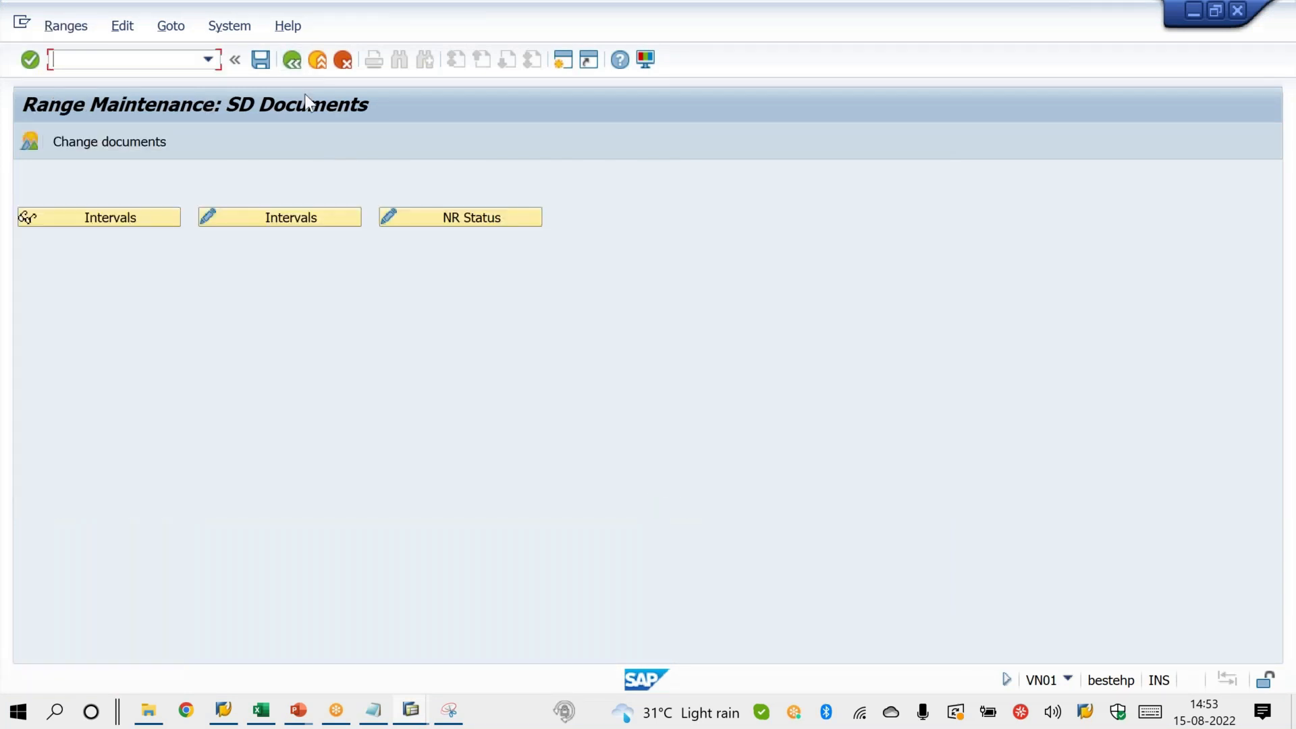
{"action": "left_click", "coordinate": [461, 217]}
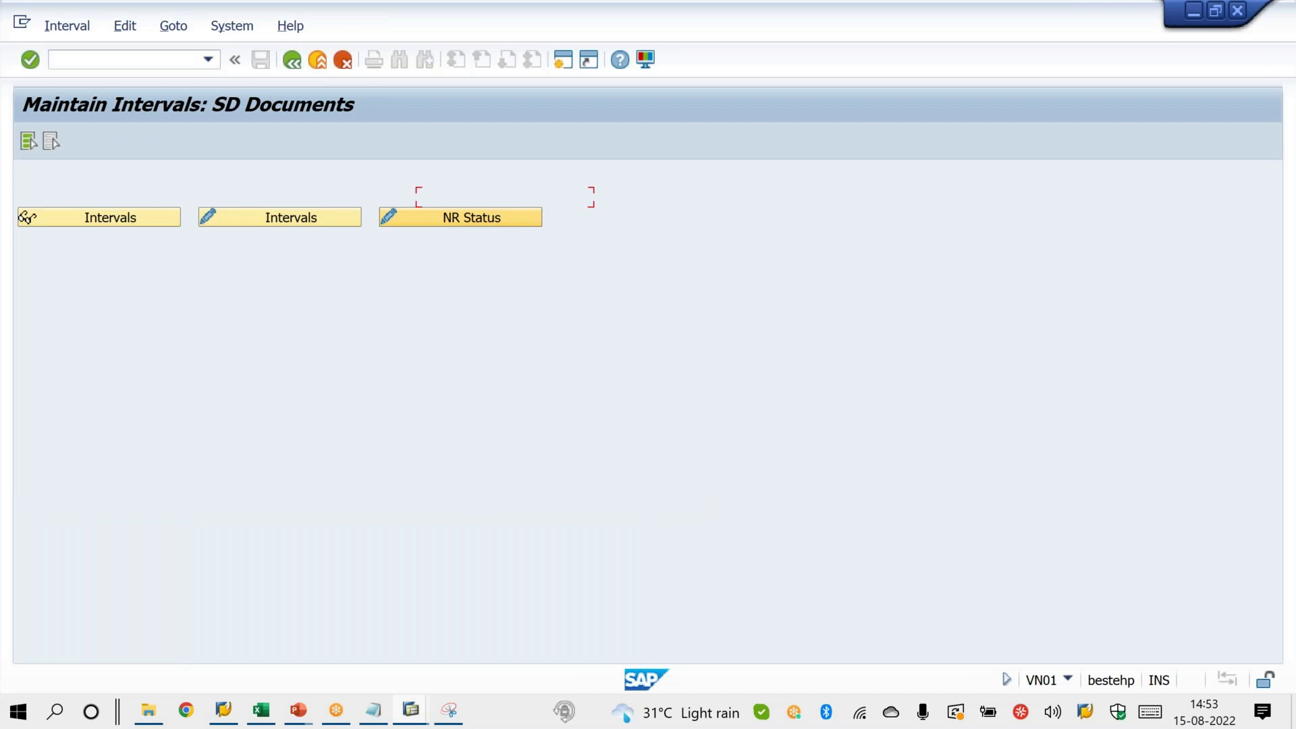
{"action": "key", "text": "Delete"}
{"action": "key", "text": "Tab"}
{"action": "key", "text": "Delete"}
{"action": "key", "text": "Tab"}
{"action": "key", "text": "Tab"}
{"action": "key", "text": "Delete"}
{"action": "key", "text": "Tab"}
{"action": "key", "text": "Tab"}
{"action": "key", "text": "Delete"}
{"action": "key", "text": "Tab"}
{"action": "key", "text": "Tab"}
{"action": "key", "text": "Delete"}
{"action": "key", "text": "Tab"}
{"action": "key", "text": "Delete"}
{"action": "key", "text": "Tab"}
{"action": "key", "text": "Delete"}
{"action": "key", "text": "Tab"}
{"action": "key", "text": "Tab"}
{"action": "key", "text": "Tab"}
{"action": "key", "text": "Tab"}
{"action": "key", "text": "Delete"}
{"action": "key", "text": "Tab"}
{"action": "key", "text": "Delete"}
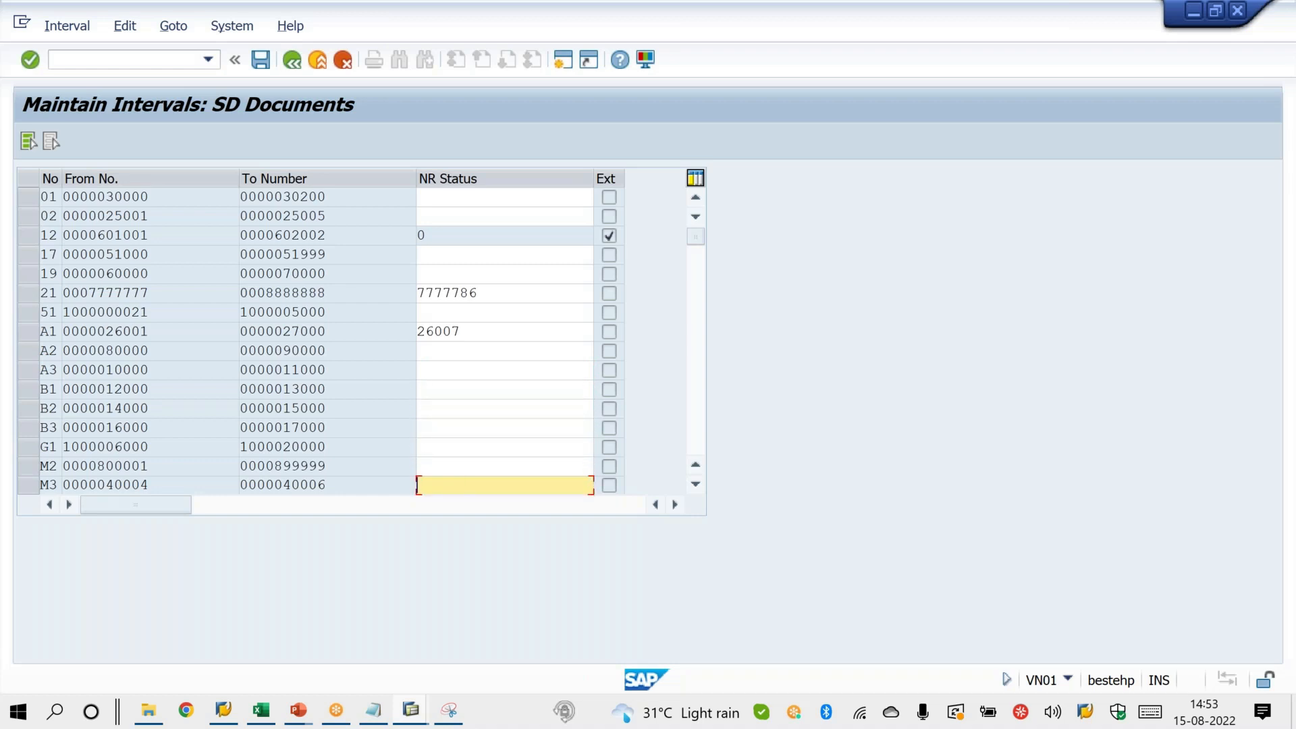
{"action": "double_click", "coordinate": [495, 292]}
{"action": "key", "text": "Delete"}
{"action": "key", "text": "Tab"}
{"action": "key", "text": "Tab"}
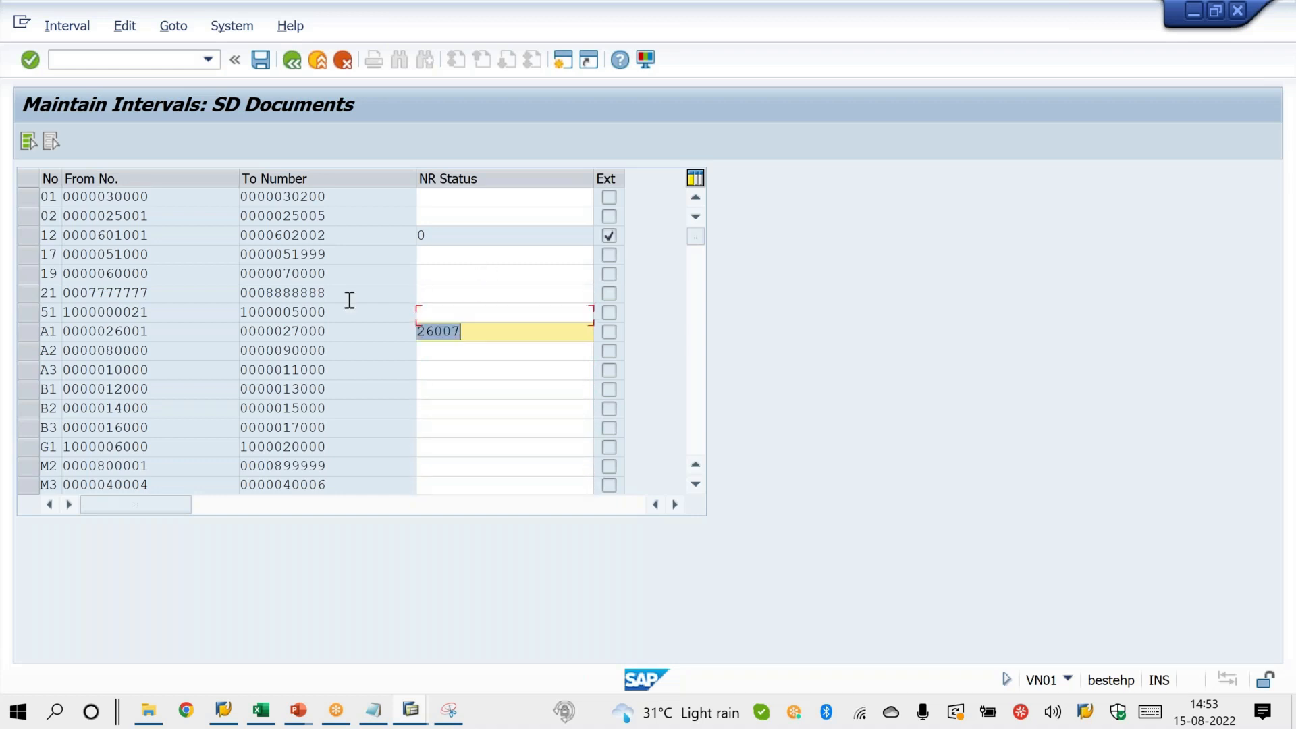
{"action": "key", "text": "Delete"}
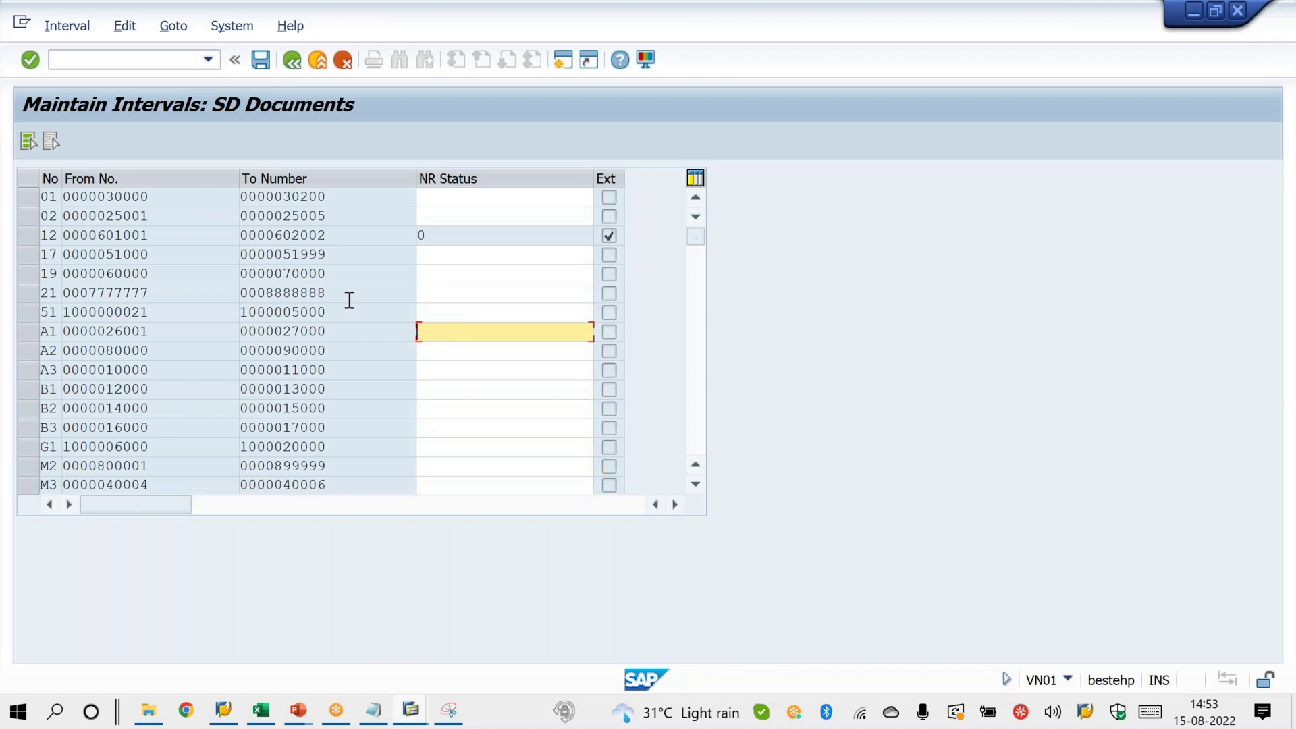
Clear the NR status of the final interval YO and save the status changes, confirming the save anyway.
{"action": "left_click", "coordinate": [696, 444]}
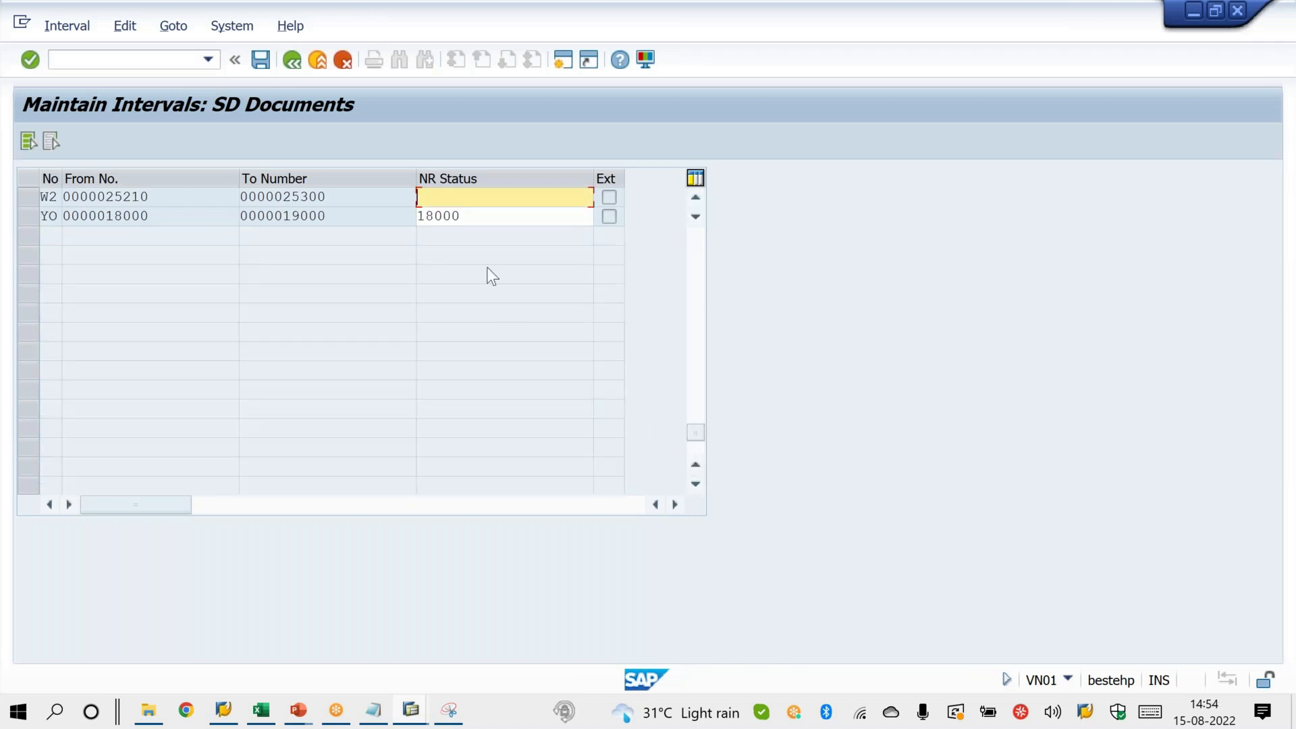
{"action": "double_click", "coordinate": [483, 218]}
{"action": "key", "text": "Delete"}
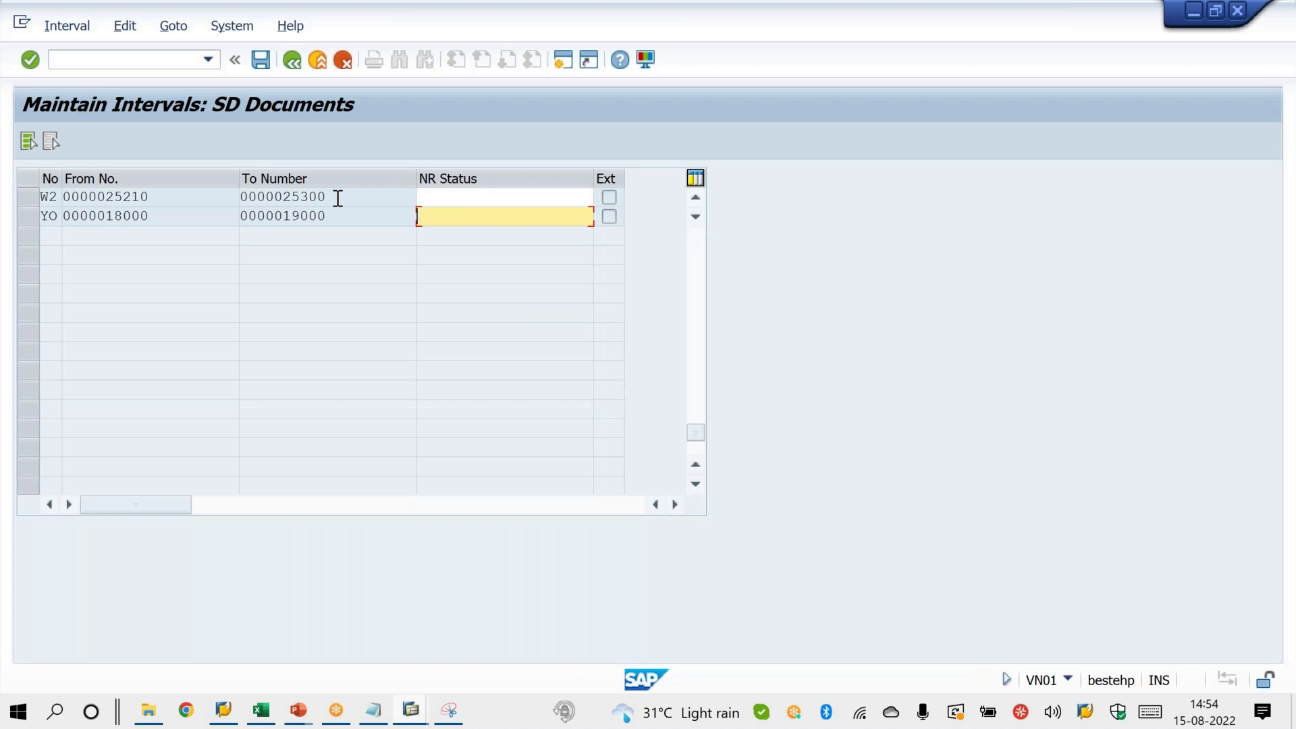
{"action": "left_click", "coordinate": [261, 60]}
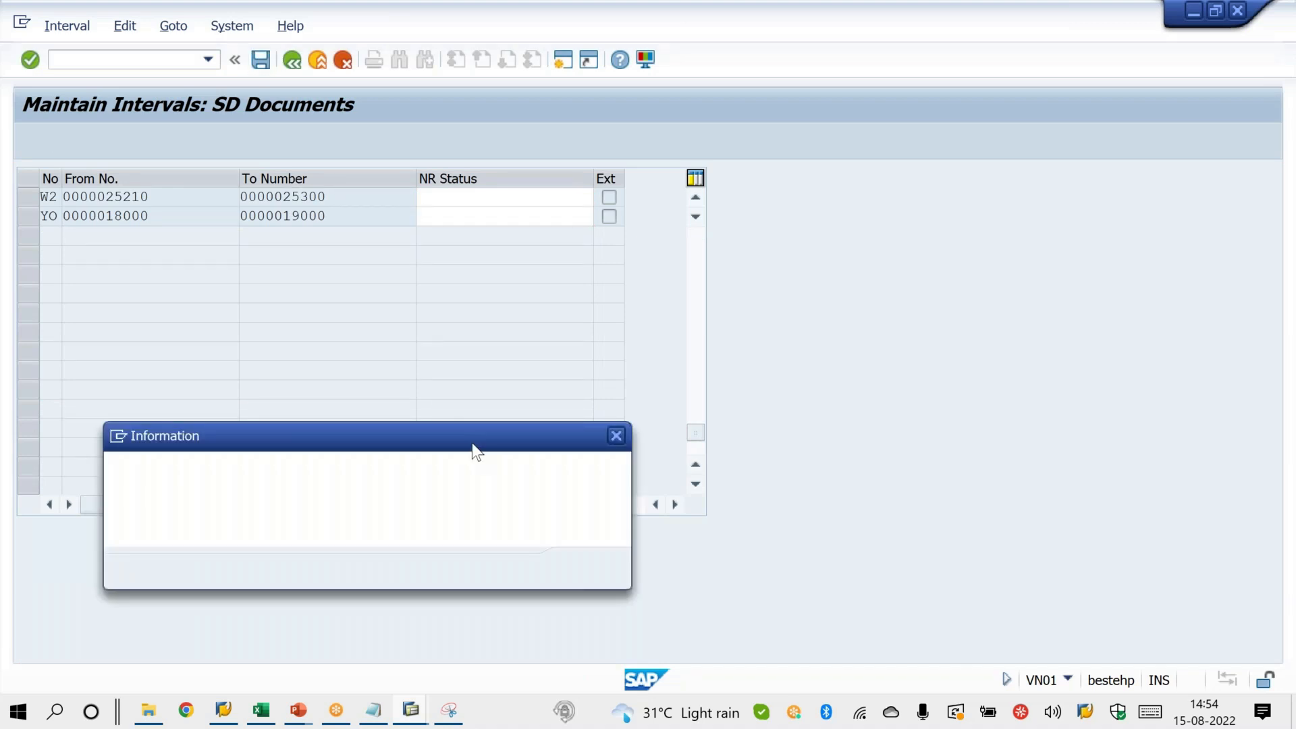
{"action": "left_click", "coordinate": [579, 572]}
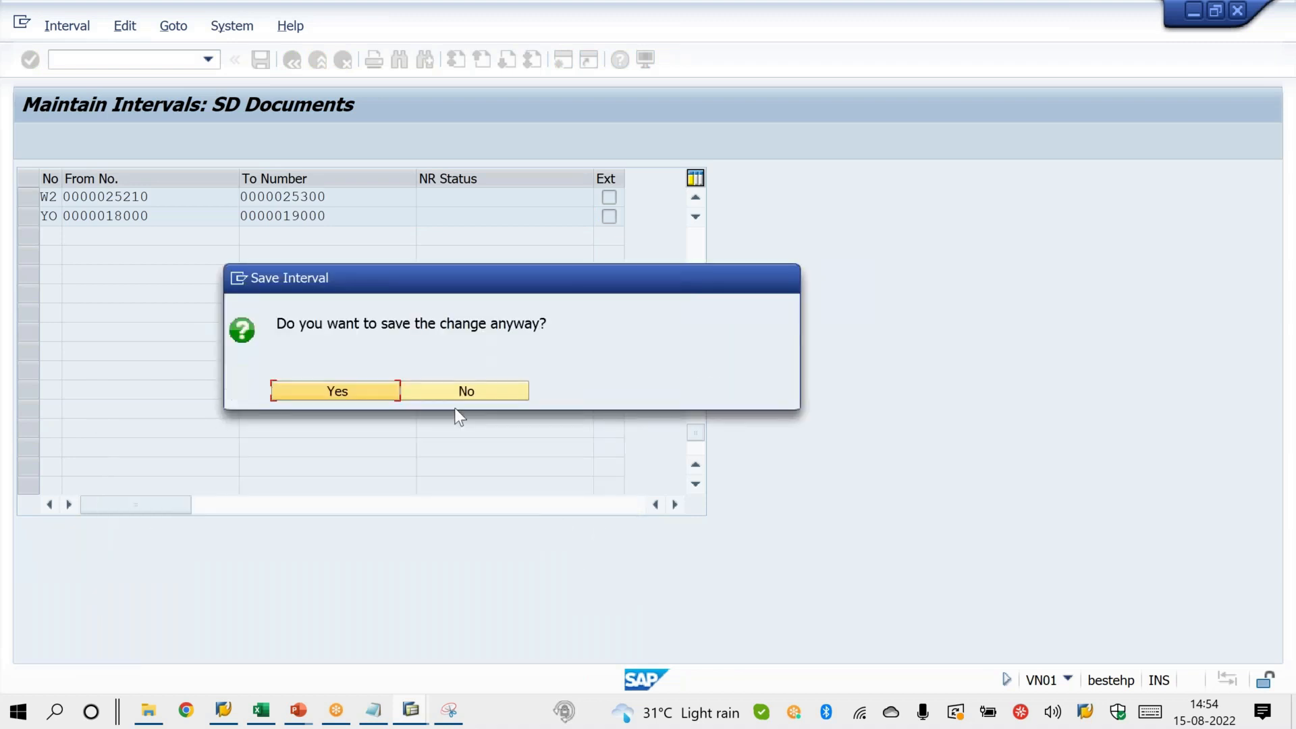
{"action": "left_click", "coordinate": [369, 391]}
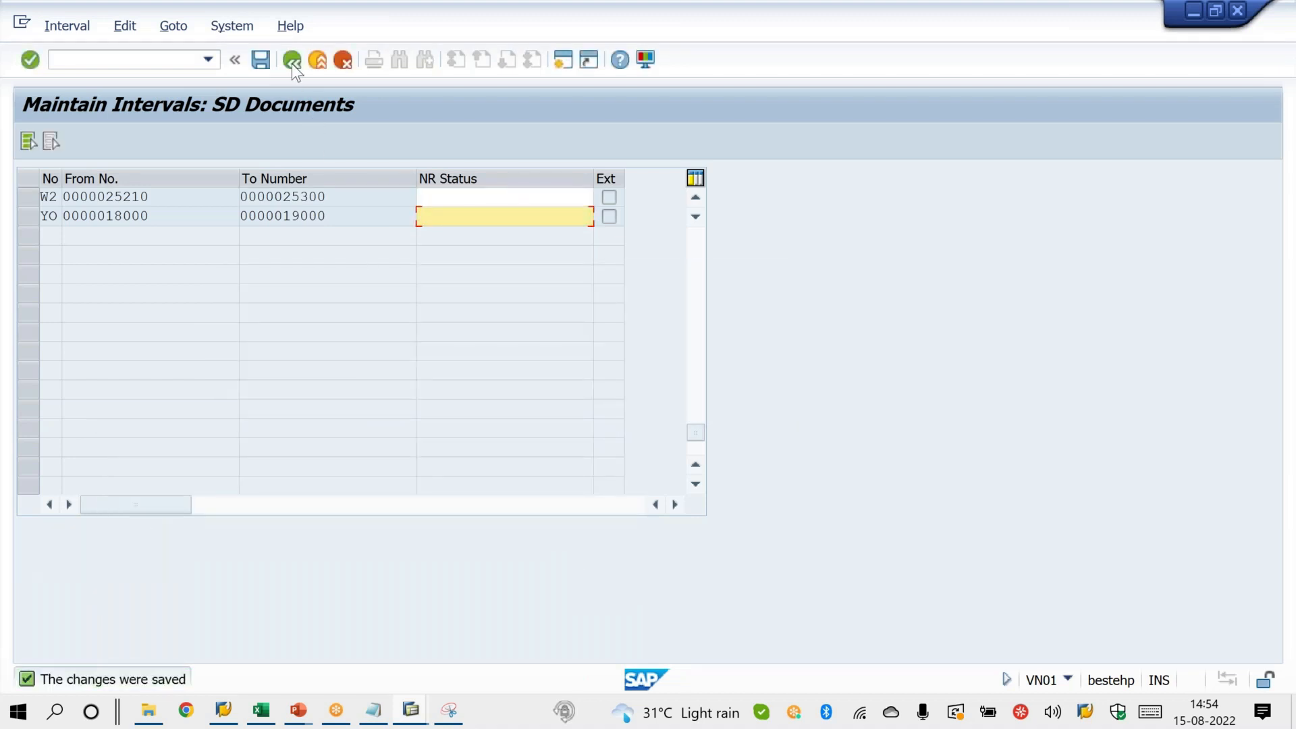
Return to the editable SD Documents intervals and delete all of them.
{"action": "left_click", "coordinate": [291, 63]}
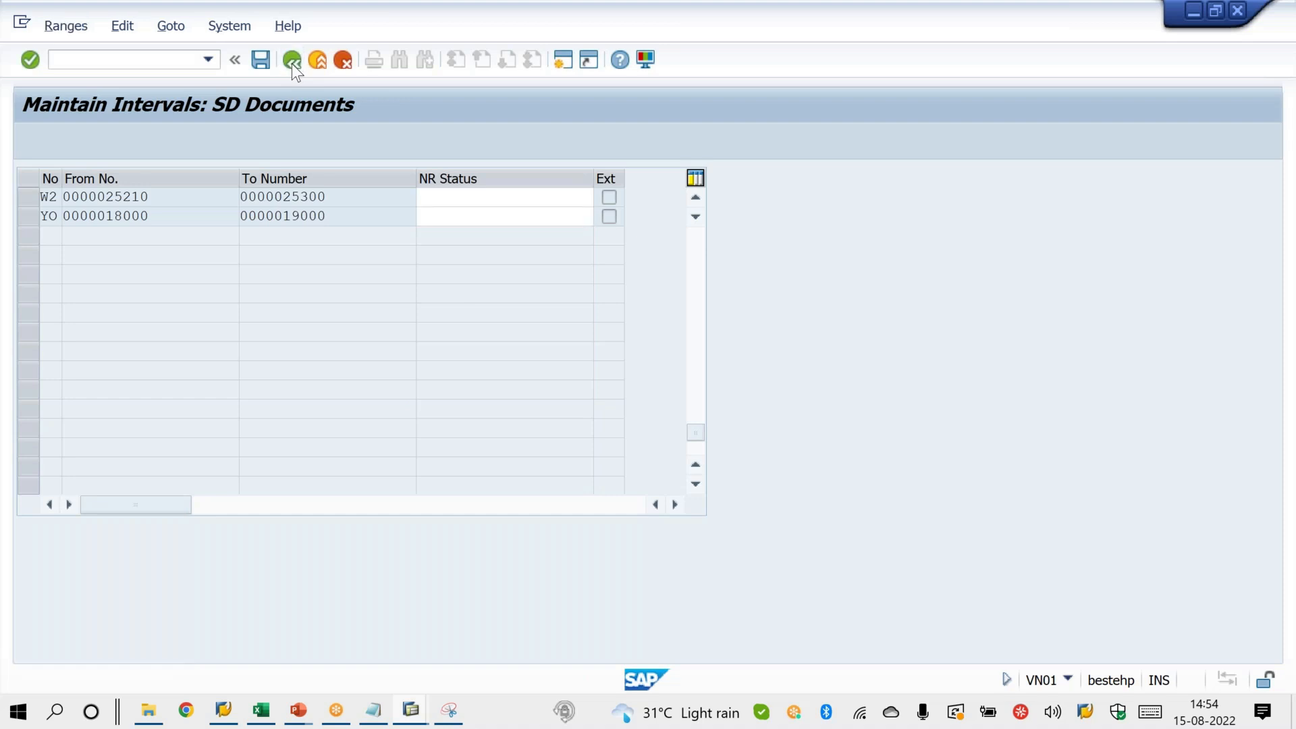
{"action": "left_click", "coordinate": [284, 221]}
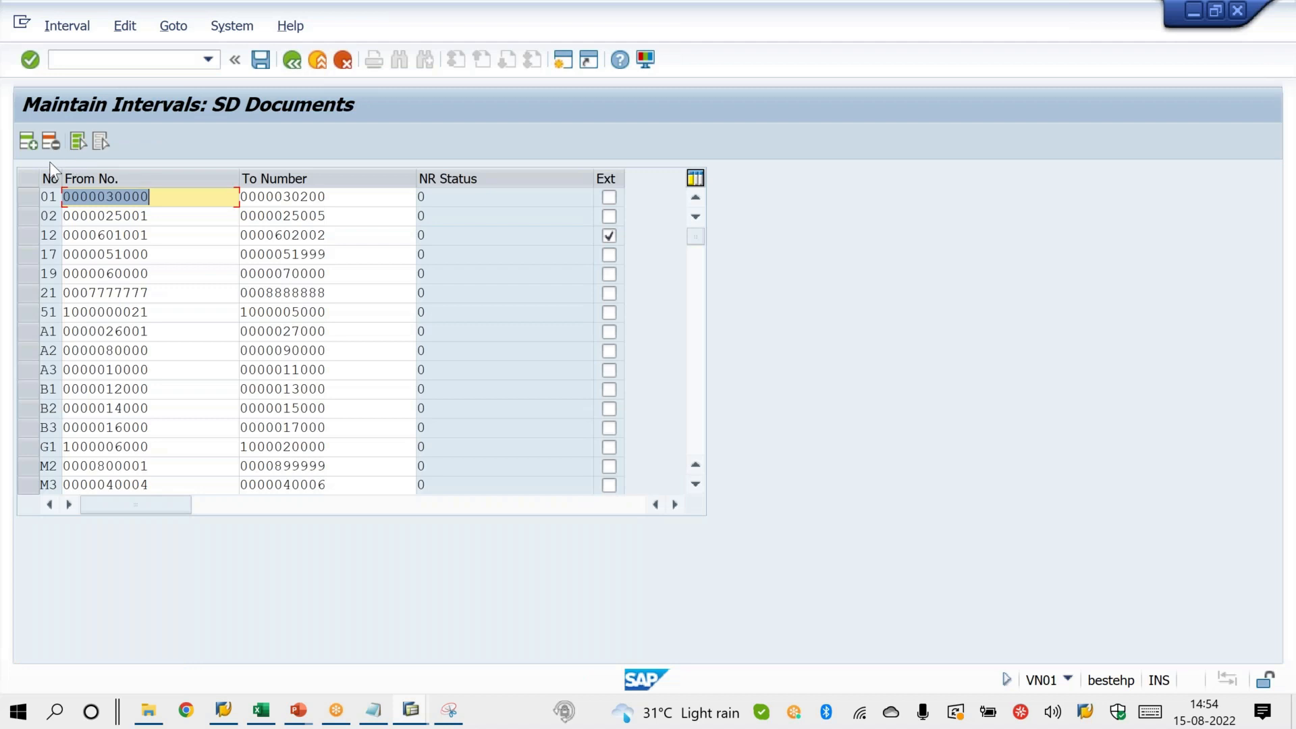
{"action": "left_click", "coordinate": [78, 141]}
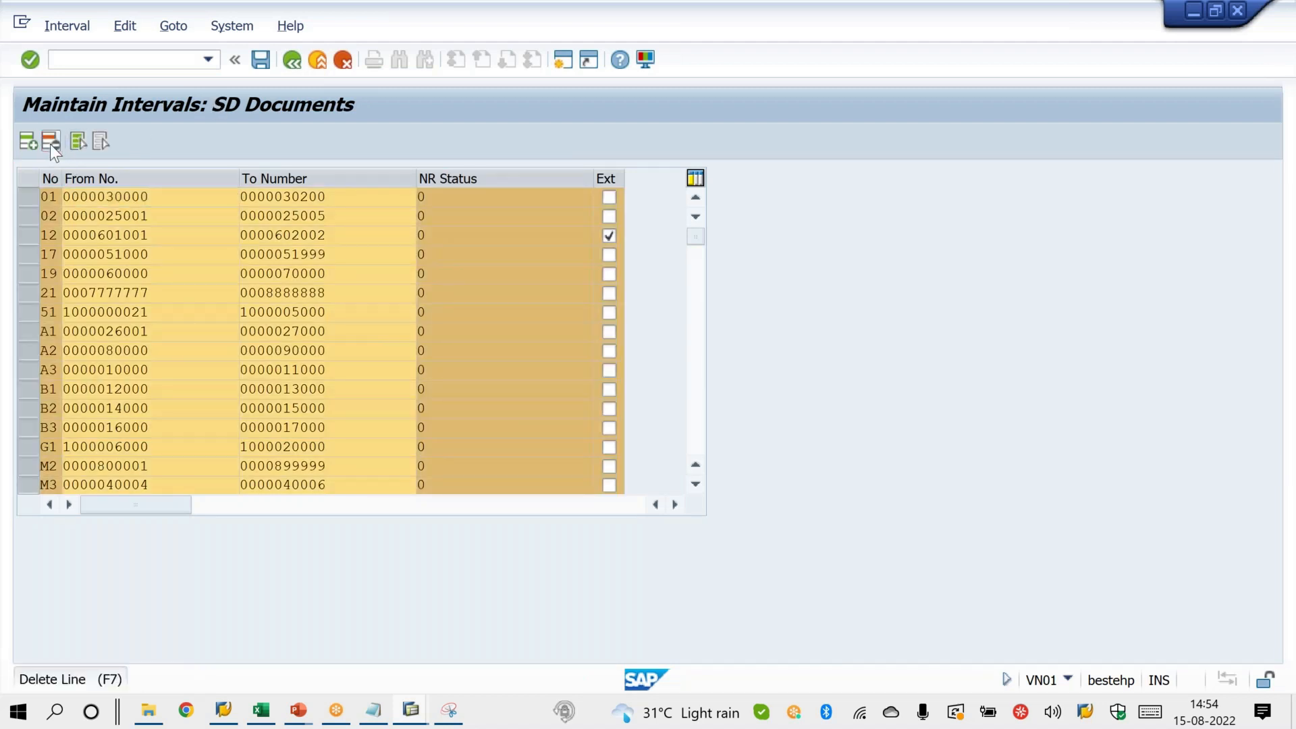
{"action": "left_click", "coordinate": [51, 142]}
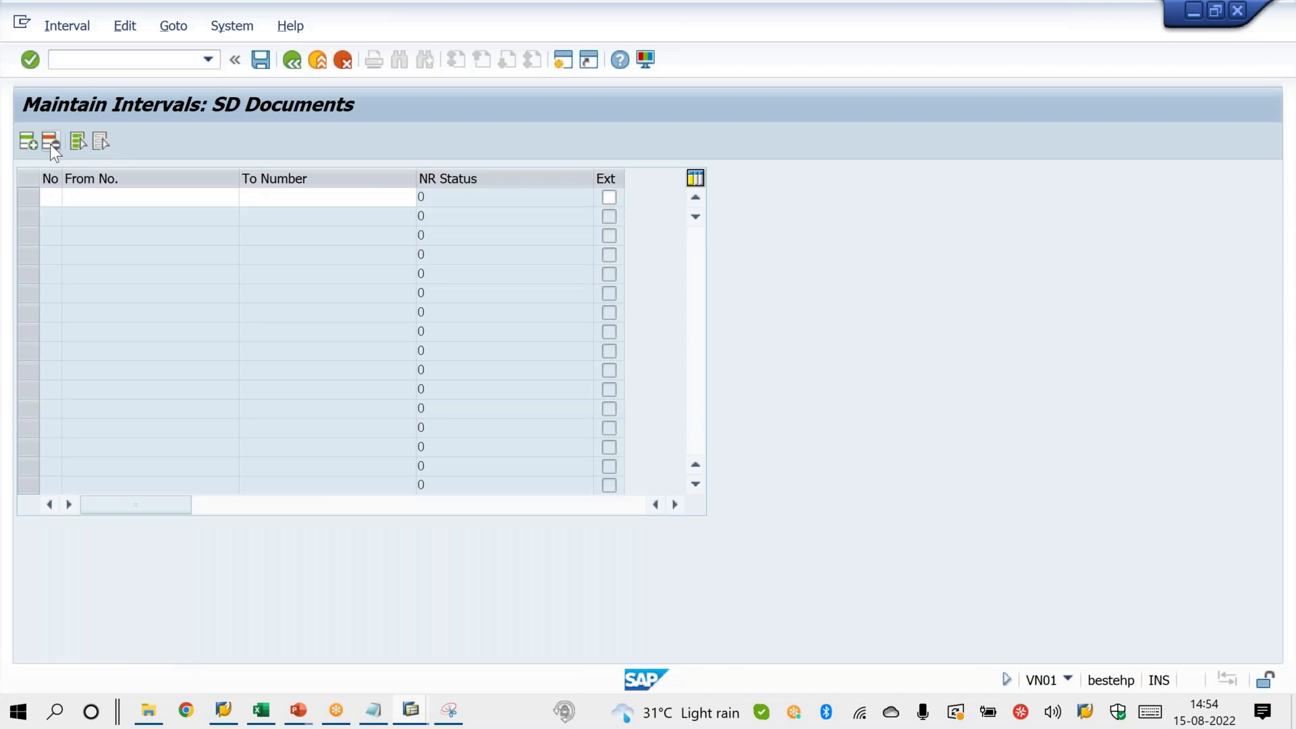
Leave the SD Documents interval maintenance by starting transaction VL01N.
{"action": "left_click", "coordinate": [207, 60]}
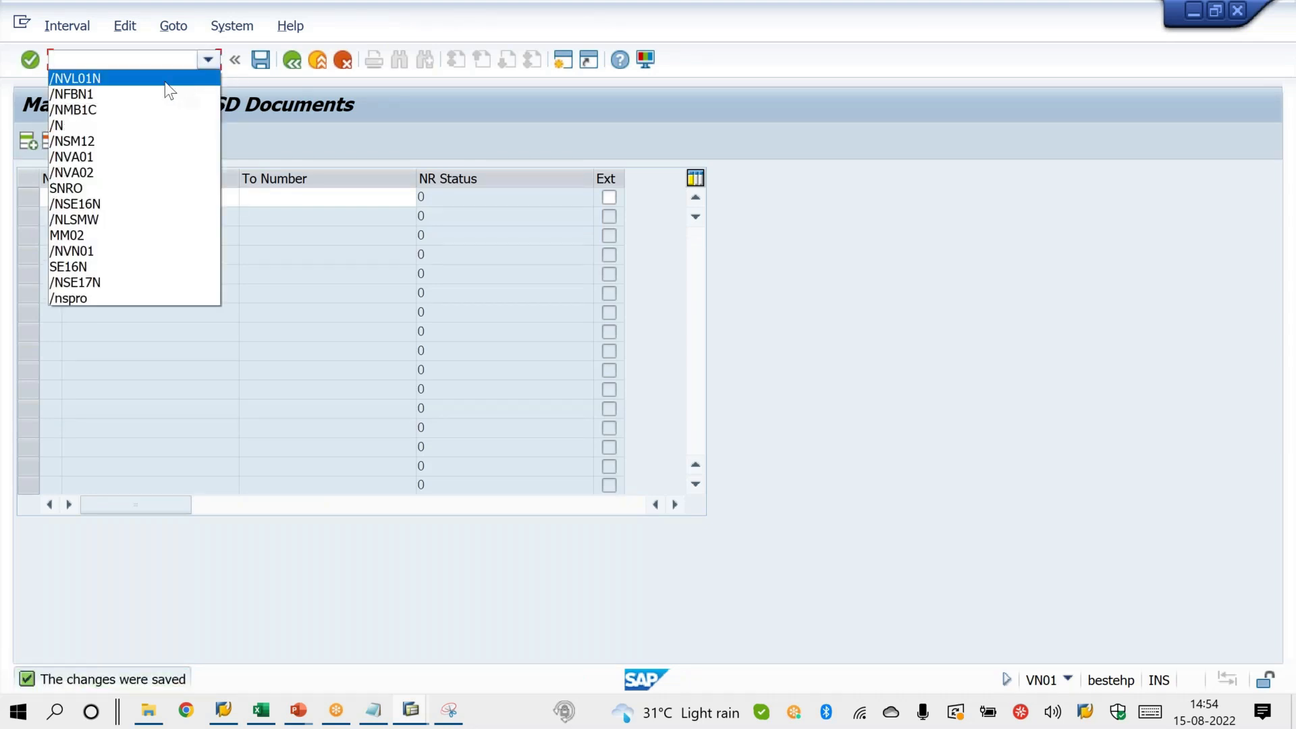
{"action": "left_click", "coordinate": [169, 79]}
{"action": "key", "text": "Return"}
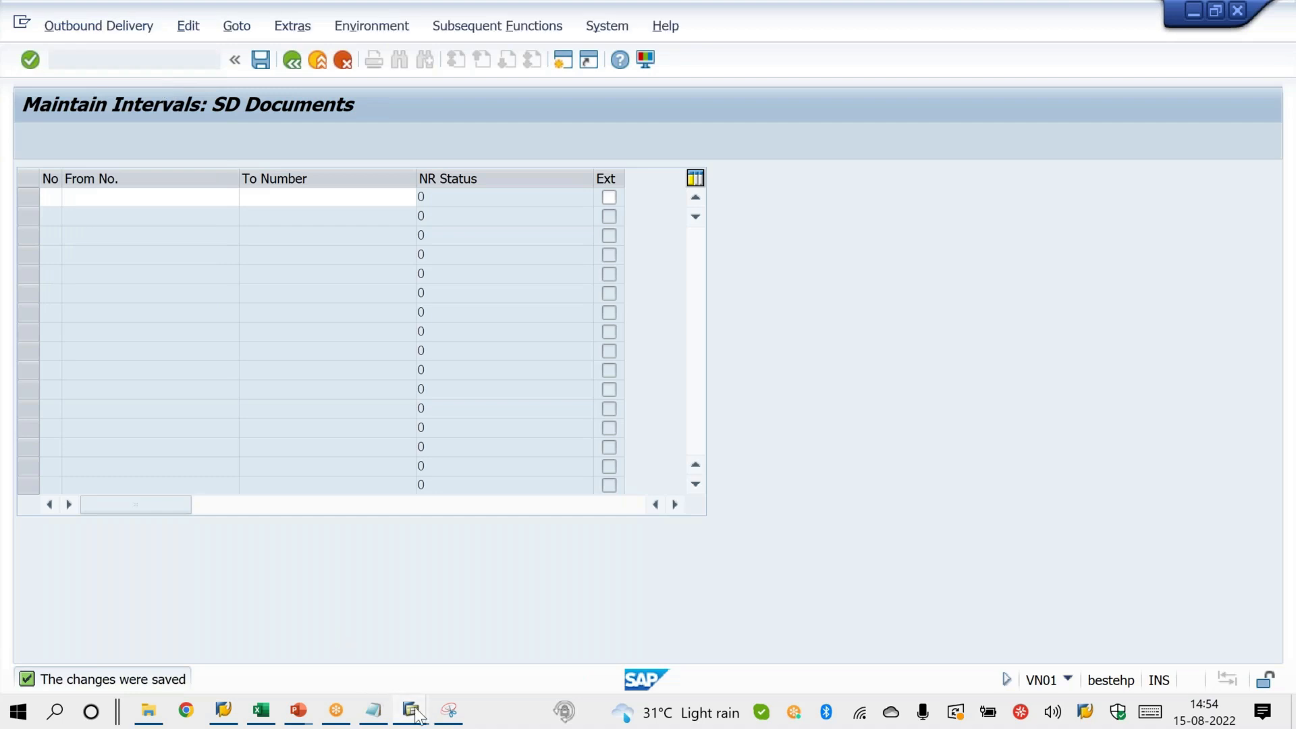
Switch to the session with number range object RV_BELEG and try to save it with the To-year flag set.
{"action": "mouse_move", "coordinate": [410, 709]}
{"action": "left_click", "coordinate": [587, 642]}
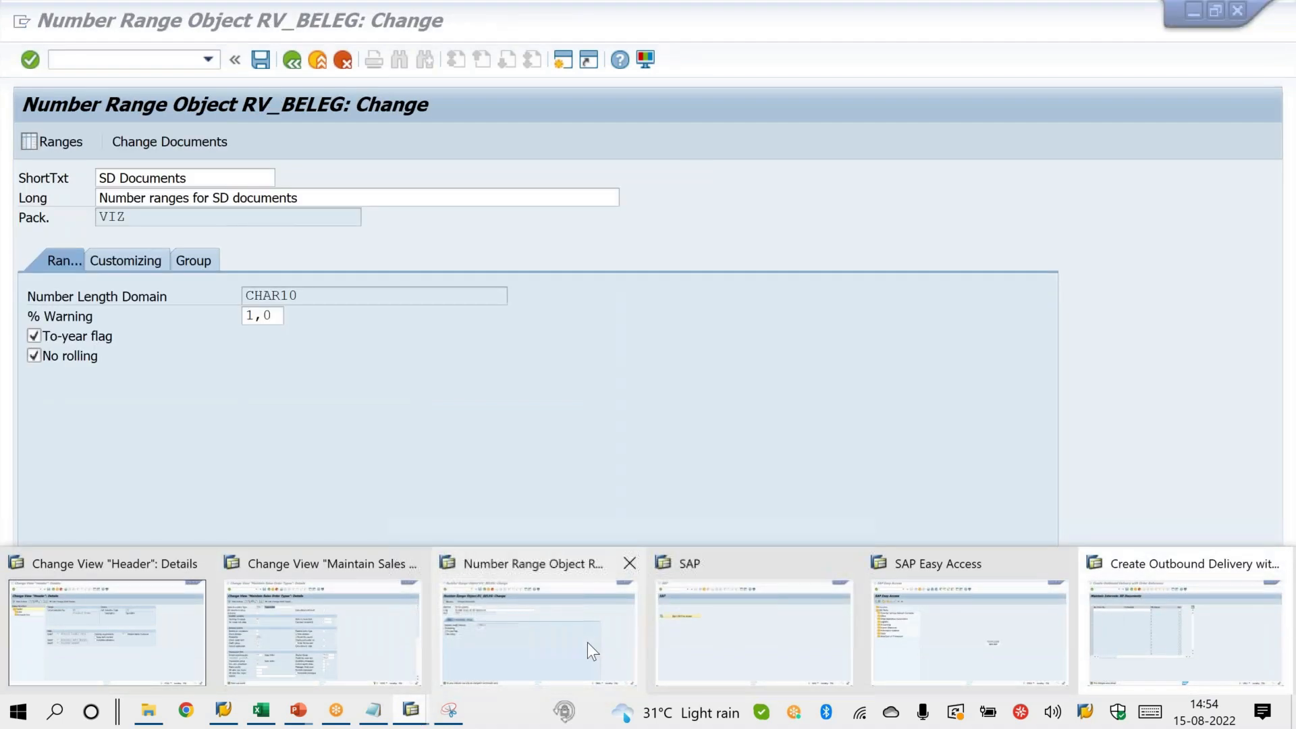
{"action": "left_click", "coordinate": [61, 339]}
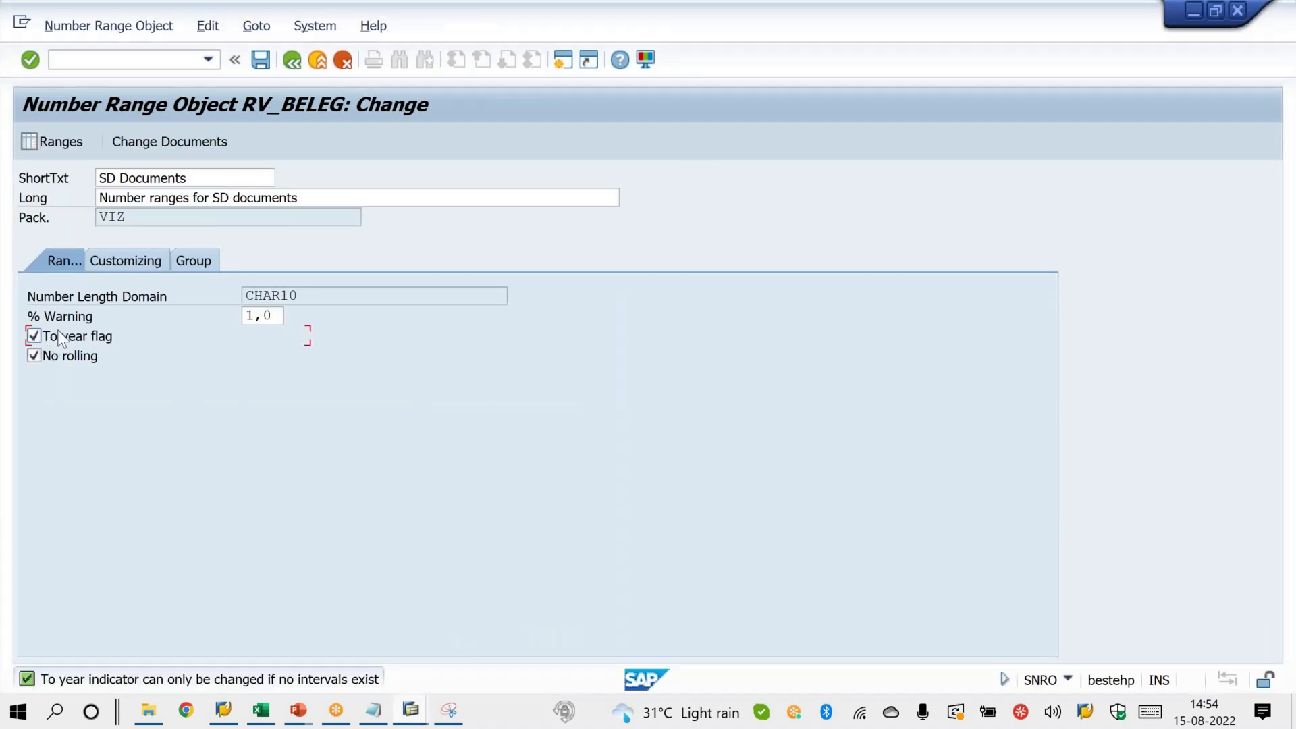
{"action": "left_click", "coordinate": [262, 60]}
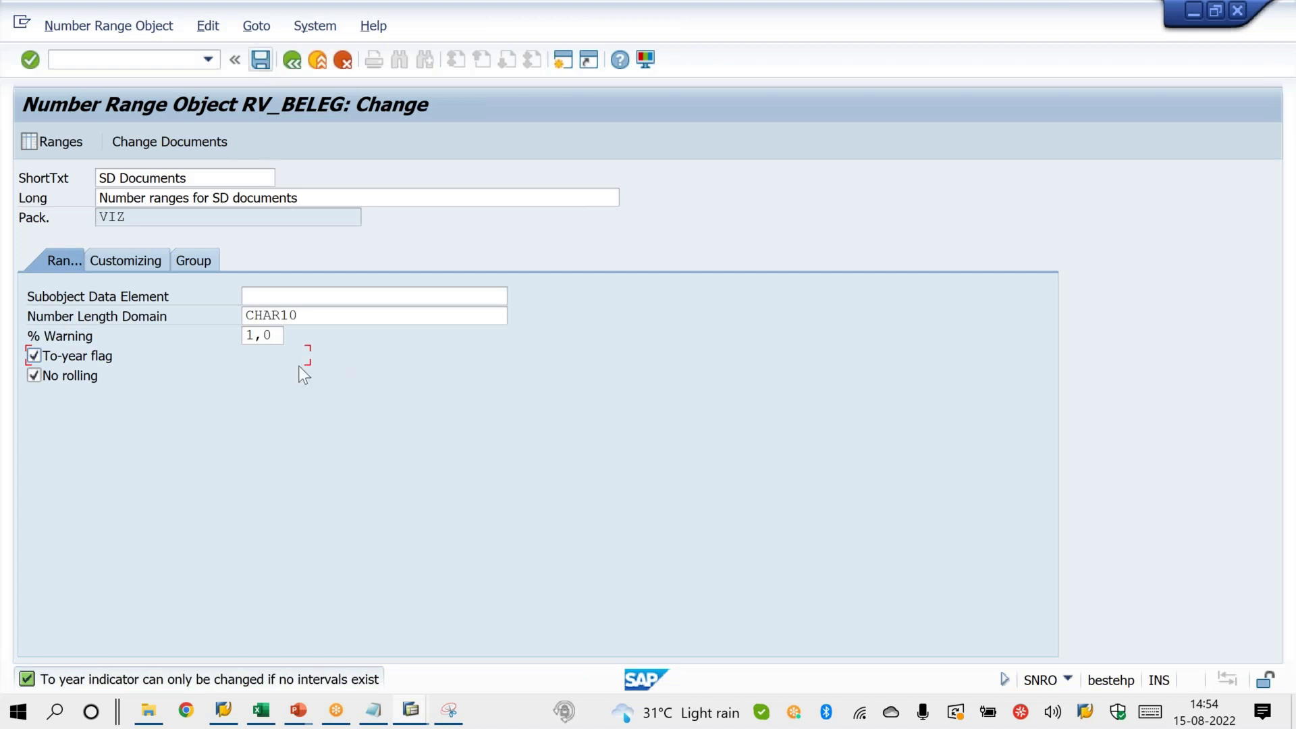
{"action": "left_click", "coordinate": [166, 63]}
{"action": "type", "text": "/NSPRO"}
{"action": "key", "text": "Return"}
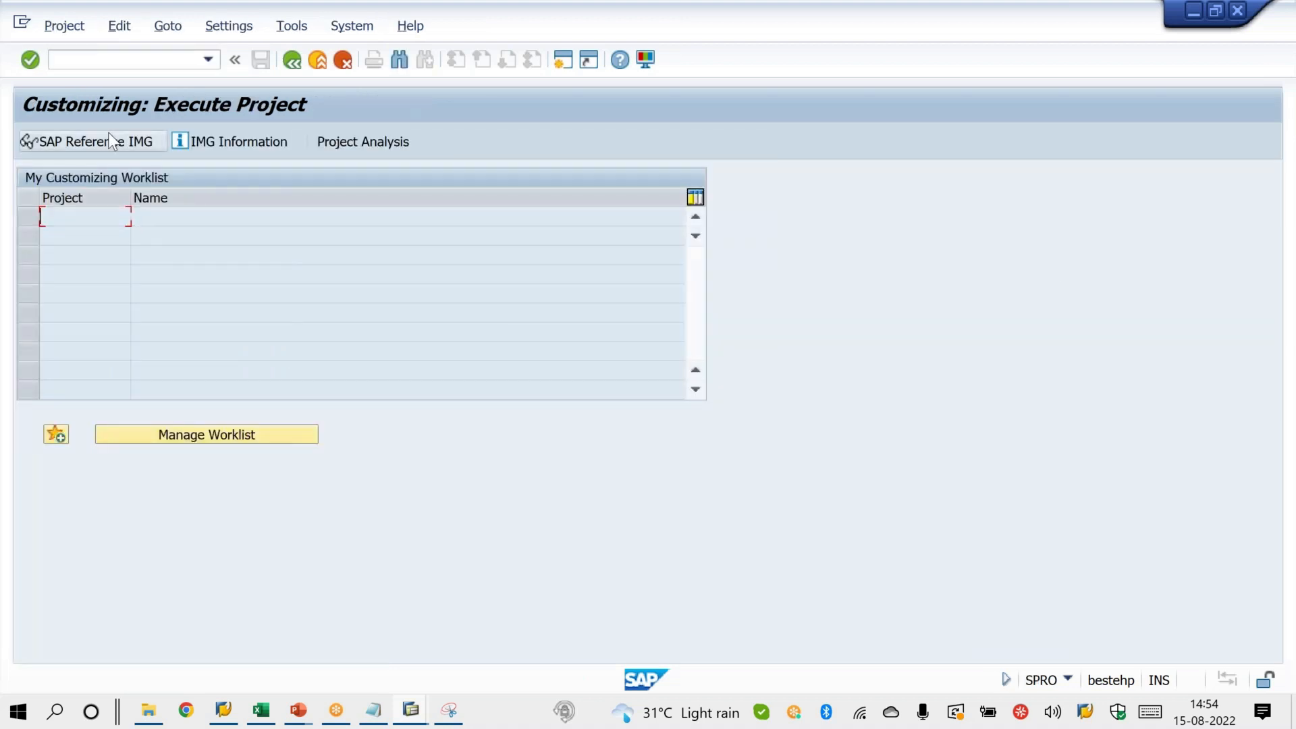
{"action": "left_click", "coordinate": [110, 139]}
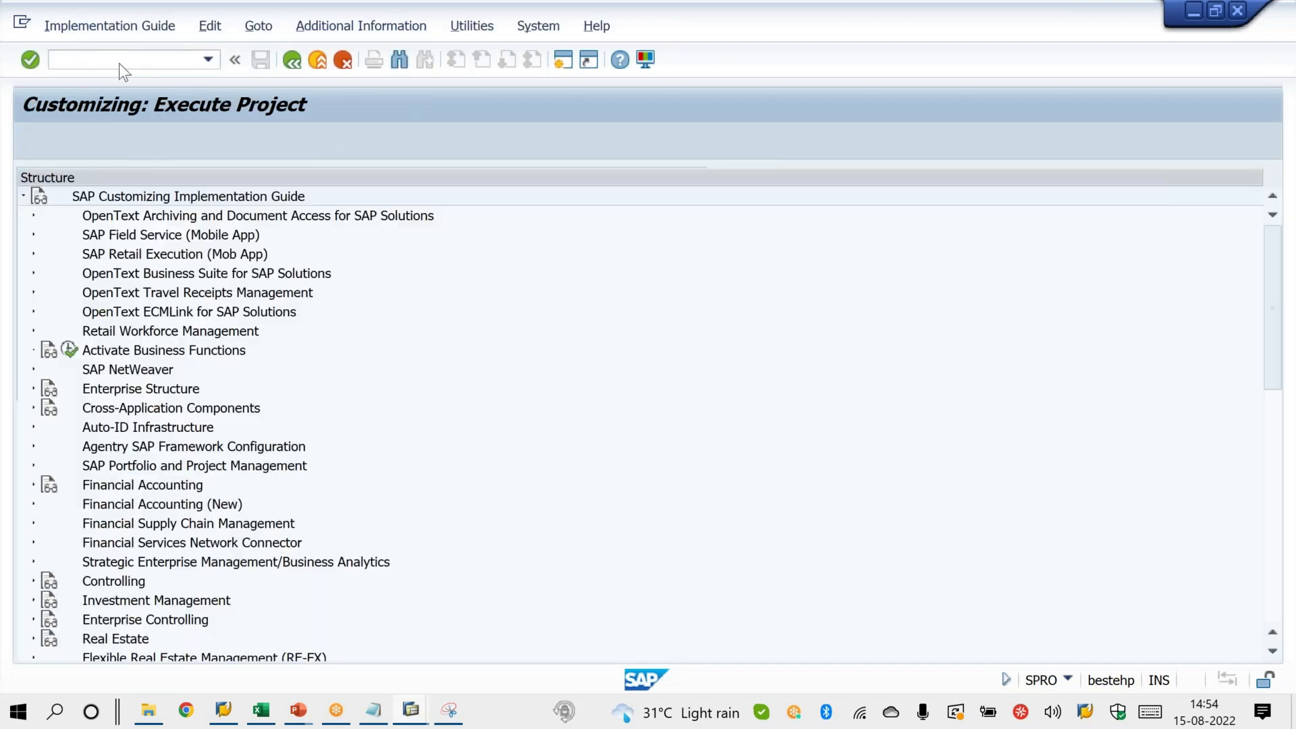
Start transaction SNRO, open object RV_BELEG for change past the repair notice, and clear its To-year flag.
{"action": "type", "text": "/NSNRO"}
{"action": "key", "text": "Return"}
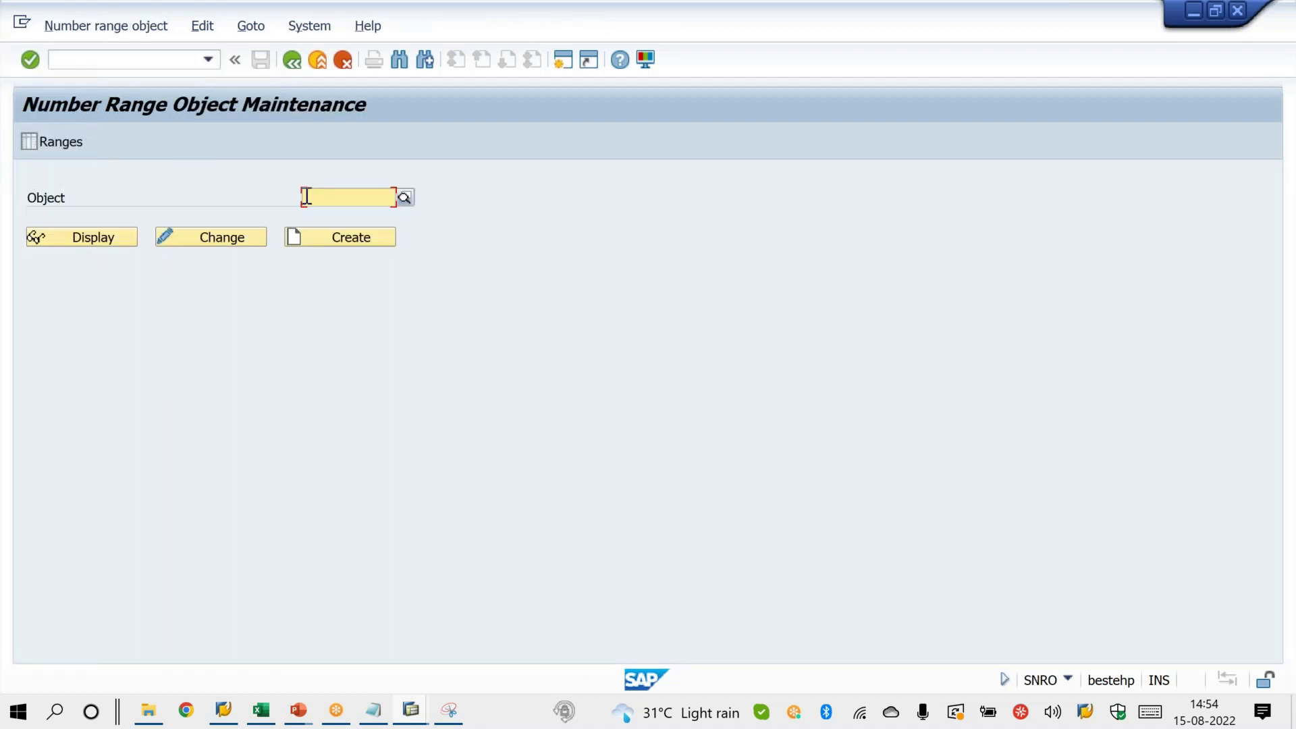
{"action": "left_click", "coordinate": [306, 197]}
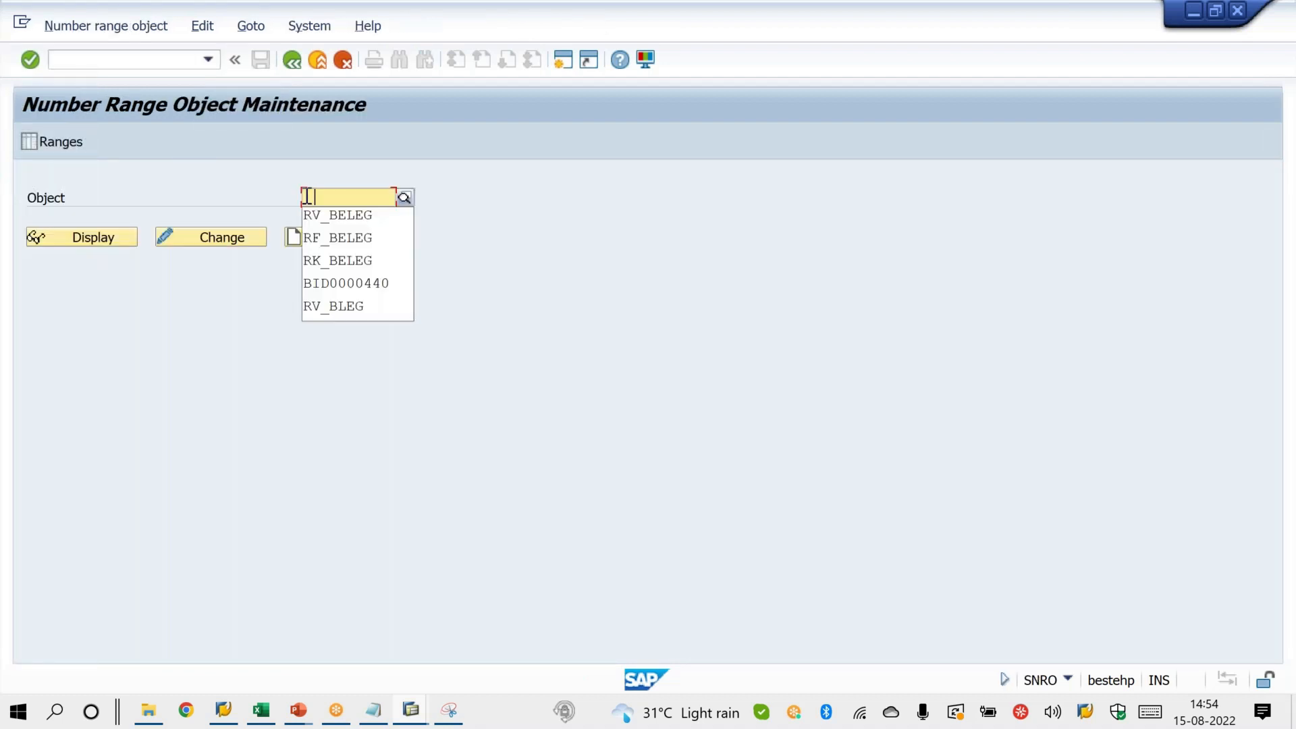
{"action": "left_click", "coordinate": [343, 223]}
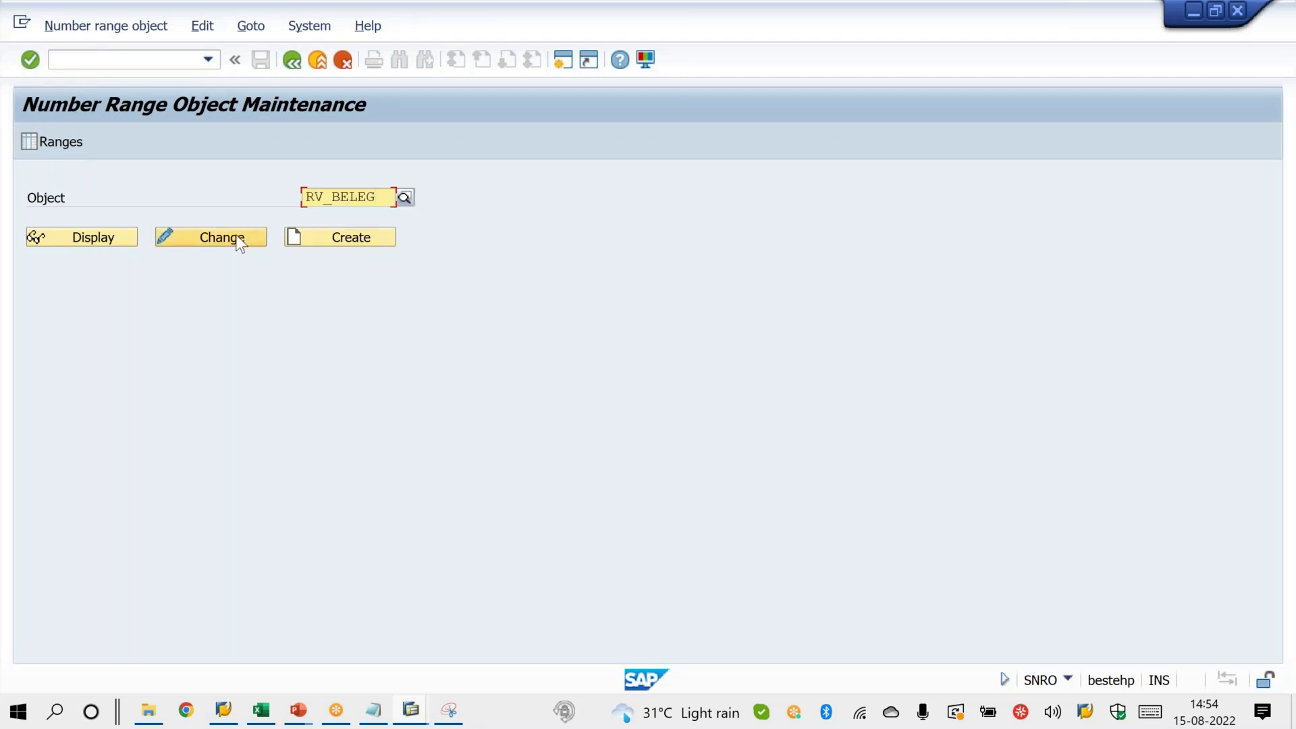
{"action": "left_click", "coordinate": [237, 240]}
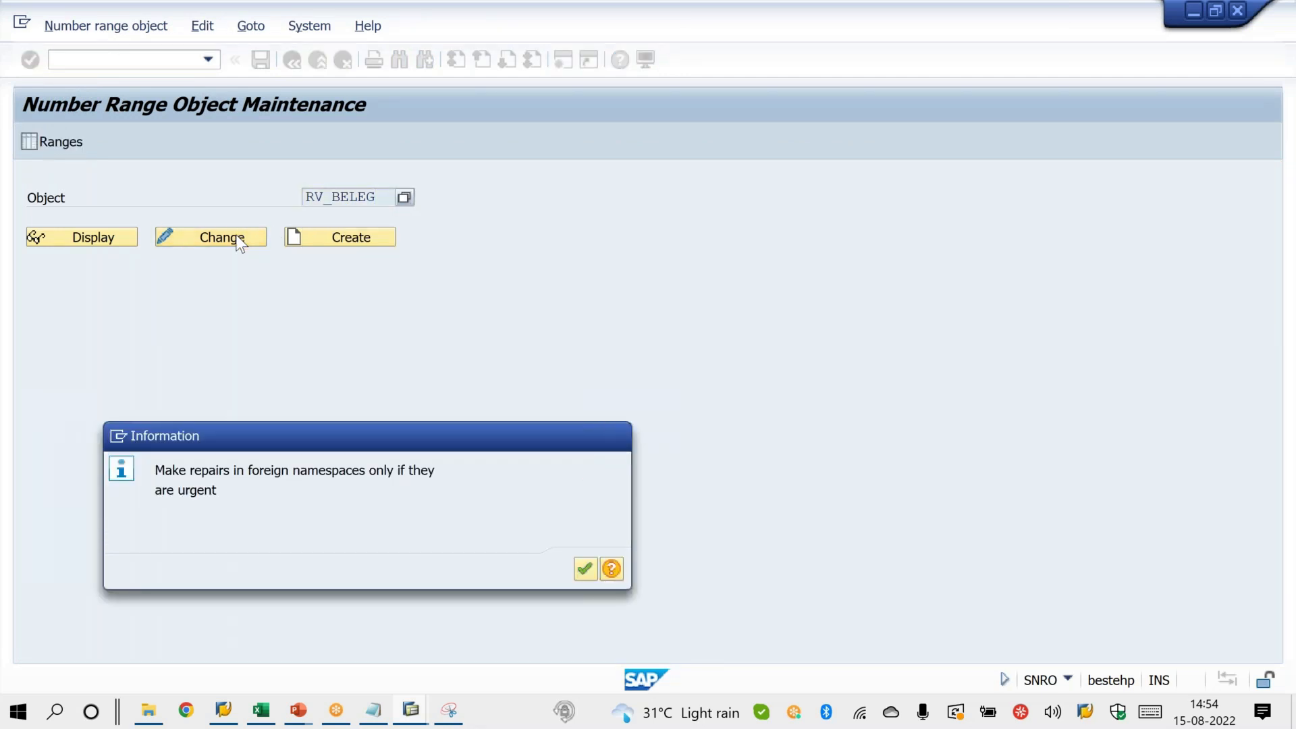
{"action": "key", "text": "Return"}
{"action": "left_click", "coordinate": [45, 355]}
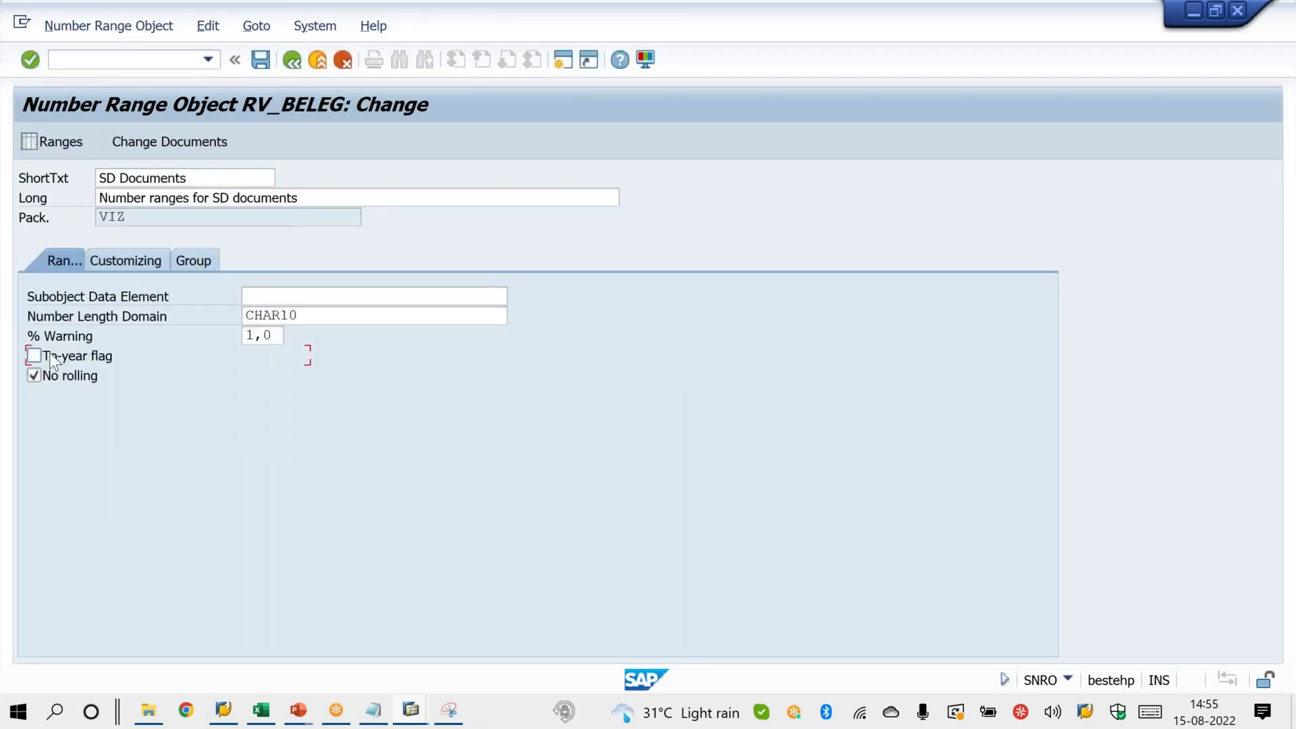
Set the To-year flag of RV_BELEG, clear No rolling, and save the object, accepting the critical change.
{"action": "left_click", "coordinate": [48, 379]}
{"action": "key", "text": "ctrl+s"}
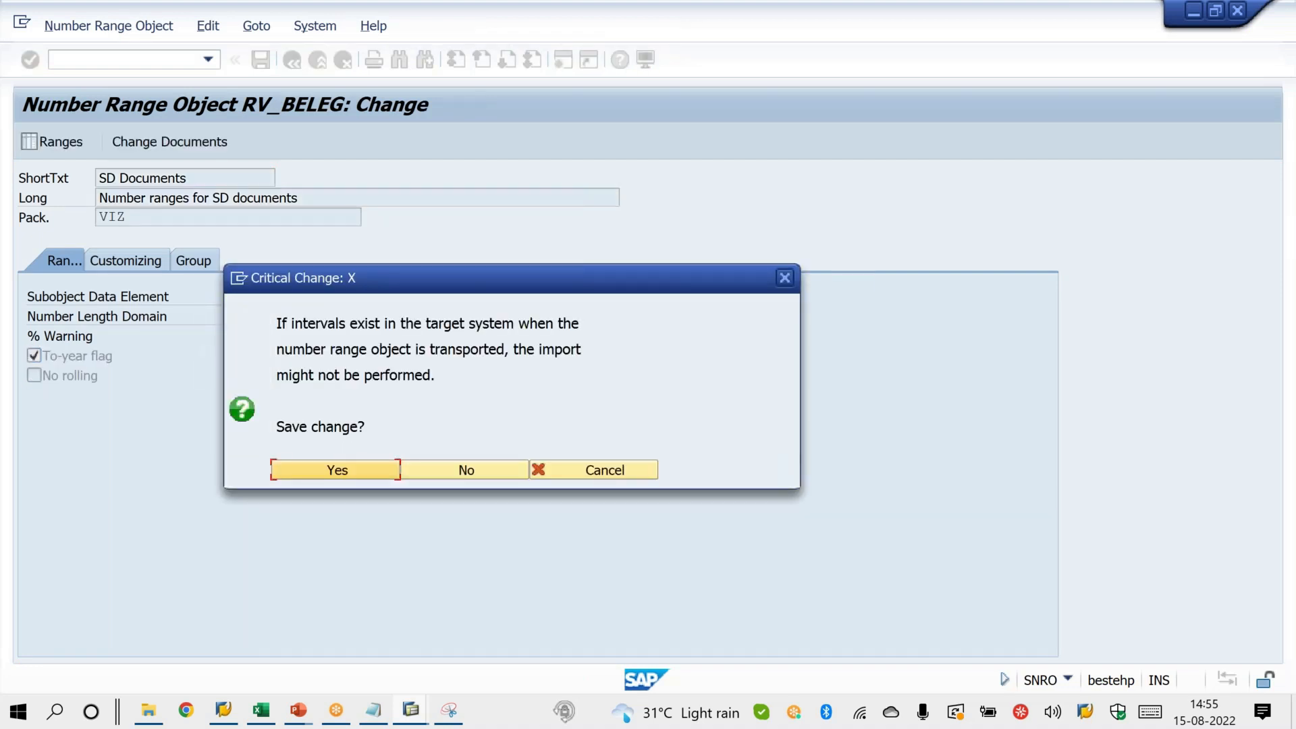
{"action": "key", "text": "Return"}
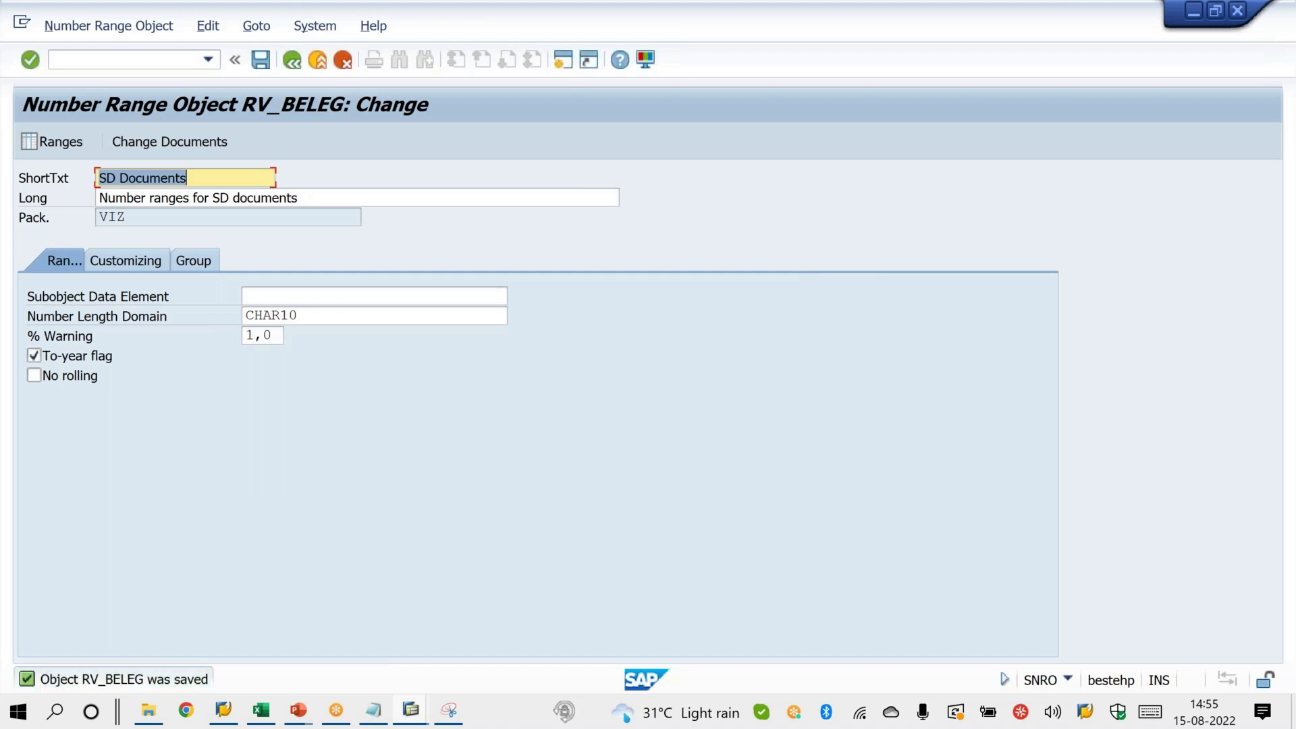
Switch to the empty SAP session, start transaction VN01, and open the SD Documents intervals for change.
{"action": "left_click", "coordinate": [413, 710]}
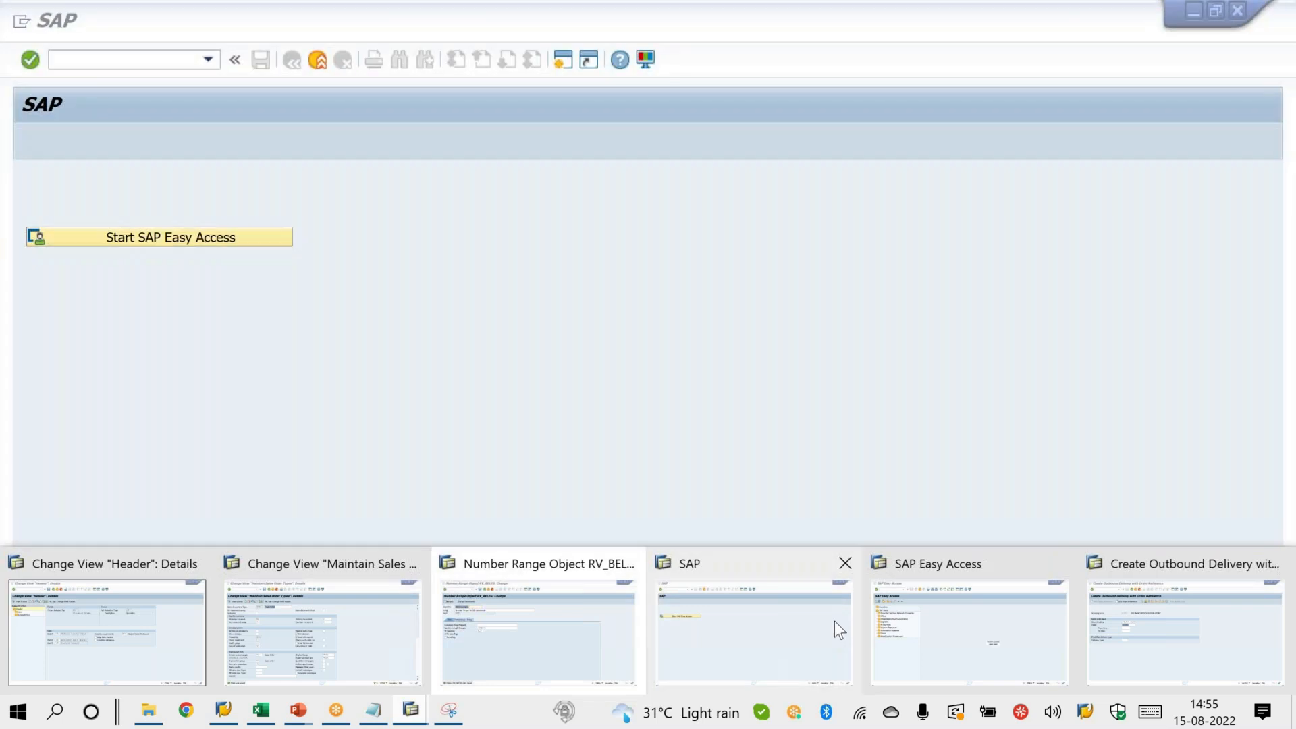
{"action": "left_click", "coordinate": [835, 621]}
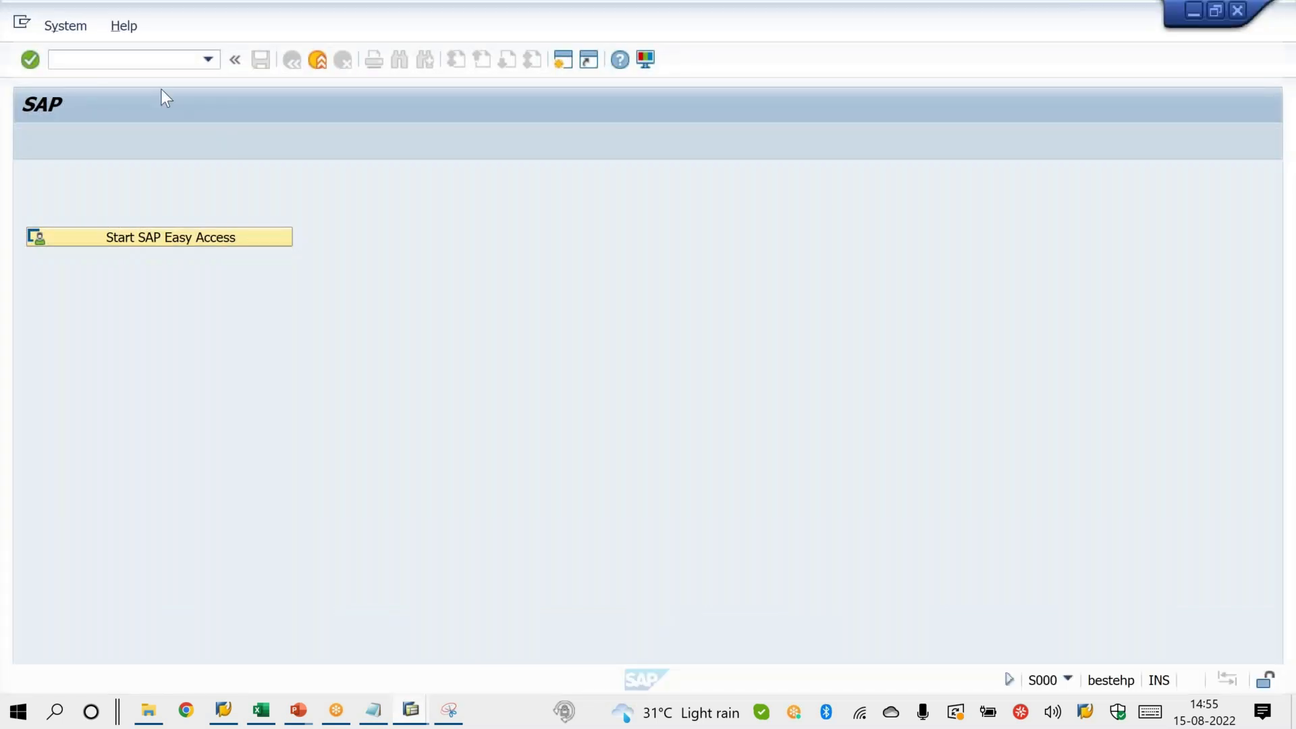
{"action": "left_click", "coordinate": [143, 65]}
{"action": "type", "text": "/NVN01"}
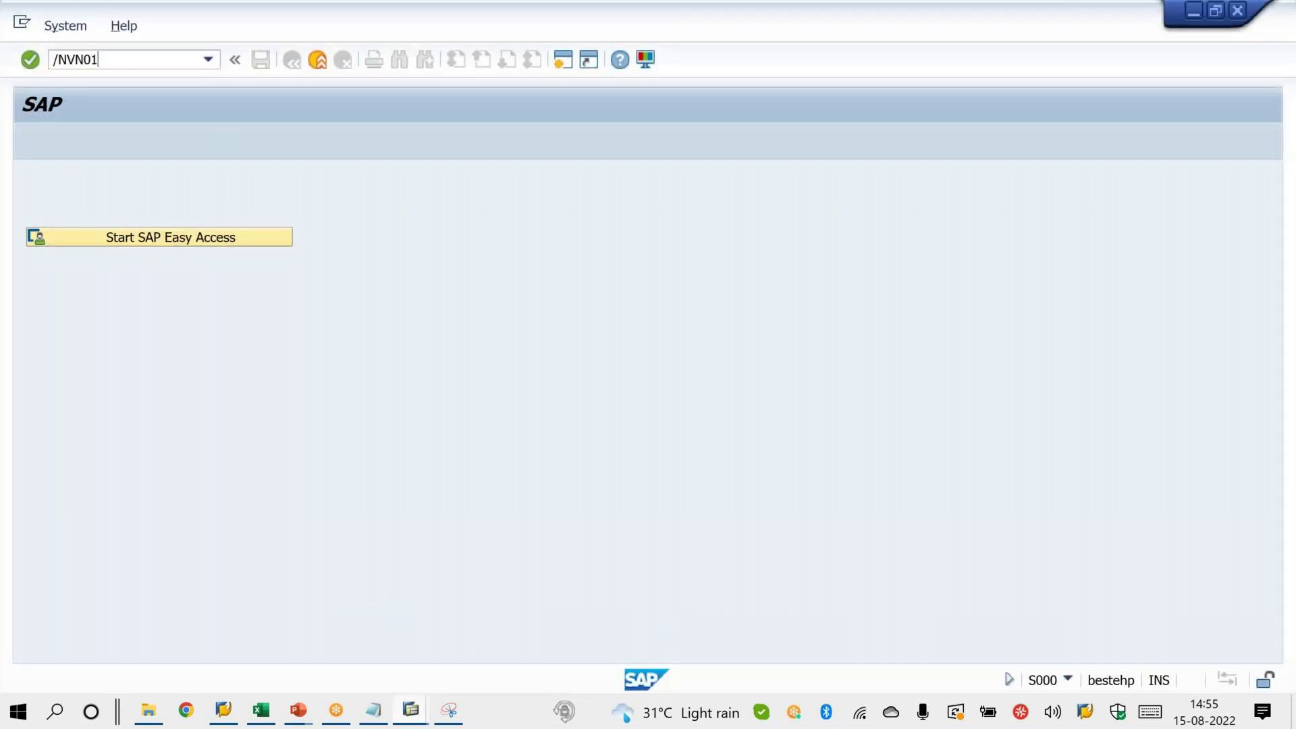
{"action": "key", "text": "Return"}
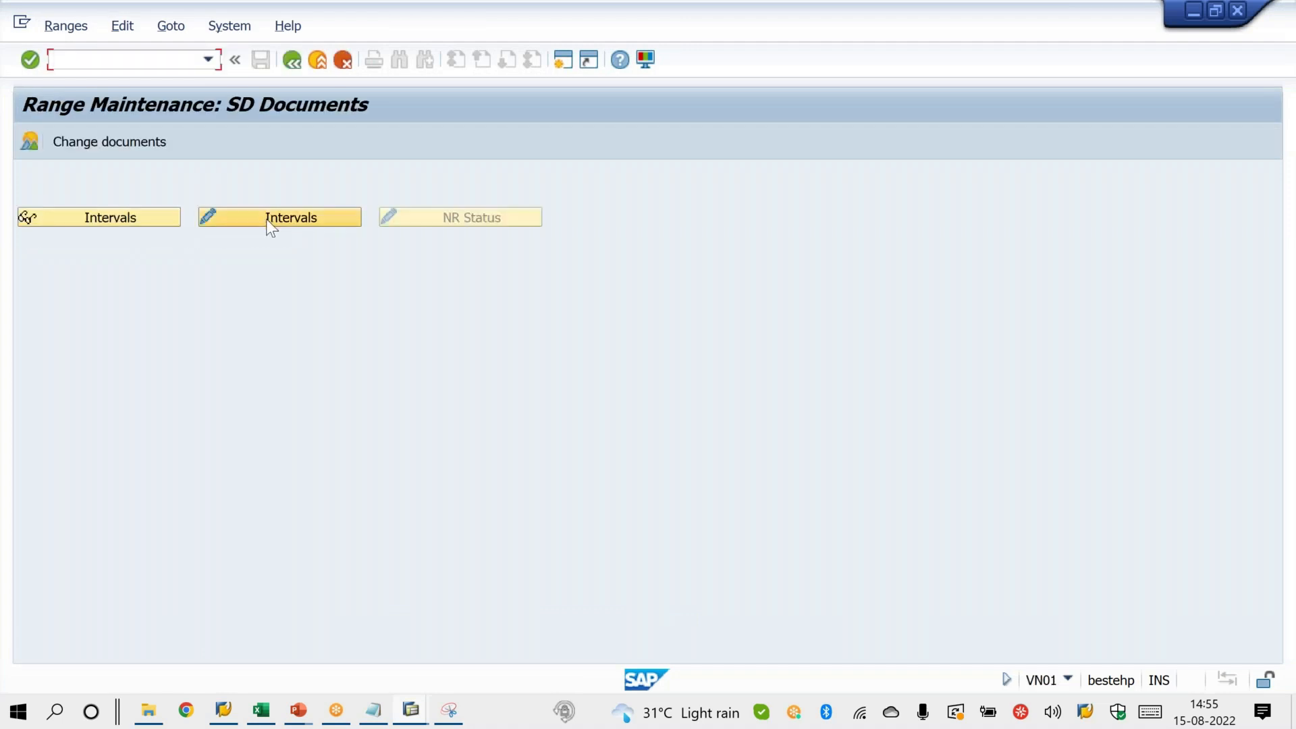
{"action": "left_click", "coordinate": [283, 216]}
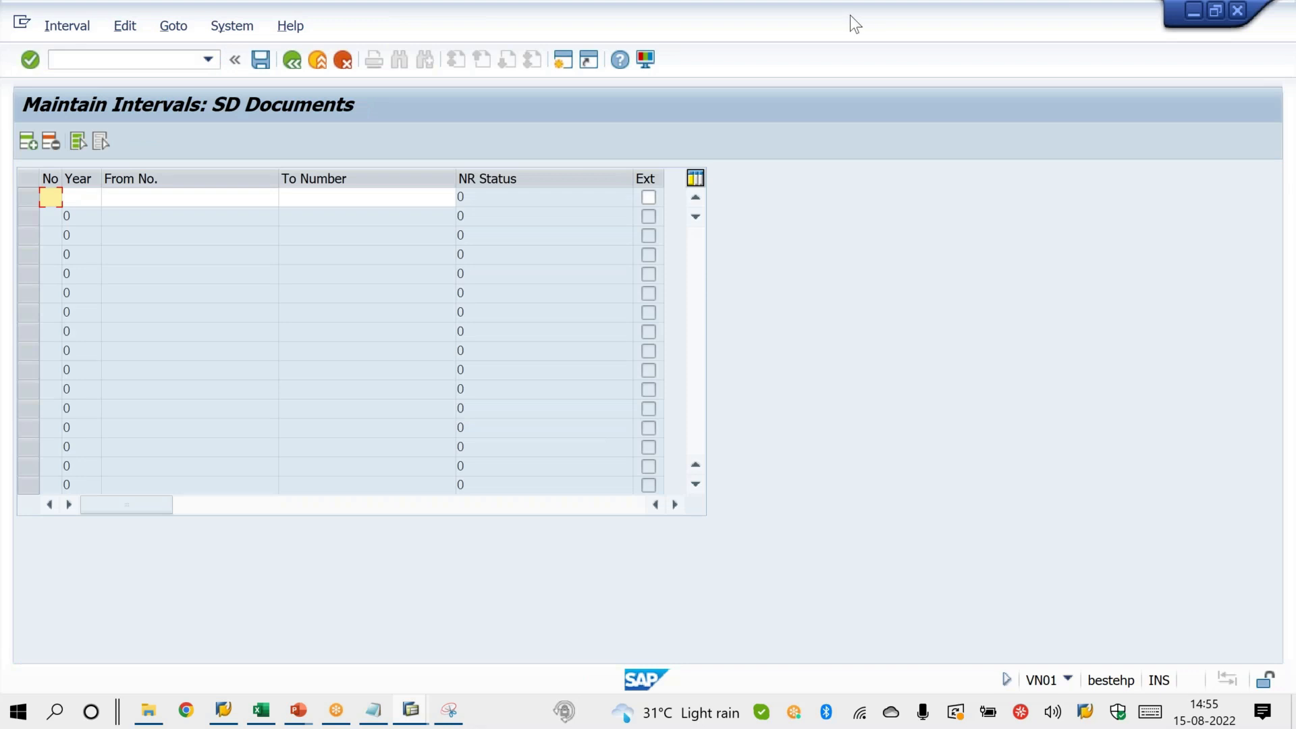
Compare the columns of the SD Documents intervals table with the earlier Snipping Tool capture, looking at the Year column.
{"action": "left_click_drag", "start_coordinate": [61, 165], "coordinate": [30, 228]}
{"action": "left_click_drag", "start_coordinate": [95, 197], "coordinate": [177, 165]}
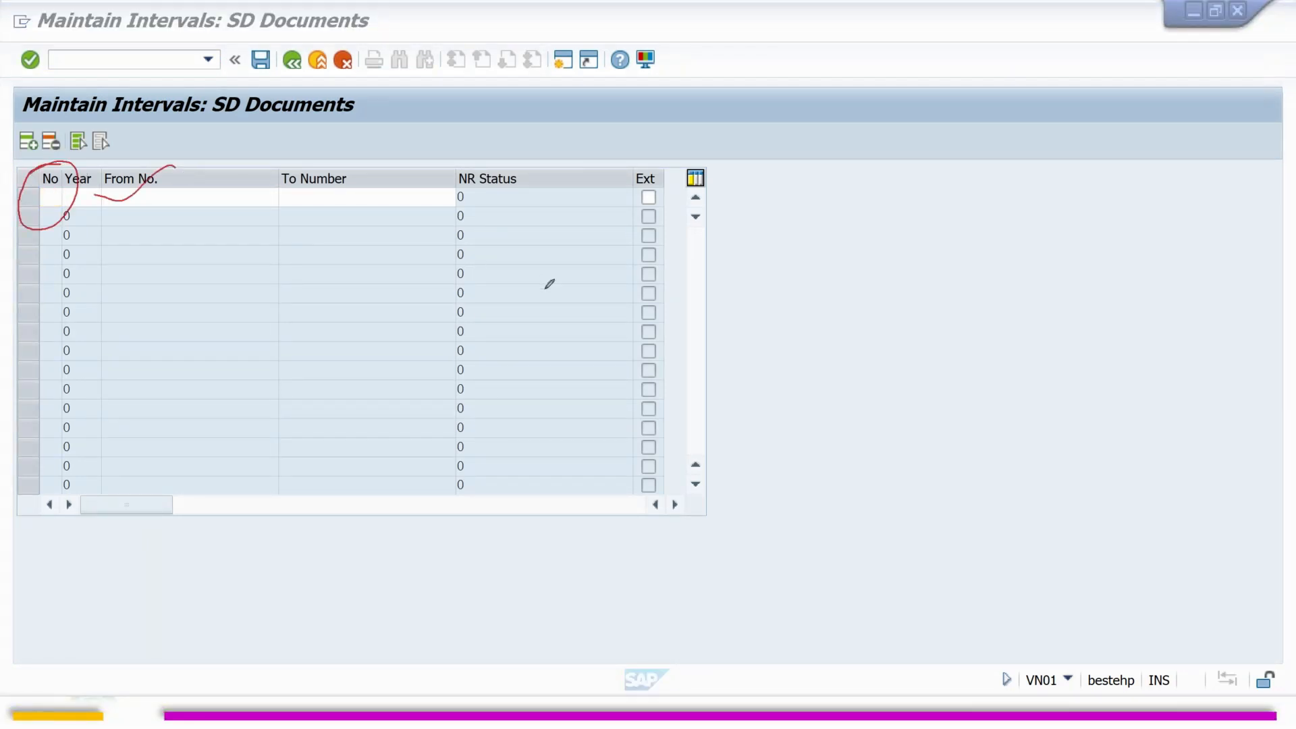
{"action": "left_click", "coordinate": [631, 418]}
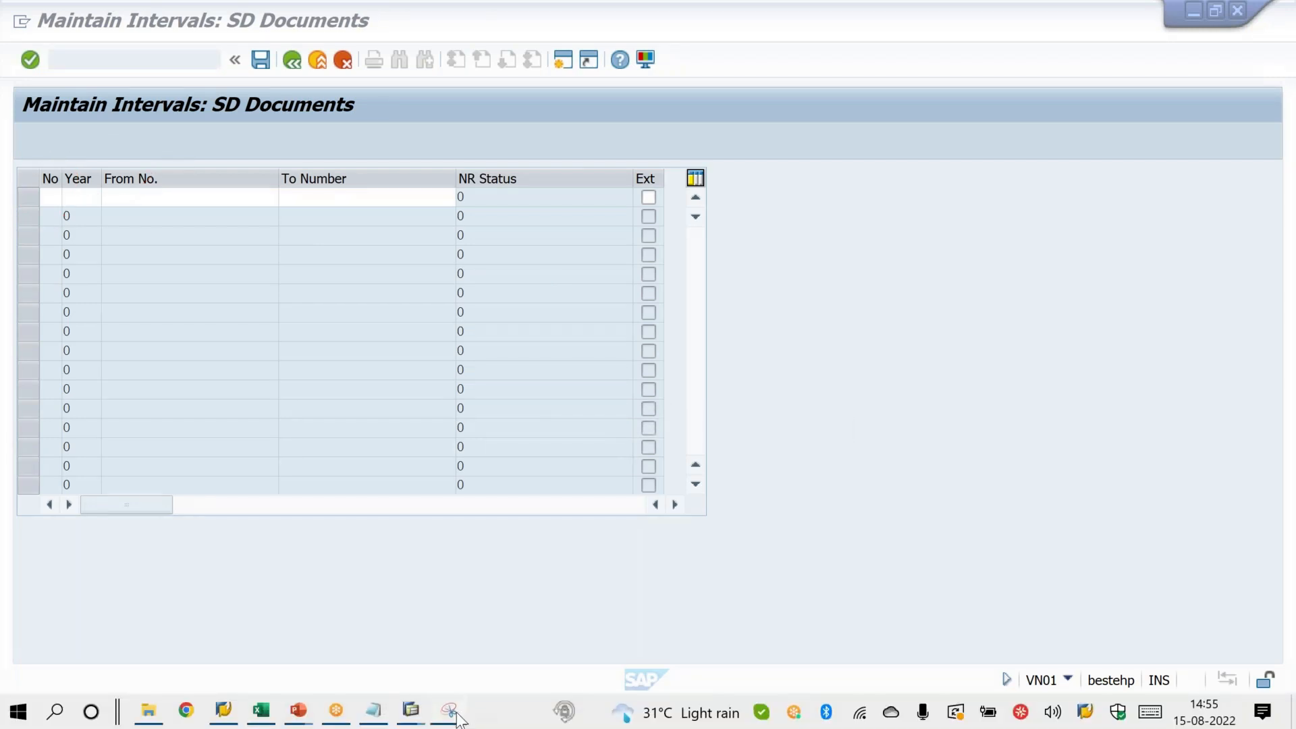
{"action": "left_click", "coordinate": [451, 712]}
{"action": "left_click_drag", "start_coordinate": [399, 27], "coordinate": [681, 57]}
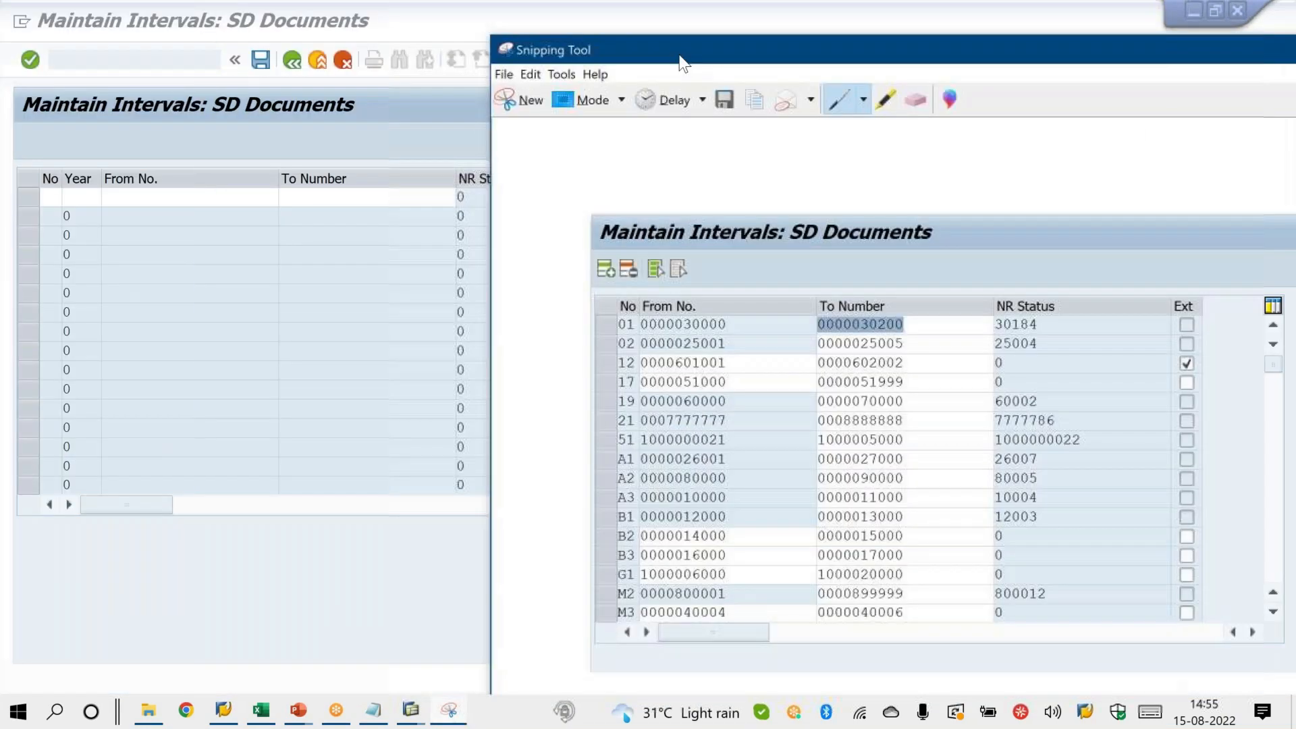
{"action": "left_click", "coordinate": [847, 8]}
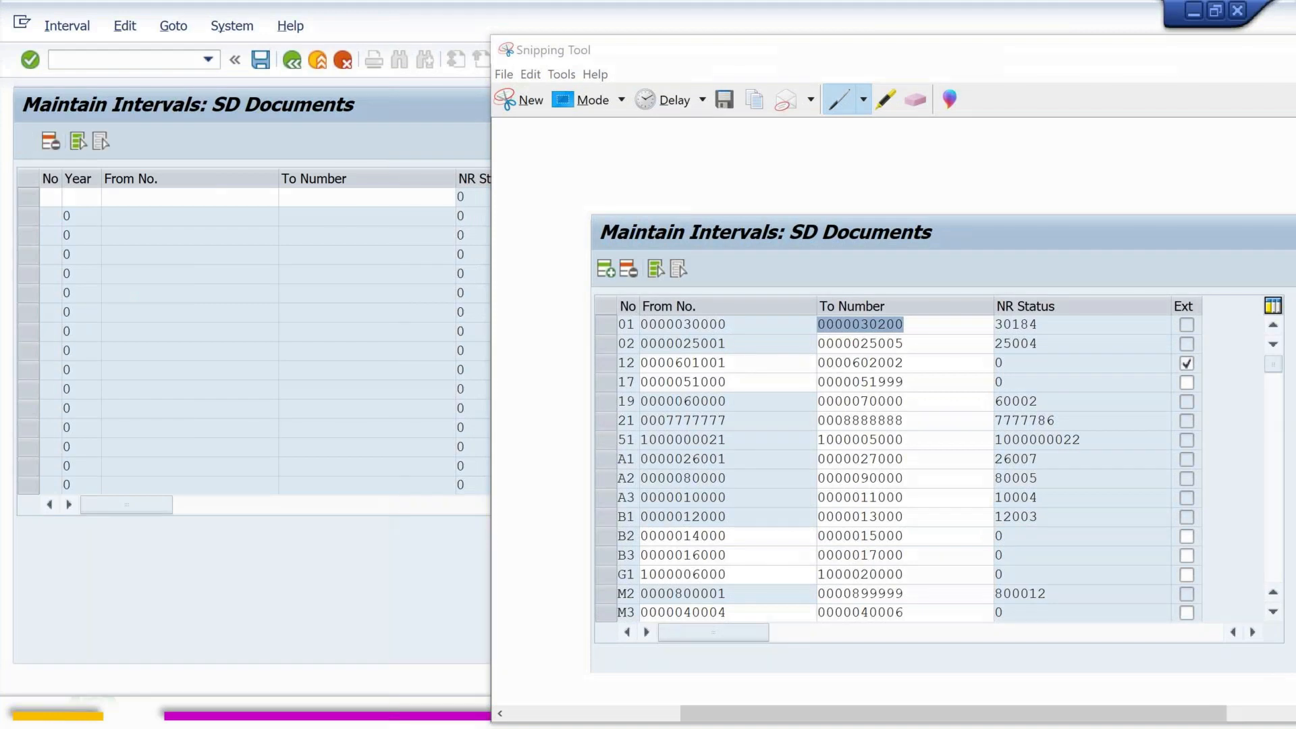
{"action": "left_click_drag", "start_coordinate": [589, 316], "coordinate": [579, 325]}
{"action": "left_click_drag", "start_coordinate": [102, 165], "coordinate": [53, 166]}
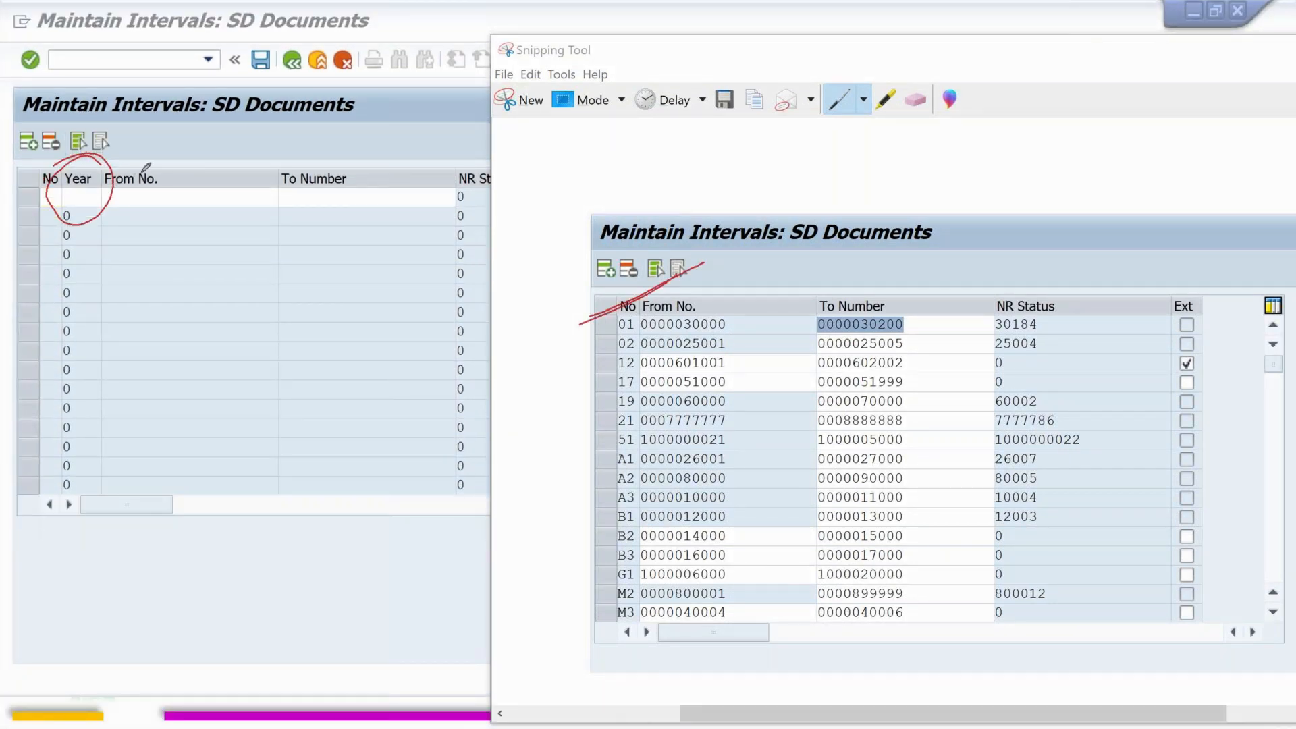
{"action": "key", "text": "Escape"}
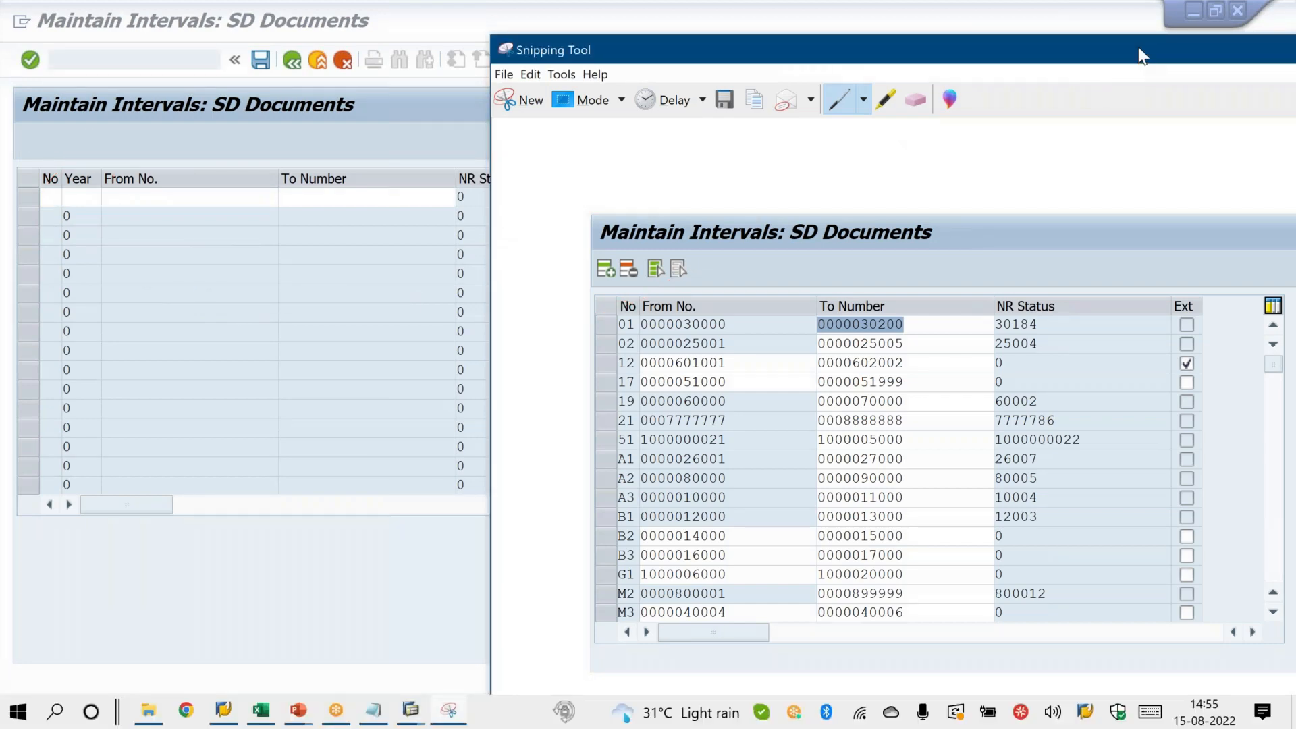
{"action": "left_click_drag", "start_coordinate": [1093, 50], "coordinate": [857, 97]}
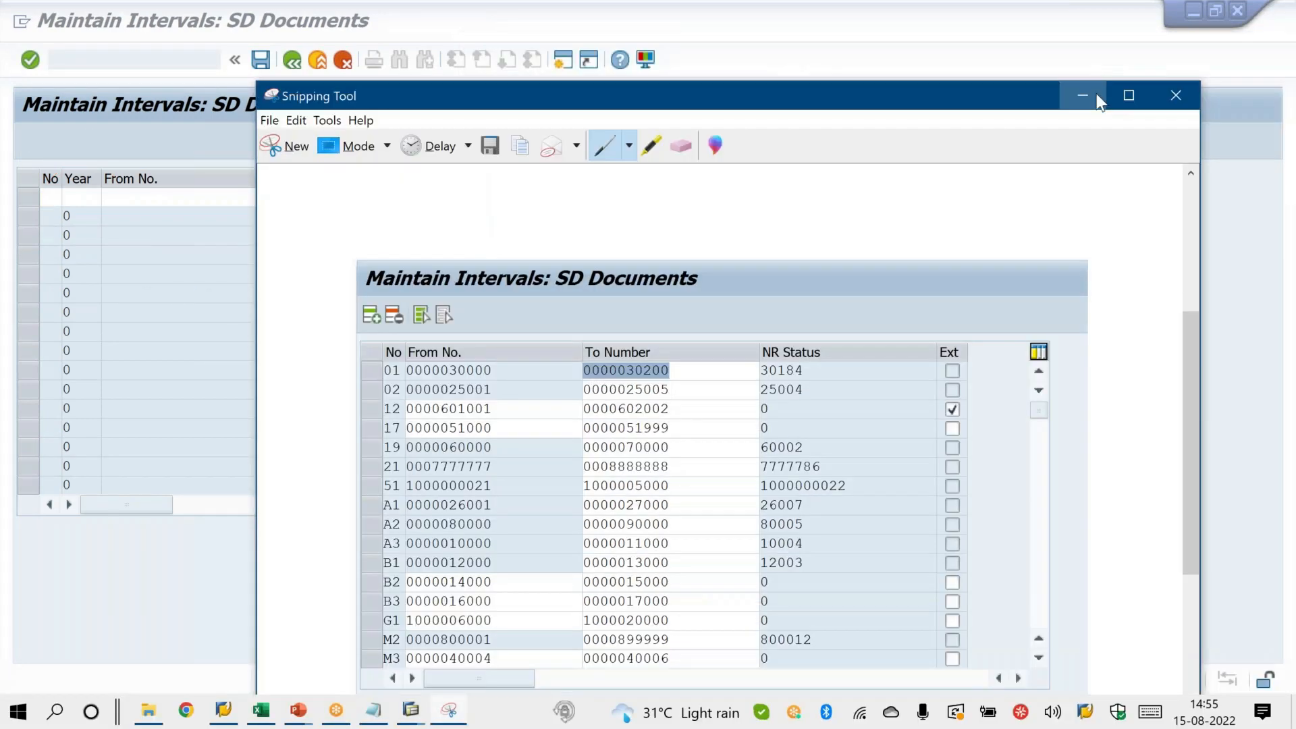
{"action": "left_click", "coordinate": [1092, 97]}
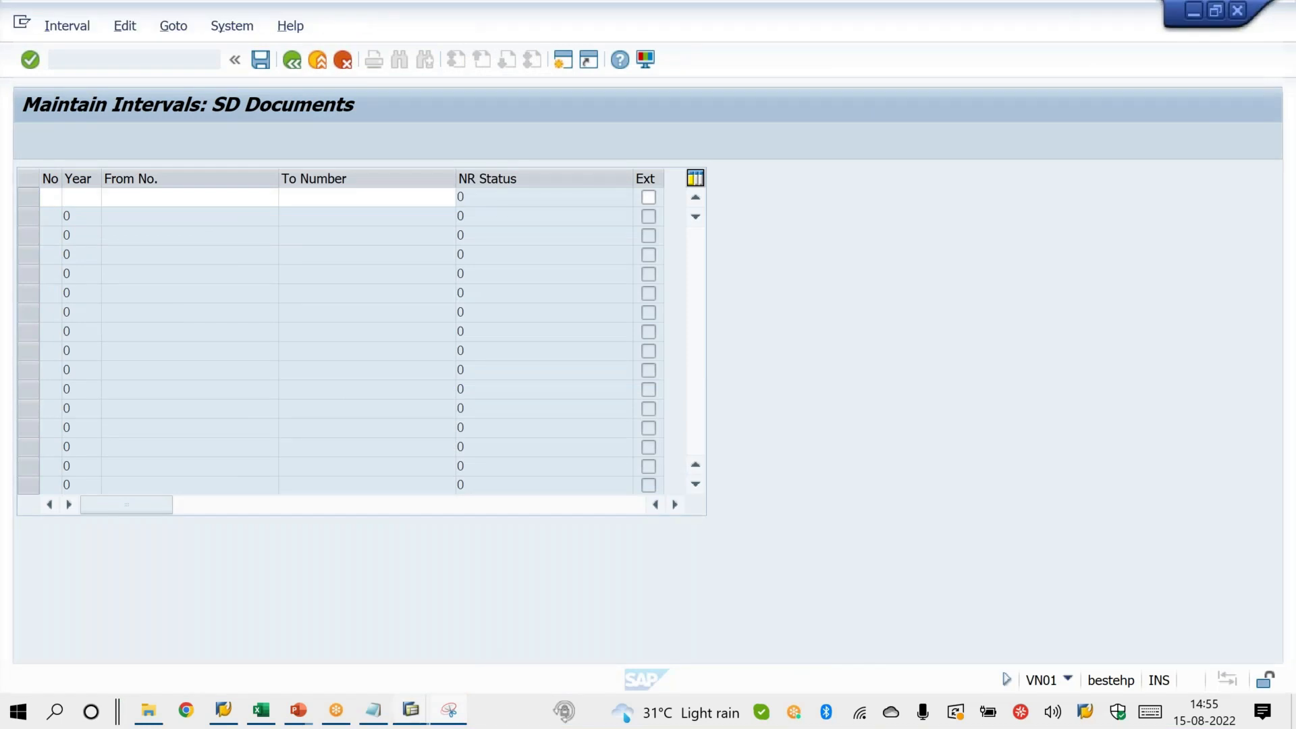
Clear the To-year flag of RV_BELEG in its own session, save the critical change, and return to the SD Documents intervals session.
{"action": "left_click", "coordinate": [541, 651]}
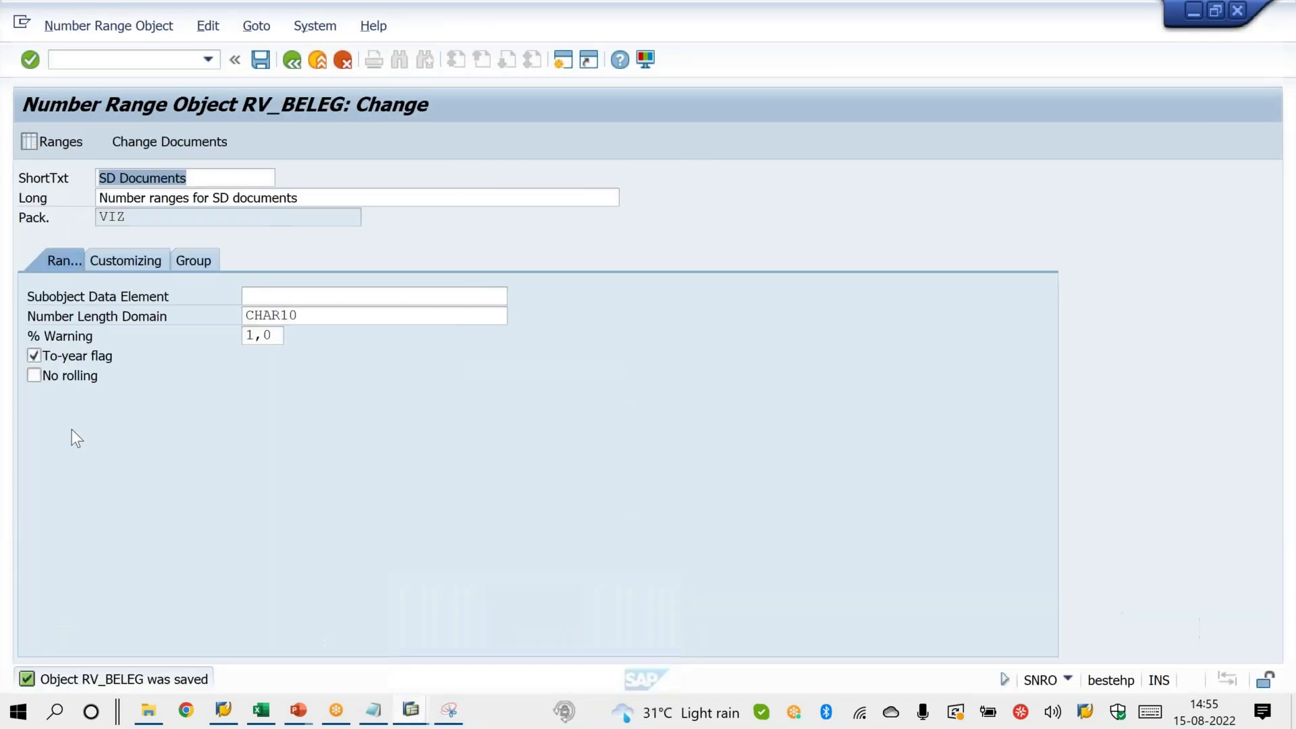
{"action": "left_click", "coordinate": [34, 356]}
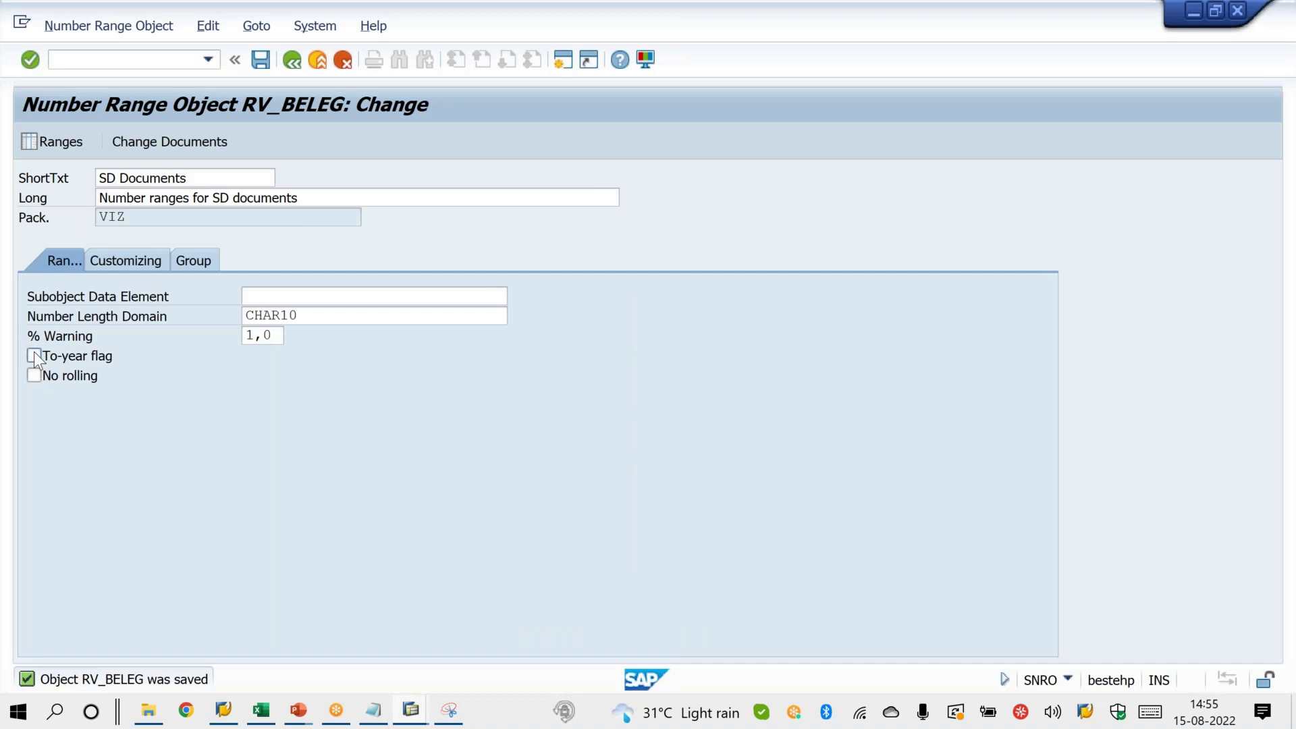
{"action": "key", "text": "ctrl+s"}
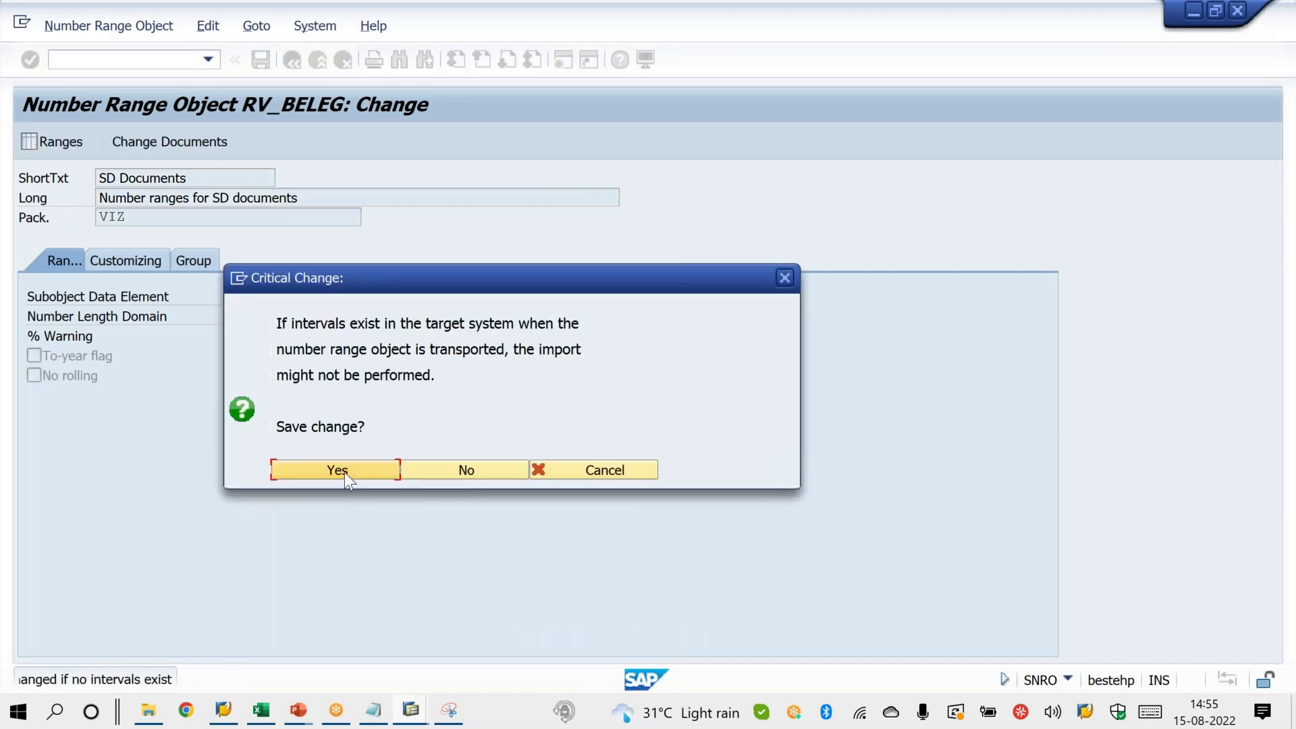
{"action": "left_click", "coordinate": [345, 473]}
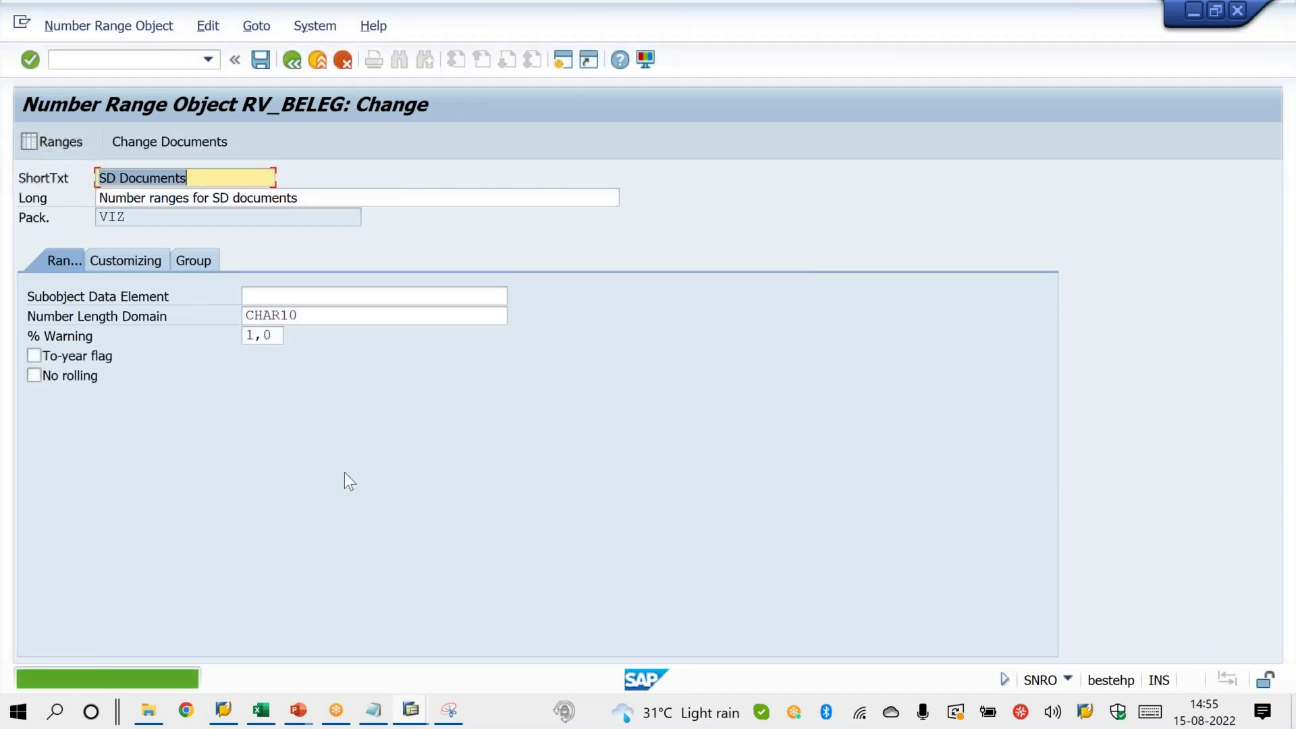
{"action": "left_click", "coordinate": [418, 717]}
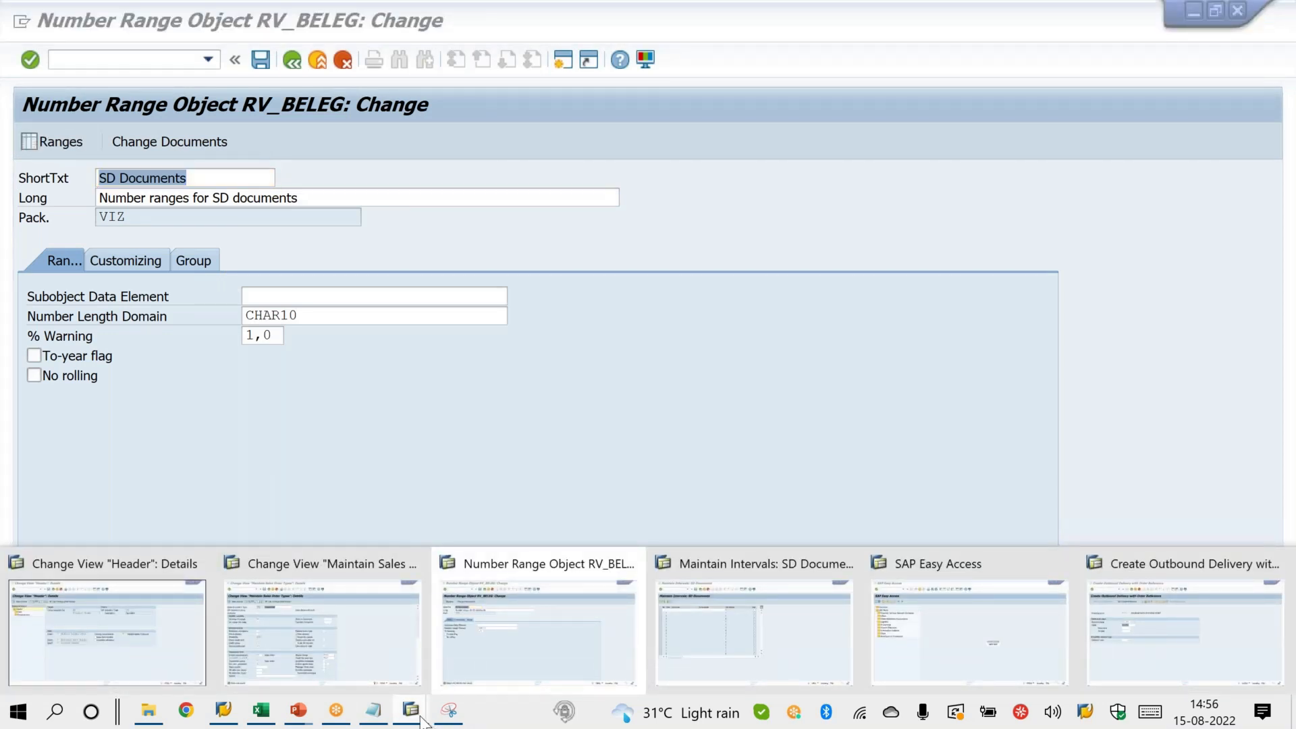
{"action": "left_click", "coordinate": [694, 596]}
{"action": "left_click", "coordinate": [131, 60]}
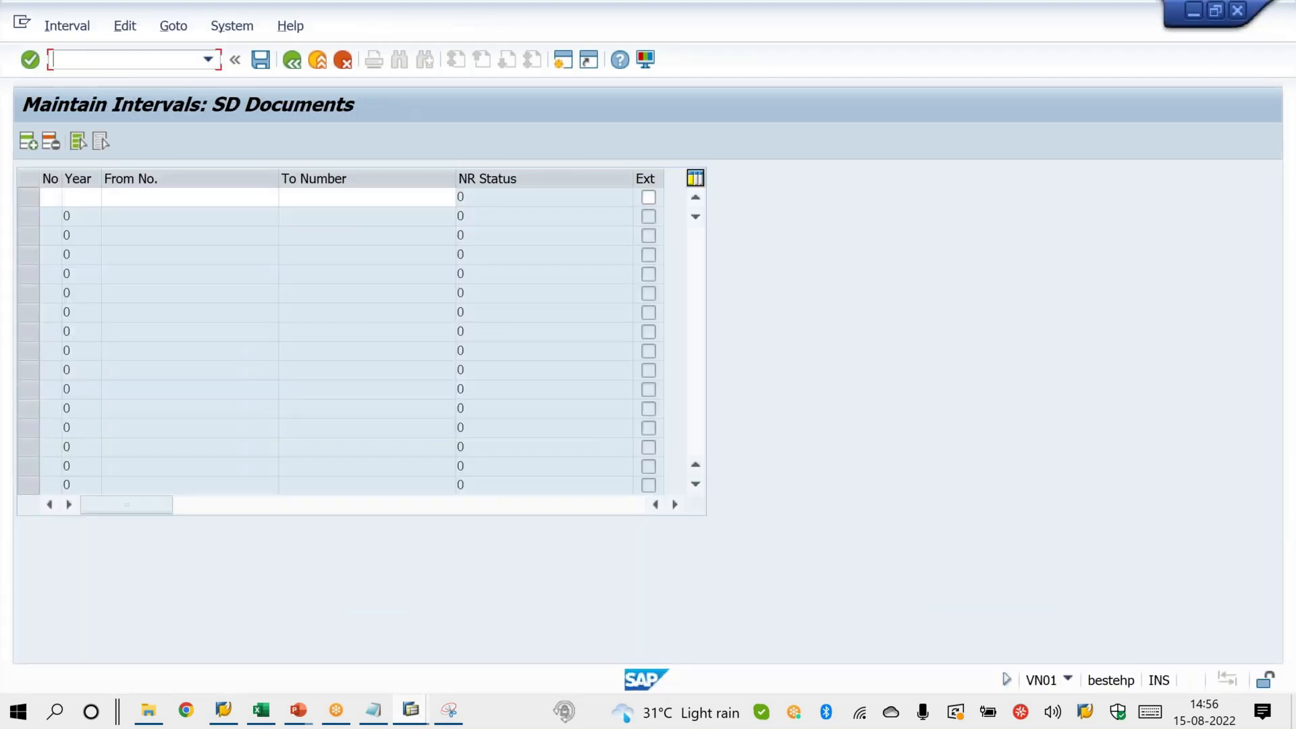
{"action": "type", "text": "/NFBN1"}
{"action": "key", "text": "Return"}
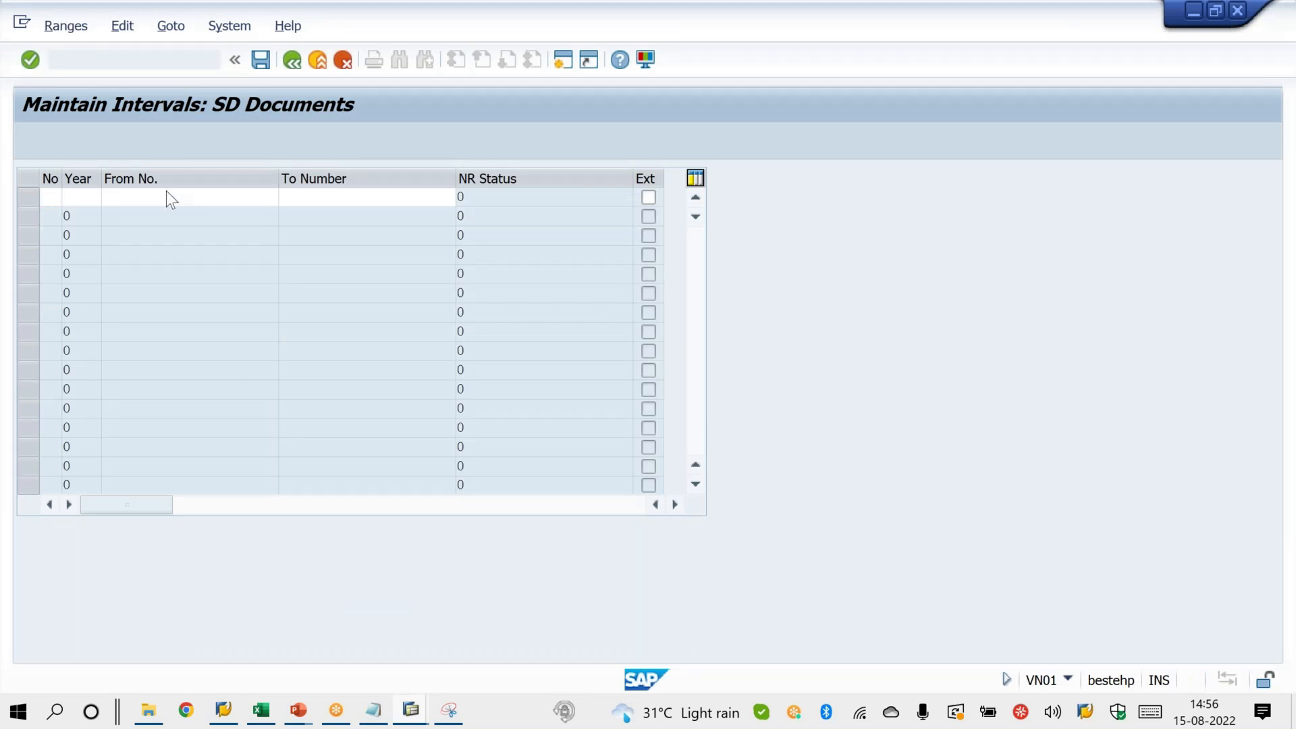
{"action": "left_click", "coordinate": [219, 177]}
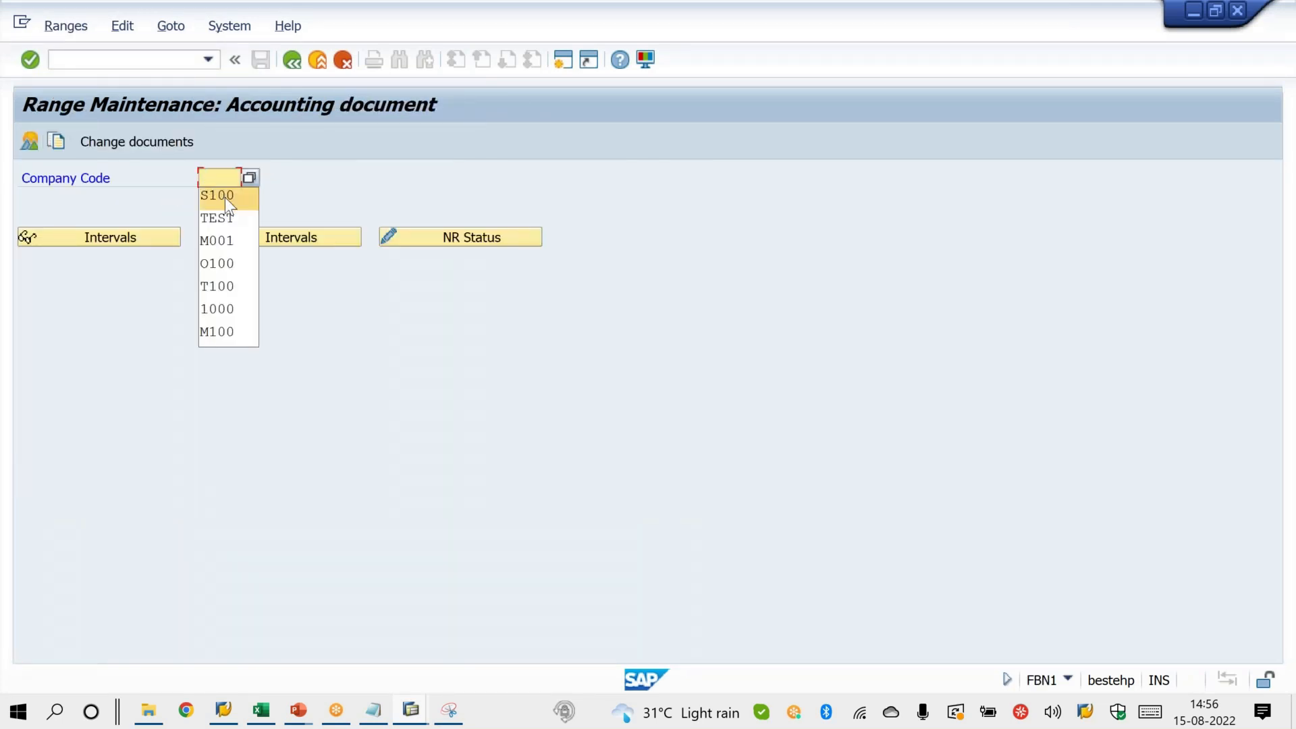
Start transaction VN01 and open the SD Documents intervals for change to check the columns of the first row.
{"action": "left_click", "coordinate": [159, 62]}
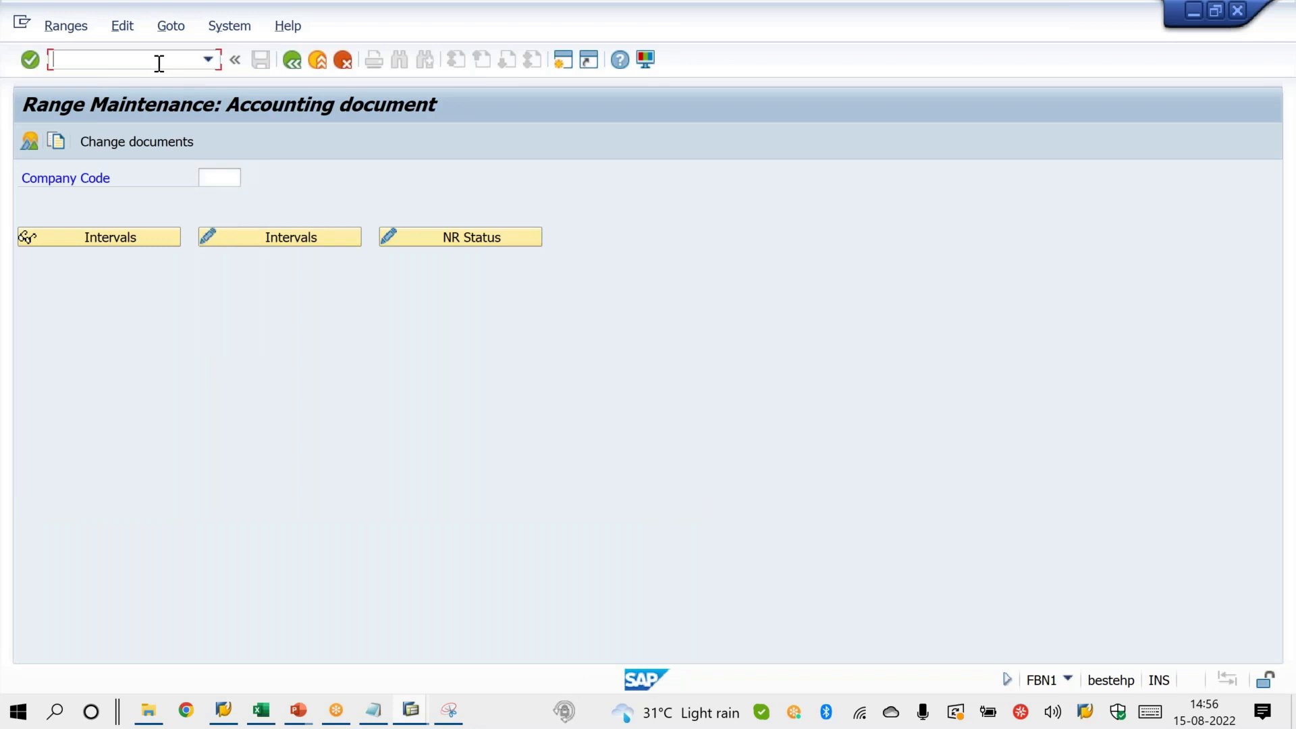
{"action": "type", "text": "/NVN01"}
{"action": "key", "text": "Return"}
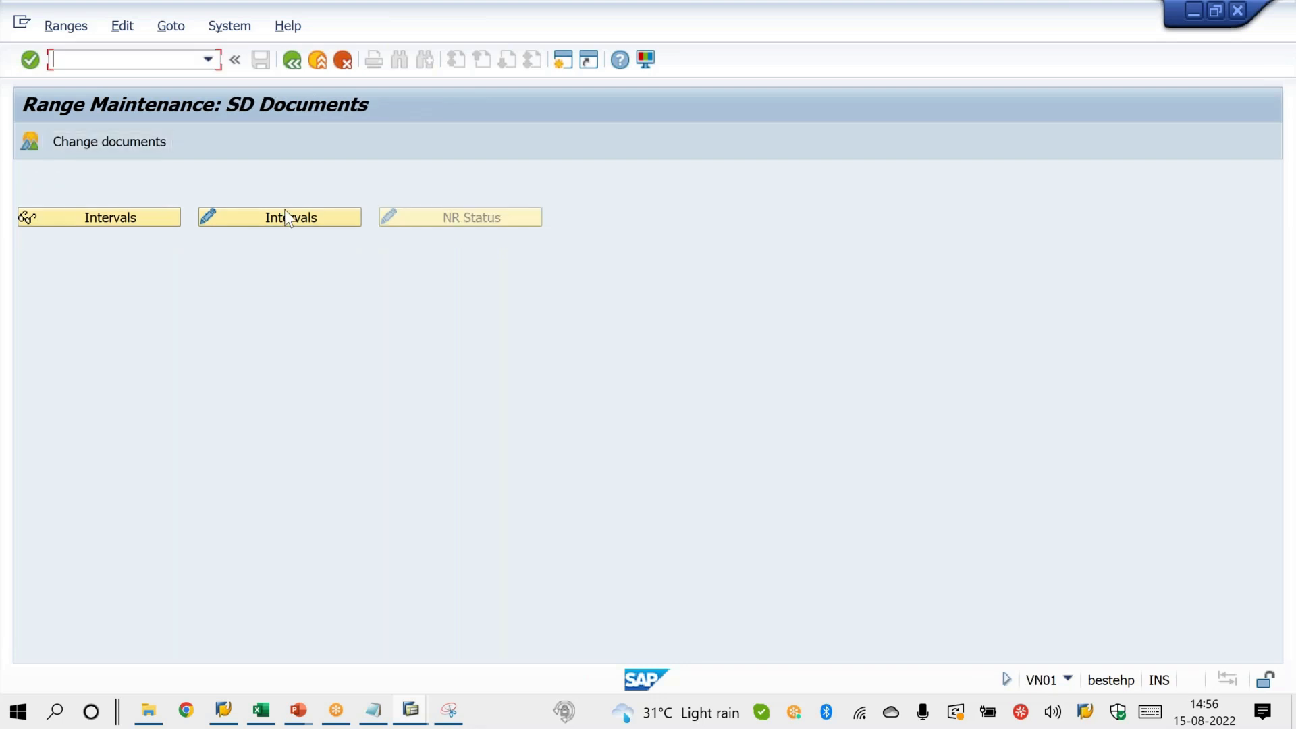
{"action": "left_click", "coordinate": [291, 218]}
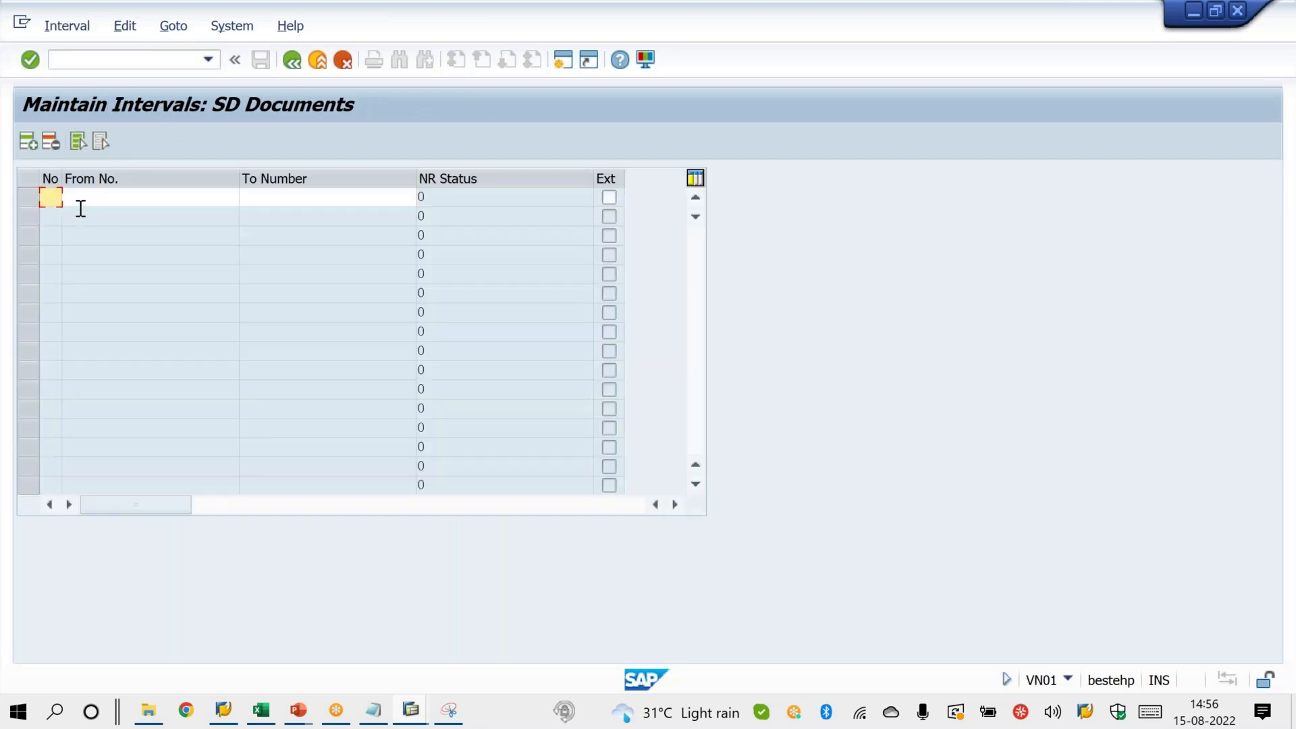
{"action": "left_click", "coordinate": [134, 194]}
{"action": "left_click", "coordinate": [268, 203]}
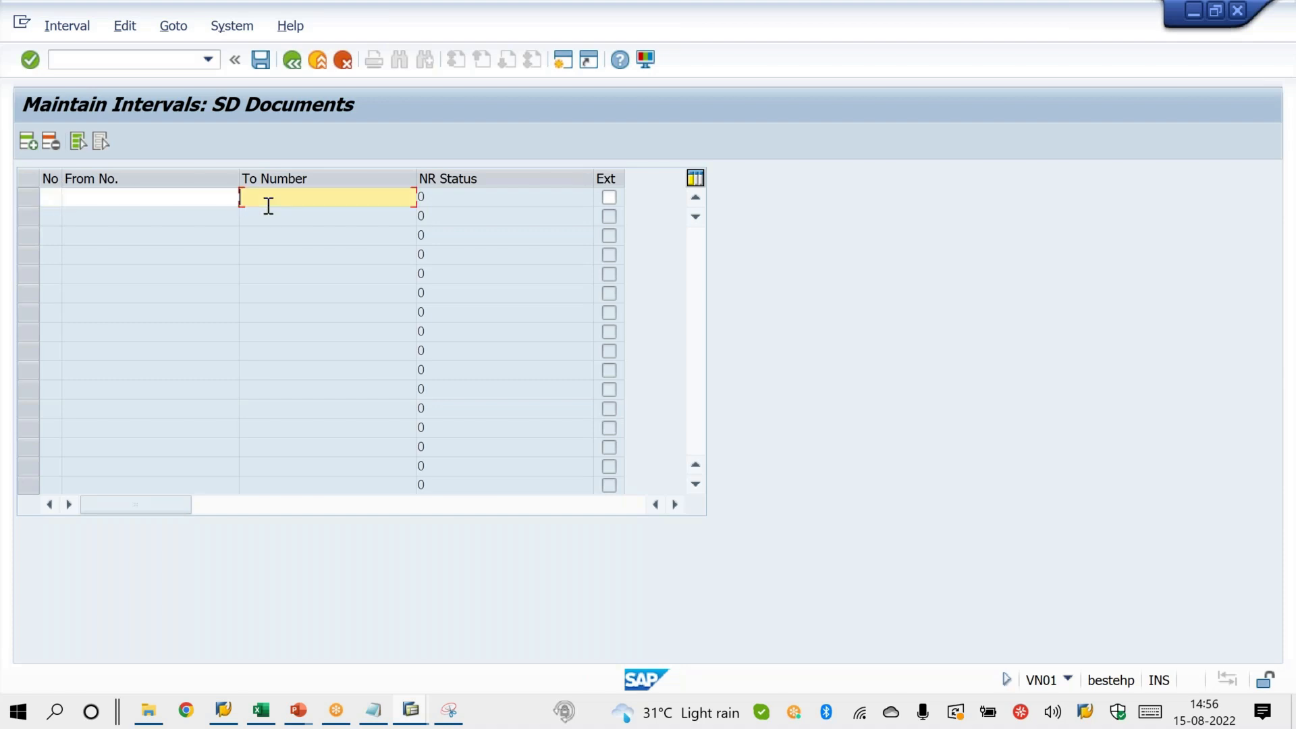
Switch to the PowerPoint slide show and advance to the External Number Range slide, revealing its first two points.
{"action": "left_click", "coordinate": [306, 707]}
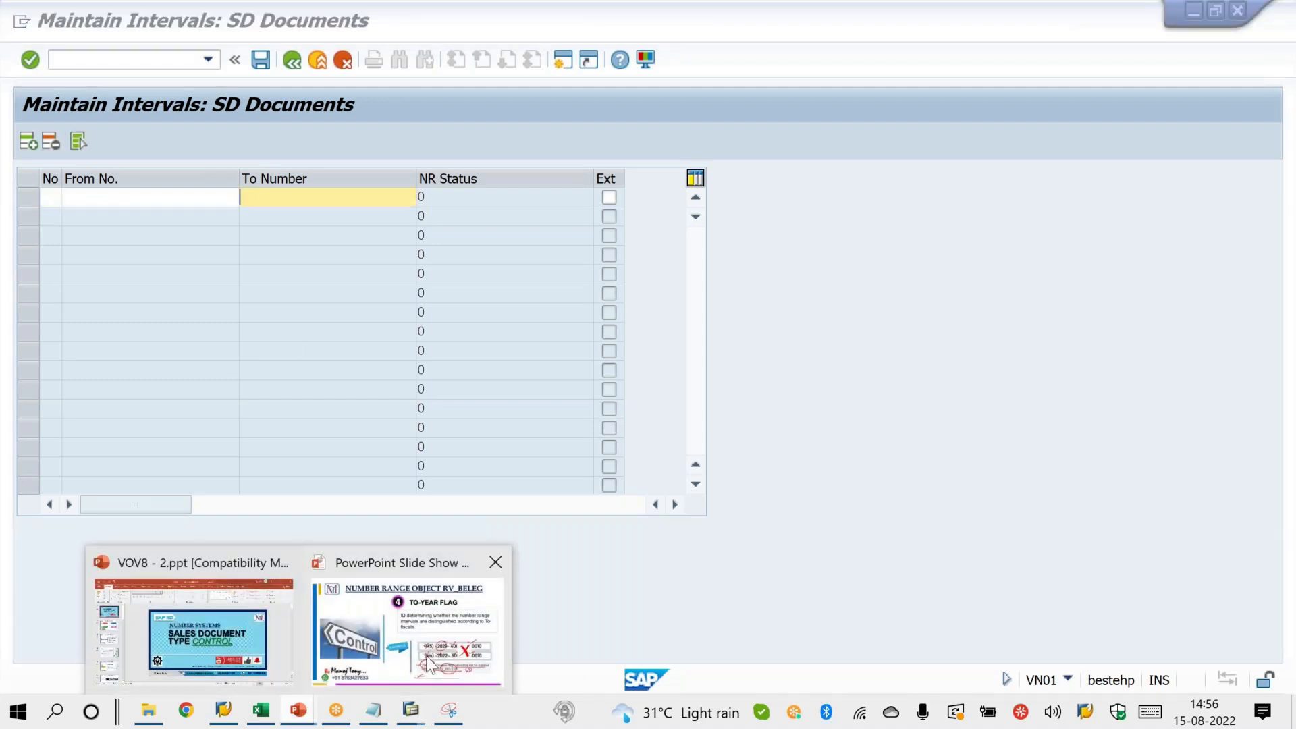
{"action": "left_click", "coordinate": [427, 662]}
{"action": "key", "text": "Right"}
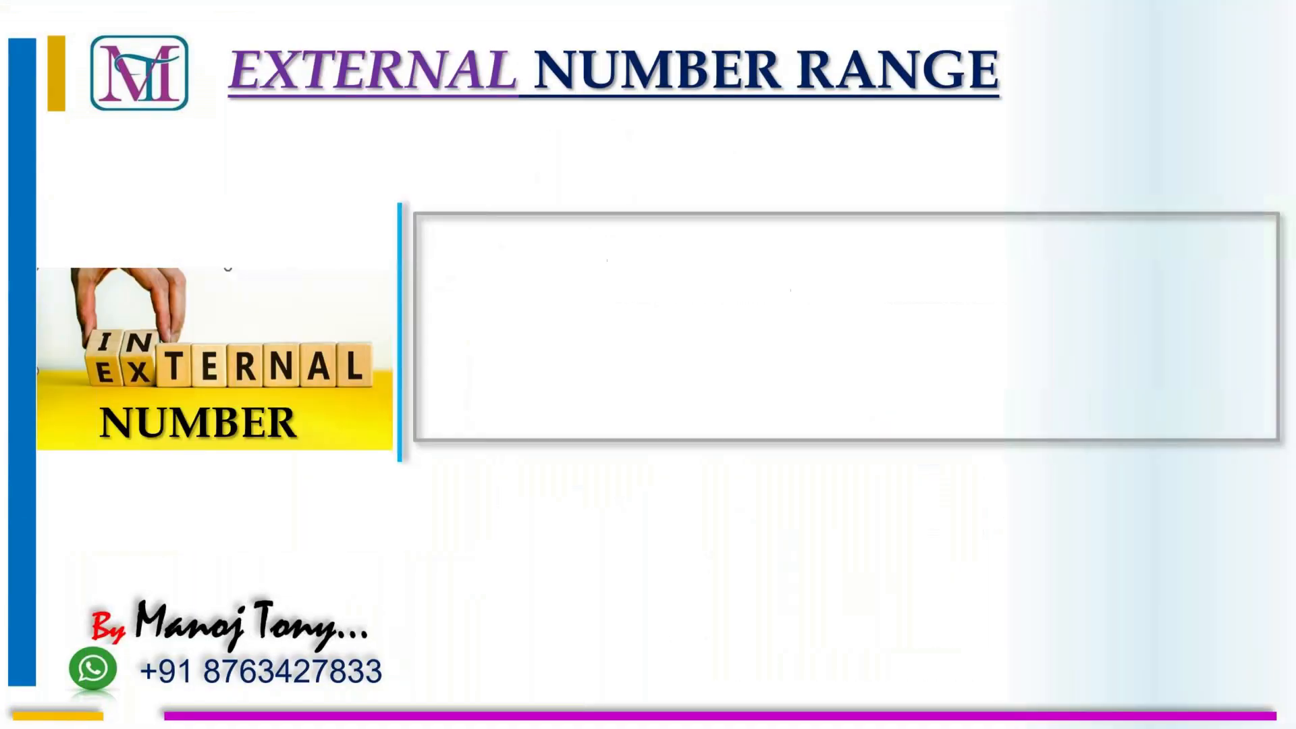
{"action": "key", "text": "Right"}
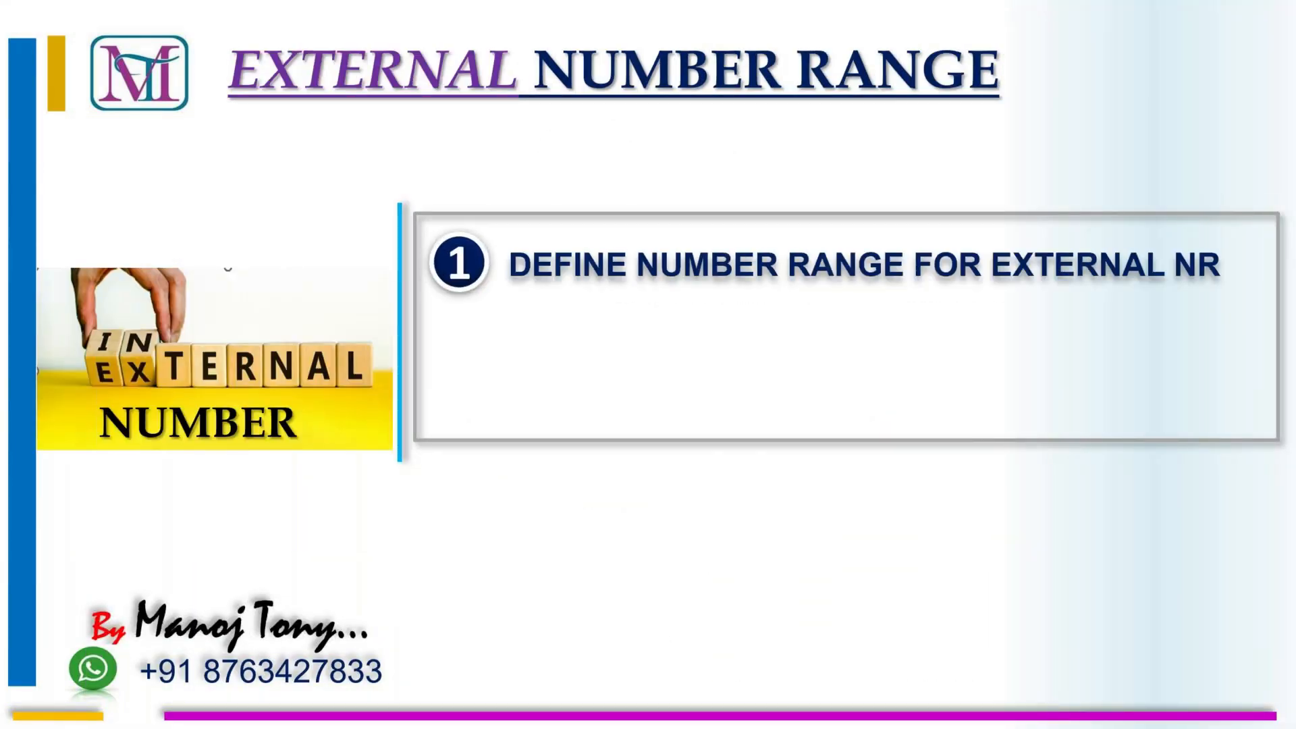
{"action": "key", "text": "Right"}
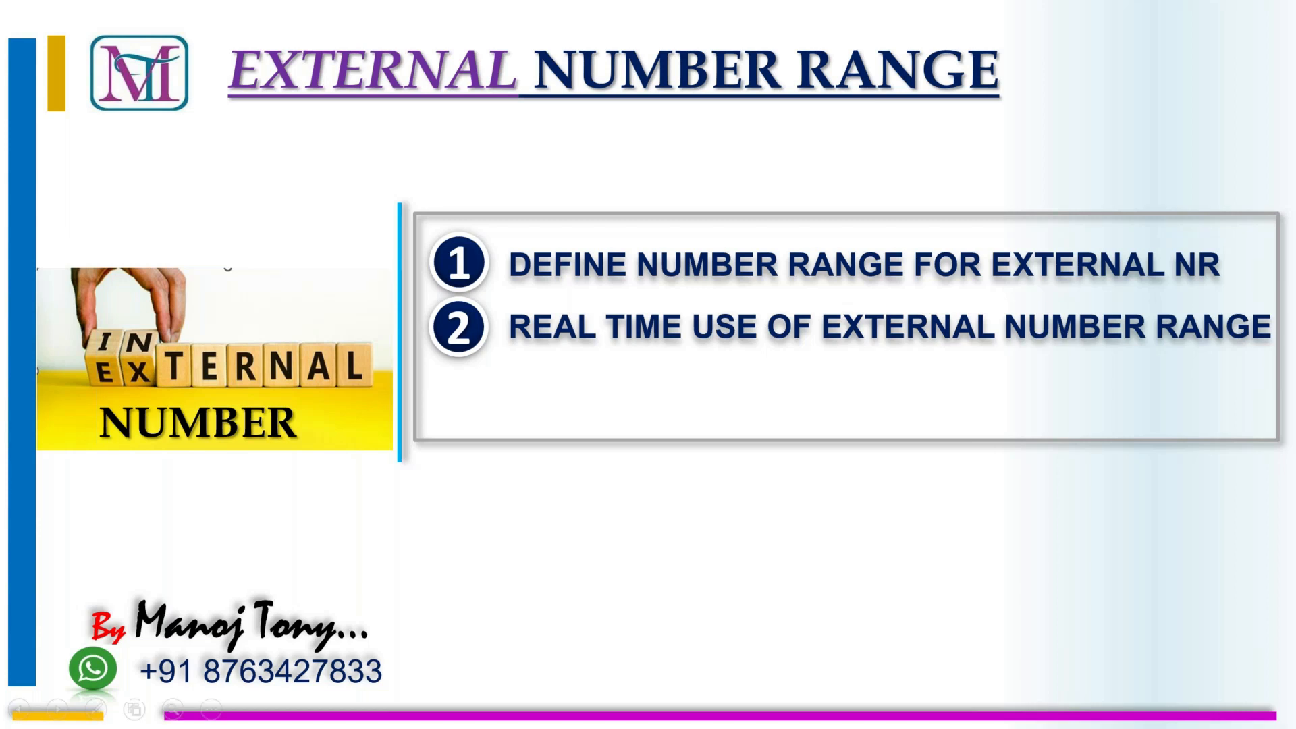
Switch to the Excel workbook LSMW.xlsx and view the External and Internal sheets.
{"action": "key", "text": "alt+Tab"}
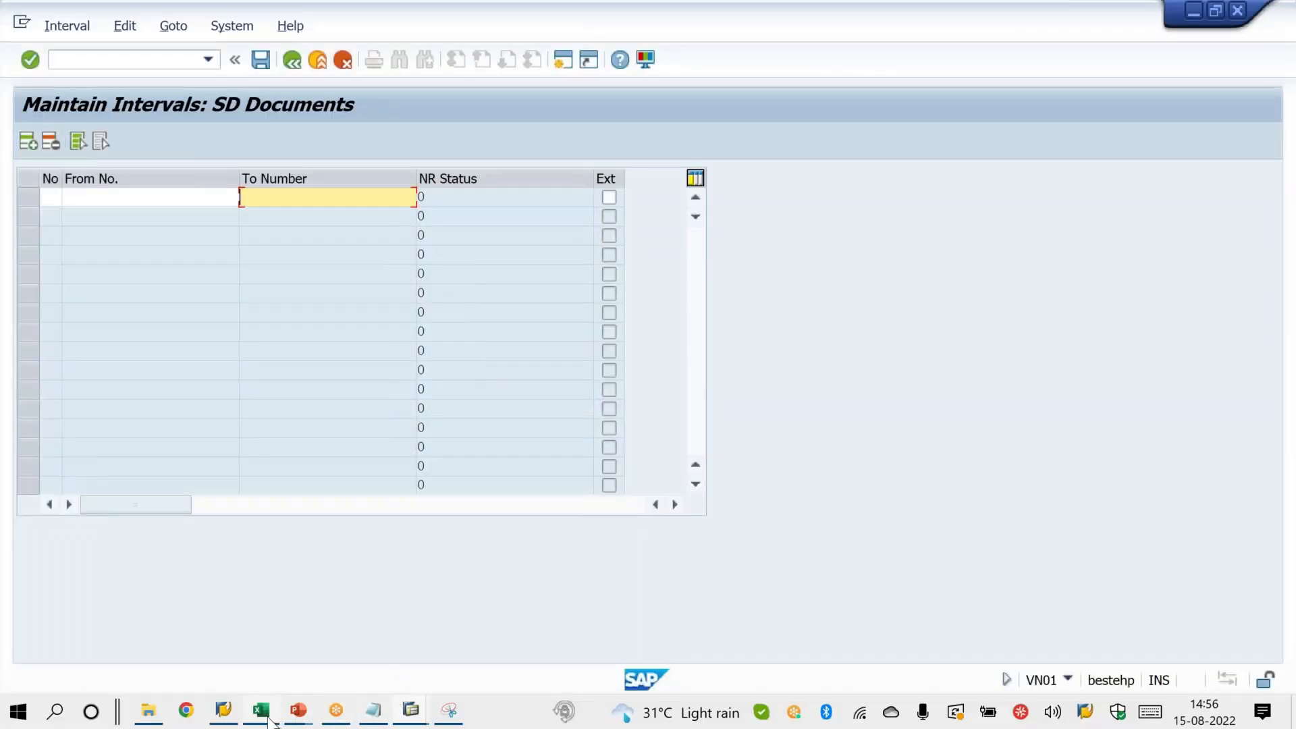
{"action": "left_click", "coordinate": [262, 712]}
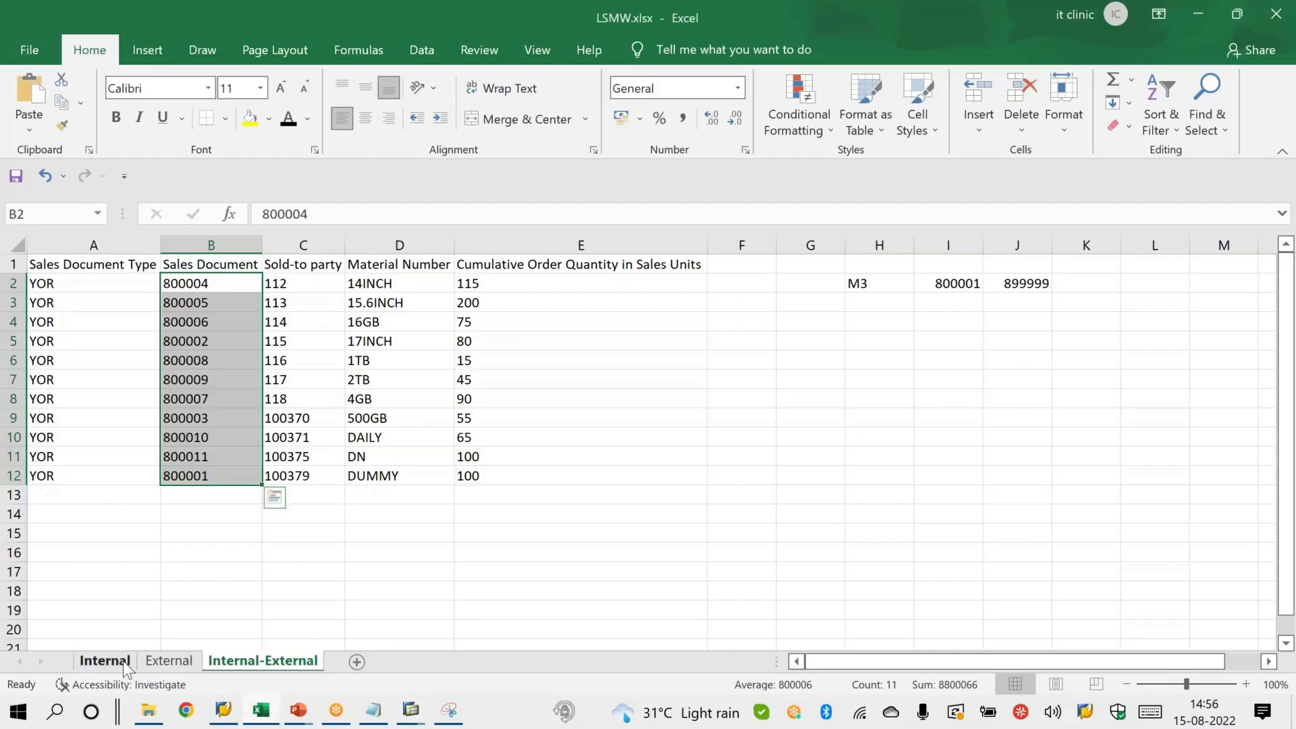
{"action": "left_click", "coordinate": [152, 662]}
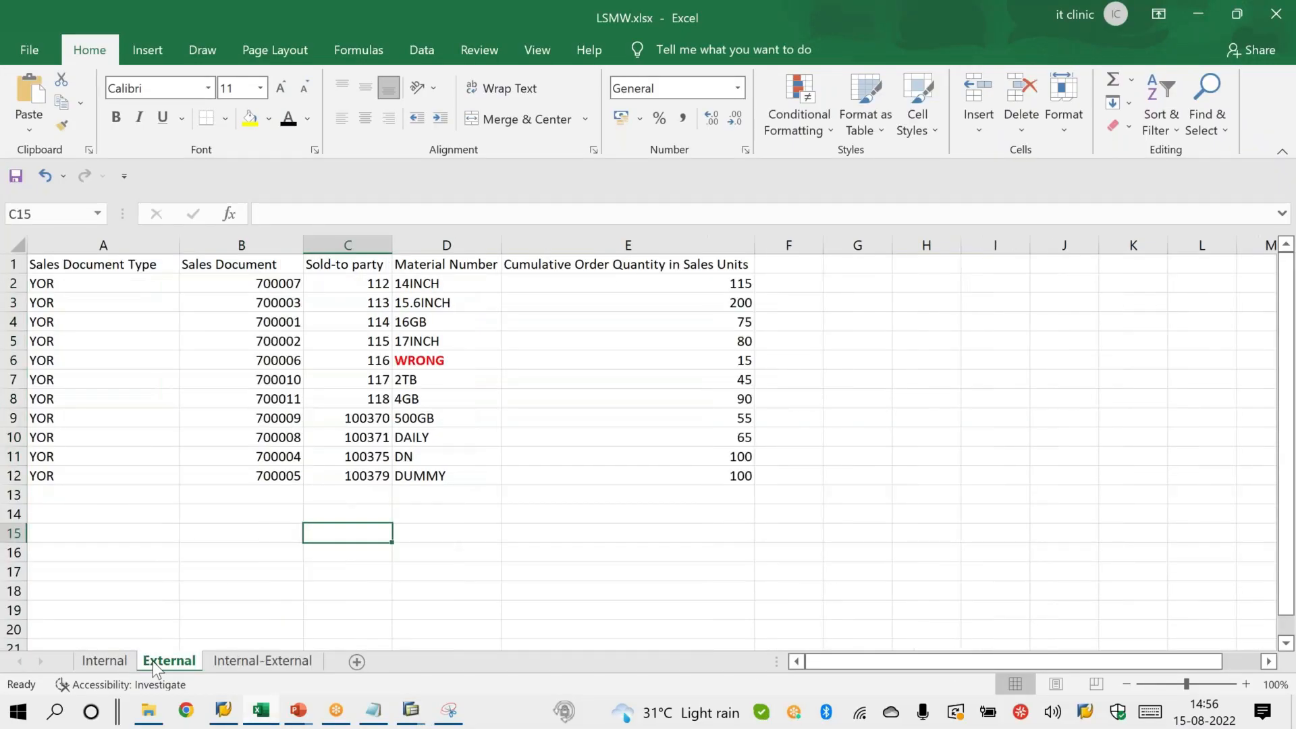
{"action": "left_click", "coordinate": [114, 663]}
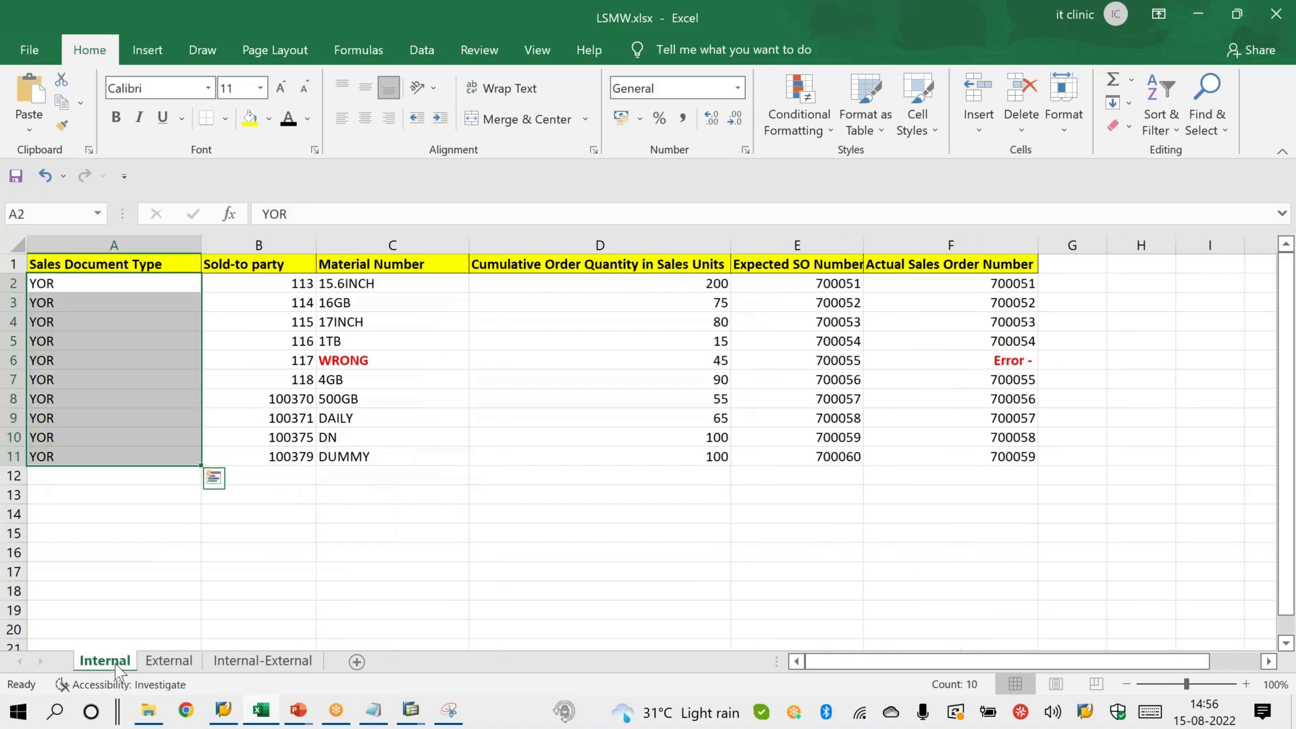
View the External sheet, minimise Excel, and return to the PowerPoint slide show, advancing through the real-time scenario to the Enhancement - 68 slide.
{"action": "left_click", "coordinate": [162, 665]}
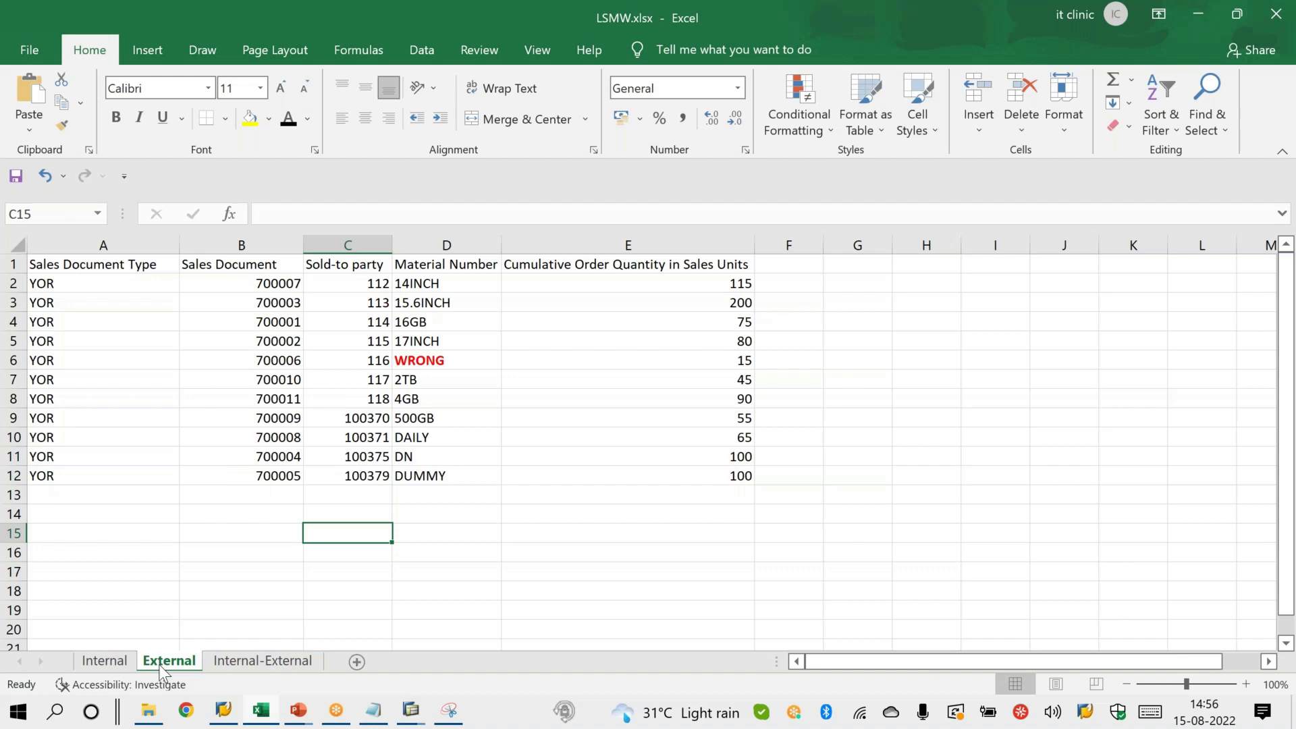
{"action": "left_click", "coordinate": [1198, 13]}
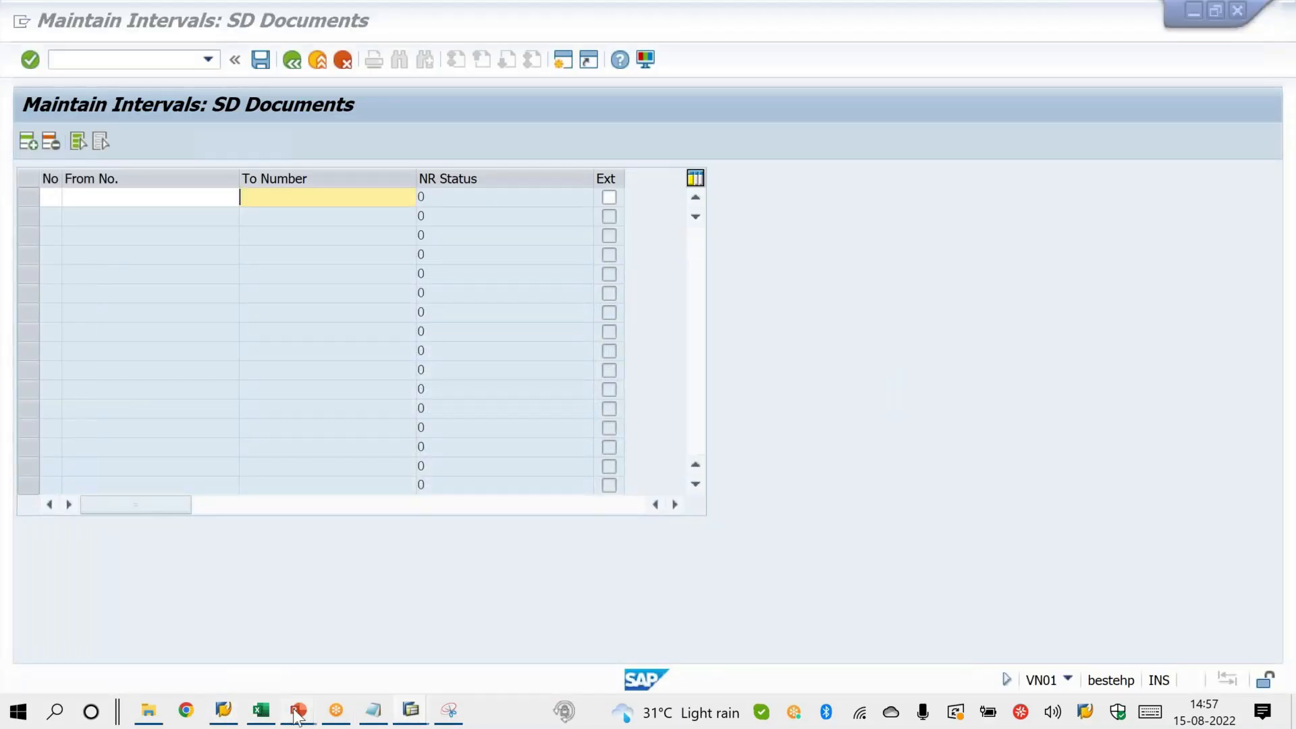
{"action": "mouse_move", "coordinate": [298, 710]}
{"action": "left_click", "coordinate": [440, 653]}
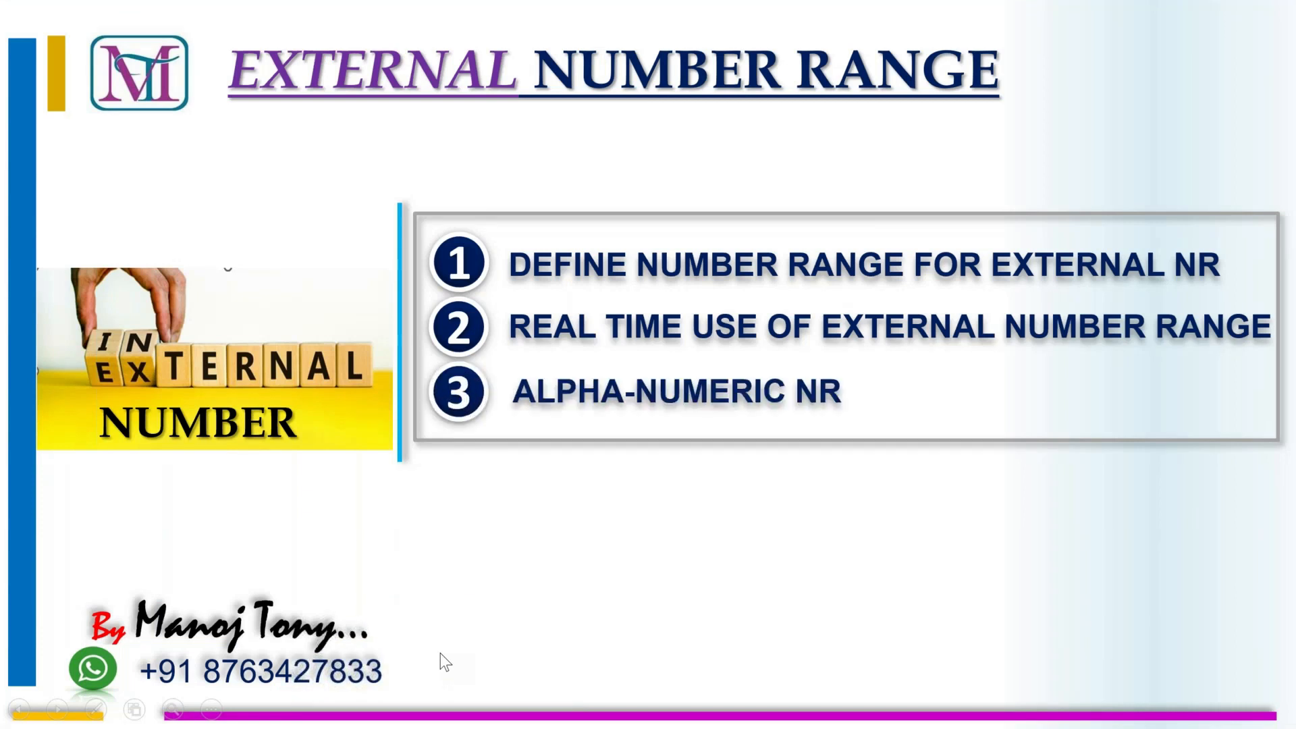
{"action": "left_click", "coordinate": [440, 654]}
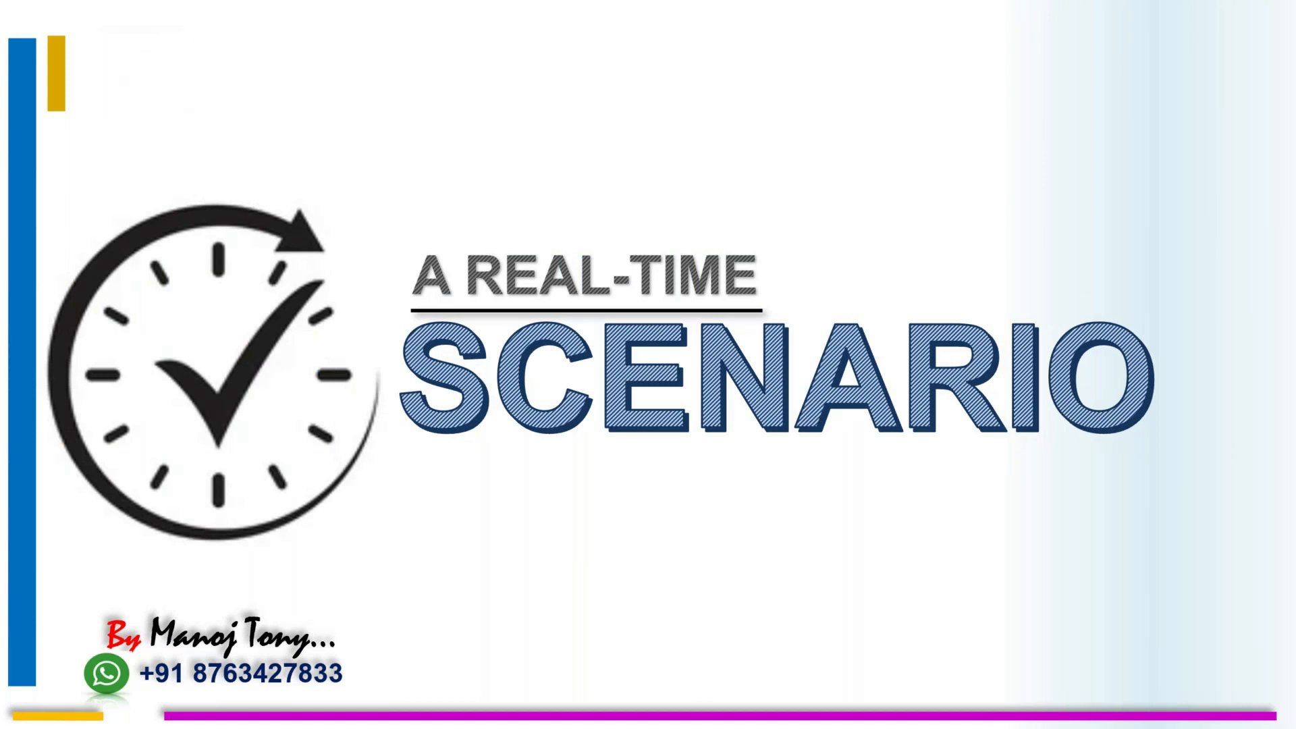
{"action": "key", "text": "Right"}
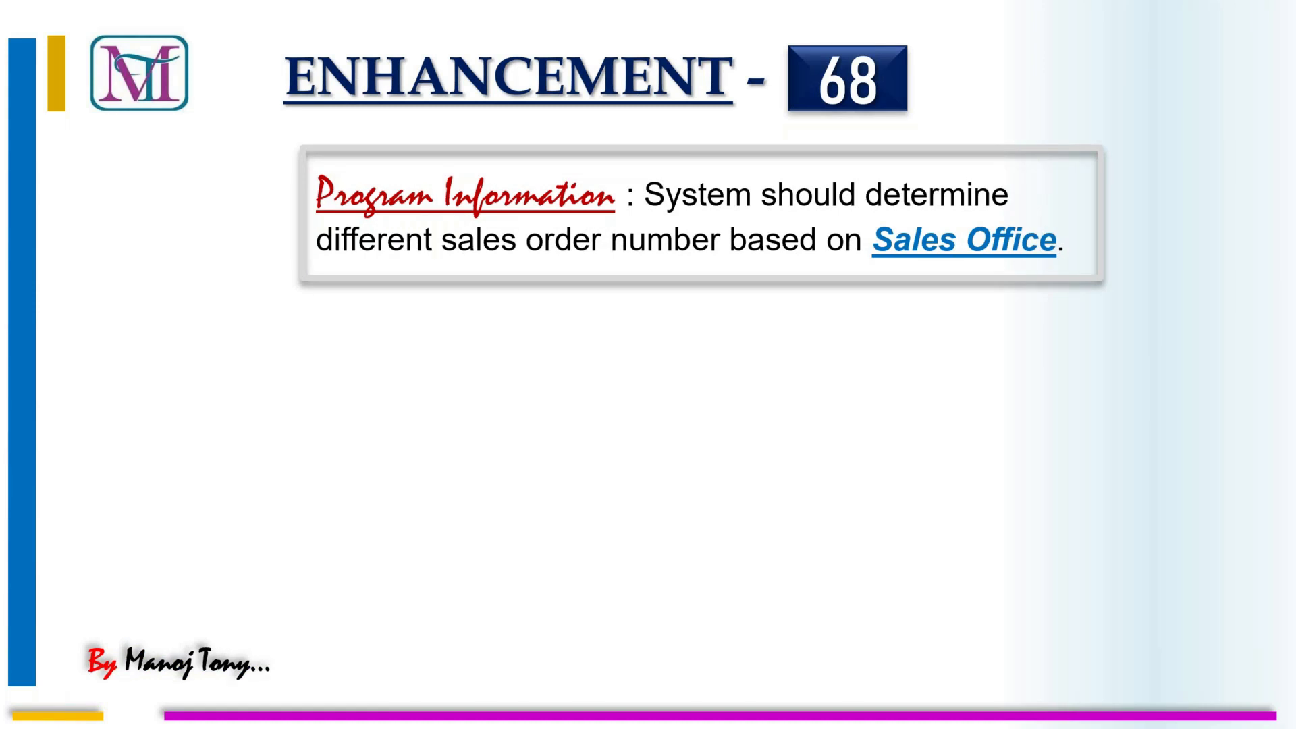
Switch to File Explorer, go back up to the main course folder, and open the Enhancement folder inside the SAP SD Project folder.
{"action": "key", "text": "alt+Tab"}
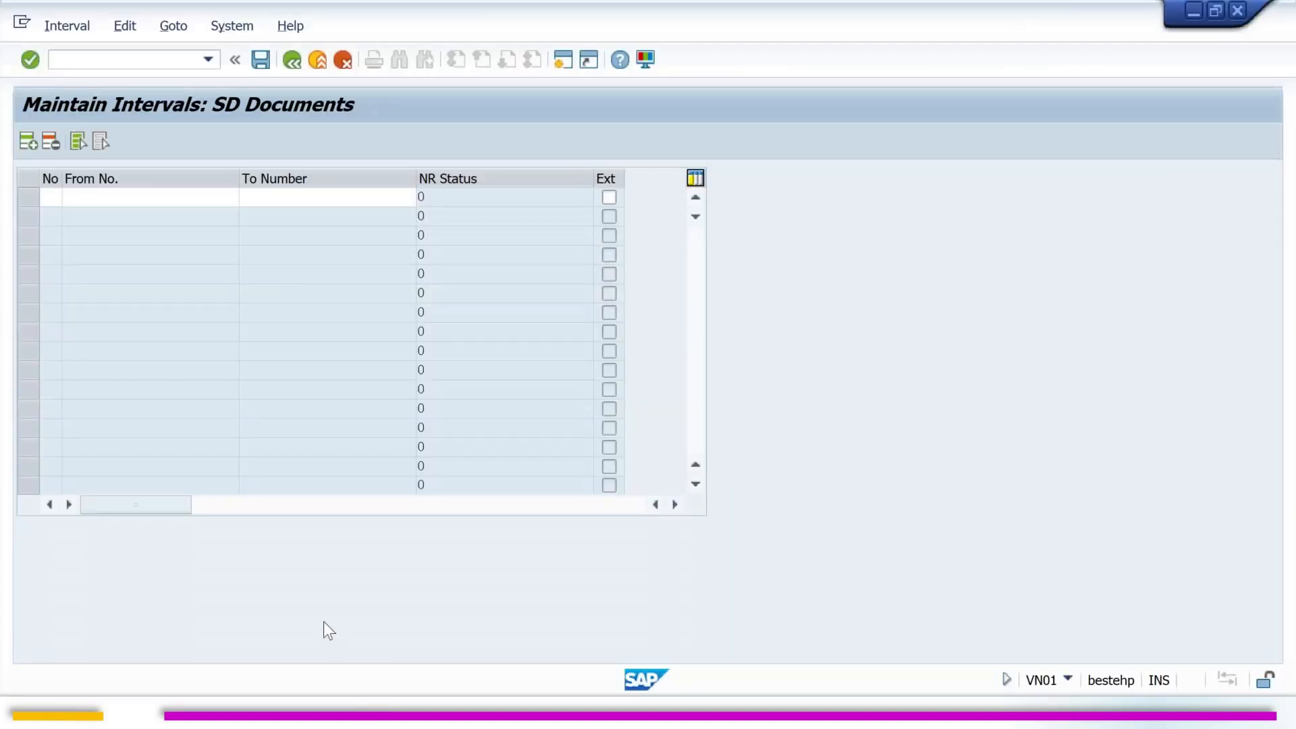
{"action": "left_click", "coordinate": [146, 722]}
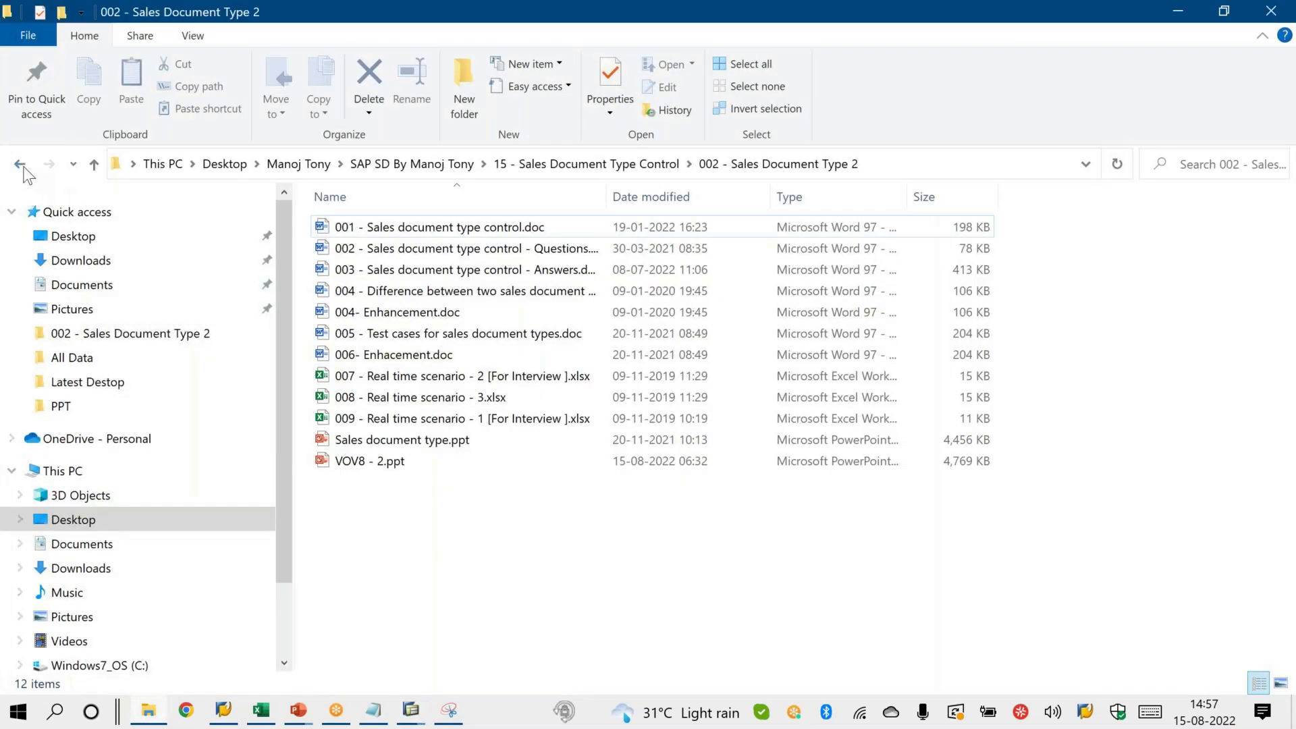
{"action": "left_click", "coordinate": [20, 164]}
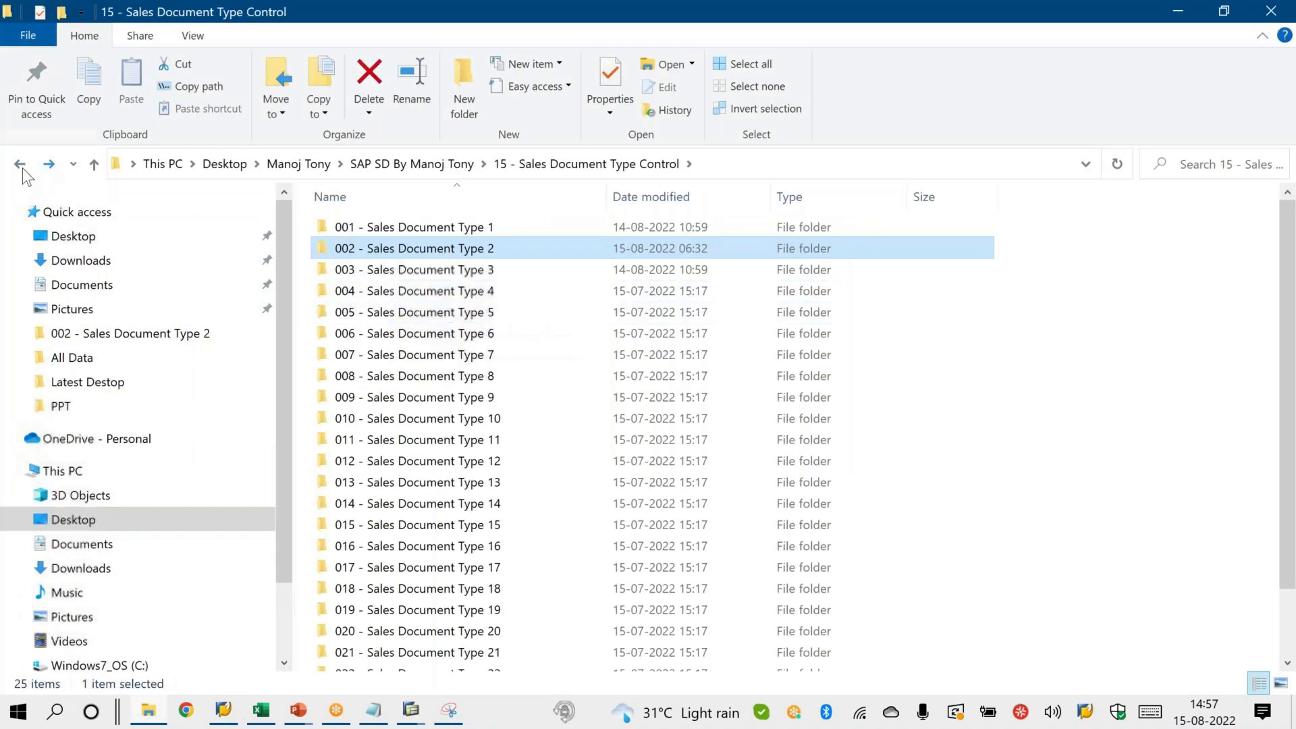
{"action": "left_click", "coordinate": [19, 165]}
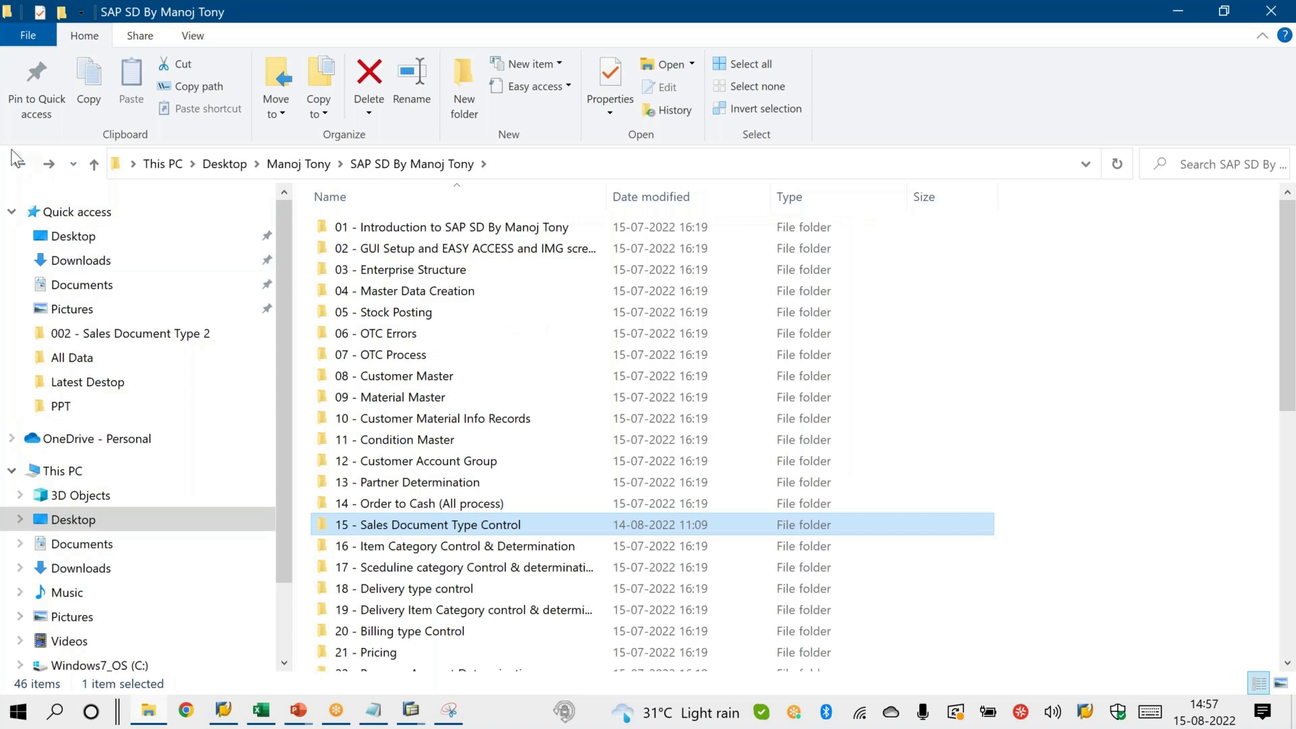
{"action": "left_click", "coordinate": [19, 165]}
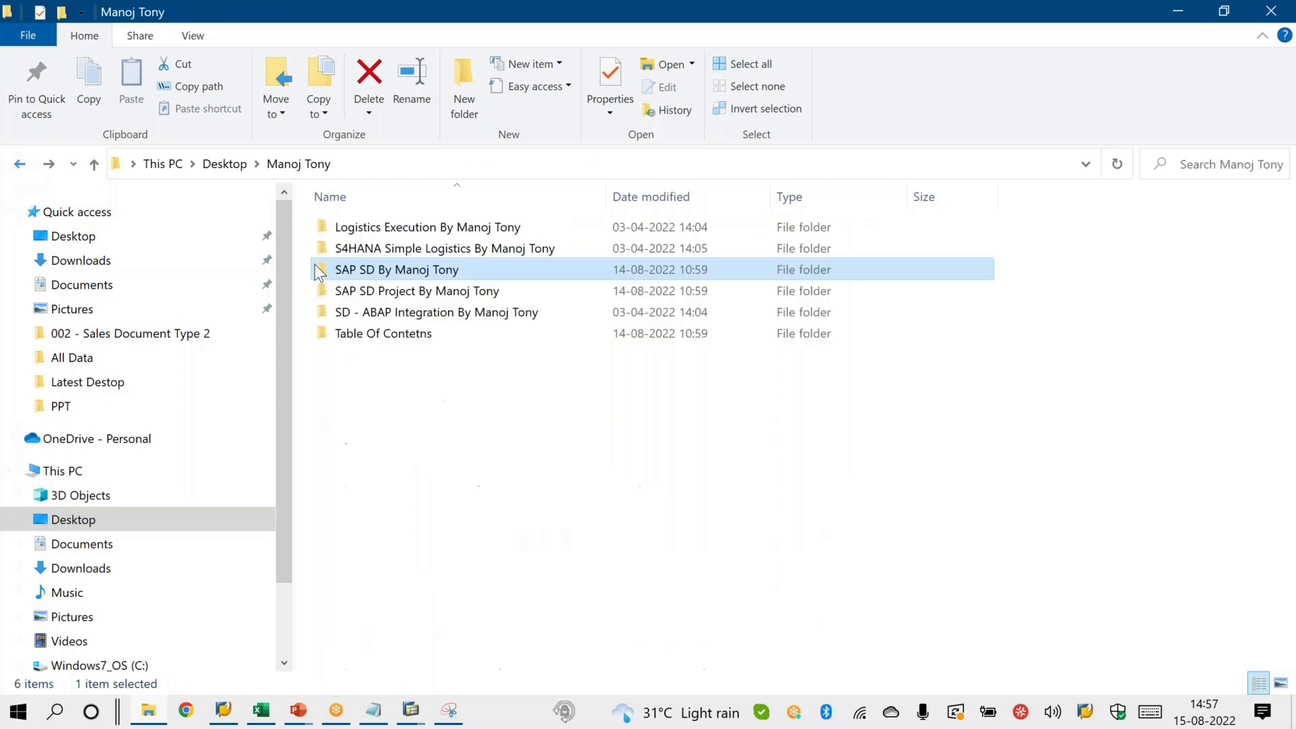
{"action": "double_click", "coordinate": [423, 295]}
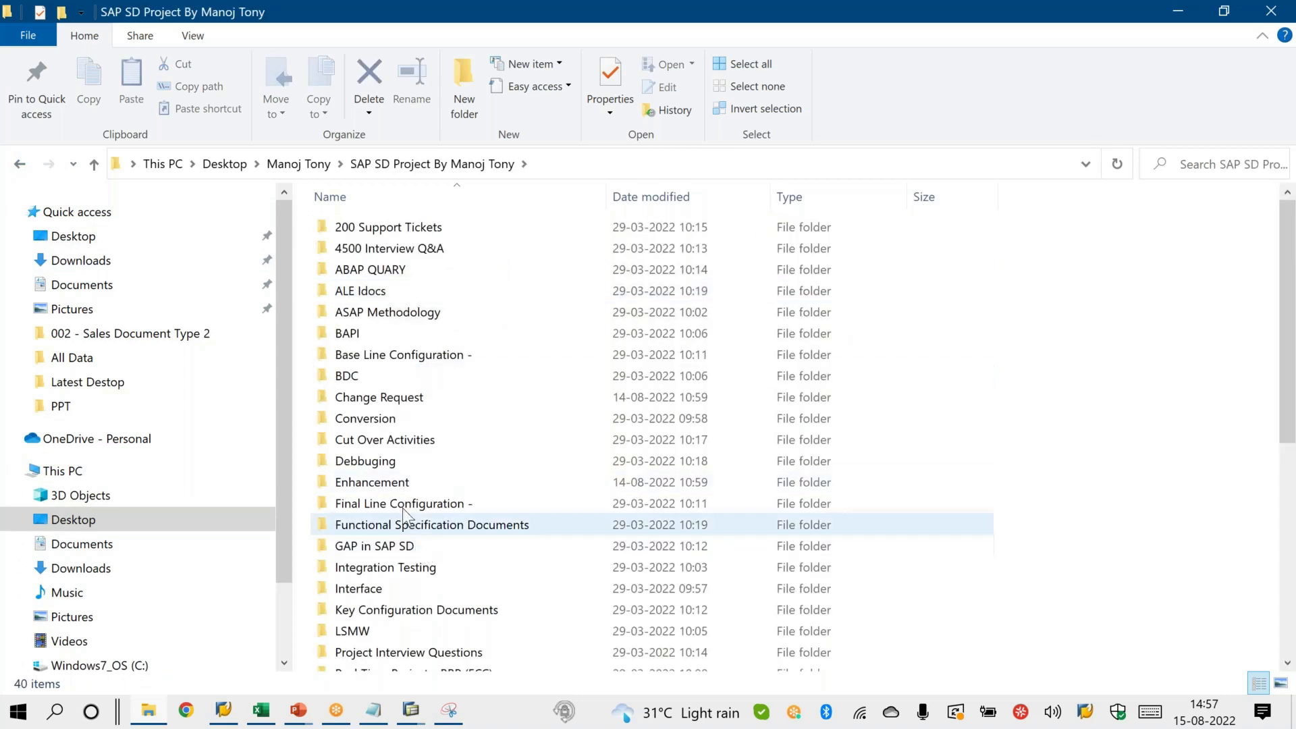
{"action": "double_click", "coordinate": [395, 483]}
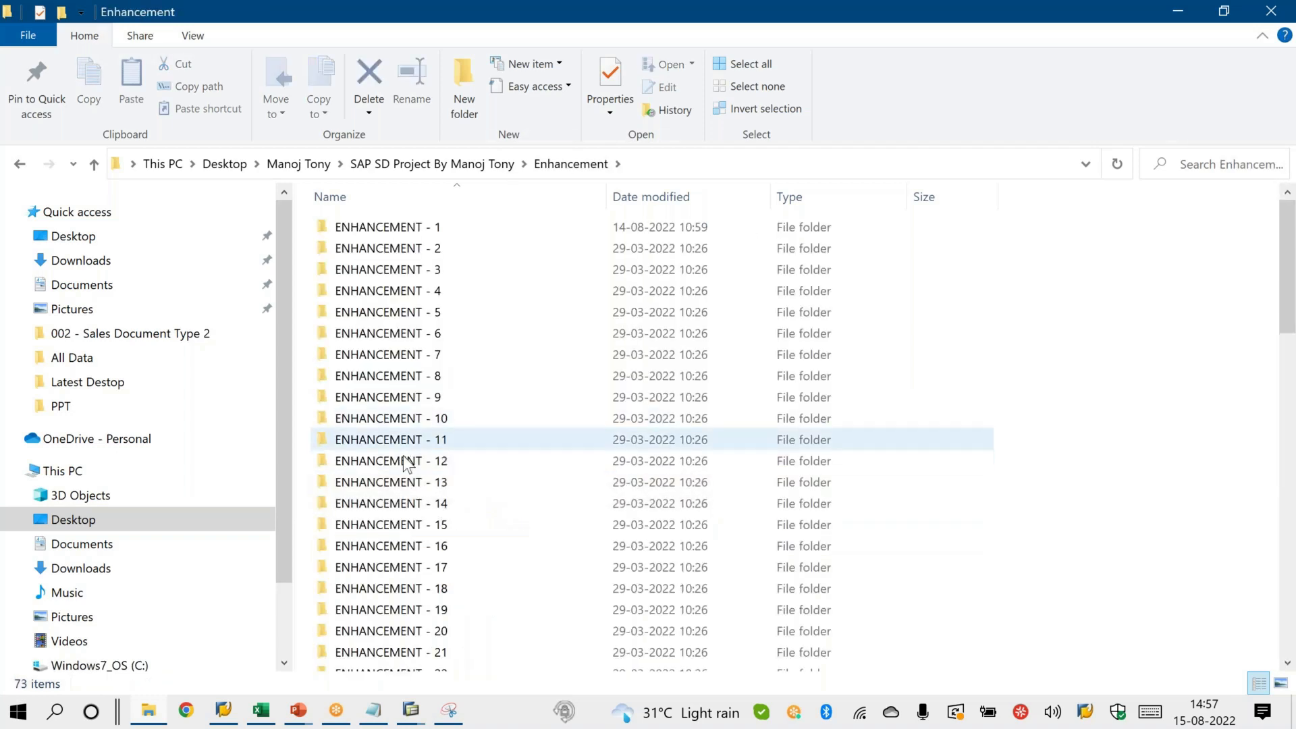
Look through the enhancement folders and open the folder ENHANCEMENT - 68.
{"action": "left_click", "coordinate": [408, 461]}
{"action": "key", "text": "Down"}
{"action": "key", "text": "Down"}
{"action": "key", "text": "Down"}
{"action": "key", "text": "Down"}
{"action": "key", "text": "Down"}
{"action": "key", "text": "Down"}
{"action": "key", "text": "Down"}
{"action": "key", "text": "Down"}
{"action": "key", "text": "Down"}
{"action": "key", "text": "Down"}
{"action": "key", "text": "Down"}
{"action": "key", "text": "Down"}
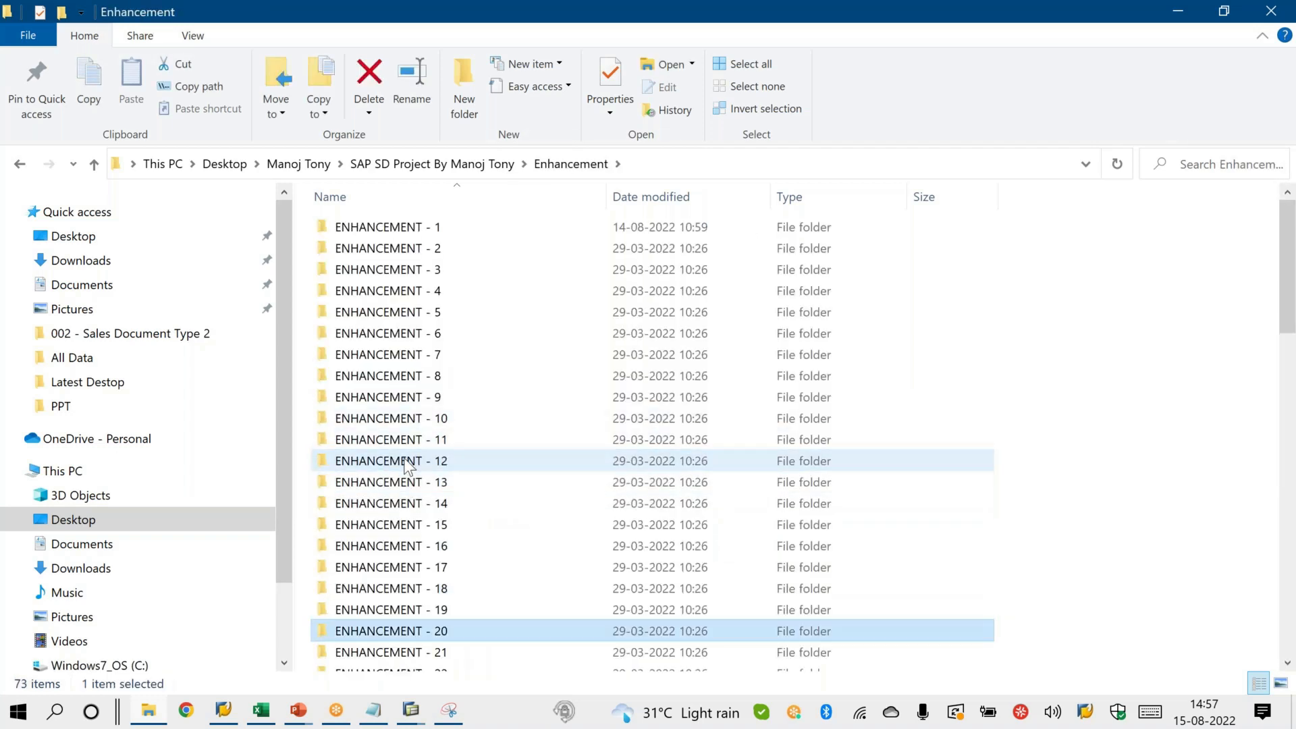
{"action": "key", "text": "Down"}
{"action": "key", "text": "Down"}
{"action": "key", "text": "Down"}
{"action": "key", "text": "Down"}
{"action": "key", "text": "Down"}
{"action": "key", "text": "Down"}
{"action": "key", "text": "Down"}
{"action": "key", "text": "Down"}
{"action": "key", "text": "Down"}
{"action": "key", "text": "Down"}
{"action": "key", "text": "Down"}
{"action": "key", "text": "Down"}
{"action": "key", "text": "Down"}
{"action": "key", "text": "Down"}
{"action": "key", "text": "Down"}
{"action": "key", "text": "Down"}
{"action": "key", "text": "Down"}
{"action": "key", "text": "Down"}
{"action": "key", "text": "Down"}
{"action": "key", "text": "Down"}
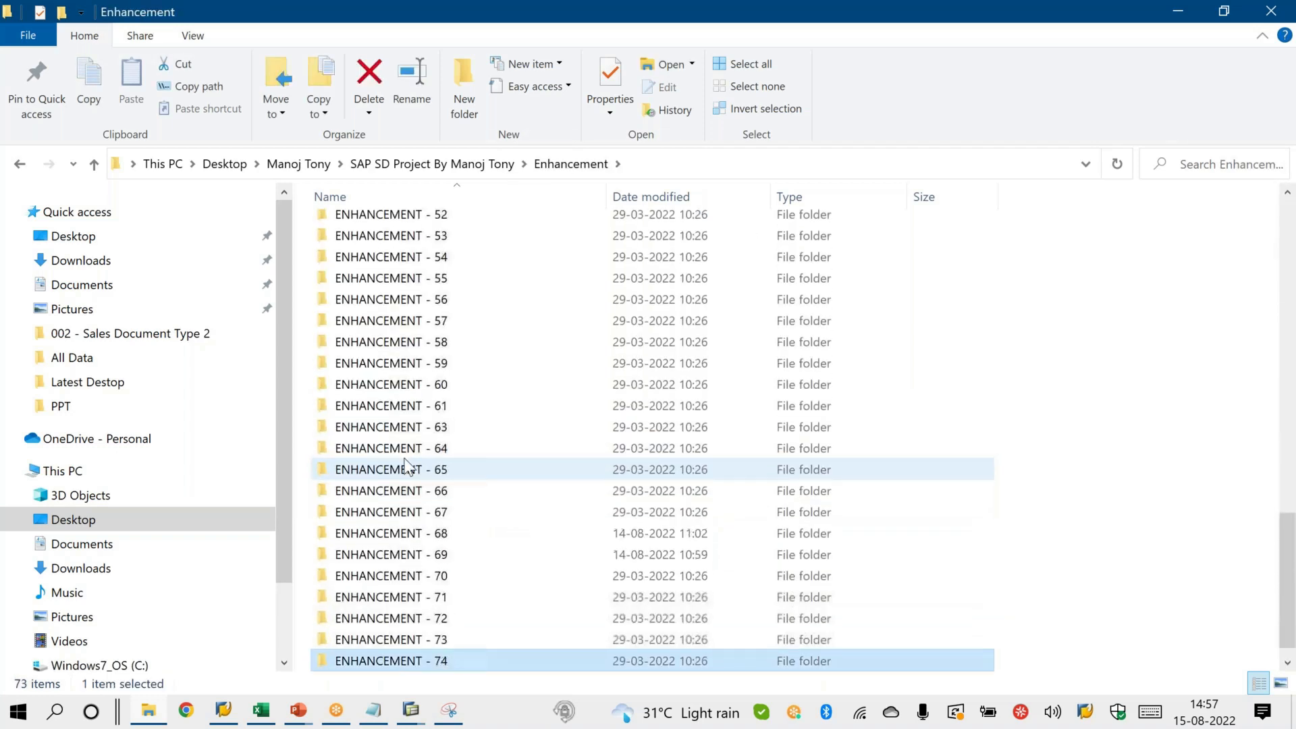
{"action": "double_click", "coordinate": [408, 511]}
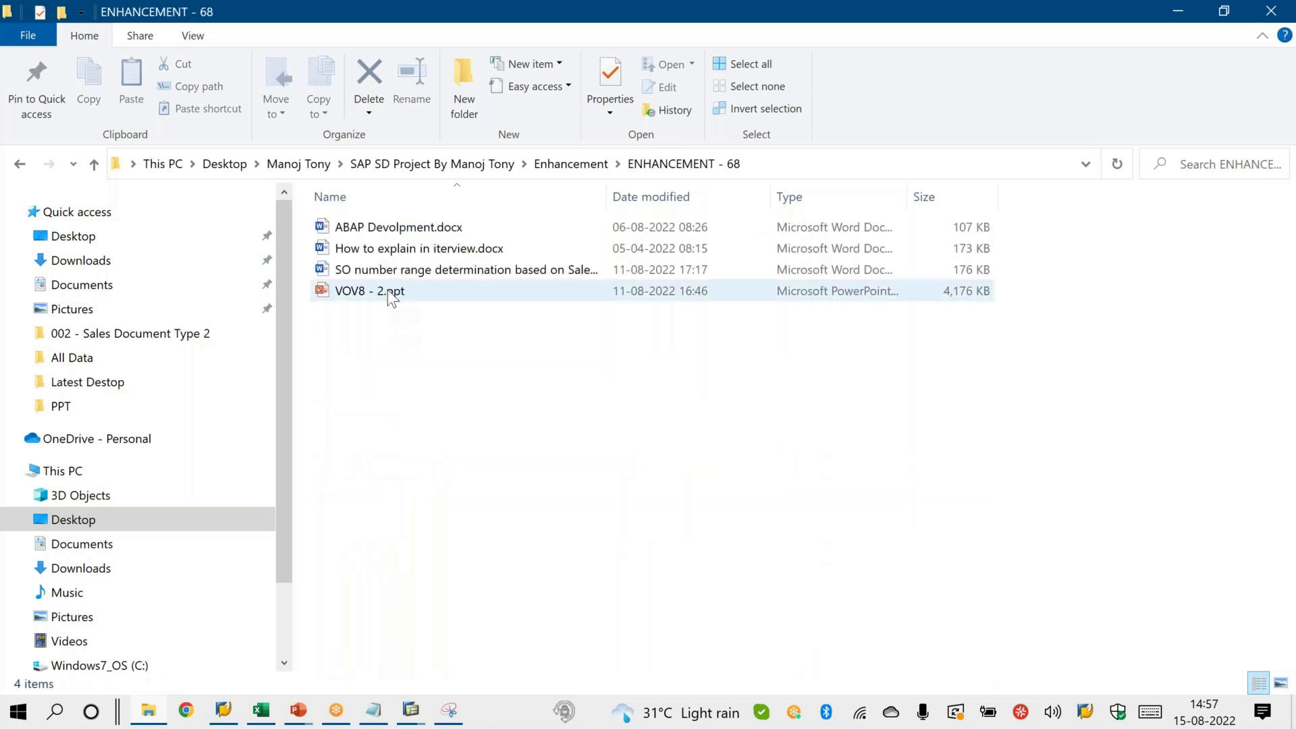
Open the Word document on SO number range determination by Sales Document Type and Sales Office, and highlight its subtitle about the number range.
{"action": "left_click", "coordinate": [422, 227]}
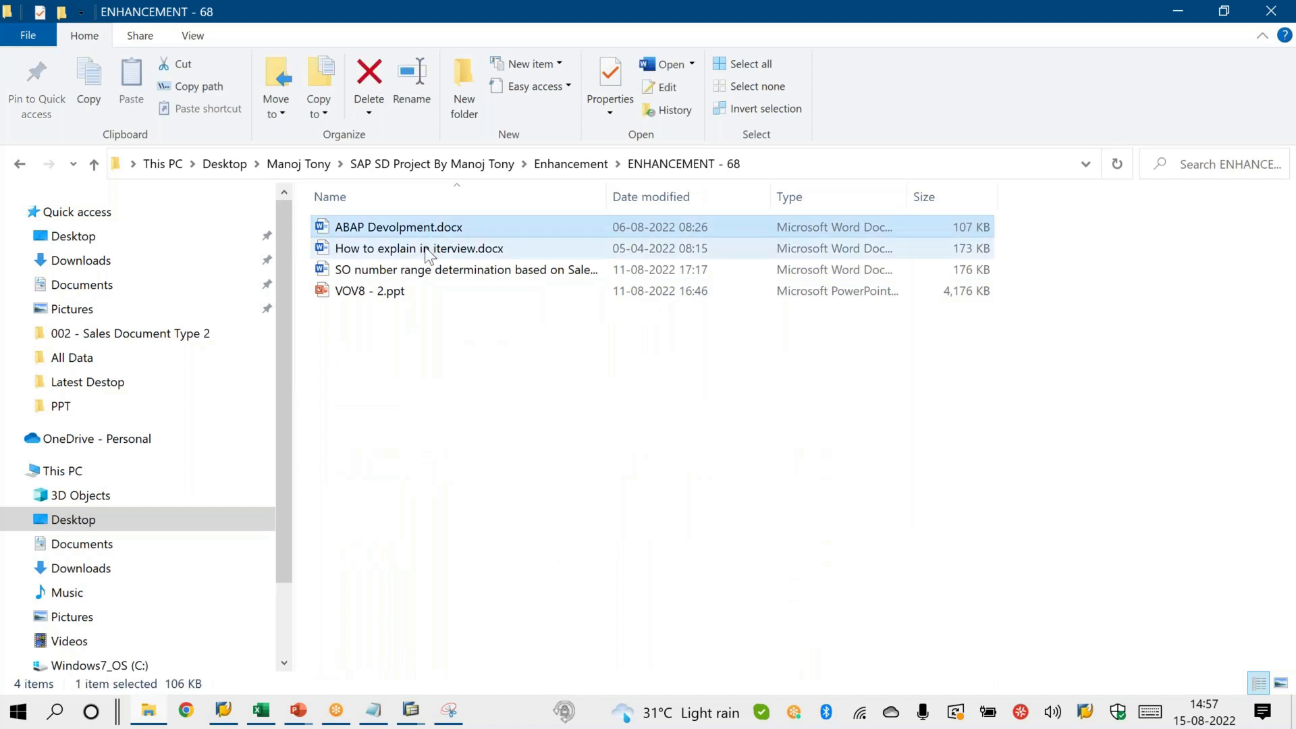
{"action": "left_click", "coordinate": [428, 248]}
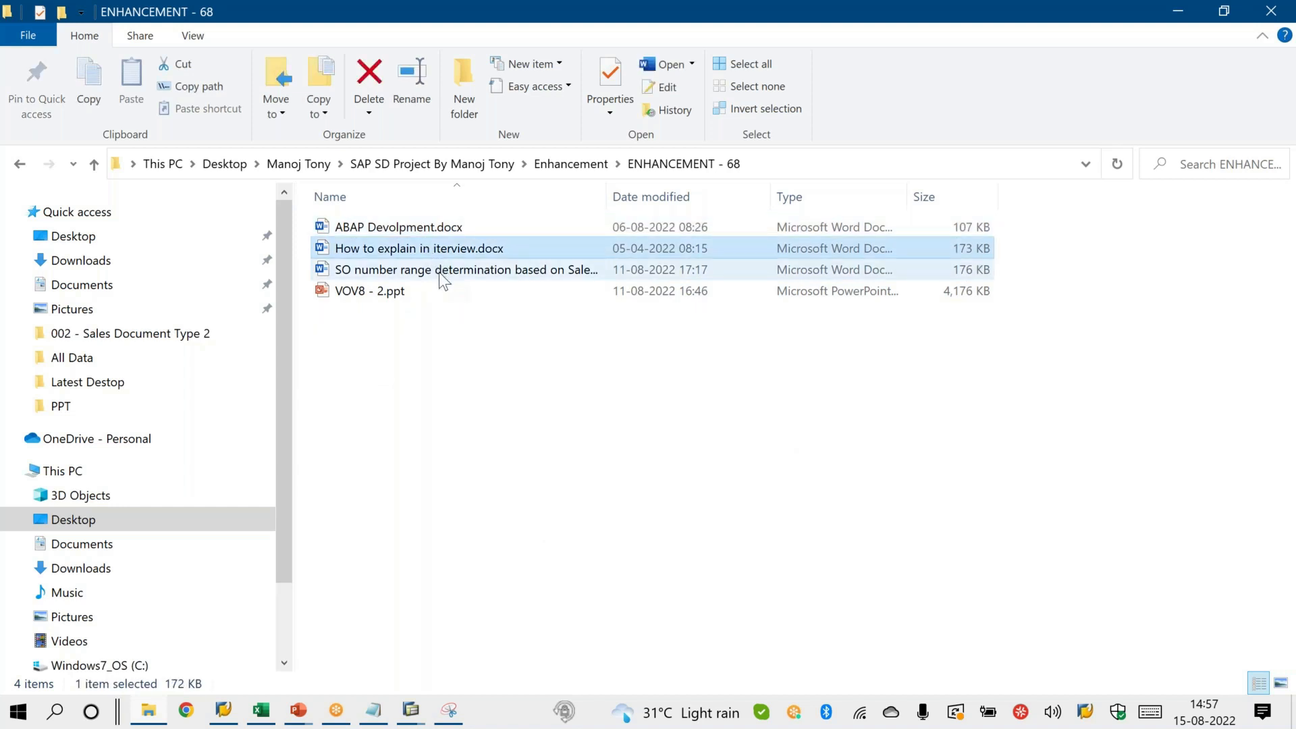
{"action": "left_click", "coordinate": [439, 272]}
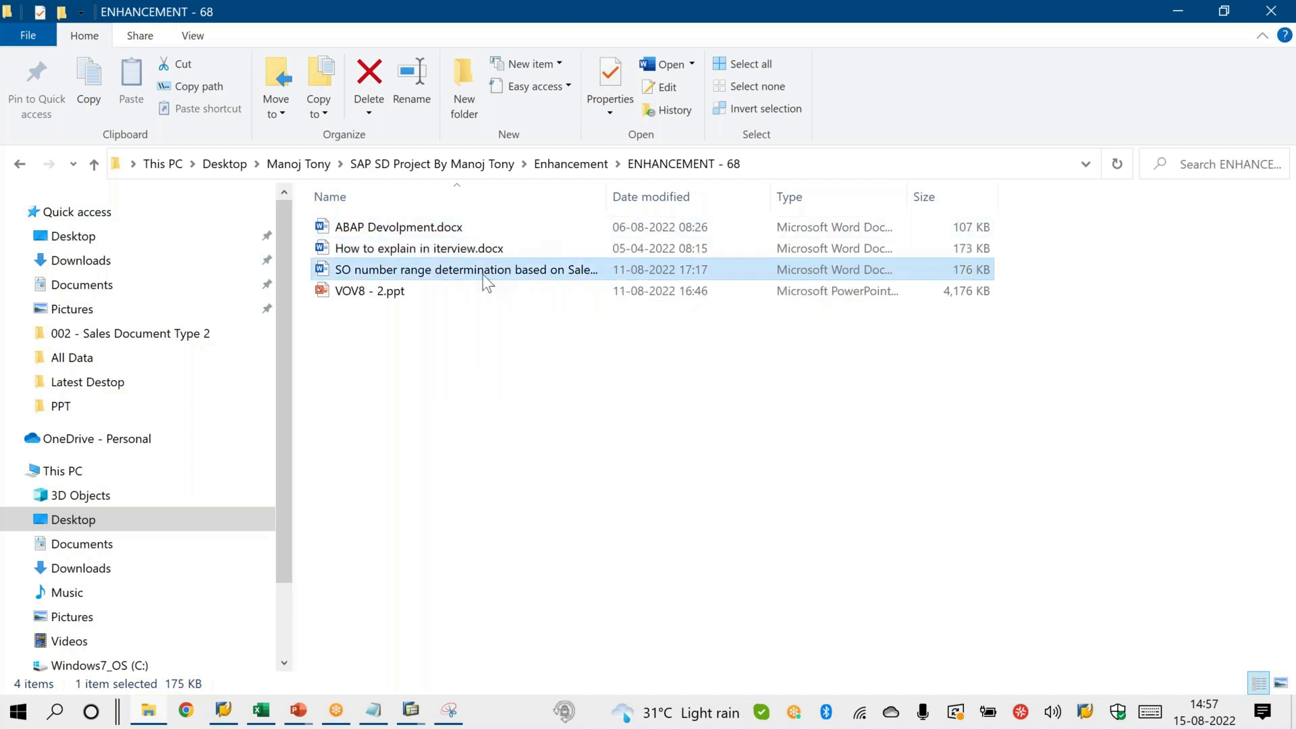
{"action": "double_click", "coordinate": [468, 275]}
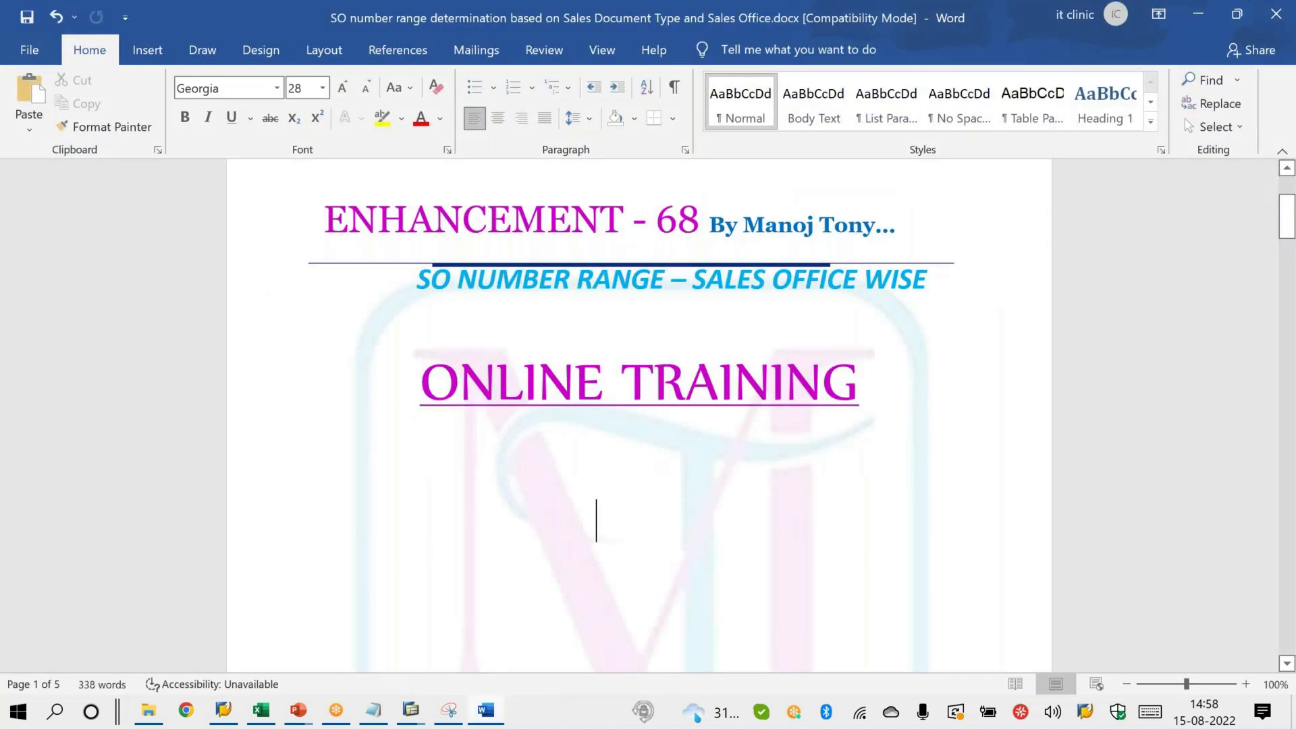
{"action": "left_click_drag", "start_coordinate": [928, 279], "coordinate": [483, 278]}
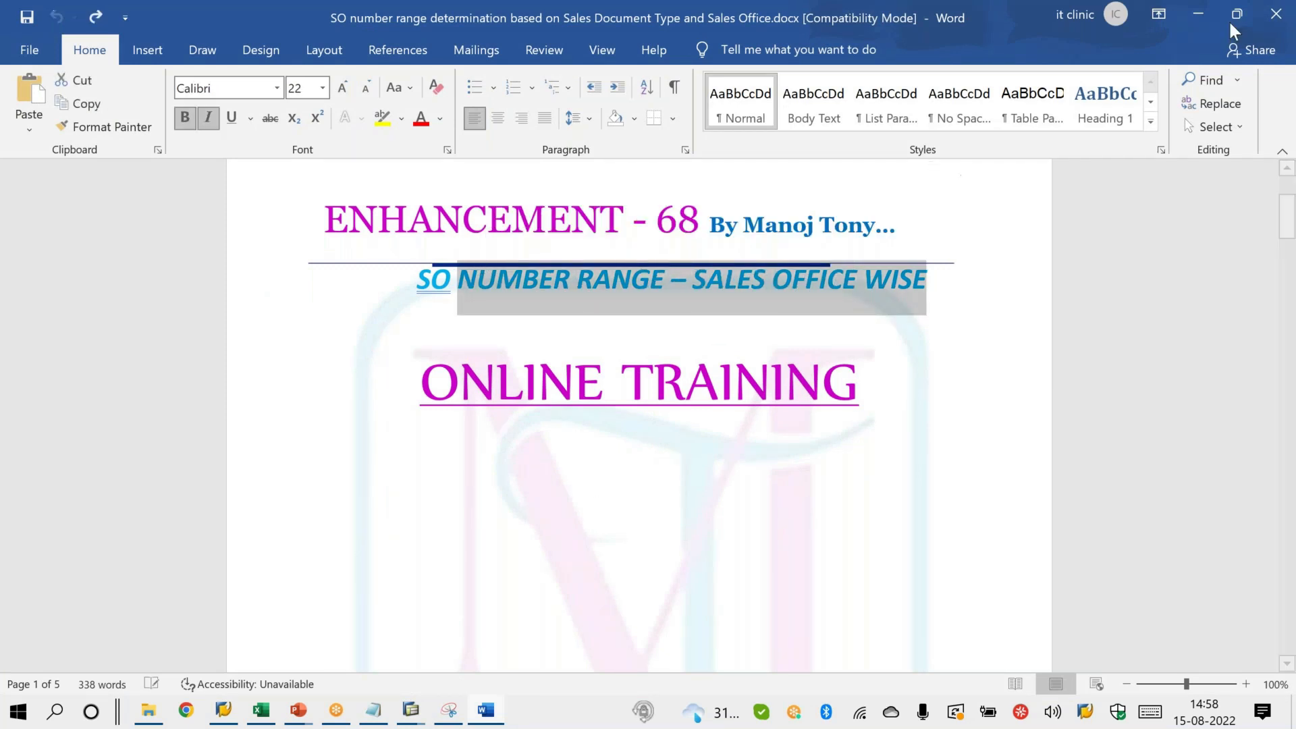
Close the Word document, put the file window away and switch to the PowerPoint slide show on Enhancement 68.
{"action": "left_click", "coordinate": [1275, 15]}
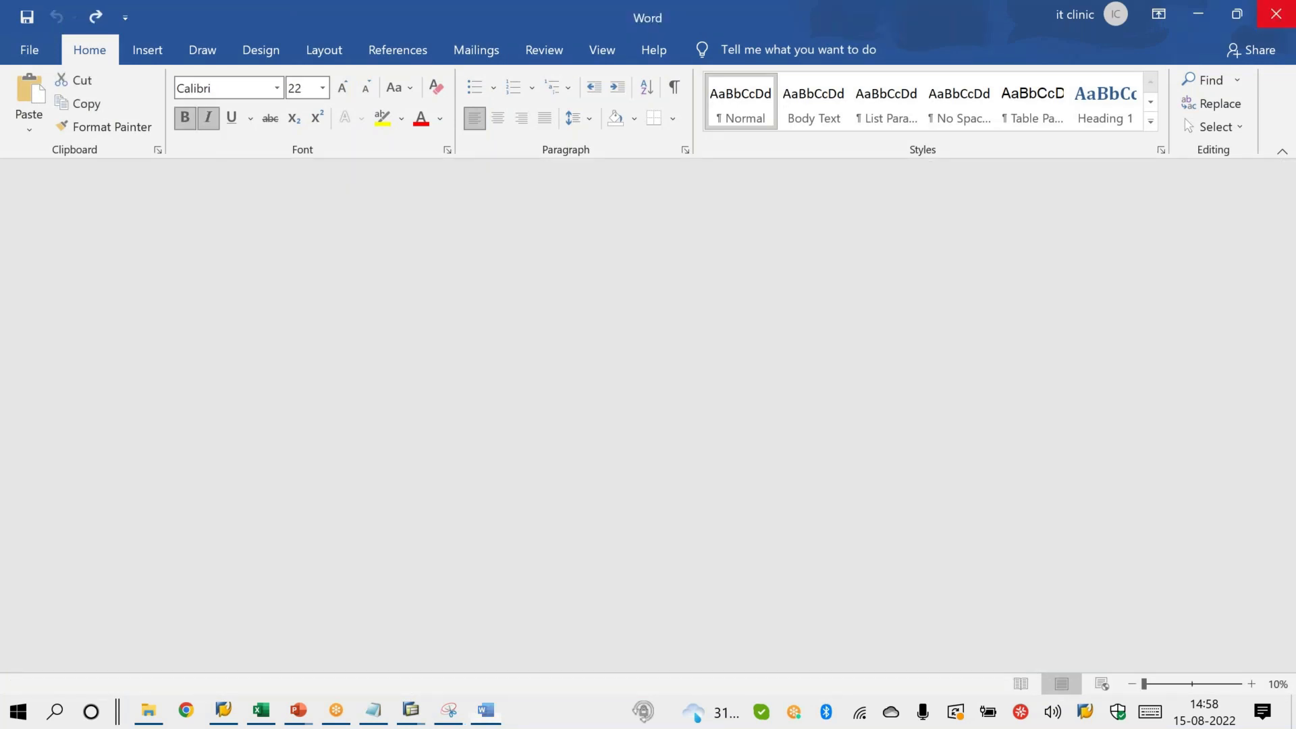
{"action": "left_click", "coordinate": [1275, 15]}
{"action": "left_click", "coordinate": [1178, 10]}
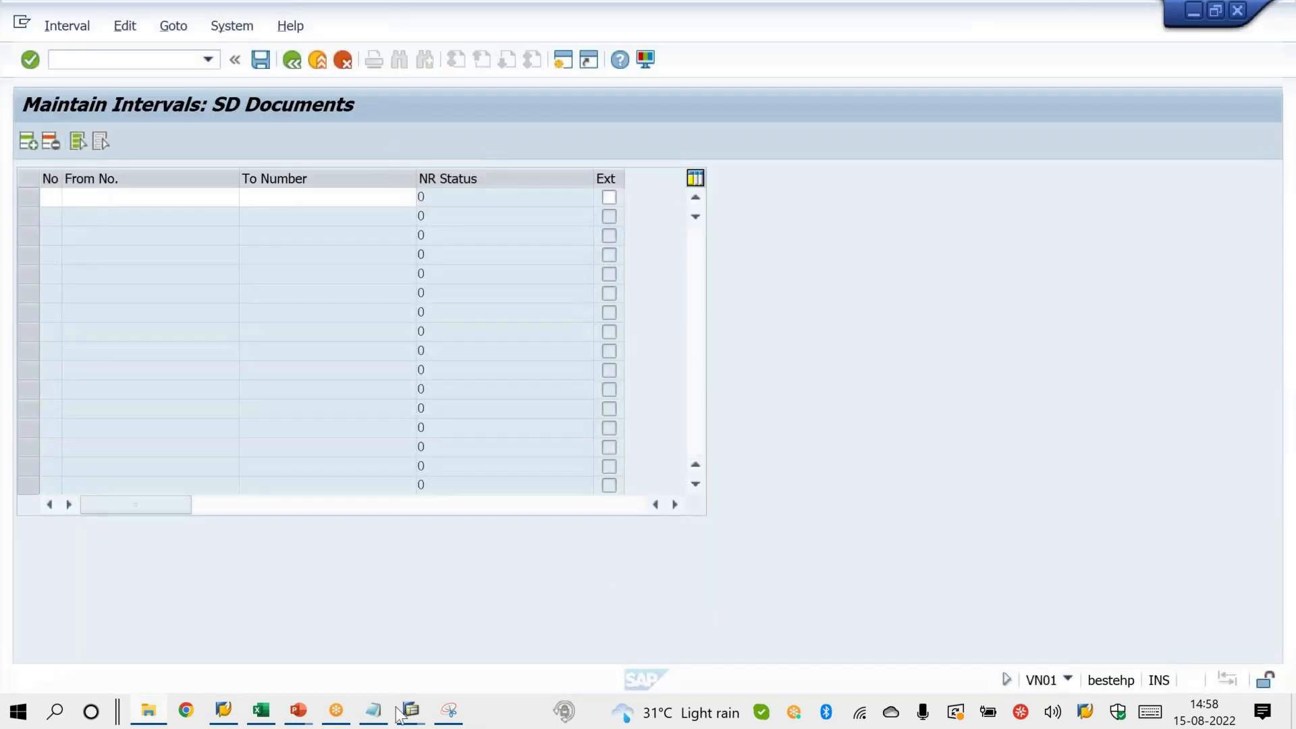
{"action": "mouse_move", "coordinate": [298, 710]}
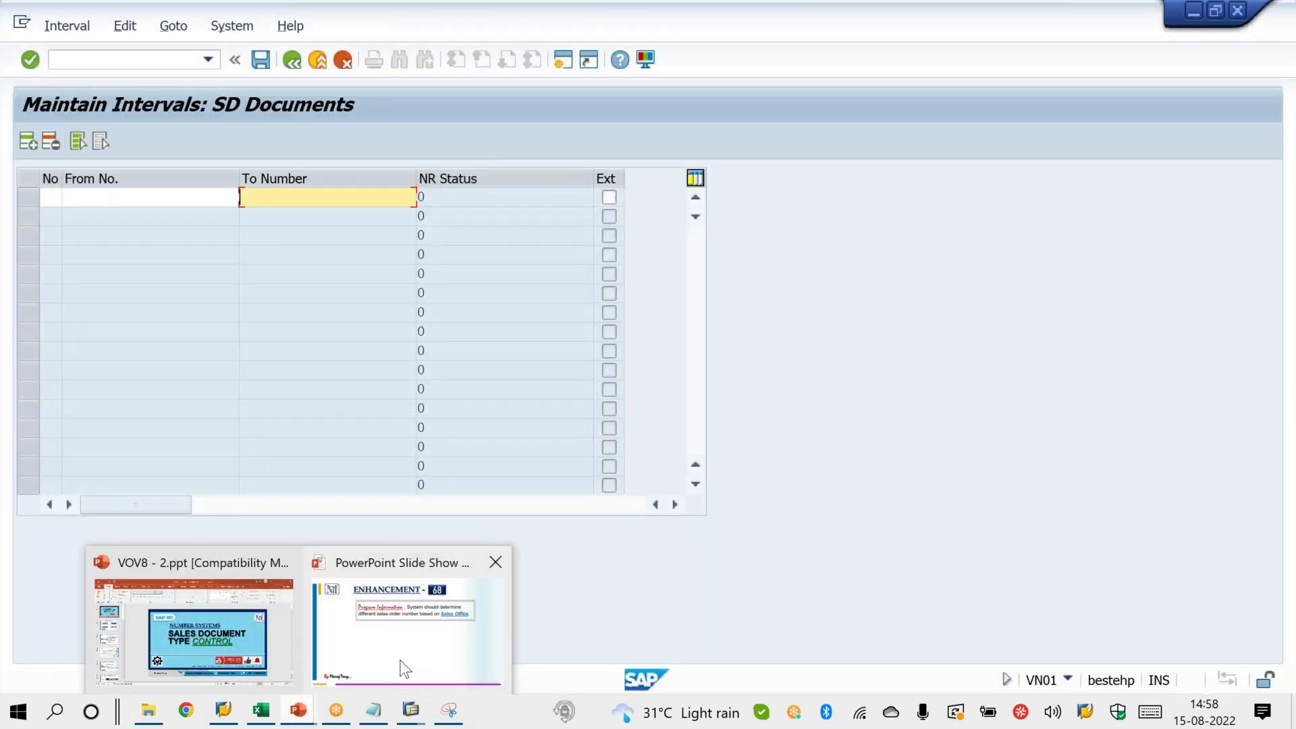
{"action": "left_click", "coordinate": [405, 669]}
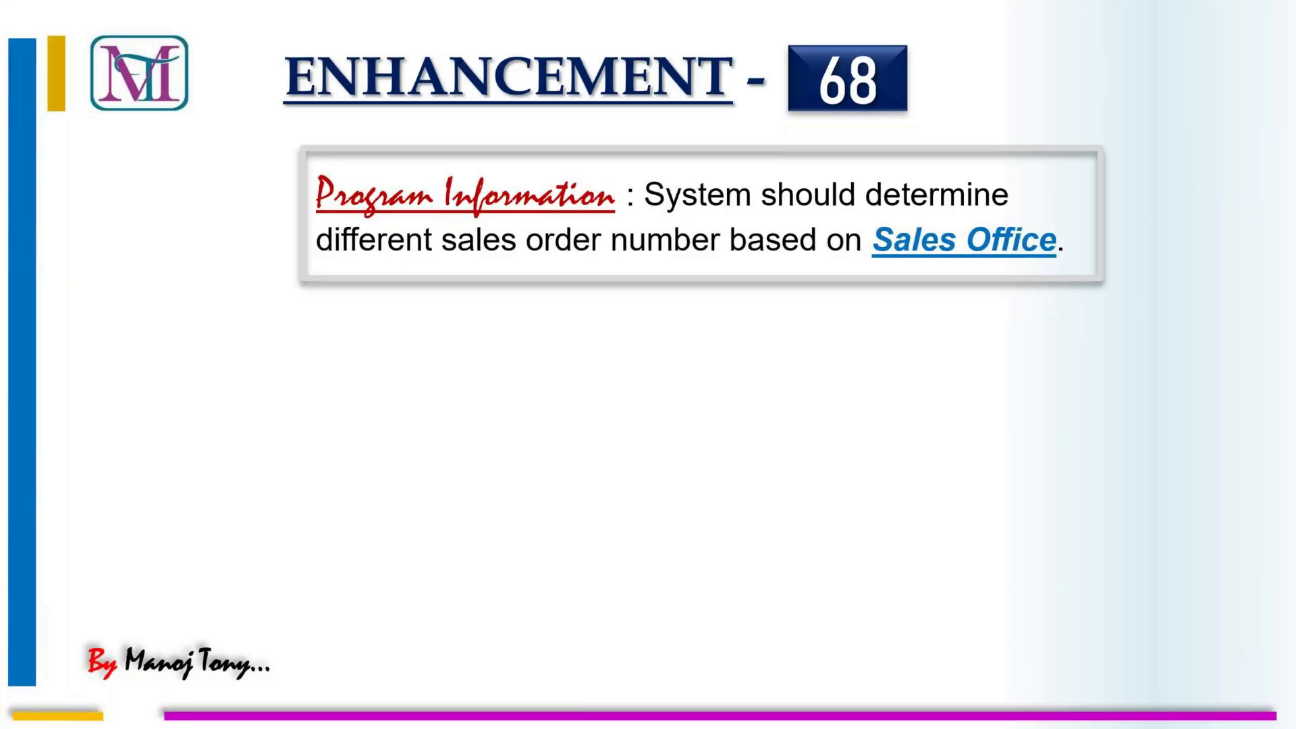
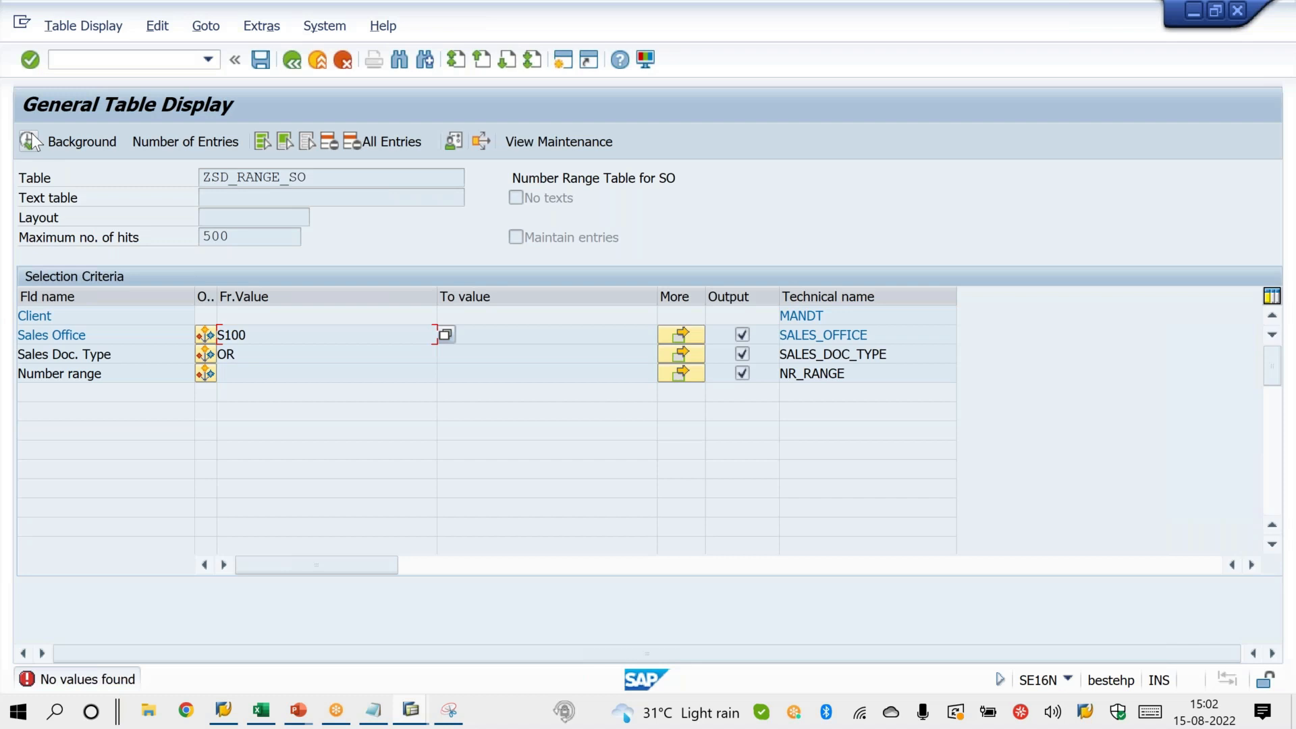
Circle and tick the table name ZSD_RANGE_SO with on-screen ink, write VOV8 with an underline, and clear the annotations.
{"action": "left_click", "coordinate": [838, 20]}
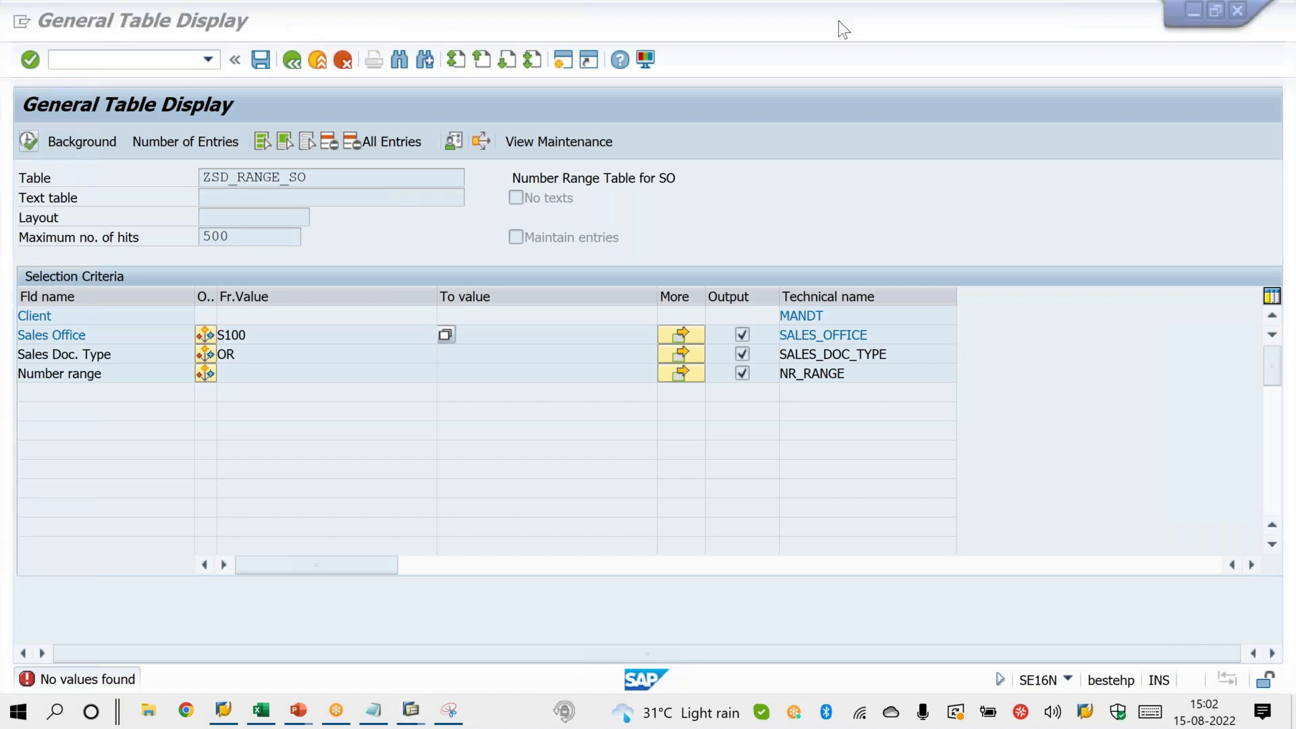
{"action": "left_click", "coordinate": [839, 58]}
{"action": "left_click_drag", "start_coordinate": [283, 129], "coordinate": [392, 161]}
{"action": "mouse_move", "coordinate": [808, 206]}
{"action": "left_mouse_down"}
{"action": "mouse_move", "coordinate": [896, 180]}
{"action": "mouse_move", "coordinate": [919, 200]}
{"action": "left_mouse_up"}
{"action": "left_click_drag", "start_coordinate": [855, 250], "coordinate": [921, 198]}
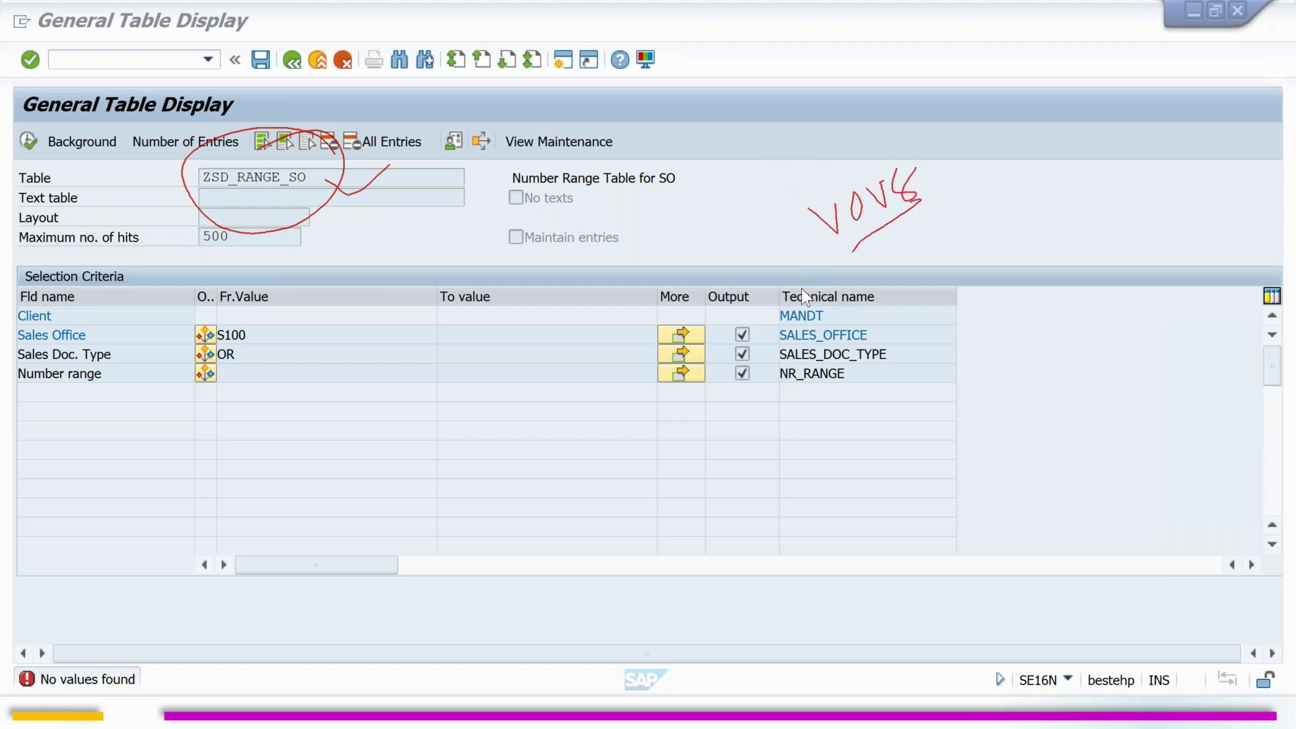
{"action": "key", "text": "Escape"}
Select the table name ZSD_RANGE_SO and go to transaction SM30 with the command /NSM30.
{"action": "key", "text": "F3"}
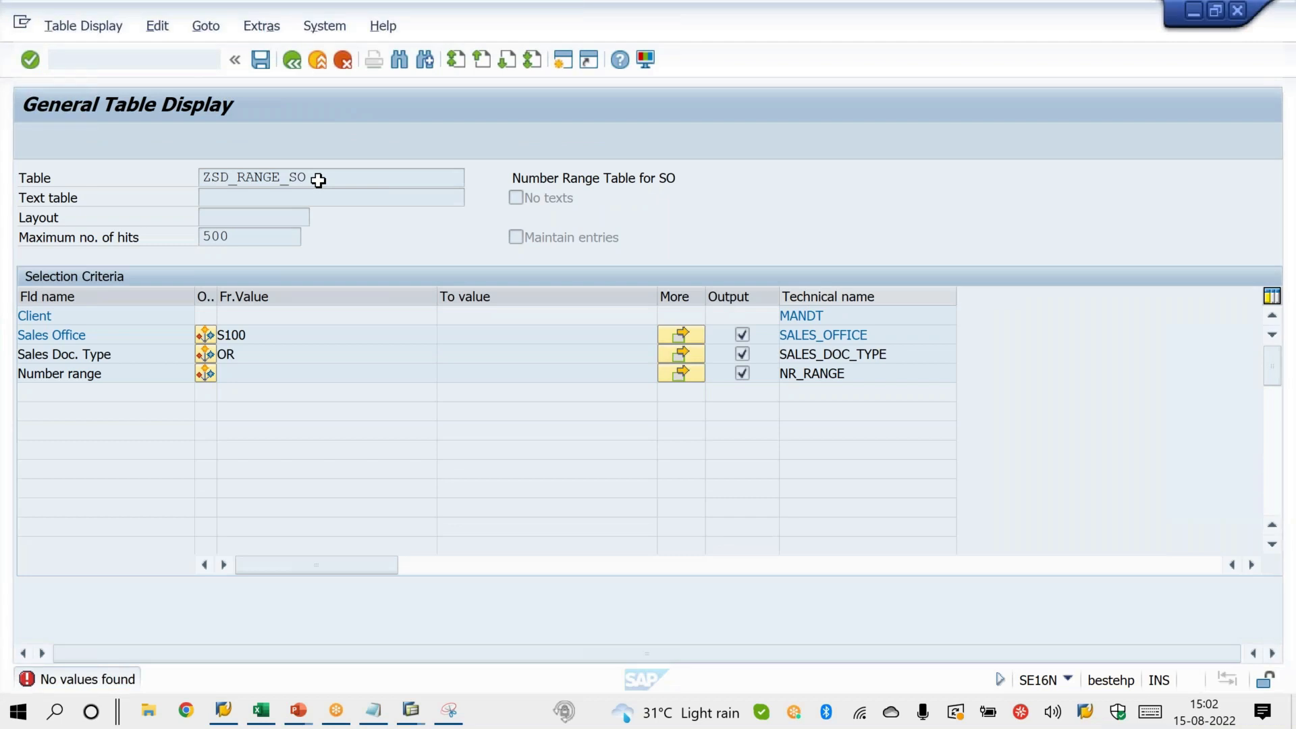
{"action": "left_click_drag", "start_coordinate": [462, 178], "coordinate": [179, 174]}
{"action": "key", "text": "Return"}
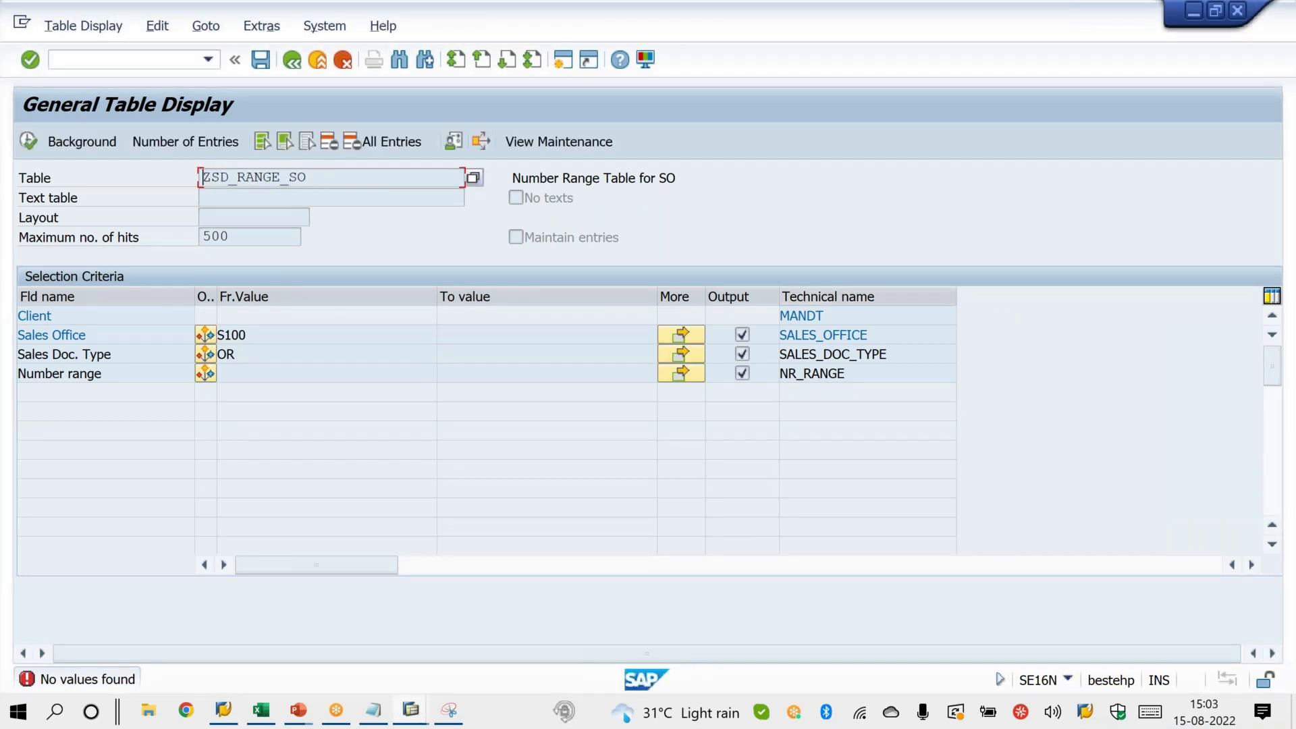
{"action": "left_click", "coordinate": [145, 59]}
{"action": "type", "text": "/NSM30"}
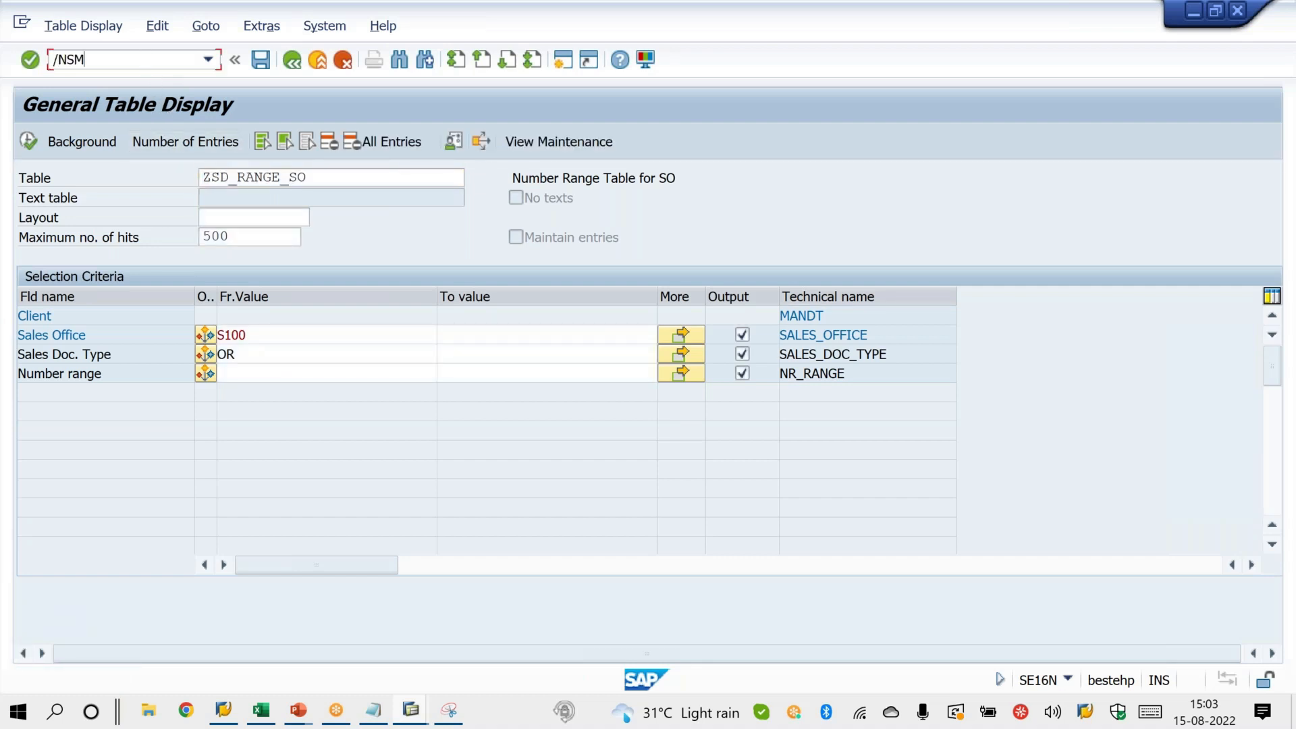
{"action": "key", "text": "Return"}
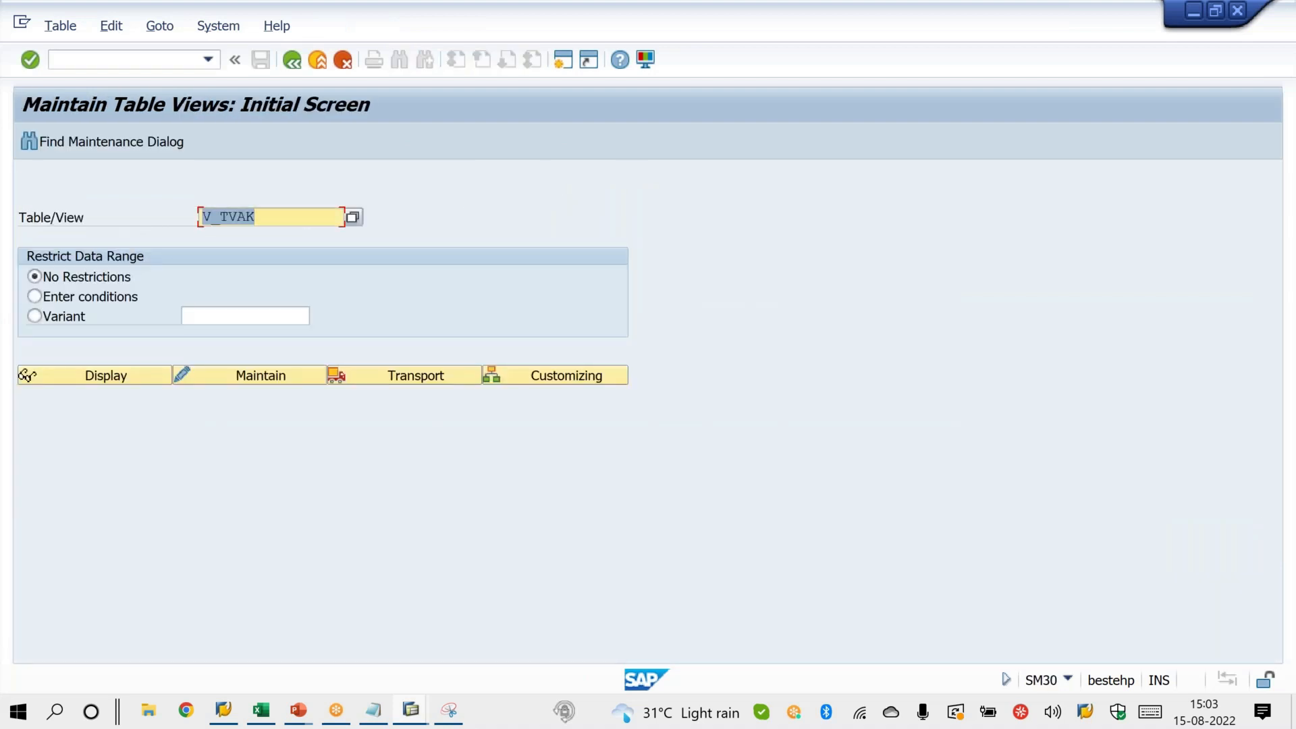
Replace the table/view name with ZSD_RANGE_SO and open the table for maintenance.
{"action": "key", "text": "BackSpace"}
{"action": "key", "text": "Down"}
{"action": "key", "text": "Down"}
{"action": "key", "text": "Return"}
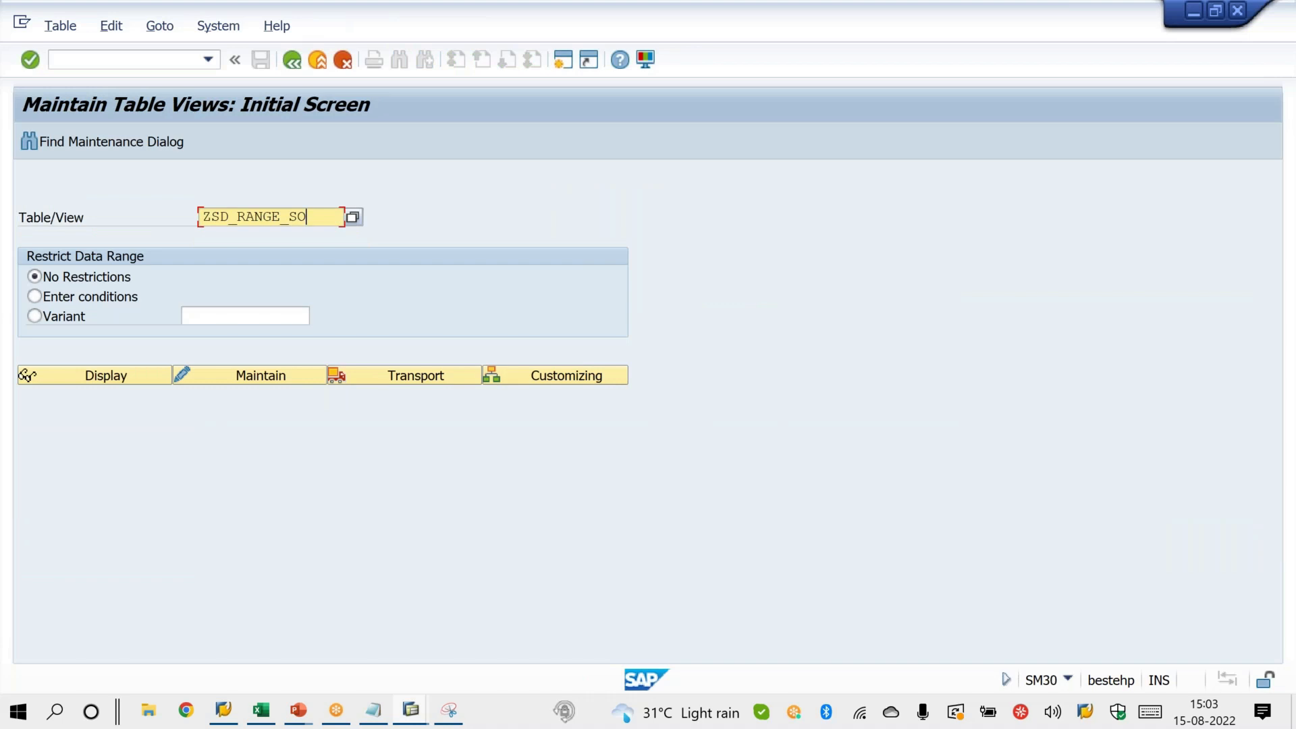
{"action": "left_click", "coordinate": [245, 375]}
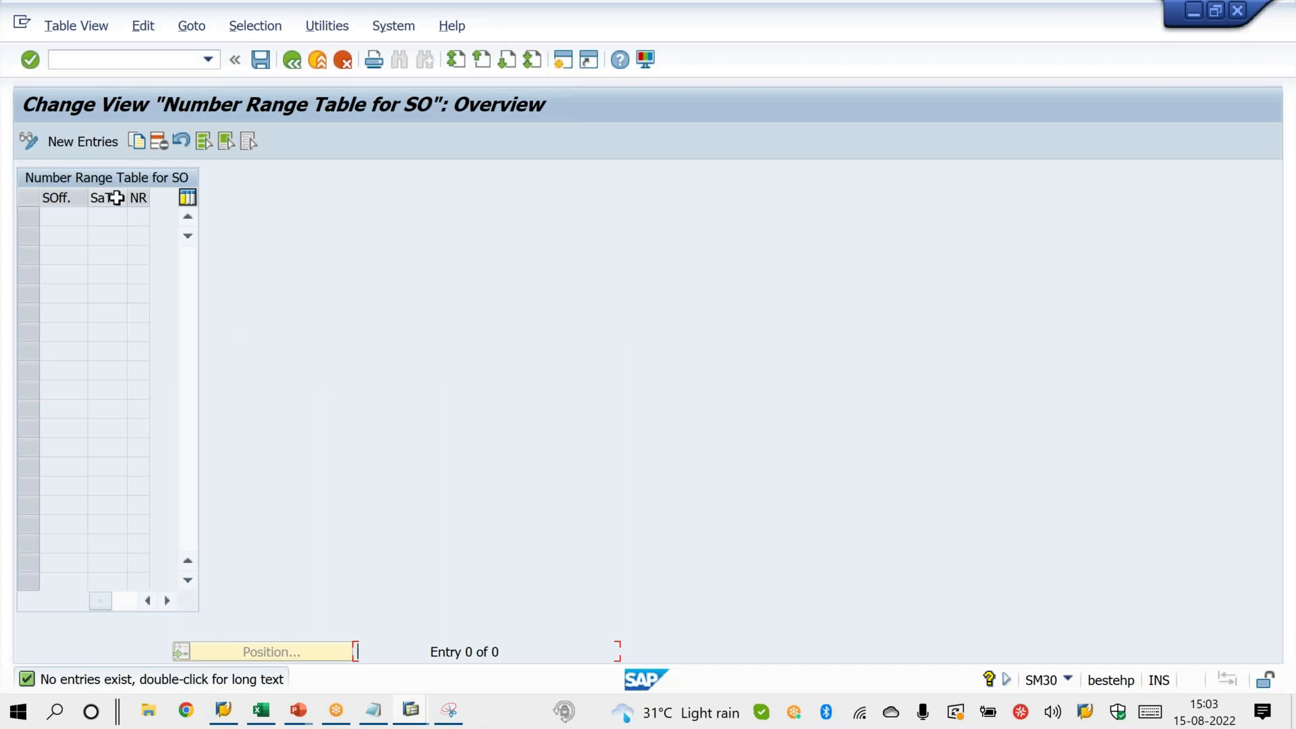
Create a new entry in the number range table with sales office S100 and sales document type YOR.
{"action": "left_click", "coordinate": [83, 141]}
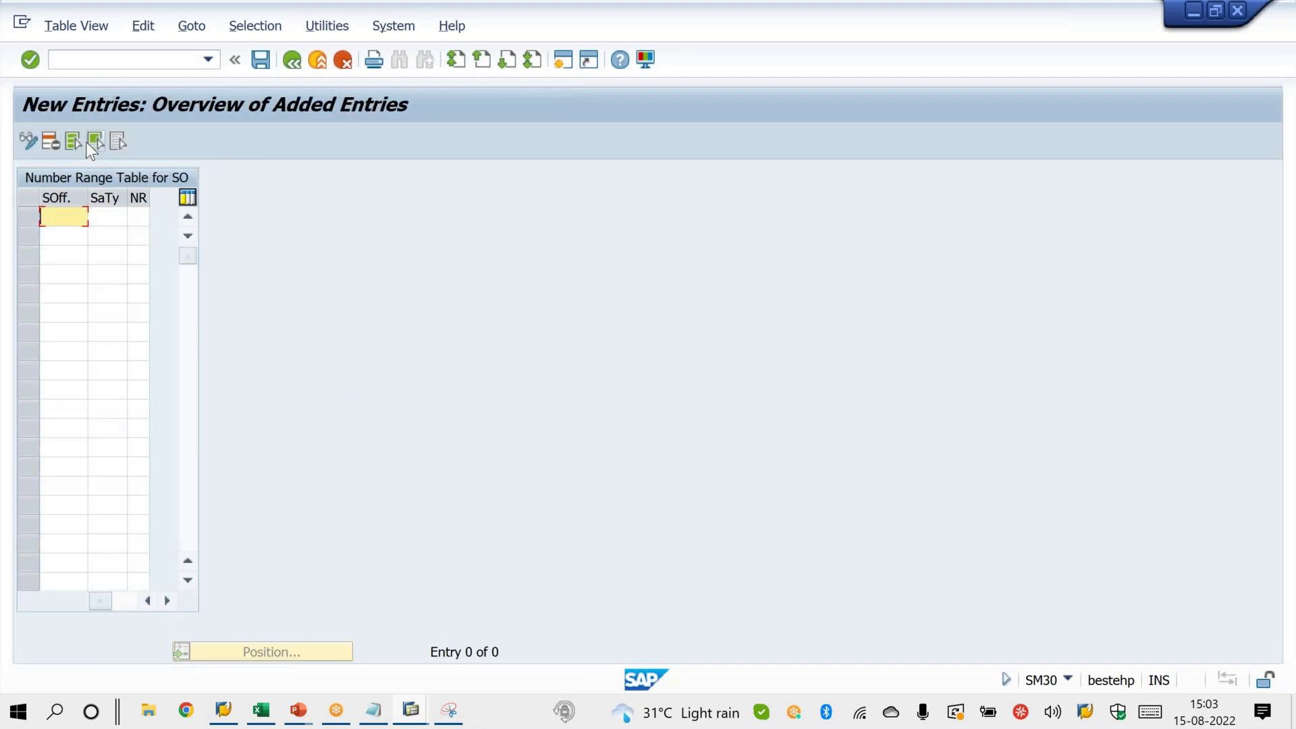
{"action": "type", "text": "S100"}
{"action": "key", "text": "Tab"}
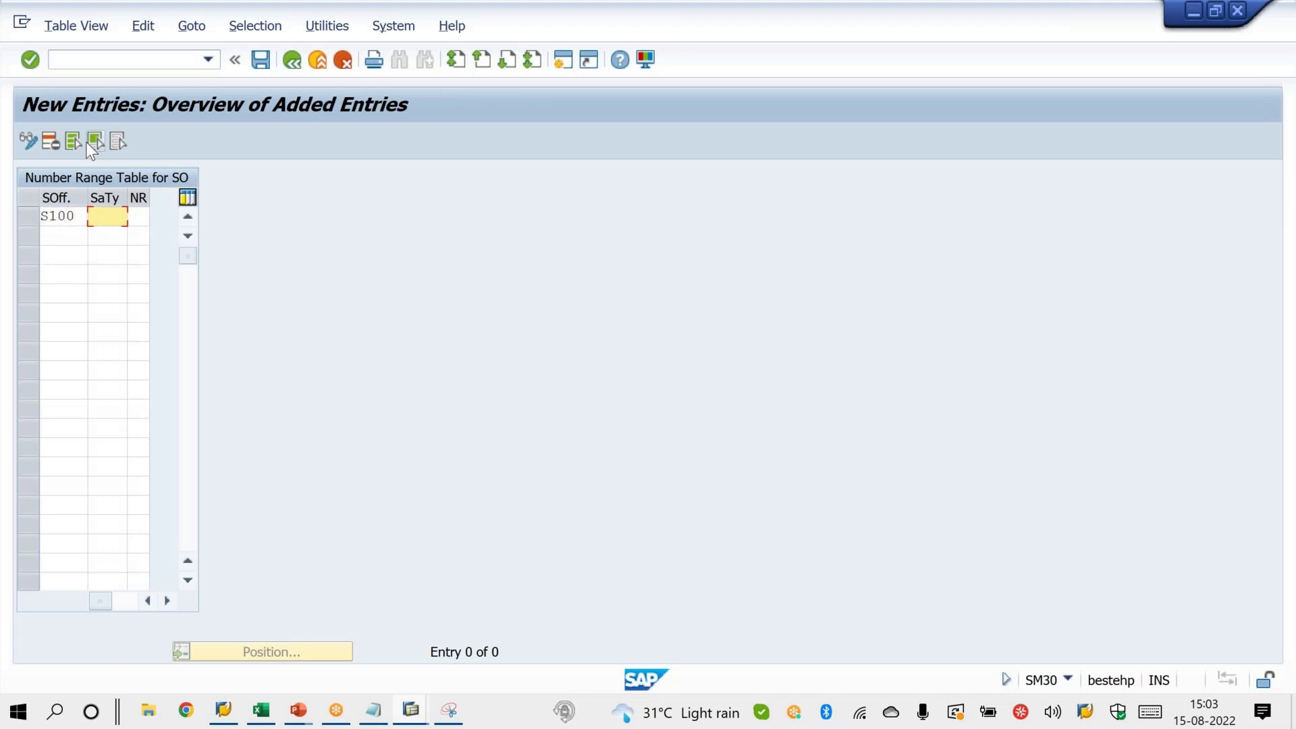
{"action": "type", "text": "YOR"}
Check the number ranges planned for each sales office on the Enhancement 68 slide, and return to the new table entry.
{"action": "mouse_move", "coordinate": [298, 710]}
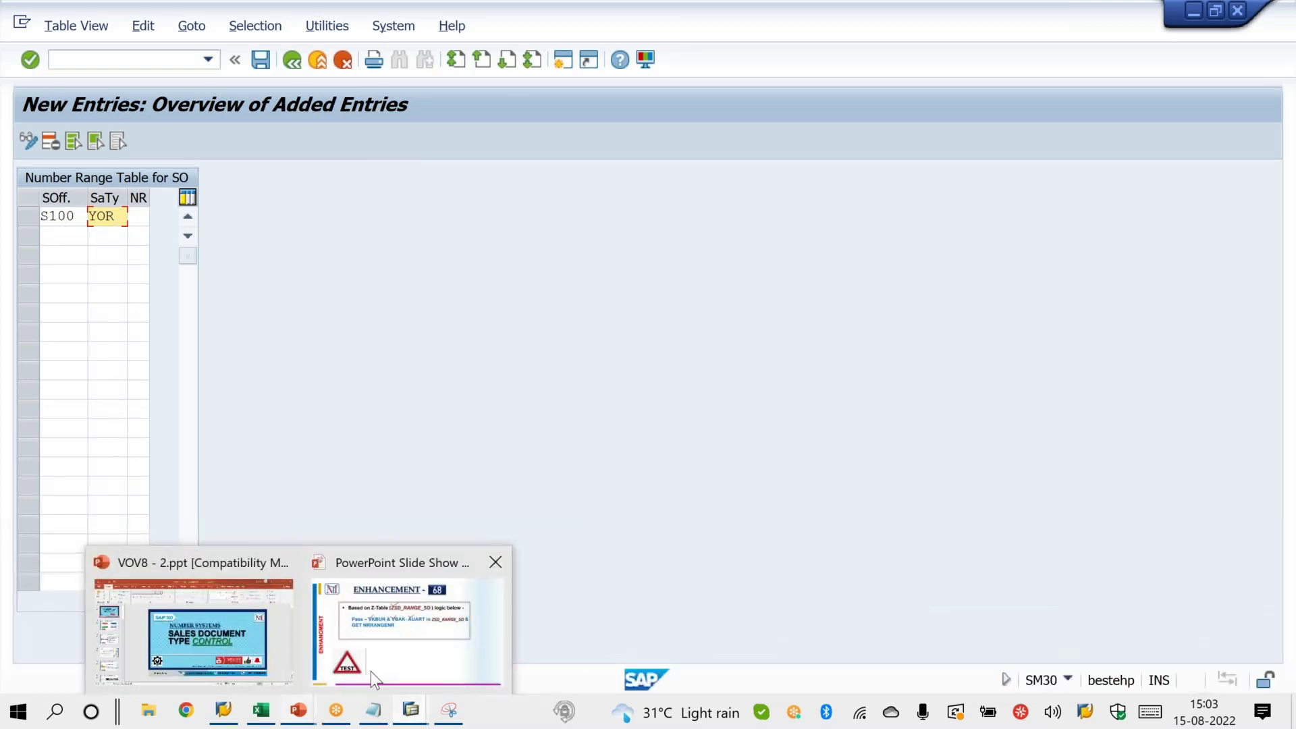
{"action": "left_click", "coordinate": [371, 671]}
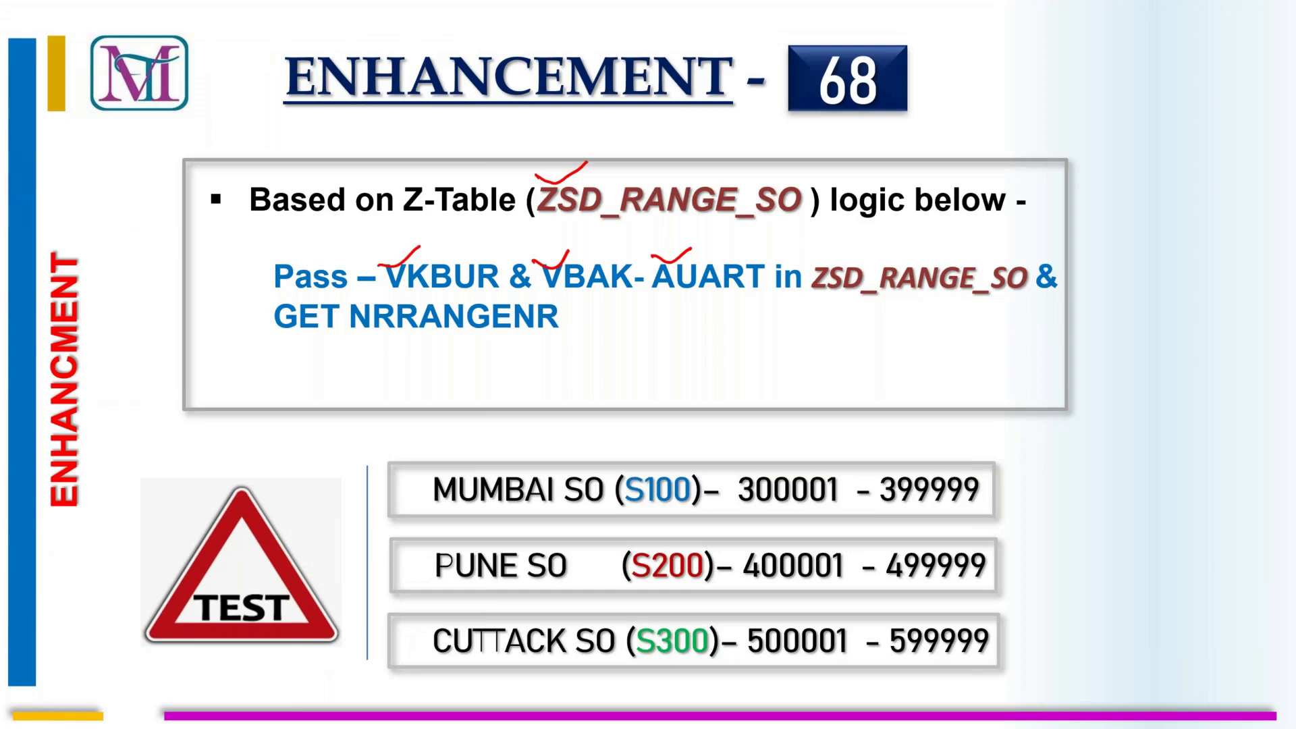
{"action": "key", "text": "alt+Tab"}
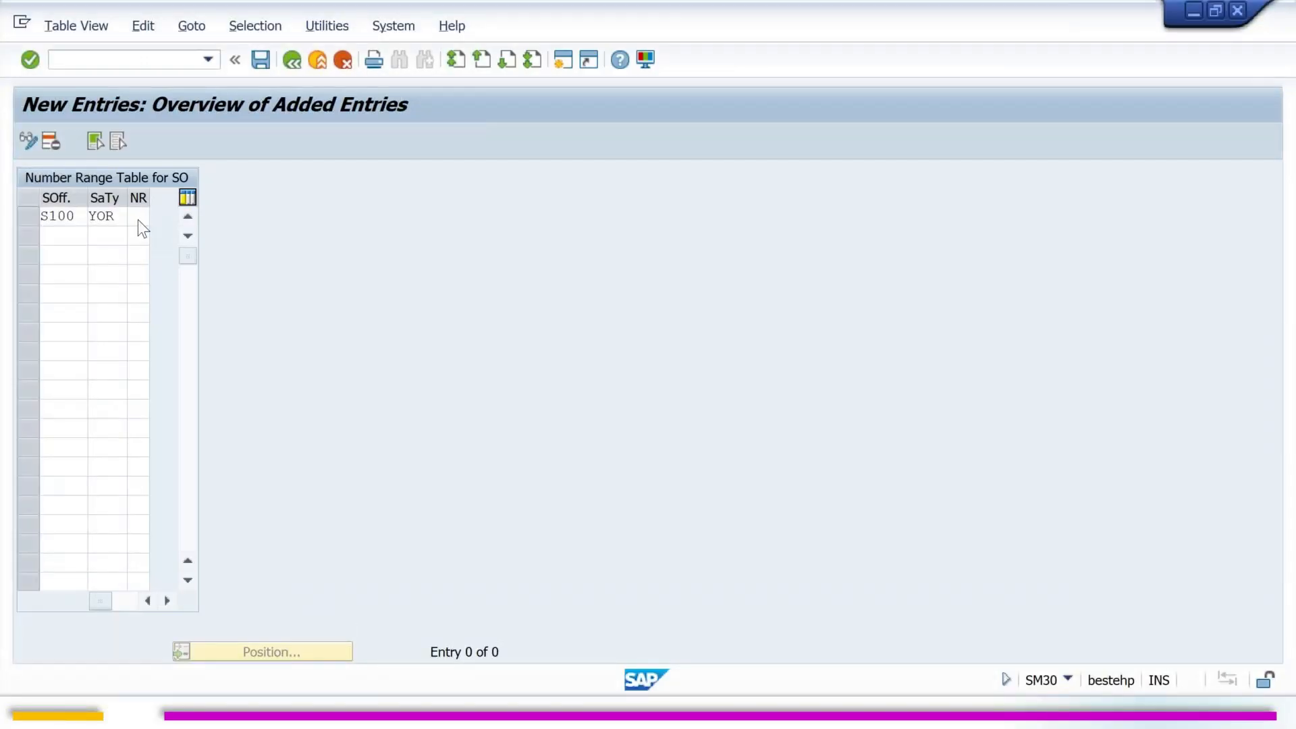
Run transaction VN01 in the SAP Easy Access session and open the SD document intervals for changing.
{"action": "left_click", "coordinate": [412, 713]}
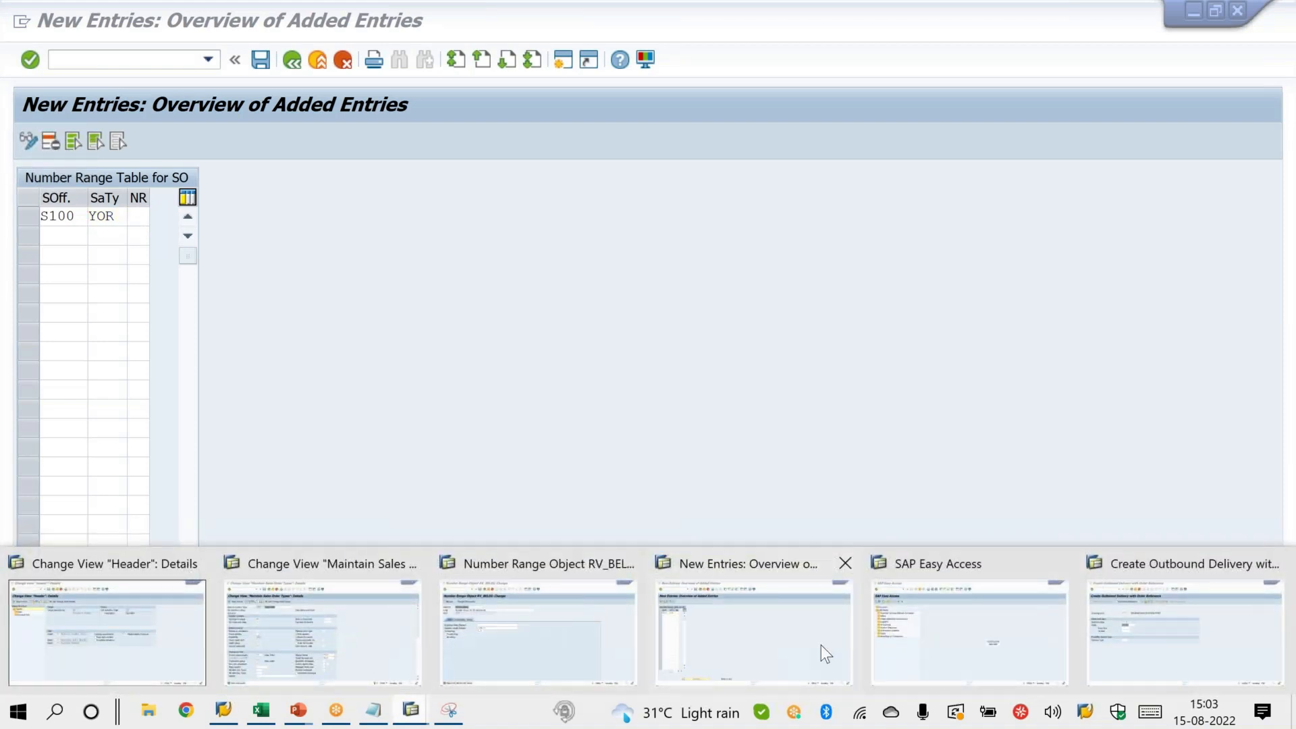
{"action": "left_click", "coordinate": [927, 650]}
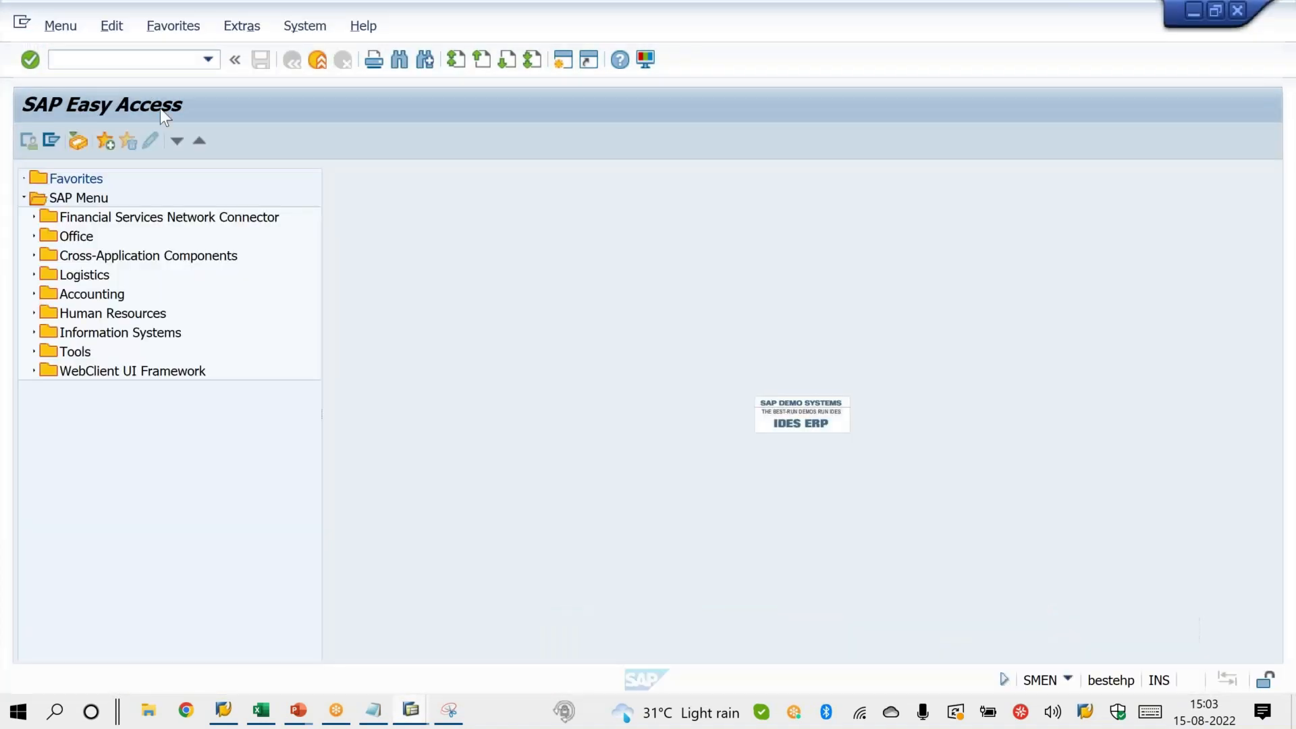
{"action": "left_click", "coordinate": [124, 57]}
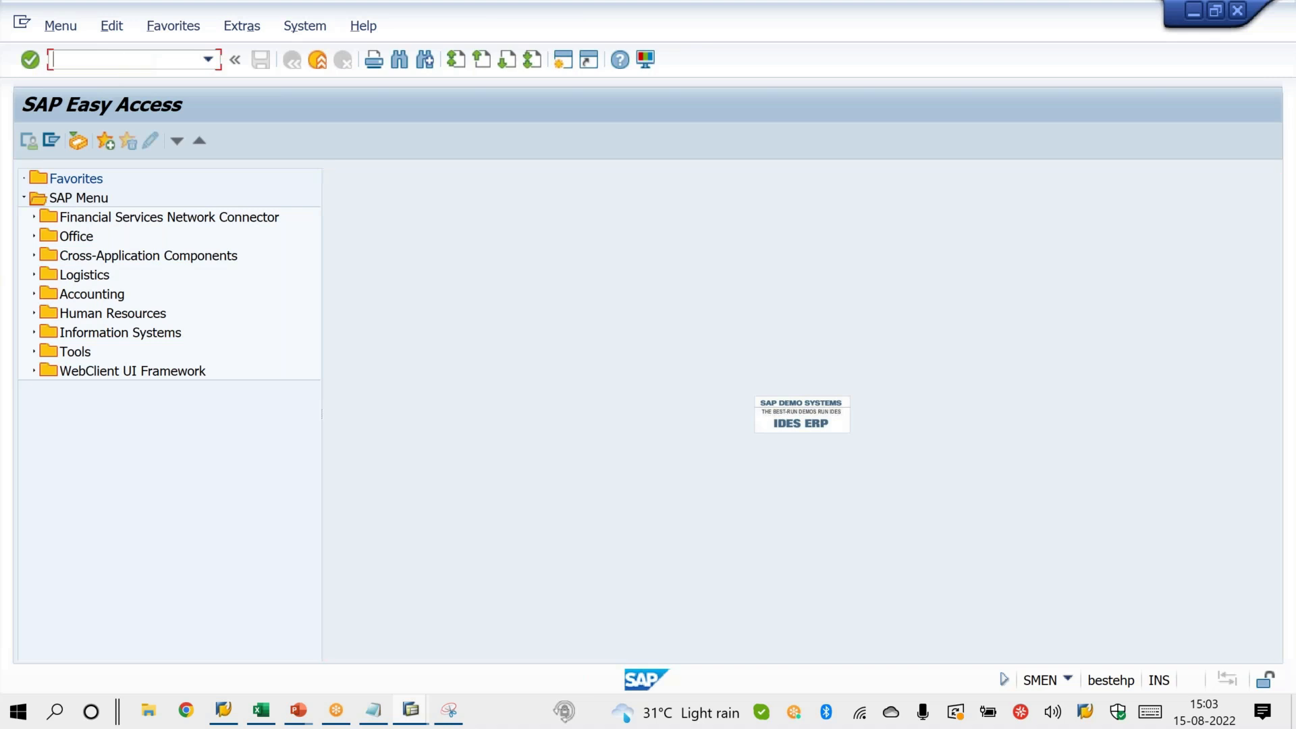
{"action": "type", "text": "VN01"}
{"action": "key", "text": "Return"}
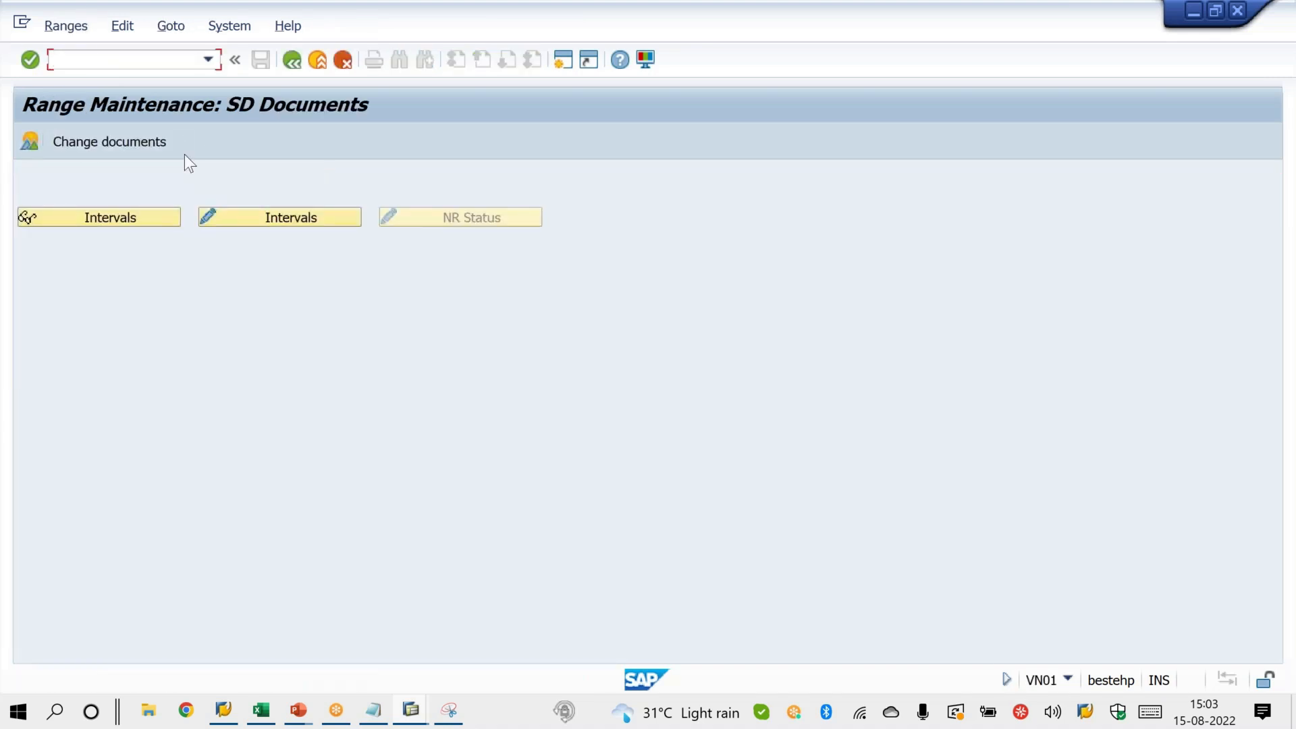
{"action": "left_click", "coordinate": [264, 215]}
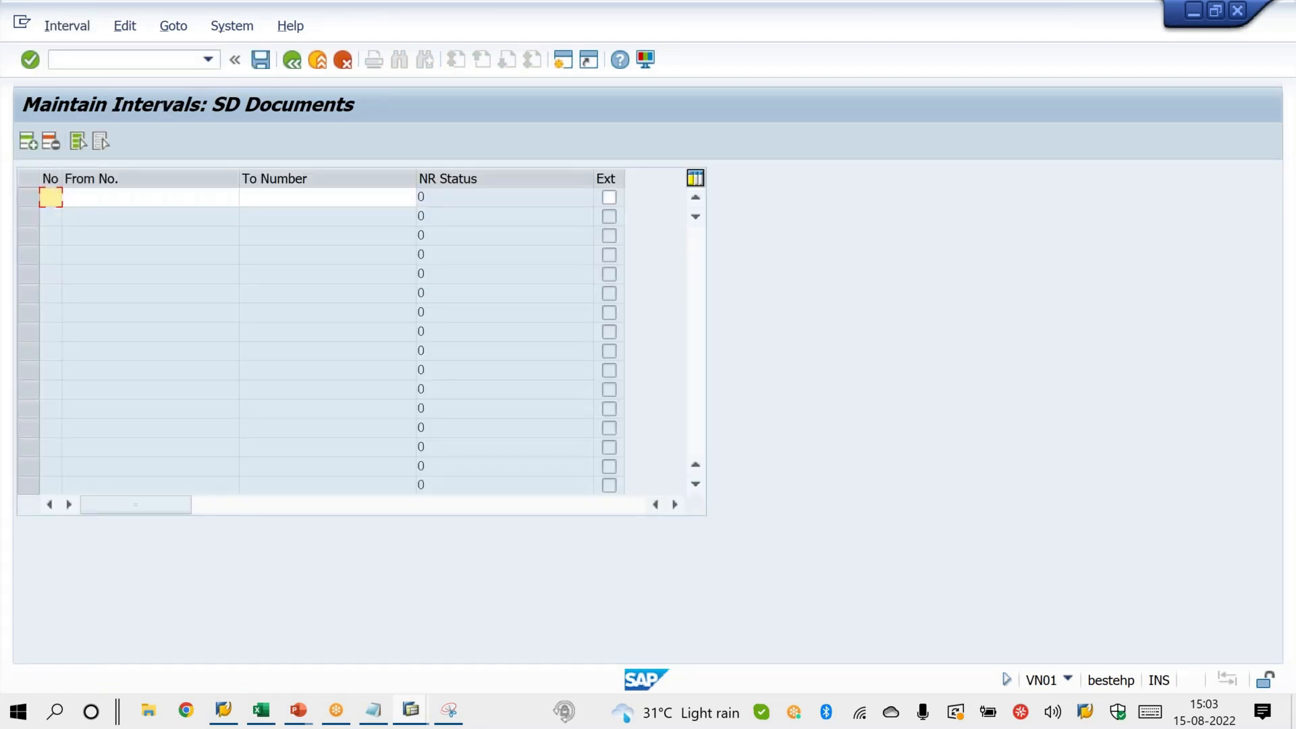
Enter number range interval M1 running from 300001 to 399999.
{"action": "type", "text": "M1"}
{"action": "key", "text": "Tab"}
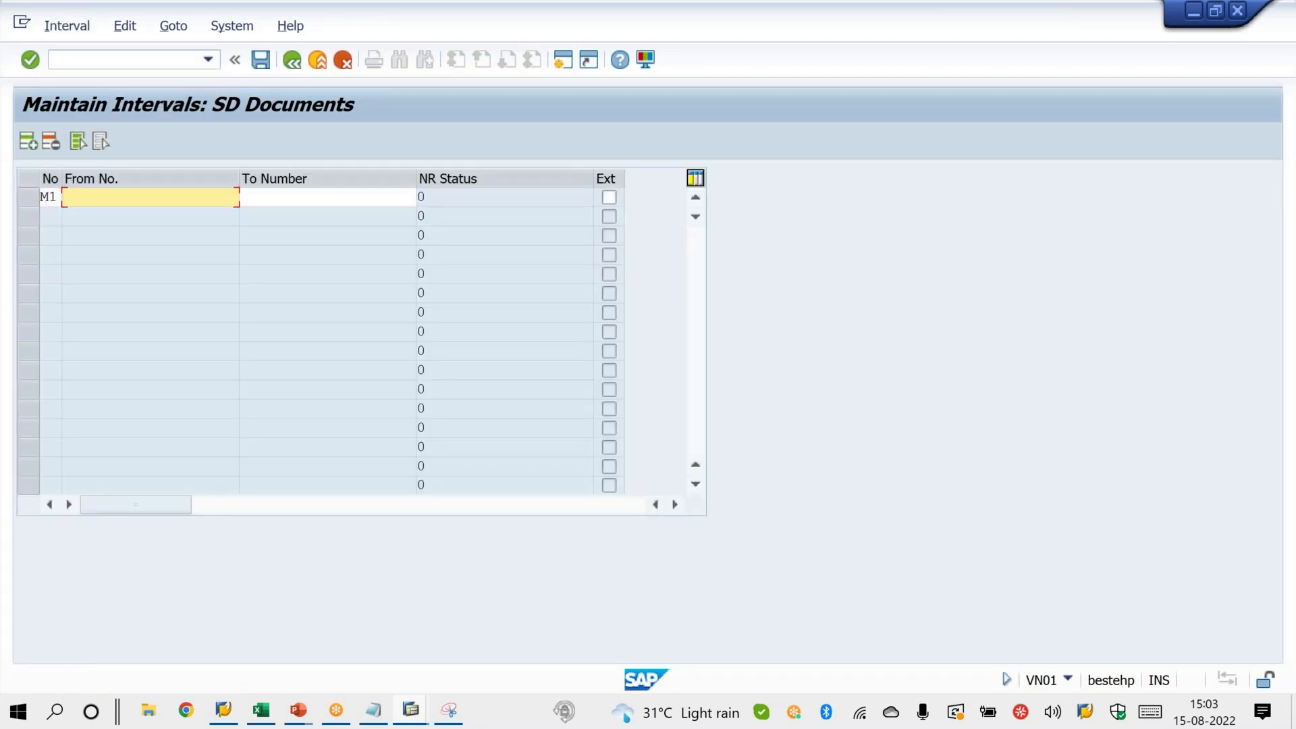
{"action": "type", "text": "300001"}
{"action": "key", "text": "Tab"}
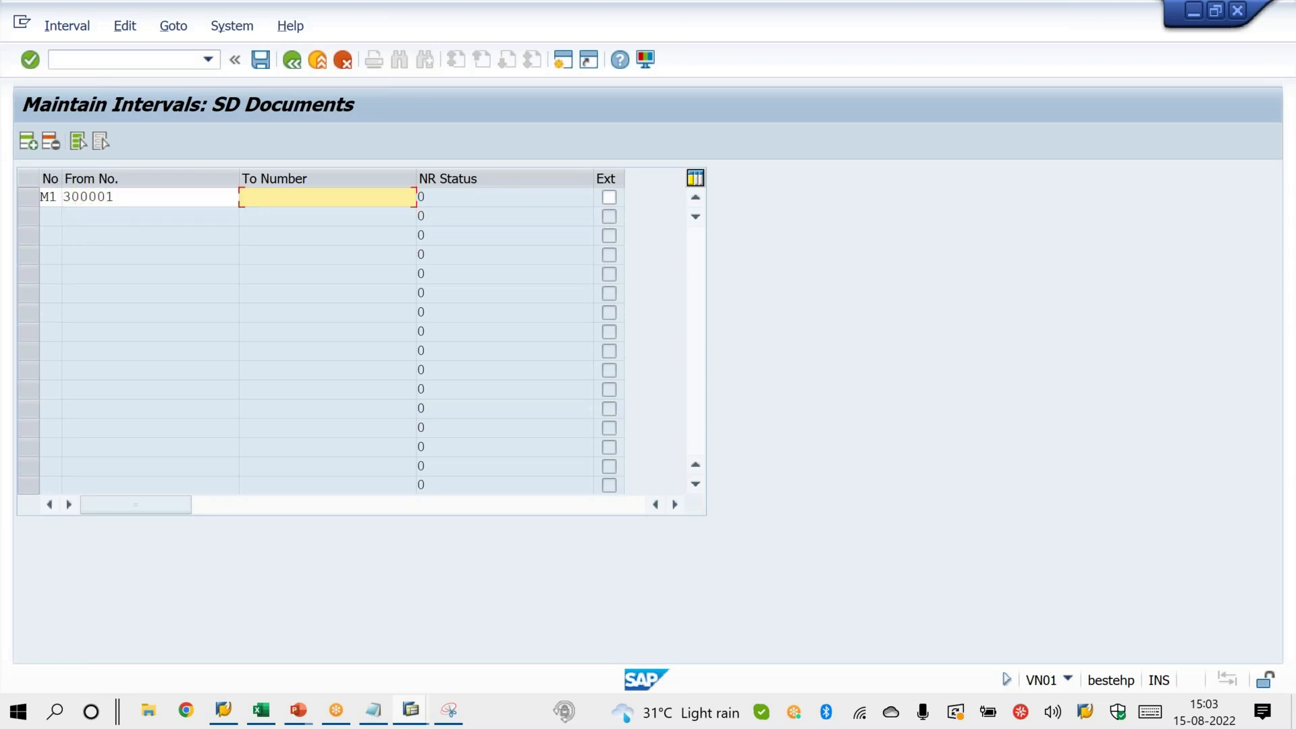
{"action": "type", "text": "399999"}
{"action": "key", "text": "Return"}
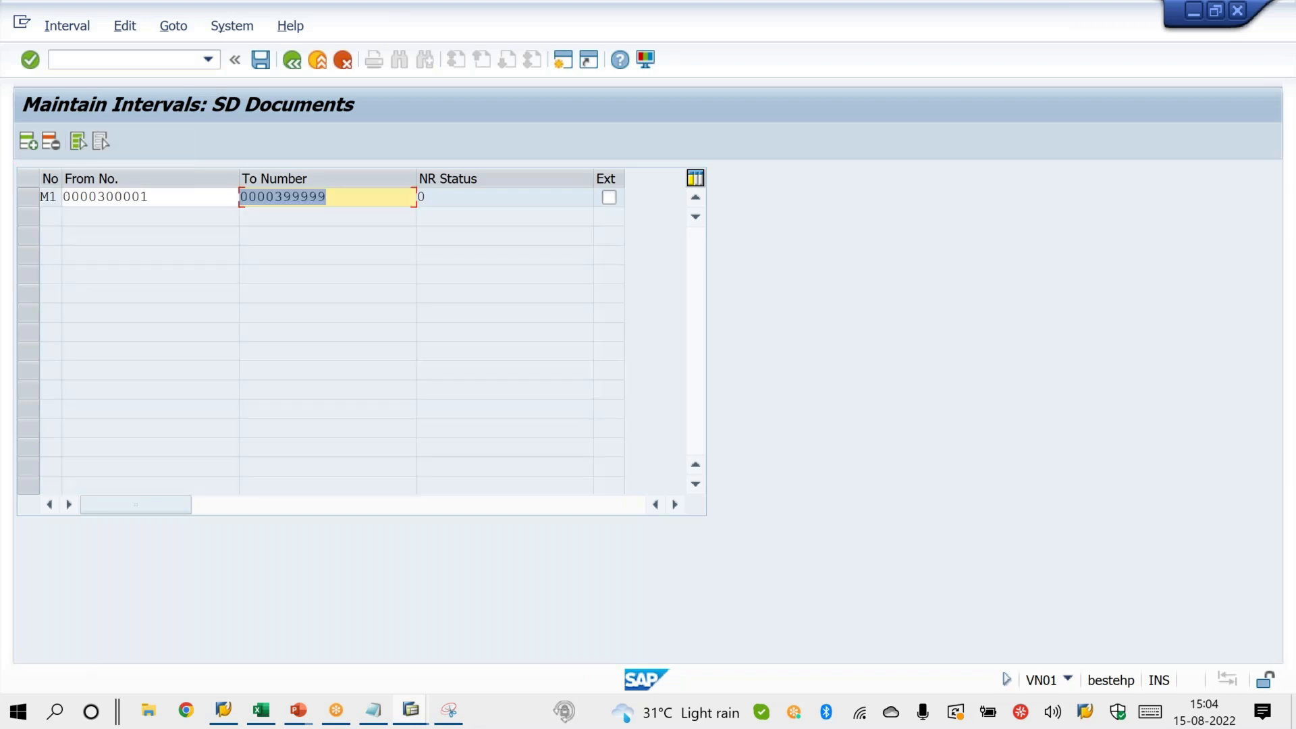
Add number range interval M2 running from 400001 to 499999.
{"action": "left_click", "coordinate": [34, 143]}
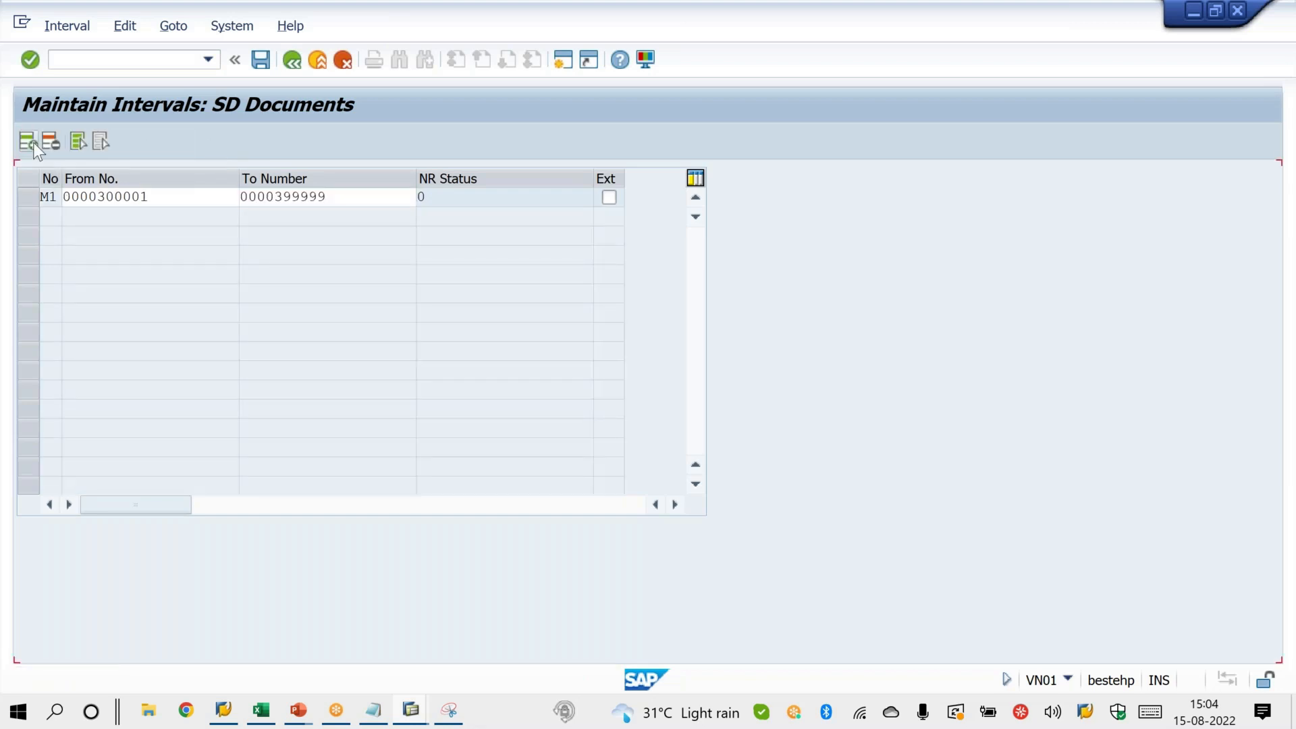
{"action": "type", "text": "2"}
{"action": "key", "text": "Tab"}
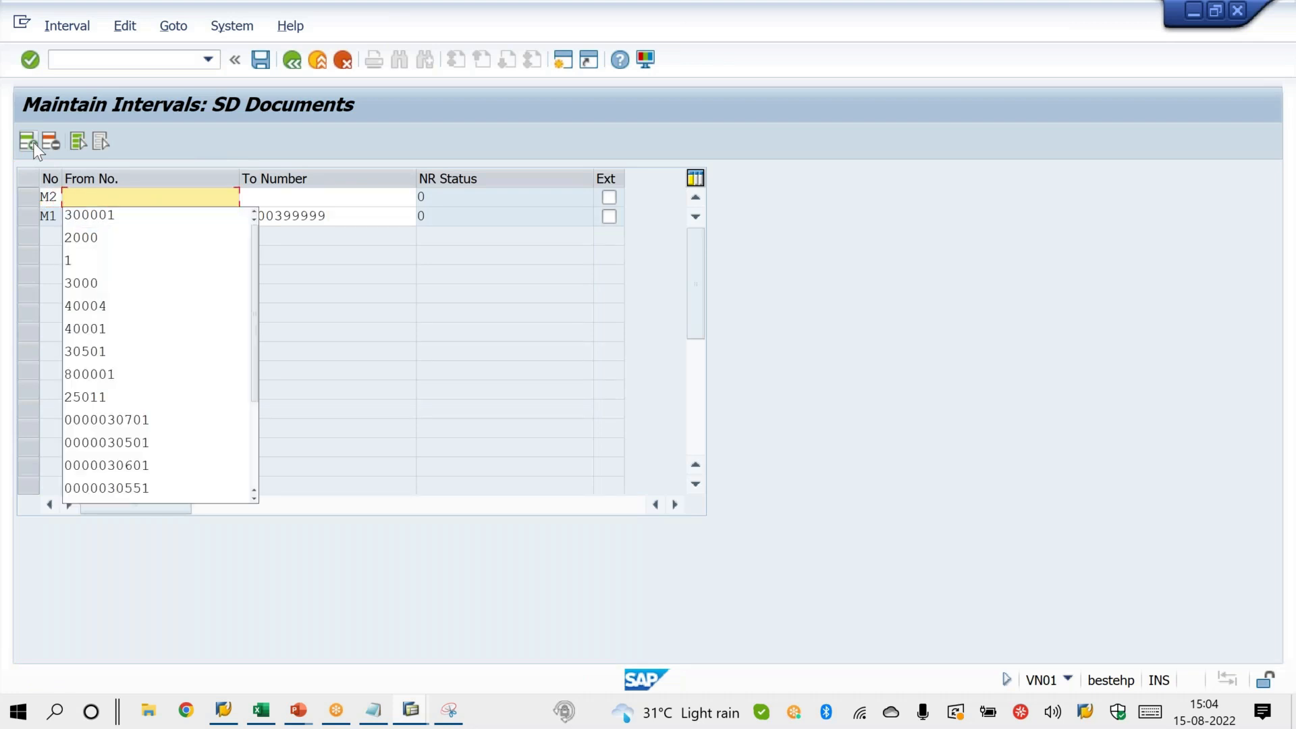
{"action": "type", "text": "400001"}
{"action": "key", "text": "Tab"}
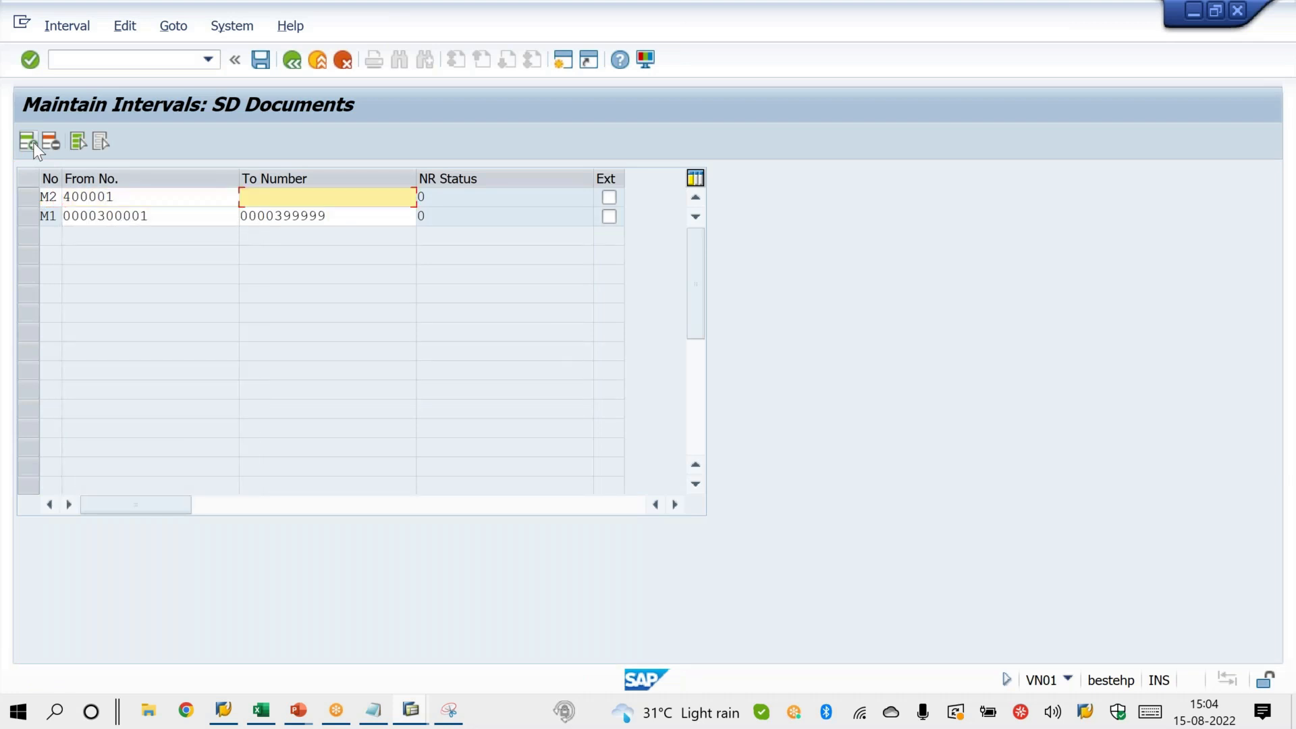
{"action": "type", "text": "499999"}
{"action": "key", "text": "Return"}
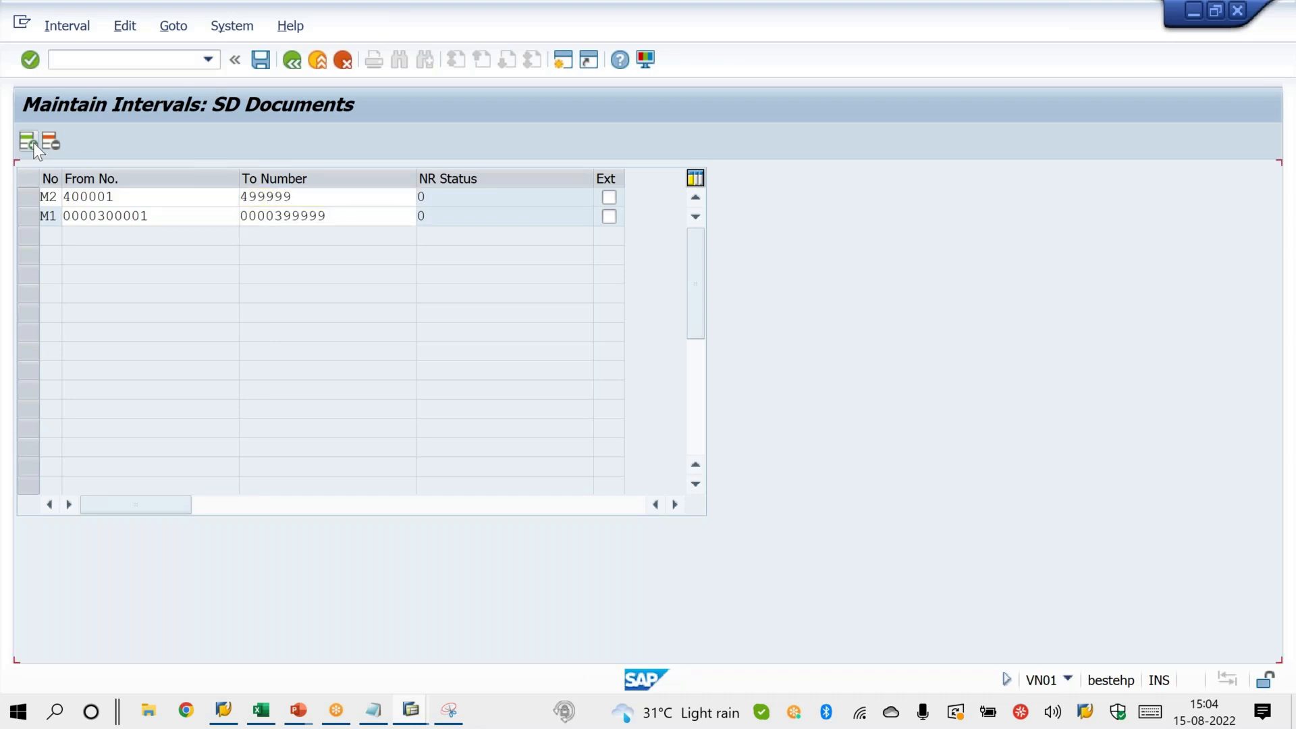
Add number range interval M3 running from 500001 to 599999, and save the SD document intervals.
{"action": "left_click", "coordinate": [30, 142]}
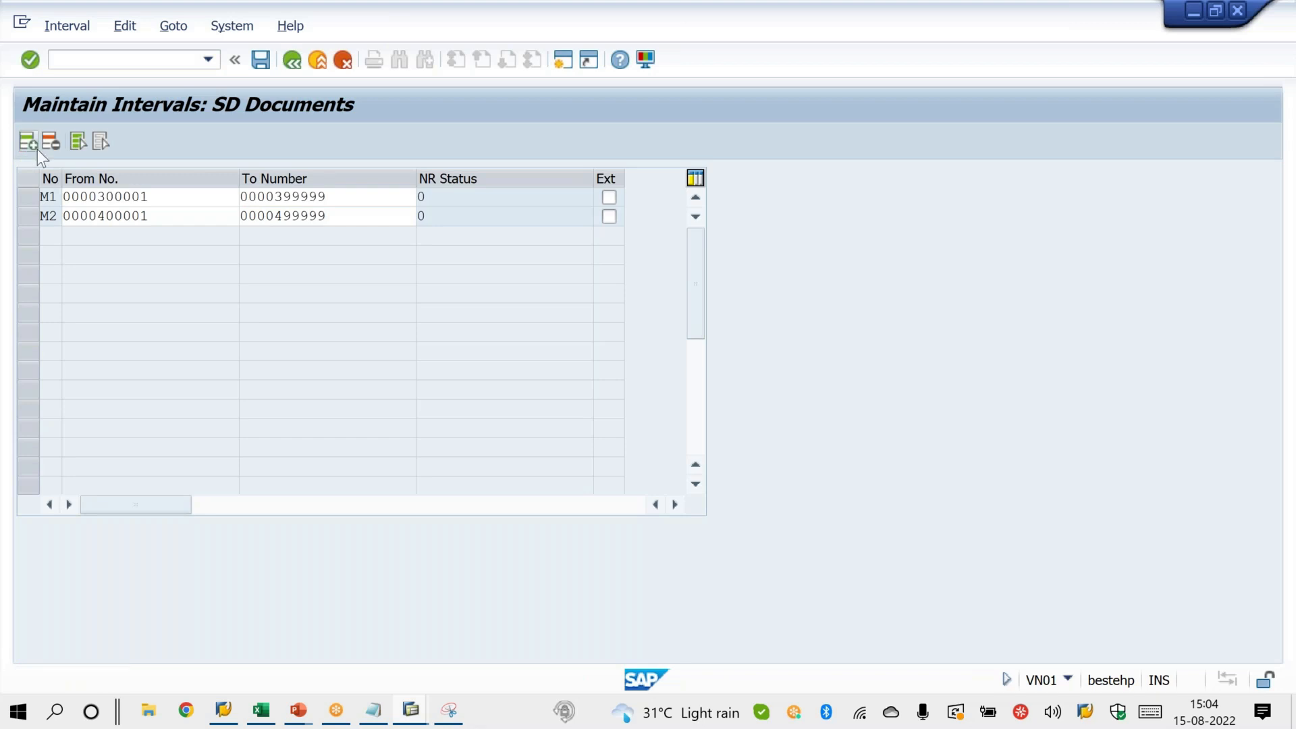
{"action": "type", "text": "M3"}
{"action": "key", "text": "Tab"}
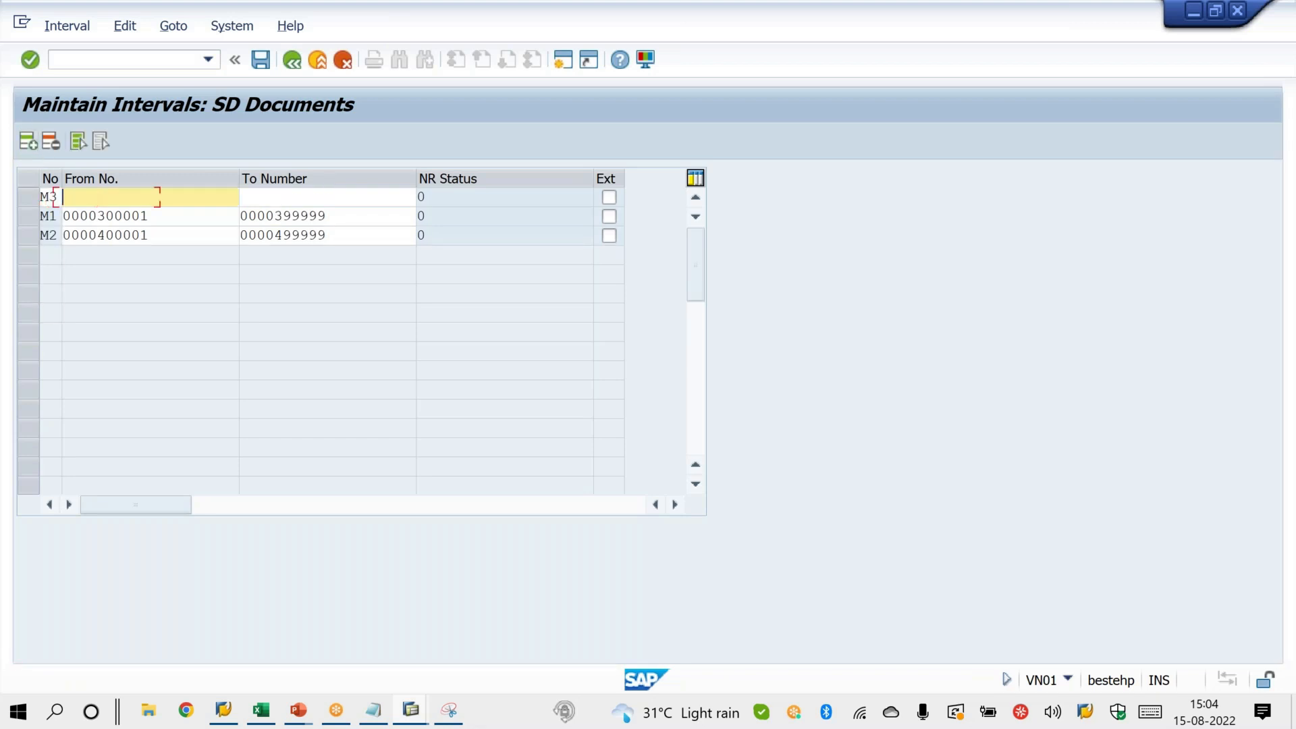
{"action": "type", "text": "500001"}
{"action": "key", "text": "Tab"}
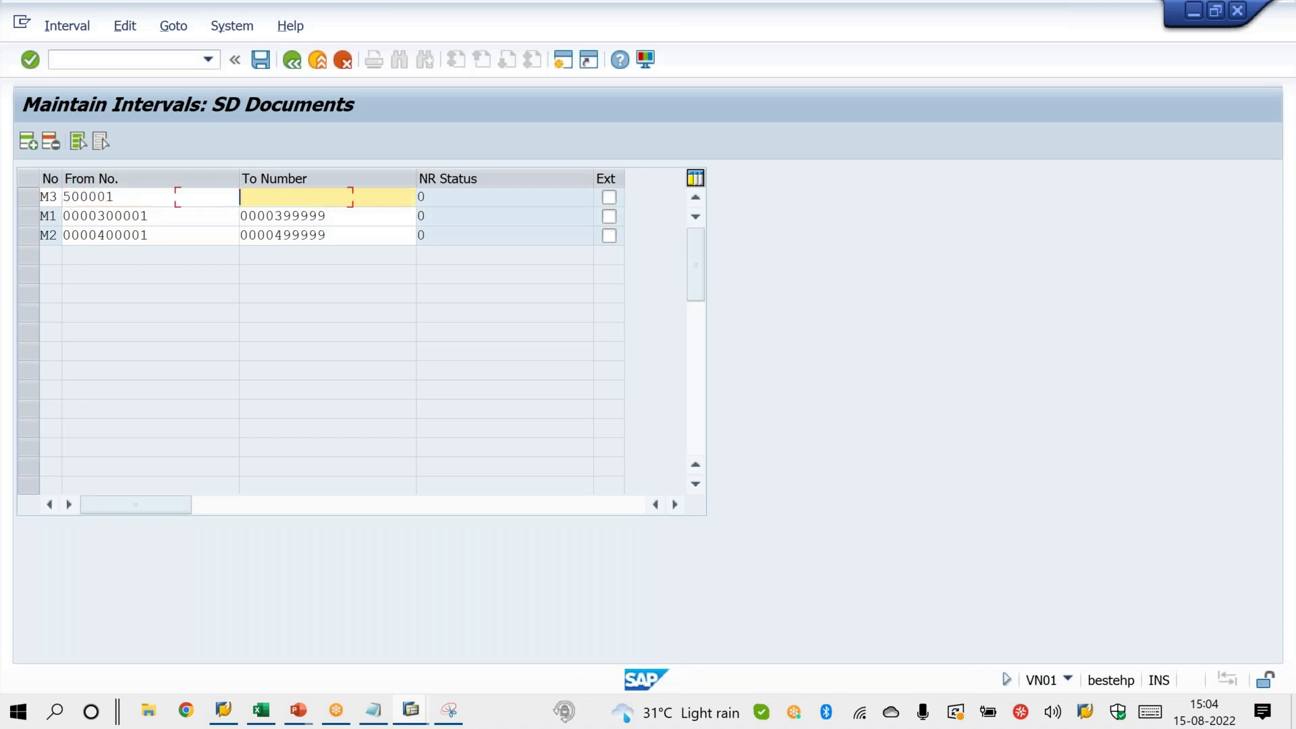
{"action": "type", "text": "599999"}
{"action": "key", "text": "Return"}
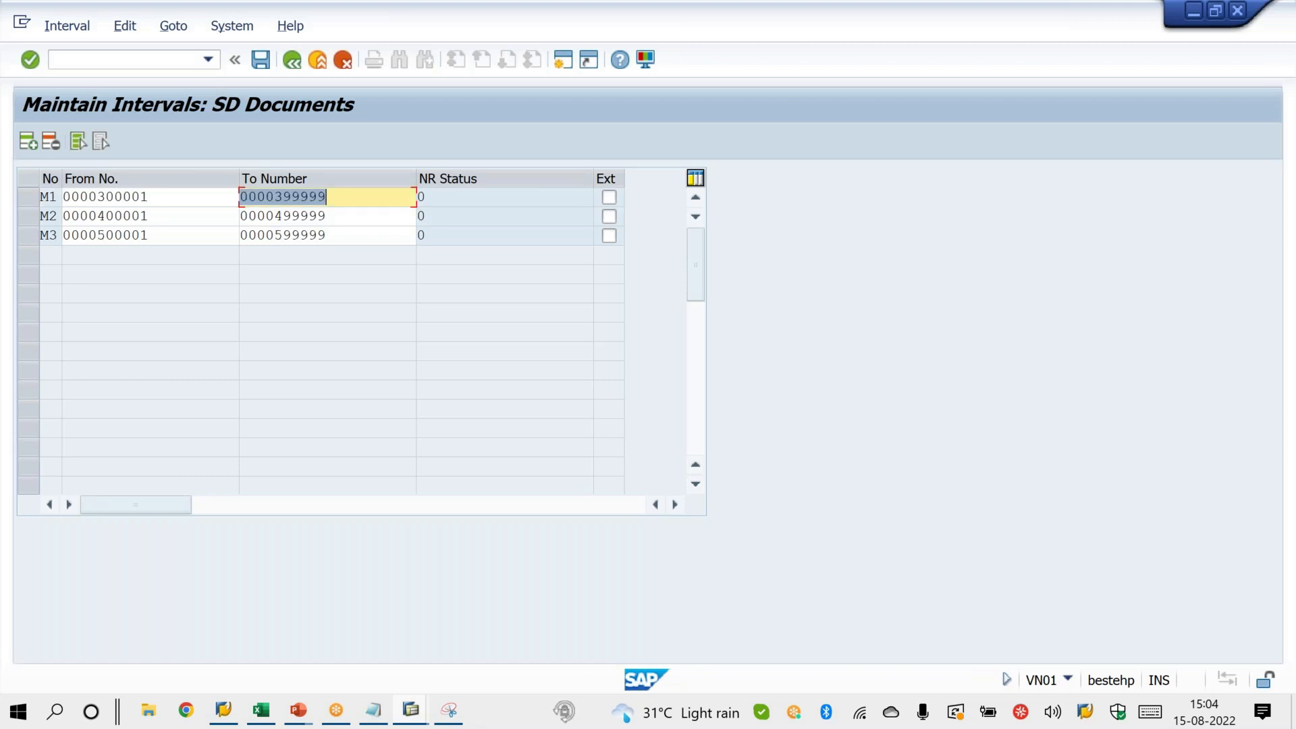
{"action": "key", "text": "ctrl+s"}
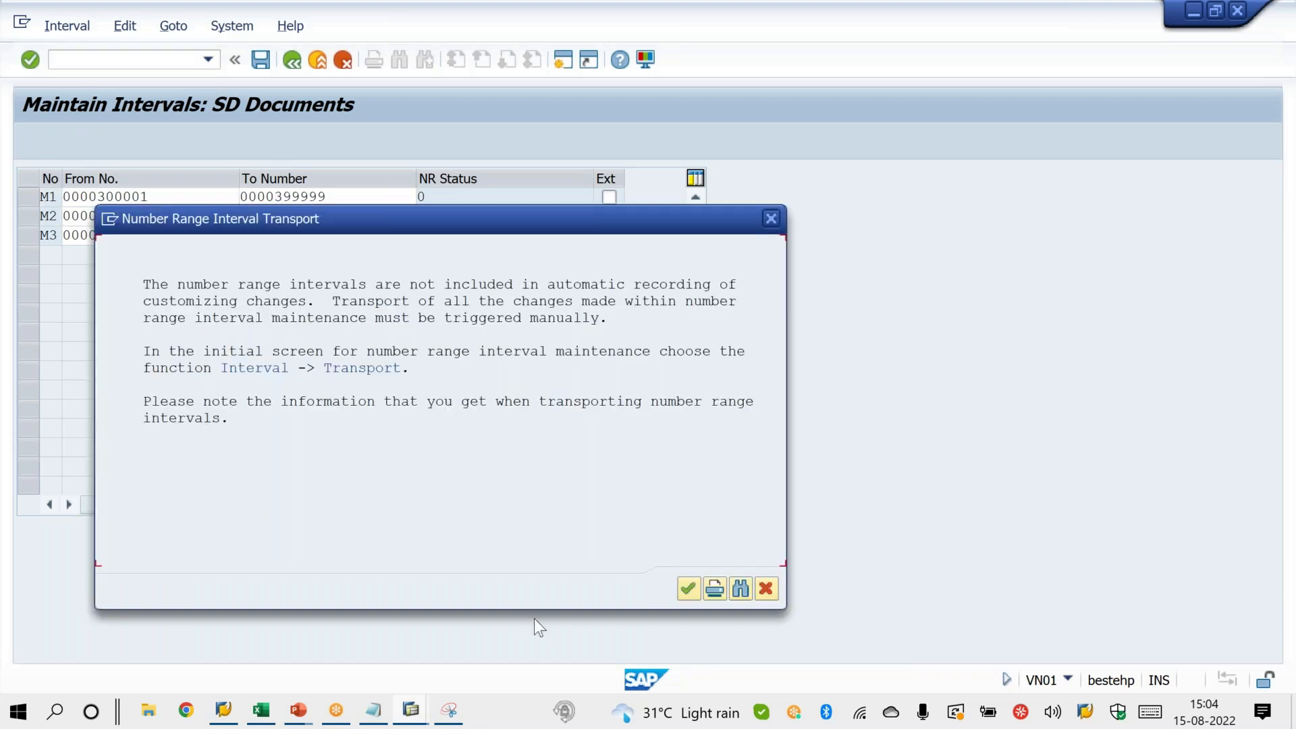
{"action": "left_click", "coordinate": [688, 586]}
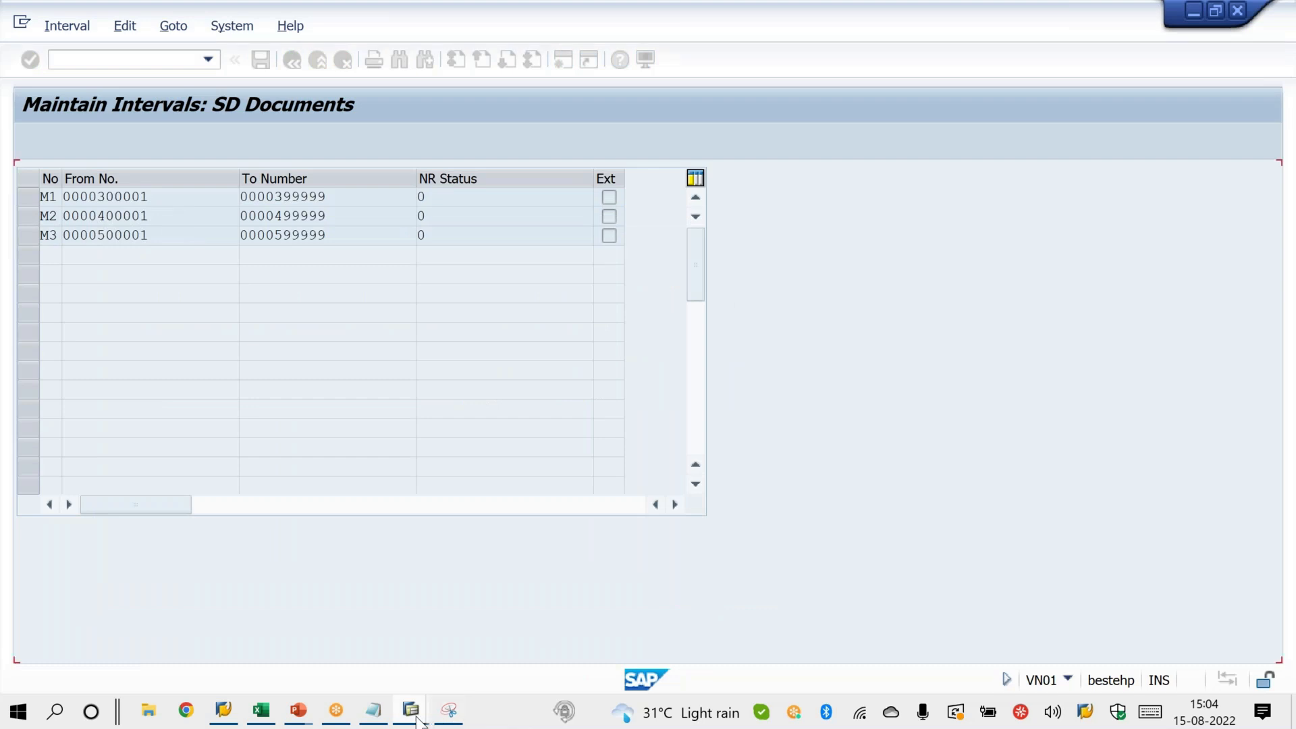
Return to the new entries of the number range table and assign number range M1 to the S100 row.
{"action": "mouse_move", "coordinate": [447, 716]}
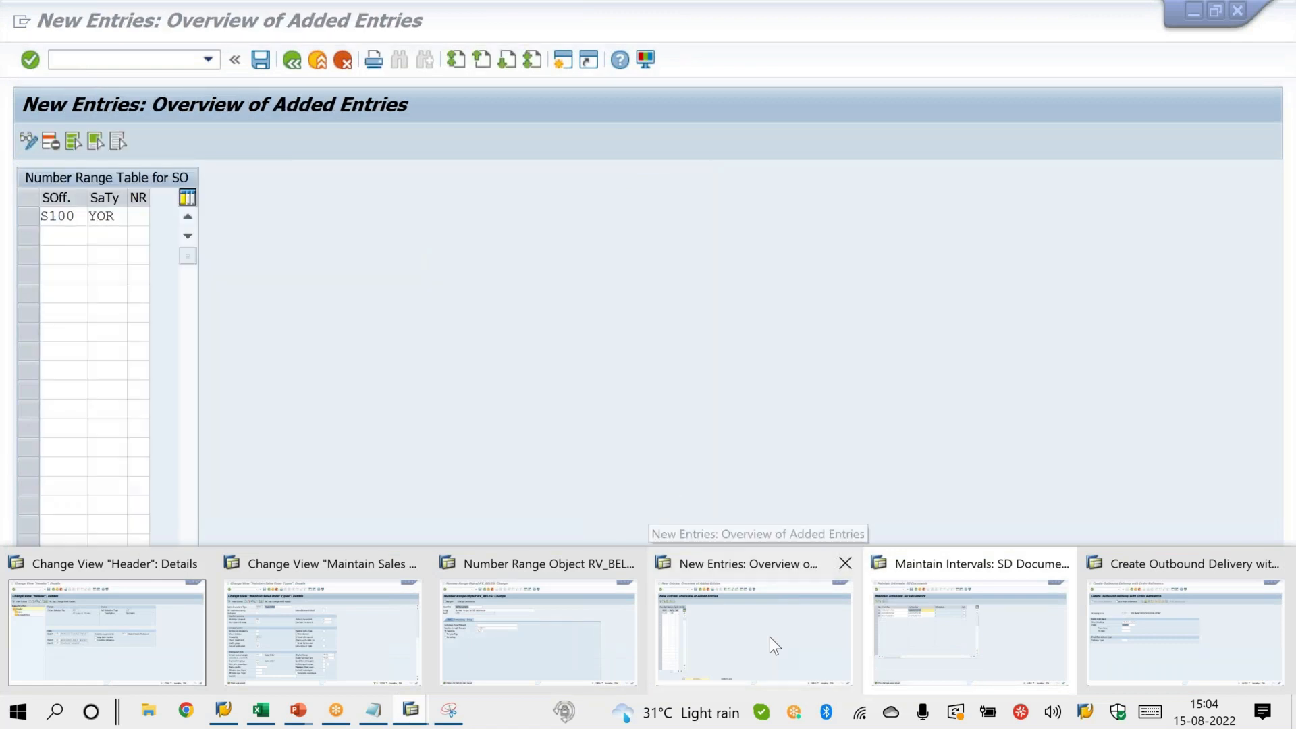
{"action": "left_click", "coordinate": [769, 637]}
{"action": "left_click", "coordinate": [139, 216]}
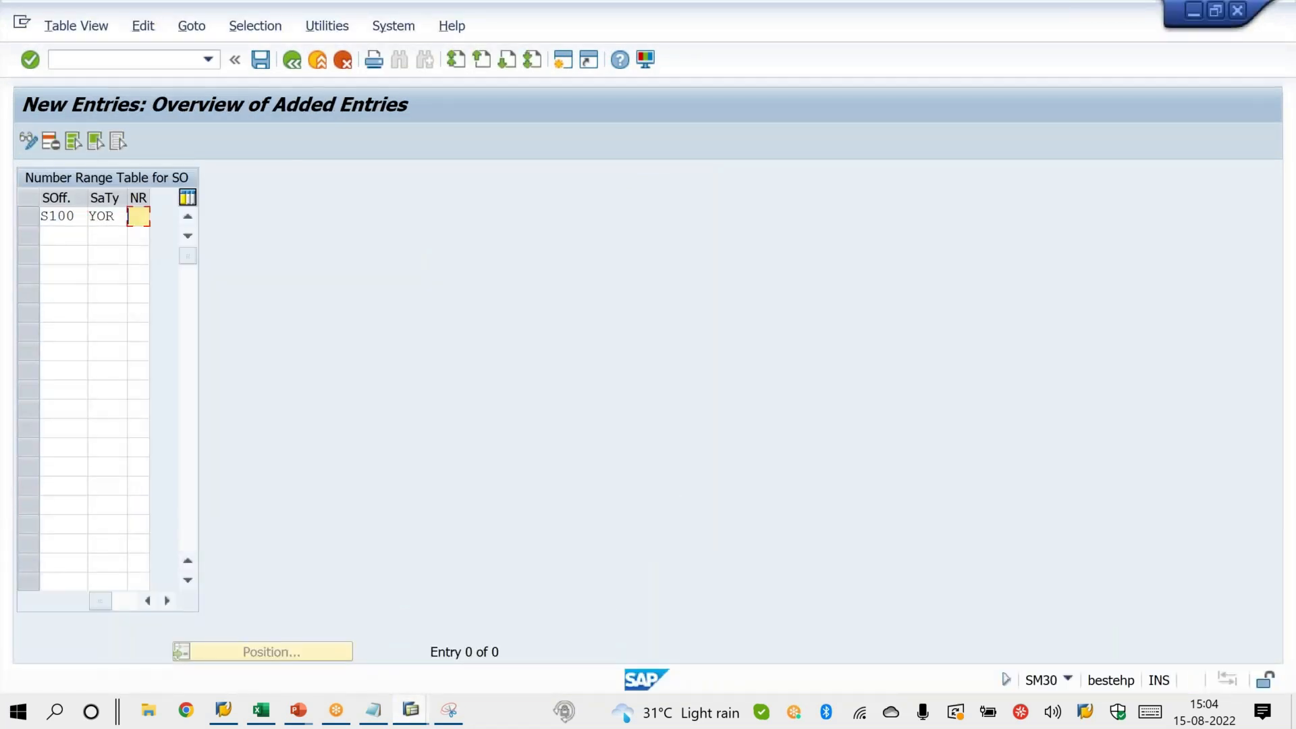
{"action": "type", "text": "M1"}
{"action": "key", "text": "Return"}
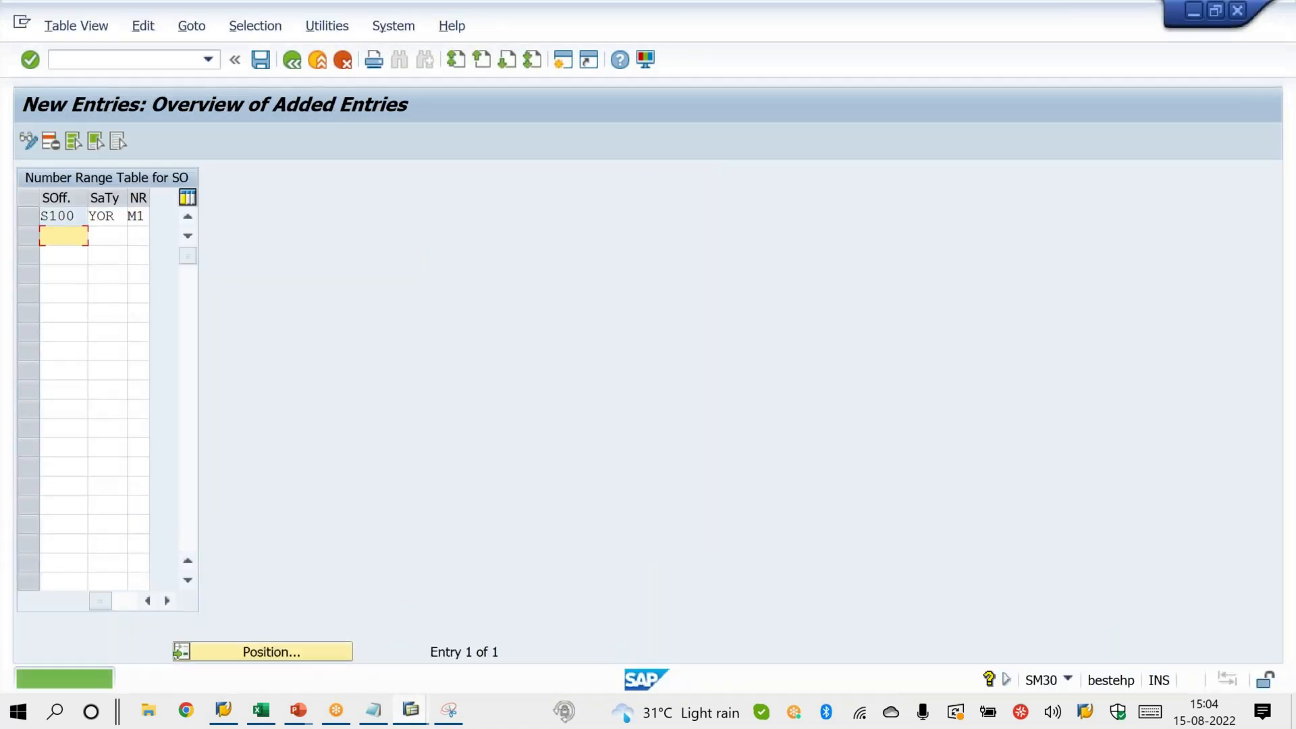
Add a table entry for sales office S200 with sales document type YOR and number range M2.
{"action": "type", "text": "S200"}
{"action": "key", "text": "Tab"}
{"action": "type", "text": "YOR"}
{"action": "key", "text": "Tab"}
{"action": "type", "text": "M2"}
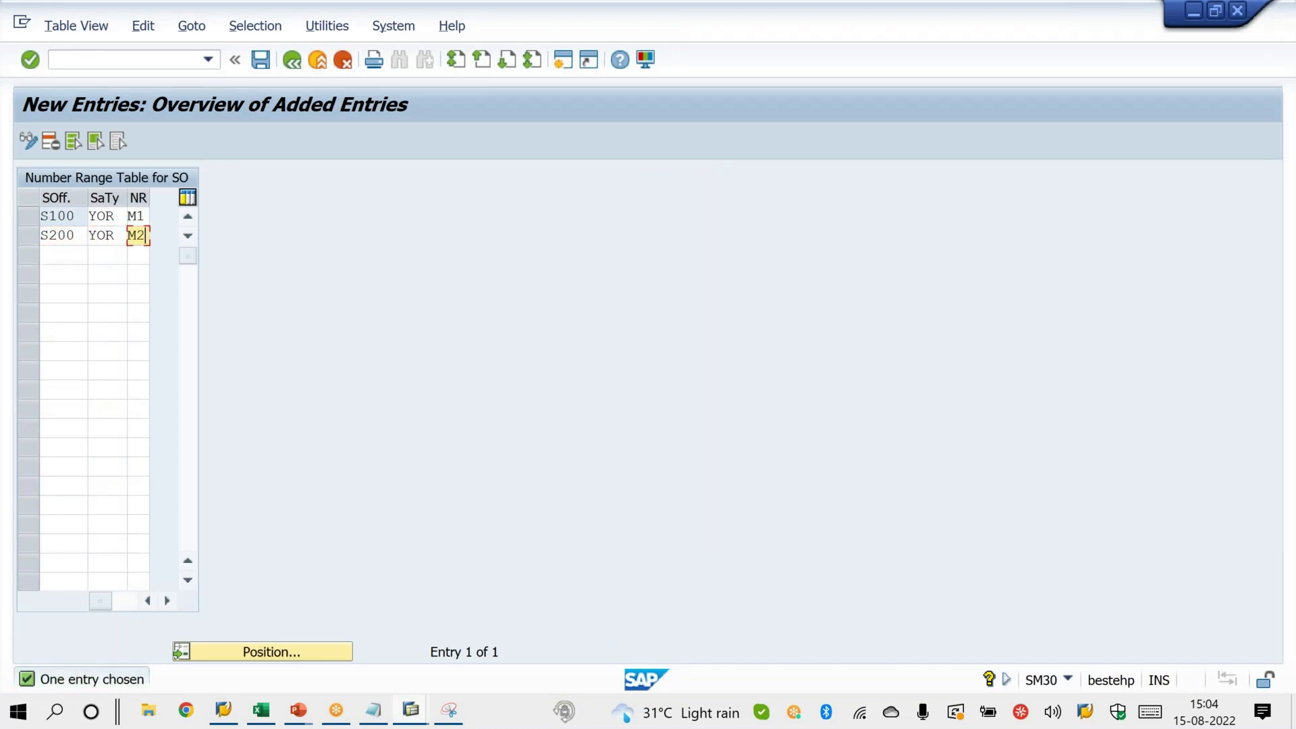
{"action": "key", "text": "Return"}
Add a table entry for sales office S300 with document type YOR and number range M3, and save the table.
{"action": "type", "text": "S300"}
{"action": "key", "text": "Tab"}
{"action": "type", "text": "YOR"}
{"action": "key", "text": "Tab"}
{"action": "type", "text": "M3"}
{"action": "key", "text": "Return"}
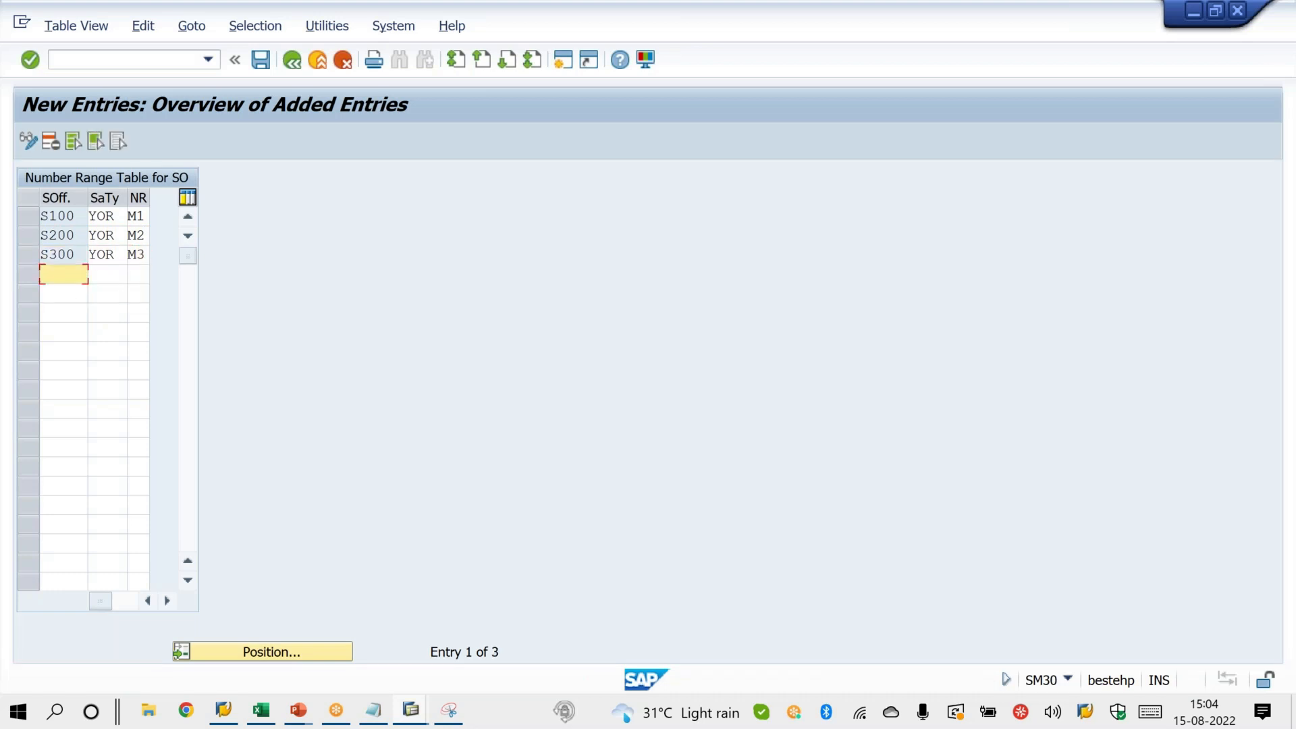
{"action": "key", "text": "ctrl+s"}
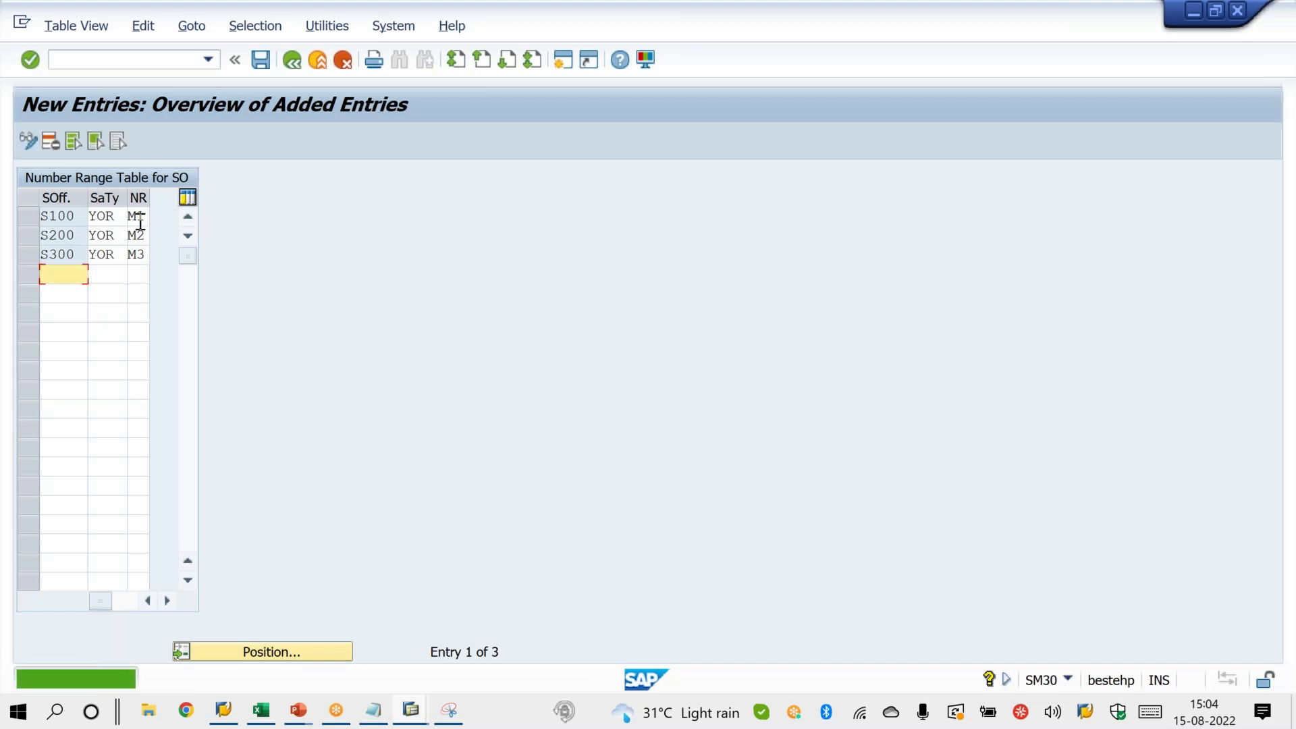
Run SE16N for table ZSD_RANGE_SO, display its entries, and widen the number range column to show its full heading.
{"action": "left_click", "coordinate": [168, 59]}
{"action": "type", "text": "/nva01"}
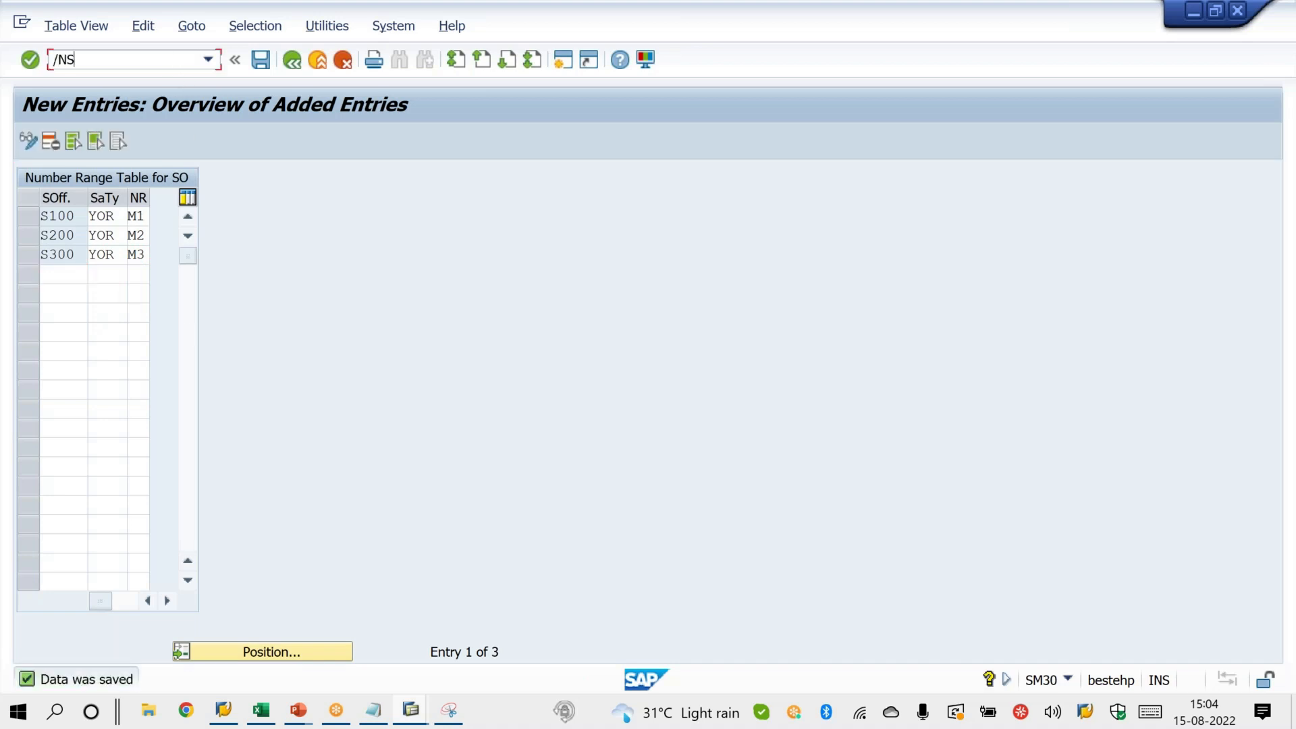
{"action": "key", "text": "Return"}
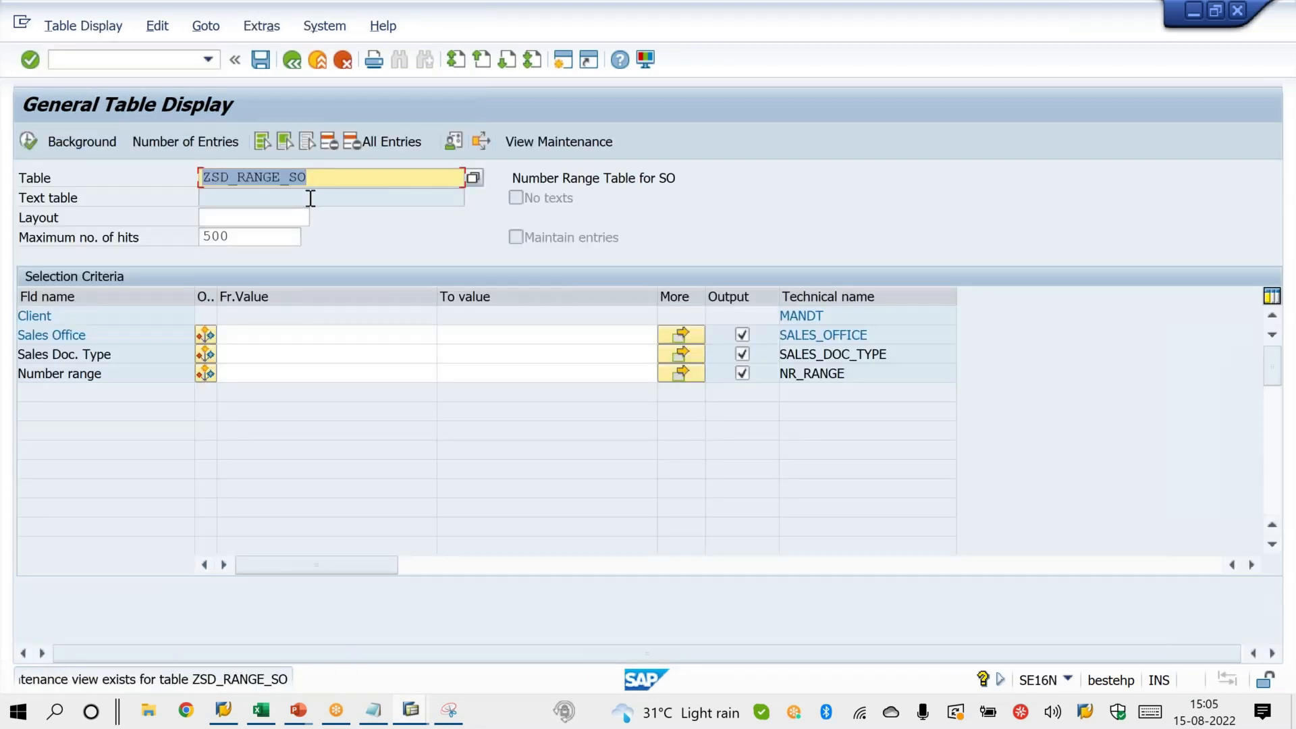
{"action": "left_click", "coordinate": [31, 143]}
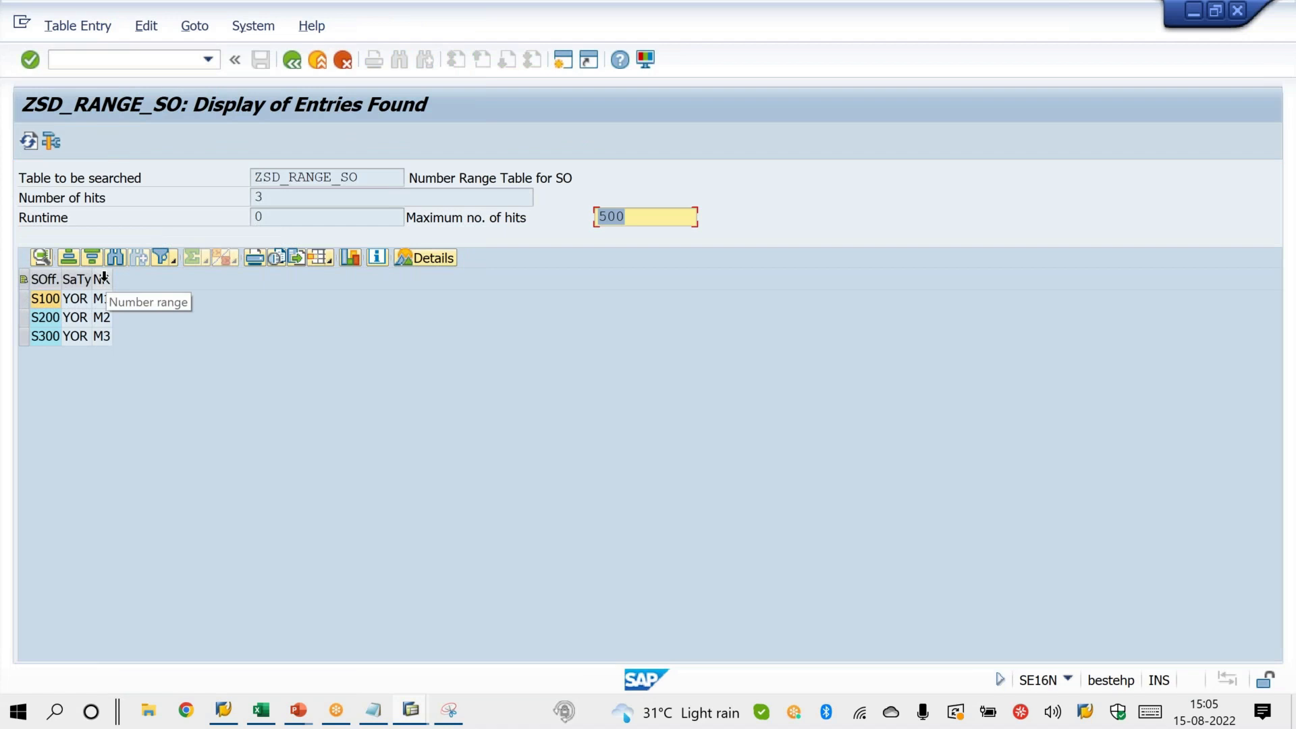
{"action": "left_click_drag", "start_coordinate": [113, 278], "coordinate": [179, 278]}
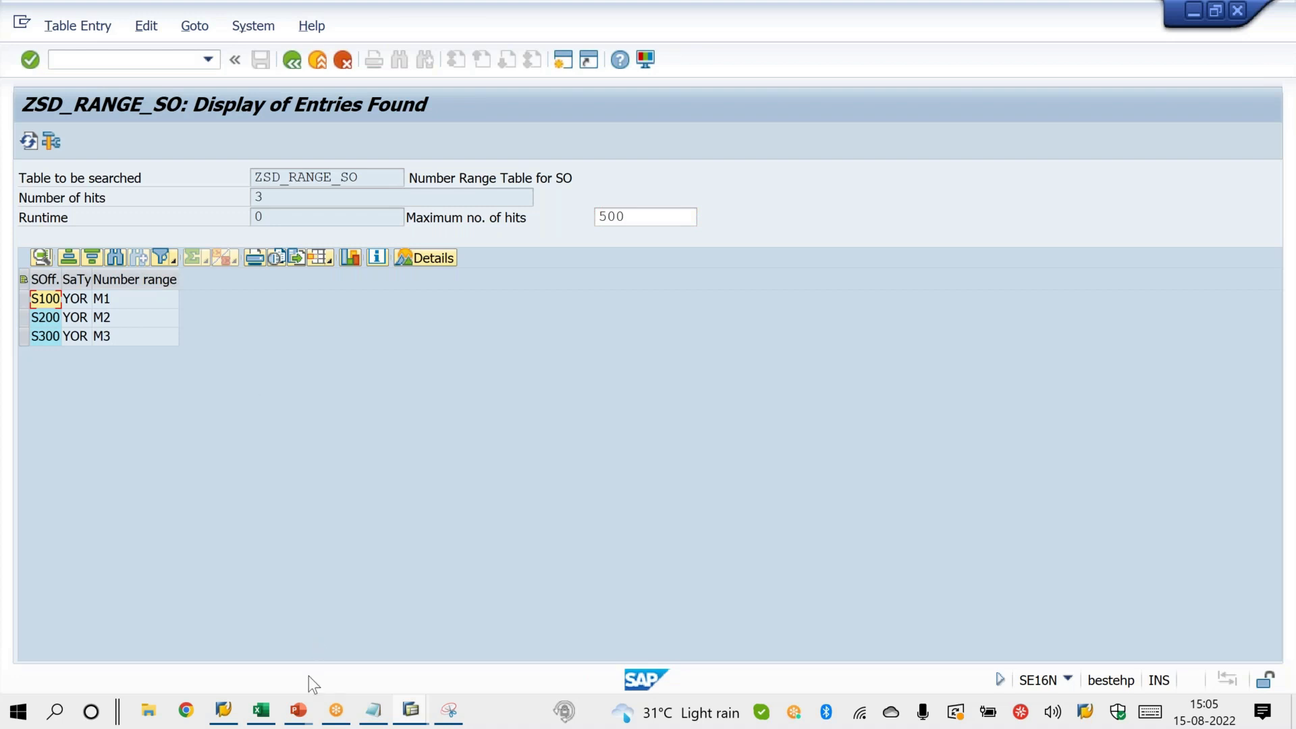
Return to the Enhancement 68 slide and tick the test customer shown beside each sales office's number range.
{"action": "mouse_move", "coordinate": [297, 710]}
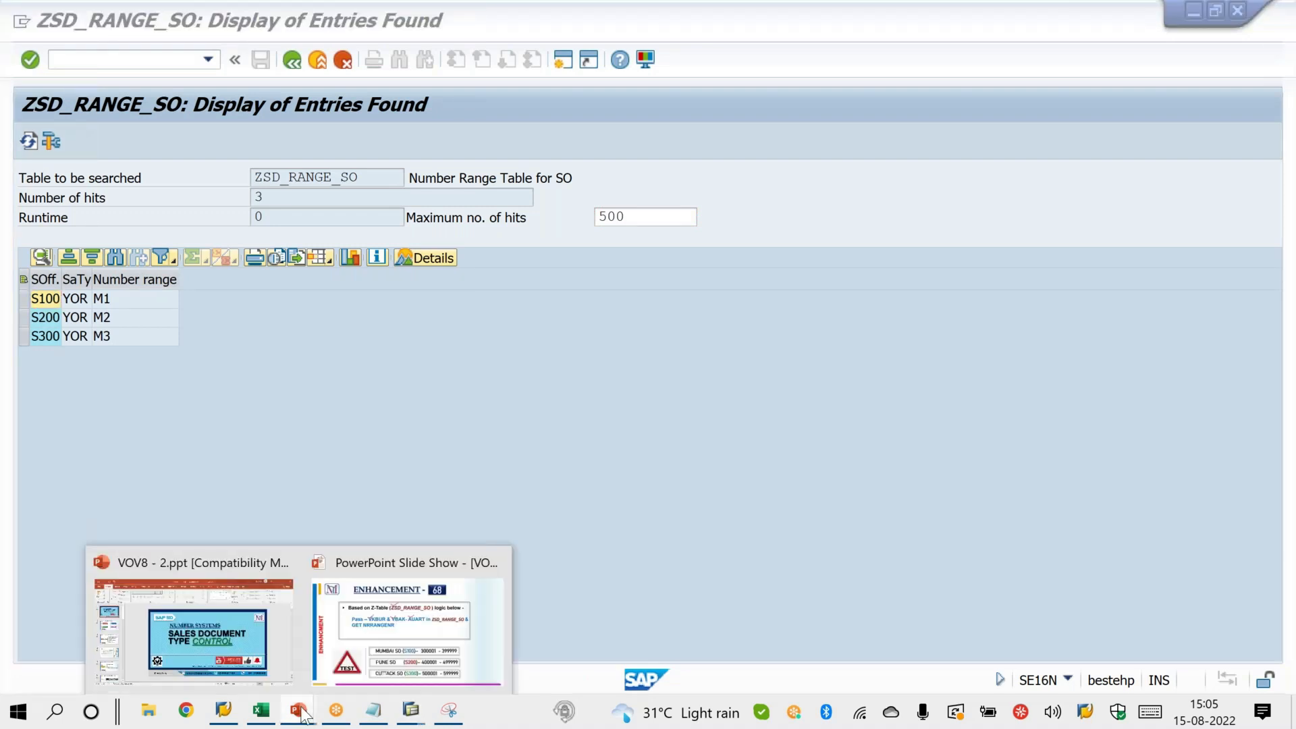
{"action": "left_click", "coordinate": [442, 668]}
{"action": "left_click_drag", "start_coordinate": [1039, 479], "coordinate": [1128, 503]}
{"action": "left_click_drag", "start_coordinate": [1043, 540], "coordinate": [1111, 574]}
{"action": "left_click_drag", "start_coordinate": [1045, 618], "coordinate": [1140, 633]}
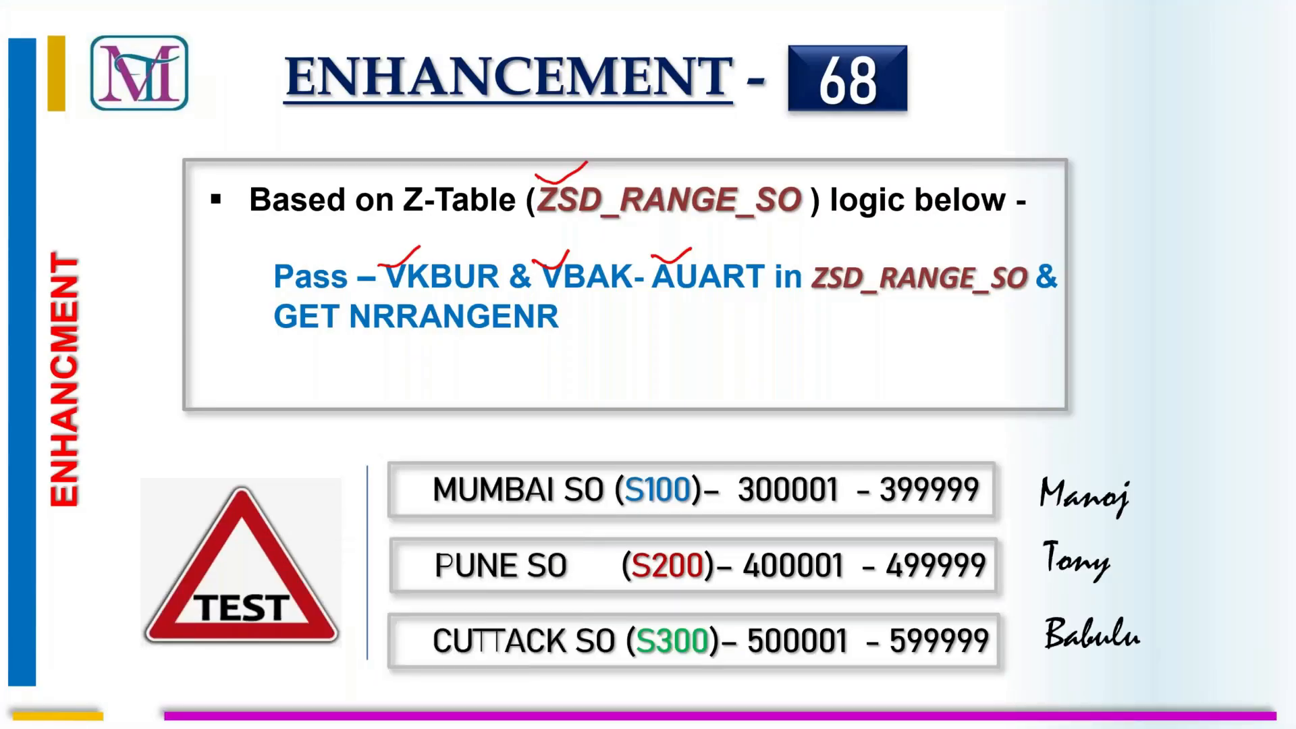
{"action": "left_click_drag", "start_coordinate": [1135, 496], "coordinate": [1173, 474]}
{"action": "left_click_drag", "start_coordinate": [1115, 557], "coordinate": [1159, 532]}
{"action": "left_click_drag", "start_coordinate": [1137, 629], "coordinate": [1191, 598]}
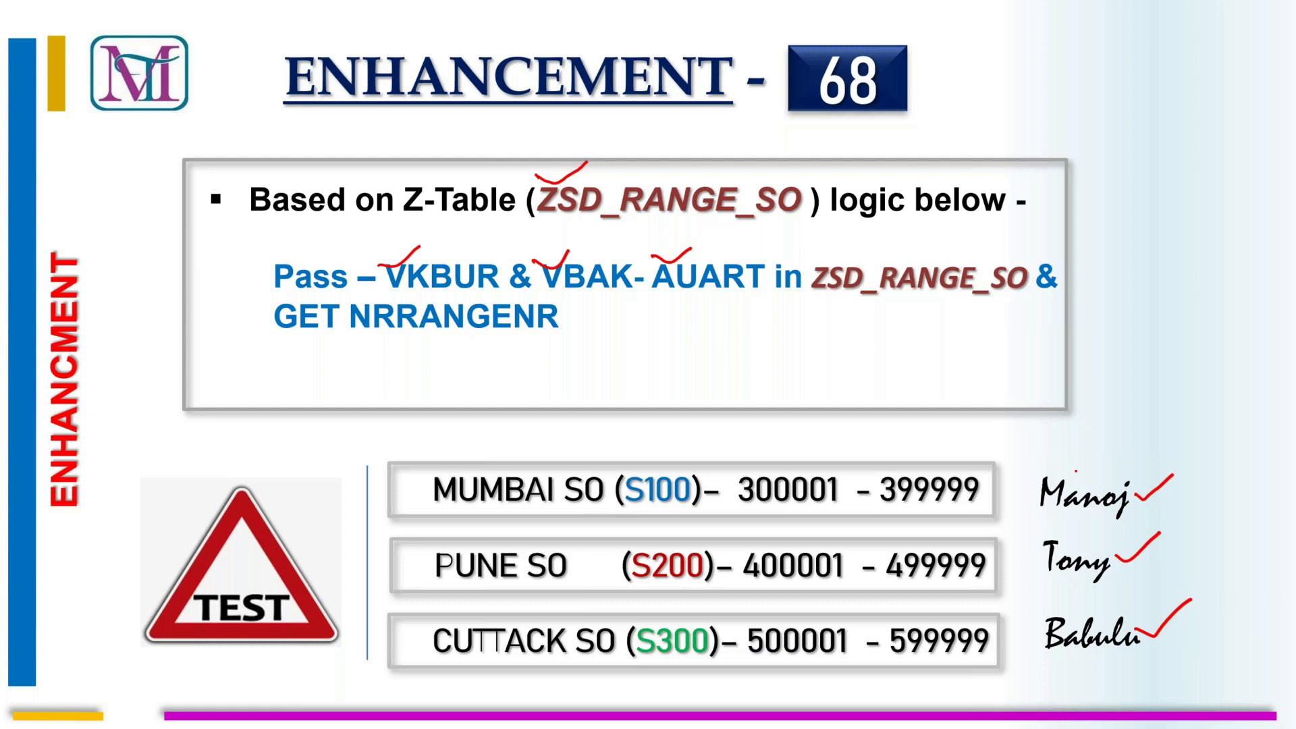
Mark sales offices S100, S200 and S300 on the slide with ticks to pair them with their test customers.
{"action": "left_click_drag", "start_coordinate": [651, 468], "coordinate": [702, 430]}
{"action": "left_click_drag", "start_coordinate": [652, 469], "coordinate": [705, 435]}
{"action": "mouse_move", "coordinate": [1016, 533]}
{"action": "left_mouse_down"}
{"action": "mouse_move", "coordinate": [1040, 540]}
{"action": "mouse_move", "coordinate": [1071, 522]}
{"action": "left_mouse_up"}
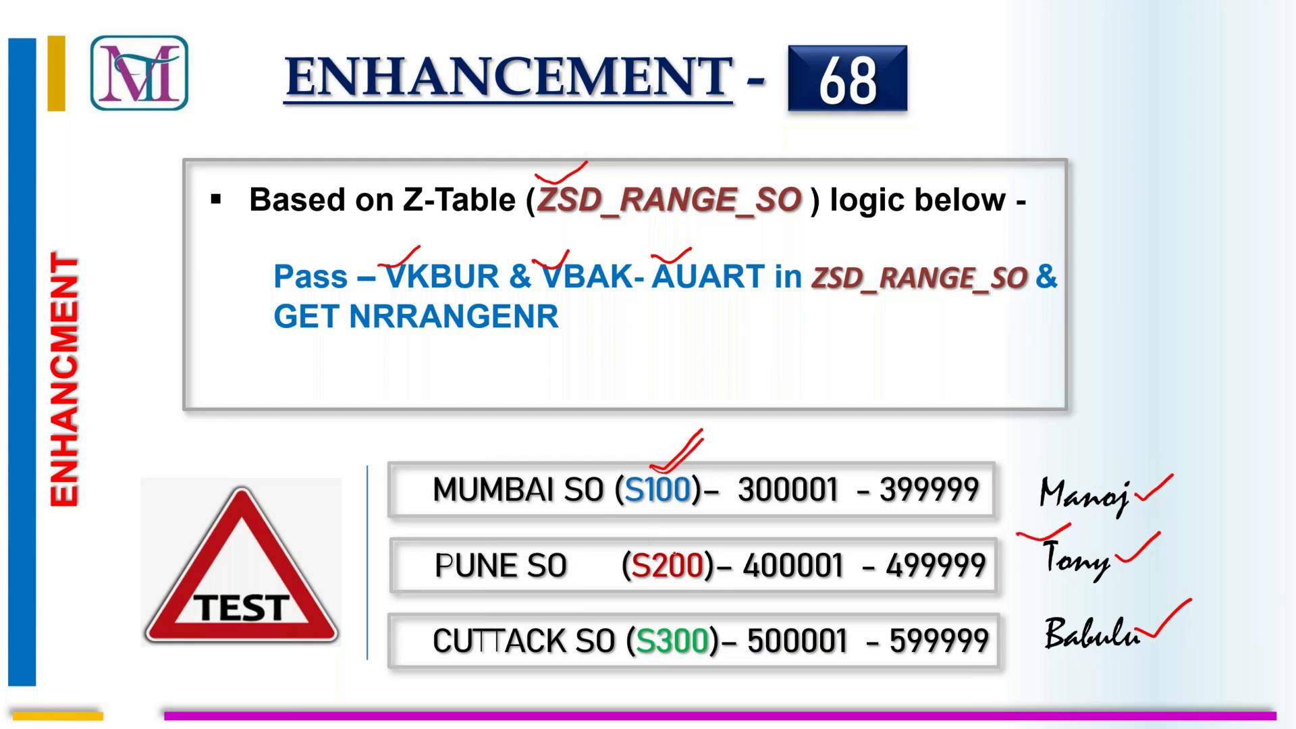
{"action": "mouse_move", "coordinate": [658, 542]}
{"action": "left_mouse_down"}
{"action": "mouse_move", "coordinate": [675, 550]}
{"action": "mouse_move", "coordinate": [717, 512]}
{"action": "left_mouse_up"}
{"action": "left_click_drag", "start_coordinate": [1029, 611], "coordinate": [1088, 593]}
{"action": "left_click_drag", "start_coordinate": [658, 616], "coordinate": [702, 602]}
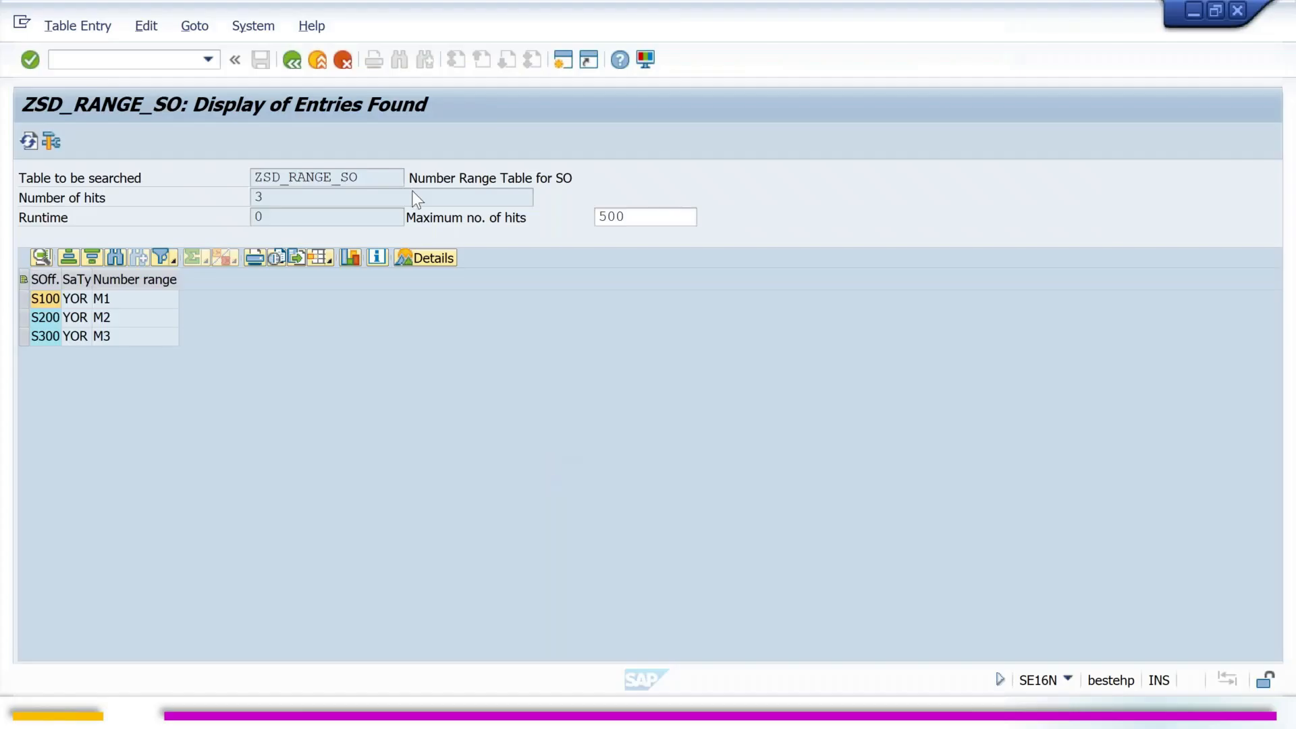
Switch back to the SAP session and run the customer change transaction XD02.
{"action": "left_click", "coordinate": [82, 65]}
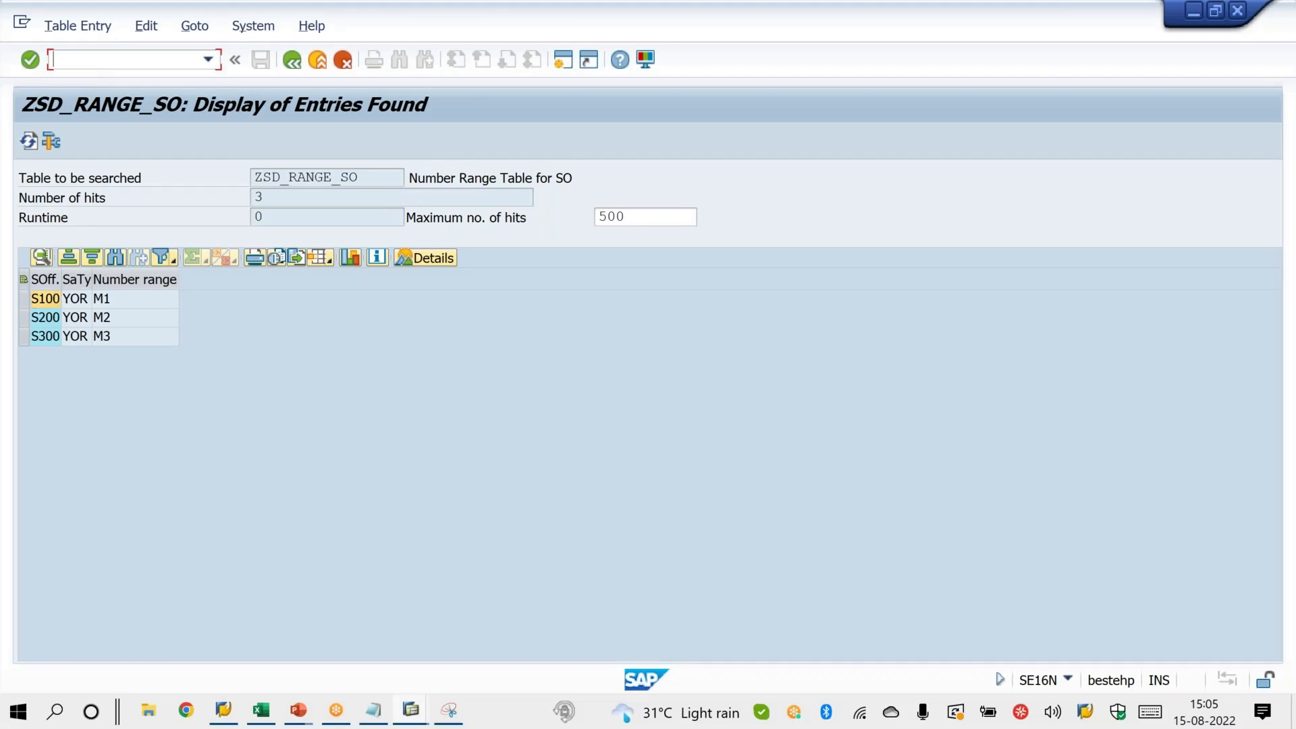
{"action": "type", "text": "/N"}
{"action": "type", "text": "2"}
{"action": "key", "text": "Return"}
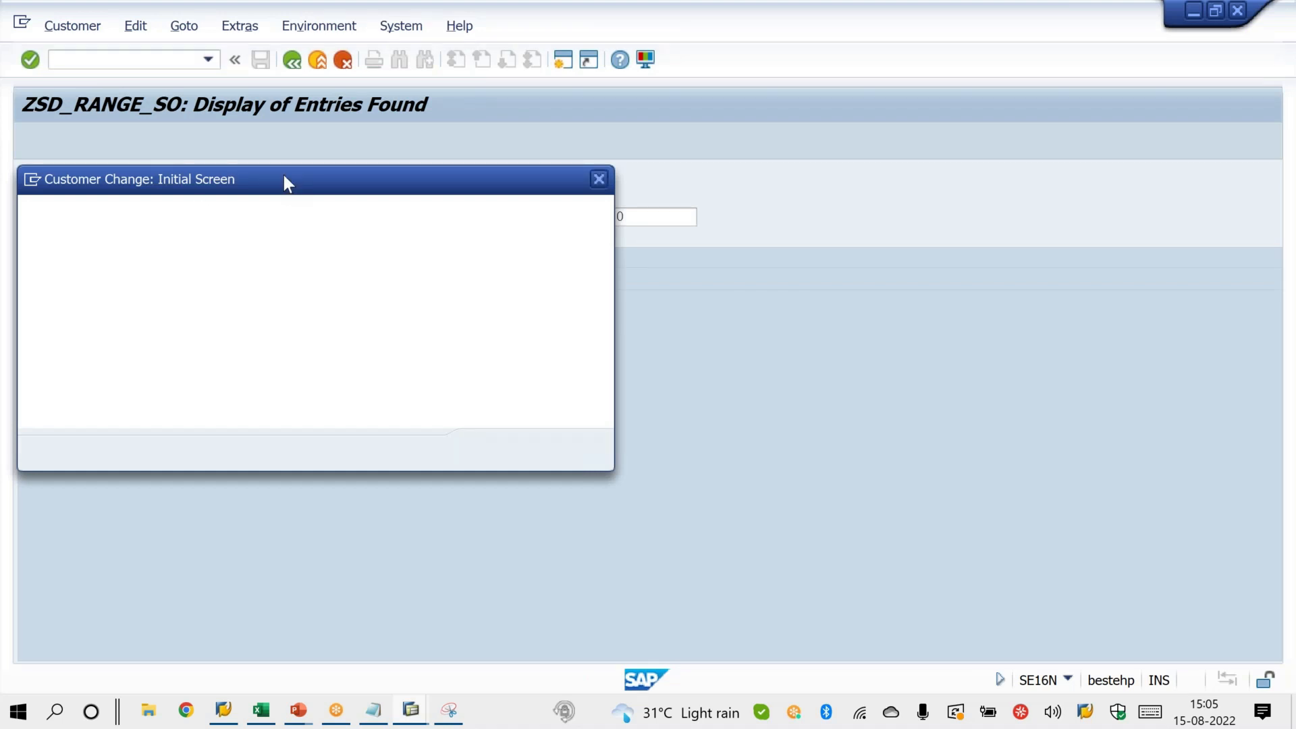
Enter the first test customer's code and open the customer's sales area data for changing.
{"action": "type", "text": "MANOJ"}
{"action": "key", "text": "Return"}
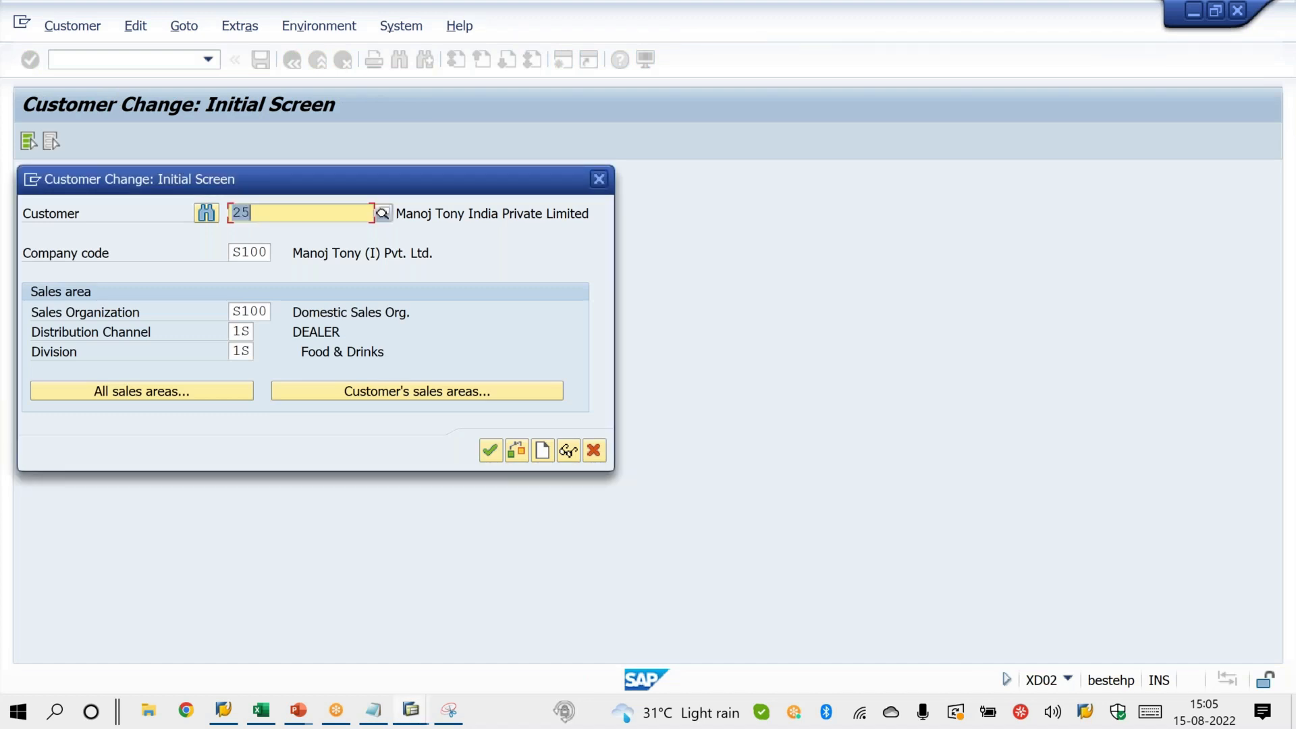
{"action": "type", "text": "MANOJ"}
{"action": "key", "text": "Return"}
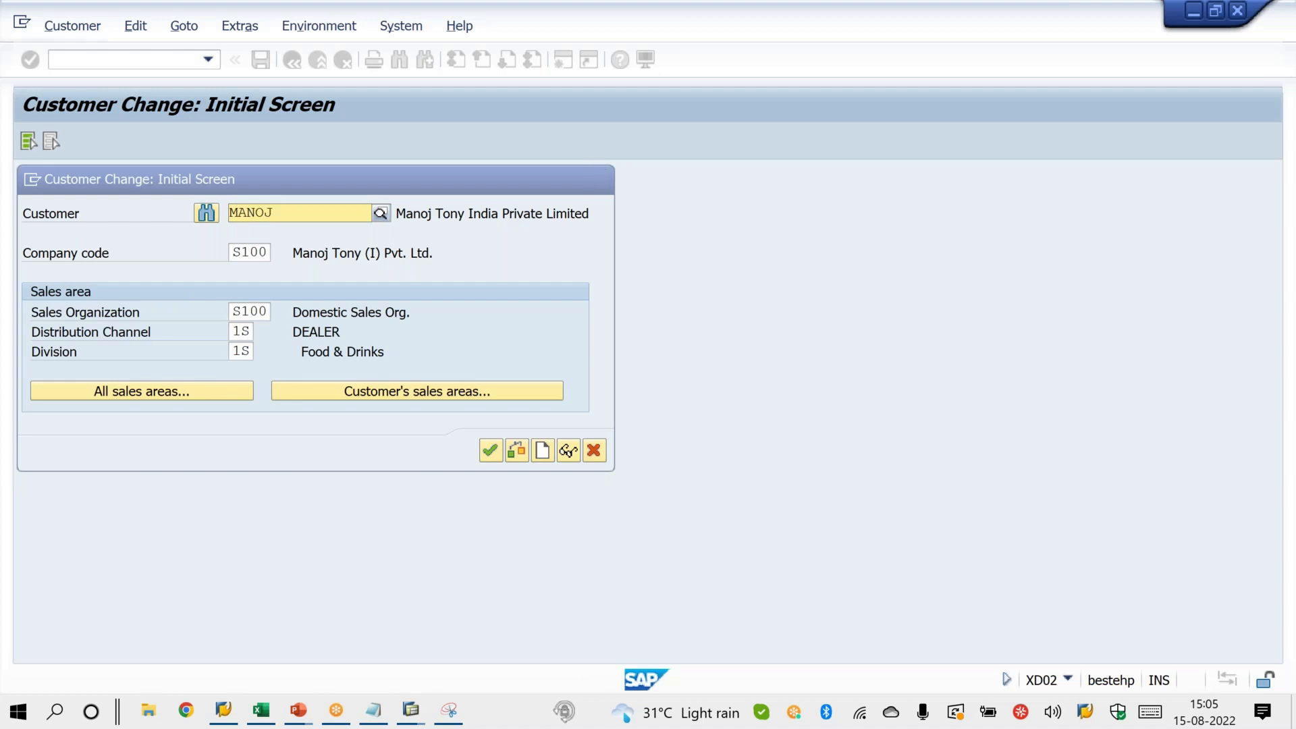
{"action": "left_click", "coordinate": [266, 254]}
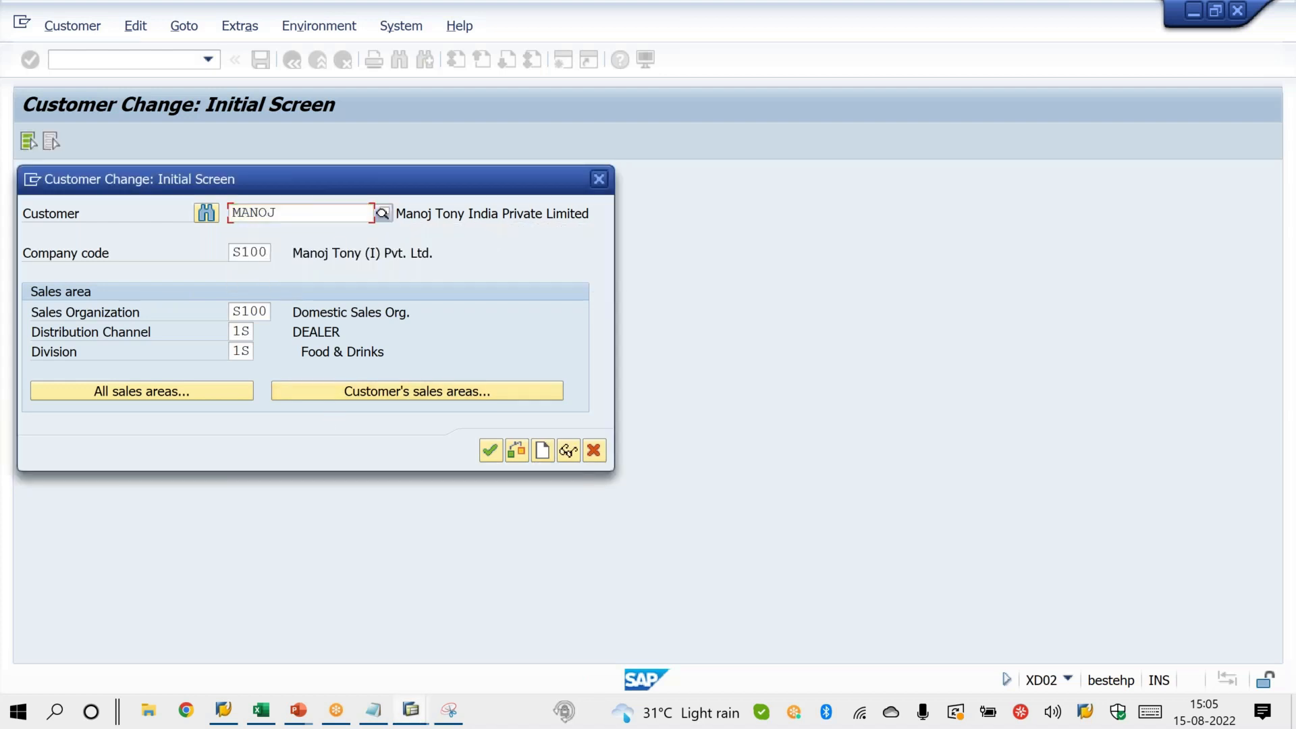
{"action": "key", "text": "Return"}
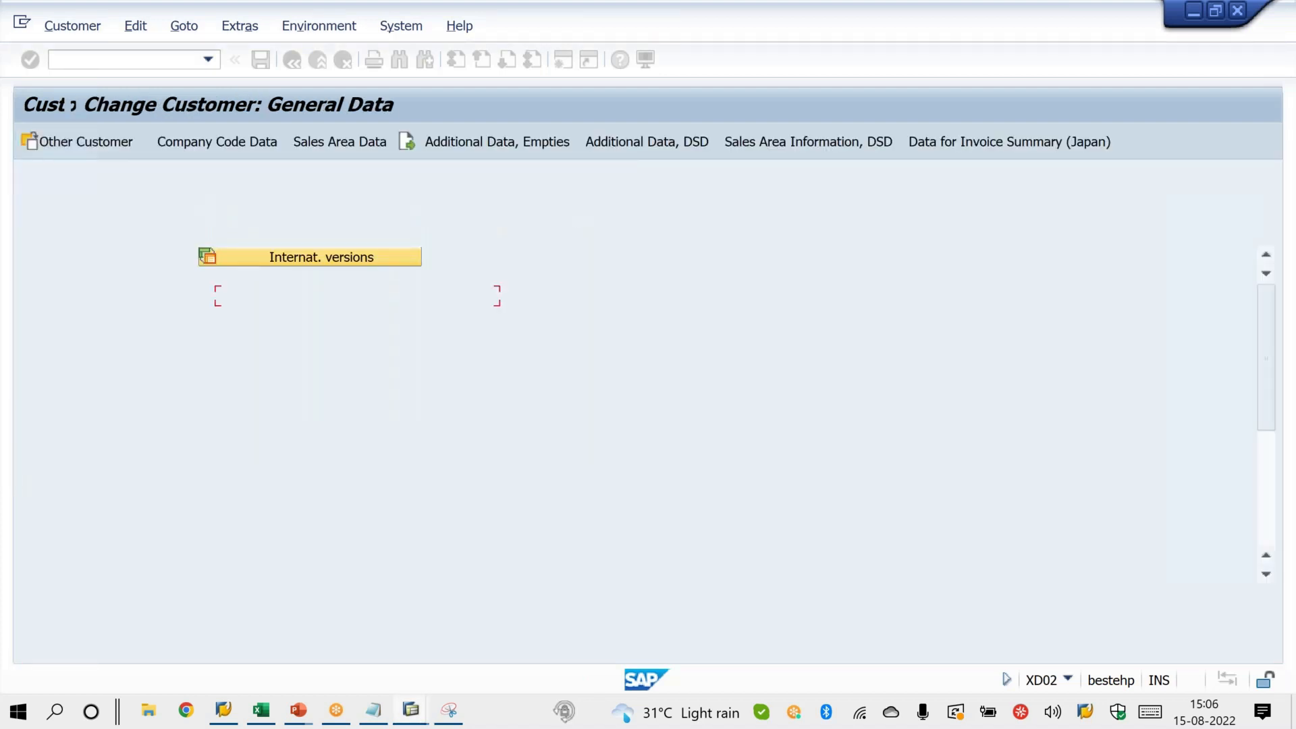
{"action": "left_click", "coordinate": [319, 145]}
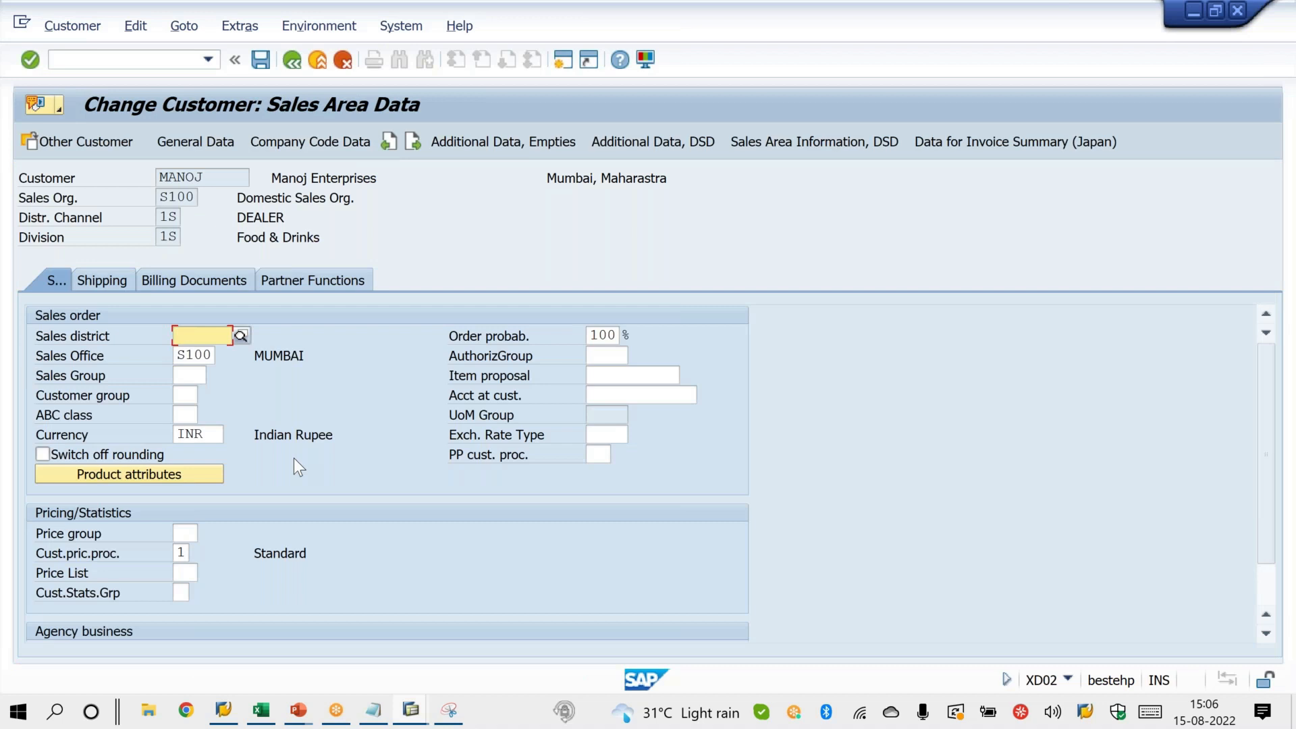
Annotate the screen by circling the customer code and sales office S100, and handwrite an underlined note beside them.
{"action": "left_click", "coordinate": [822, 21]}
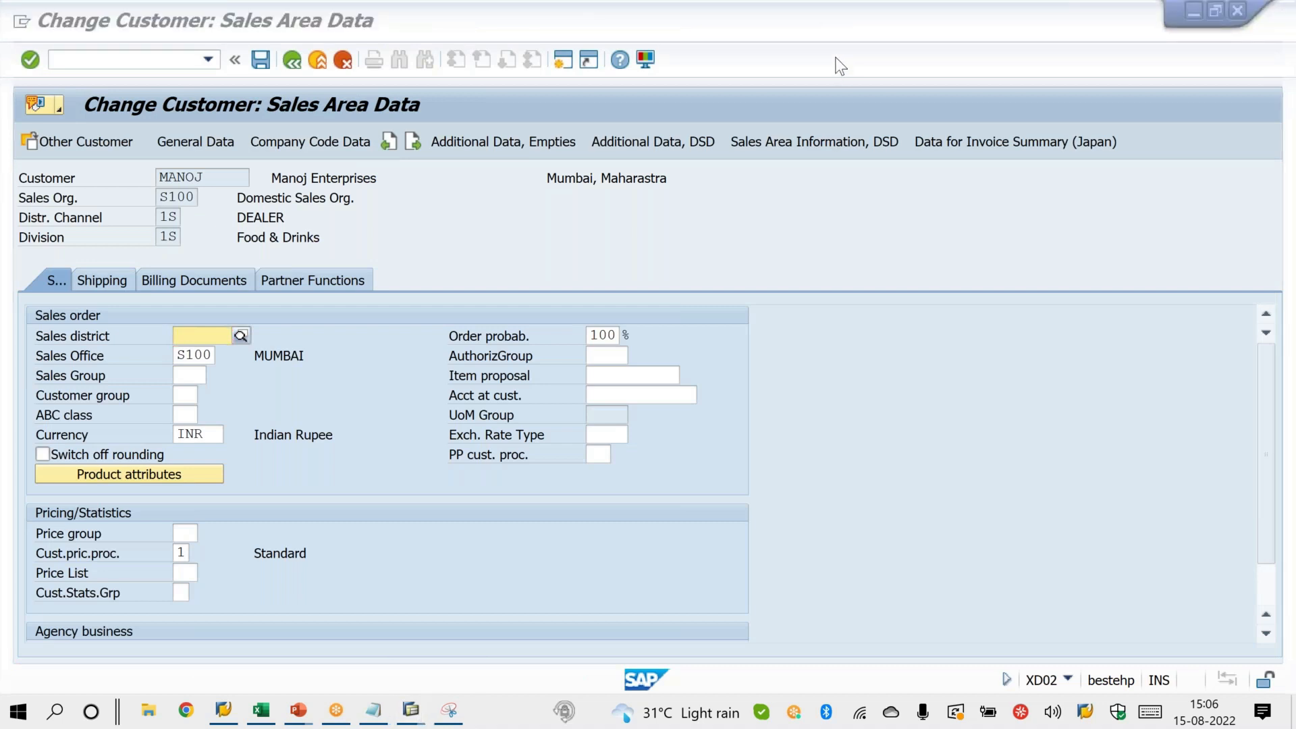
{"action": "left_click_drag", "start_coordinate": [148, 160], "coordinate": [143, 162]}
{"action": "mouse_move", "coordinate": [214, 325]}
{"action": "left_mouse_down"}
{"action": "mouse_move", "coordinate": [182, 376]}
{"action": "mouse_move", "coordinate": [216, 330]}
{"action": "mouse_move", "coordinate": [351, 273]}
{"action": "mouse_move", "coordinate": [354, 300]}
{"action": "left_mouse_up"}
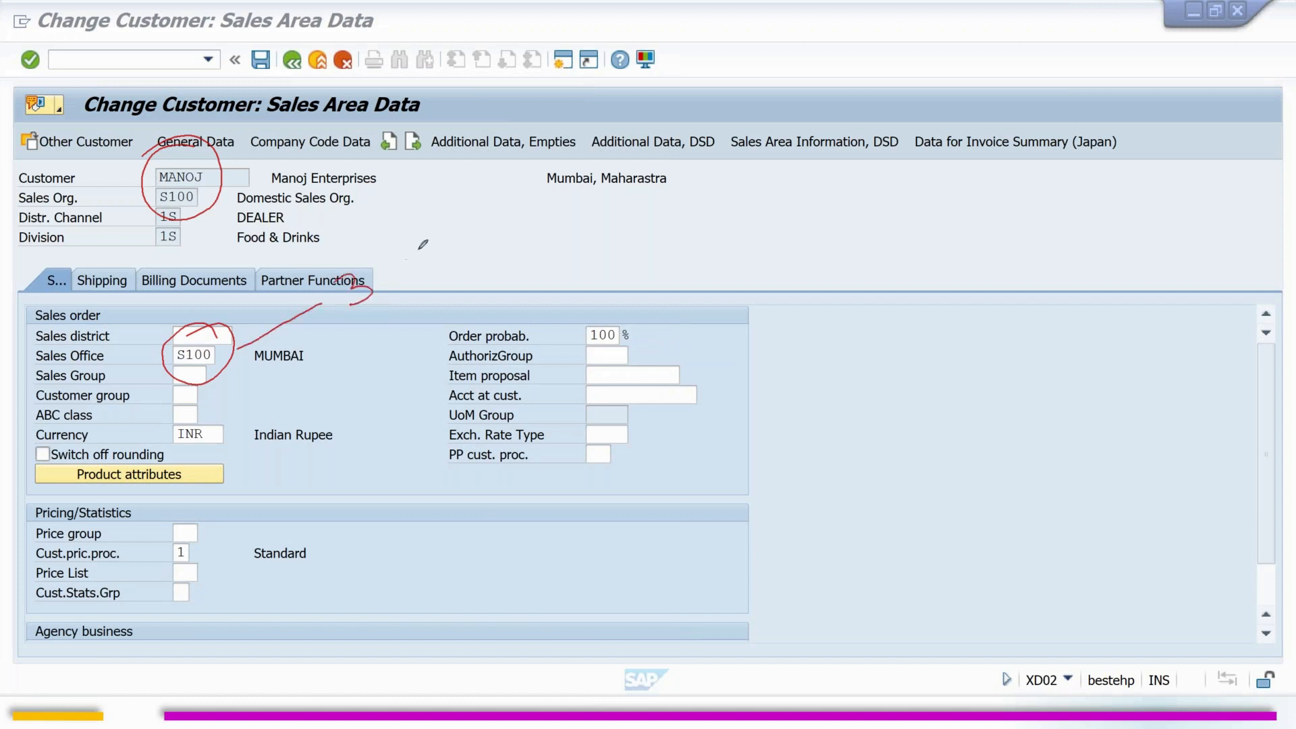
{"action": "mouse_move", "coordinate": [432, 241]}
{"action": "left_mouse_down"}
{"action": "mouse_move", "coordinate": [416, 269]}
{"action": "mouse_move", "coordinate": [494, 215]}
{"action": "left_mouse_up"}
{"action": "left_click_drag", "start_coordinate": [437, 270], "coordinate": [489, 237]}
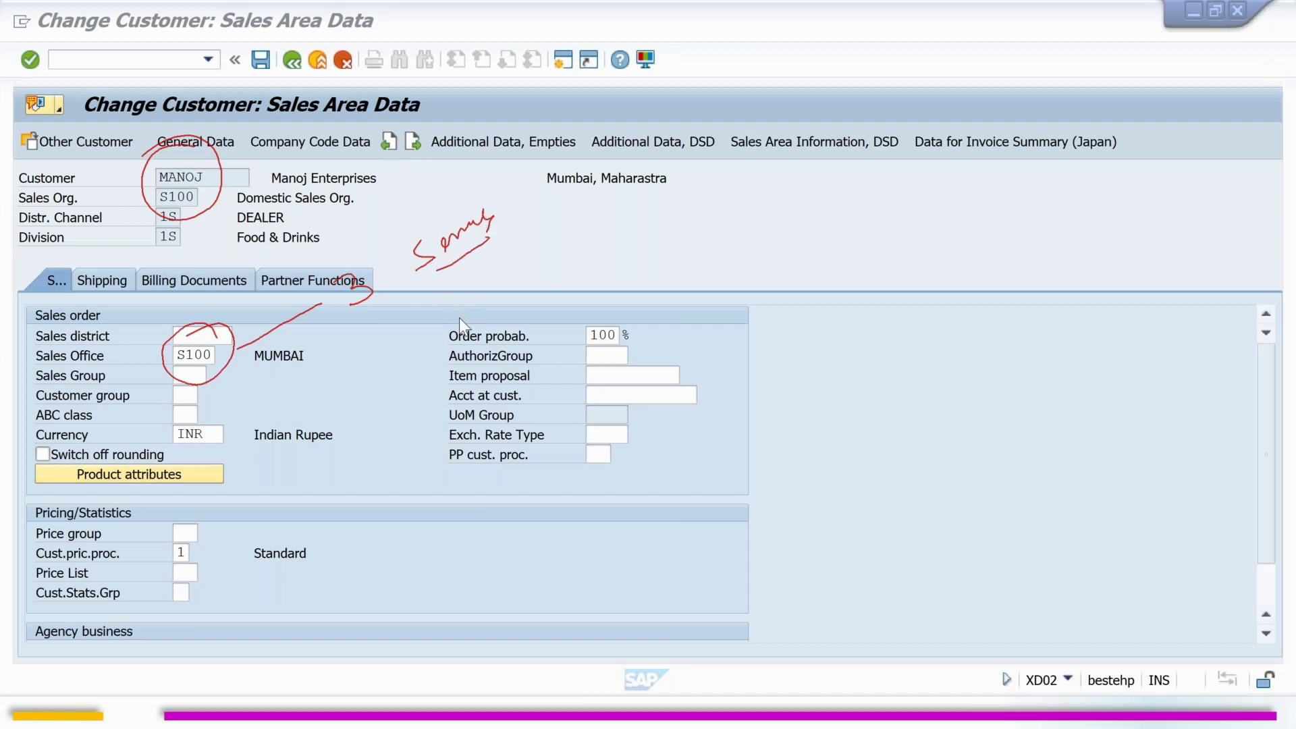
Clear the screen annotations and open the Pune test customer's sales area data for changing through its customer code.
{"action": "key", "text": "Escape"}
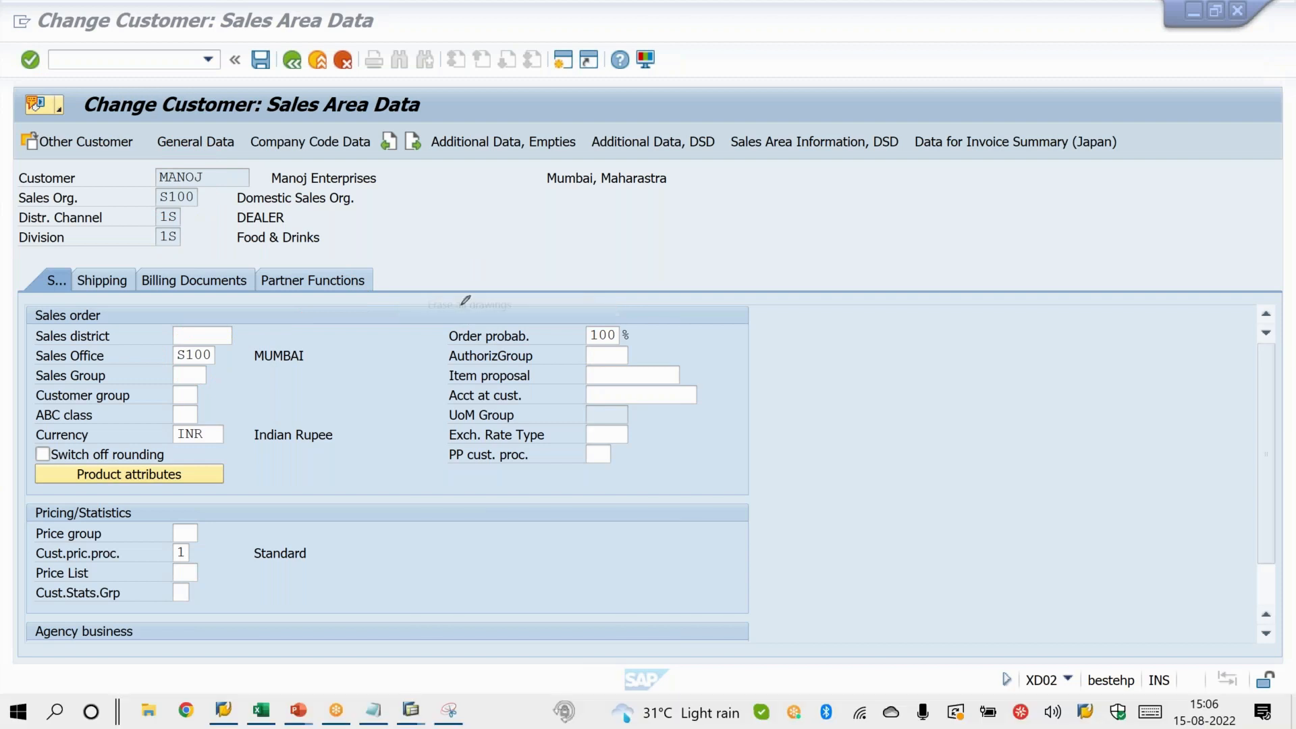
{"action": "key", "text": "Escape"}
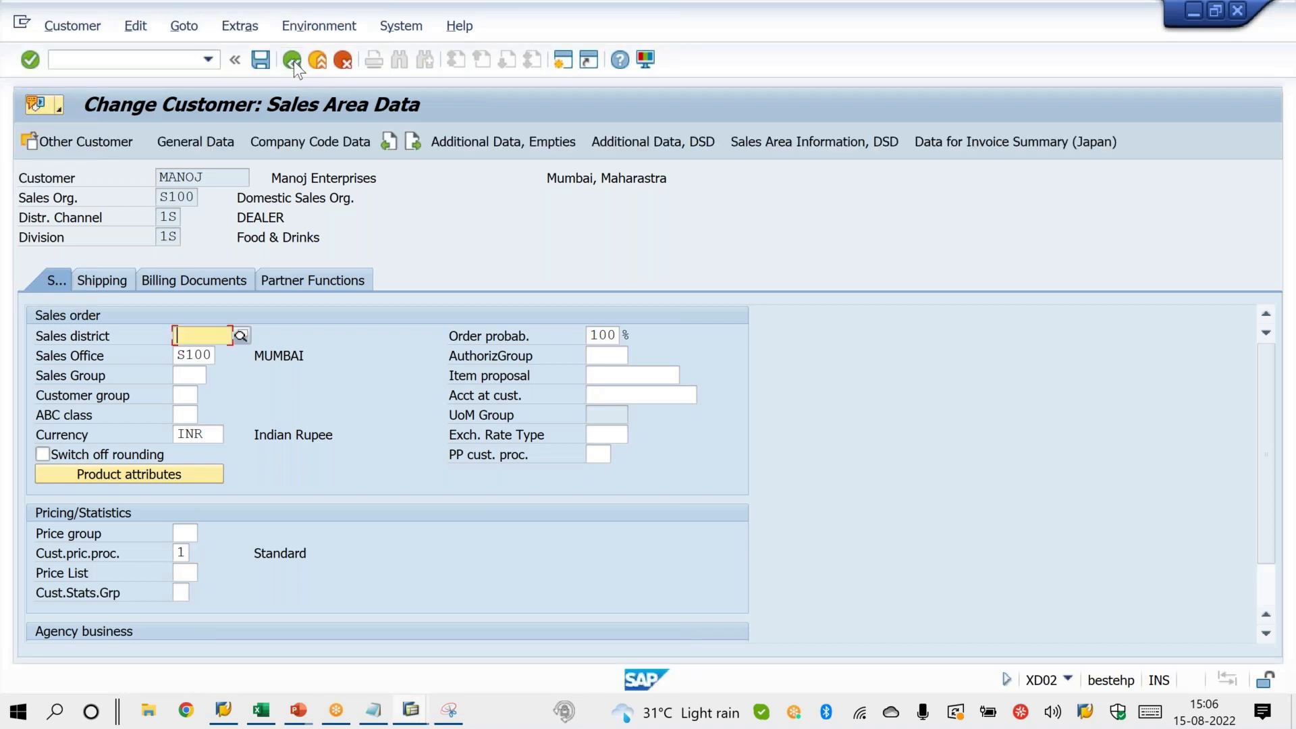
{"action": "left_click", "coordinate": [292, 60]}
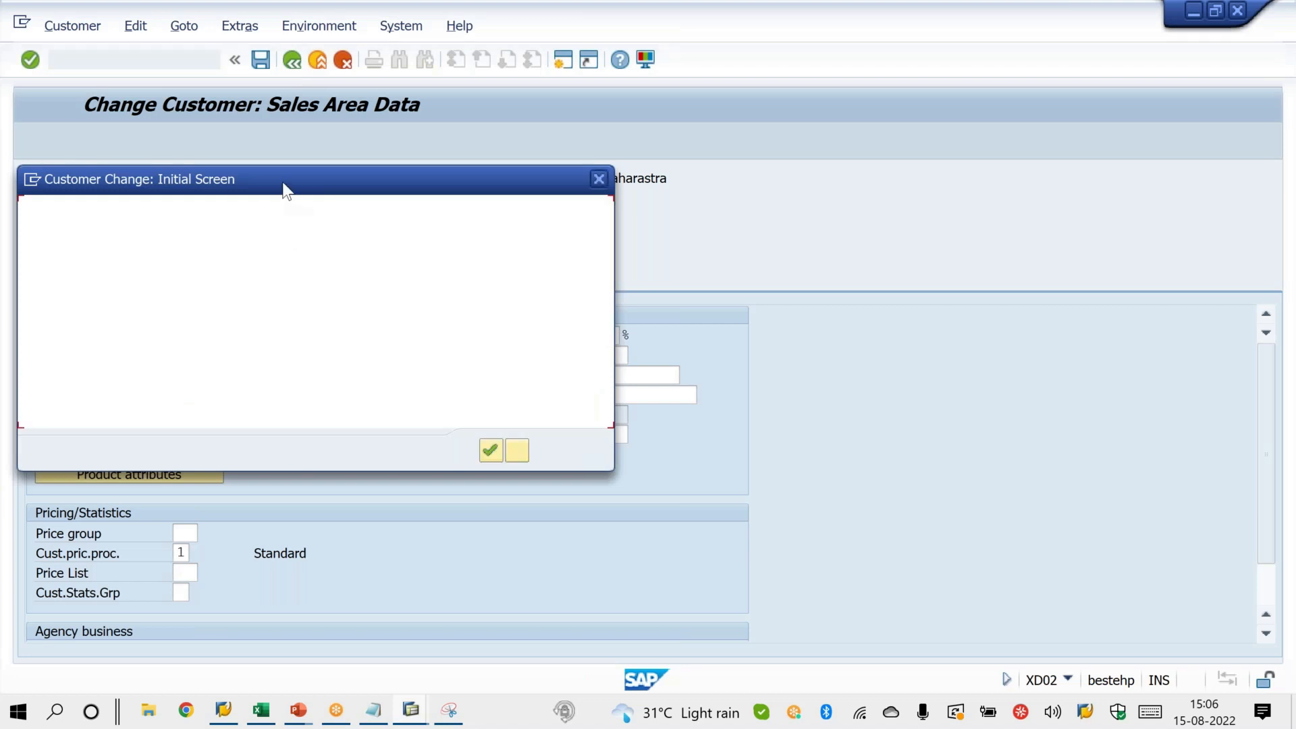
{"action": "type", "text": "TO"}
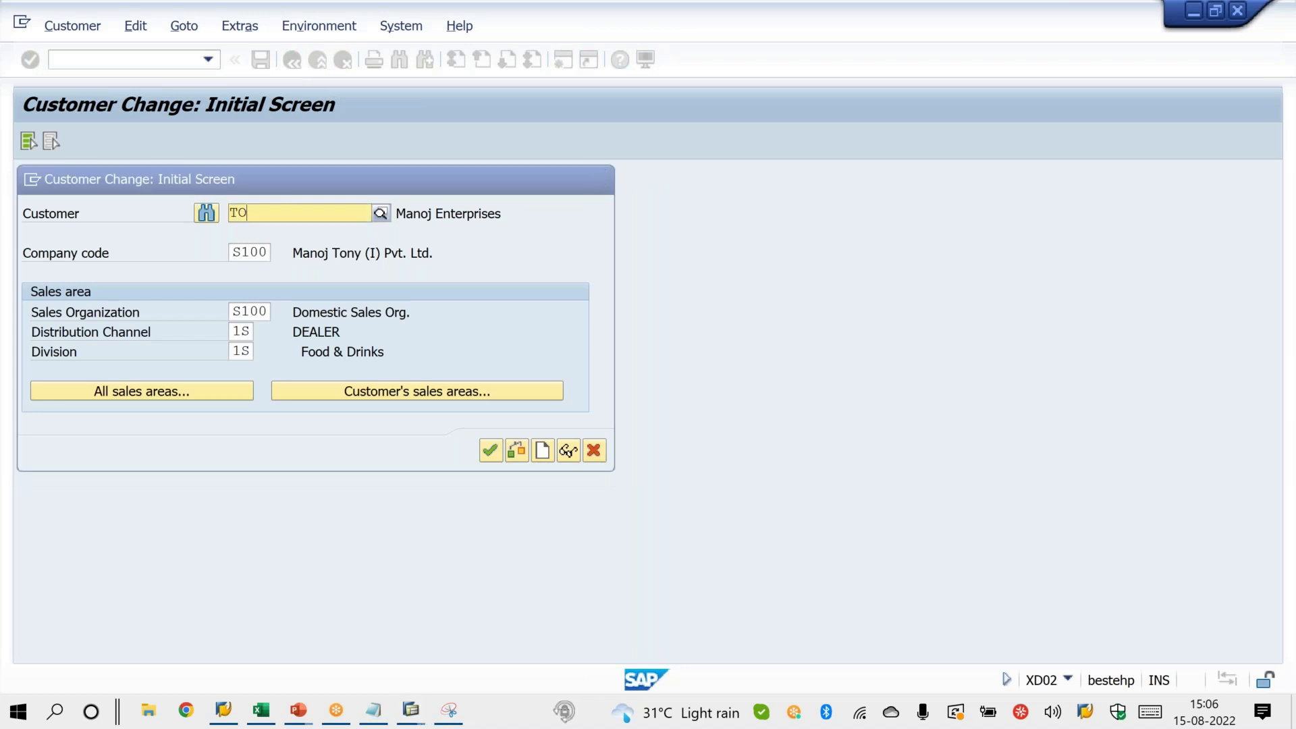
{"action": "type", "text": "NY"}
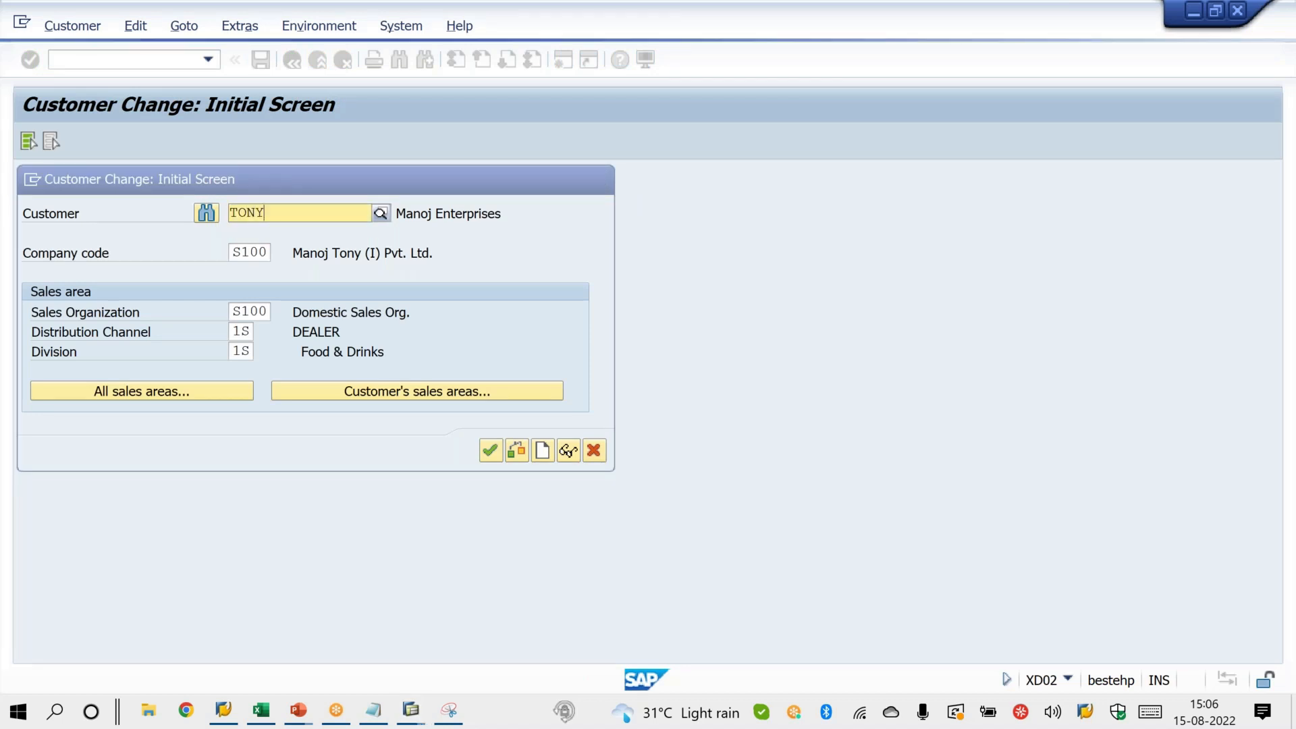
{"action": "key", "text": "Return"}
{"action": "type", "text": "TONY"}
{"action": "key", "text": "Return"}
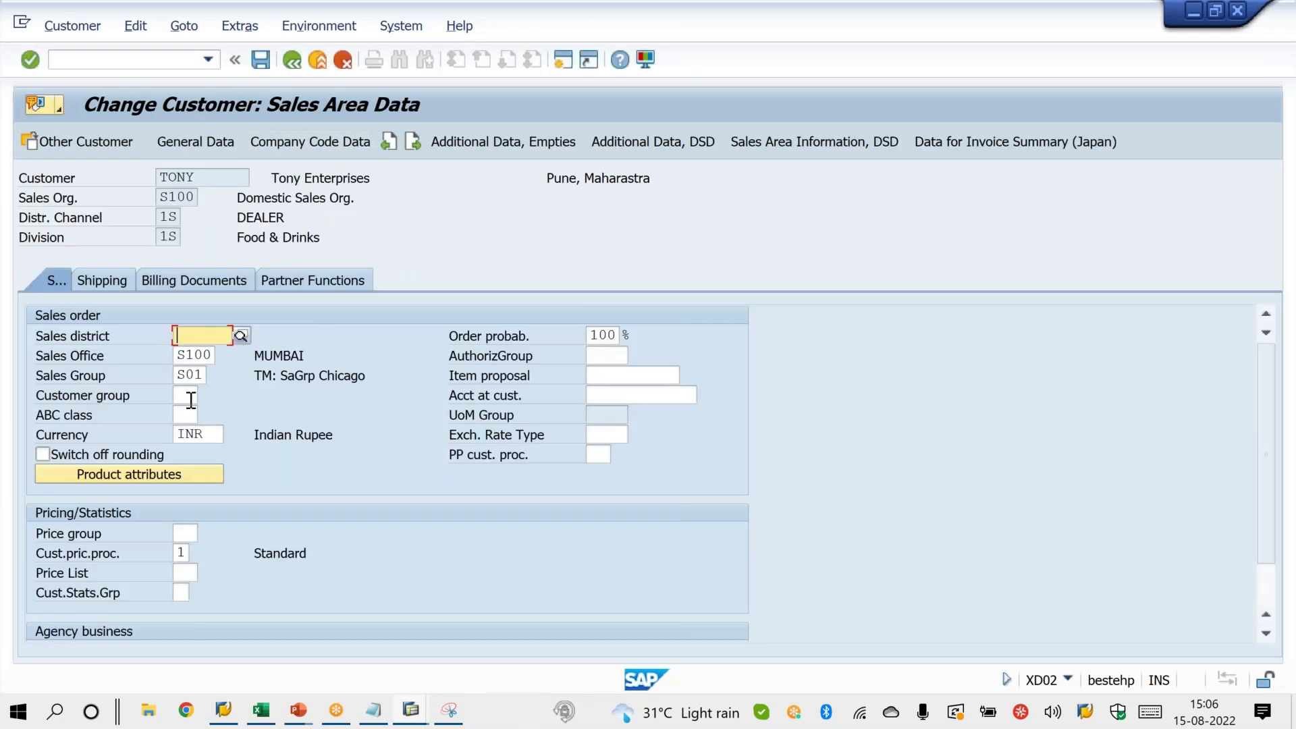
Set the Pune customer's sales office to S200 and save the customer record.
{"action": "double_click", "coordinate": [179, 355]}
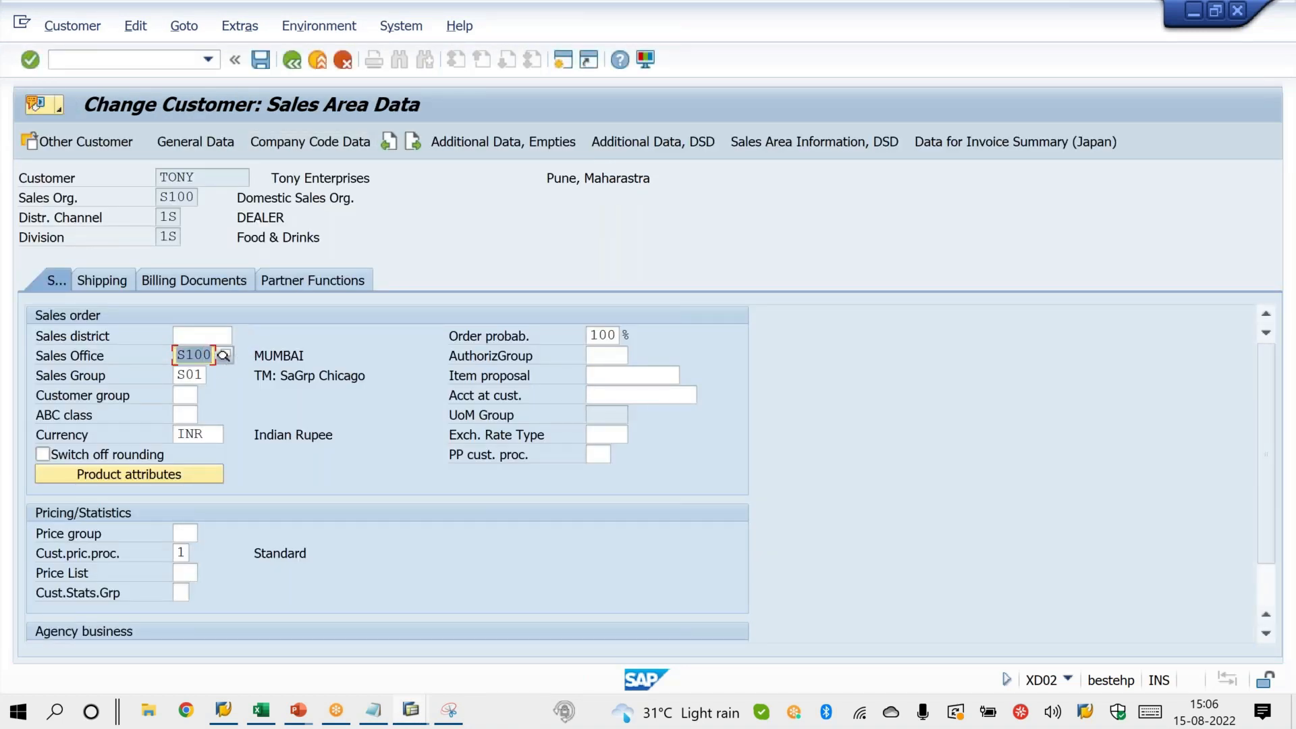
{"action": "type", "text": "S200"}
{"action": "key", "text": "Return"}
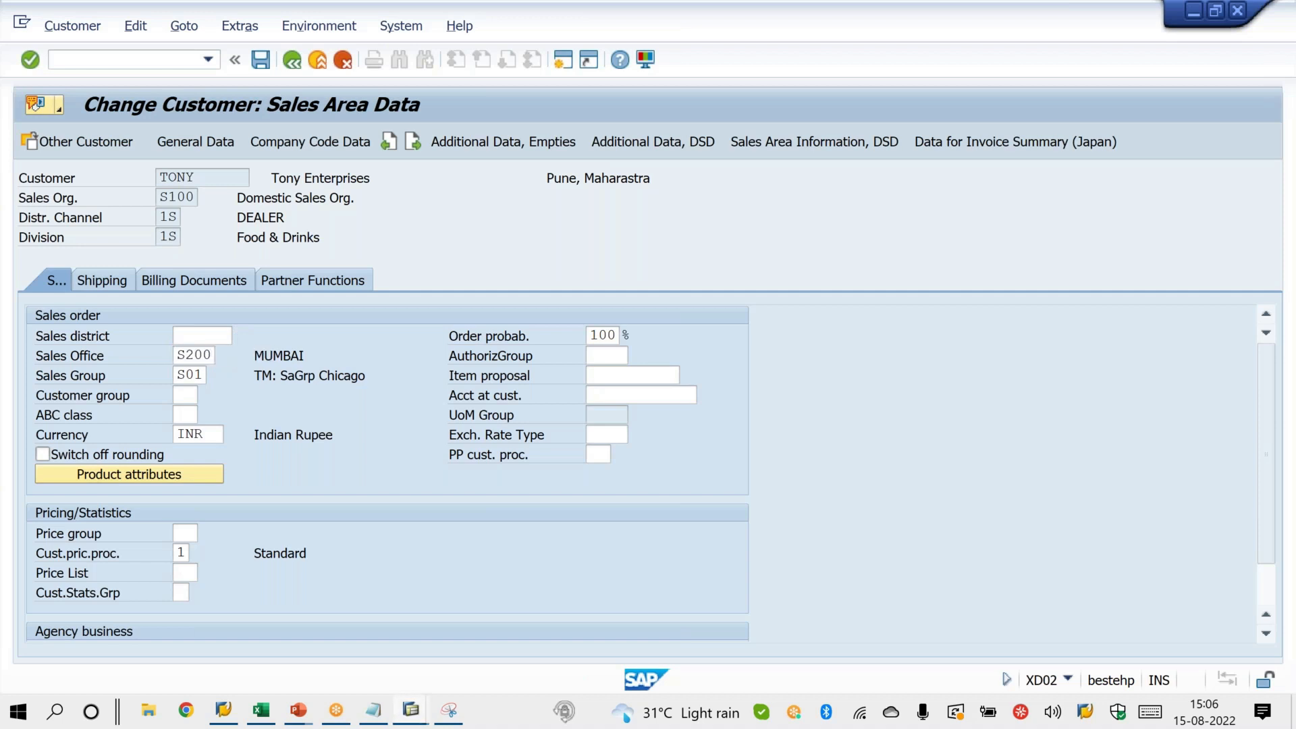
{"action": "key", "text": "ctrl+s"}
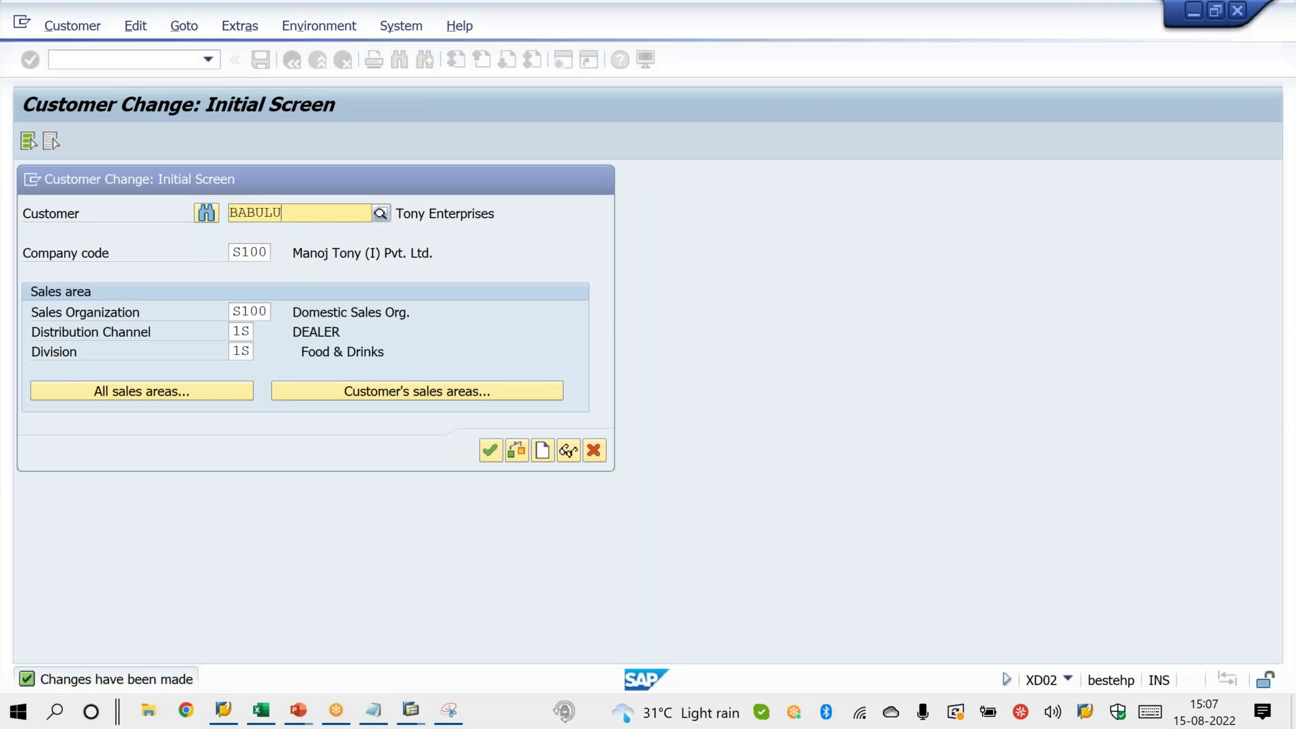
Open the Cuttack test customer's sales area data by its customer code, check the sales office and save the record.
{"action": "type", "text": "BABULU"}
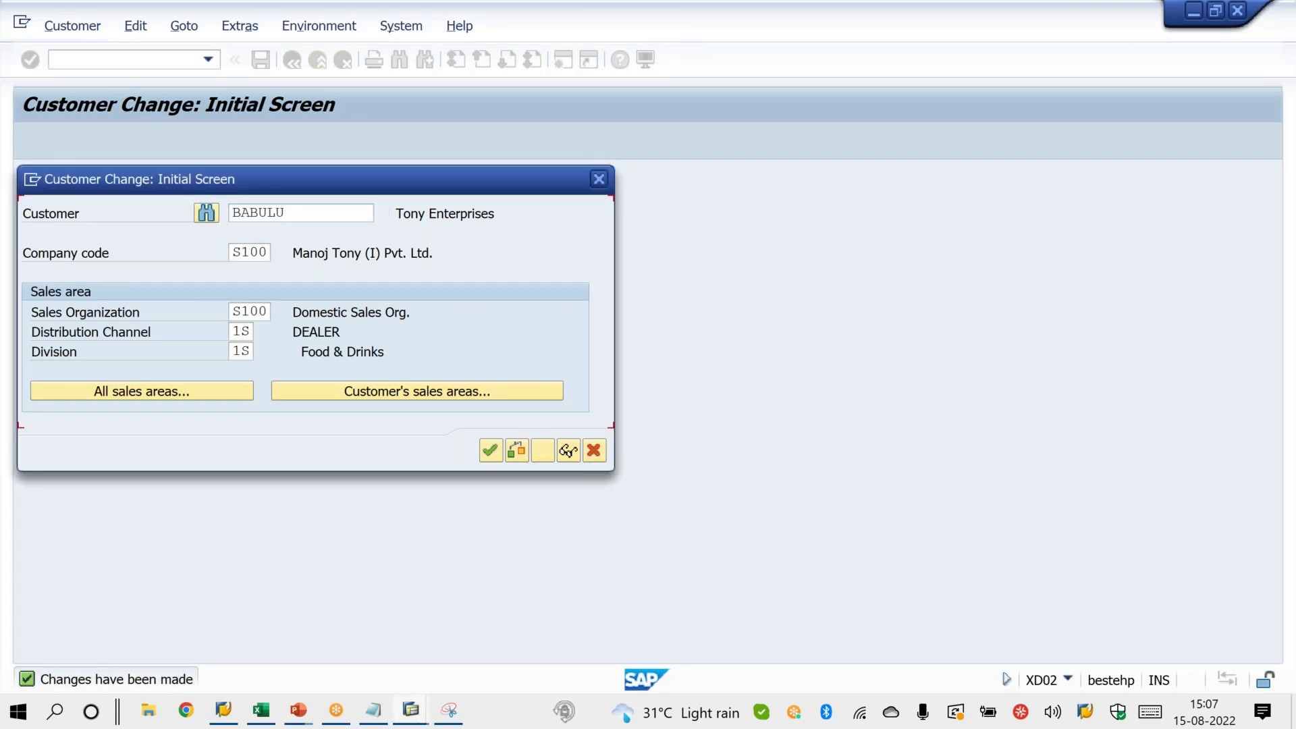
{"action": "type", "text": "BABULU"}
{"action": "key", "text": "Return"}
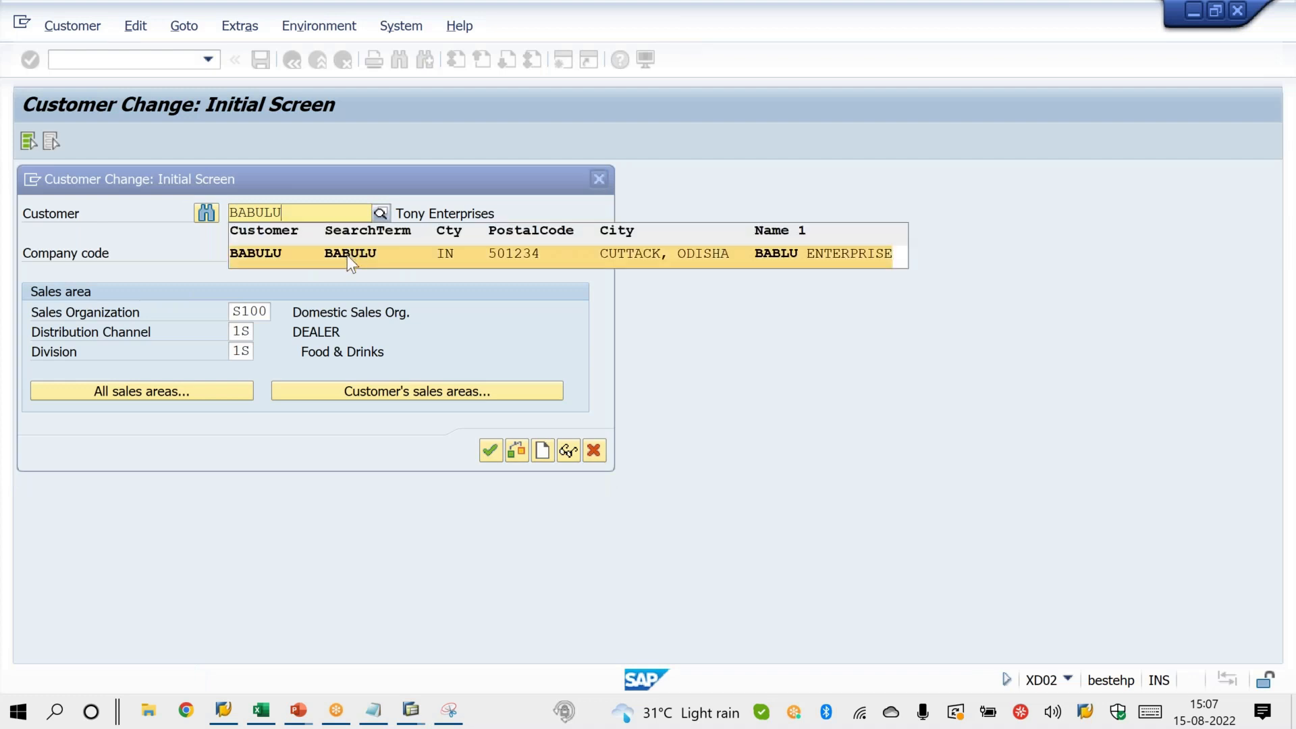
{"action": "left_click", "coordinate": [347, 255]}
{"action": "key", "text": "Return"}
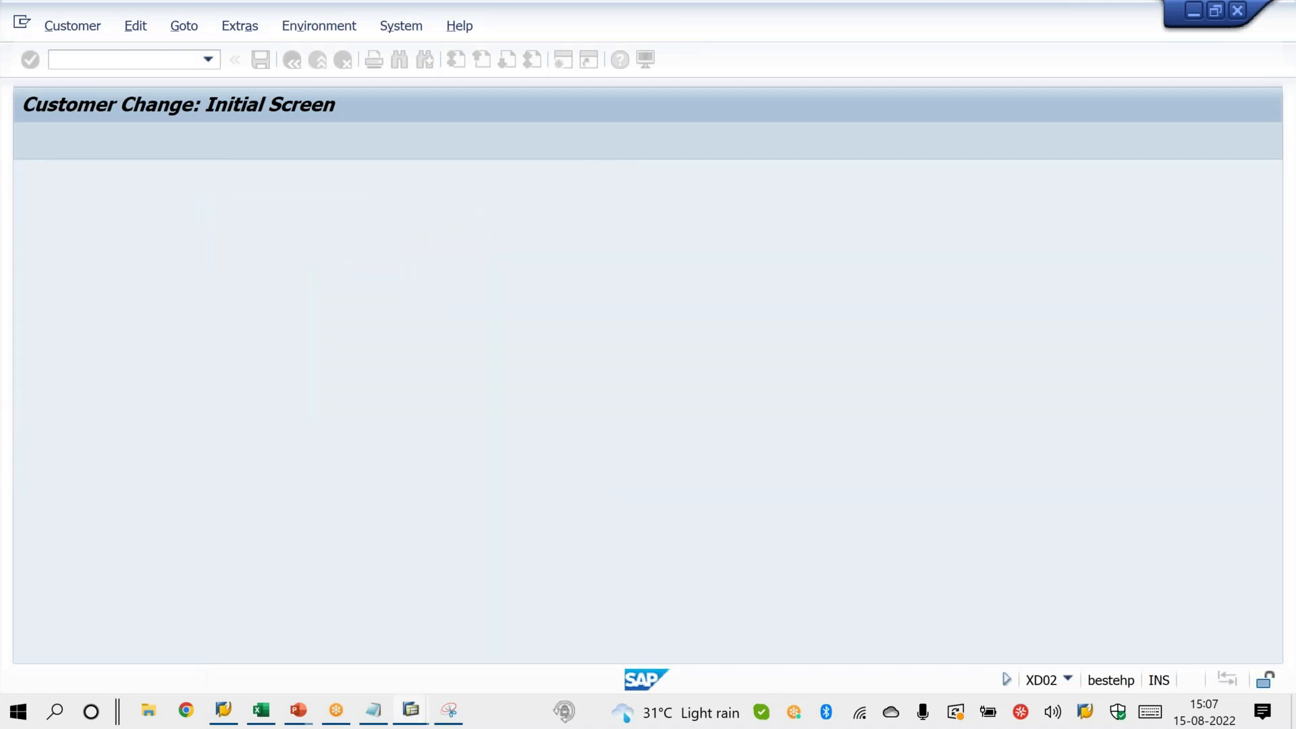
{"action": "left_click_drag", "start_coordinate": [178, 351], "coordinate": [292, 351]}
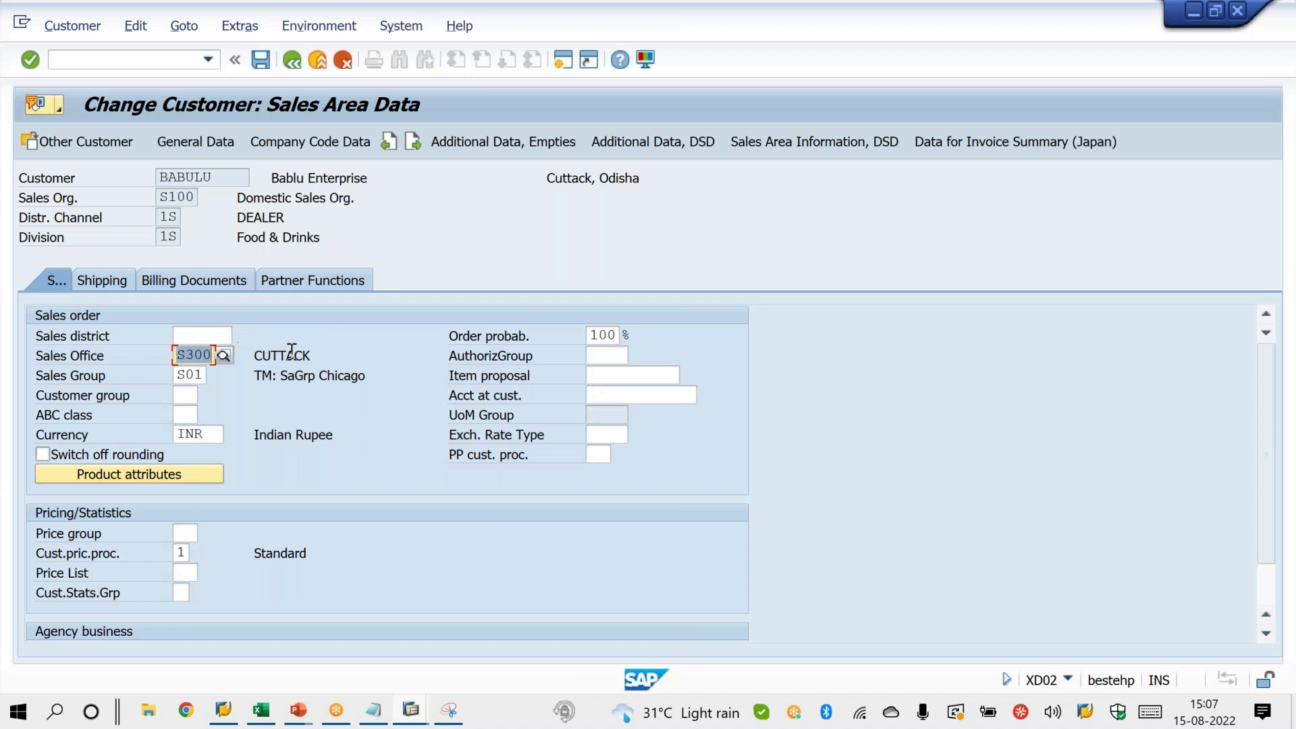
{"action": "left_click", "coordinate": [260, 60]}
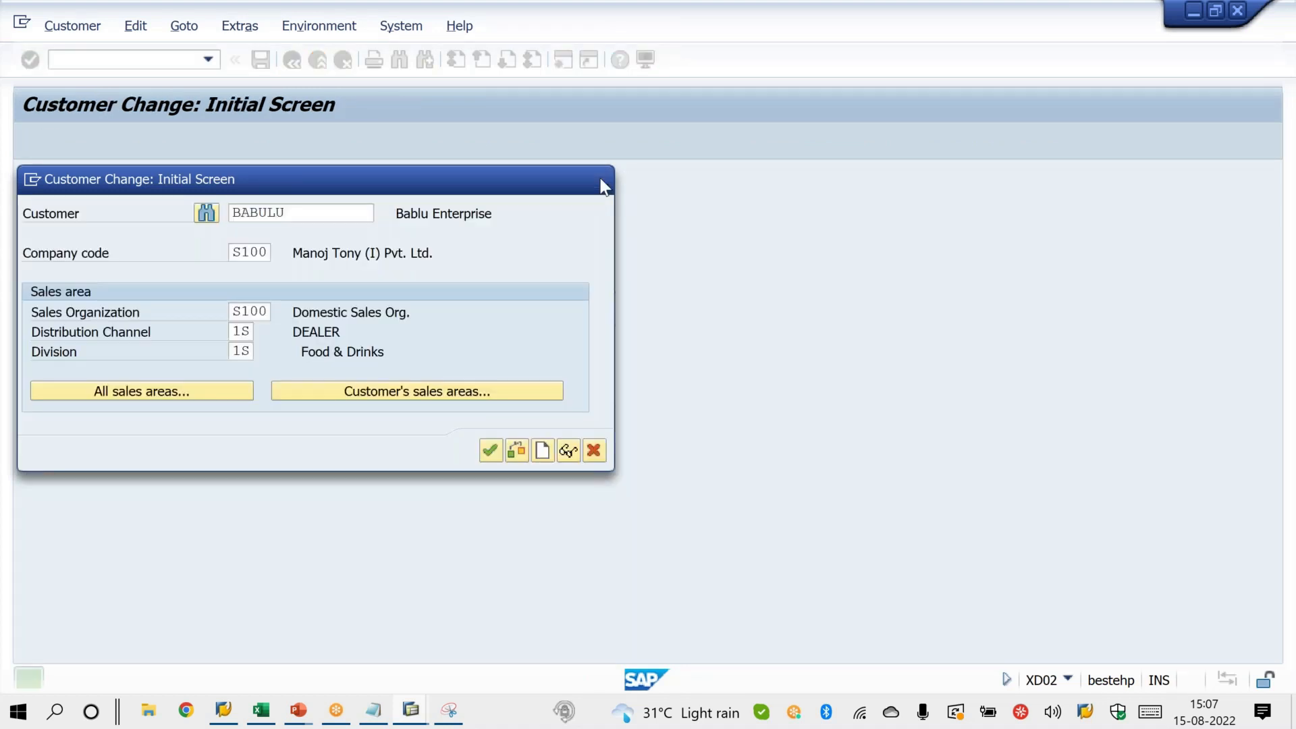
Leave the customer change and run VA01 to start a YOR order in sales area S100, 1S, 1S.
{"action": "left_click", "coordinate": [602, 180]}
{"action": "type", "text": "/NVA01"}
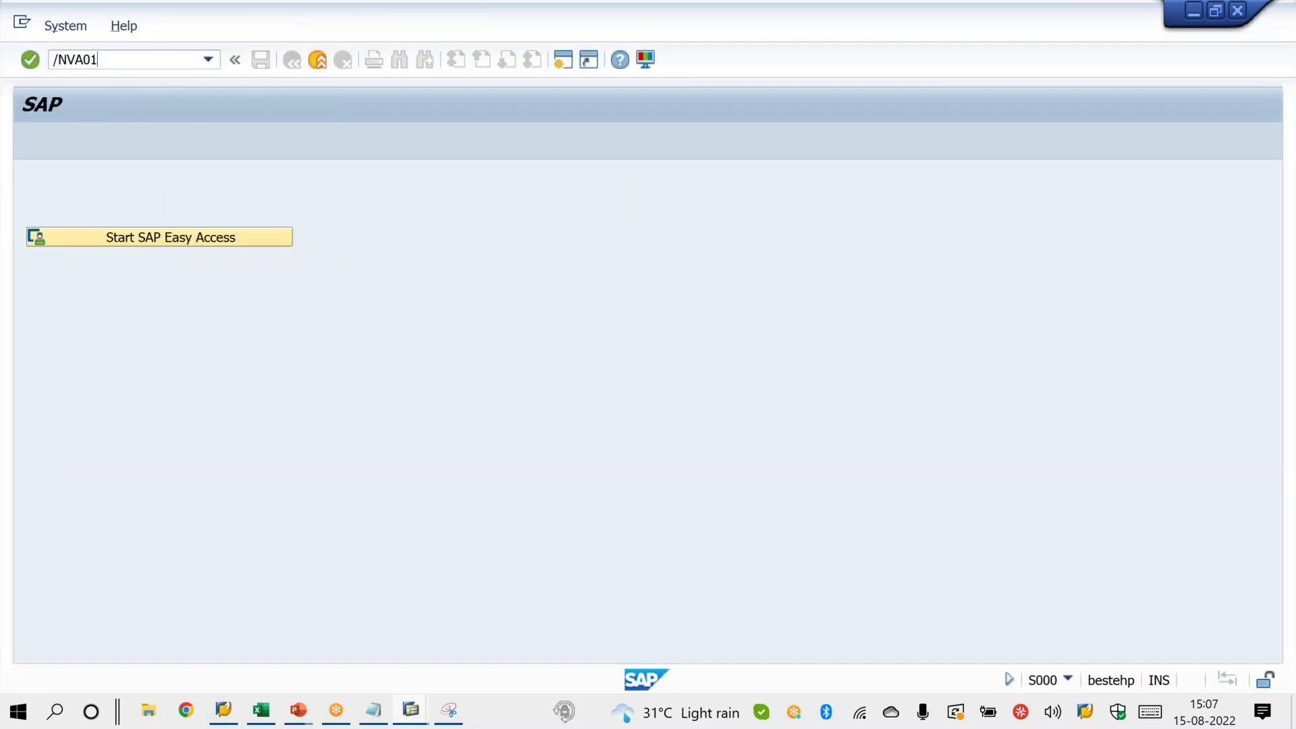
{"action": "key", "text": "Return"}
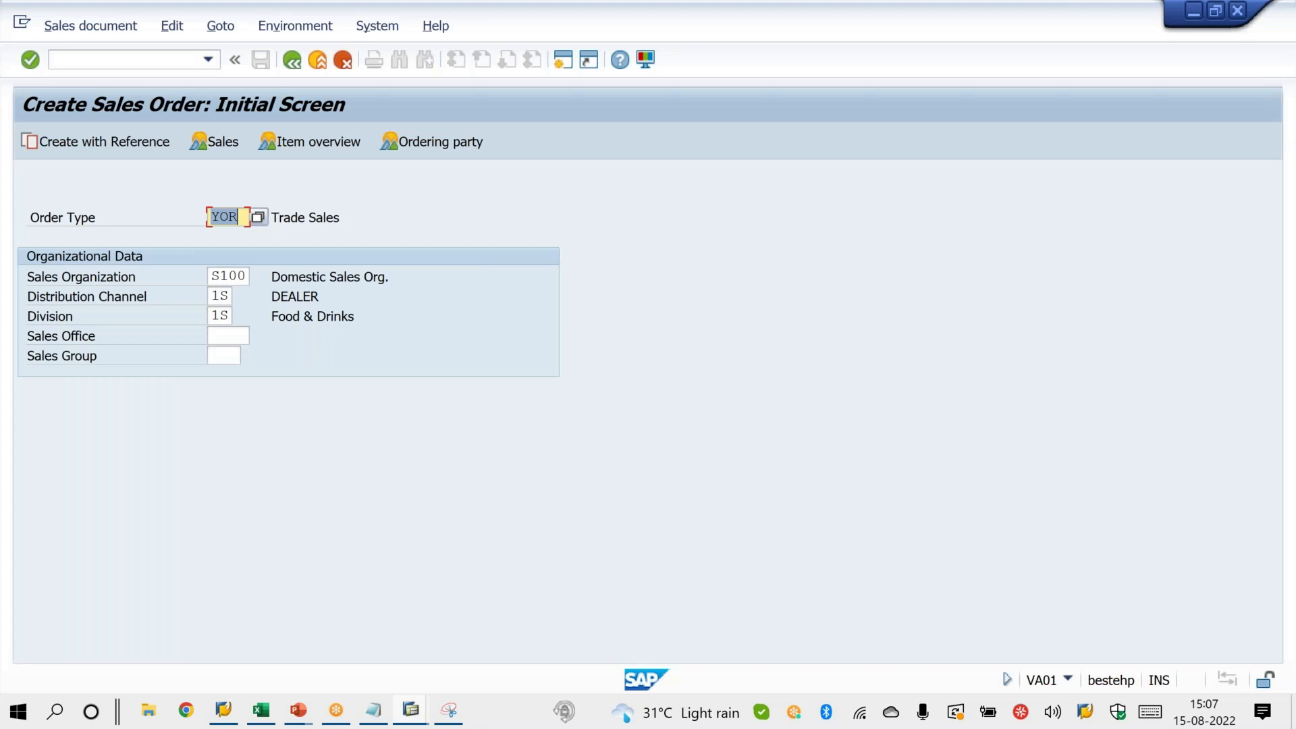
{"action": "key", "text": "Return"}
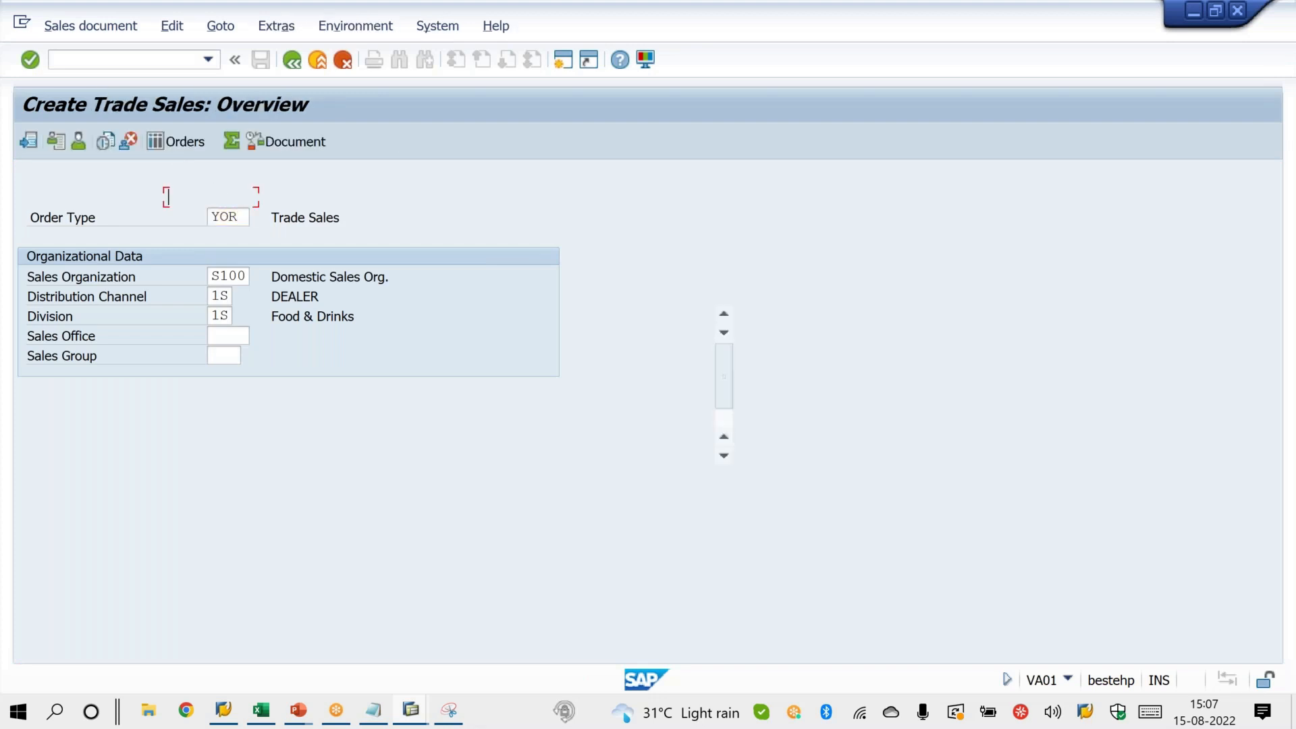
Enter the Mumbai test customer as sold-to party and add material Z with order quantity 1.
{"action": "type", "text": "MANOJ"}
{"action": "key", "text": "Return"}
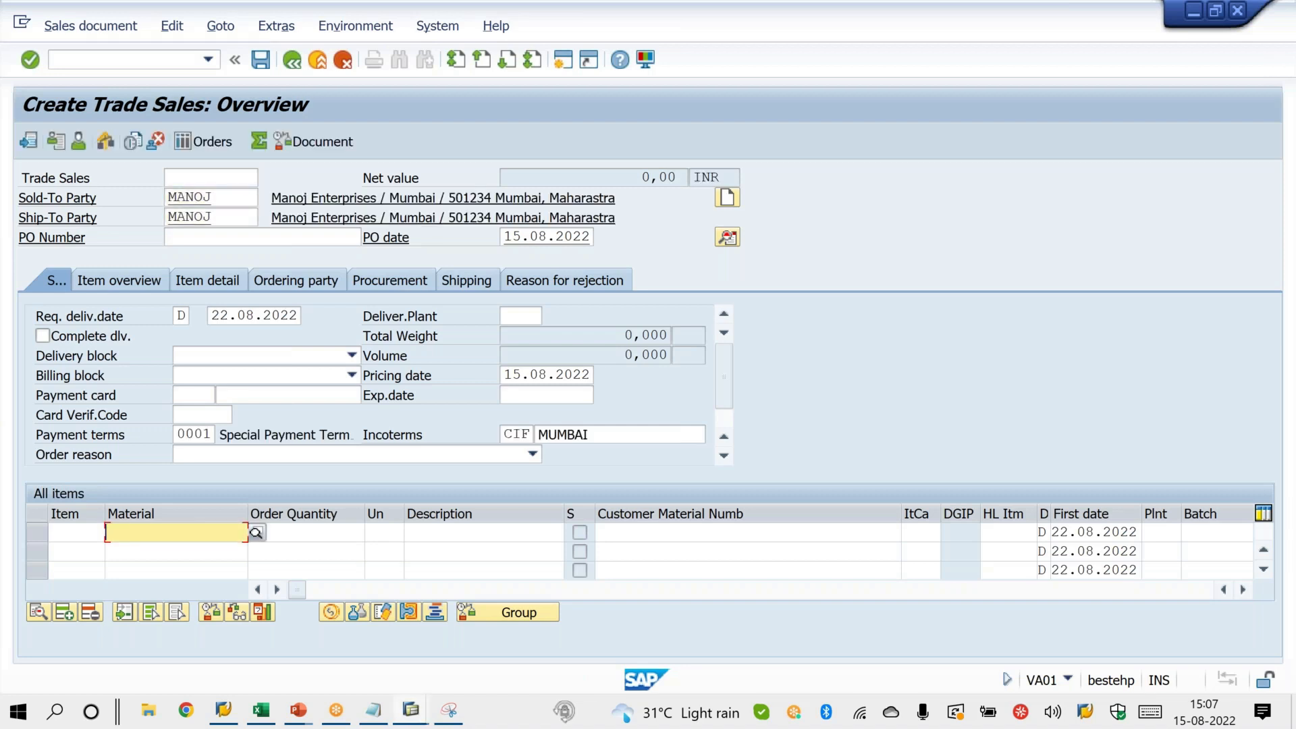
{"action": "type", "text": "Z"}
{"action": "key", "text": "Tab"}
{"action": "type", "text": "1"}
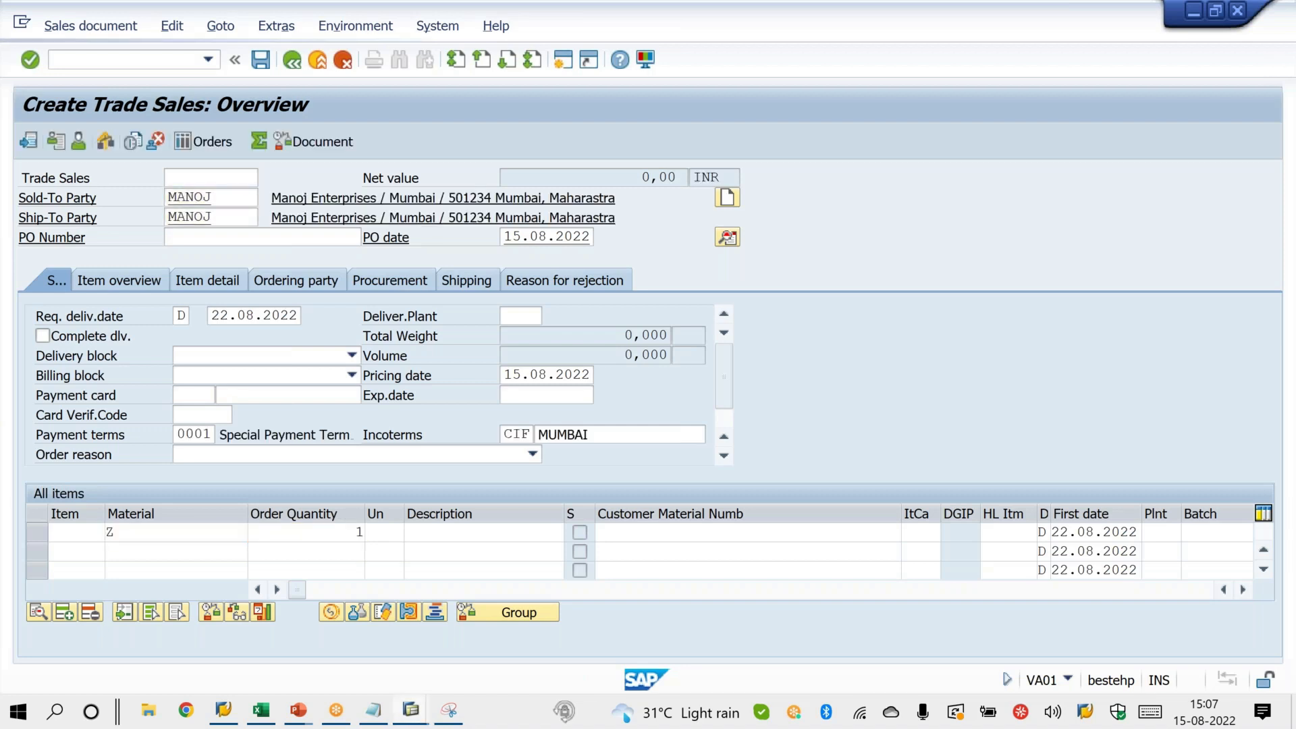
{"action": "key", "text": "Return"}
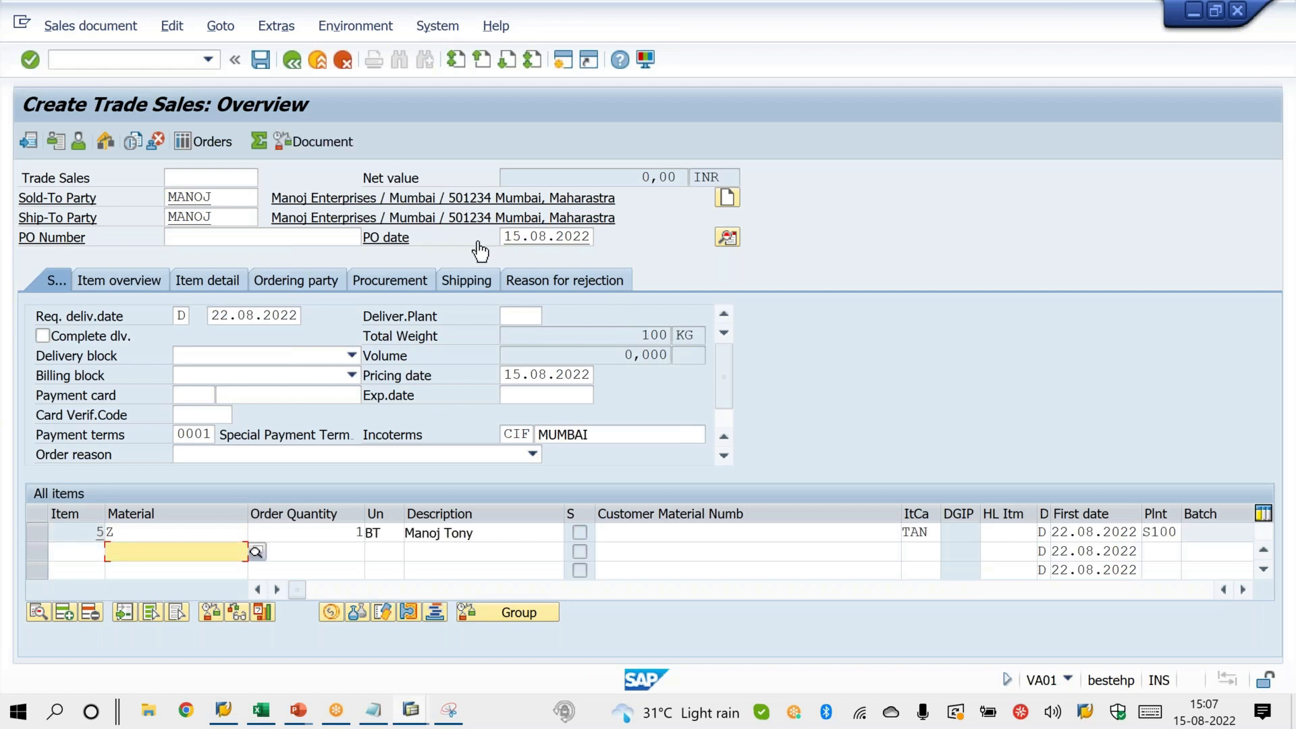
Circle the sales office in the order's header data with a handwritten 3 beside it, and save the order.
{"action": "left_click", "coordinate": [728, 237]}
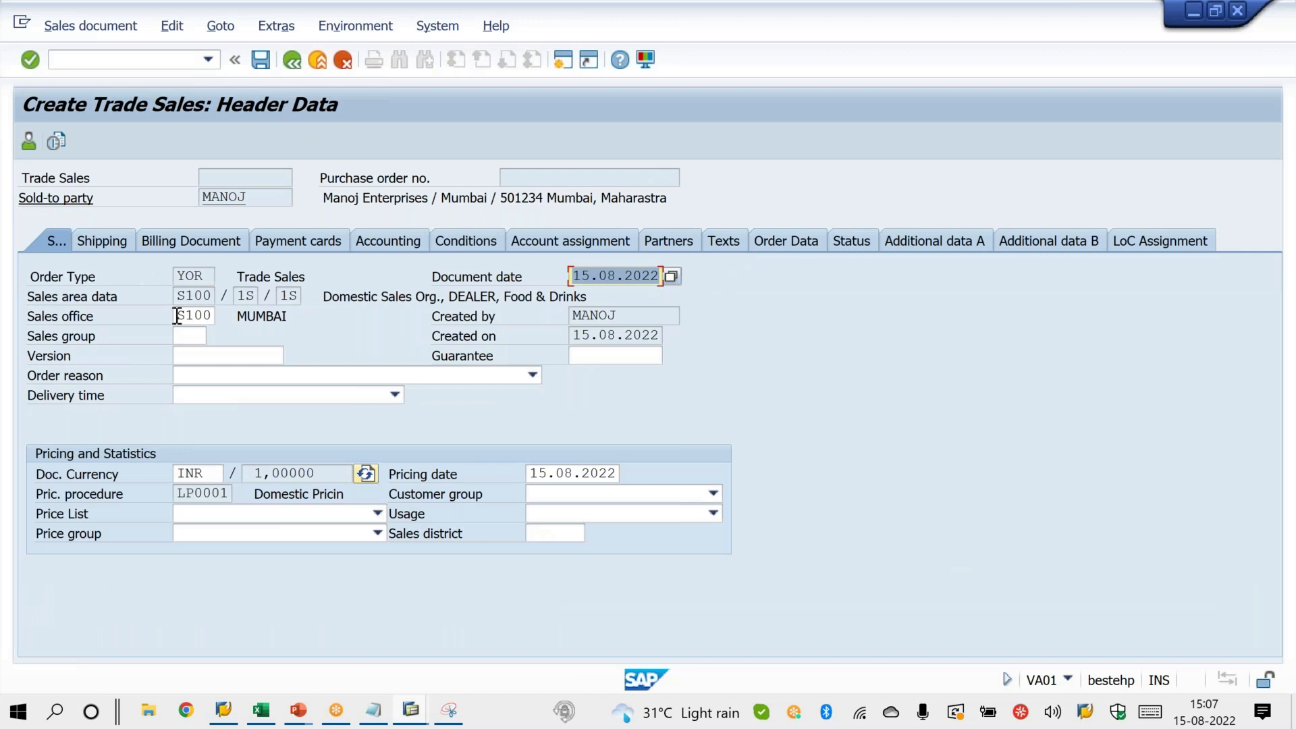
{"action": "left_click", "coordinate": [177, 315]}
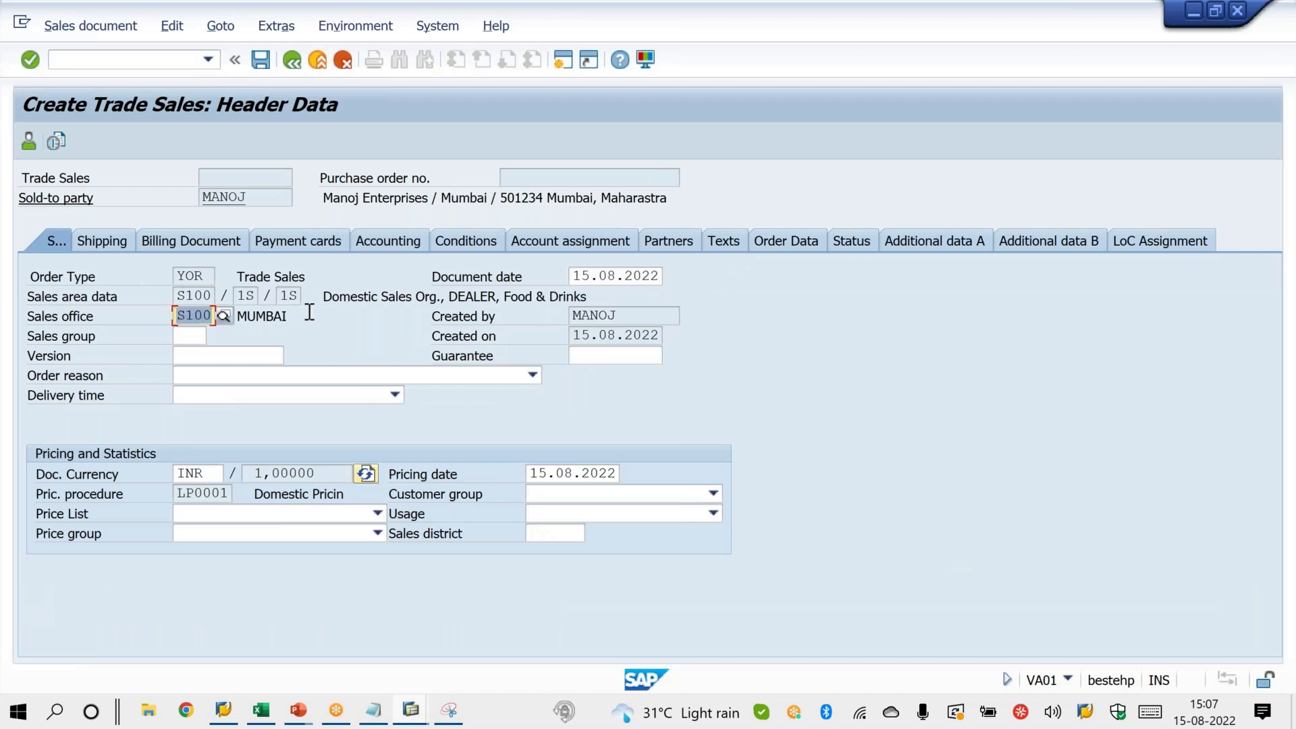
{"action": "left_click", "coordinate": [836, 58]}
{"action": "mouse_move", "coordinate": [218, 301]}
{"action": "left_mouse_down"}
{"action": "mouse_move", "coordinate": [185, 304]}
{"action": "mouse_move", "coordinate": [254, 364]}
{"action": "mouse_move", "coordinate": [248, 378]}
{"action": "mouse_move", "coordinate": [278, 386]}
{"action": "left_mouse_up"}
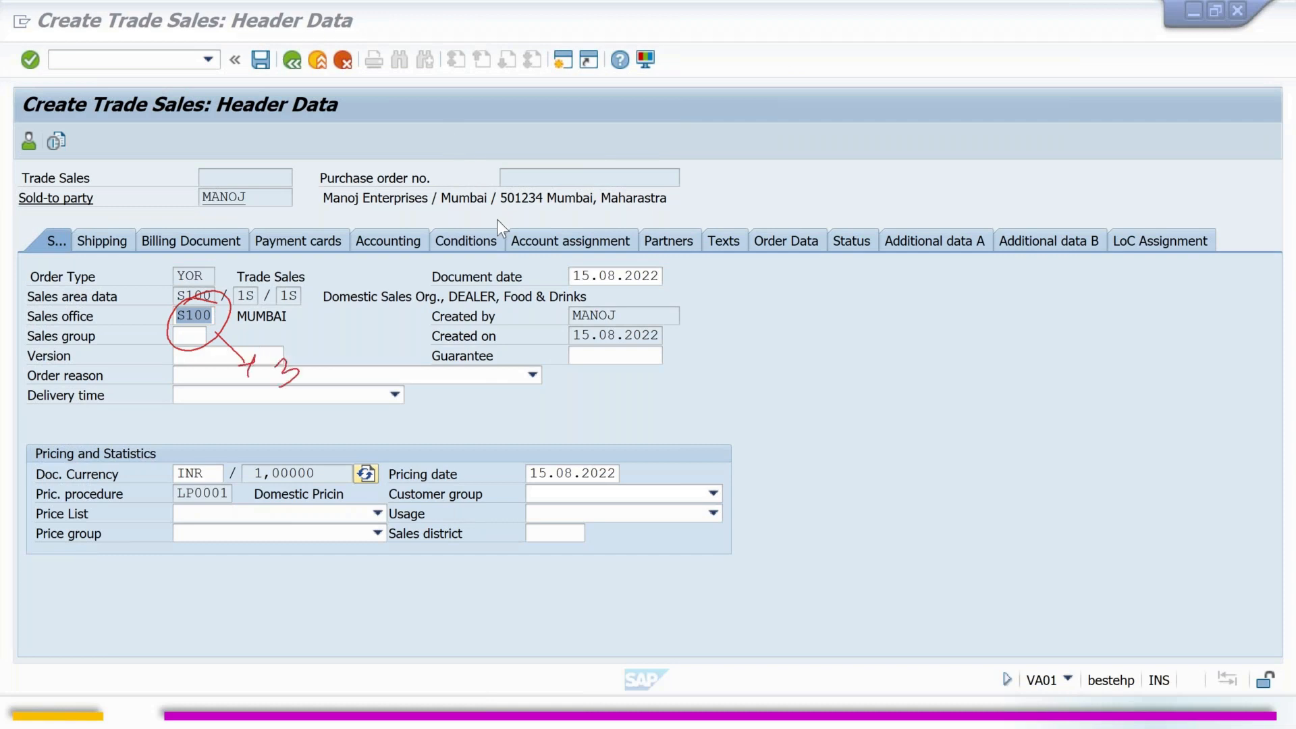
{"action": "key", "text": "Escape"}
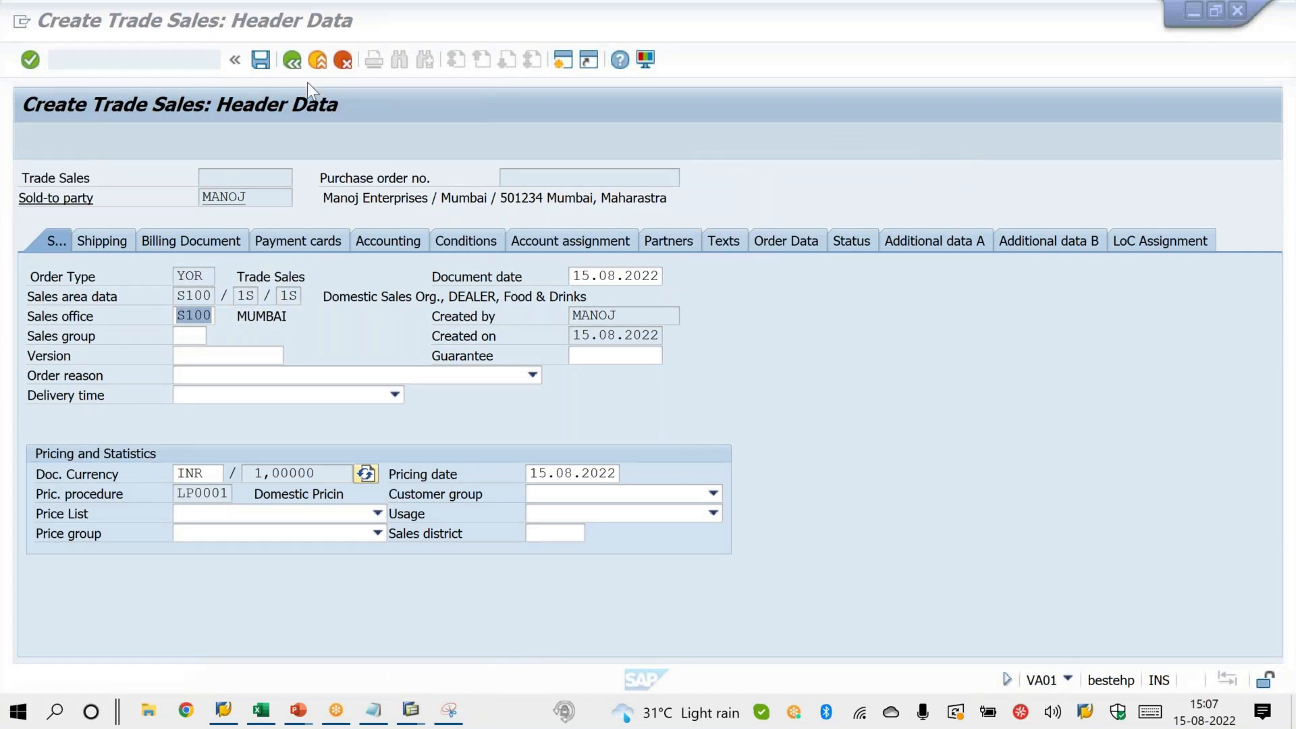
{"action": "left_click", "coordinate": [261, 60]}
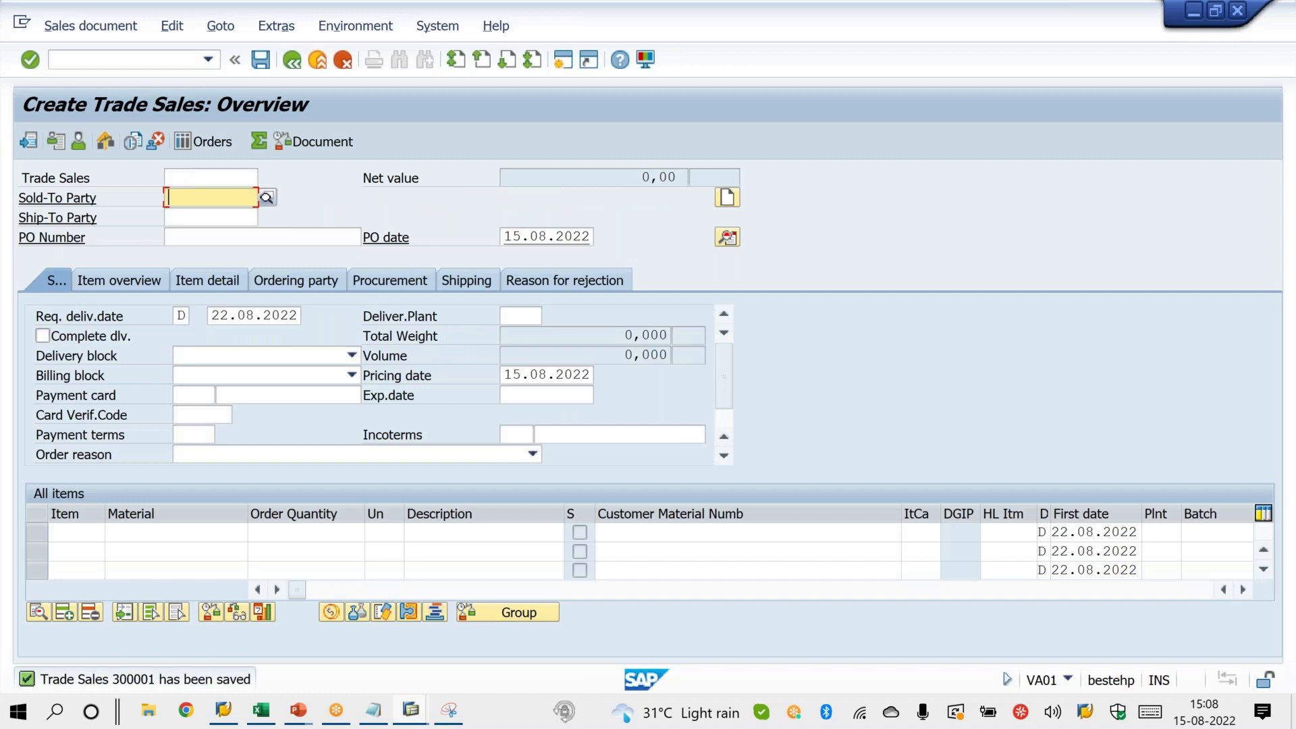
Abandon the order begun for the Pune customer and open the just-saved trade sales order in VA02.
{"action": "type", "text": "TONY"}
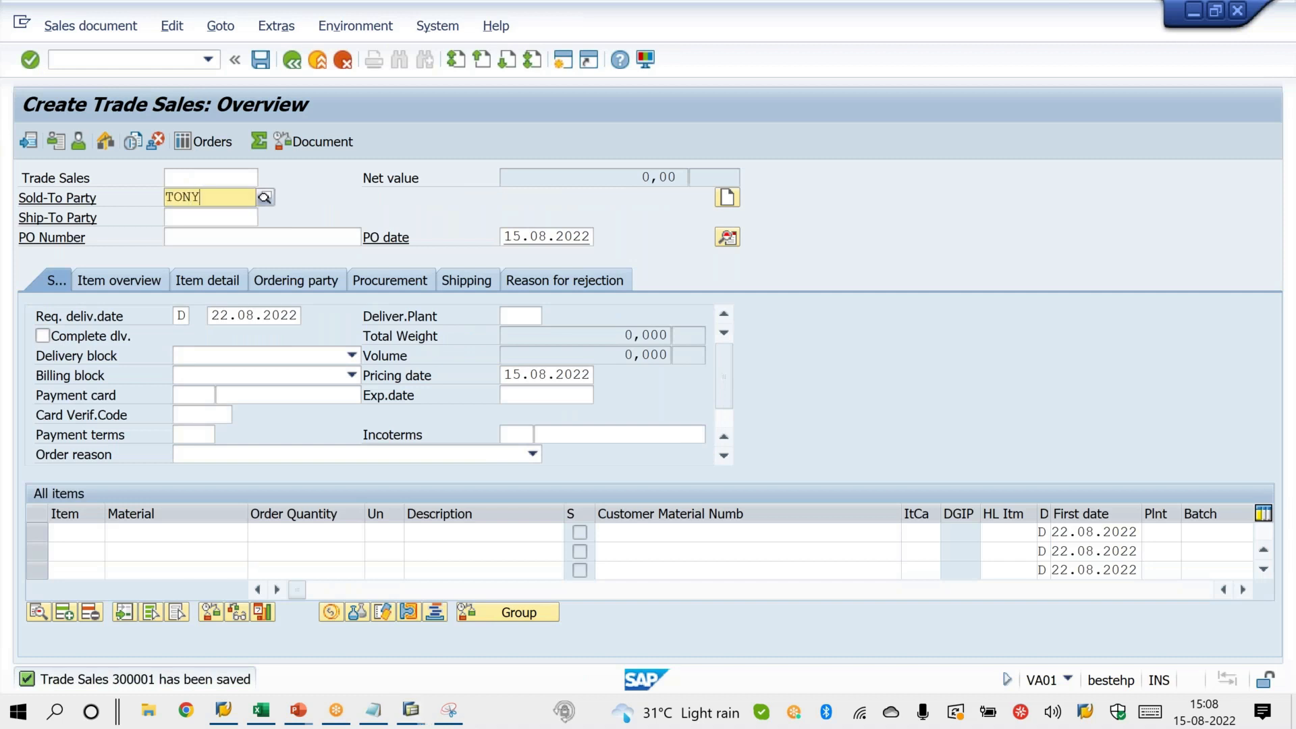
{"action": "key", "text": "Return"}
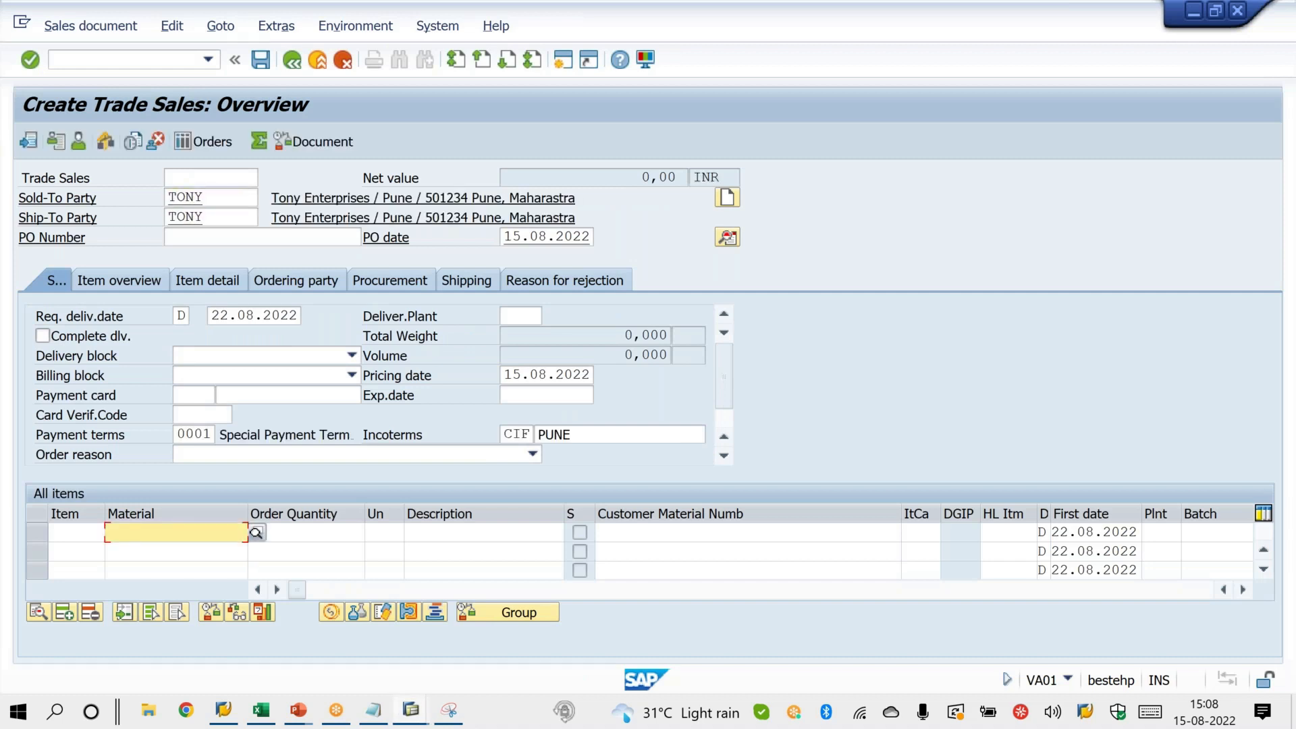
{"action": "left_click", "coordinate": [157, 59]}
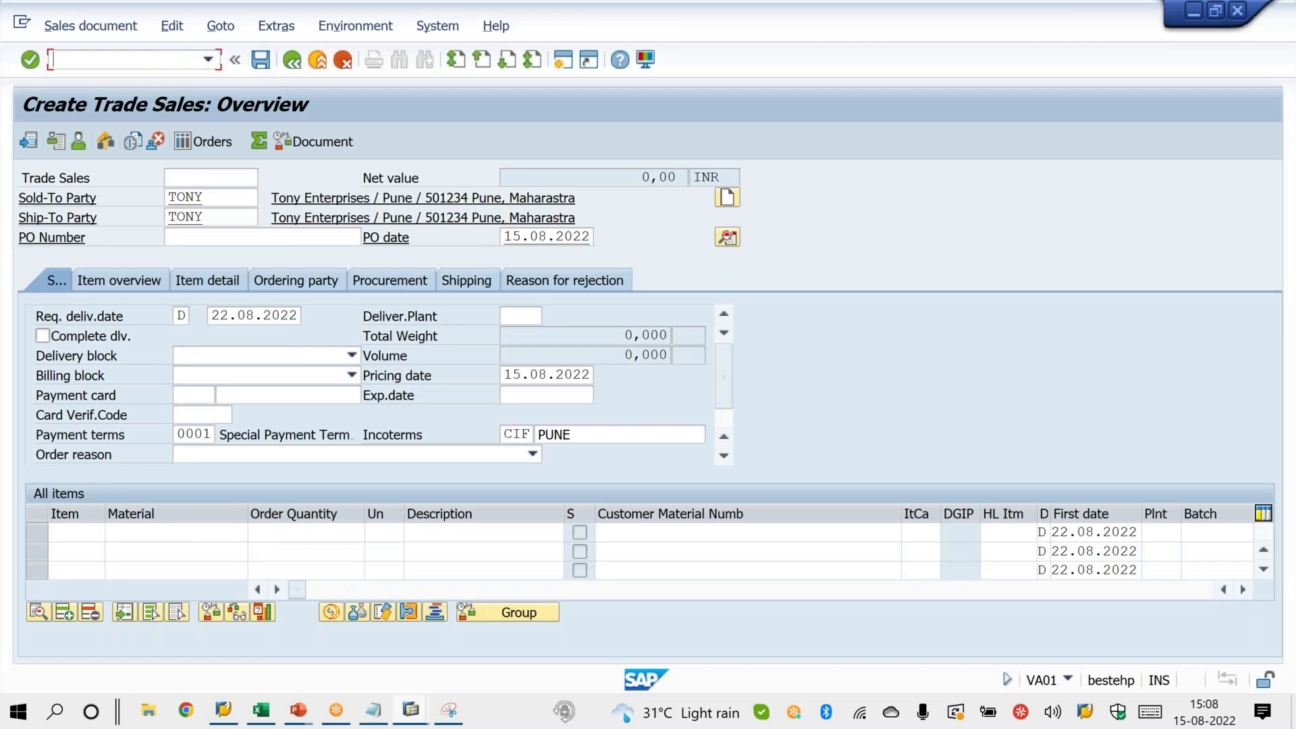
{"action": "type", "text": "/NVA01"}
{"action": "key", "text": "Return"}
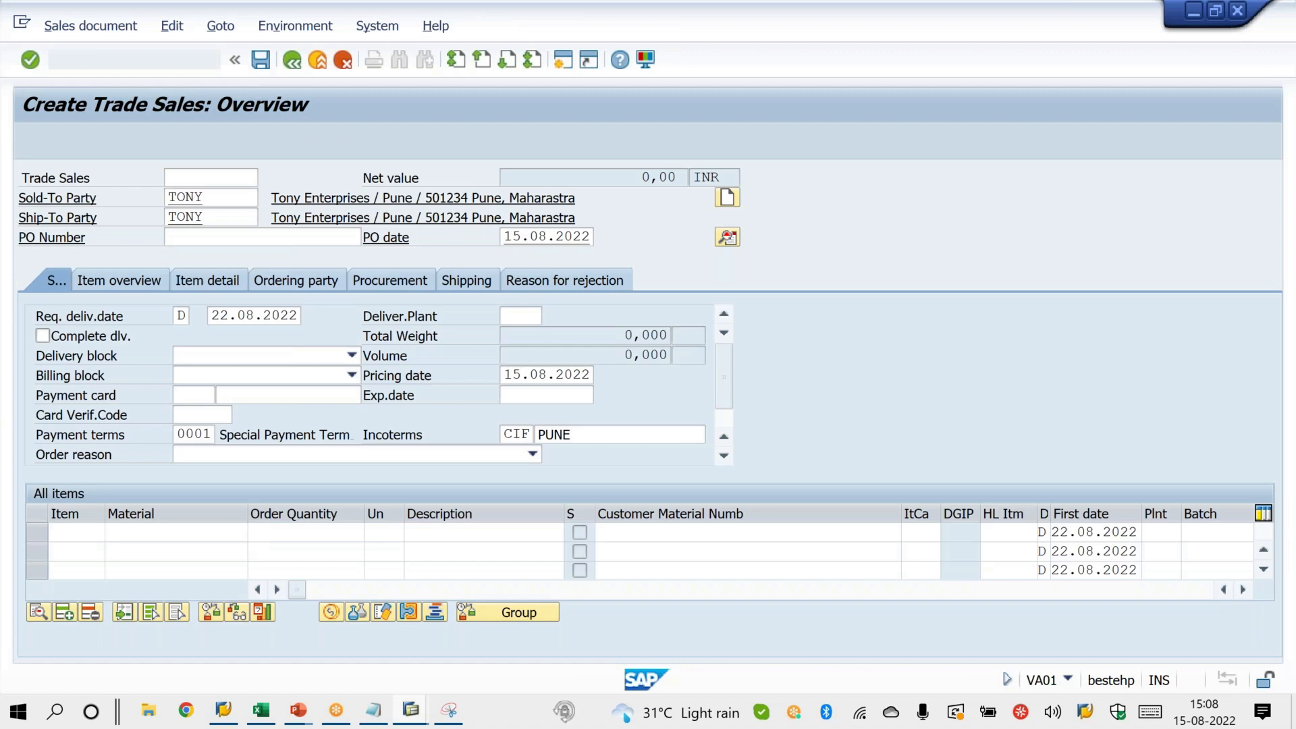
{"action": "key", "text": "Return"}
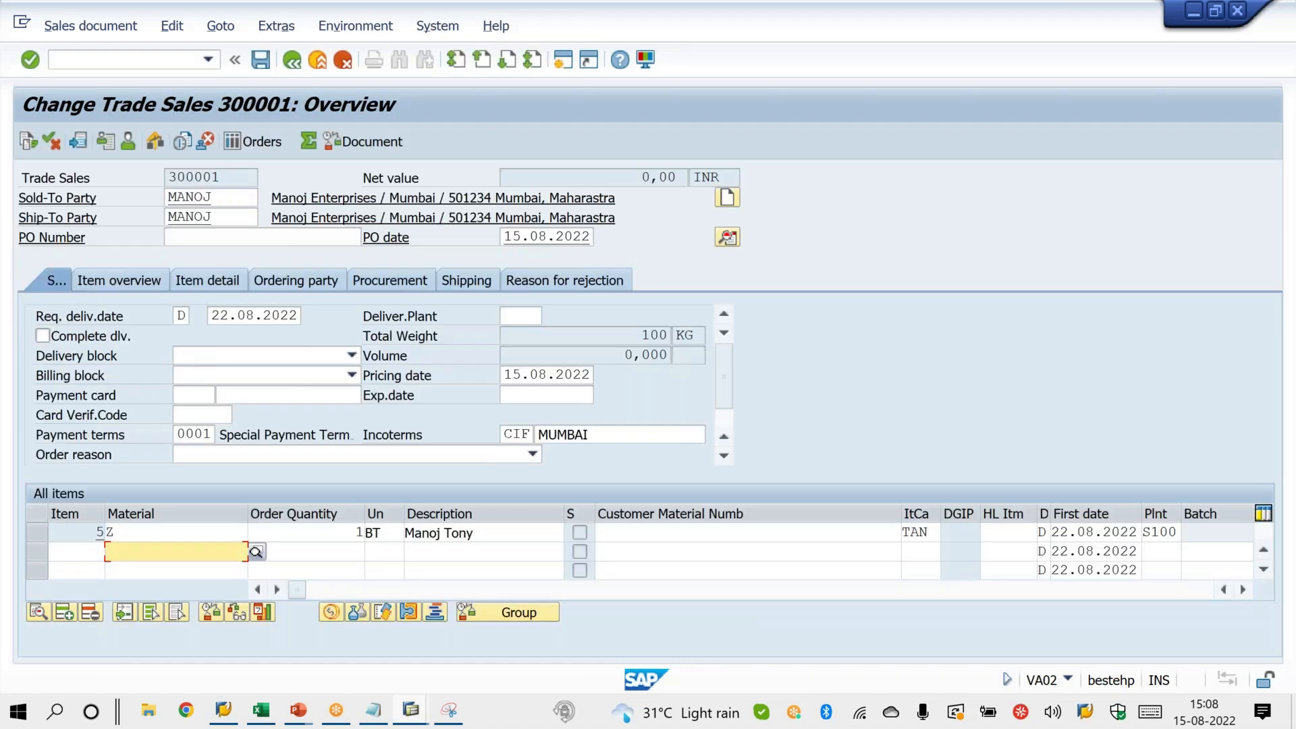
Circle the saved order's document number as an annotation on the overview, and clear the annotation.
{"action": "left_click", "coordinate": [831, 51]}
{"action": "left_click_drag", "start_coordinate": [230, 150], "coordinate": [202, 155]}
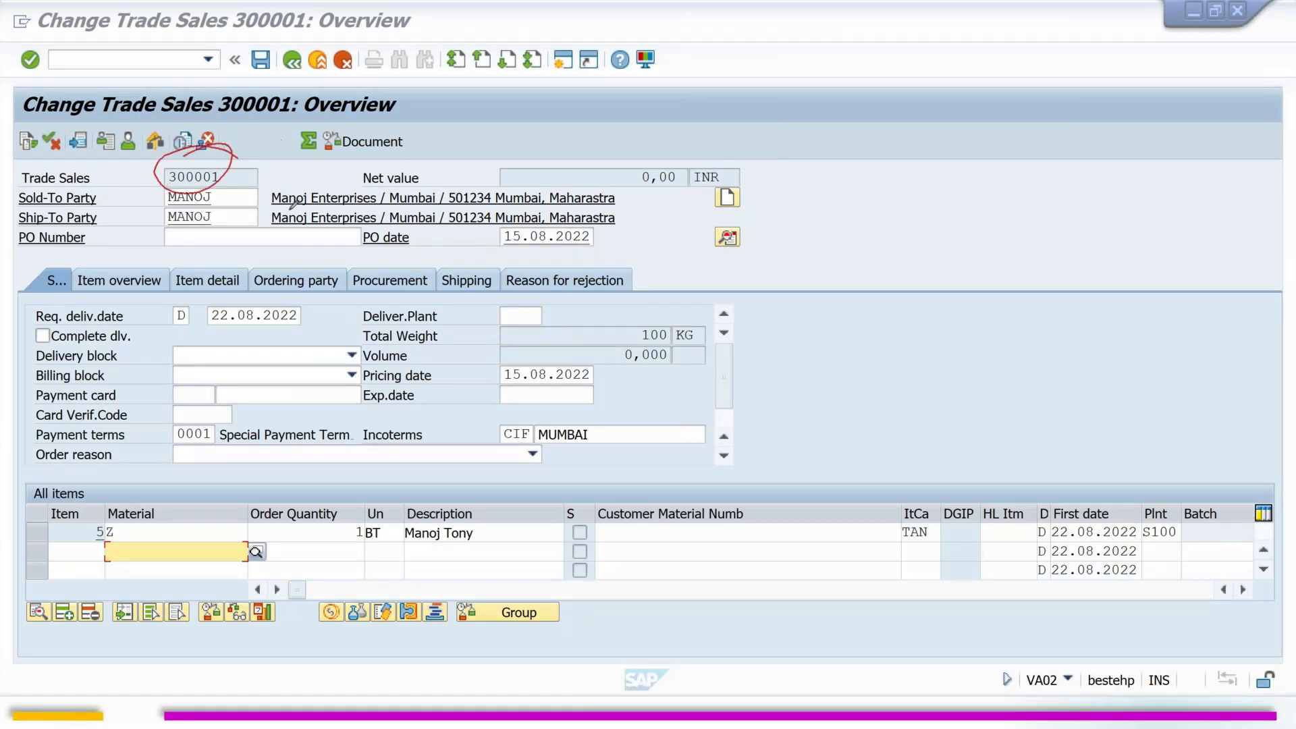
{"action": "key", "text": "Escape"}
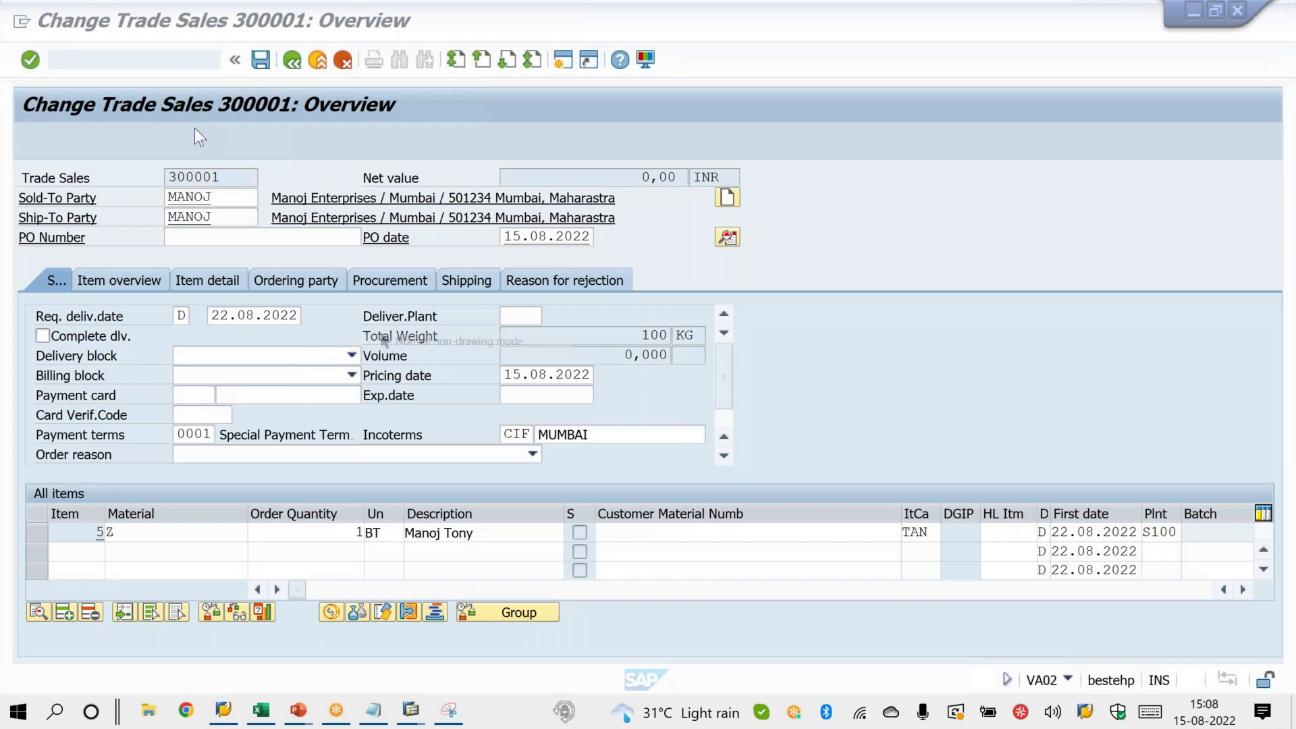
Leave the saved order and run VA01 again to begin another YOR trade sales order.
{"action": "left_click", "coordinate": [162, 63]}
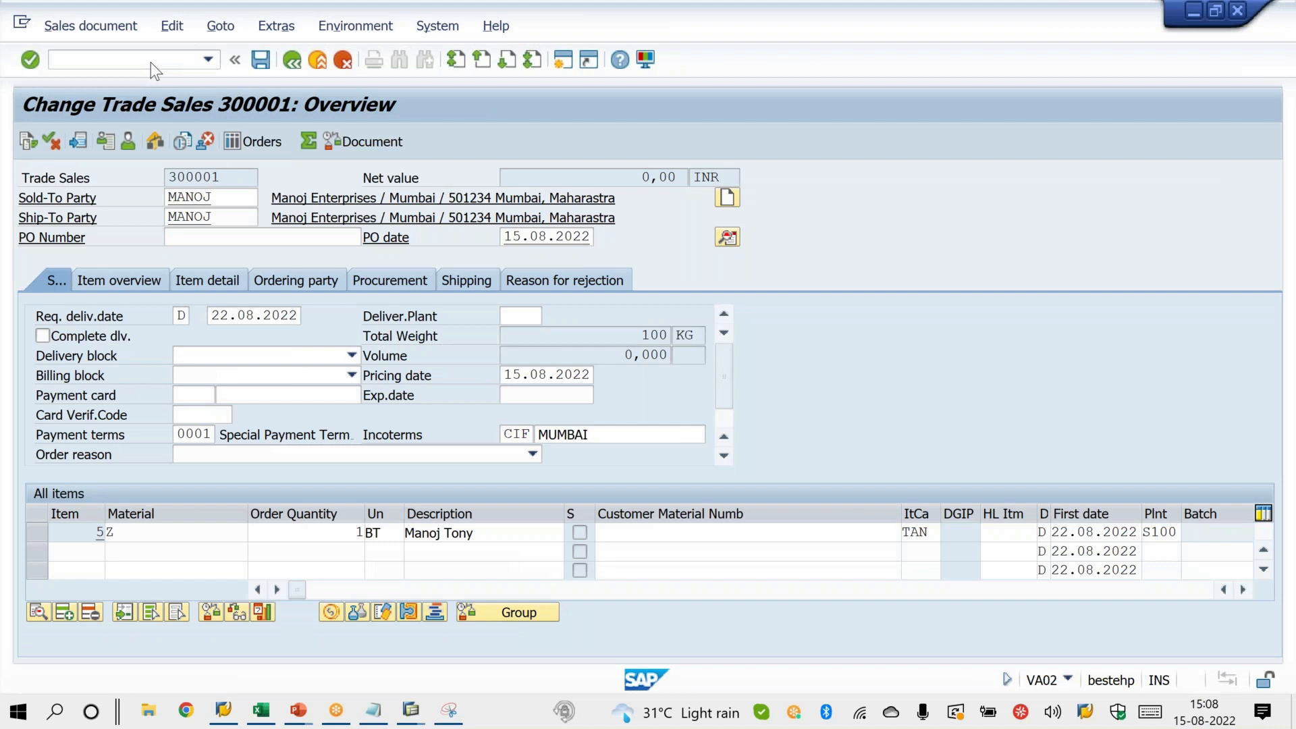
{"action": "left_click", "coordinate": [151, 62]}
{"action": "type", "text": "/nva02"}
{"action": "key", "text": "Return"}
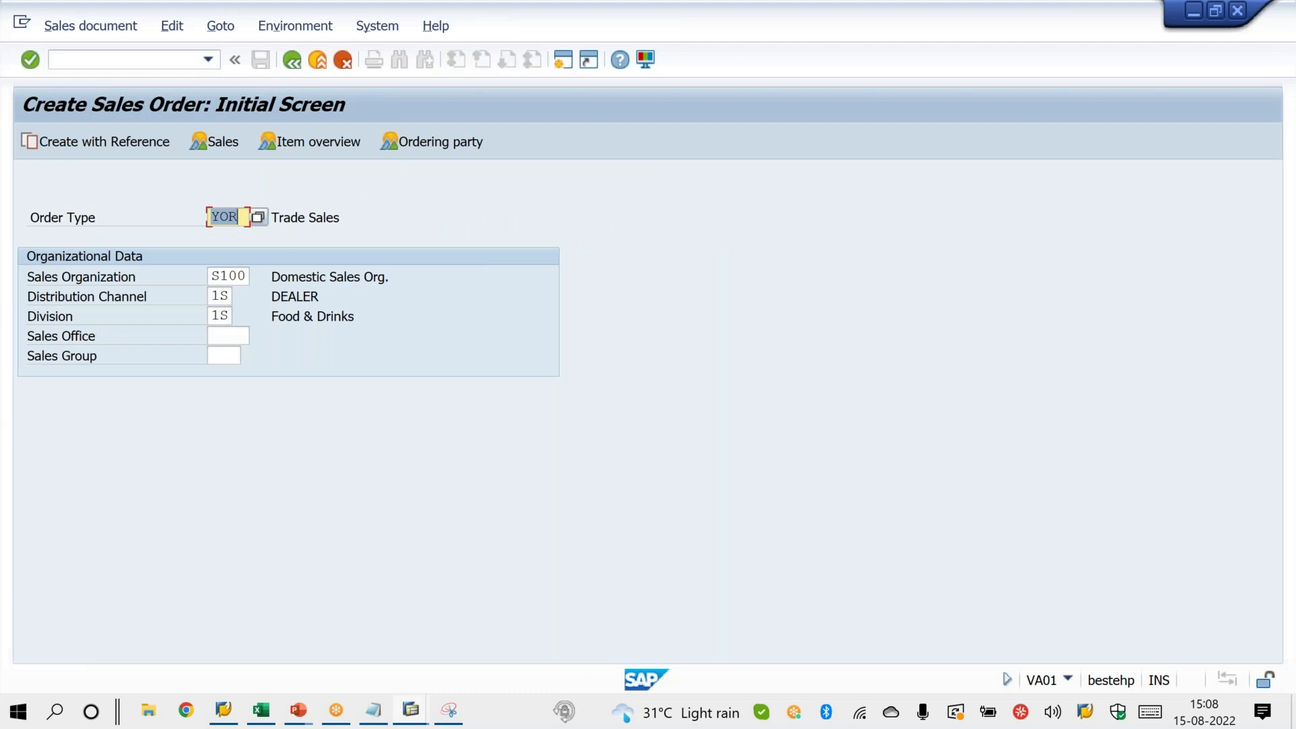
{"action": "key", "text": "Return"}
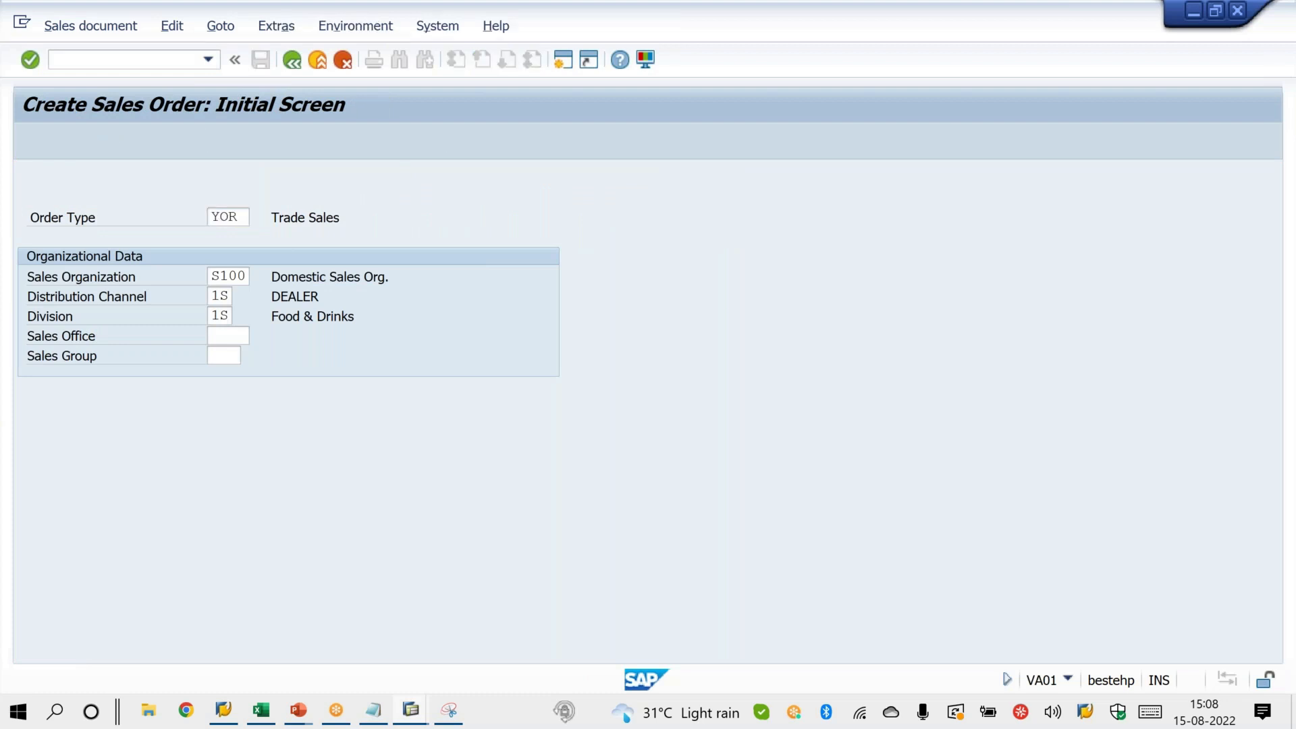
Enter the Pune customer as sold-to party of the YOR order and add material Z with quantity 1.
{"action": "type", "text": "TONY"}
{"action": "key", "text": "Return"}
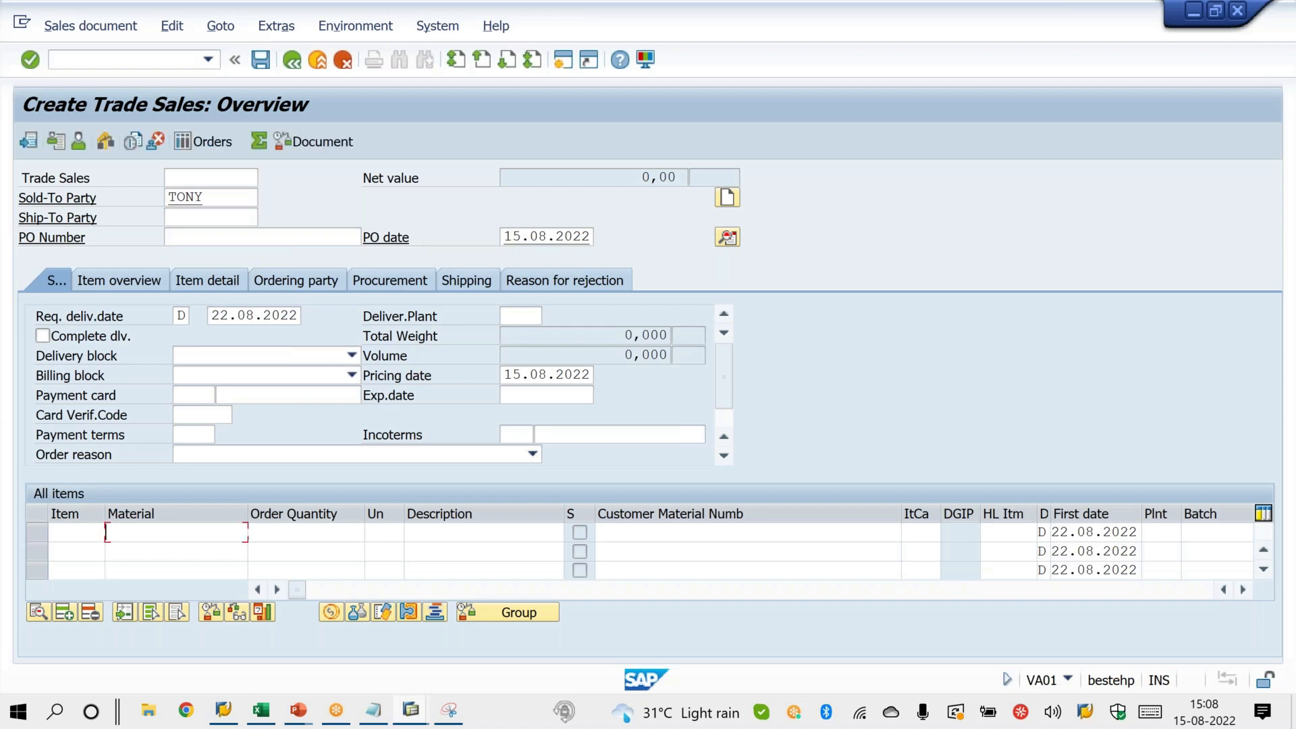
{"action": "type", "text": "Z"}
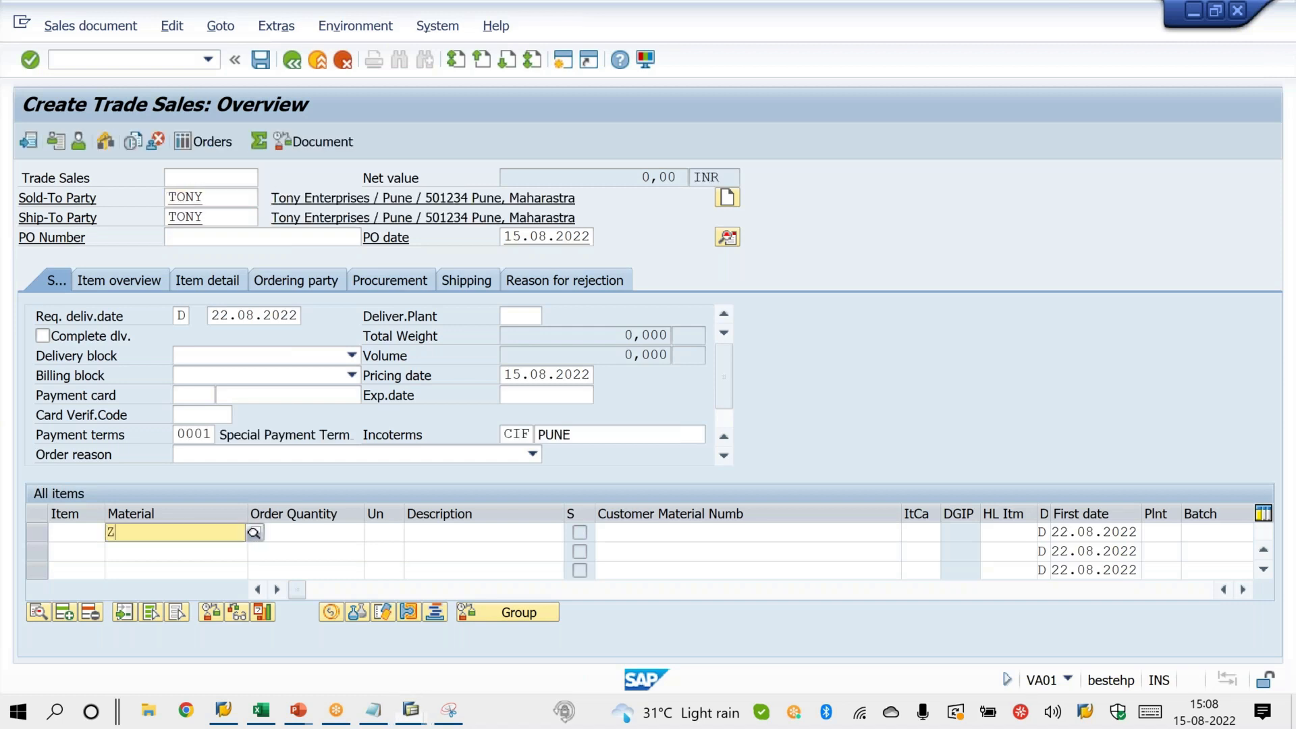
{"action": "key", "text": "Tab"}
{"action": "type", "text": "1"}
{"action": "key", "text": "Return"}
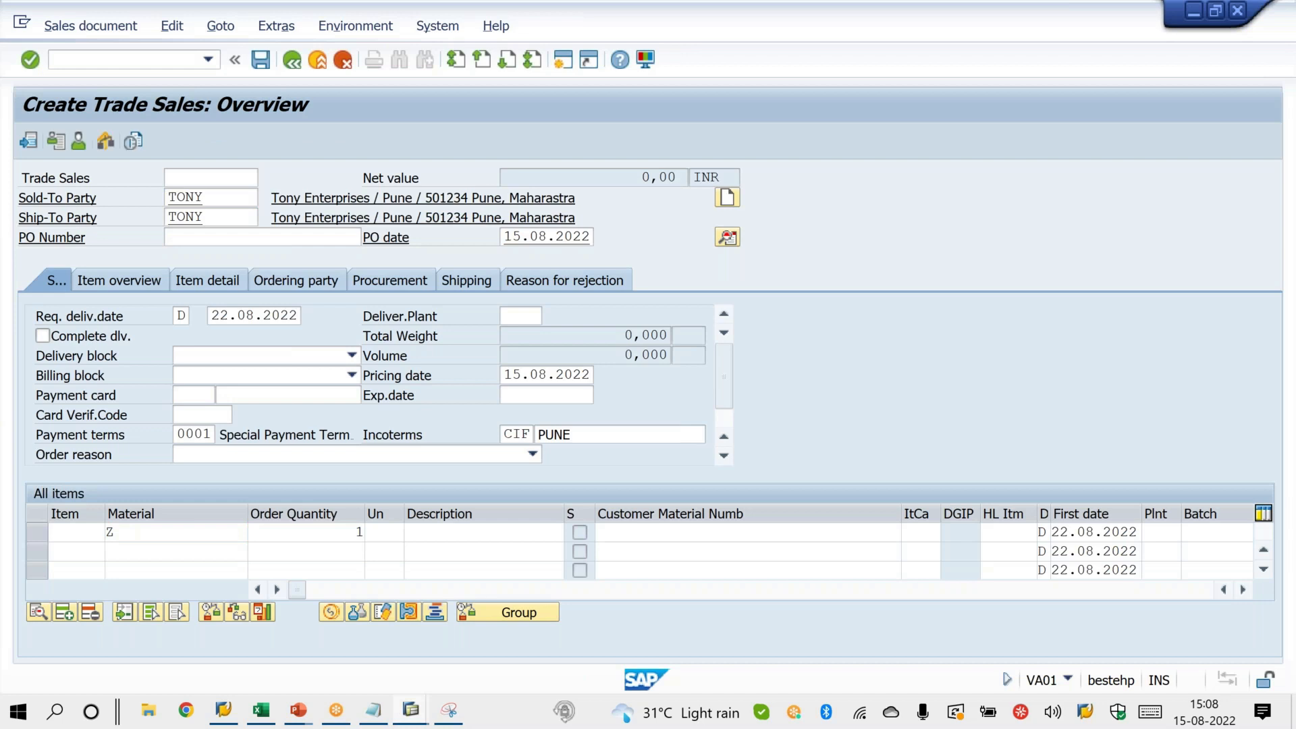
Open the Pune order's header data, highlight its sales office, and save the order.
{"action": "left_click", "coordinate": [734, 242]}
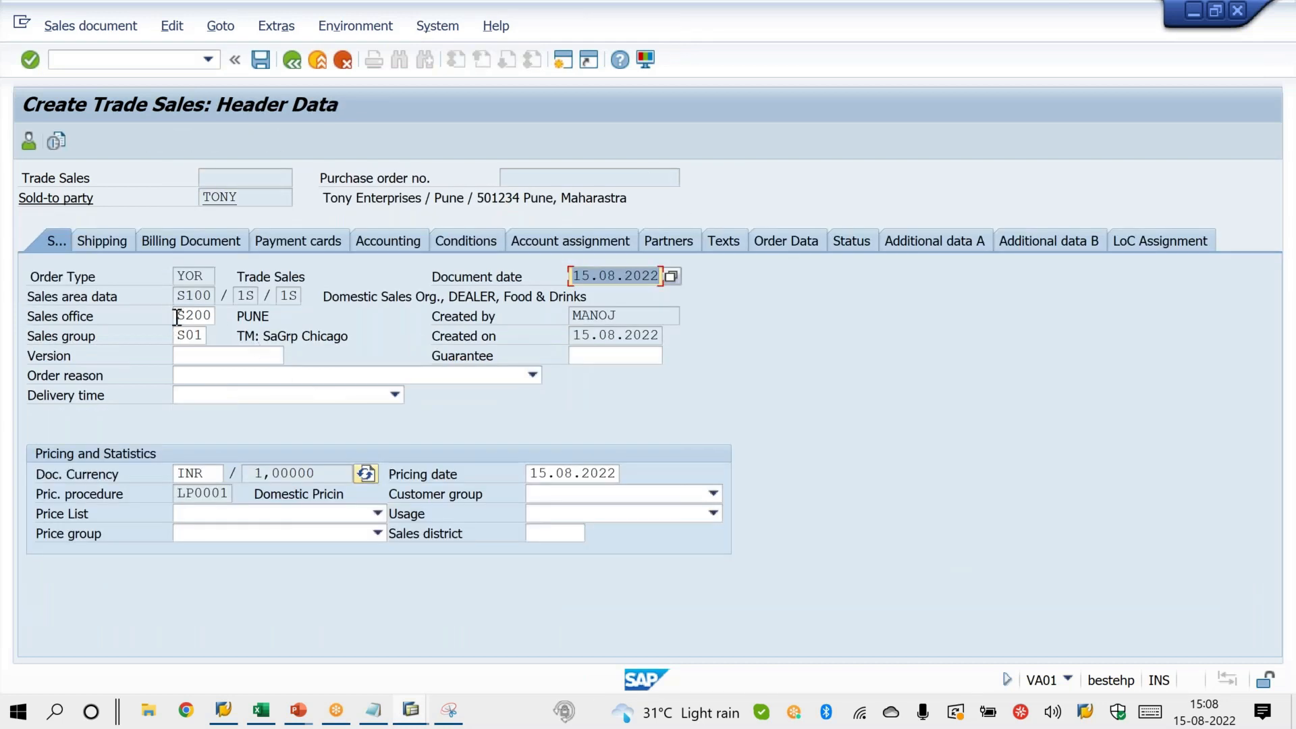
{"action": "left_click", "coordinate": [179, 316]}
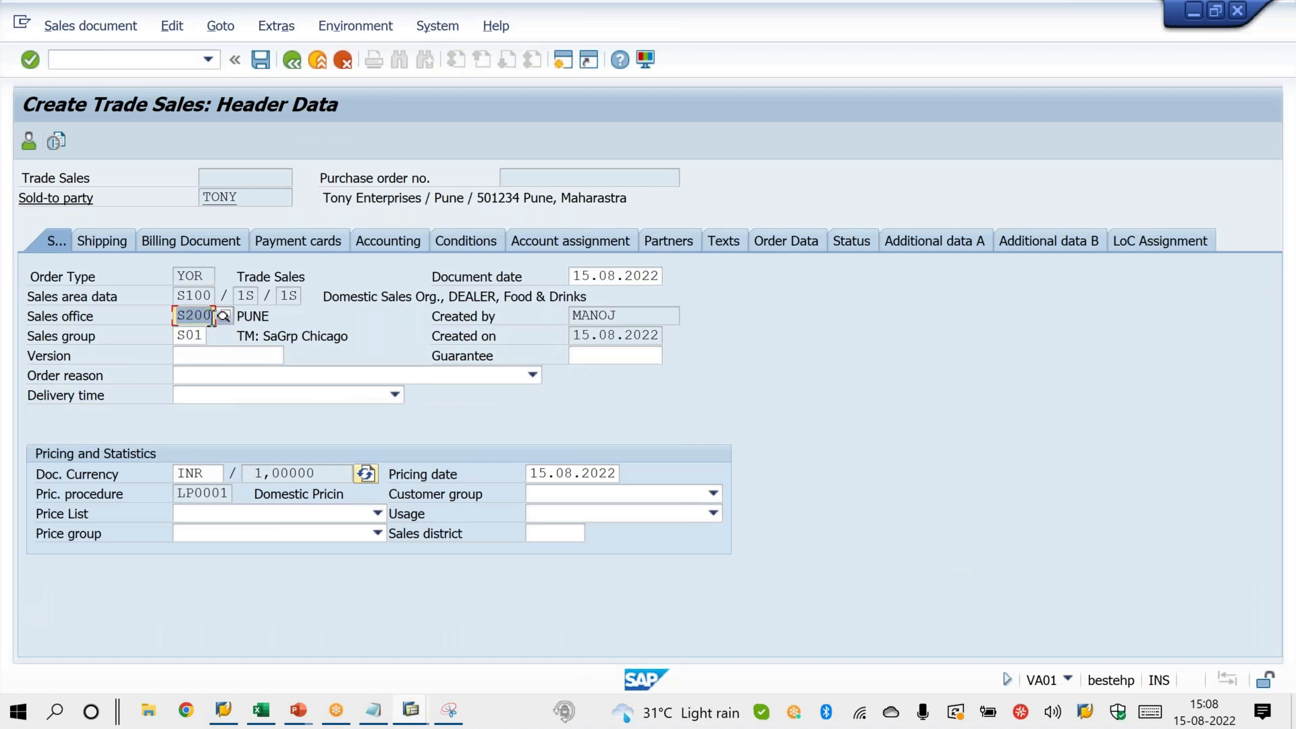
{"action": "double_click", "coordinate": [200, 316]}
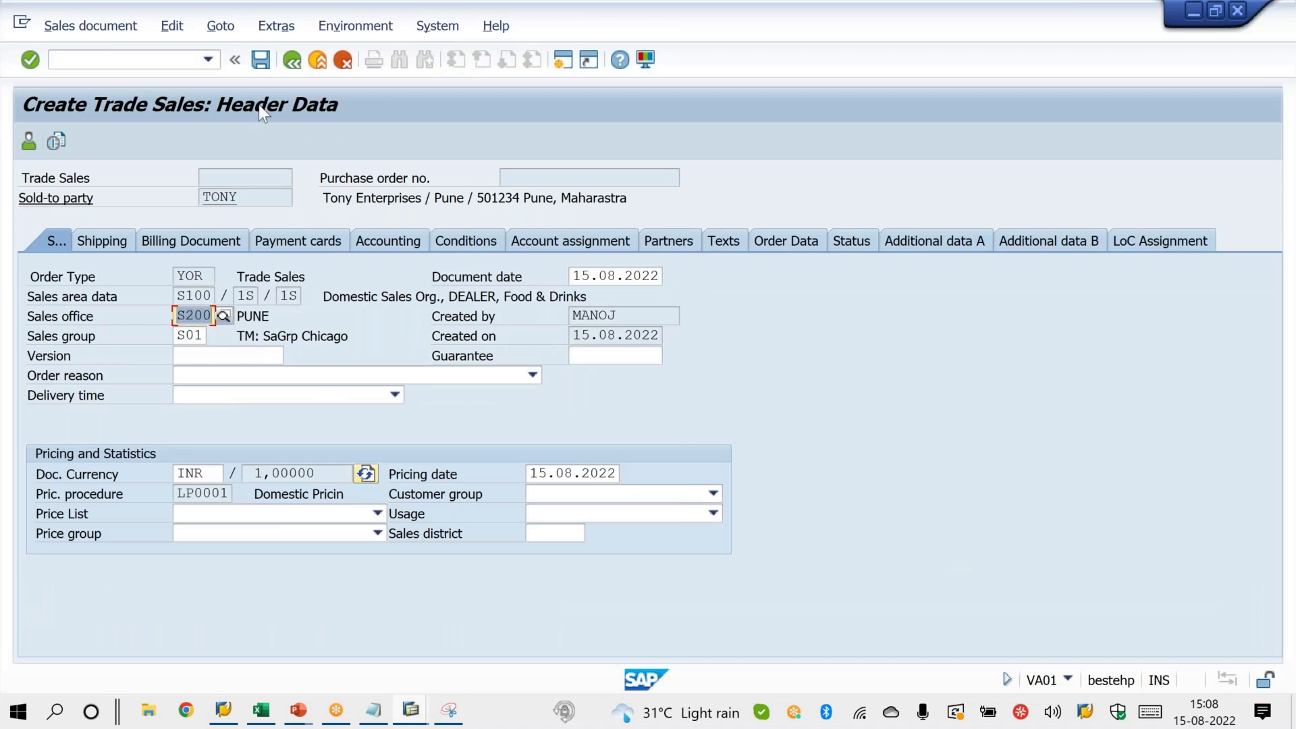
{"action": "left_click", "coordinate": [261, 58]}
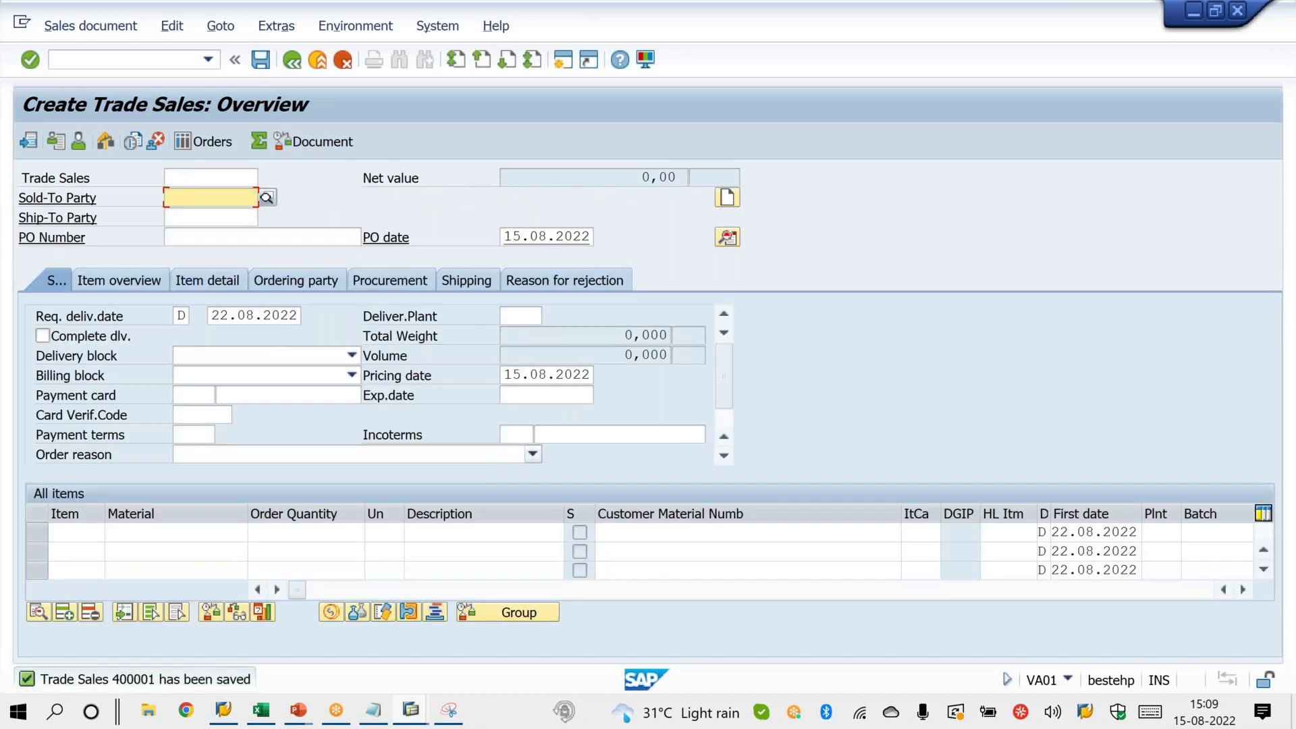
Enter the Cuttack customer as sold-to party of the next trade sales order and add material Z with quantity 1.
{"action": "type", "text": "BABULU"}
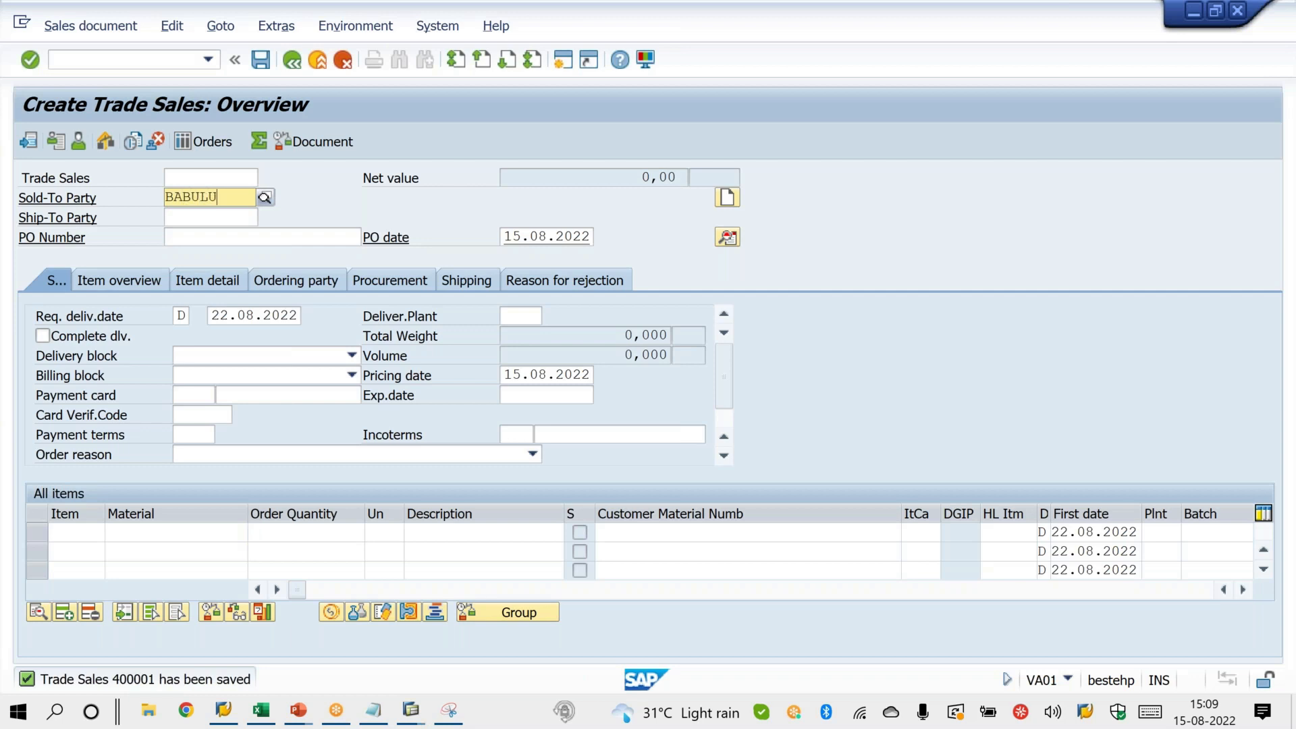
{"action": "key", "text": "Return"}
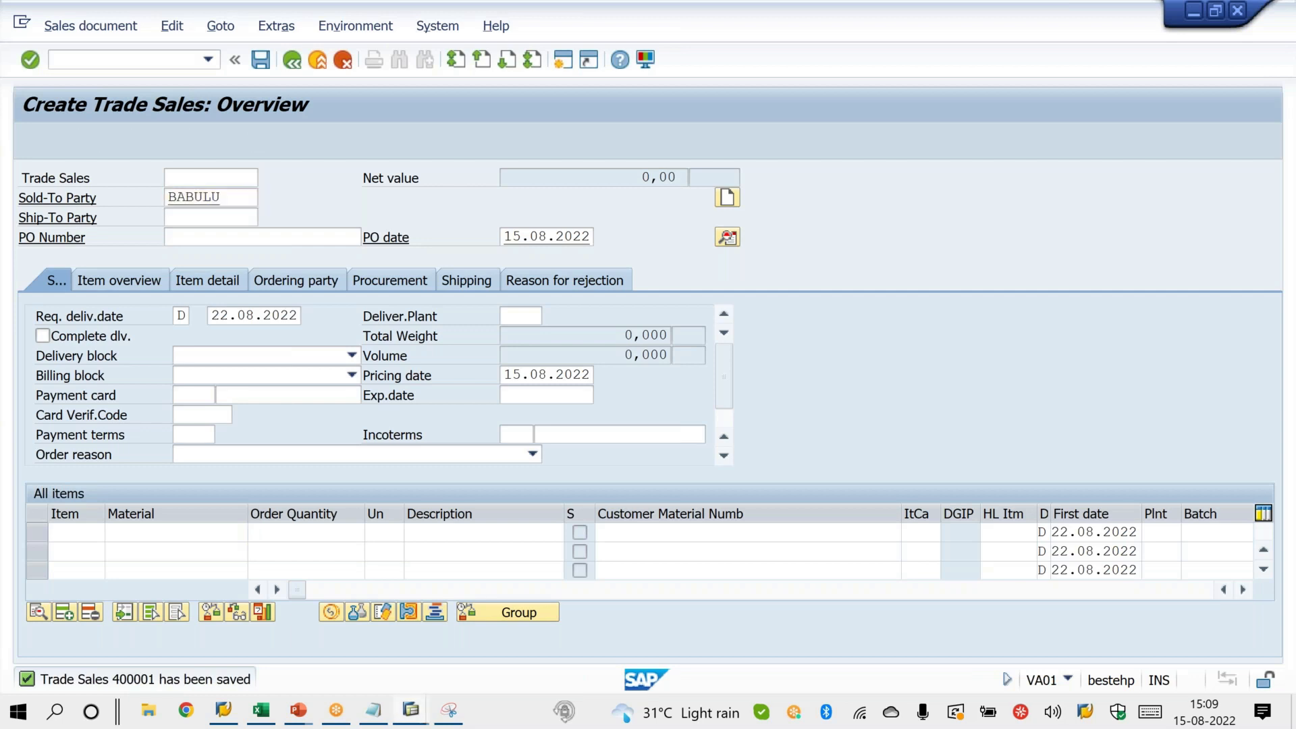
{"action": "type", "text": "Z"}
{"action": "key", "text": "Tab"}
{"action": "type", "text": "1"}
{"action": "key", "text": "Return"}
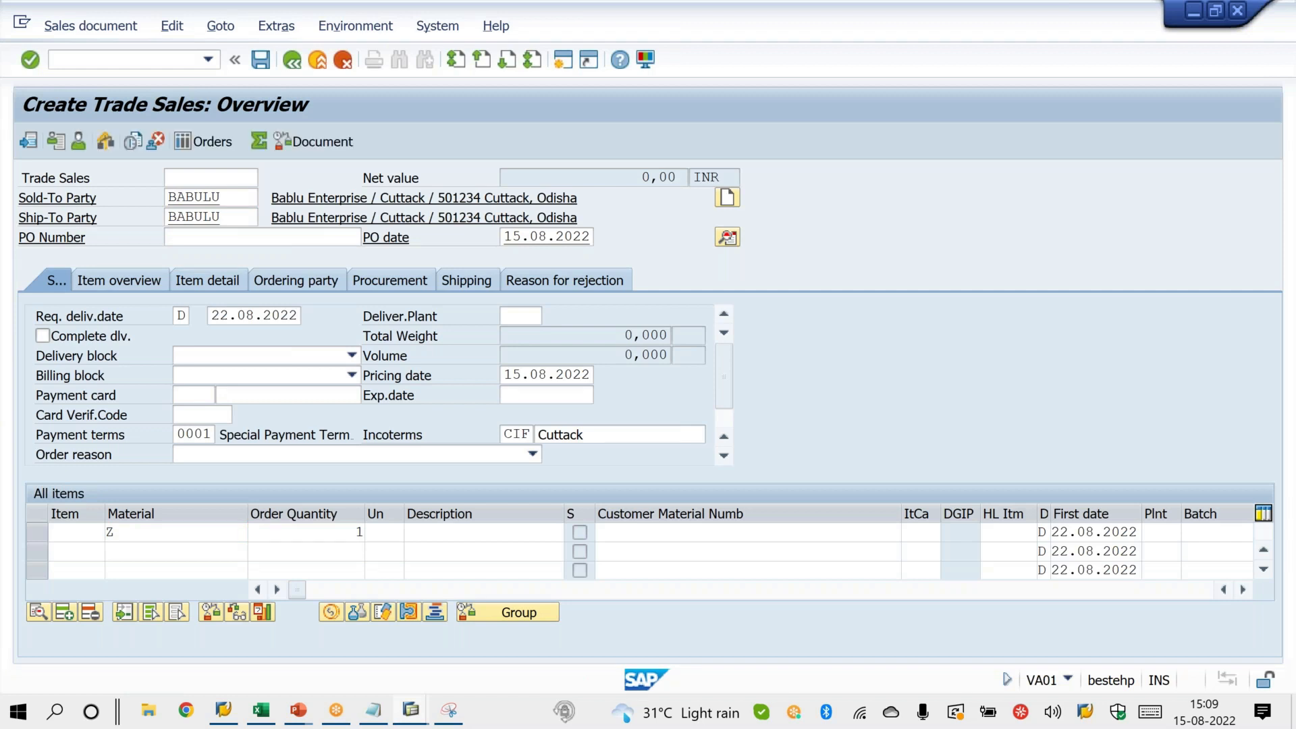
Highlight the sales office in the Cuttack order's header data and save the order.
{"action": "left_click", "coordinate": [726, 237]}
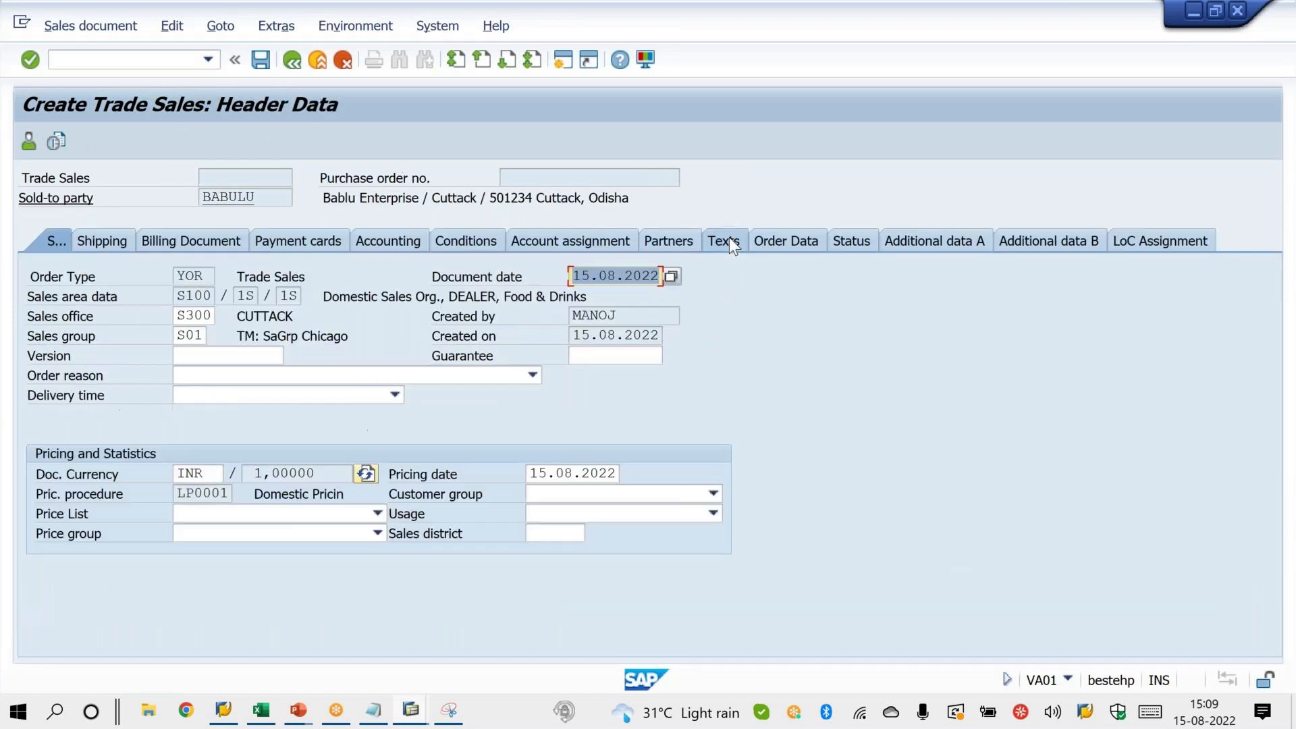
{"action": "double_click", "coordinate": [185, 315]}
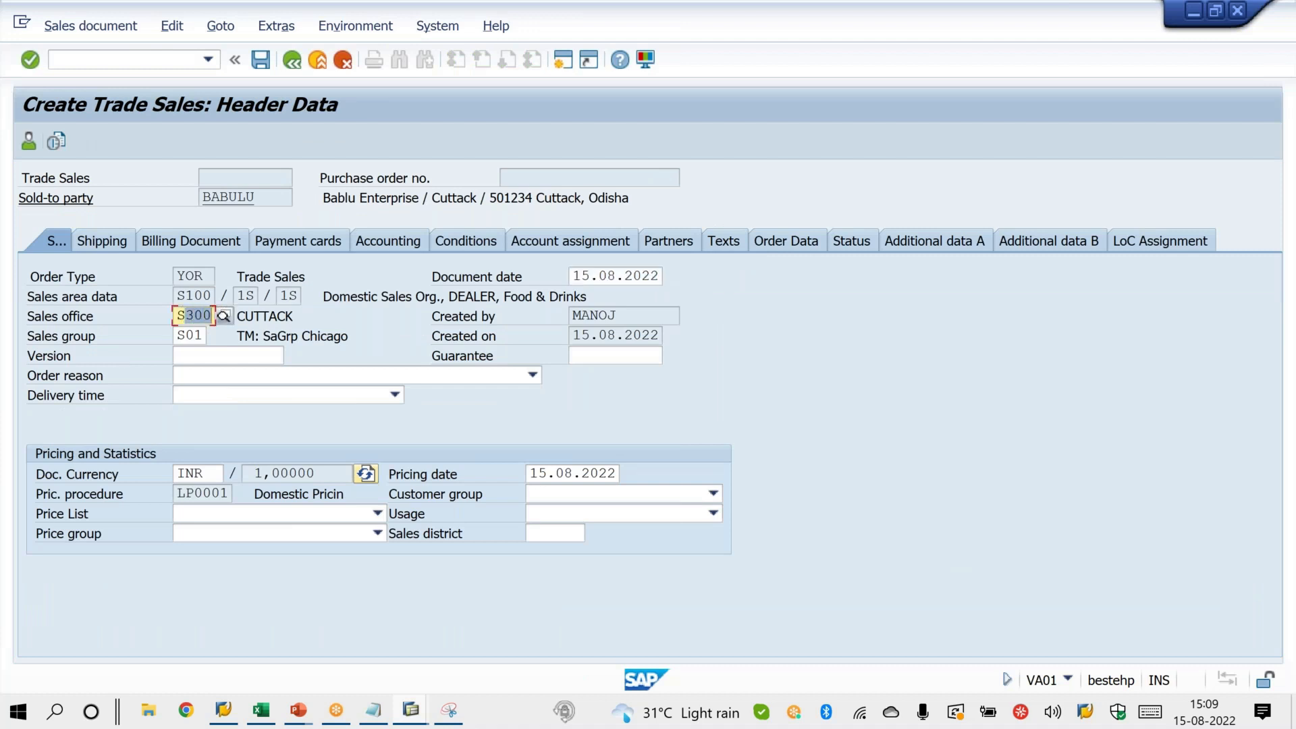
{"action": "left_click", "coordinate": [261, 60]}
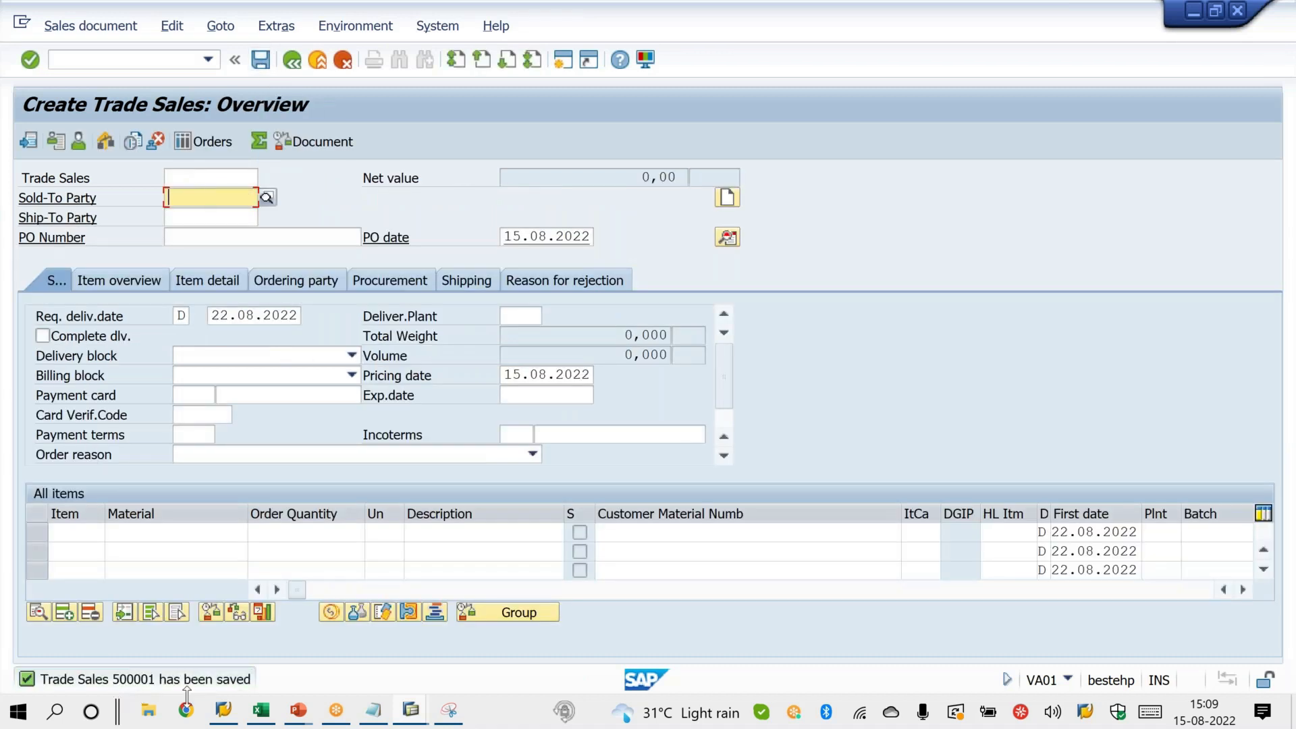
Switch to the PowerPoint slide show, advance to the Table Structure slide, and tick the table name ZSD_RANGE_SO and its description.
{"action": "left_click", "coordinate": [296, 714]}
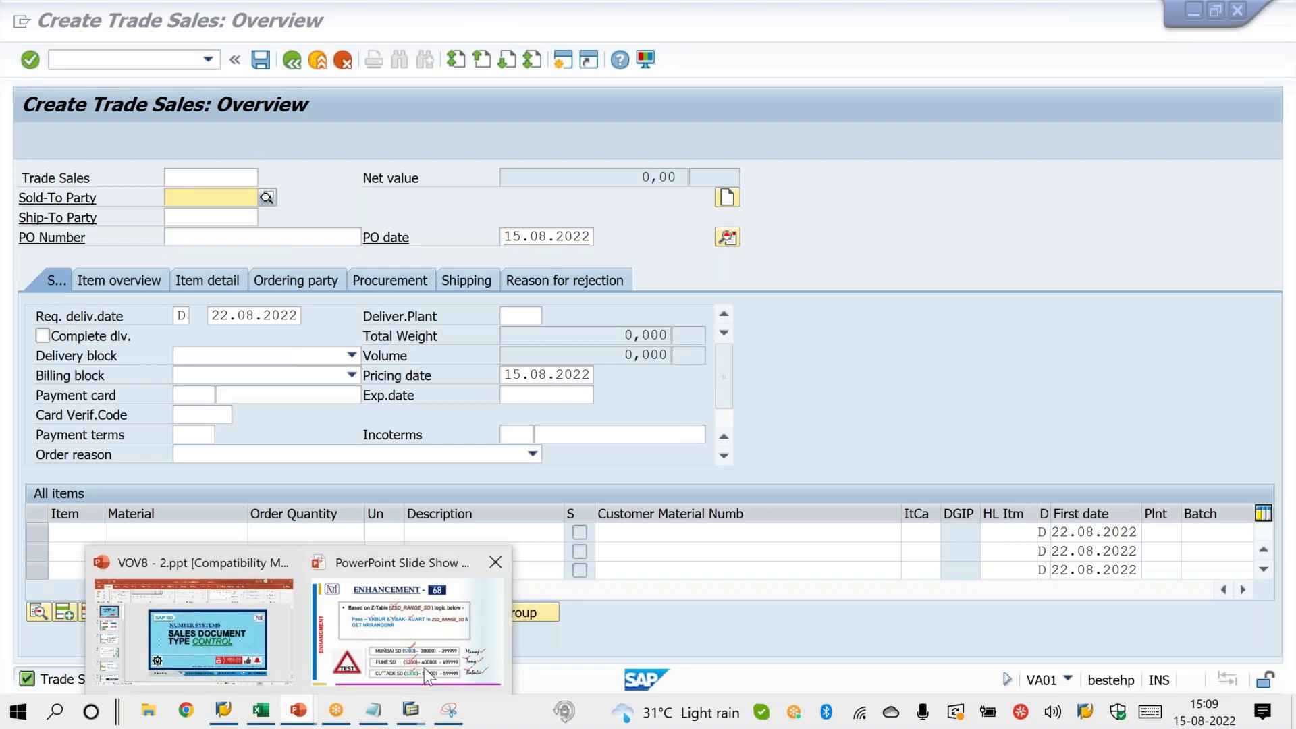
{"action": "left_click", "coordinate": [424, 667]}
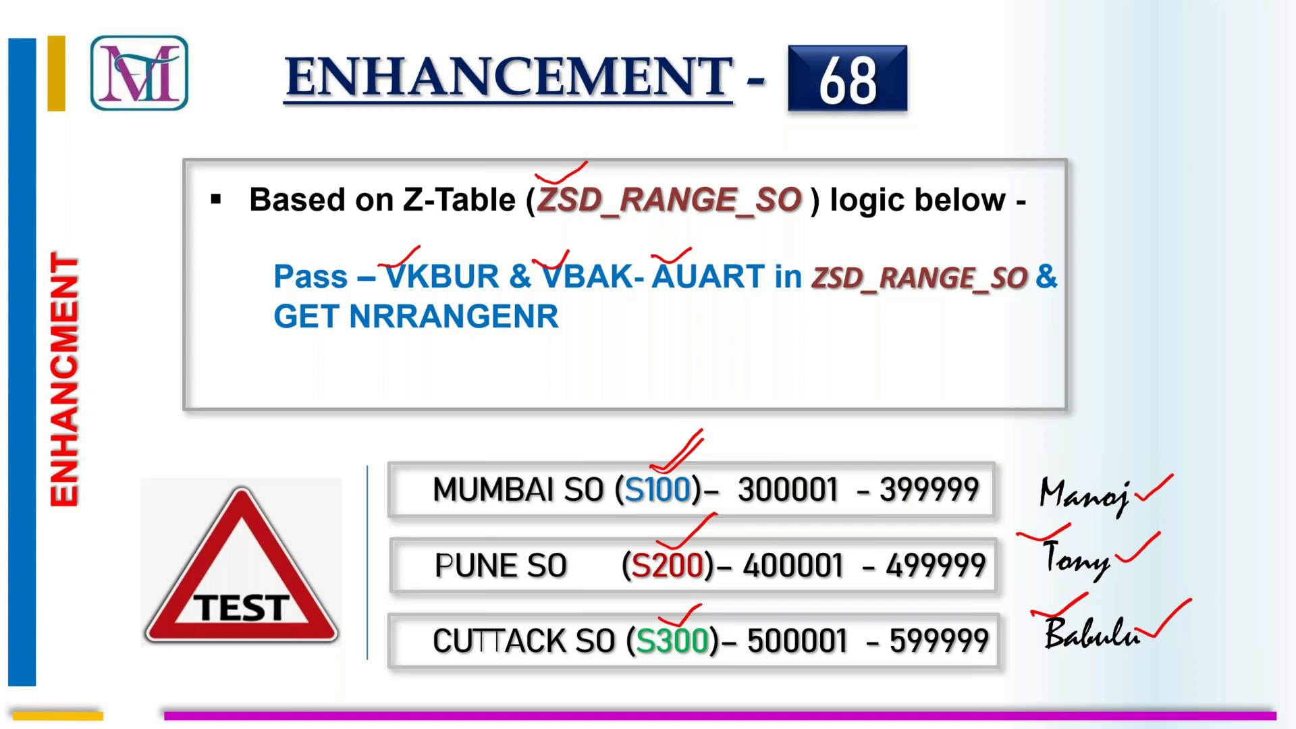
{"action": "key", "text": "Right"}
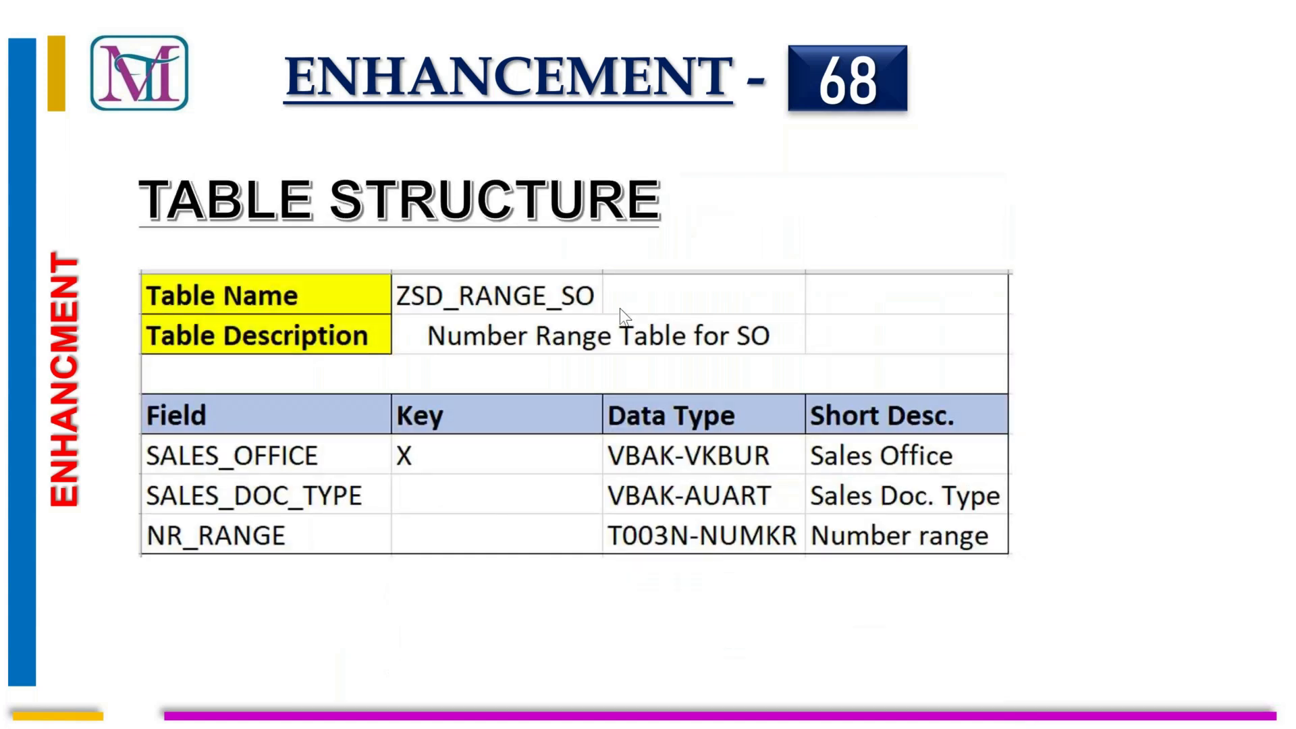
{"action": "mouse_move", "coordinate": [593, 285]}
{"action": "left_mouse_down"}
{"action": "mouse_move", "coordinate": [609, 295]}
{"action": "mouse_move", "coordinate": [650, 265]}
{"action": "left_mouse_up"}
{"action": "left_click_drag", "start_coordinate": [777, 332], "coordinate": [832, 315]}
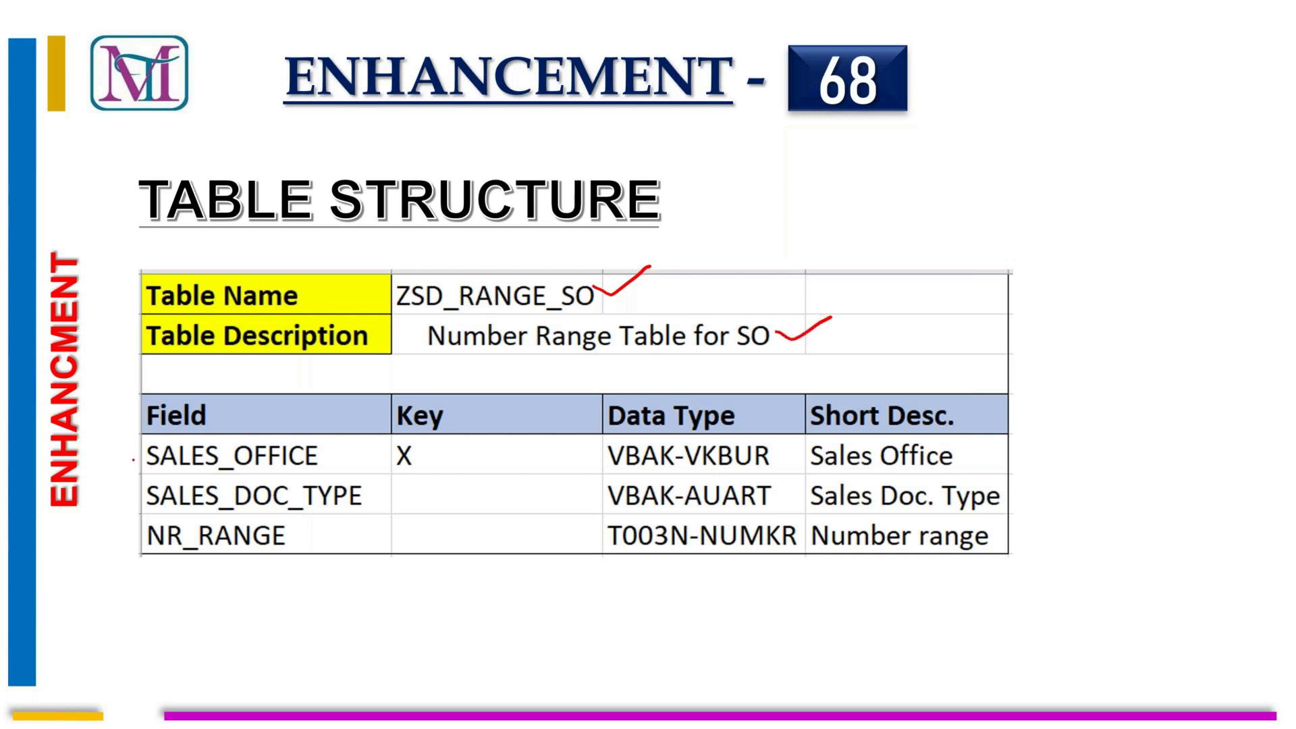
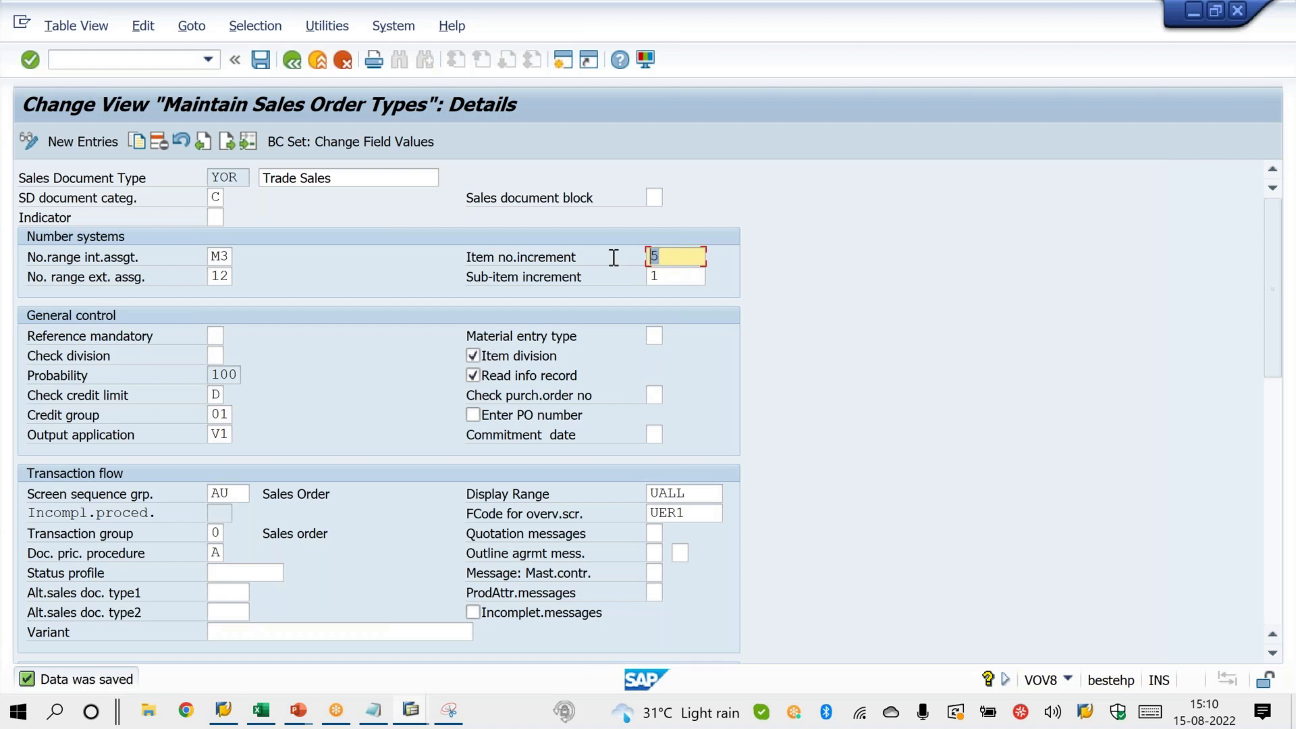
Set the item number increment of sales document type YOR to 1 and save the change.
{"action": "type", "text": "1"}
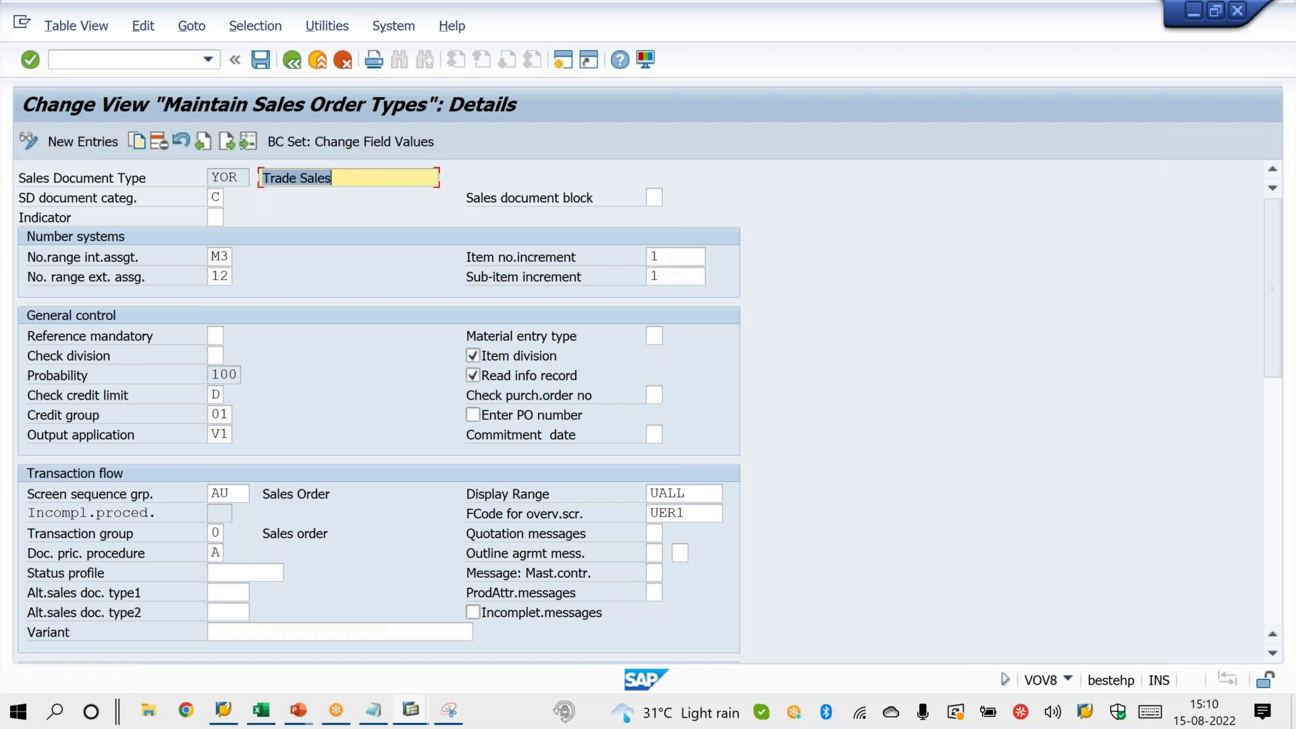
{"action": "key", "text": "ctrl+s"}
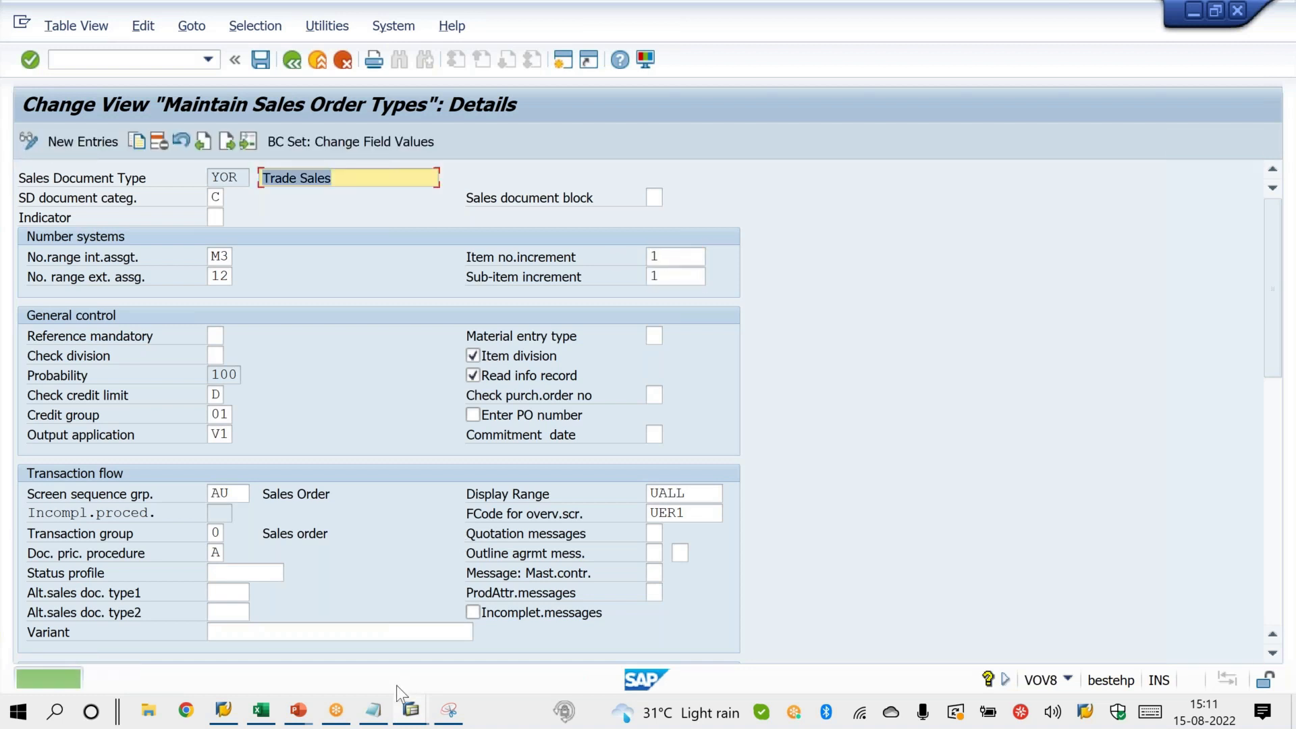
Switch to the outbound delivery session and run VA01 there to begin a YOR trade sales order.
{"action": "left_click", "coordinate": [412, 716]}
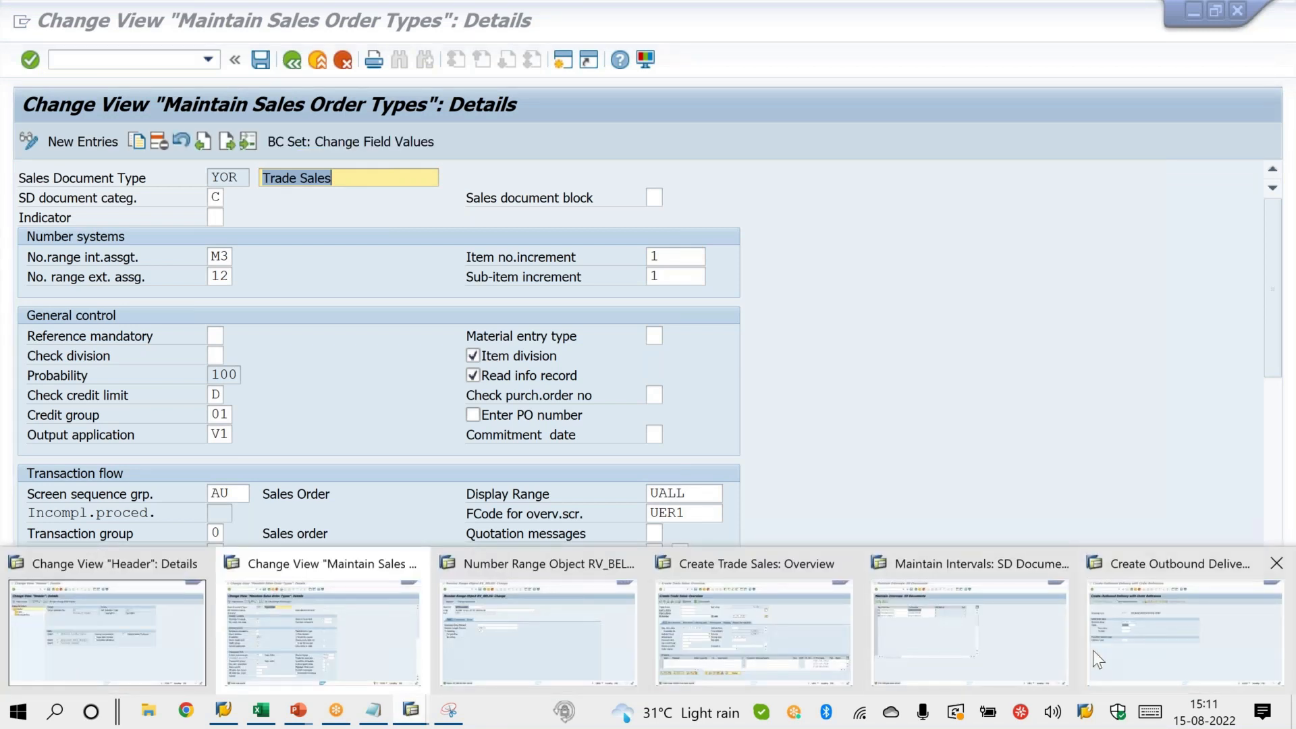
{"action": "left_click", "coordinate": [1092, 649]}
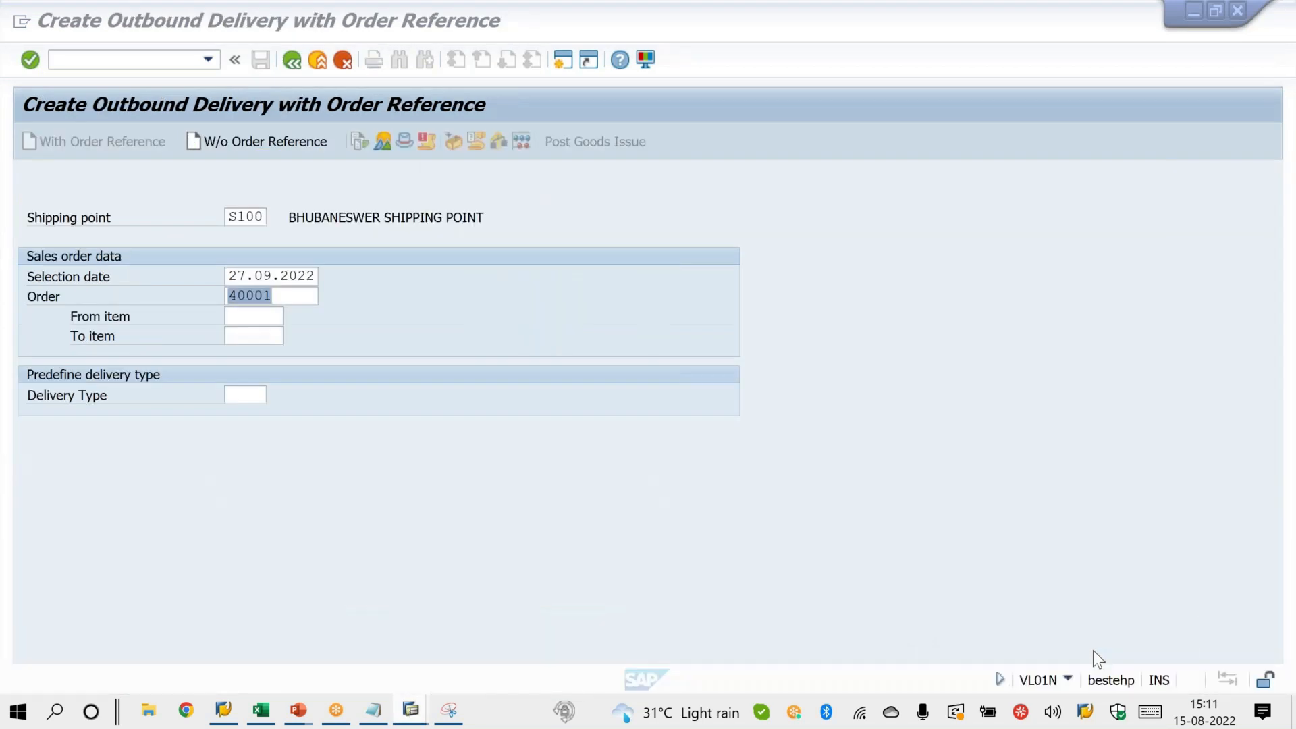
{"action": "left_click", "coordinate": [122, 64]}
{"action": "type", "text": "/nva03"}
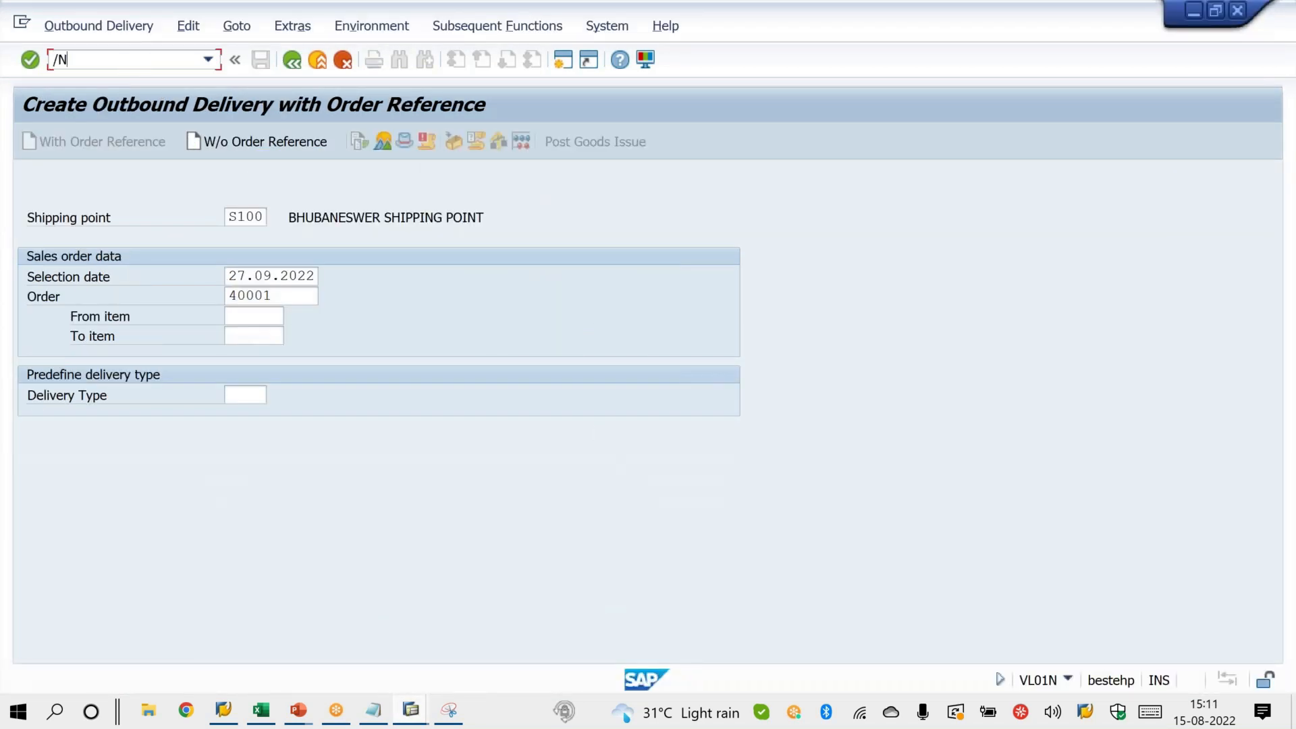
{"action": "key", "text": "Return"}
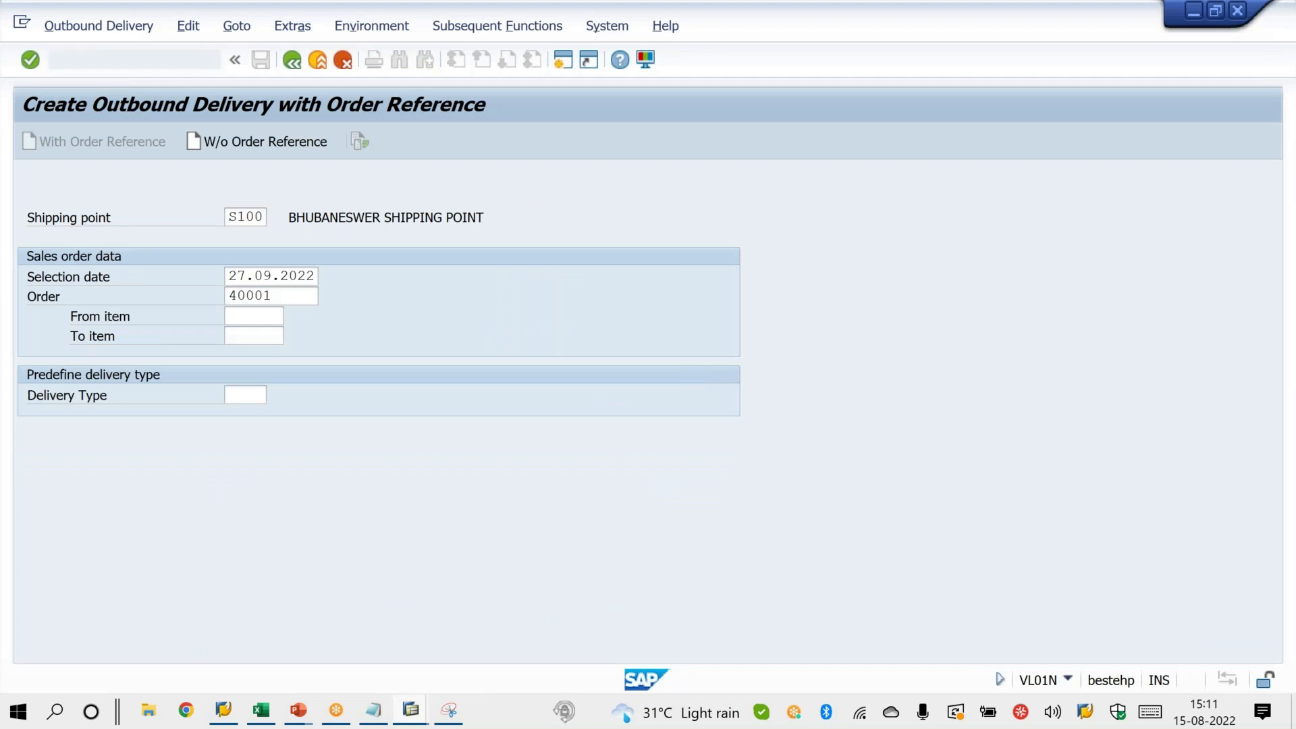
{"action": "key", "text": "Return"}
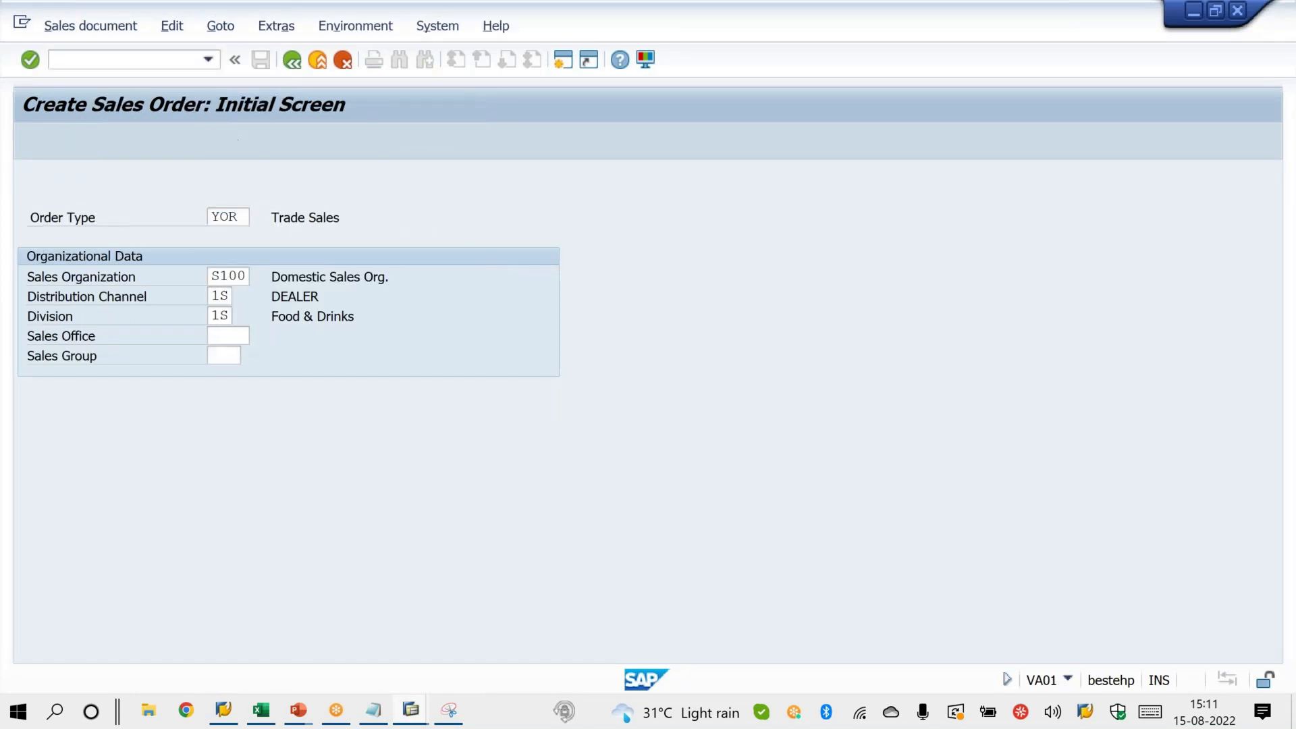
Enter the Cuttack customer as sold-to party of the new order and add a first item of material Z, quantity 1.
{"action": "type", "text": "BABULU"}
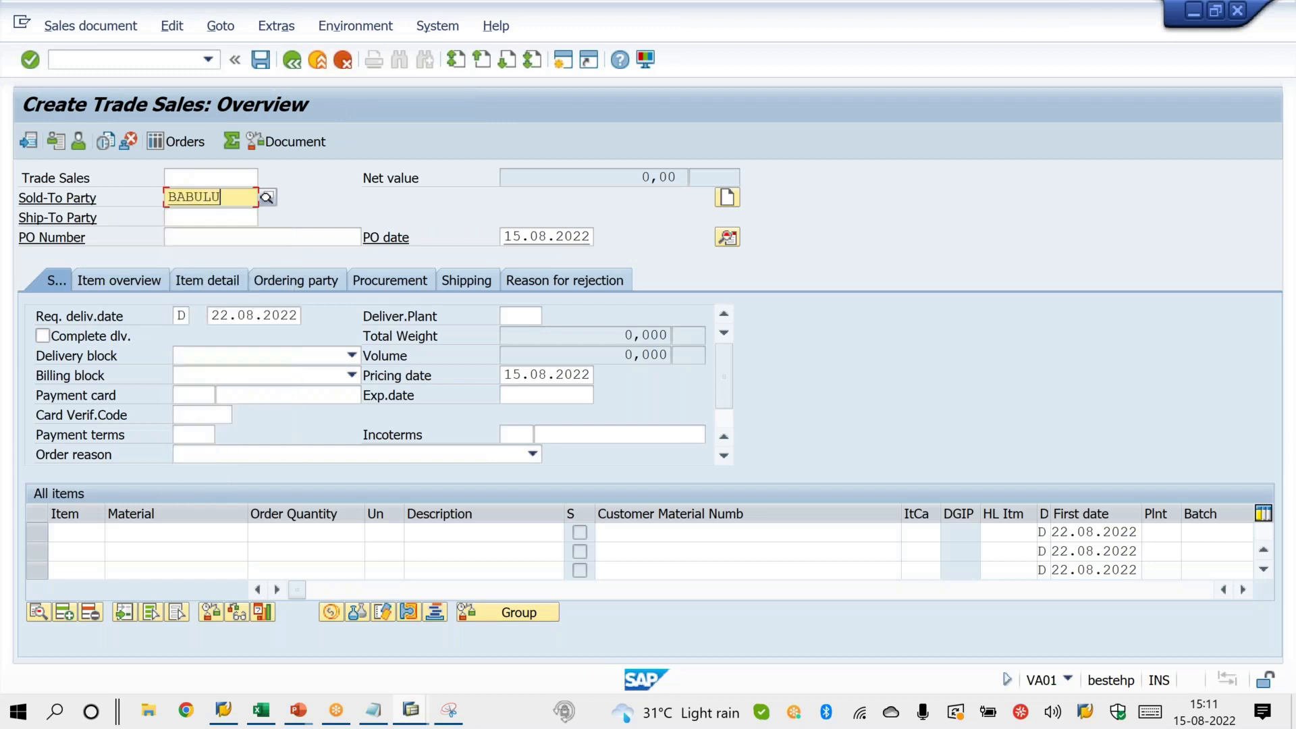
{"action": "key", "text": "Return"}
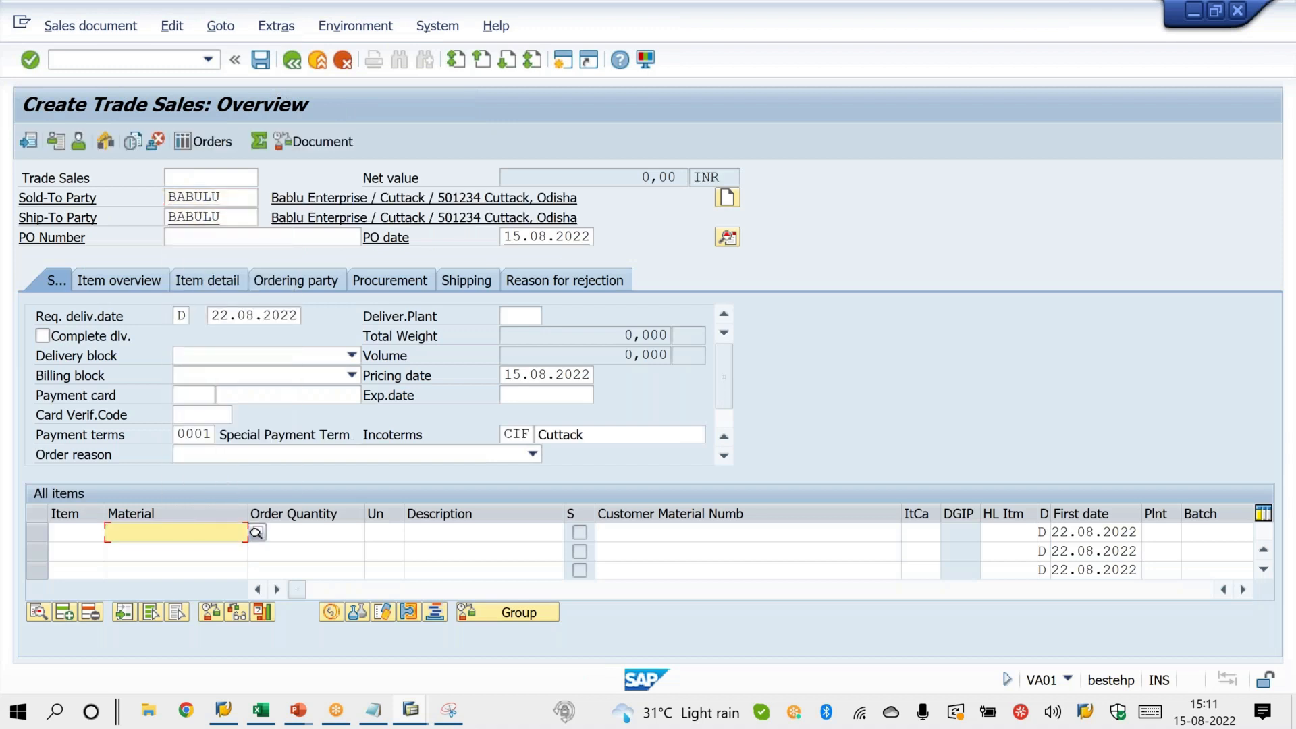
{"action": "type", "text": "Z"}
{"action": "key", "text": "Tab"}
{"action": "type", "text": "1"}
{"action": "key", "text": "Return"}
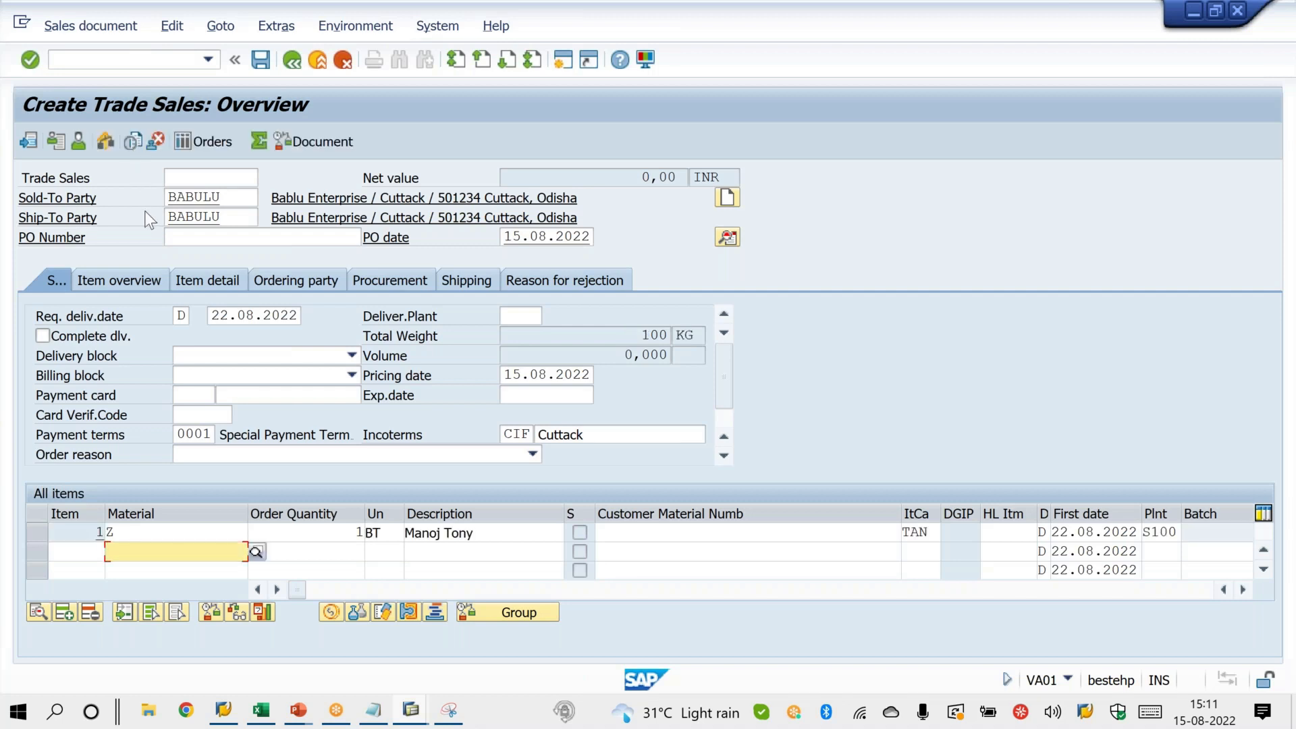
Show the order's item overview and add two more items of material Z, each with quantity 1.
{"action": "left_click", "coordinate": [151, 281]}
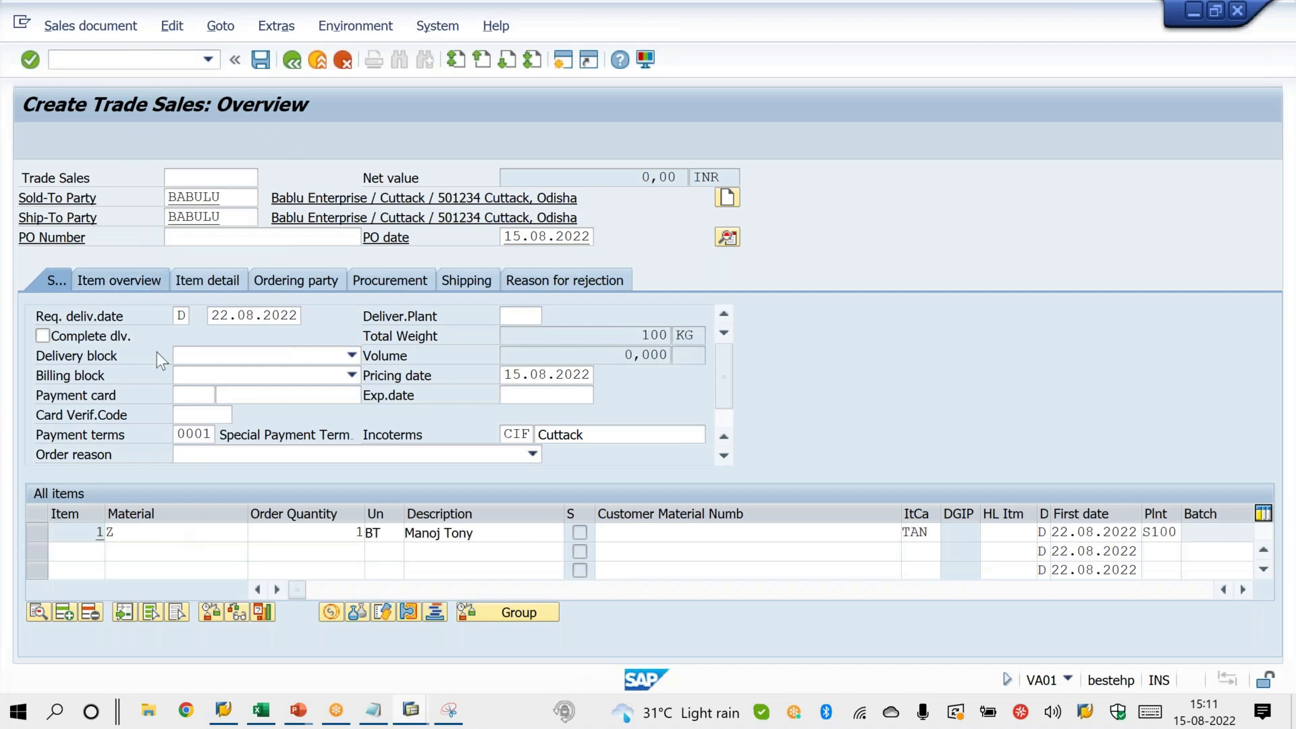
{"action": "type", "text": "Z"}
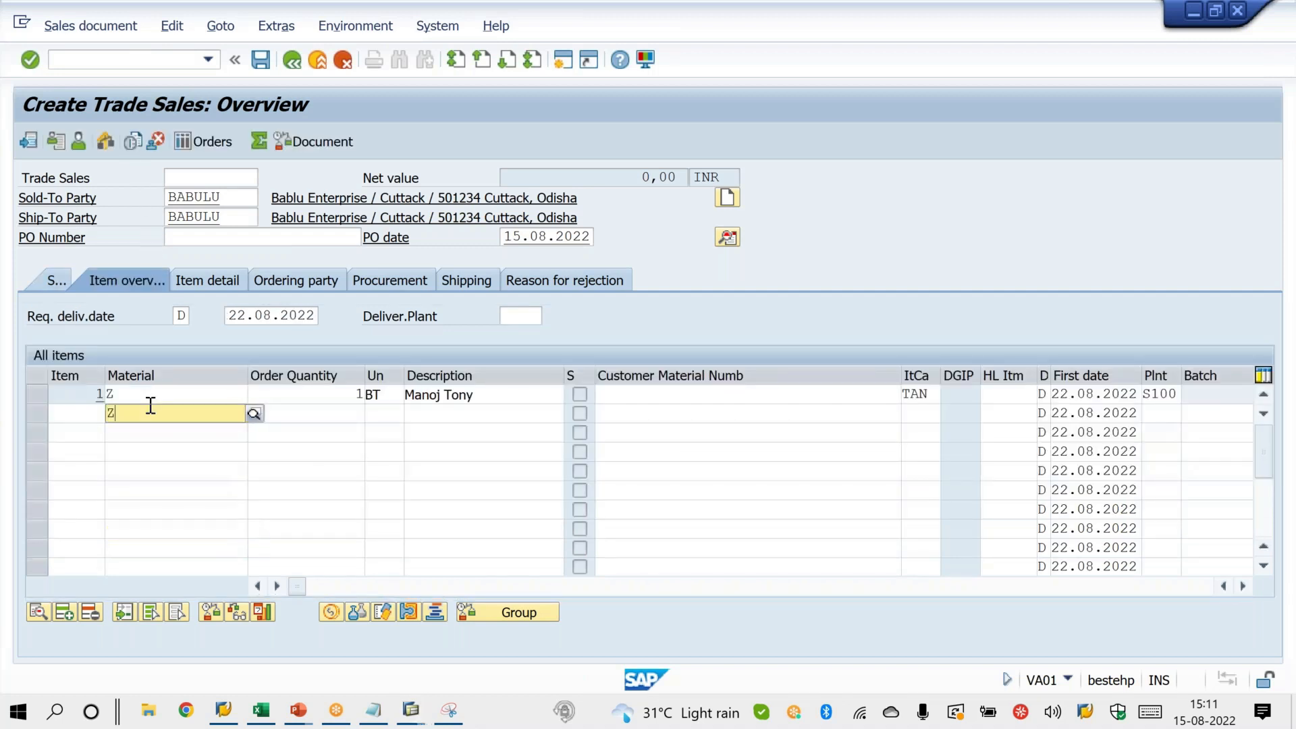
{"action": "key", "text": "Tab"}
{"action": "type", "text": "1"}
{"action": "key", "text": "Return"}
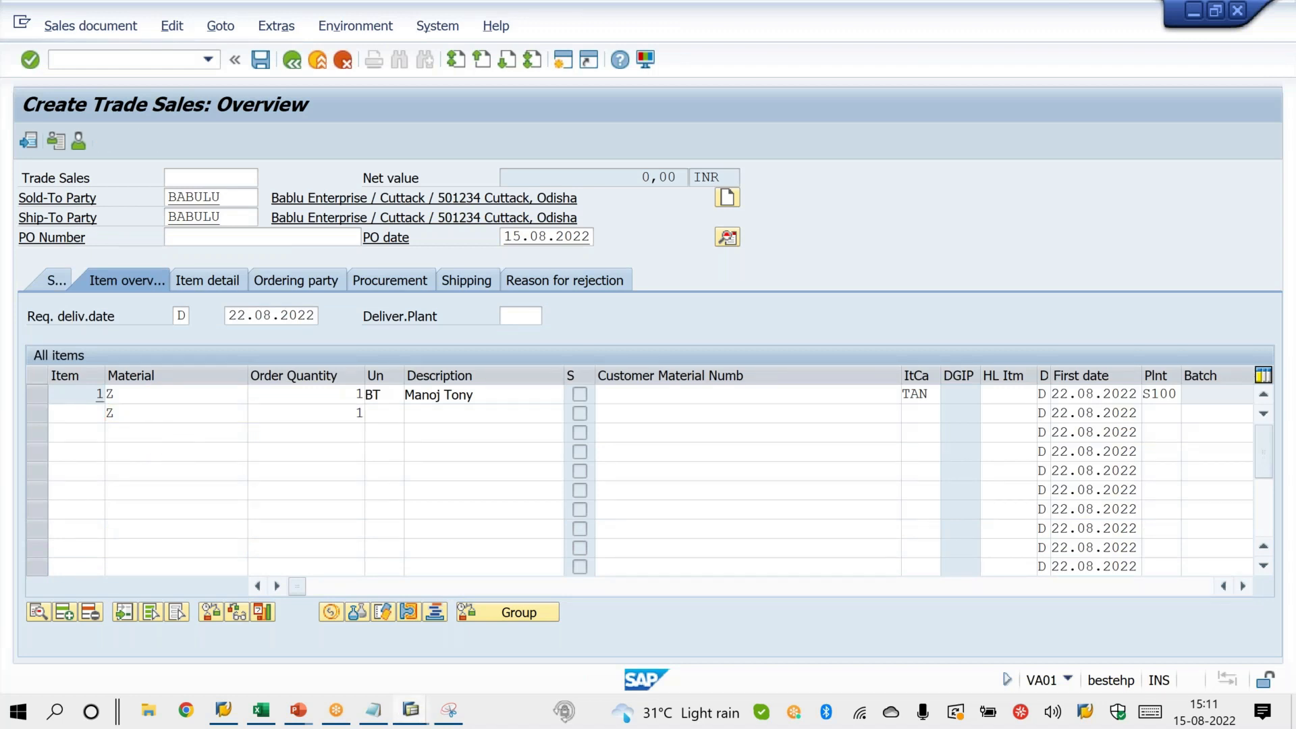
{"action": "type", "text": "Z"}
{"action": "key", "text": "Tab"}
{"action": "type", "text": "1"}
{"action": "key", "text": "Return"}
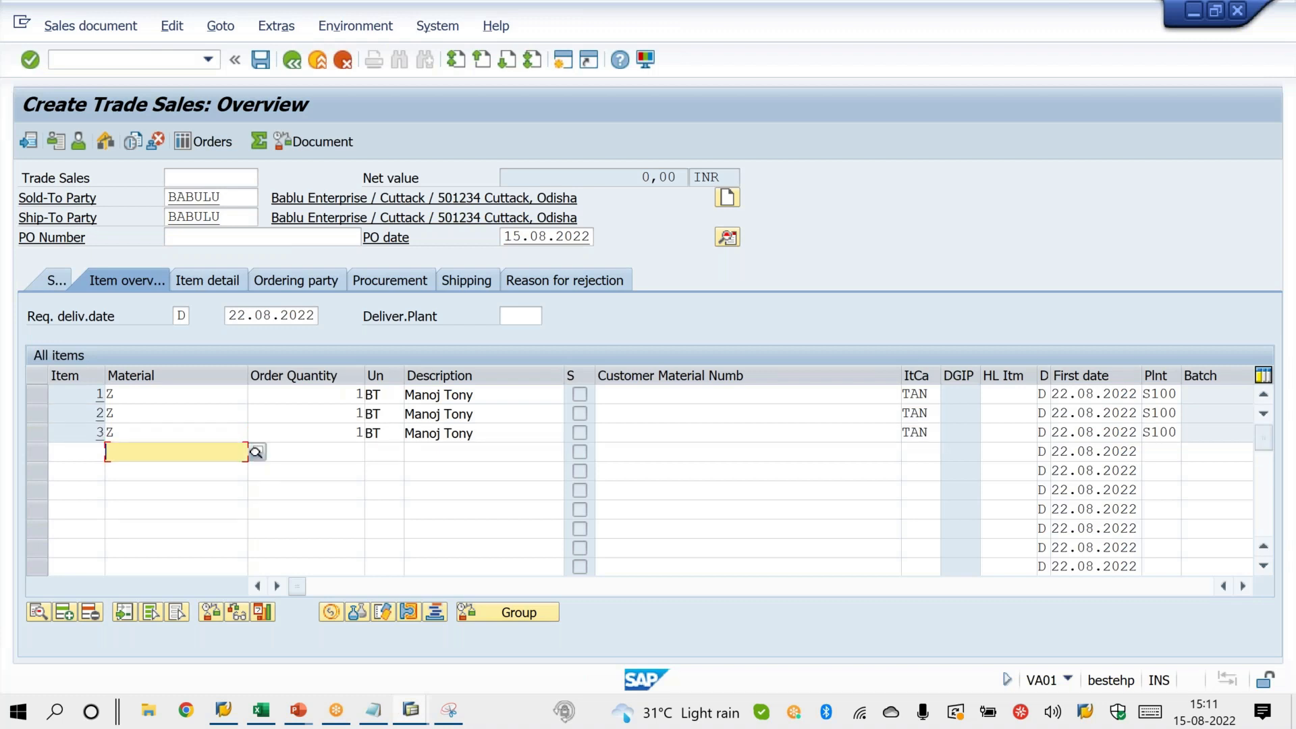
Tick and circle the three item numbers as an annotation on the order, and clear the annotation.
{"action": "left_click", "coordinate": [812, 25]}
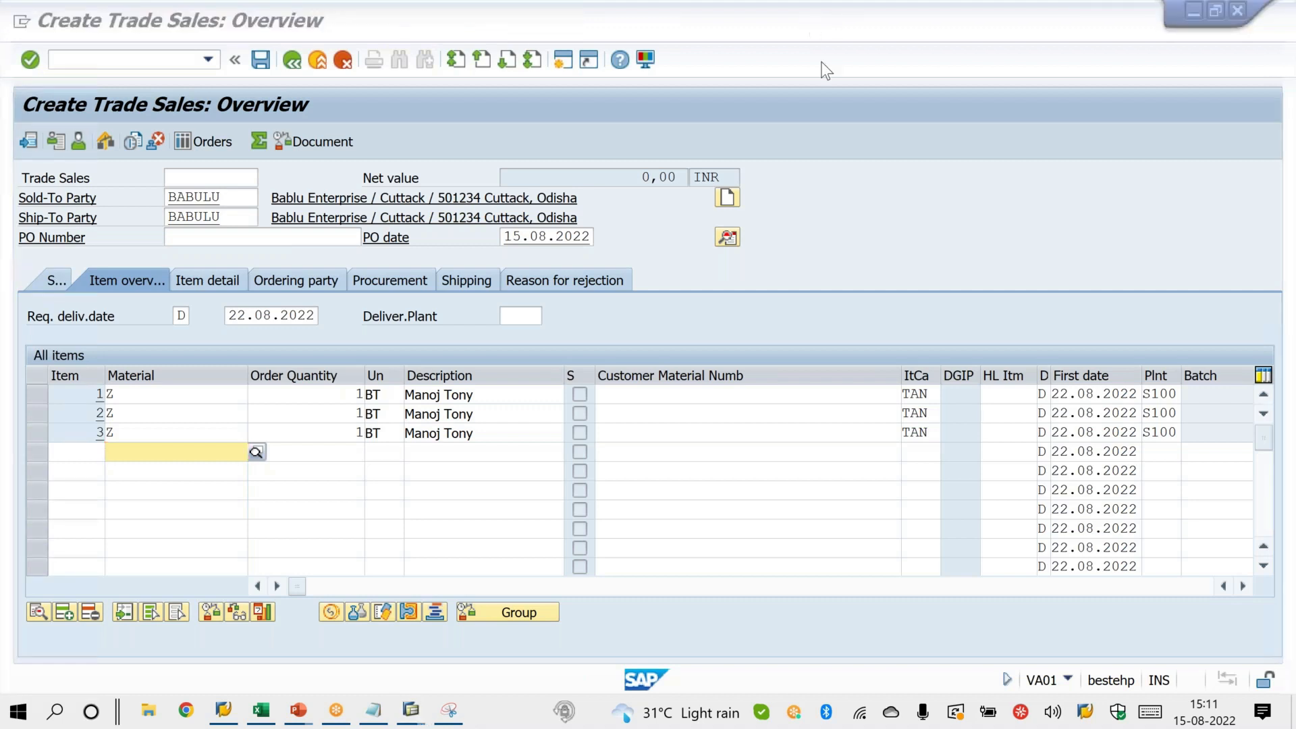
{"action": "left_click", "coordinate": [825, 58]}
{"action": "left_click_drag", "start_coordinate": [108, 390], "coordinate": [164, 346]}
{"action": "left_click_drag", "start_coordinate": [88, 413], "coordinate": [165, 367]}
{"action": "mouse_move", "coordinate": [82, 439]}
{"action": "left_mouse_down"}
{"action": "mouse_move", "coordinate": [104, 442]}
{"action": "mouse_move", "coordinate": [148, 401]}
{"action": "mouse_move", "coordinate": [61, 393]}
{"action": "left_mouse_up"}
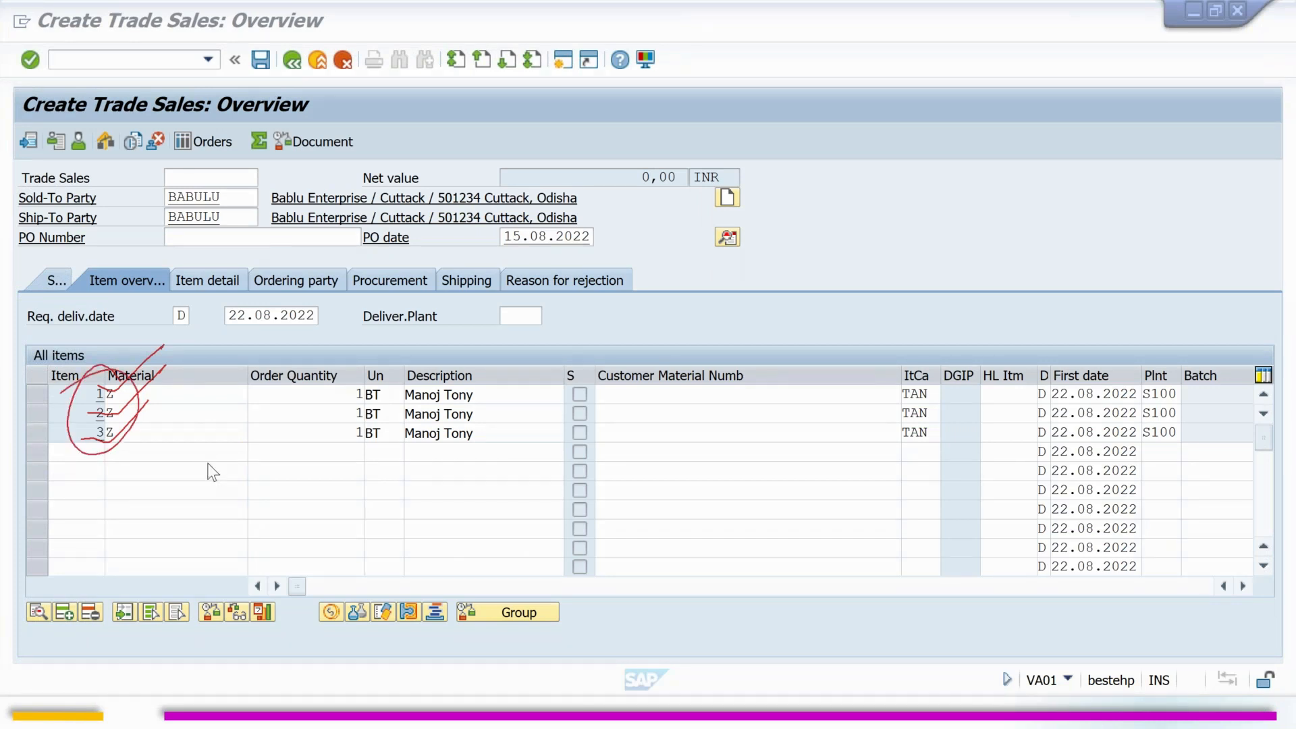
{"action": "key", "text": "Escape"}
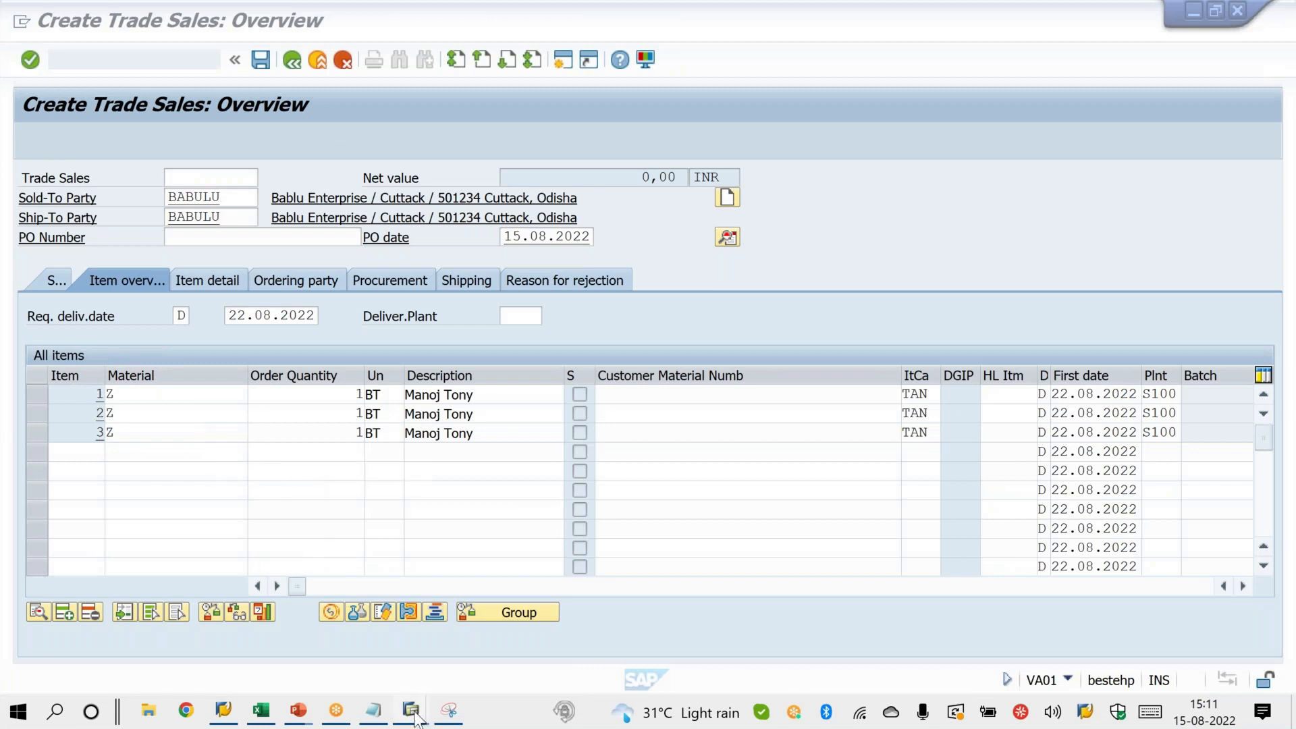
Switch to the PowerPoint slide show, show the item number increment example for increment 2, and return to the SAP order.
{"action": "mouse_move", "coordinate": [415, 718]}
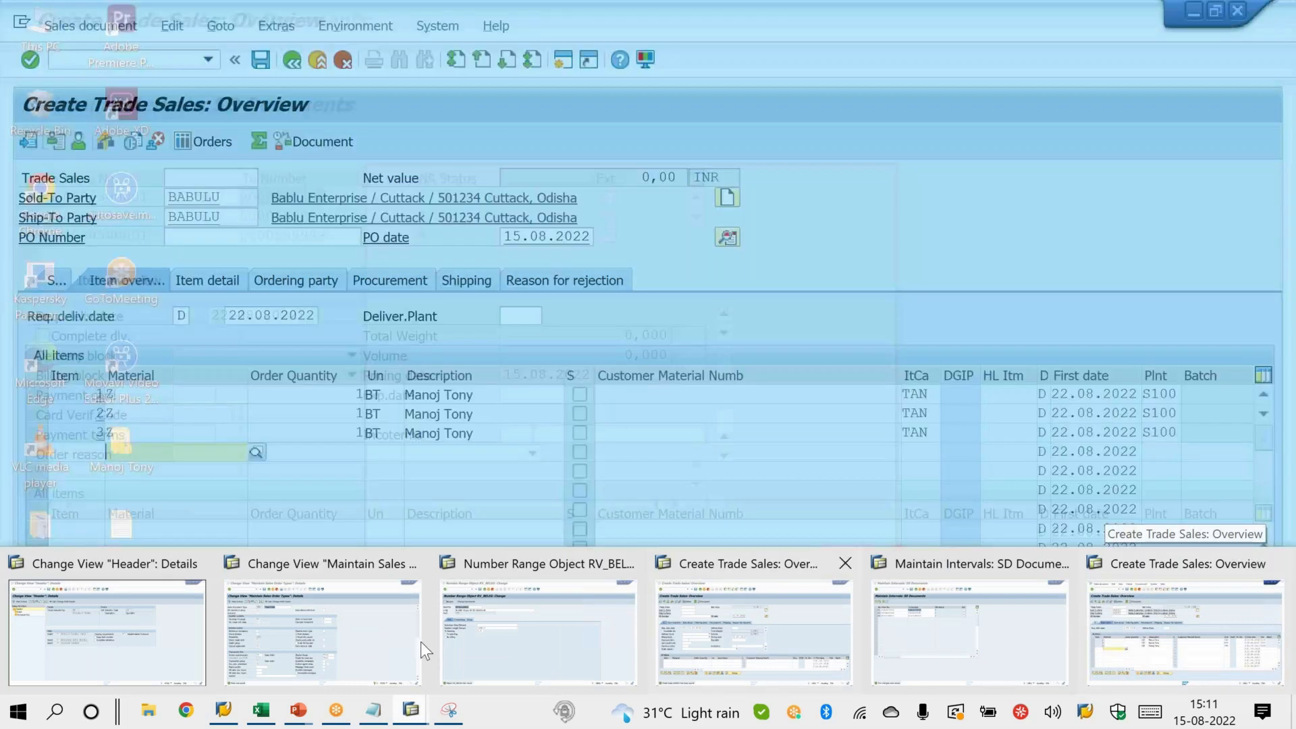
{"action": "mouse_move", "coordinate": [297, 710]}
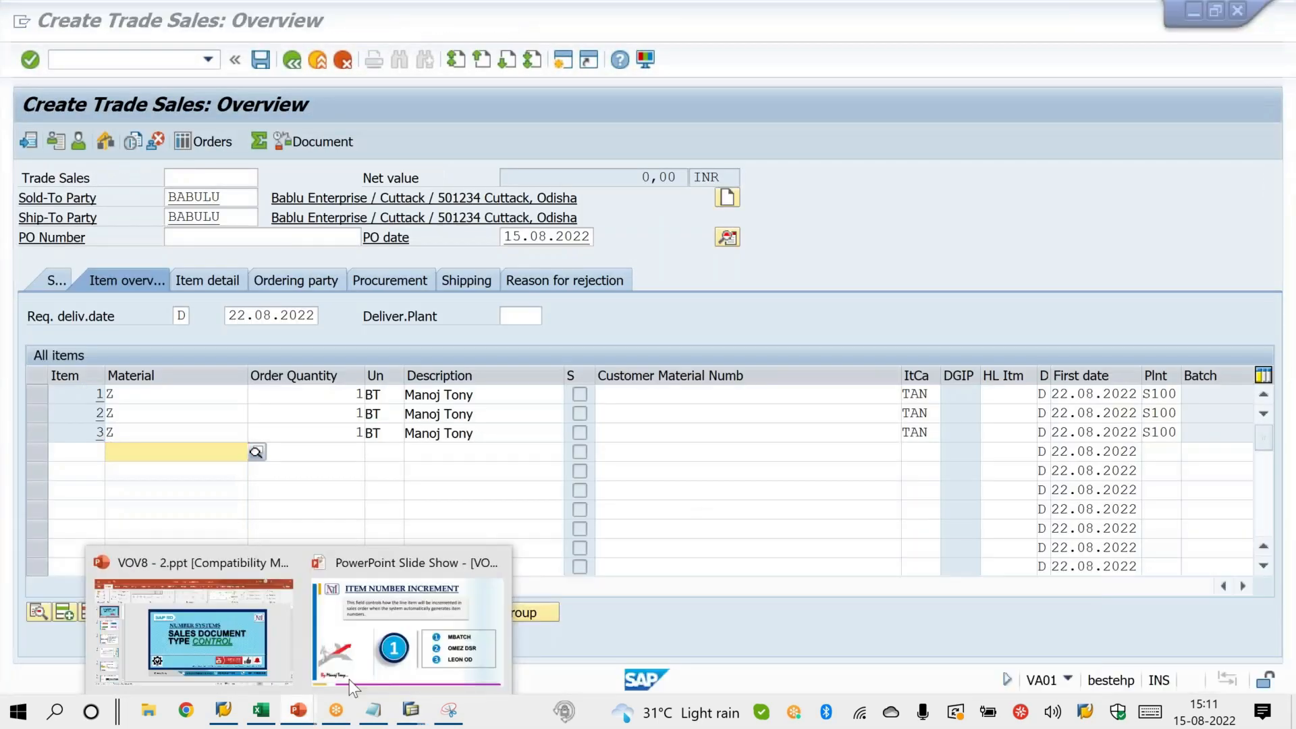
{"action": "left_click", "coordinate": [380, 667]}
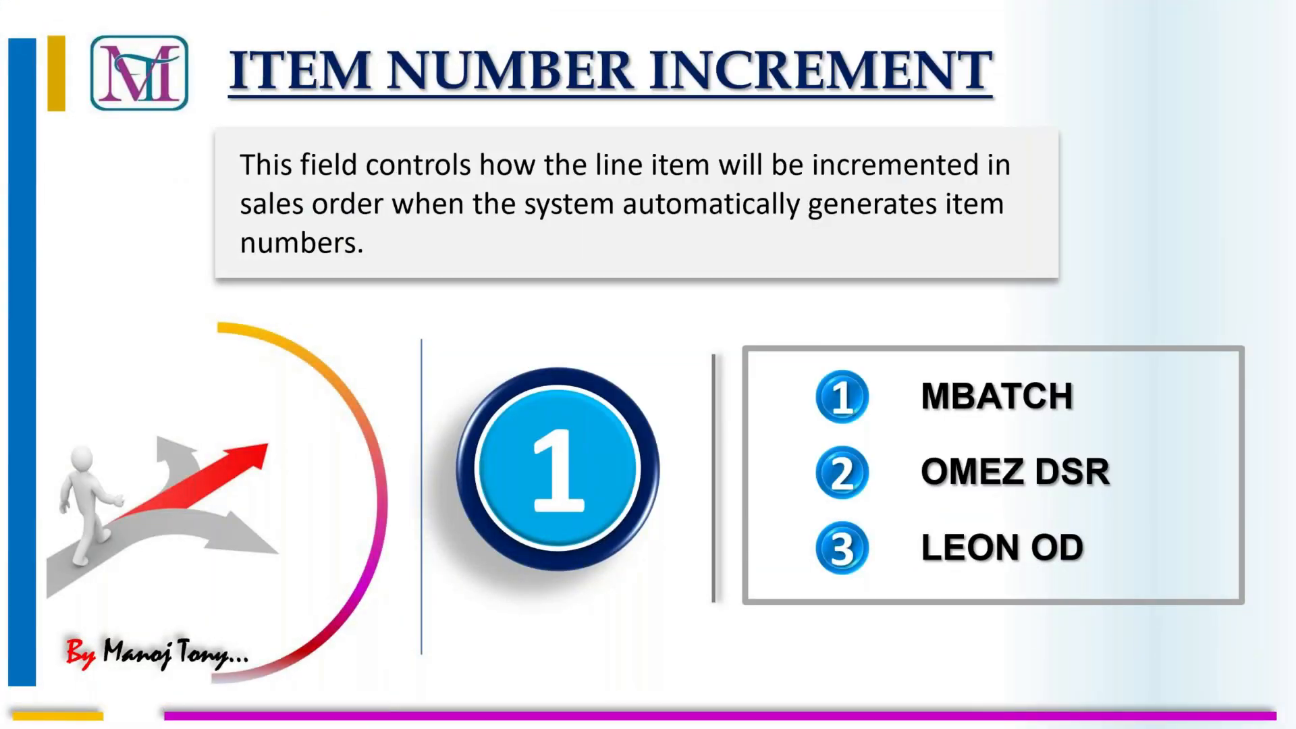
{"action": "key", "text": "Right"}
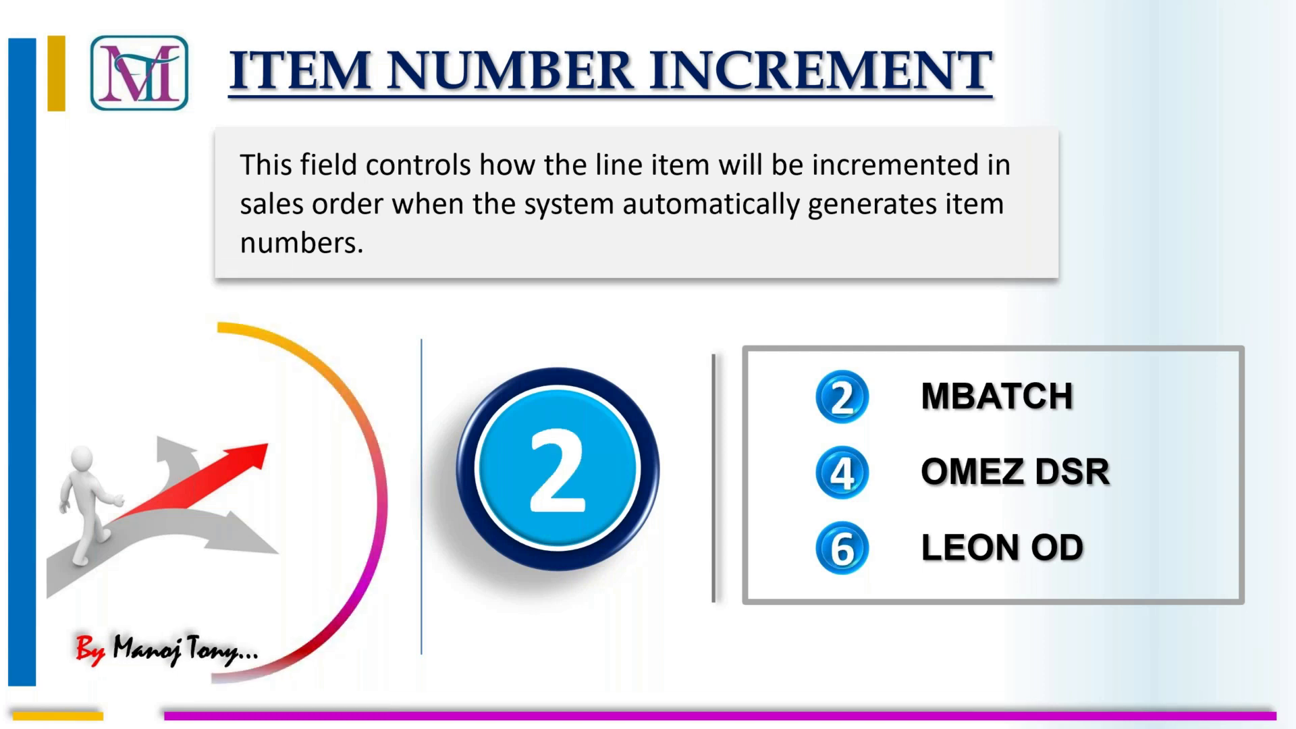
{"action": "left_click", "coordinate": [306, 703]}
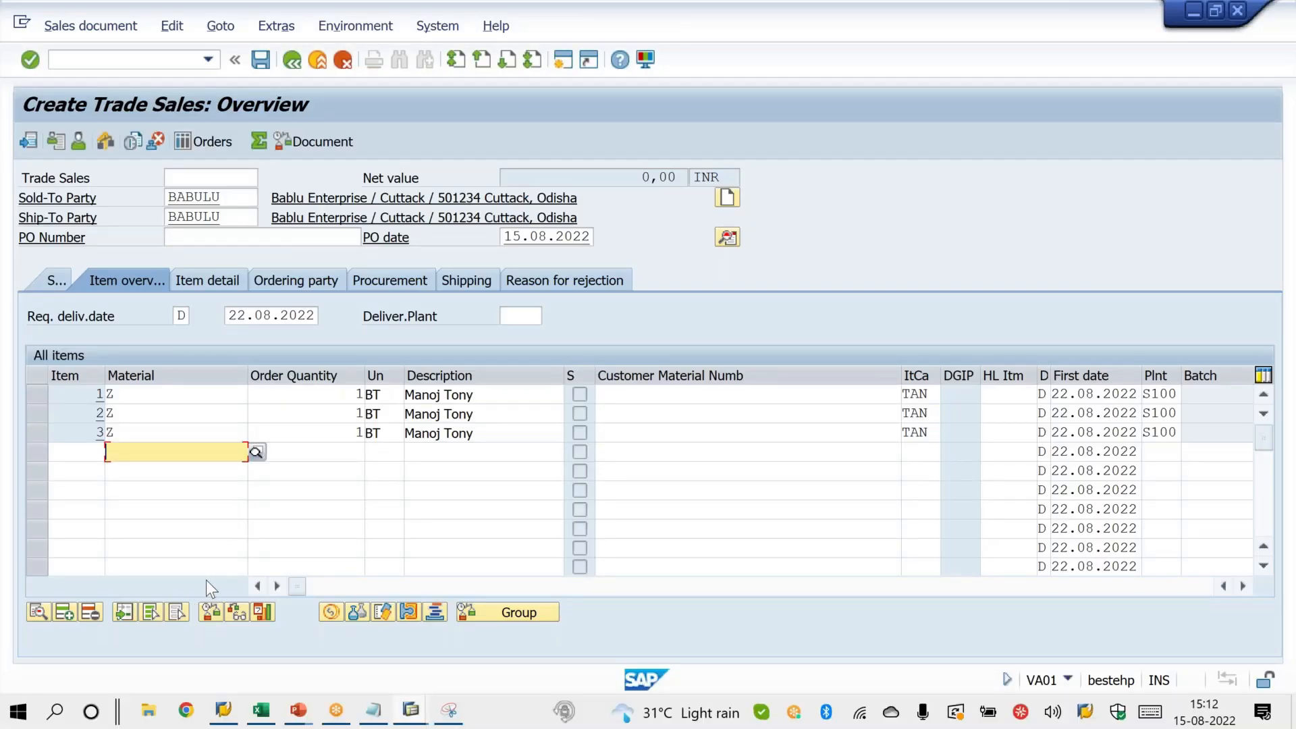
Switch to the VOV8 session, set the item number increment of order type YOR to 2, and save.
{"action": "left_click", "coordinate": [227, 718]}
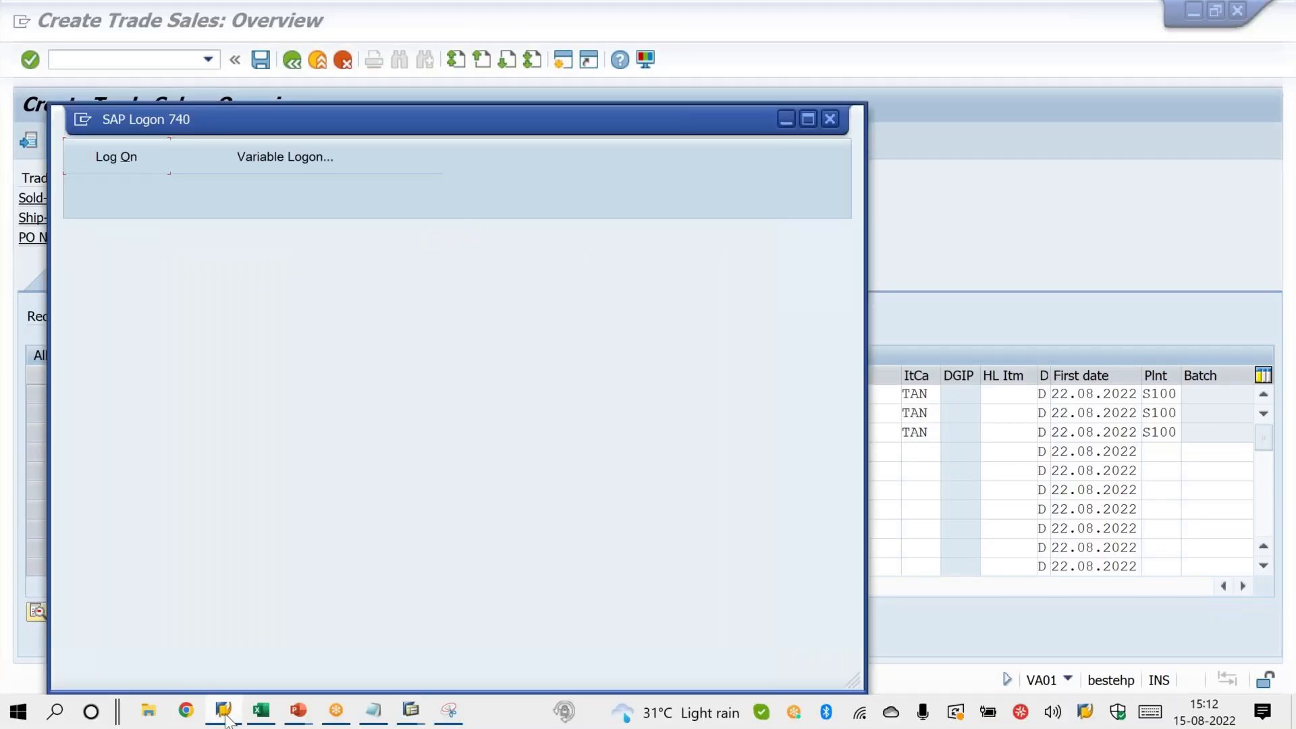
{"action": "left_click", "coordinate": [228, 719]}
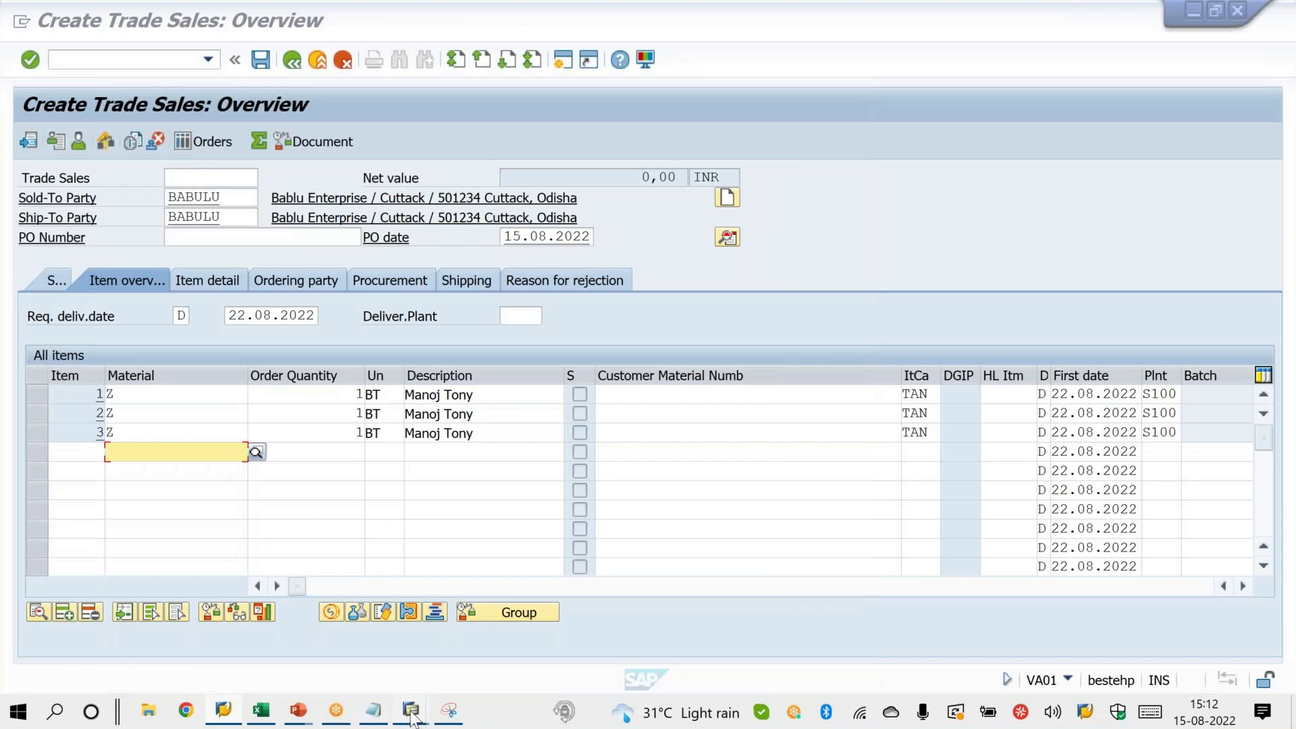
{"action": "left_click", "coordinate": [413, 718]}
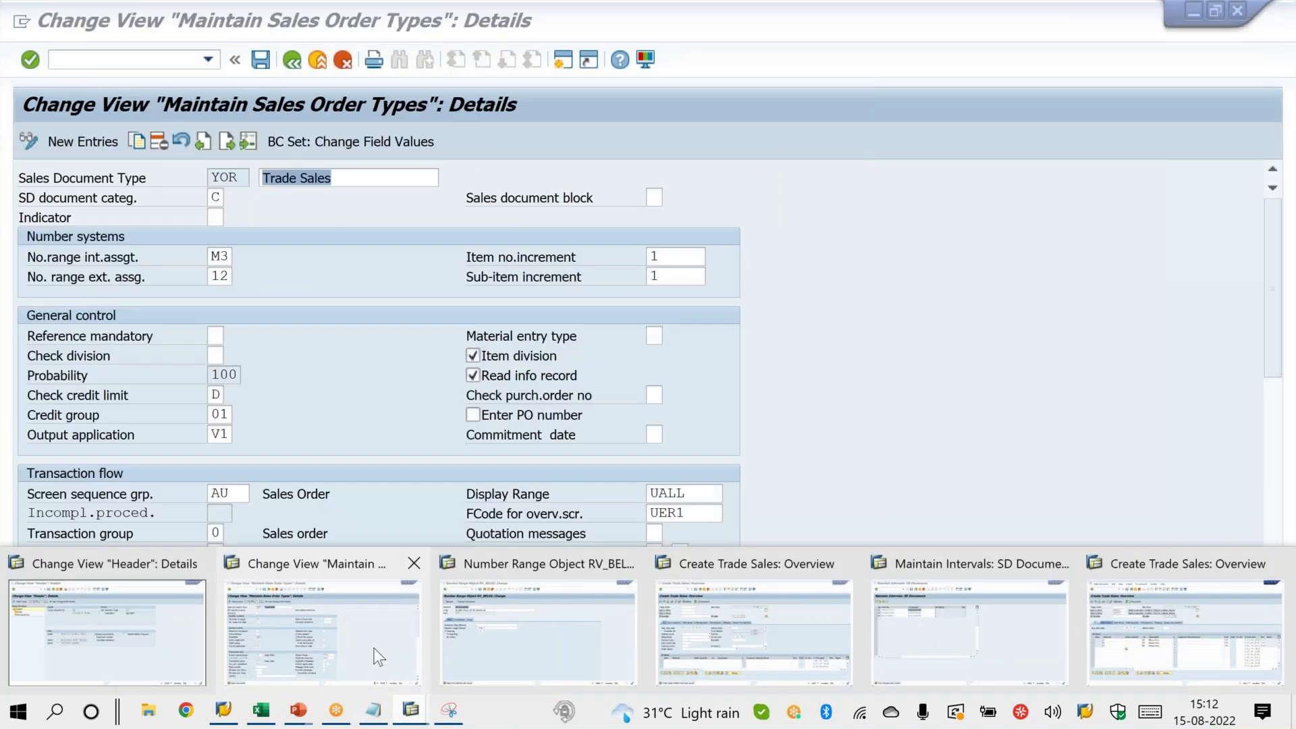
{"action": "left_click", "coordinate": [378, 656]}
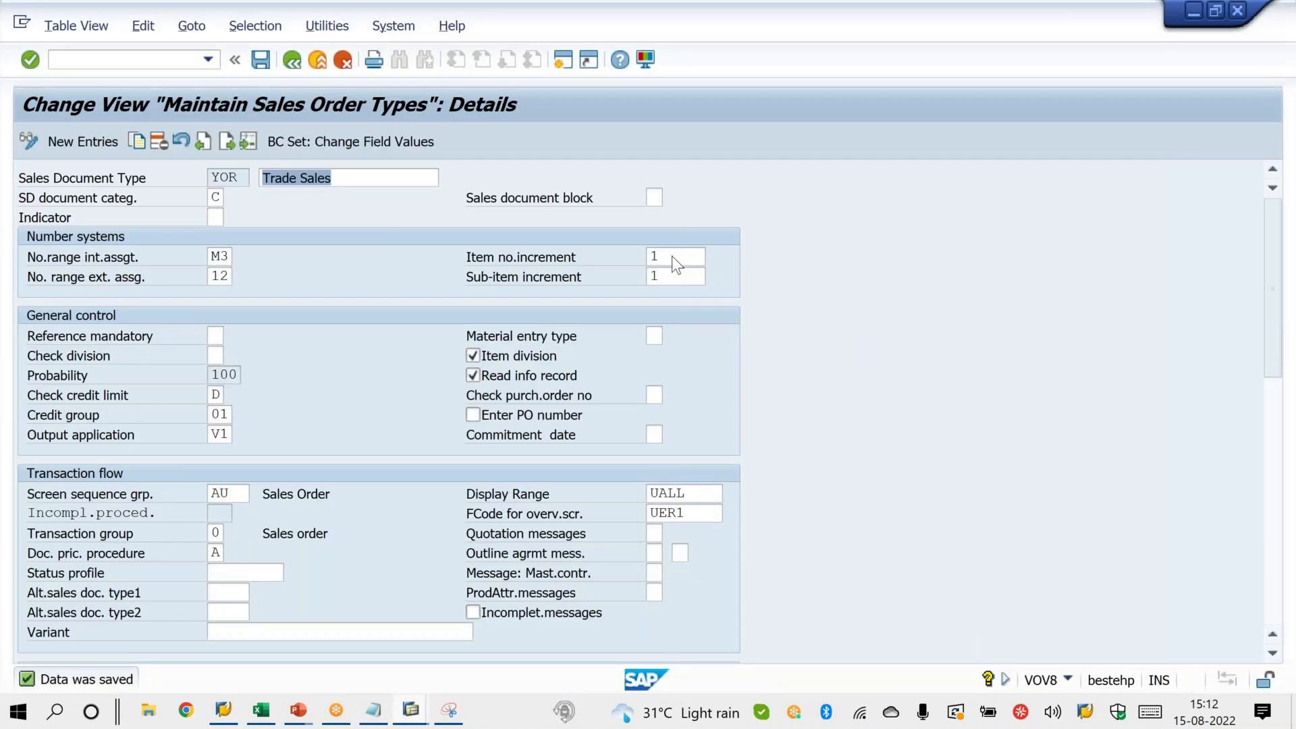
{"action": "left_click", "coordinate": [671, 256]}
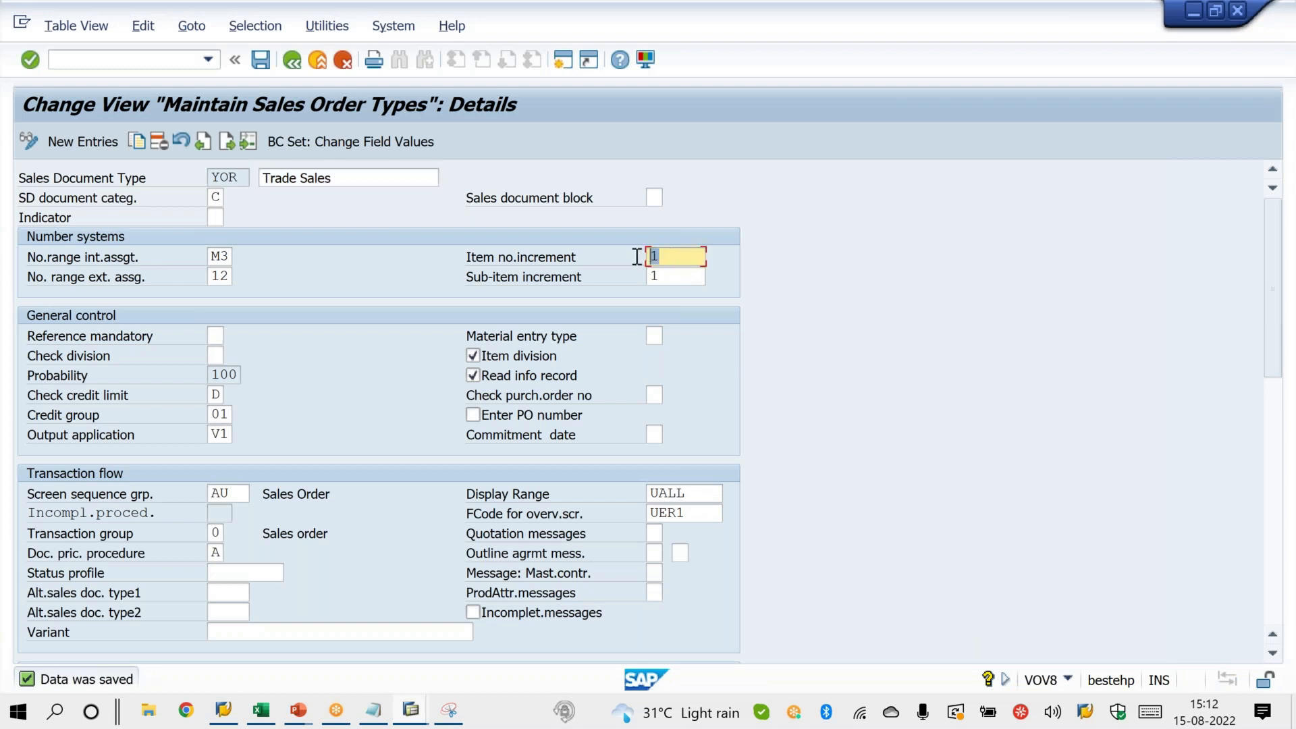
{"action": "type", "text": "2"}
{"action": "key", "text": "Return"}
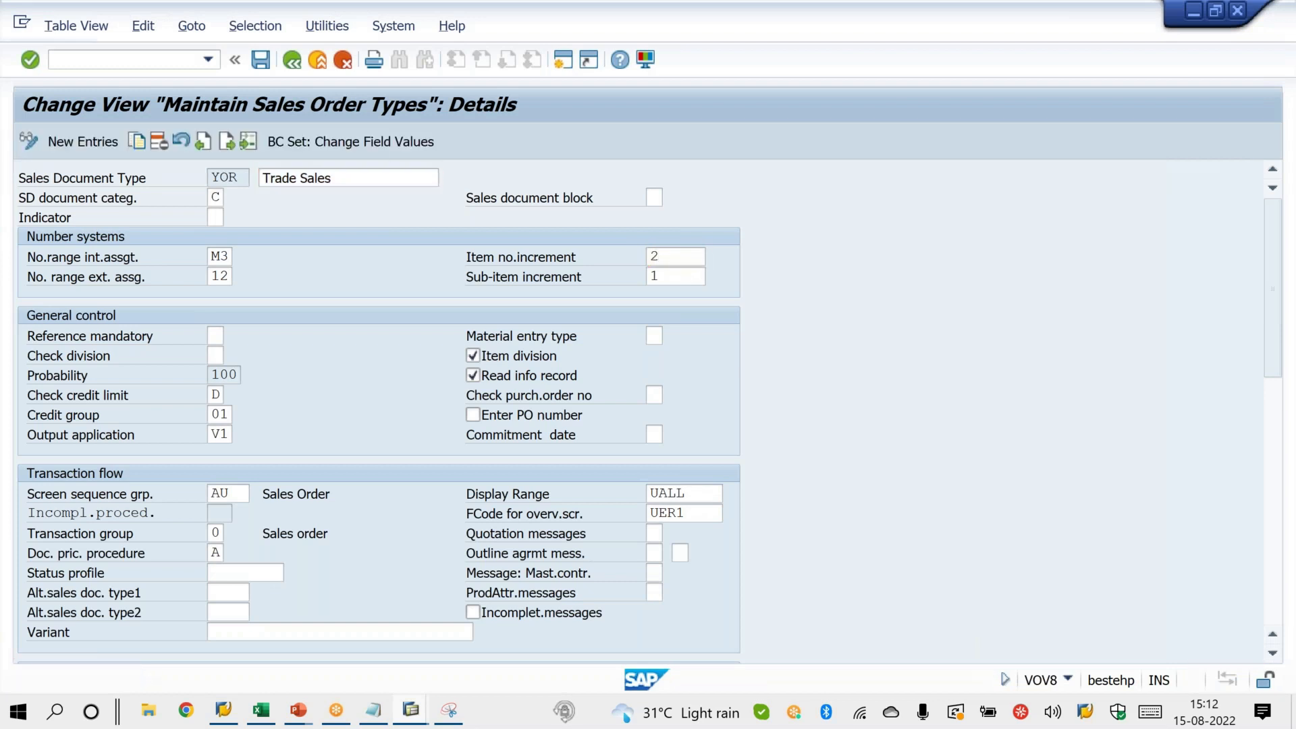
Return to the order session, begin a new YOR order with VA01, and enter the Cuttack customer as sold-to party.
{"action": "mouse_move", "coordinate": [419, 722]}
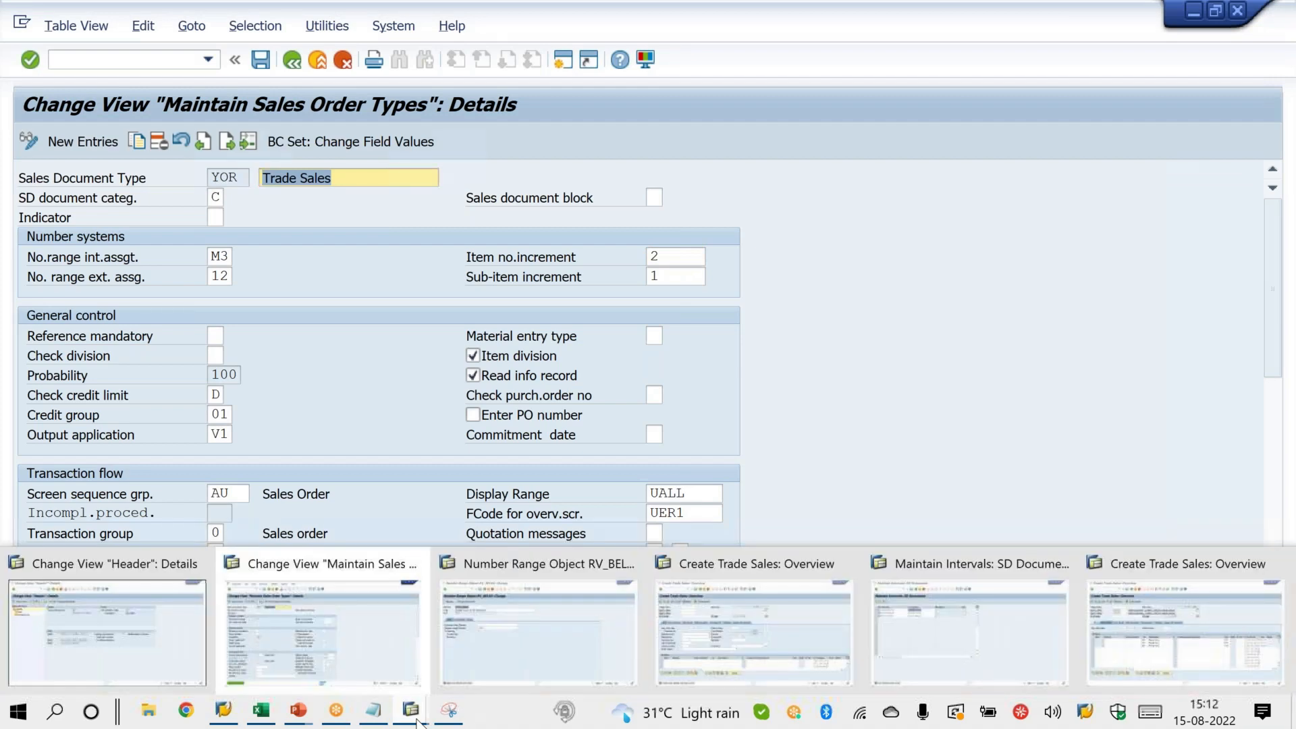
{"action": "left_click", "coordinate": [1107, 609]}
{"action": "left_click", "coordinate": [129, 56]}
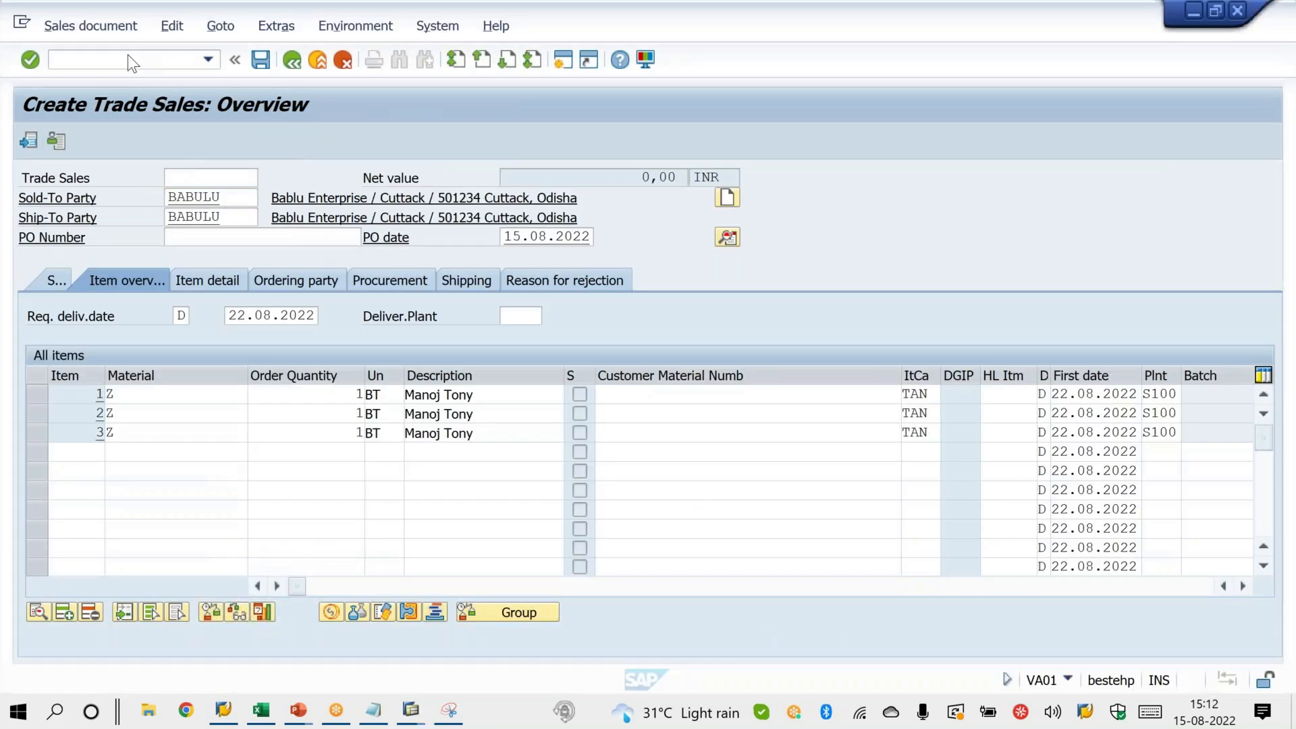
{"action": "type", "text": "/NVA01"}
{"action": "key", "text": "Return"}
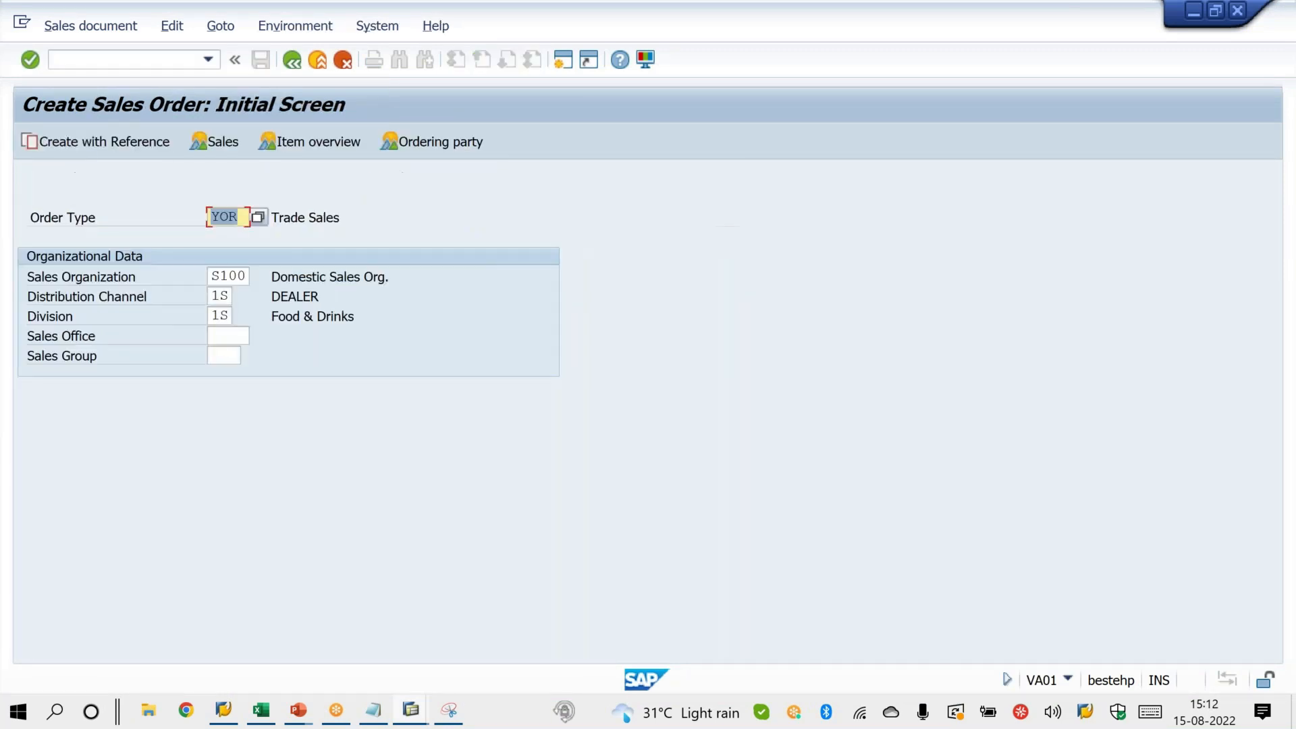
{"action": "key", "text": "Return"}
{"action": "type", "text": "BABULU"}
{"action": "key", "text": "Return"}
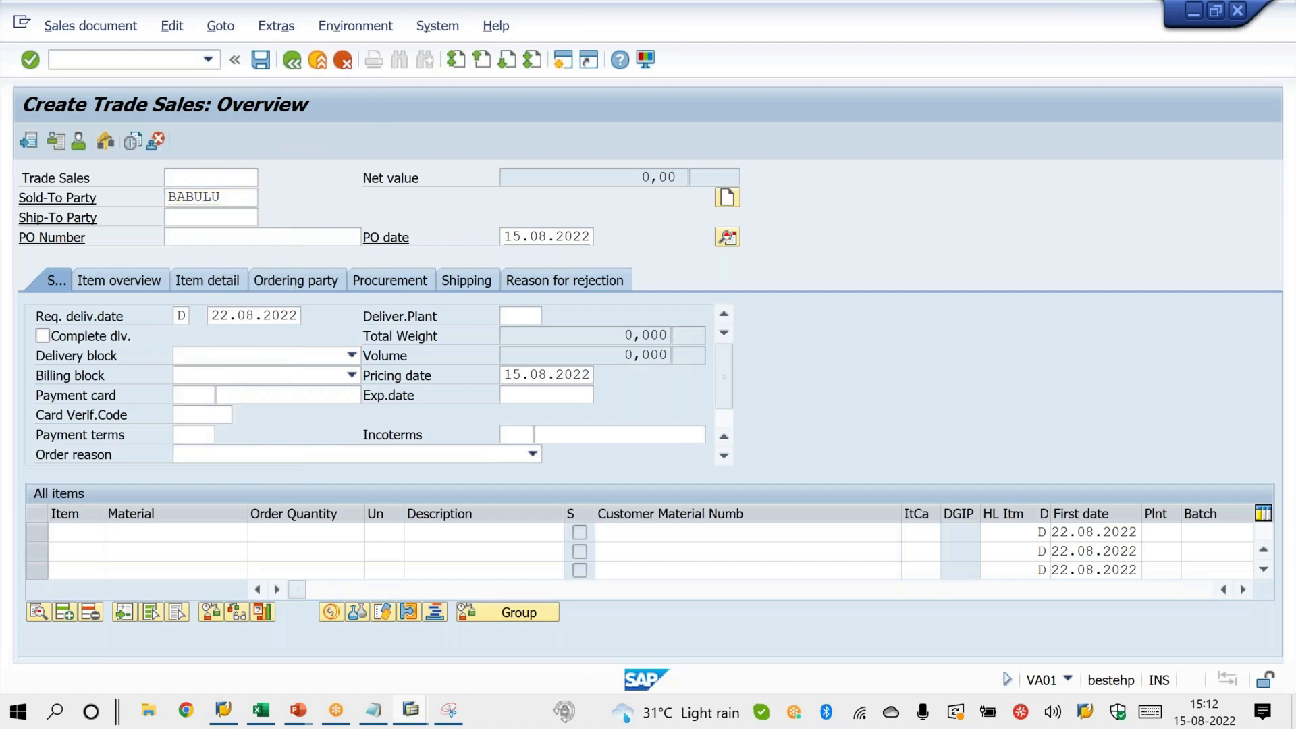
Add three items of material Z to the trade sales order with quantities 1, 2 and 1.
{"action": "type", "text": "Z"}
{"action": "key", "text": "Tab"}
{"action": "type", "text": "1"}
{"action": "key", "text": "Return"}
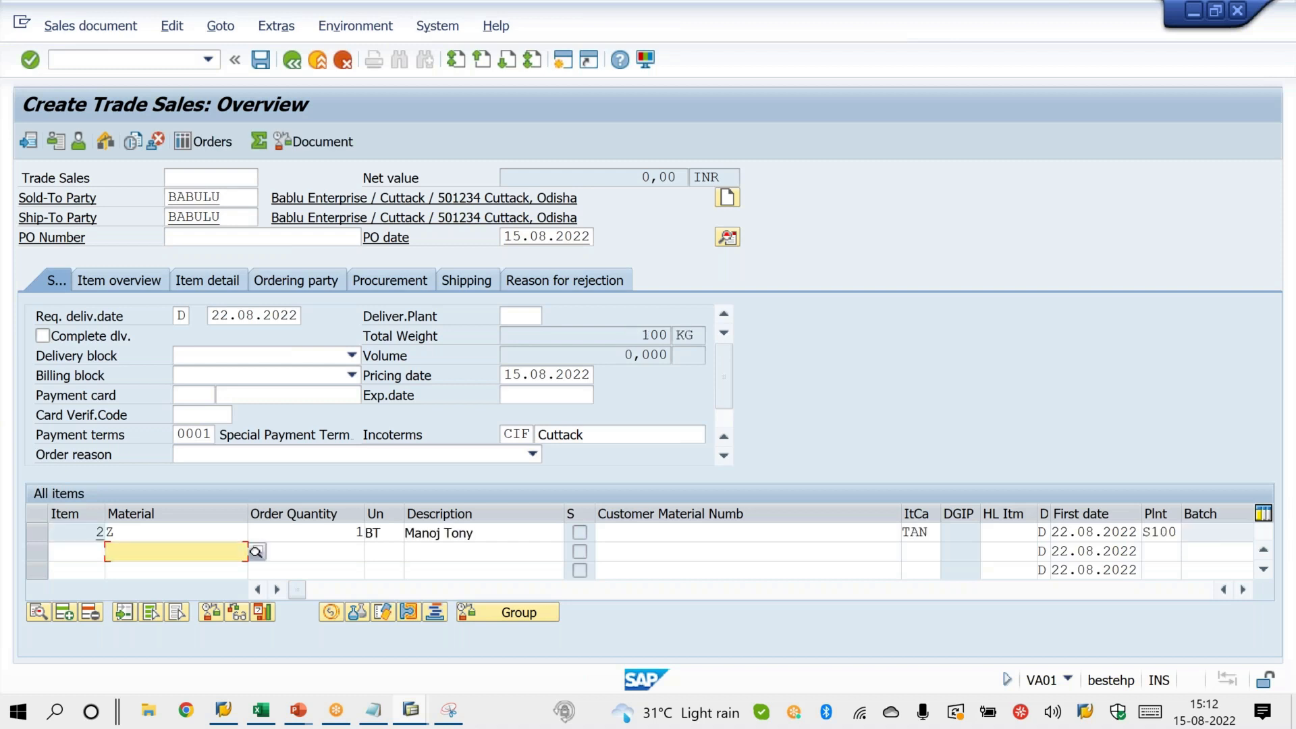
{"action": "type", "text": "Z"}
{"action": "key", "text": "Tab"}
{"action": "type", "text": "2"}
{"action": "key", "text": "Return"}
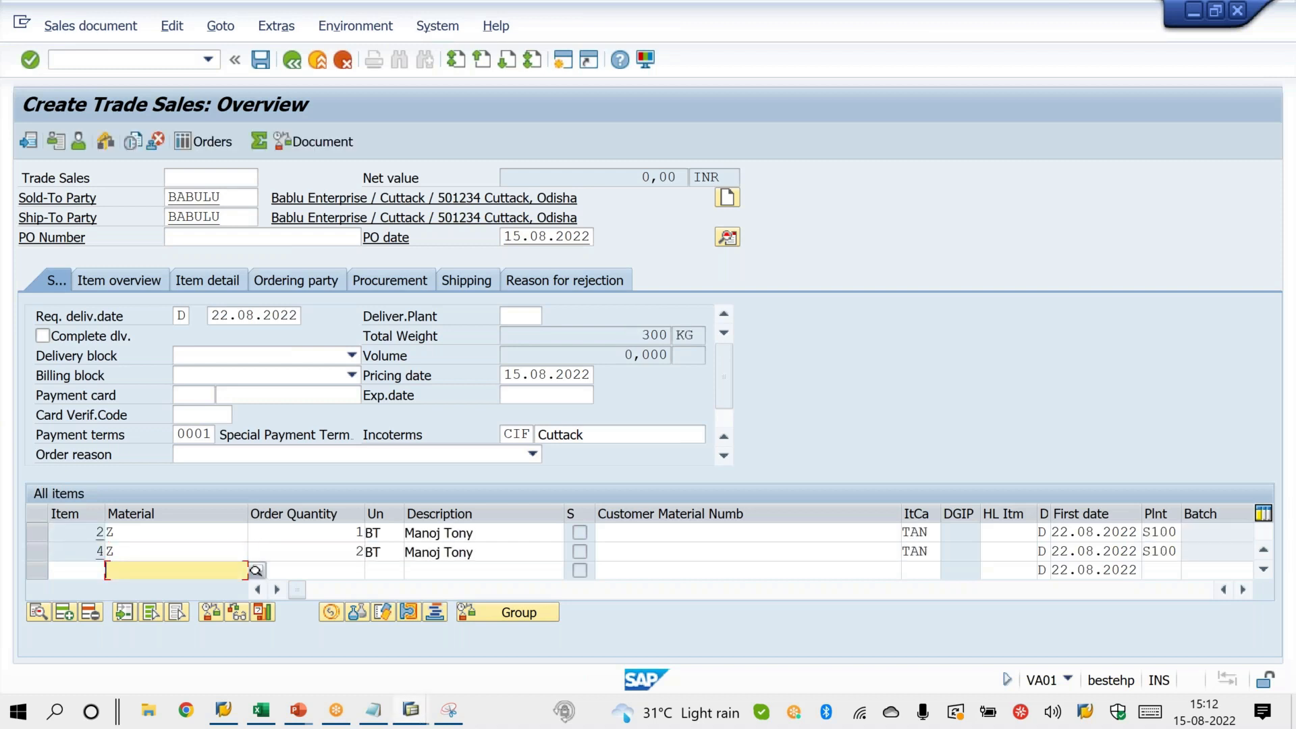
{"action": "type", "text": "Z"}
{"action": "key", "text": "Tab"}
{"action": "type", "text": "1"}
{"action": "key", "text": "Return"}
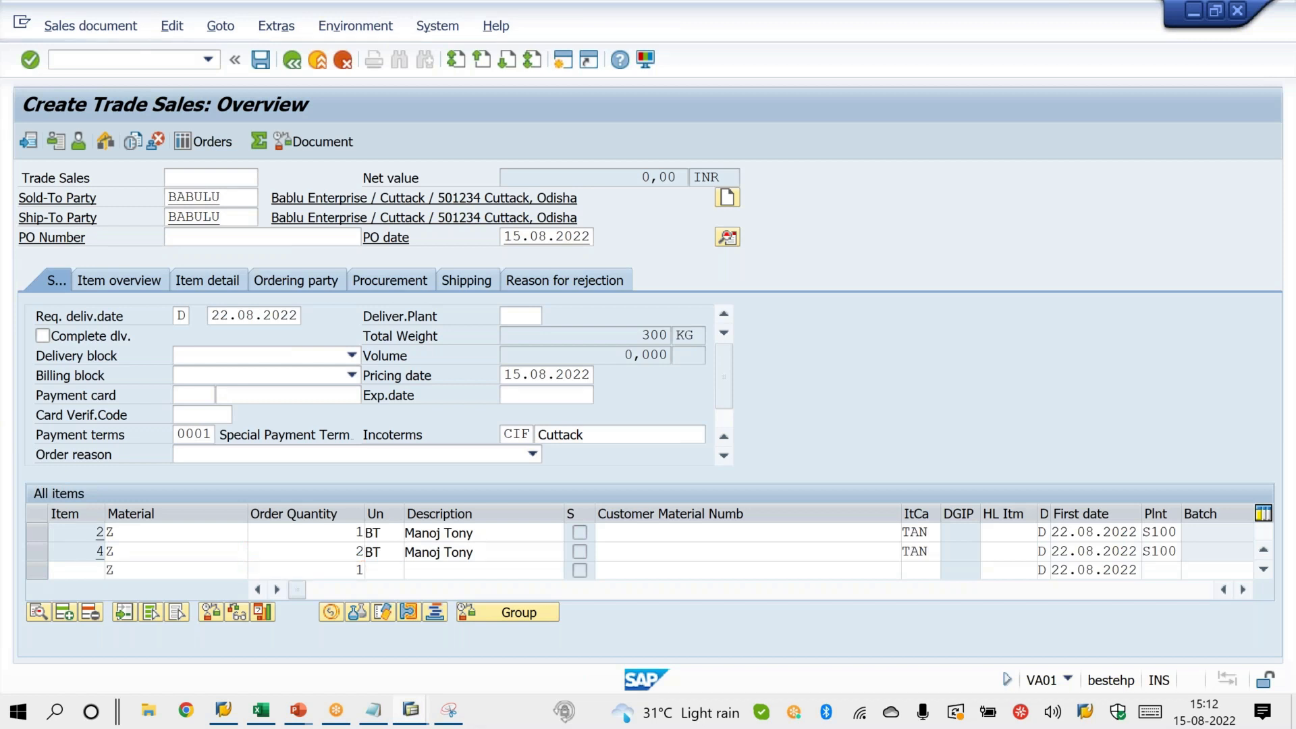
Leave the unsaved order and run VA21 to create a quotation.
{"action": "left_click", "coordinate": [109, 63]}
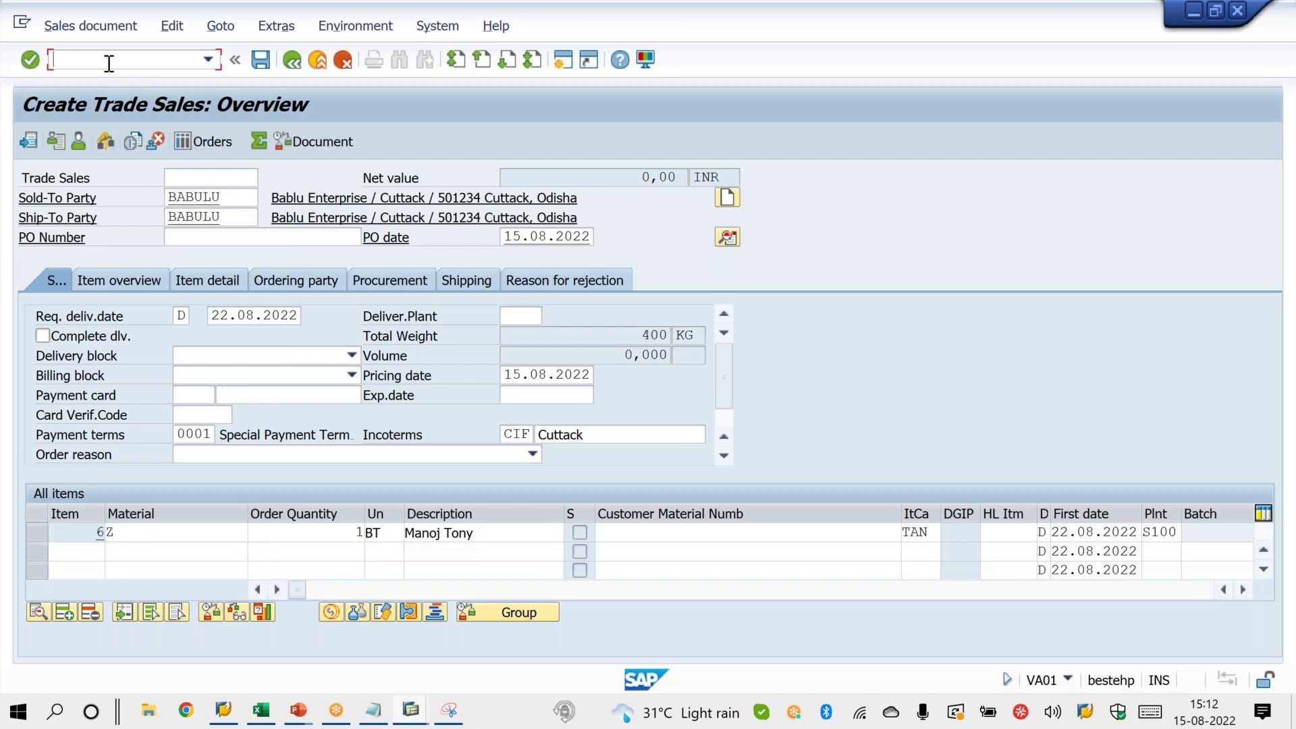
{"action": "type", "text": "/NVA21"}
{"action": "key", "text": "Return"}
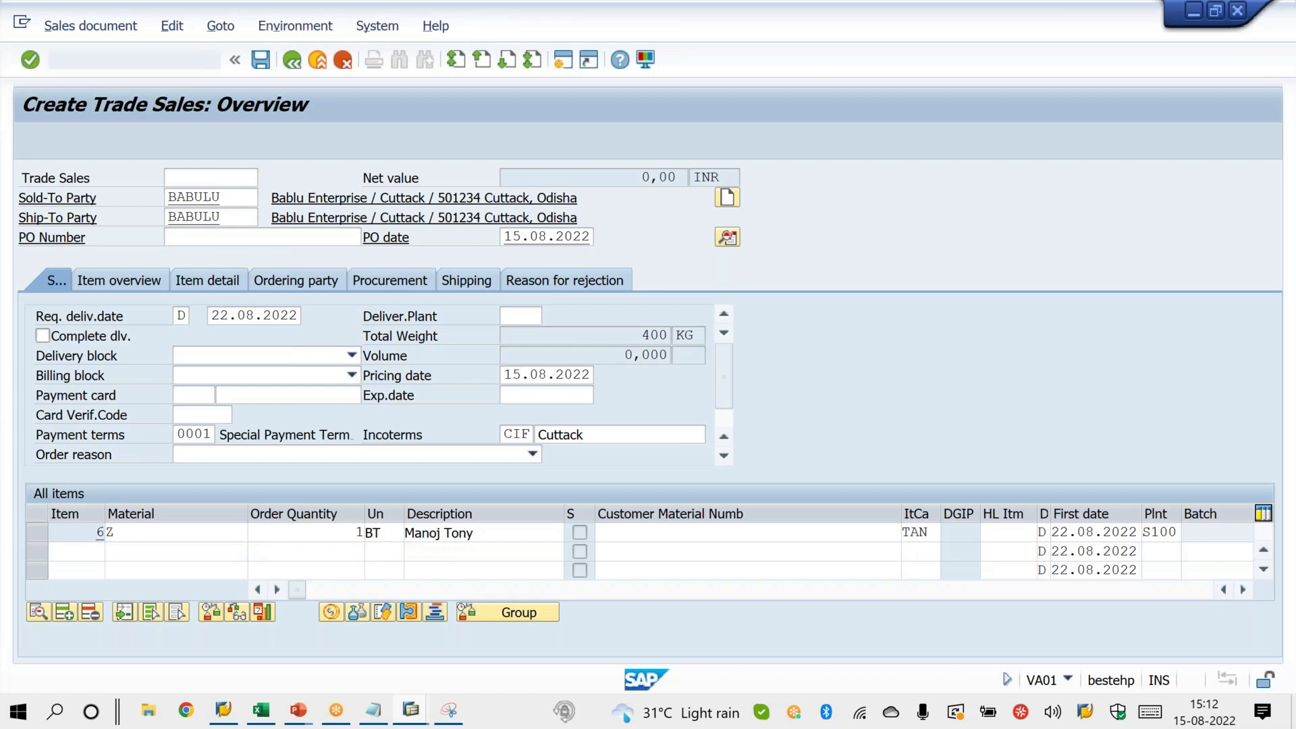
Switch to the VOV8 session, show the settings of sales document type QT, and examine its item number increment.
{"action": "left_click", "coordinate": [409, 716]}
{"action": "left_click", "coordinate": [332, 662]}
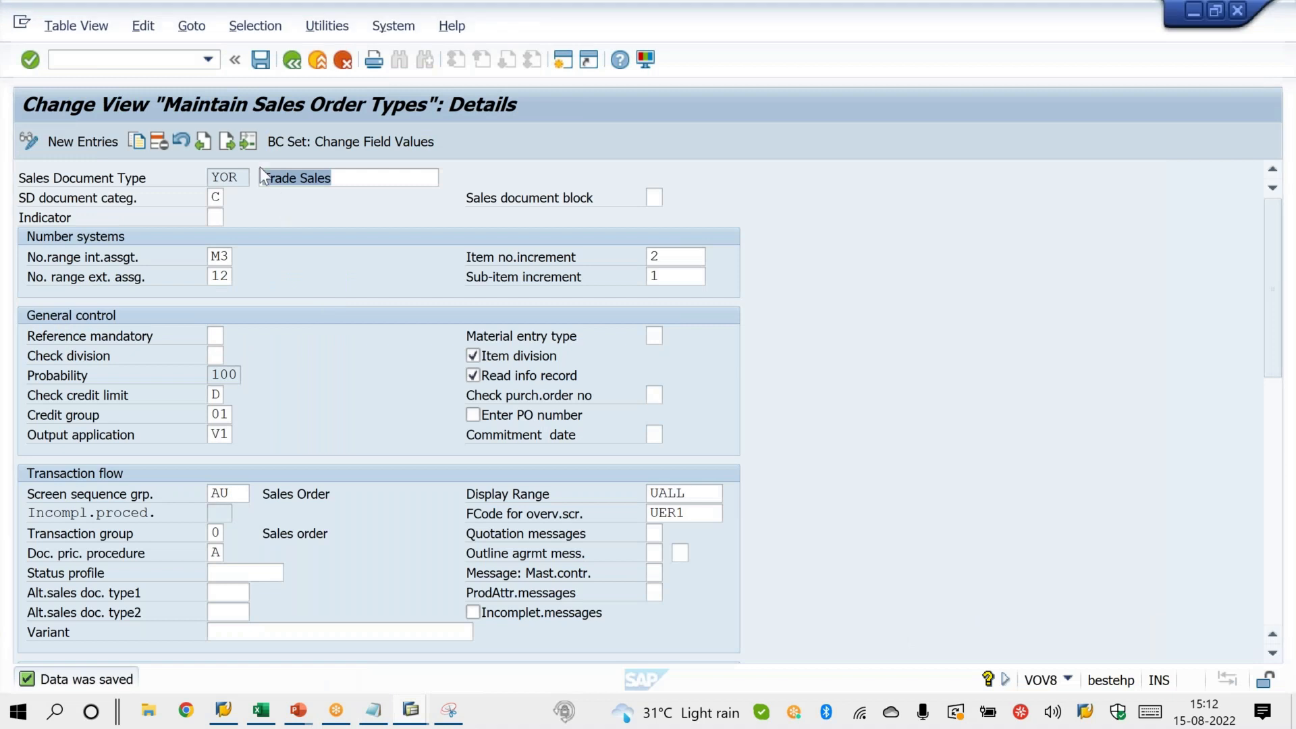
{"action": "left_click", "coordinate": [247, 141]}
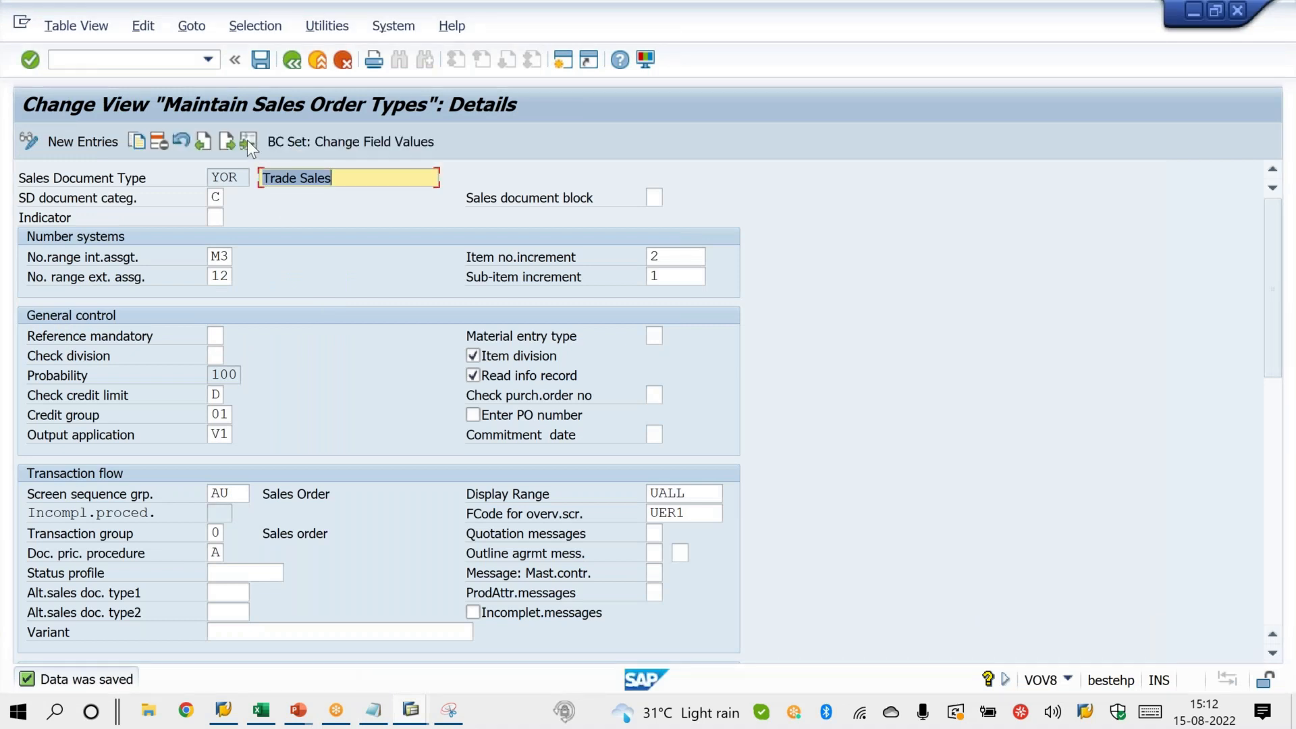
{"action": "type", "text": "QT"}
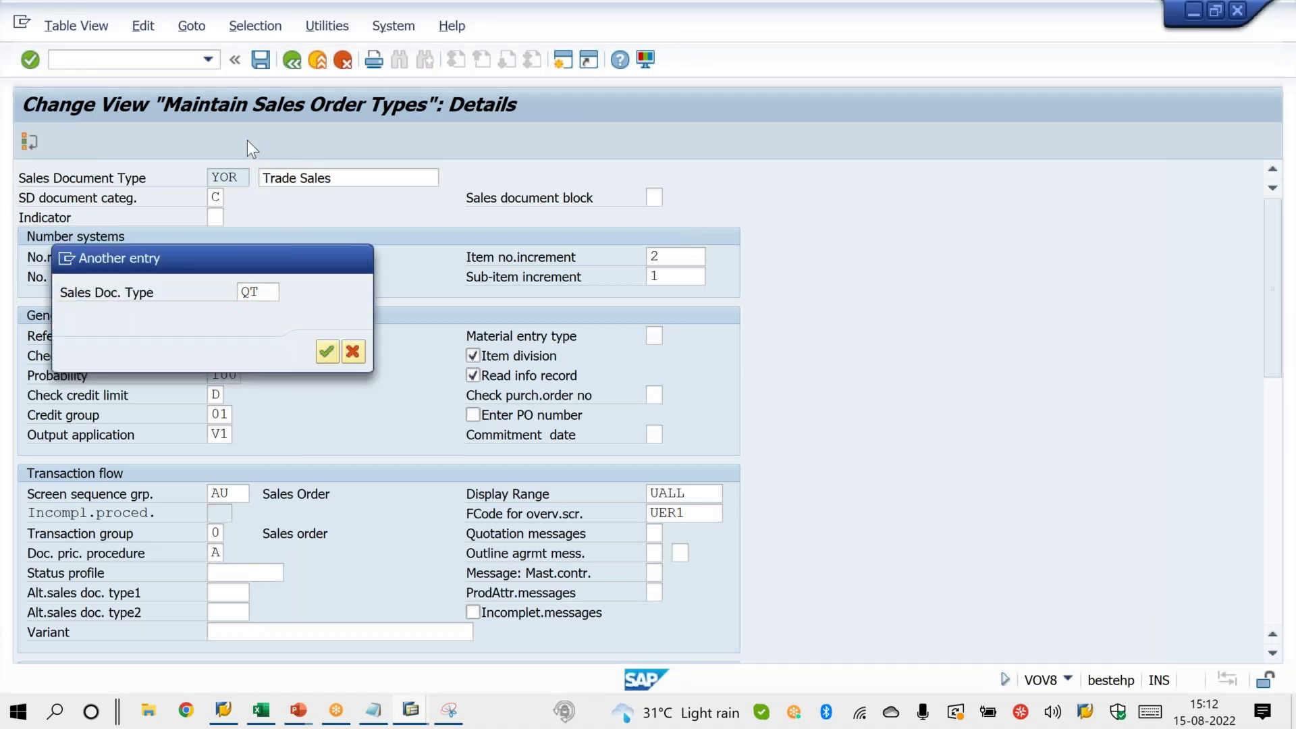
{"action": "key", "text": "Return"}
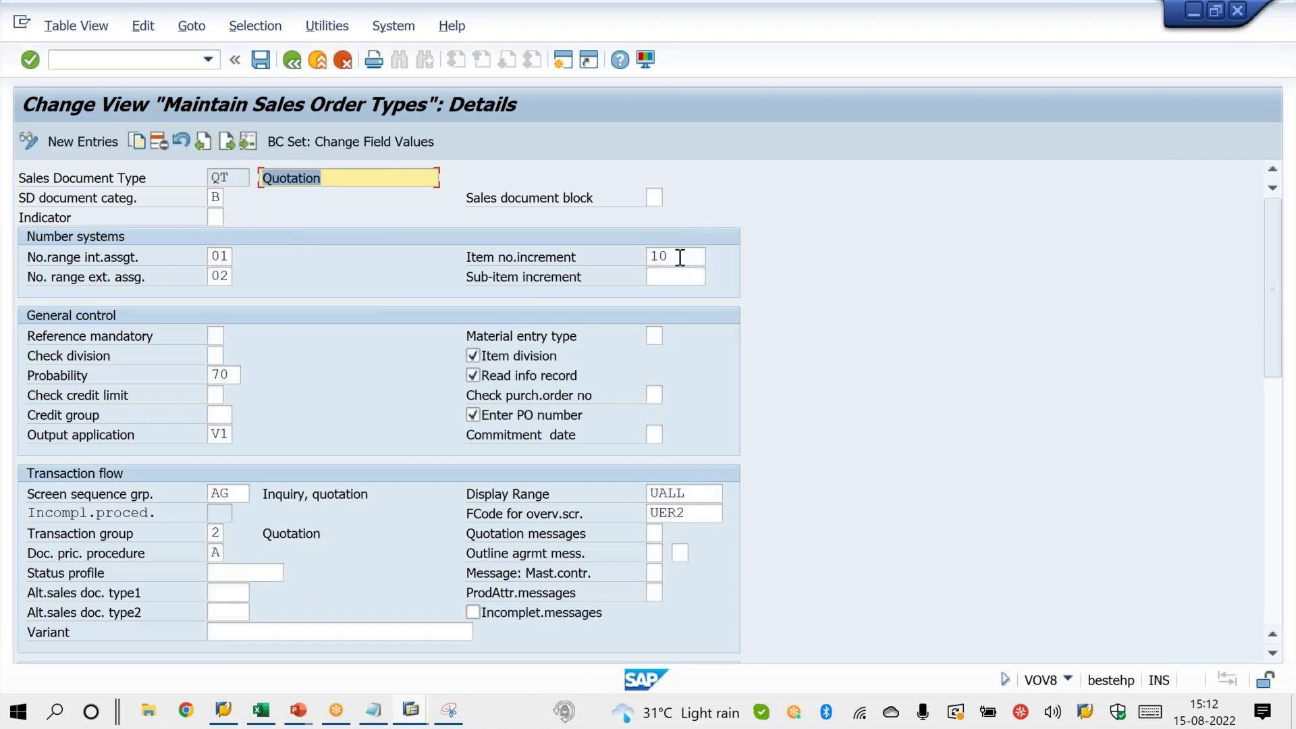
{"action": "left_click_drag", "start_coordinate": [680, 257], "coordinate": [650, 257]}
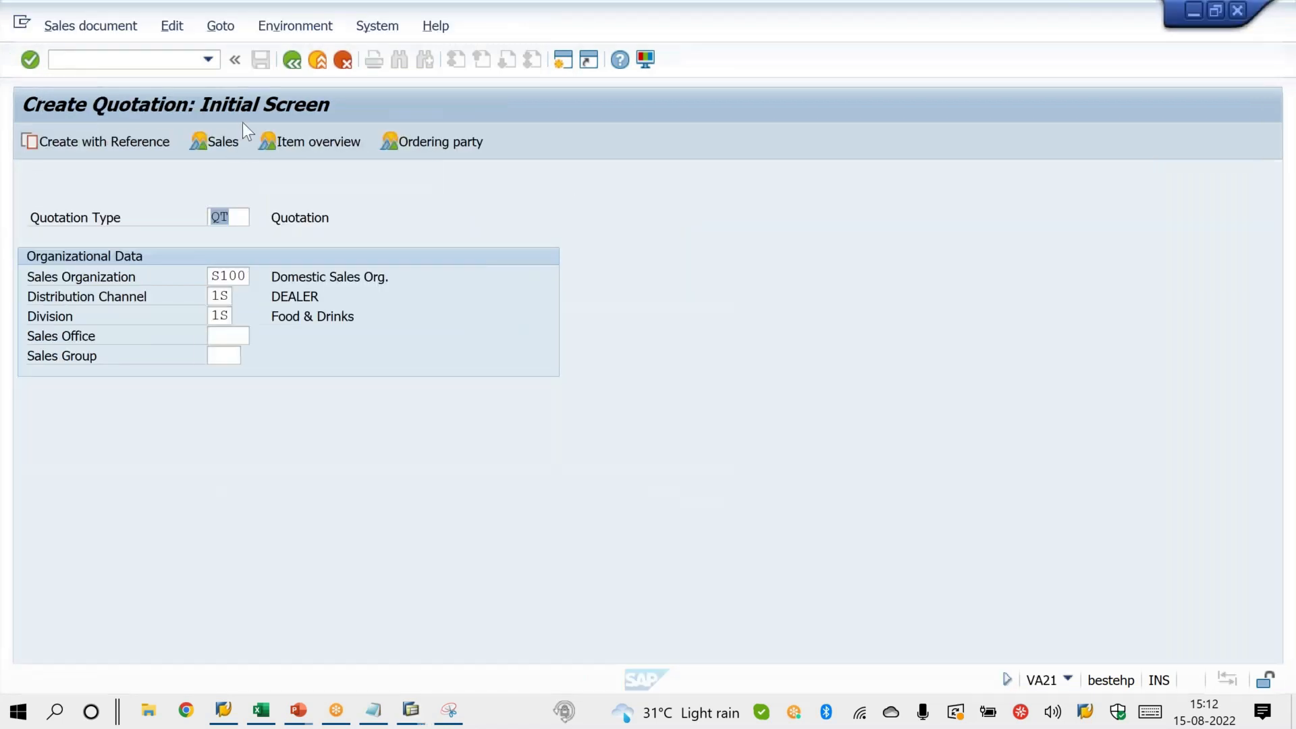
In the VA21 session, continue with quotation type QT and enter the Cuttack customer as sold-to party.
{"action": "left_click", "coordinate": [233, 215]}
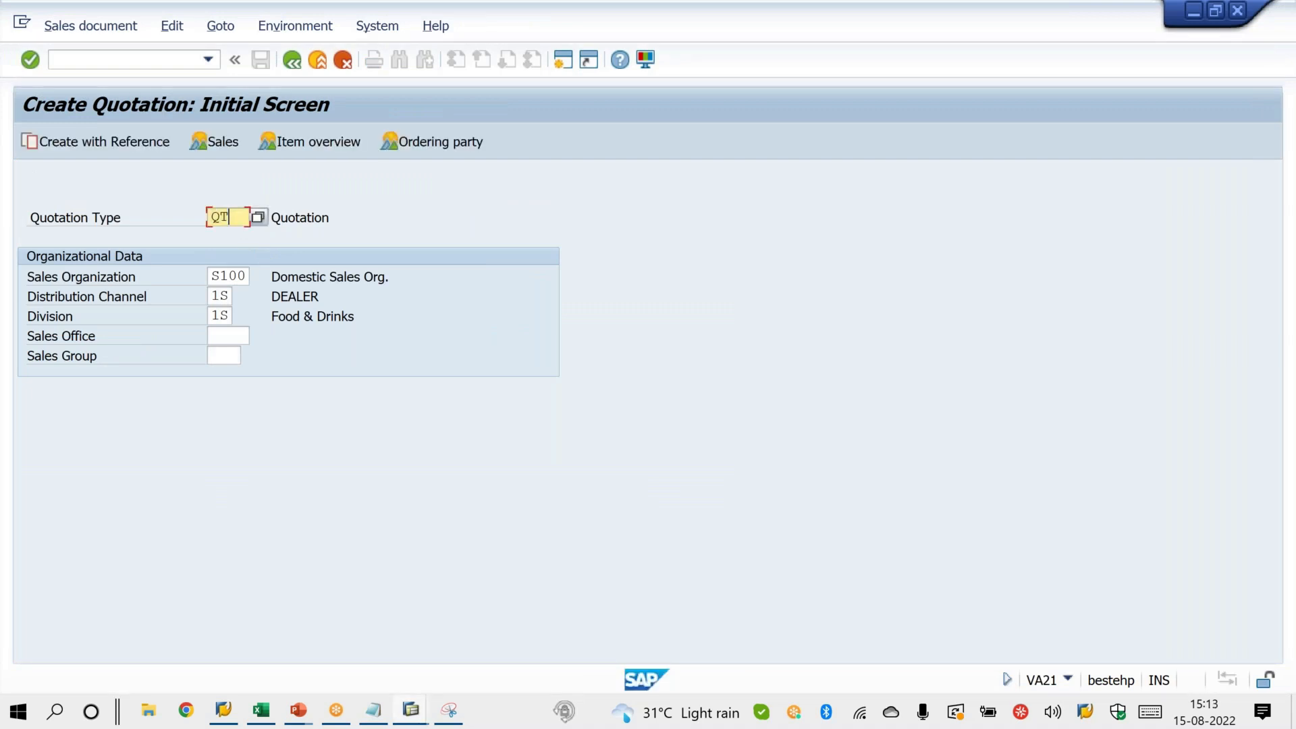
{"action": "key", "text": "Return"}
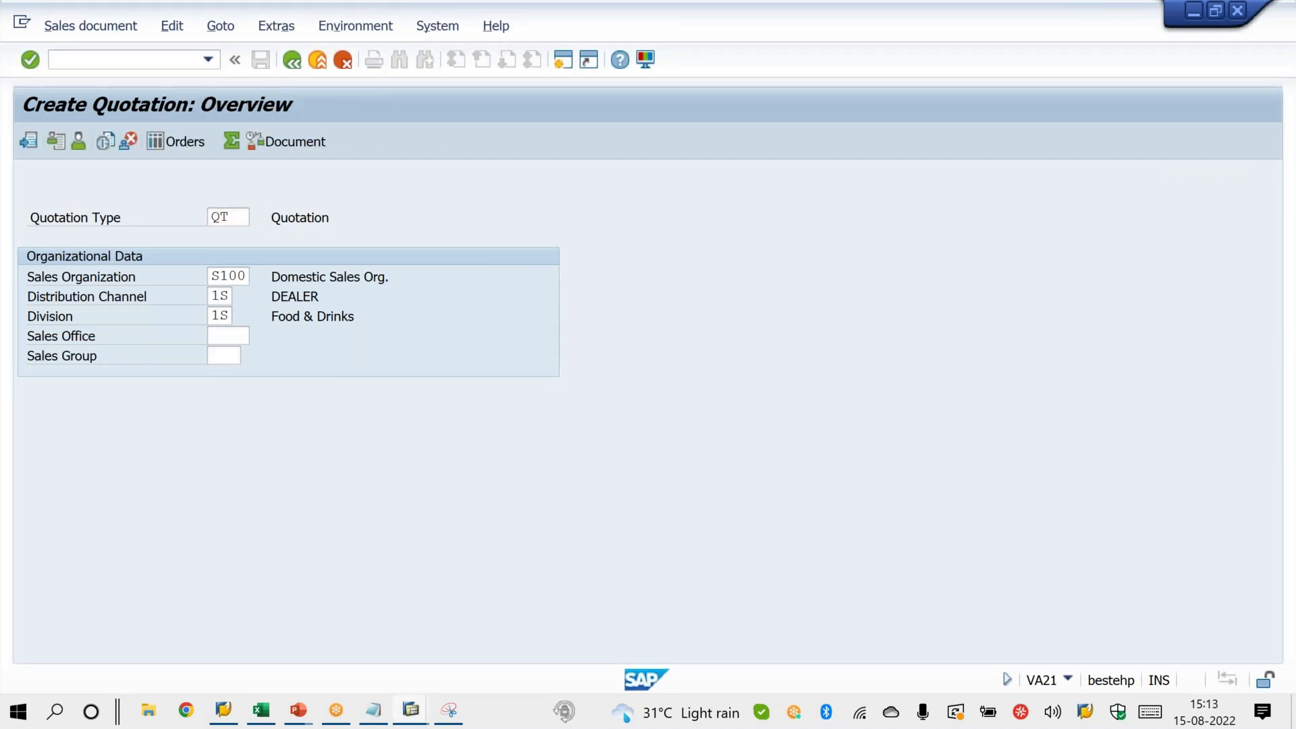
{"action": "key", "text": "space"}
{"action": "key", "text": "Down"}
{"action": "key", "text": "Return"}
{"action": "key", "text": "Return"}
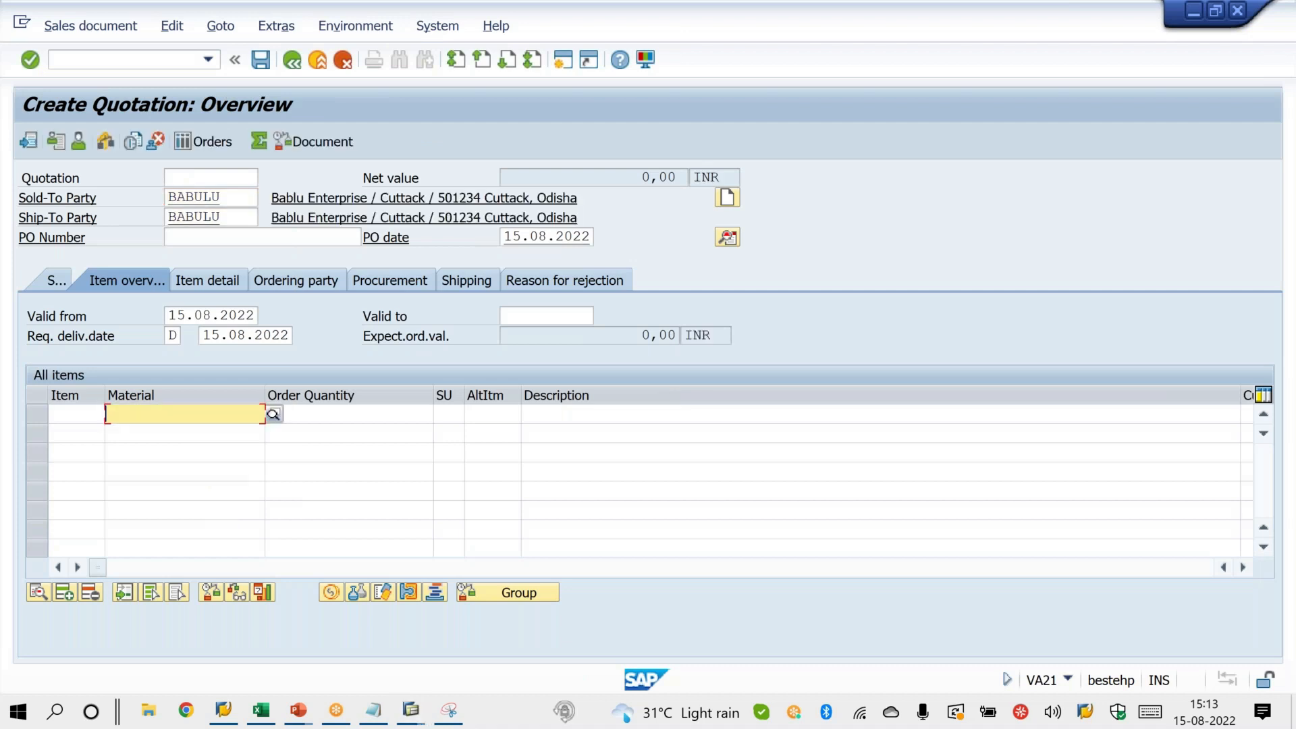
Add three items of material Z to the quotation, each with quantity 1.
{"action": "type", "text": "Z"}
{"action": "key", "text": "Tab"}
{"action": "type", "text": "1"}
{"action": "key", "text": "Return"}
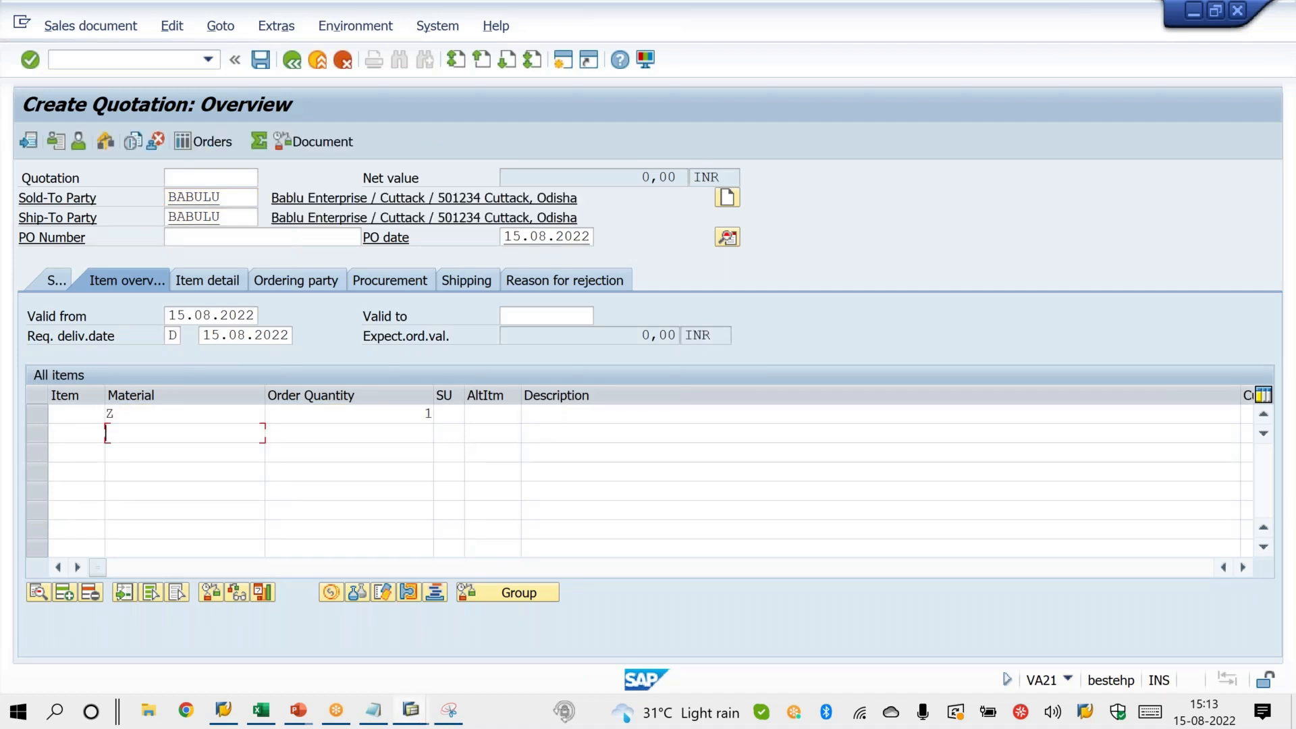
{"action": "type", "text": "Z"}
{"action": "key", "text": "Tab"}
{"action": "type", "text": "1"}
{"action": "key", "text": "Return"}
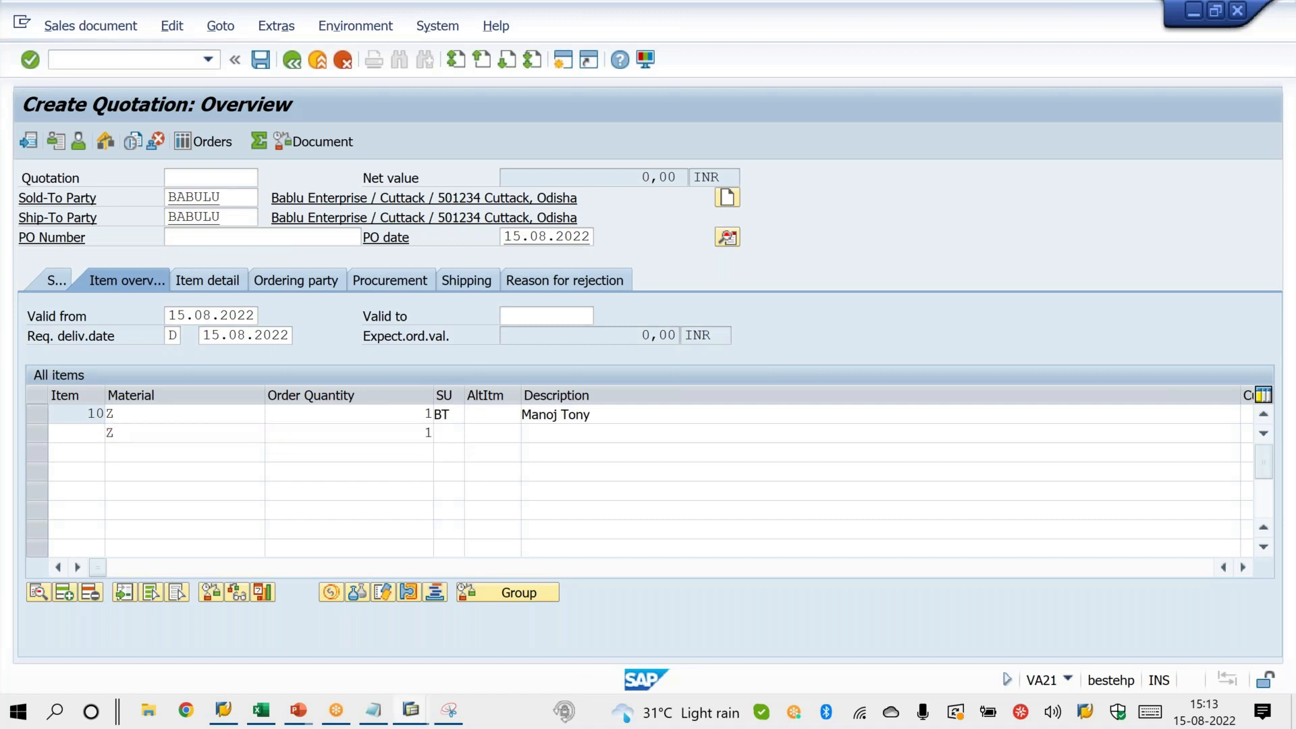
{"action": "type", "text": "Z"}
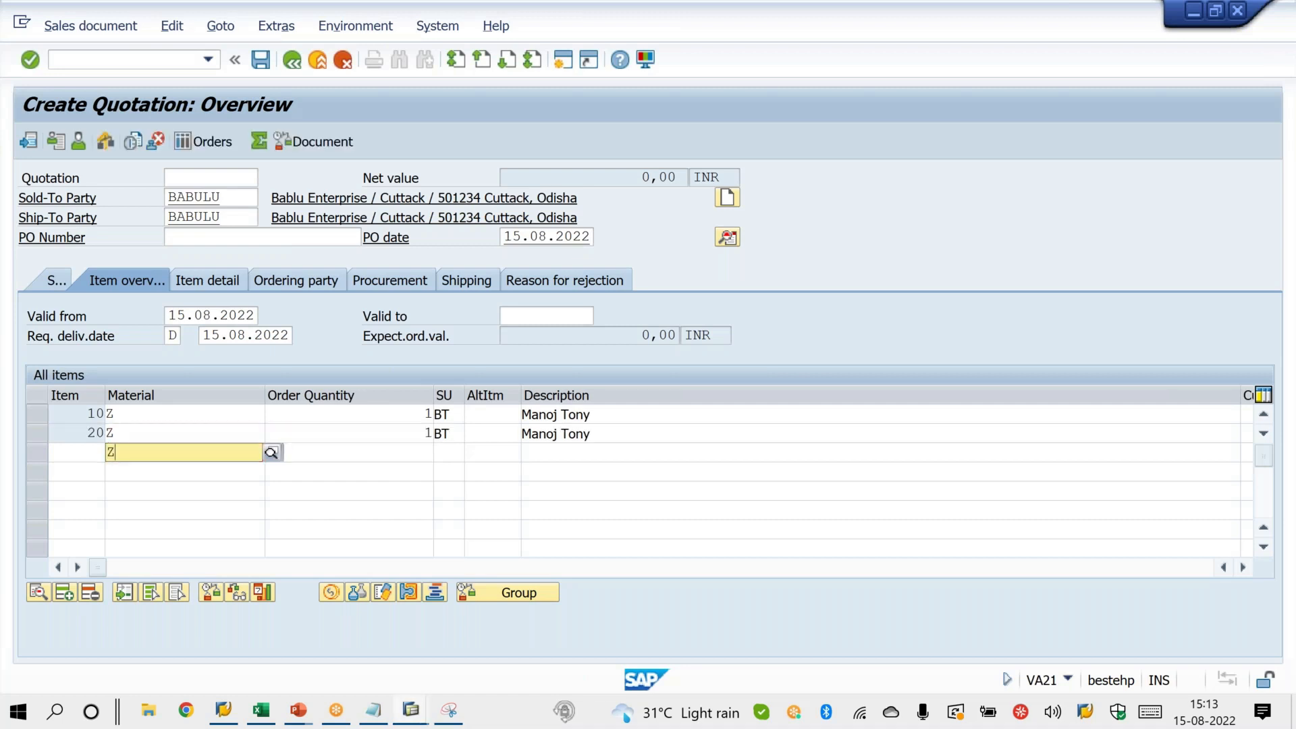
{"action": "key", "text": "Tab"}
{"action": "type", "text": "1"}
{"action": "key", "text": "Return"}
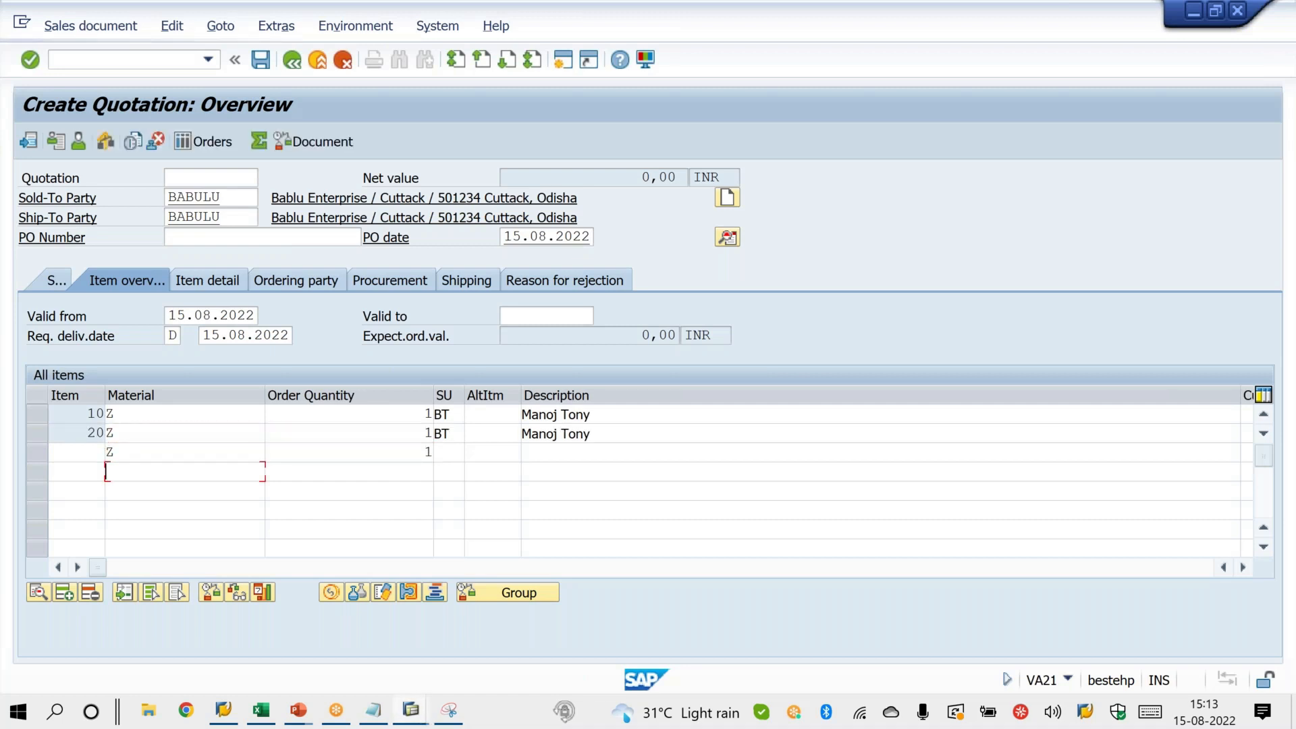
Save the quotation and copy its number from the details of the save message.
{"action": "left_click", "coordinate": [261, 59]}
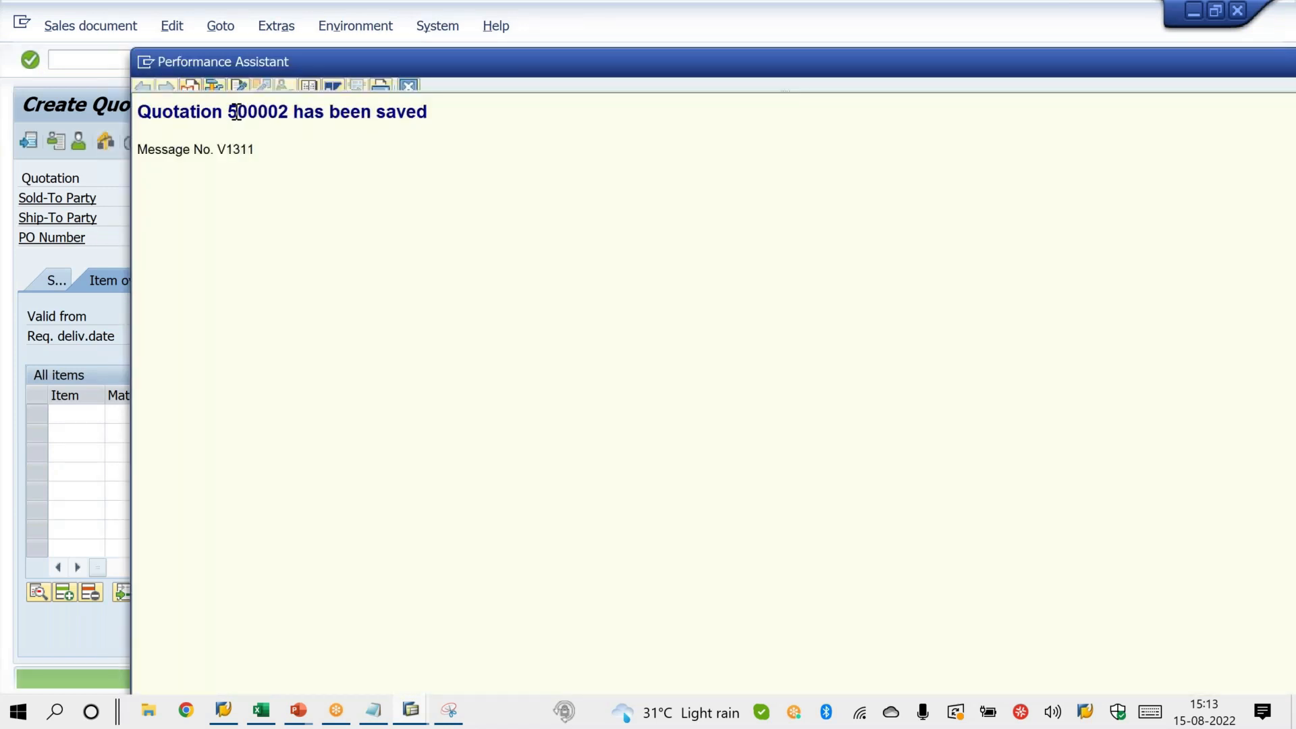
{"action": "left_click_drag", "start_coordinate": [236, 112], "coordinate": [291, 111]}
{"action": "key", "text": "ctrl+c"}
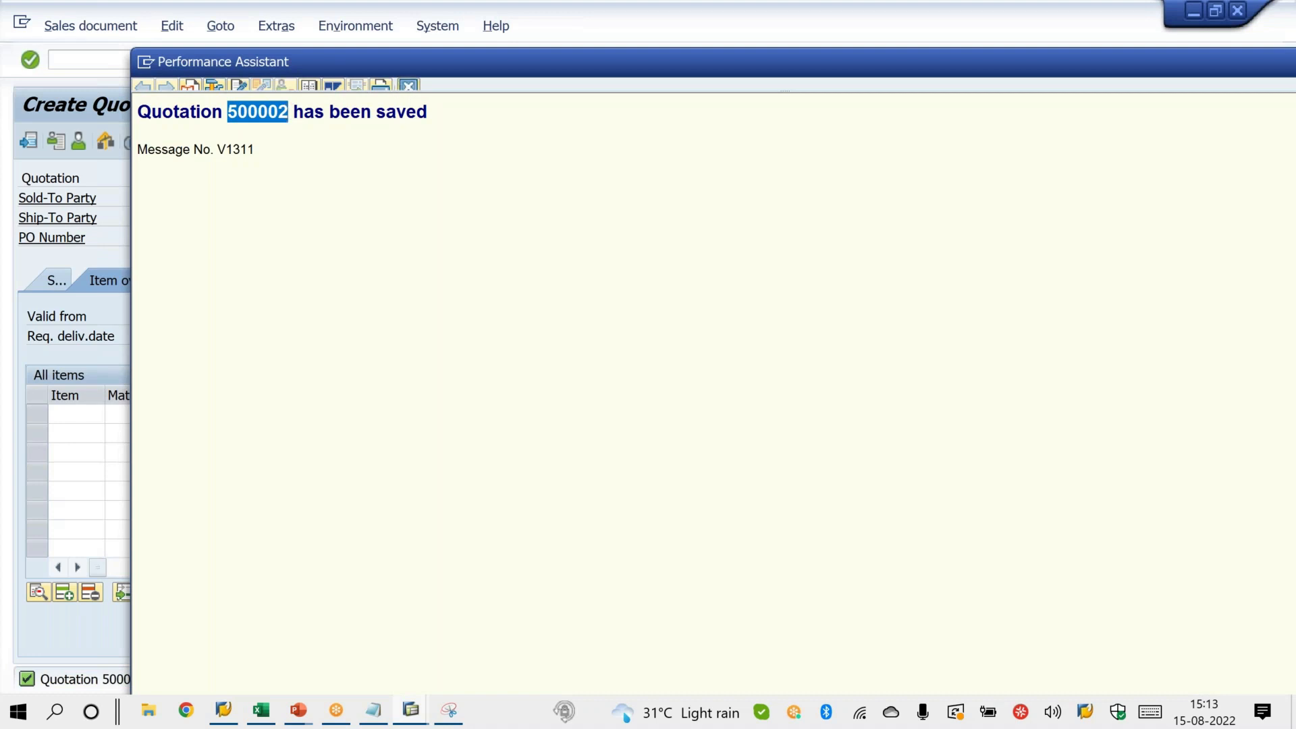
{"action": "left_click", "coordinate": [408, 84]}
Run VA01 to start creating a sales order of type YOR.
{"action": "left_click", "coordinate": [150, 64]}
{"action": "type", "text": "/NVA21"}
{"action": "key", "text": "Return"}
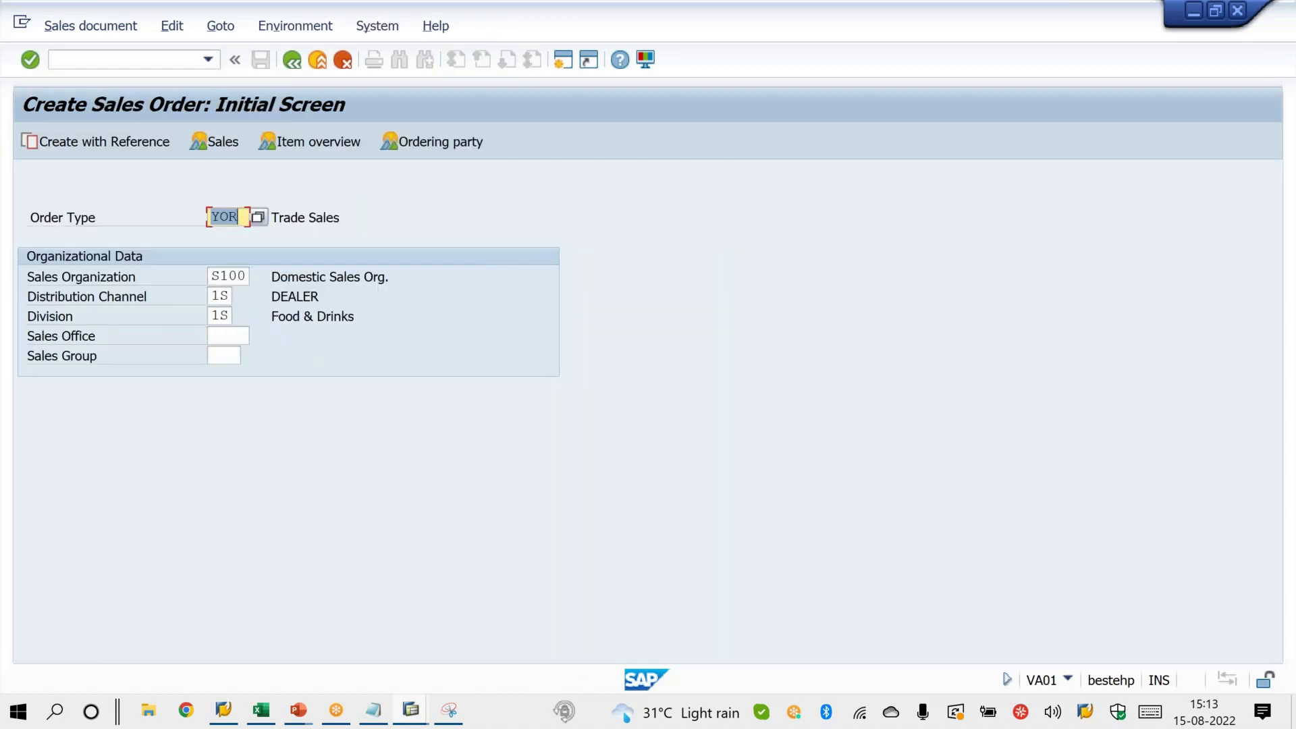
Create the YOR order with reference to the copied quotation number and select its three items.
{"action": "left_click", "coordinate": [139, 145]}
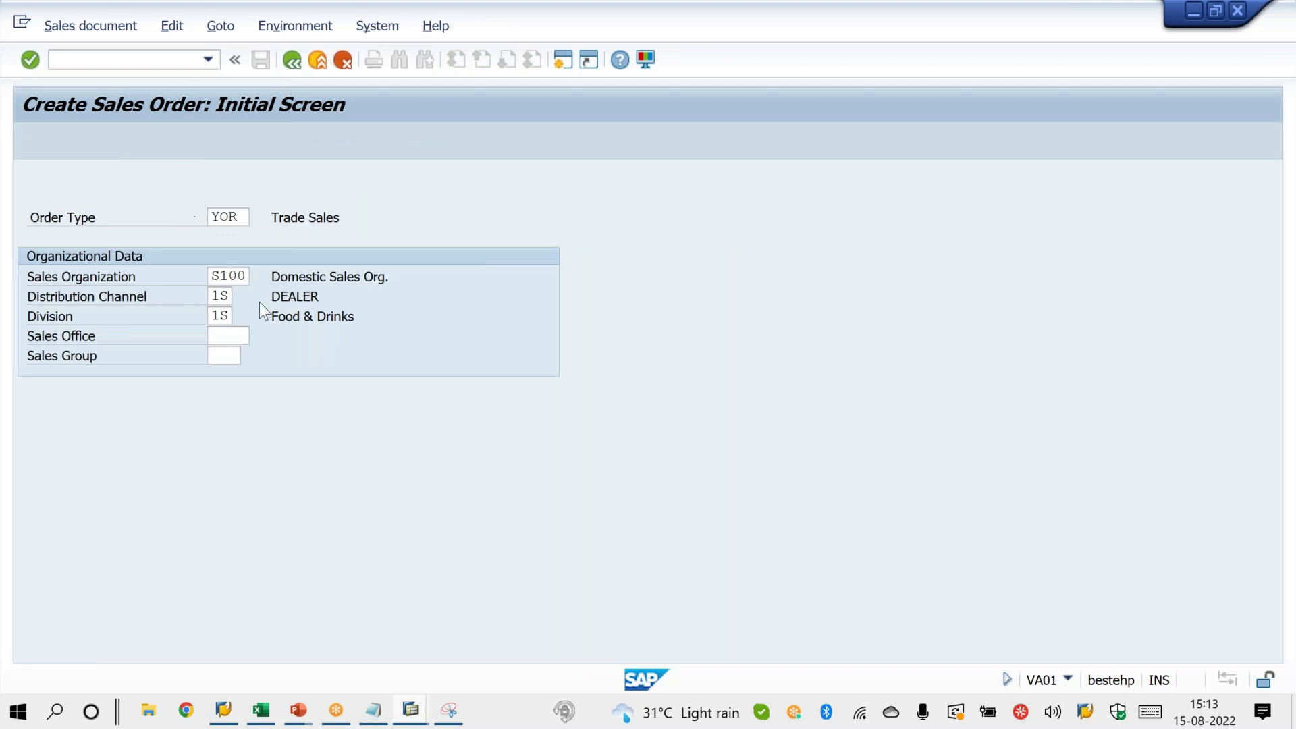
{"action": "key", "text": "ctrl+v"}
{"action": "left_click", "coordinate": [517, 675]}
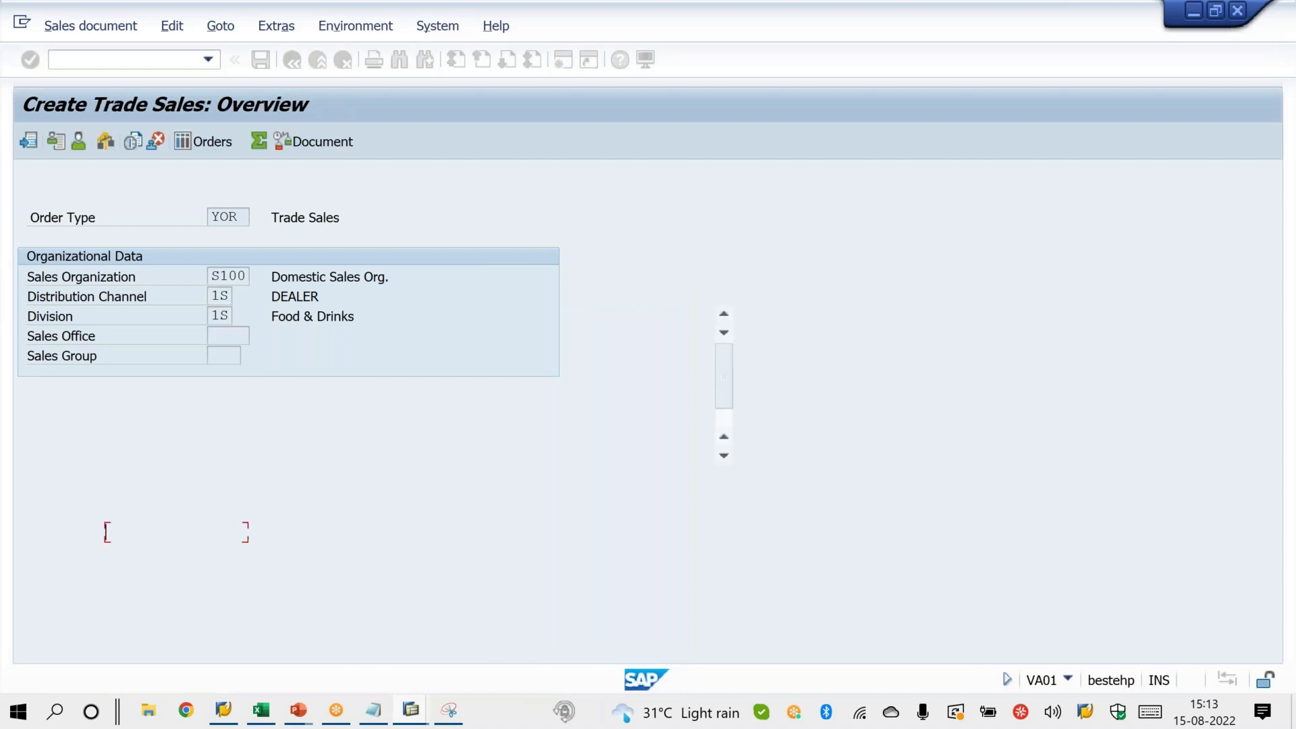
{"action": "left_click_drag", "start_coordinate": [41, 530], "coordinate": [42, 567]}
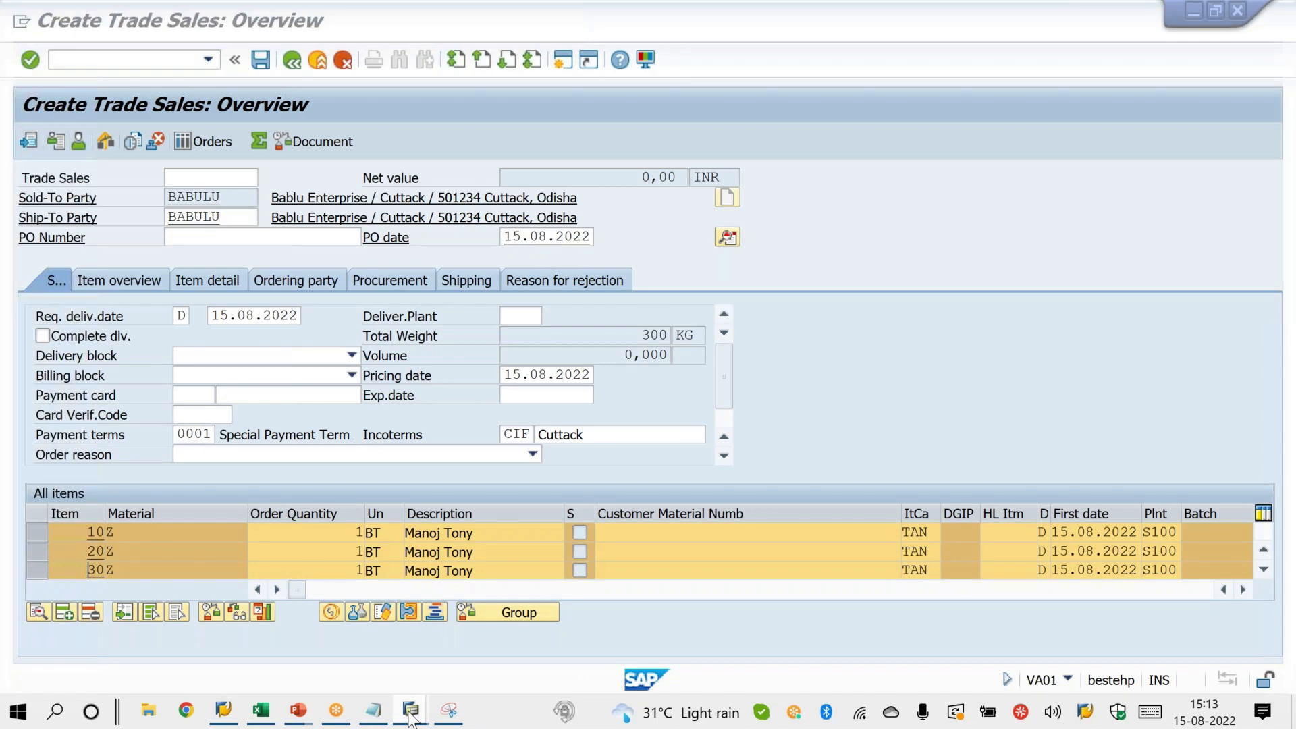
In the VTAA session, open the header copy control from source QT to target YOR, turn off Copy item number and save.
{"action": "mouse_move", "coordinate": [409, 714]}
{"action": "left_click", "coordinate": [152, 629]}
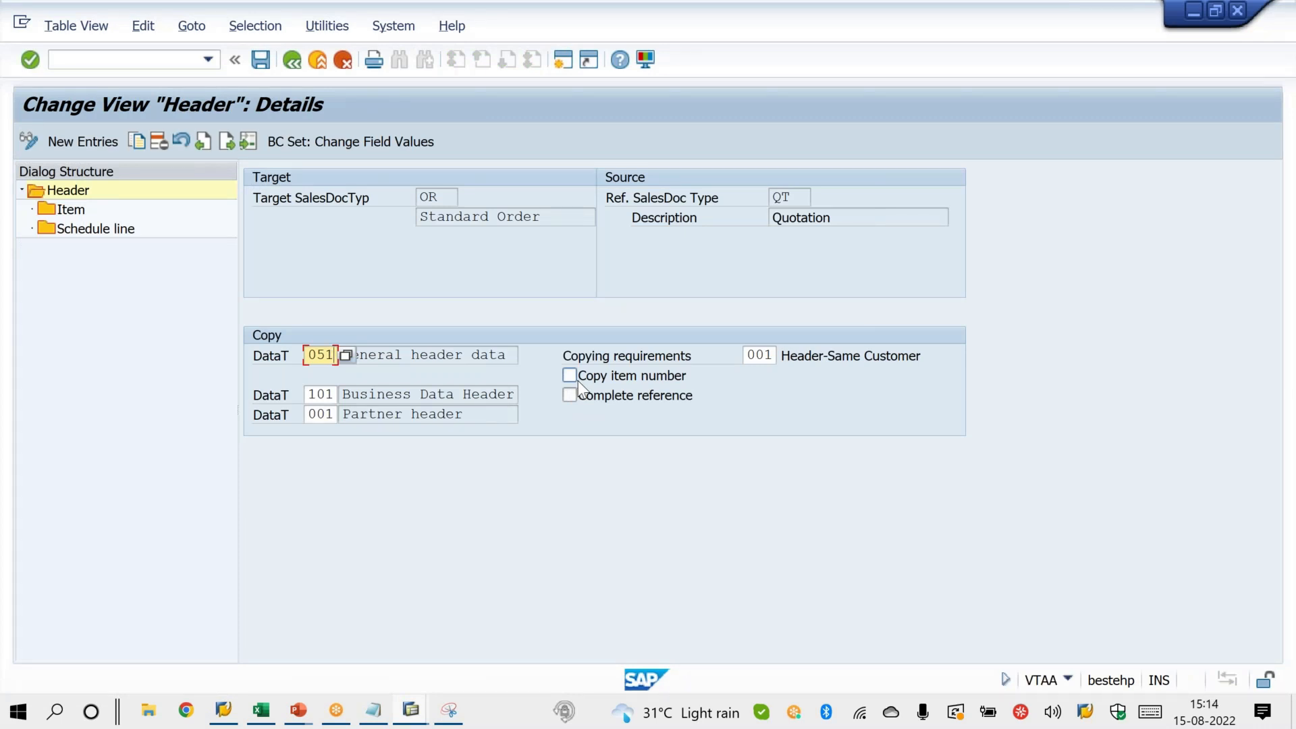
{"action": "left_click", "coordinate": [291, 61]}
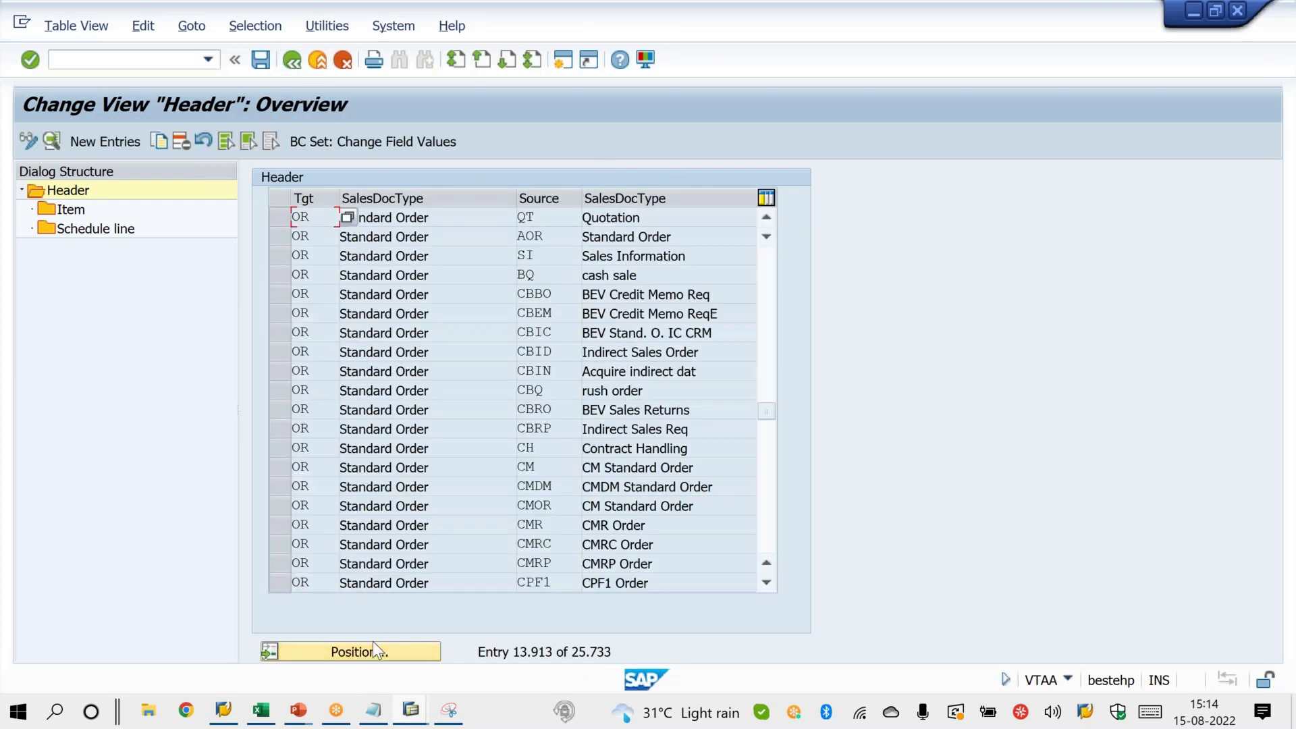
{"action": "left_click", "coordinate": [374, 650]}
{"action": "type", "text": "YOR"}
{"action": "key", "text": "Tab"}
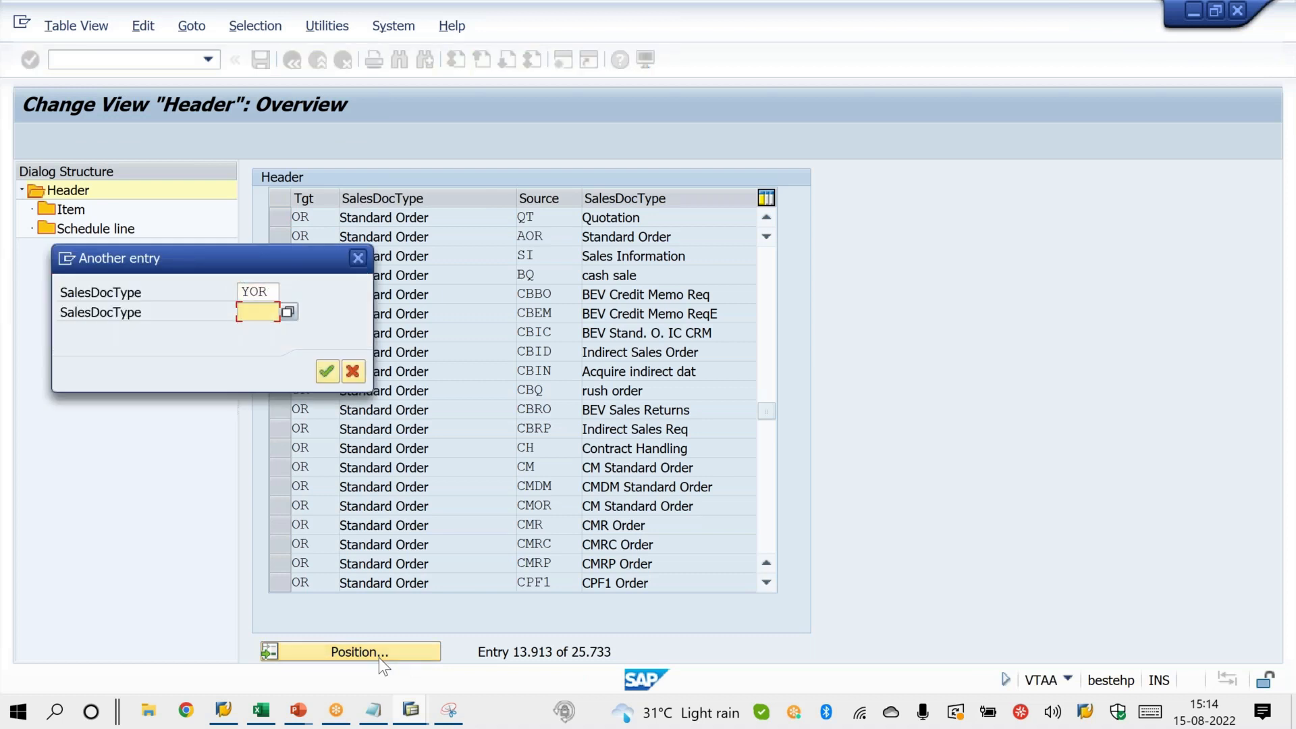
{"action": "type", "text": "QT"}
{"action": "key", "text": "Return"}
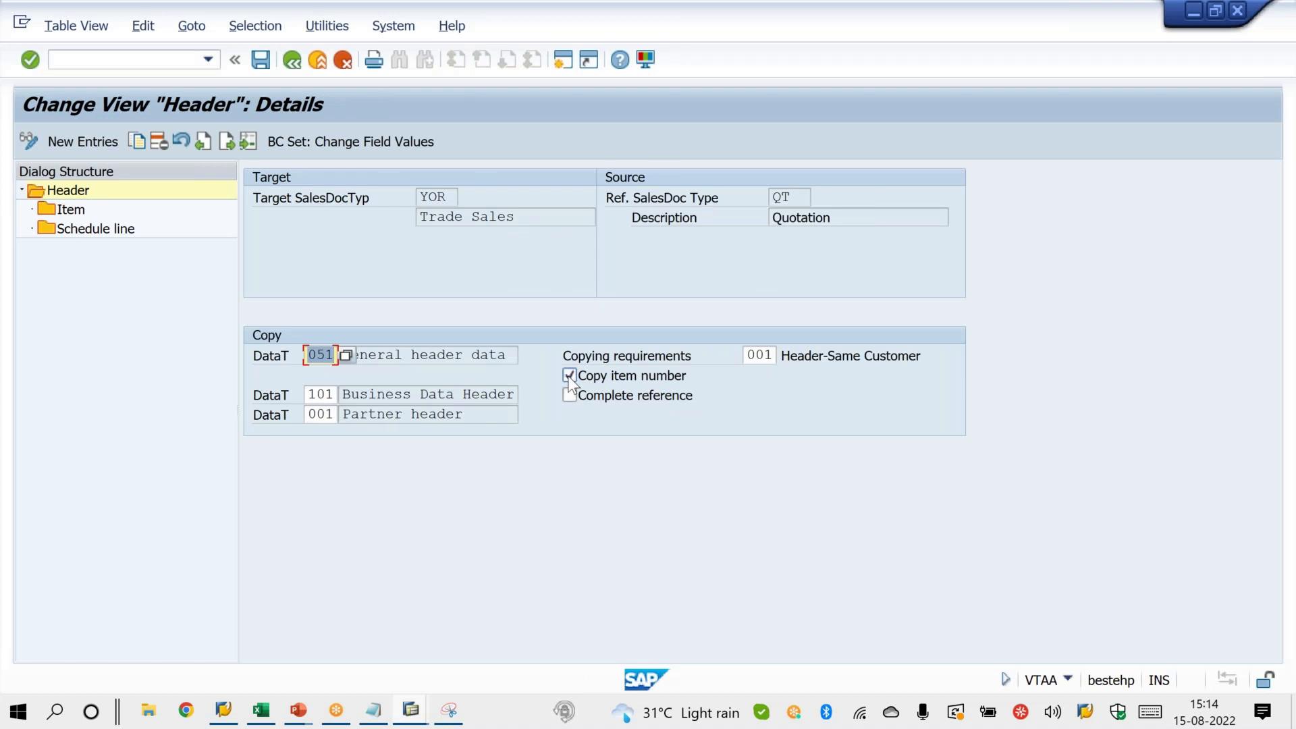
{"action": "left_click", "coordinate": [571, 379]}
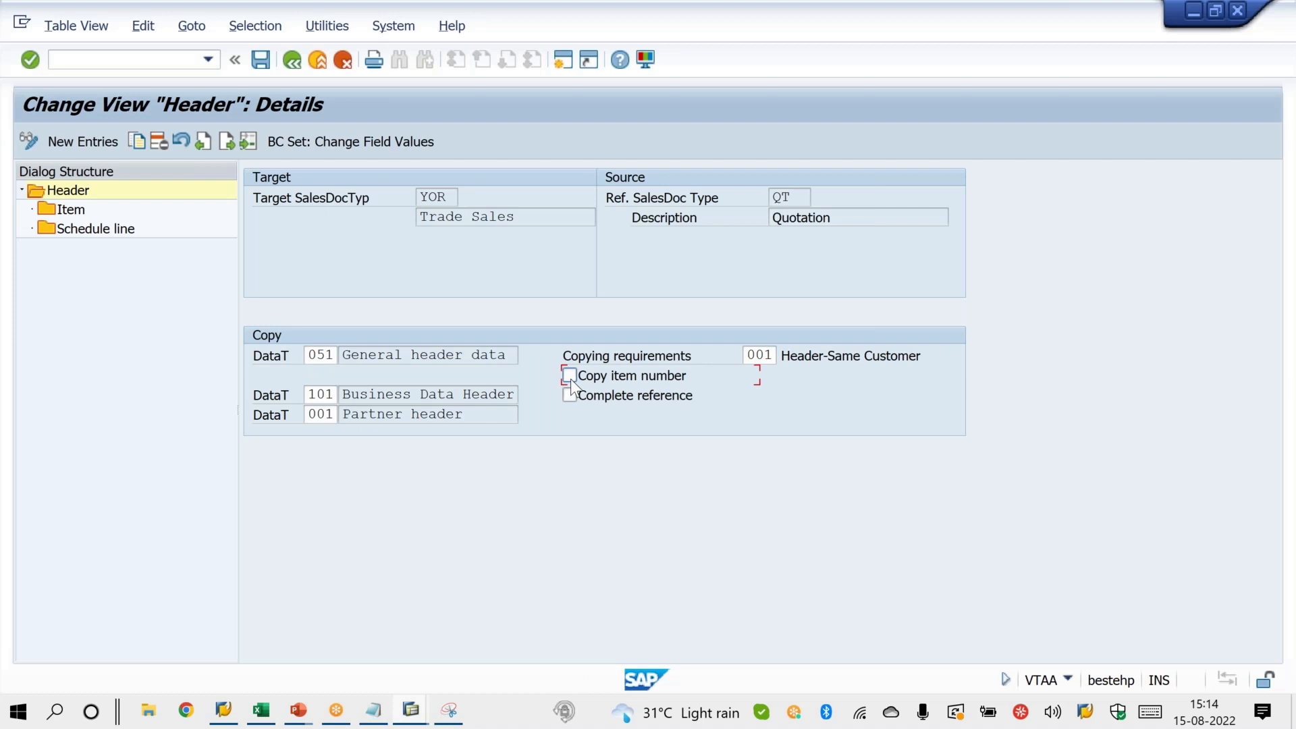
{"action": "key", "text": "ctrl+s"}
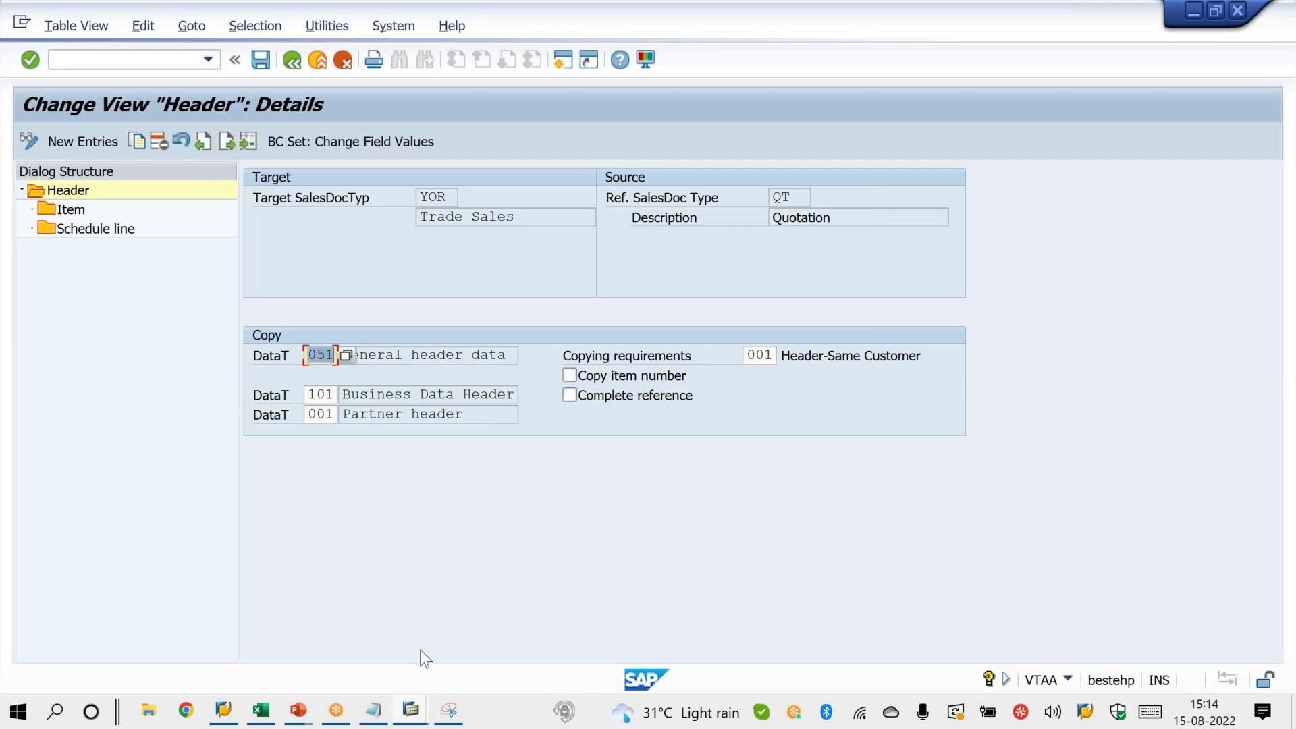
Return to the trade sales order session with the selected items and restart VA01 without saving the order.
{"action": "left_click", "coordinate": [409, 714]}
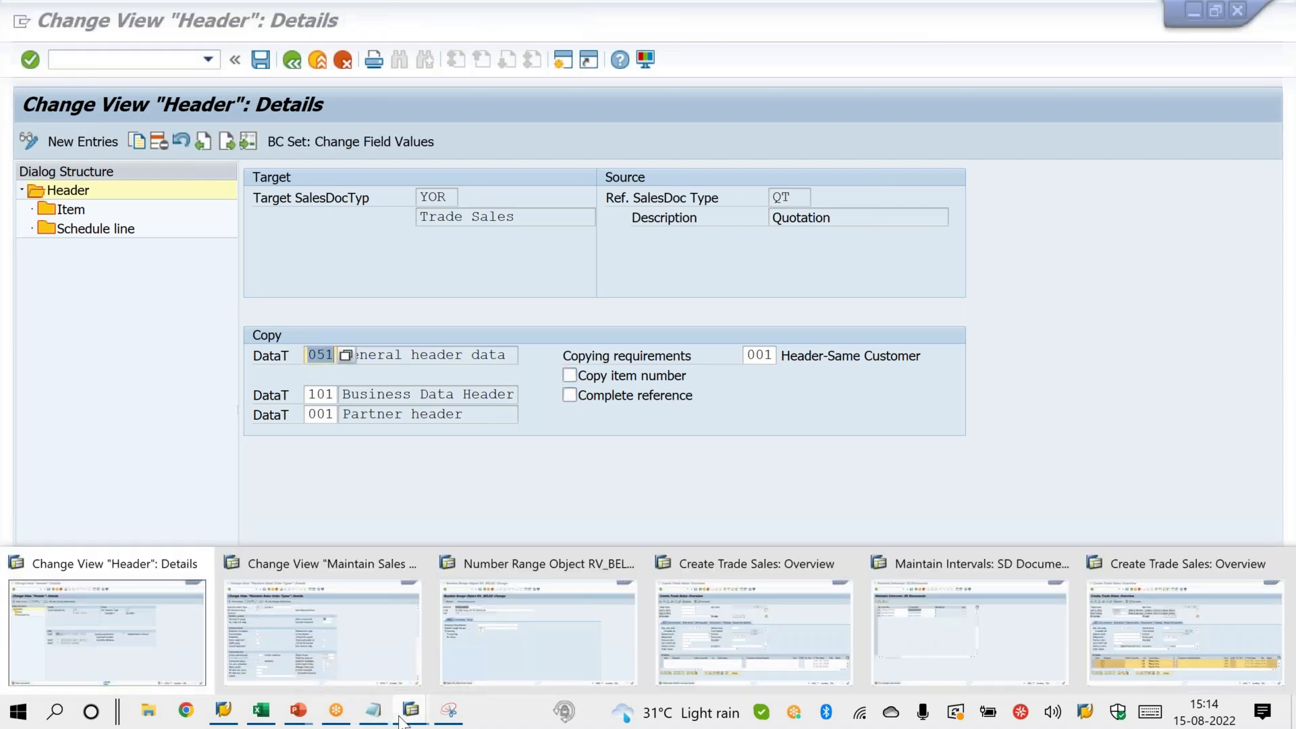
{"action": "left_click", "coordinate": [1109, 650]}
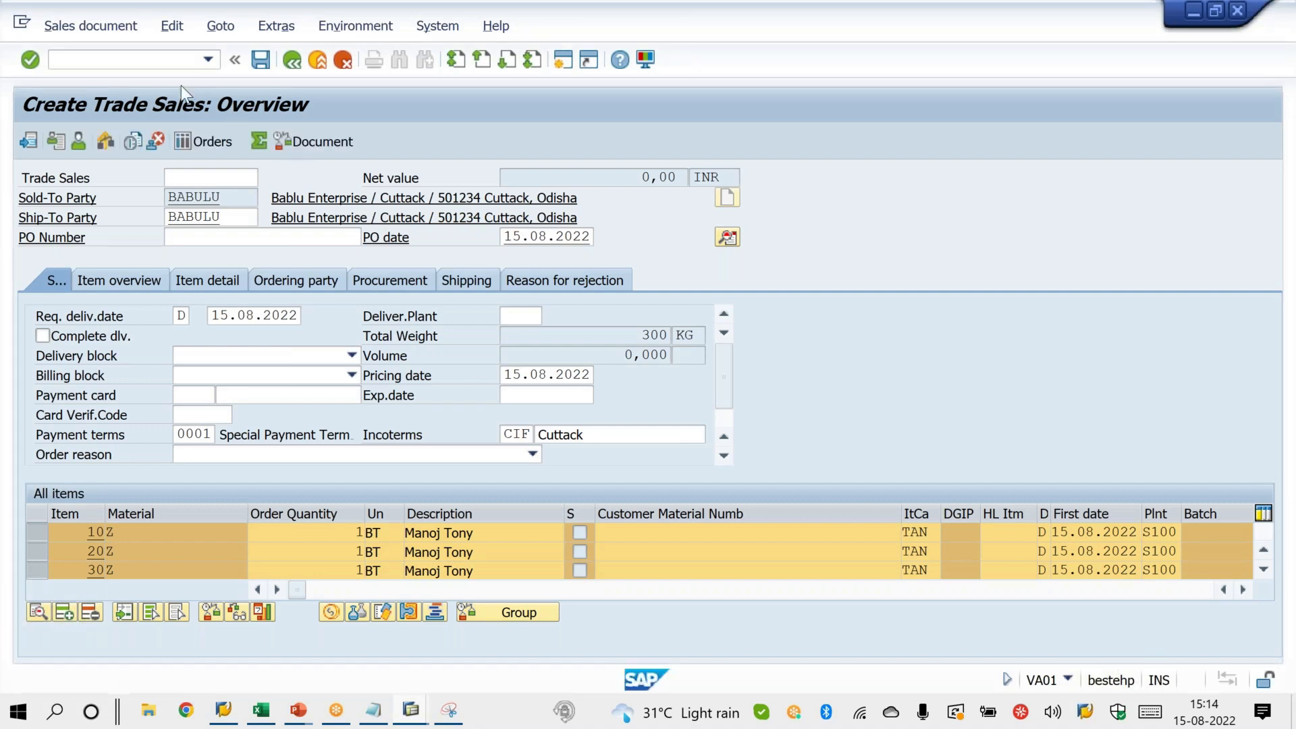
{"action": "left_click", "coordinate": [157, 59]}
{"action": "type", "text": "/NVA"}
{"action": "type", "text": "01"}
{"action": "key", "text": "Return"}
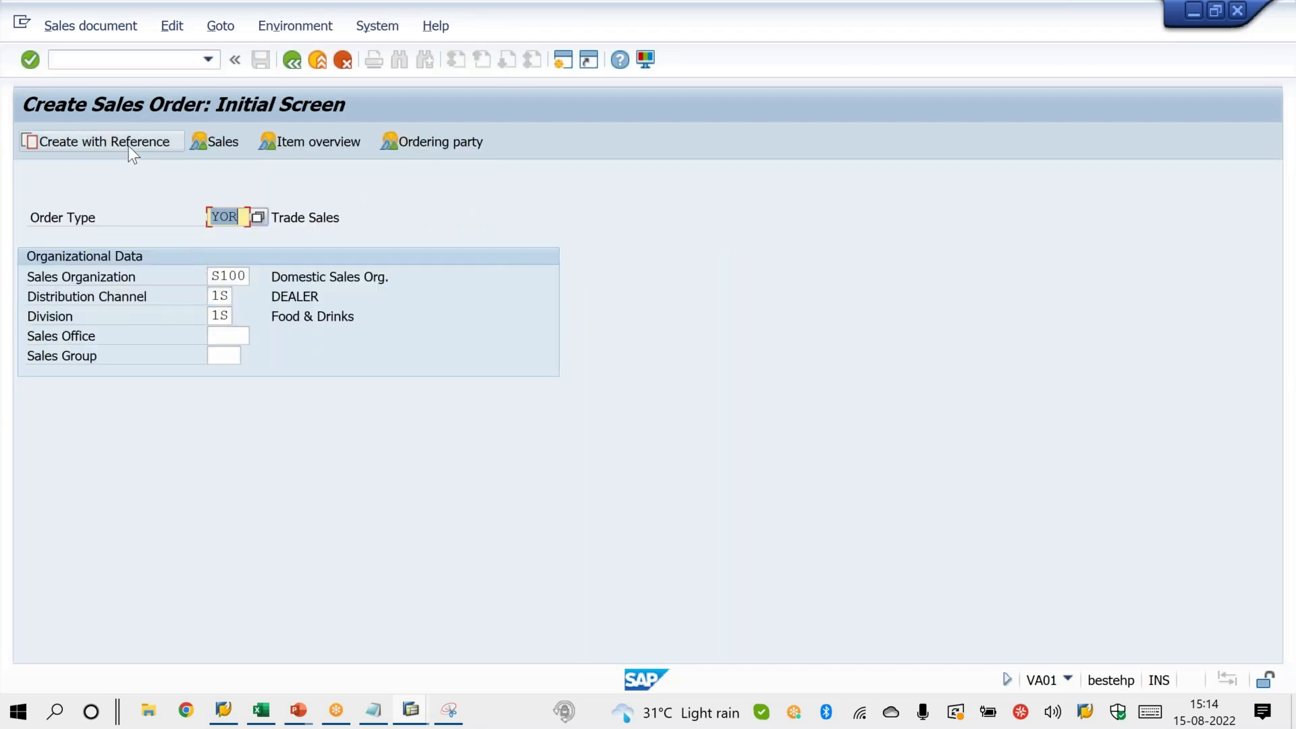
{"action": "left_click", "coordinate": [128, 145]}
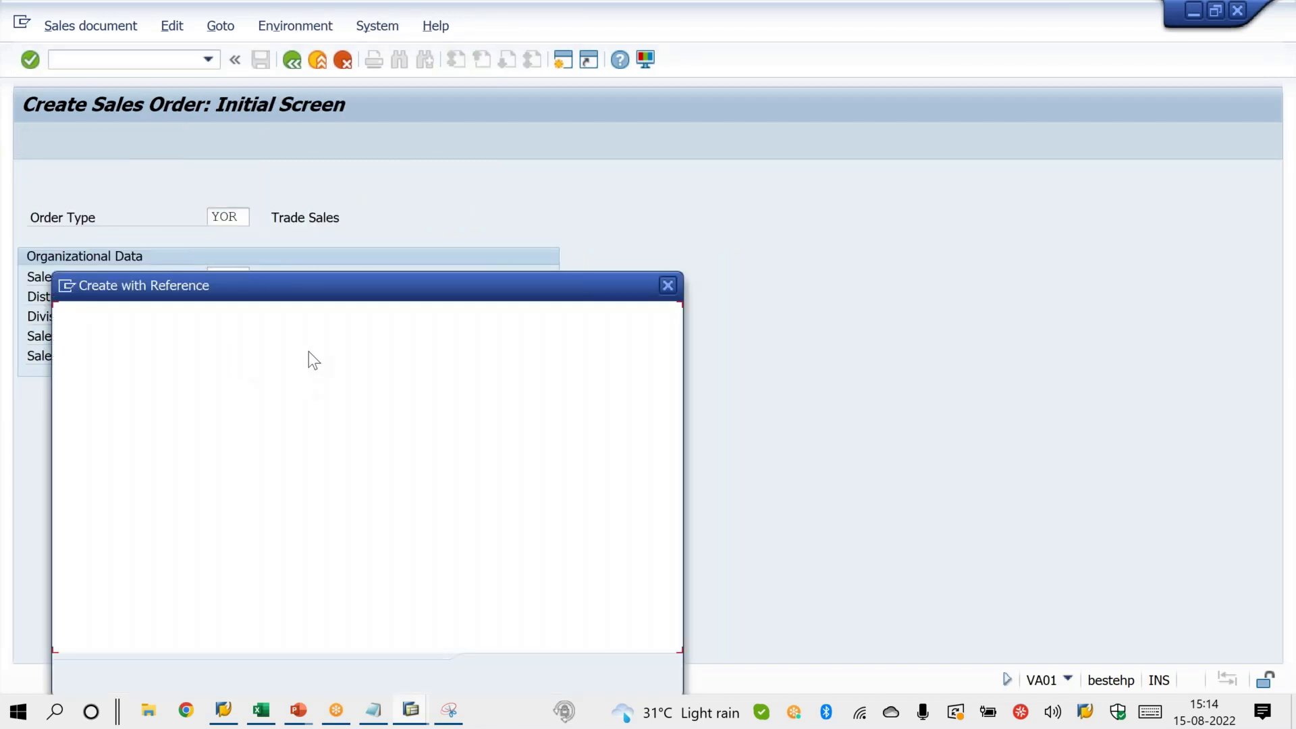
{"action": "type", "text": "500002"}
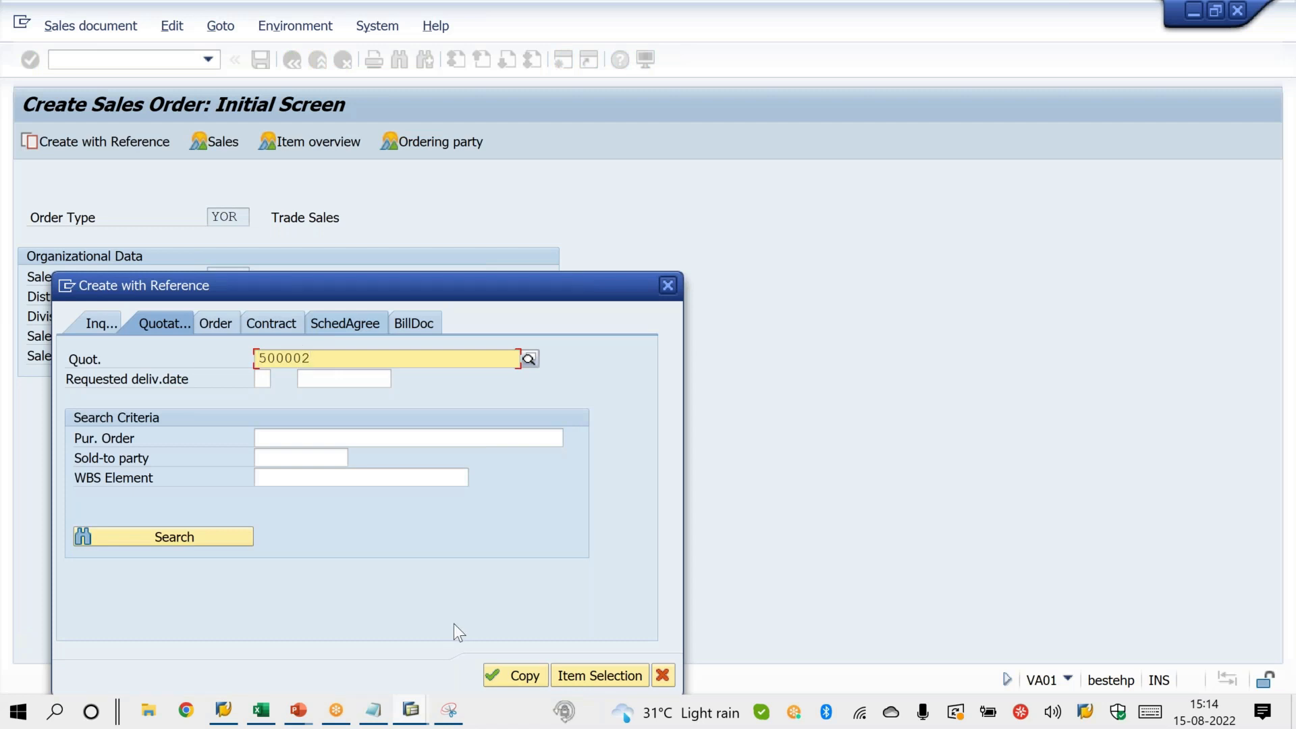
{"action": "left_click", "coordinate": [519, 676]}
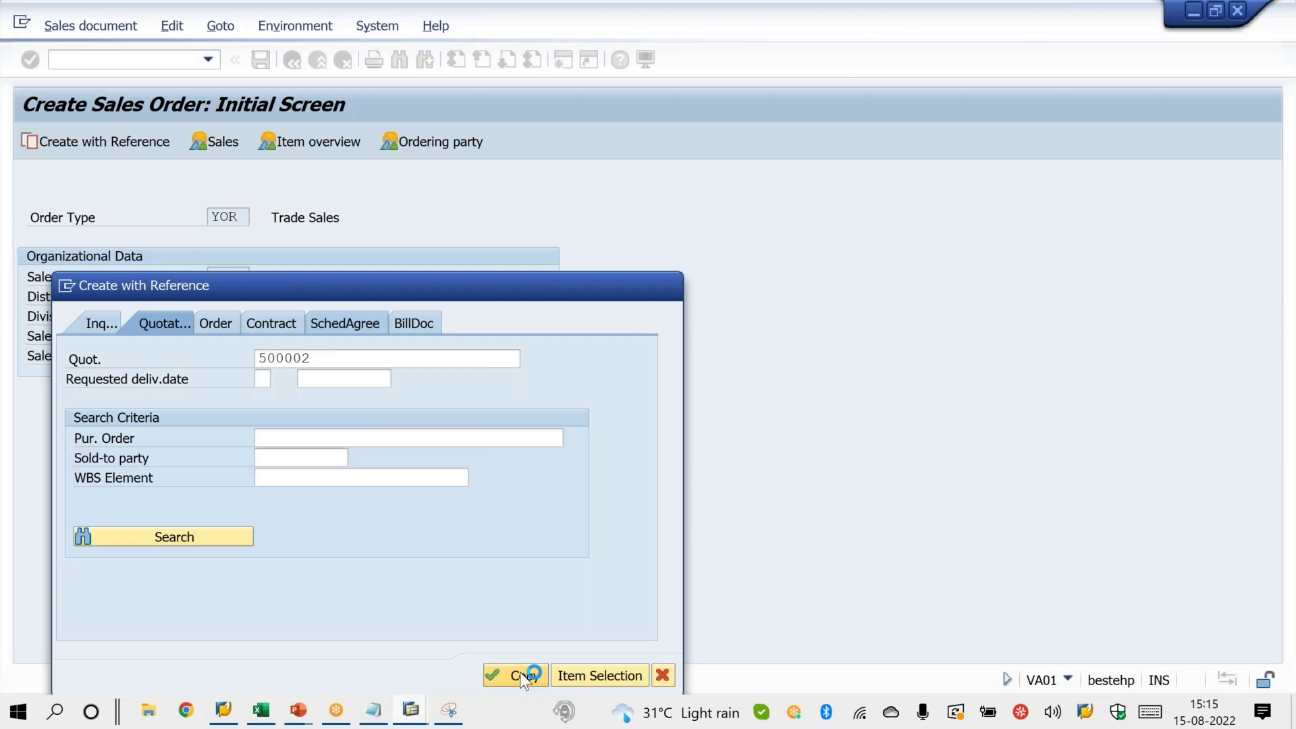
{"action": "left_click", "coordinate": [66, 286]}
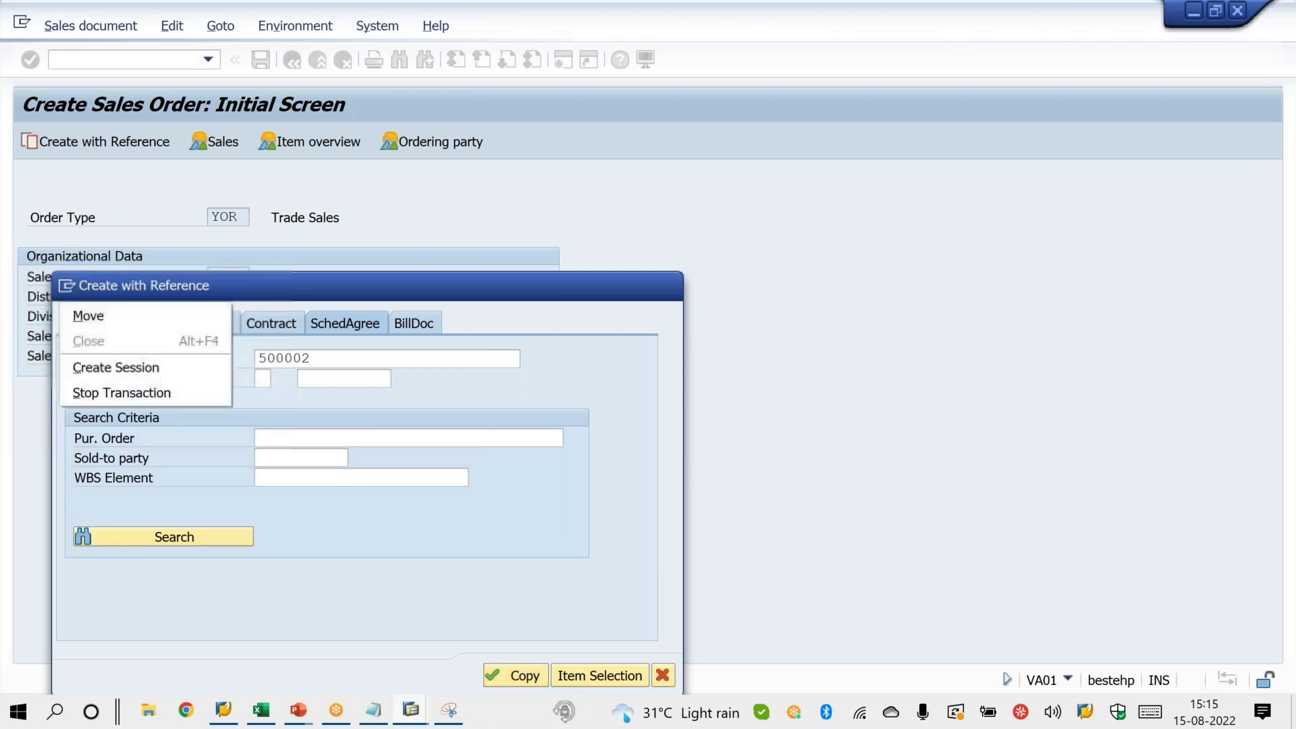
{"action": "left_click", "coordinate": [152, 394]}
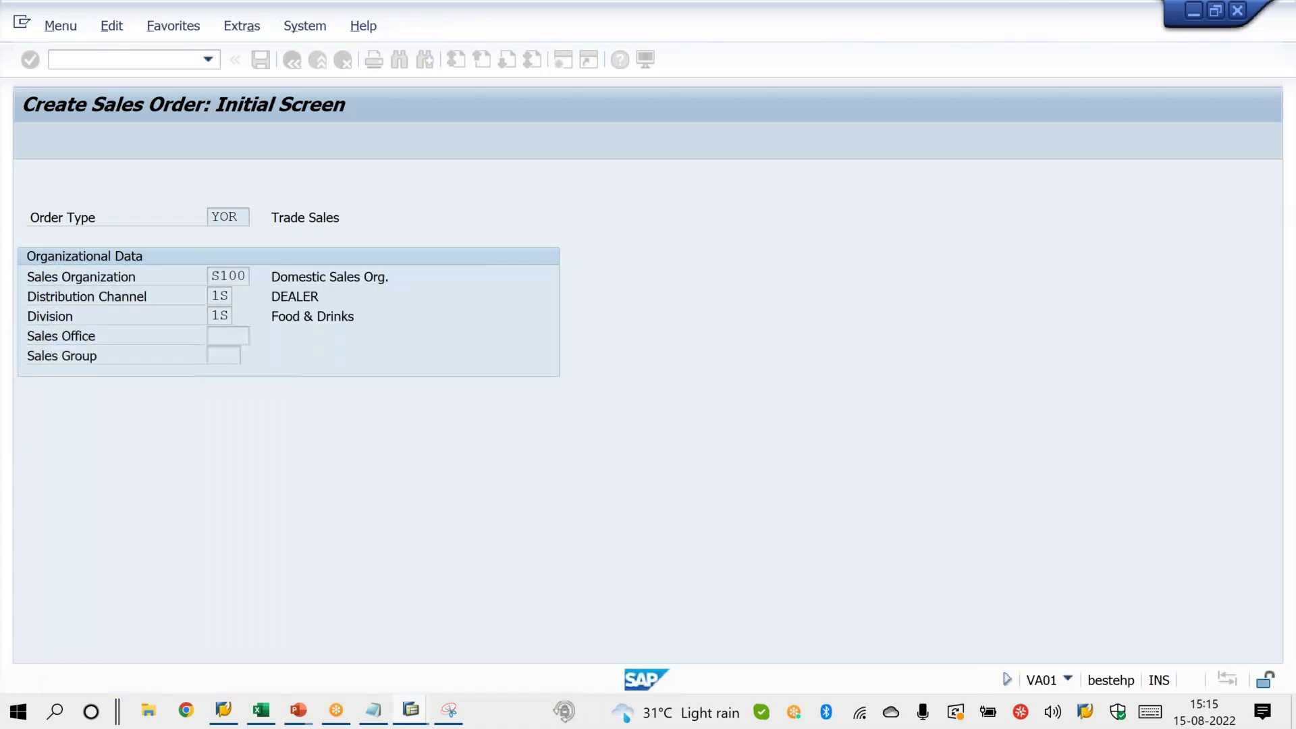
{"action": "type", "text": "VA01"}
{"action": "key", "text": "Return"}
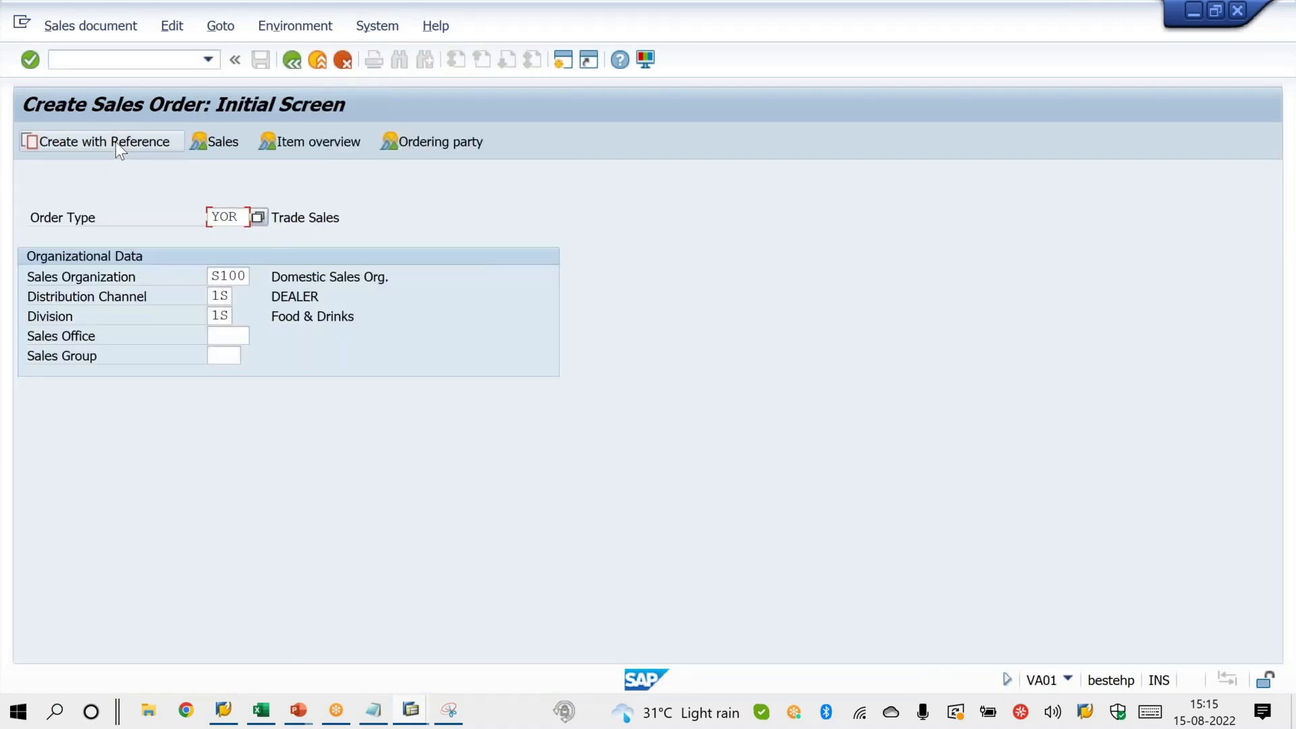
Create the YOR order with reference to the most recent quotation and select all three copied items.
{"action": "left_click", "coordinate": [115, 142]}
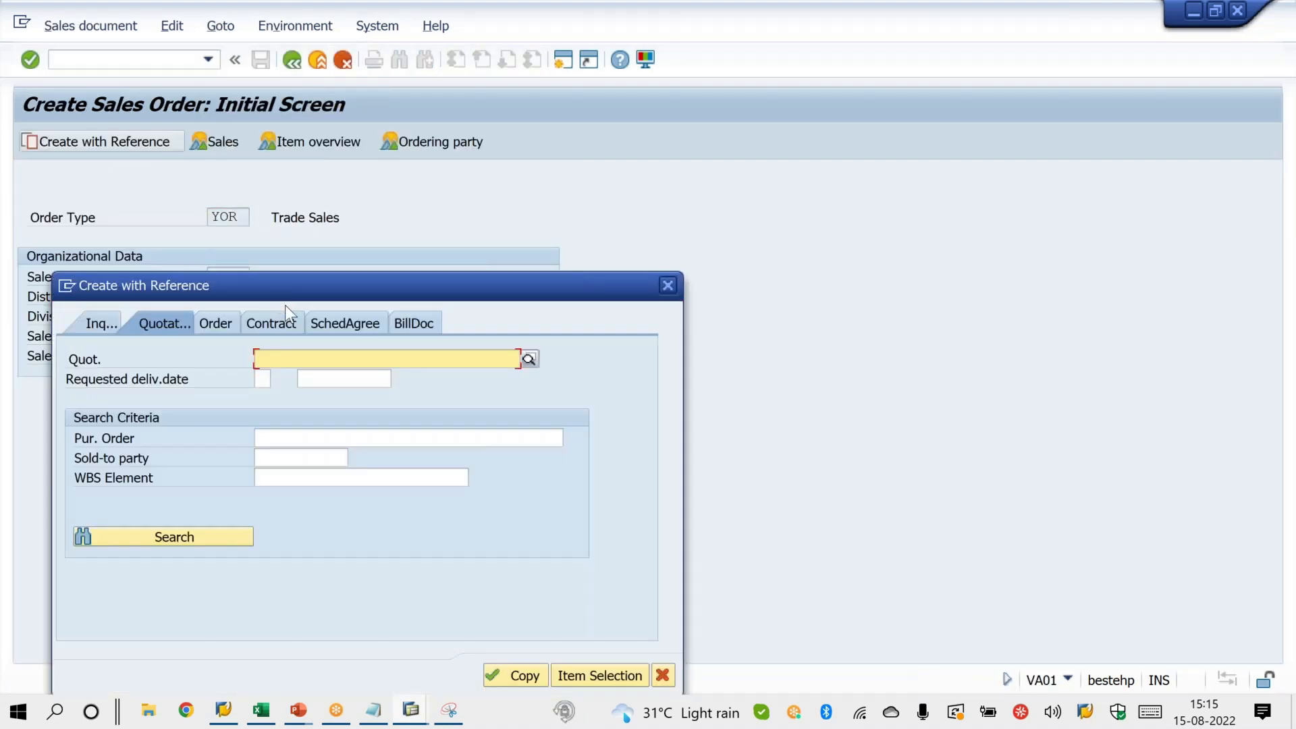
{"action": "left_click", "coordinate": [304, 358]}
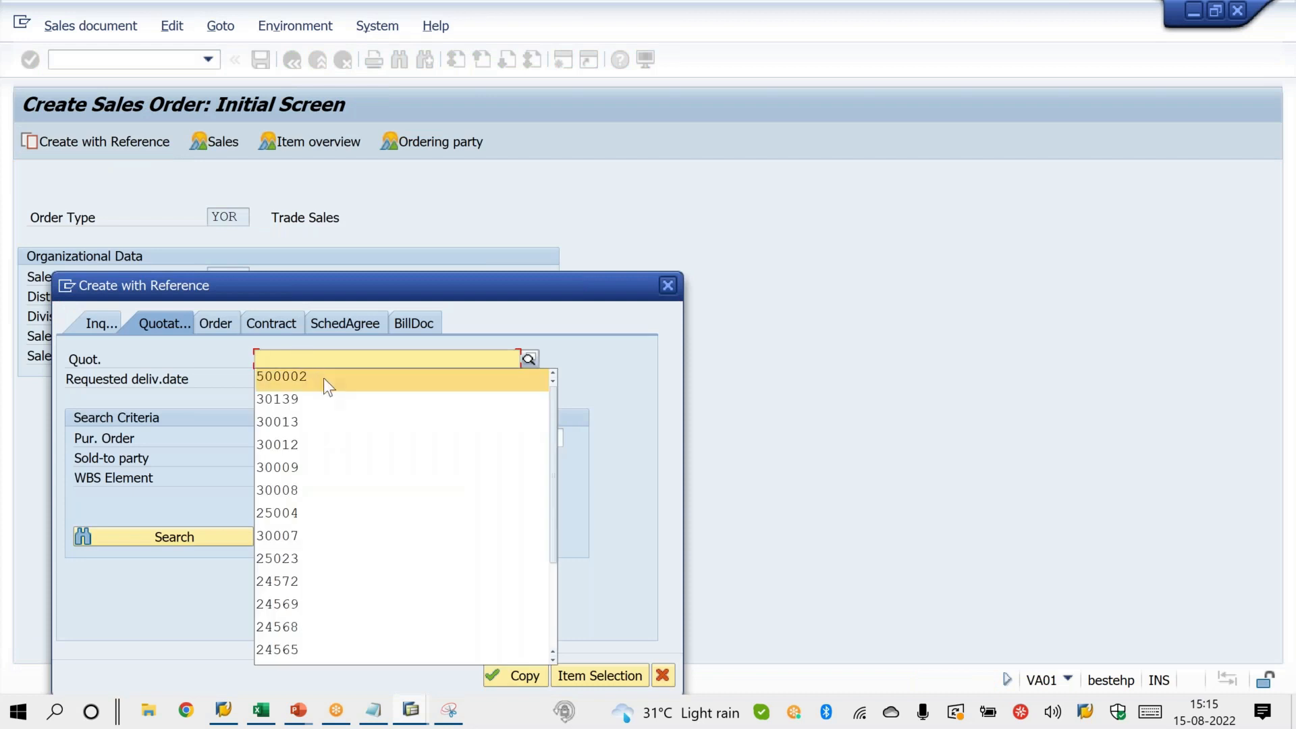
{"action": "left_click", "coordinate": [323, 375]}
{"action": "left_click", "coordinate": [526, 675]}
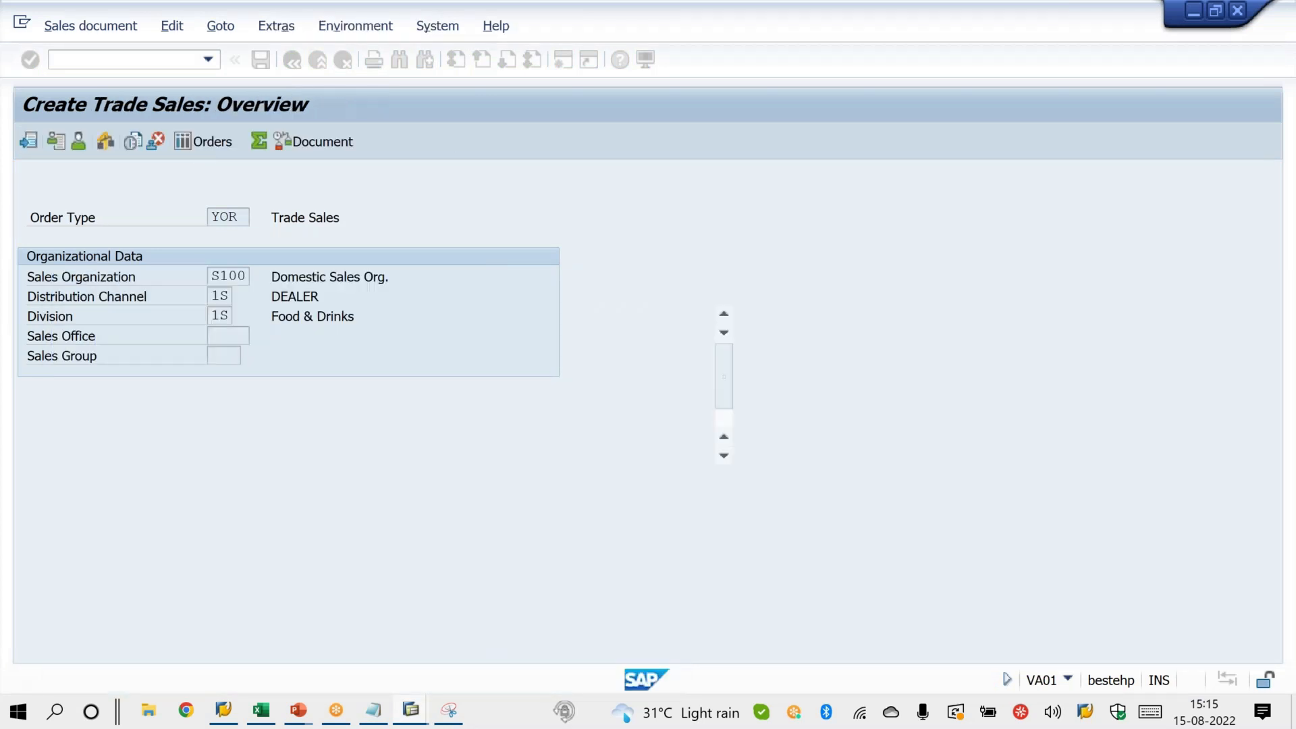
{"action": "left_click", "coordinate": [42, 530]}
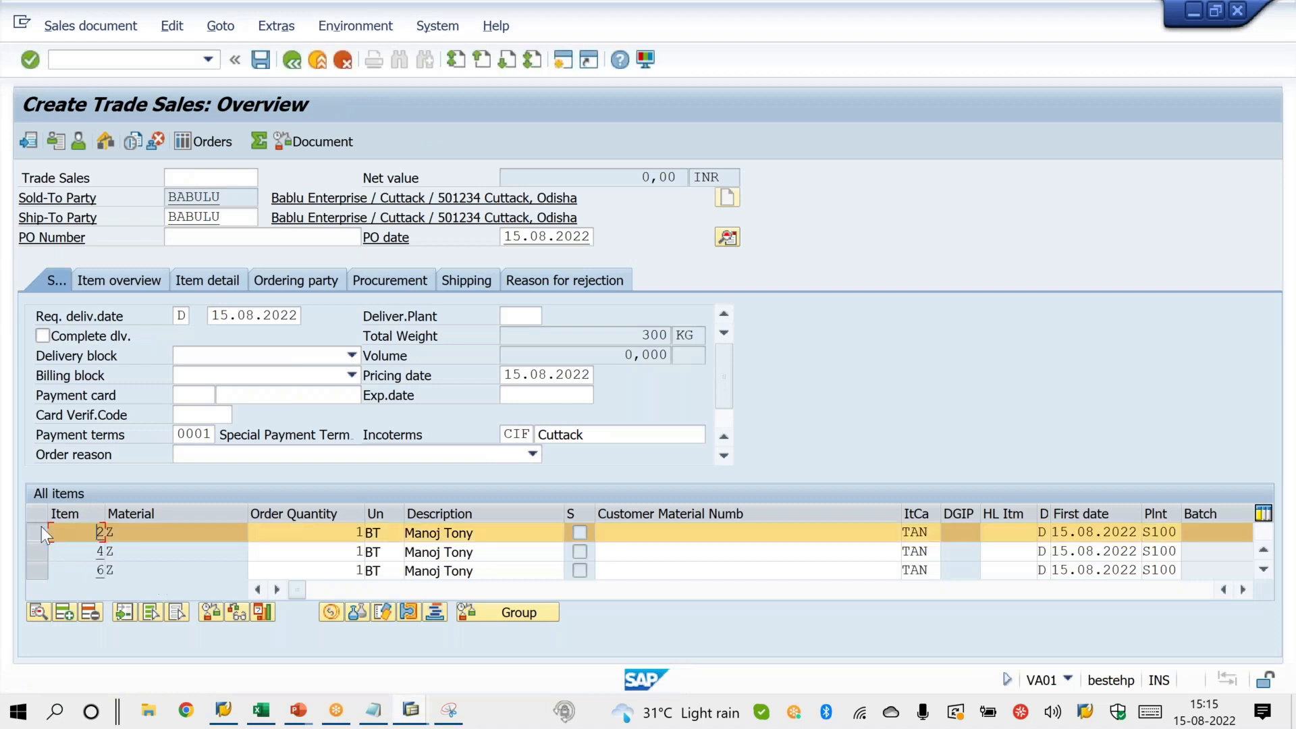
{"action": "left_click", "coordinate": [42, 550]}
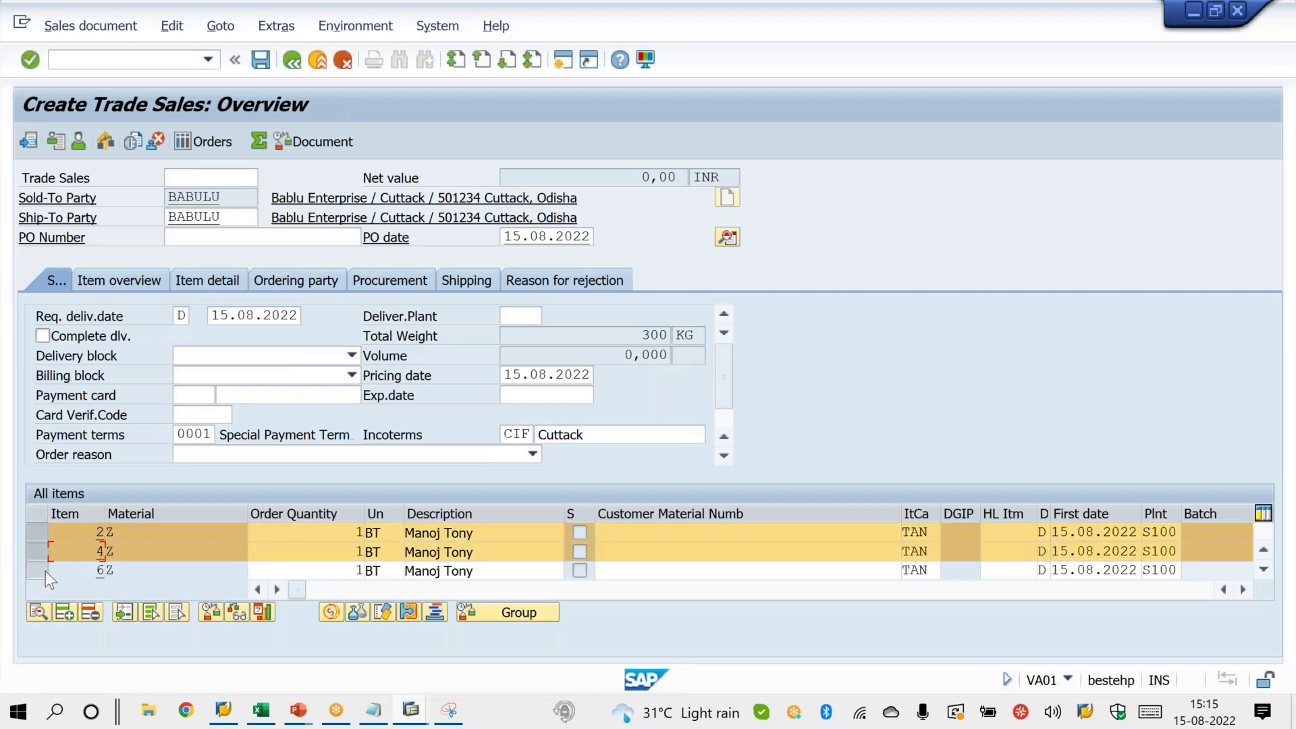
{"action": "left_click", "coordinate": [46, 570]}
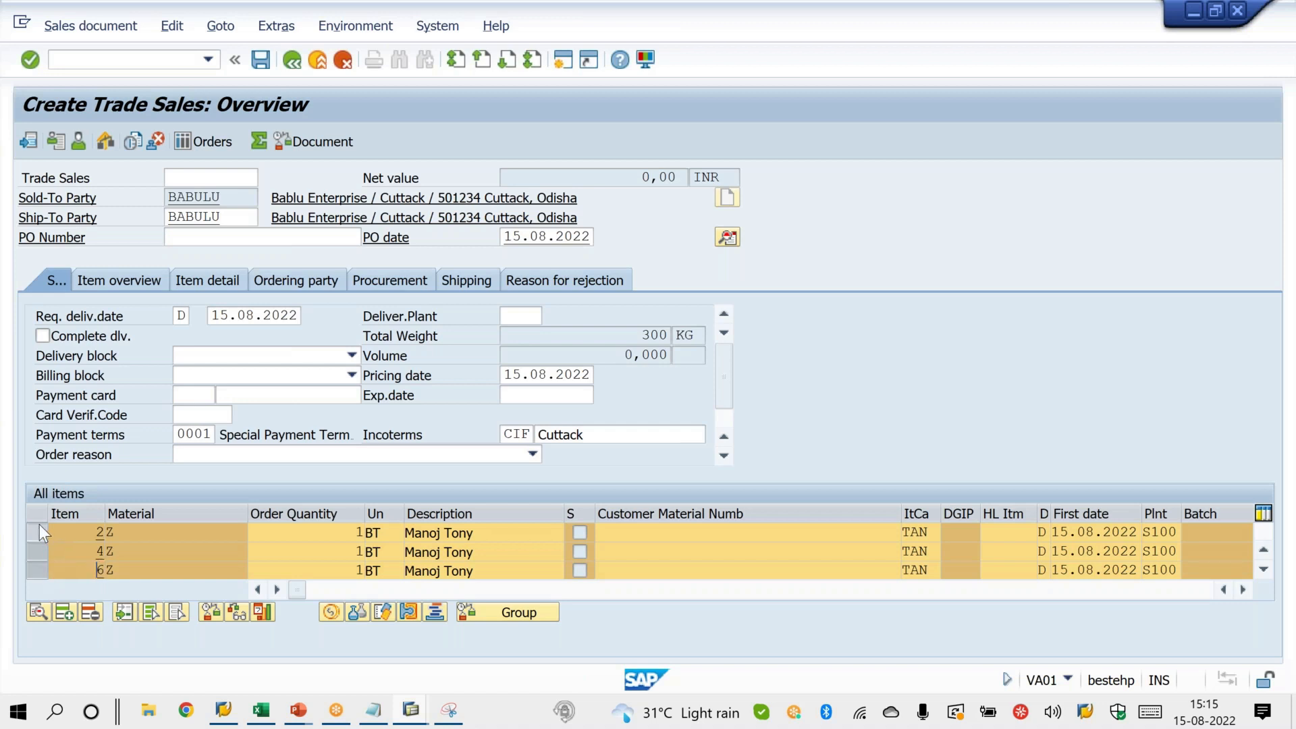
In the VTAA session, turn on Copy item number for the QT to YOR header and save.
{"action": "key", "text": "alt+Tab"}
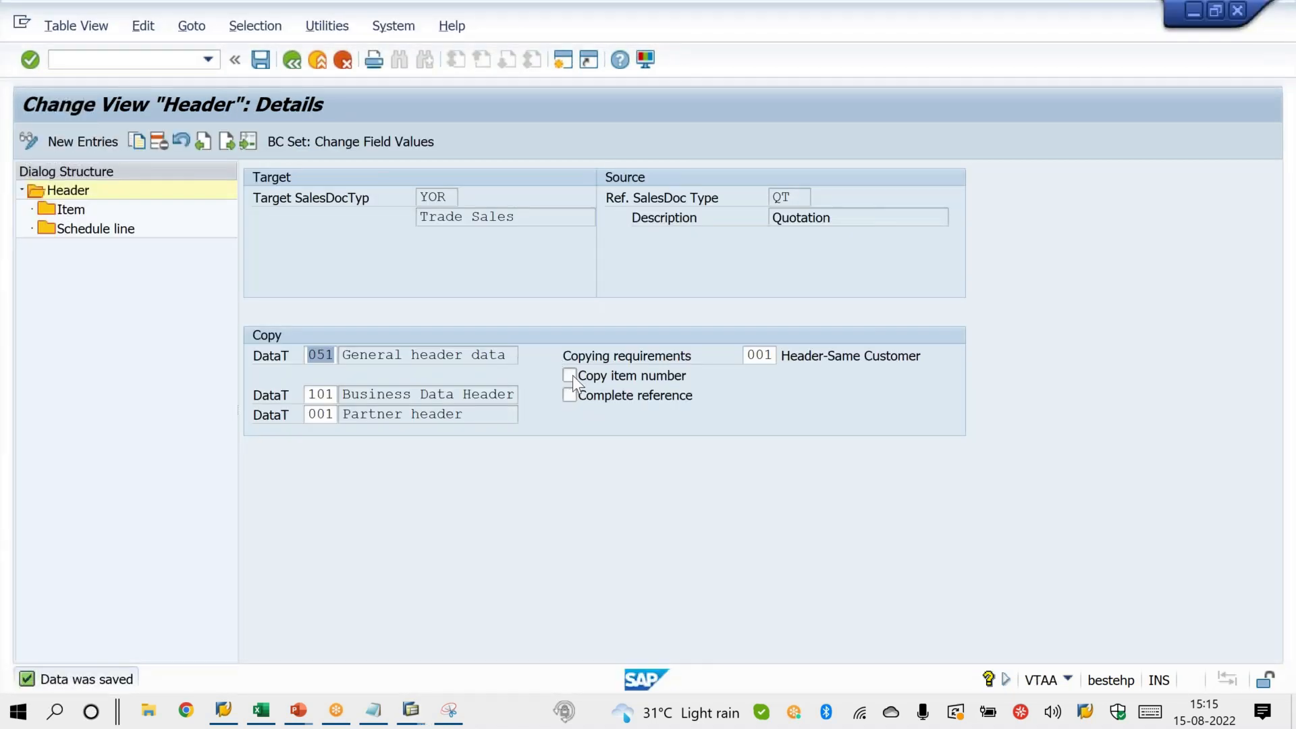
{"action": "left_click", "coordinate": [573, 375]}
{"action": "key", "text": "Return"}
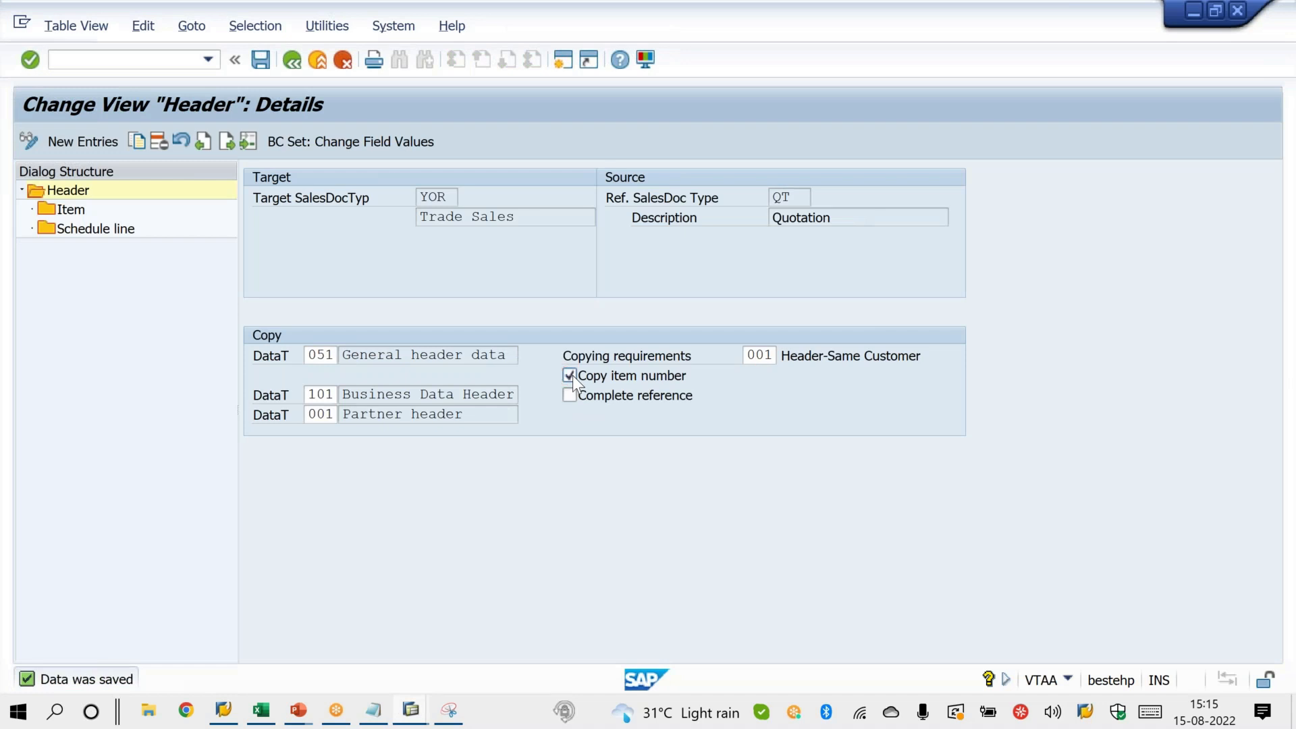
{"action": "key", "text": "ctrl+s"}
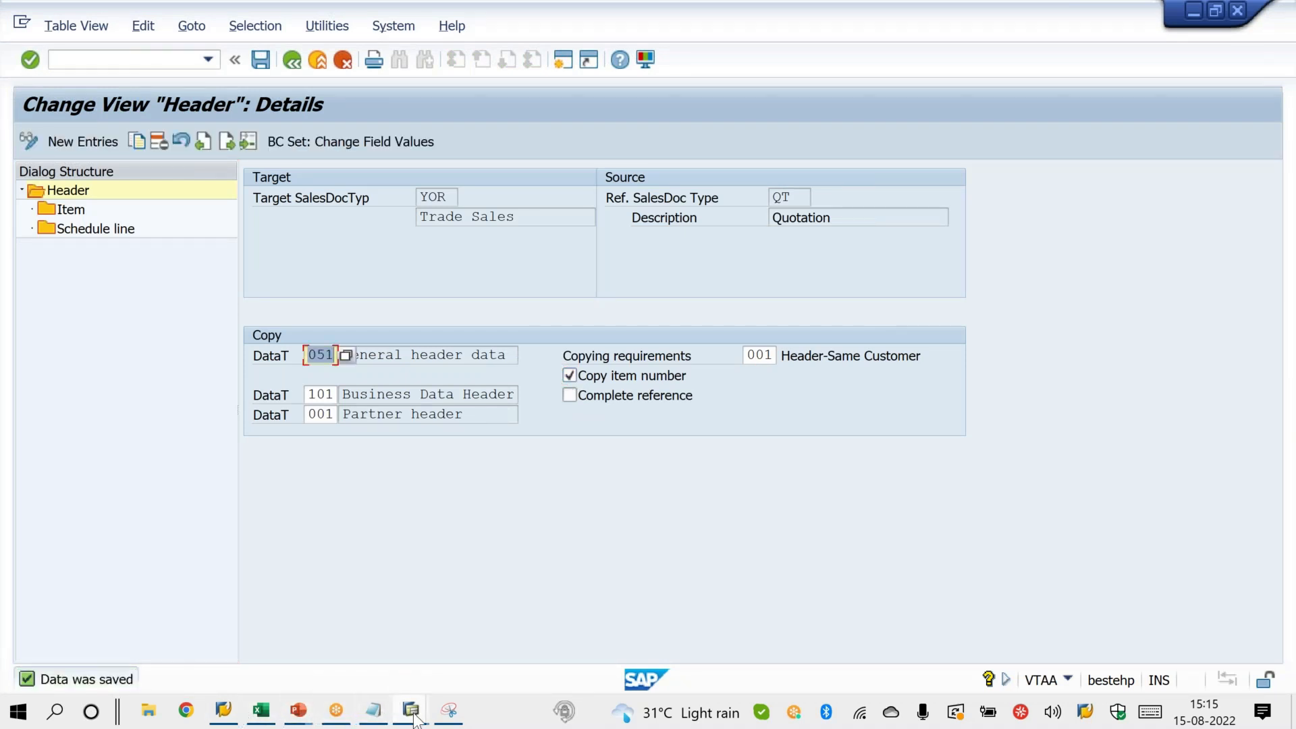
Return to the order session, restart VA01 and create the YOR order with reference to the same quotation.
{"action": "mouse_move", "coordinate": [413, 712]}
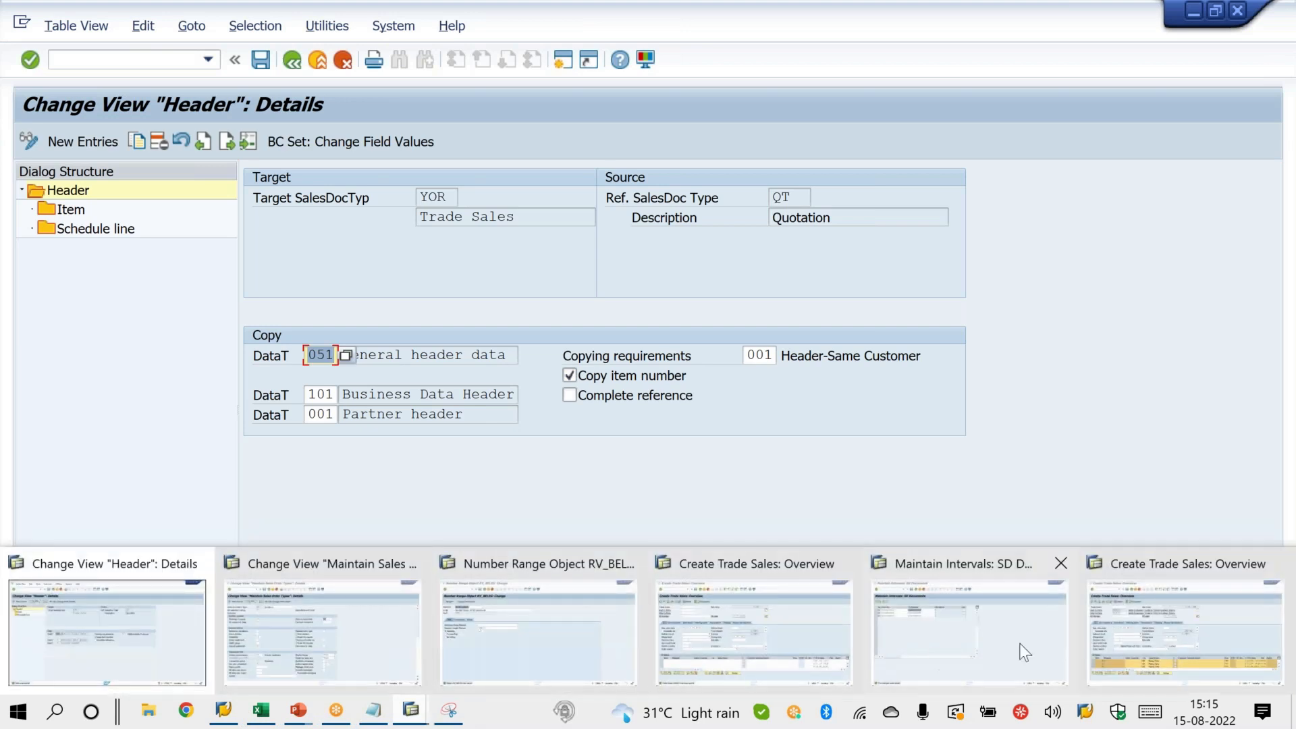
{"action": "left_click", "coordinate": [1099, 644]}
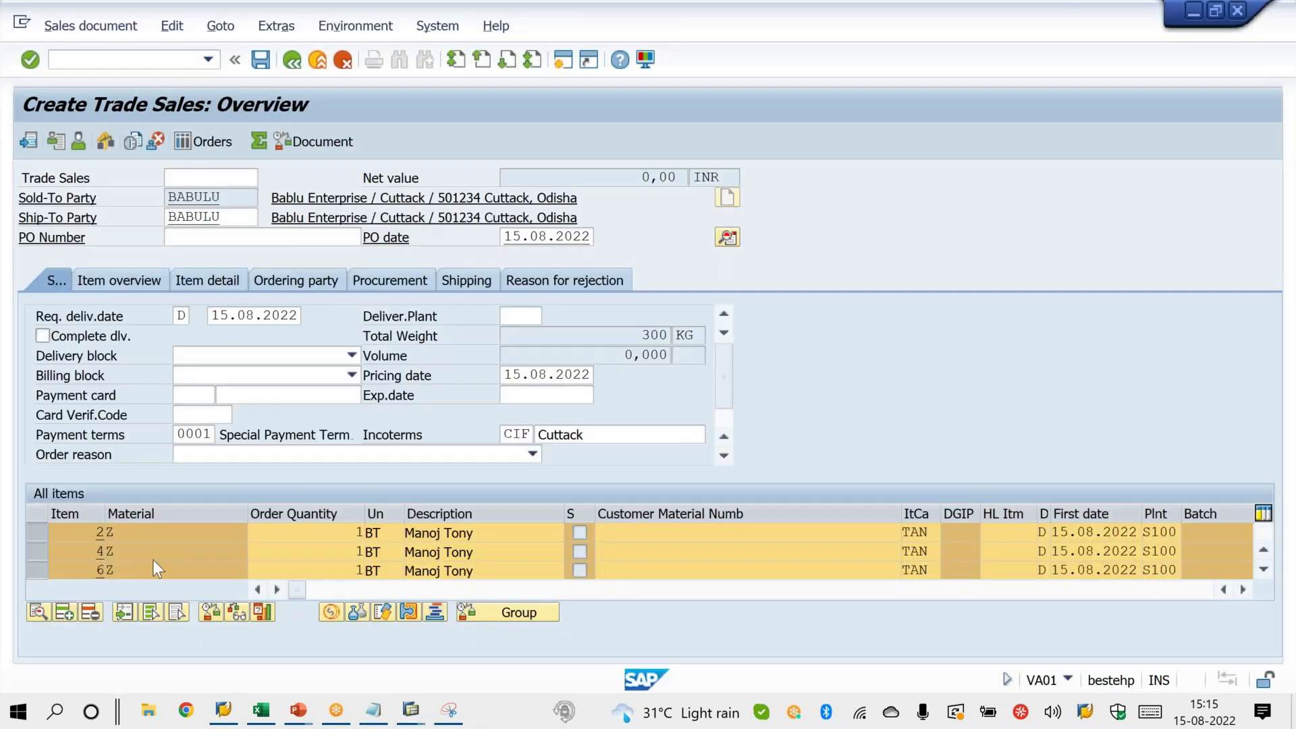
{"action": "left_click", "coordinate": [110, 58]}
{"action": "type", "text": "/NVA01"}
{"action": "key", "text": "Return"}
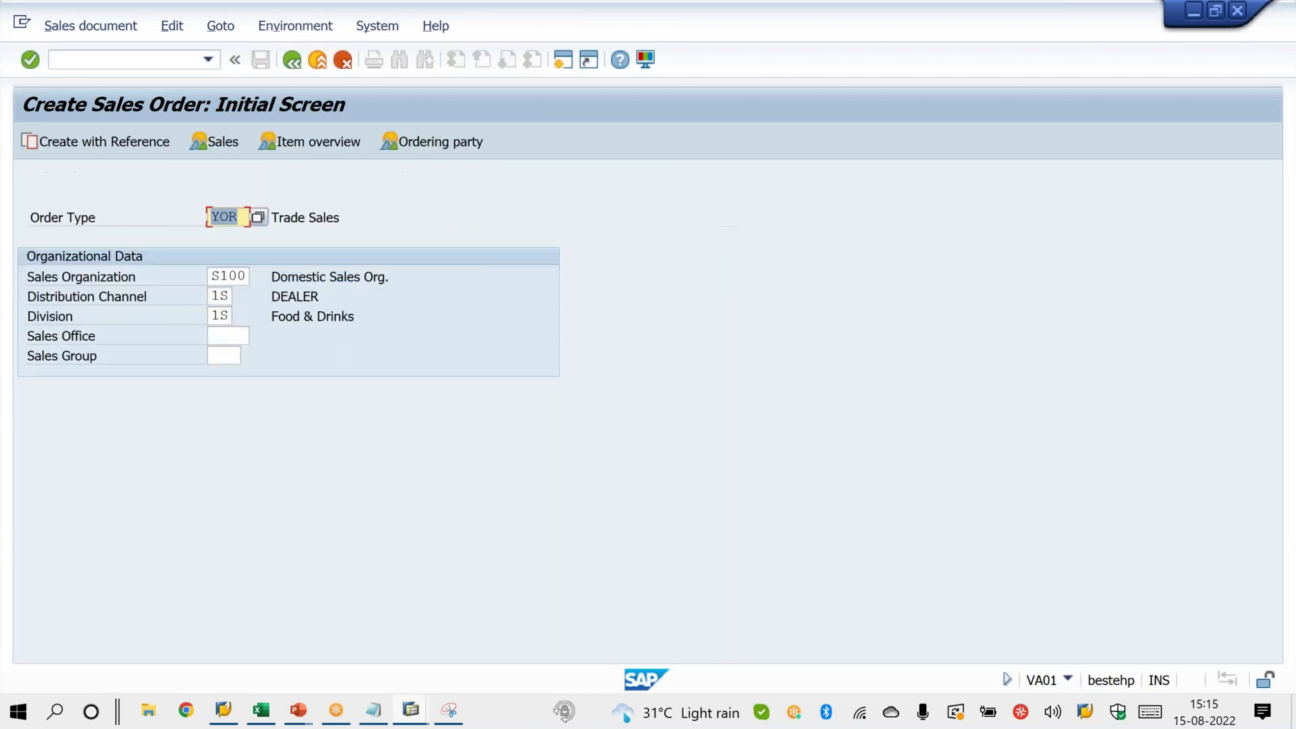
{"action": "left_click", "coordinate": [91, 140]}
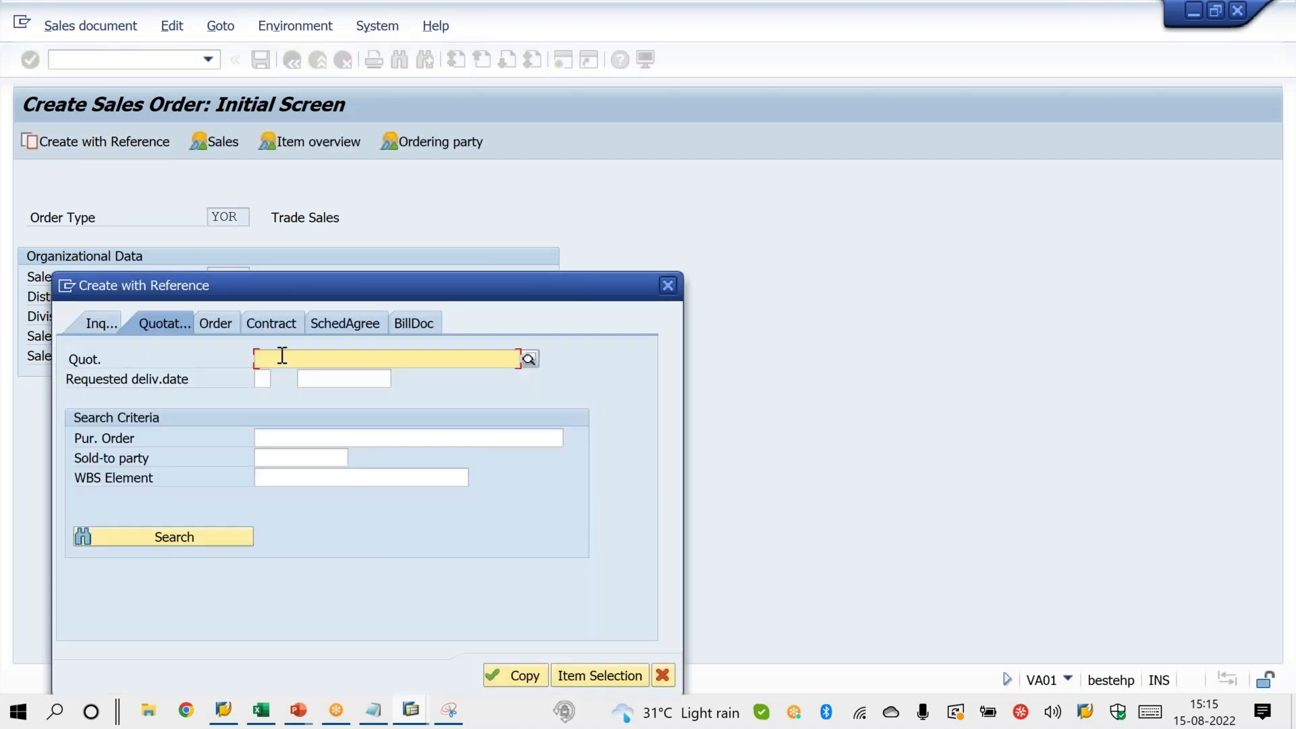
{"action": "left_click", "coordinate": [318, 357]}
{"action": "left_click", "coordinate": [301, 375]}
{"action": "left_click", "coordinate": [534, 673]}
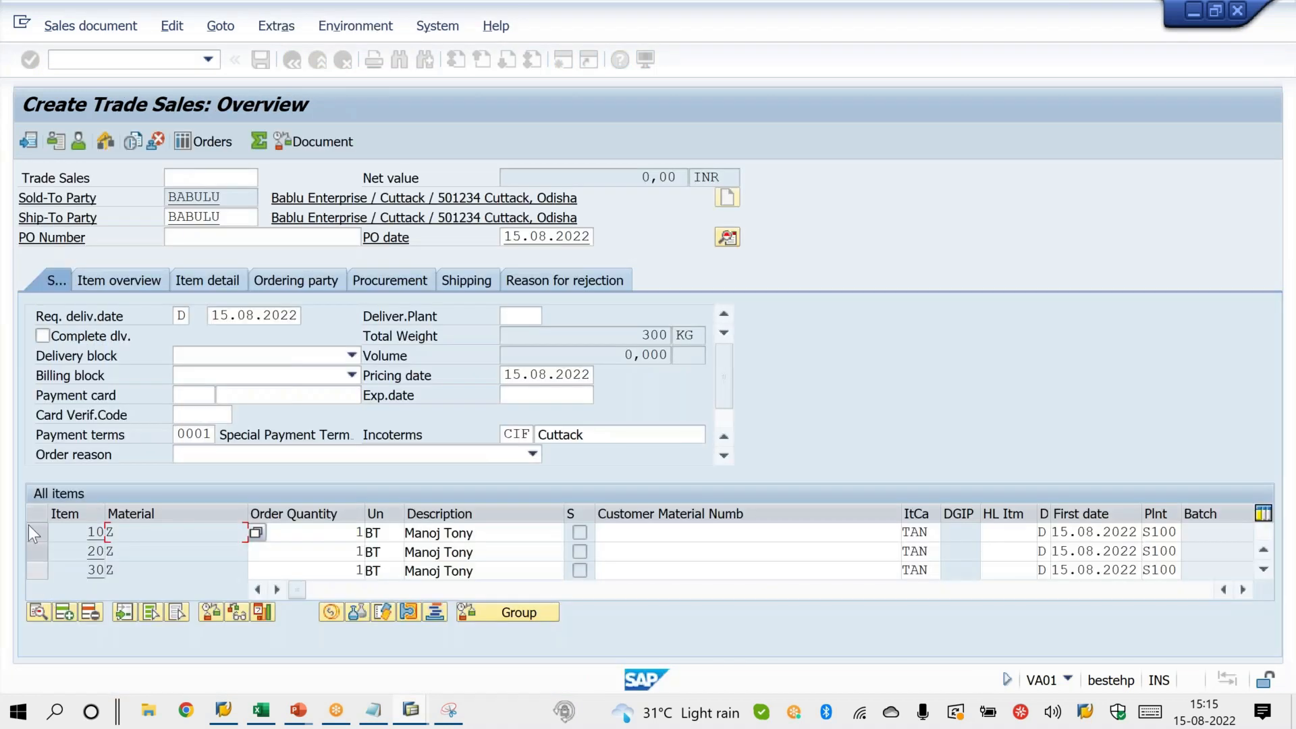
Select all three copied order items and switch to the item number increment slide in the PowerPoint slide show.
{"action": "left_click", "coordinate": [29, 526]}
{"action": "left_click", "coordinate": [32, 548]}
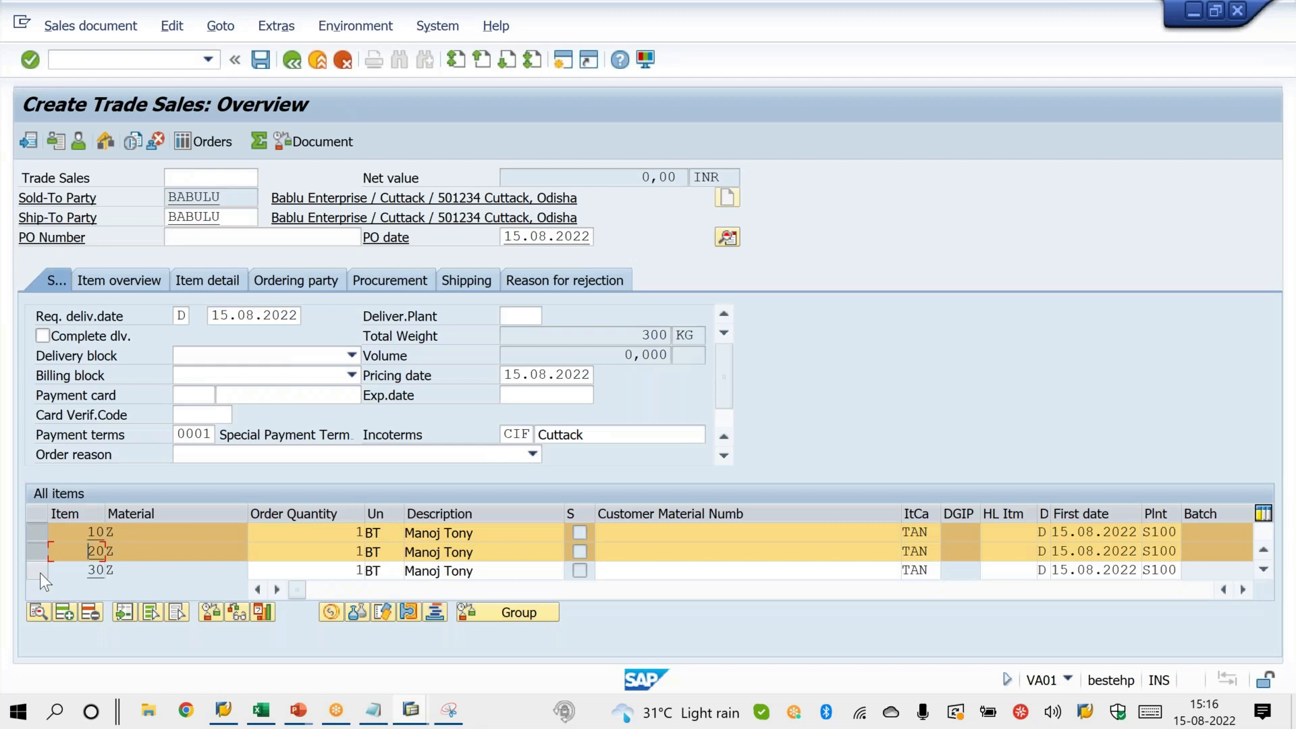
{"action": "left_click", "coordinate": [39, 573]}
{"action": "left_click", "coordinate": [297, 710]}
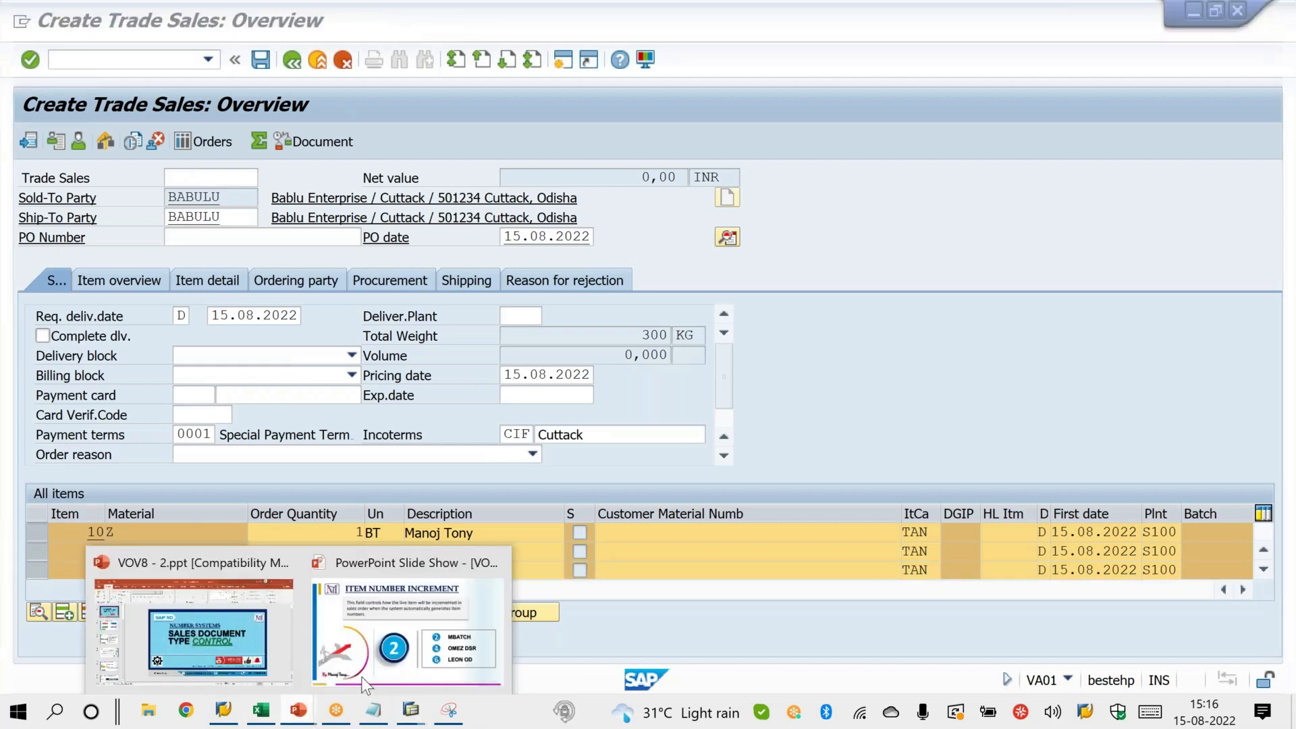
{"action": "left_click", "coordinate": [365, 683]}
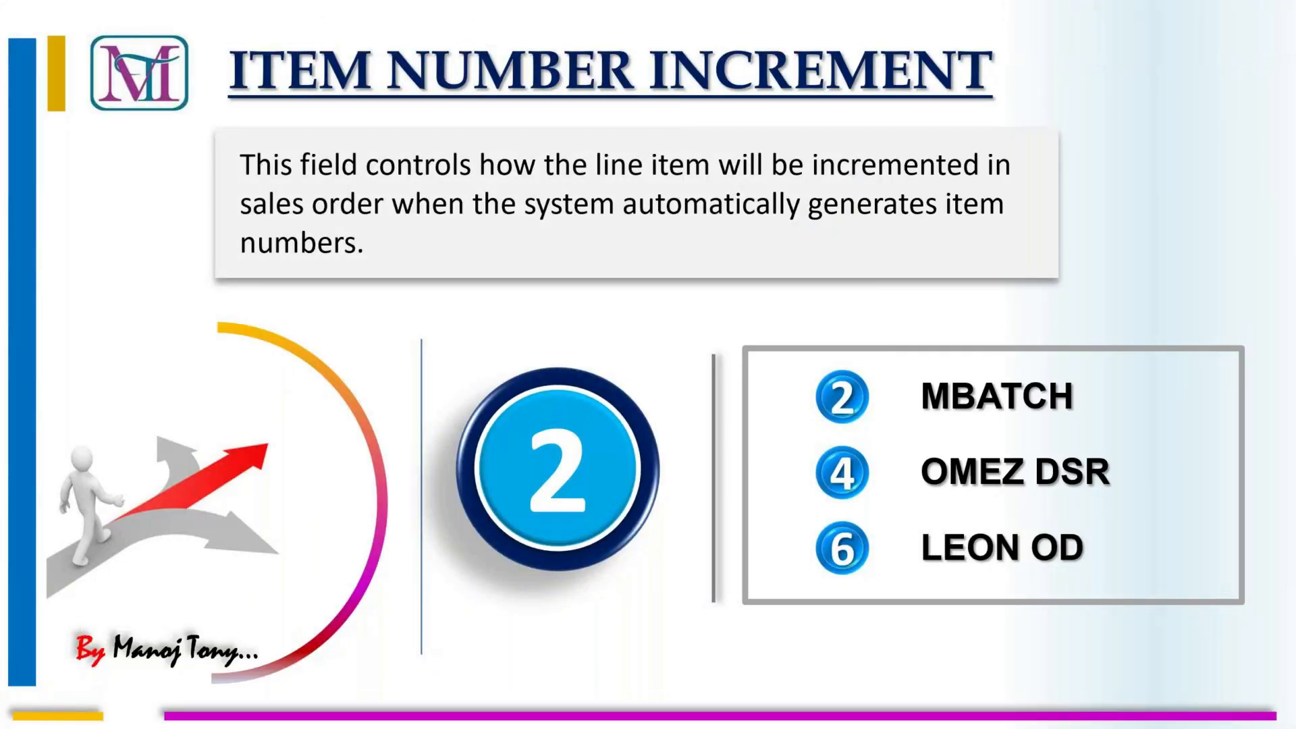
Leave the slide show, switch to the VOV8 session for document type QT, set the sub-item increment to 2 and save.
{"action": "key", "text": "Right"}
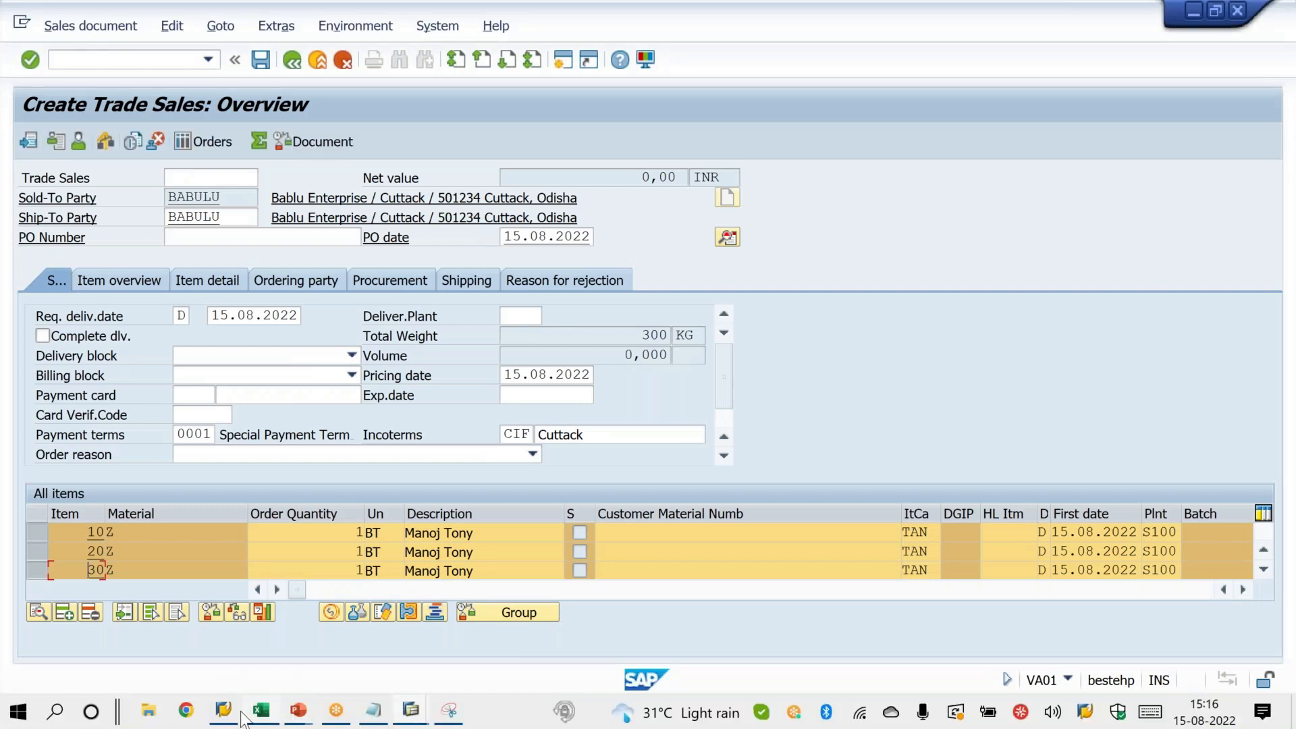
{"action": "left_click", "coordinate": [416, 713]}
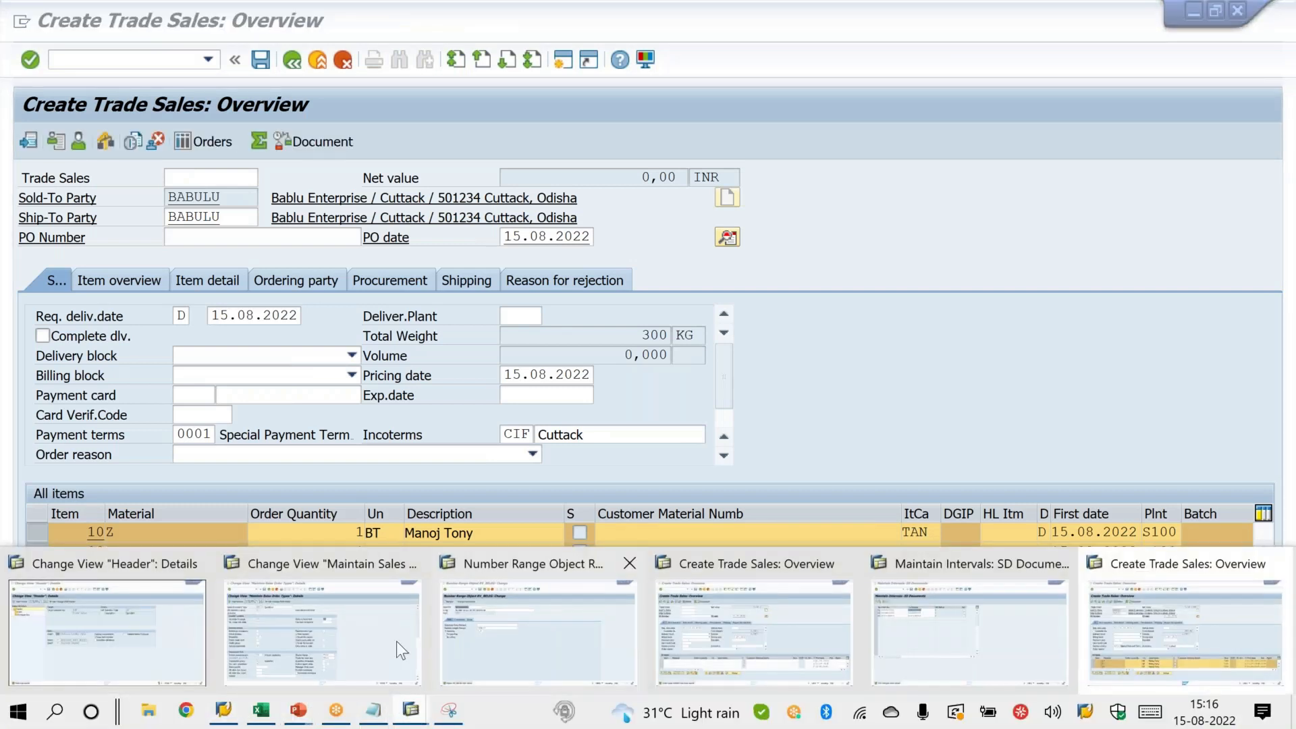
{"action": "mouse_move", "coordinate": [383, 639]}
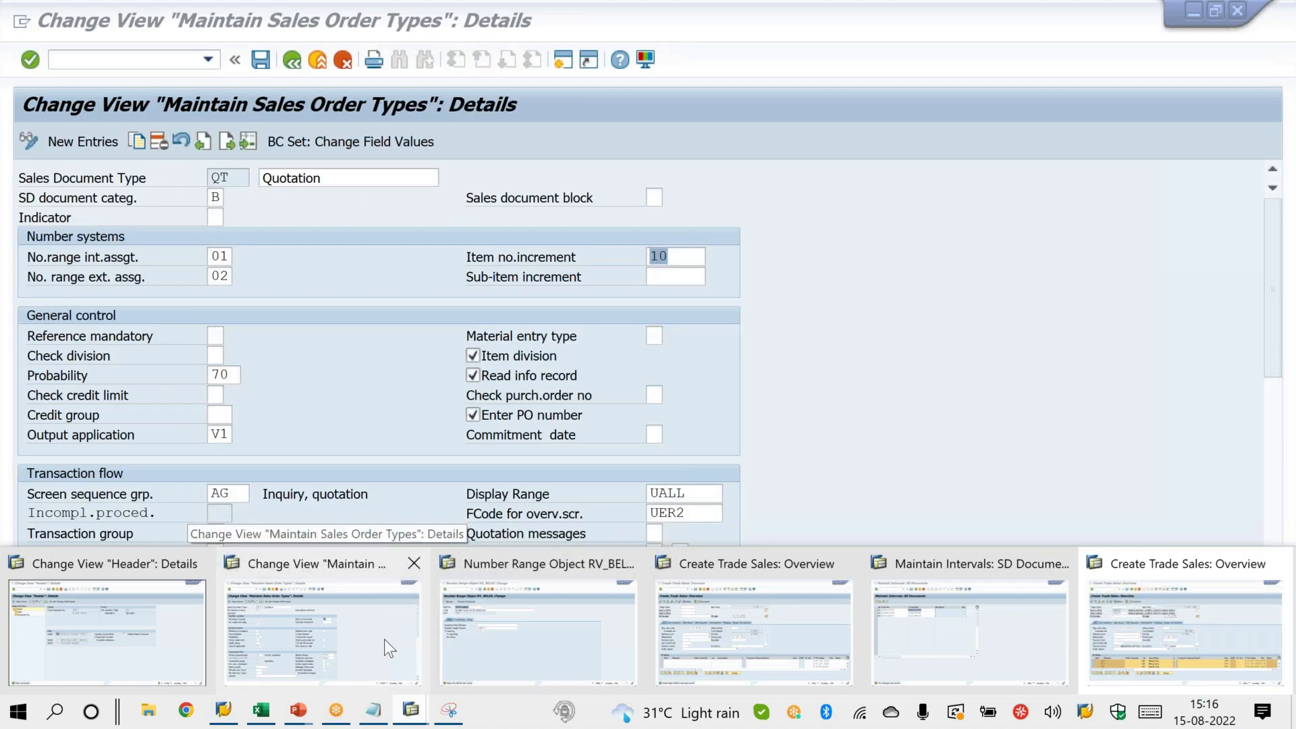
{"action": "left_click", "coordinate": [383, 638]}
{"action": "left_click", "coordinate": [675, 277]}
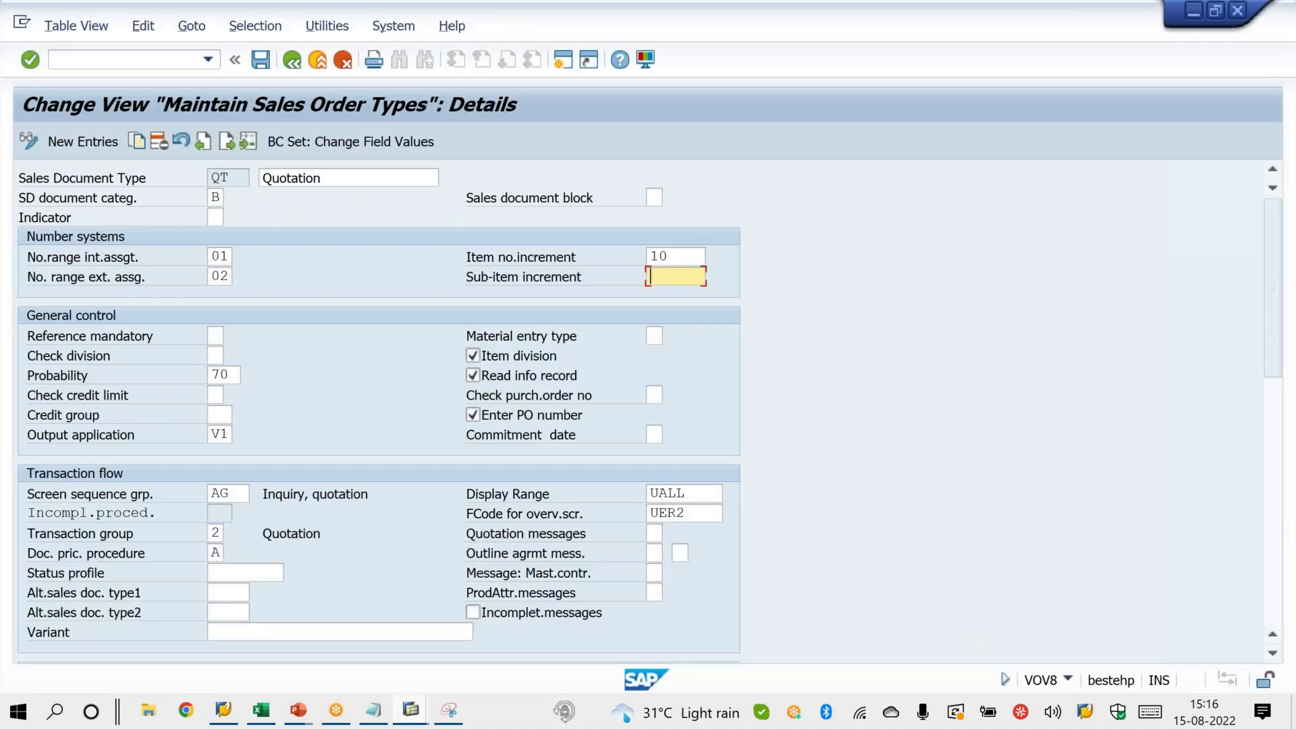
{"action": "key", "text": "Return"}
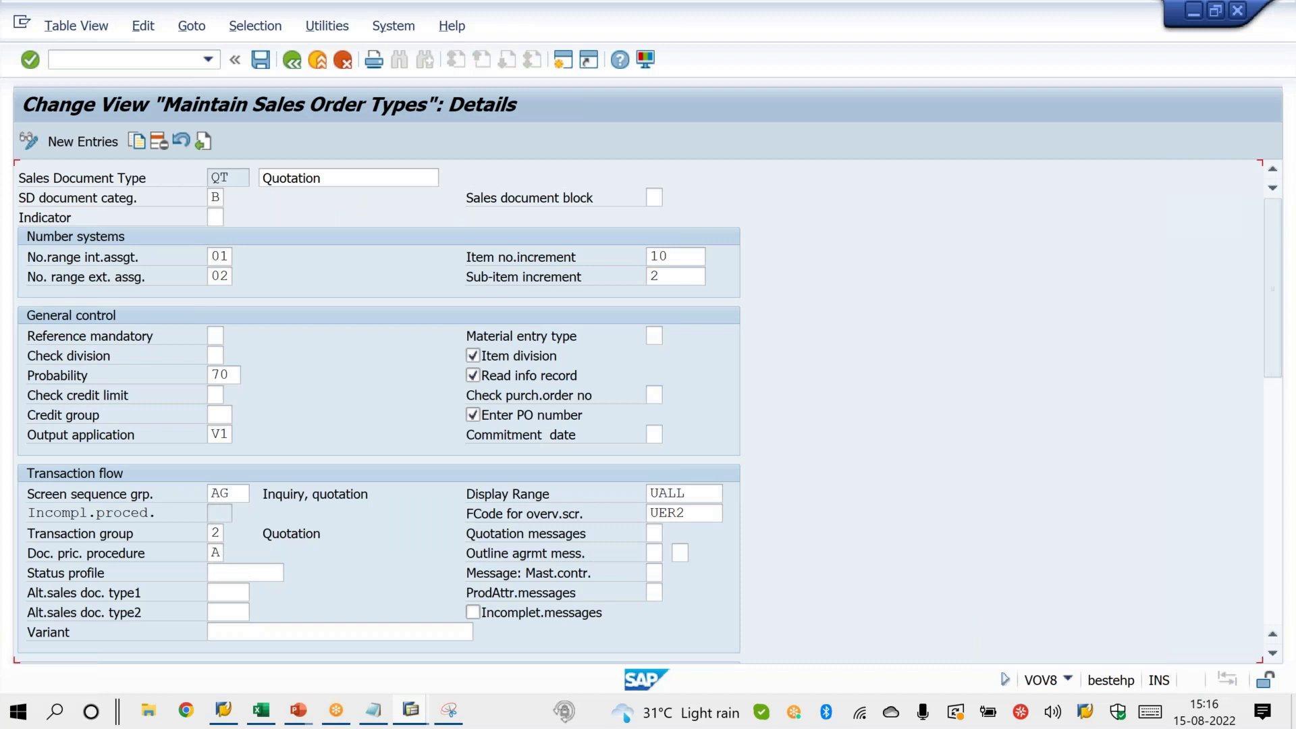
{"action": "key", "text": "ctrl+s"}
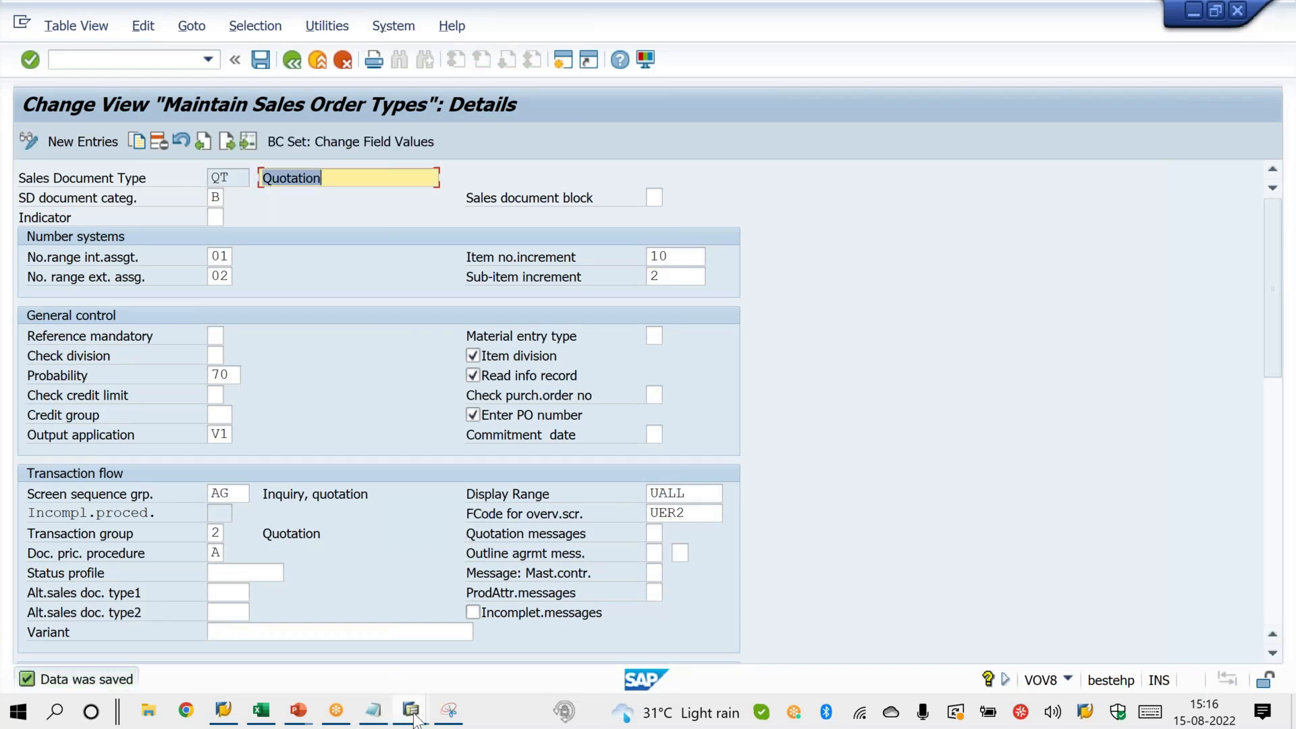
Switch to the order session and start CS01 for material Y in plant S100 with BOM usage 5.
{"action": "mouse_move", "coordinate": [413, 715]}
{"action": "left_click", "coordinate": [1131, 631]}
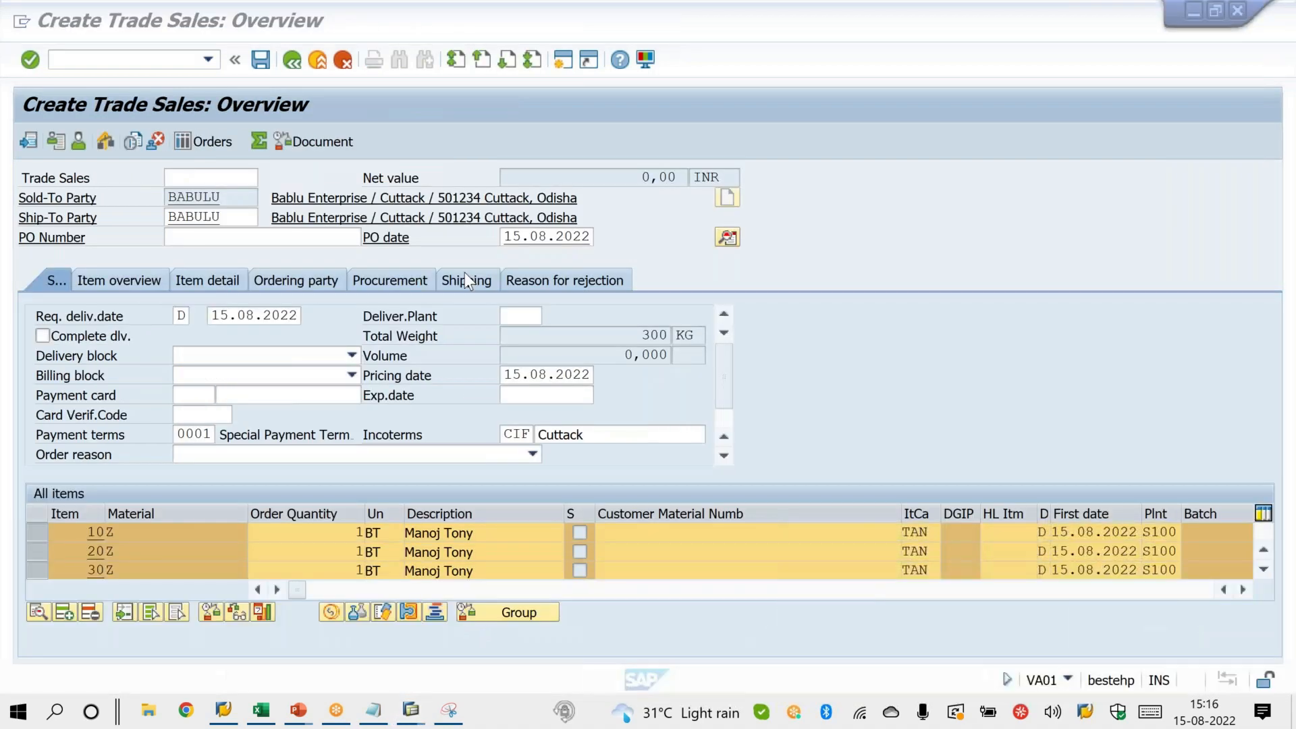
{"action": "left_click", "coordinate": [160, 56]}
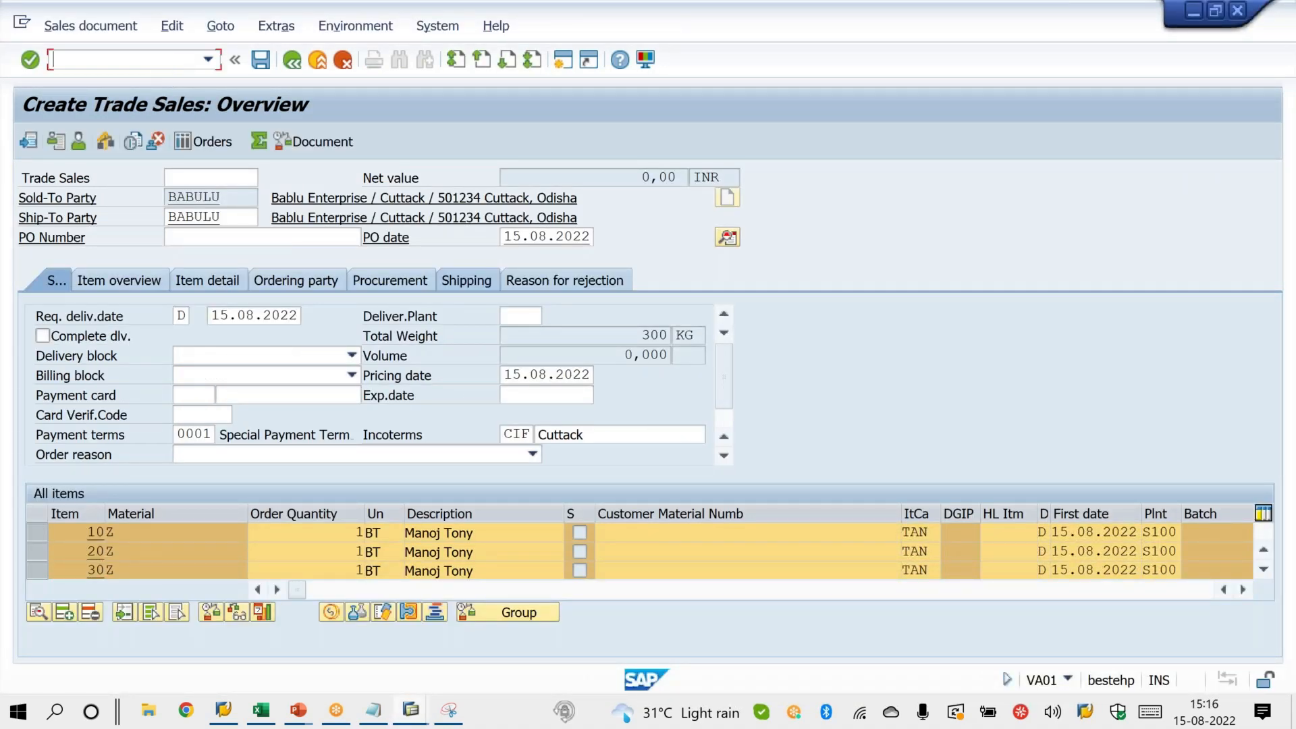
{"action": "type", "text": "/NCO01"}
{"action": "key", "text": "Return"}
{"action": "type", "text": "/NCS01"}
{"action": "key", "text": "Return"}
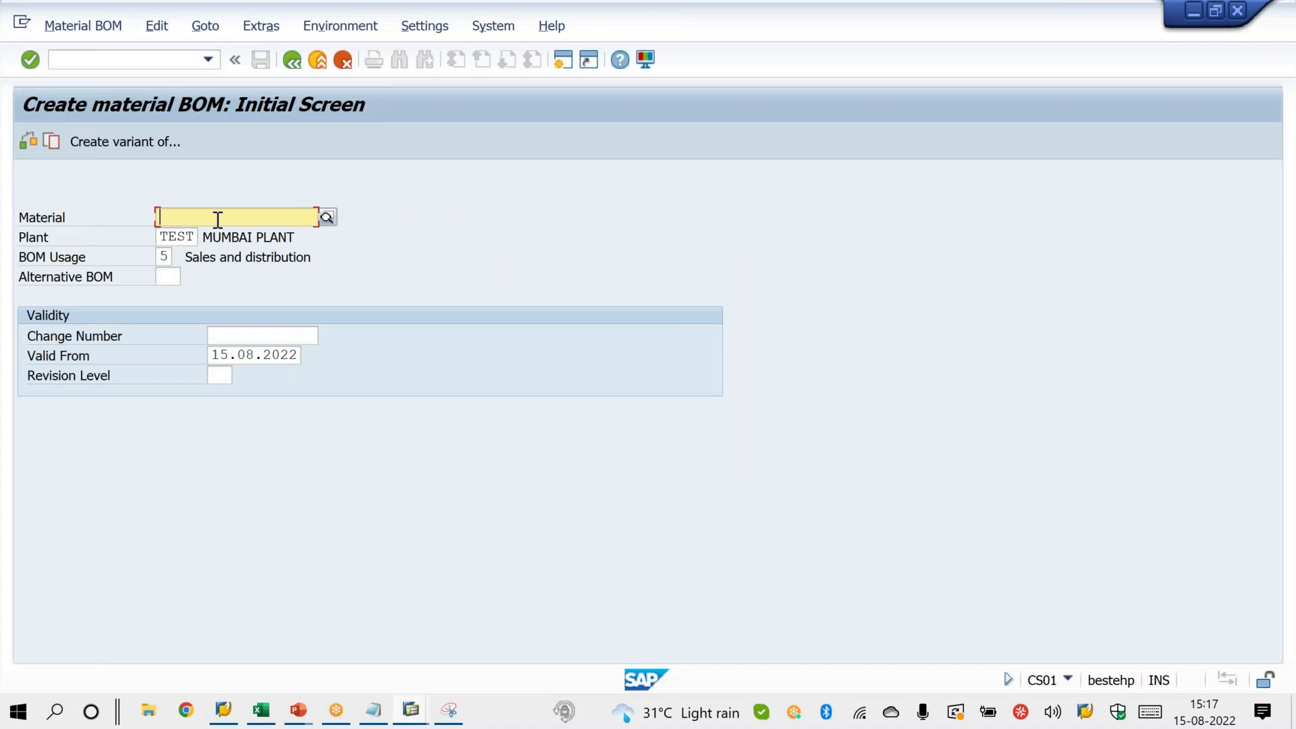
{"action": "type", "text": "Y"}
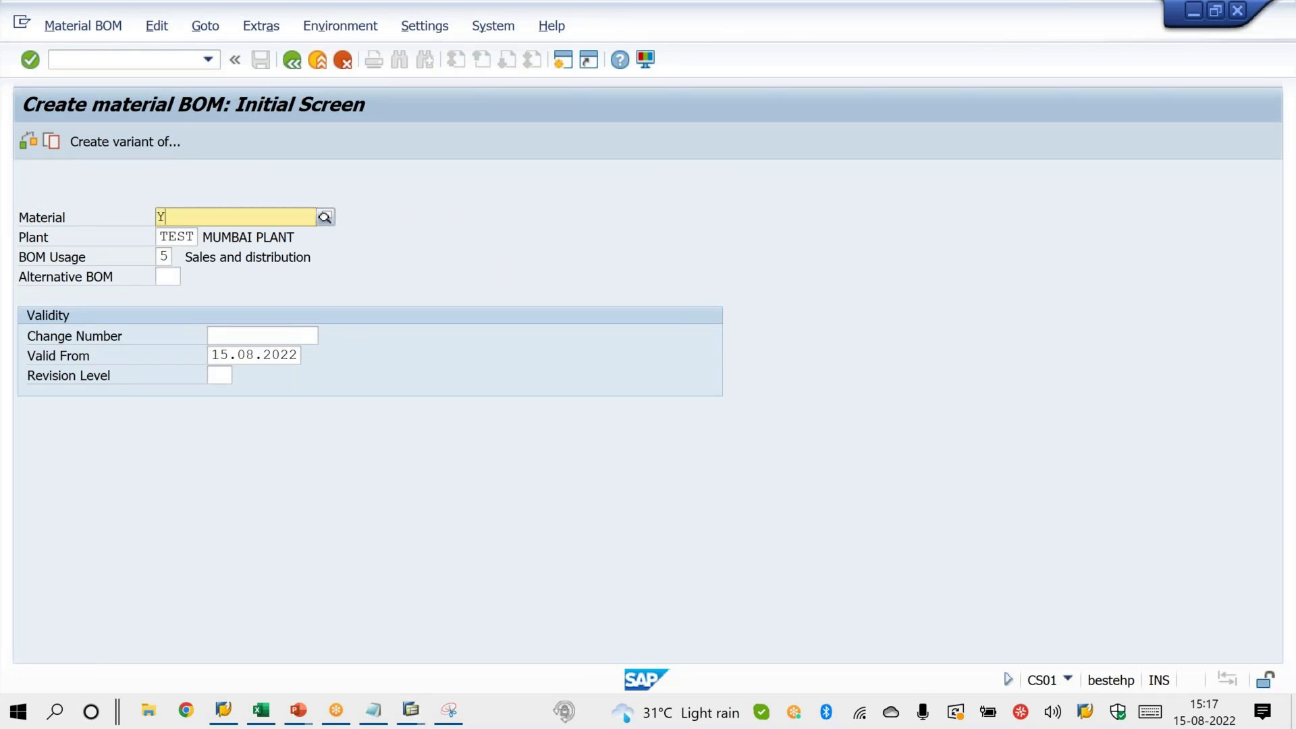
{"action": "key", "text": "Tab"}
{"action": "type", "text": "S100"}
{"action": "key", "text": "Tab"}
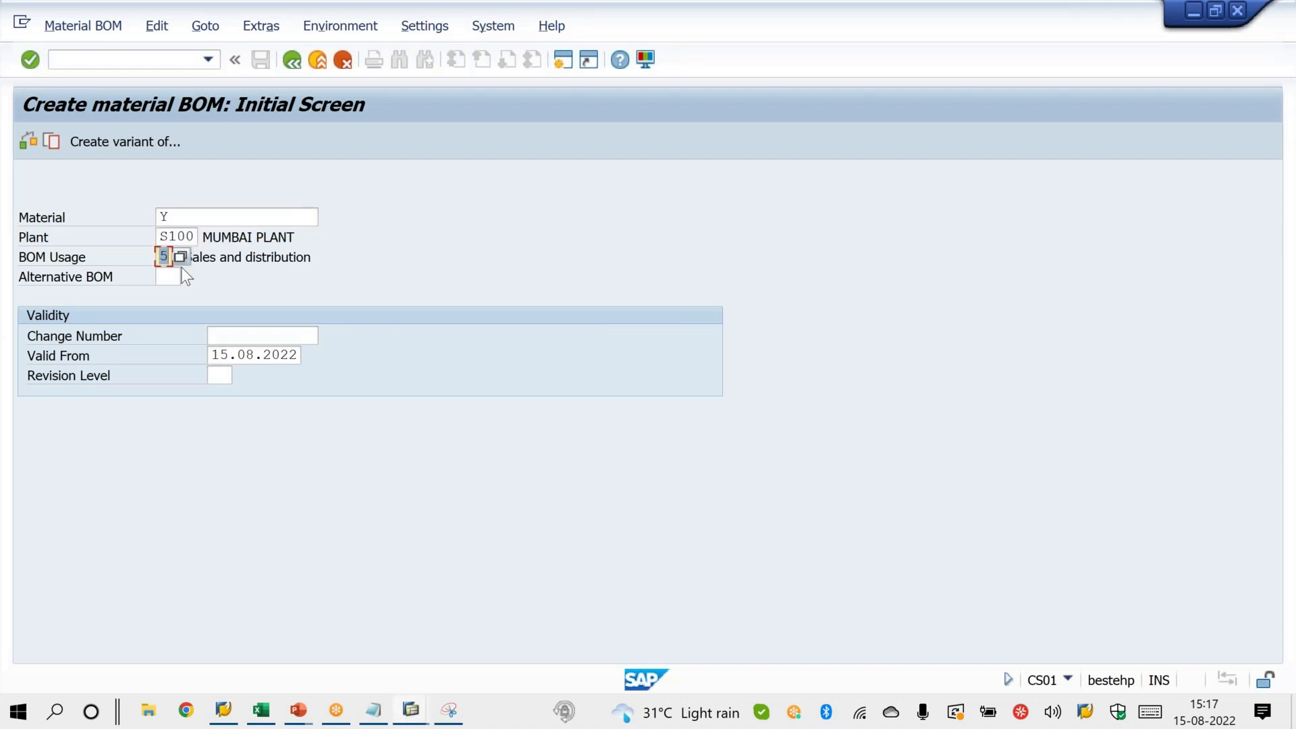
{"action": "key", "text": "Return"}
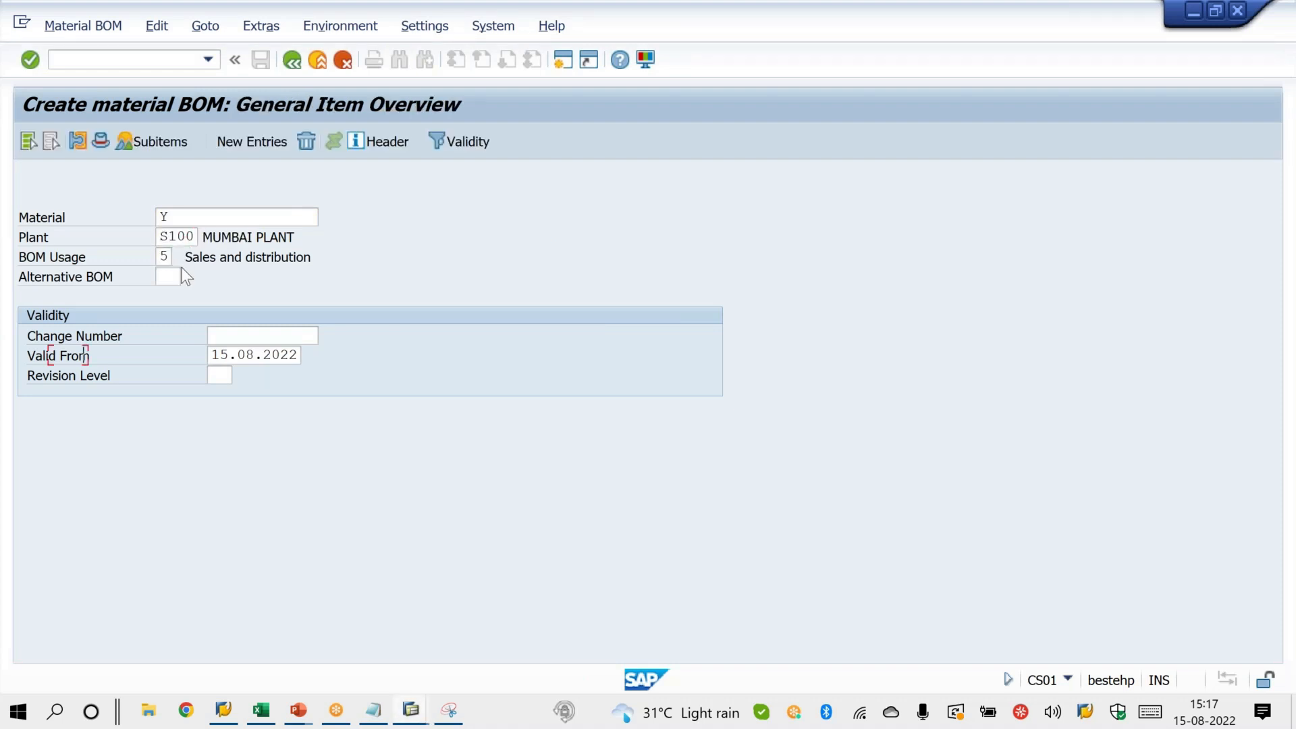
Try to add component X as a stock item (L) with quantity 1 to the BOM of Y, and cancel the item.
{"action": "left_click", "coordinate": [115, 355]}
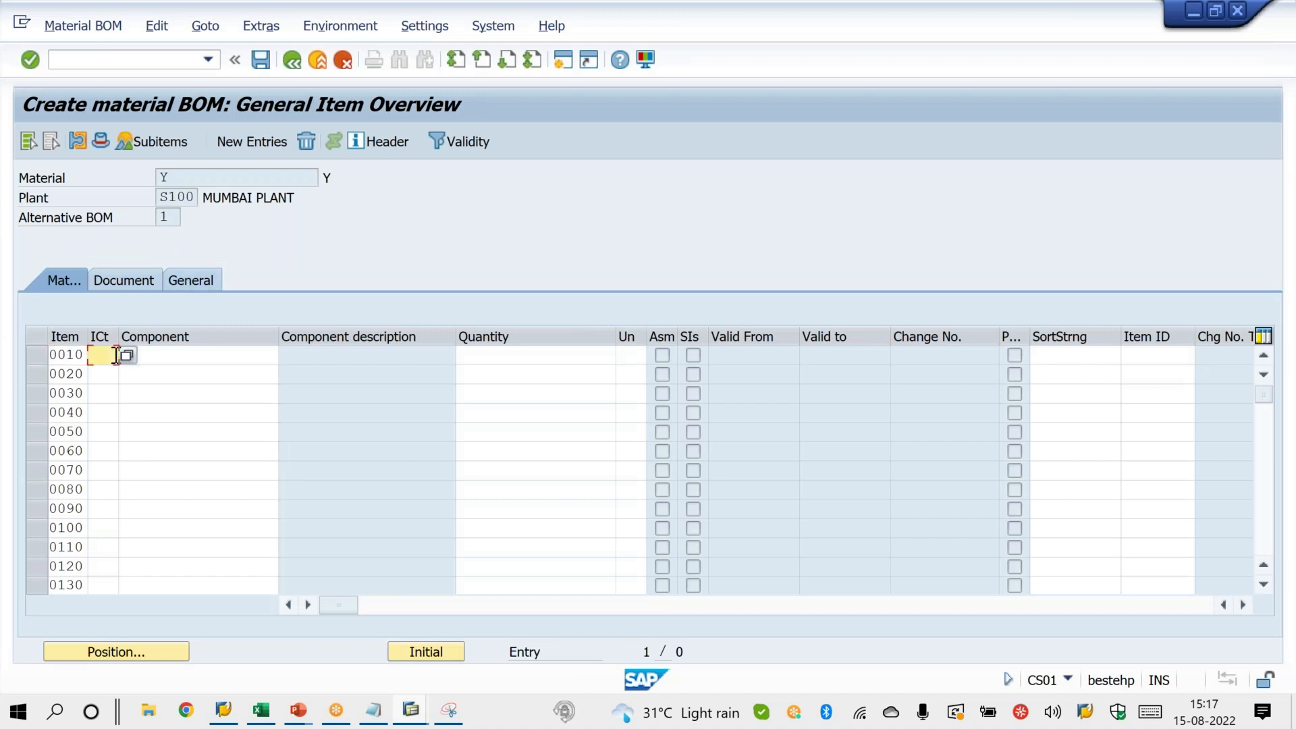
{"action": "type", "text": "L"}
{"action": "key", "text": "Tab"}
{"action": "type", "text": "X"}
{"action": "key", "text": "Tab"}
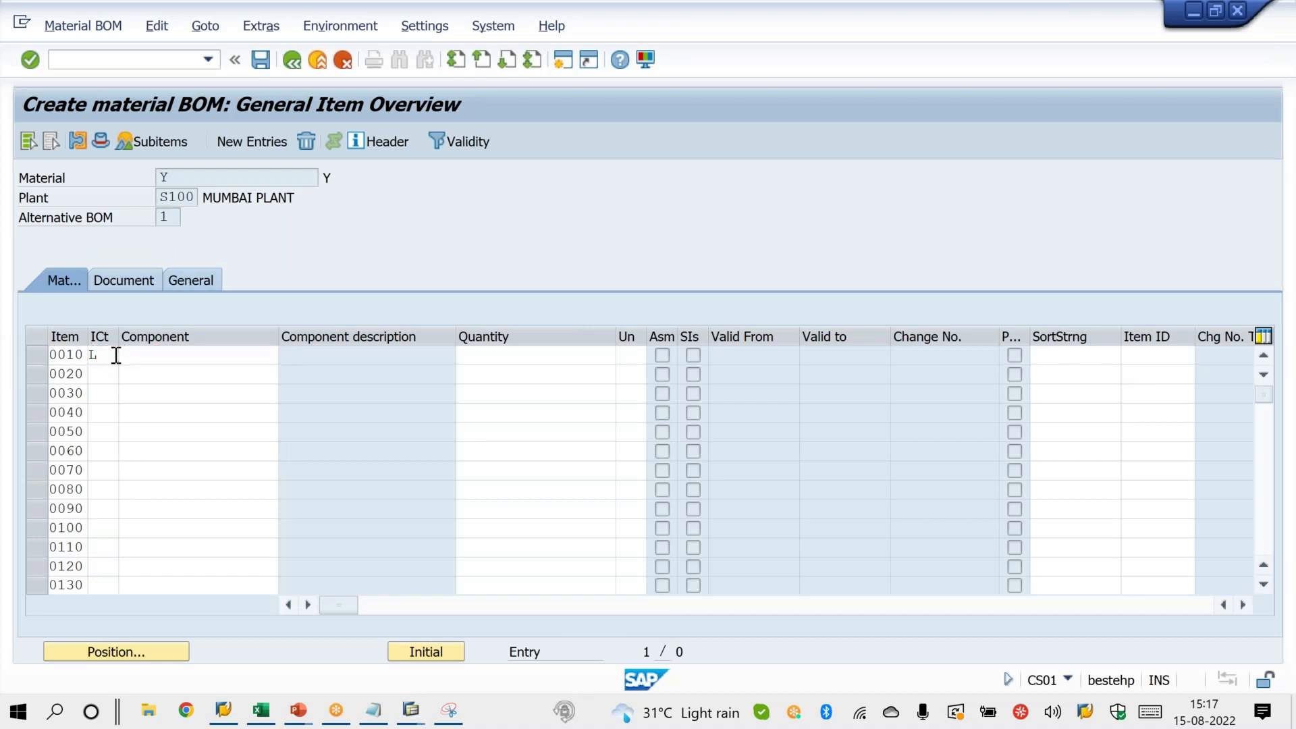
{"action": "type", "text": "1"}
{"action": "key", "text": "Return"}
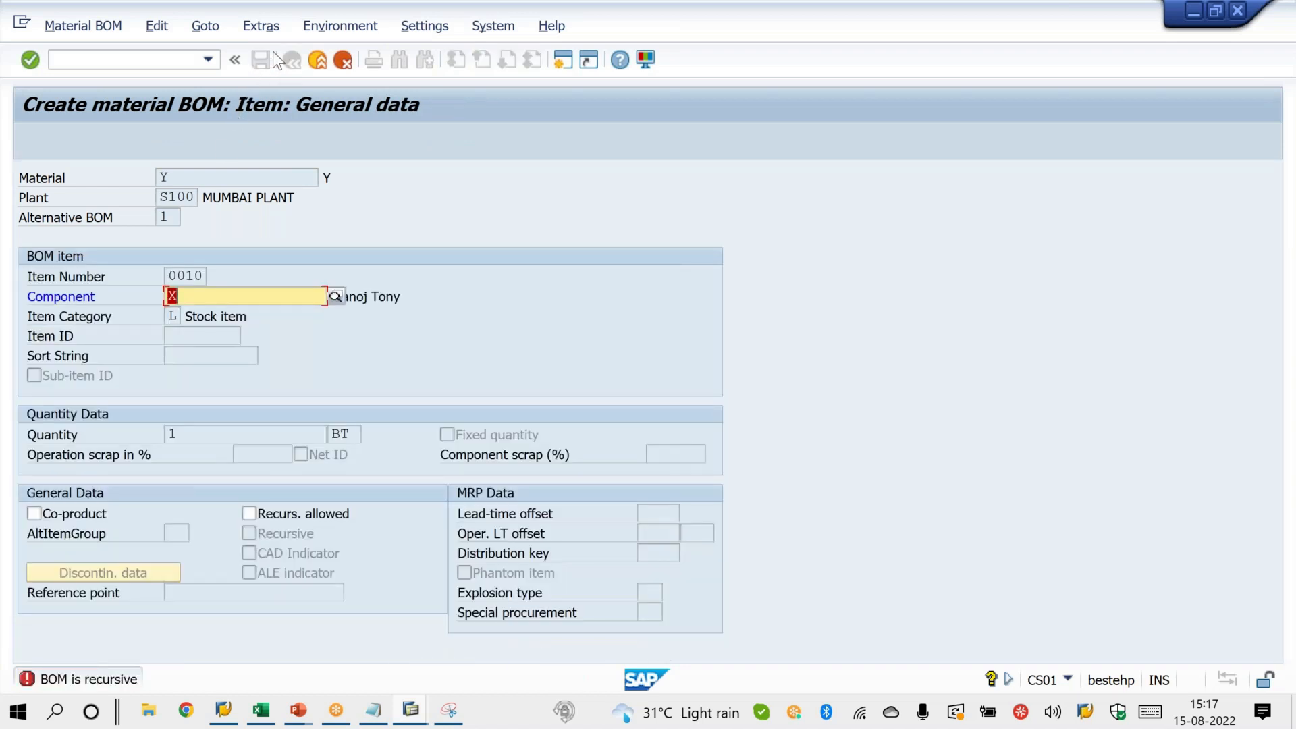
{"action": "left_click", "coordinate": [342, 63]}
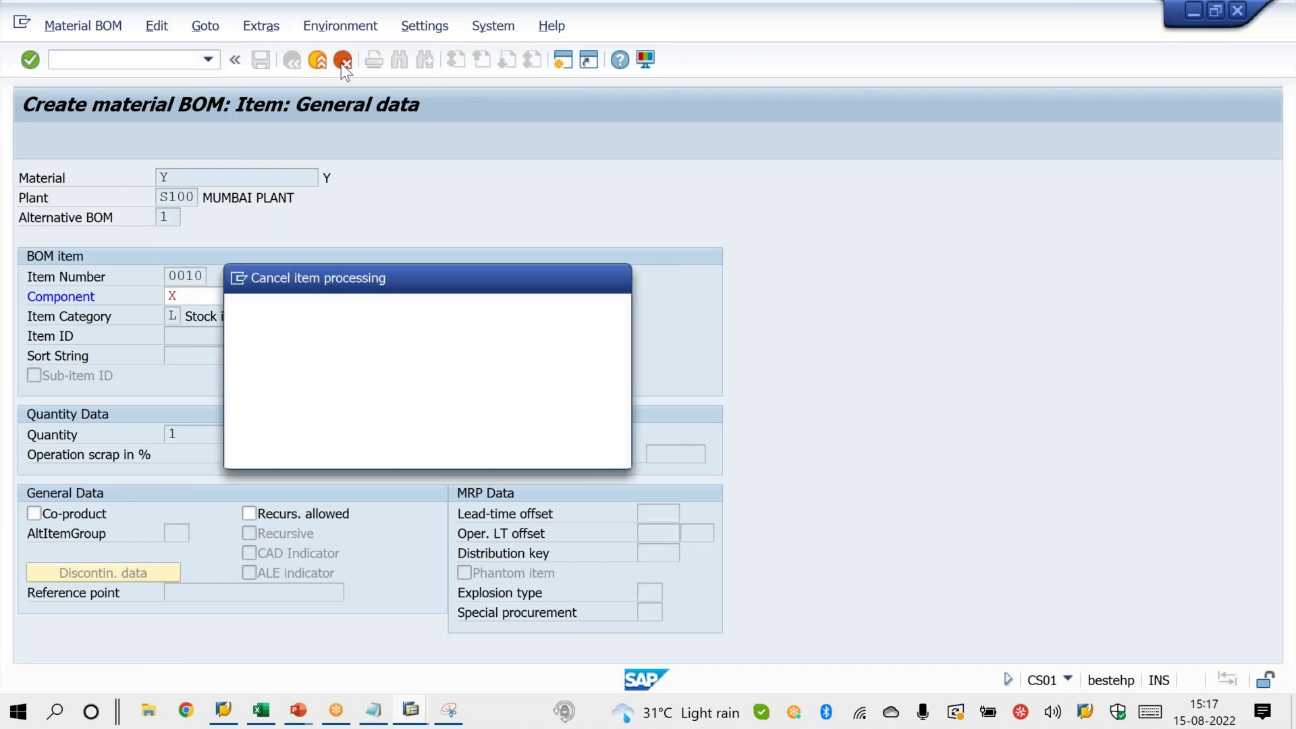
{"action": "left_click", "coordinate": [359, 448]}
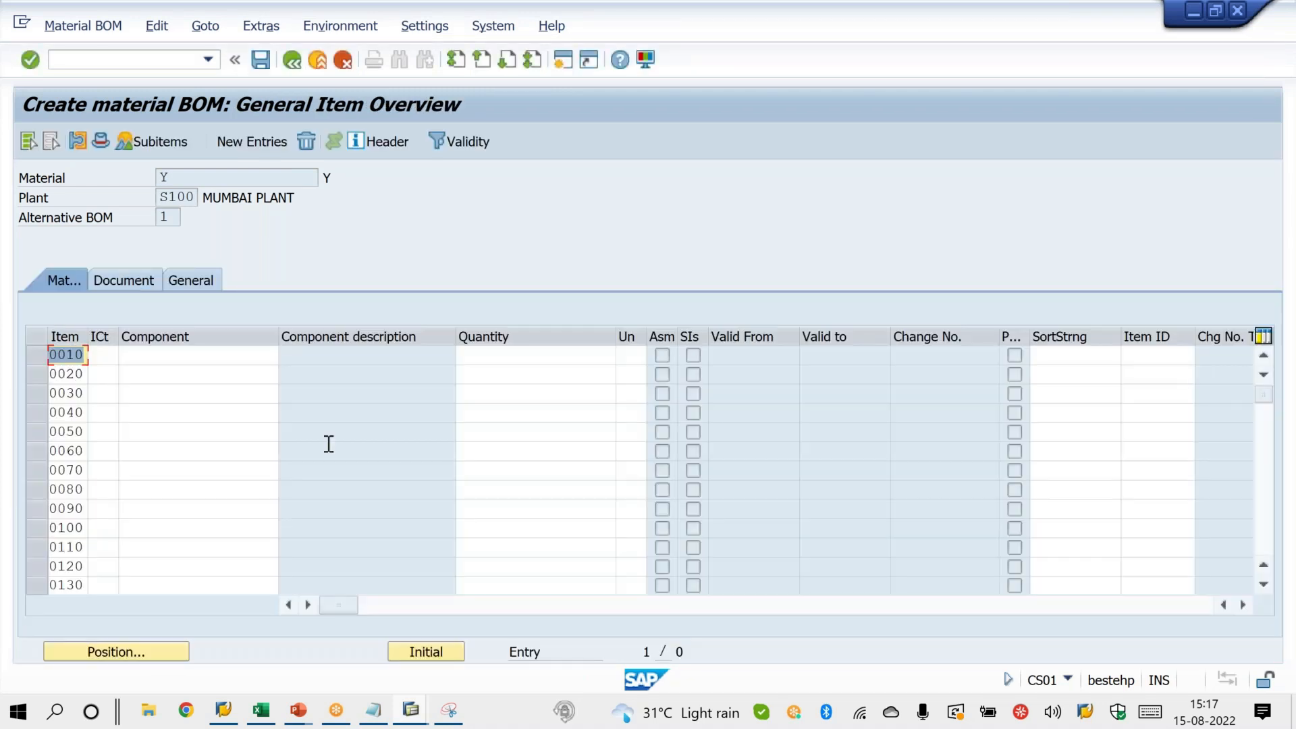
Try to add component Z as a stock item (L) with quantity 1 to the BOM of material Y.
{"action": "left_click", "coordinate": [105, 355]}
{"action": "type", "text": "L"}
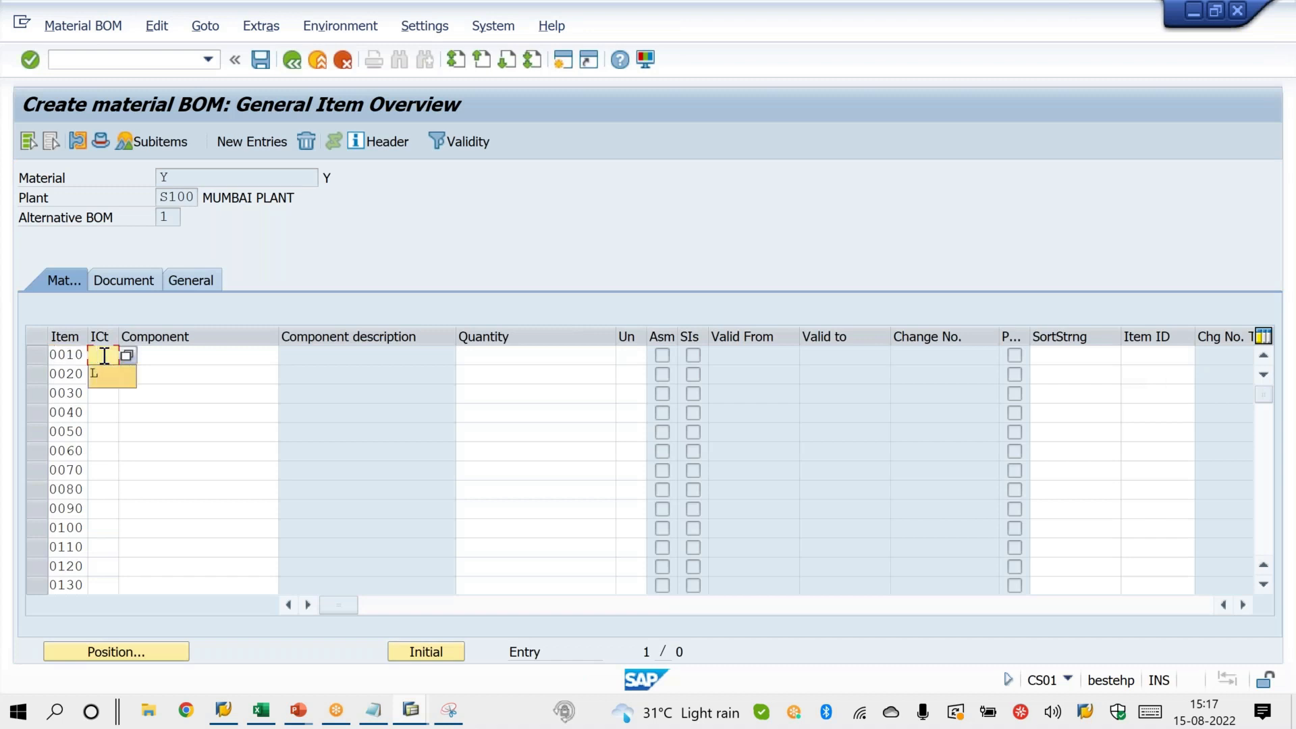
{"action": "key", "text": "Tab"}
{"action": "type", "text": "Z"}
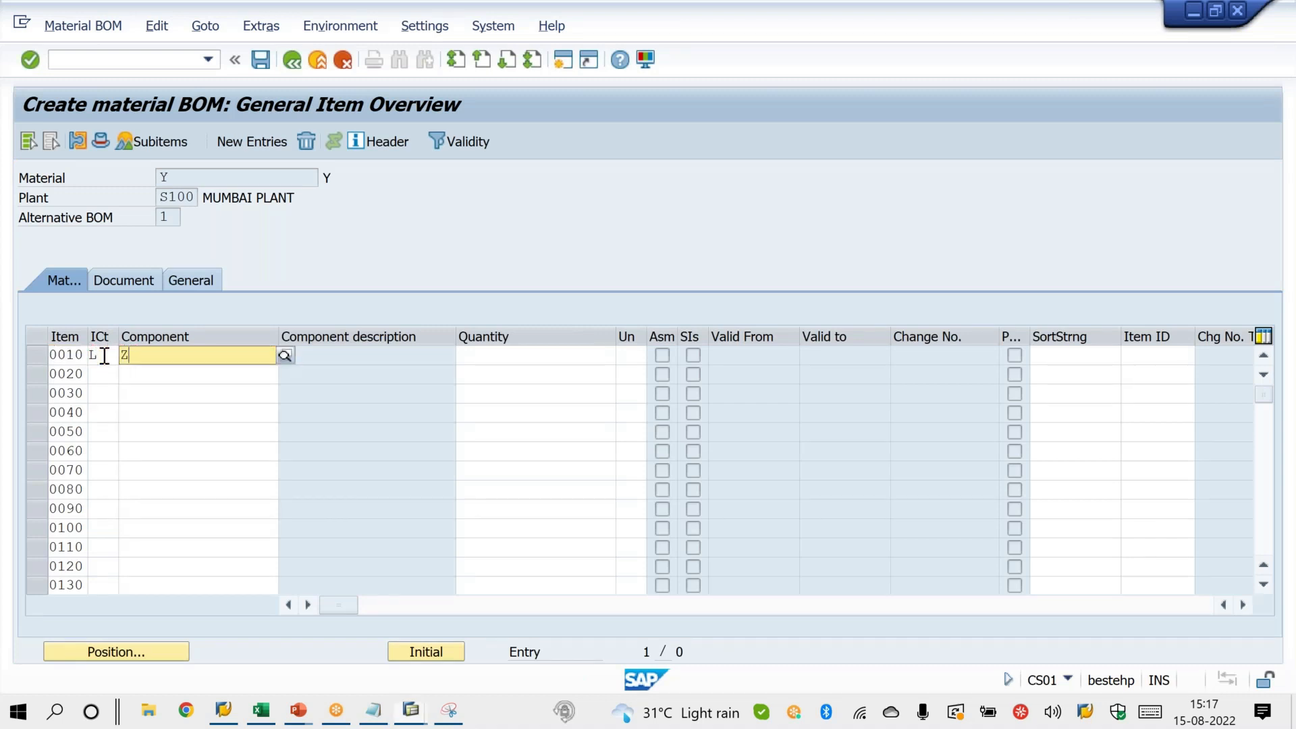
{"action": "key", "text": "Tab"}
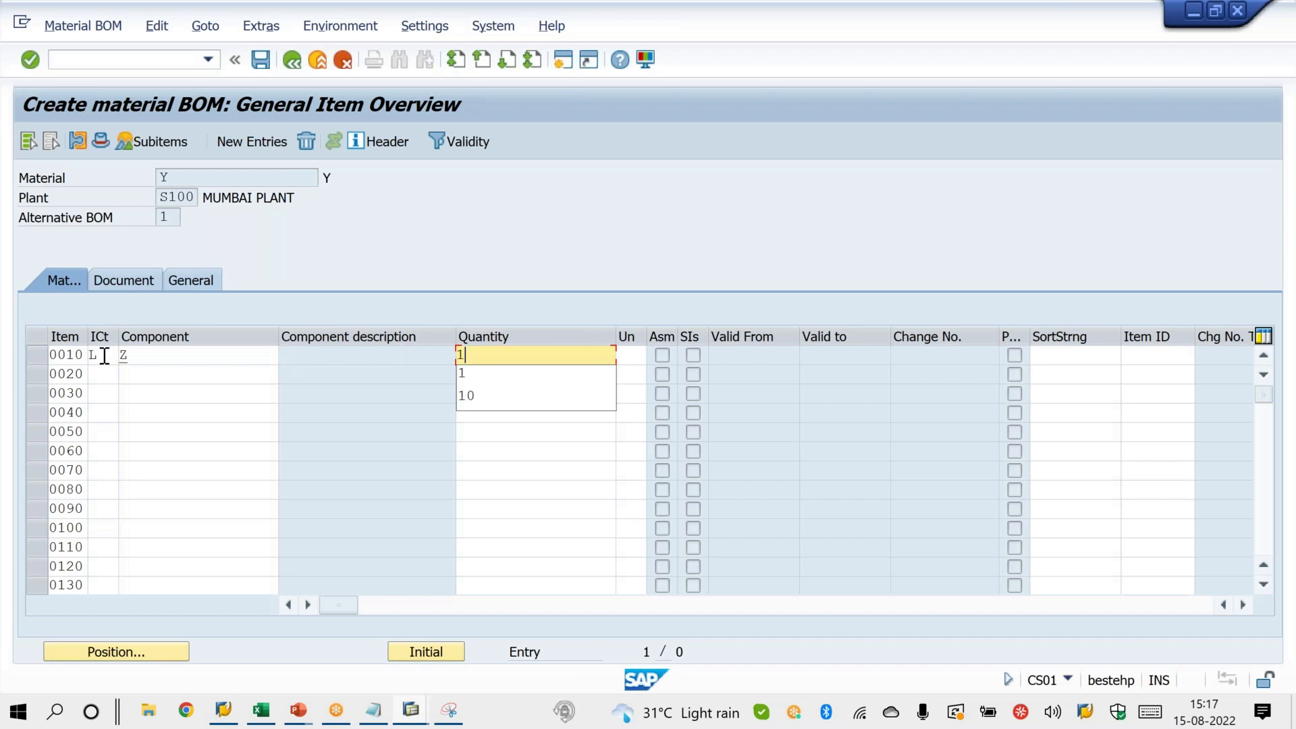
{"action": "key", "text": "Return"}
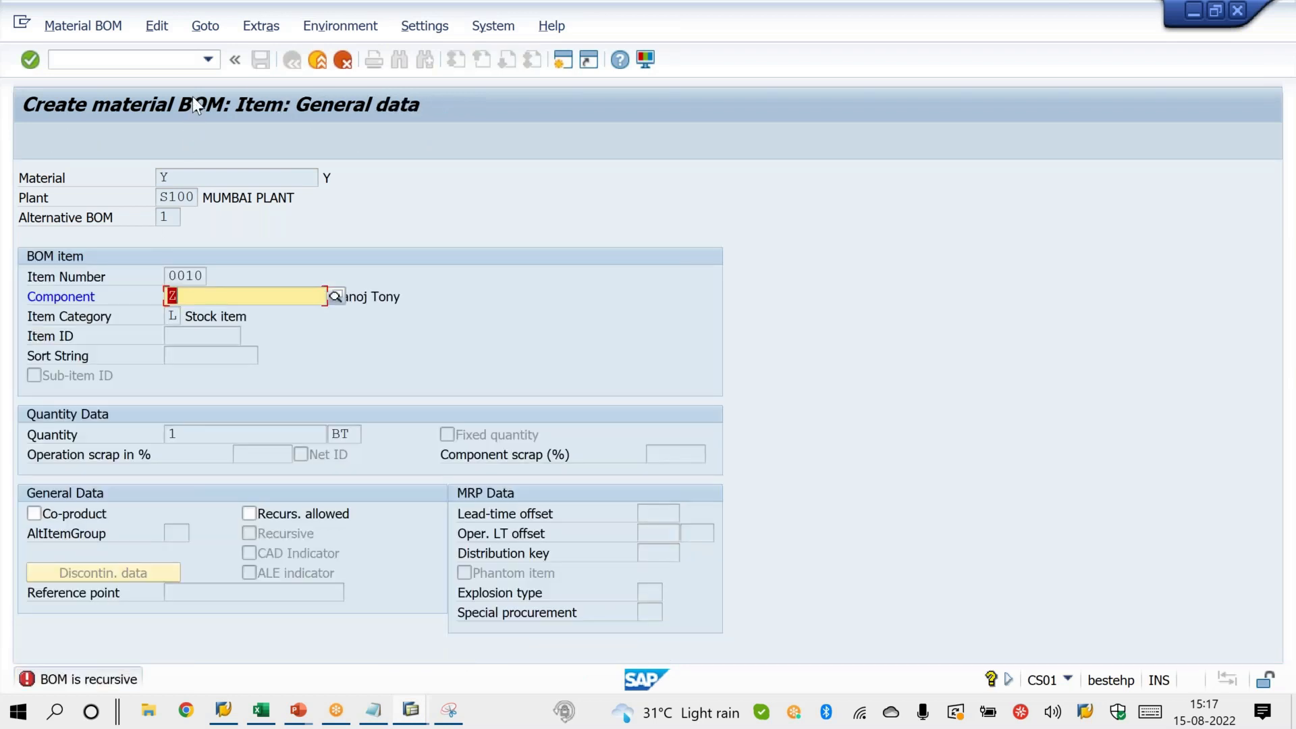
Leave the BOM creation, open the BOM of material X in plant S100, usage 5, with CS02 and examine its components.
{"action": "left_click", "coordinate": [132, 60]}
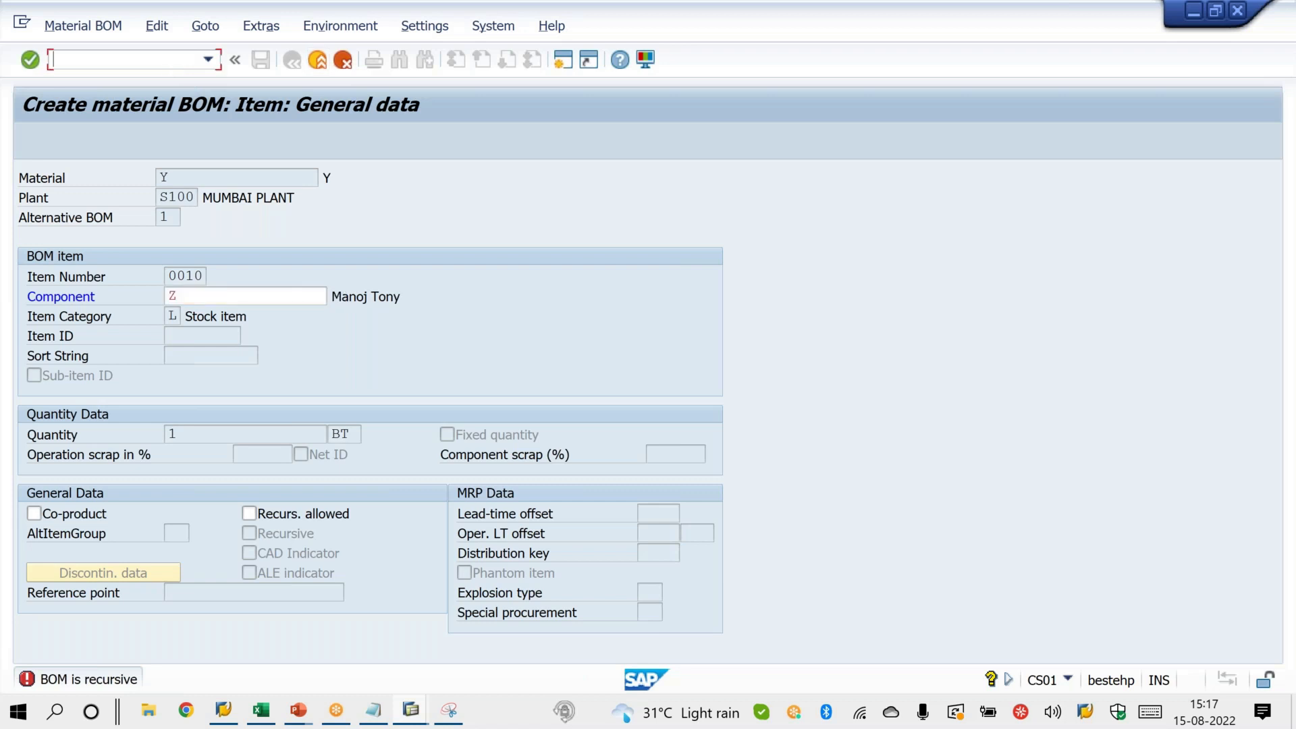
{"action": "key", "text": "Return"}
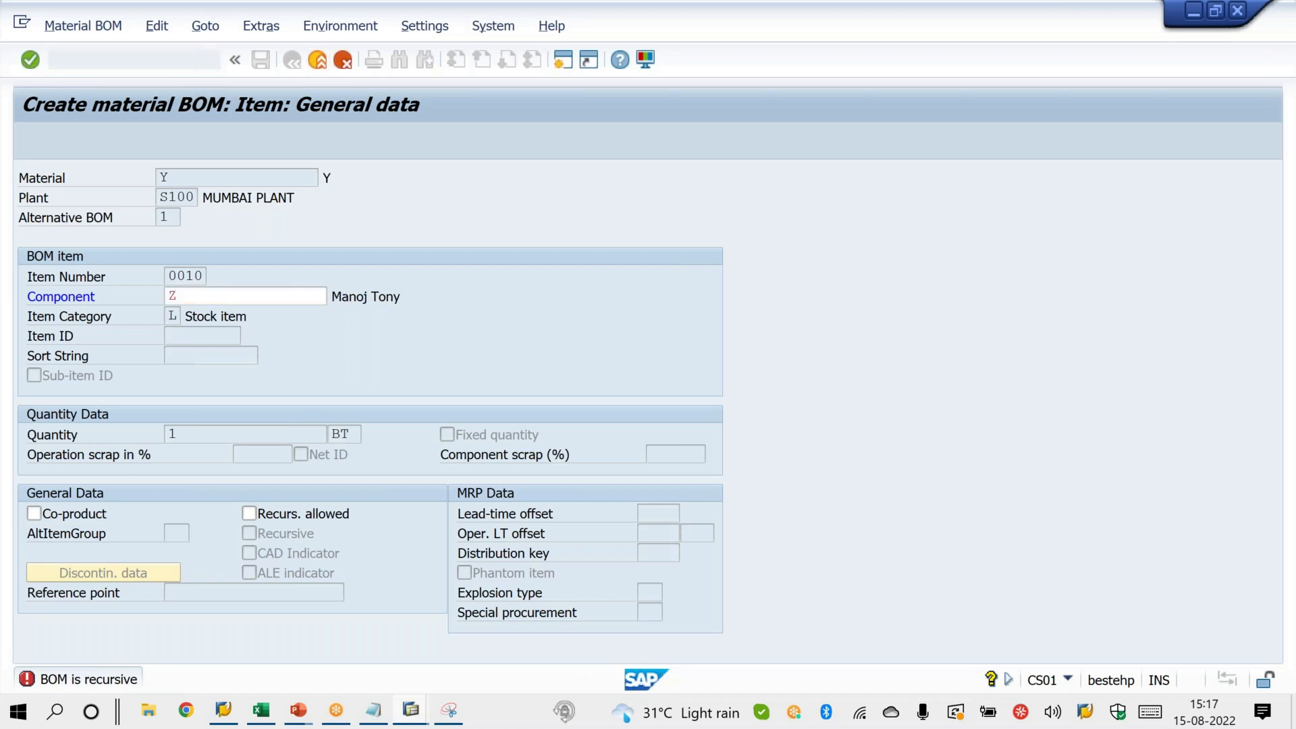
{"action": "key", "text": "Return"}
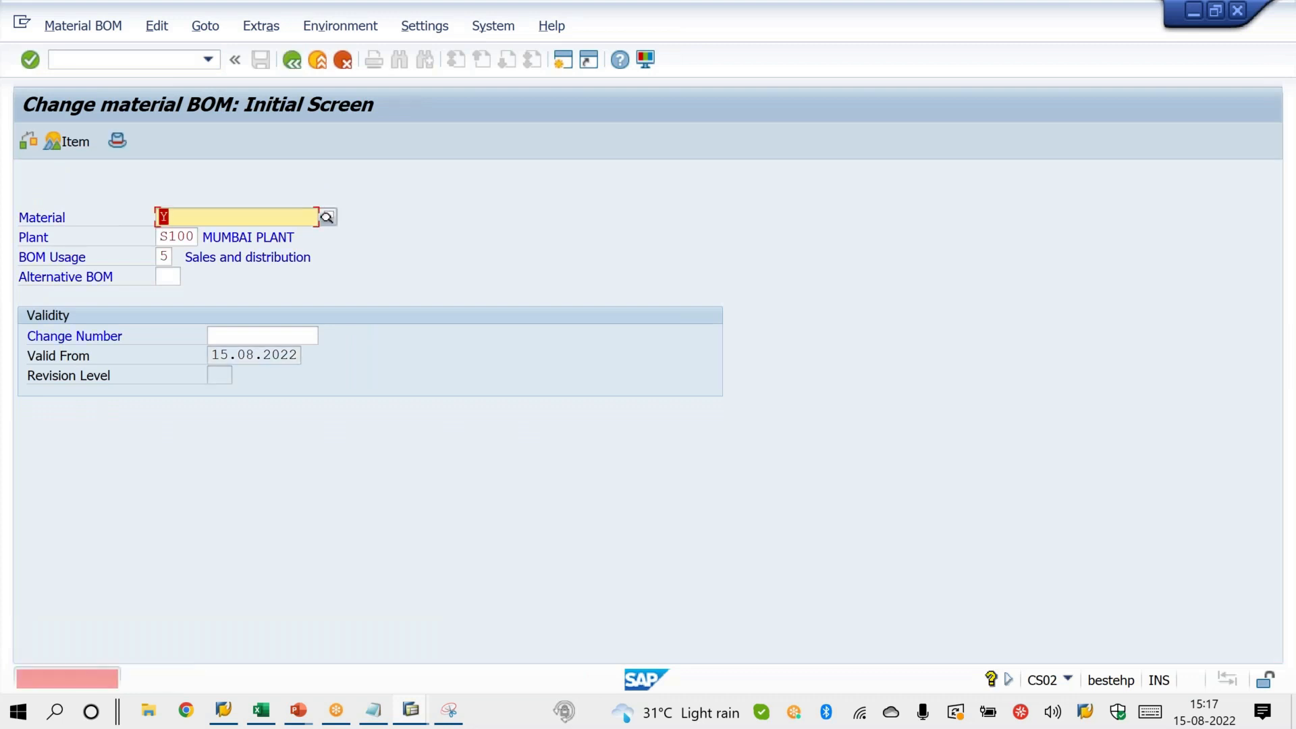
{"action": "type", "text": "X"}
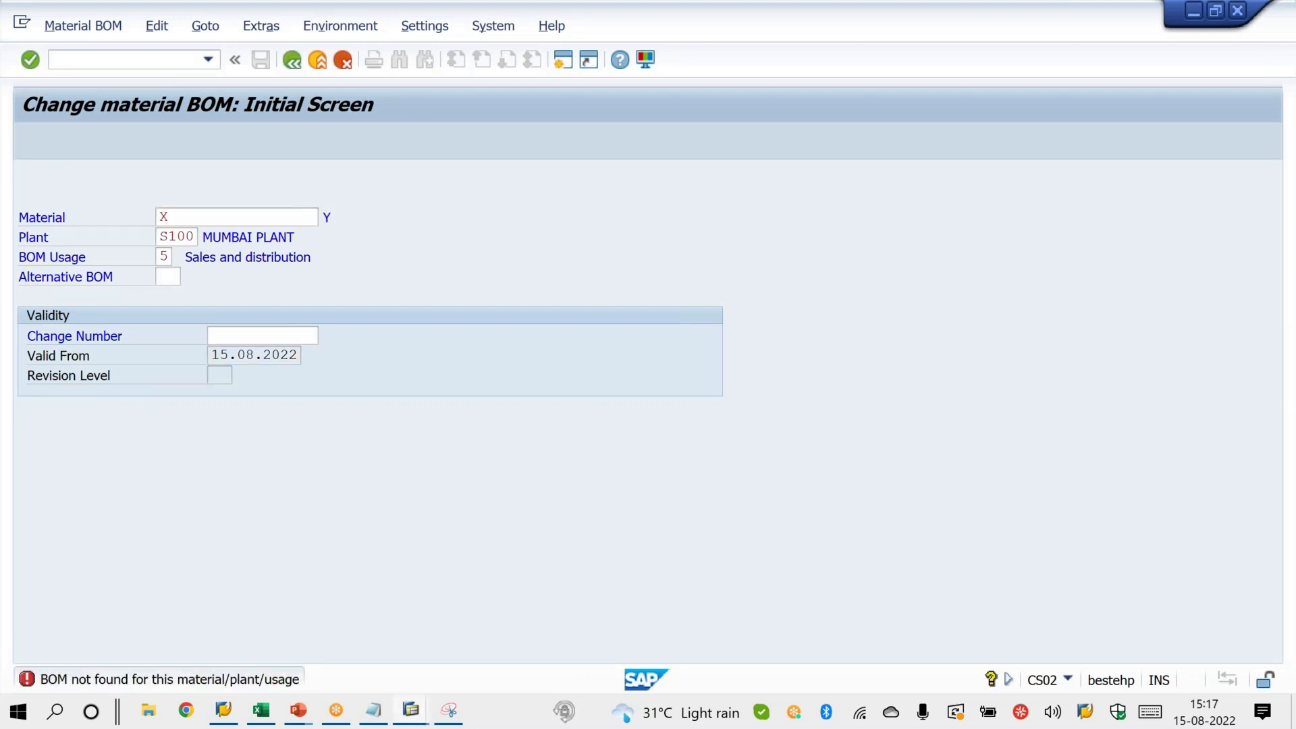
{"action": "key", "text": "Return"}
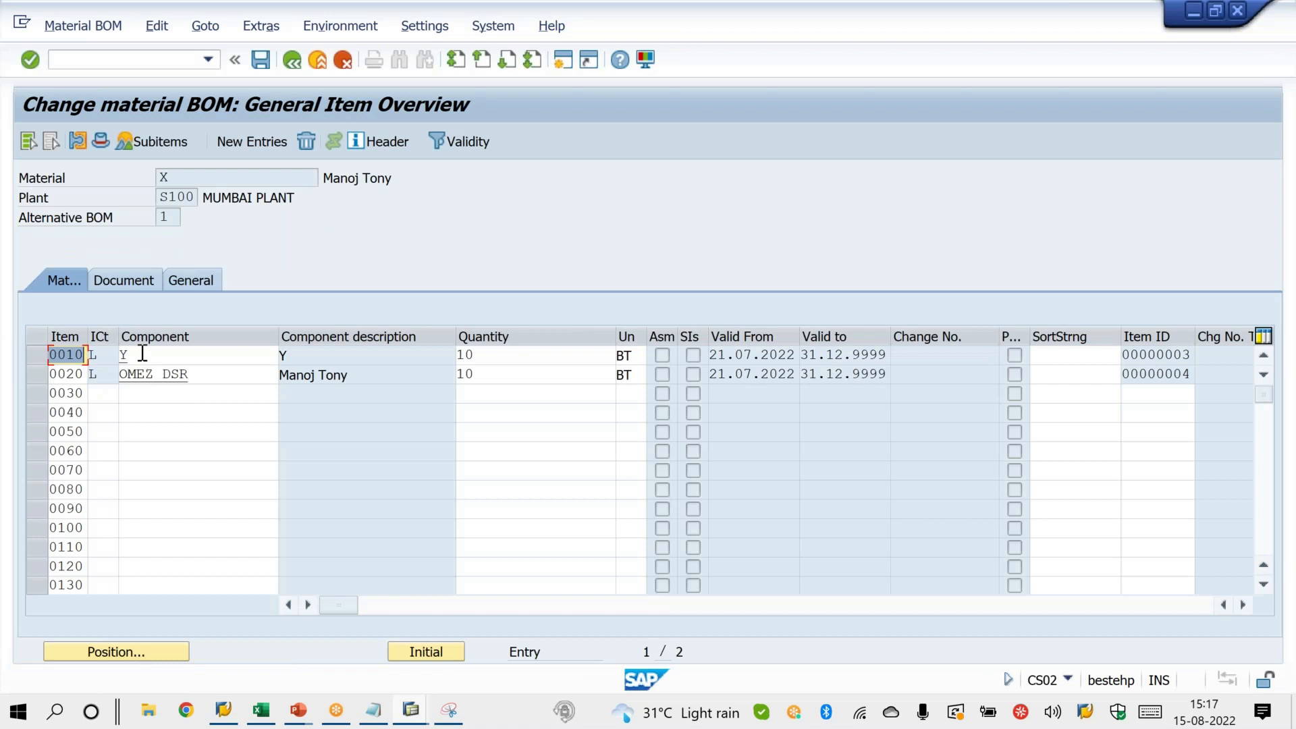
{"action": "left_click_drag", "start_coordinate": [138, 354], "coordinate": [108, 354]}
{"action": "left_click_drag", "start_coordinate": [180, 177], "coordinate": [159, 177]}
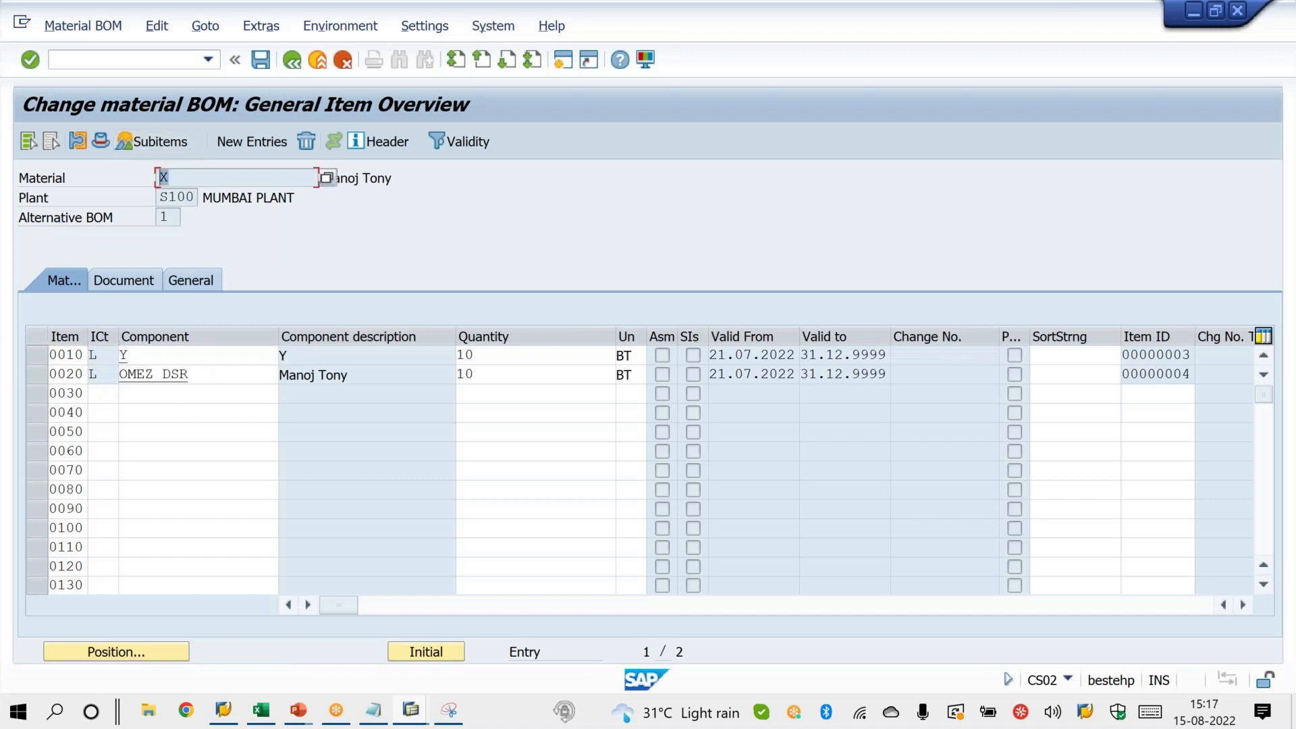
{"action": "left_click_drag", "start_coordinate": [196, 374], "coordinate": [119, 374]}
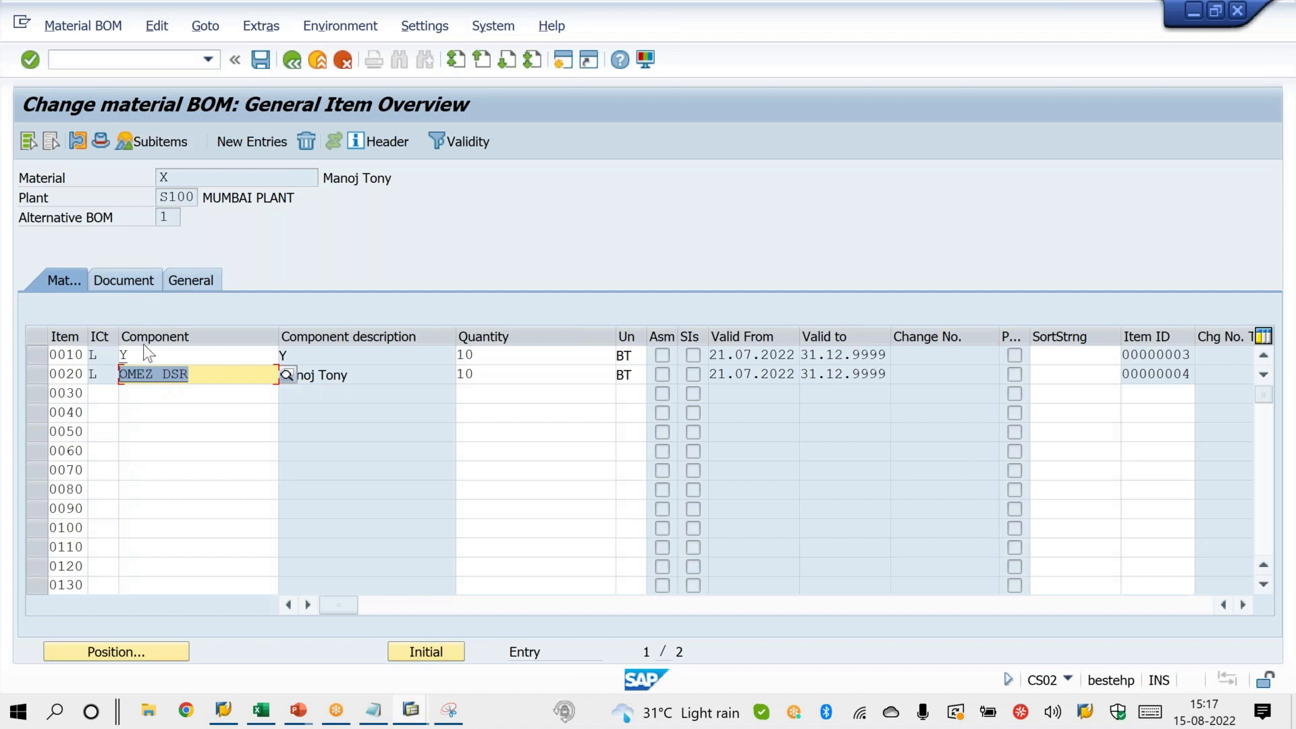
Open material X in MM02 and check its general item category group and item category group in the sales organization data.
{"action": "left_click", "coordinate": [140, 60]}
{"action": "type", "text": "/NMM02"}
{"action": "key", "text": "Return"}
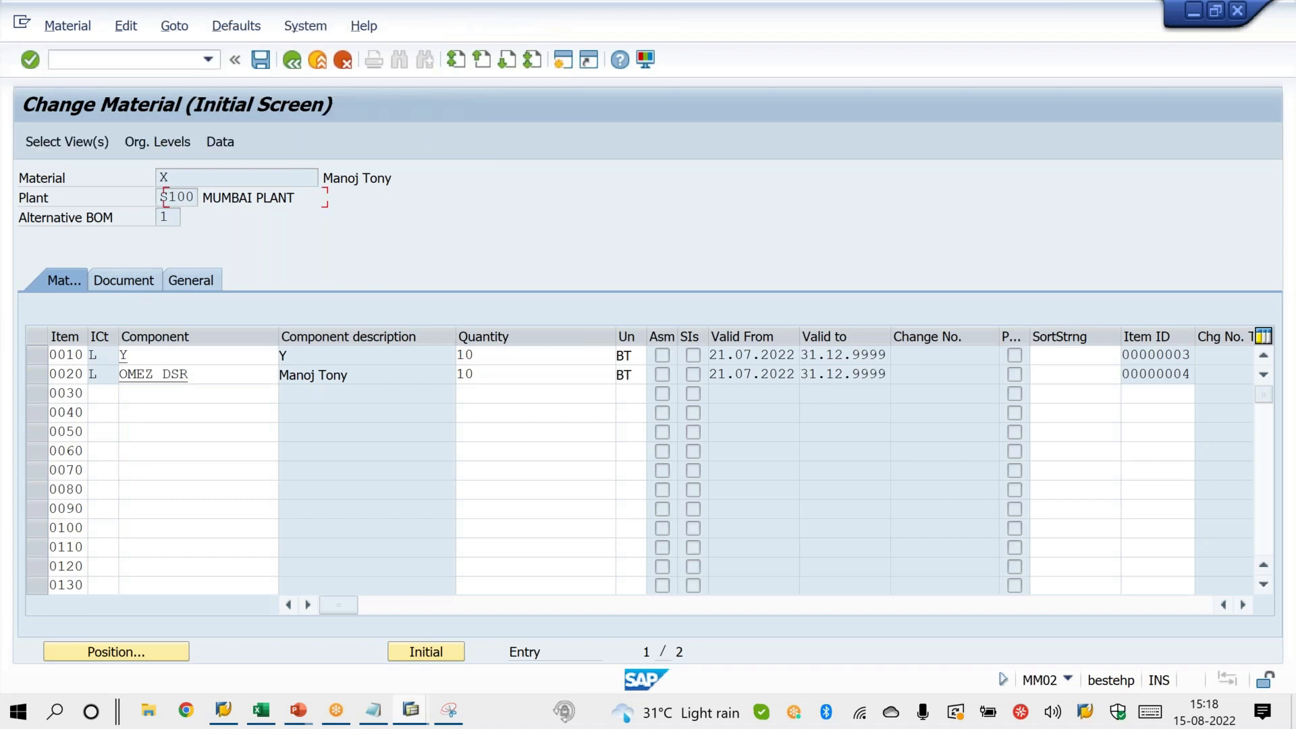
{"action": "key", "text": "Return"}
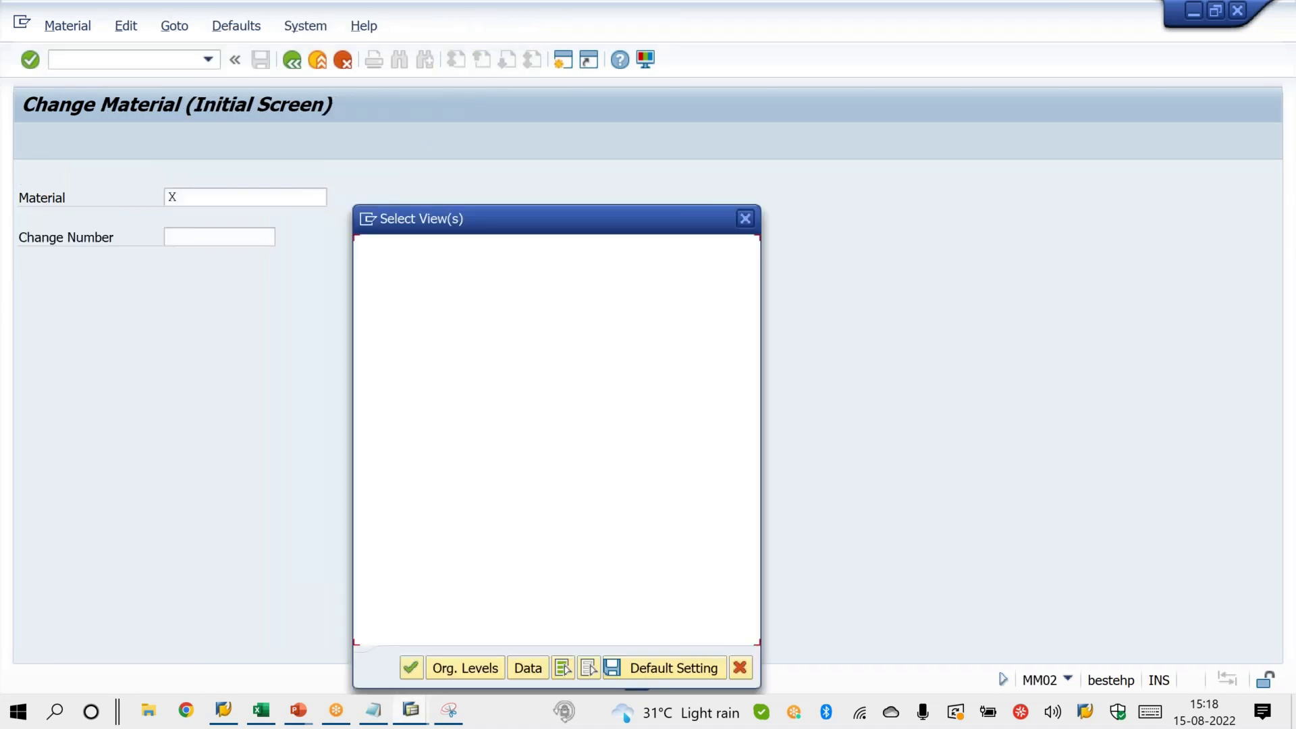
{"action": "key", "text": "Return"}
{"action": "key", "text": "Return"}
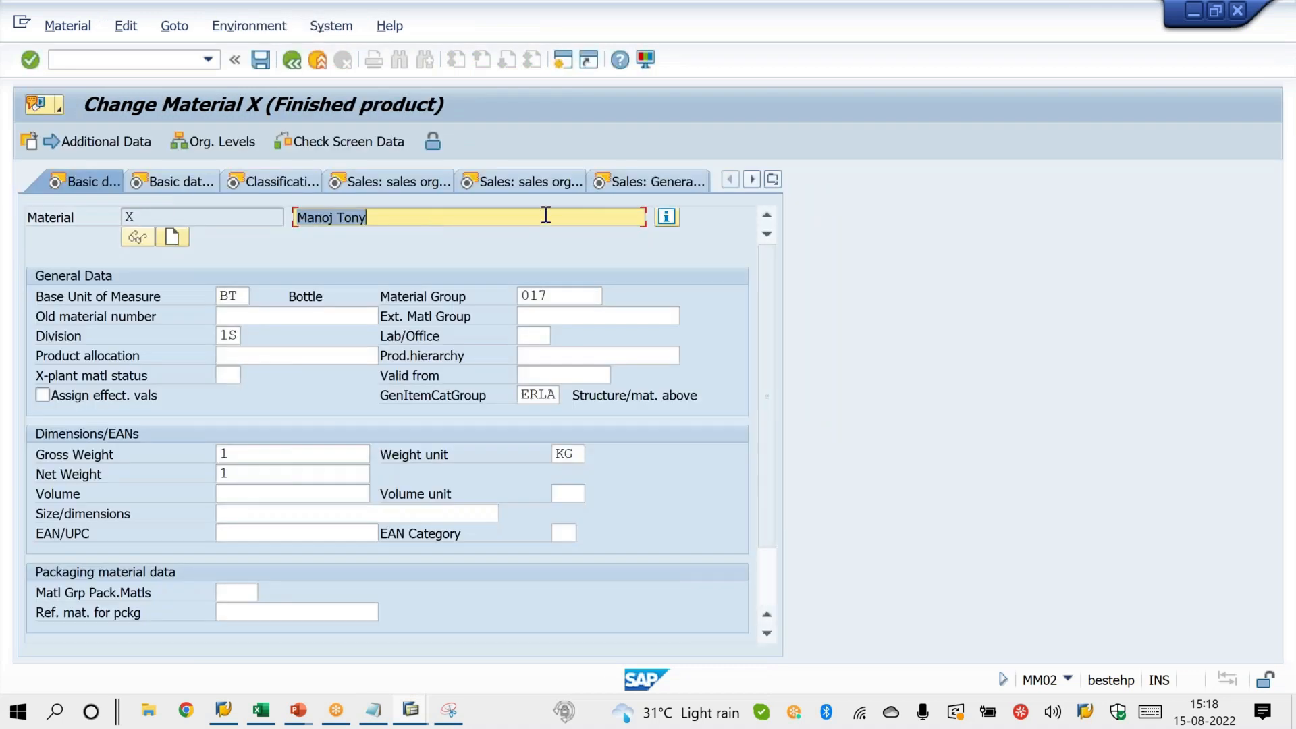
{"action": "left_click", "coordinate": [577, 179]}
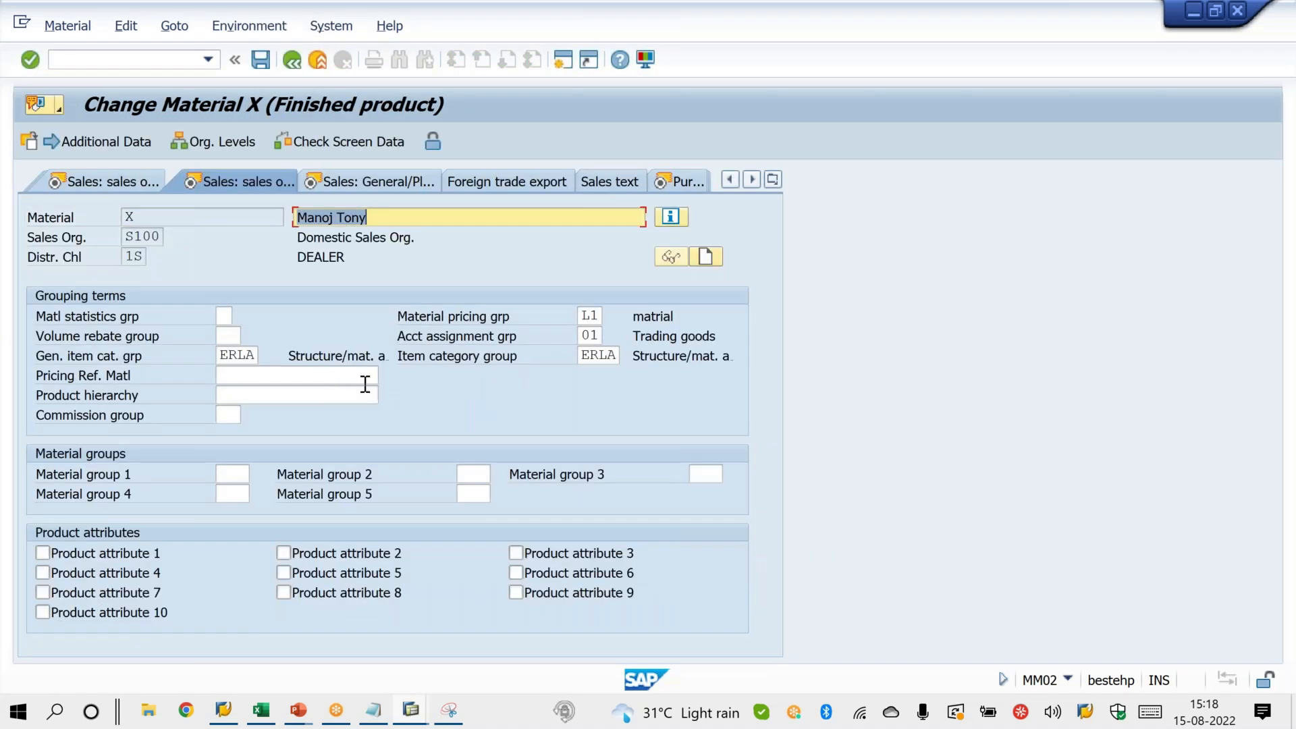
{"action": "double_click", "coordinate": [223, 356]}
{"action": "double_click", "coordinate": [584, 355]}
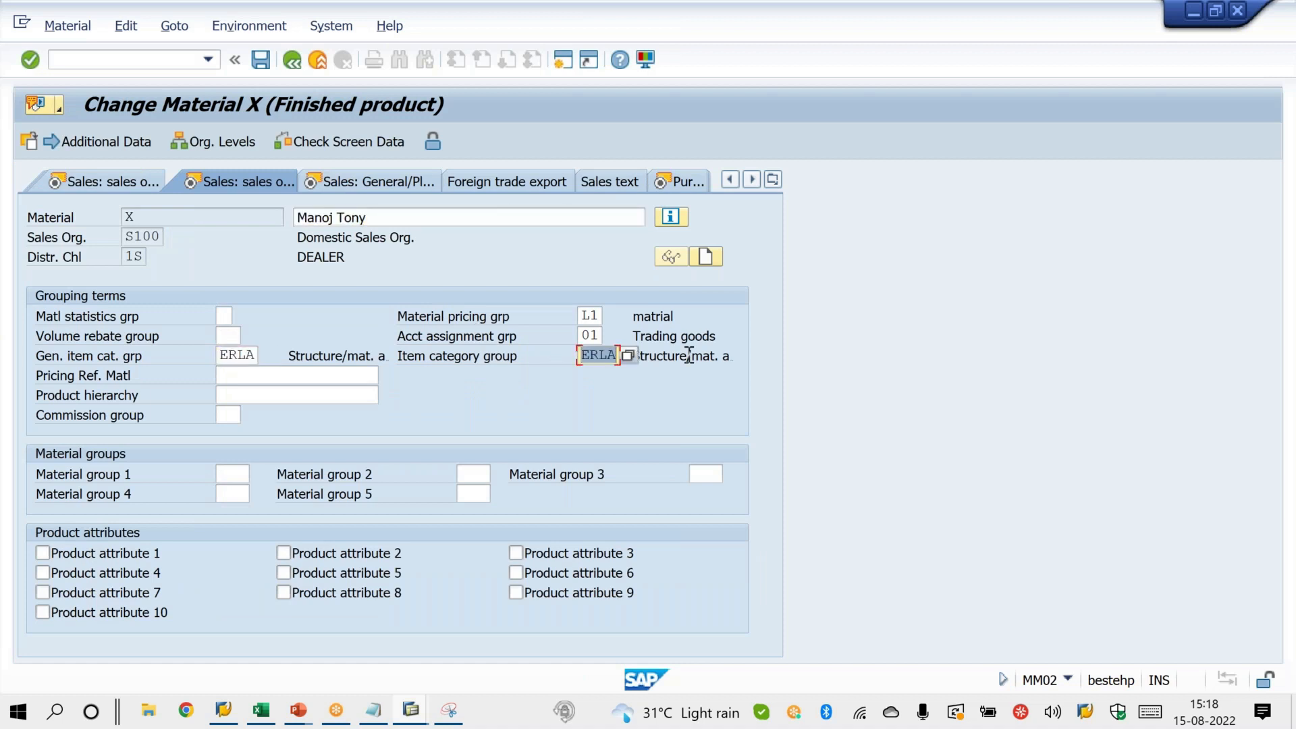
Leave the material master, start a new YOR order with VA01 and enter Bablu Enterprise as sold-to party.
{"action": "left_click", "coordinate": [121, 57]}
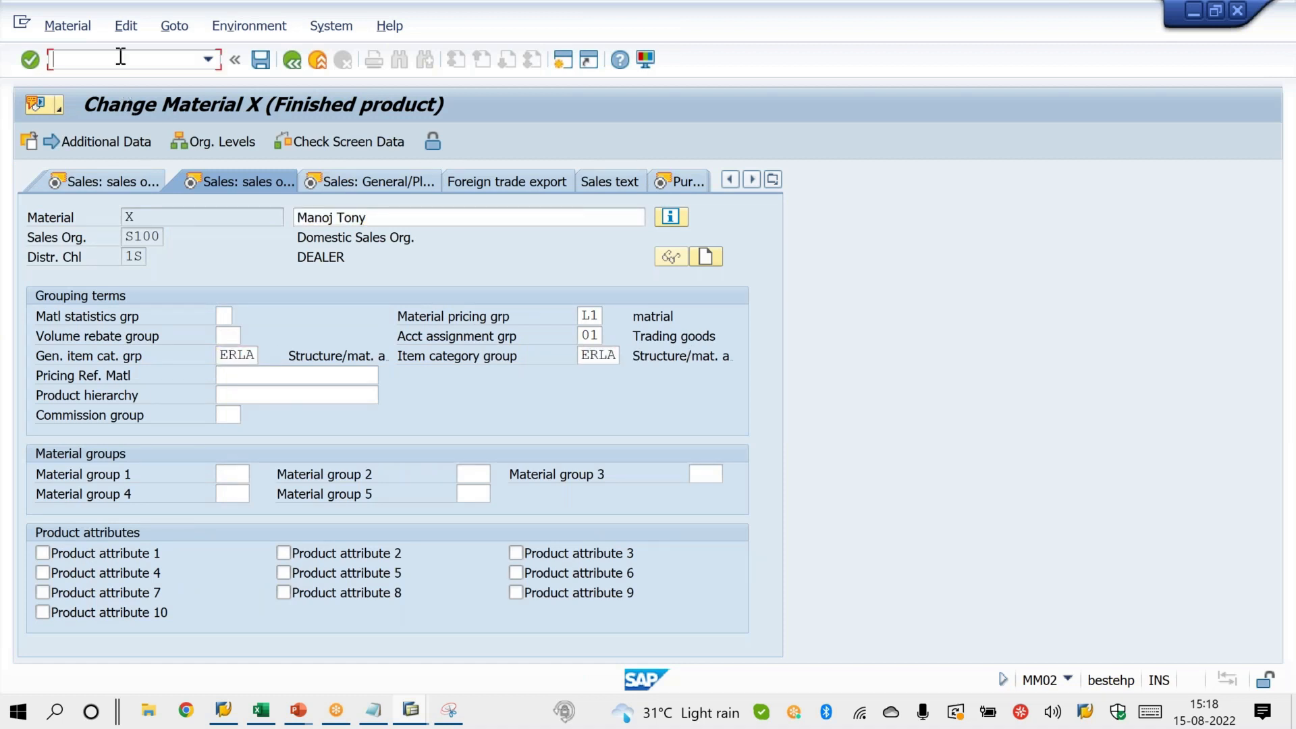
{"action": "key", "text": "Return"}
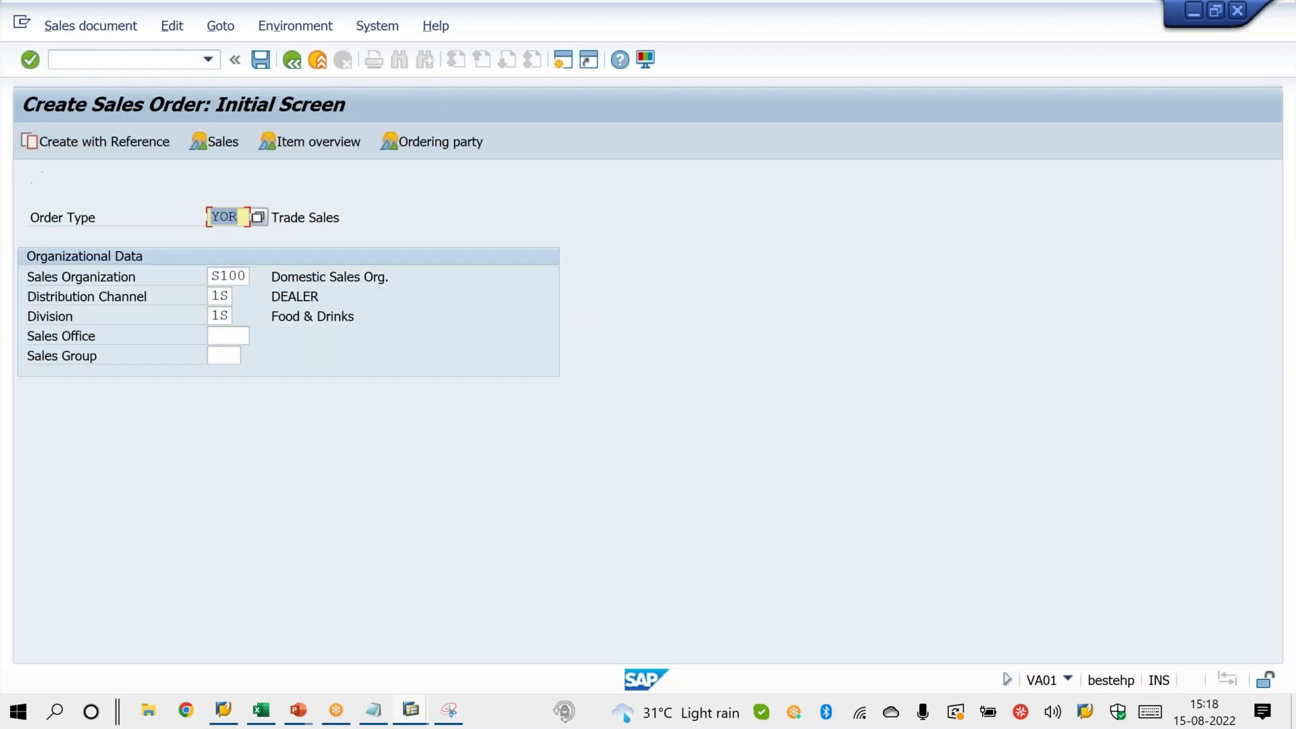
{"action": "key", "text": "Return"}
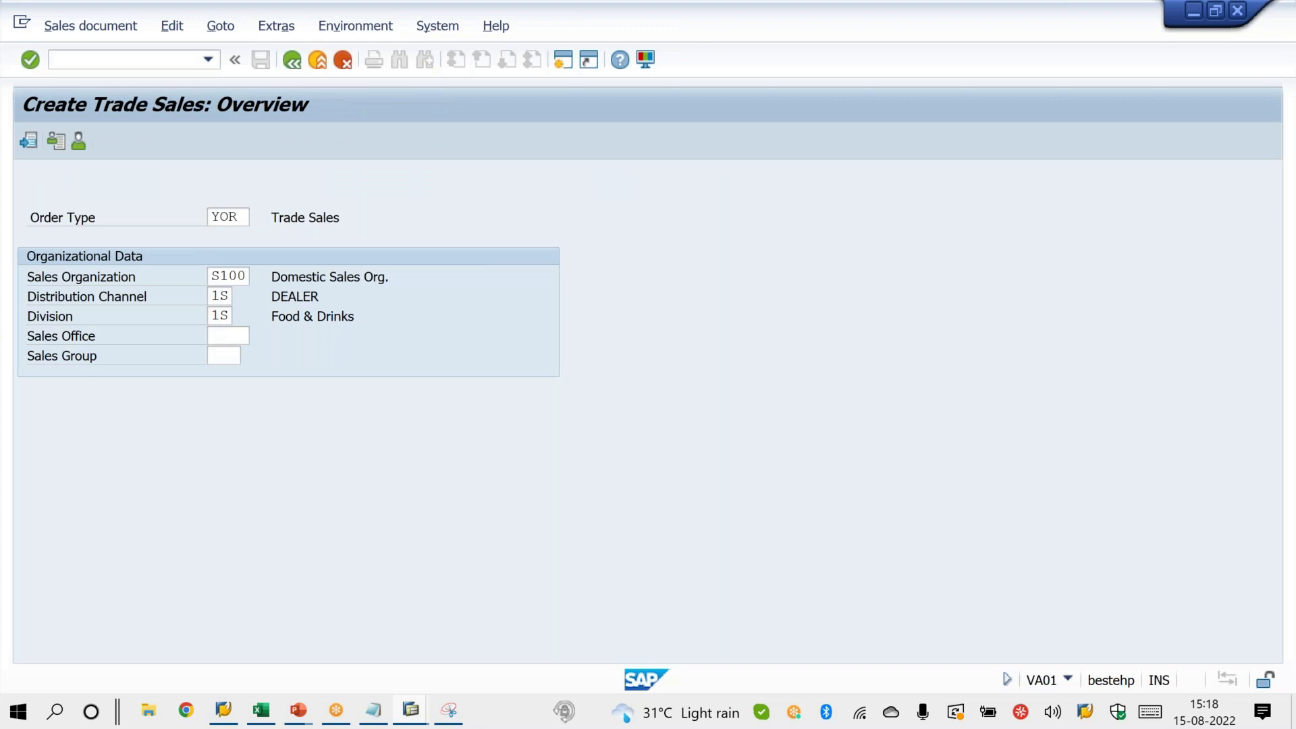
{"action": "key", "text": "Down"}
{"action": "key", "text": "Return"}
{"action": "key", "text": "Return"}
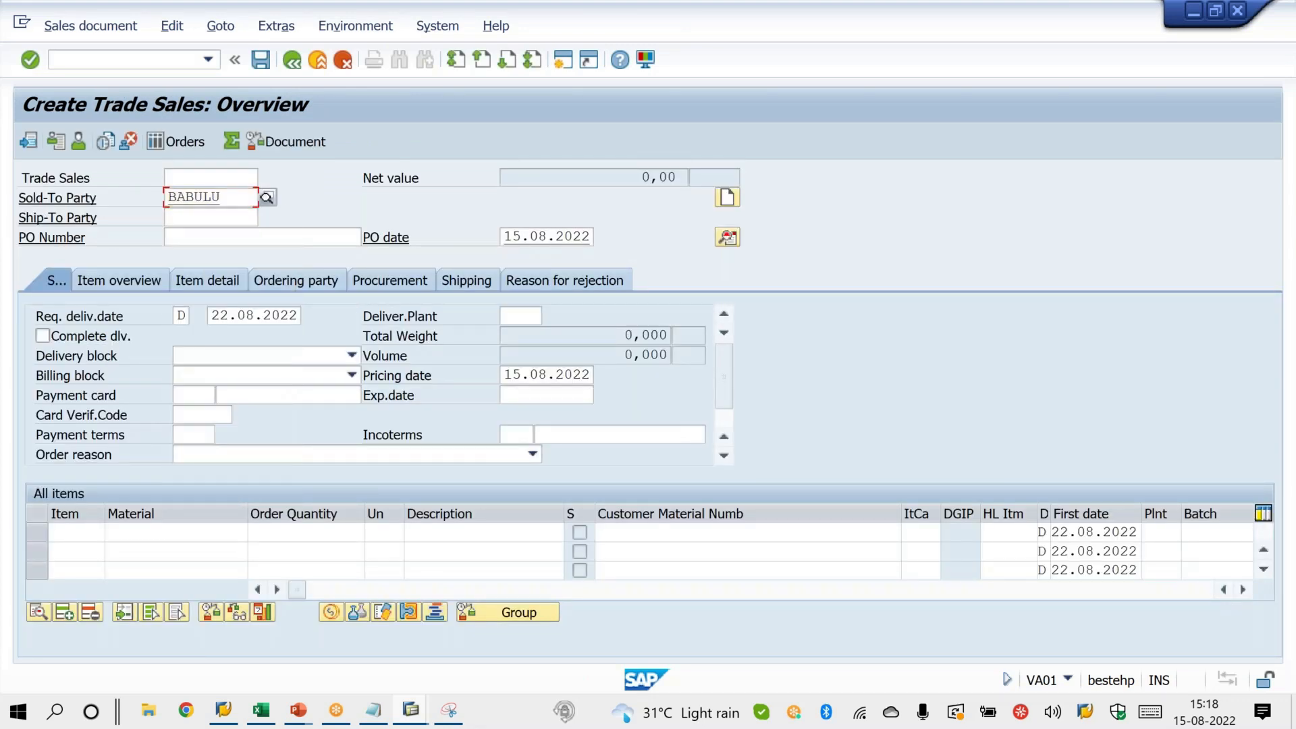
Add material X with order quantity 1 and show all its lines in the item overview.
{"action": "type", "text": "X"}
{"action": "key", "text": "Tab"}
{"action": "type", "text": "10"}
{"action": "key", "text": "Return"}
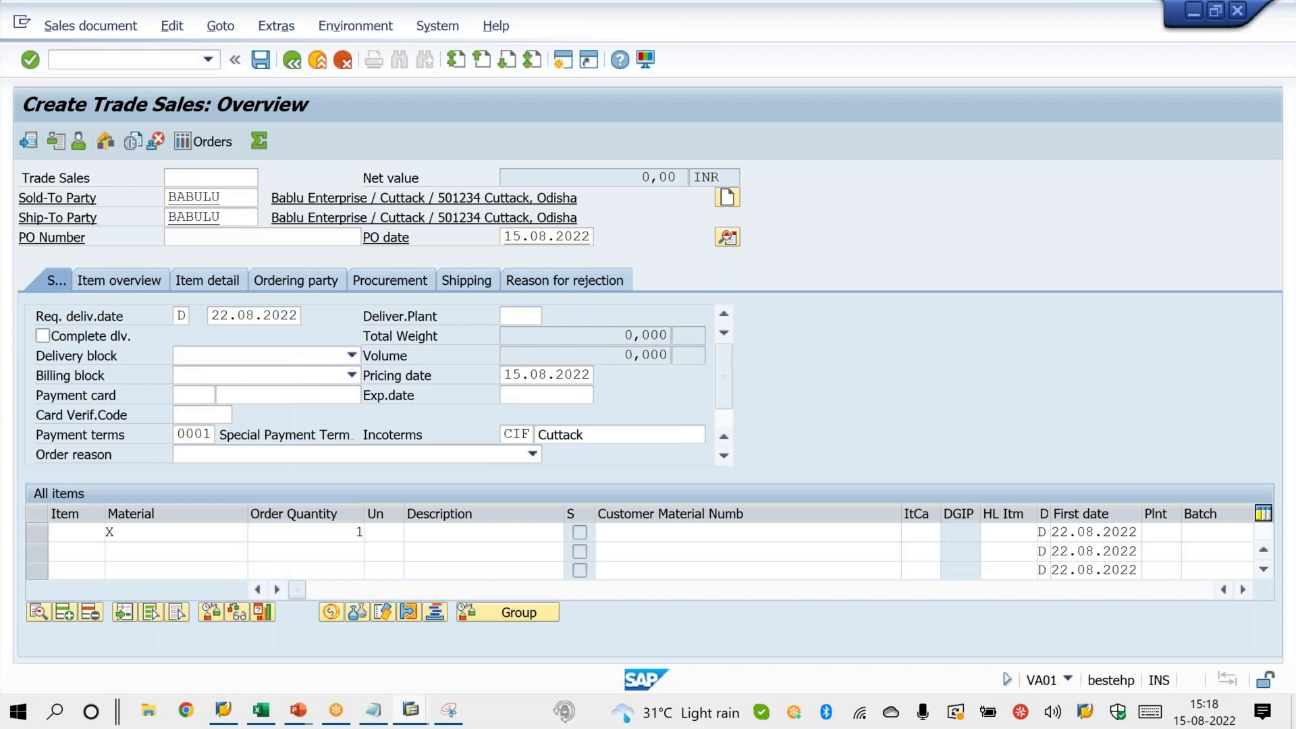
{"action": "left_click", "coordinate": [150, 284]}
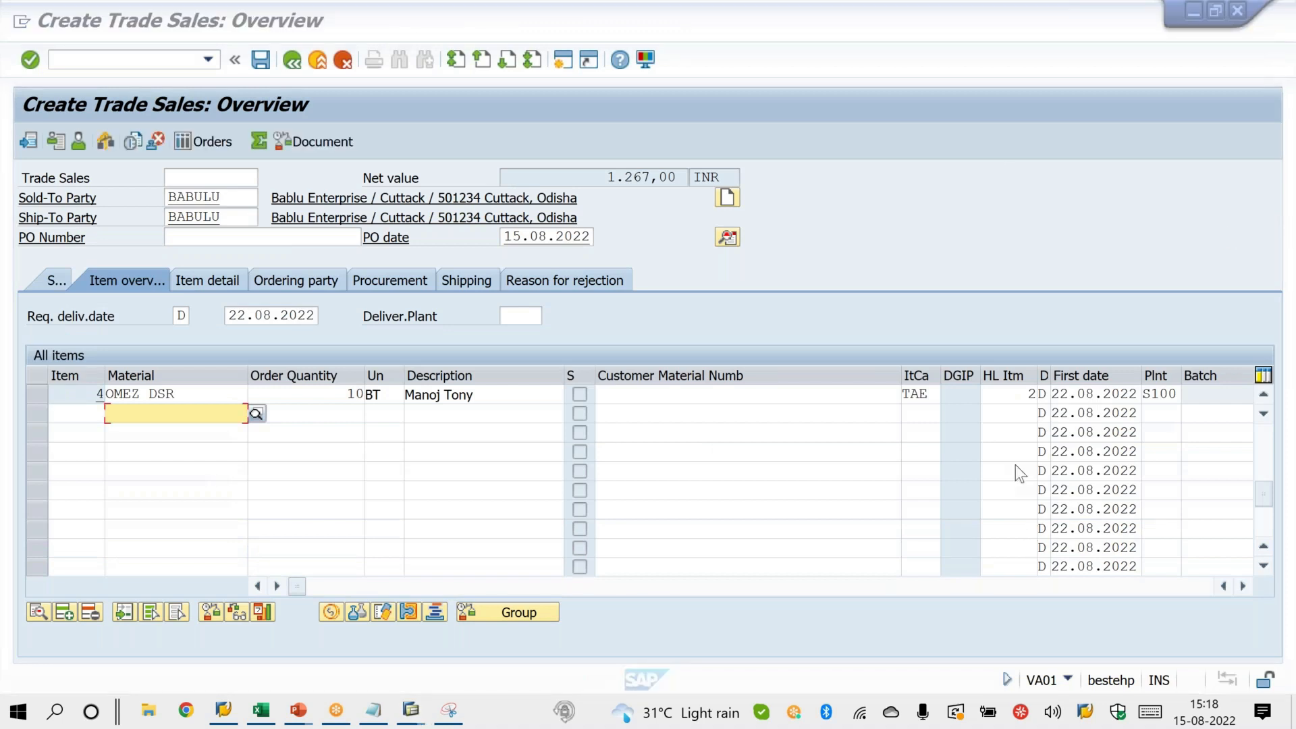
{"action": "left_click", "coordinate": [949, 94]}
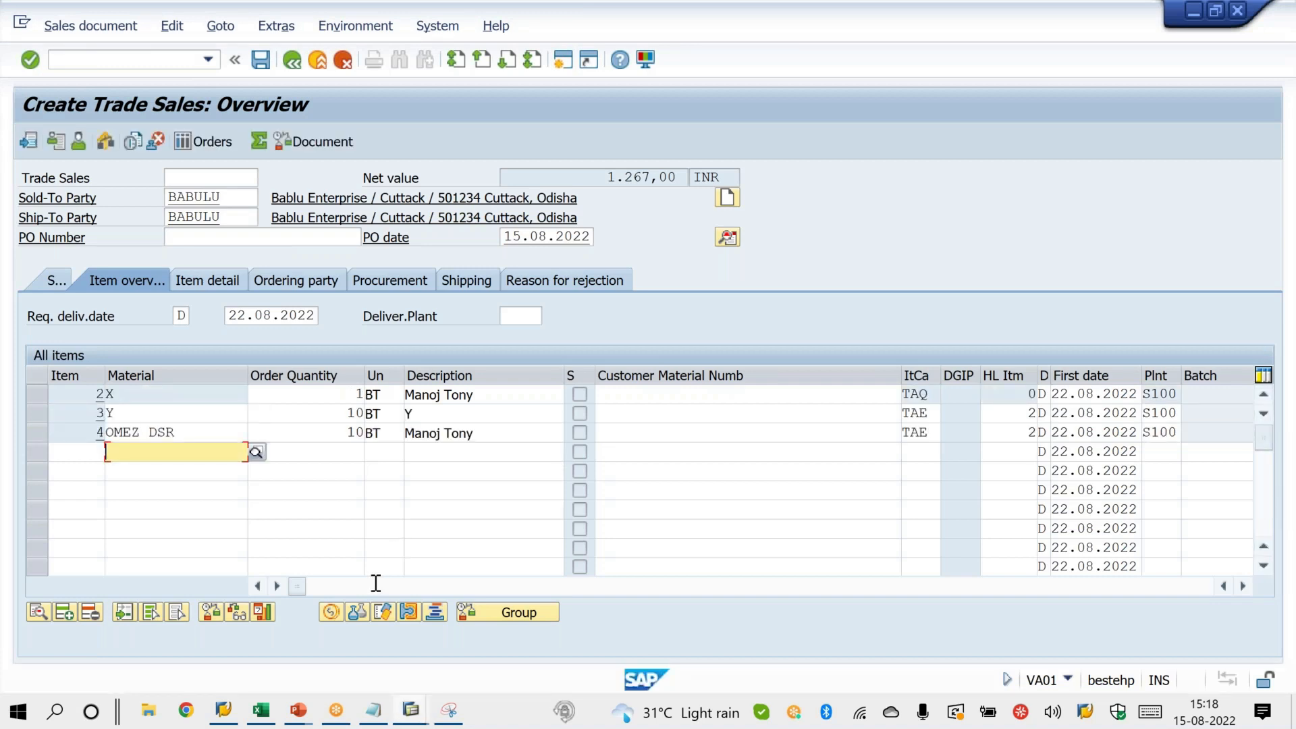
Switch to the VOV8 session and open the details of sales document type YOR.
{"action": "mouse_move", "coordinate": [228, 720]}
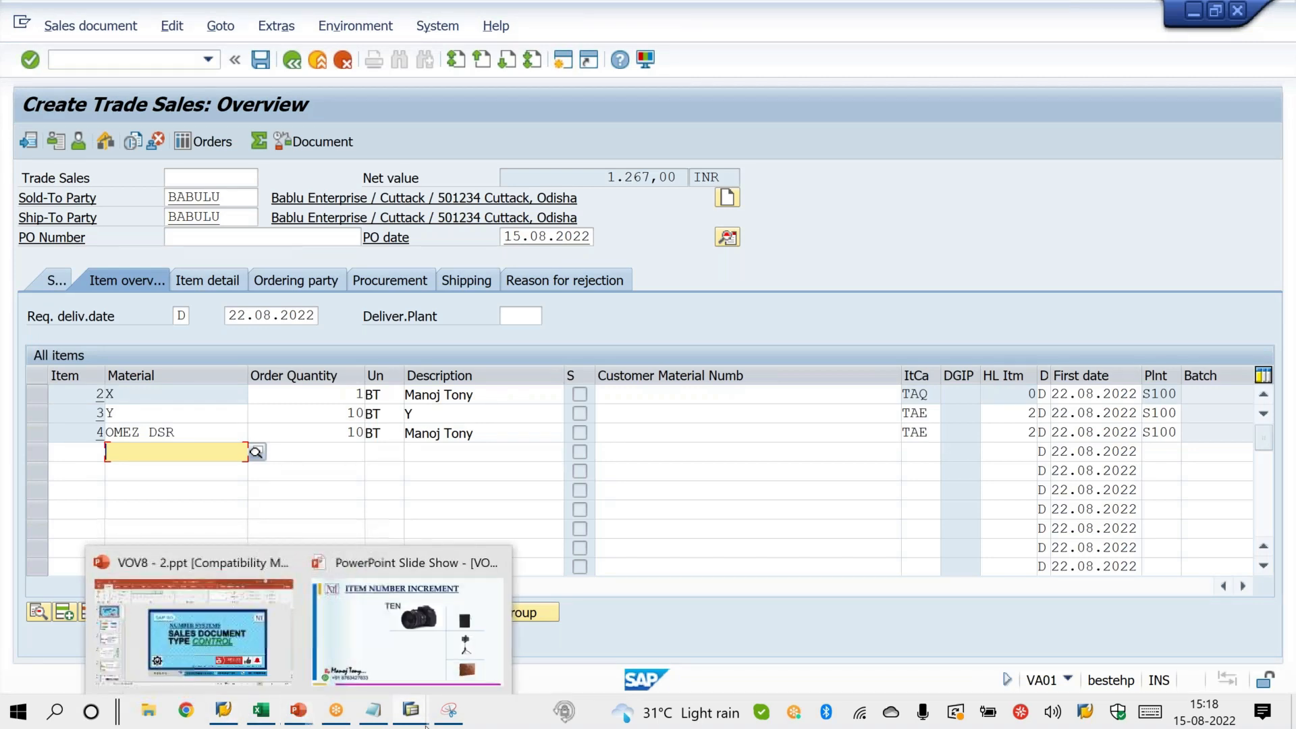
{"action": "mouse_move", "coordinate": [420, 720]}
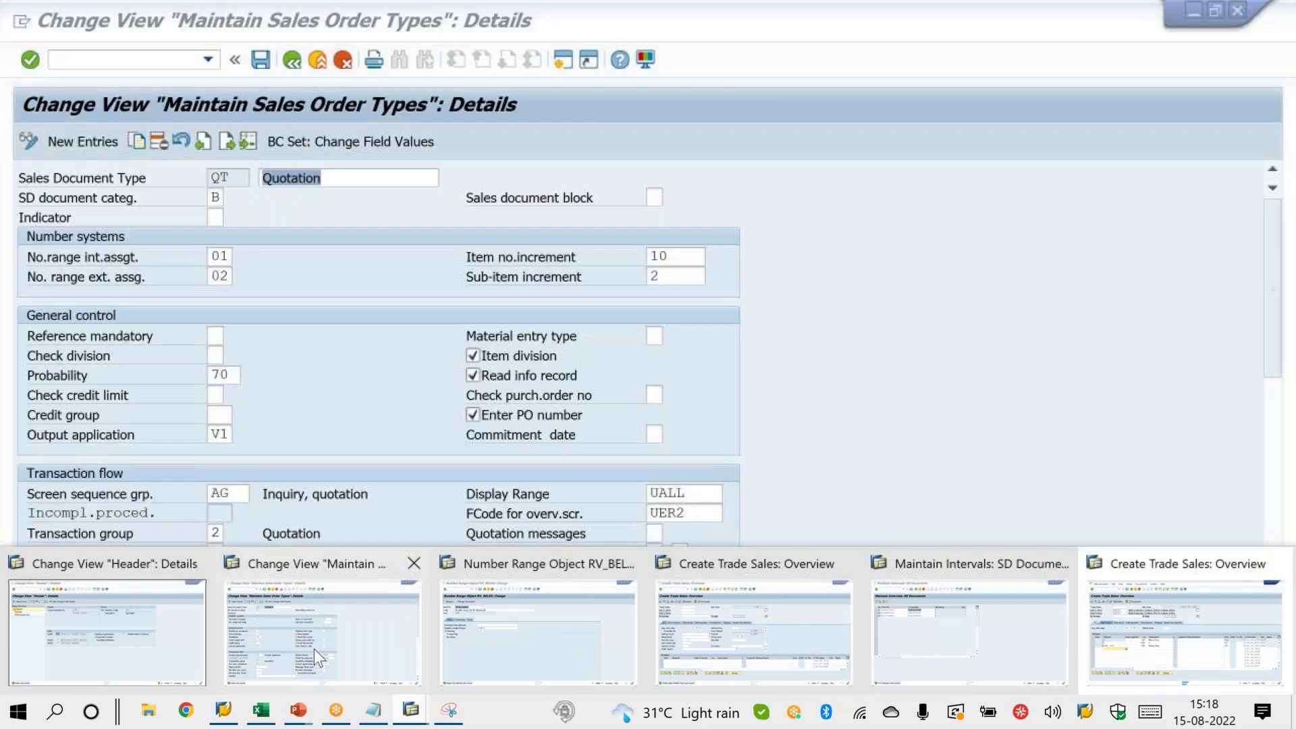
{"action": "left_click", "coordinate": [314, 649]}
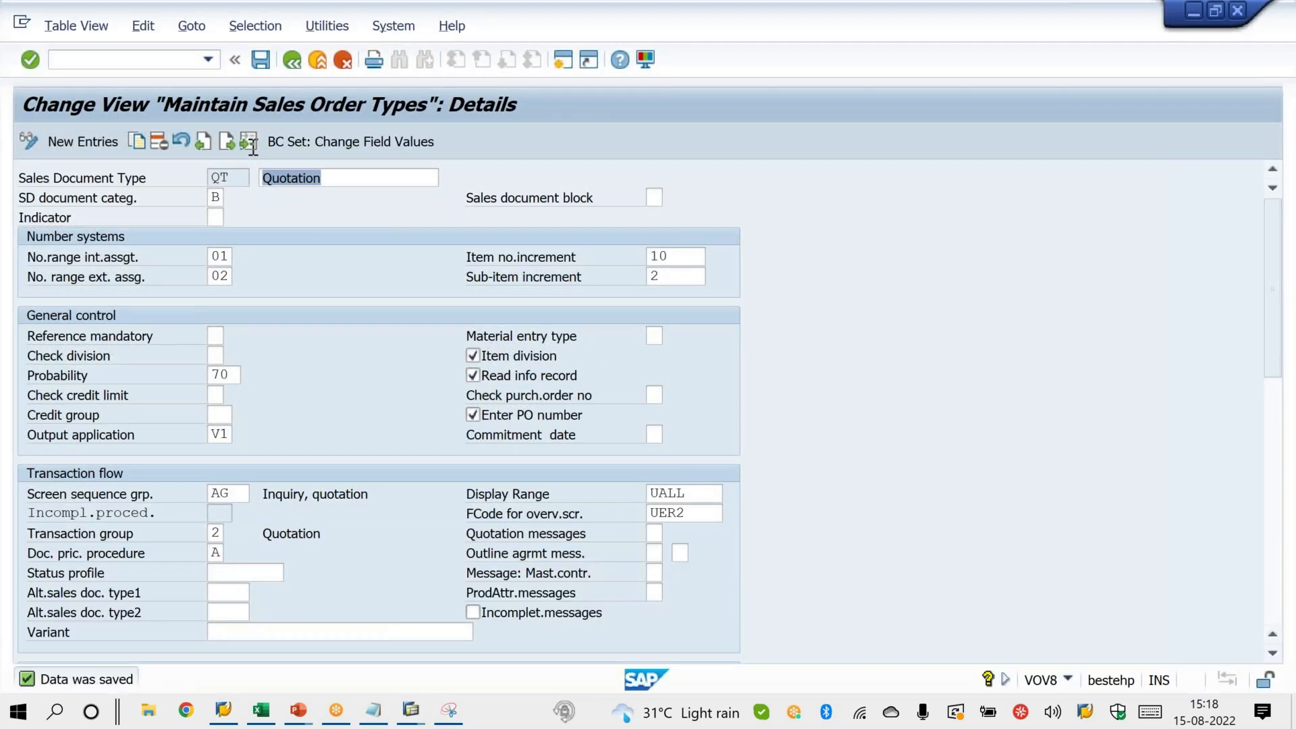
{"action": "left_click", "coordinate": [292, 60]}
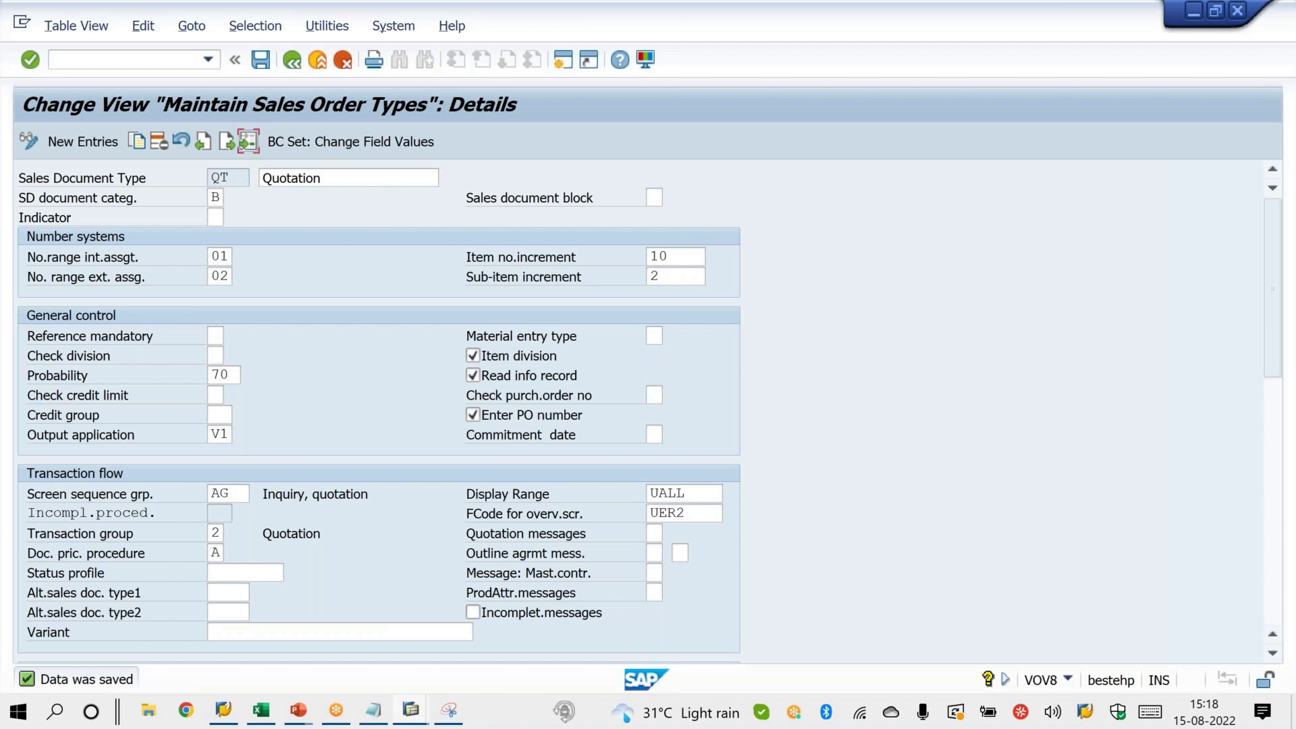
{"action": "type", "text": "Y"}
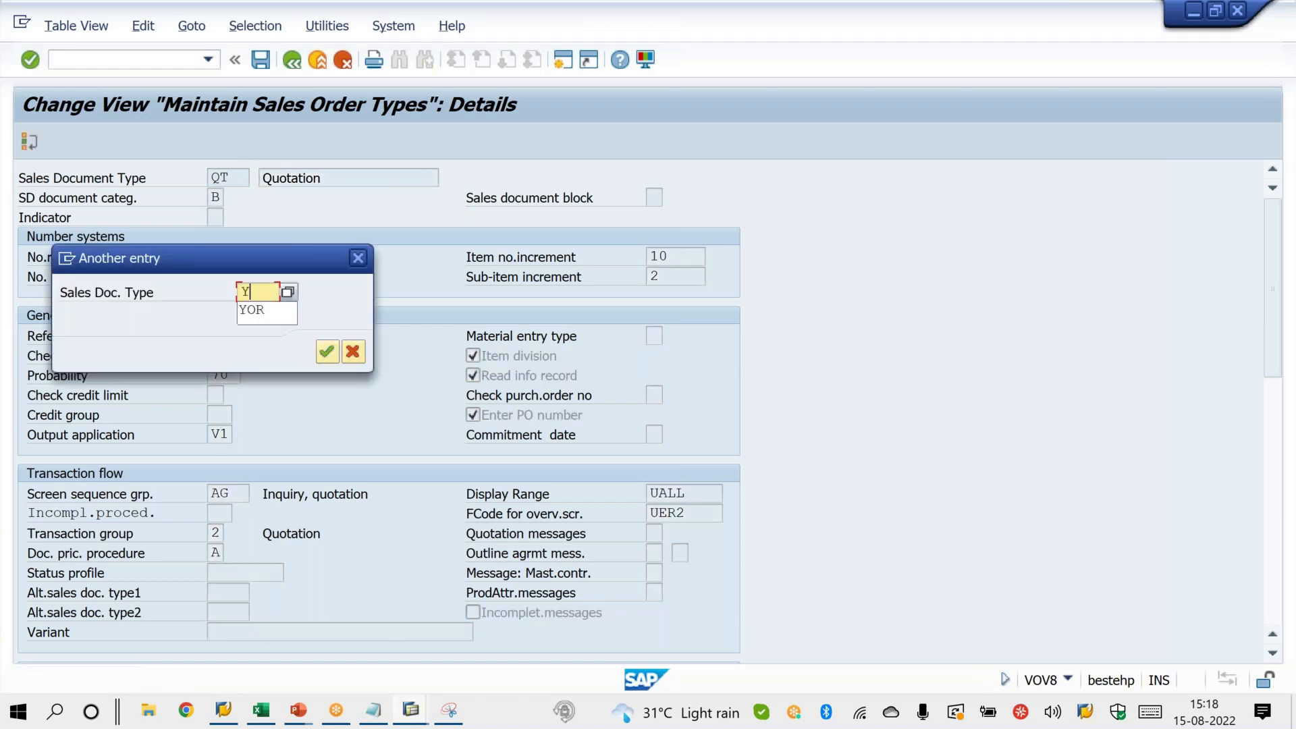
{"action": "type", "text": "OR"}
{"action": "key", "text": "Return"}
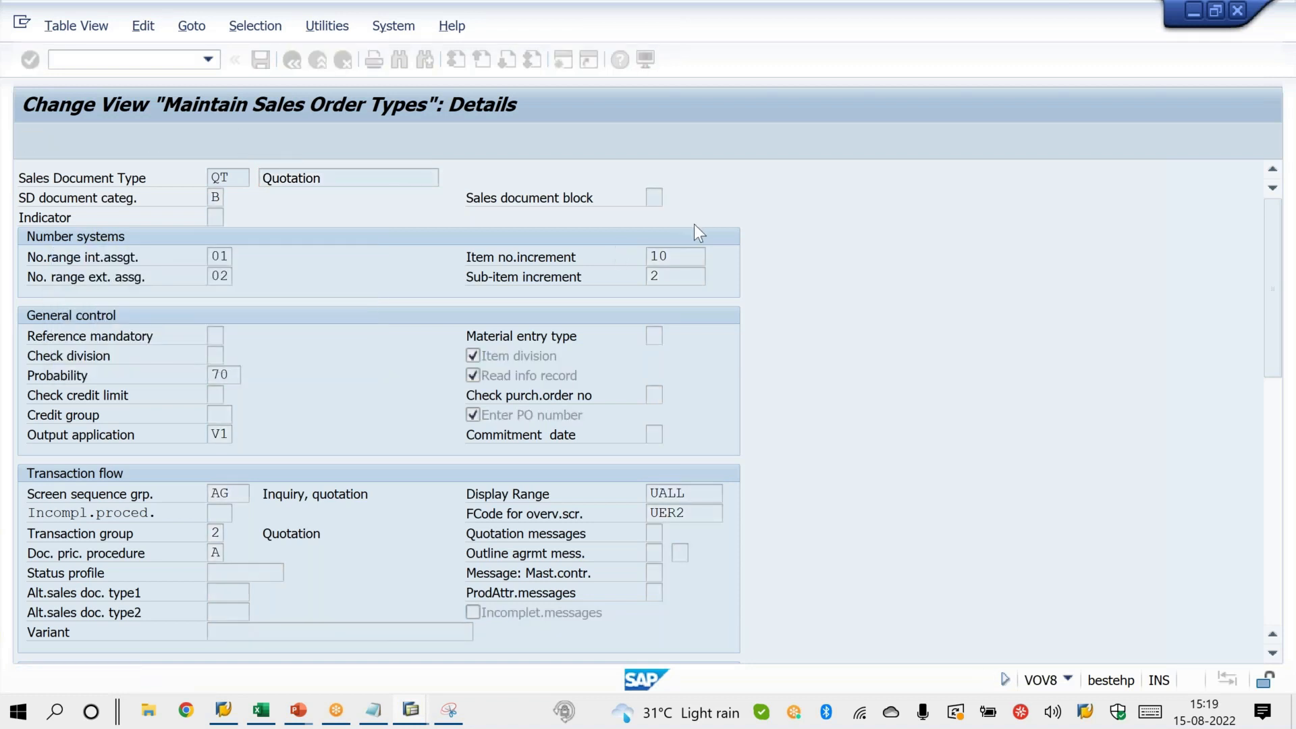
Set the item number increment of YOR to 10 and the sub-item increment to 2, and save.
{"action": "double_click", "coordinate": [688, 256]}
{"action": "type", "text": "10"}
{"action": "key", "text": "Tab"}
{"action": "key", "text": "Tab"}
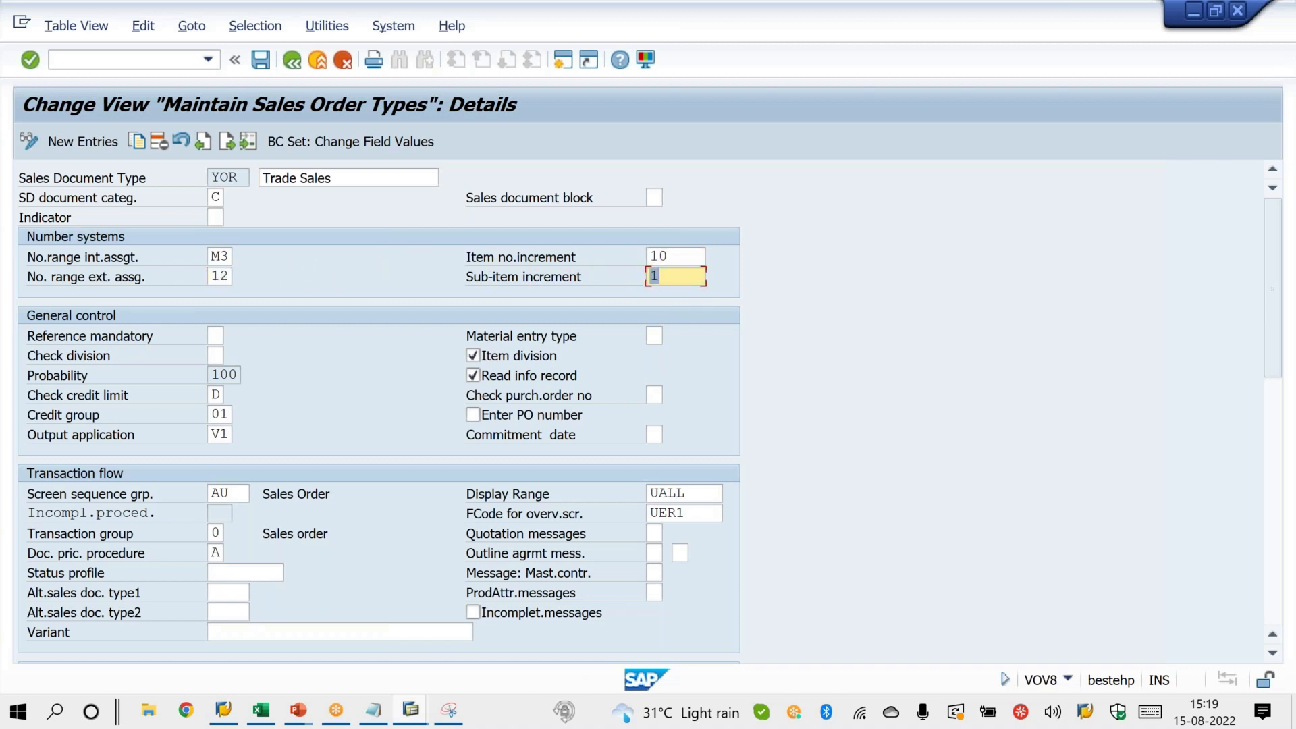
{"action": "type", "text": "2"}
{"action": "key", "text": "Return"}
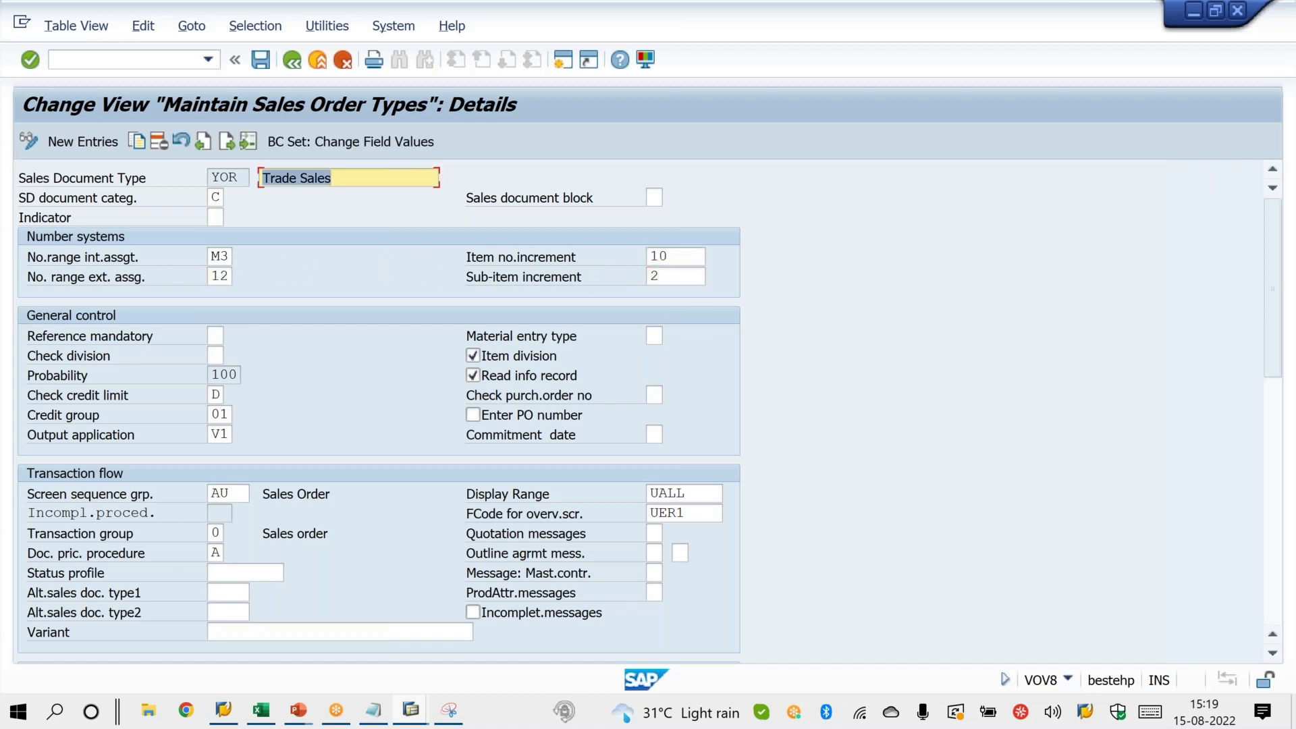
{"action": "key", "text": "ctrl+s"}
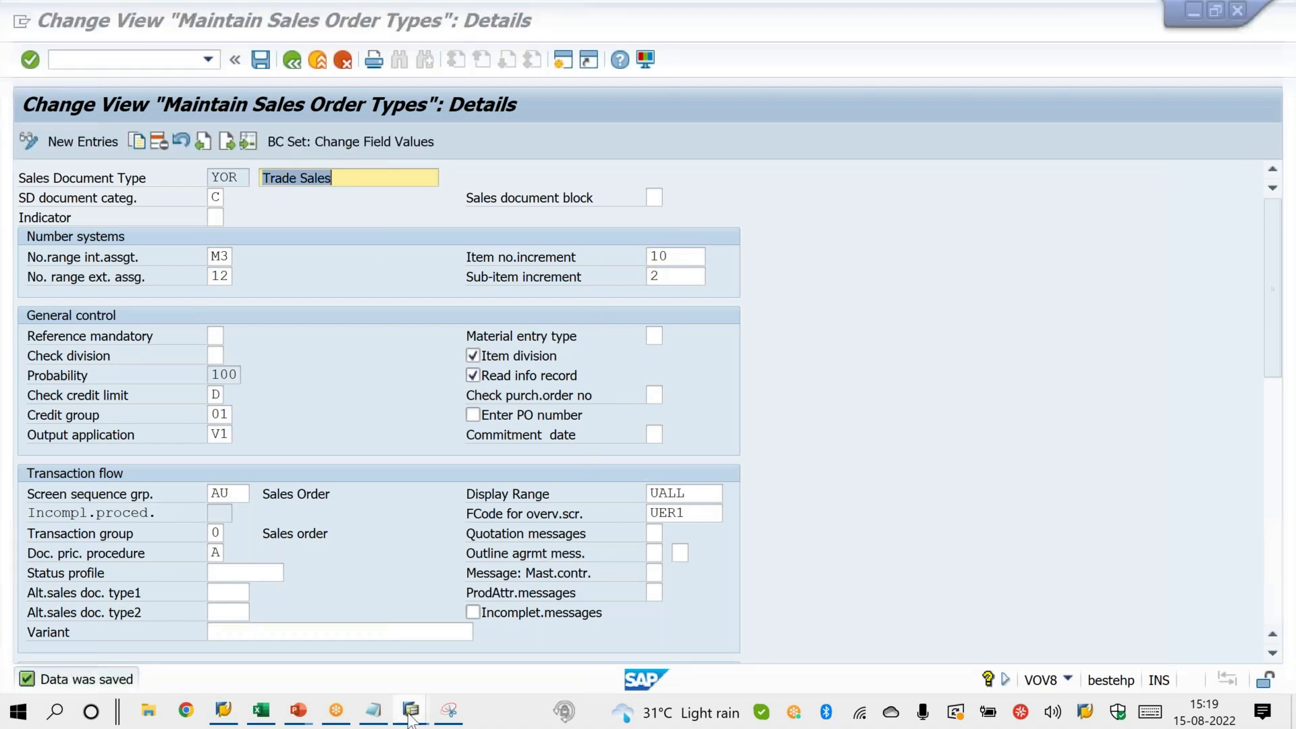
Return to the open sales order and select lines X, Y and OMEZ DSR to examine their item numbers.
{"action": "mouse_move", "coordinate": [410, 716]}
{"action": "left_click", "coordinate": [1188, 628]}
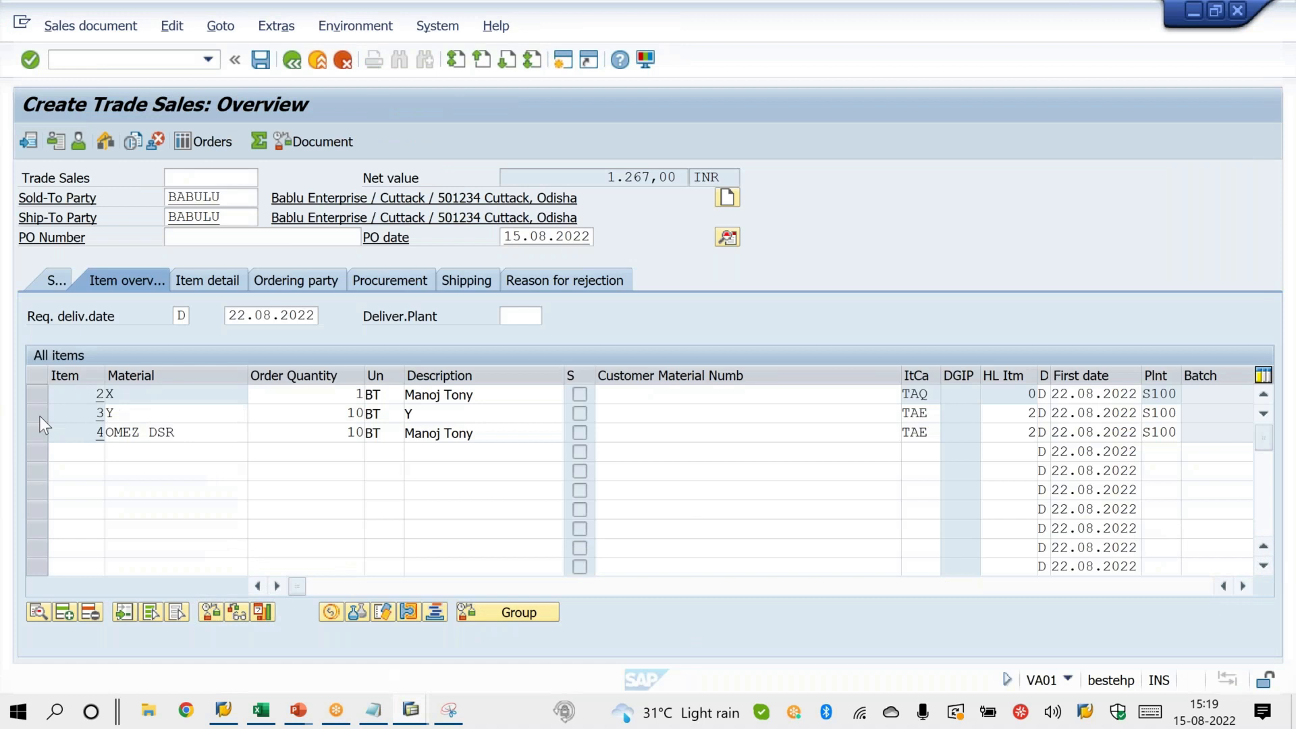
{"action": "left_click", "coordinate": [32, 395]}
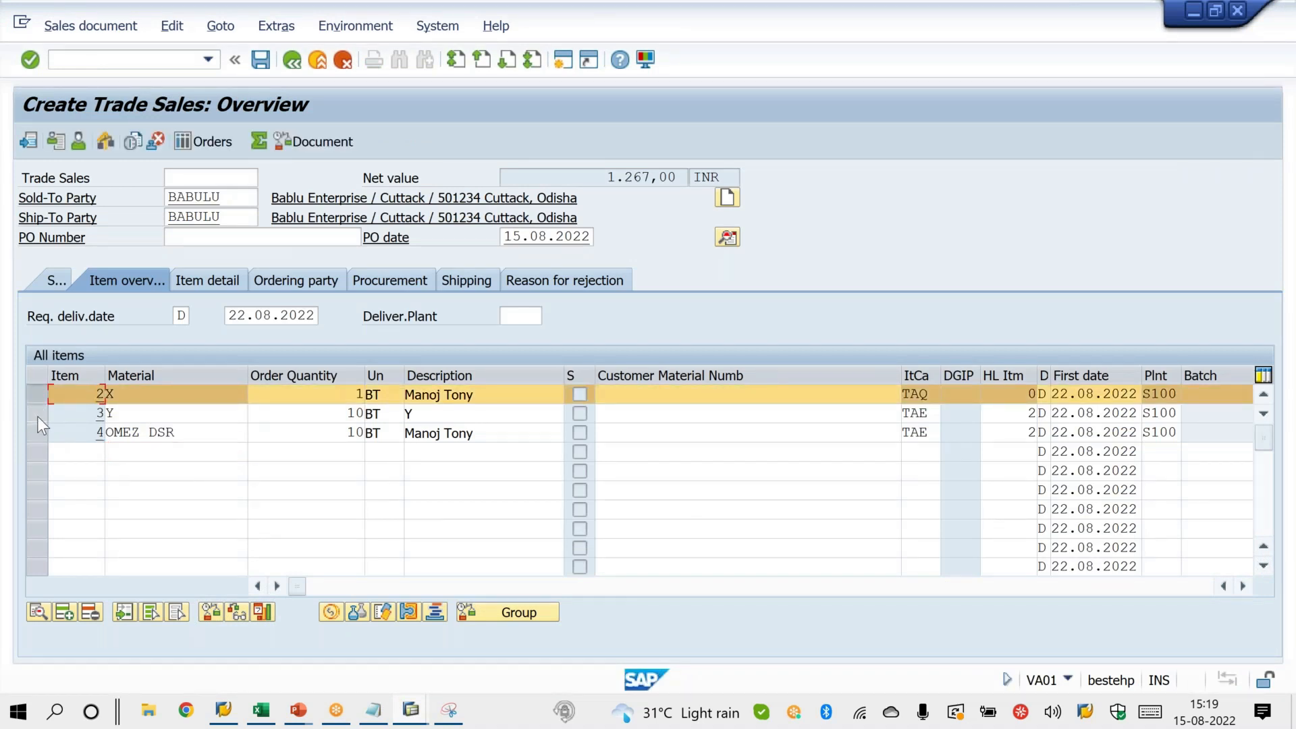
{"action": "left_click", "coordinate": [38, 416]}
{"action": "left_click", "coordinate": [37, 433]}
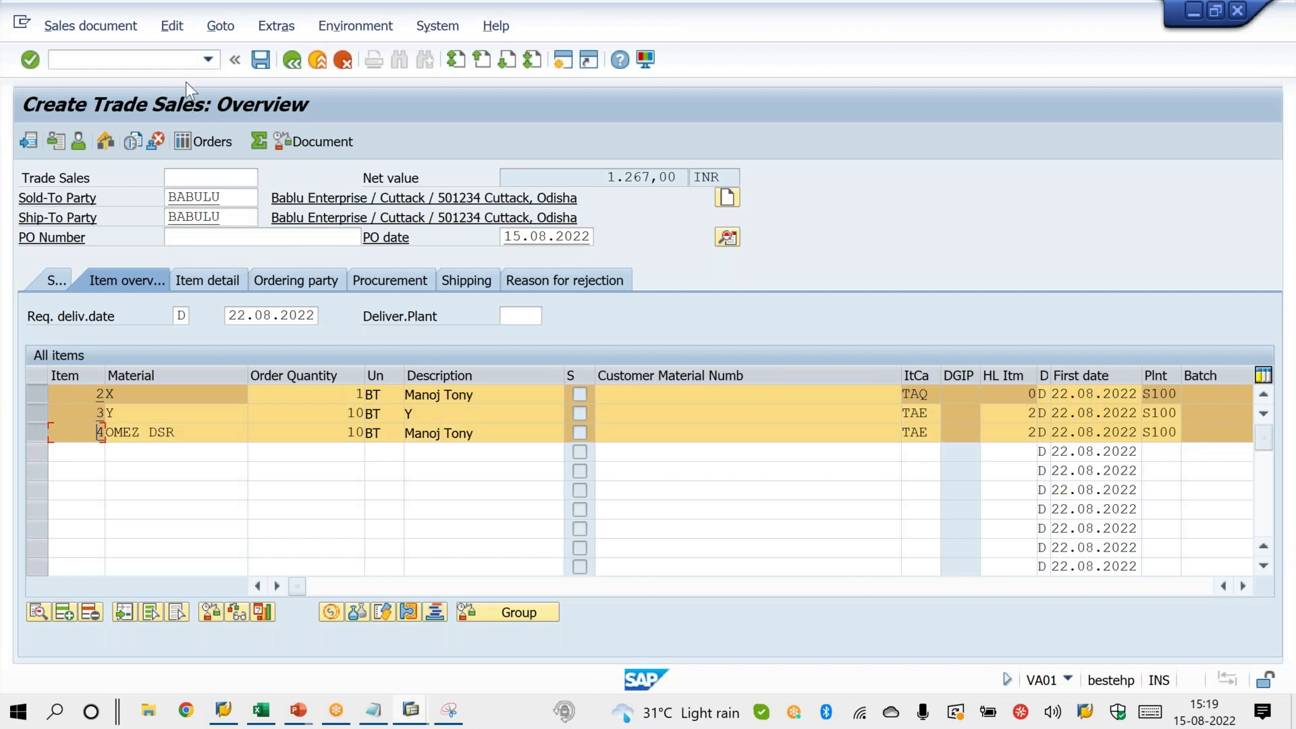
Restart VA01 with a fresh YOR order and enter Bablu Enterprise as the sold-to party.
{"action": "type", "text": "/NVA01"}
{"action": "key", "text": "Return"}
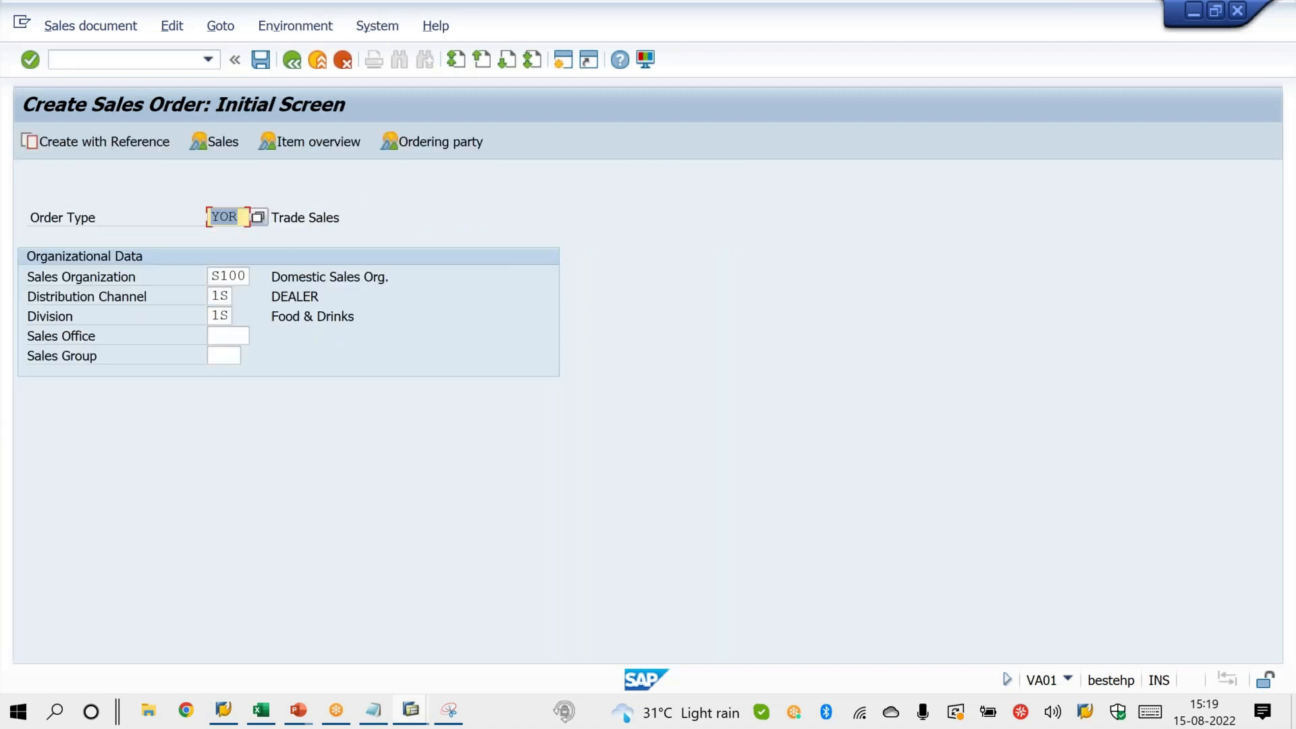
{"action": "key", "text": "Return"}
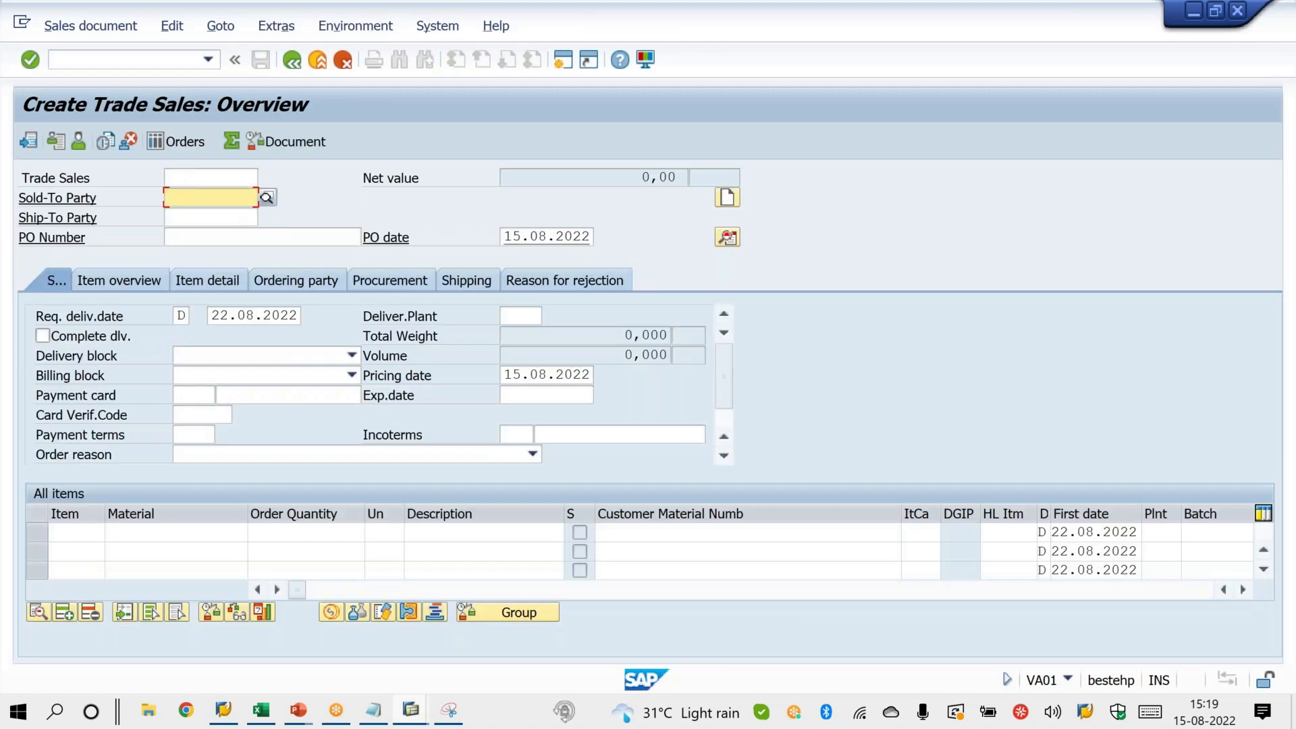
{"action": "key", "text": "Return"}
{"action": "key", "text": "Return"}
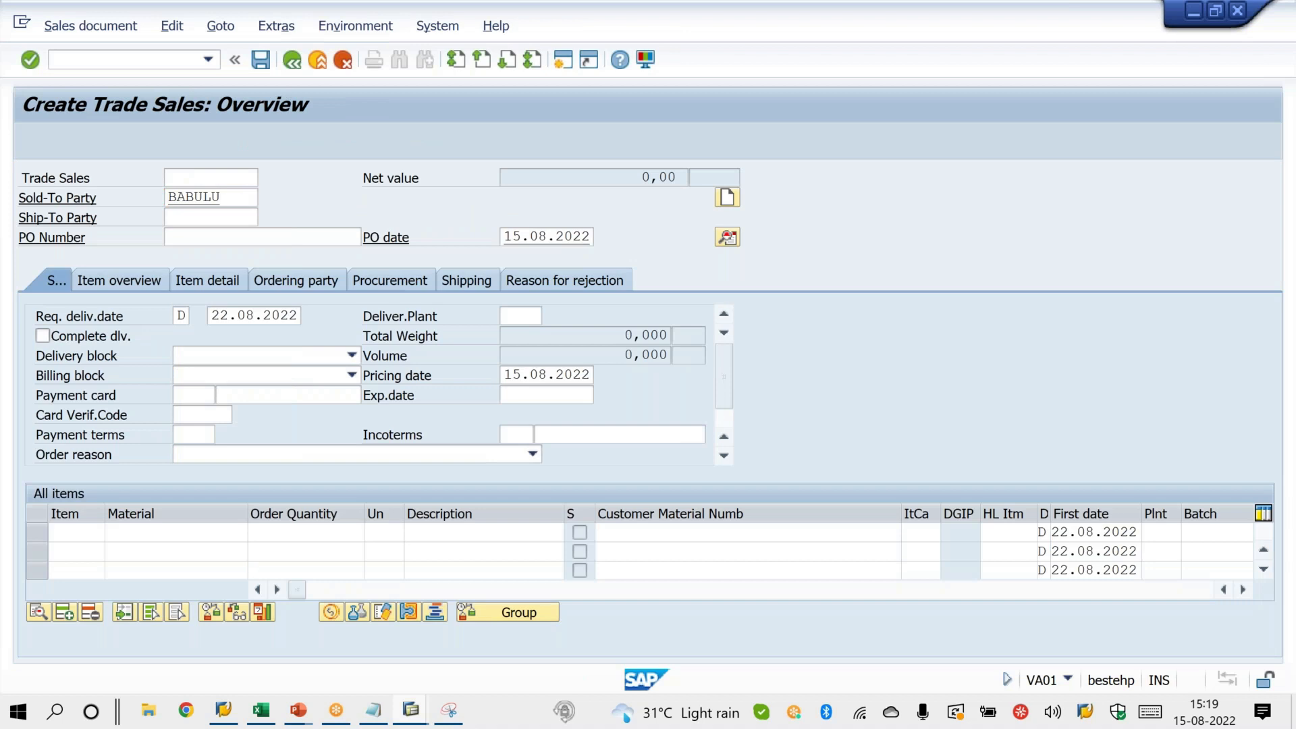
Enter material X with order quantity 1 in the new order so its BOM components are determined.
{"action": "type", "text": "X"}
{"action": "key", "text": "Tab"}
{"action": "type", "text": "1"}
{"action": "key", "text": "Return"}
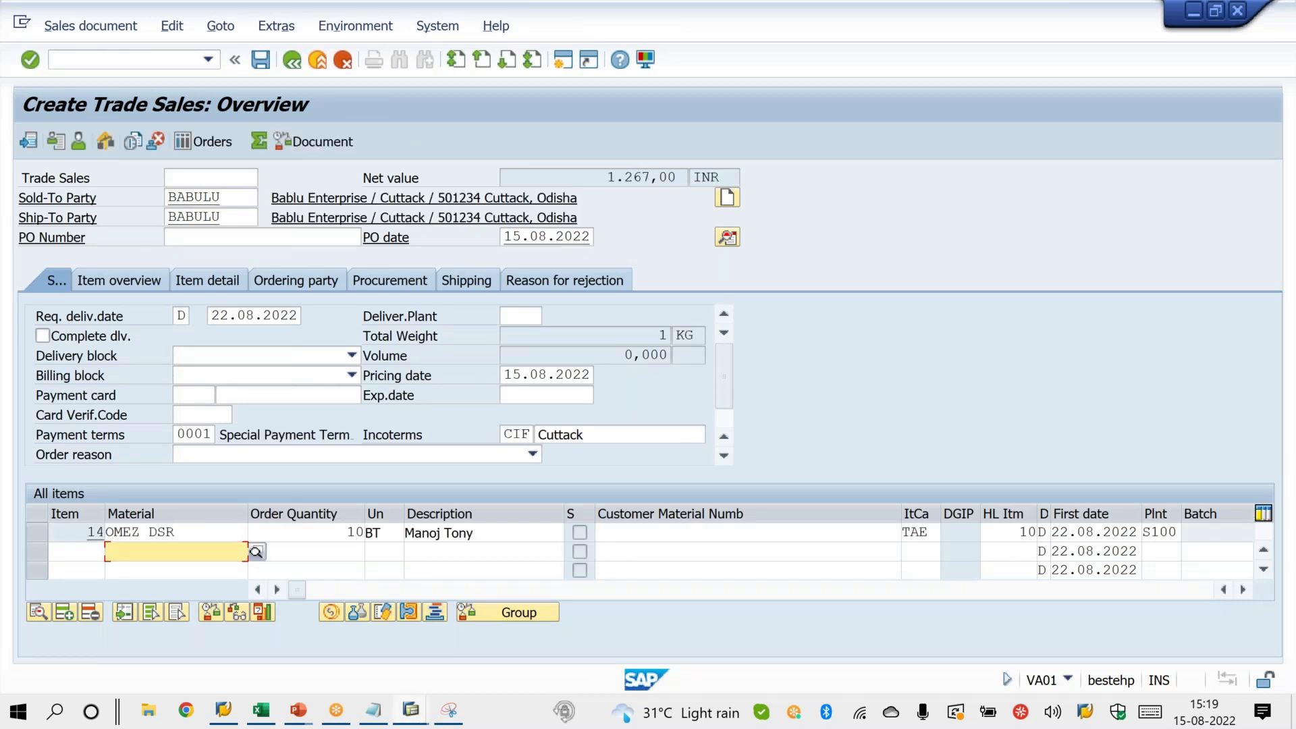
Select lines X, Y and OMEZ DSR in the item overview to check their numbering, and view the Item Number Increment slide.
{"action": "left_click", "coordinate": [112, 286]}
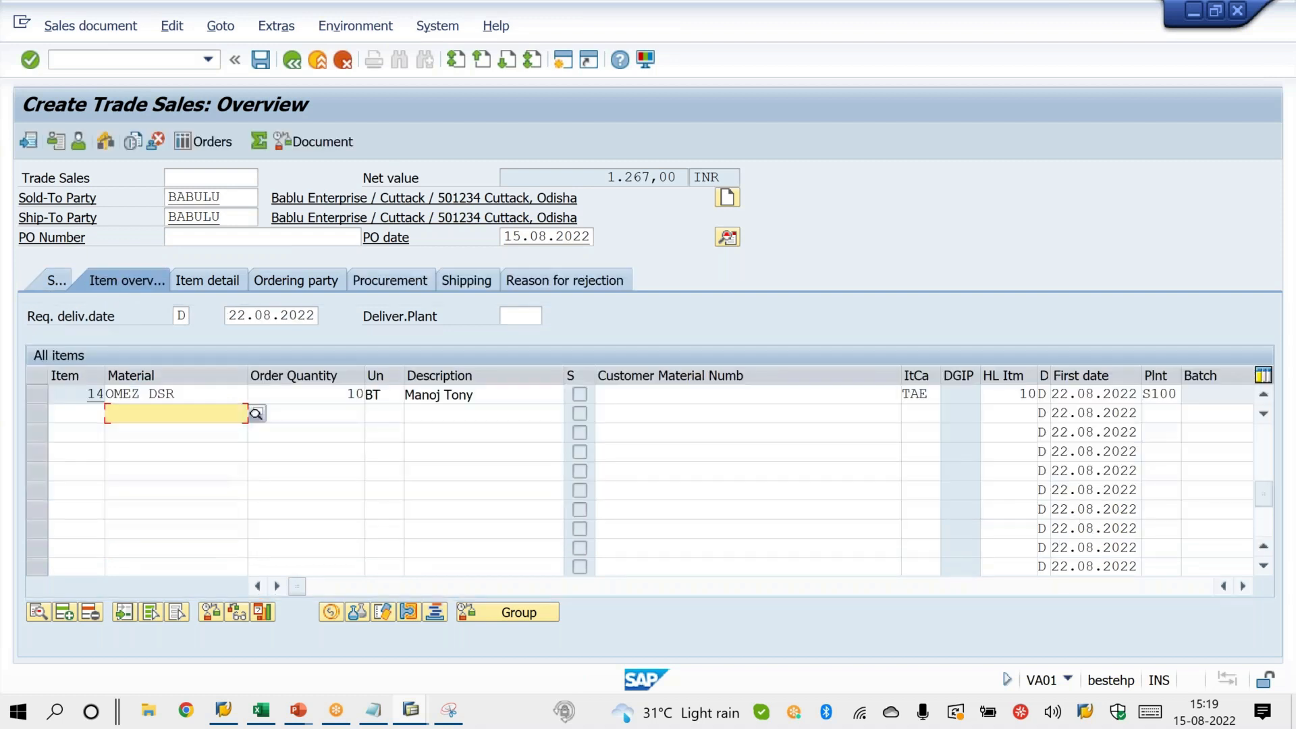
{"action": "left_click_drag", "start_coordinate": [1265, 495], "coordinate": [1262, 405]}
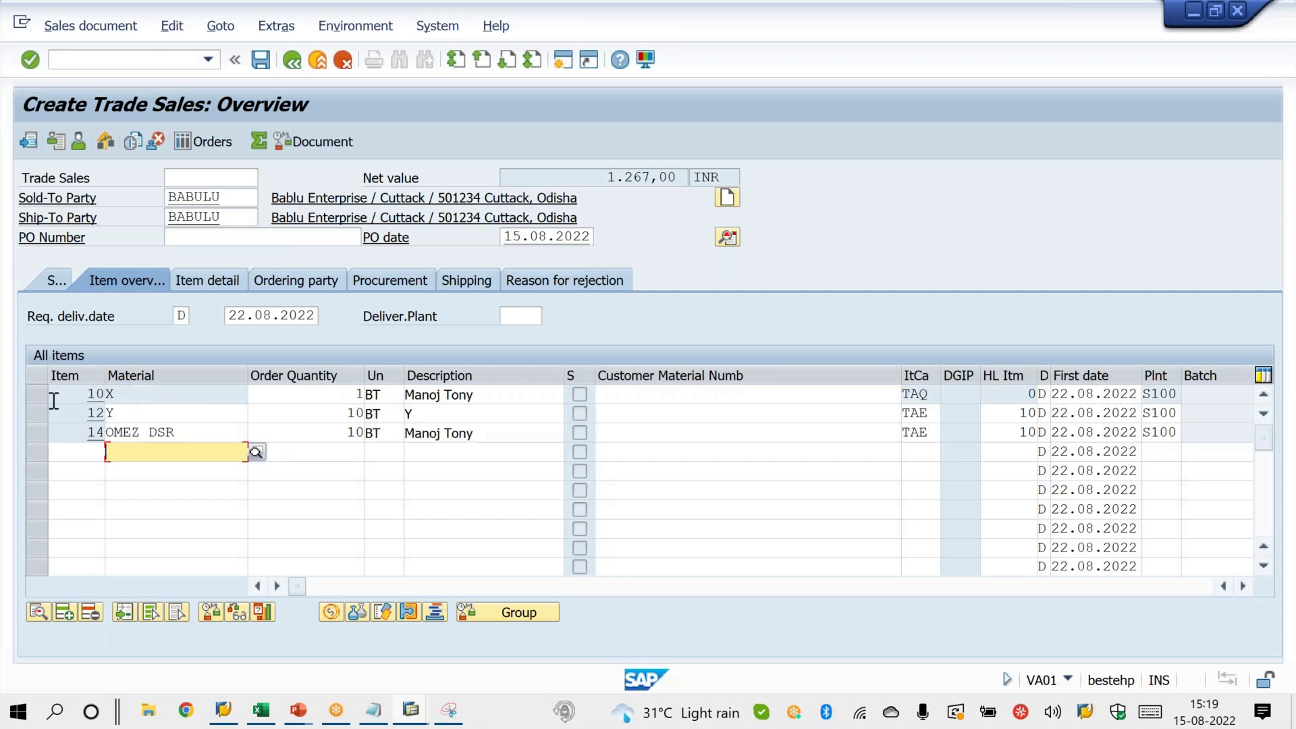
{"action": "left_click", "coordinate": [42, 392]}
{"action": "left_click", "coordinate": [39, 413]}
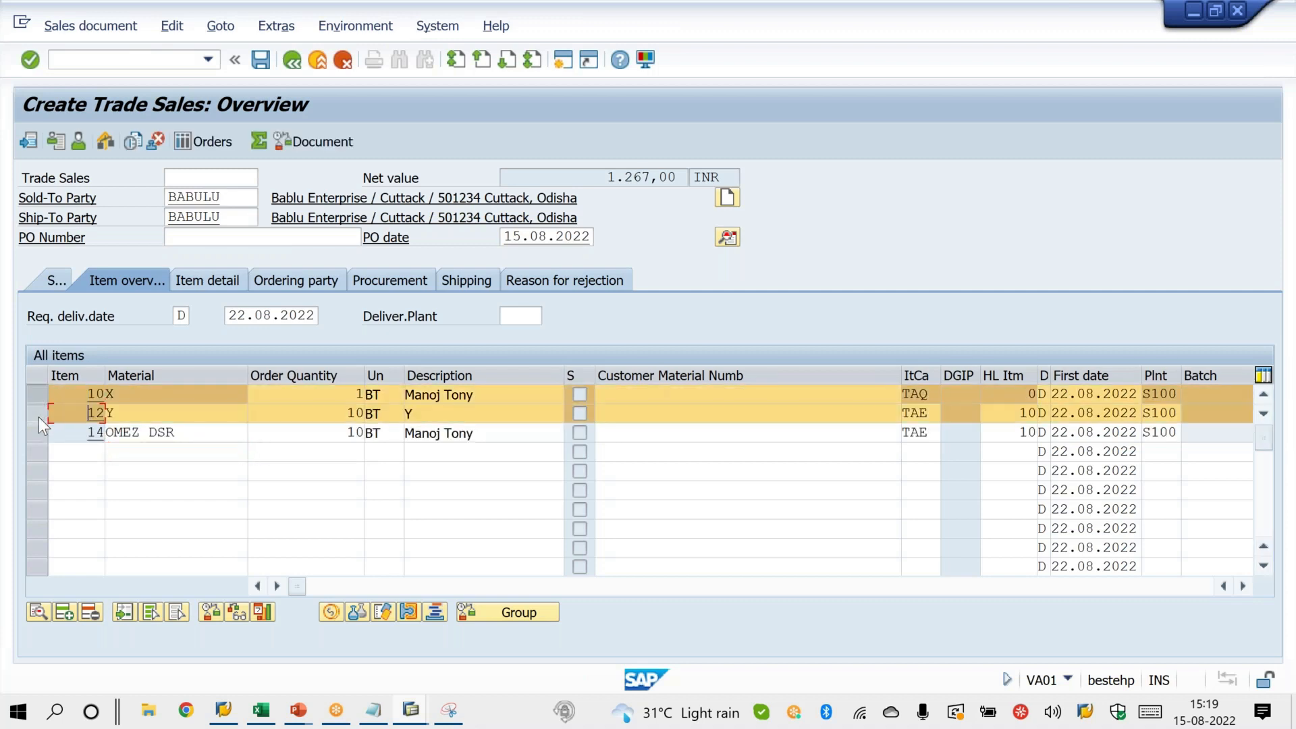
{"action": "left_click", "coordinate": [38, 434]}
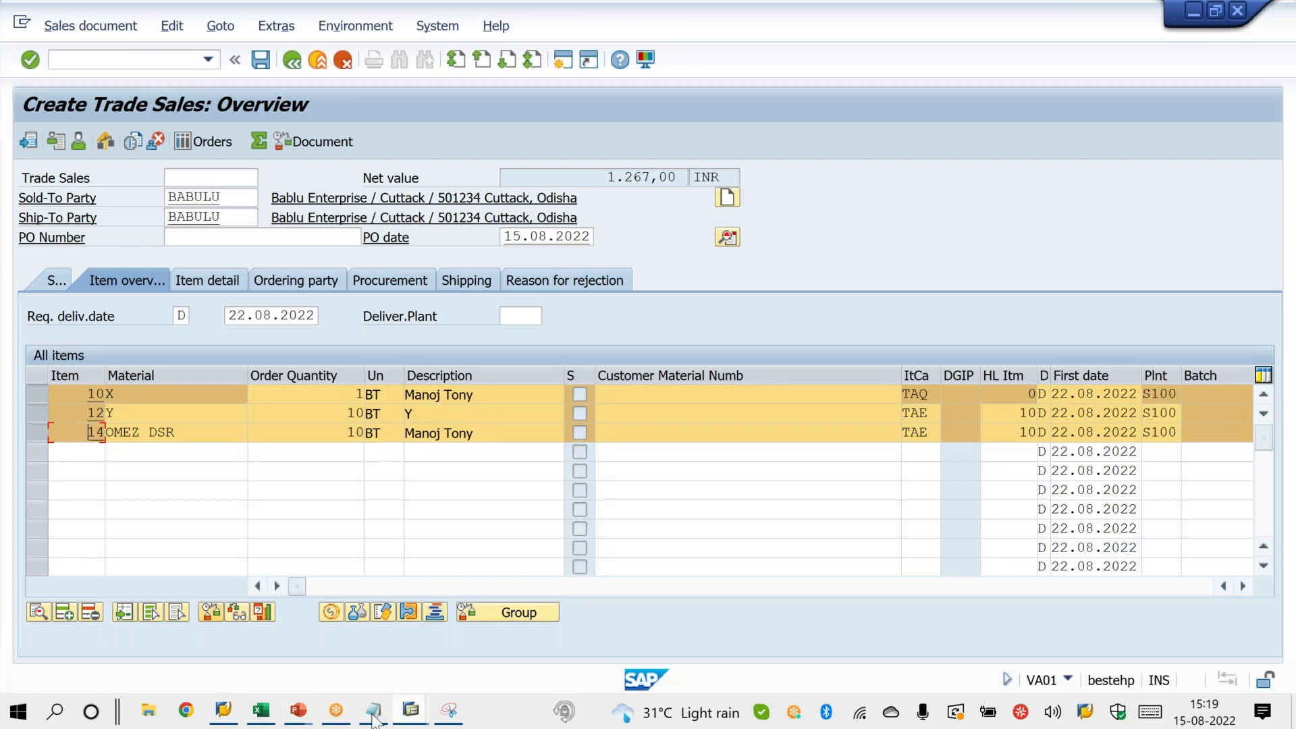
{"action": "left_click", "coordinate": [395, 650]}
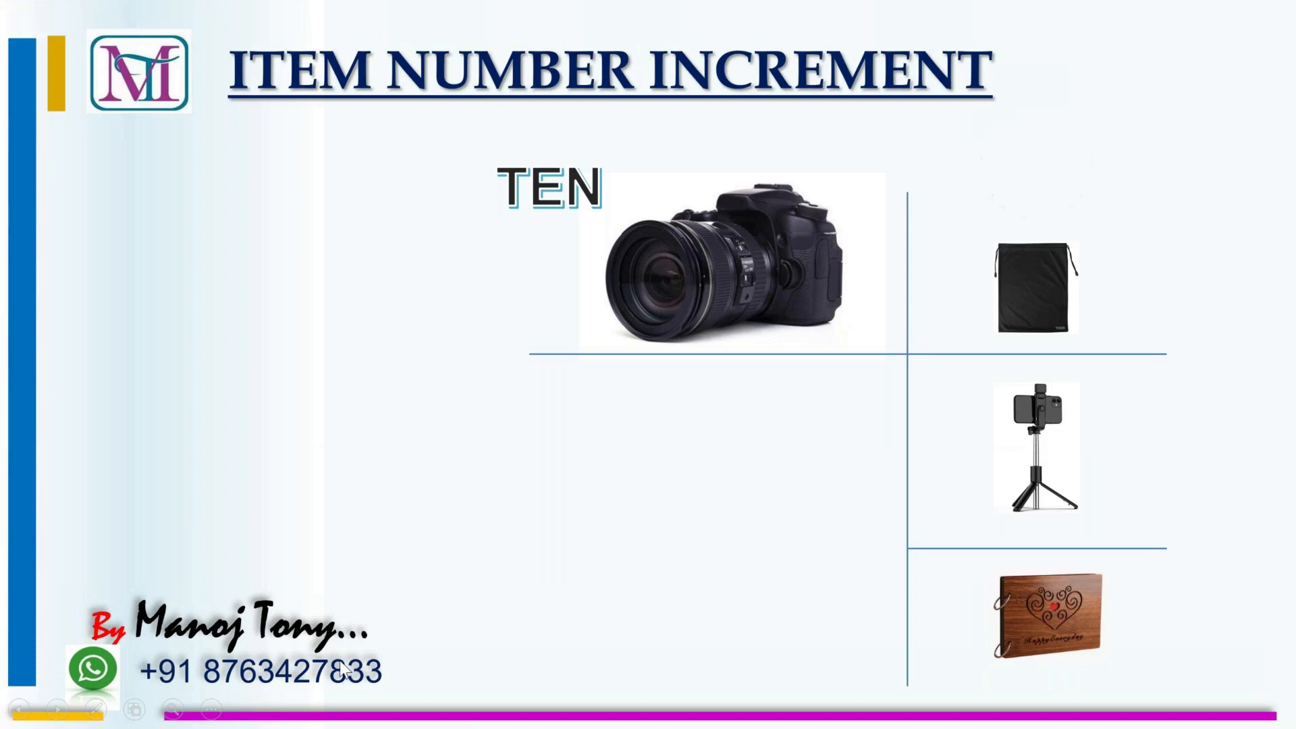
{"action": "key", "text": "alt+Tab"}
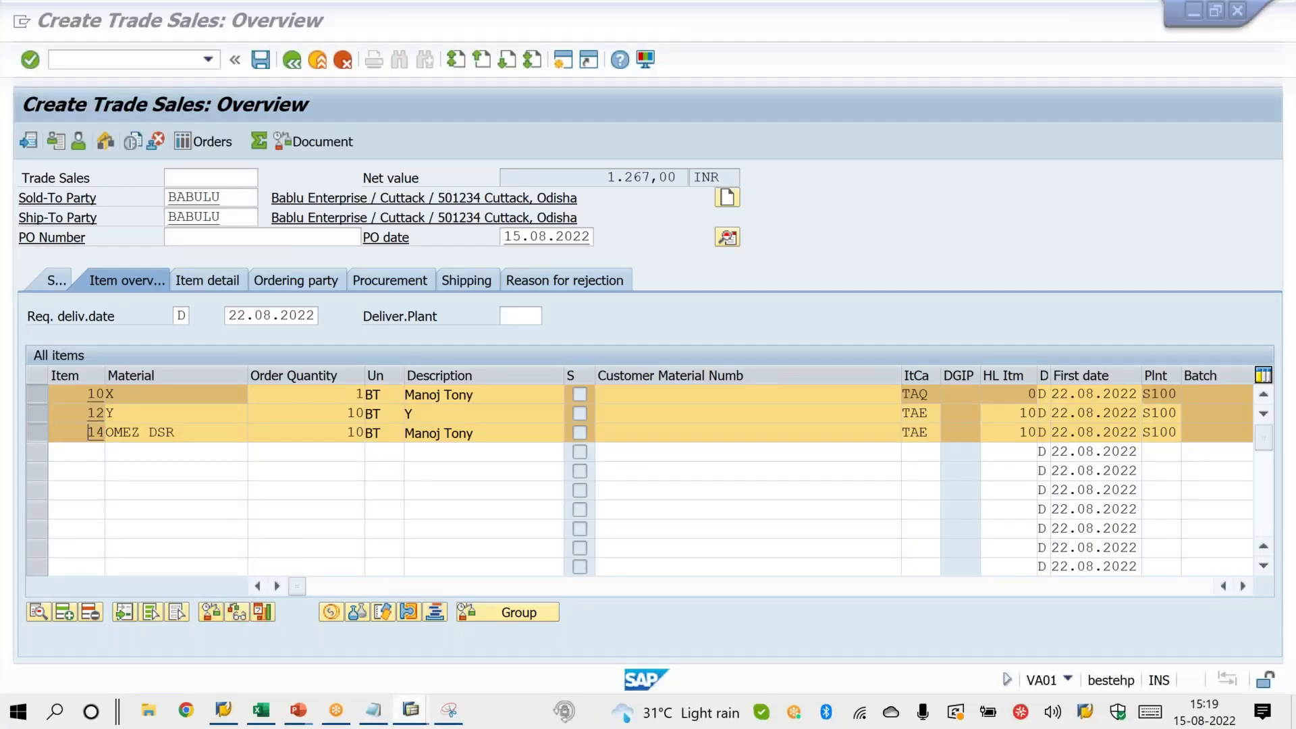
Set the sub-item increment of document type YOR to 3 in the VOV8 session and save.
{"action": "mouse_move", "coordinate": [410, 709]}
{"action": "left_click", "coordinate": [386, 659]}
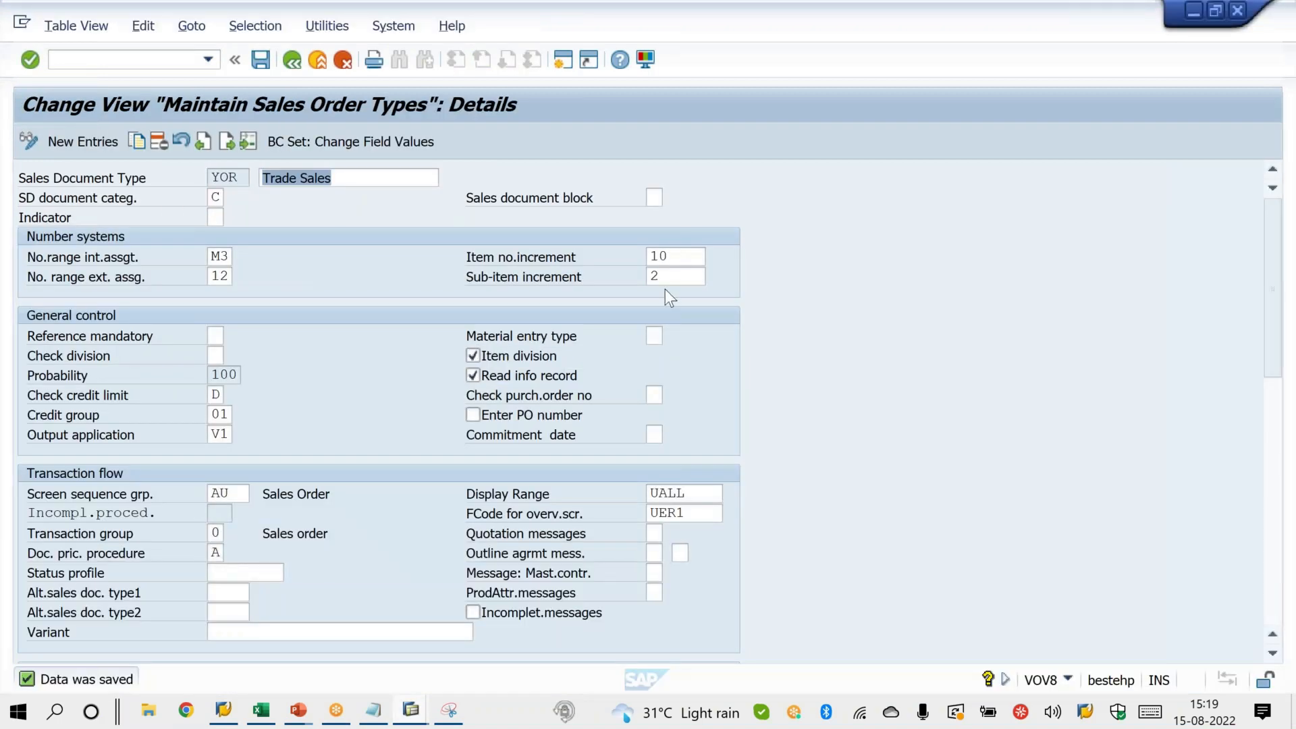
{"action": "left_click", "coordinate": [664, 277]}
{"action": "key", "text": "BackSpace"}
{"action": "type", "text": "3"}
{"action": "key", "text": "Return"}
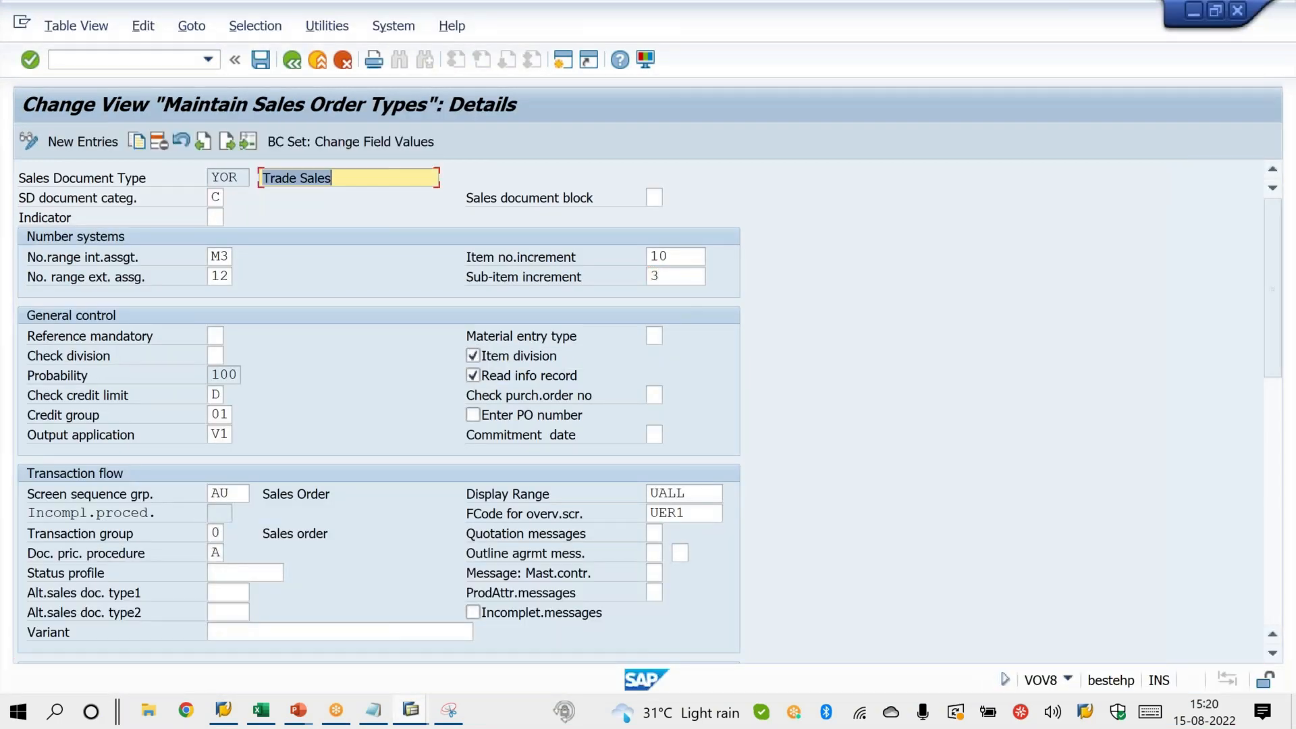
{"action": "key", "text": "ctrl+s"}
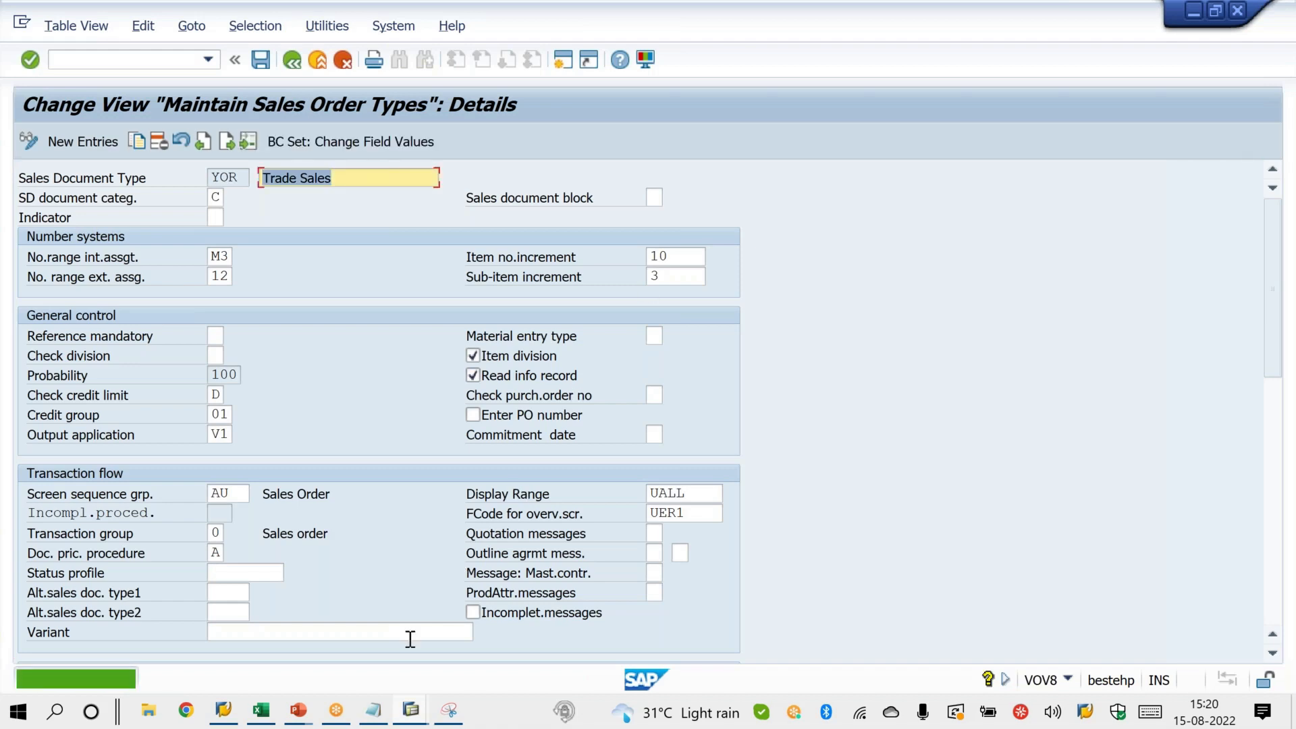
Return to the sales order, write the expected item numbers 10, 13 and 16 on screen, and mark the first item's number.
{"action": "mouse_move", "coordinate": [410, 714]}
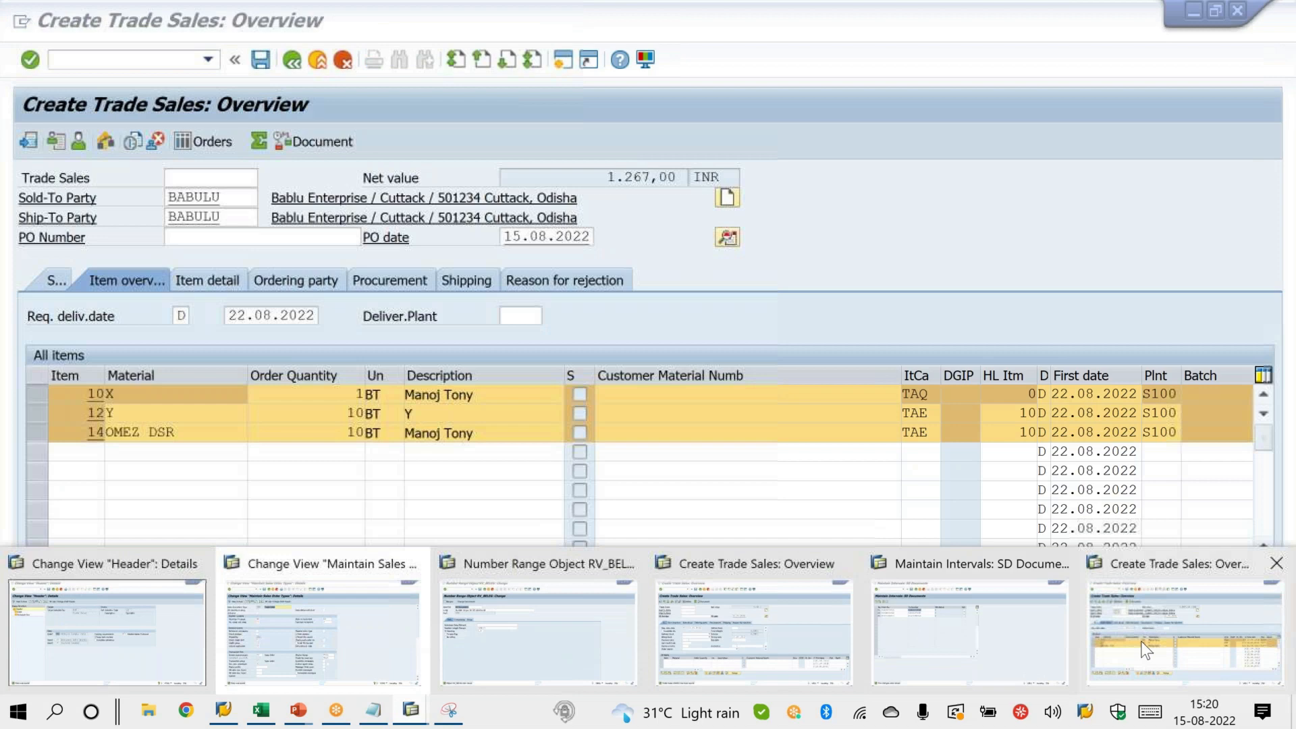
{"action": "left_click", "coordinate": [1145, 649]}
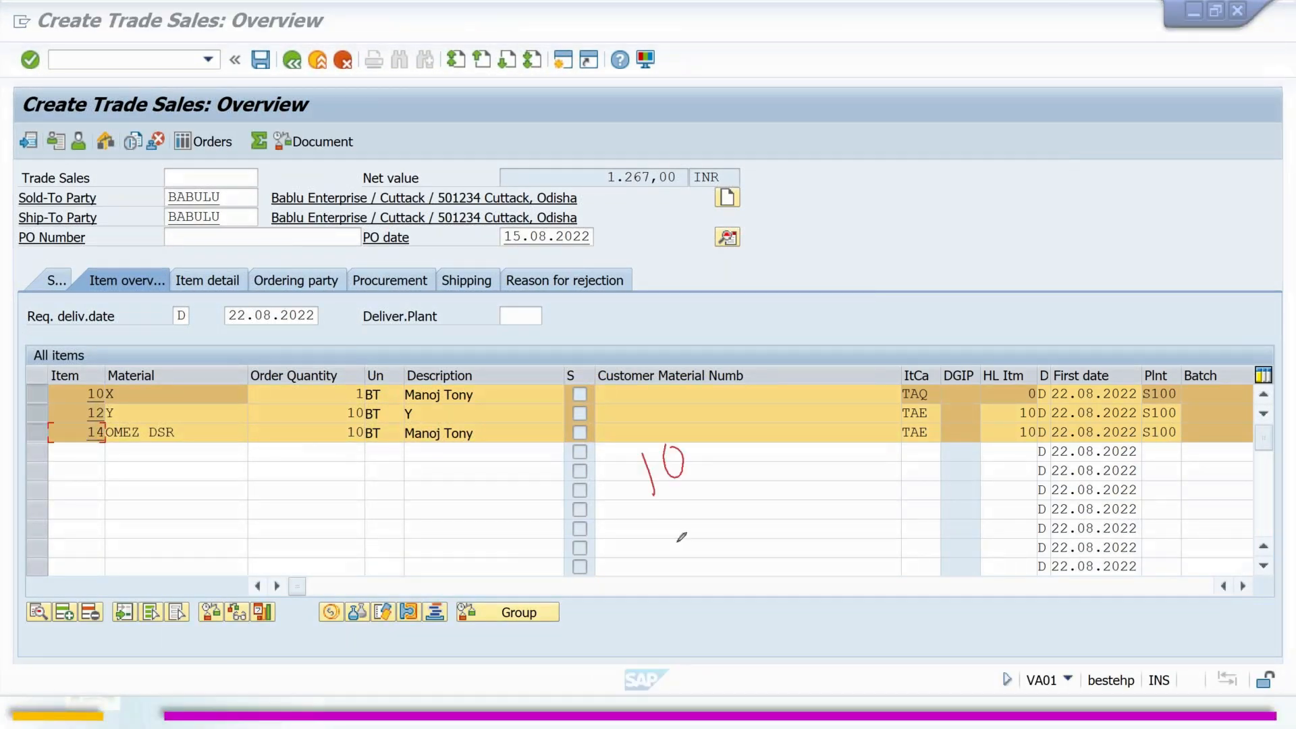
{"action": "mouse_move", "coordinate": [665, 518]}
{"action": "left_mouse_down"}
{"action": "mouse_move", "coordinate": [675, 542]}
{"action": "mouse_move", "coordinate": [709, 530]}
{"action": "mouse_move", "coordinate": [693, 544]}
{"action": "left_mouse_up"}
{"action": "left_click_drag", "start_coordinate": [690, 570], "coordinate": [706, 603]}
{"action": "left_click_drag", "start_coordinate": [720, 558], "coordinate": [710, 595]}
{"action": "left_click_drag", "start_coordinate": [73, 388], "coordinate": [156, 343]}
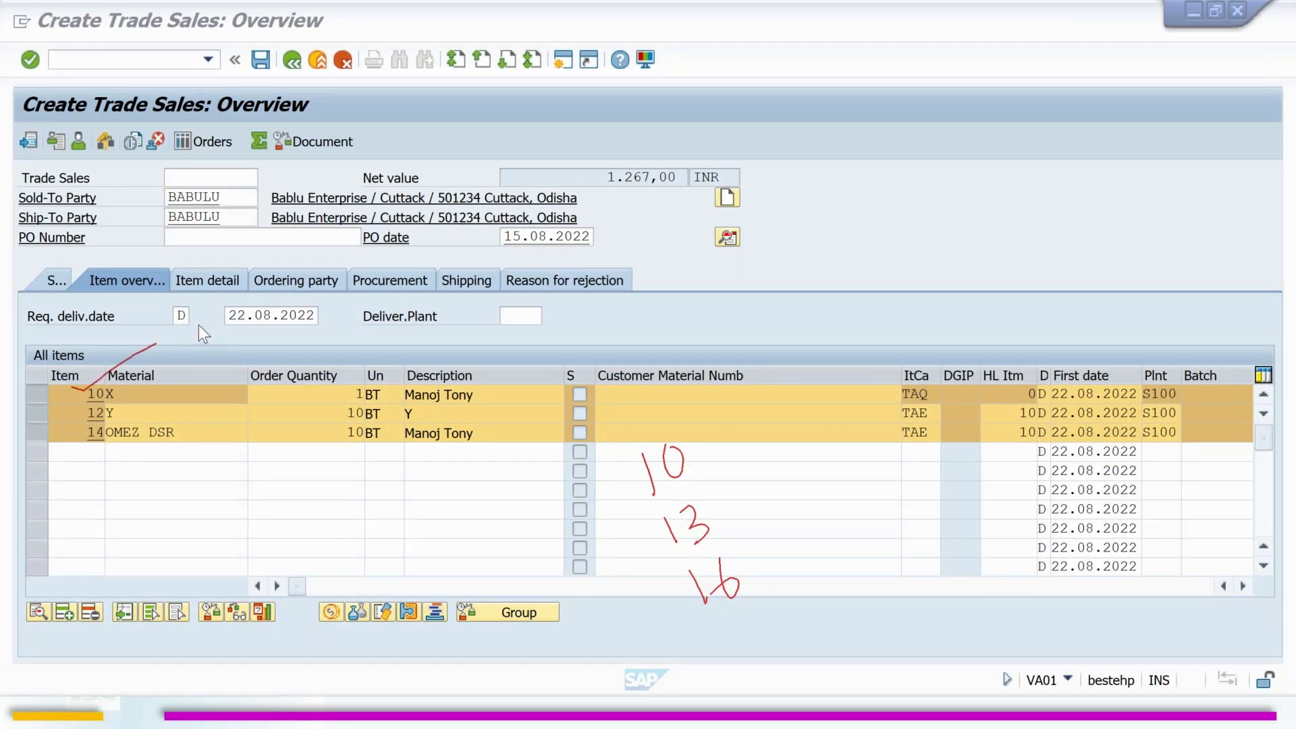
Clear the on-screen annotations and restart VA01 to open a new YOR order for sales area S100, 1S, 1S with the sold-to party.
{"action": "key", "text": "Escape"}
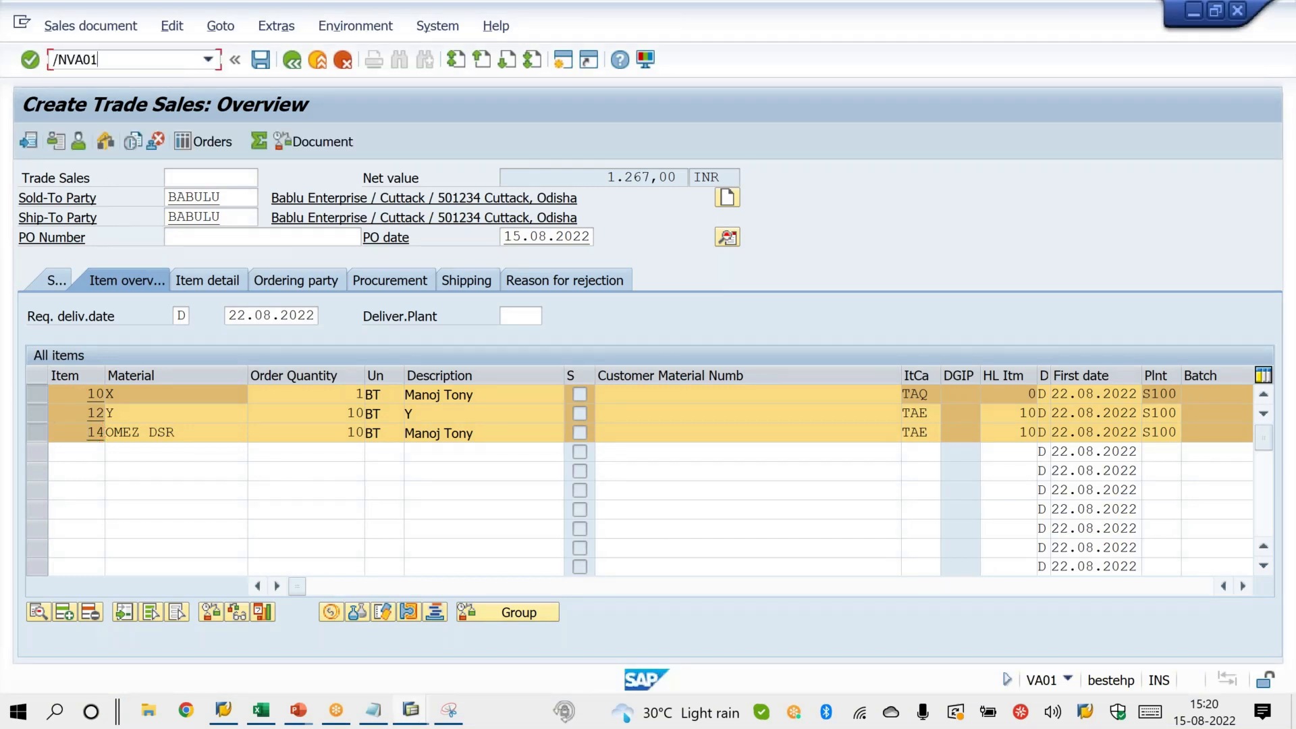
{"action": "key", "text": "Return"}
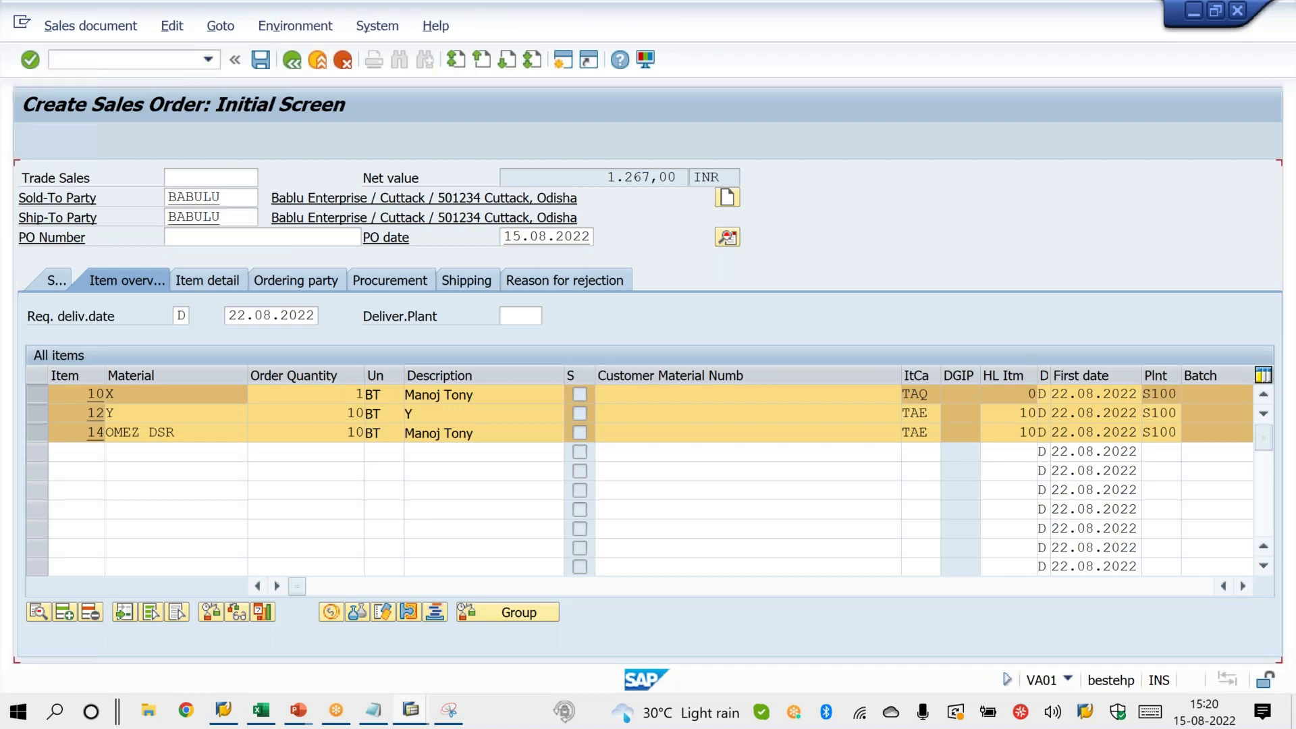
{"action": "key", "text": "Return"}
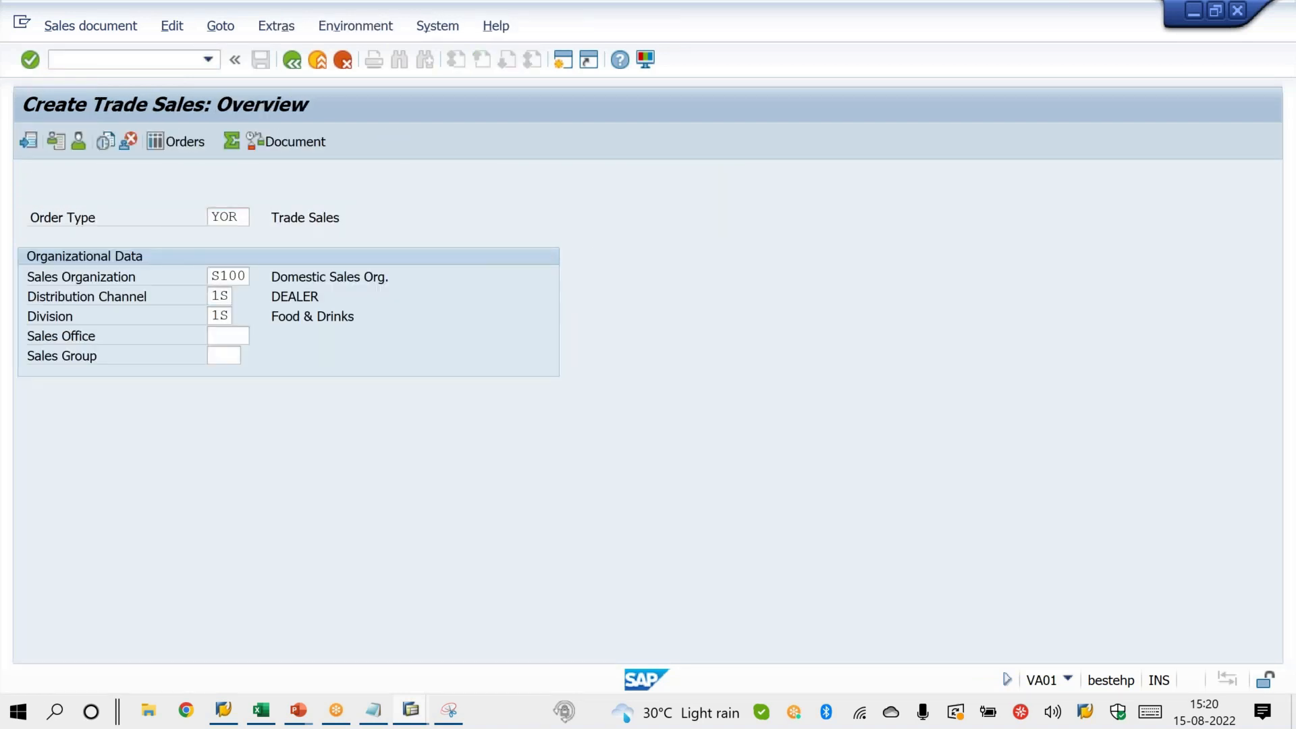
{"action": "key", "text": "Return"}
{"action": "key", "text": "Return"}
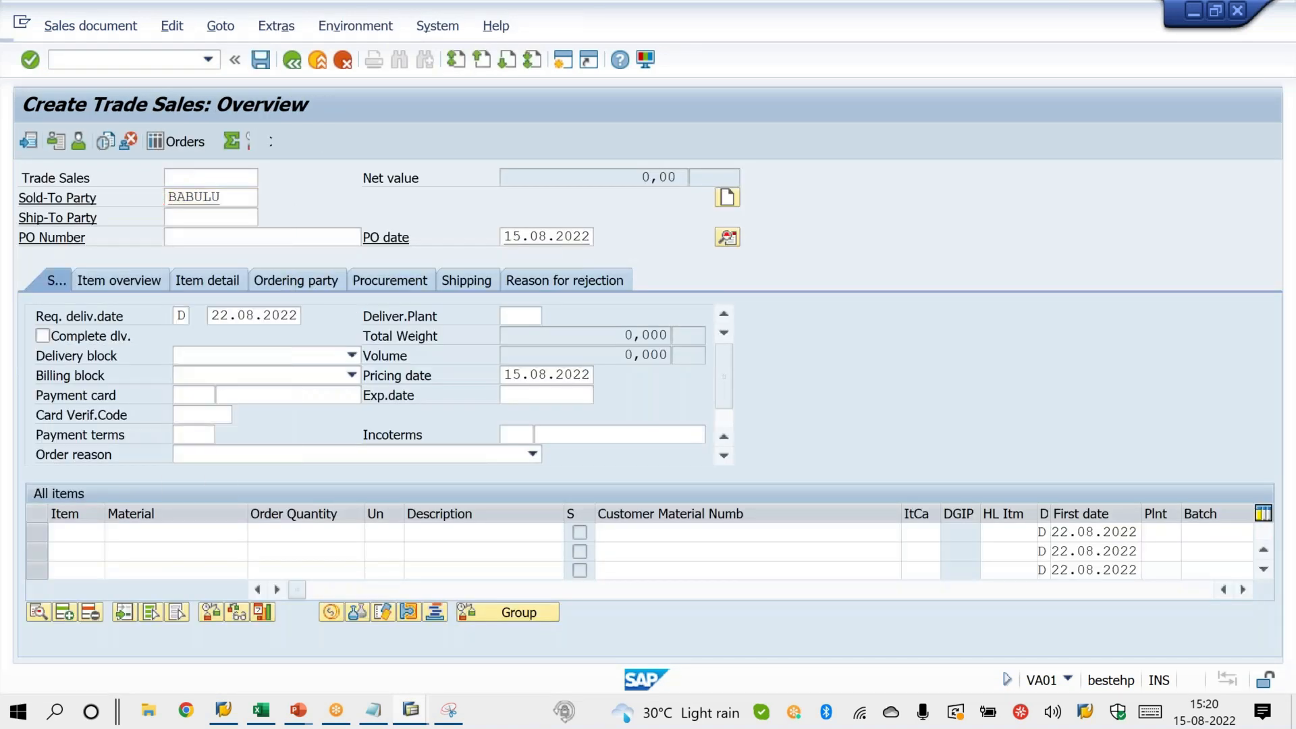
Enter material X with order quantity 1 in the new order to determine its BOM items.
{"action": "type", "text": "X"}
{"action": "key", "text": "Tab"}
{"action": "type", "text": "10"}
{"action": "key", "text": "Return"}
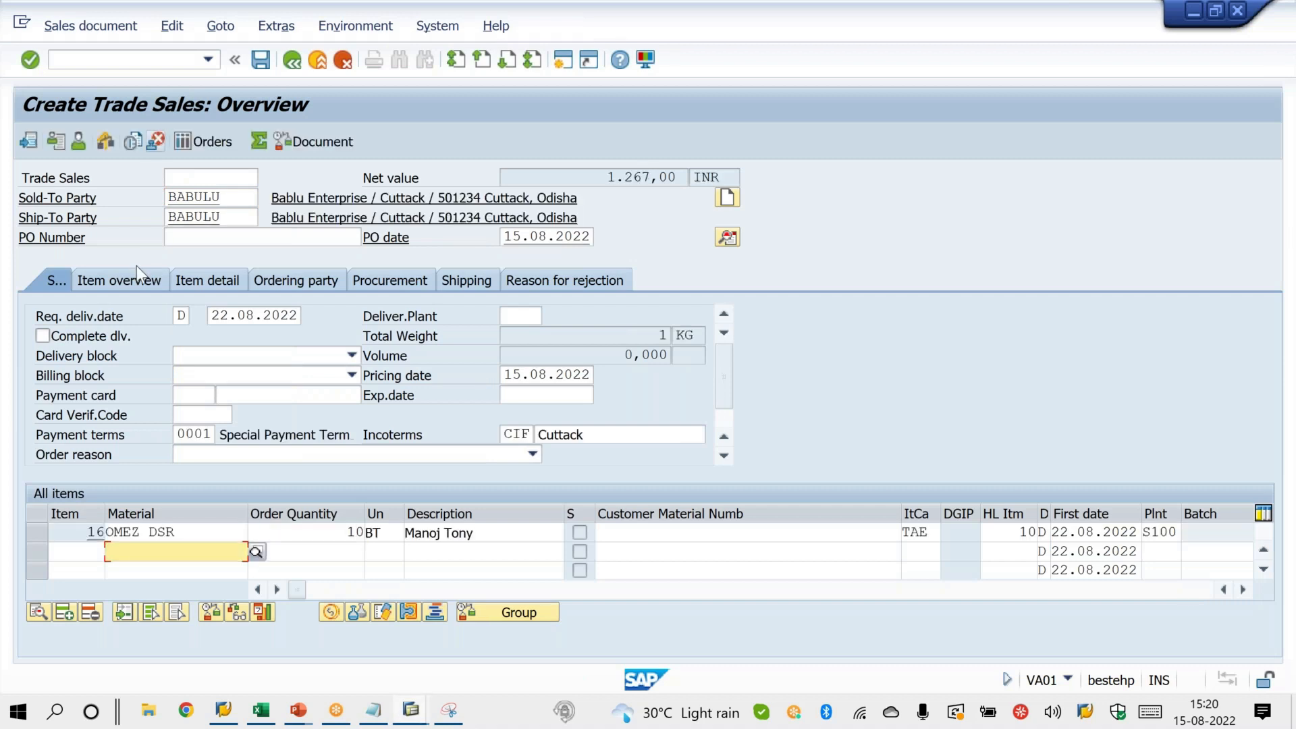
Check the item numbers of lines X, Y and OMEZ DSR in the item overview, and switch back to the PowerPoint slide show.
{"action": "left_click", "coordinate": [133, 282]}
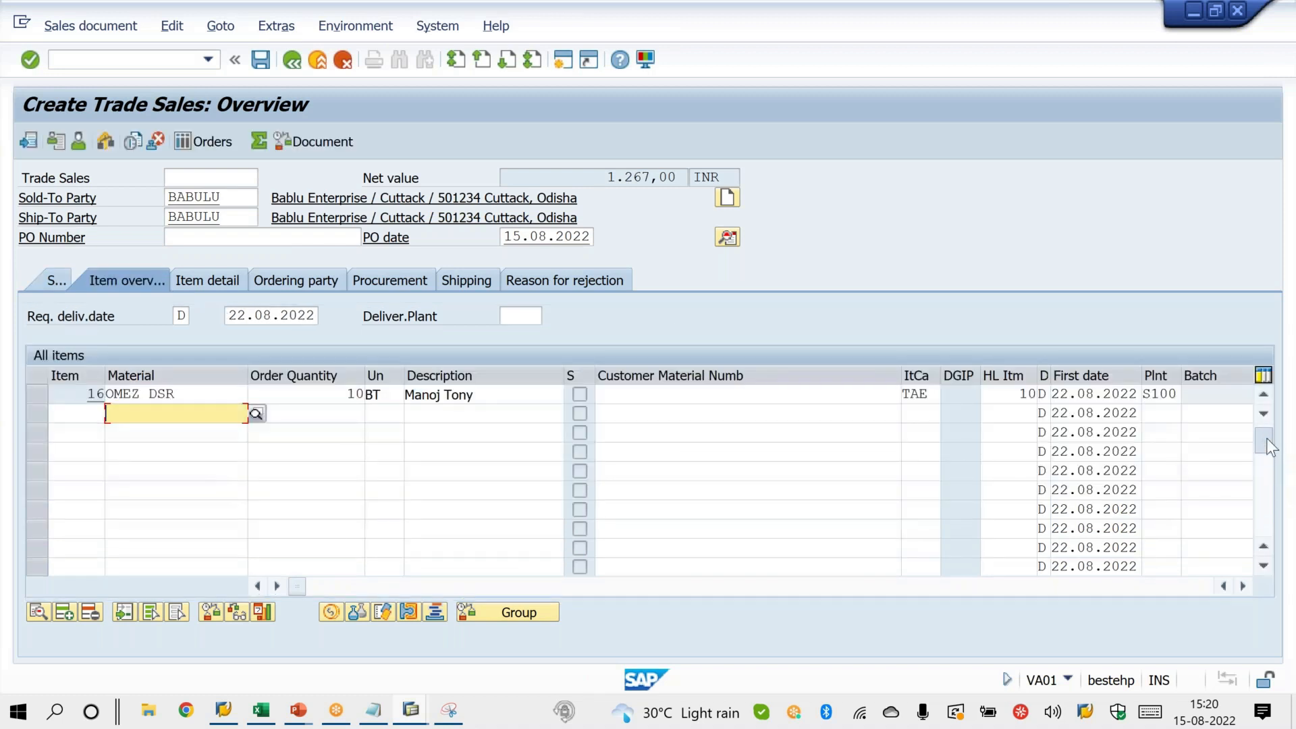
{"action": "left_click_drag", "start_coordinate": [1266, 433], "coordinate": [1266, 418]}
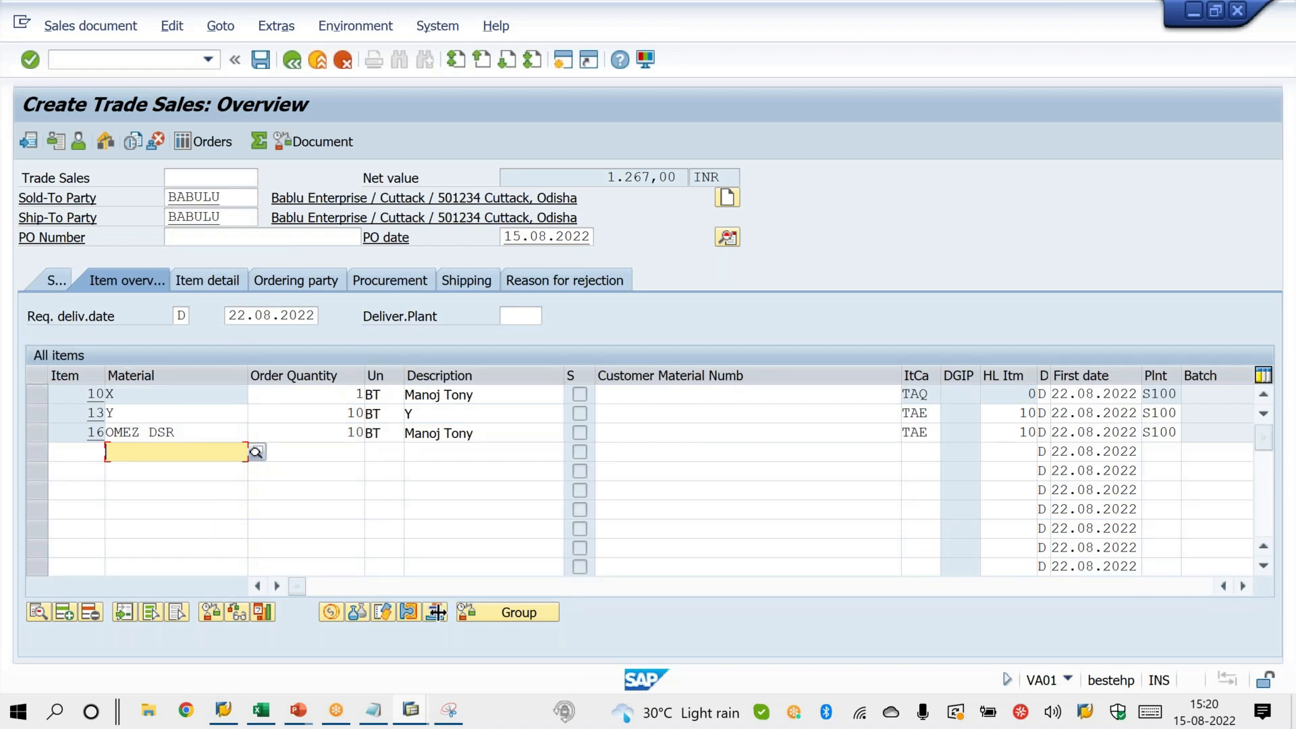
{"action": "mouse_move", "coordinate": [302, 716]}
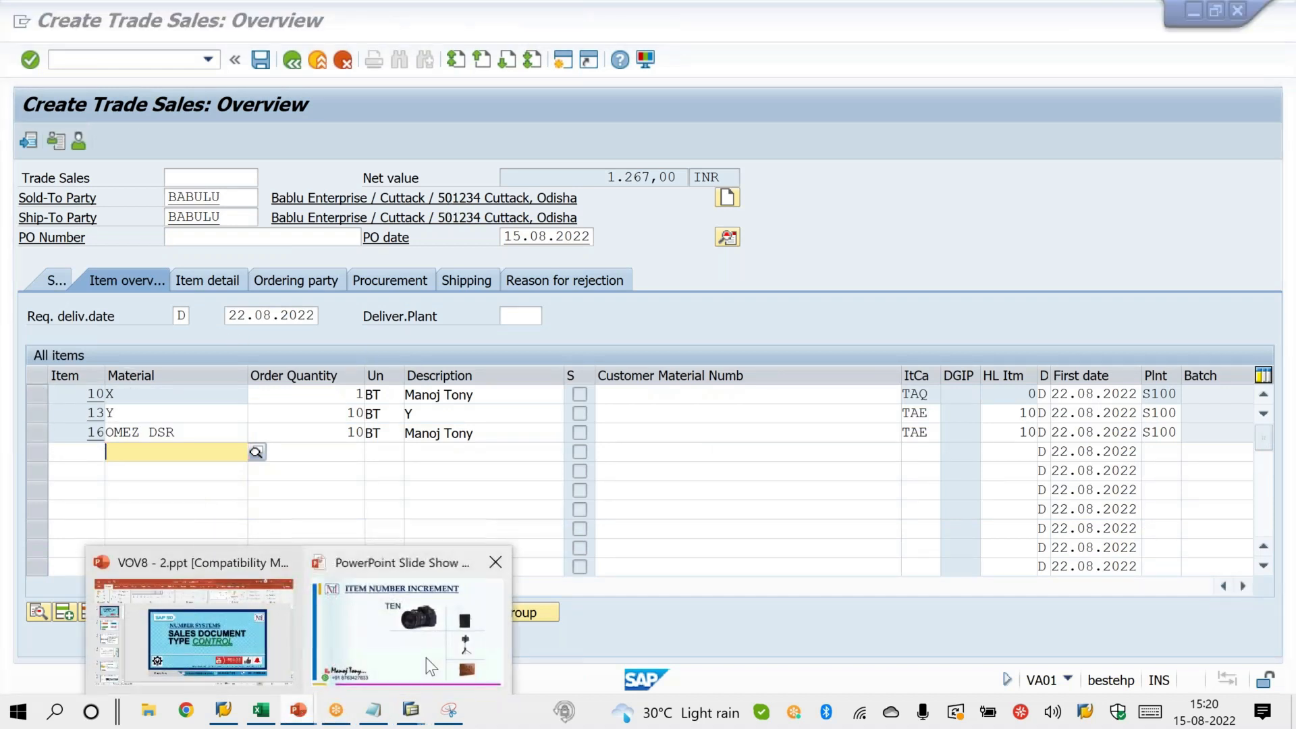
{"action": "left_click", "coordinate": [426, 657]}
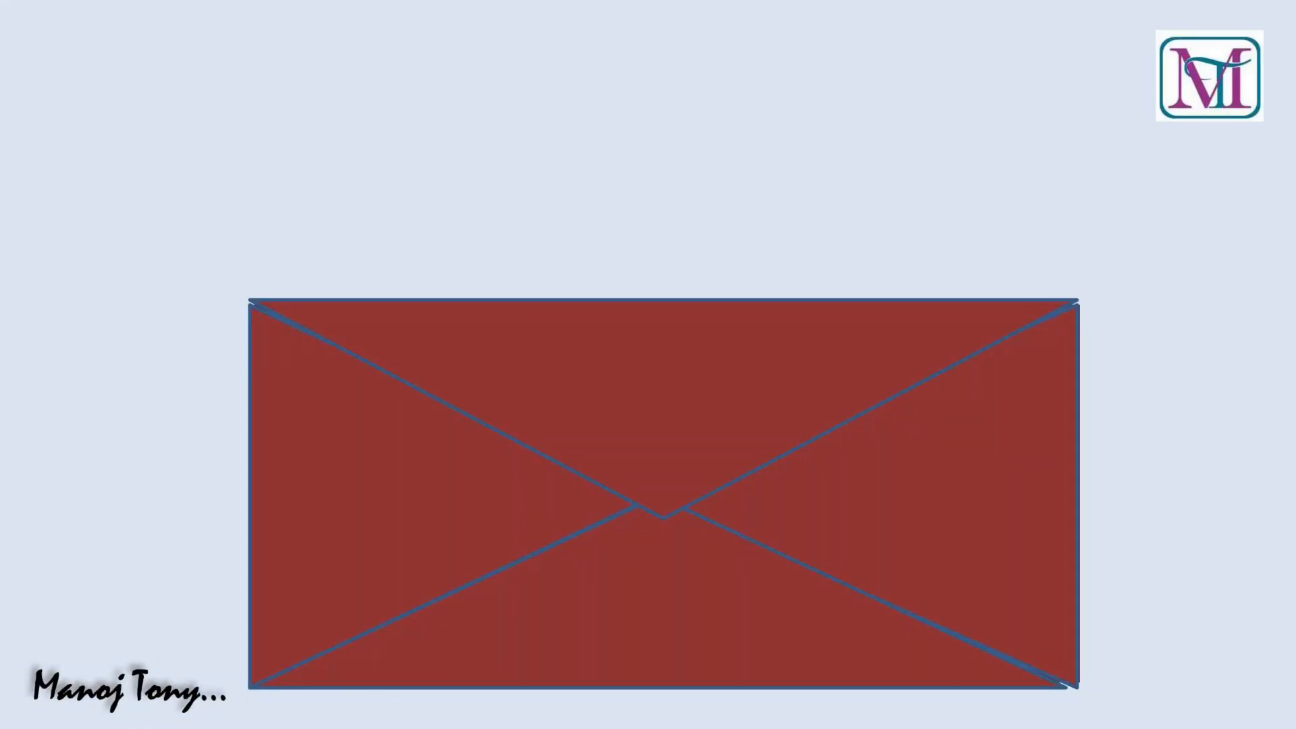